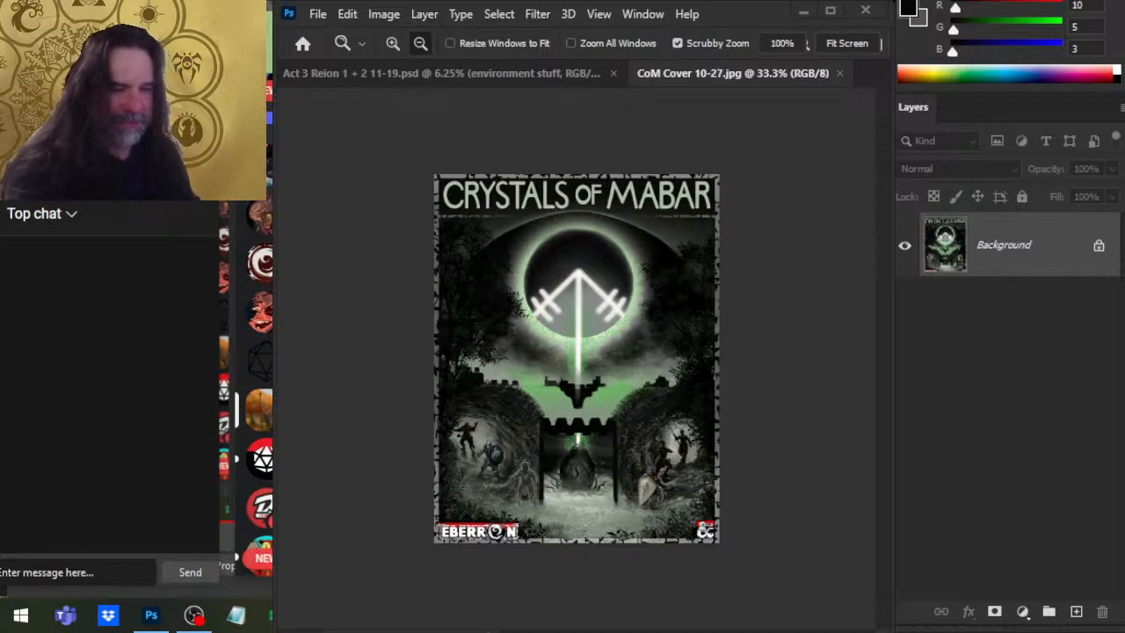
scroll(267, 413, "down", 3)
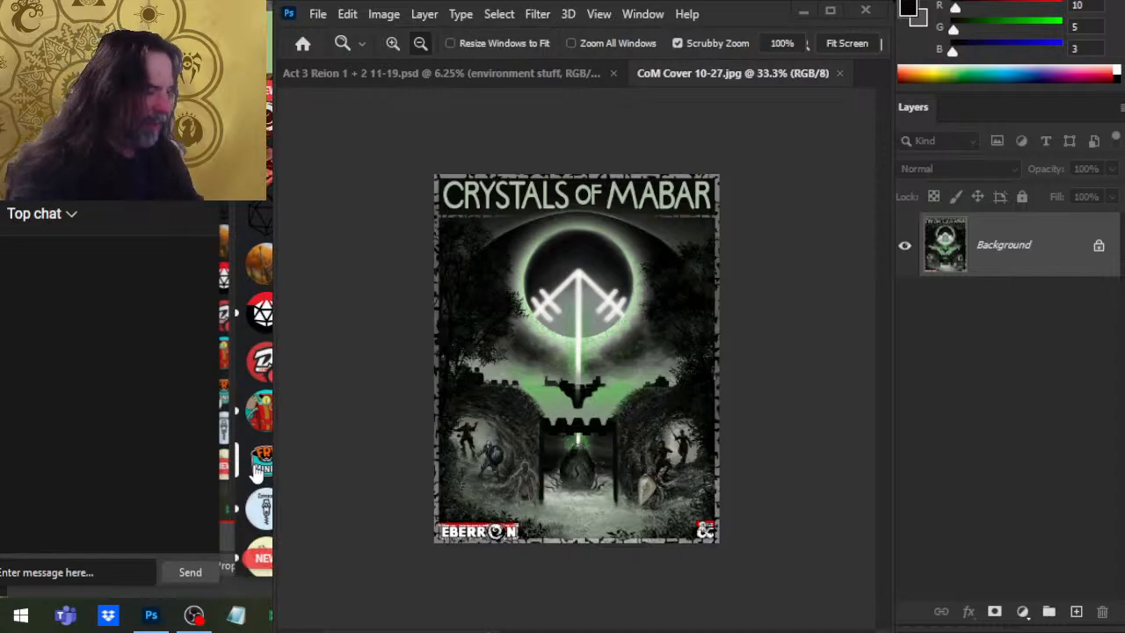
scroll(257, 472, "down", 3)
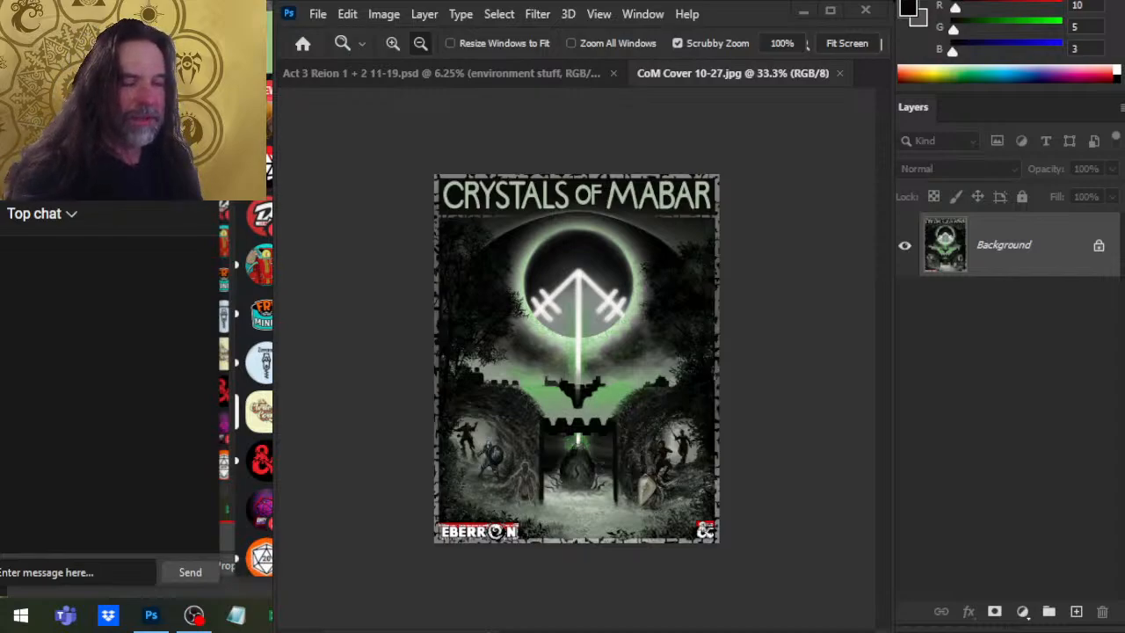
- Switch to the YouTube live stream page in Chrome and like the video
key("alt+Tab")
key("alt+Tab")
key("alt+Tab")
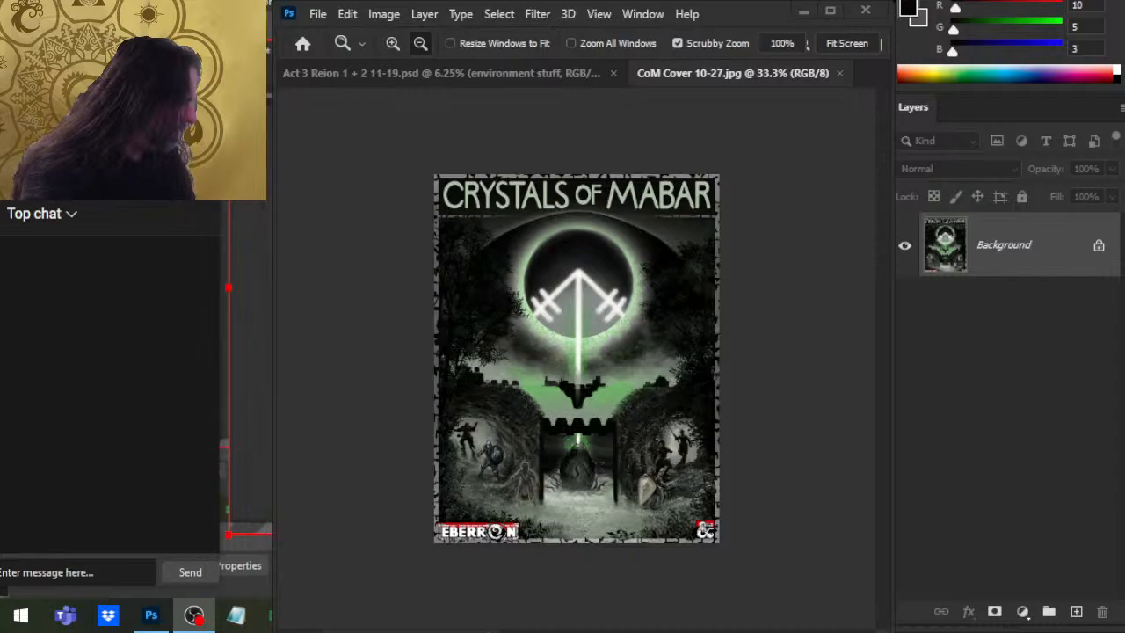
key("alt+Tab")
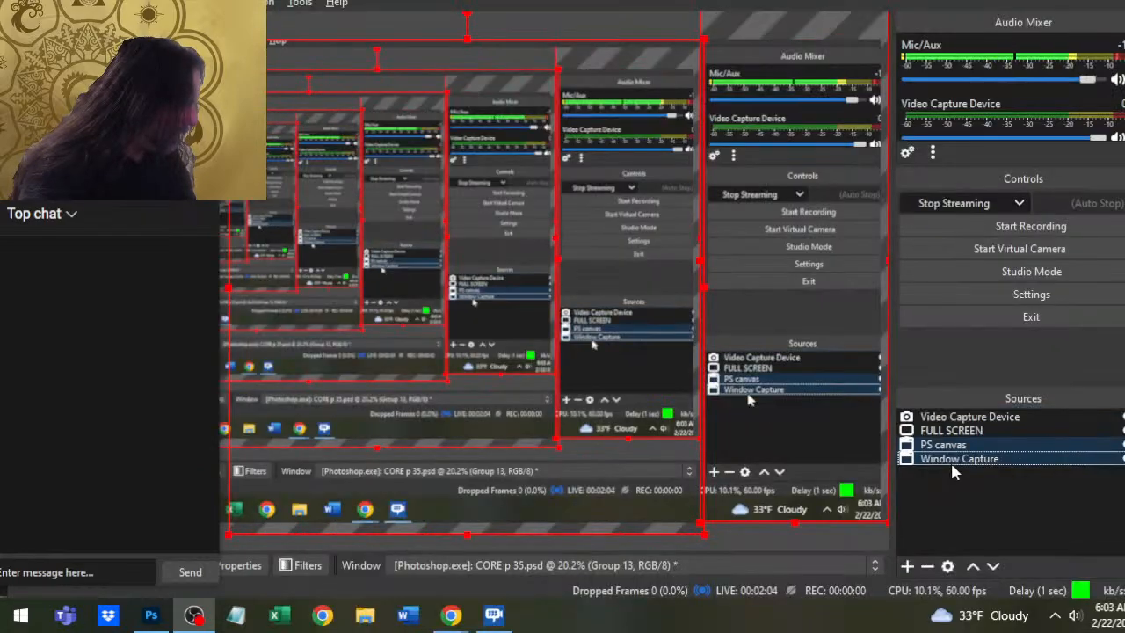
key("alt+Tab")
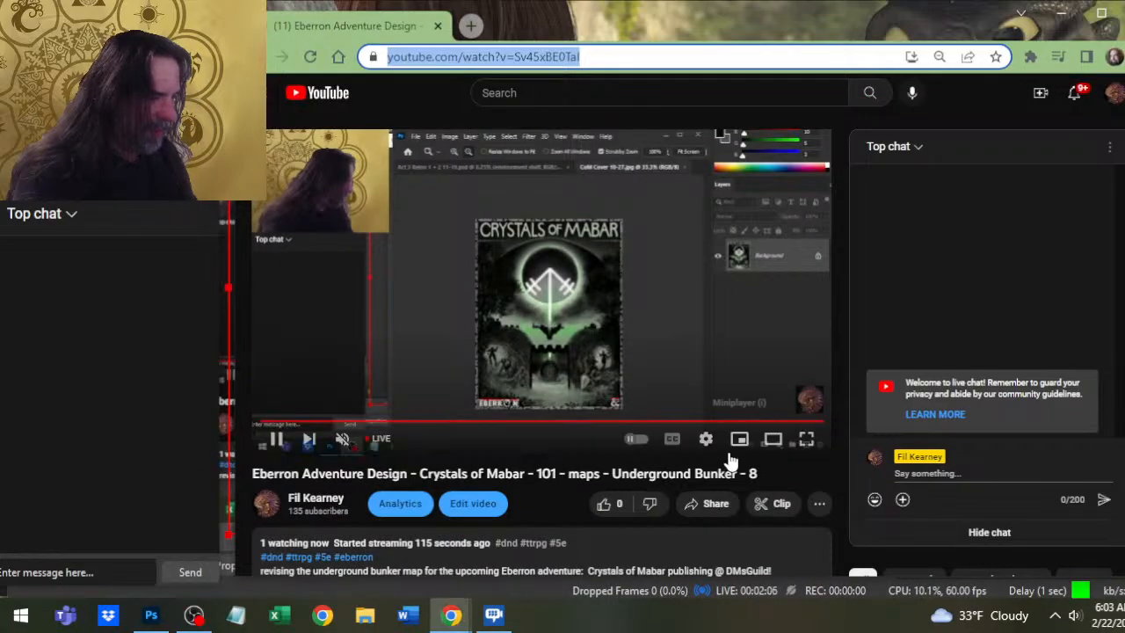
left_click(604, 503)
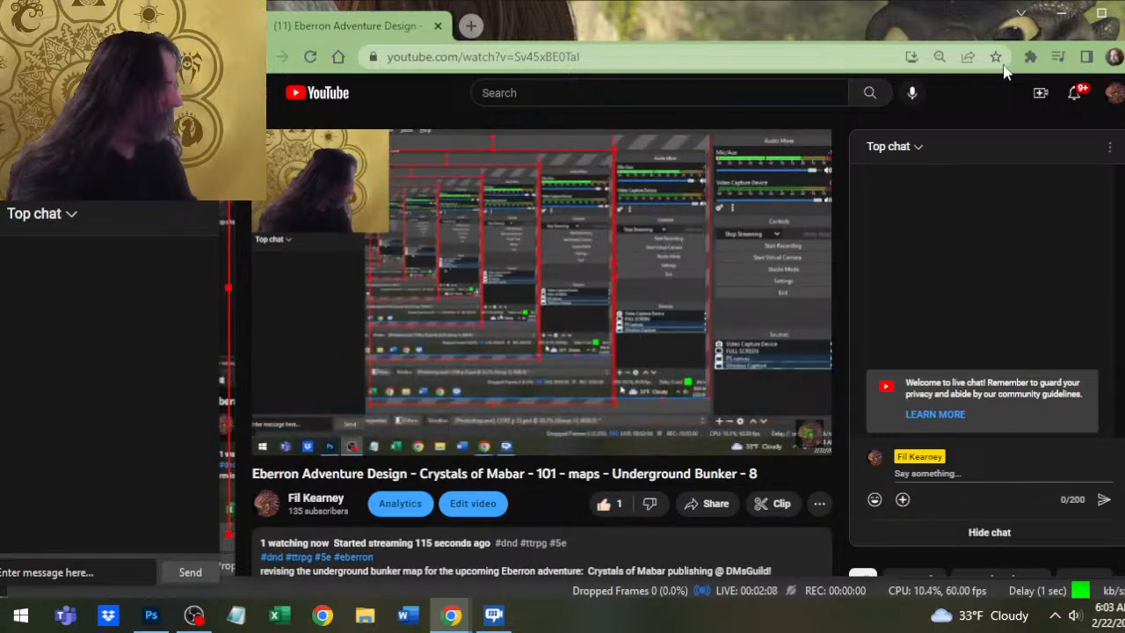
- Switch back to Photoshop and close the CoM Cover 10-27.jpg image
key("alt+Tab")
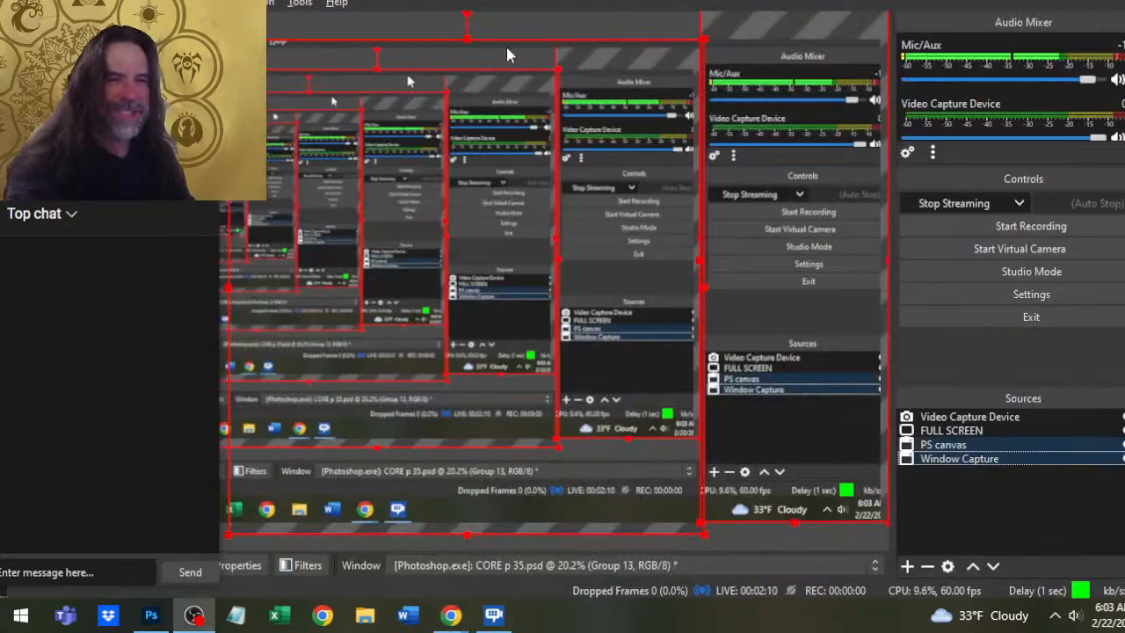
key("alt+Tab")
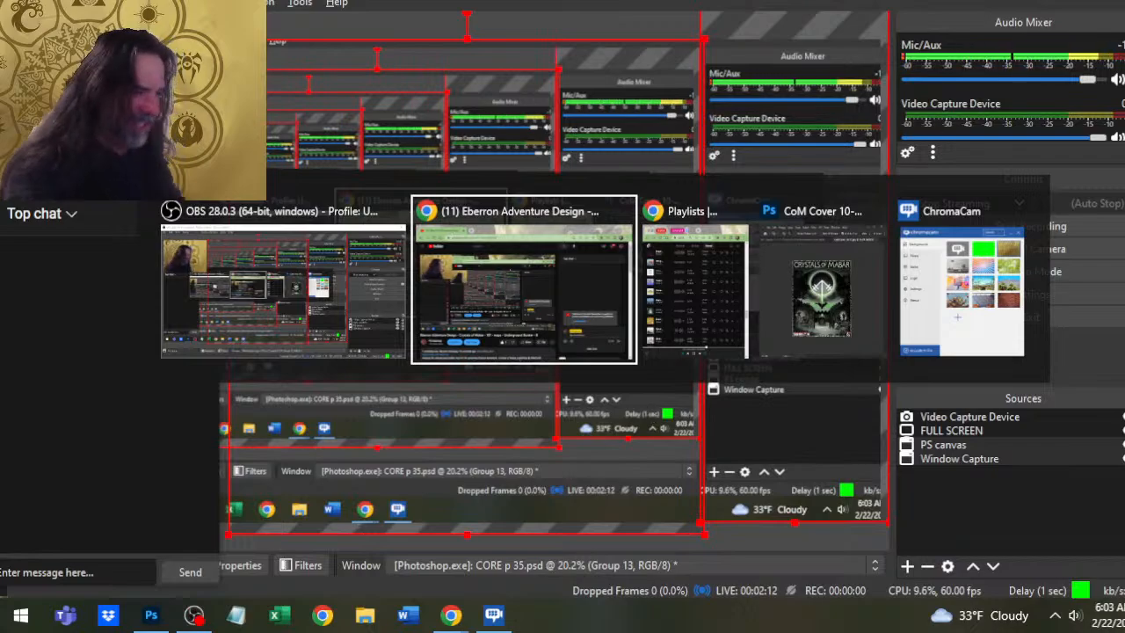
key("alt+Tab")
key("alt+Tab")
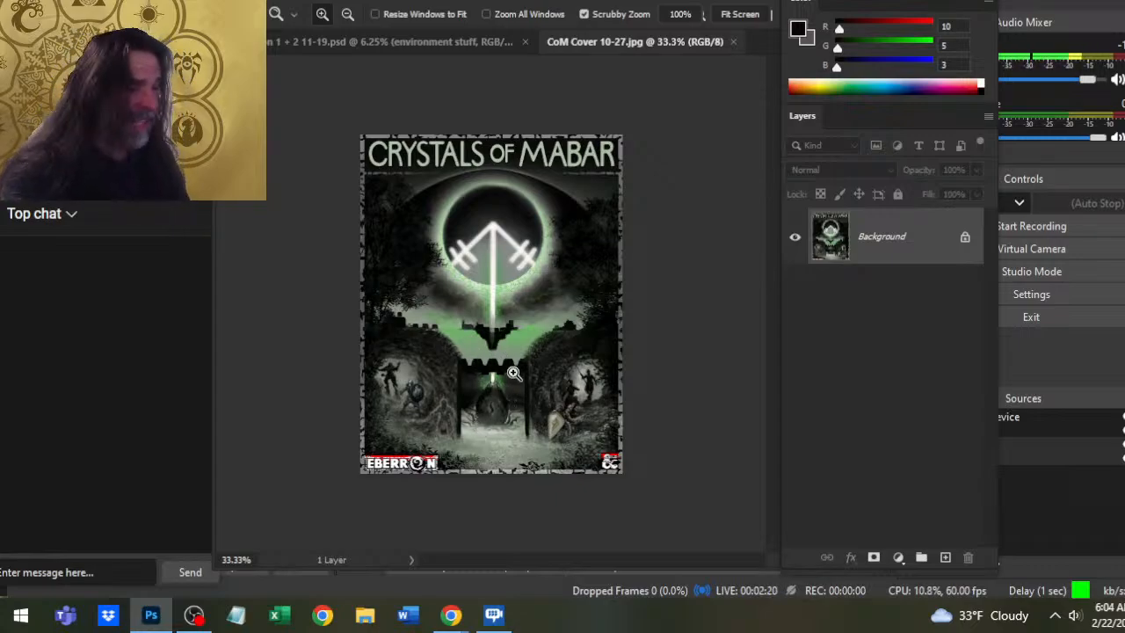
left_click(510, 373)
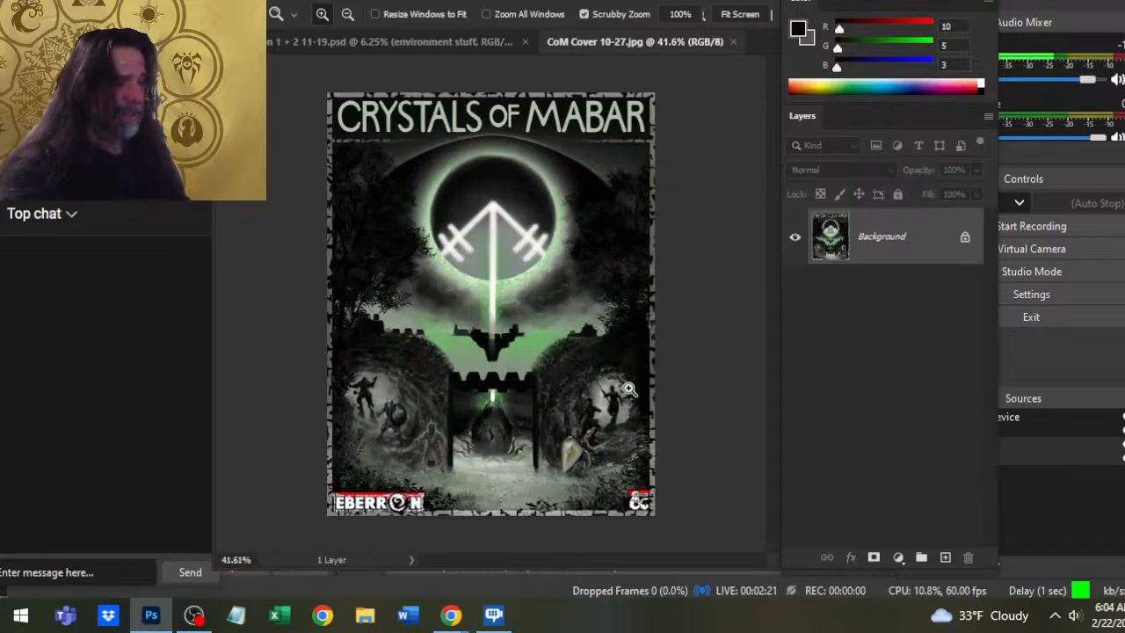
left_click(733, 41)
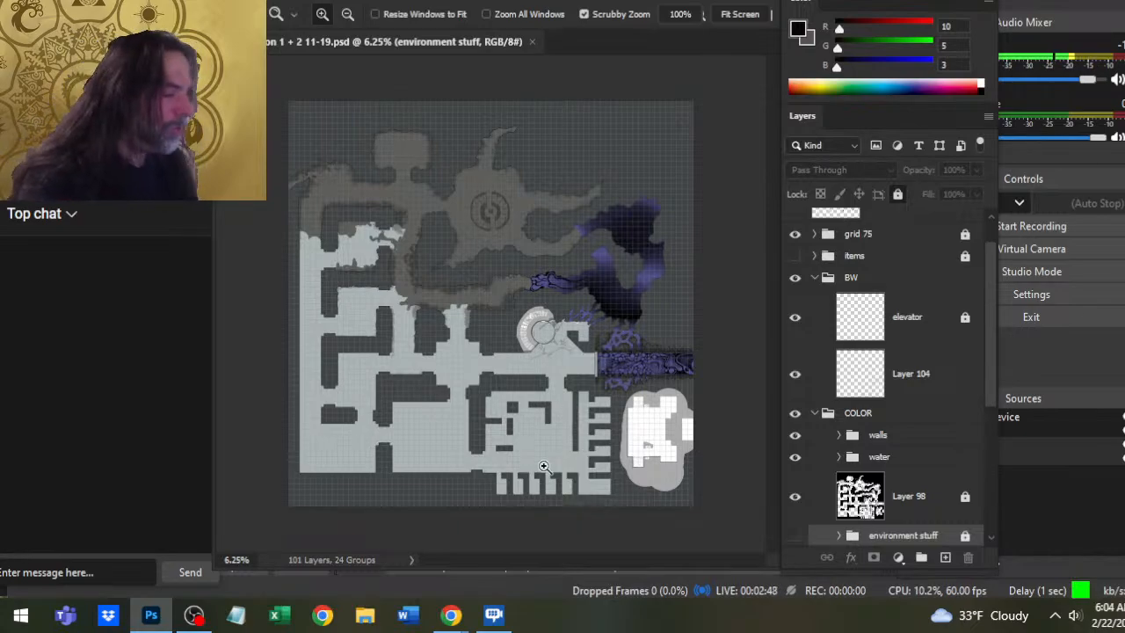
- Mix pure black (RGB 0, 0, 0) and make it the background color
left_click_drag(607, 300, 655, 340)
left_click_drag(646, 462, 580, 220)
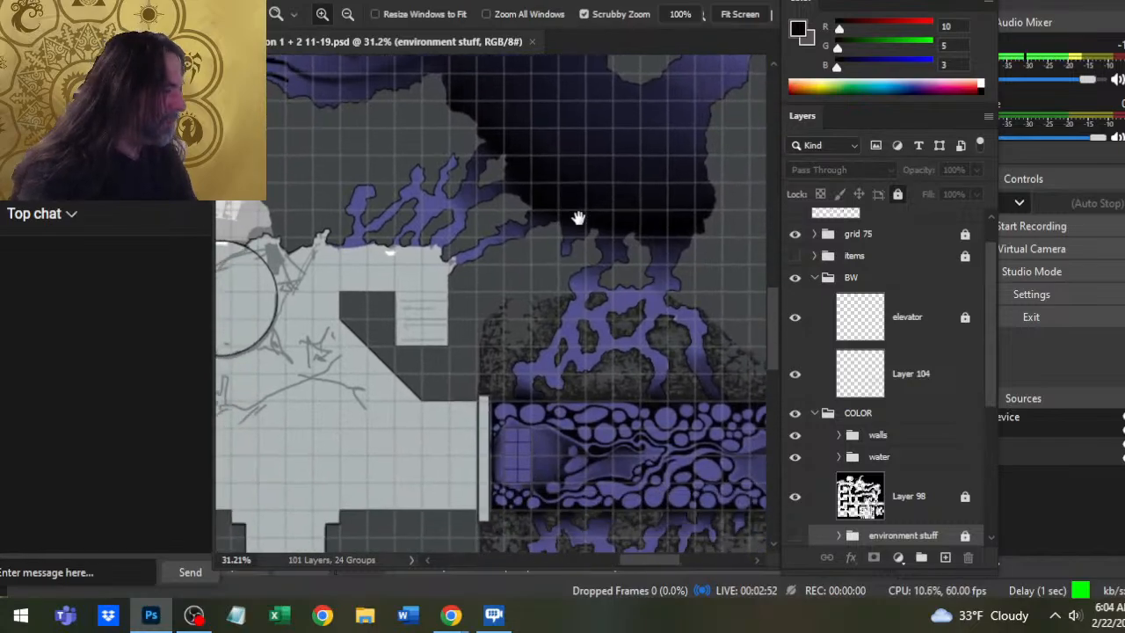
left_click_drag(615, 475, 616, 353)
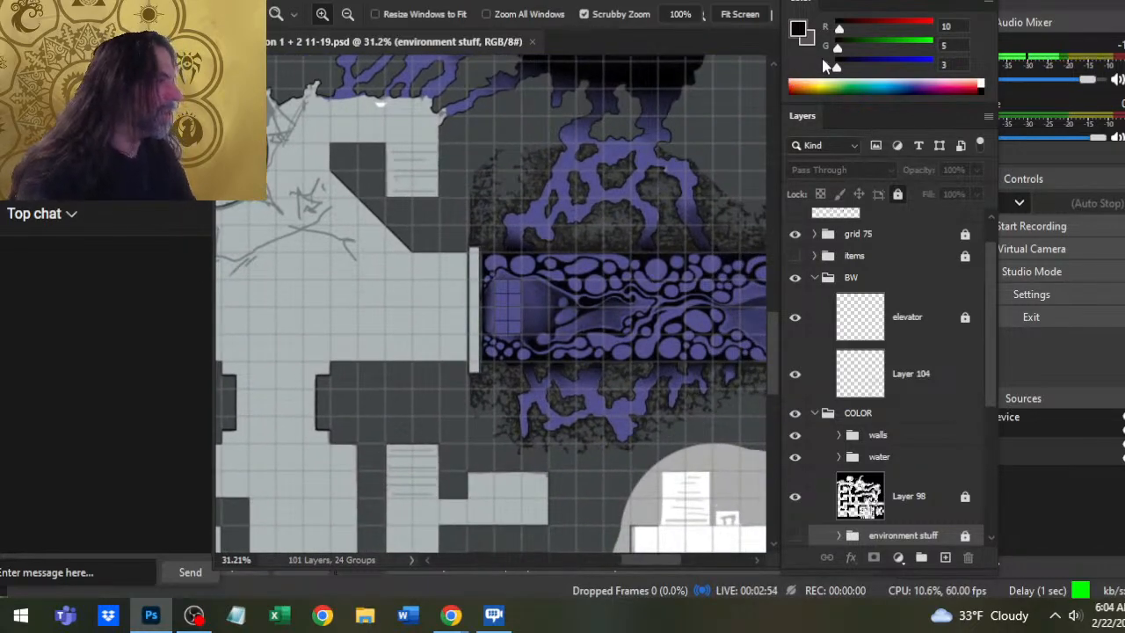
left_click(831, 64)
left_click(834, 49)
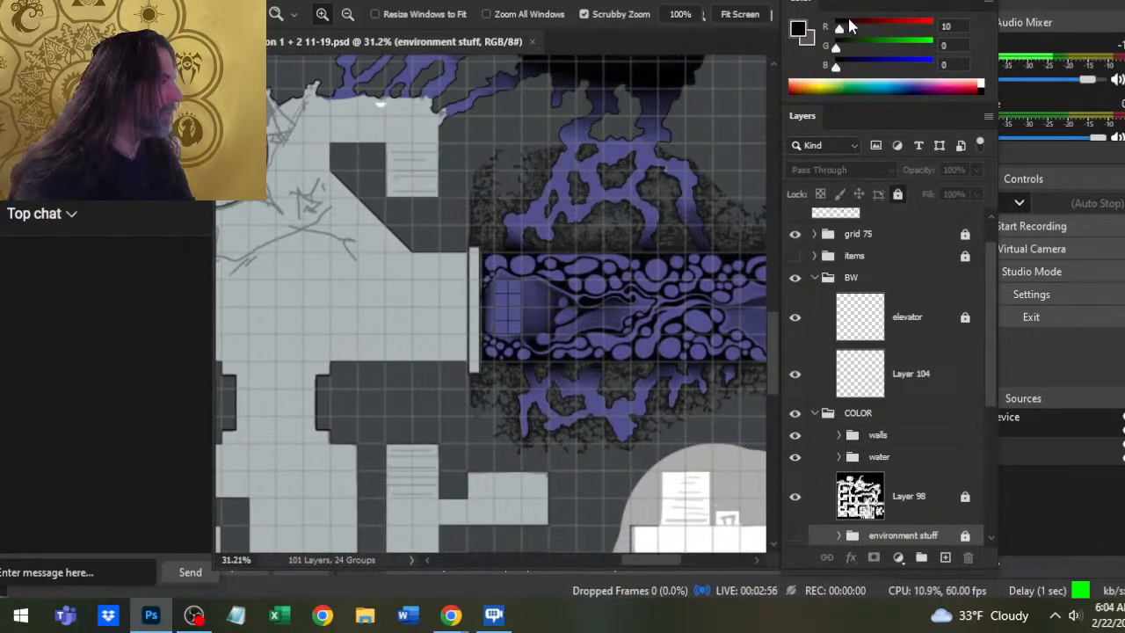
mouse_move(840, 27)
left_mouse_down()
mouse_move(827, 49)
mouse_move(816, 46)
mouse_move(835, 65)
mouse_move(837, 49)
left_mouse_up()
left_click(804, 86)
left_click_drag(919, 32, 817, 44)
key("x")
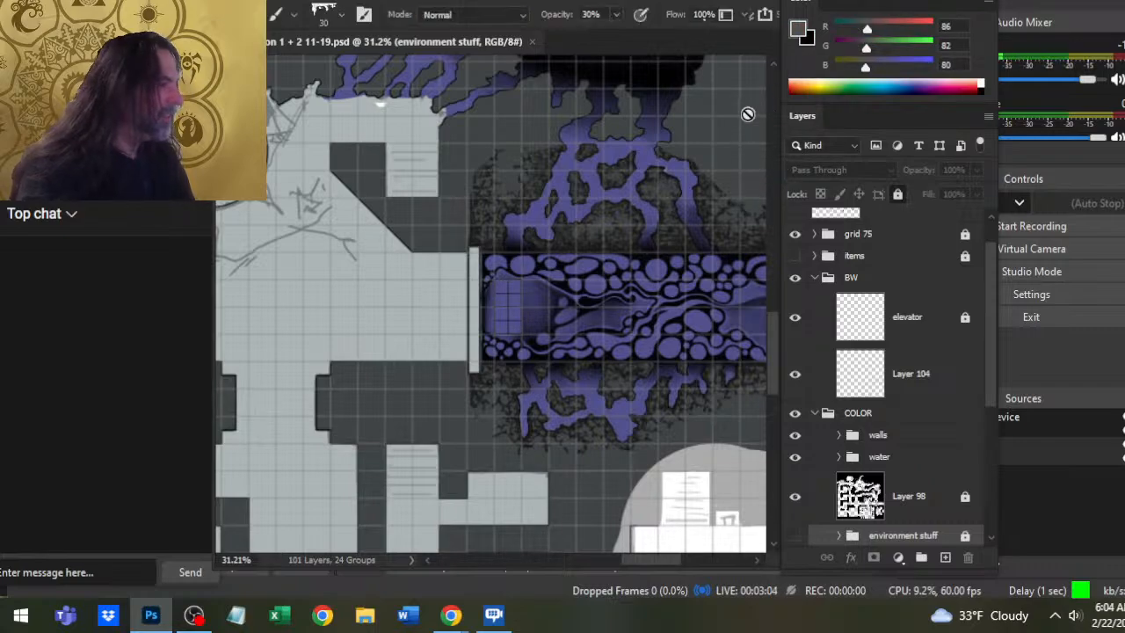
- Sample the dark grey area of the map around the purple cavern as the foreground color for the Brush
key("b")
left_click(741, 123, "alt")
key("z")
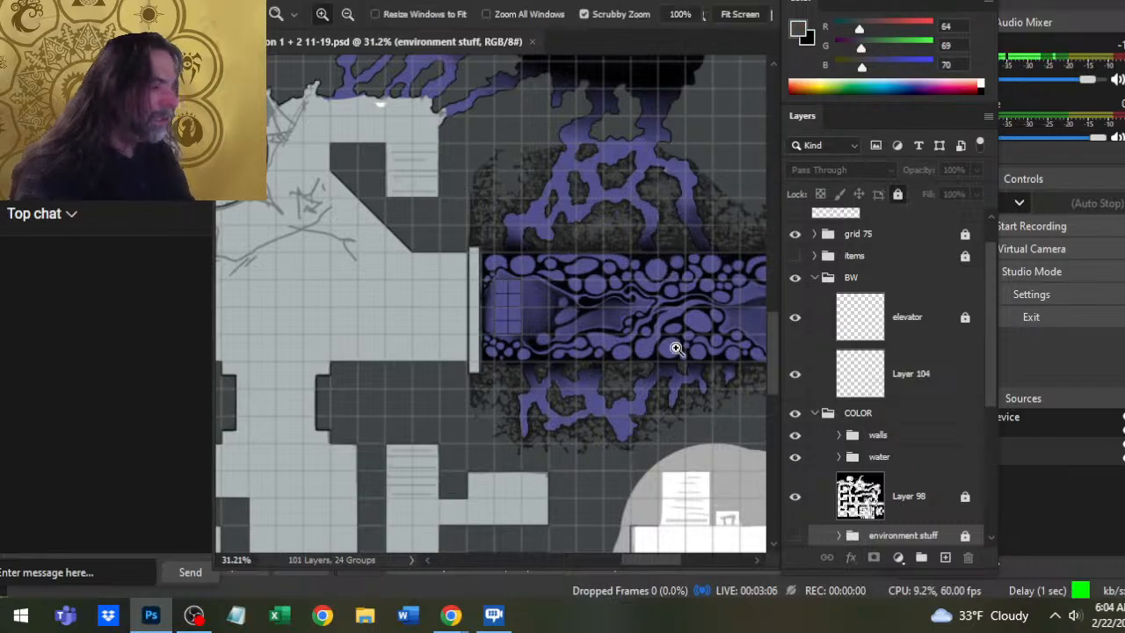
- Toggle the visibility of Layer 104 in the BW group to identify its content, leave it visible and select it
left_click_drag(673, 343, 598, 331)
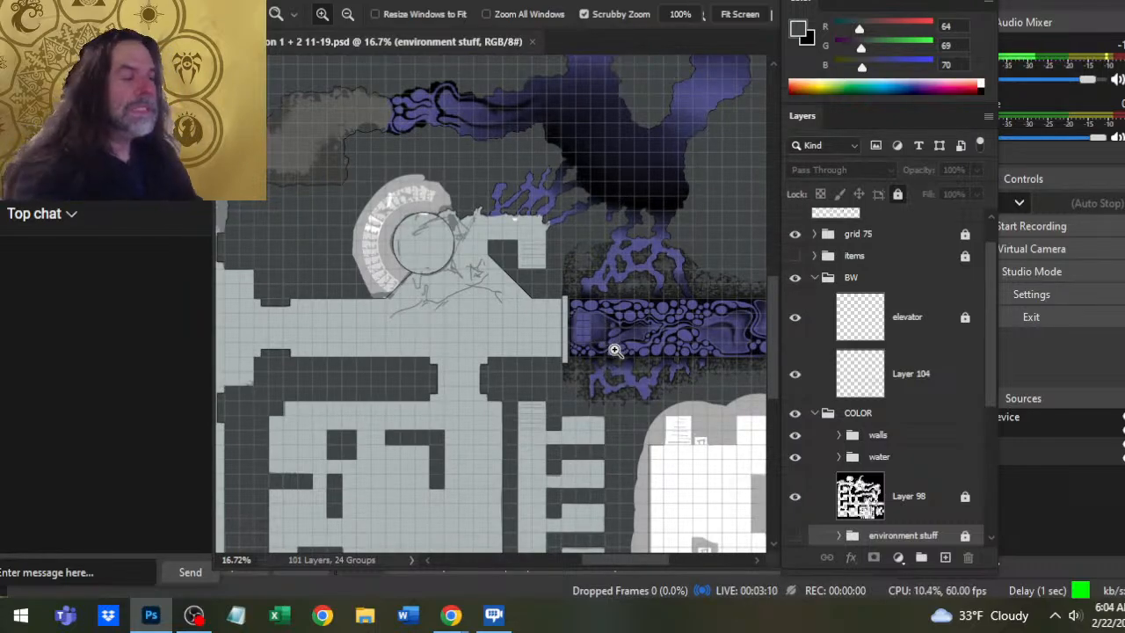
left_click_drag(565, 395, 497, 205)
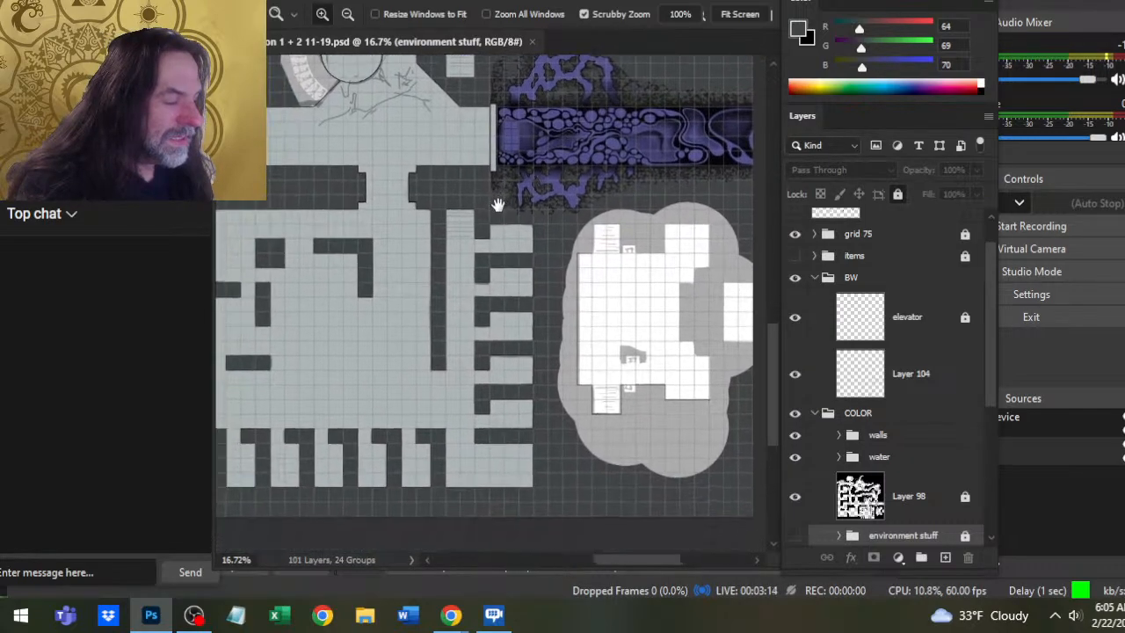
left_click(796, 375)
left_click(796, 375)
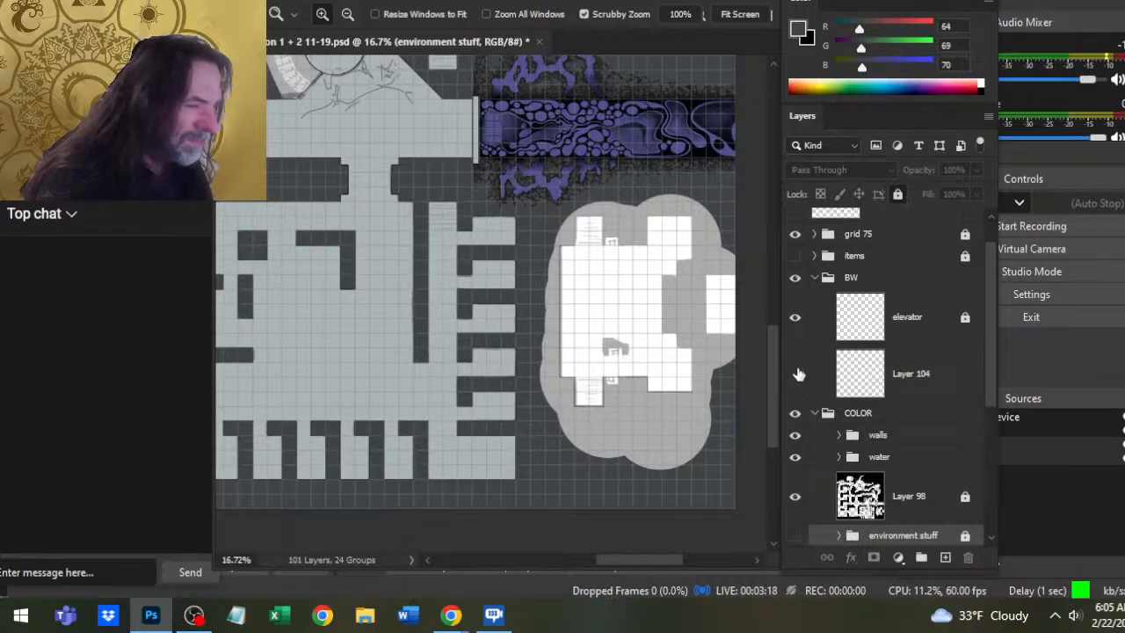
left_click(796, 376)
left_click(796, 375)
left_click(910, 382)
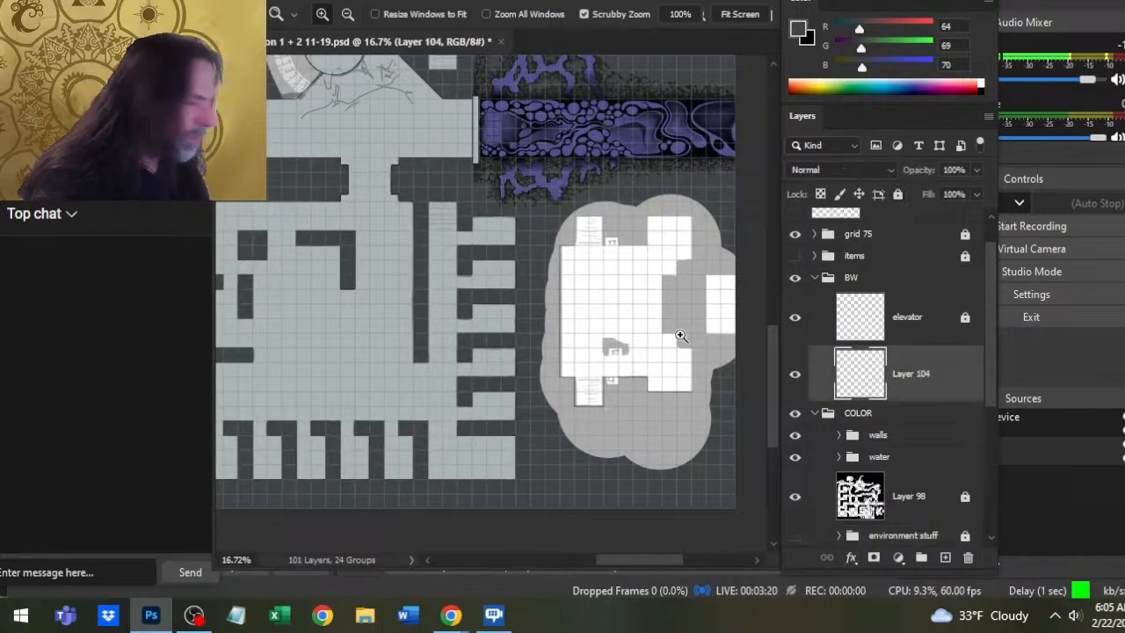
- Lasso around the white bunker room area on Layer 104 and copy that selection to a new layer
key("l")
mouse_move(613, 207)
left_mouse_down()
mouse_move(556, 231)
mouse_move(535, 278)
mouse_move(546, 378)
mouse_move(571, 428)
mouse_move(624, 444)
mouse_move(689, 408)
mouse_move(725, 338)
mouse_move(694, 200)
left_mouse_up()
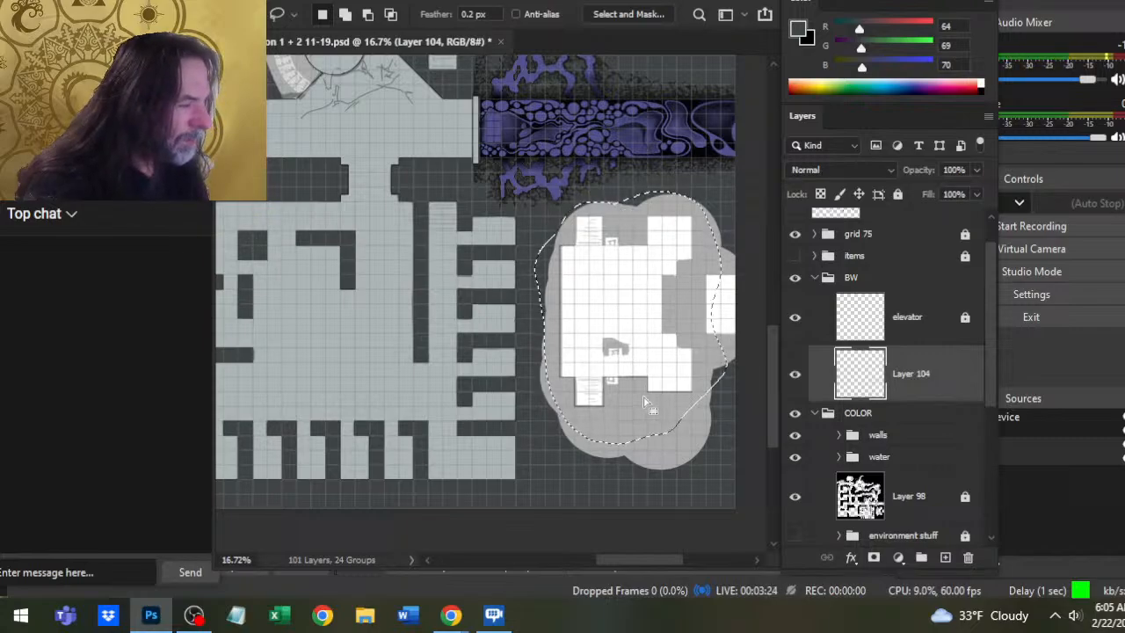
key("ctrl+j")
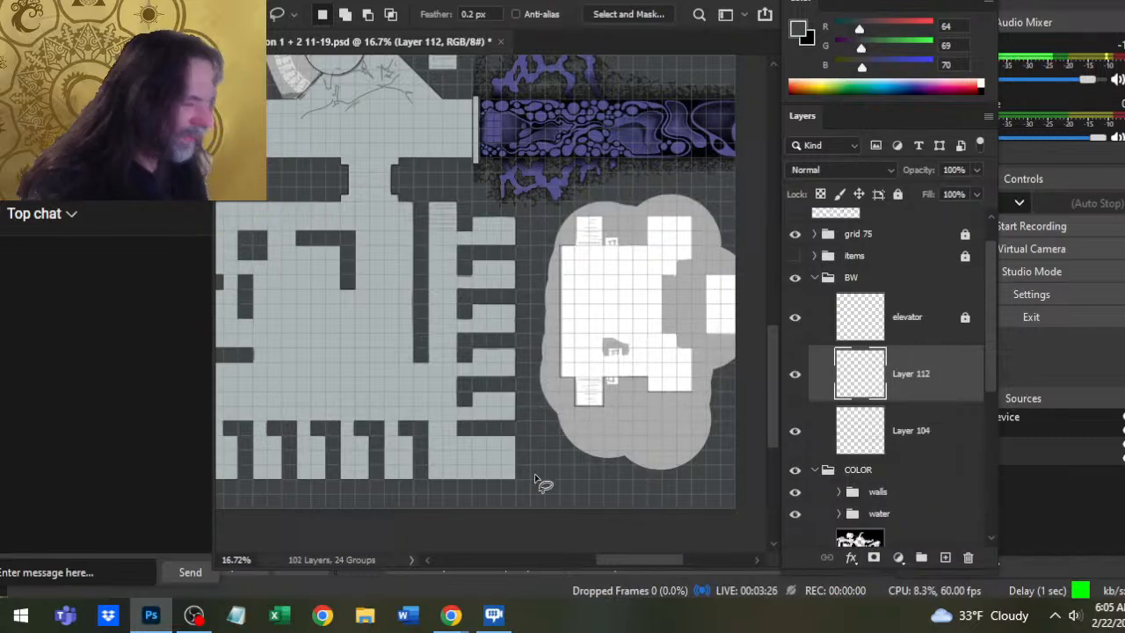
- Give the Brush the 15 px round tip with 100% hardness for working on the white bunker room
left_click(647, 438)
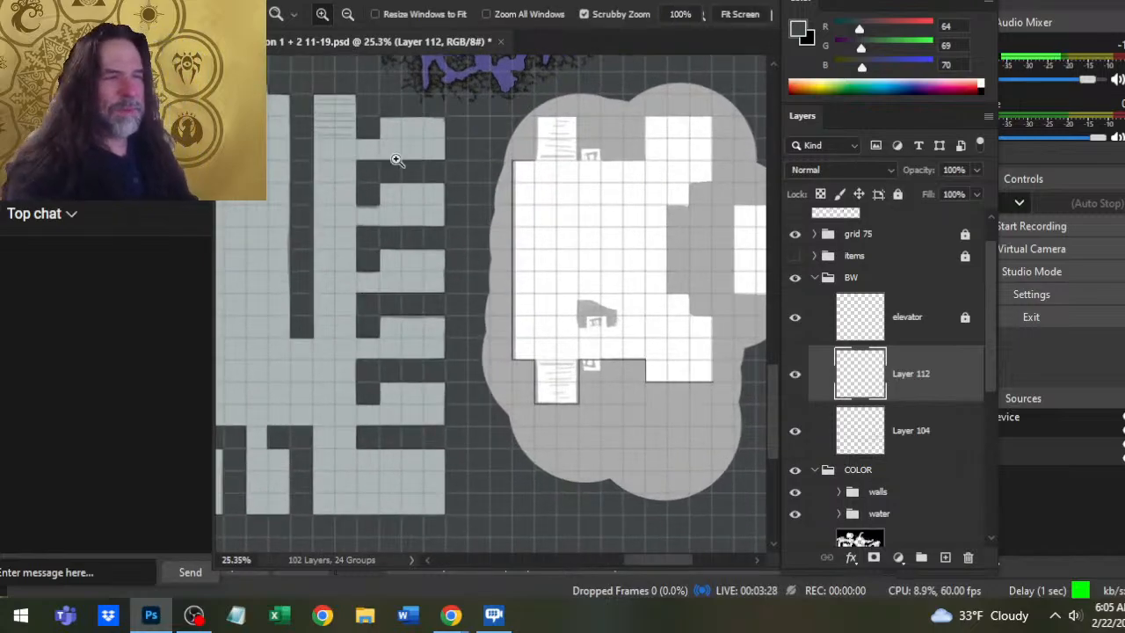
left_click_drag(361, 120, 488, 539)
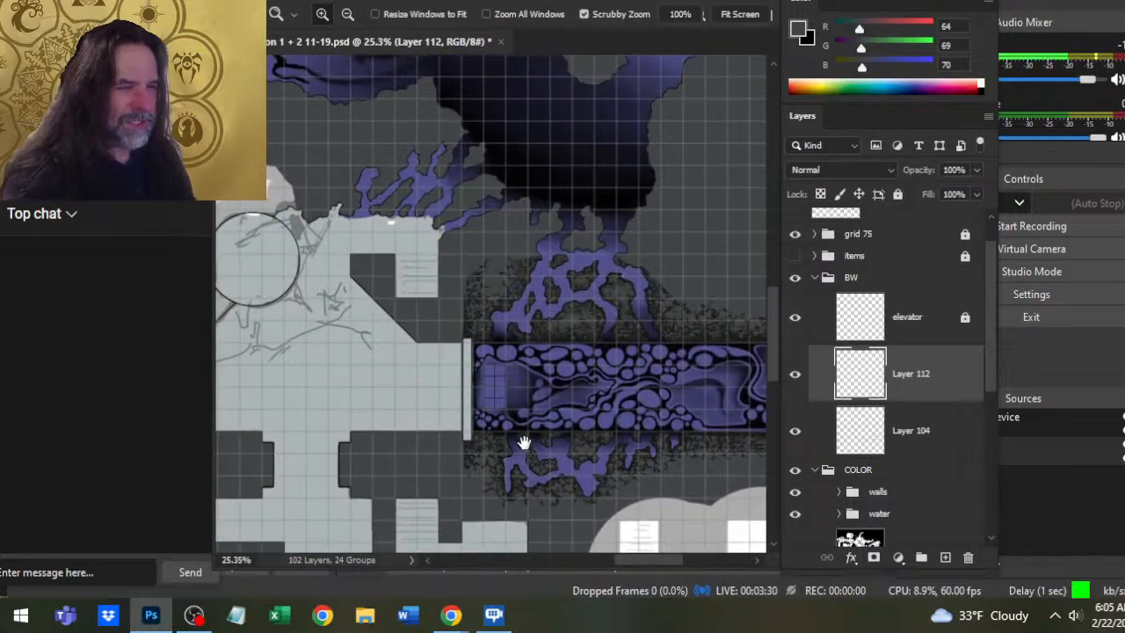
left_click_drag(524, 443, 461, 197)
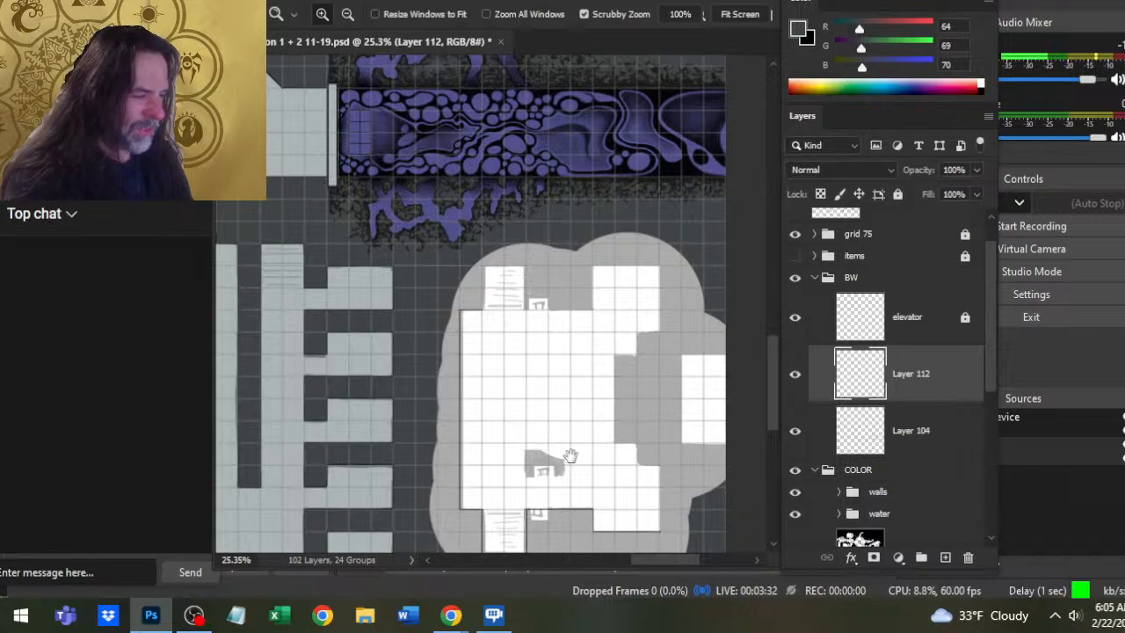
left_click_drag(580, 338, 605, 328)
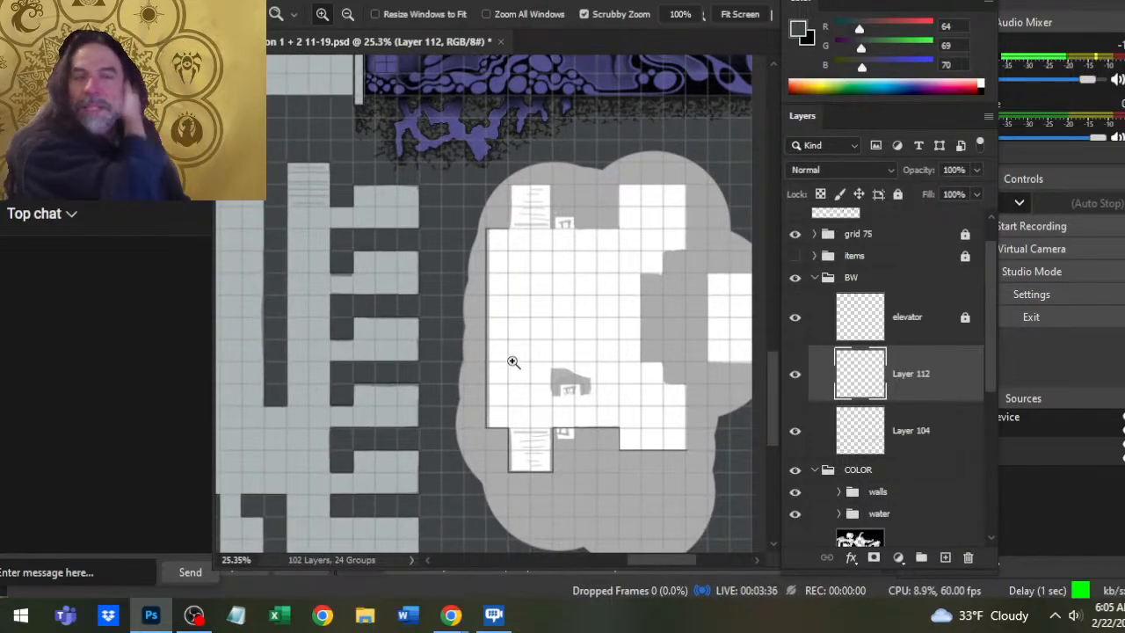
key("b")
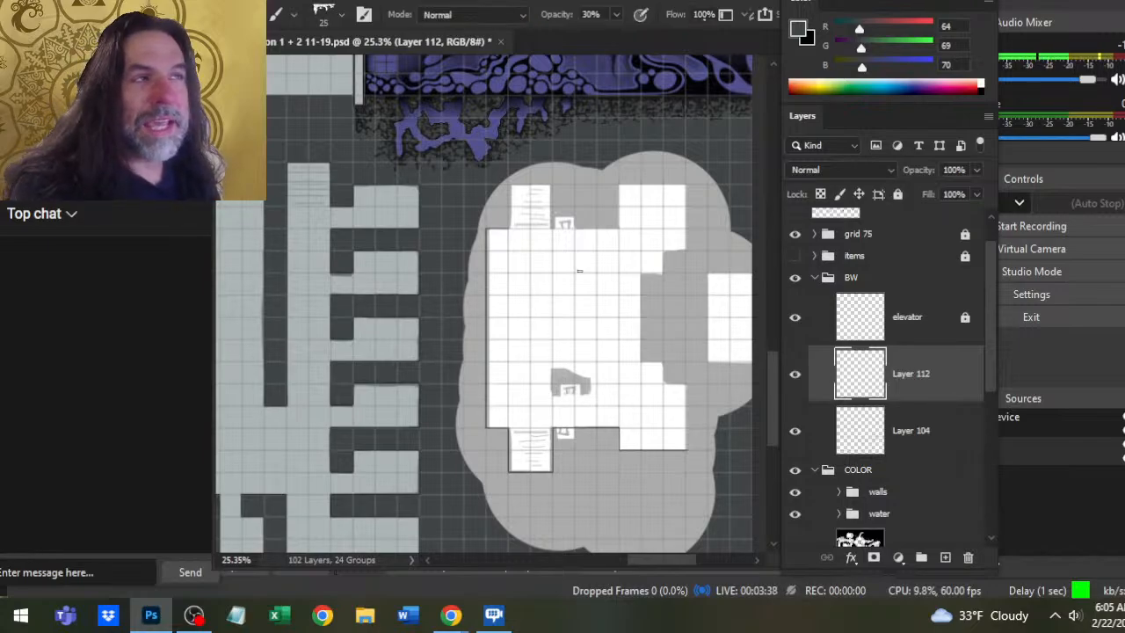
right_click(571, 284)
left_click(601, 405)
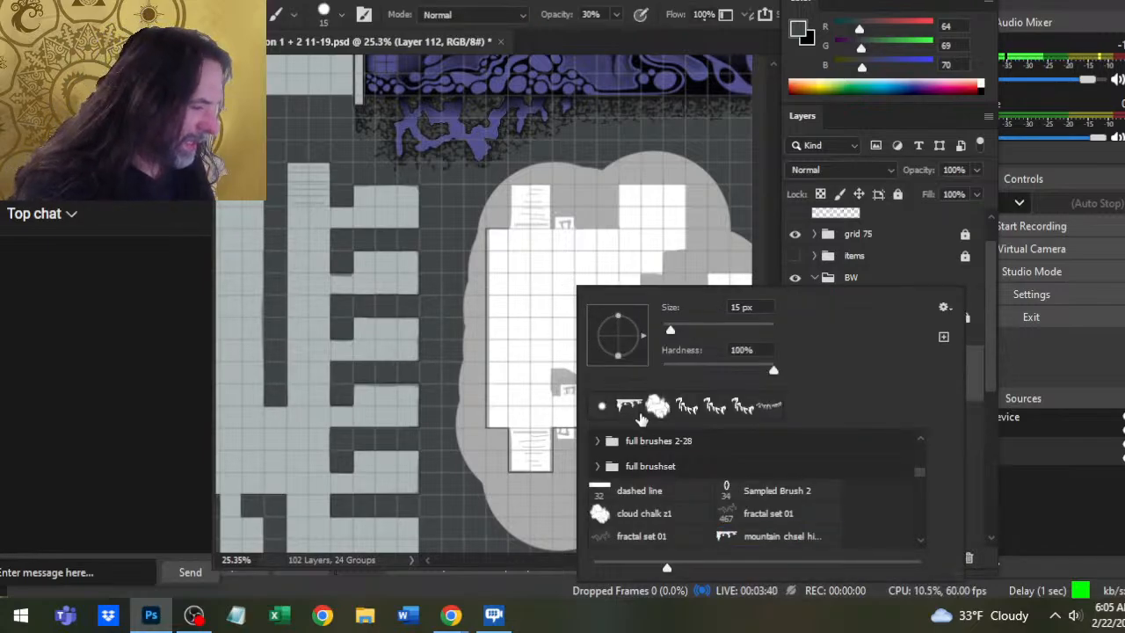
key("Return")
right_click(575, 286)
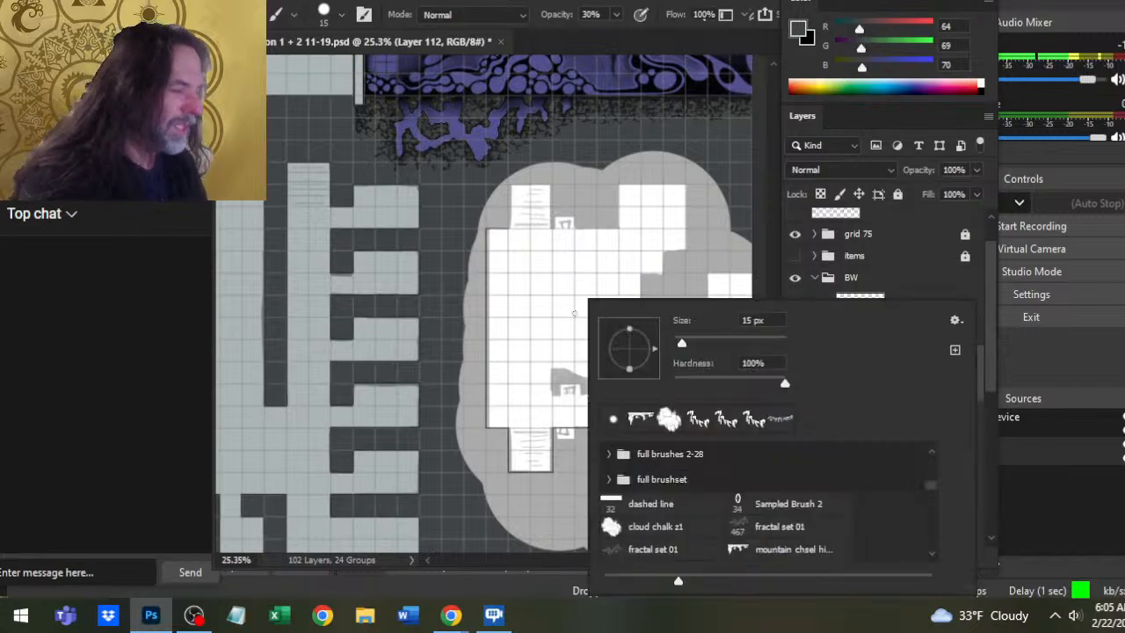
- Replace the Eraser's mountain chisel tip with the plain round tip at 45 px
key("e")
right_click(594, 234)
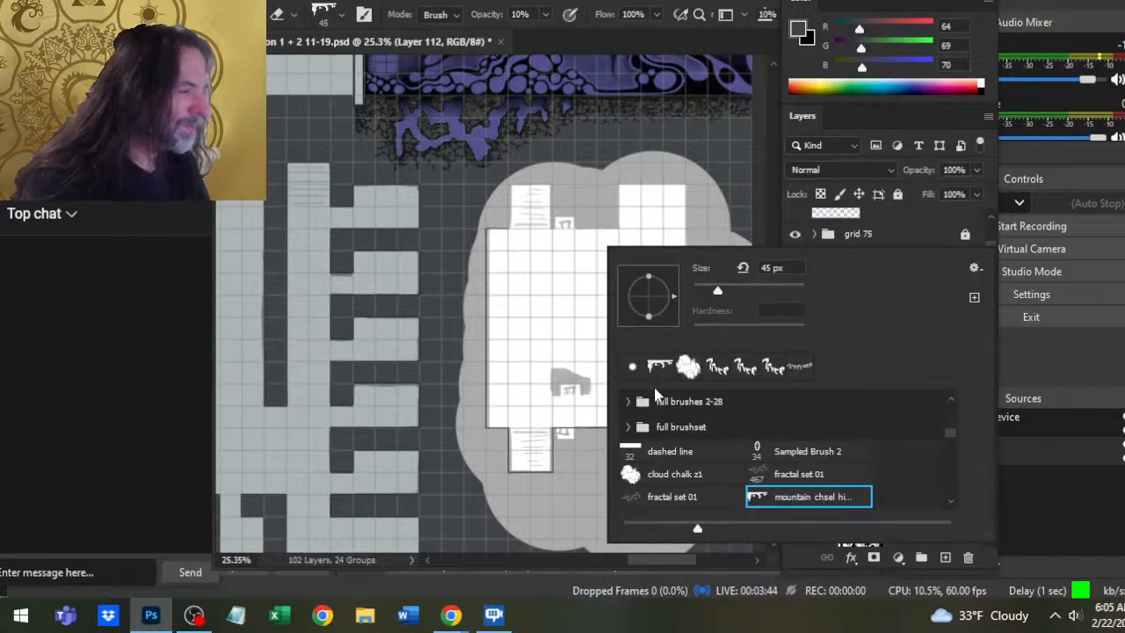
left_click(632, 368)
key("Return")
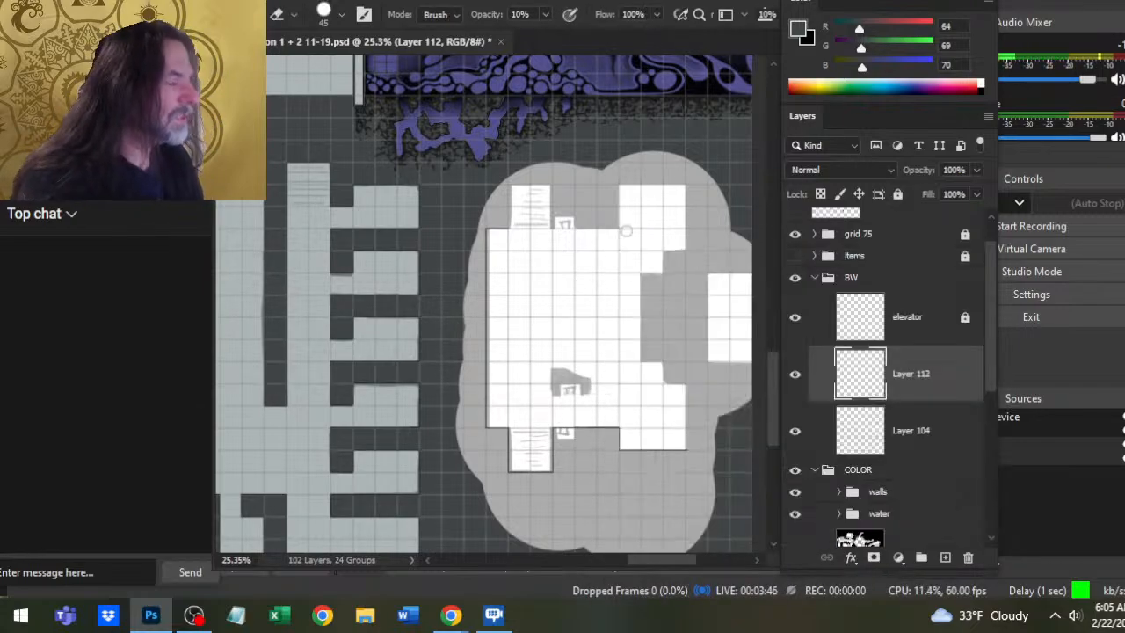
- Check which brush tip and size the Smudge tool uses
key("r")
right_click(579, 306)
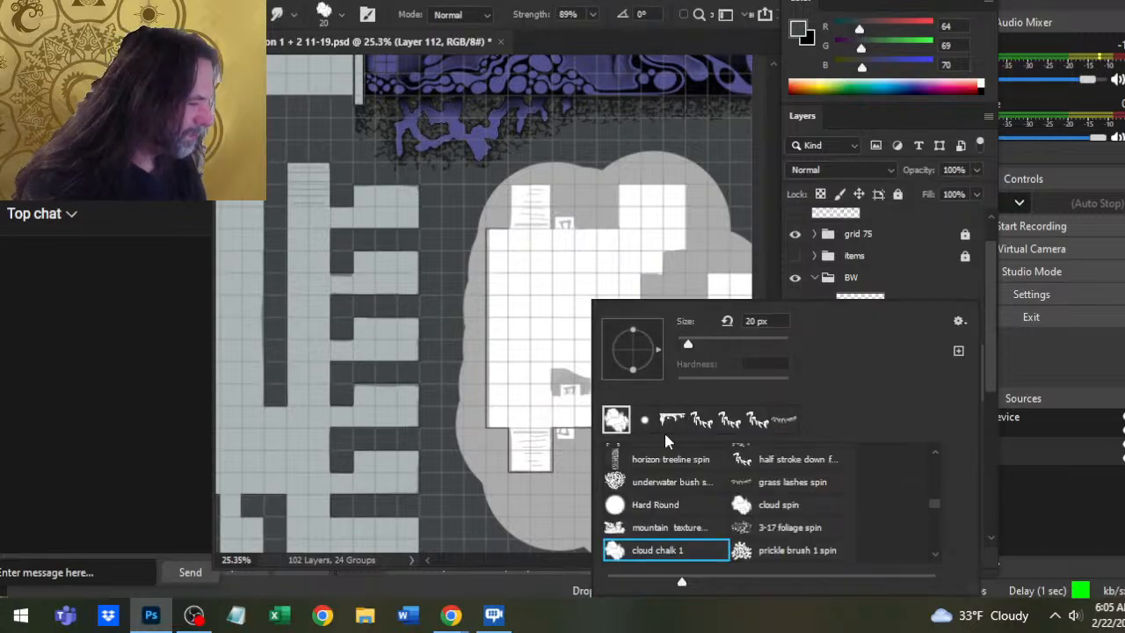
key("Return")
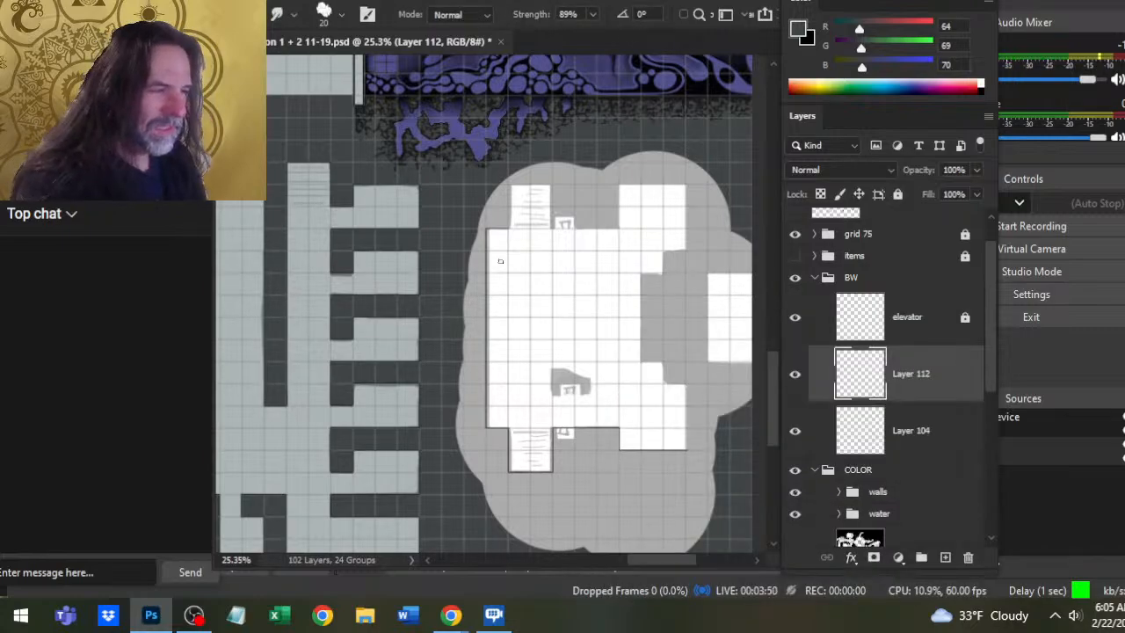
- Reduce the Brush size to 8 px for fine line work on the bunker room
key("b")
key("bracketleft")
key("bracketleft")
key("bracketleft")
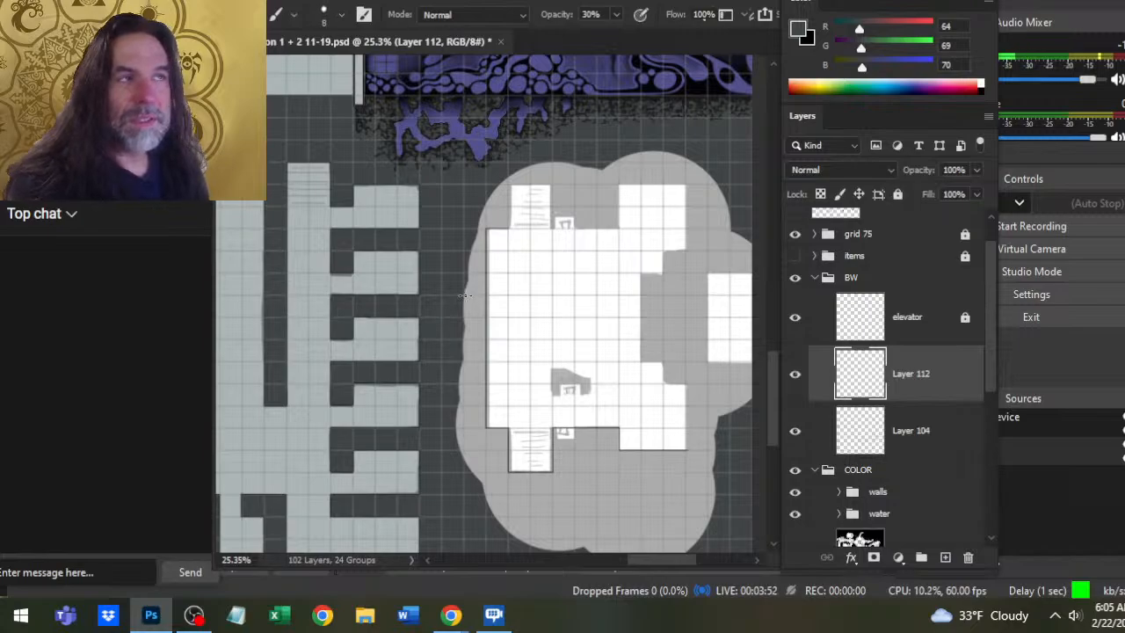
key("z")
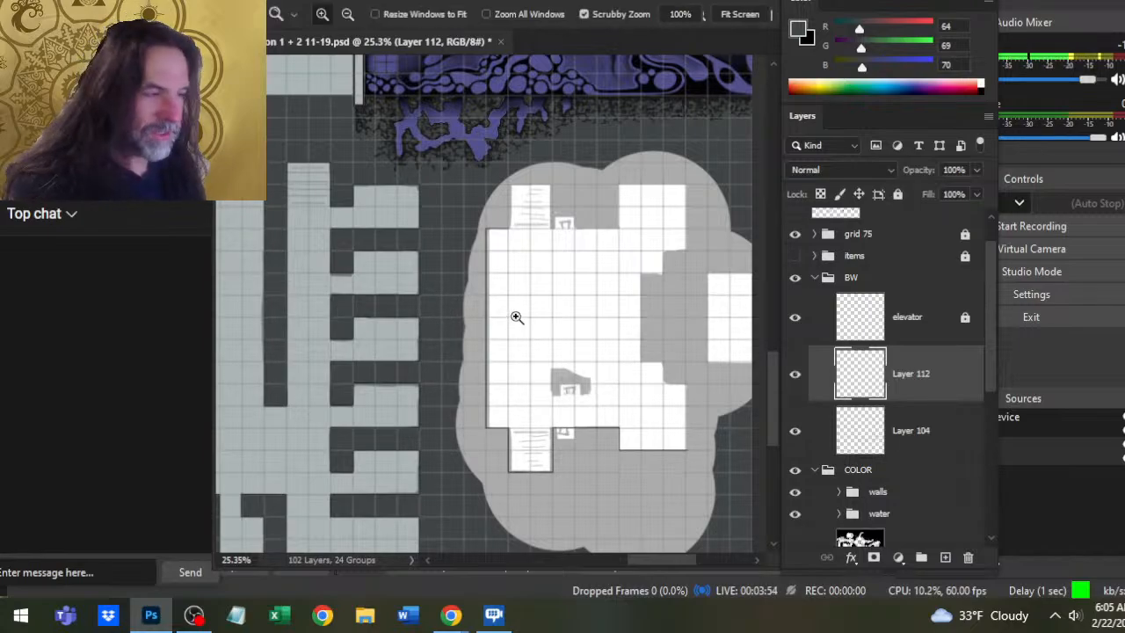
- Draw black wall lines at 100% Brush opacity along the room's upper edge beside the stairs and up the adjoining alcove's left side
left_click_drag(515, 319, 589, 330)
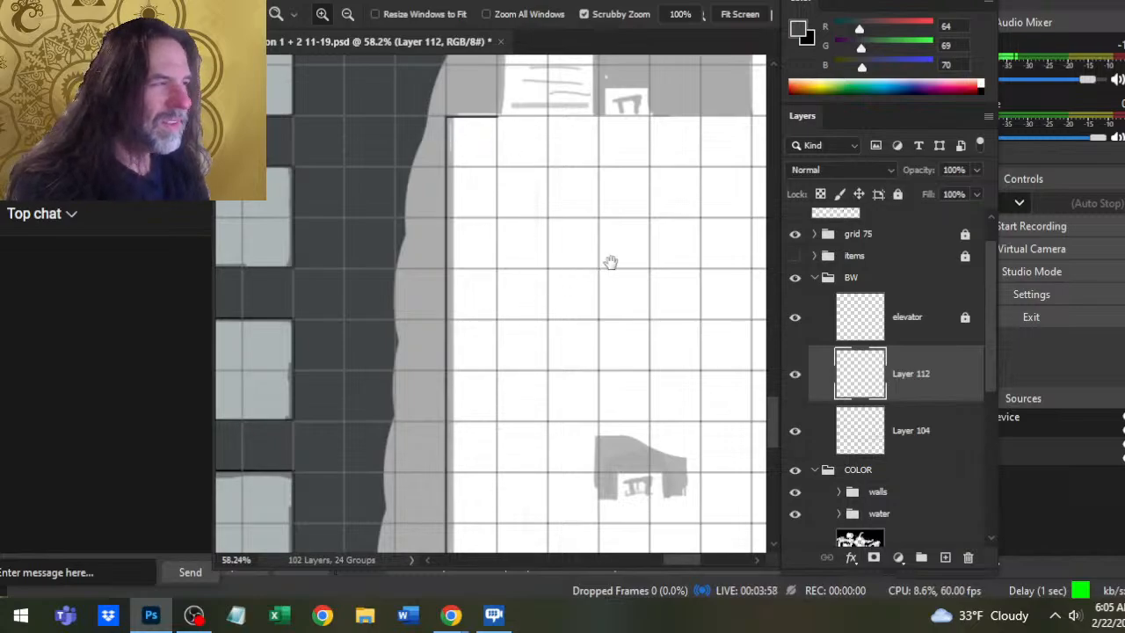
left_click_drag(611, 262, 501, 392)
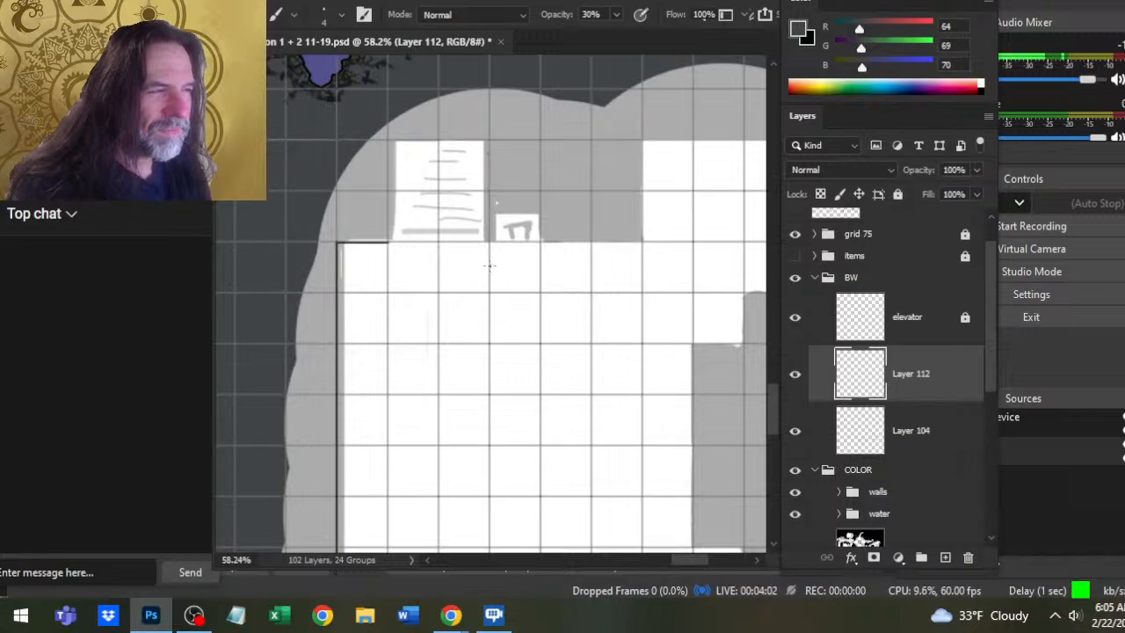
key("d")
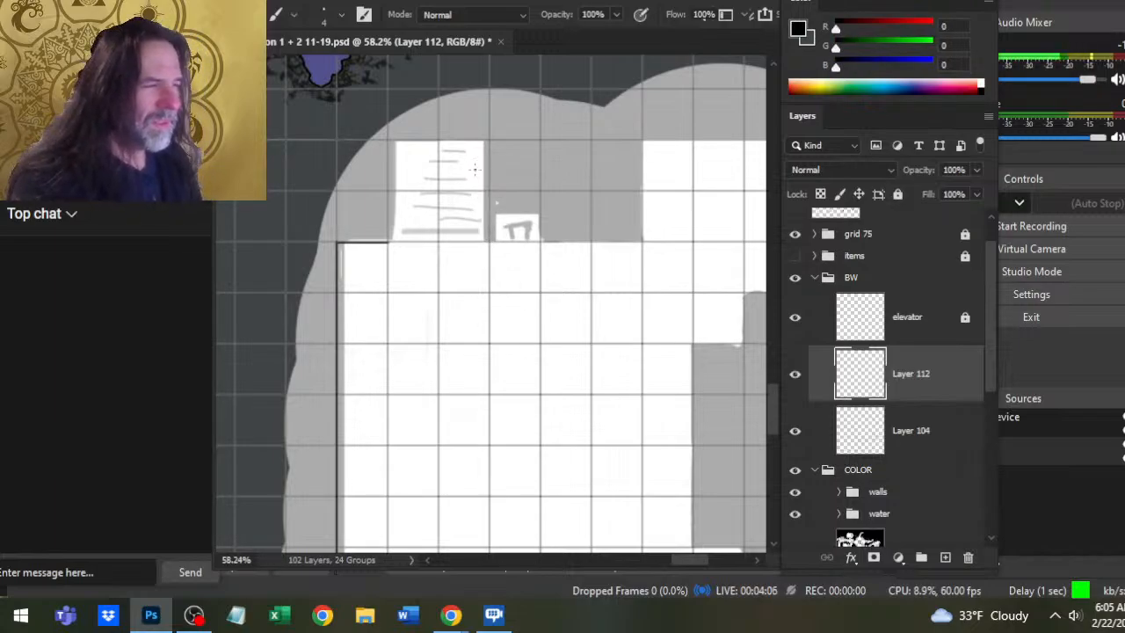
key("0")
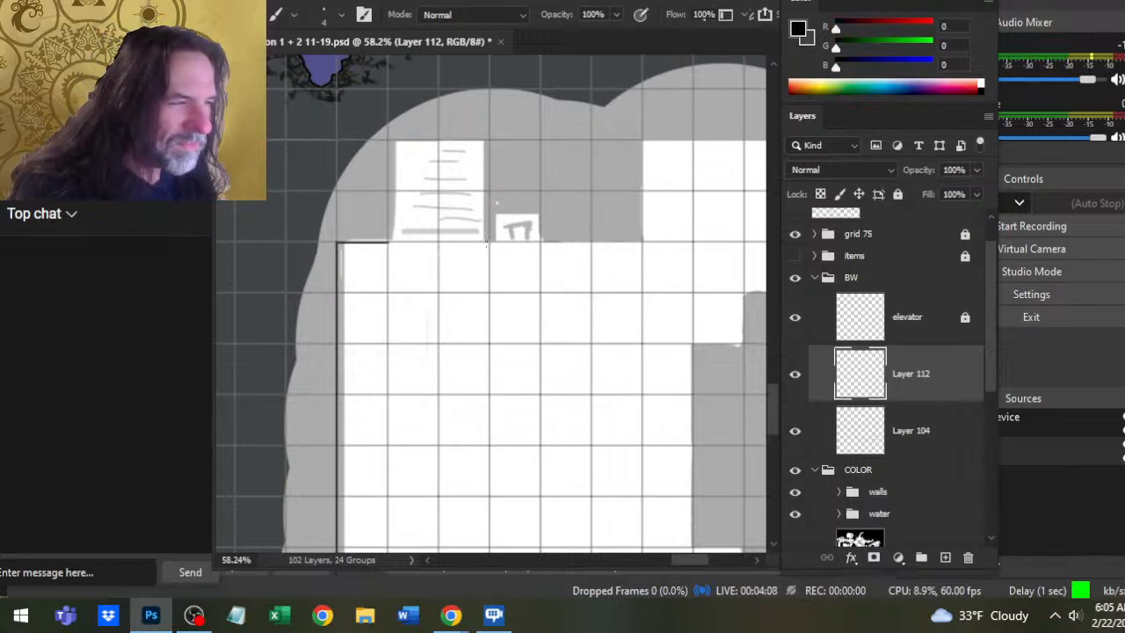
mouse_move(490, 244)
left_mouse_down()
mouse_move(638, 242)
mouse_move(640, 140)
left_mouse_up()
- Outline the upper alcove's top and right walls, then the one-square ledge and short vertical wall stepping down beneath it
left_click_drag(624, 236, 433, 293)
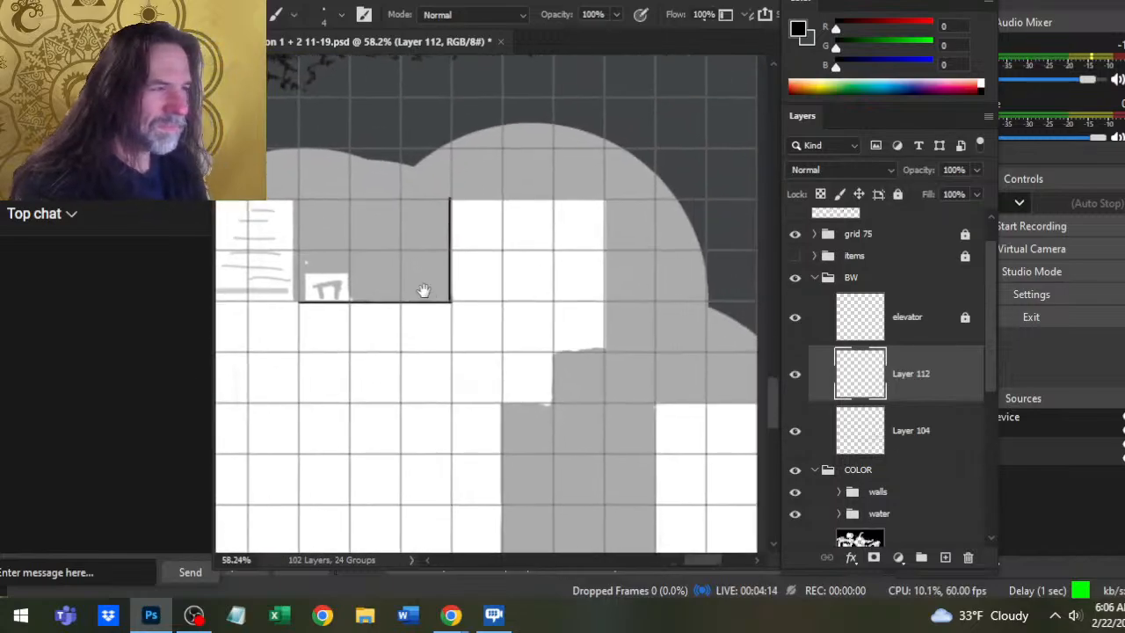
mouse_move(450, 201)
left_mouse_down()
mouse_move(602, 200)
mouse_move(603, 348)
left_mouse_up()
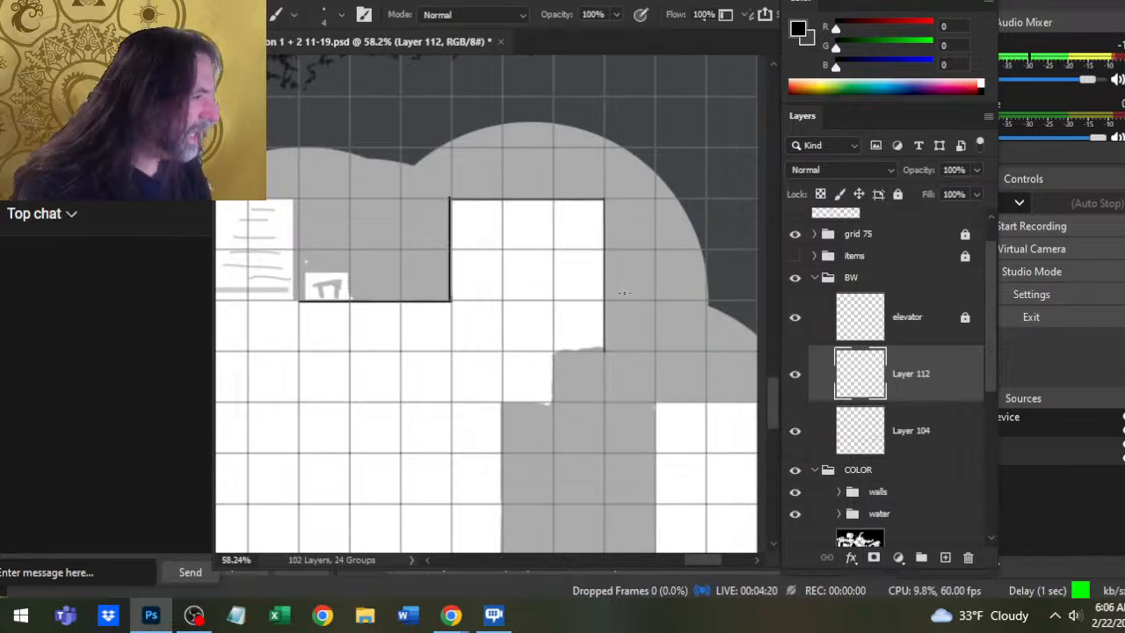
left_click(552, 349, "shift")
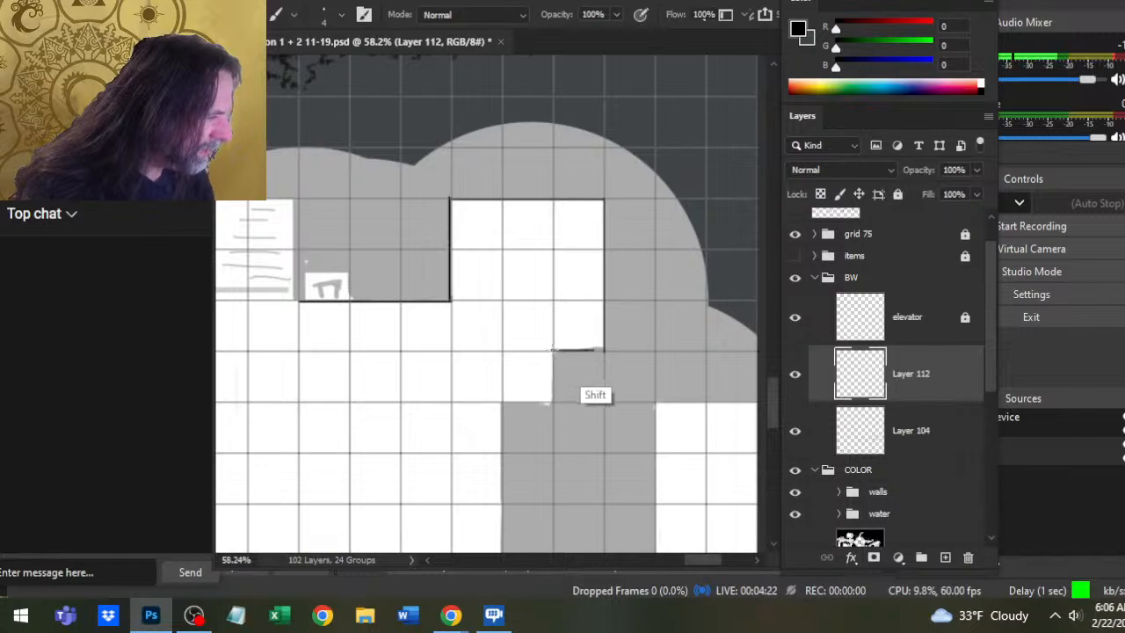
left_click_drag(576, 402, 600, 313)
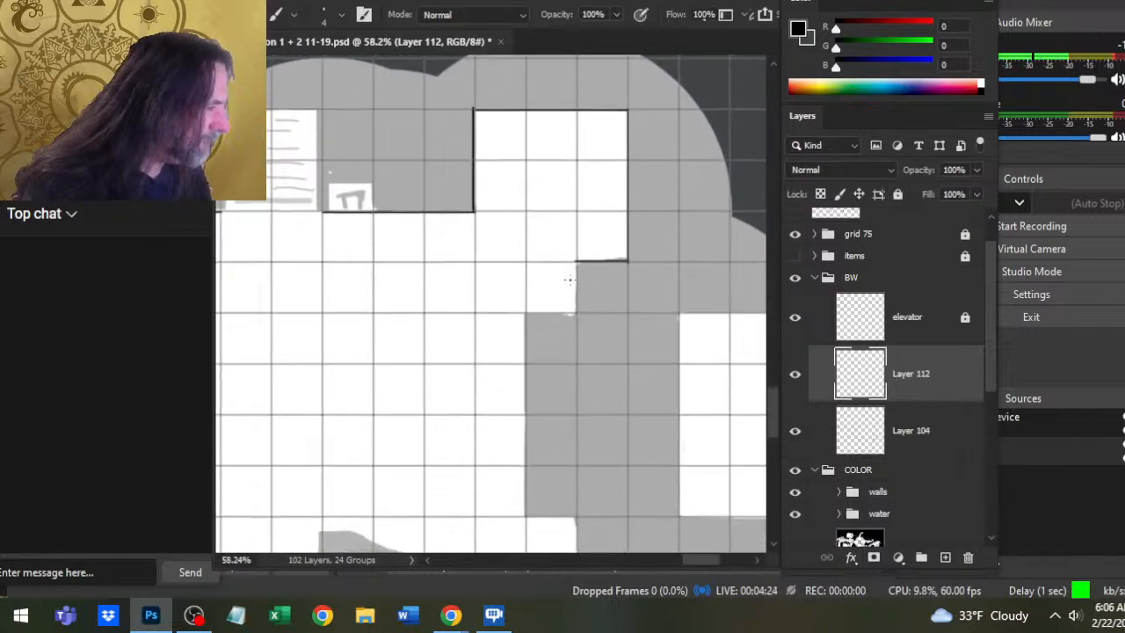
key("ctrl+z")
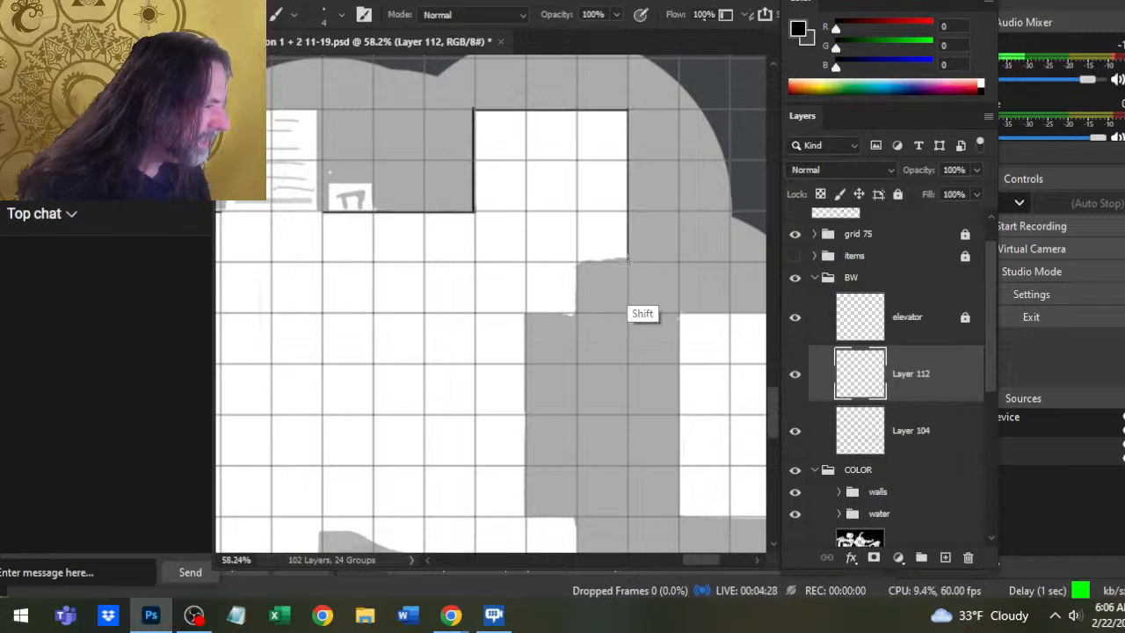
key("ctrl+shift+z")
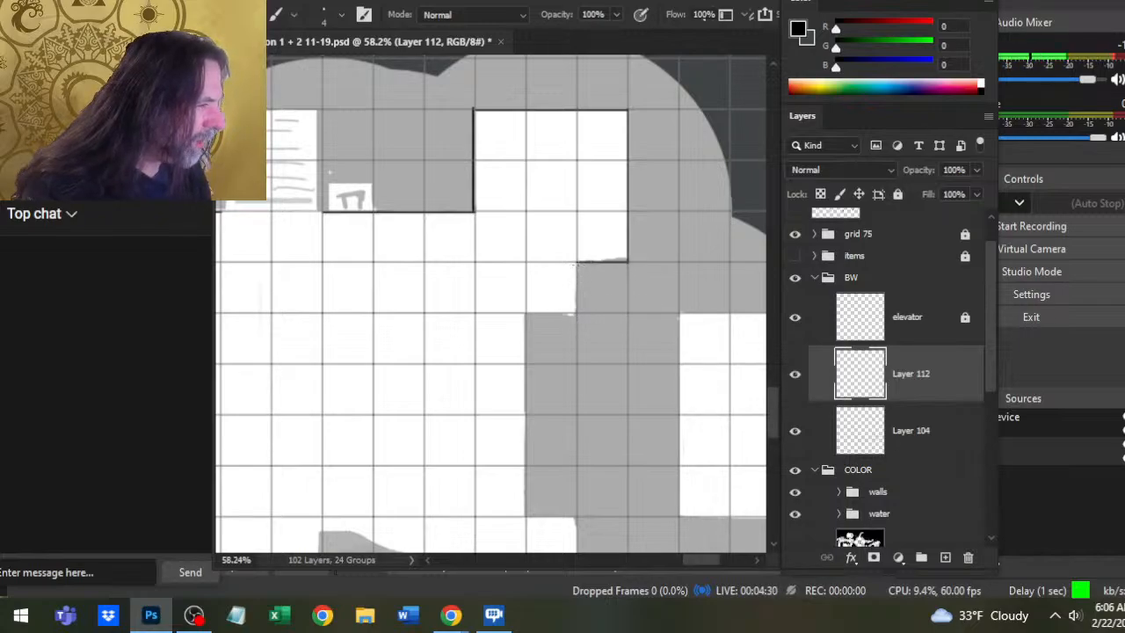
left_click(576, 314, "shift")
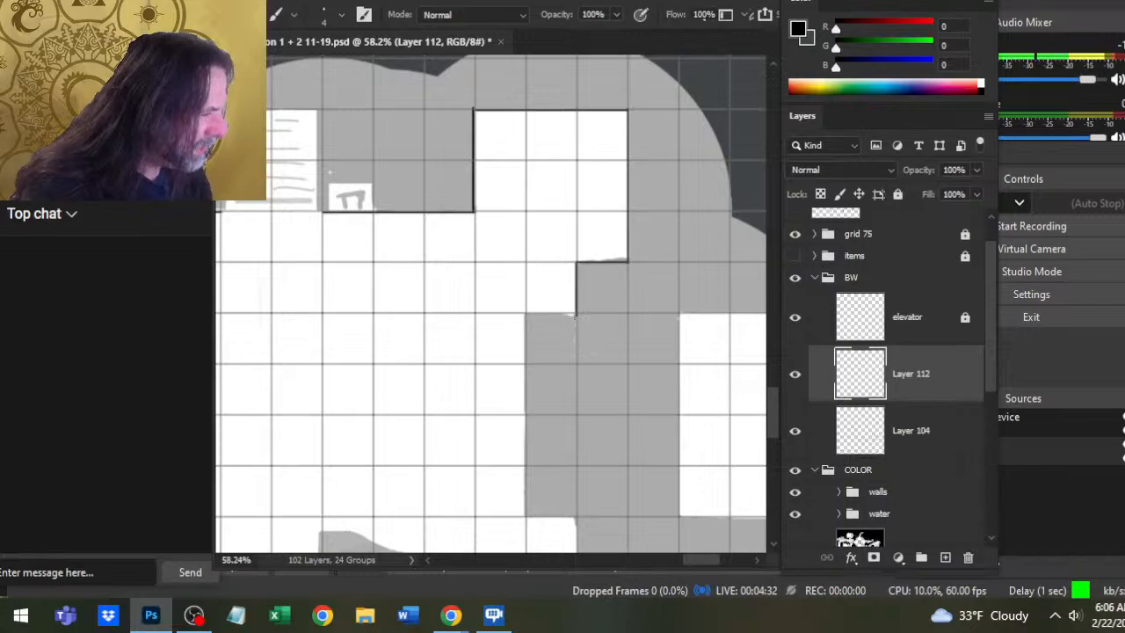
- Set the Eraser to 100% opacity, outline the second ledge, trim its overshoot and draw the three-square vertical wall below it
key("e")
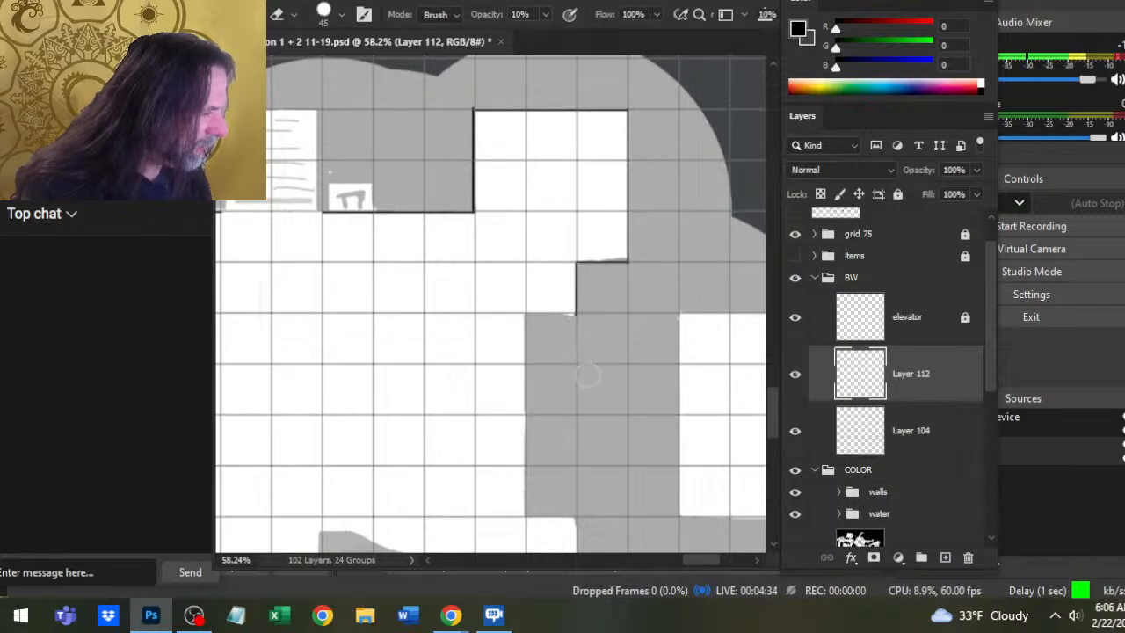
key("0")
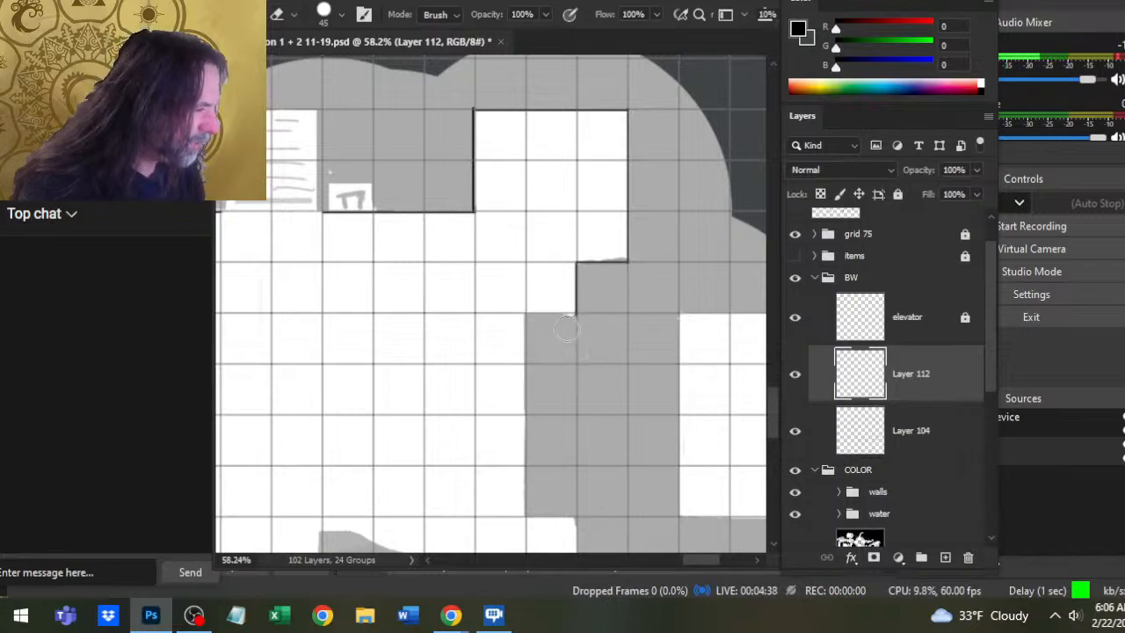
key("b")
key("z")
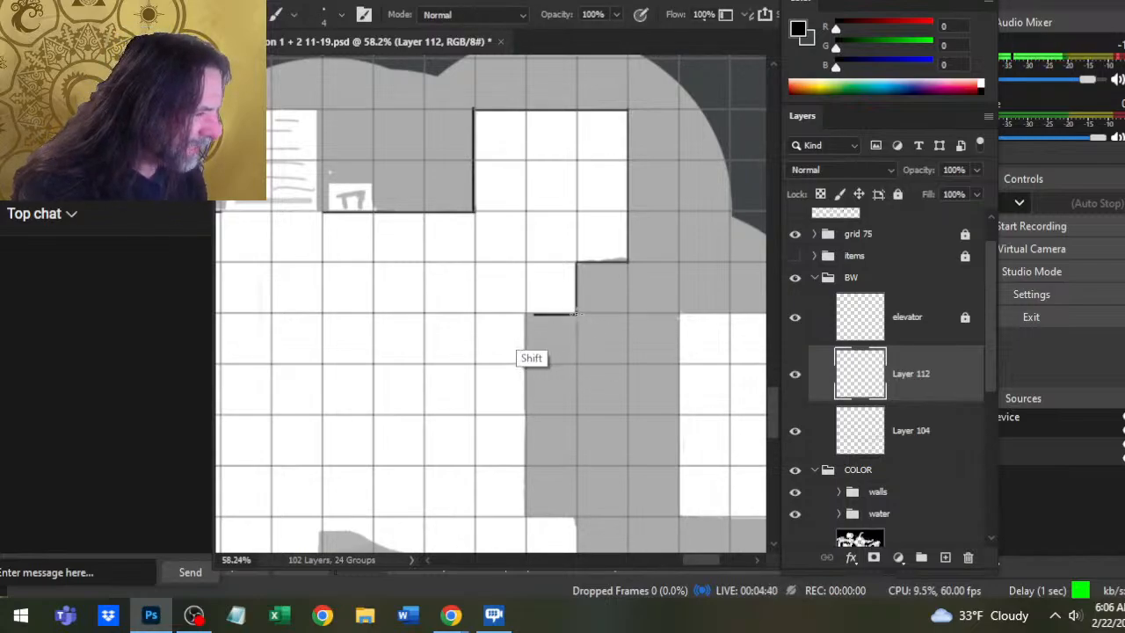
left_click_drag(560, 332, 601, 277)
left_click(600, 277)
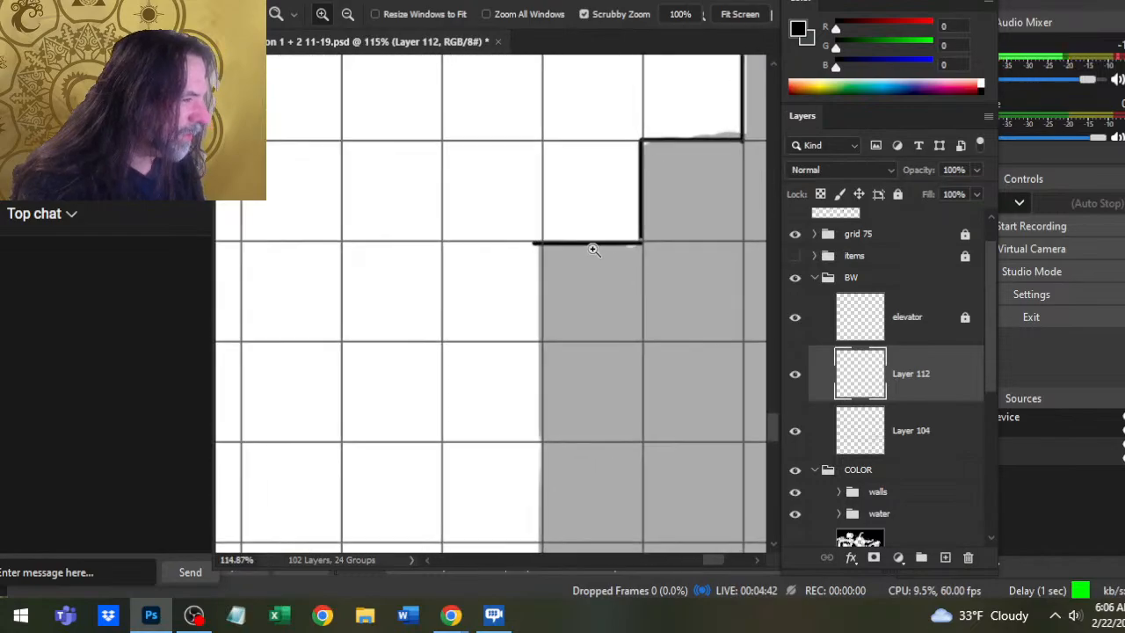
key("e")
key("b")
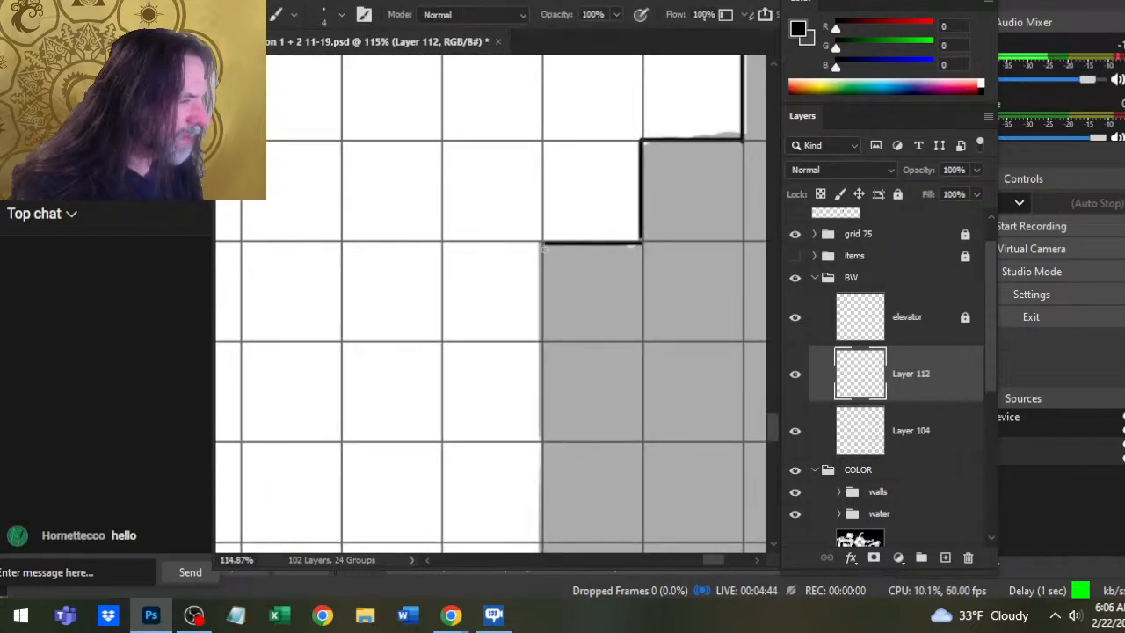
left_click_drag(542, 245, 547, 545)
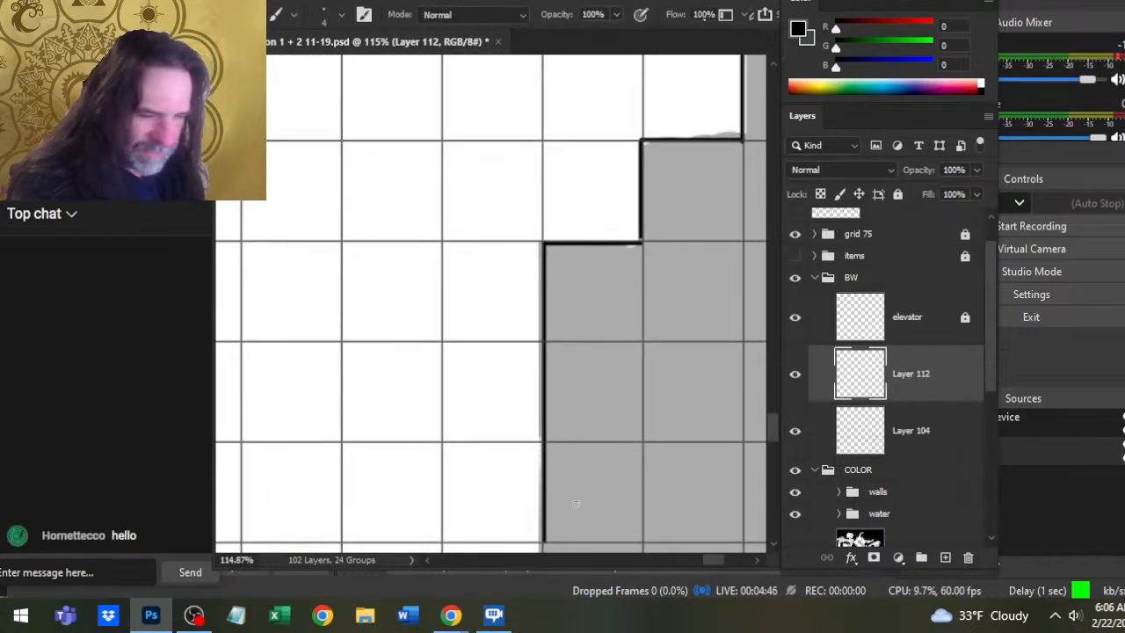
- Lasso the short vertical wall between the two ledges and nudge it right onto the grid line
key("z")
left_click(639, 415, "alt")
left_click_drag(708, 442, 601, 213)
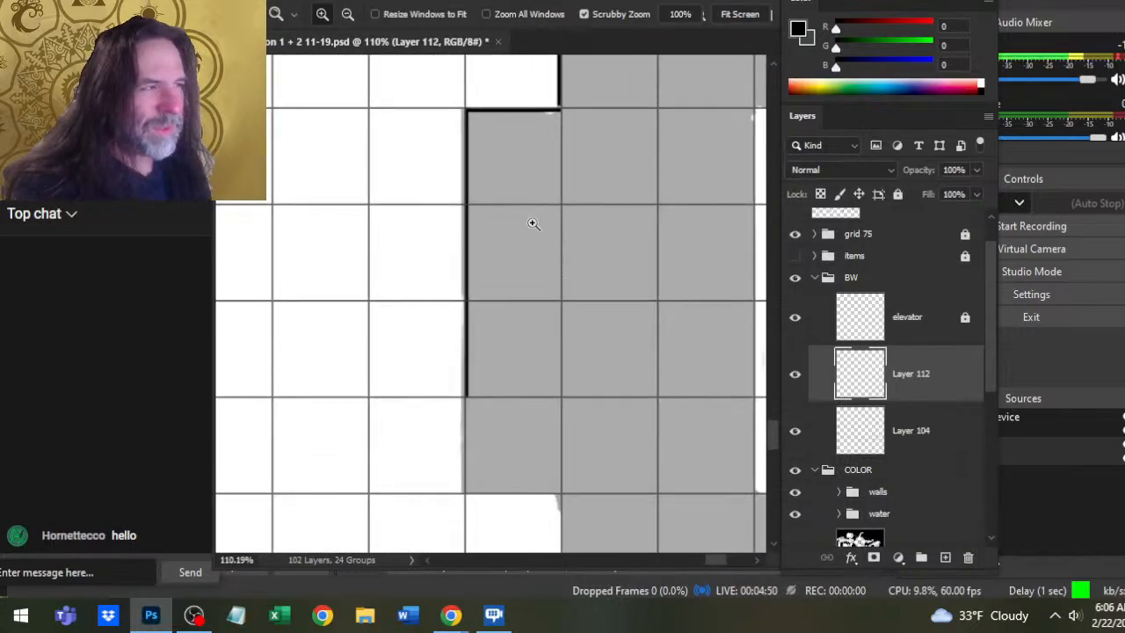
scroll(568, 171, "up", 2)
left_click_drag(560, 238, 605, 231)
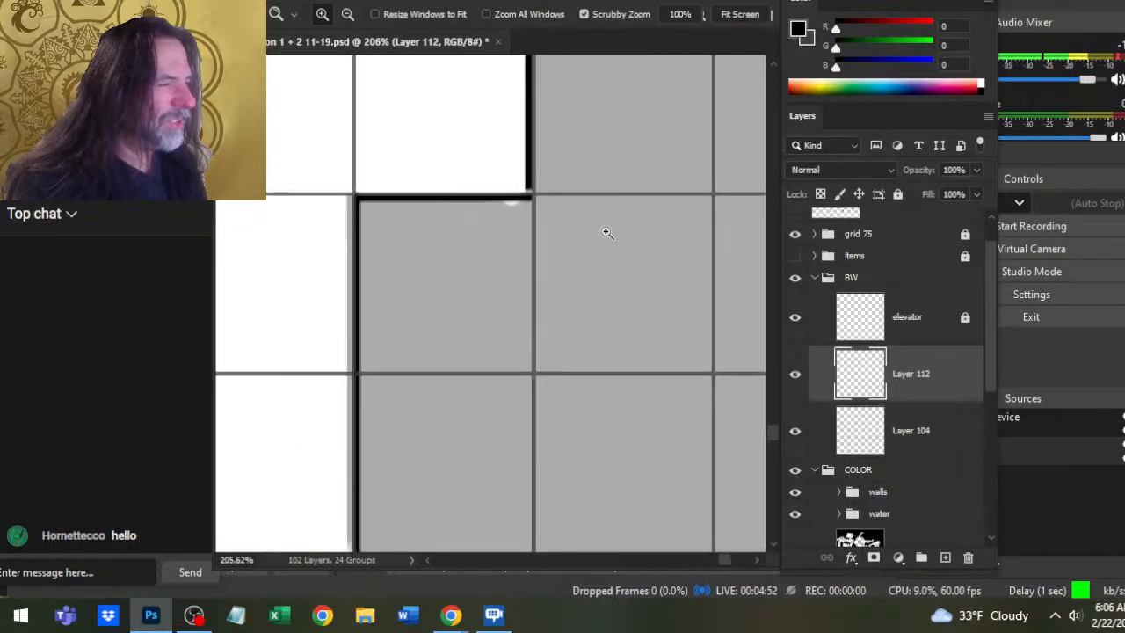
key("b")
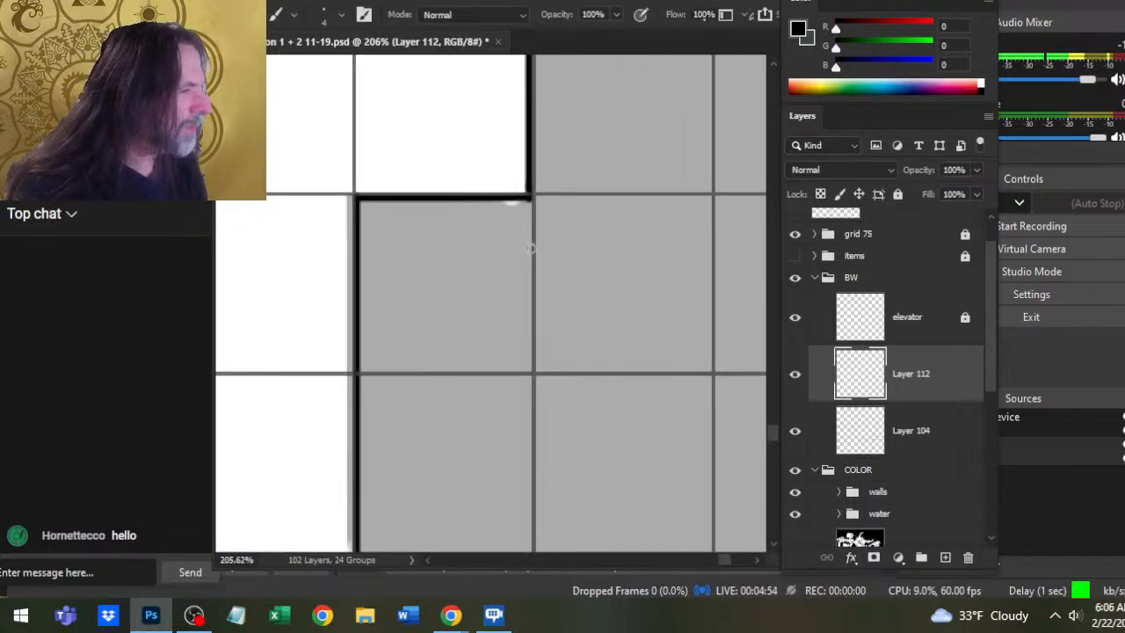
key("e")
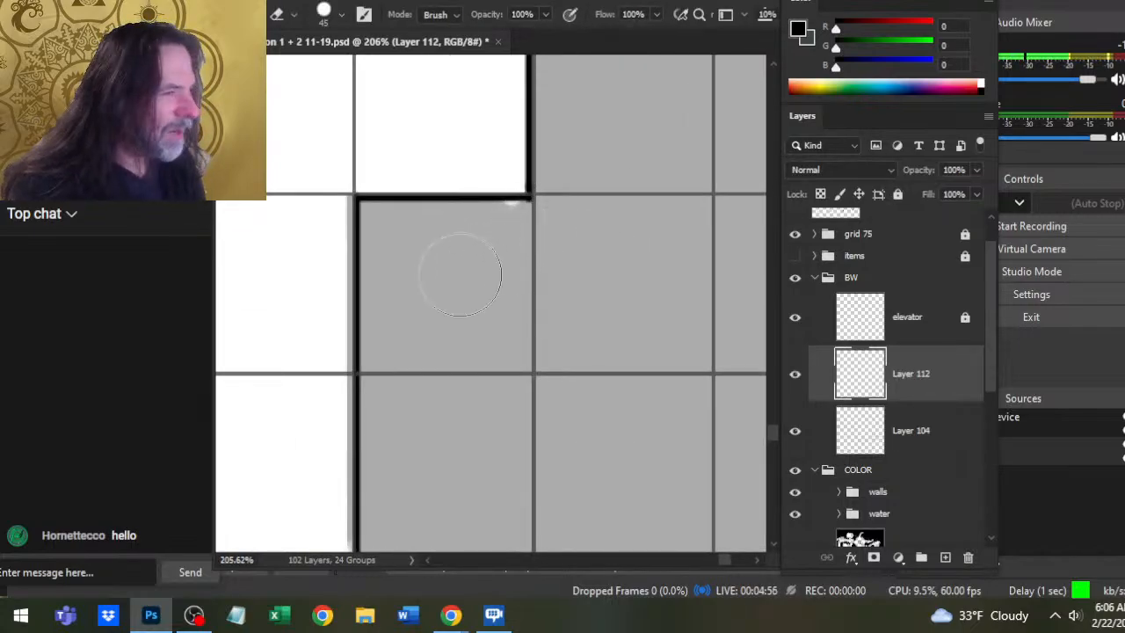
key("z")
mouse_move(571, 273)
left_mouse_down()
mouse_move(545, 401)
mouse_move(559, 272)
left_mouse_up()
left_click_drag(568, 106, 612, 172)
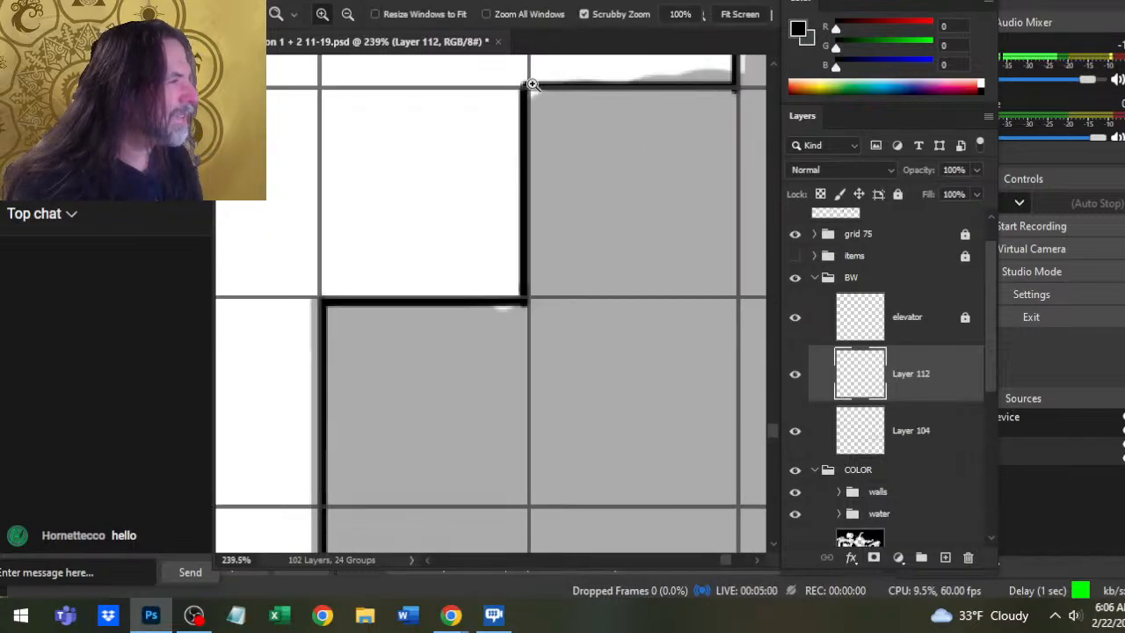
key("l")
mouse_move(515, 82)
left_mouse_down()
mouse_move(588, 128)
mouse_move(509, 88)
left_mouse_up()
key("v")
key("Right")
key("Right")
key("Right")
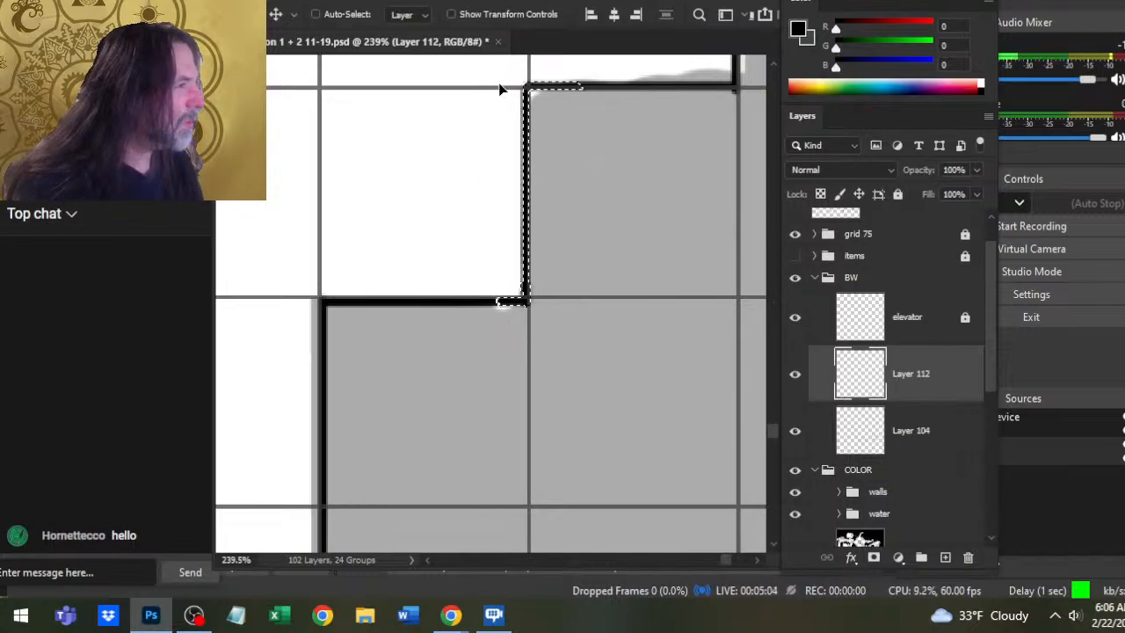
key("l")
key("ctrl+d")
- Smudge the gap in the lower ledge closed and erase the overshoot at the foot of the alcove's right wall
key("r")
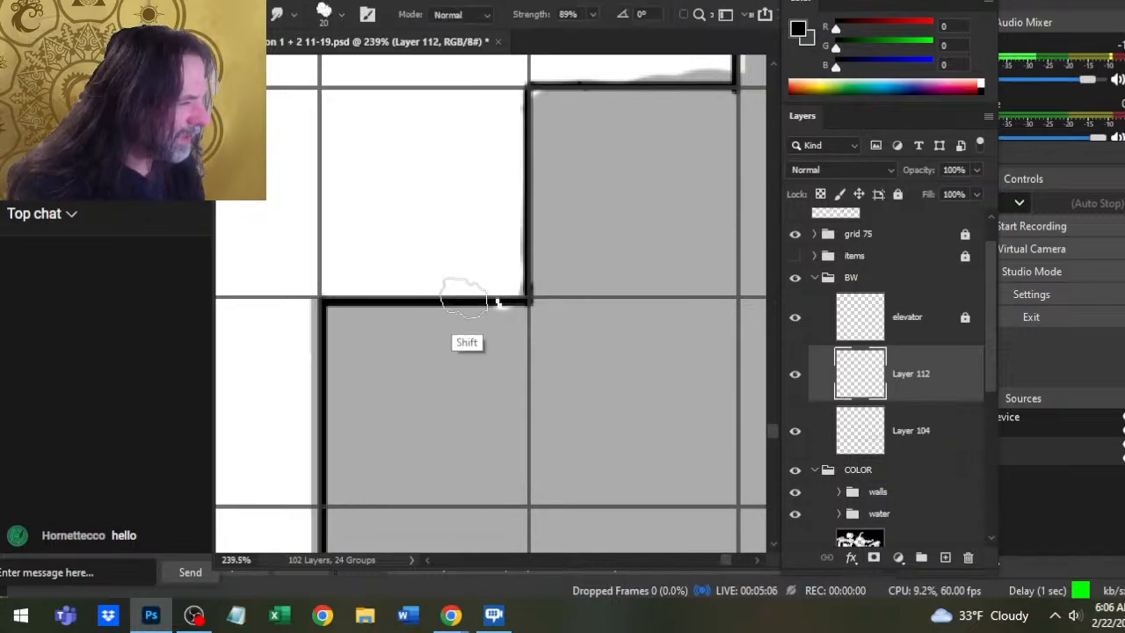
left_click_drag(651, 254, 726, 195)
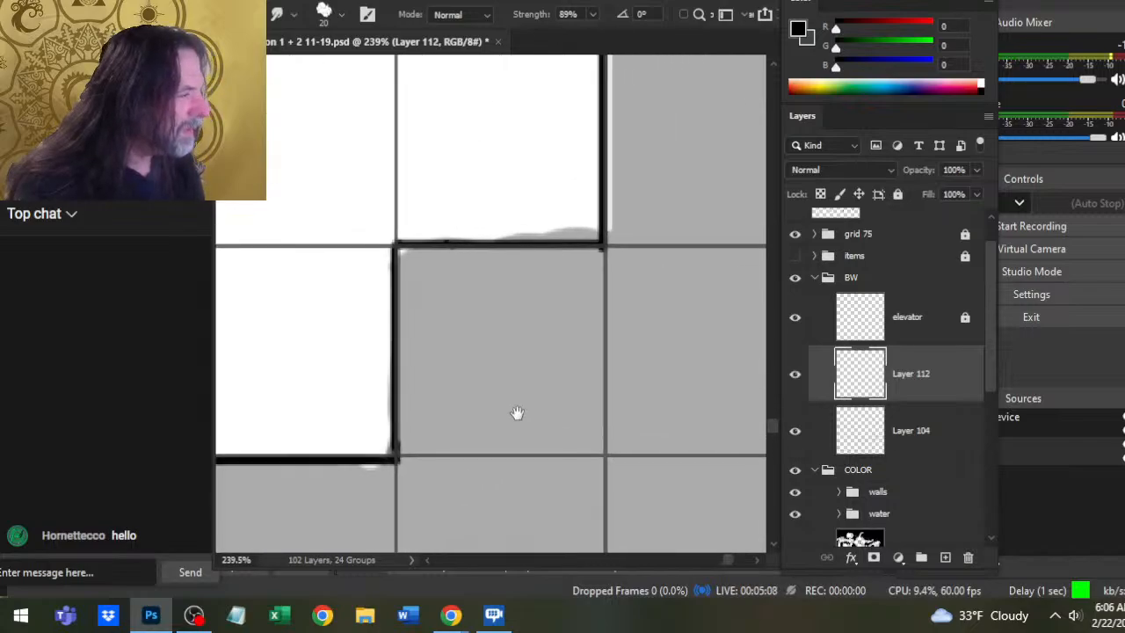
key("b")
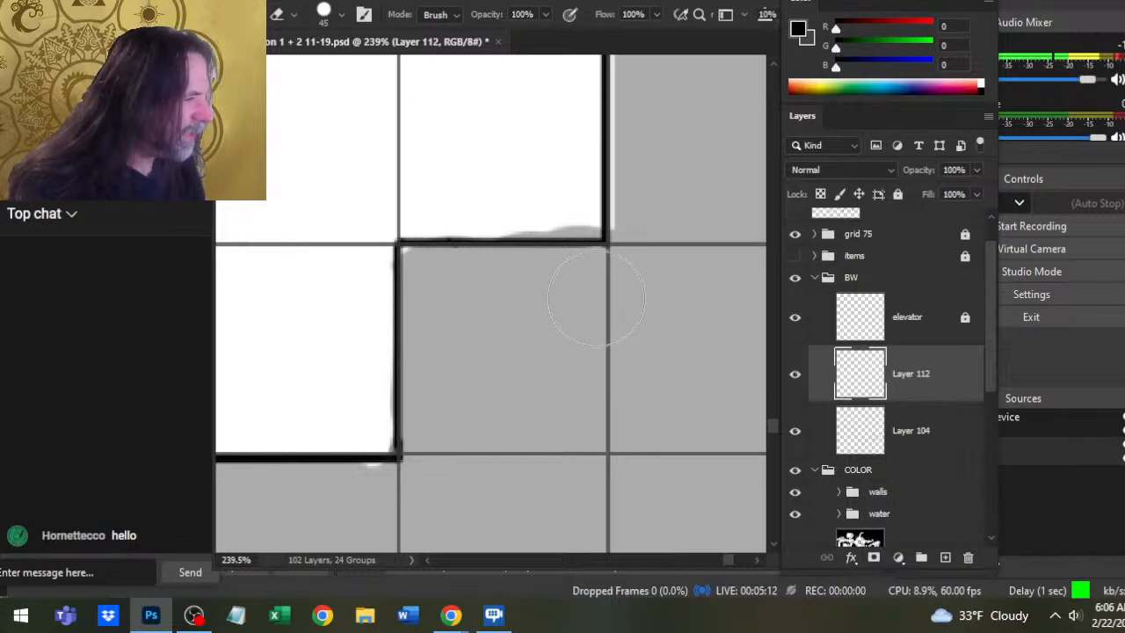
- Lasso the ledge line under the alcove, nudge it down onto the grid line and smudge its joints
key("z")
left_click_drag(638, 299, 535, 289)
mouse_move(590, 242)
left_mouse_down()
mouse_move(588, 351)
mouse_move(633, 551)
left_mouse_up()
key("b")
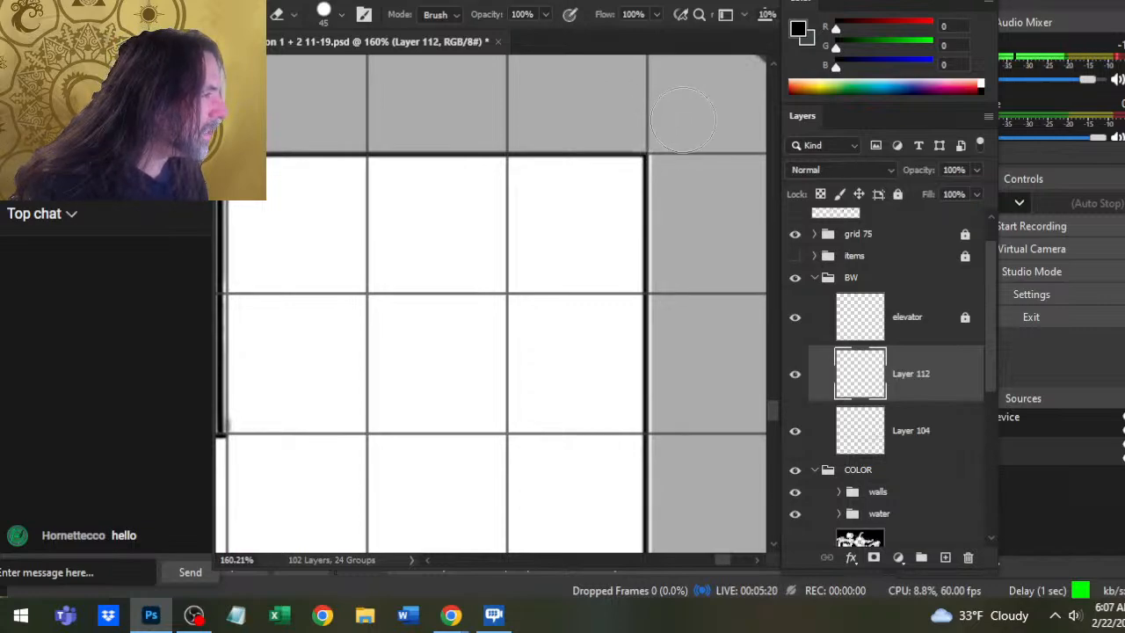
left_click_drag(661, 345, 645, 186)
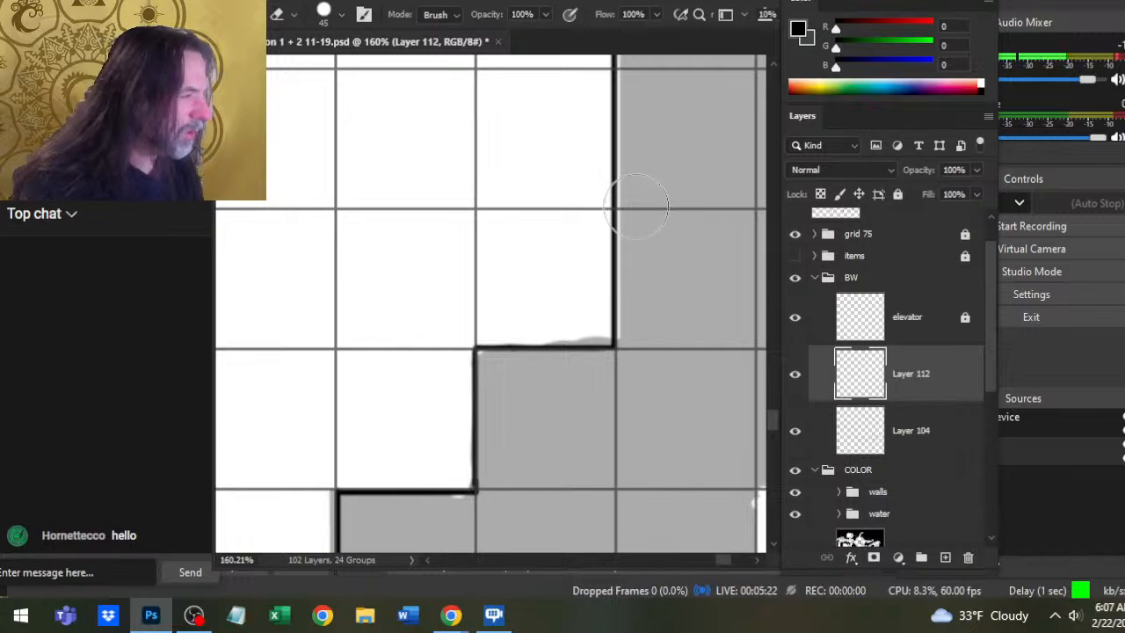
key("l")
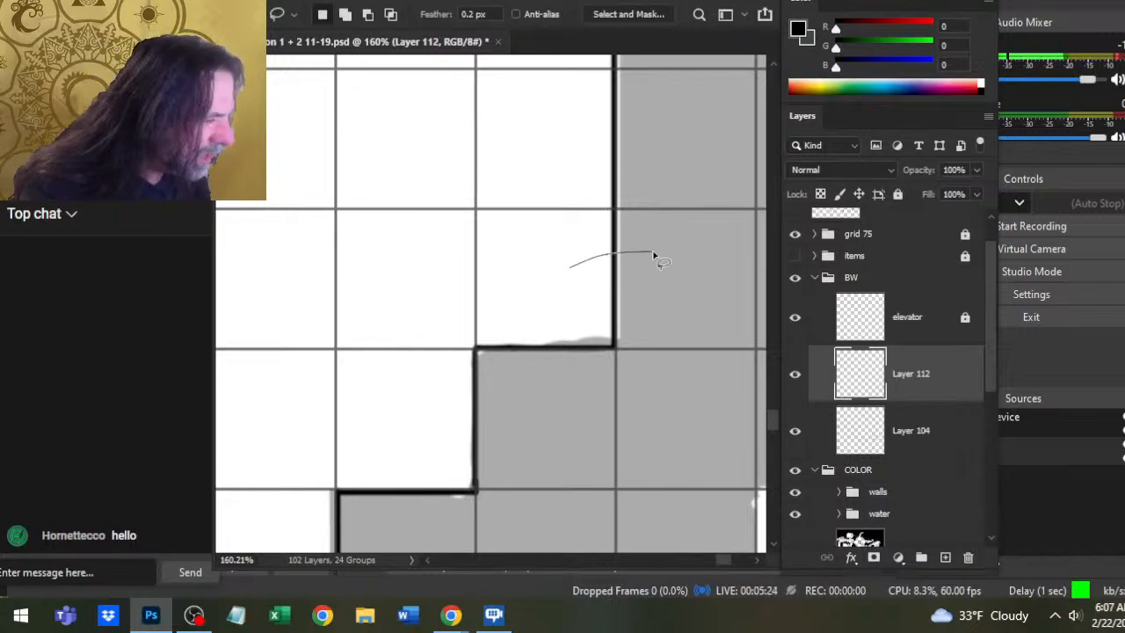
left_click_drag(654, 255, 654, 255)
key("v")
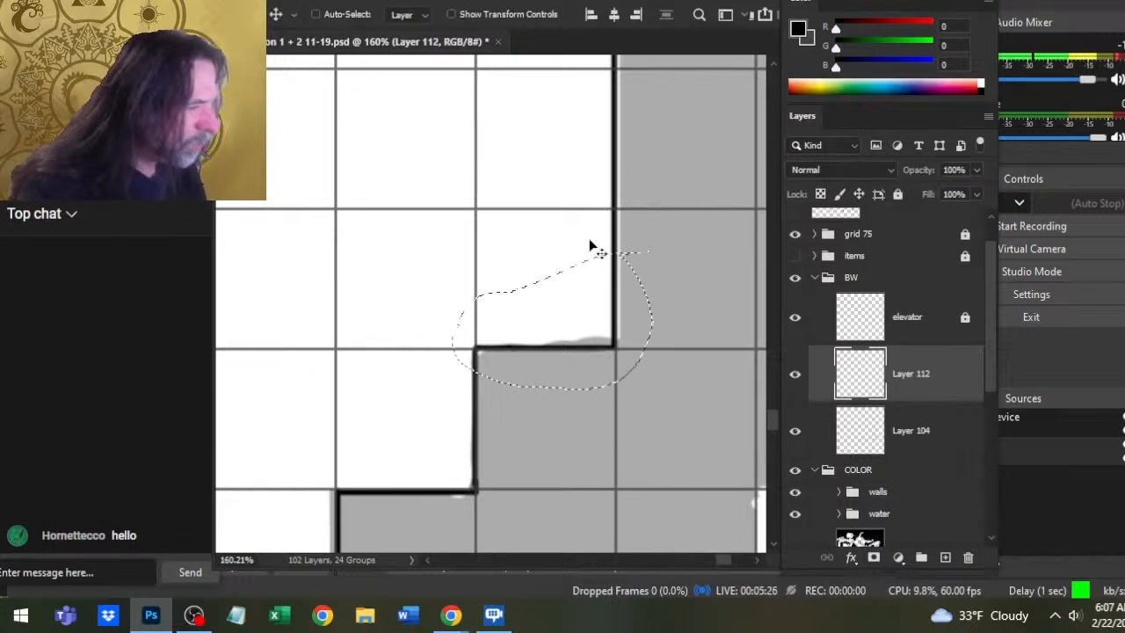
key("l")
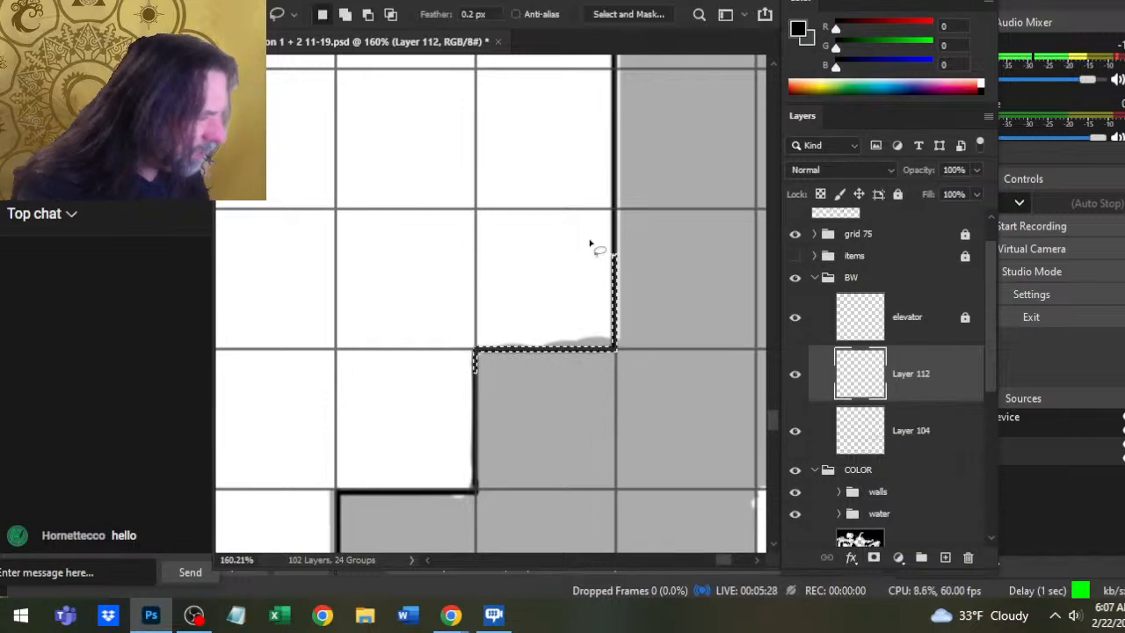
key("ctrl+d")
key("r")
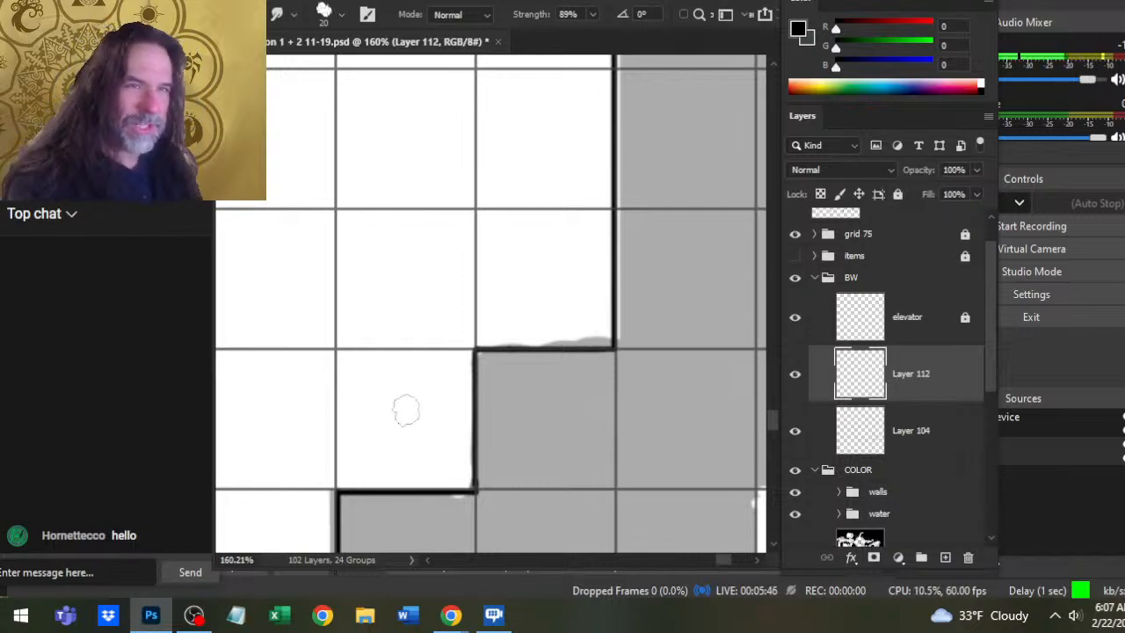
- Lasso the alcove's whole right wall line and nudge it right onto the grid line
key("z")
left_click_drag(506, 325, 514, 399)
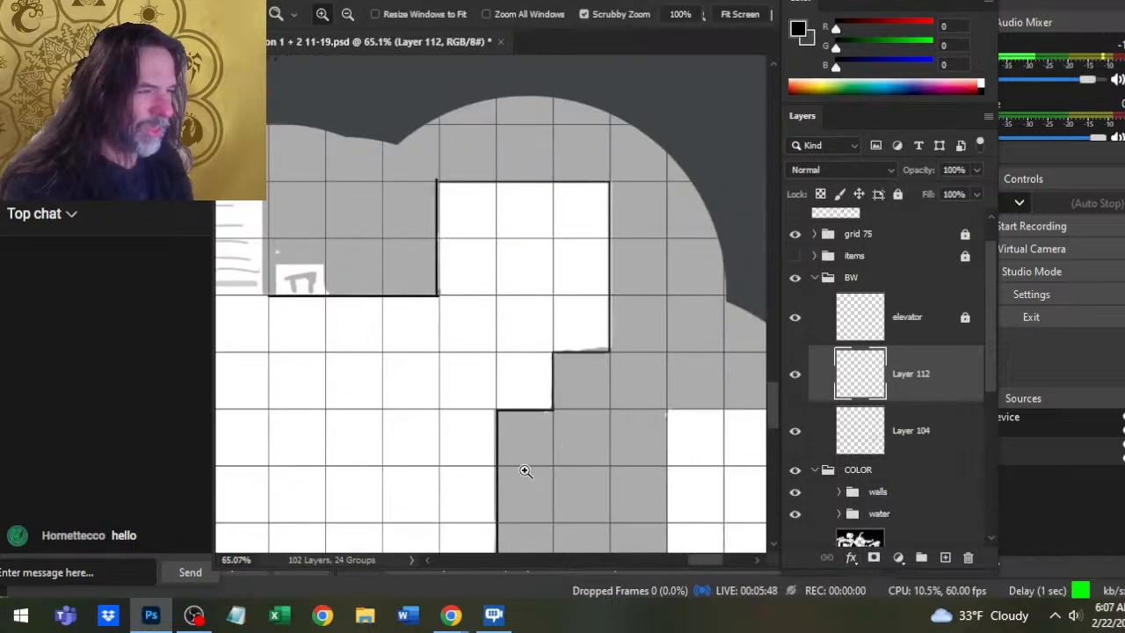
left_click_drag(564, 195, 565, 264)
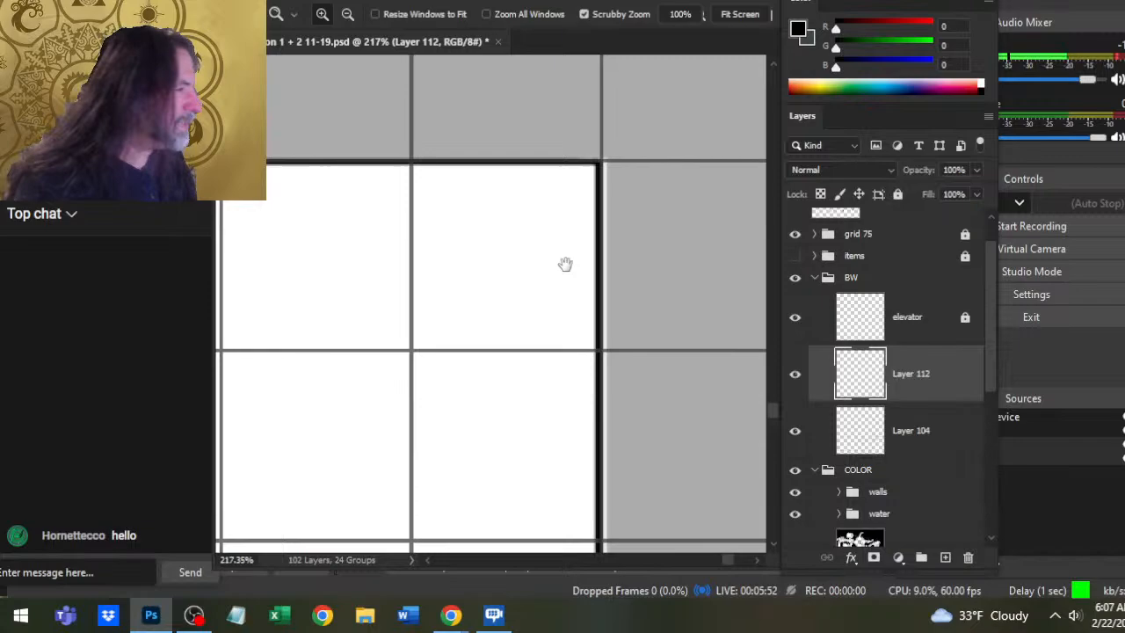
left_click(653, 273, "alt")
key("l")
mouse_move(665, 185)
left_mouse_down()
mouse_move(588, 248)
mouse_move(578, 431)
mouse_move(605, 523)
mouse_move(691, 413)
mouse_move(665, 188)
left_mouse_up()
key("v")
left_click(610, 193)
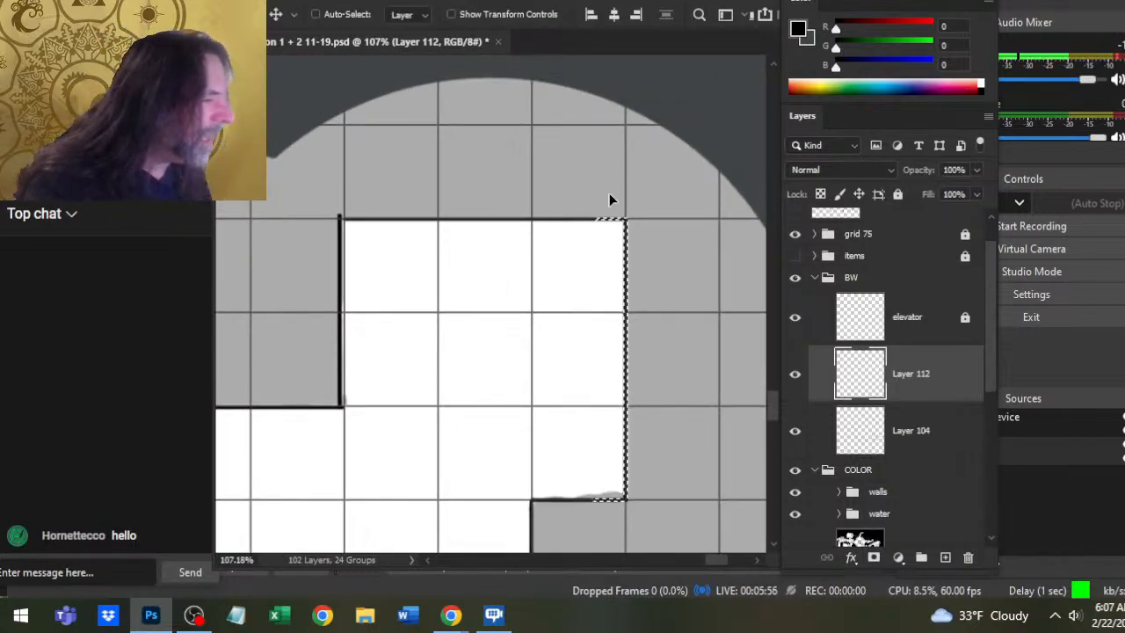
- Deselect the alcove's right wall line and smudge its joint with the top wall at the corner
key("l")
left_click(609, 199)
key("z")
left_click(709, 221)
key("r")
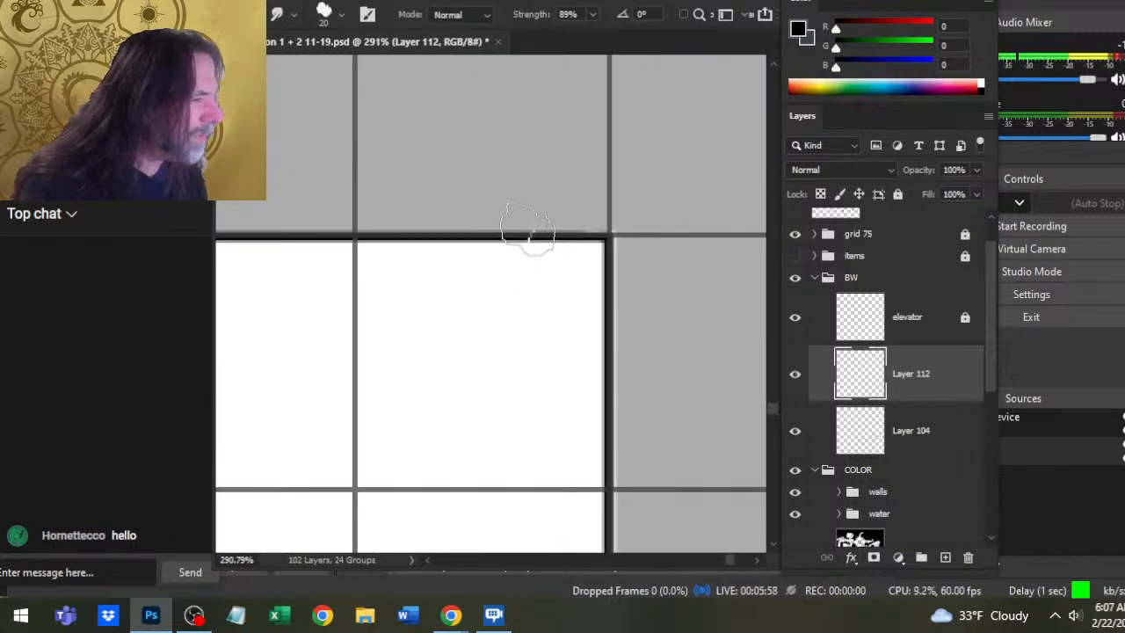
left_click_drag(684, 237, 695, 70)
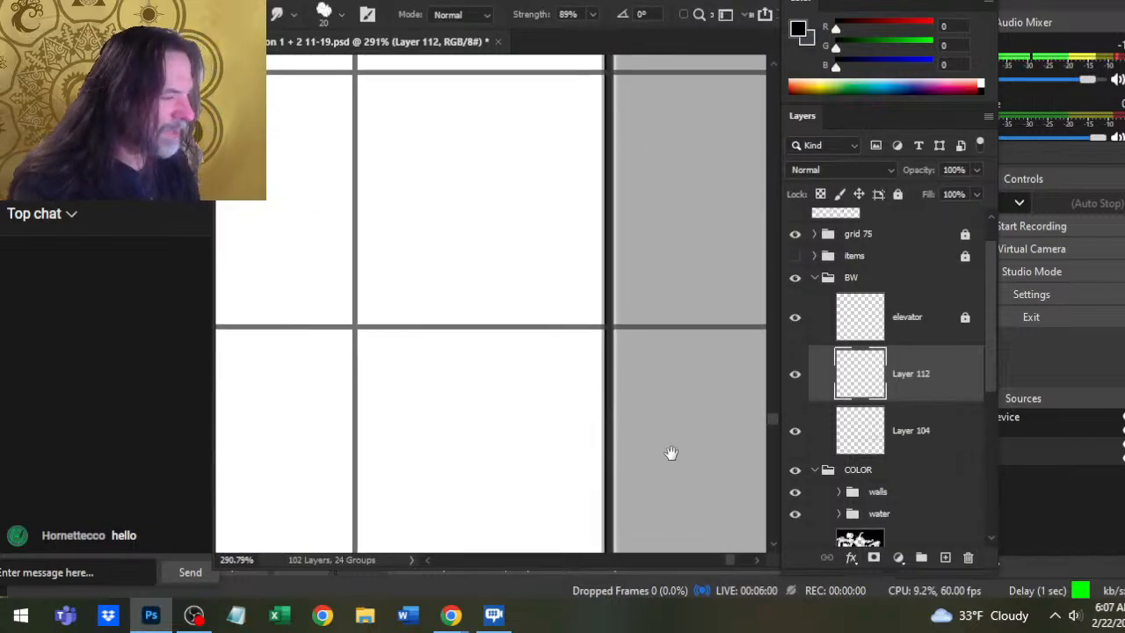
left_click_drag(670, 453, 665, 136)
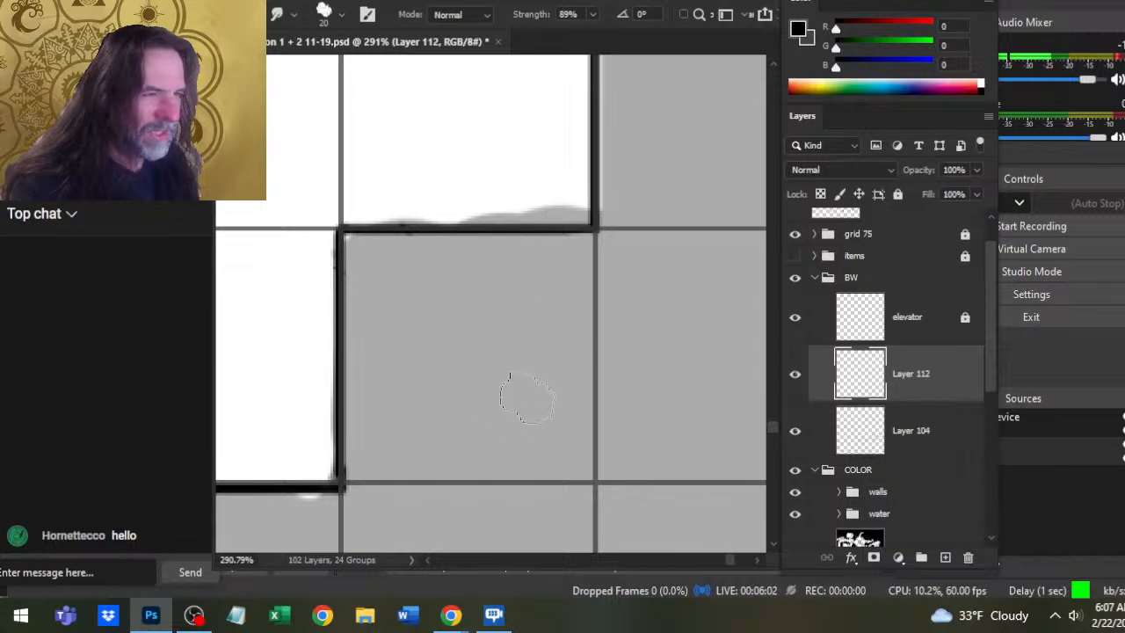
- Lasso the short vertical wall below the alcove's ledge, nudge it right 3 pixels along the grid line and deselect it
key("b")
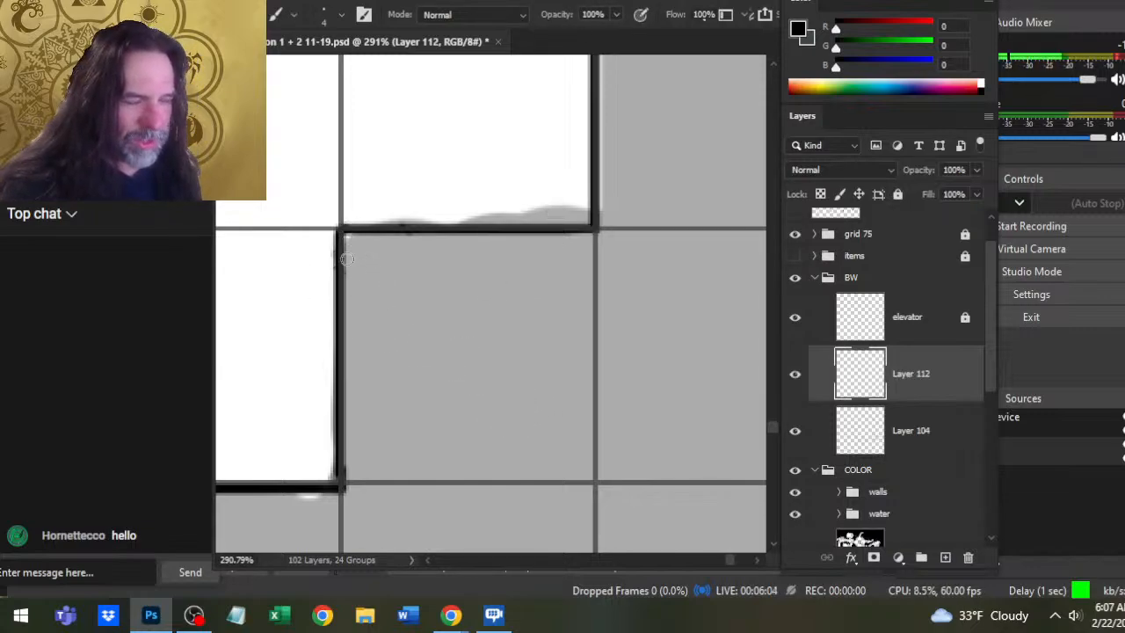
left_click_drag(383, 392, 482, 293)
key("l")
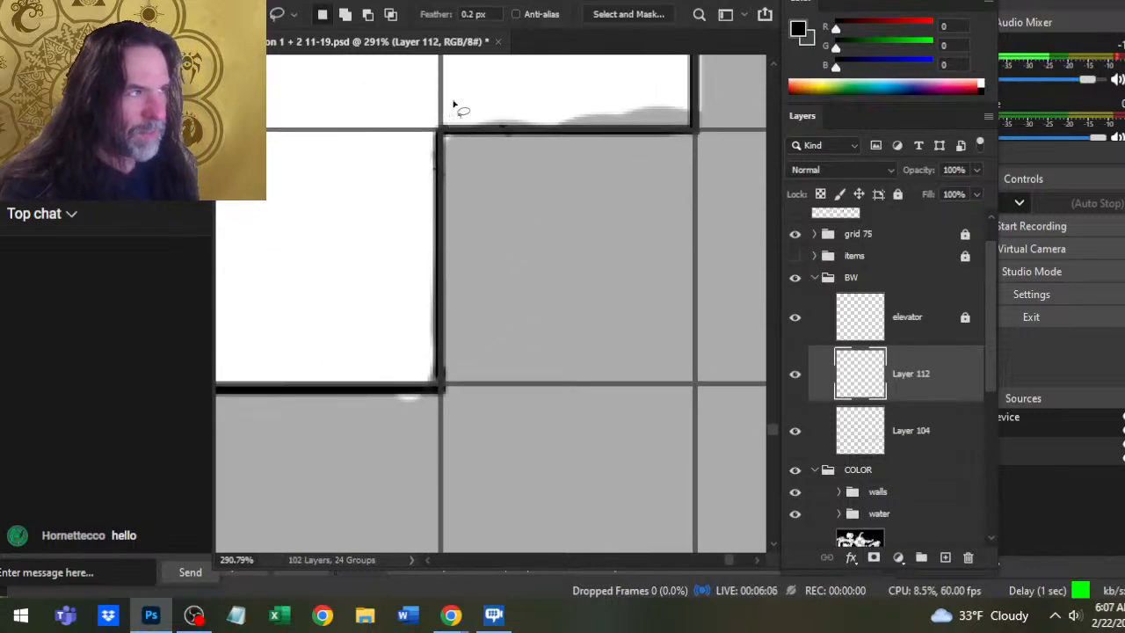
mouse_move(454, 103)
left_mouse_down()
mouse_move(376, 324)
mouse_move(406, 453)
mouse_move(535, 239)
mouse_move(523, 126)
left_mouse_up()
key("v")
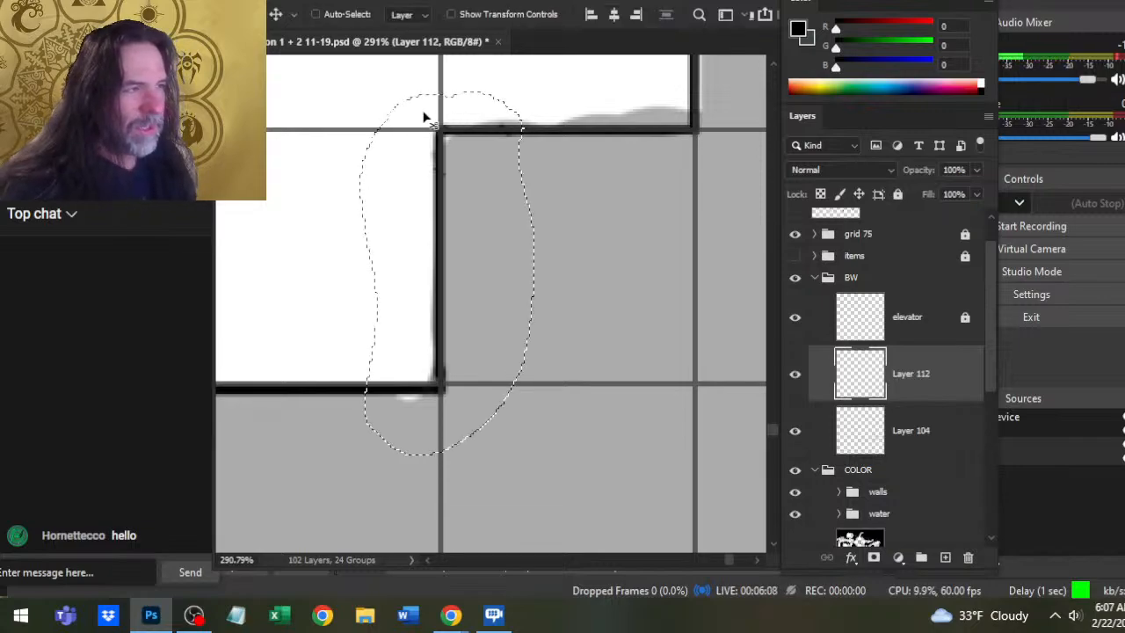
key("Right")
key("Right")
key("Right")
key("l")
key("ctrl+d")
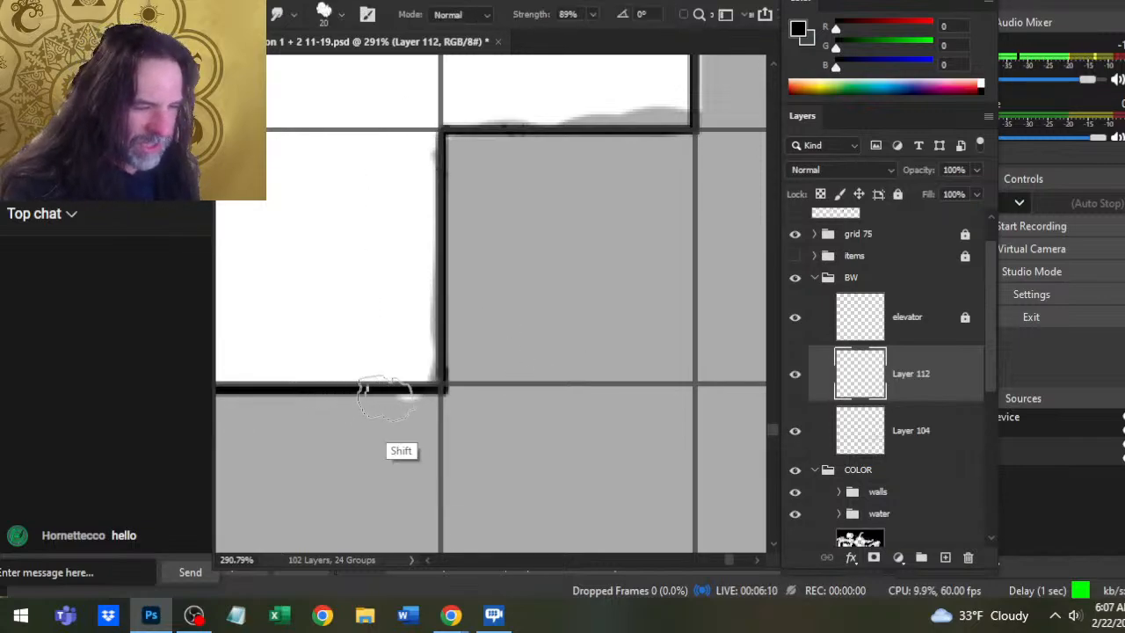
- Lasso the lower ledge line with its corner joints, nudge it up onto the grid line and deselect it
key("z")
left_click_drag(568, 472, 582, 342)
key("l")
mouse_move(454, 254)
left_mouse_down()
mouse_move(317, 314)
mouse_move(487, 327)
mouse_move(643, 308)
mouse_move(639, 231)
mouse_move(454, 255)
left_mouse_up()
key("v")
left_click(452, 253)
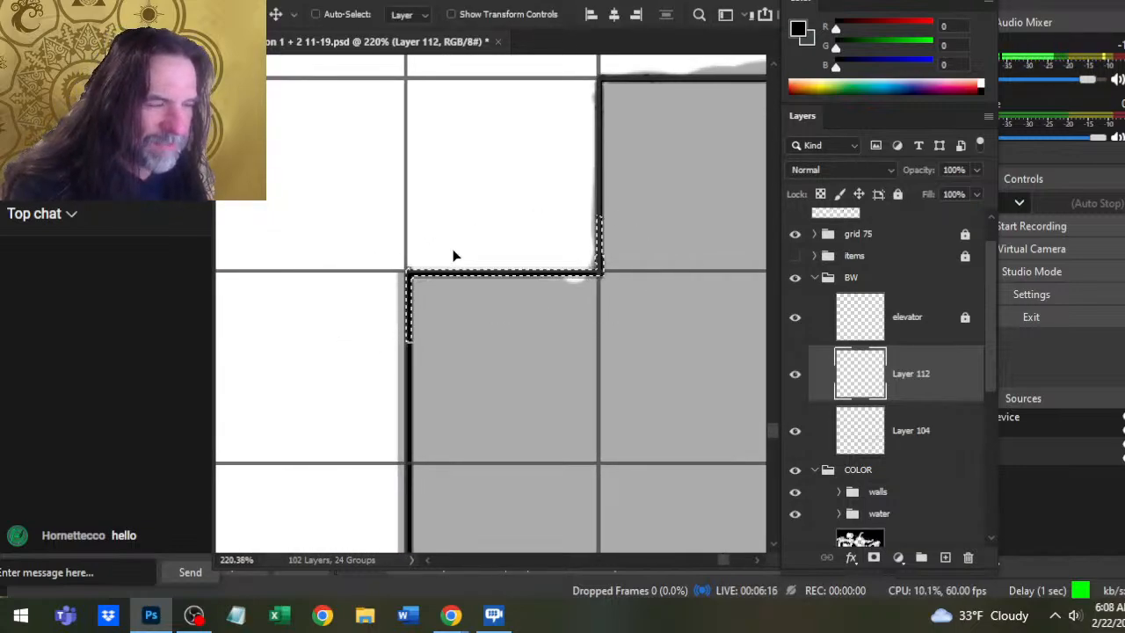
key("l")
key("ctrl+d")
key("r")
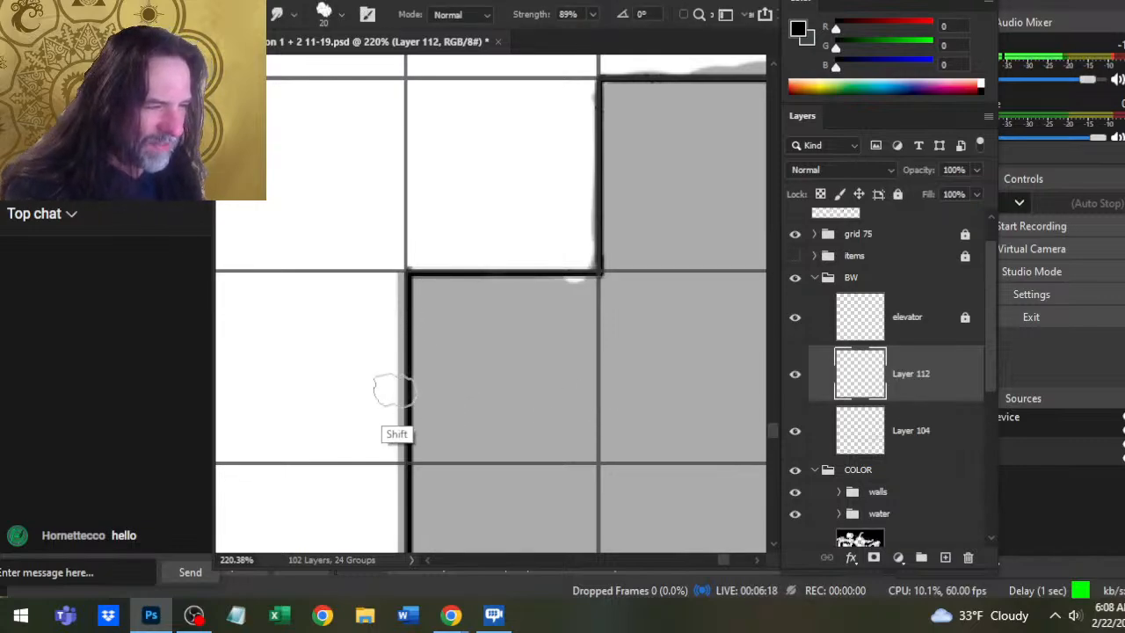
- Erase the overshoot at the corner where the lower ledge meets the long right wall
key("z")
left_click_drag(389, 310, 440, 201)
key("b")
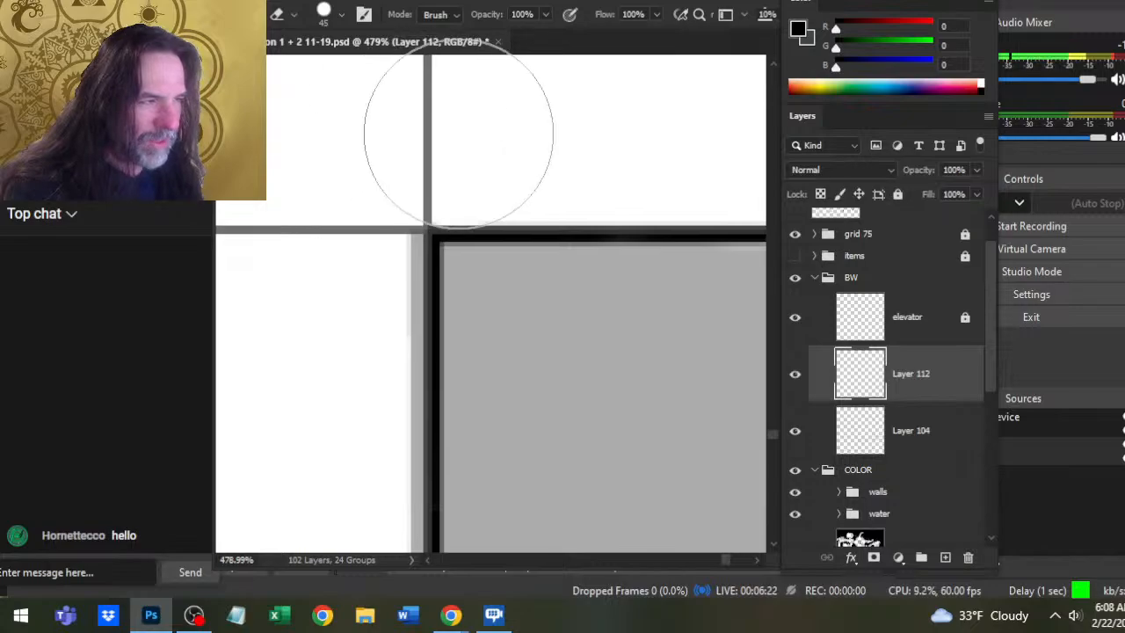
key("z")
left_click_drag(629, 256, 520, 320)
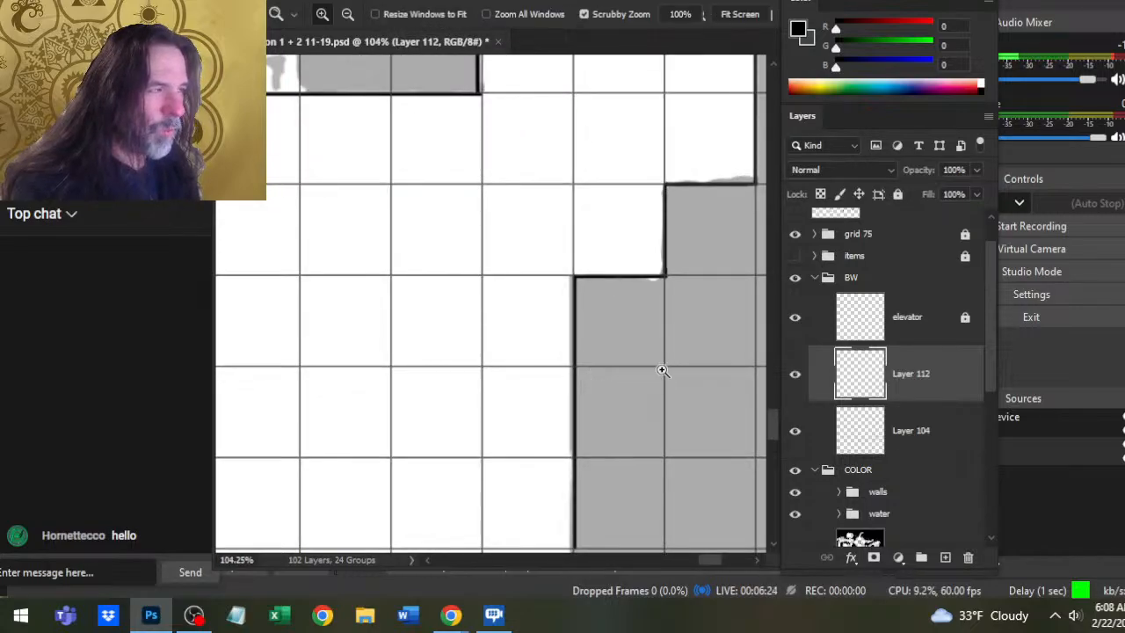
left_click_drag(662, 370, 514, 256)
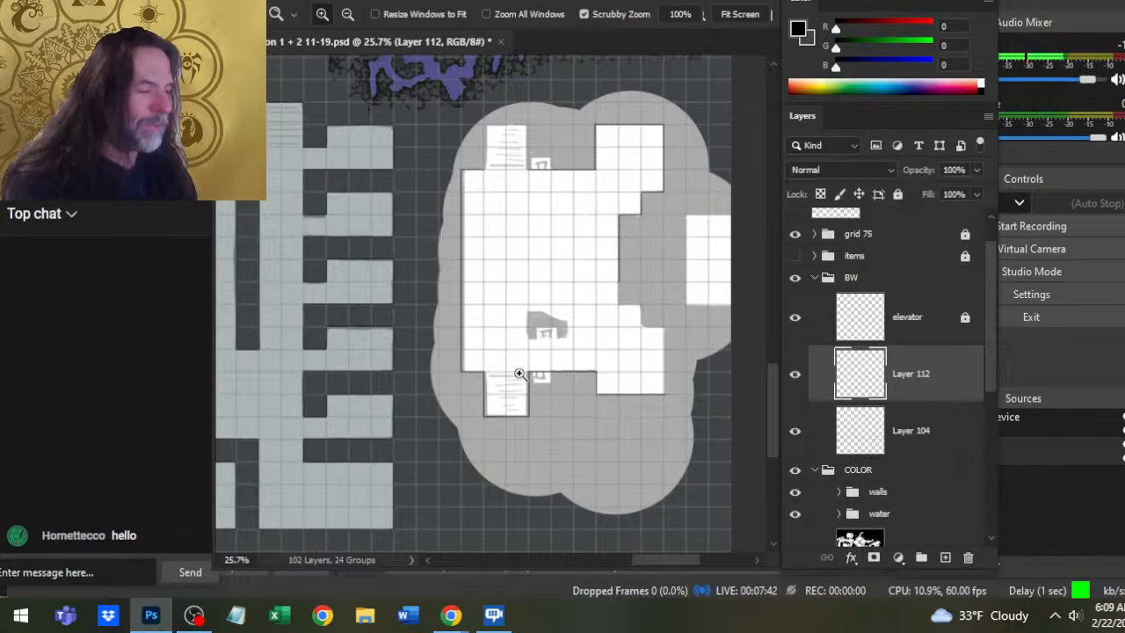
left_click(567, 406)
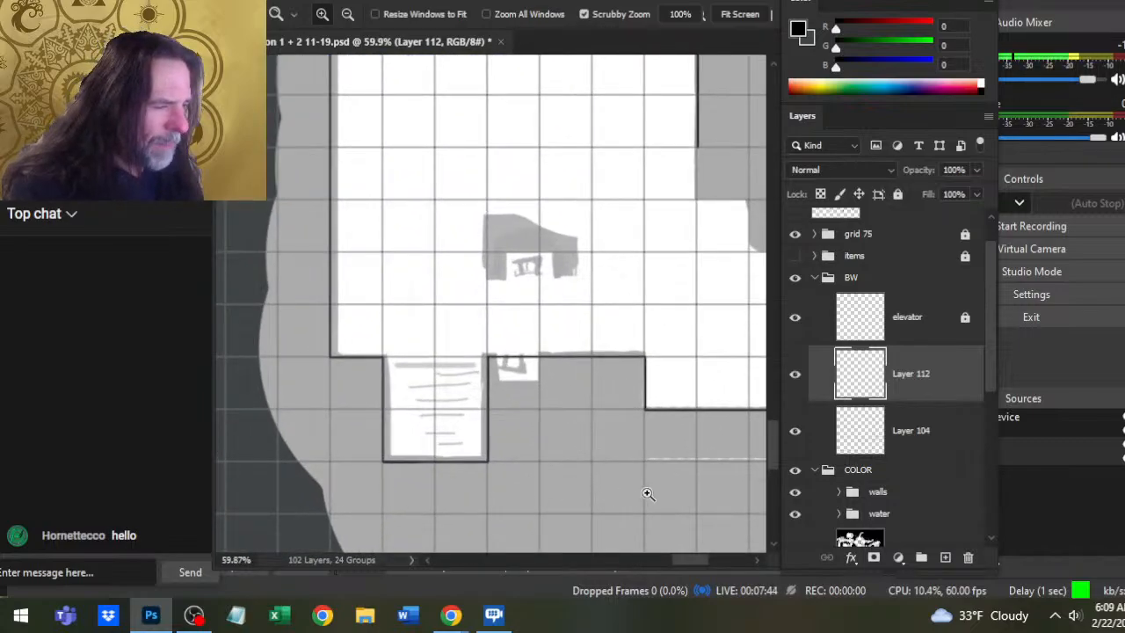
left_click_drag(566, 473, 527, 464)
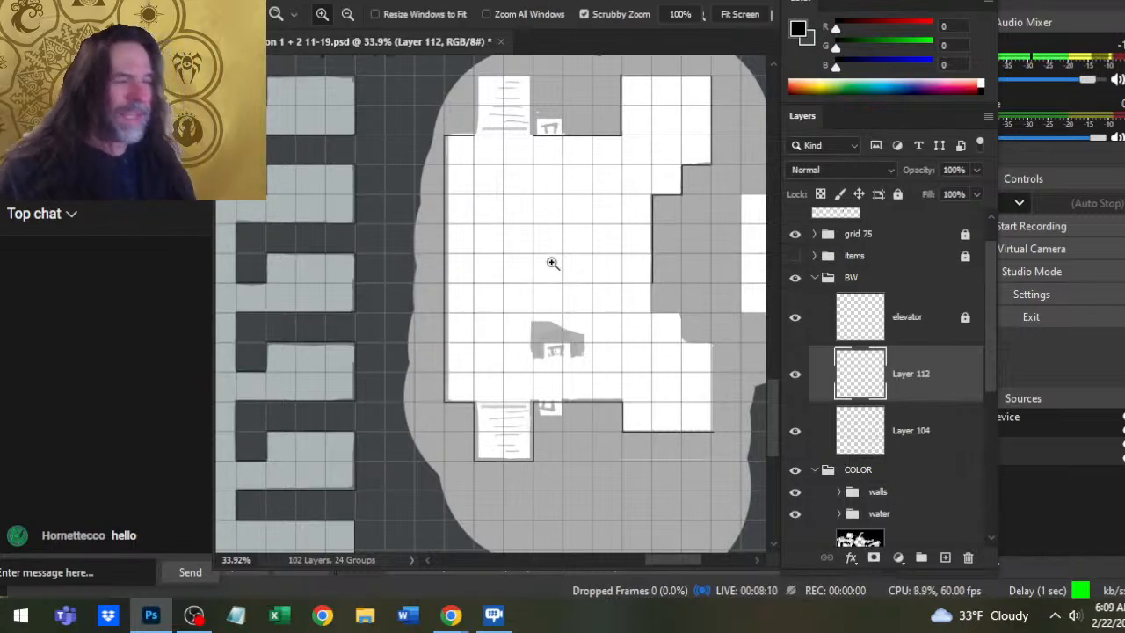
left_click_drag(489, 162, 525, 267)
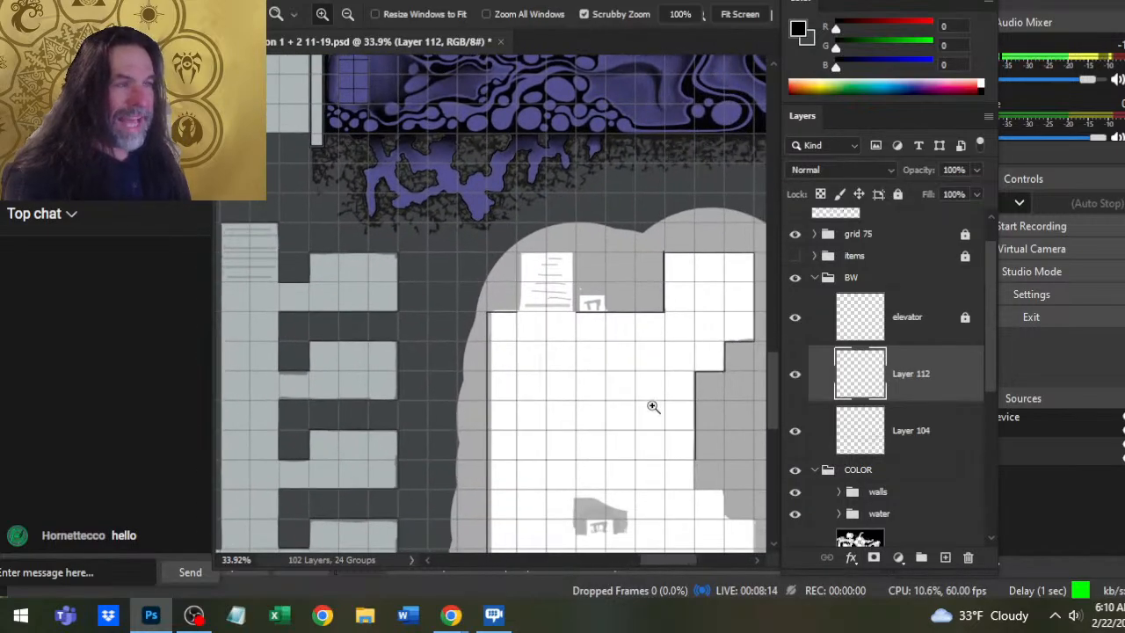
left_click_drag(655, 427, 582, 414)
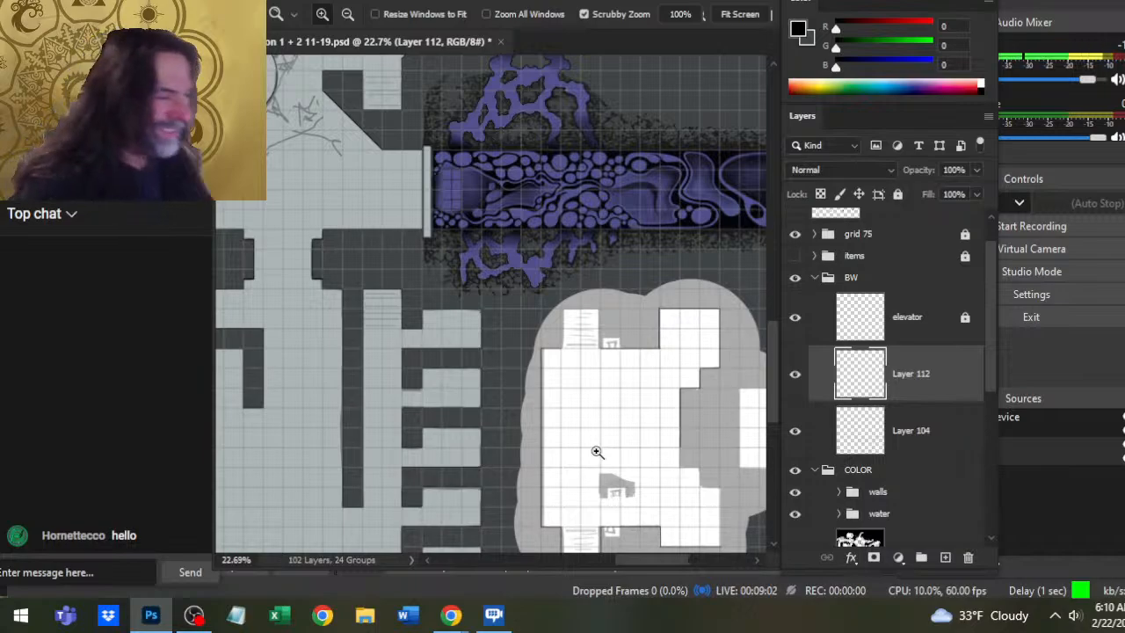
- Paint a straight black wall two squares long down the left side of the upper stairwell along the grid
left_click(653, 335)
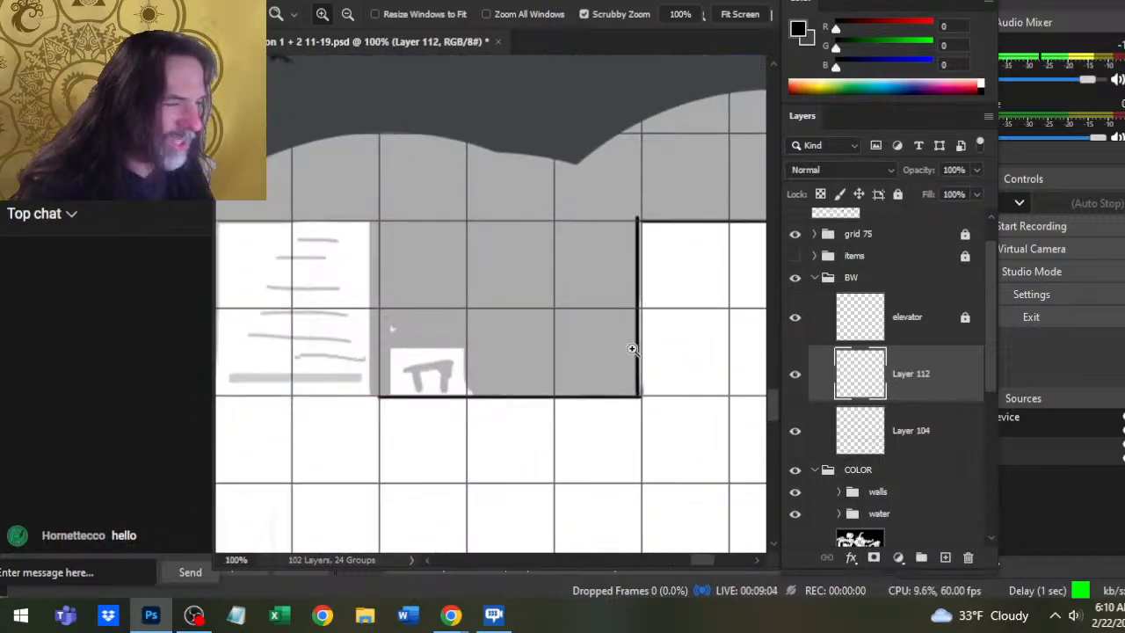
left_click_drag(494, 331, 616, 326)
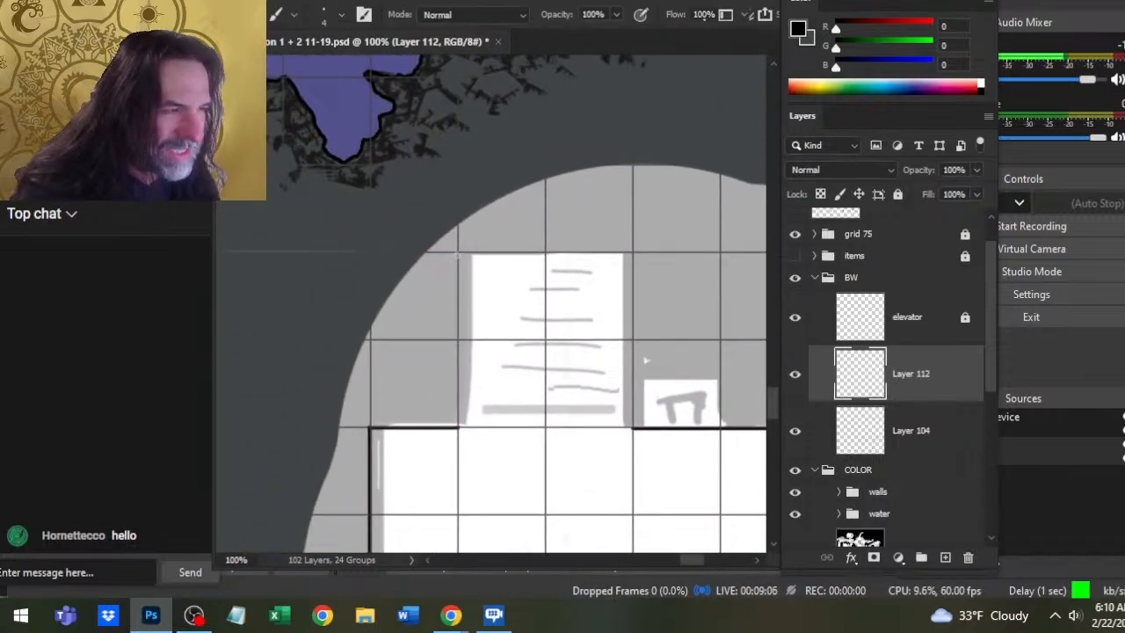
left_click_drag(457, 253, 457, 428)
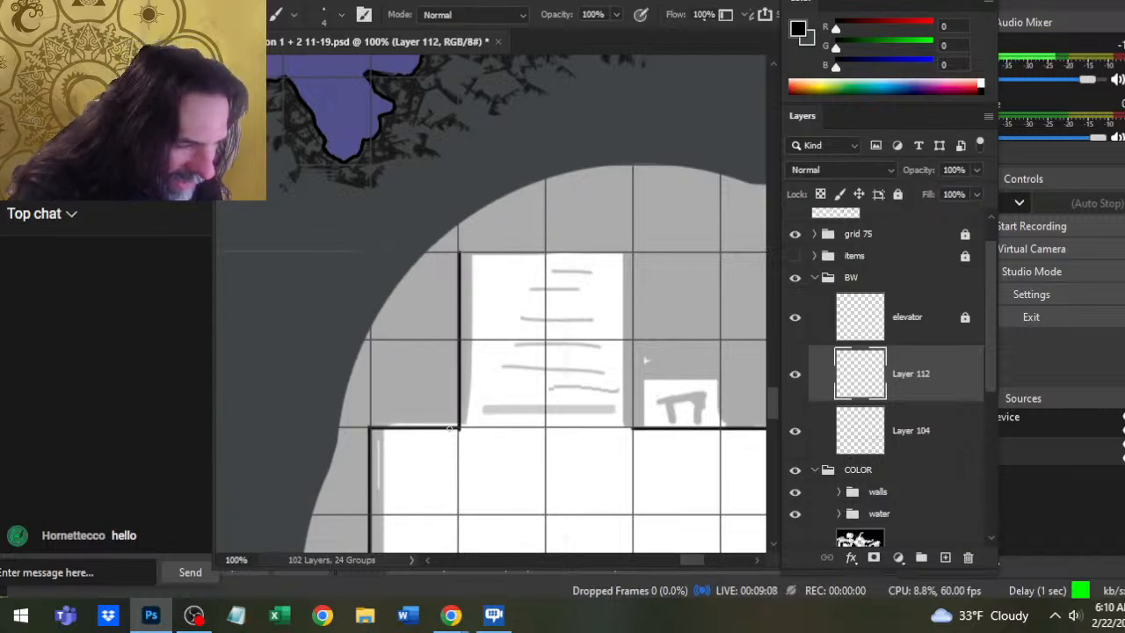
key("e")
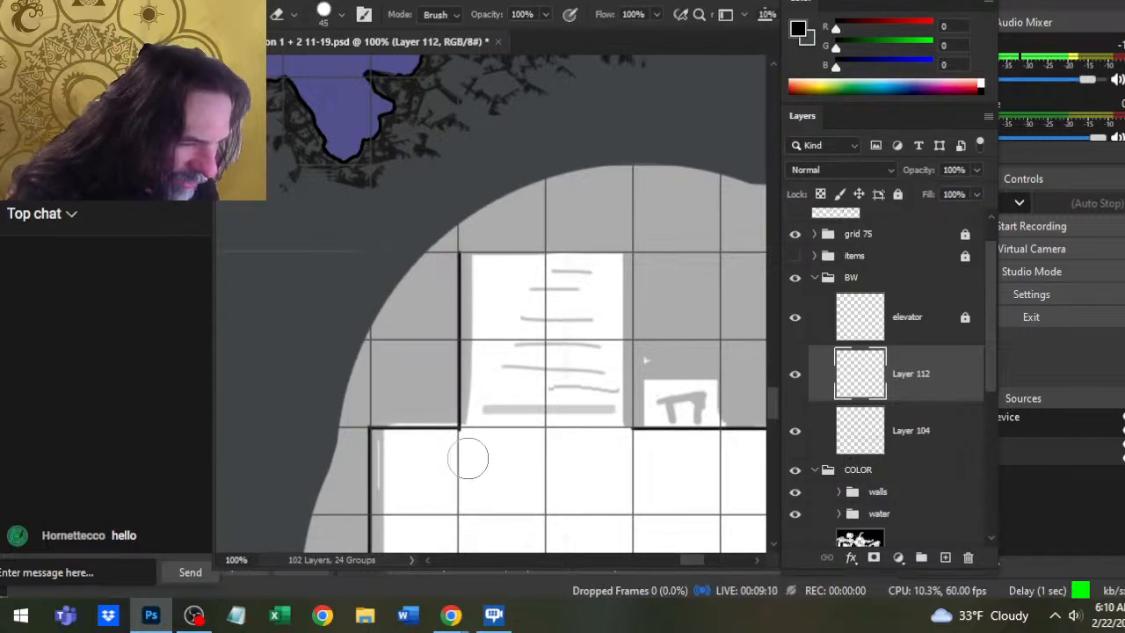
key("b")
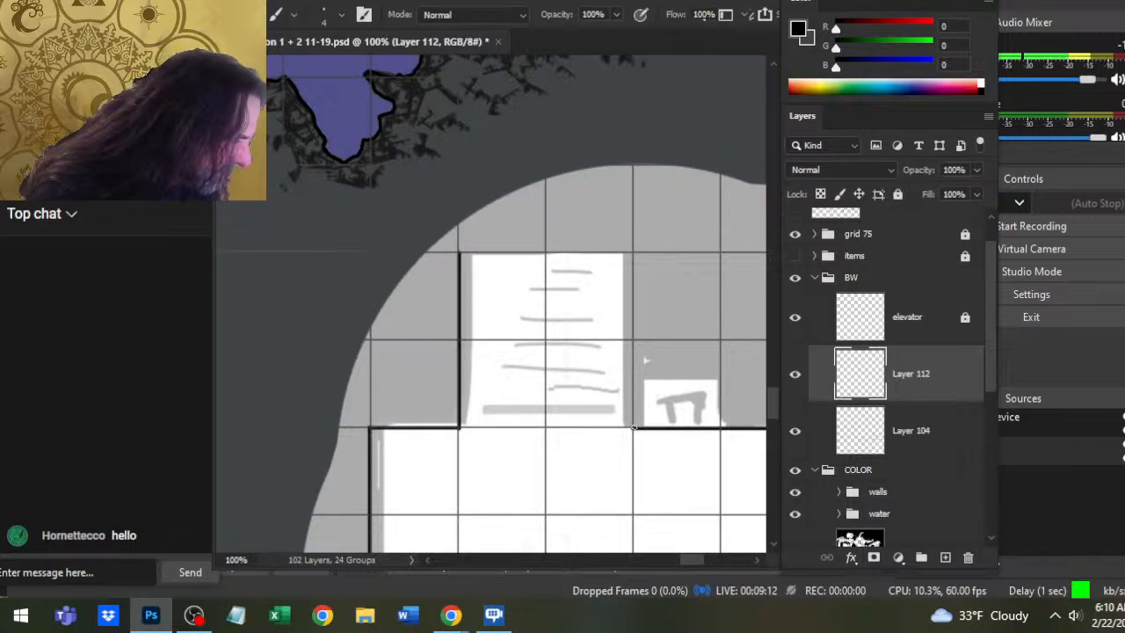
- Paint the upper stairwell's right and top walls in black, redoing the top wall on the grid line and erasing its overshoot
mouse_move(633, 428)
left_mouse_down()
mouse_move(635, 254)
mouse_move(459, 254)
left_mouse_up()
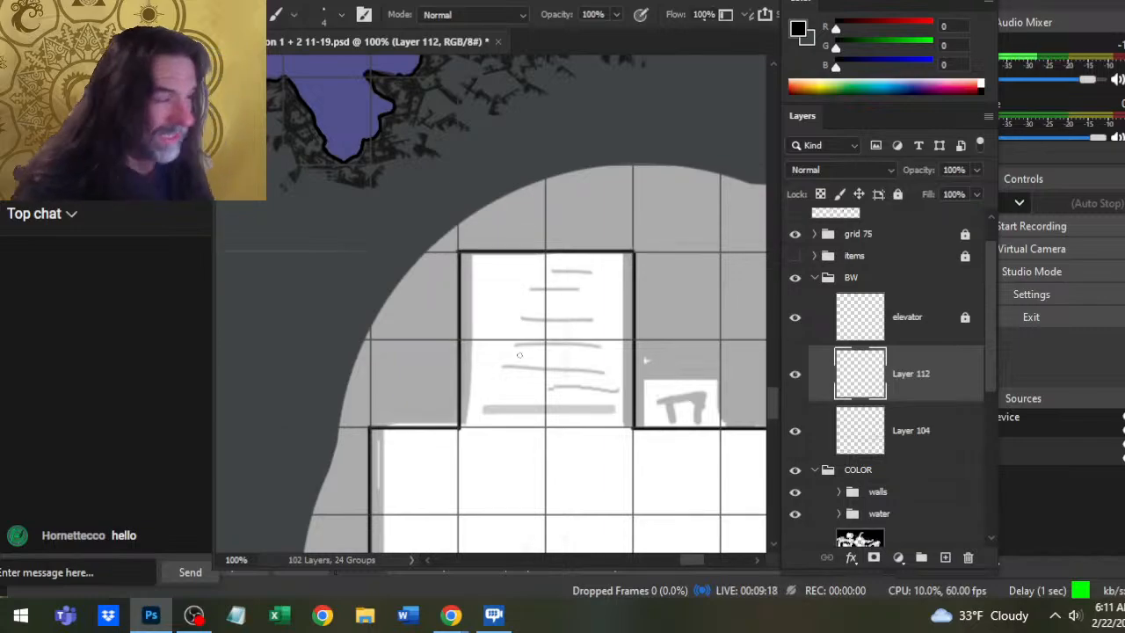
key("ctrl+z")
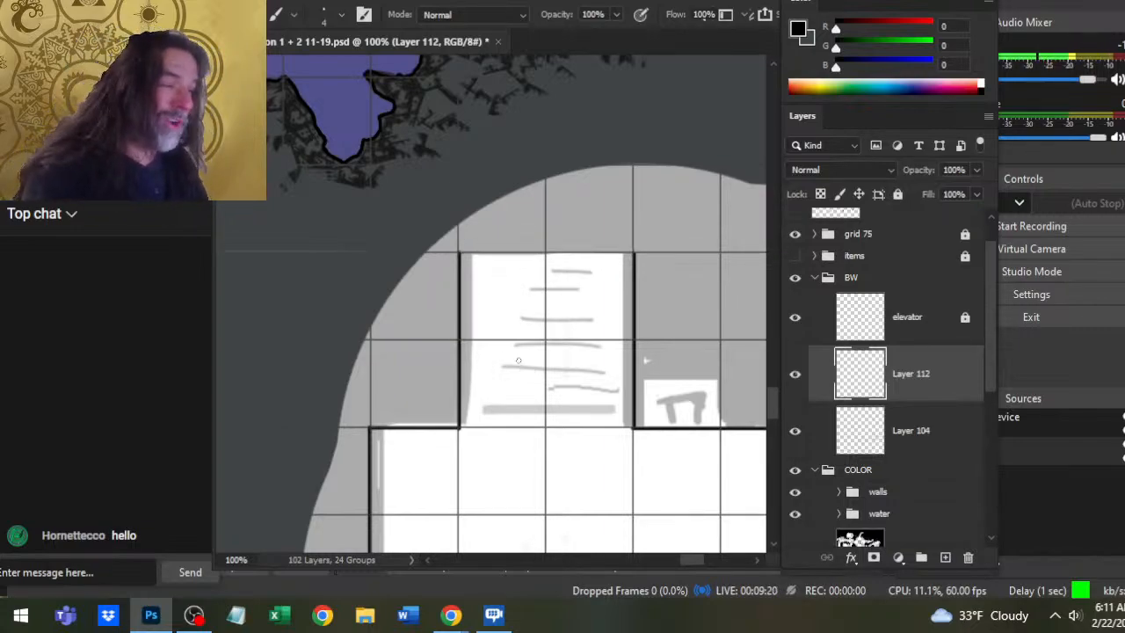
left_click_drag(459, 253, 635, 255)
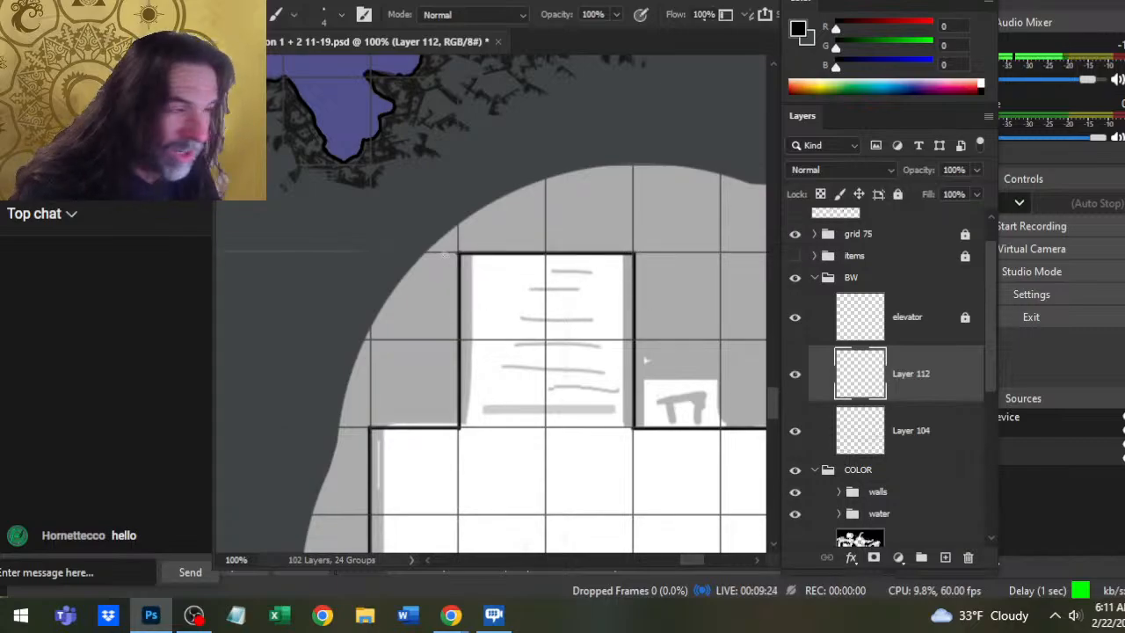
key("e")
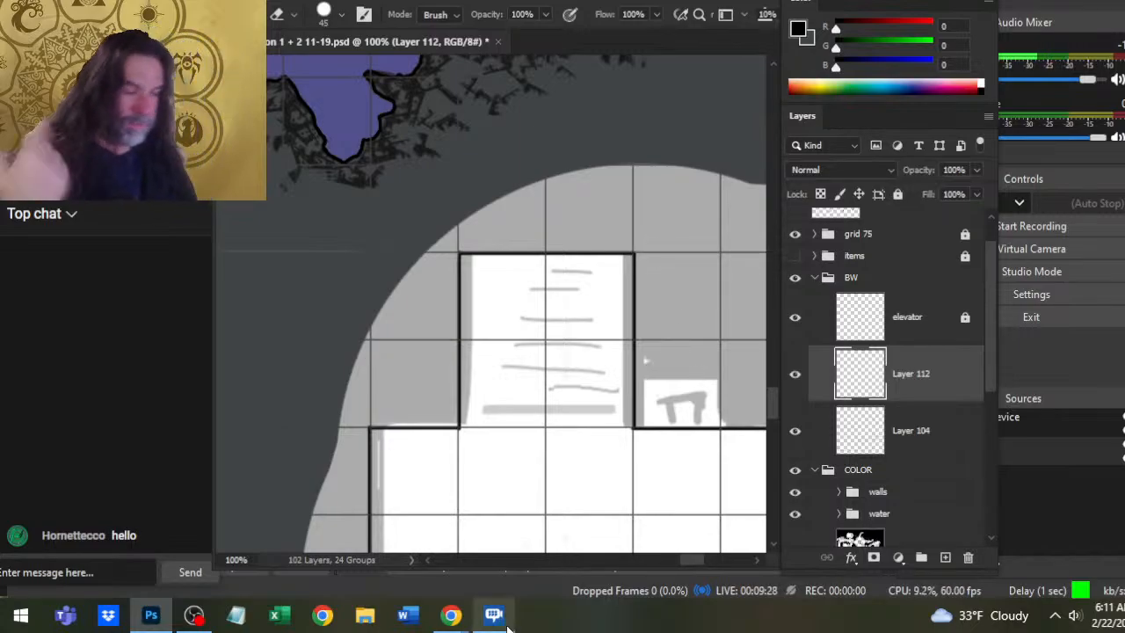
- Lasso the finished wall outline in the room's upper half and copy it to a new layer
mouse_move(507, 628)
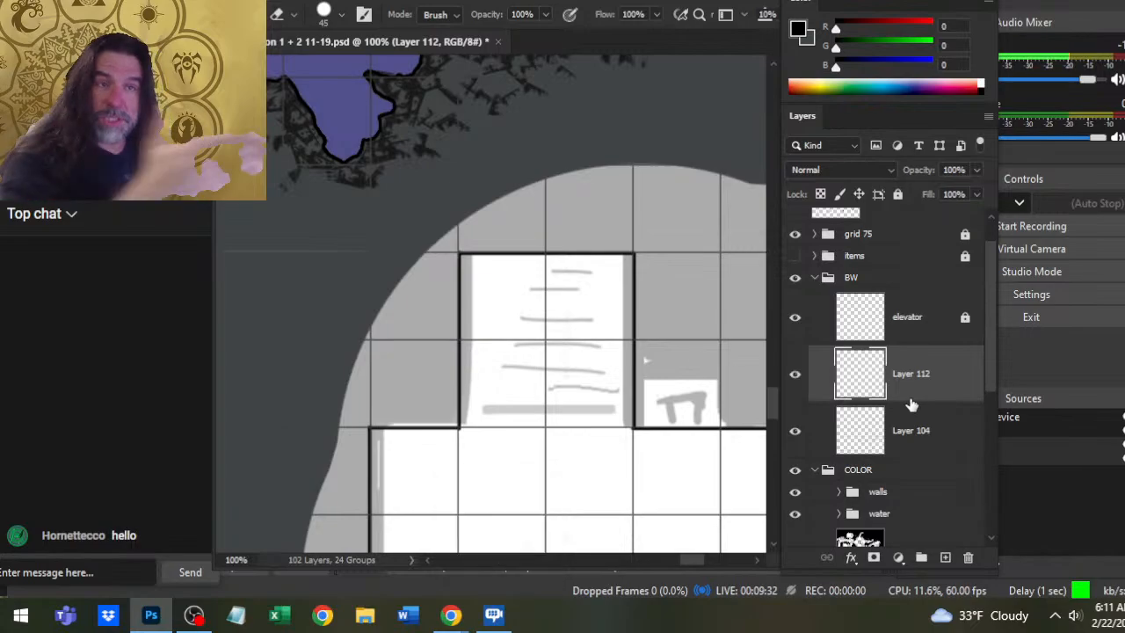
left_click_drag(648, 396, 545, 189)
key("z")
left_click_drag(639, 302, 565, 297)
left_click_drag(635, 445, 512, 334)
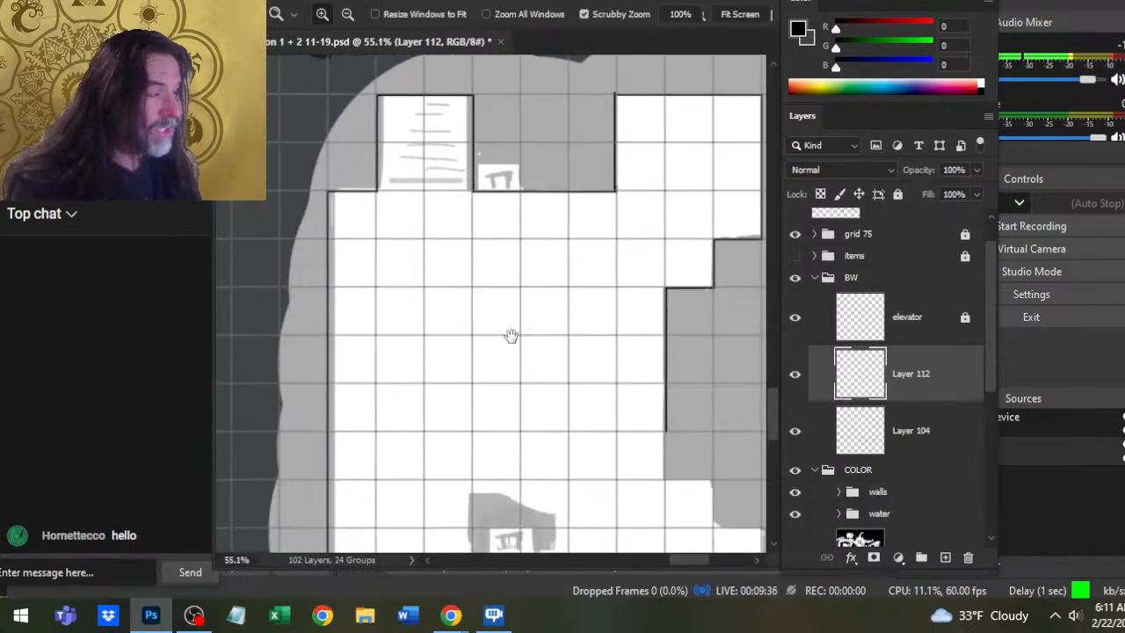
left_click_drag(656, 411, 552, 409)
left_click_drag(633, 432, 625, 392)
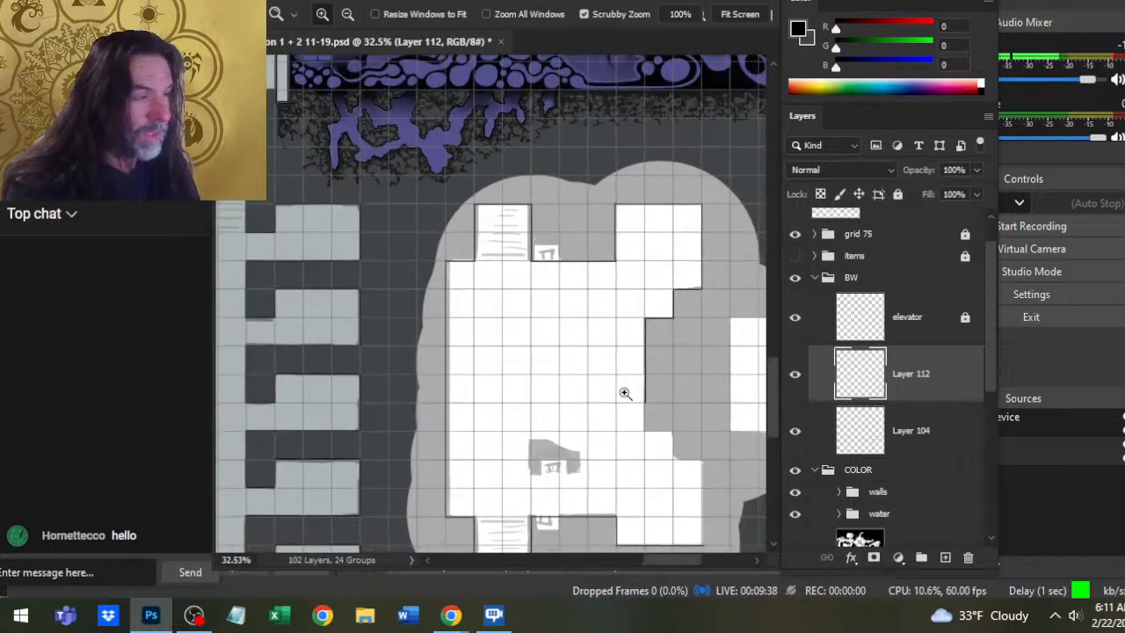
key("l")
mouse_move(545, 192)
left_mouse_down()
mouse_move(434, 279)
mouse_move(433, 377)
mouse_move(472, 406)
mouse_move(610, 425)
mouse_move(653, 407)
mouse_move(735, 323)
mouse_move(738, 237)
mouse_move(716, 189)
mouse_move(638, 189)
left_mouse_up()
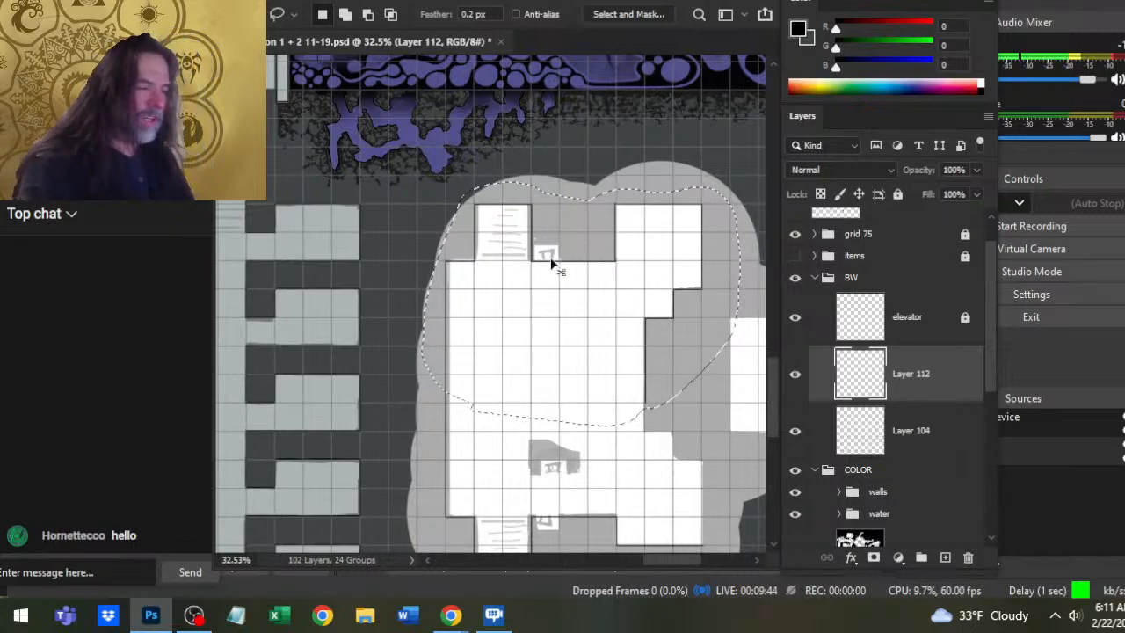
key("ctrl+j")
- Flip the copied wall outline vertically with Free Transform and apply it
right_click(864, 455)
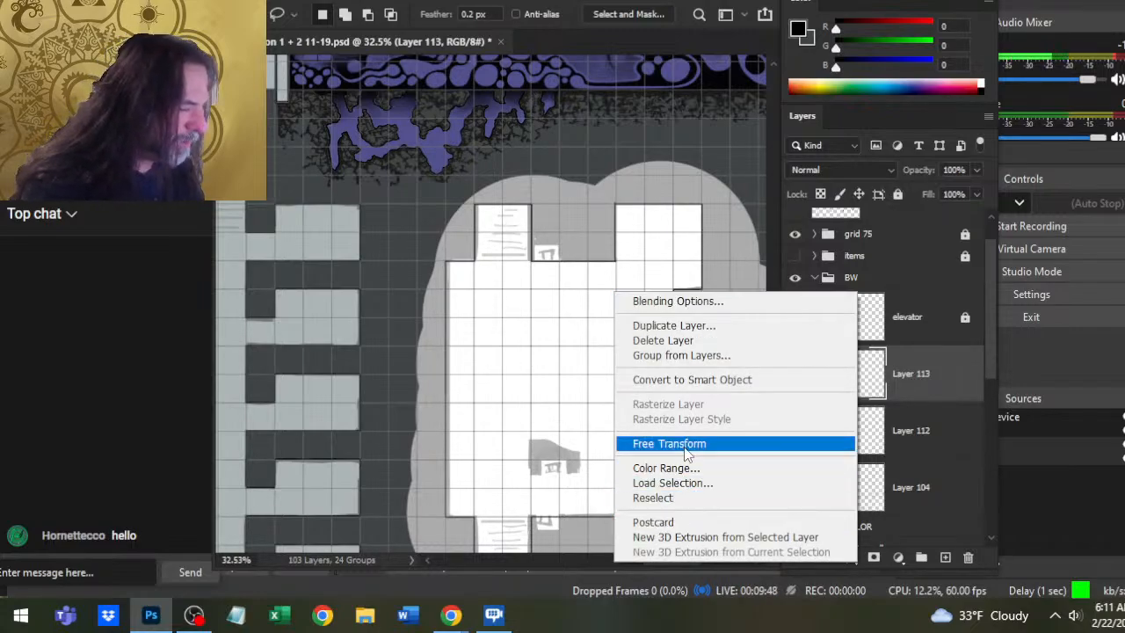
left_click(618, 443)
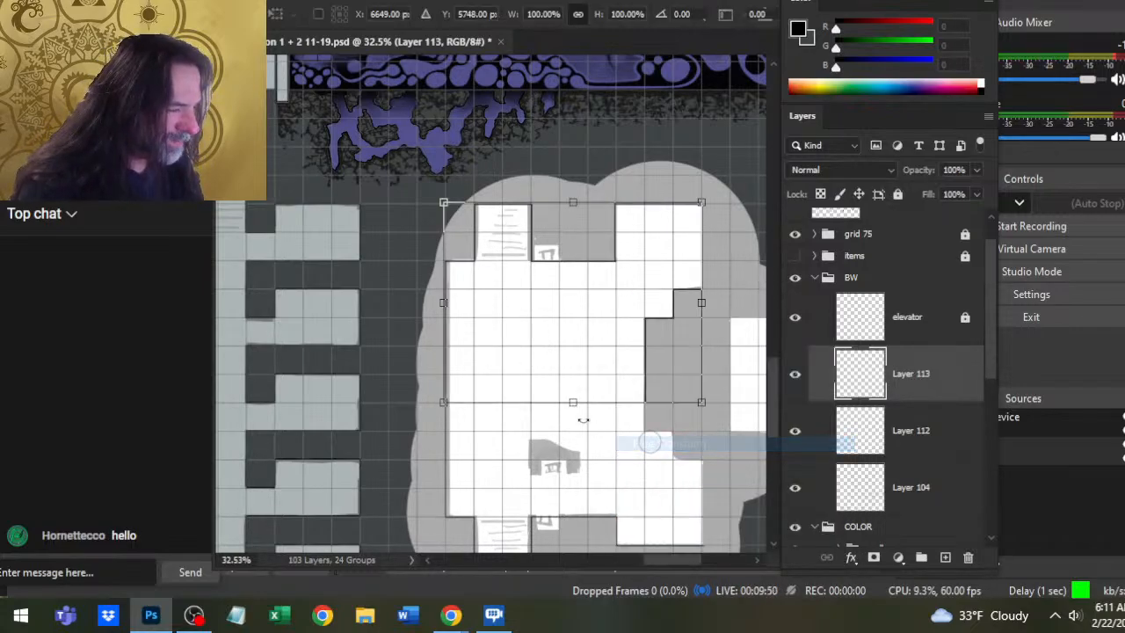
right_click(567, 341)
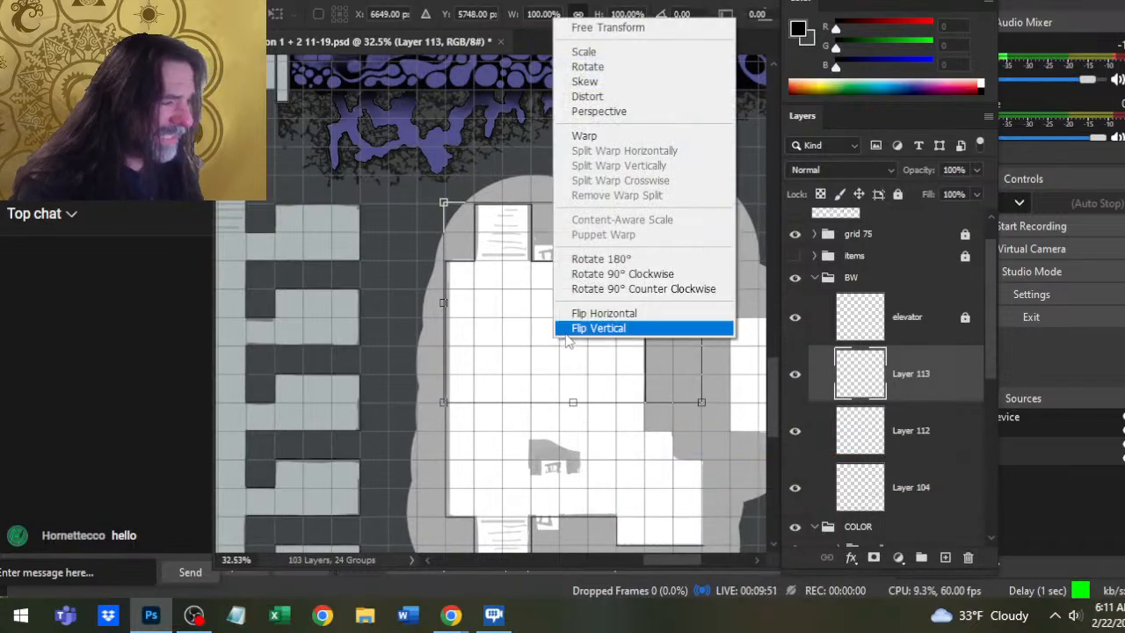
left_click(630, 329)
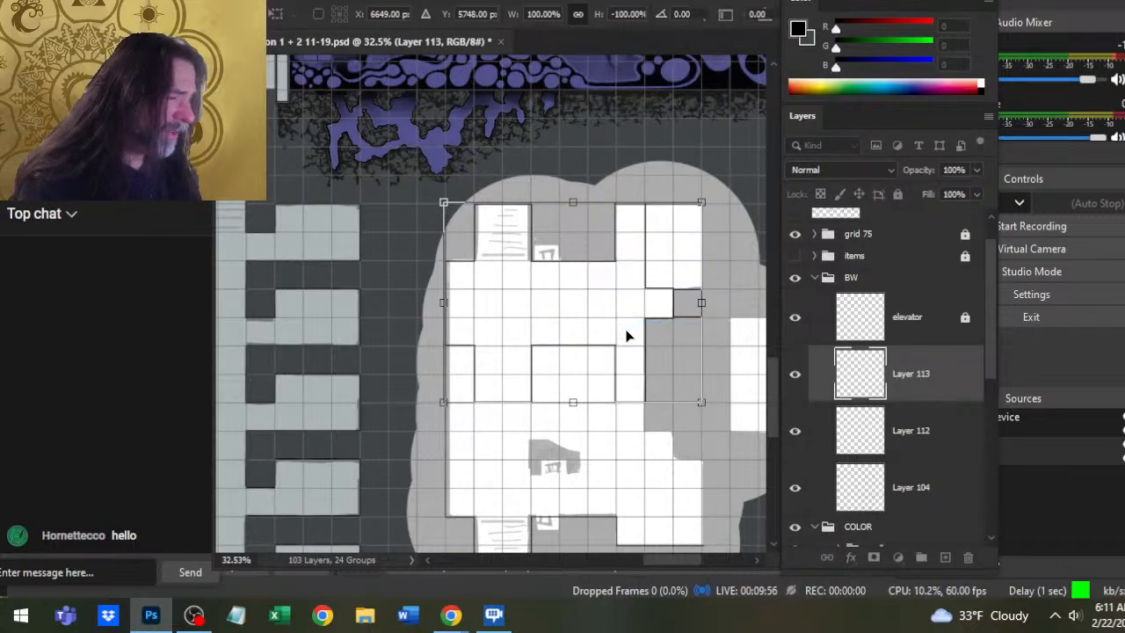
key("Return")
- Nudge the flipped wall outline straight down until it follows the grid lines around the room's lower-right alcove
key("shift+Down")
key("shift+Down")
key("shift+Down")
key("shift+Down")
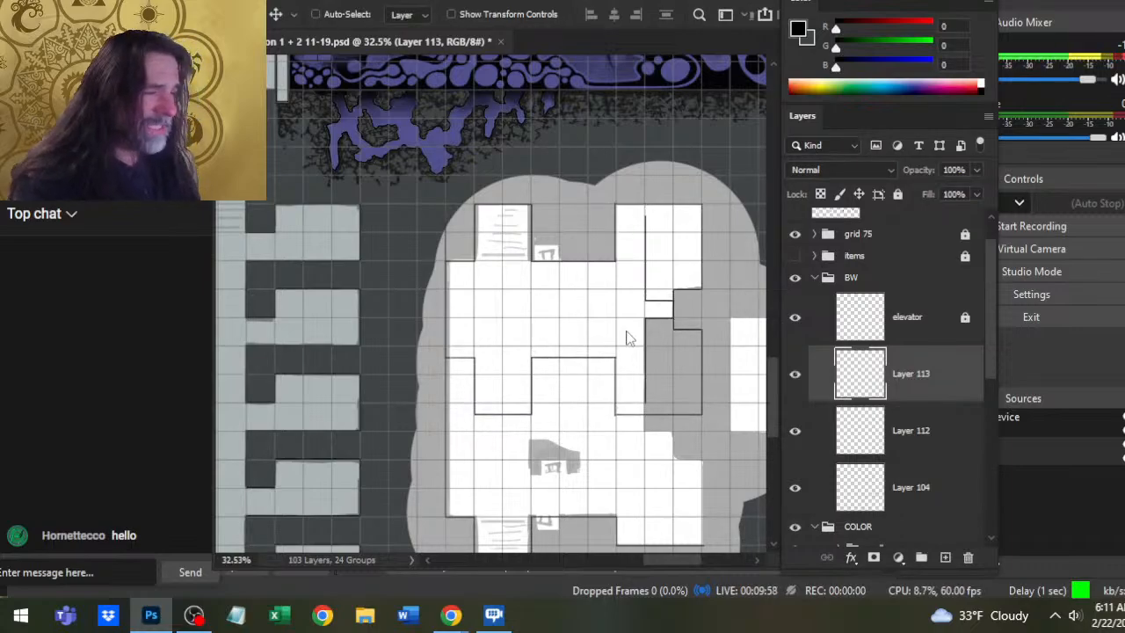
key("shift+Down")
key("shift+Down")
key("shift+Down")
key("shift+Down")
key("shift+Down")
key("shift+Down")
key("shift+Down")
key("shift+Down")
key("shift+Down")
key("shift+Down")
key("shift+Down")
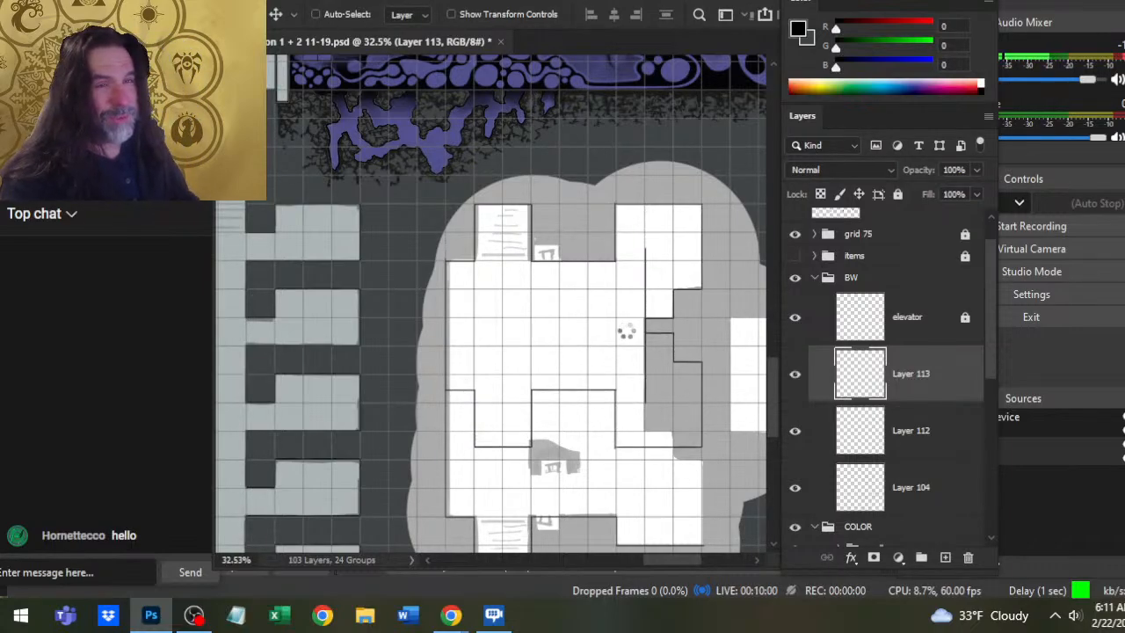
key("shift+Down")
key("shift+Down")
key("shift+Down")
key("shift+Down")
key("shift+Down")
key("shift+Down")
key("shift+Down")
key("shift+Down")
key("shift+Down")
key("shift+Down")
key("shift+Down")
key("shift+Down")
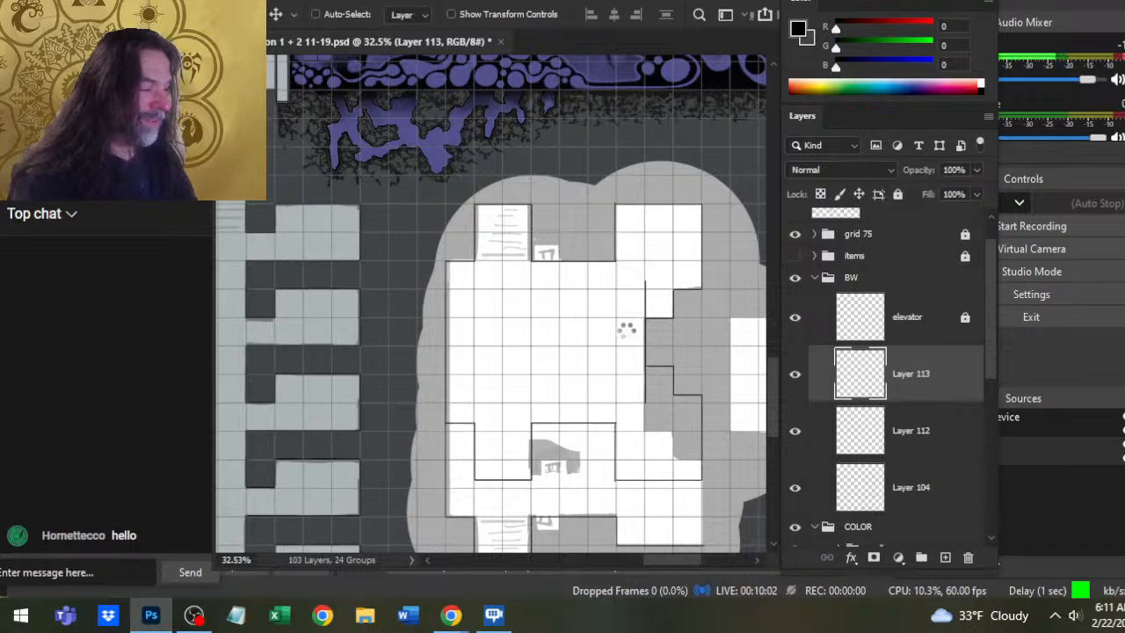
key("shift+Down")
key("shift+Down")
key("shift+Down")
key("shift+Down")
key("shift+Down")
key("shift+Down")
key("shift+Down")
key("shift+Down")
key("shift+Down")
key("shift+Down")
key("shift+Down")
key("shift+Down")
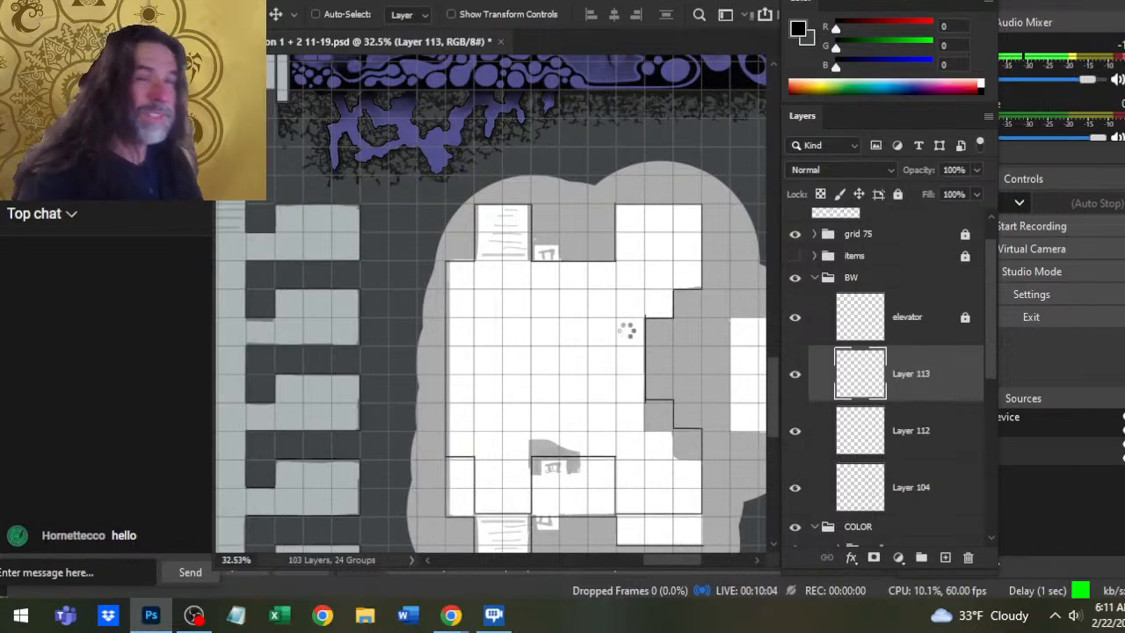
key("shift+Down")
key("shift+Down")
key("shift+Down")
key("shift+Down")
key("shift+Down")
key("shift+Down")
key("shift+Down")
key("shift+Down")
key("shift+Down")
key("shift+Down")
key("shift+Down")
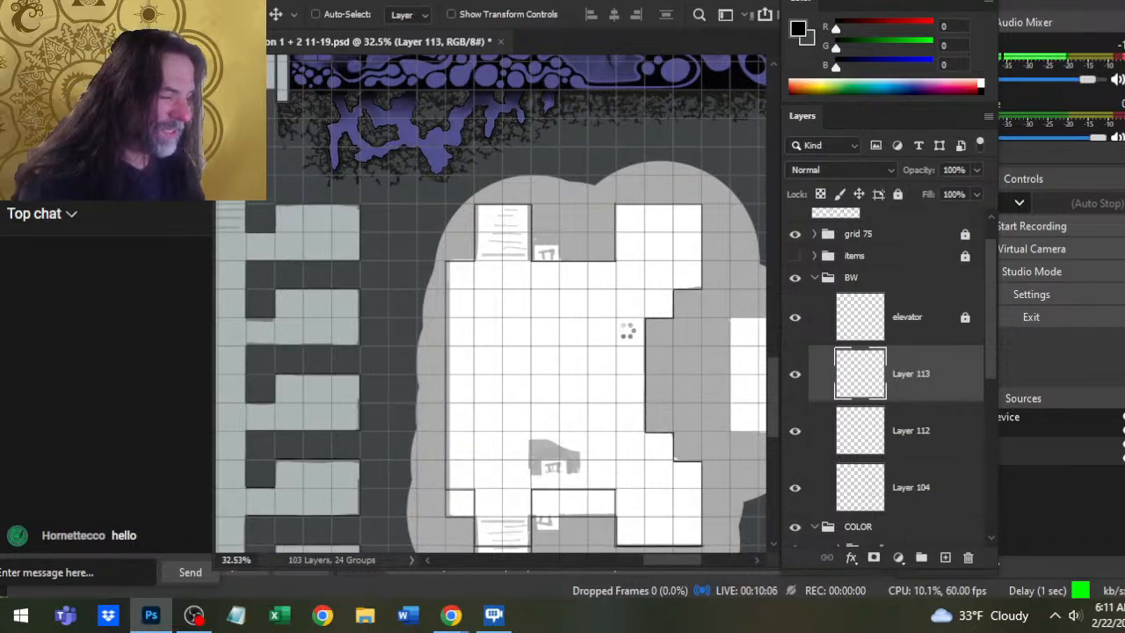
key("shift+Down")
left_click_drag(727, 336, 726, 195)
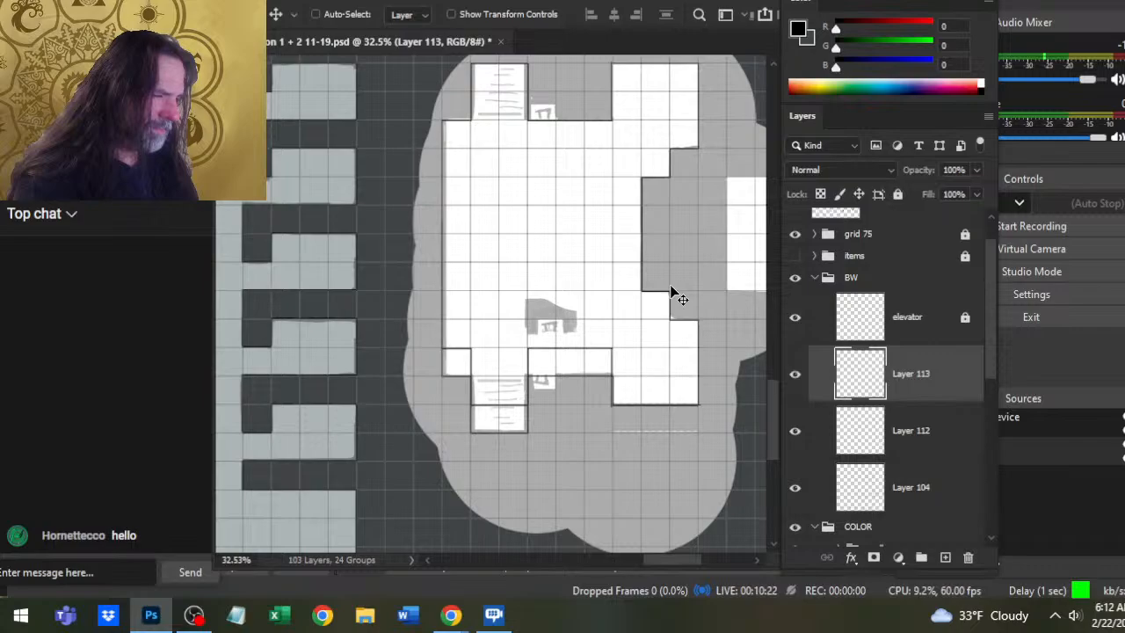
- Try the outline one square lower to match the lower stairwell, and nudge it back up to the lower-right alcove
key("shift+Down")
key("shift+Down")
key("shift+Down")
key("shift+Down")
key("shift+Down")
key("shift+Down")
key("shift+Down")
key("shift+Down")
key("shift+Down")
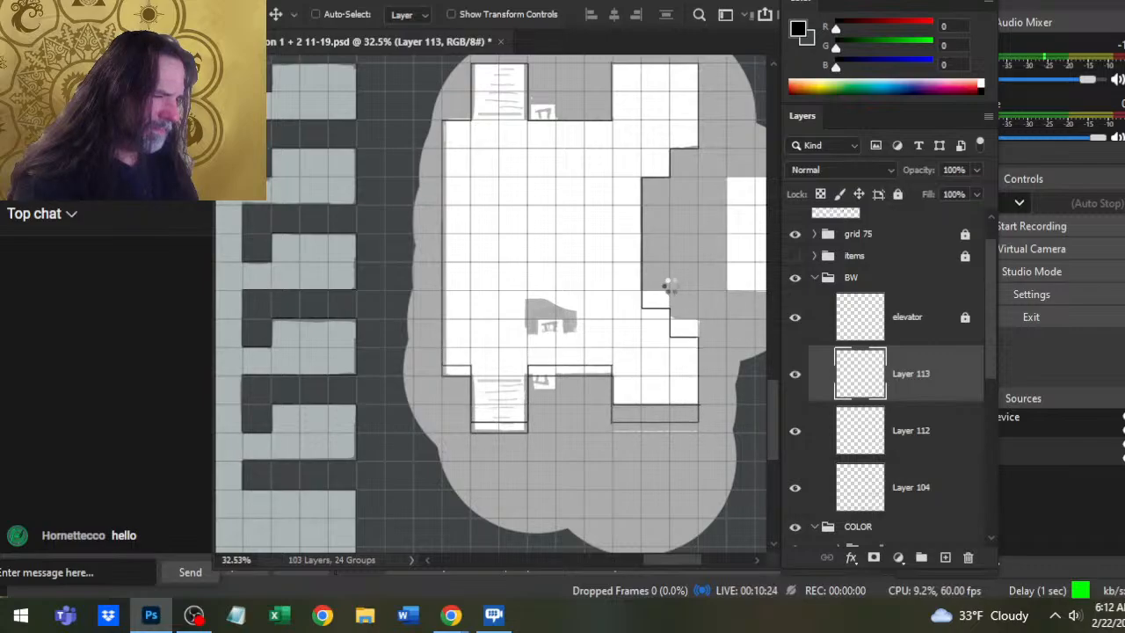
key("shift+Up")
key("shift+Up")
key("shift+Up")
key("shift+Up")
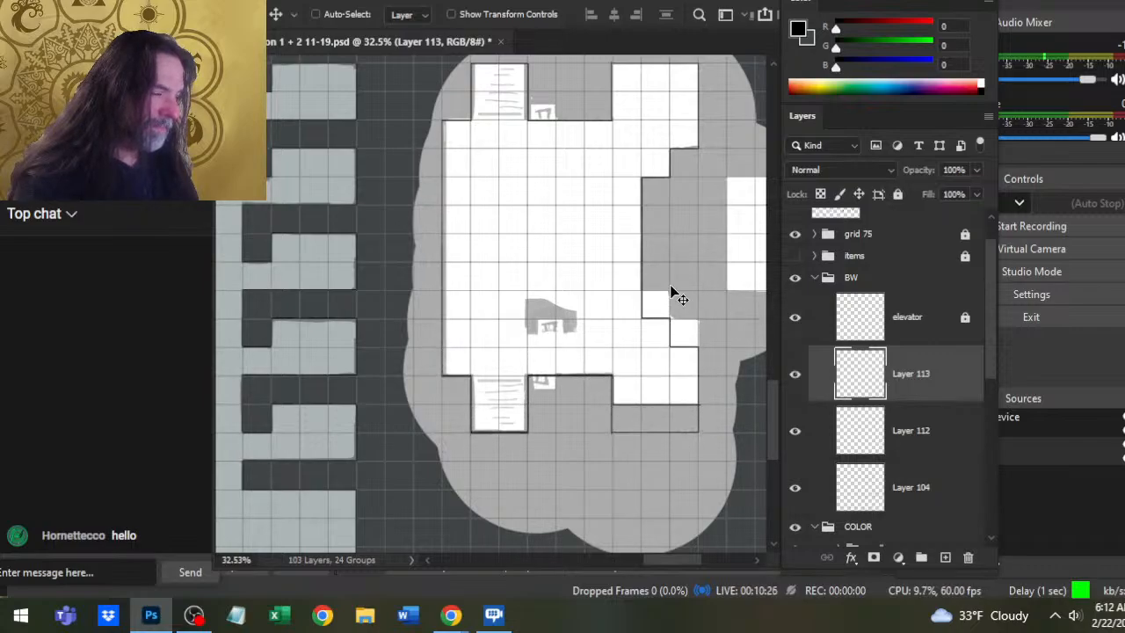
key("shift+Up")
key("shift+Up")
key("shift+Up")
key("shift+Up")
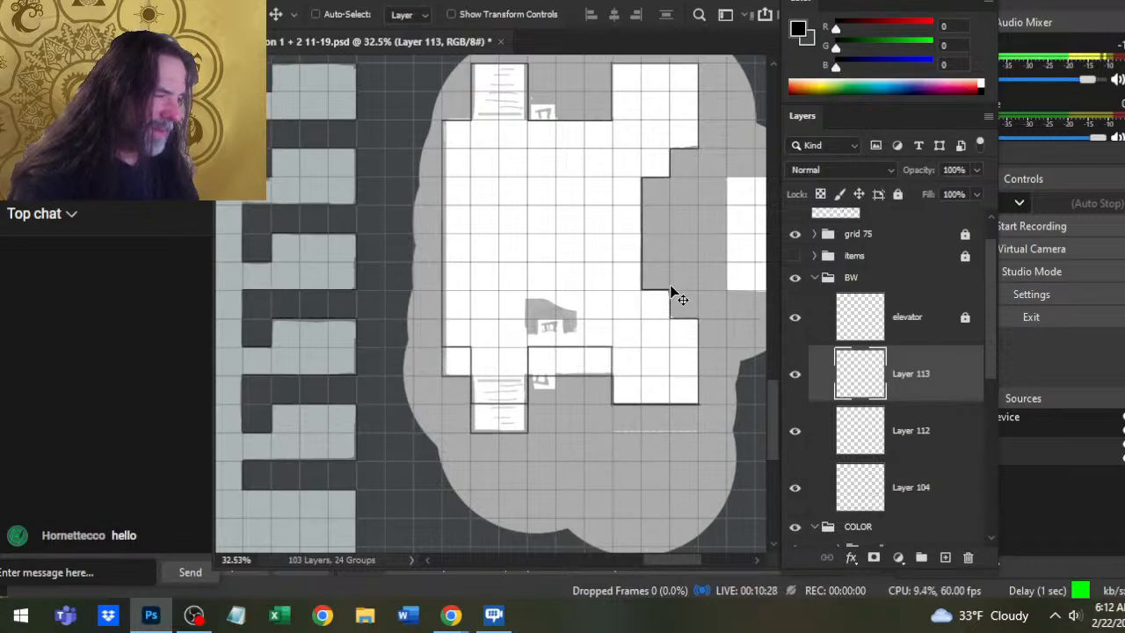
- Lasso the outline's lower-left part around the stairwell, nudge it down one grid square onto the stairwell, and deselect it
key("l")
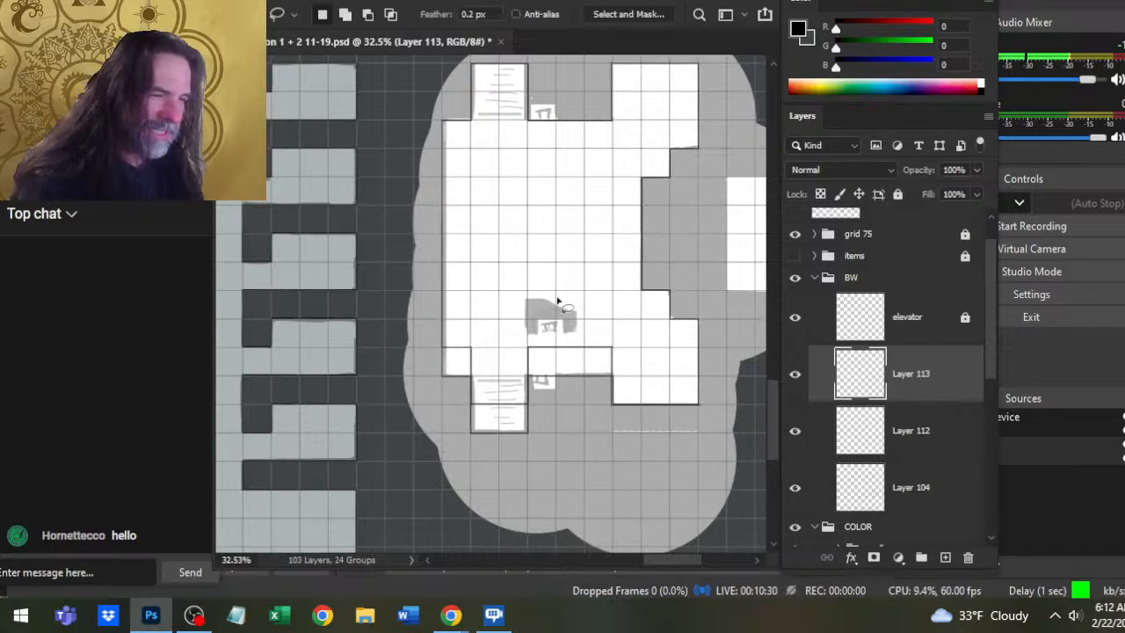
mouse_move(474, 227)
left_mouse_down()
mouse_move(393, 325)
mouse_move(447, 466)
mouse_move(546, 490)
left_mouse_up()
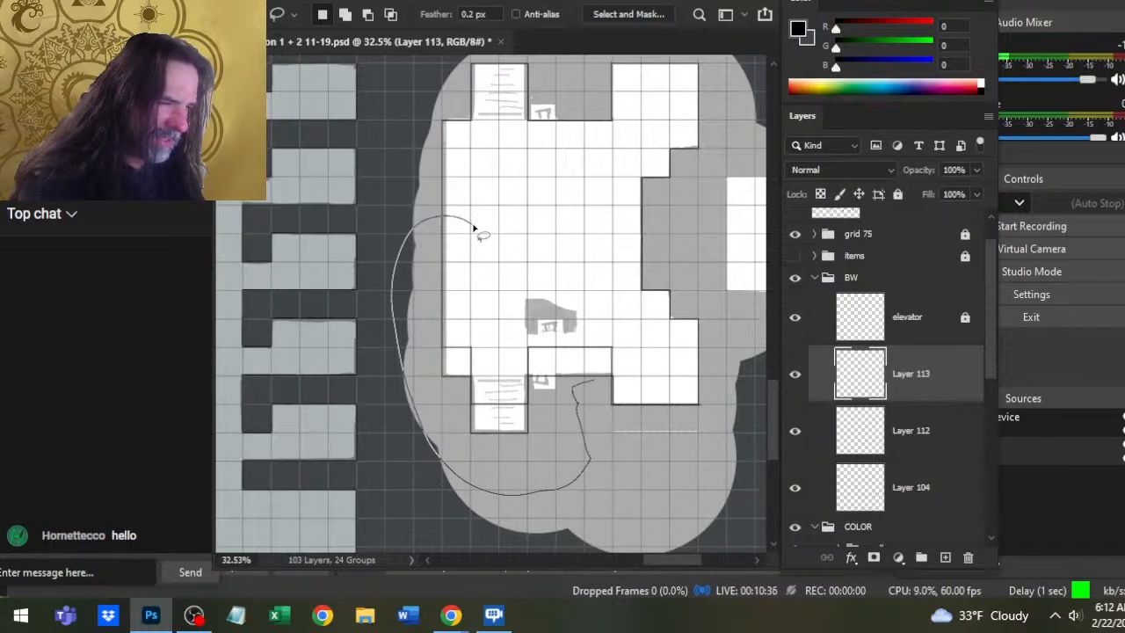
left_click_drag(474, 230, 475, 230)
key("v")
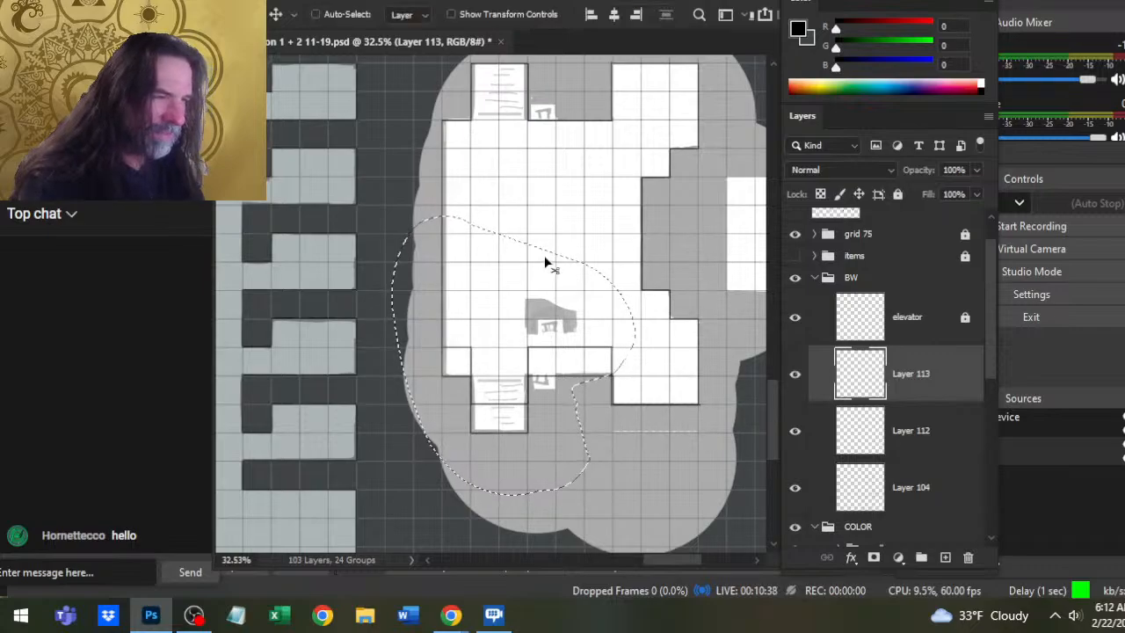
key("shift+Down")
key("shift+Down")
key("shift+Down")
key("shift+Down")
key("shift+Down")
key("shift+Down")
key("shift+Down")
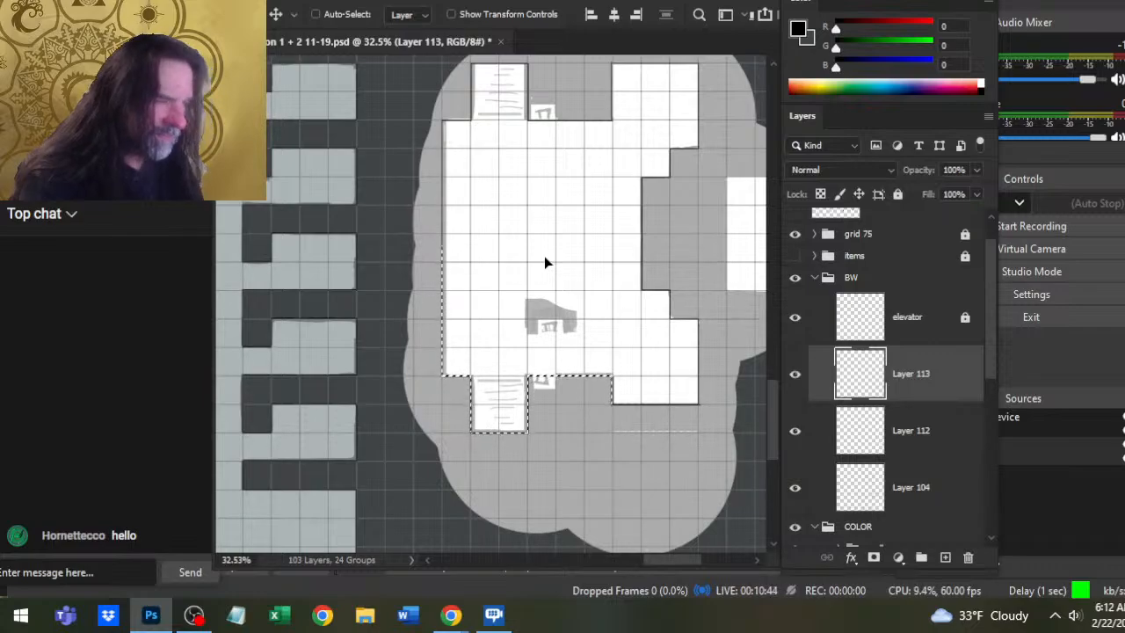
key("l")
left_click(573, 328)
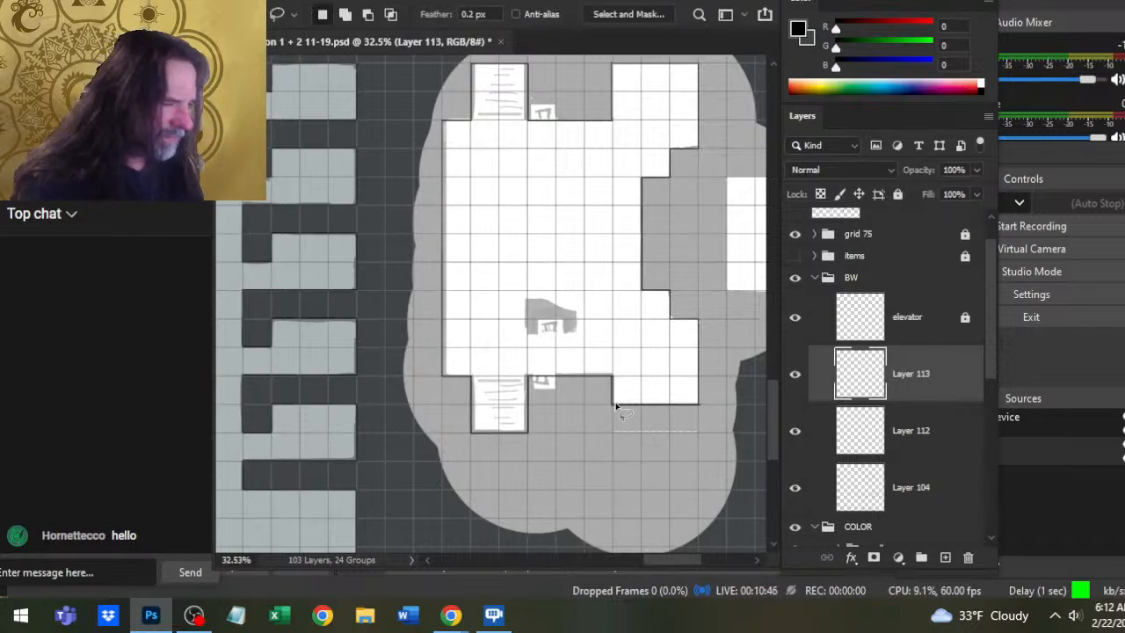
key("super")
key("super")
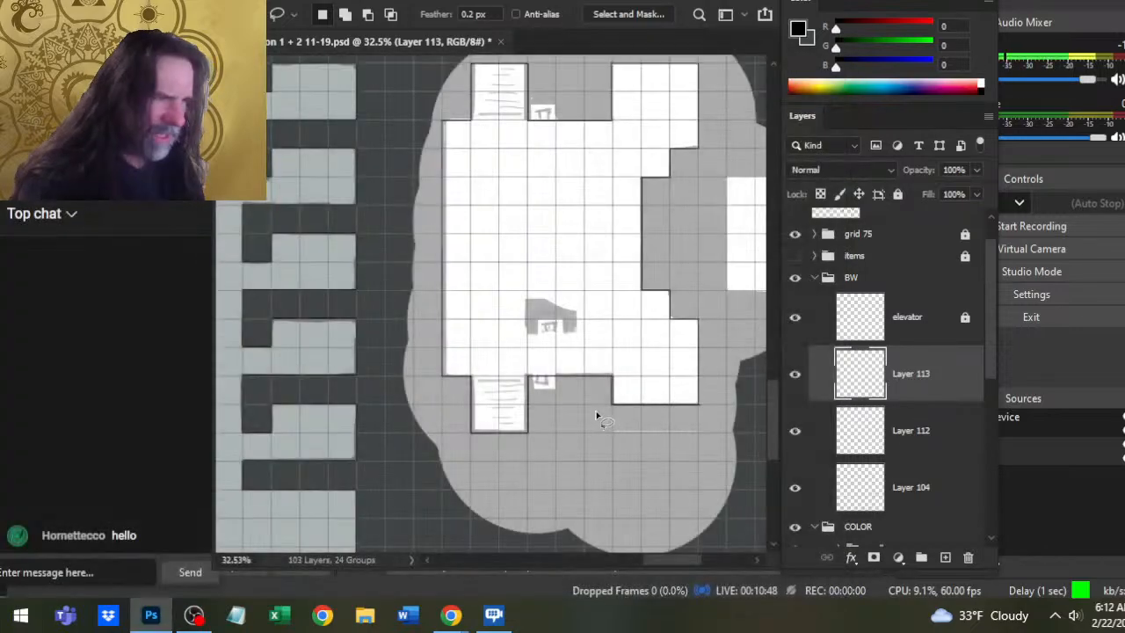
- Erase the doubled wall line where the shifted stairwell part meets the lower-right alcove
key("z")
left_click_drag(596, 415, 639, 412)
key("ctrl+shift+d")
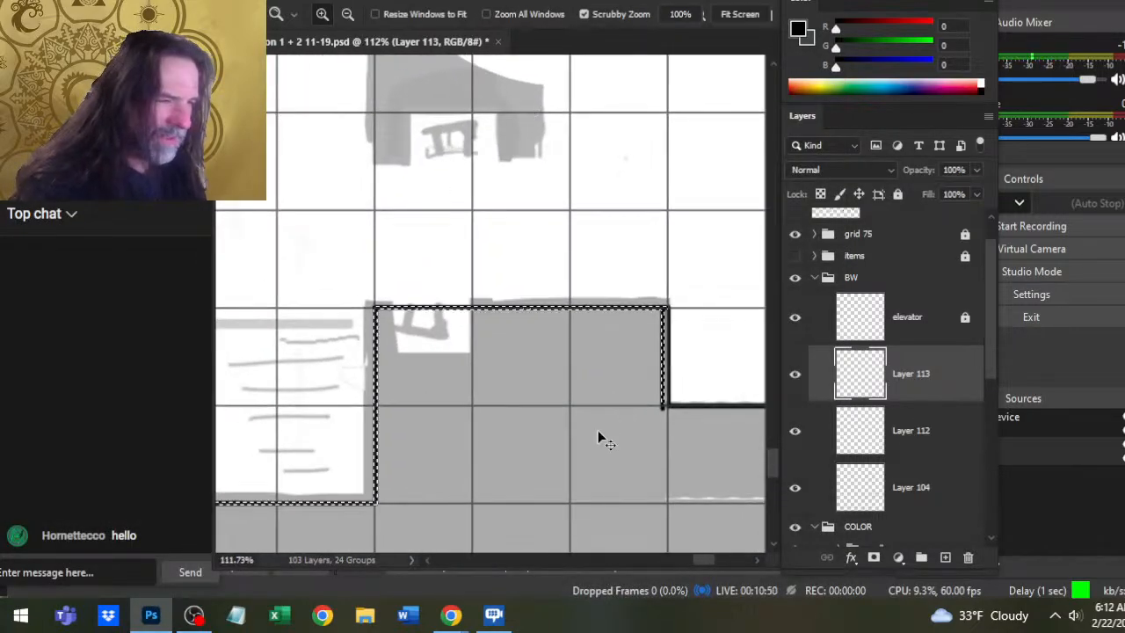
key("l")
key("ctrl+d")
key("b")
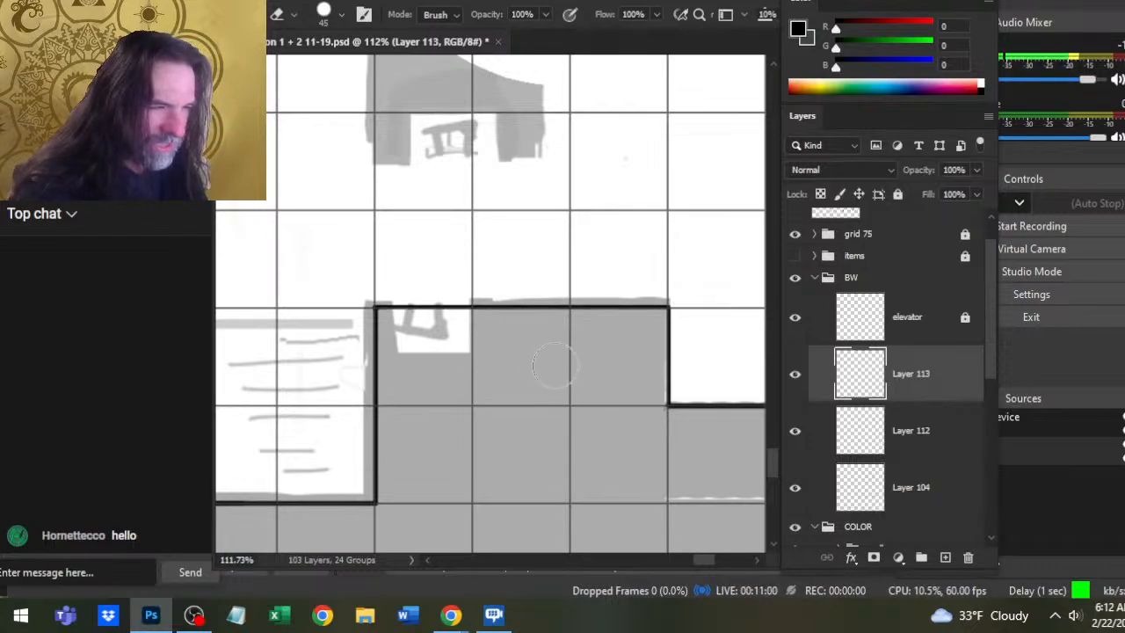
- Merge the flipped outline layer down into Layer 112
key("z")
left_click_drag(584, 428, 518, 428)
right_click(961, 388)
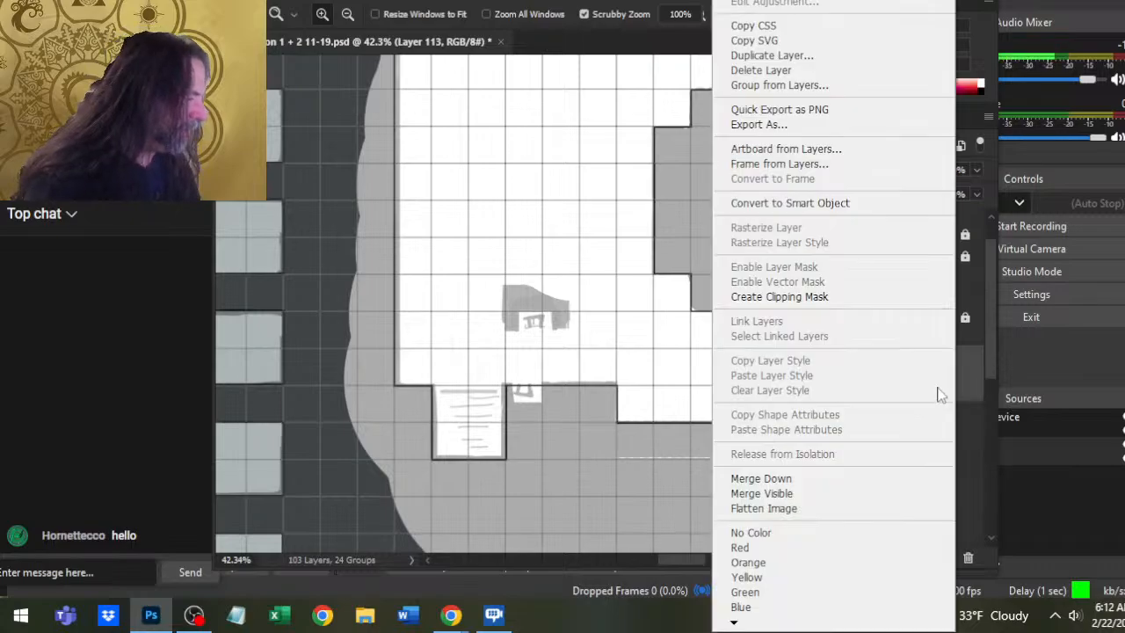
left_click(838, 479)
- Add a new layer directly above Layer 104 and trace the narrow door slab at the purple corridor's west end in black
left_click_drag(571, 240, 583, 421)
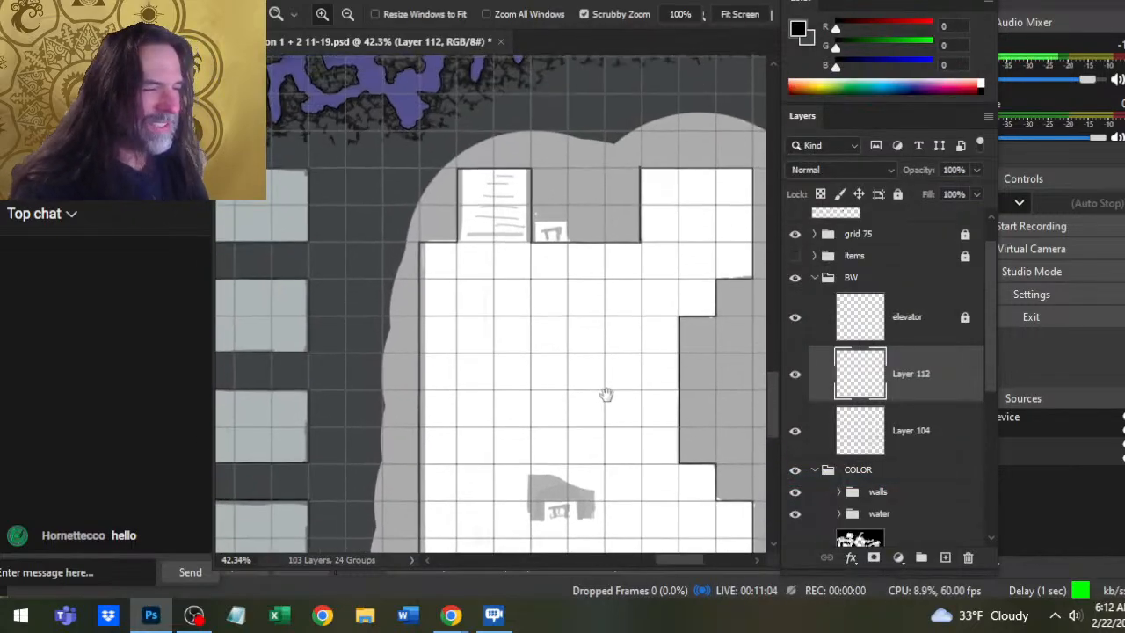
scroll(583, 372, "down", 6)
left_click_drag(618, 322, 589, 286)
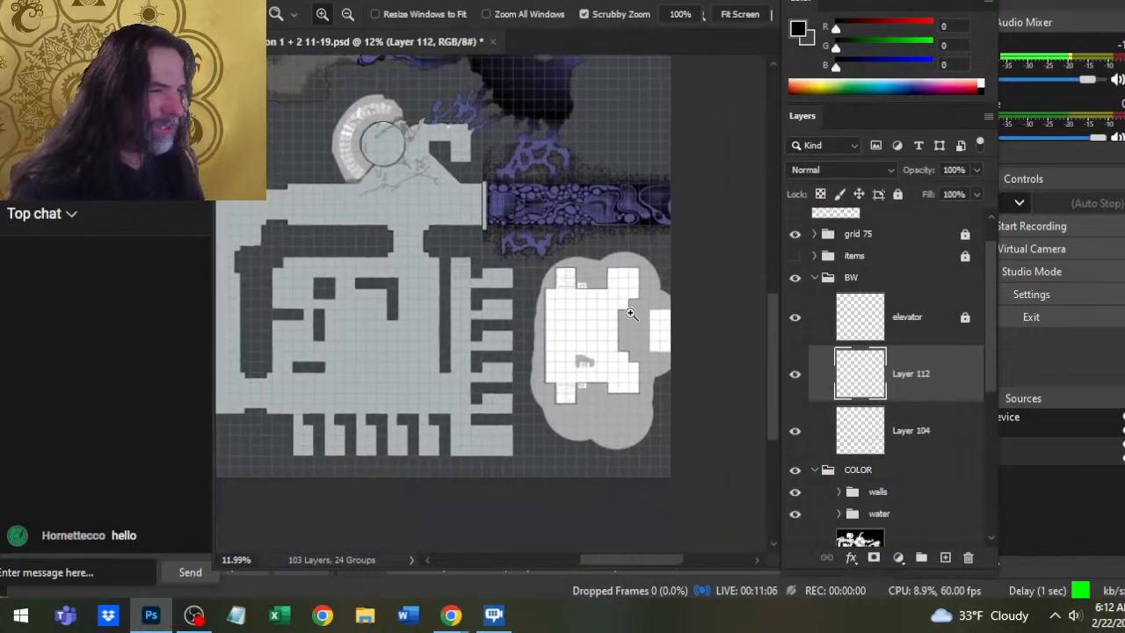
left_click(531, 276)
key("v")
left_click_drag(668, 372, 457, 321)
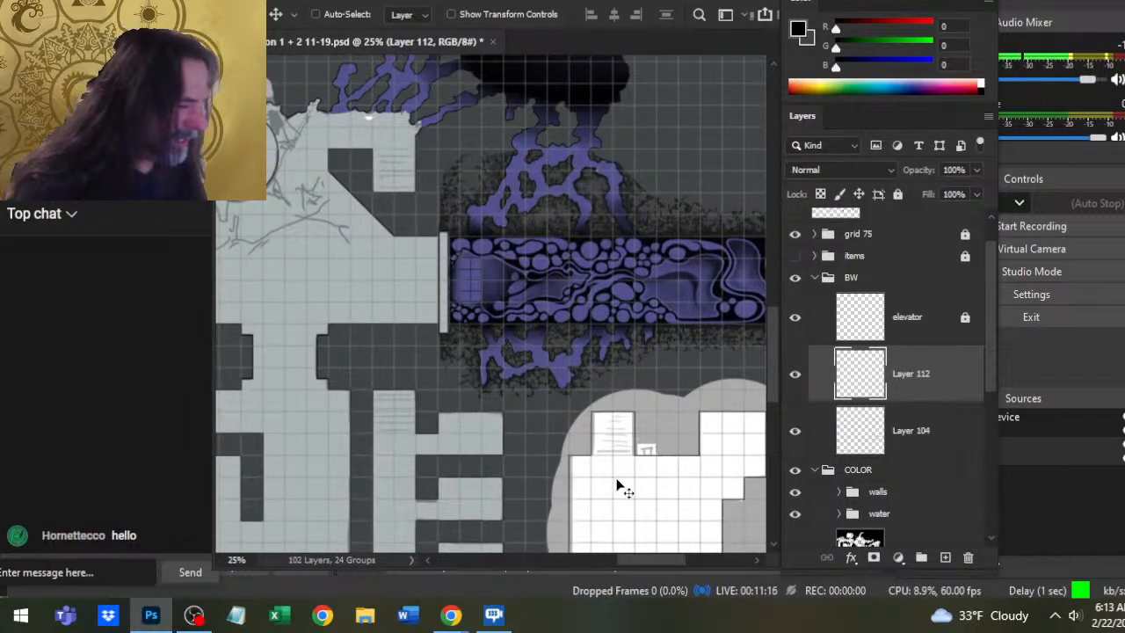
left_click_drag(623, 482, 528, 292)
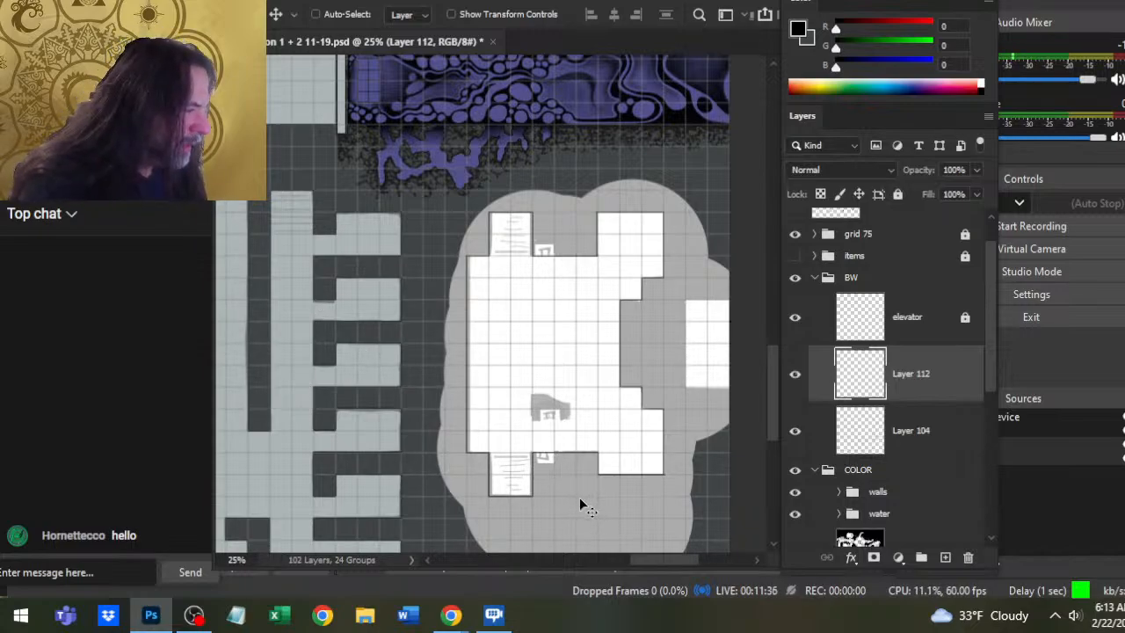
left_click(925, 430)
left_click(944, 559)
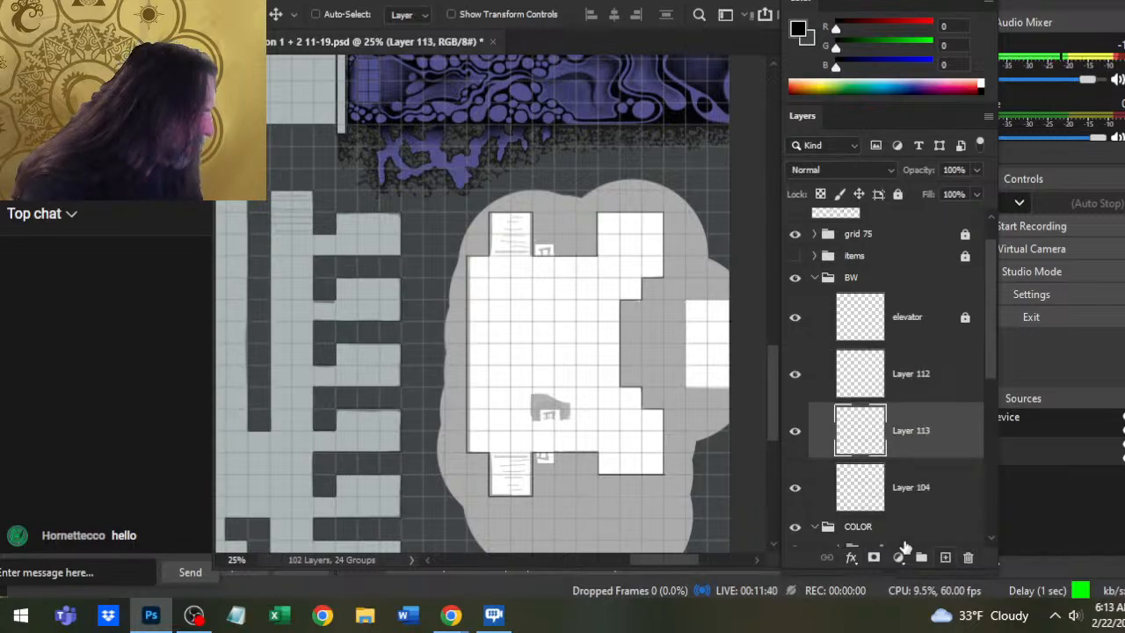
left_click_drag(441, 214, 515, 389)
key("z")
left_click_drag(408, 234, 472, 276)
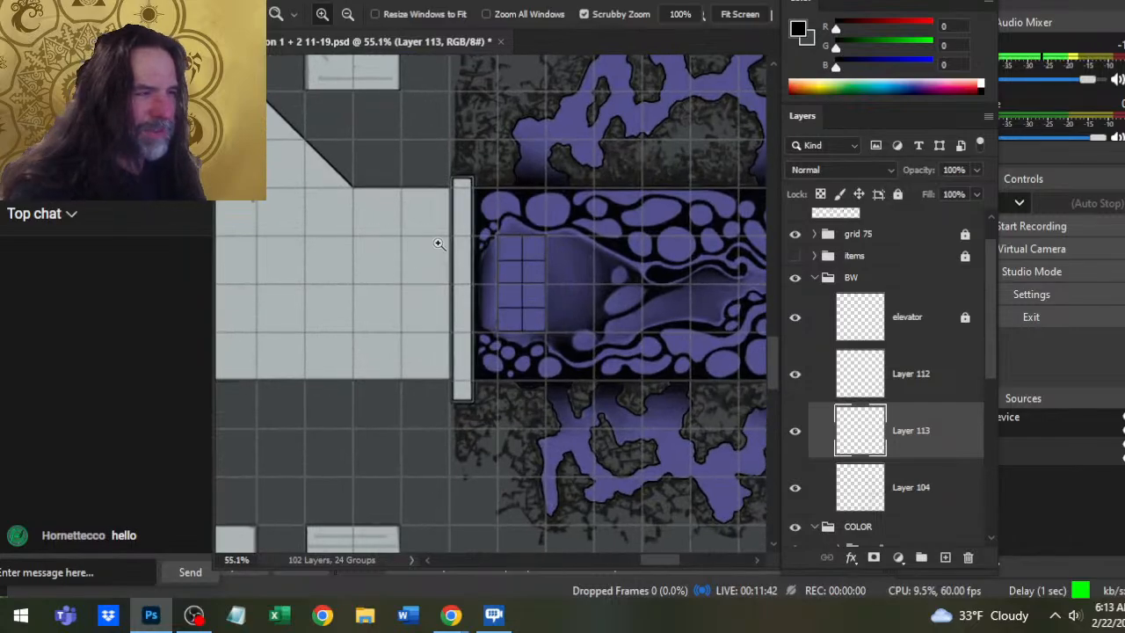
key("b")
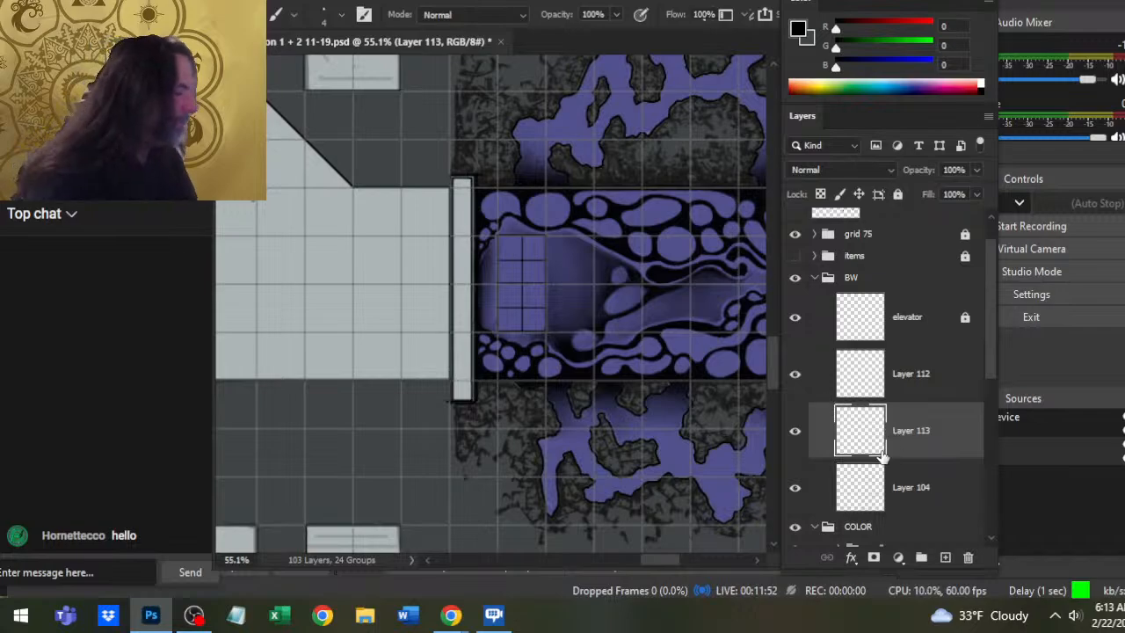
- Move the traced door slab outline into the middle of the bunker room
key("z")
left_click_drag(708, 427, 630, 382)
left_click_drag(703, 452, 505, 246)
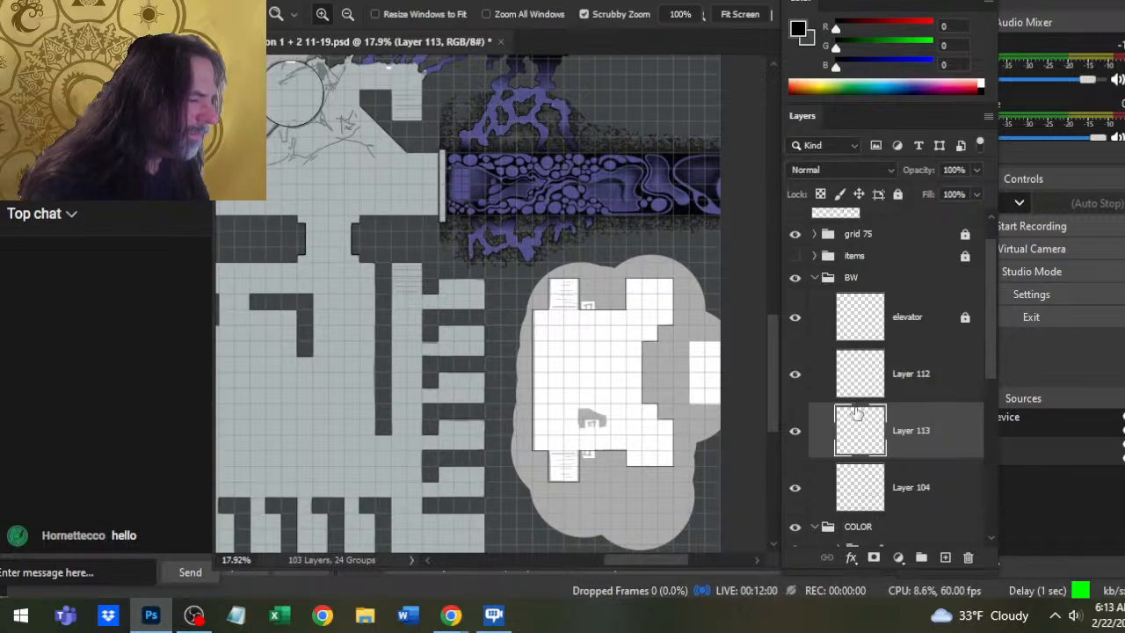
left_click_drag(700, 426, 636, 419)
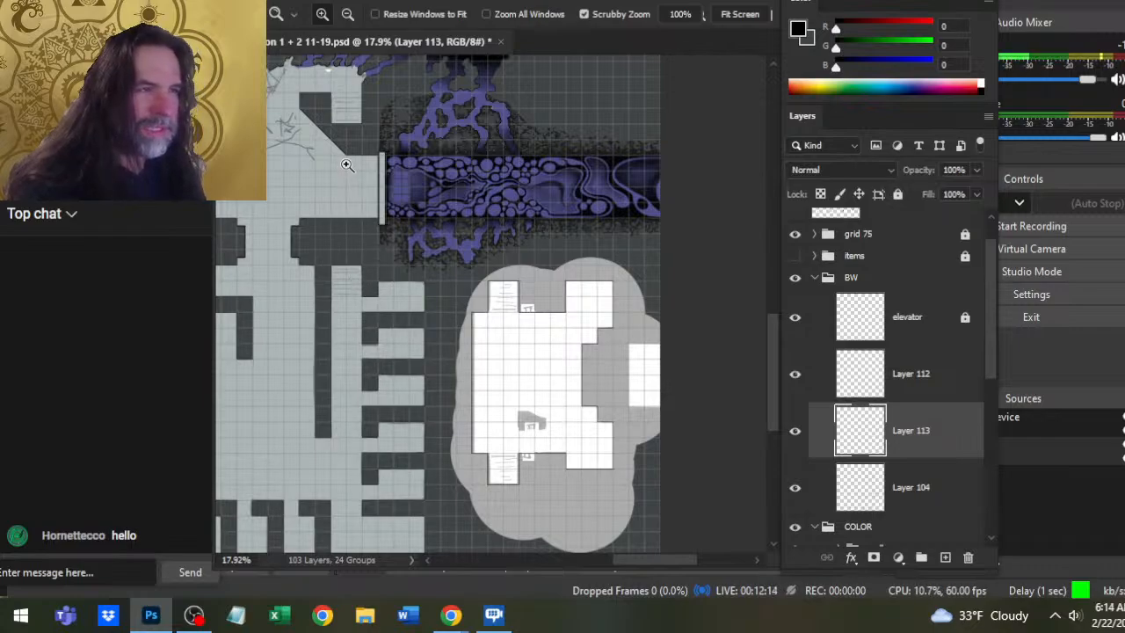
left_click_drag(352, 169, 385, 148)
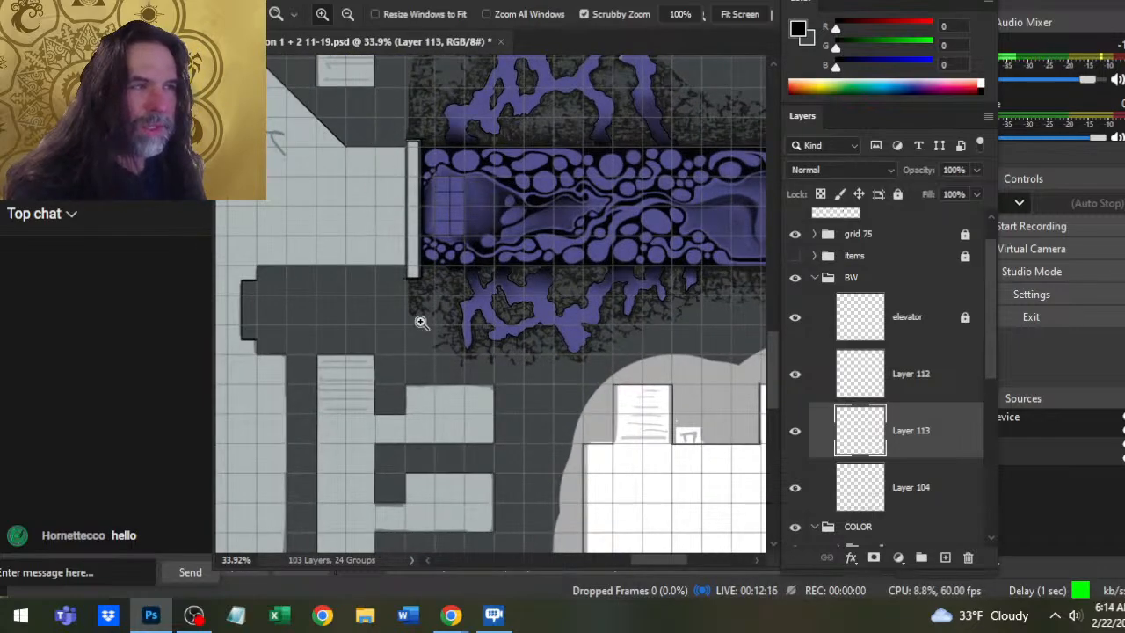
left_click_drag(638, 467, 519, 246)
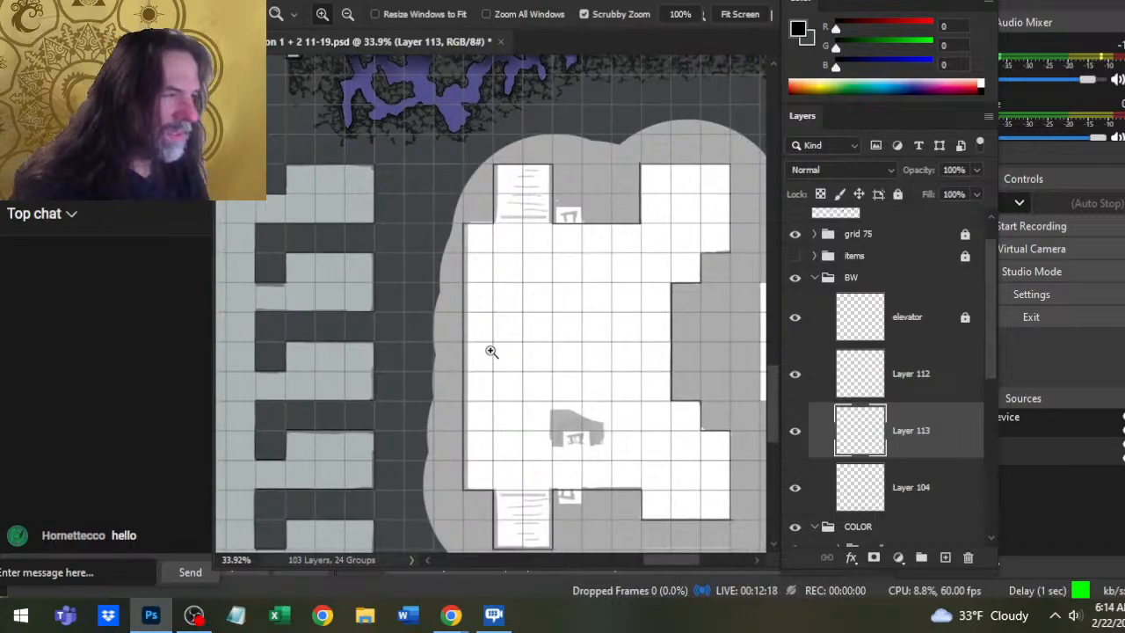
key("v")
left_click_drag(559, 249, 592, 362)
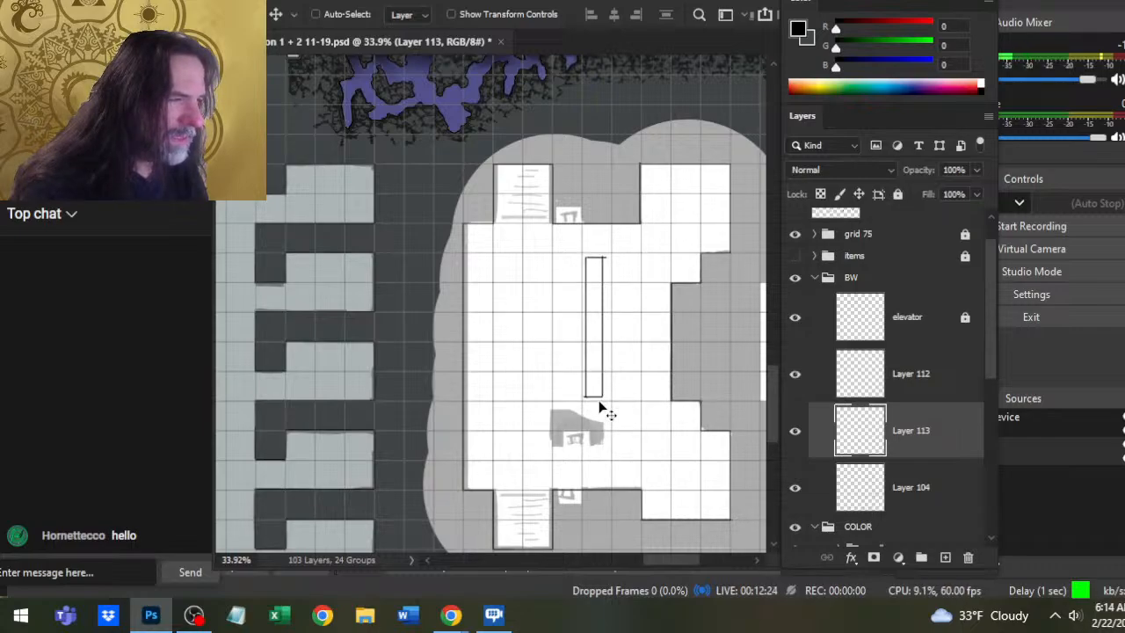
- Check at the purple corridor's west end whether Layer 104 holds the door linework by toggling its visibility, and make that layer active
key("z")
left_click_drag(550, 389, 468, 433)
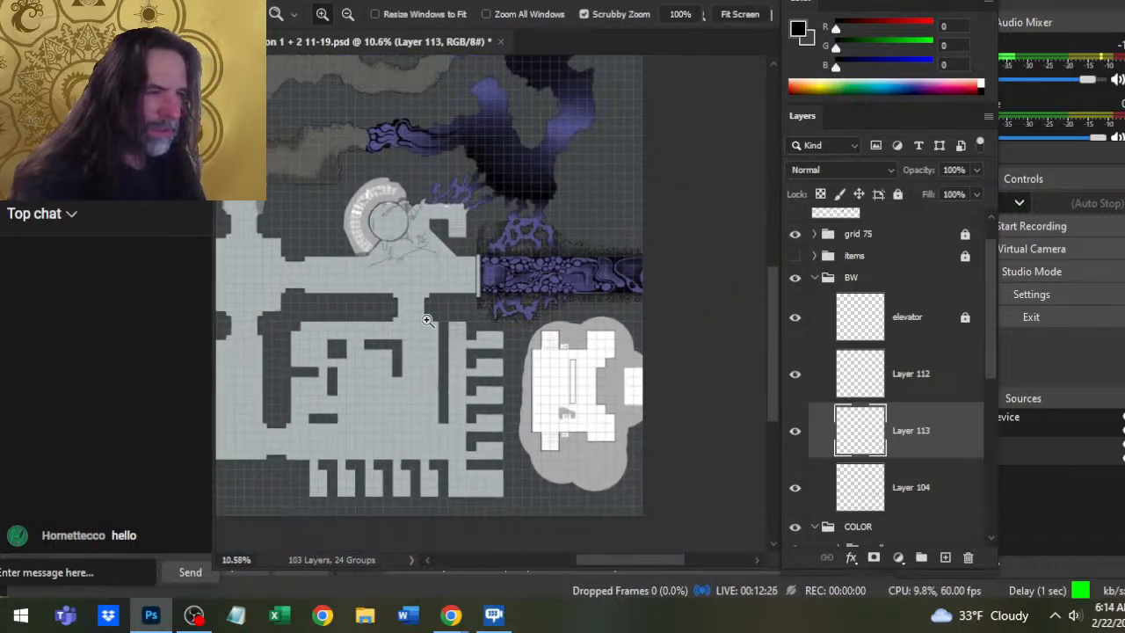
left_click_drag(407, 238, 659, 307)
left_click_drag(649, 421, 457, 158)
left_click_drag(738, 536, 562, 393)
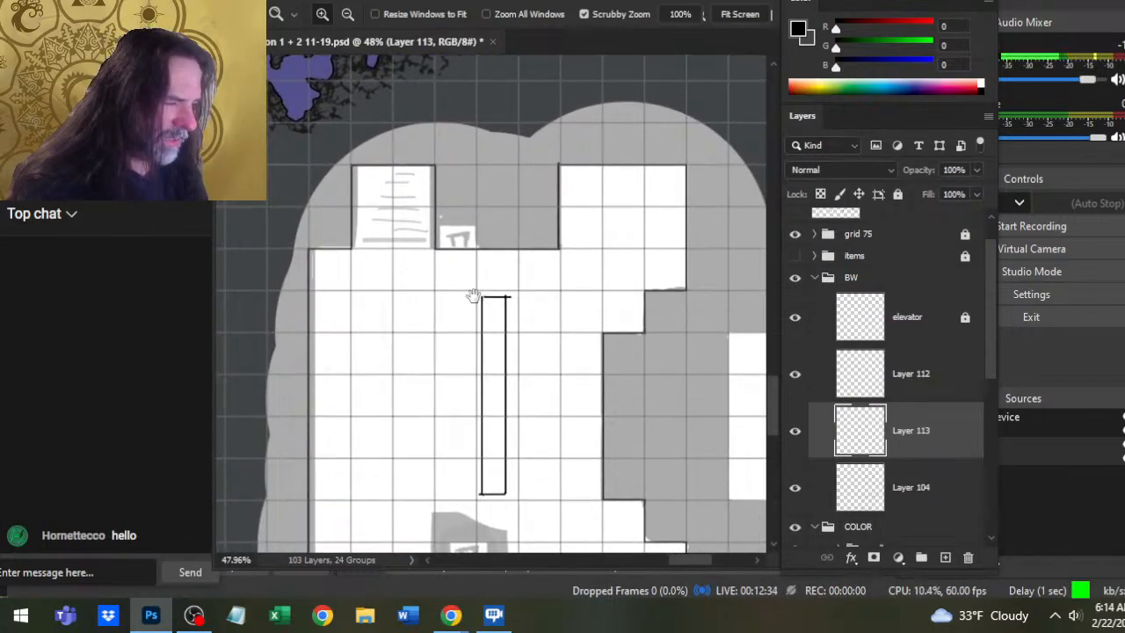
left_click_drag(471, 297, 708, 563)
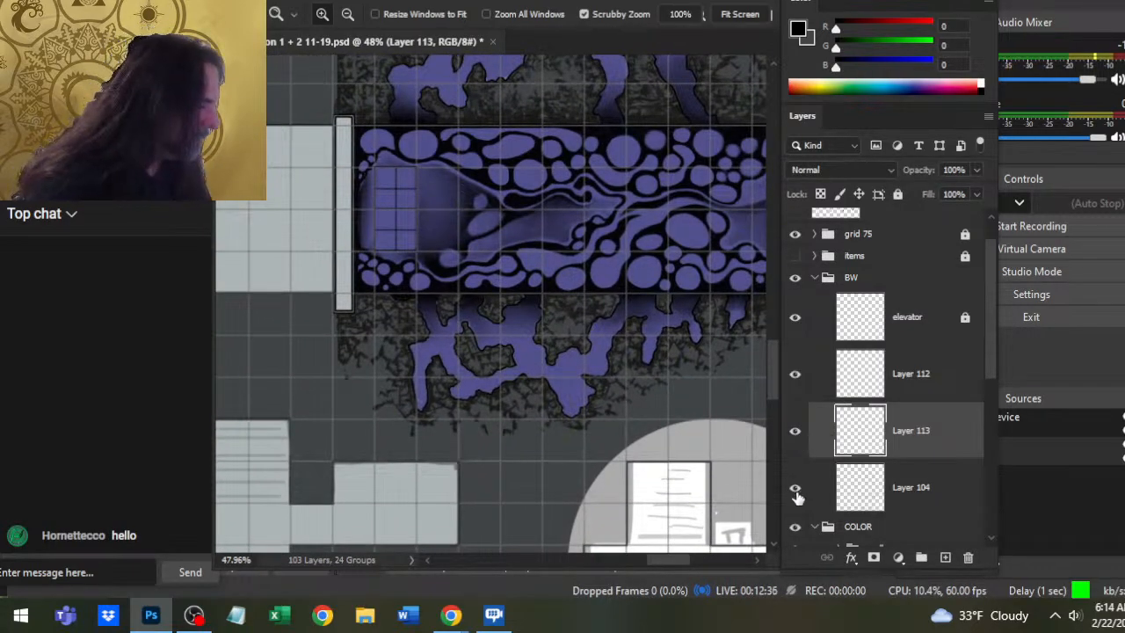
left_click(795, 488)
left_click(796, 489)
left_click(879, 492)
- Lasso the door slab and the small grate beside it at the corridor's west end and copy them to a new layer
key("l")
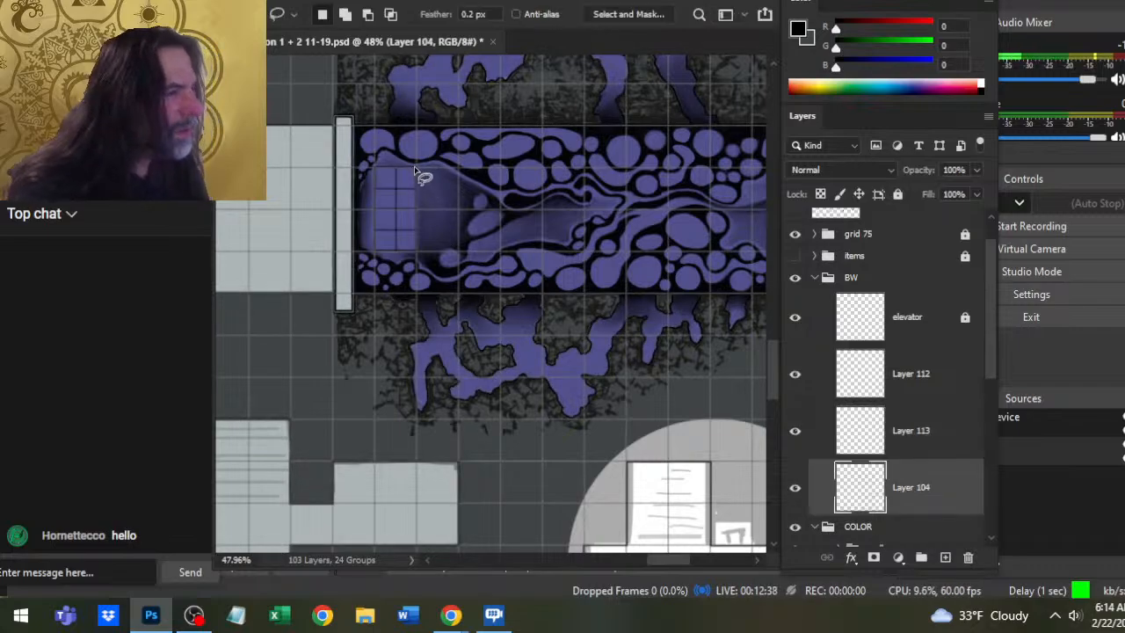
mouse_move(416, 170)
left_mouse_down()
mouse_move(427, 165)
mouse_move(416, 164)
left_mouse_up()
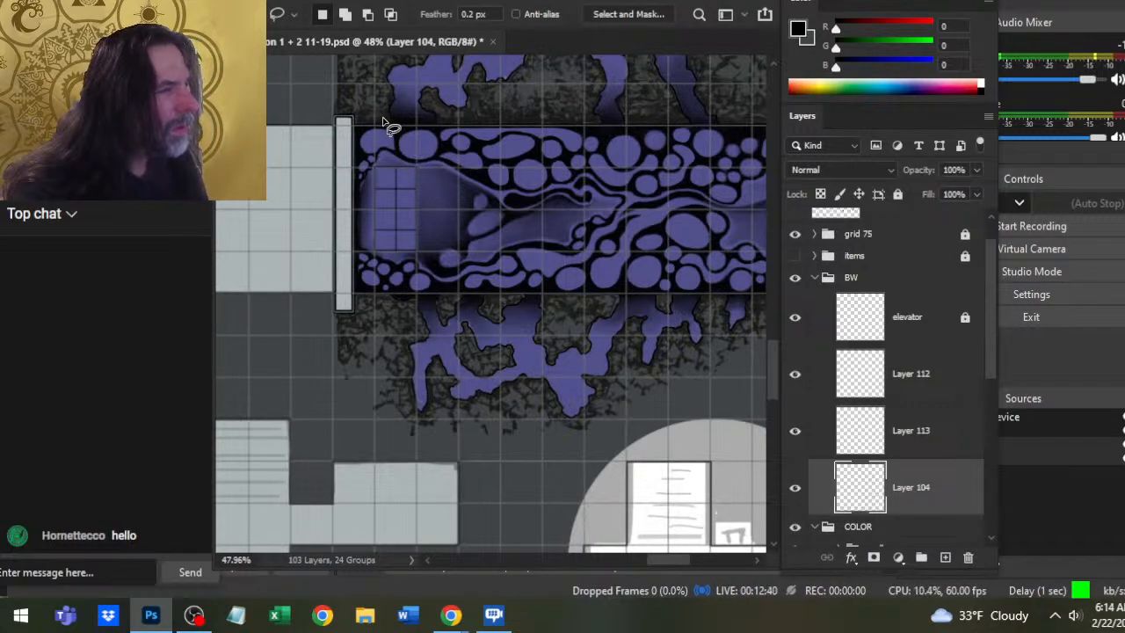
mouse_move(309, 134)
left_mouse_down()
mouse_move(291, 274)
mouse_move(309, 334)
left_mouse_up()
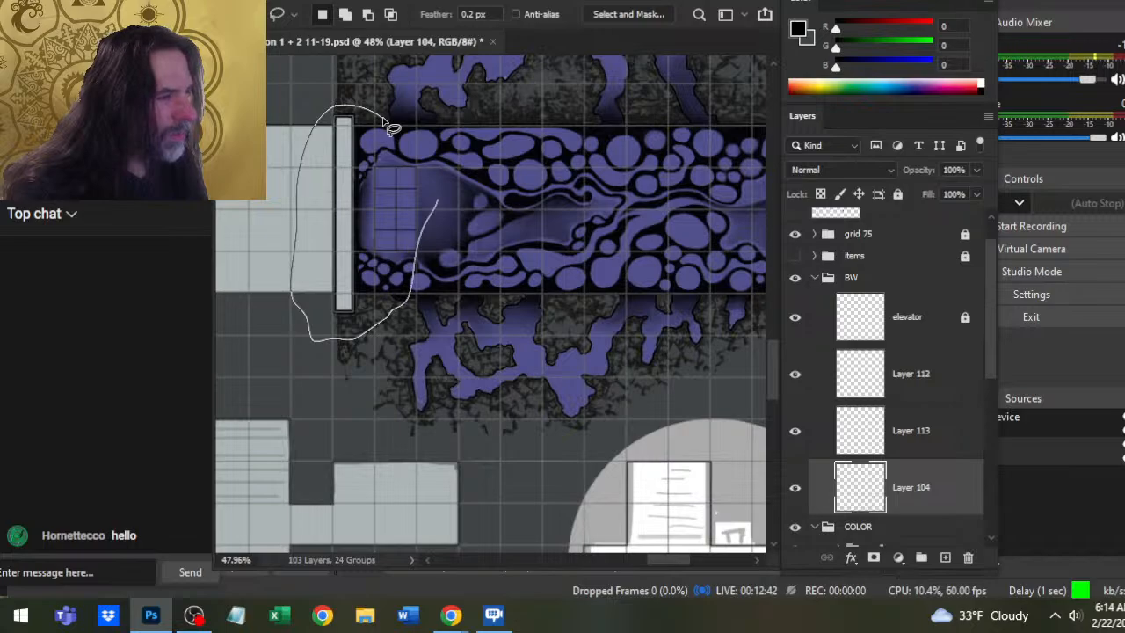
left_click_drag(391, 129, 372, 143)
key("shift")
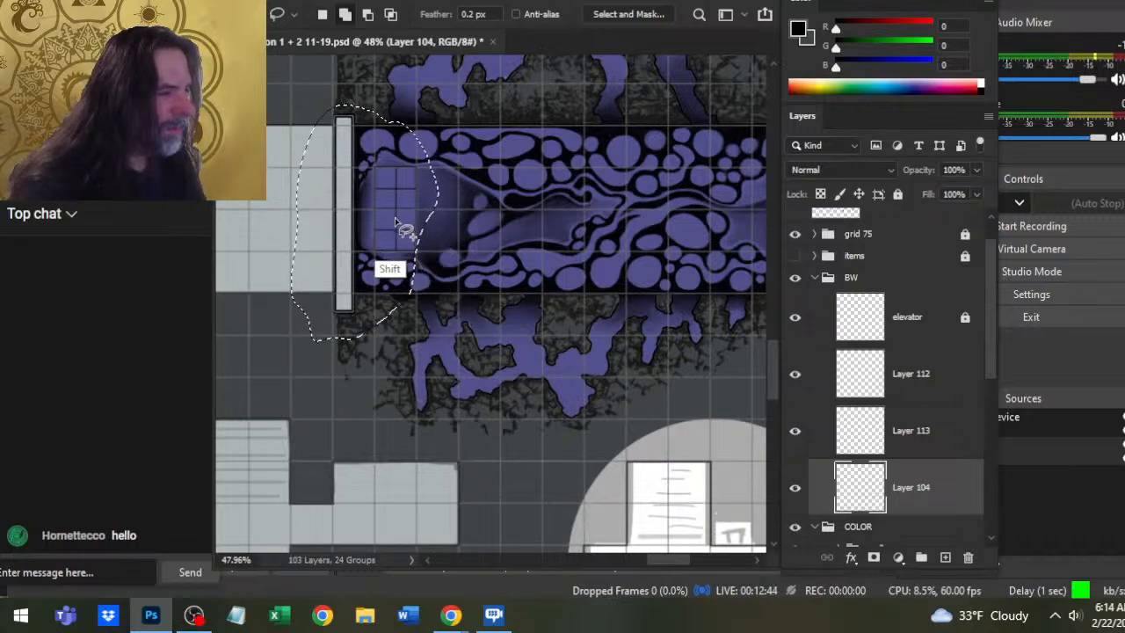
key("ctrl+j")
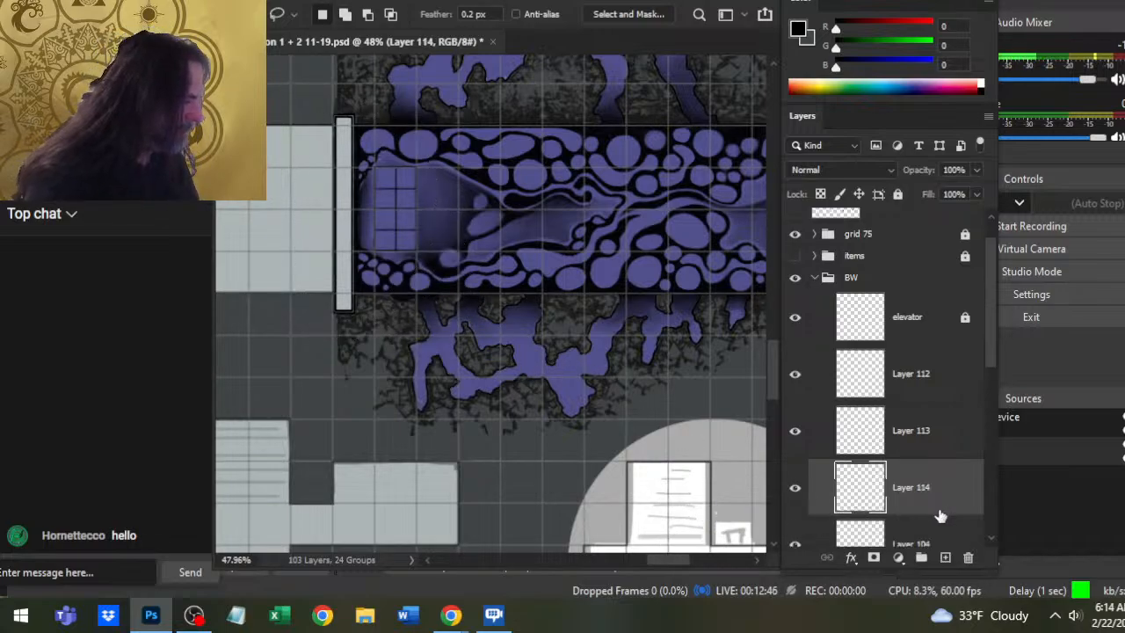
- Merge Layer 113 down into the copied door layer and move the door and grate linework into the middle of the bunker room
left_click(908, 440)
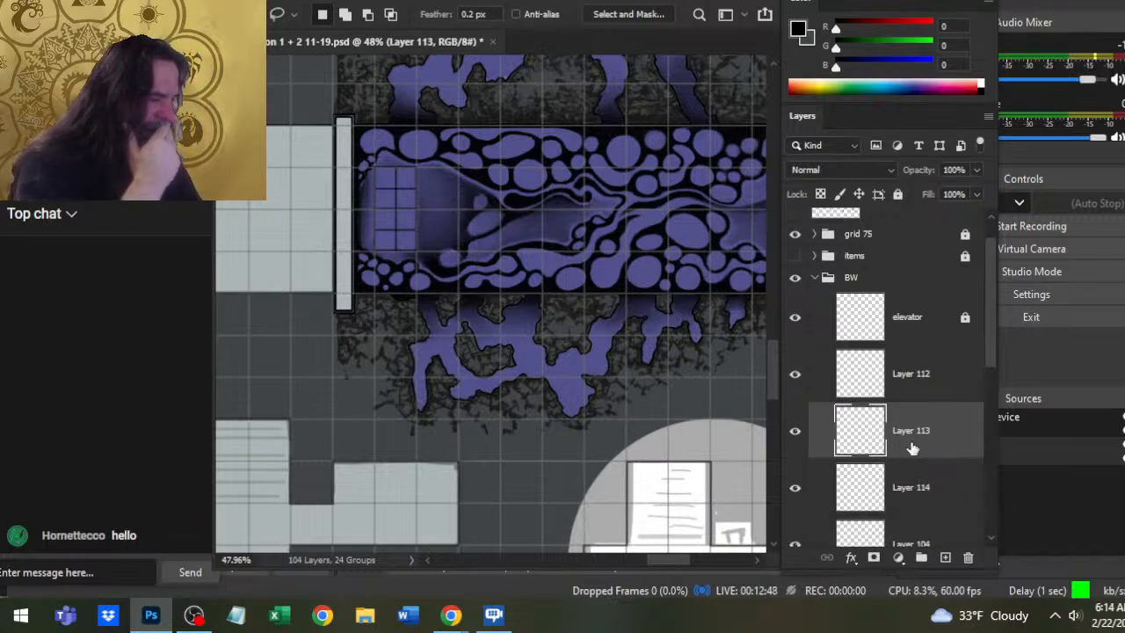
key("ctrl+e")
scroll(624, 303, "down", 4)
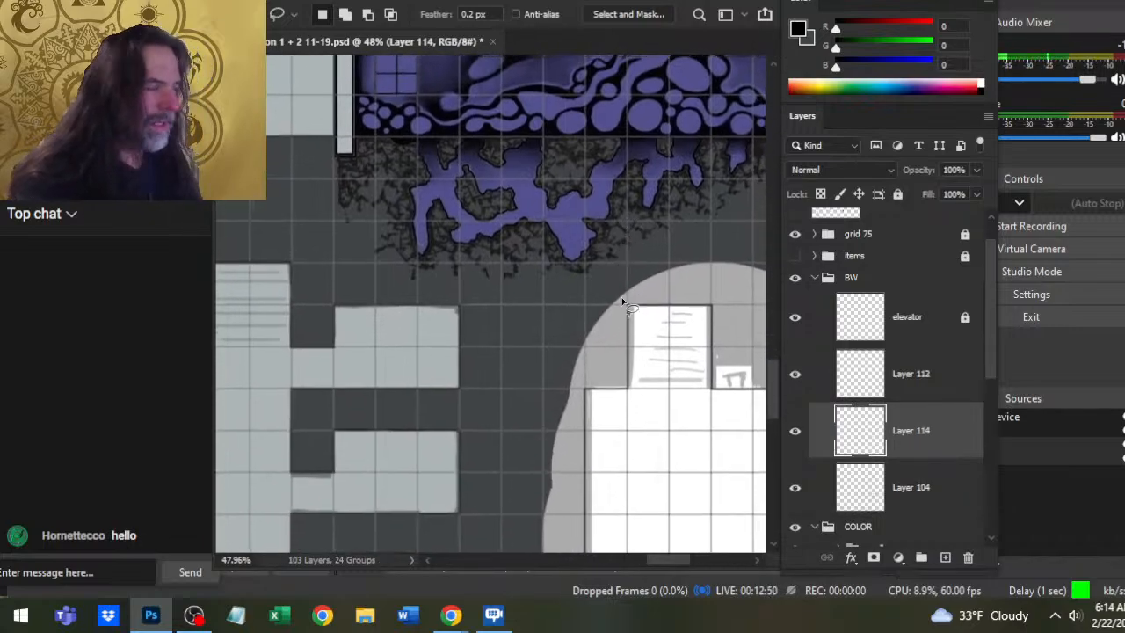
key("v")
mouse_move(490, 188)
left_mouse_down()
mouse_move(532, 322)
mouse_move(606, 399)
mouse_move(479, 259)
mouse_move(449, 241)
mouse_move(603, 448)
mouse_move(626, 428)
mouse_move(572, 328)
mouse_move(603, 369)
mouse_move(598, 384)
mouse_move(596, 361)
mouse_move(594, 408)
mouse_move(587, 361)
mouse_move(583, 370)
mouse_move(618, 369)
left_mouse_up()
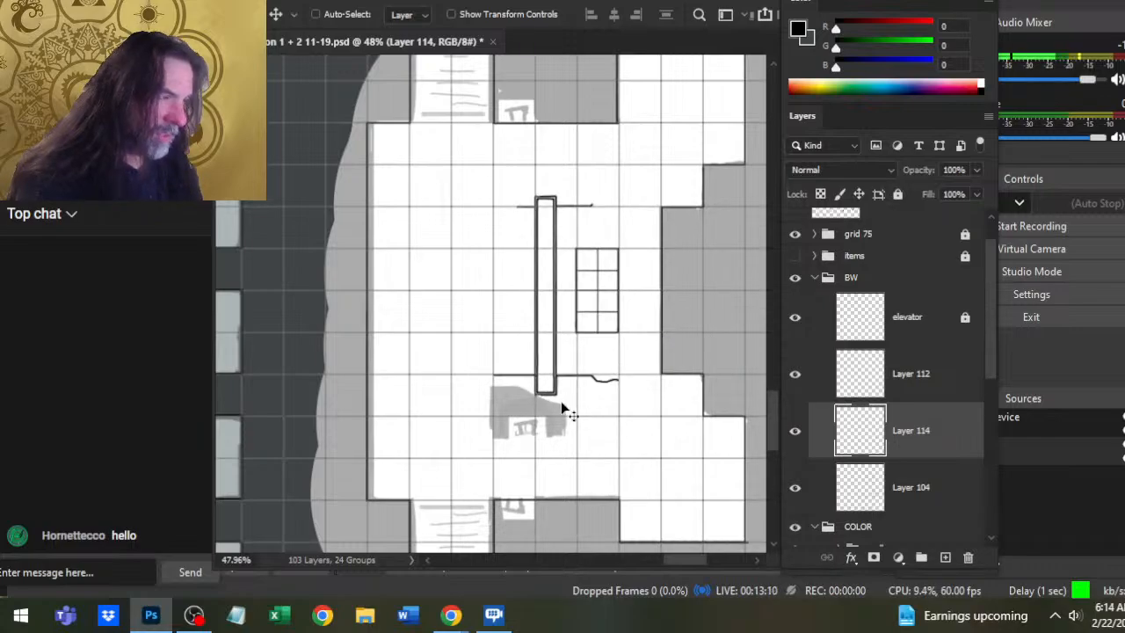
- Undo the erasing of the wall lines east of the door slab and trim the stray line ends to short stubs beside the slab
left_click_drag(561, 400, 421, 397)
left_click_drag(457, 217, 521, 265)
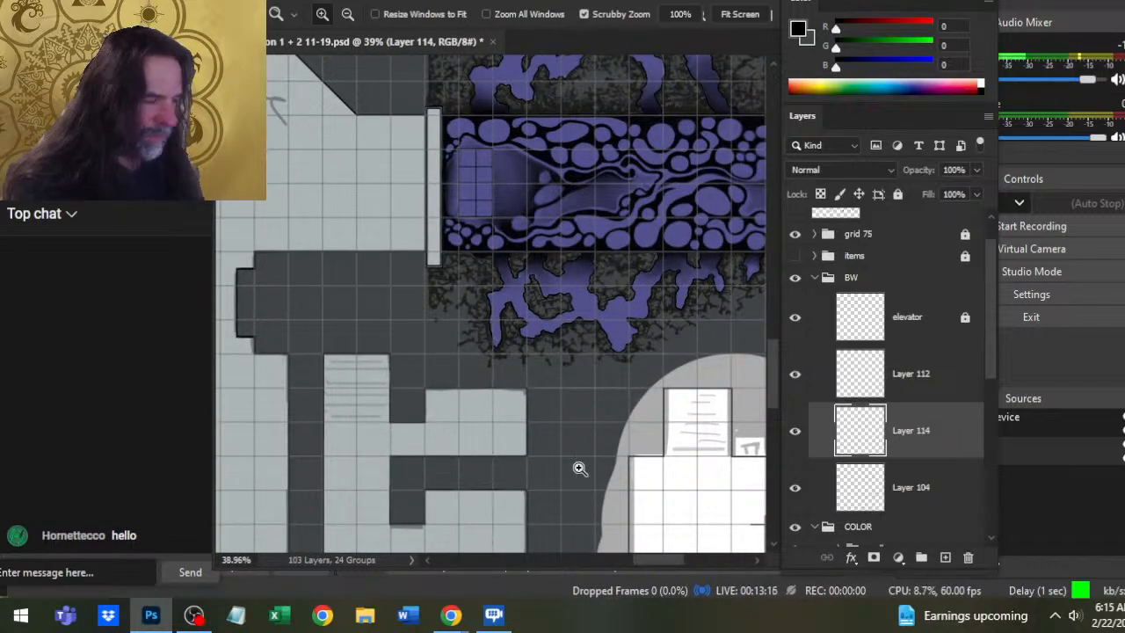
left_click_drag(577, 467, 498, 171)
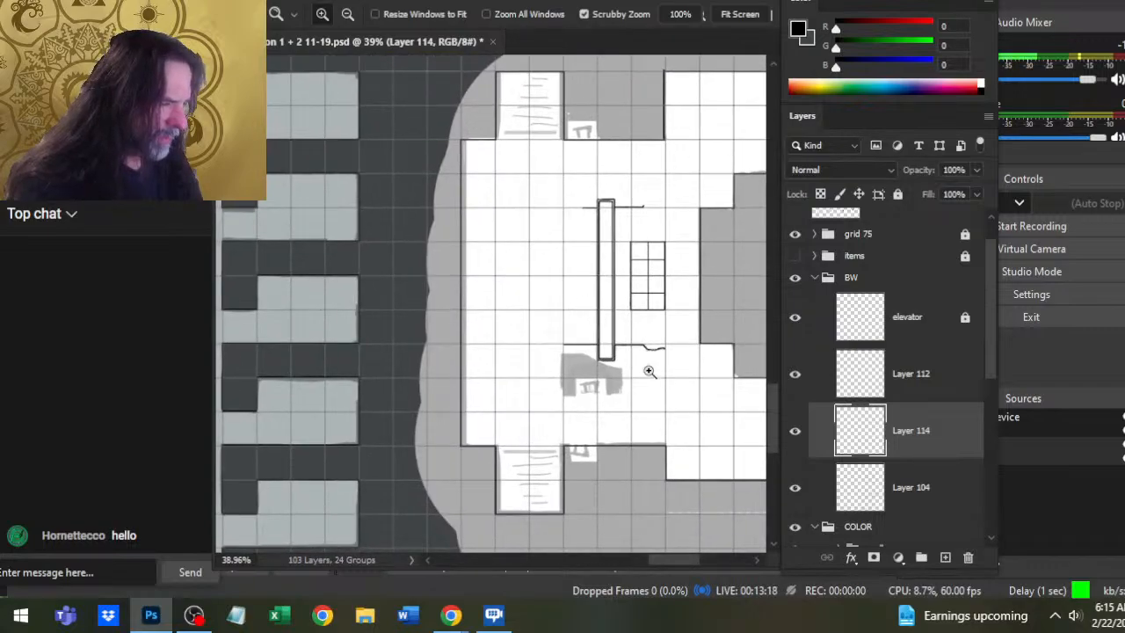
left_click_drag(570, 279, 583, 421)
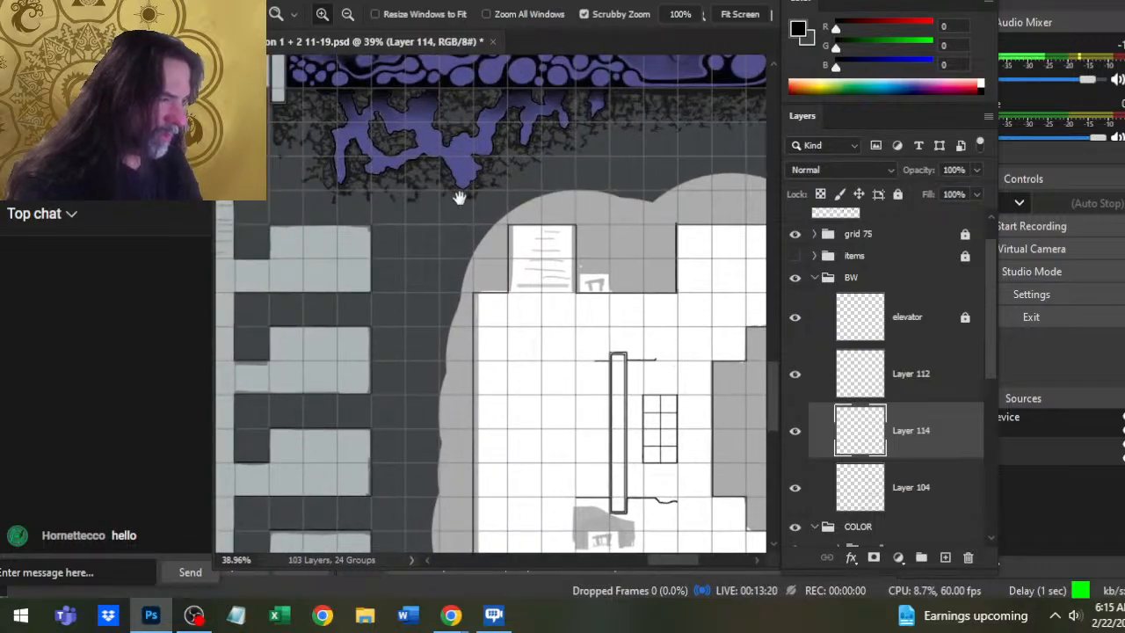
left_click_drag(460, 197, 623, 551)
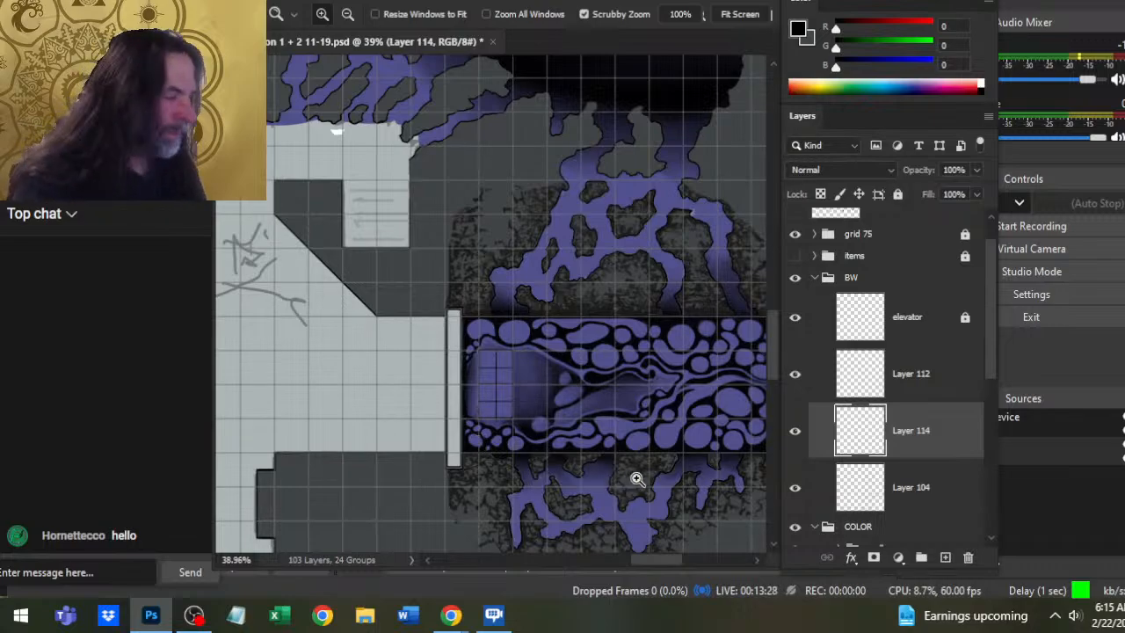
left_click_drag(637, 479, 479, 211)
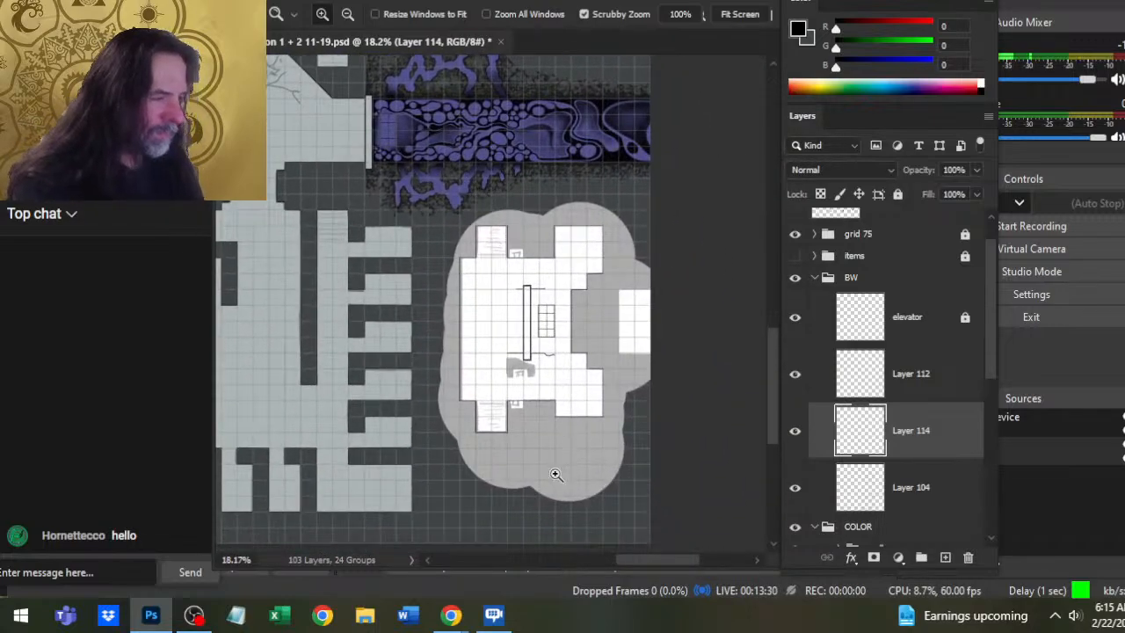
left_click_drag(518, 322, 613, 395)
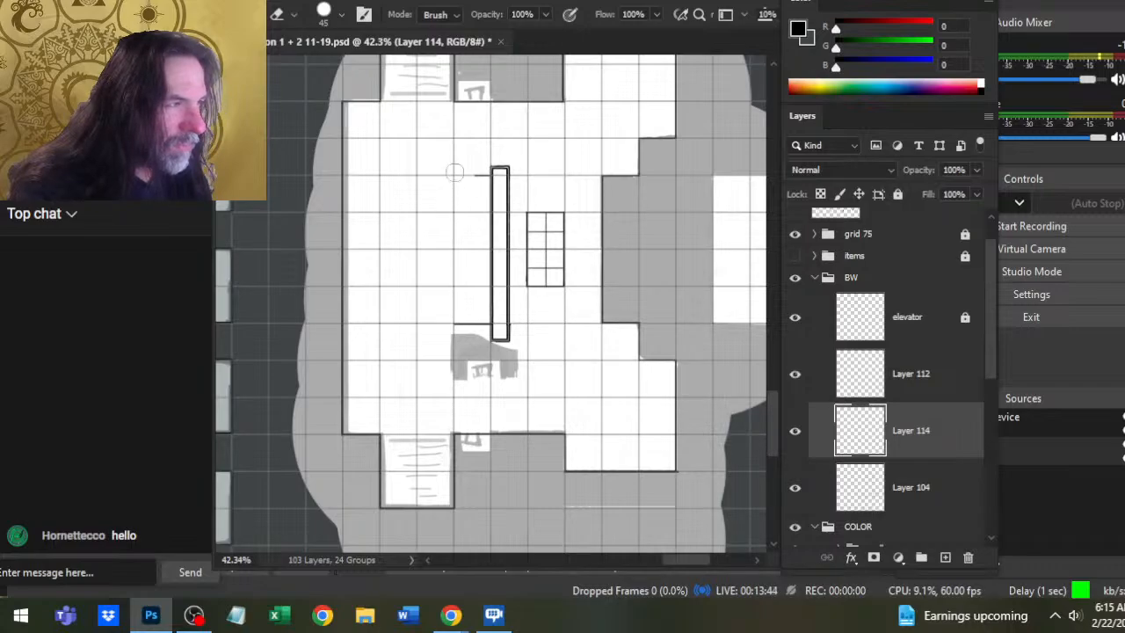
key("ctrl")
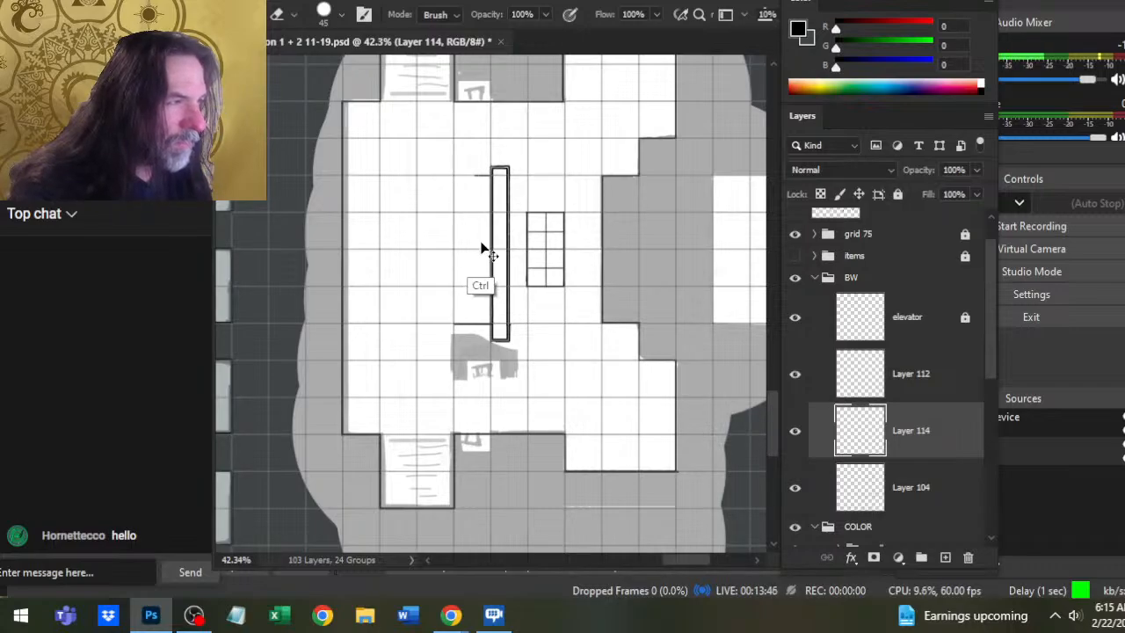
key("ctrl+z")
key("ctrl+z")
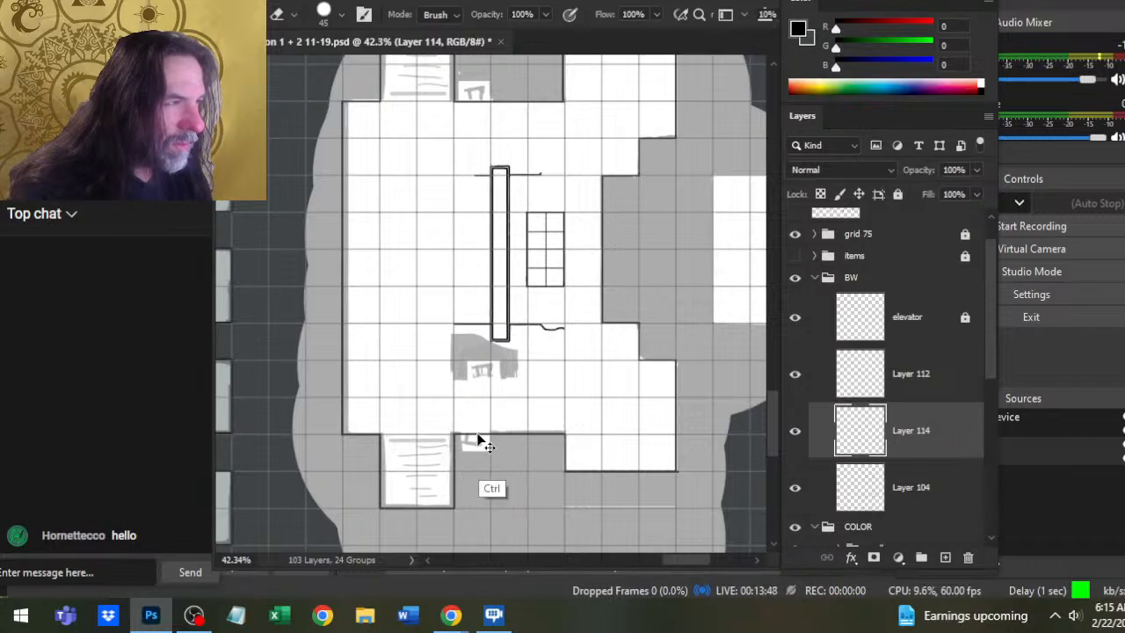
left_click(554, 327)
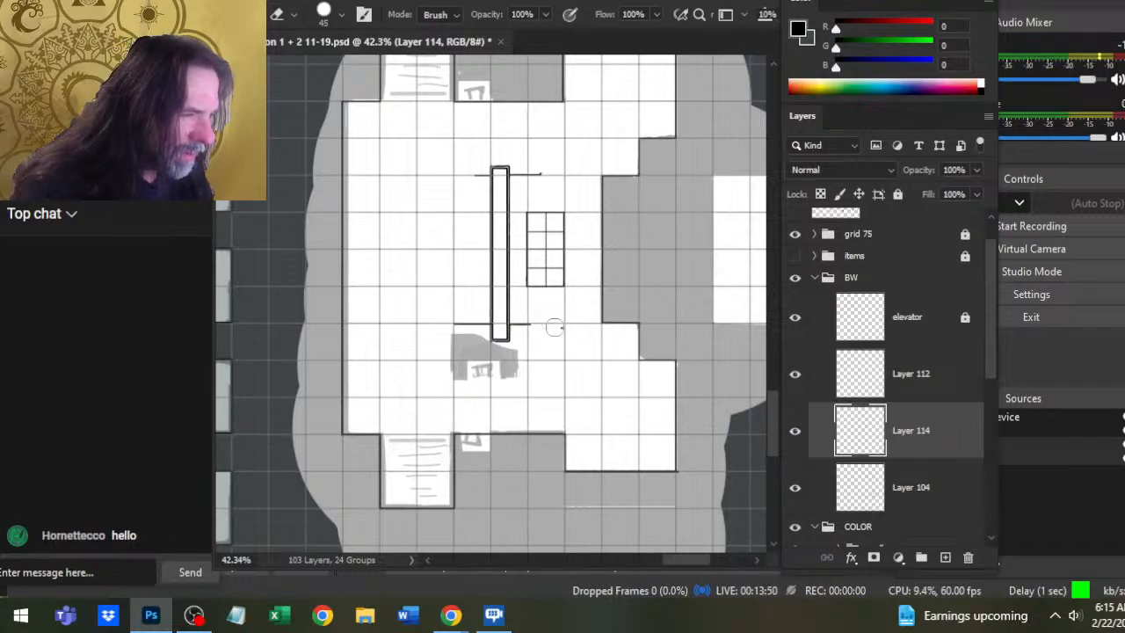
left_click(541, 170)
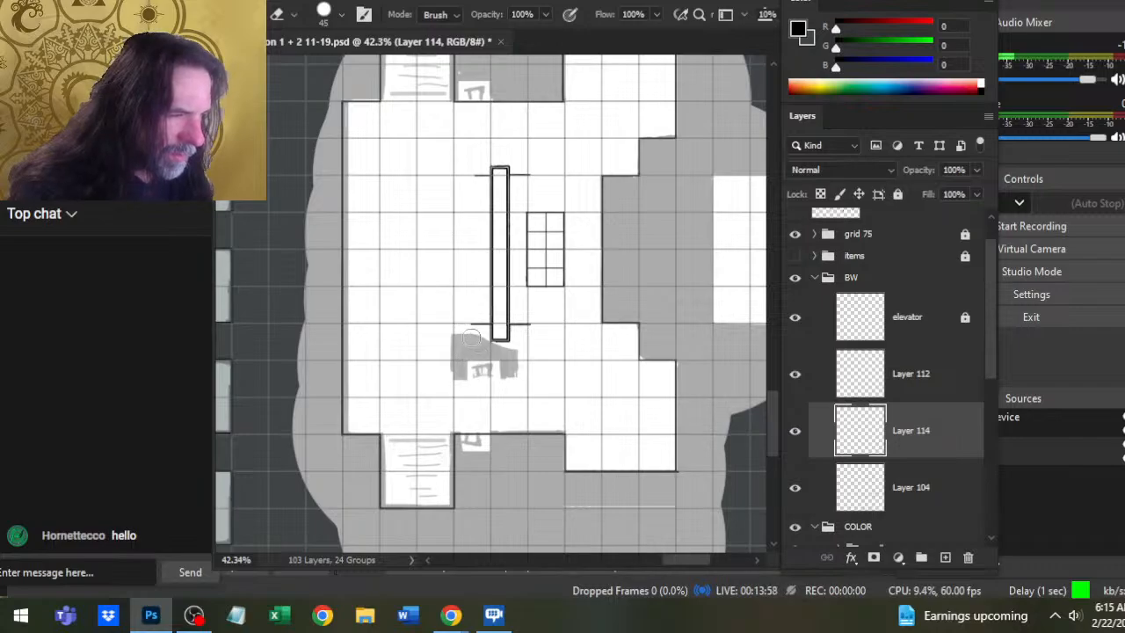
- Draw a straight-edged black box around the slab's lower end, about one and a half squares wide and one square high
key("b")
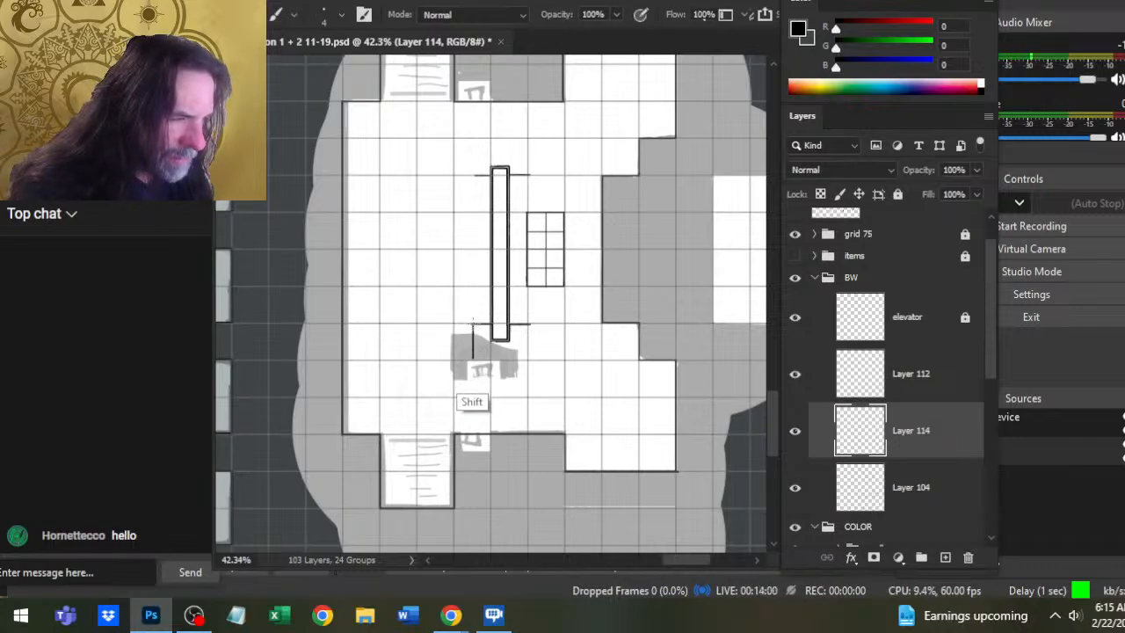
mouse_move(473, 323)
left_mouse_down()
mouse_move(473, 361)
mouse_move(527, 360)
mouse_move(528, 338)
left_mouse_up()
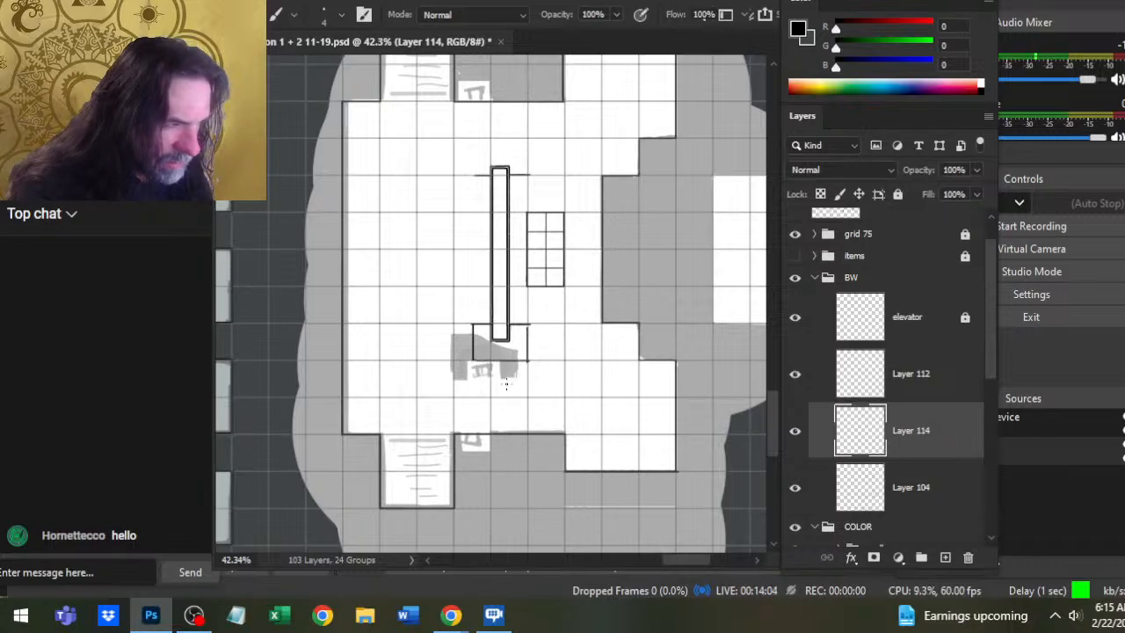
key("e")
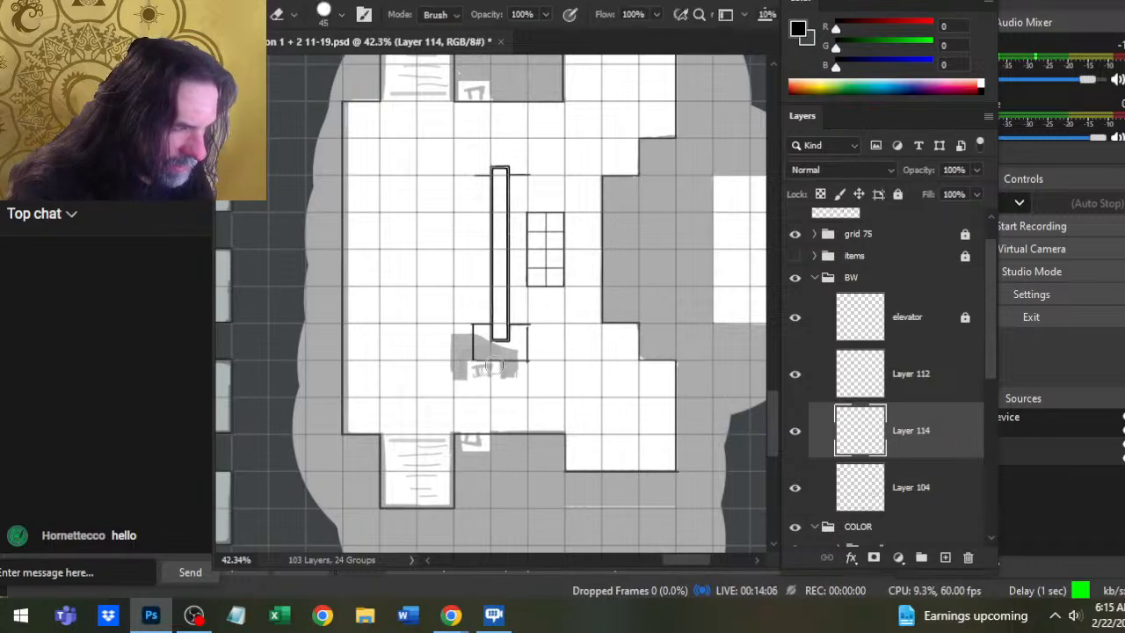
key("b")
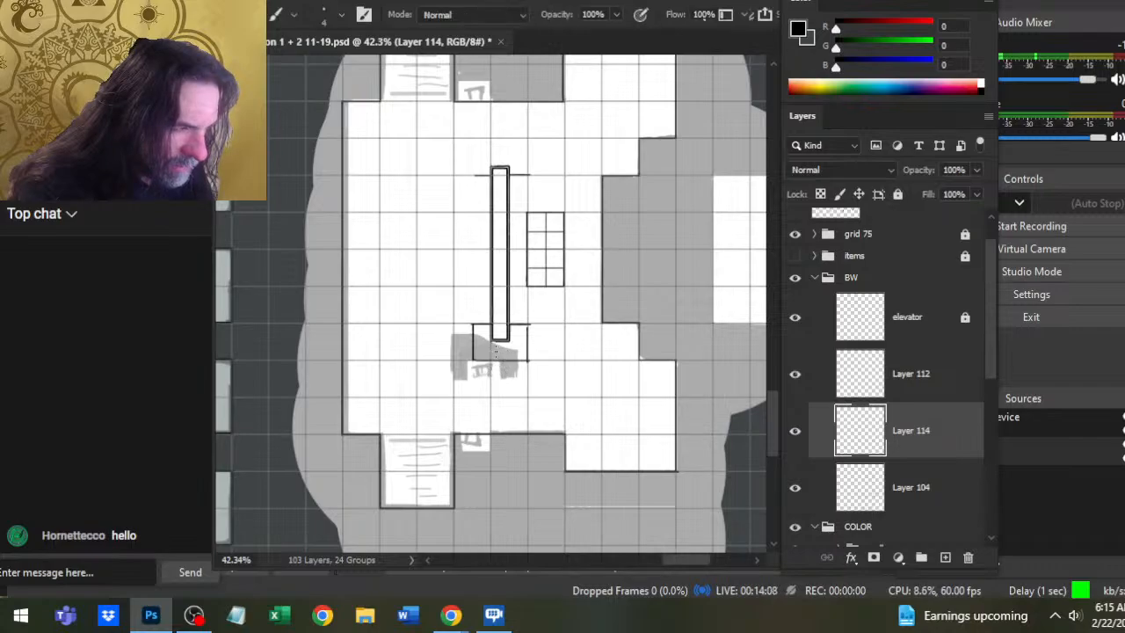
key("shift")
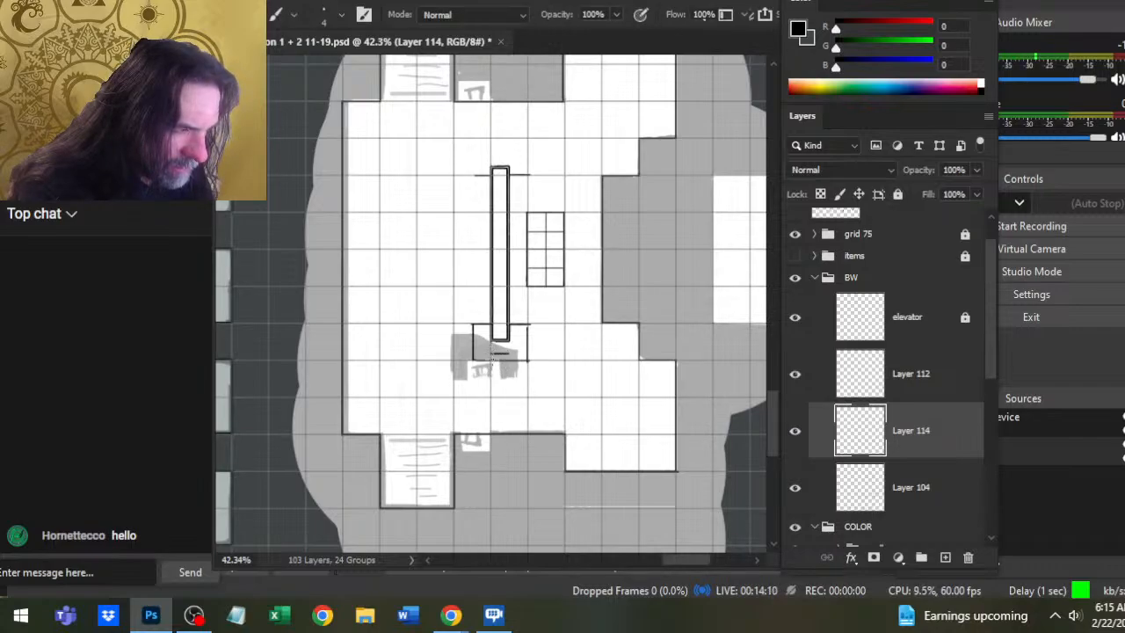
key("ctrl")
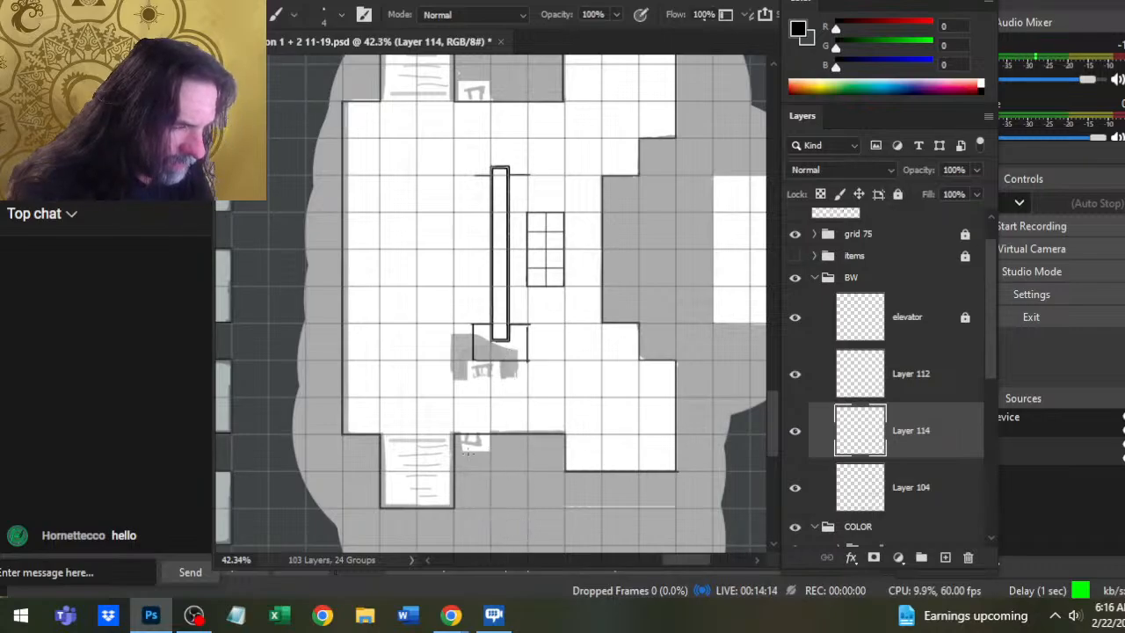
- Add a strip about half a square deep beneath the box and divide it into three parts with two vertical lines
key("ctrl+space")
mouse_move(509, 387)
left_mouse_down()
mouse_move(555, 371)
mouse_move(468, 271)
left_mouse_up()
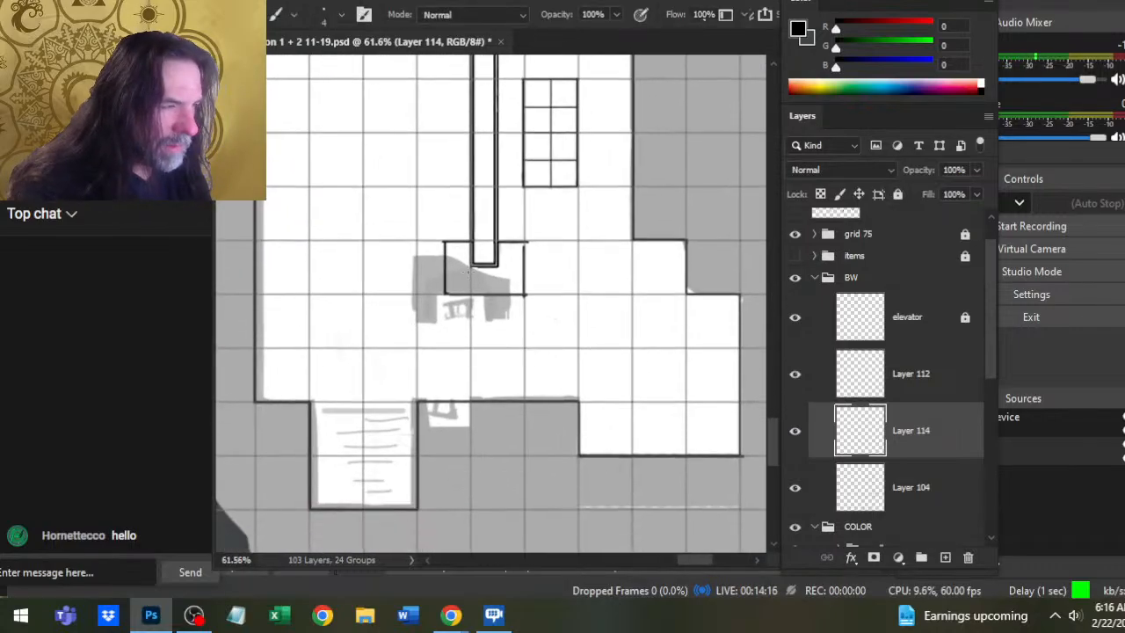
key("ctrl")
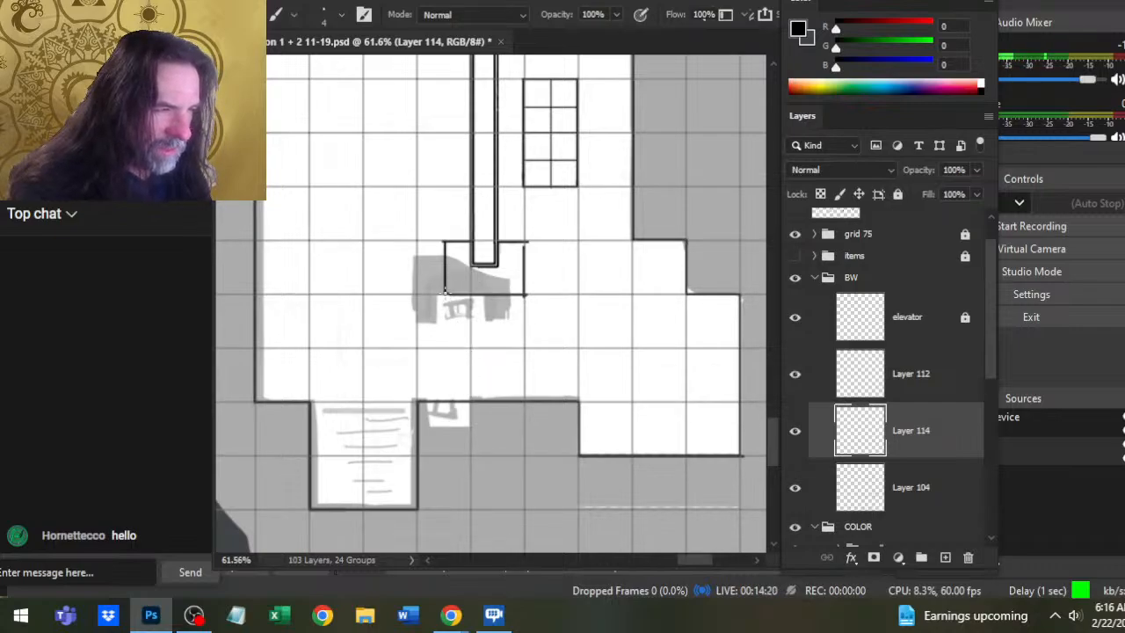
key("shift")
mouse_move(445, 308)
left_mouse_down()
mouse_move(445, 323)
mouse_move(525, 323)
left_mouse_up()
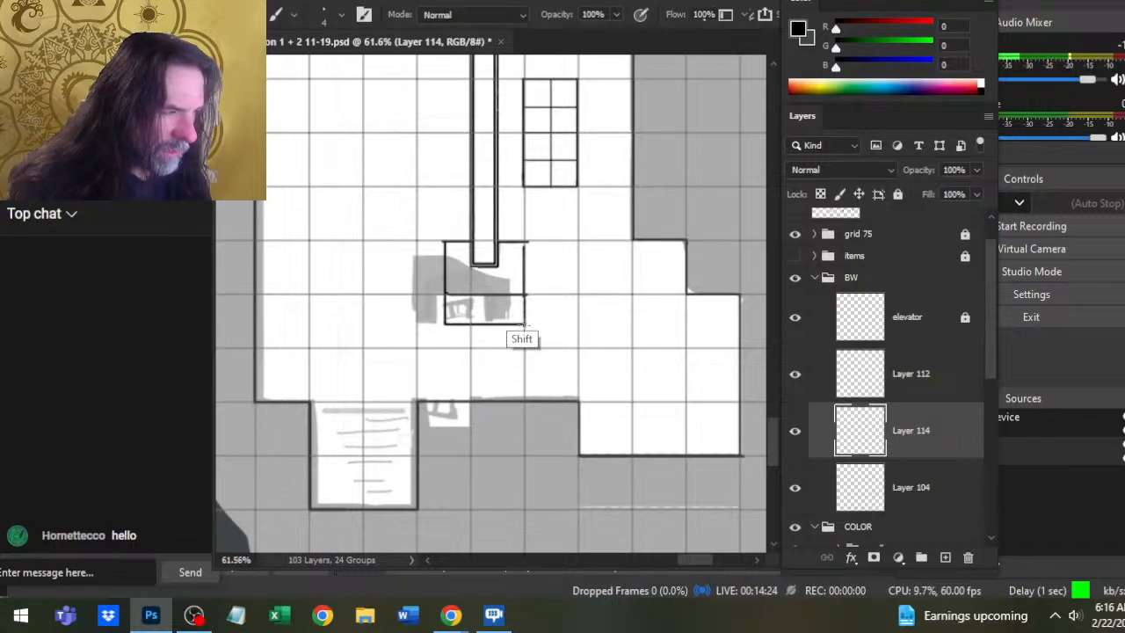
key("e")
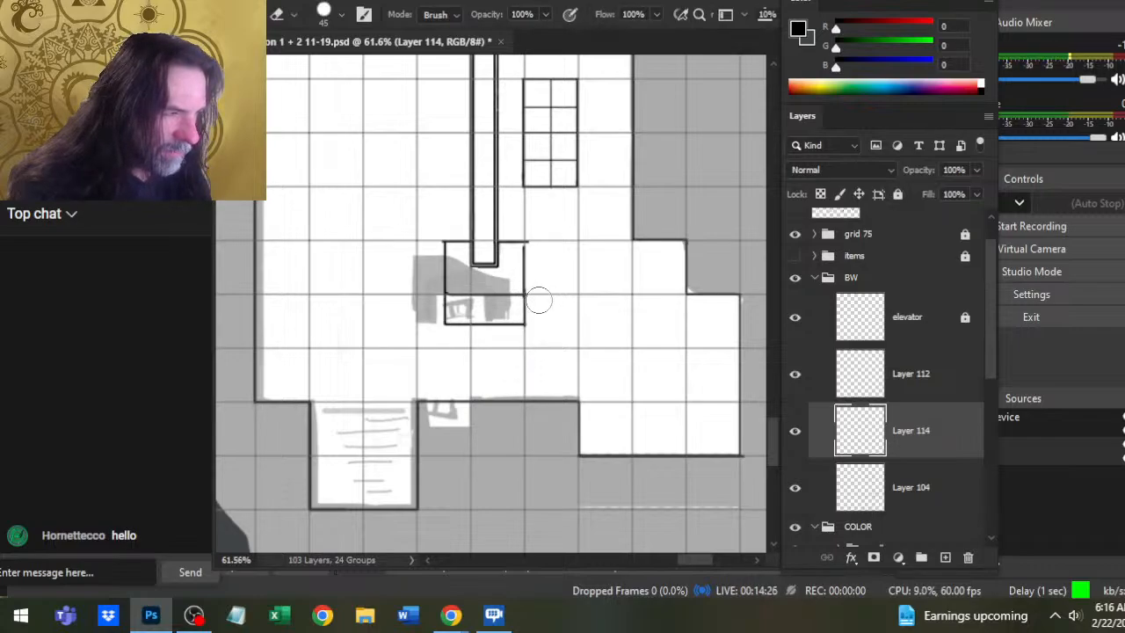
key("b")
mouse_move(472, 296)
left_mouse_down()
mouse_move(472, 322)
mouse_move(498, 323)
left_mouse_up()
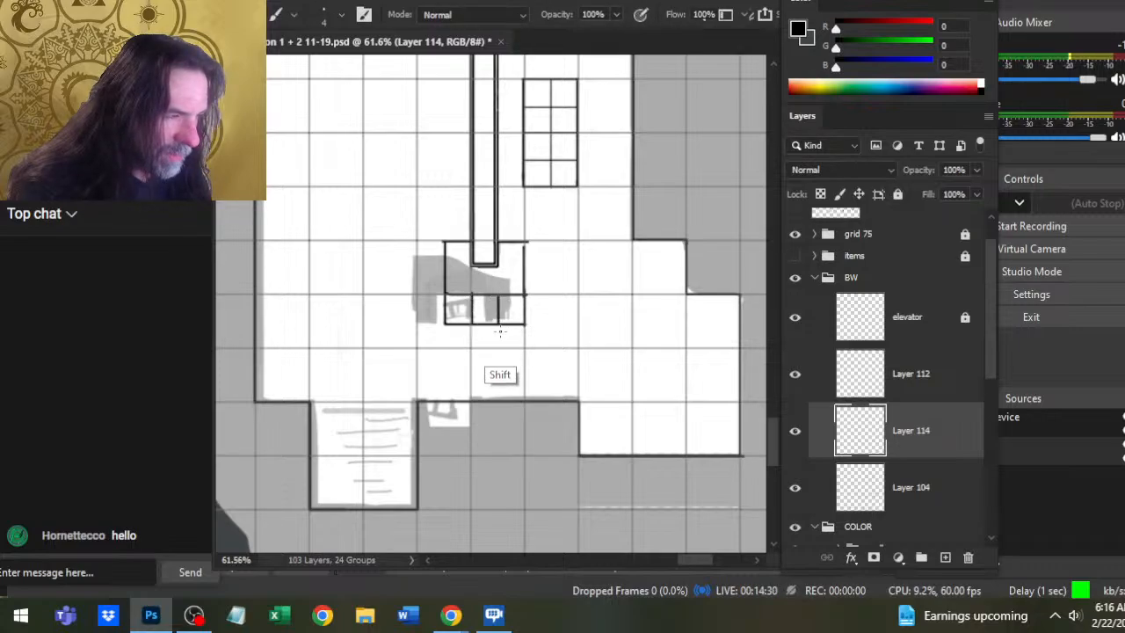
- Erase the strip's middle bottom edge, then use a 25-pixel eraser to clear the lines separating the outer legs from the box and their bottom edges
key("e")
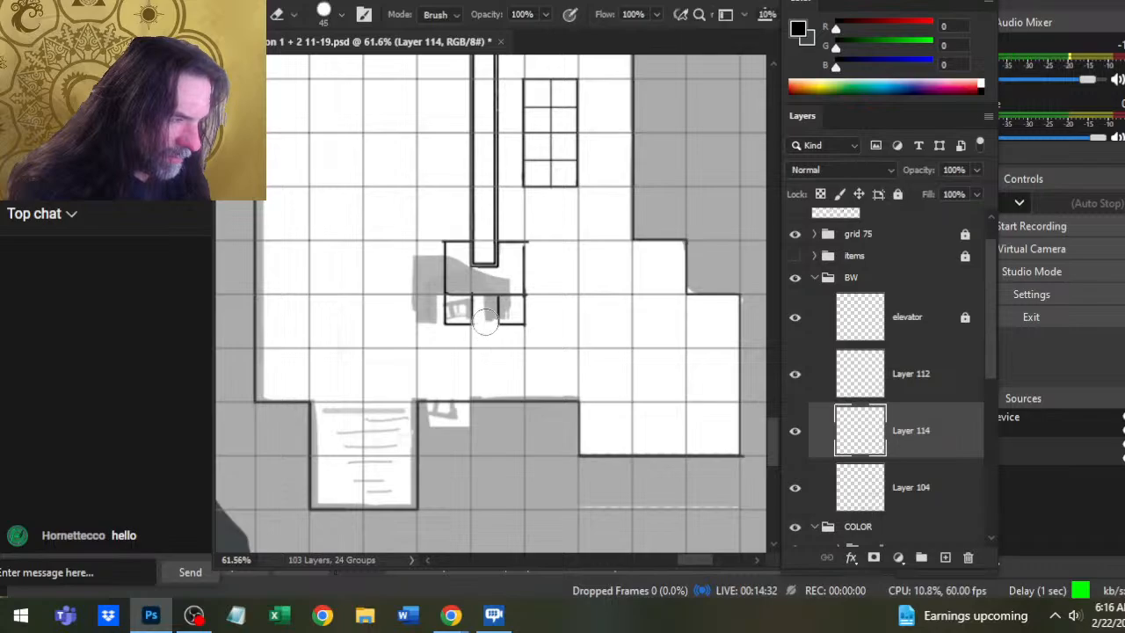
left_click(485, 321)
key("bracketleft")
key("bracketleft")
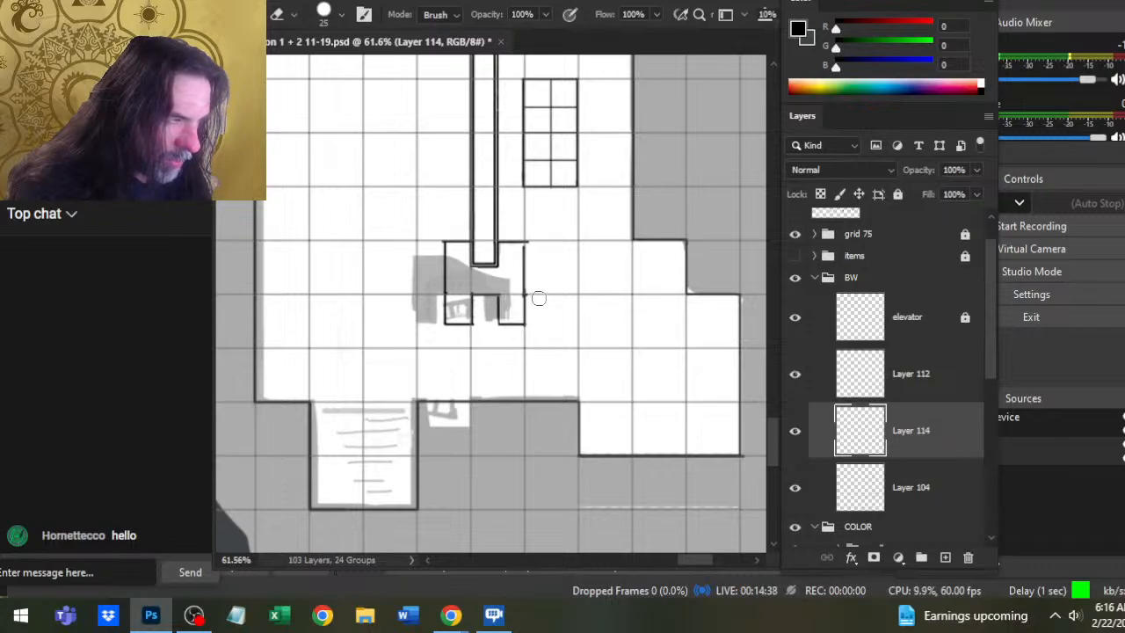
left_click_drag(524, 323, 444, 323)
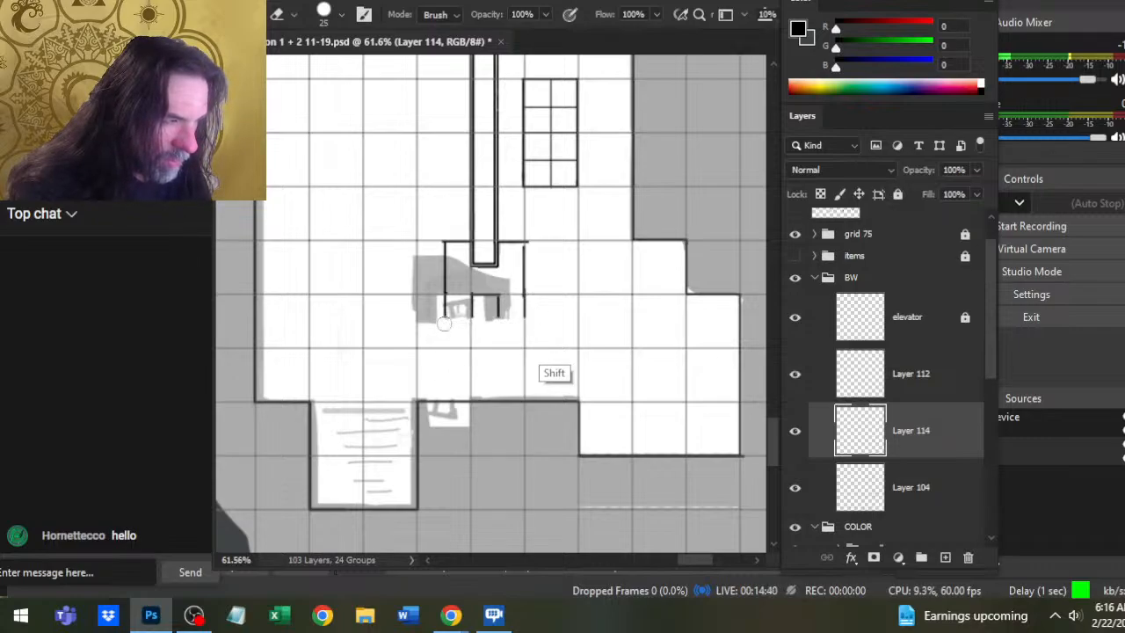
- Draw the bottom edges of the two outer legs with a 4-pixel black brush and sketch a small seat in the notch between them
key("b")
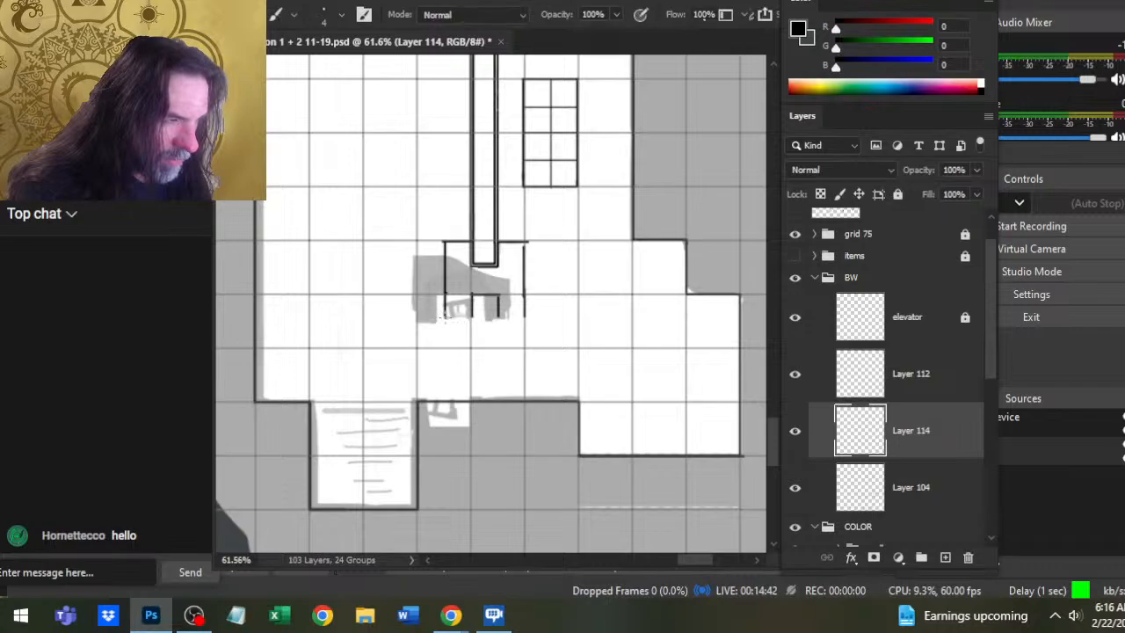
left_click_drag(444, 317, 525, 318)
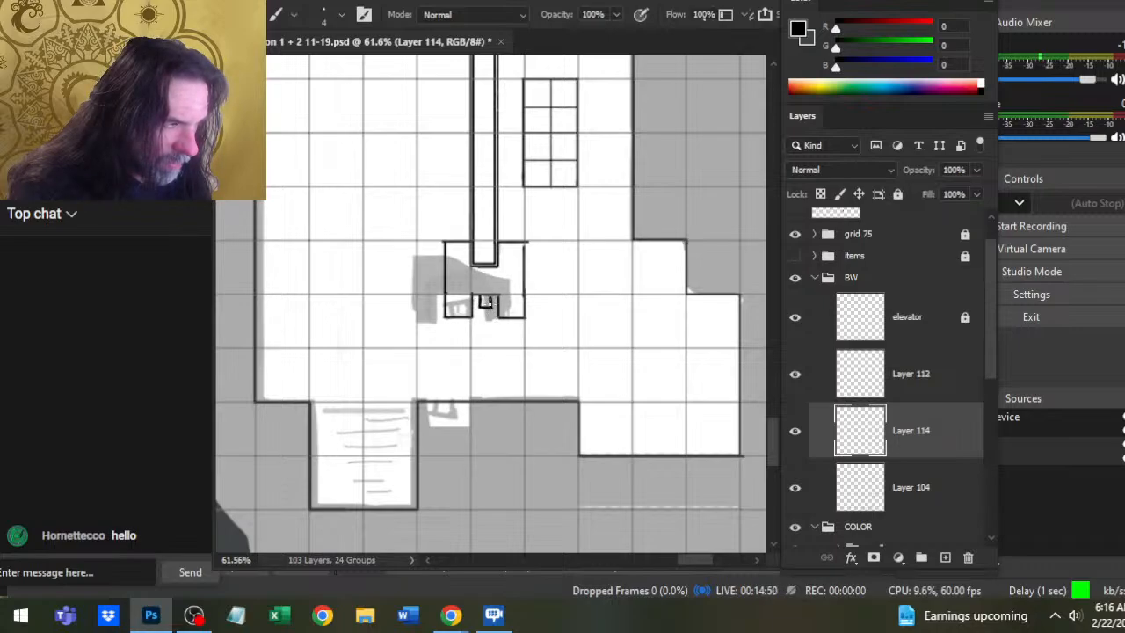
left_click_drag(489, 303, 474, 301)
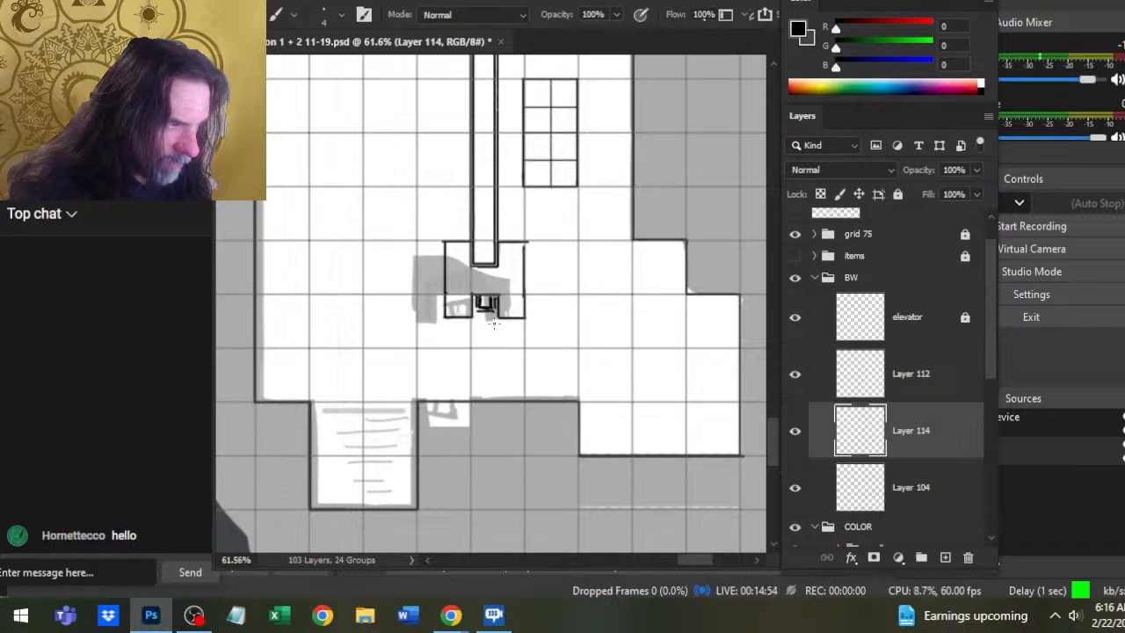
- Erase the small sketched seat from the notch between the legs with an 8-pixel eraser
key("z")
mouse_move(471, 311)
left_mouse_down()
mouse_move(547, 317)
mouse_move(489, 278)
mouse_move(528, 278)
left_mouse_up()
key("e")
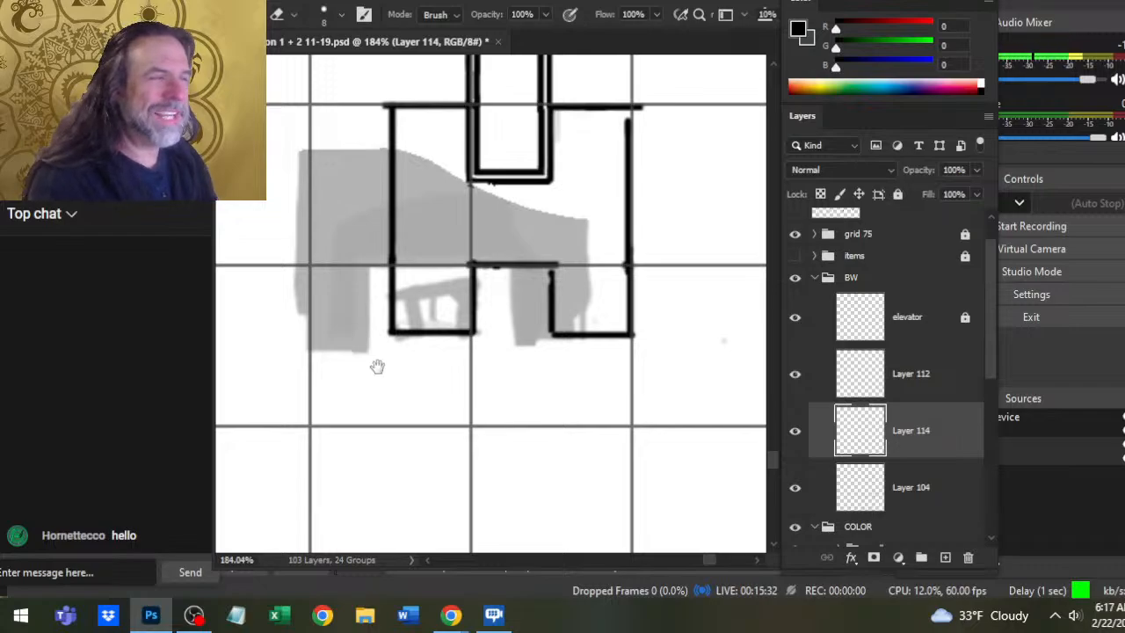
- Select the vertical line forming the box's east side, nudge it slightly east onto the grid line, and deselect it
left_click_drag(367, 139, 456, 237)
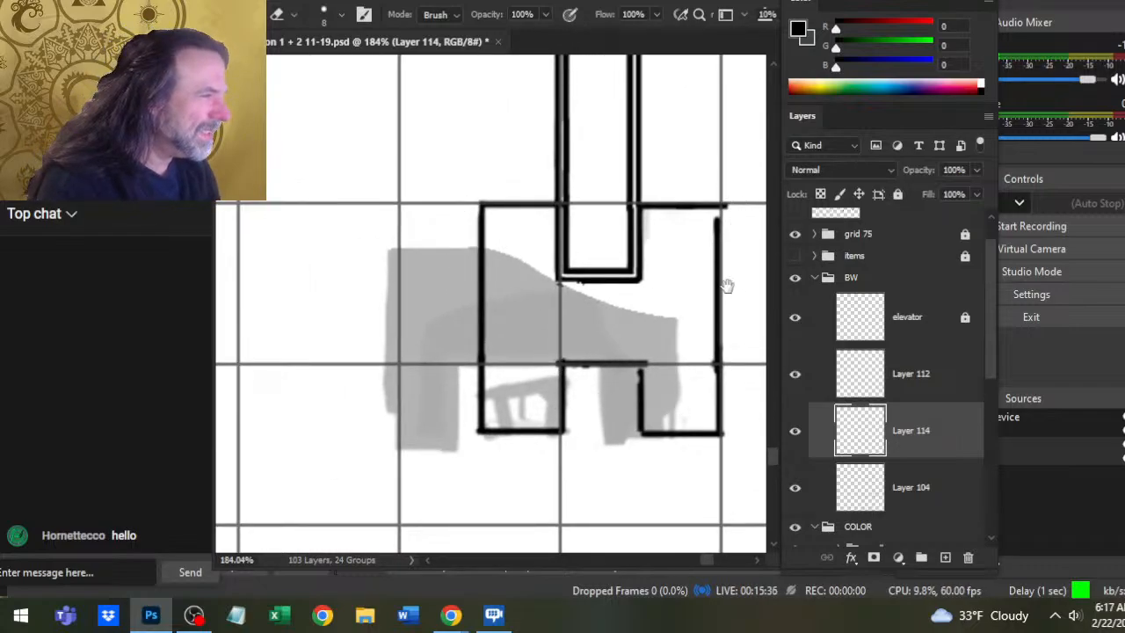
left_click_drag(727, 286, 626, 268)
key("l")
left_click_drag(640, 202, 574, 295)
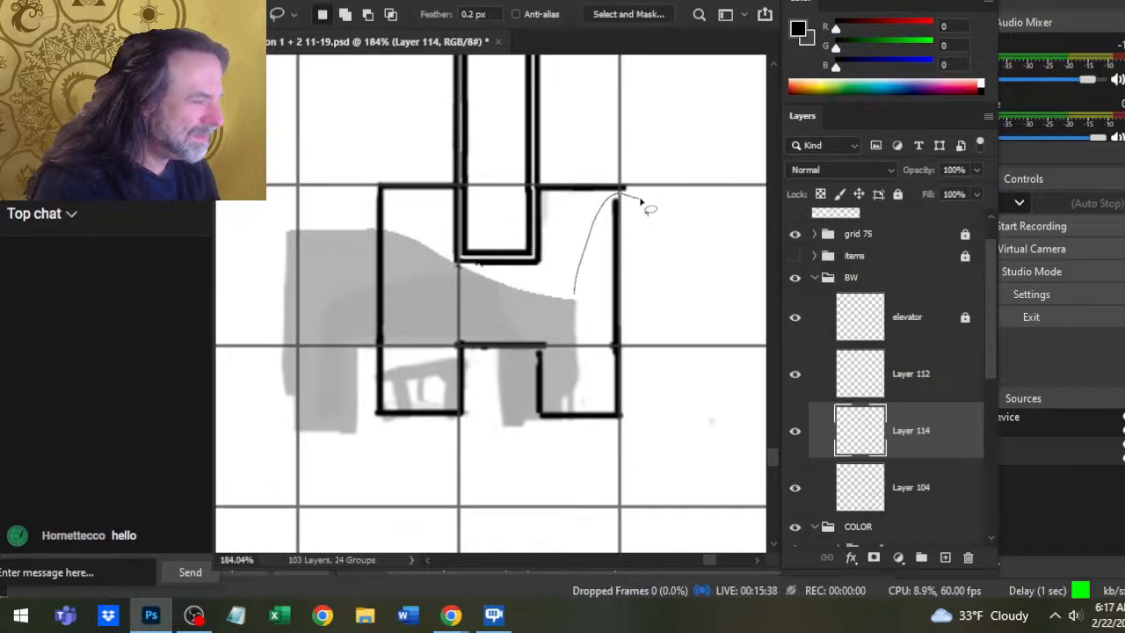
left_click_drag(648, 208, 648, 206)
key("v")
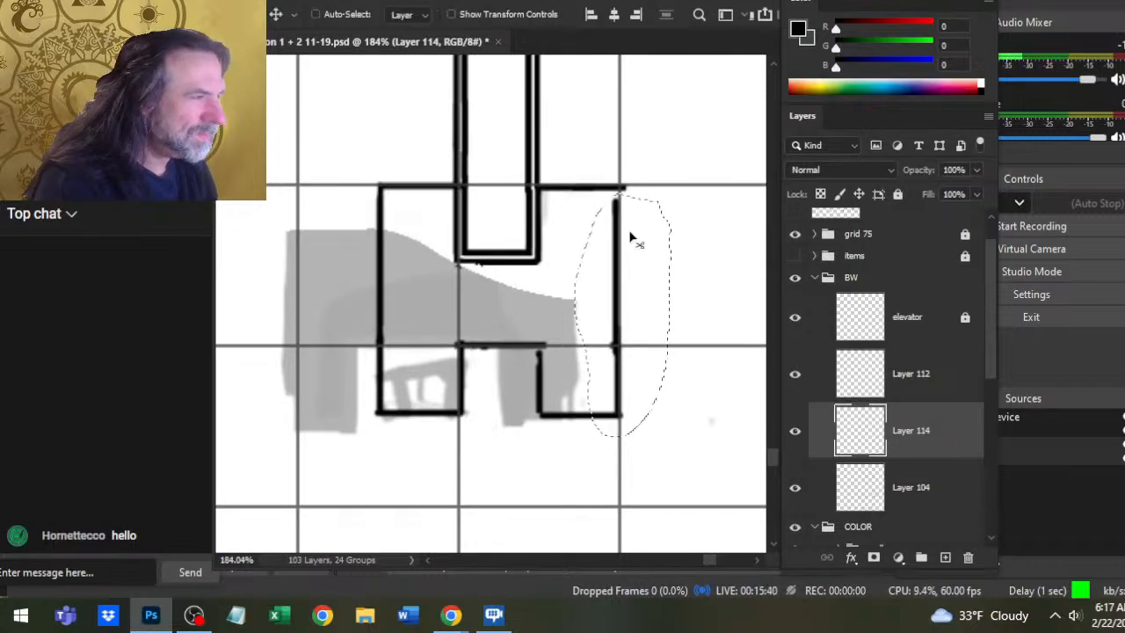
key("Right")
key("l")
left_click(661, 234)
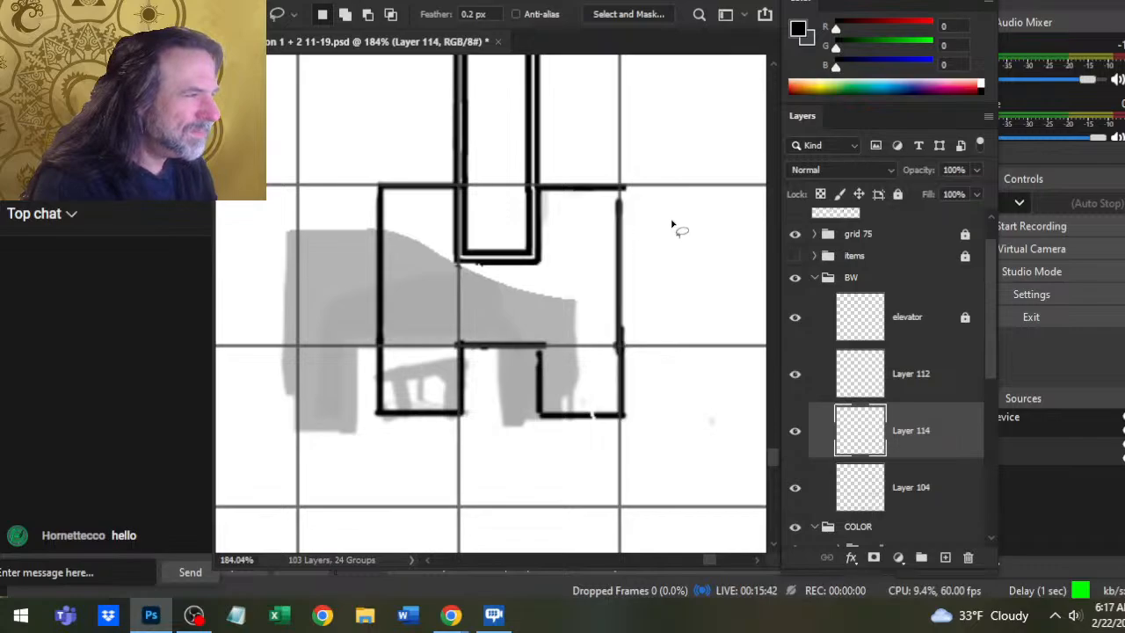
- Close the gap at the box's northeast corner and trim the overhanging line end
key("e")
key("b")
key("r")
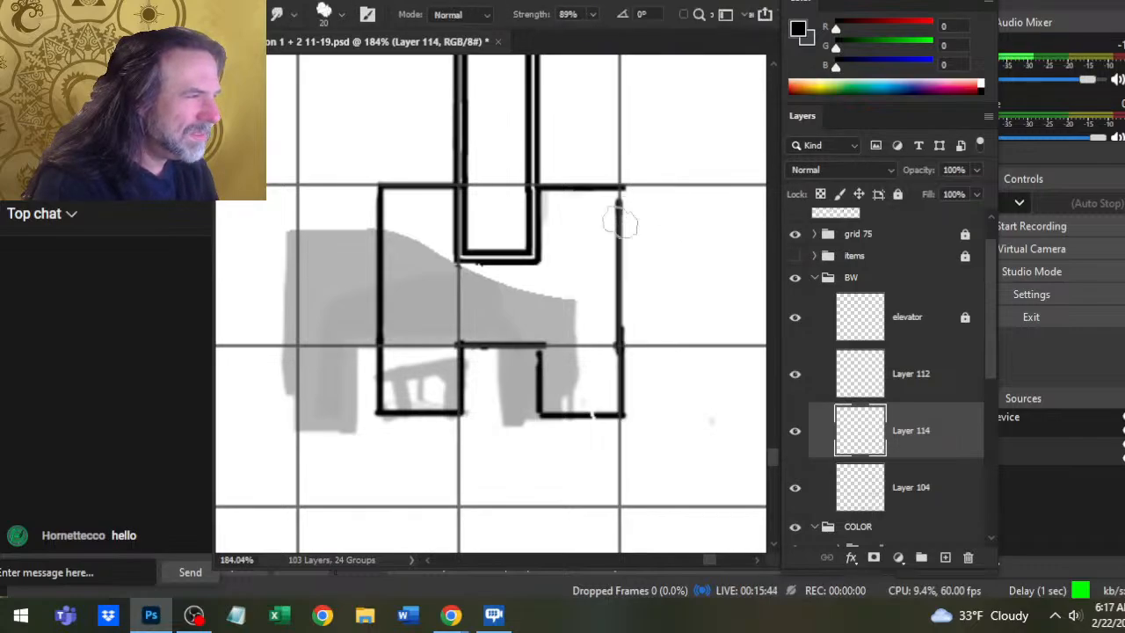
key("b")
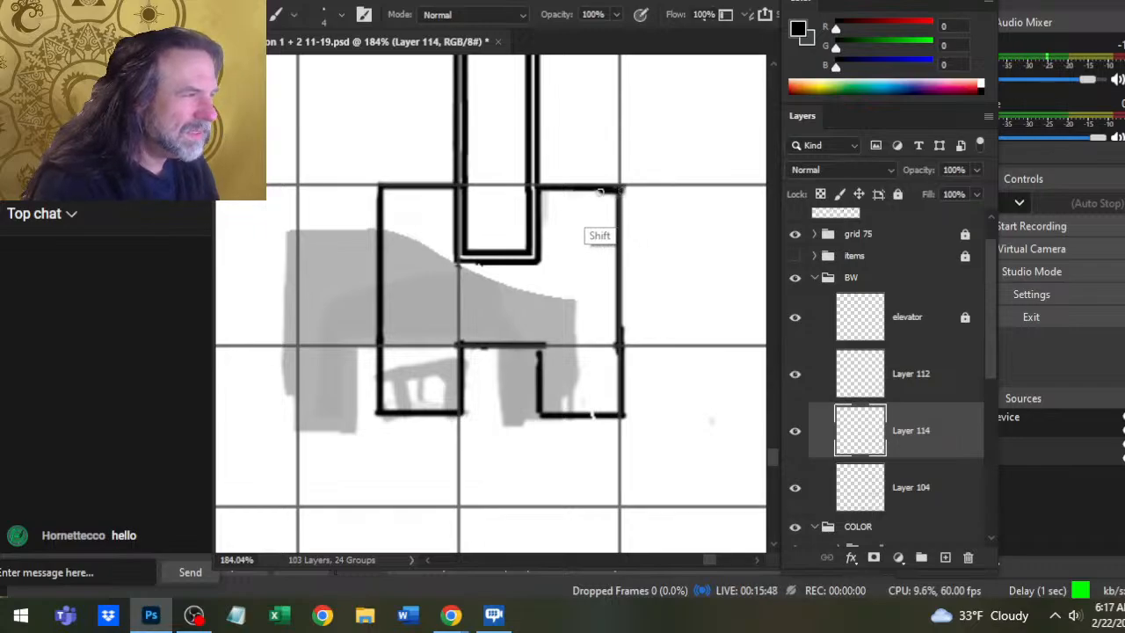
key("e")
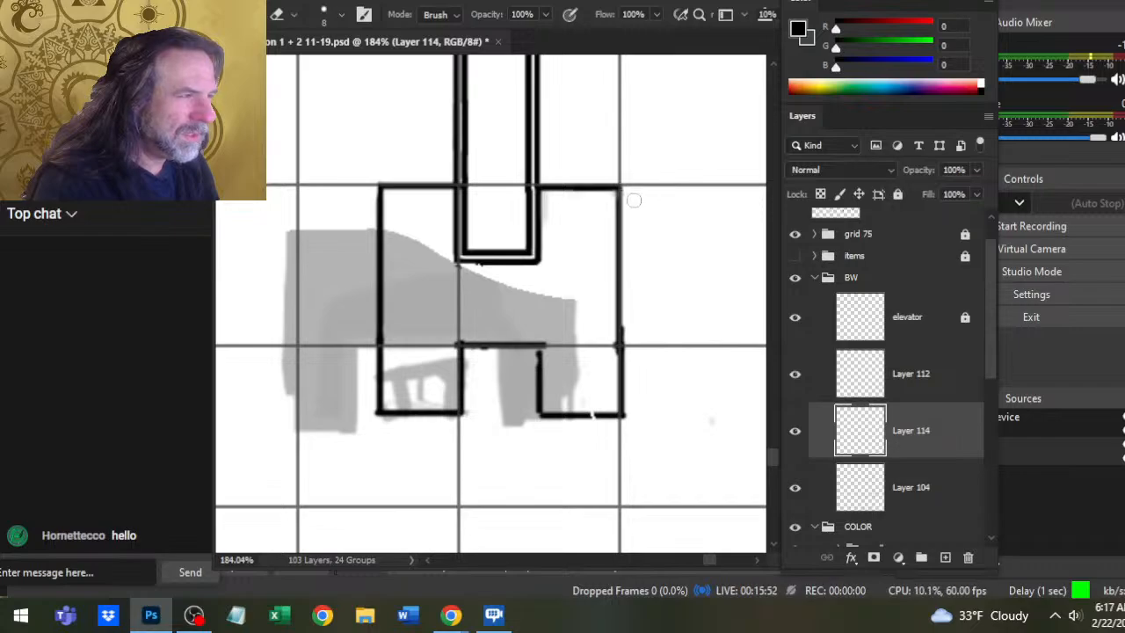
- Redraw the box's east side as one straight black line from the northeast corner down to the leg's bottom
key("b")
left_click(622, 186)
left_click(621, 343, "shift")
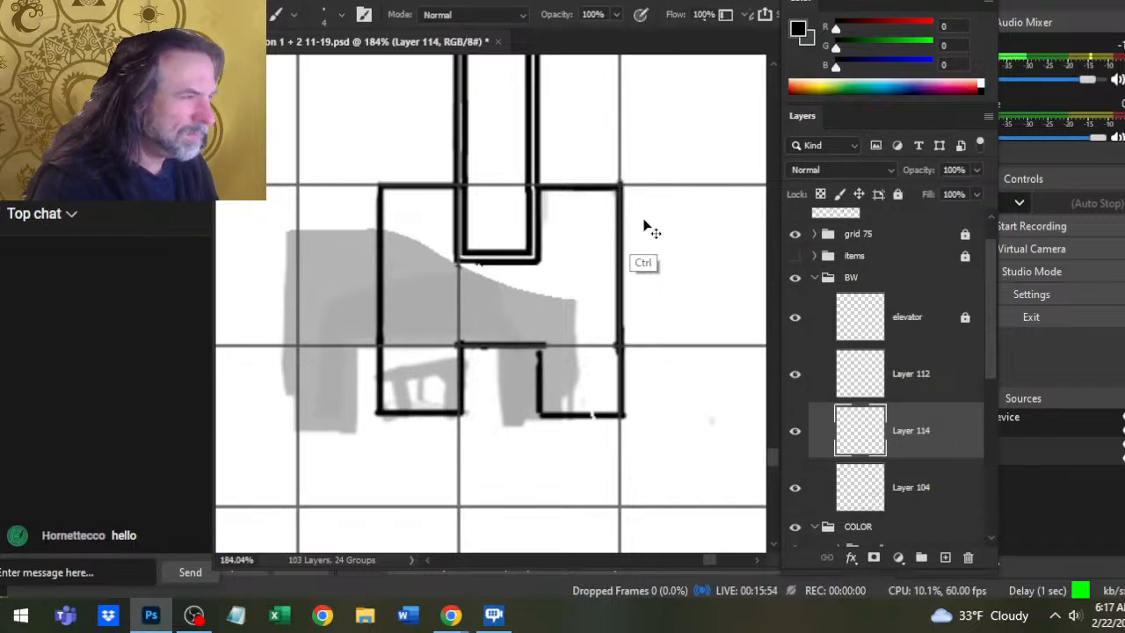
key("ctrl+z")
left_click(620, 185)
left_click(621, 413, "shift")
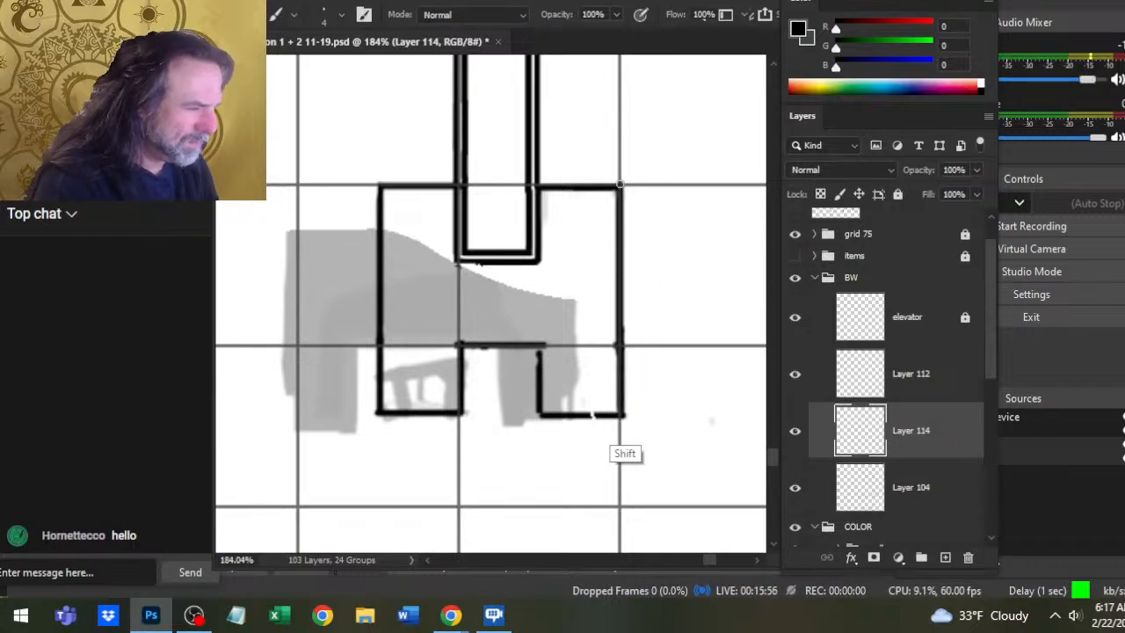
key("e")
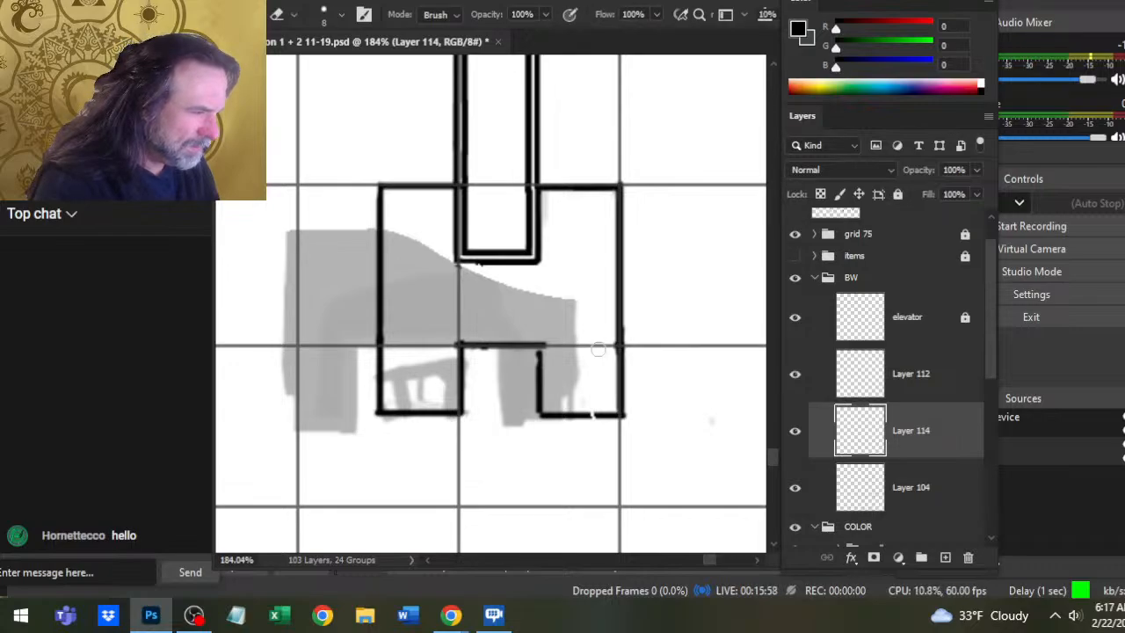
- Redraw the east leg's bottom edge as a straight line that covers the gap and tidy its outer corner
key("b")
left_click(618, 414, "shift")
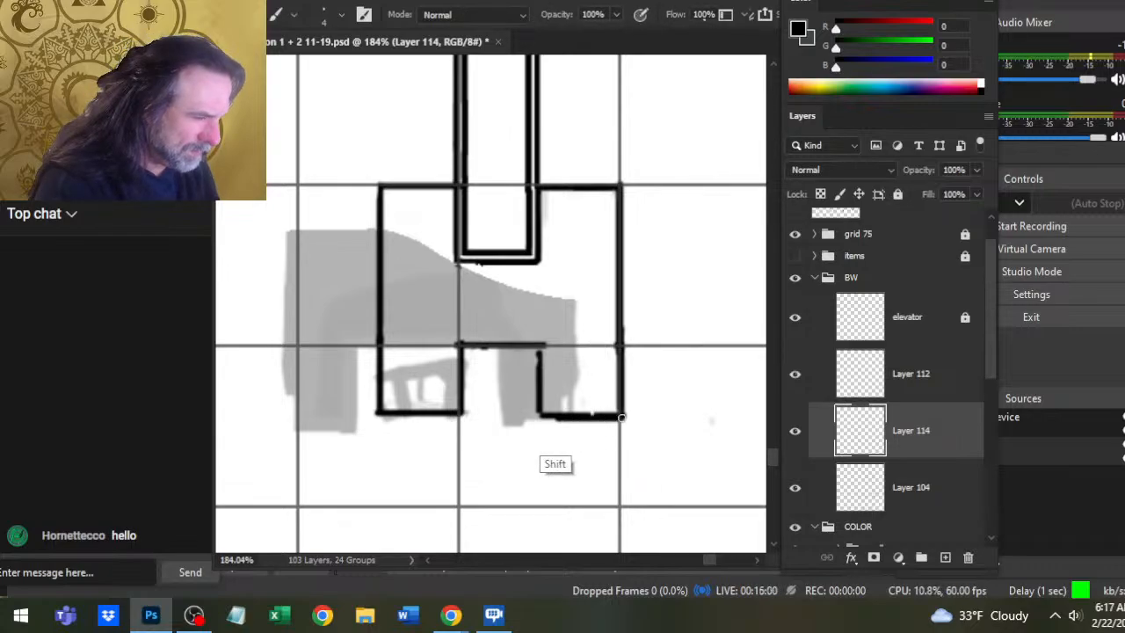
left_click(541, 413, "shift")
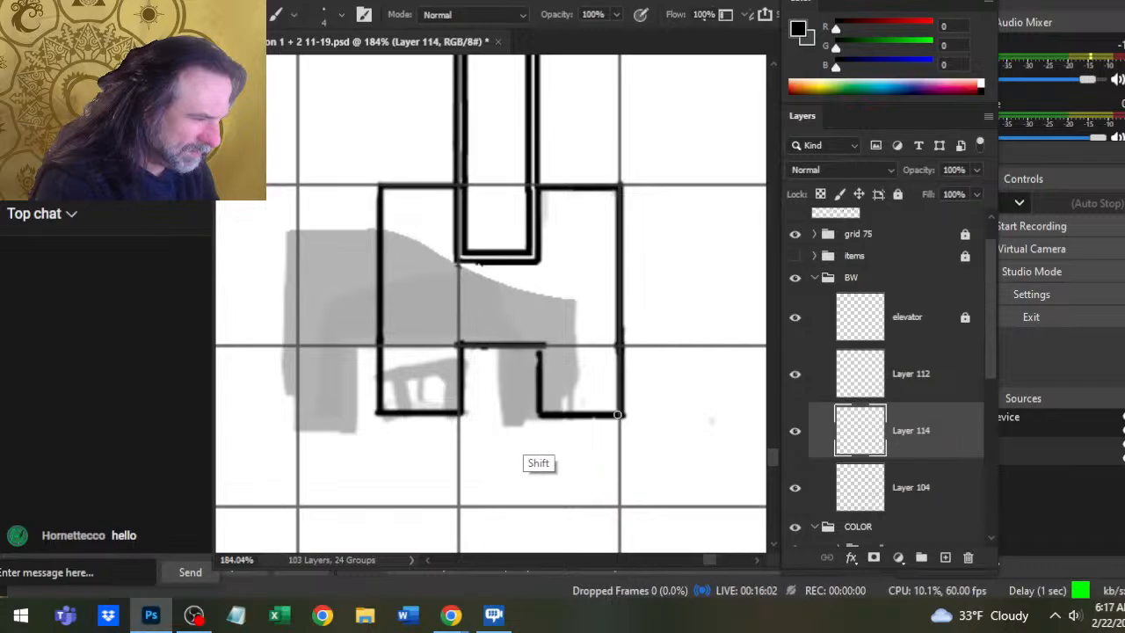
key("e")
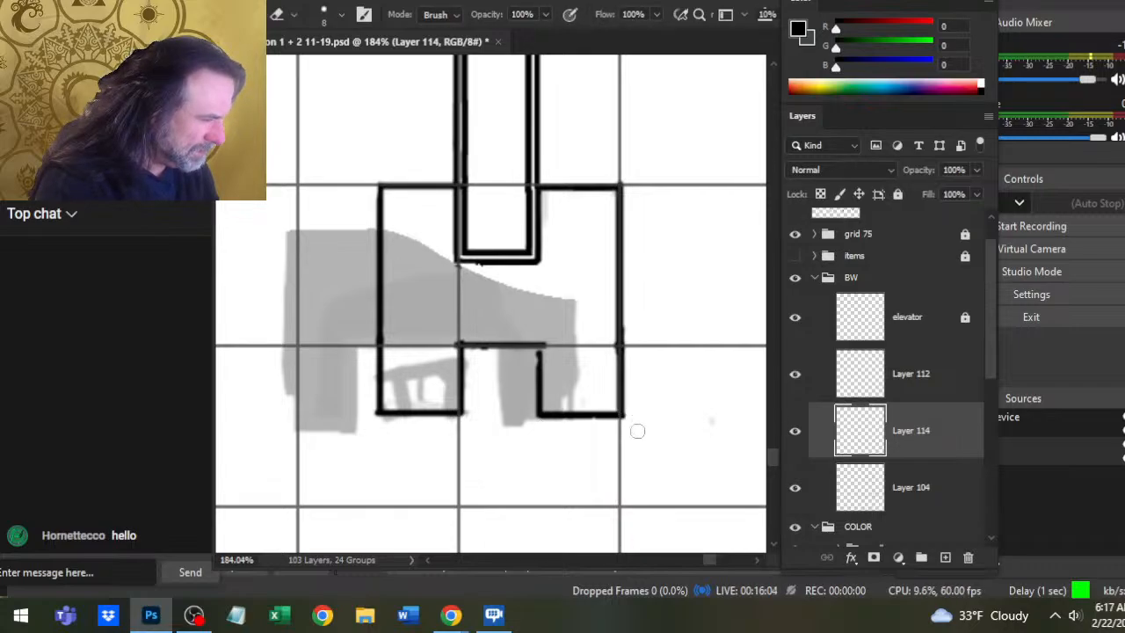
- Redraw the east leg's inner edge so it meets the notch's horizontal line, and clean up that corner
key("b")
left_click(541, 348, "shift")
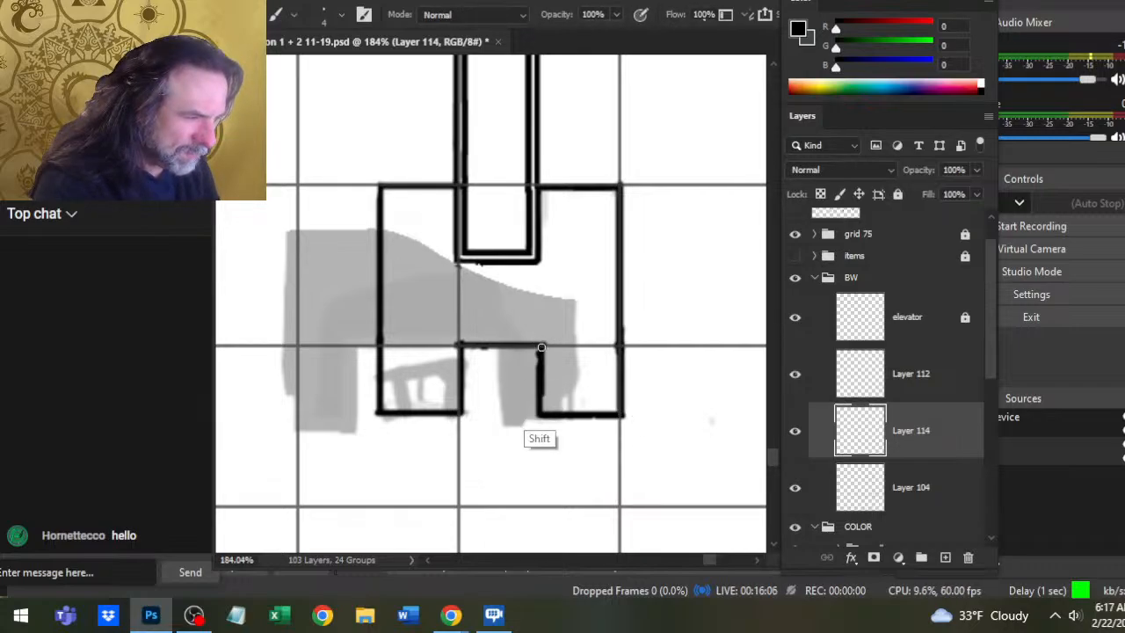
key("ctrl+z")
left_click(541, 350, "shift")
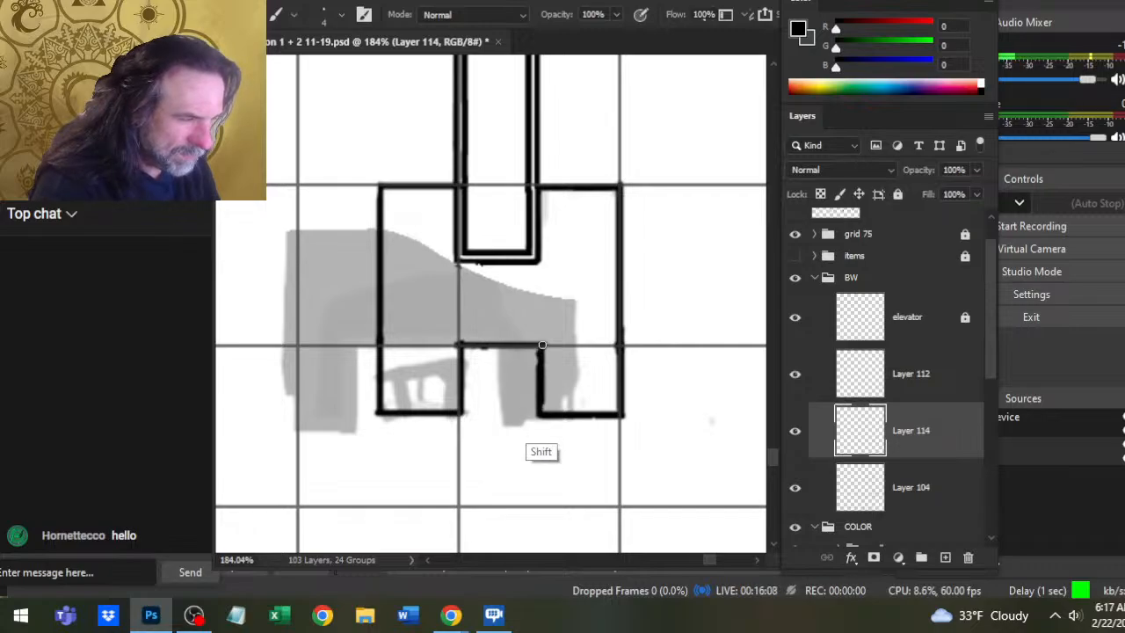
key("e")
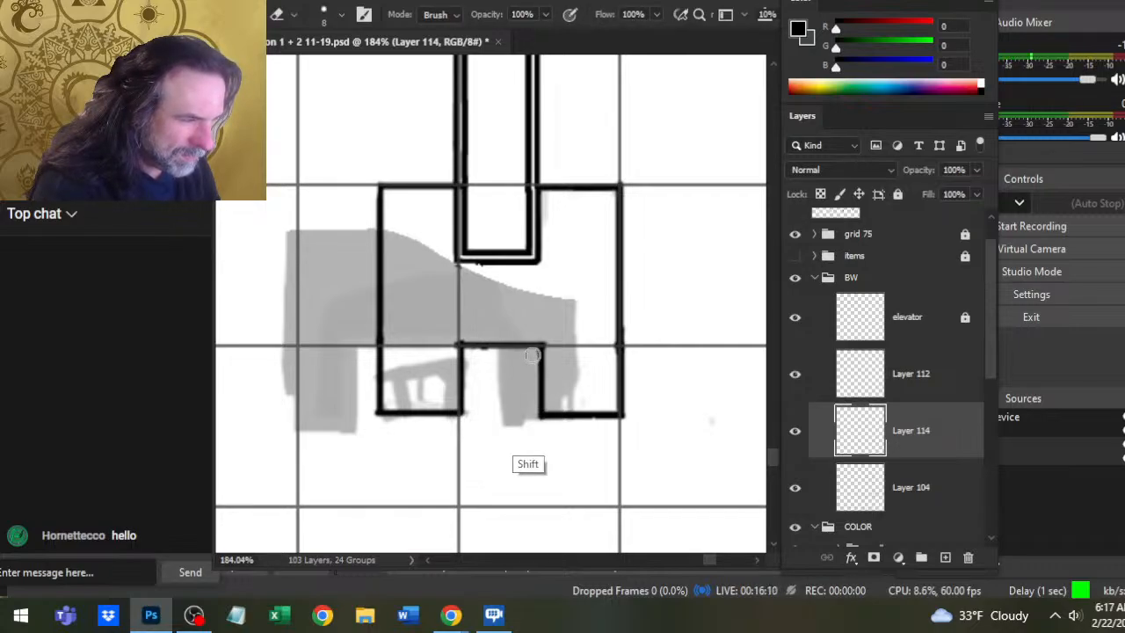
key("b")
left_click(541, 414, "shift")
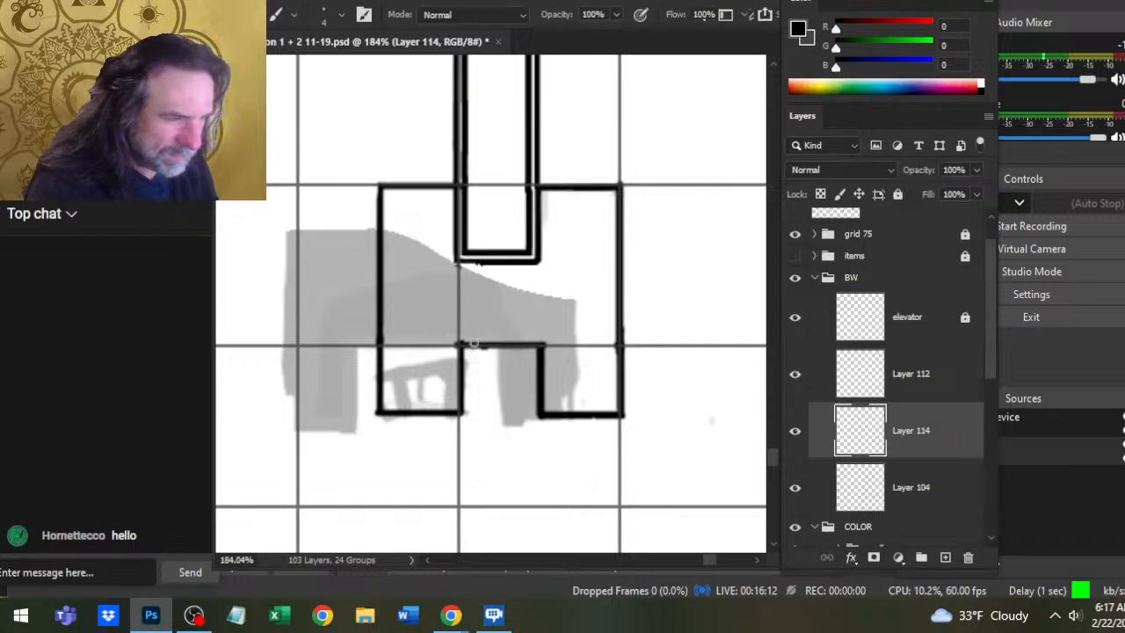
key("e")
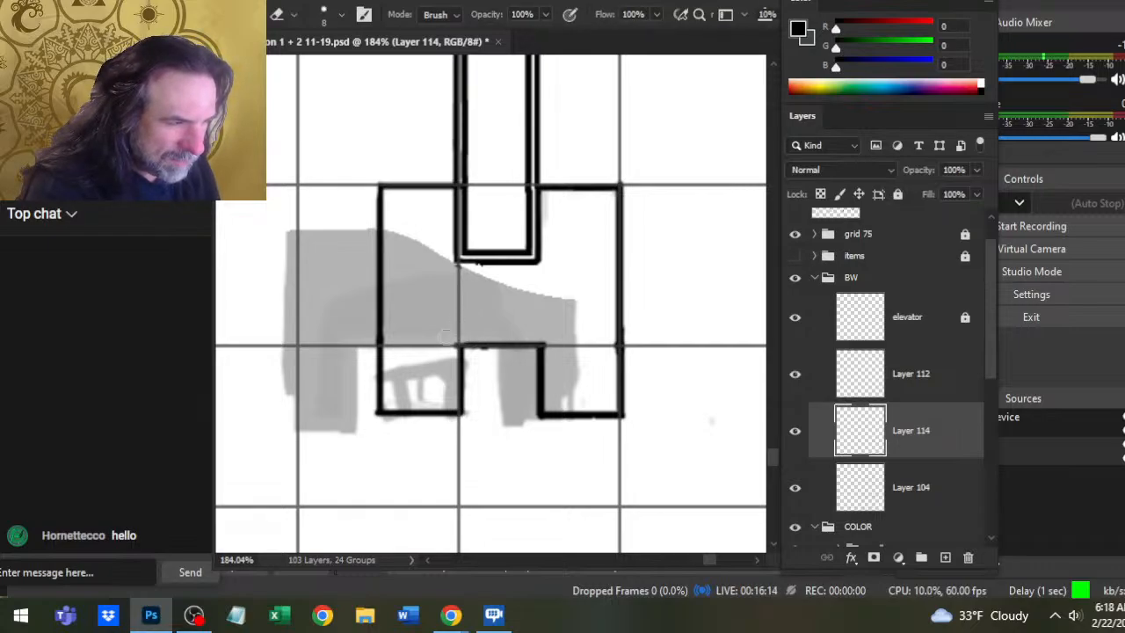
- Select the west leg's inner edge, nudge it slightly west onto the grid line, and deselect it
key("b")
key("l")
mouse_move(473, 327)
left_mouse_down()
mouse_move(436, 375)
mouse_move(459, 441)
mouse_move(474, 327)
left_mouse_up()
key("v")
key("Delete")
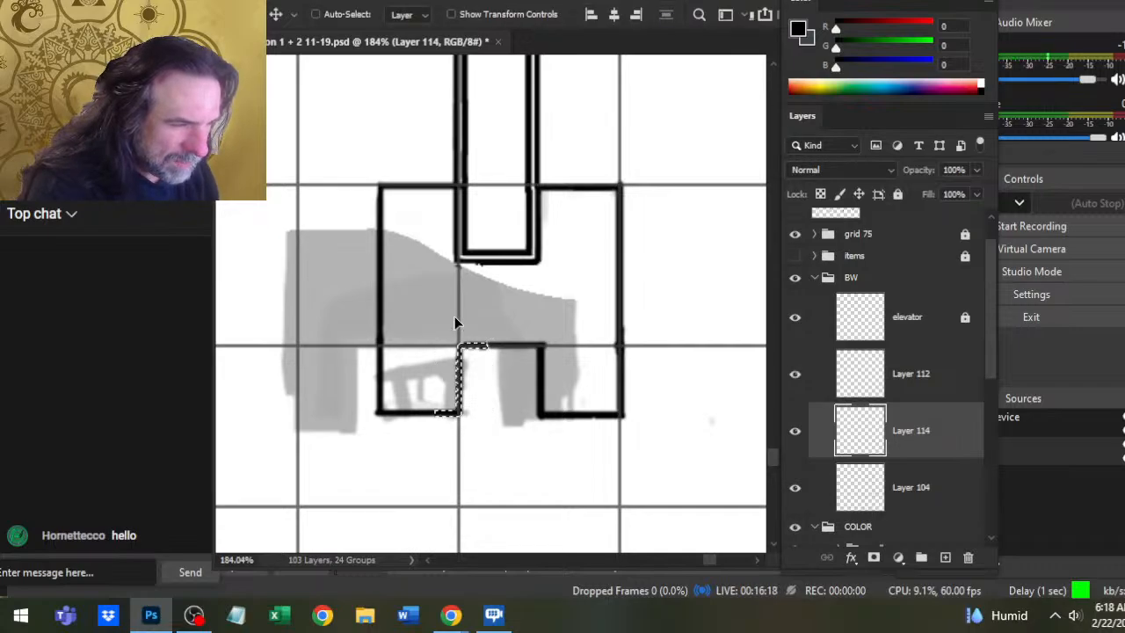
key("l")
key("ctrl+z")
key("ctrl+z")
- Clean up the leg corners and even out the notch's horizontal line with the Smudge tool, eraser and 4-pixel brush
key("r")
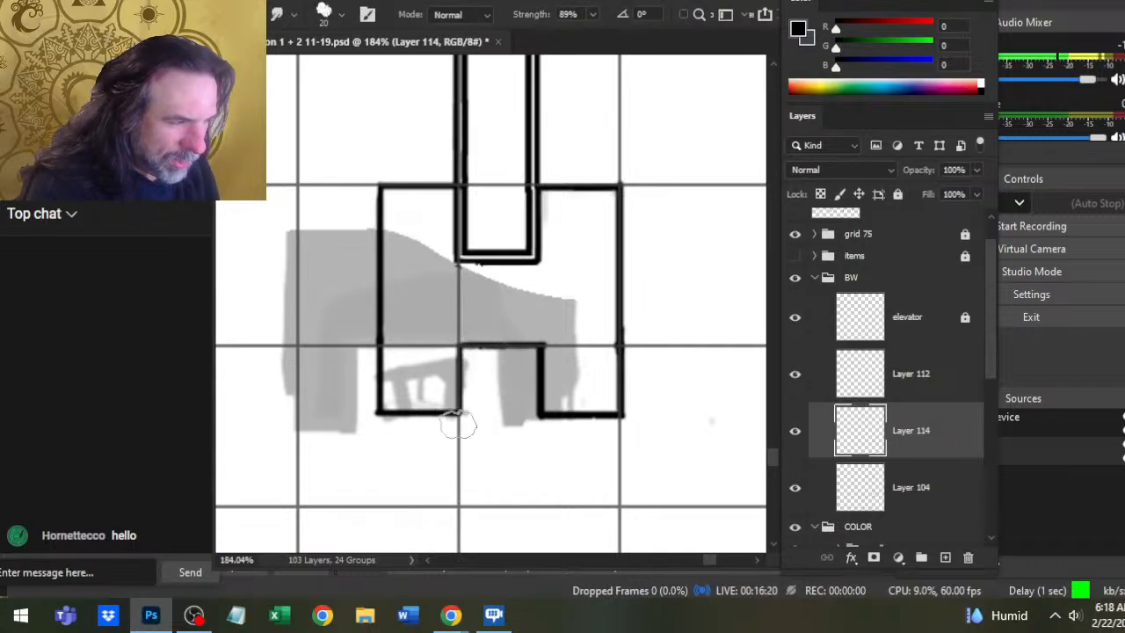
key("e")
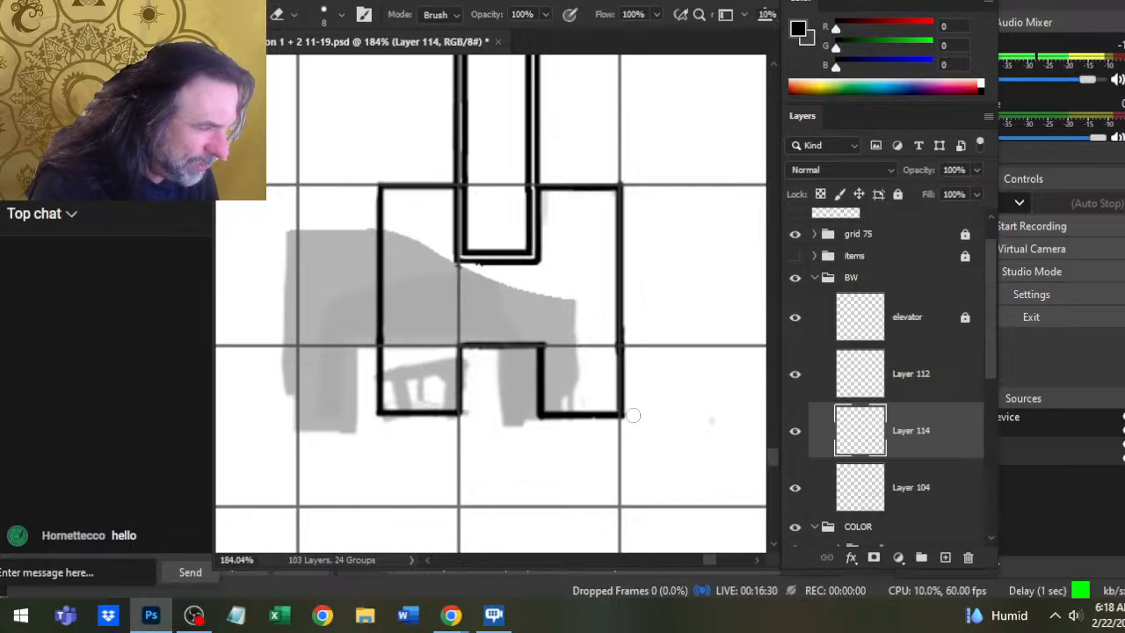
key("r")
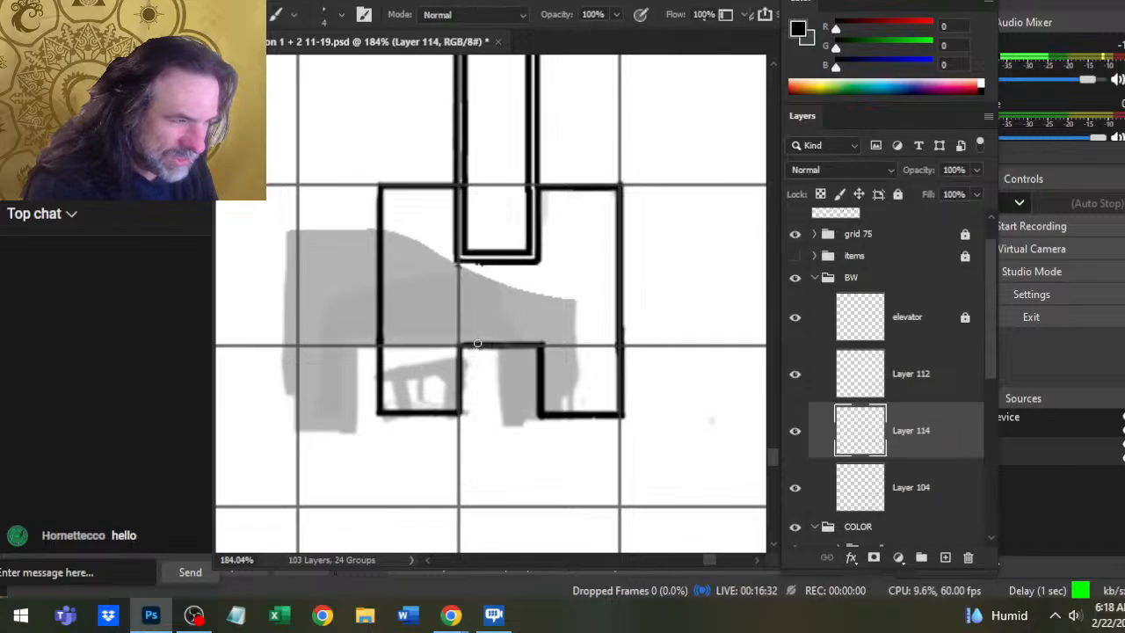
key("e")
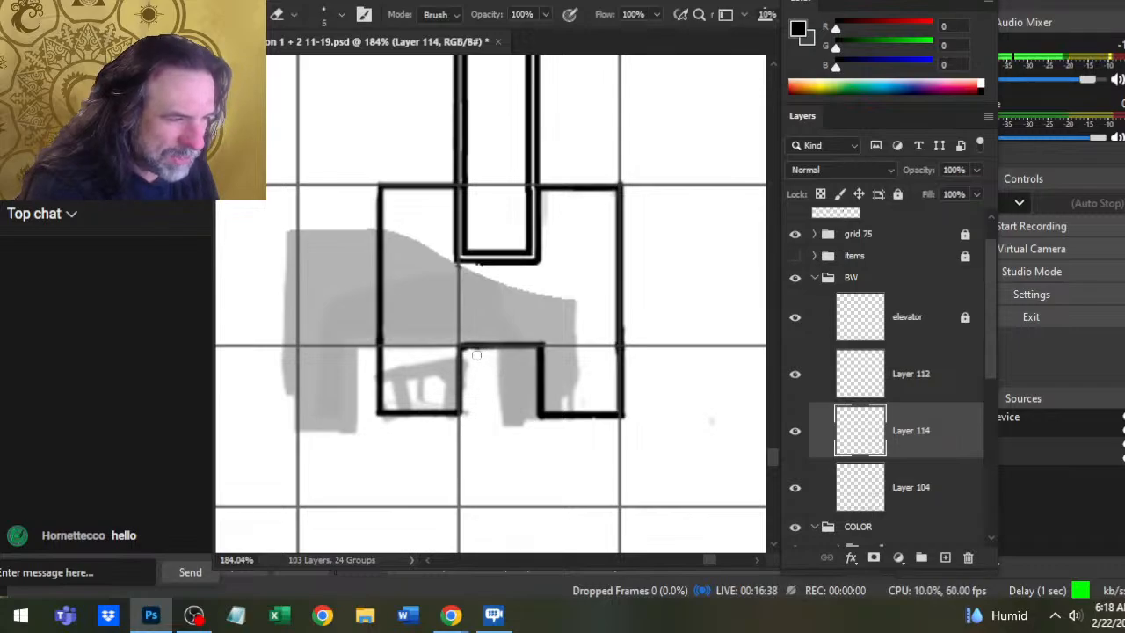
key("b")
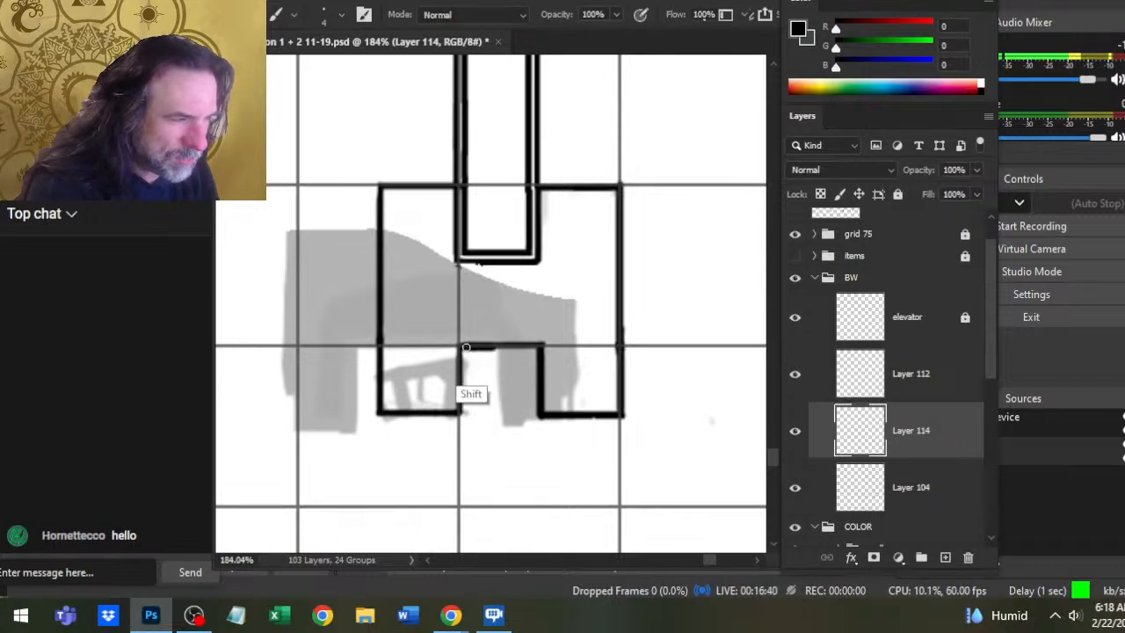
key("r")
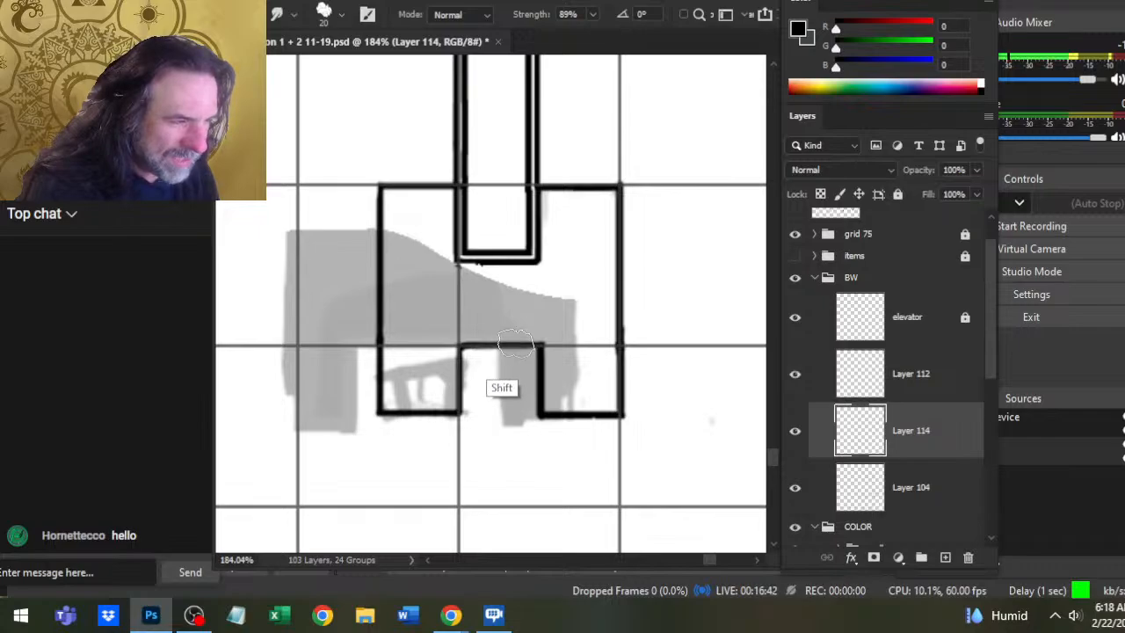
key("e")
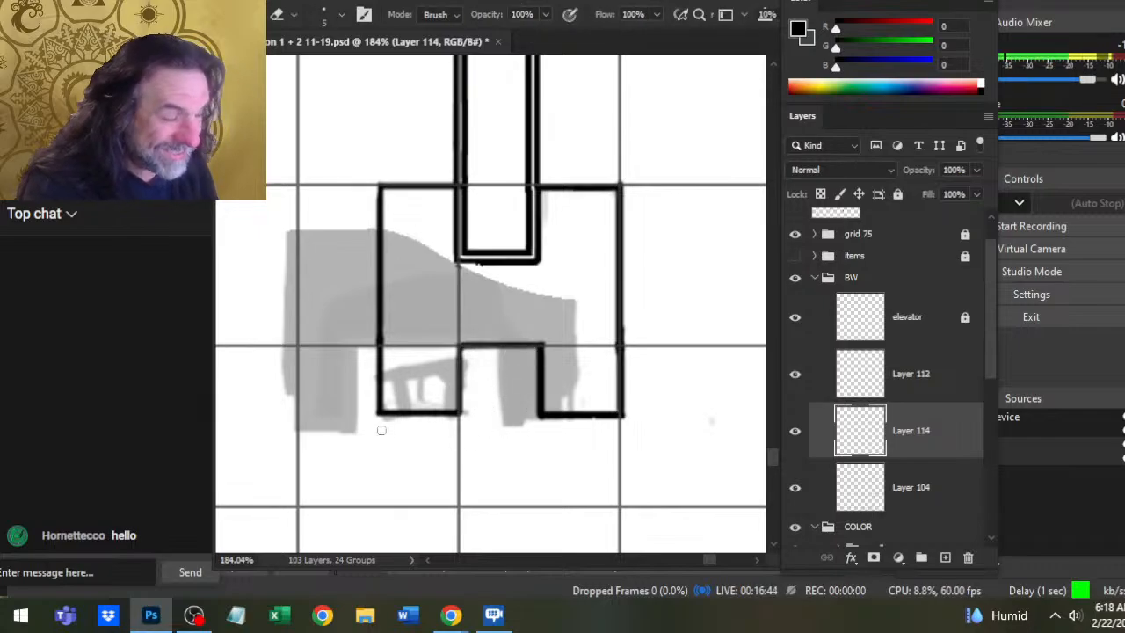
- Smooth the door slab's lower edge and clean up where the slab meets the box's upper edge with a 1-pixel eraser
left_click_drag(464, 278, 447, 328)
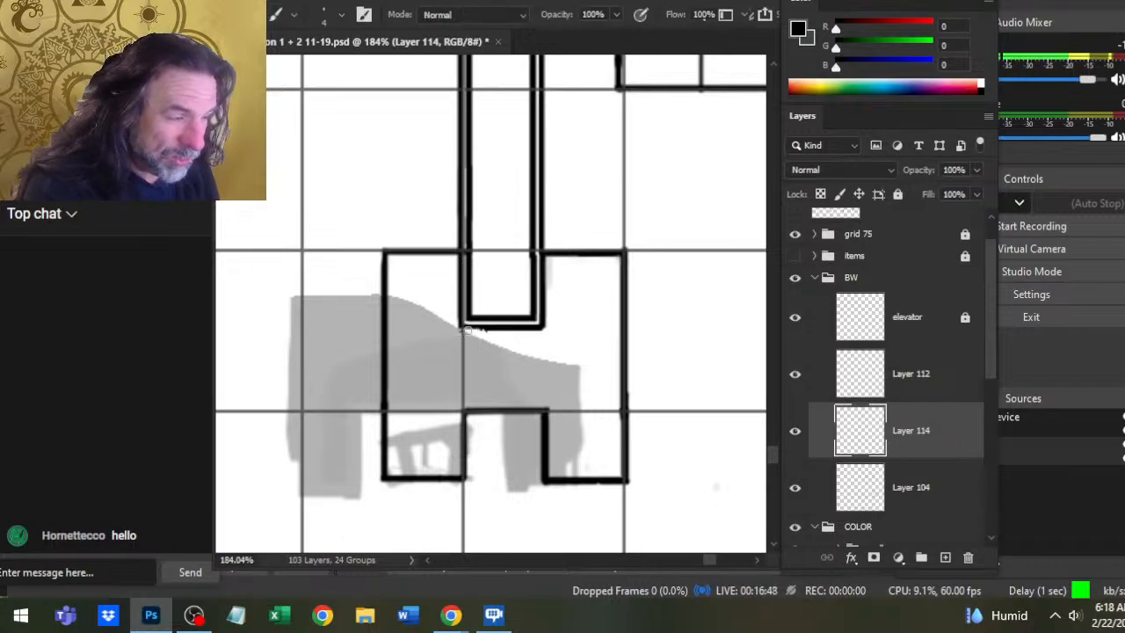
key("shift")
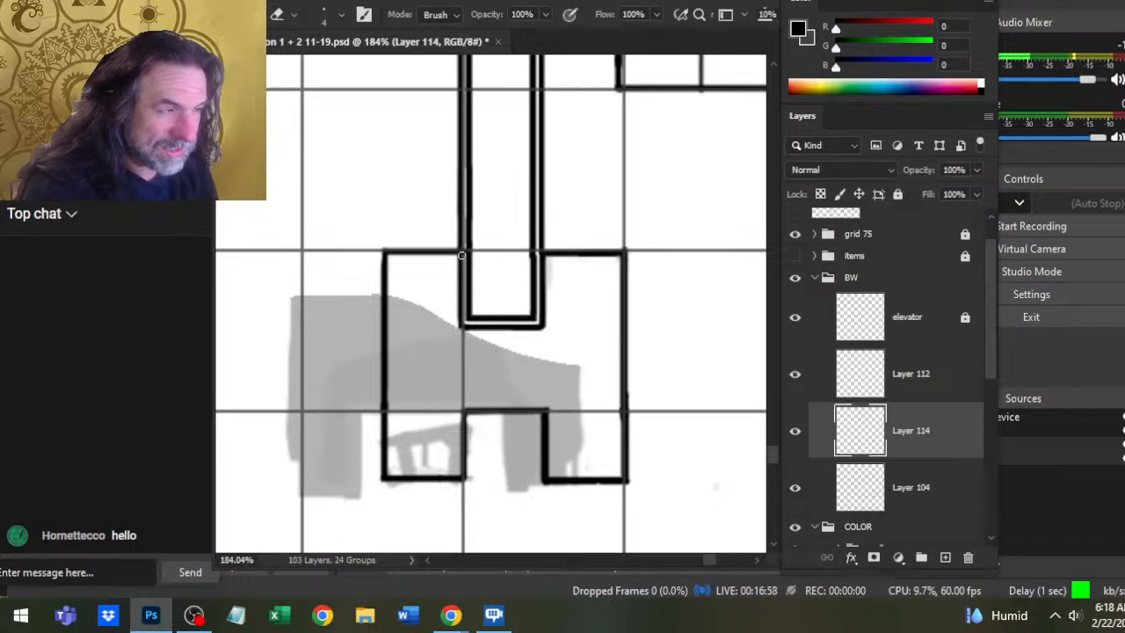
key("shift")
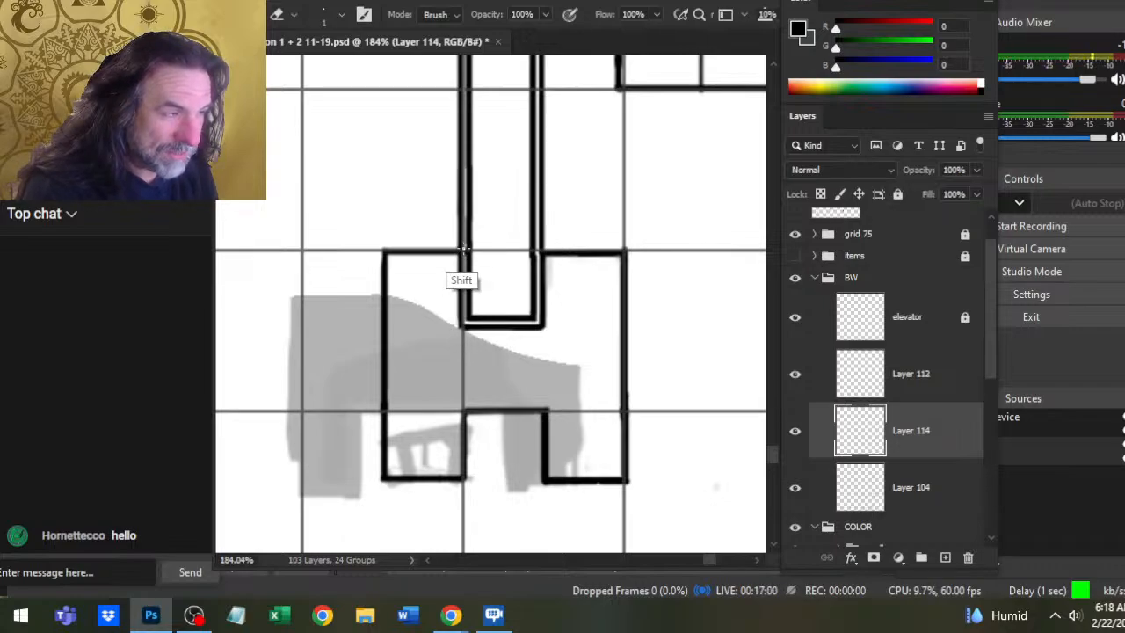
- Draw a small black seat outline with a thick lower edge against the horizontal line of the notch between the legs
key("z")
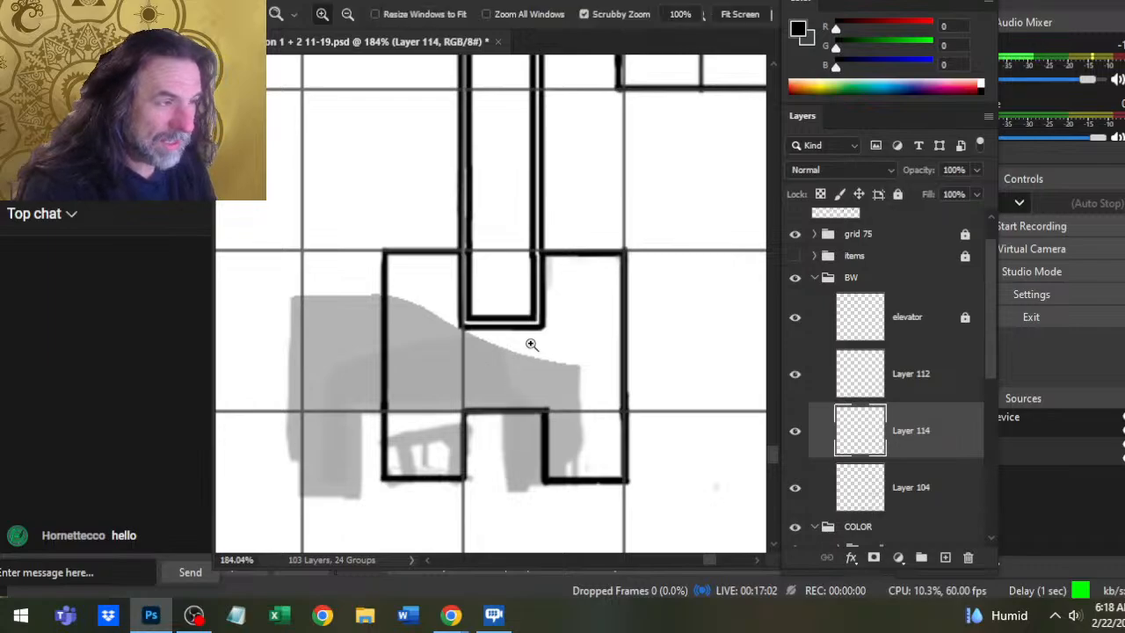
left_click_drag(527, 339, 472, 376)
left_click_drag(527, 229, 520, 179)
mouse_move(505, 342)
left_mouse_down()
mouse_move(526, 348)
mouse_move(480, 355)
mouse_move(517, 357)
left_mouse_up()
key("b")
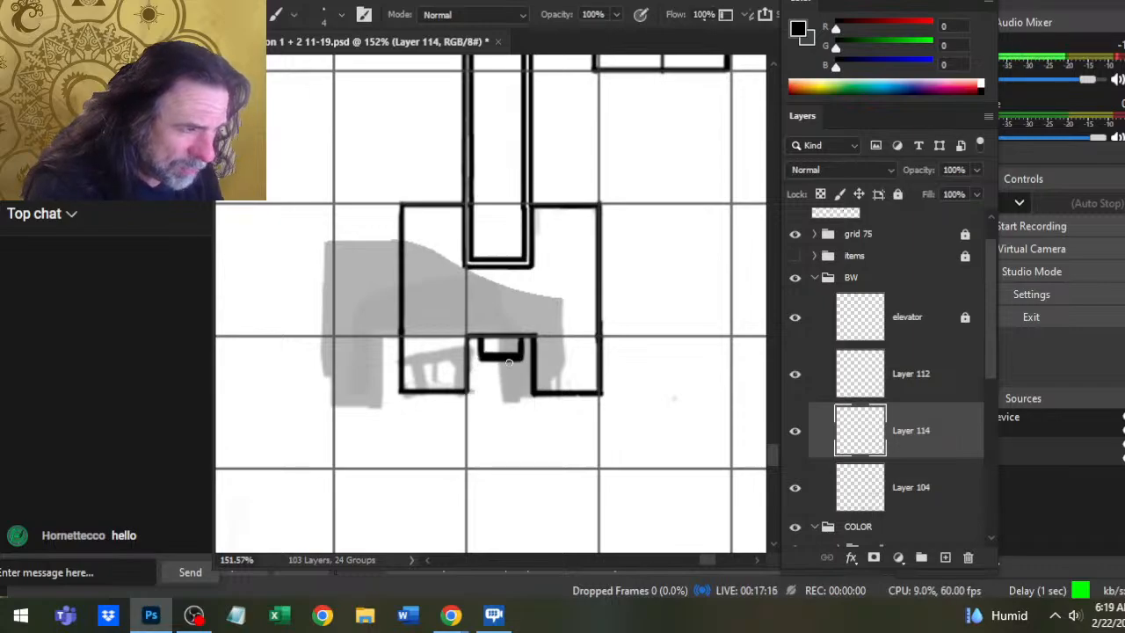
- Split the seat's thick lower edge with a 1-pixel eraser and redraw the seat's inner horizontal line with the 4-pixel brush
key("e")
left_click(494, 355, "shift")
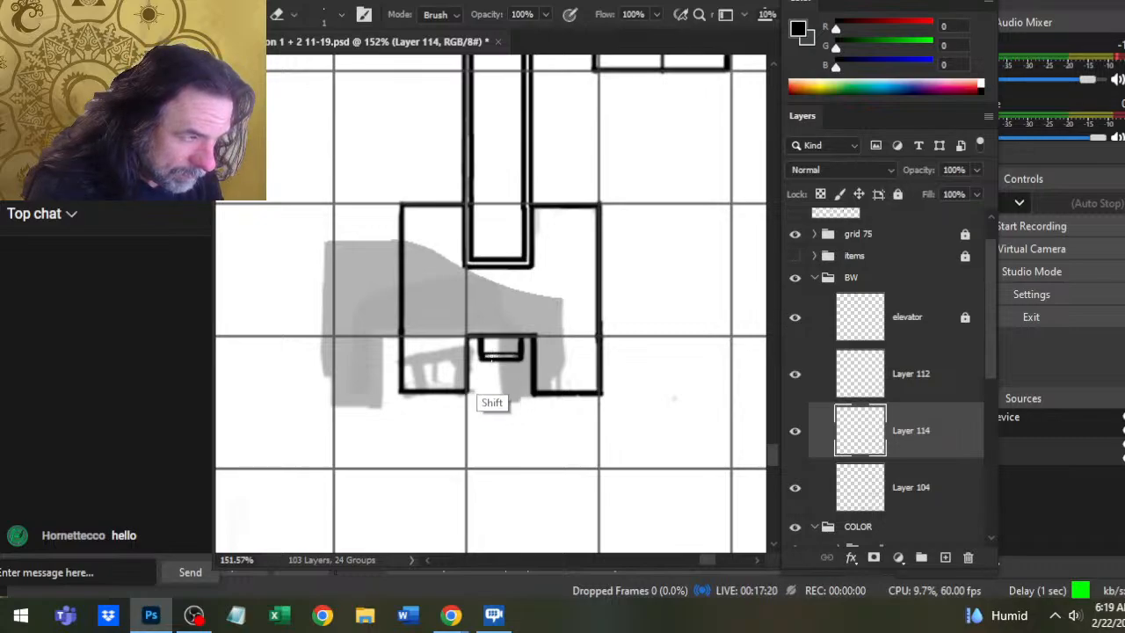
key("b")
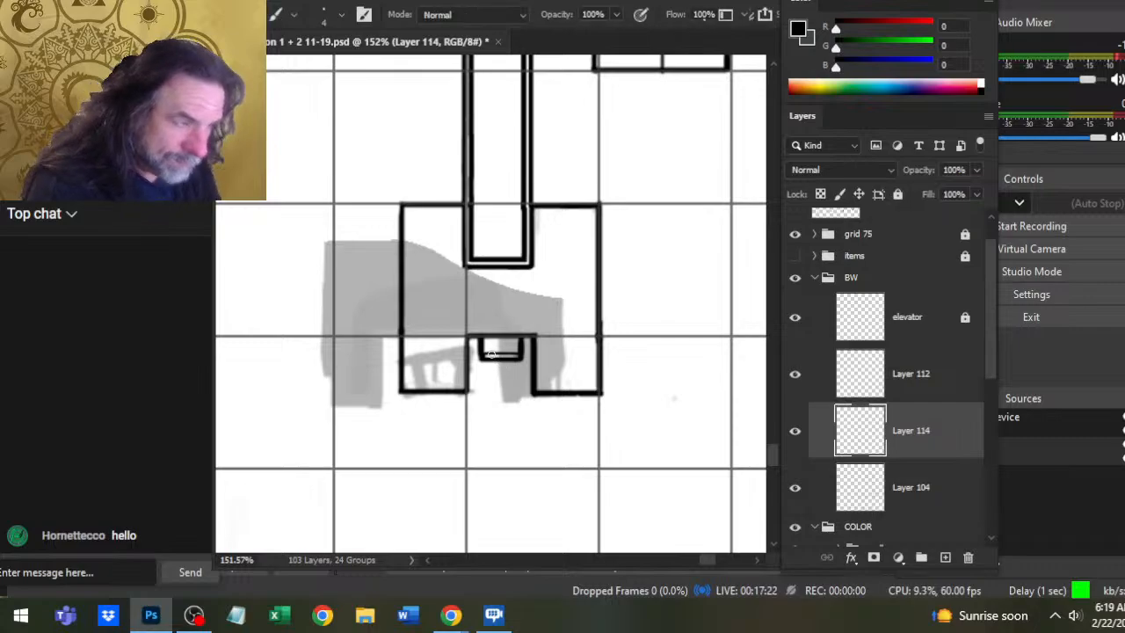
left_click_drag(483, 351, 518, 355)
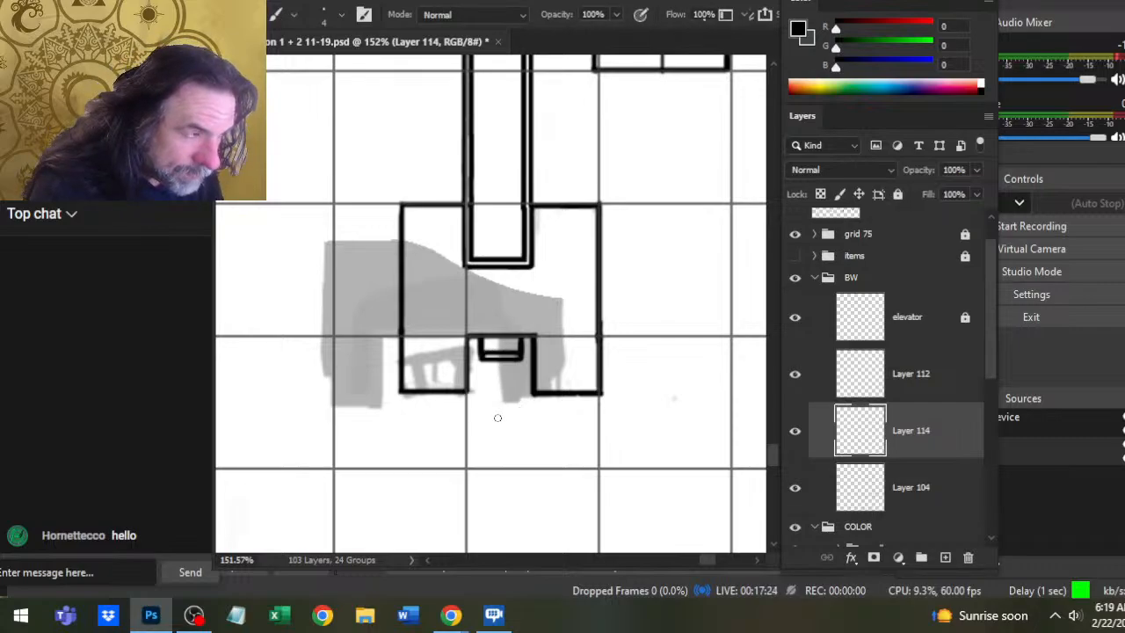
- Shorten both legs of the southern box by erasing their lower edges with a 9-pixel eraser and redrawing them slightly higher
key("z")
left_click_drag(483, 349, 443, 384)
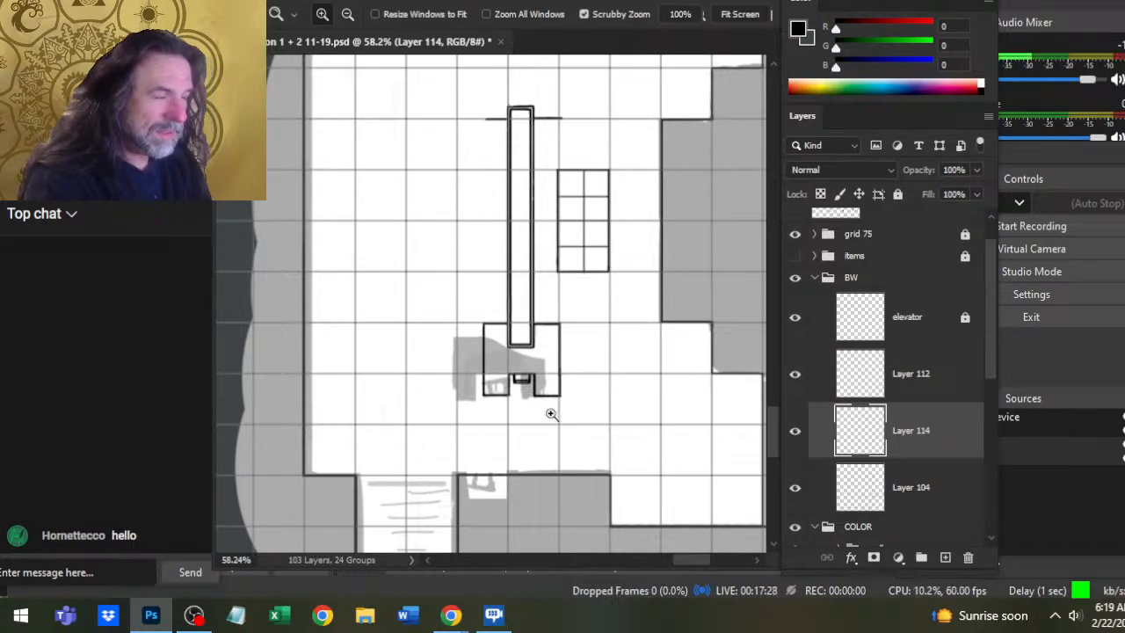
left_click_drag(551, 414, 590, 422)
key("b")
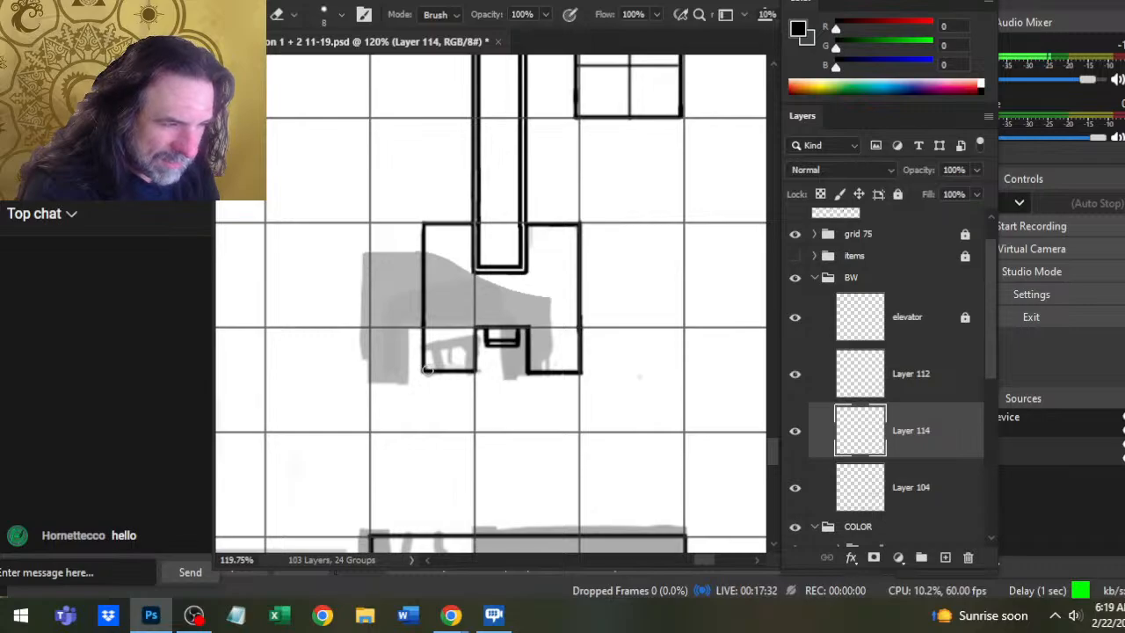
key("]")
left_click_drag(419, 371, 582, 373)
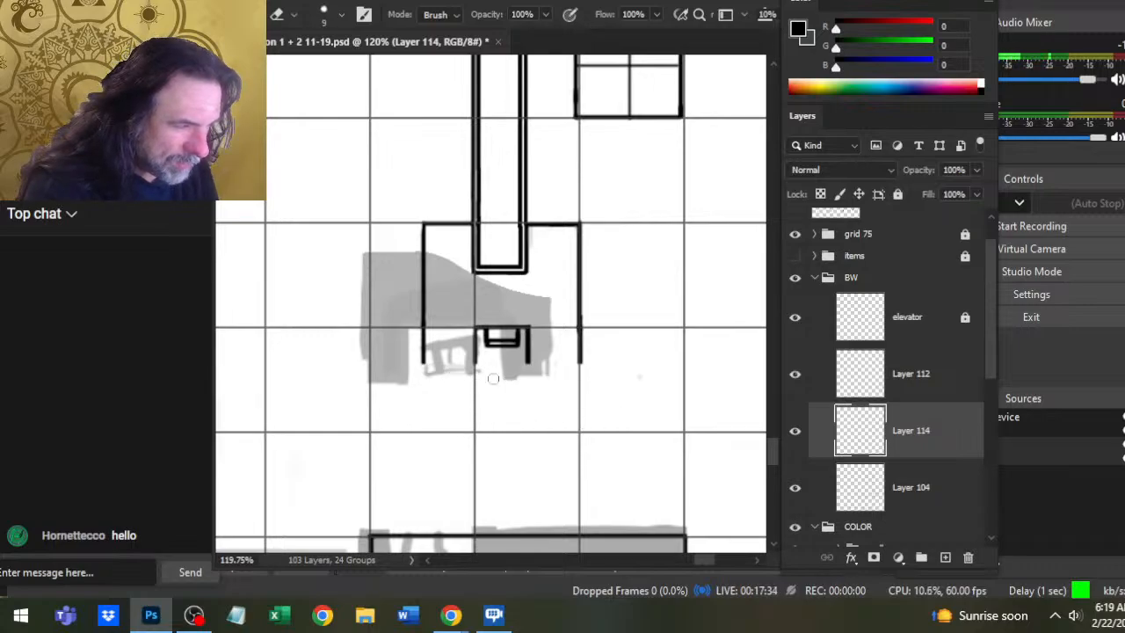
key("b")
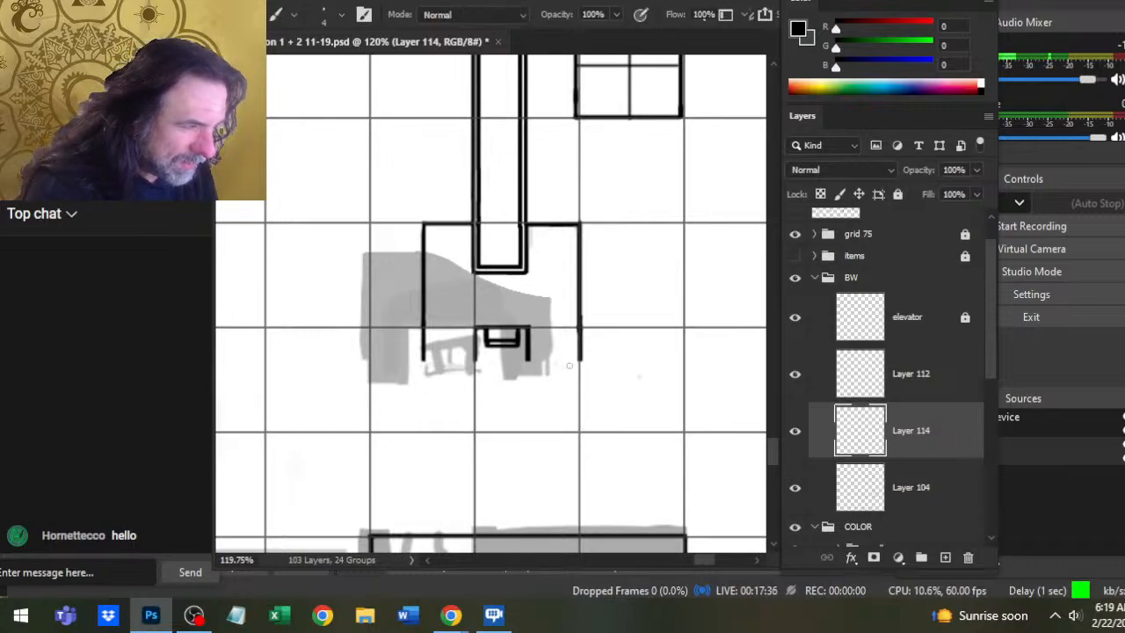
left_click(529, 361, "shift")
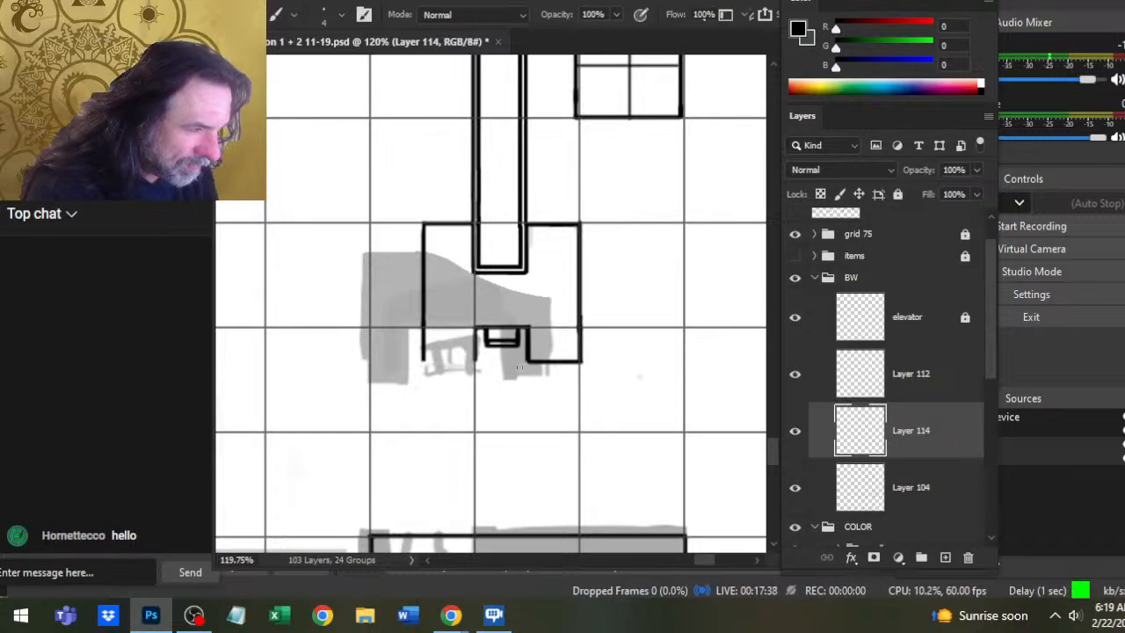
left_click_drag(475, 360, 420, 360)
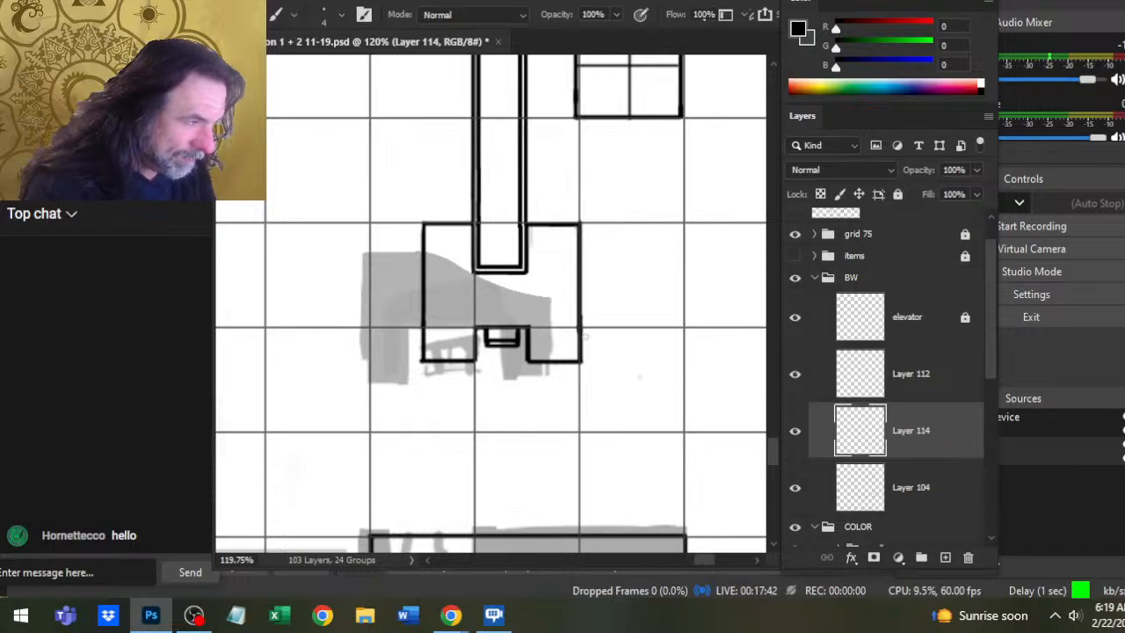
- Lasso the southern box with its legs and seat and copy it to a new layer
key("z")
left_click_drag(566, 390, 517, 401)
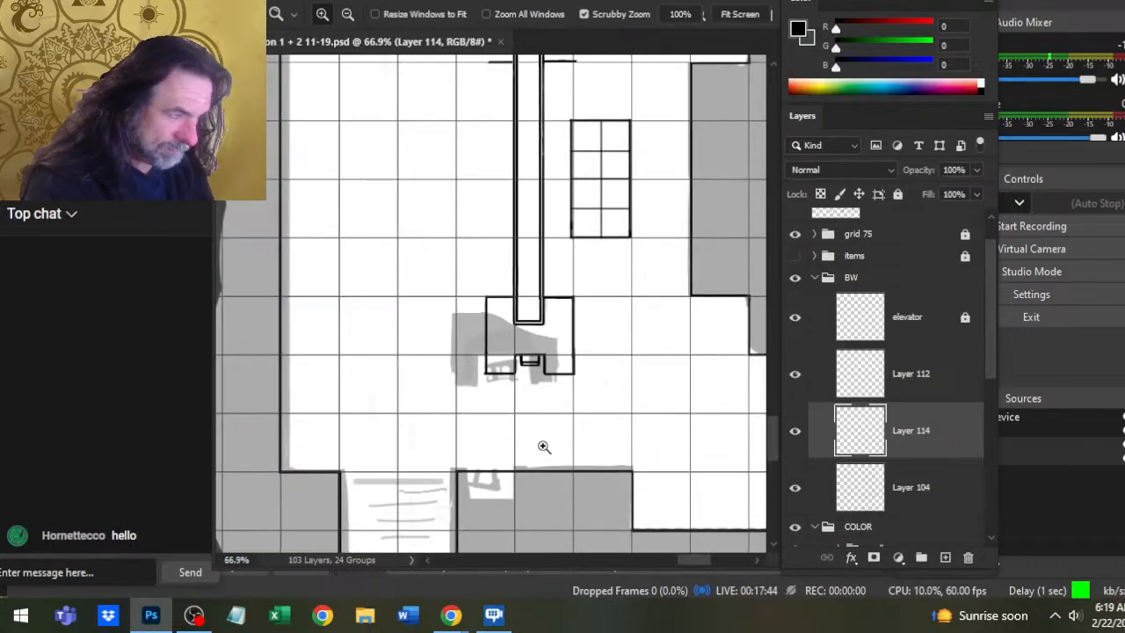
left_click_drag(570, 364, 567, 420)
key("l")
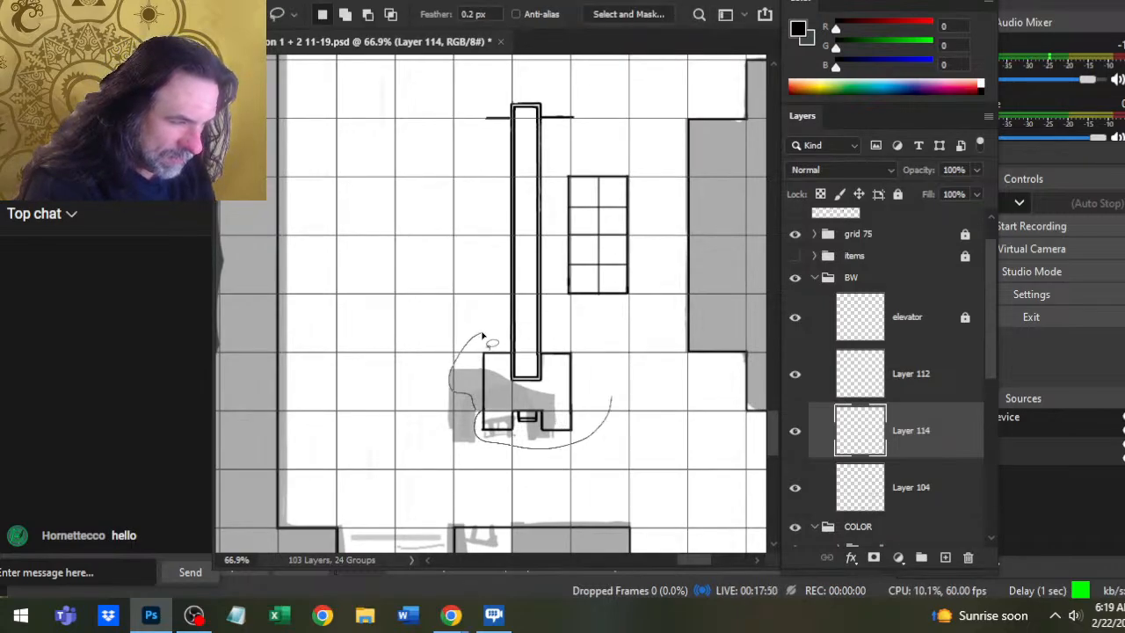
left_click_drag(482, 334, 482, 336)
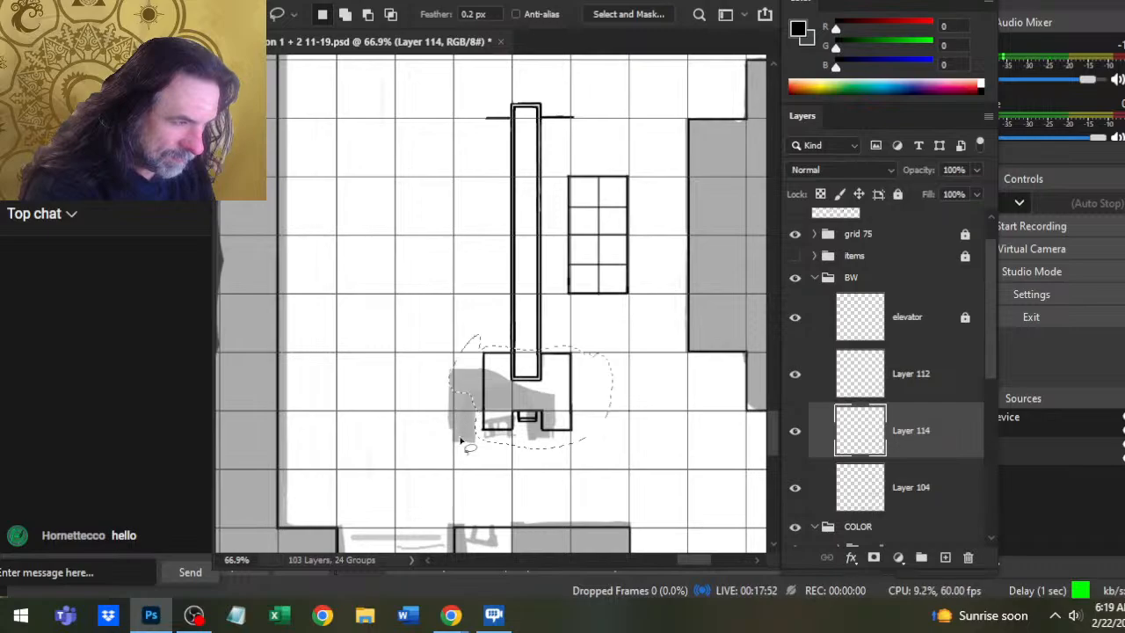
key("ctrl+shift+j")
- Flip the copied box vertically with Free Transform and apply it
right_click(494, 332)
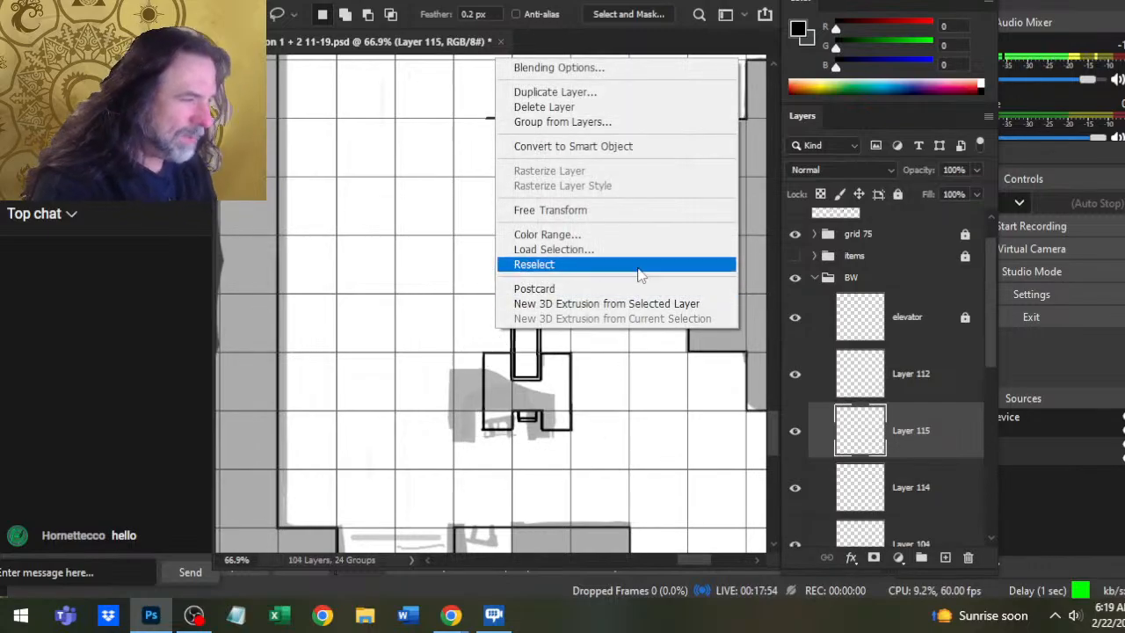
left_click(544, 211)
right_click(575, 236)
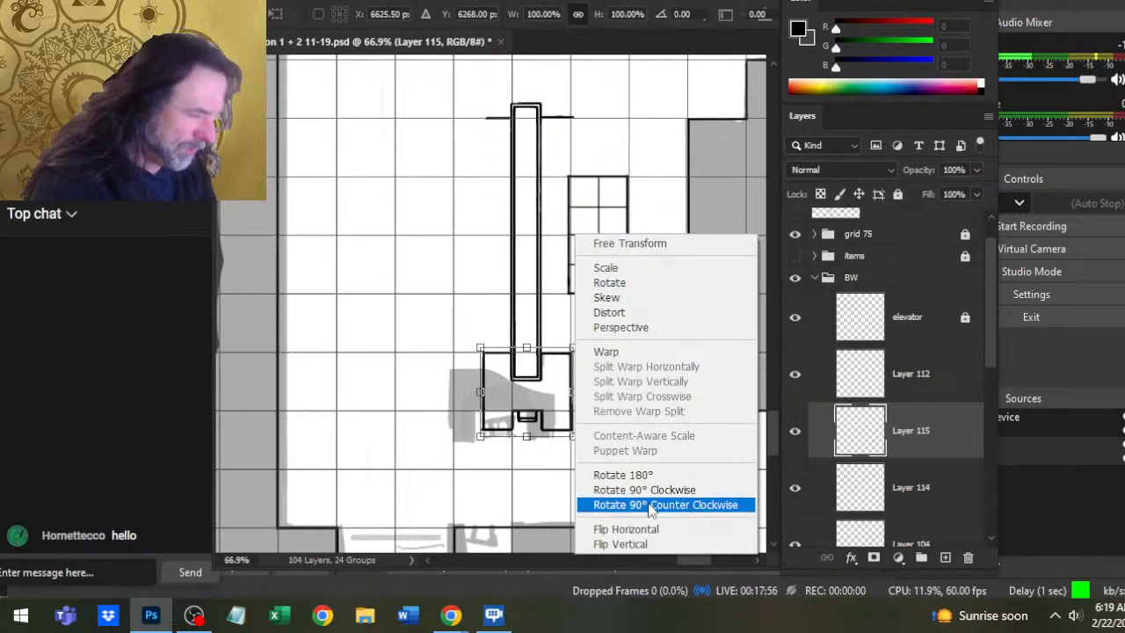
left_click(652, 544)
key("Return")
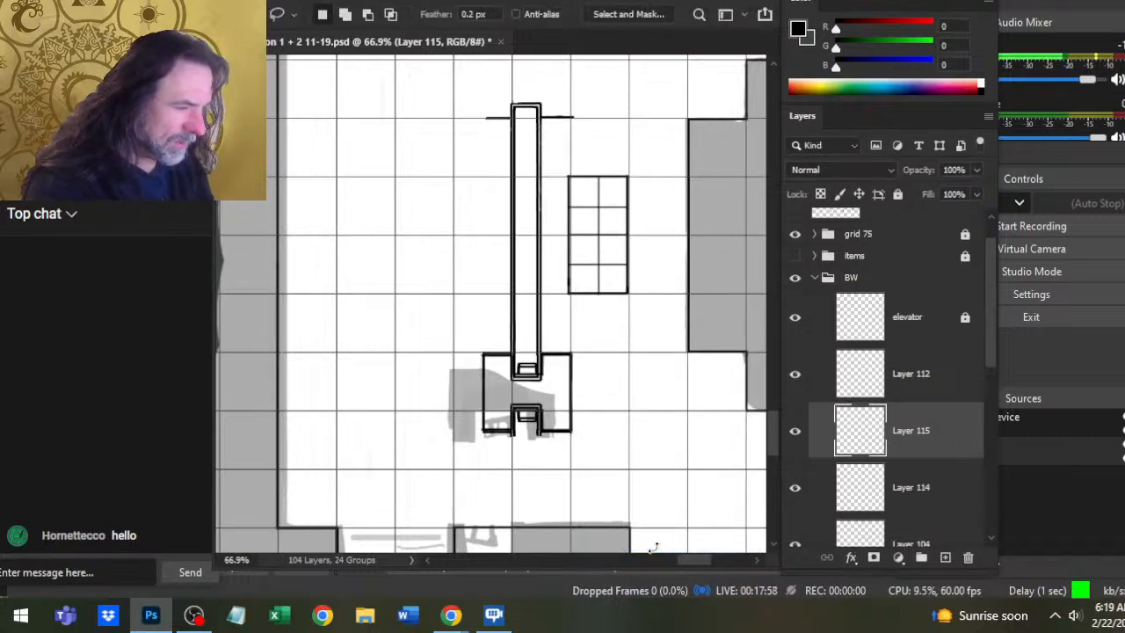
- Move the flipped box straight north to the far end of the long beam and fine-tune its fit around the beam's end
key("shift+Up")
key("shift+Up")
key("shift+Up")
key("shift+Up")
key("shift+Up")
key("shift+Up")
key("shift+Up")
key("shift+Up")
key("shift+Up")
key("shift+Up")
key("shift+Up")
key("shift+Up")
key("shift+Up")
key("shift+Up")
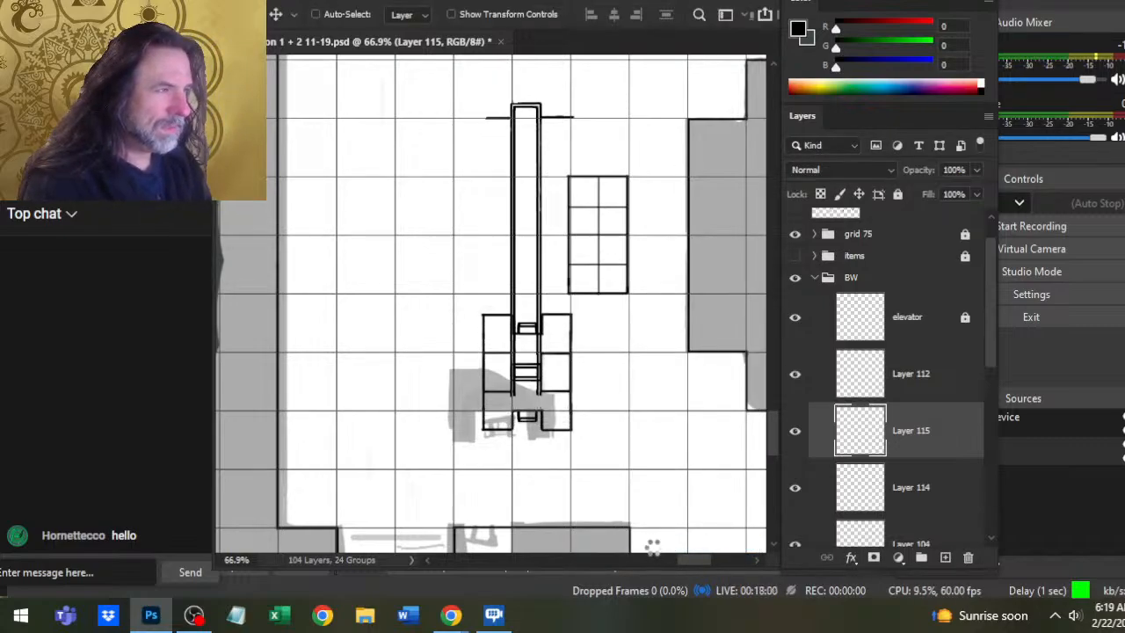
key("shift+Up")
key("shift+Up")
key("shift+Up")
key("shift+Up")
key("shift+Up")
key("shift+Up")
key("shift+Up")
key("shift+Up")
key("shift+Up")
key("shift+Up")
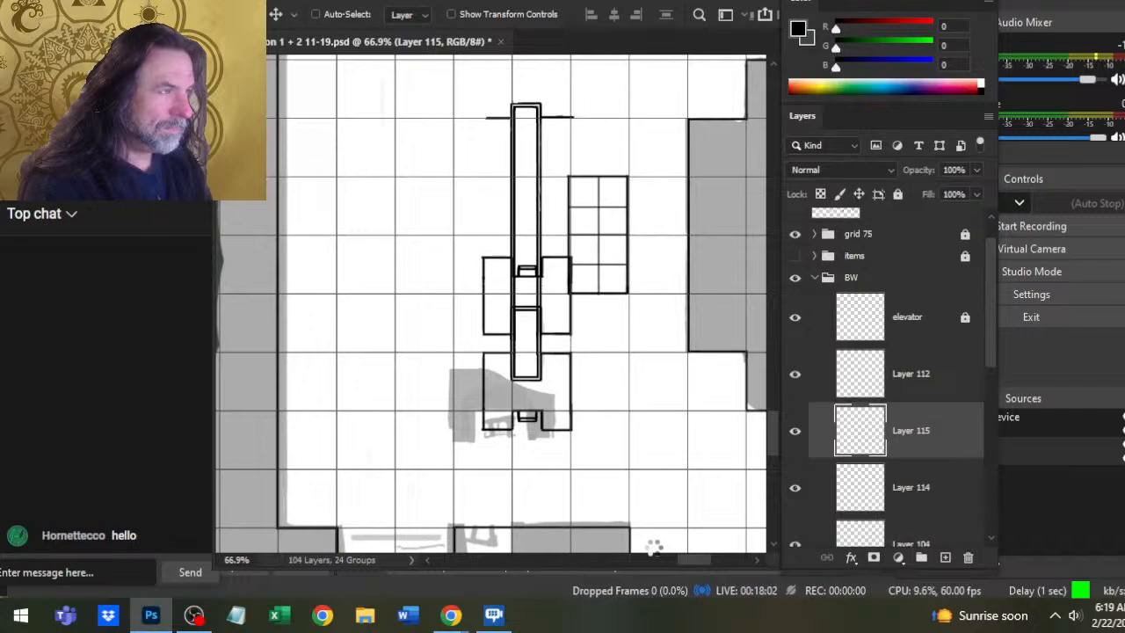
key("shift+Up")
key("shift+Up")
key("shift+Up")
key("shift+Up")
key("shift+Up")
key("shift+Up")
key("shift+Up")
key("shift+Up")
key("shift+Up")
key("shift+Up")
key("shift+Up")
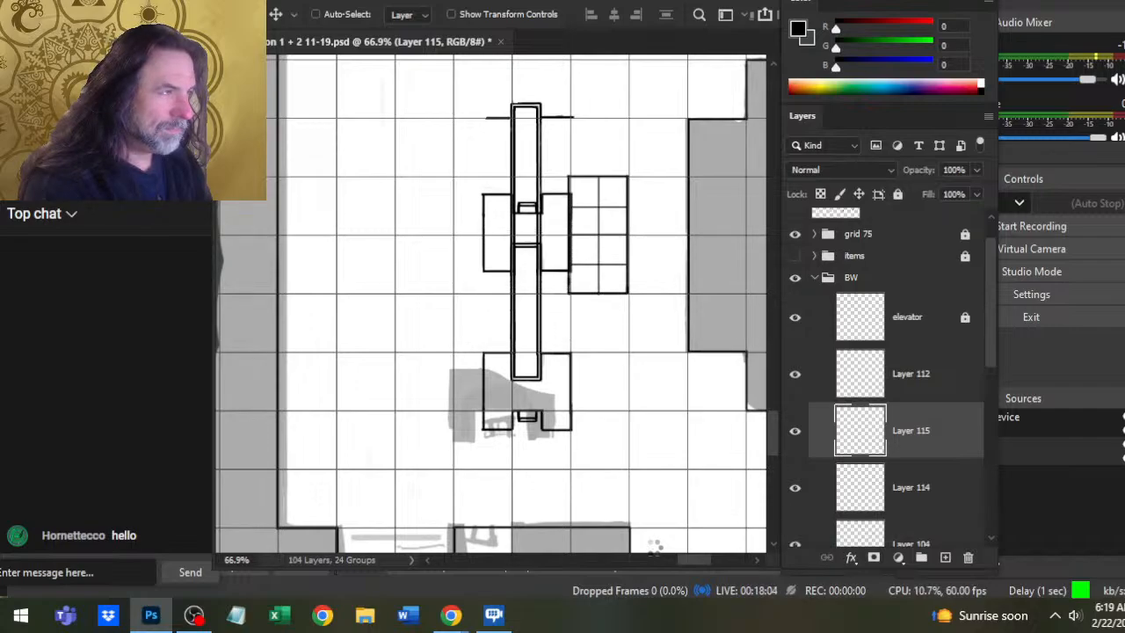
key("shift+Up")
key("shift+Up")
key("shift+Up")
key("shift+Up")
key("shift+Up")
key("shift+Up")
key("shift+Up")
key("shift+Up")
key("shift+Up")
key("shift+Up")
key("shift+Up")
key("shift+Up")
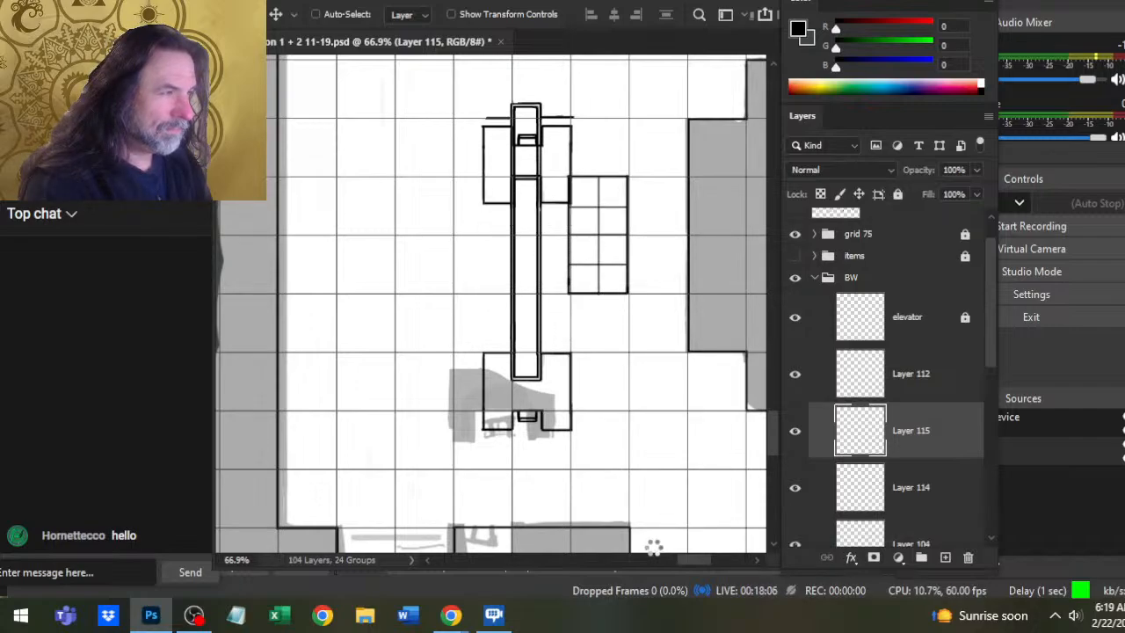
key("shift+Up")
key("shift+Up")
key("shift+Up")
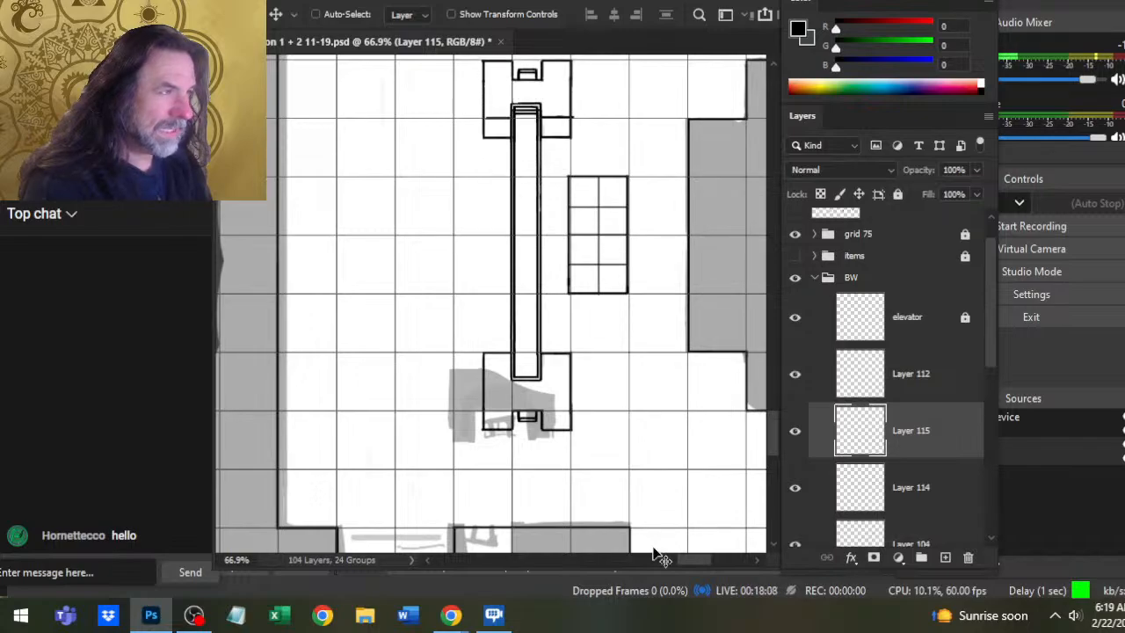
key("Down")
key("Down")
key("Down")
key("Down")
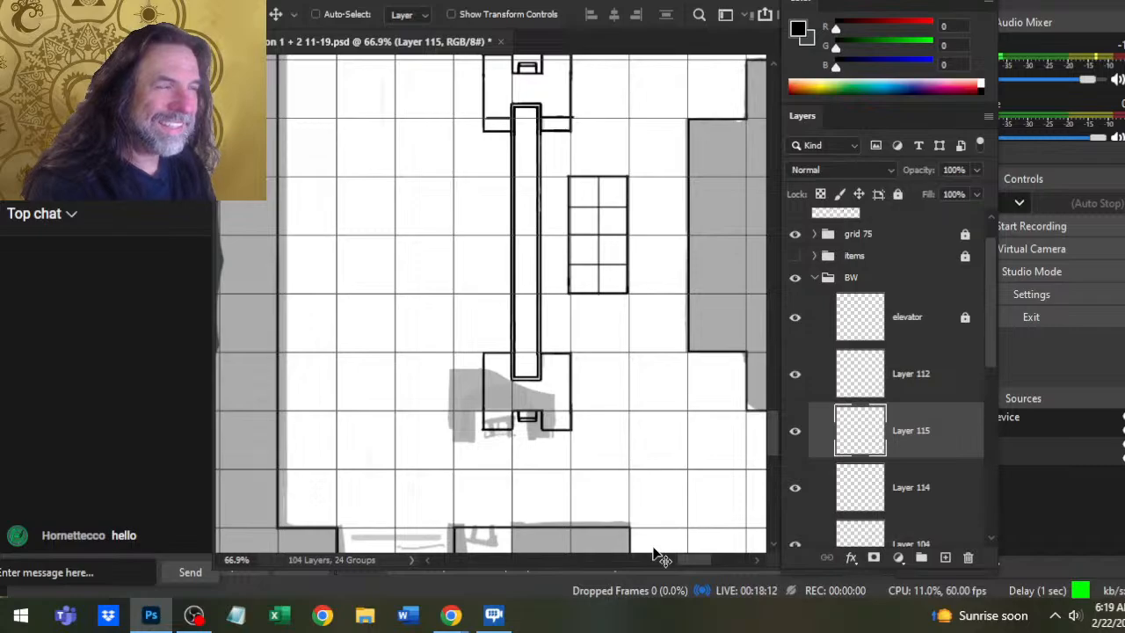
- On Layer 114, erase the old horizontal lines crossing the northern box on both sides of the beam with a 9-pixel eraser
key("z")
scroll(571, 290, "up", 2)
left_click_drag(565, 311, 593, 253)
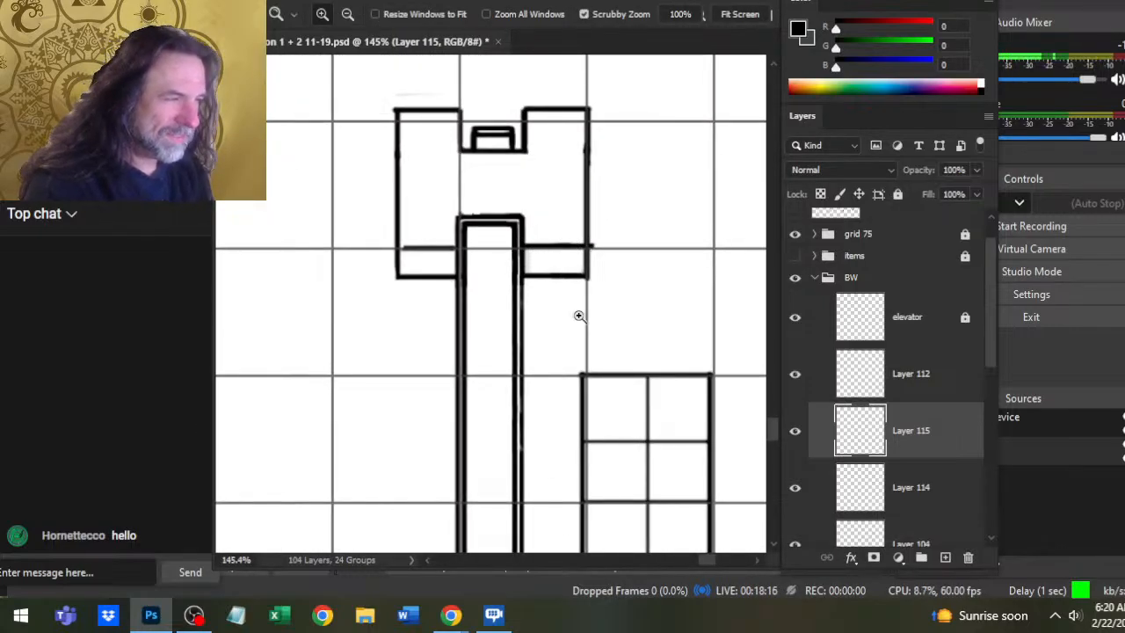
left_click(912, 492)
key("e")
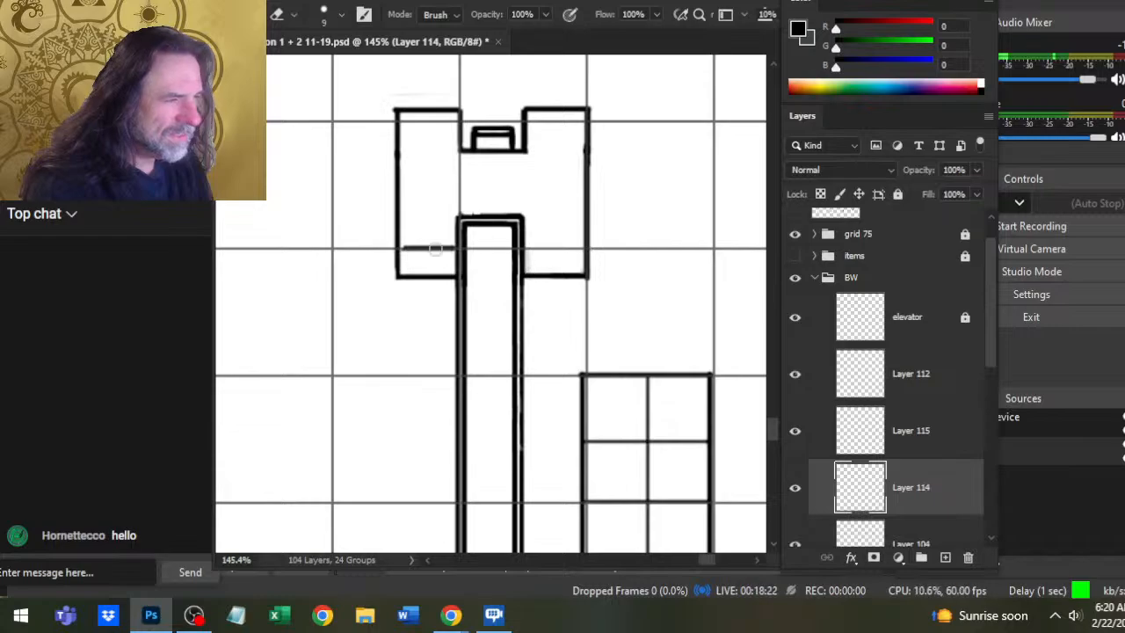
mouse_move(422, 249)
left_mouse_down()
mouse_move(404, 248)
mouse_move(425, 248)
left_mouse_up()
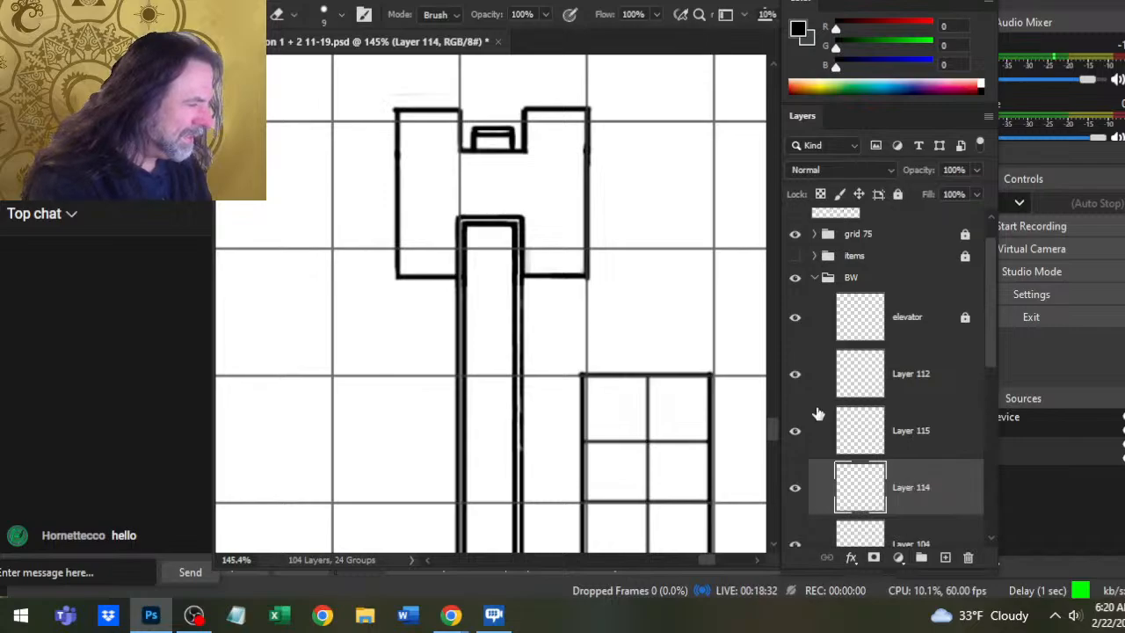
- On Layer 115, draw a straight black line across the northern box level with the notch's horizontal edge
left_click(797, 433)
left_click(796, 433)
left_click(919, 428)
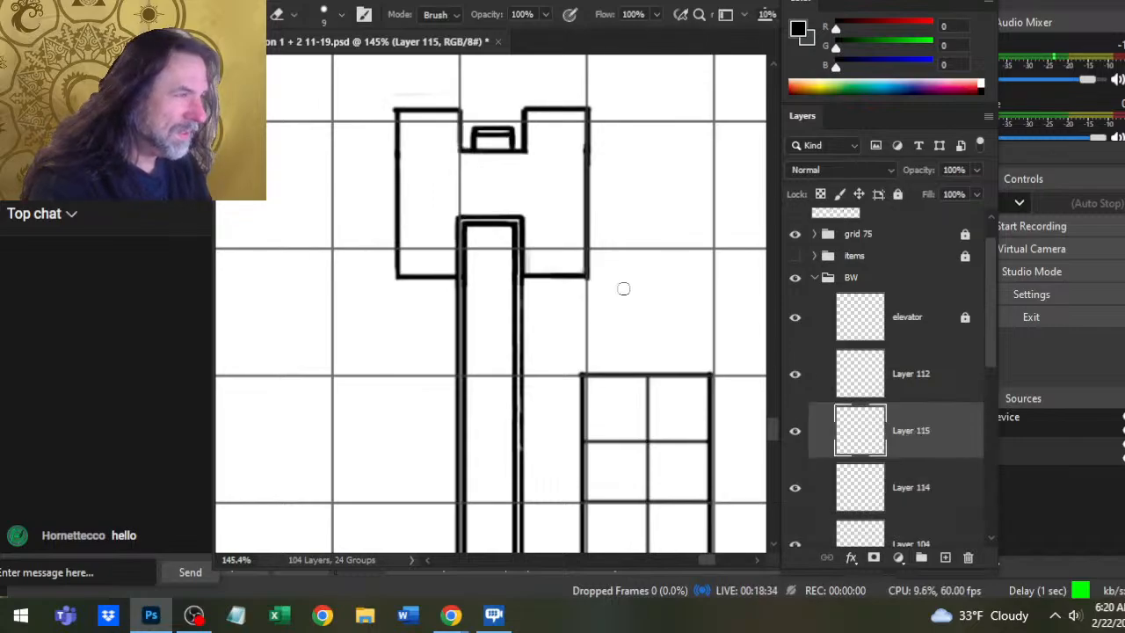
key("b")
left_click_drag(400, 151, 584, 151)
- Erase both legs and the seat north of the new line so the northern box has a plain, straight edge
key("e")
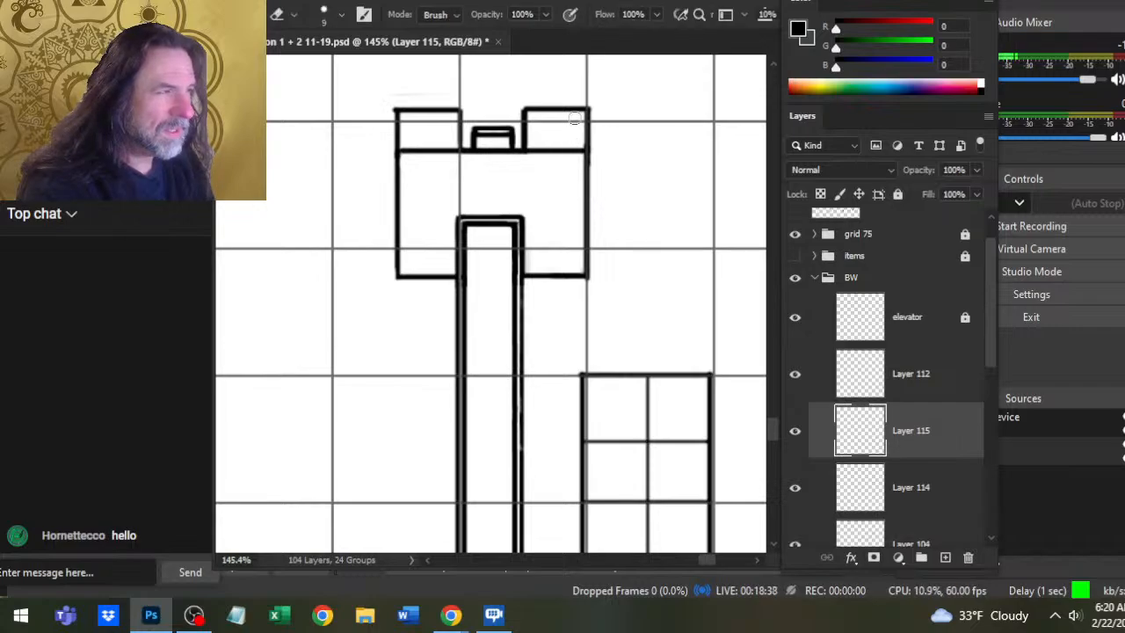
left_click_drag(524, 112, 587, 111)
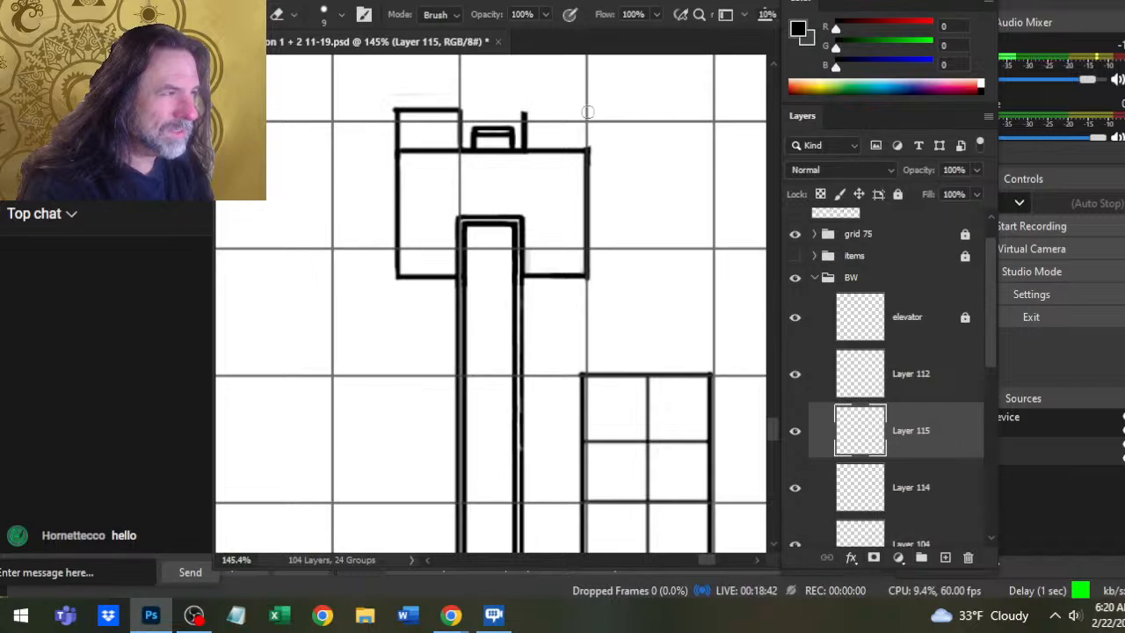
mouse_move(525, 113)
left_mouse_down()
mouse_move(475, 130)
mouse_move(517, 134)
mouse_move(474, 143)
left_mouse_up()
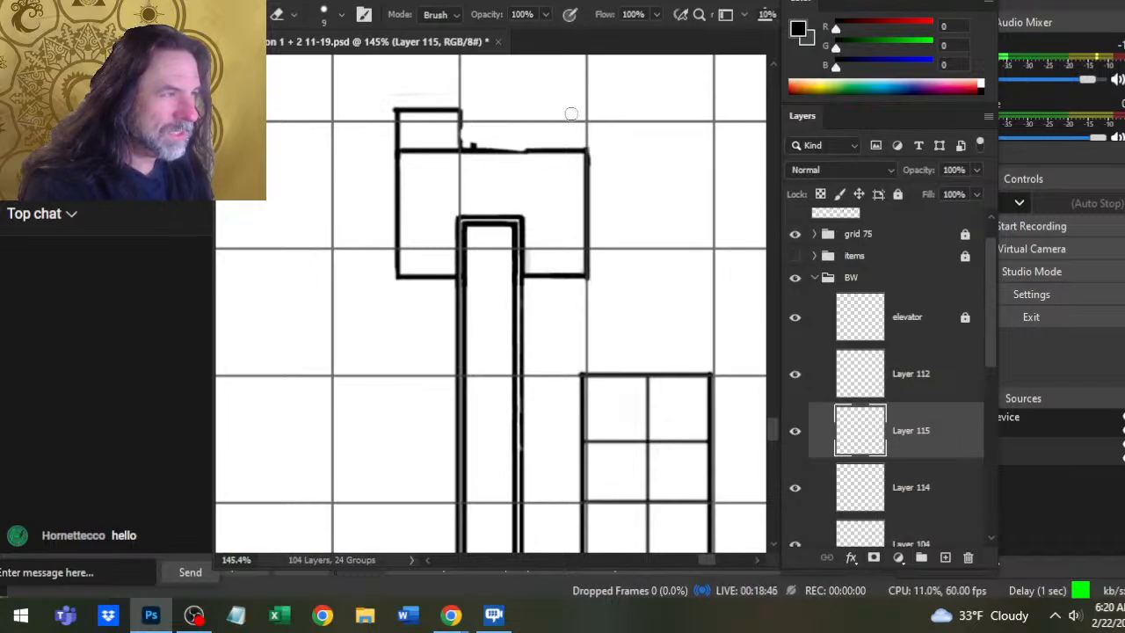
key("ctrl+z")
left_click_drag(455, 110, 397, 138)
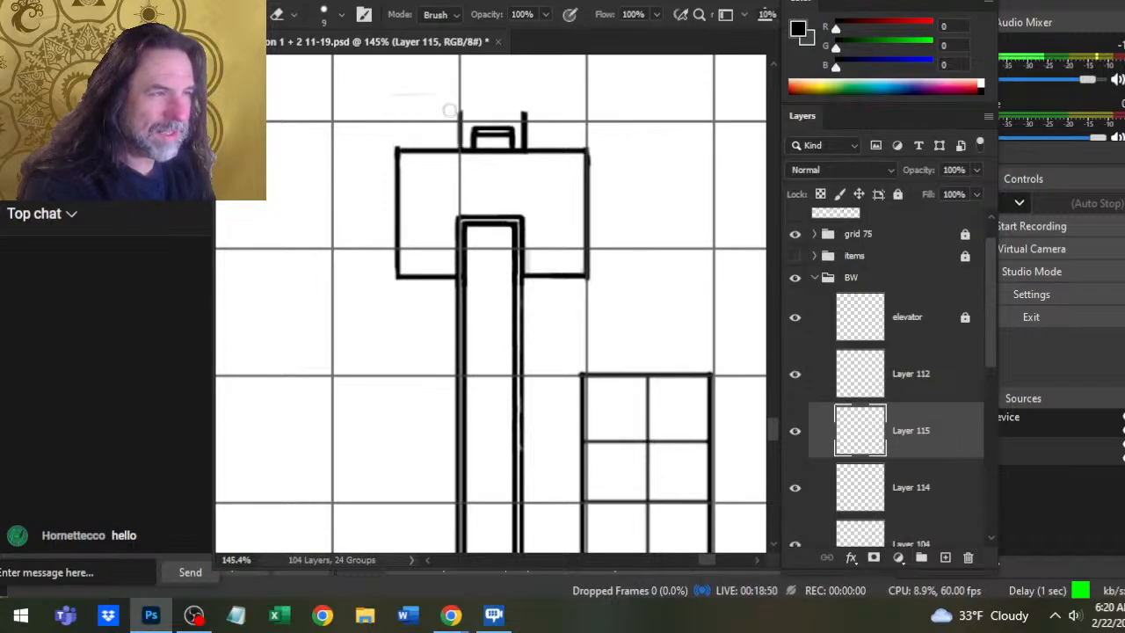
key("ctrl+shift+z")
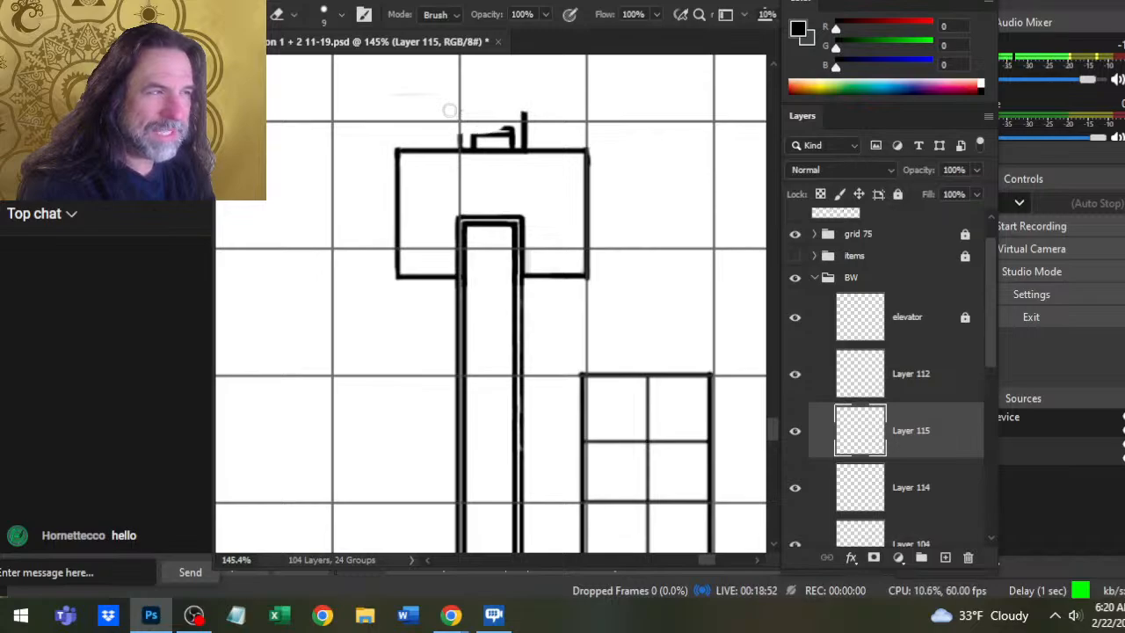
key("ctrl+shift+z")
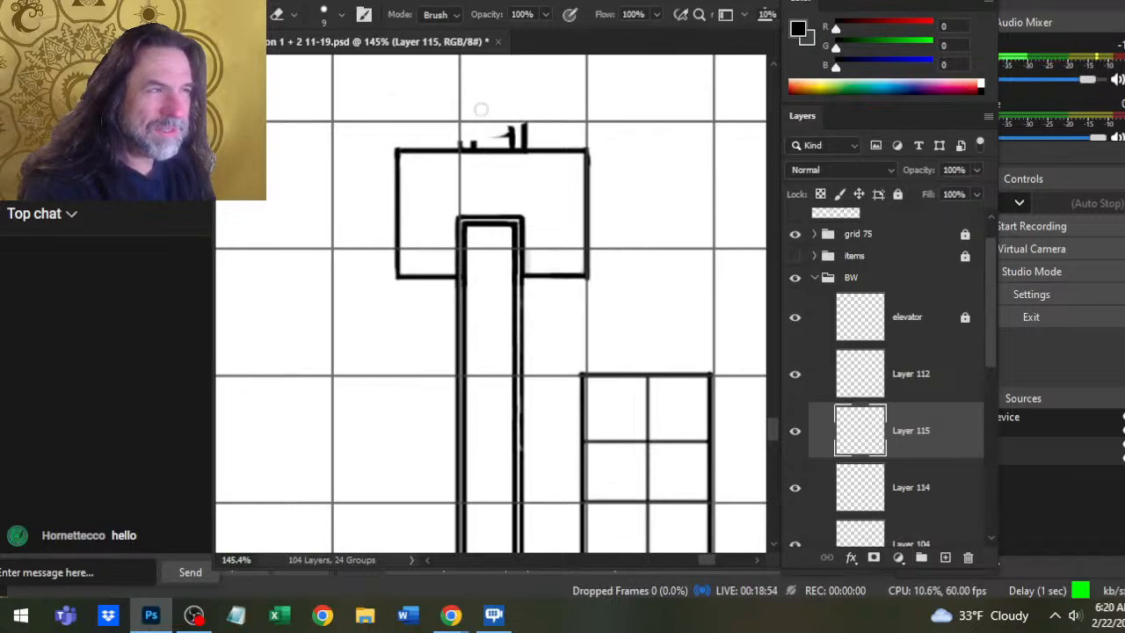
key("ctrl+shift+z")
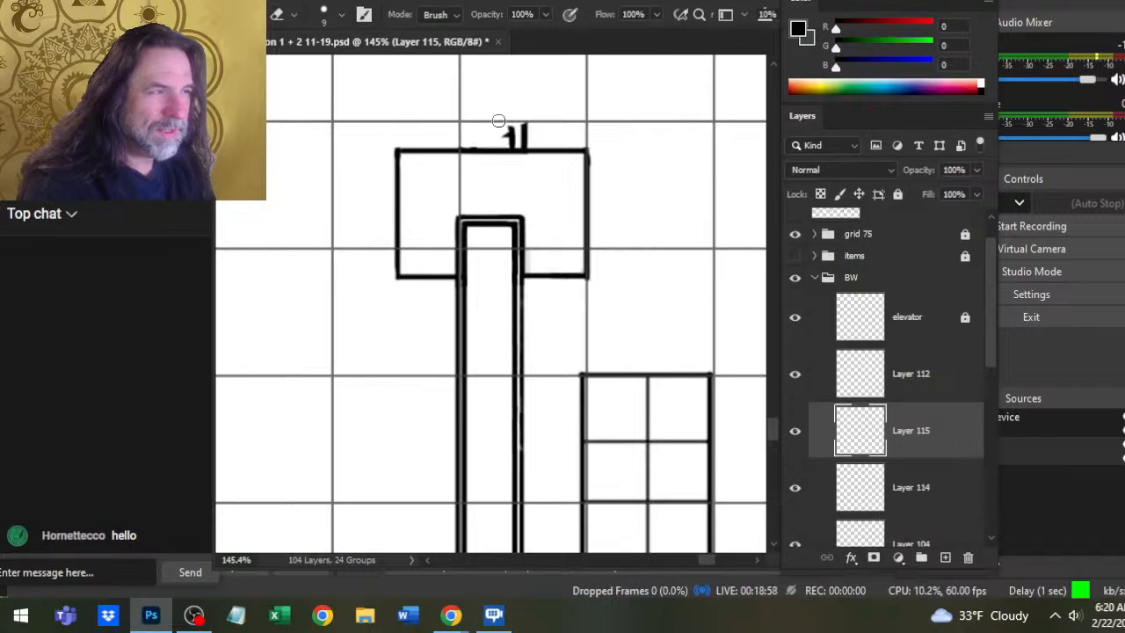
key("ctrl+shift+z")
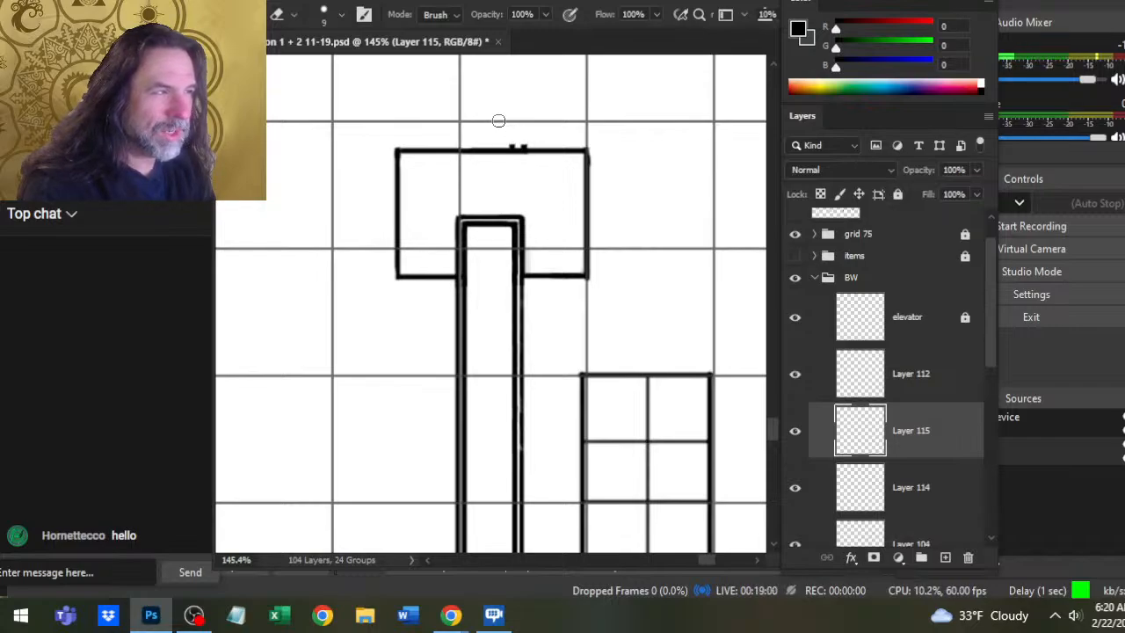
key("z")
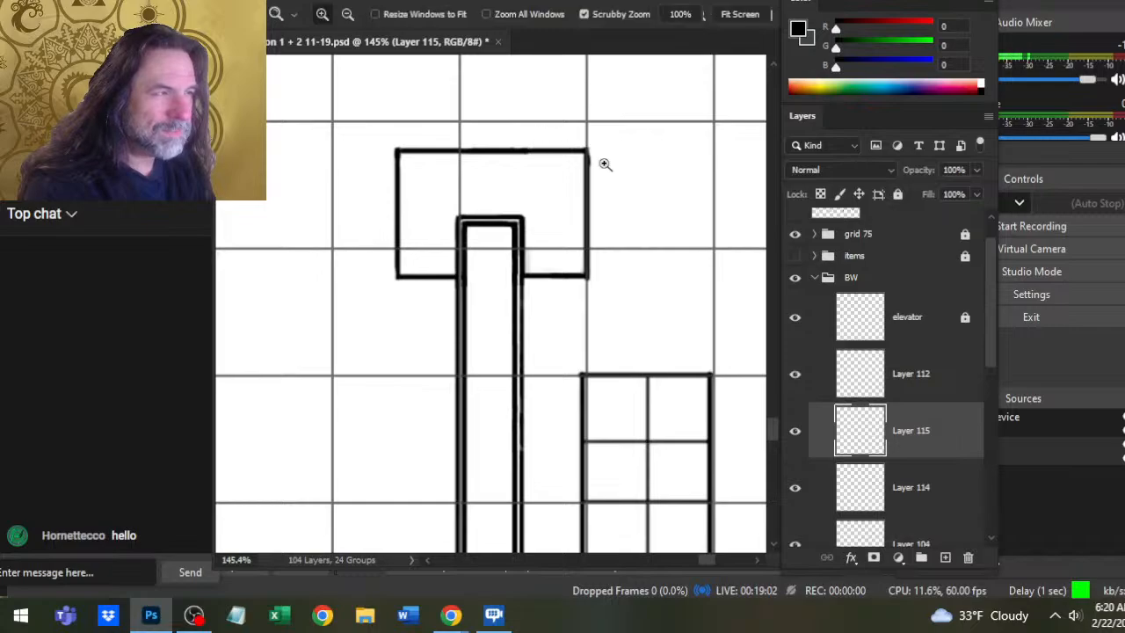
left_click_drag(603, 163, 501, 237)
left_click(527, 339)
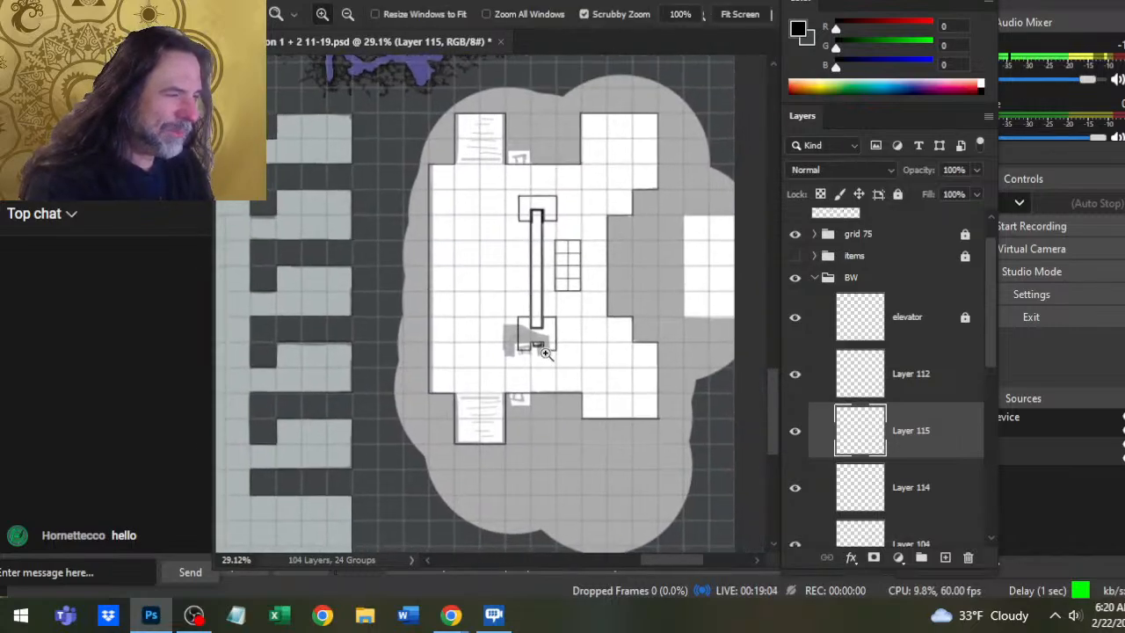
- Lasso the eight-cell grid east of the long beam and, on Layer 114, nudge it east until it lines up with the map grid
left_click(532, 364)
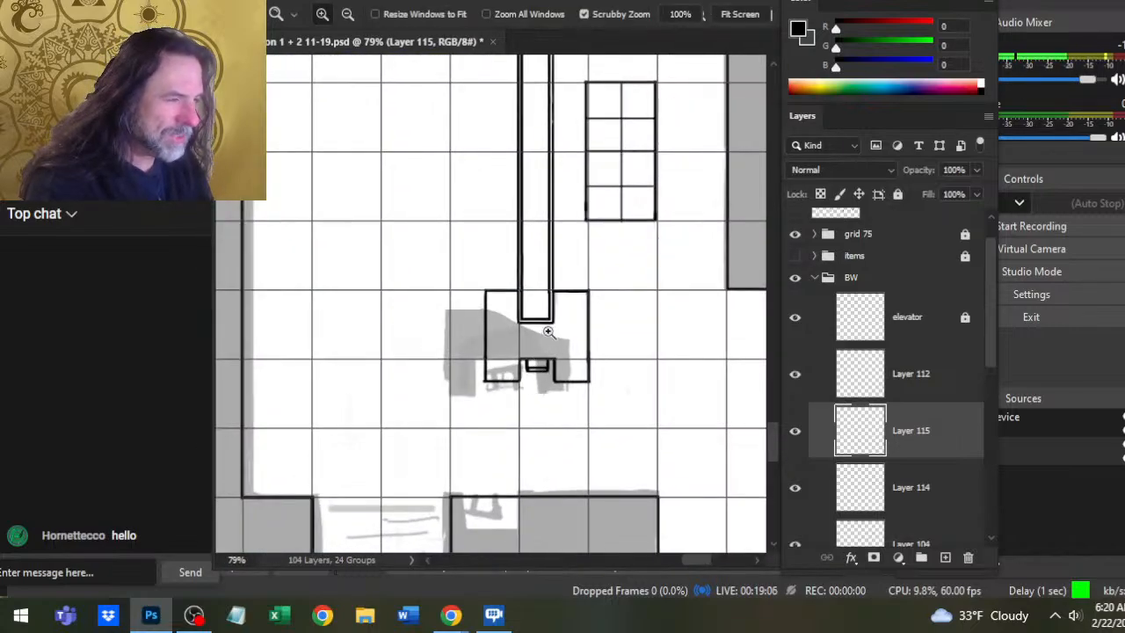
left_click_drag(527, 201, 497, 489)
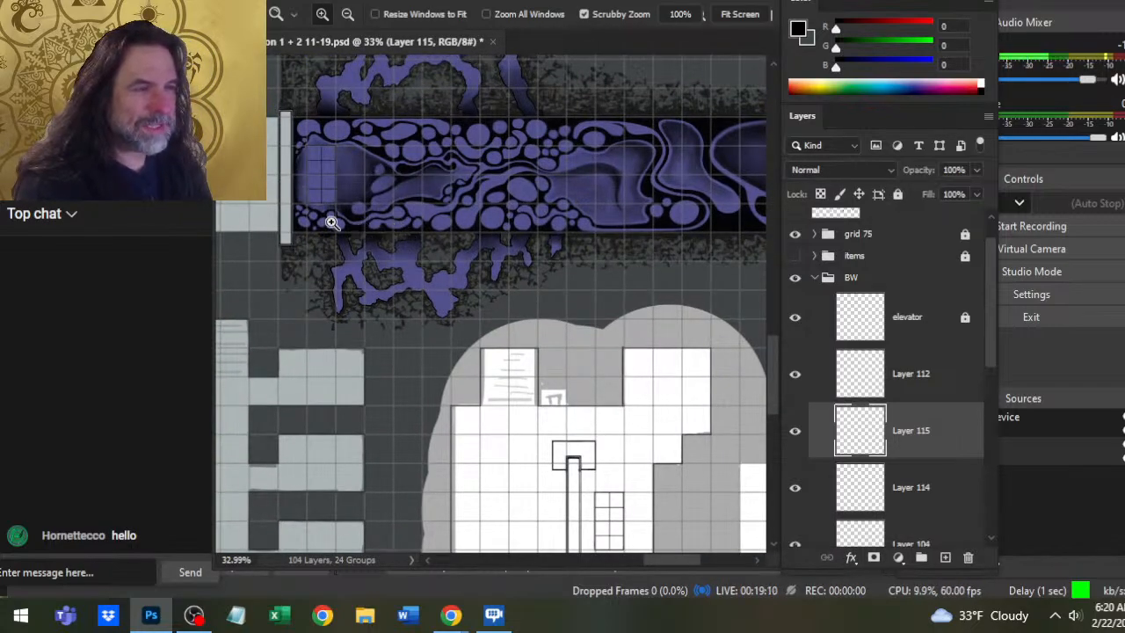
left_click_drag(332, 223, 419, 148)
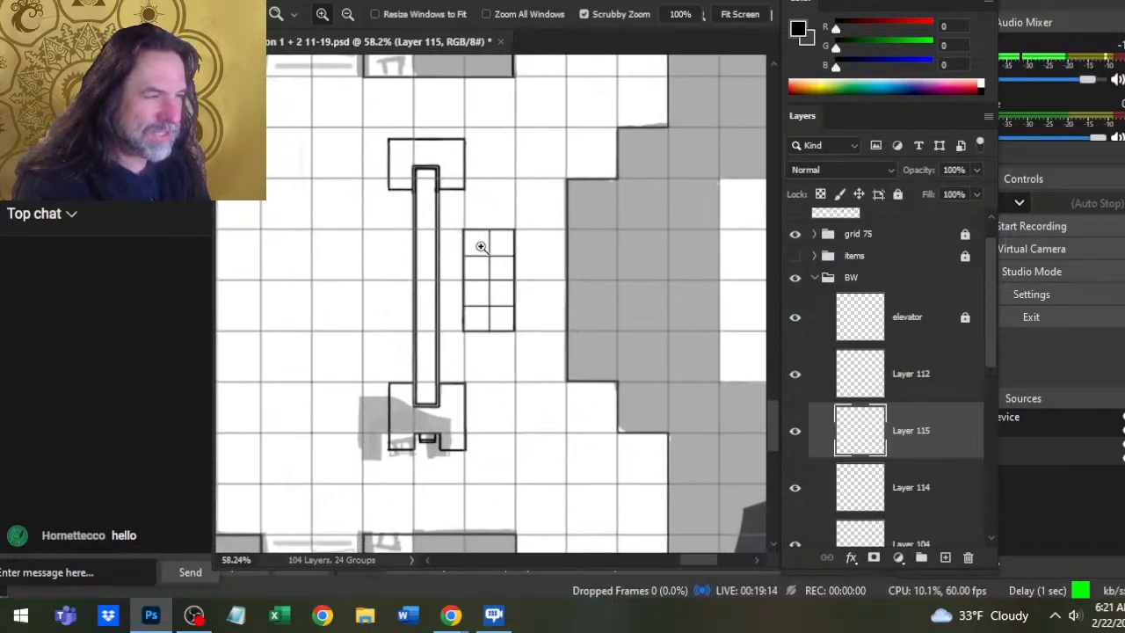
left_click_drag(492, 261, 503, 257)
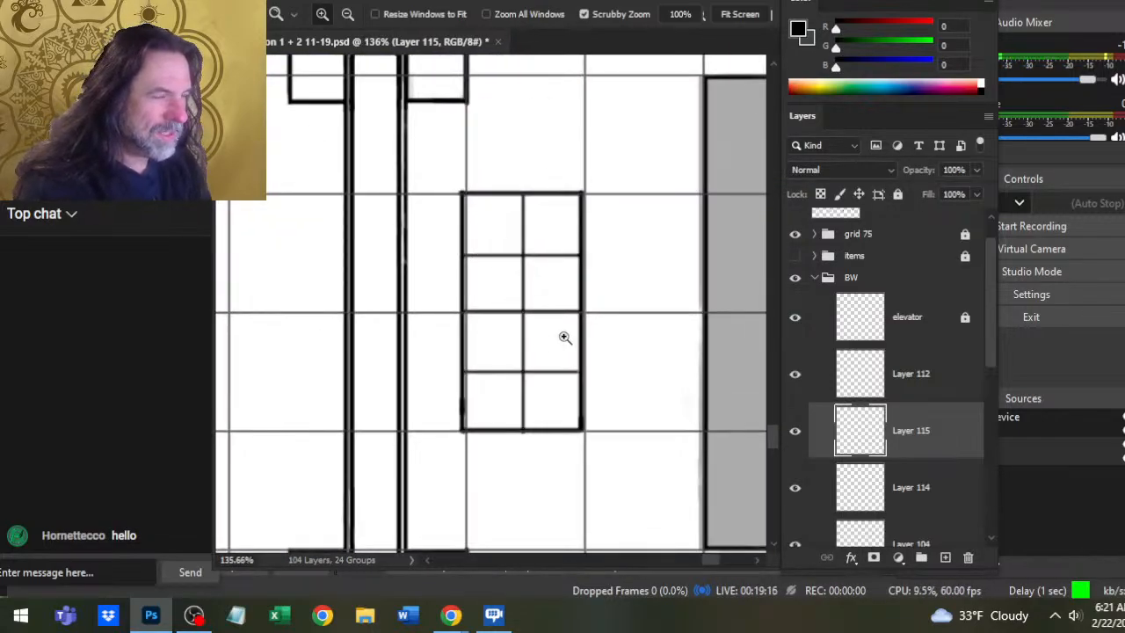
key("l")
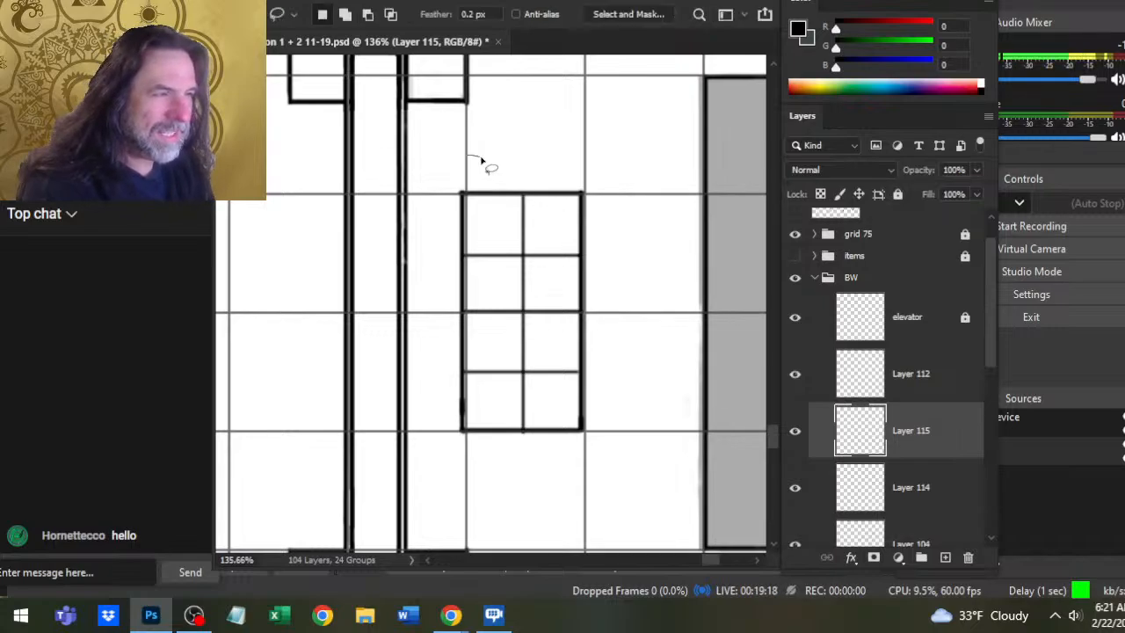
mouse_move(426, 321)
left_mouse_down()
mouse_move(435, 442)
mouse_move(586, 482)
mouse_move(642, 281)
mouse_move(623, 199)
mouse_move(545, 157)
left_mouse_up()
key("v")
key("Up")
key("Return")
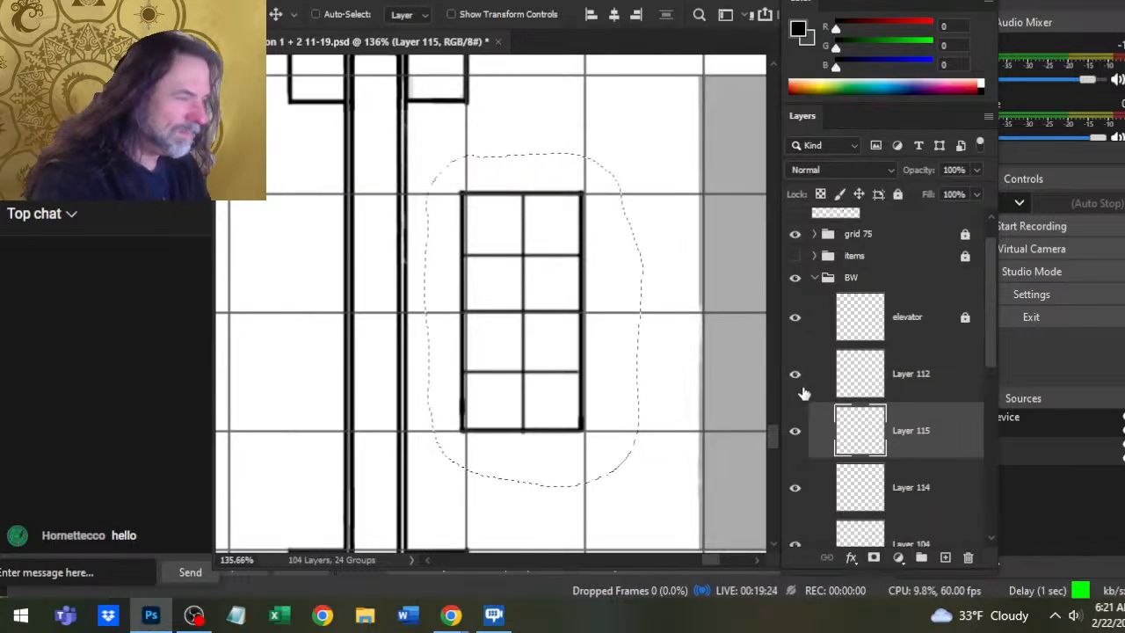
left_click(887, 504)
key("Right")
key("Right")
key("Right")
key("Right")
key("Right")
key("Right")
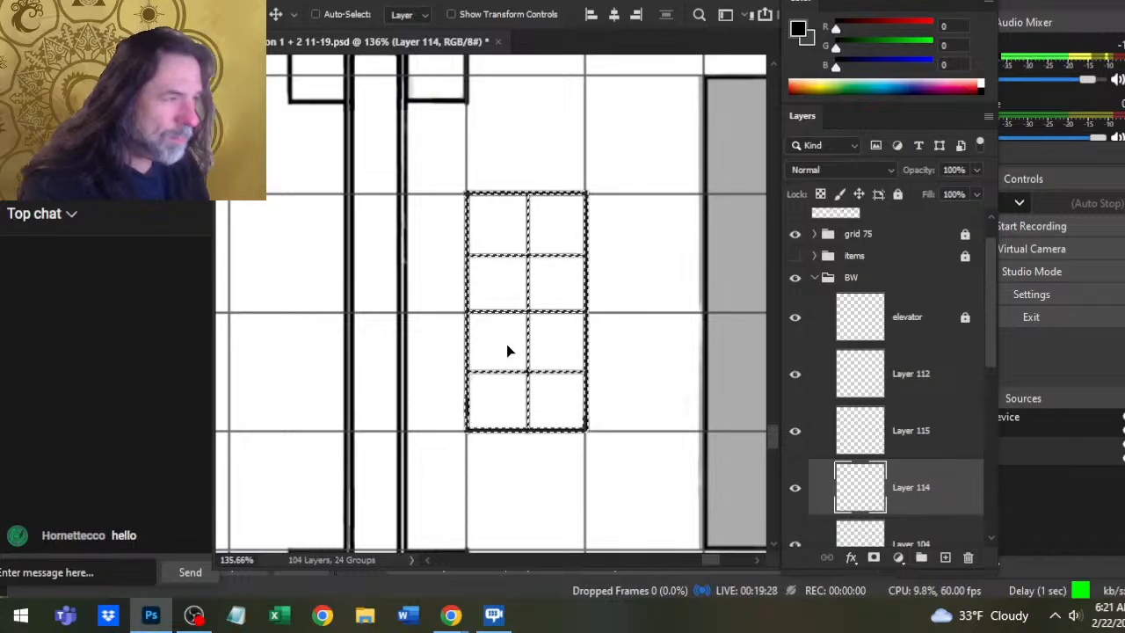
key("l")
key("ctrl+d")
- Examine the whole bunker map, from the round stair tower and purple tunnel to the side cells and the new white room
key("z")
mouse_move(601, 302)
left_mouse_down()
mouse_move(540, 252)
mouse_move(483, 231)
left_mouse_up()
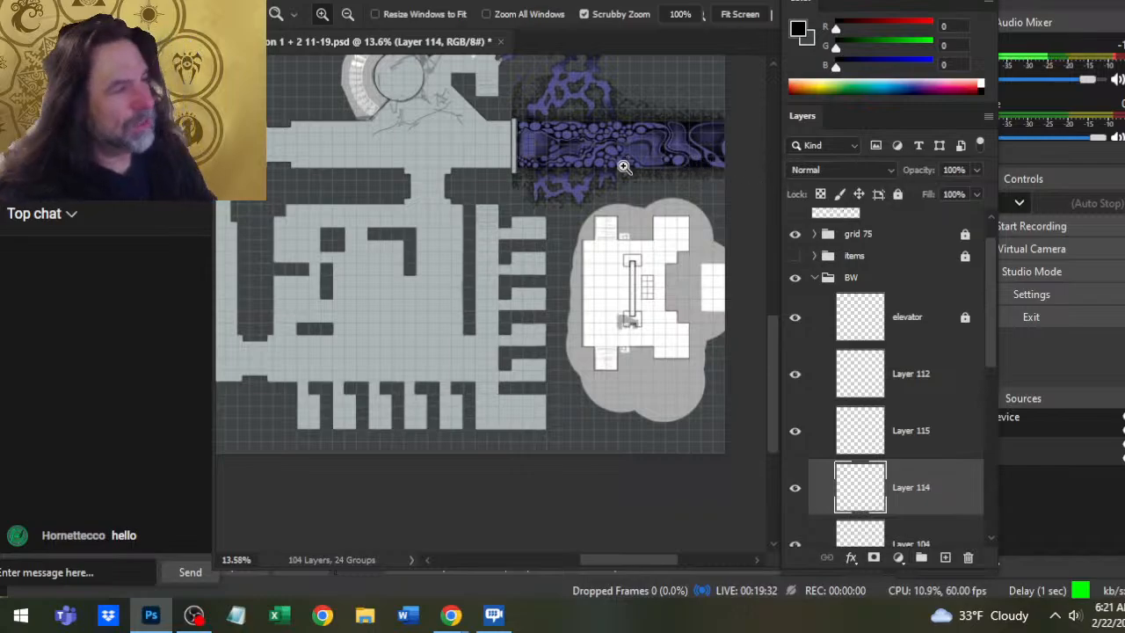
left_click_drag(455, 200, 589, 311)
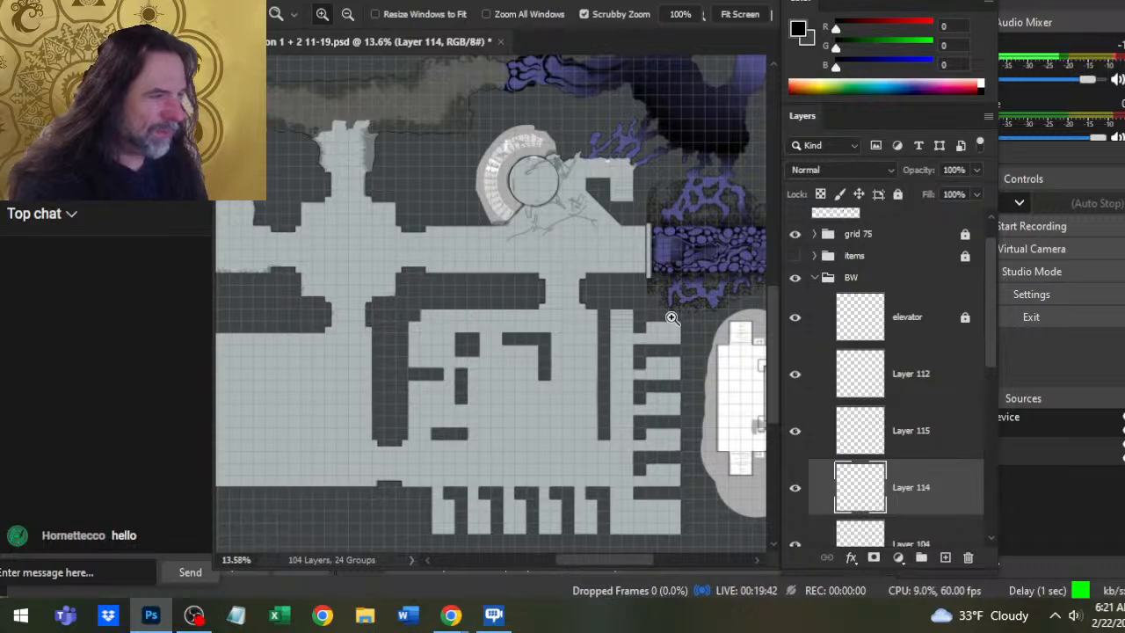
left_click_drag(663, 419, 499, 282)
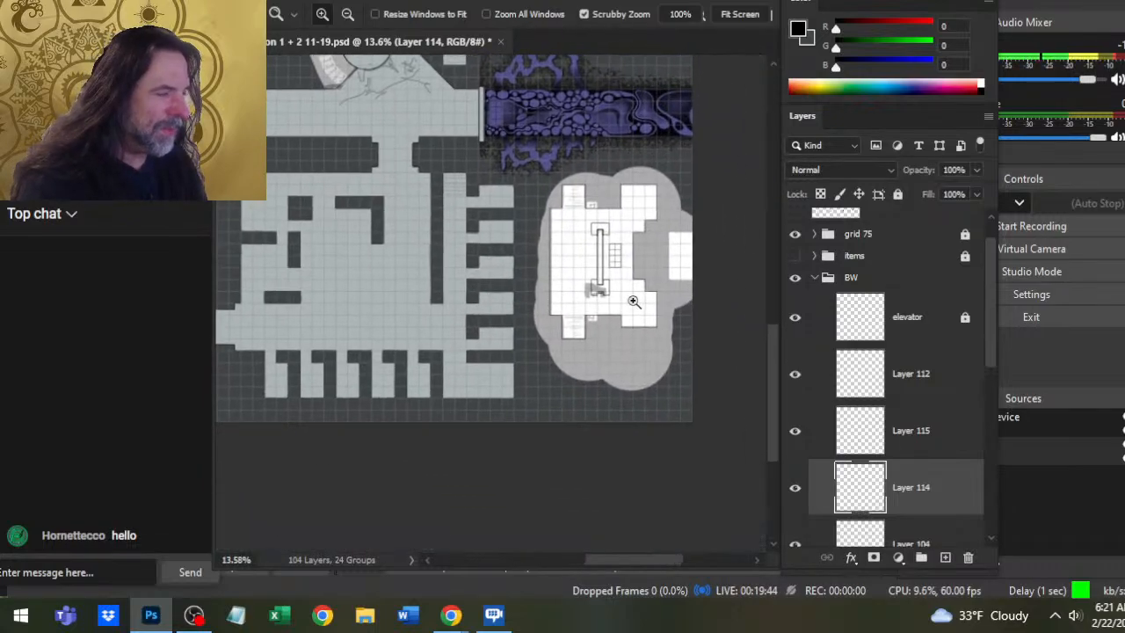
left_click_drag(611, 284, 706, 325)
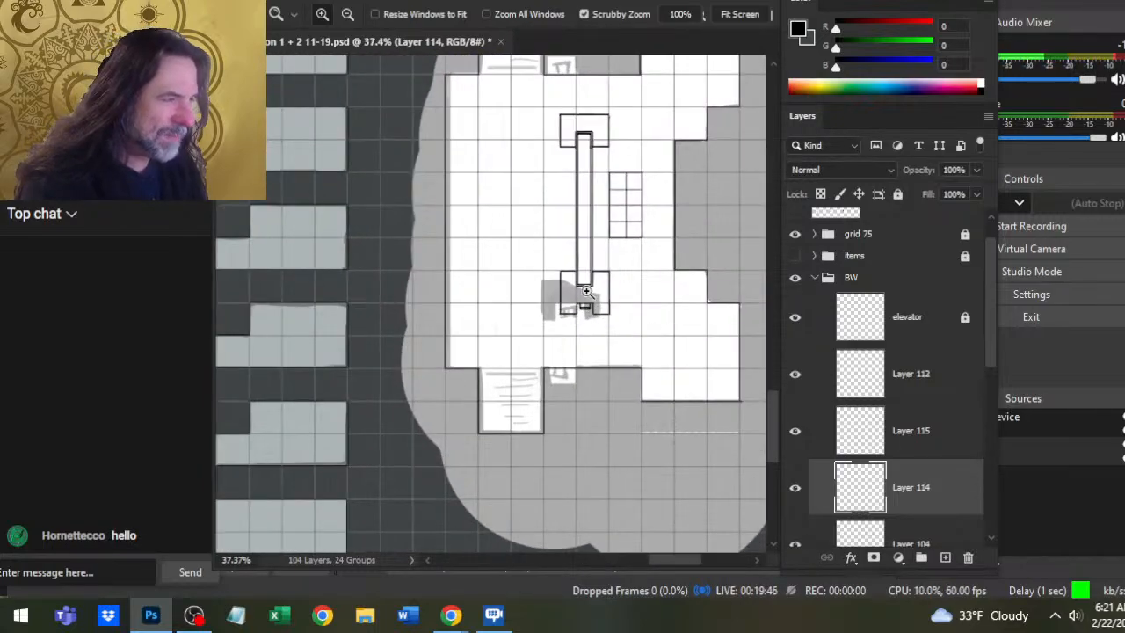
left_click_drag(694, 286, 588, 265)
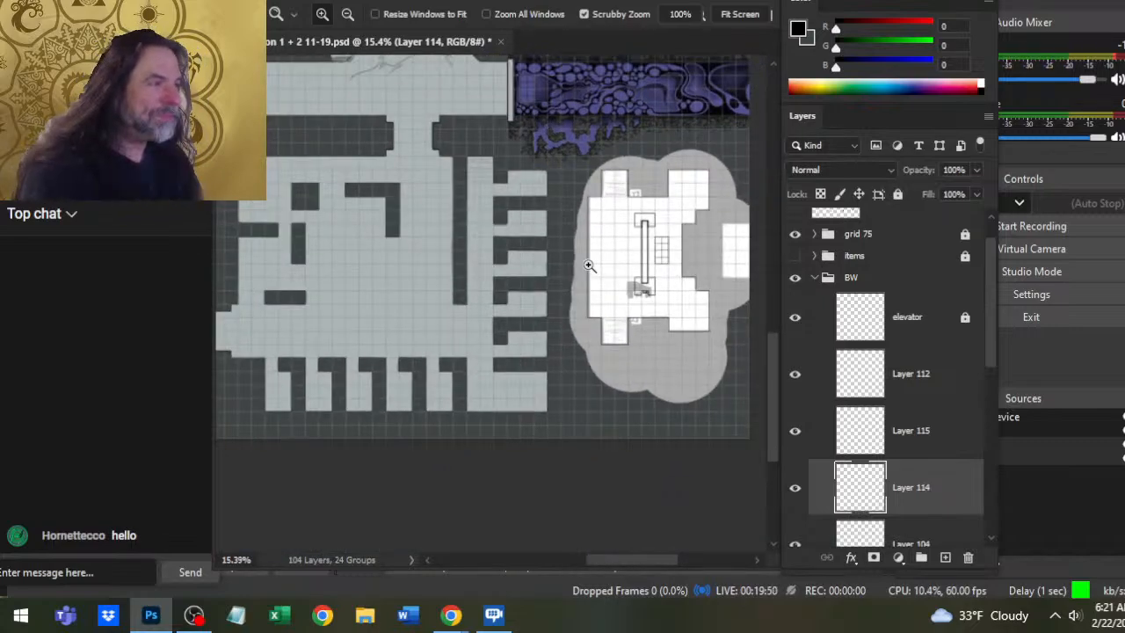
left_click_drag(690, 333, 625, 317)
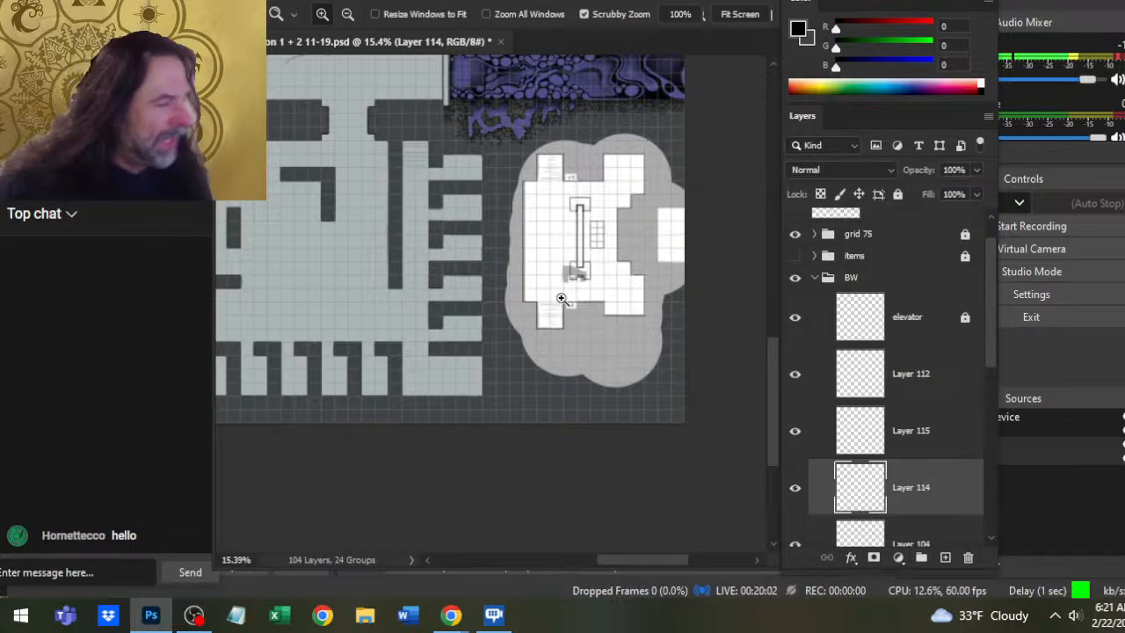
left_click_drag(465, 200, 493, 325)
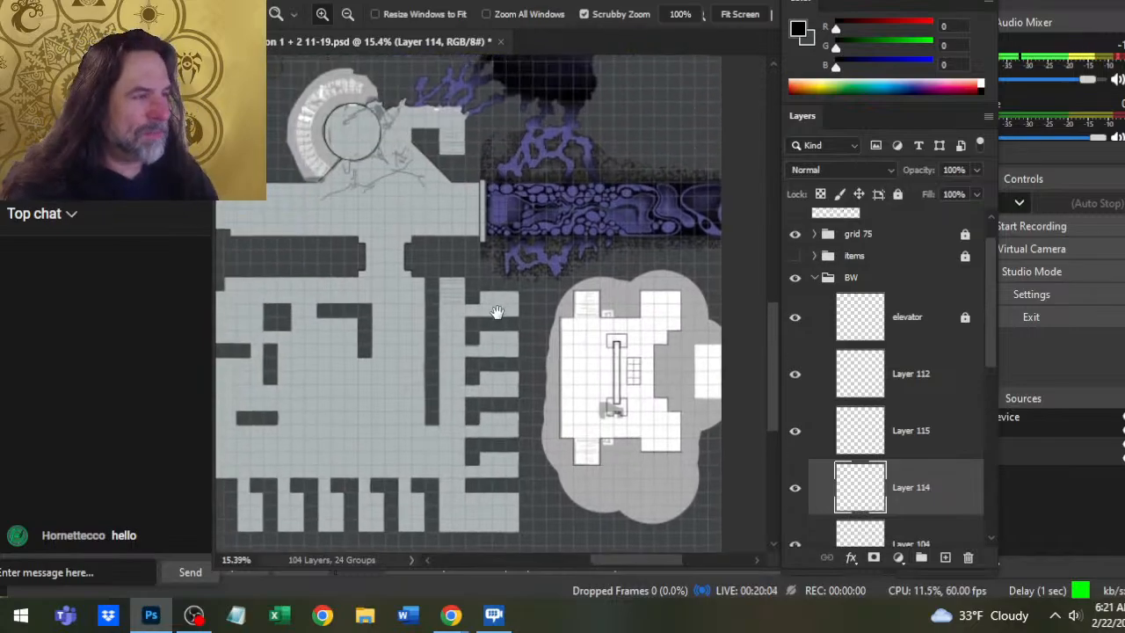
left_click(477, 199)
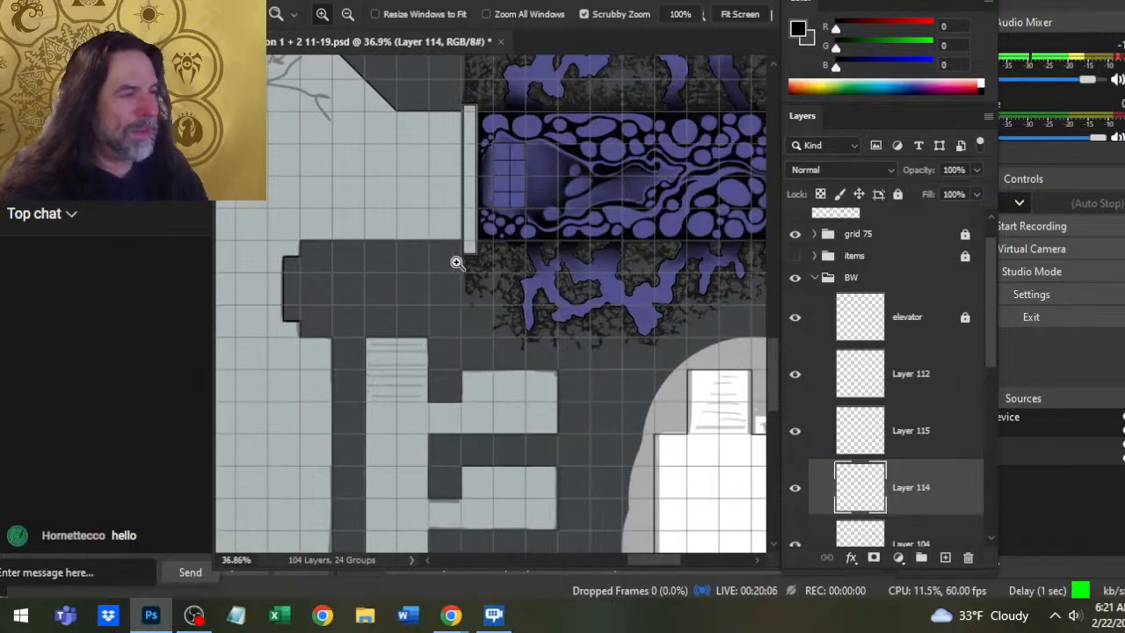
left_click_drag(430, 266, 360, 289)
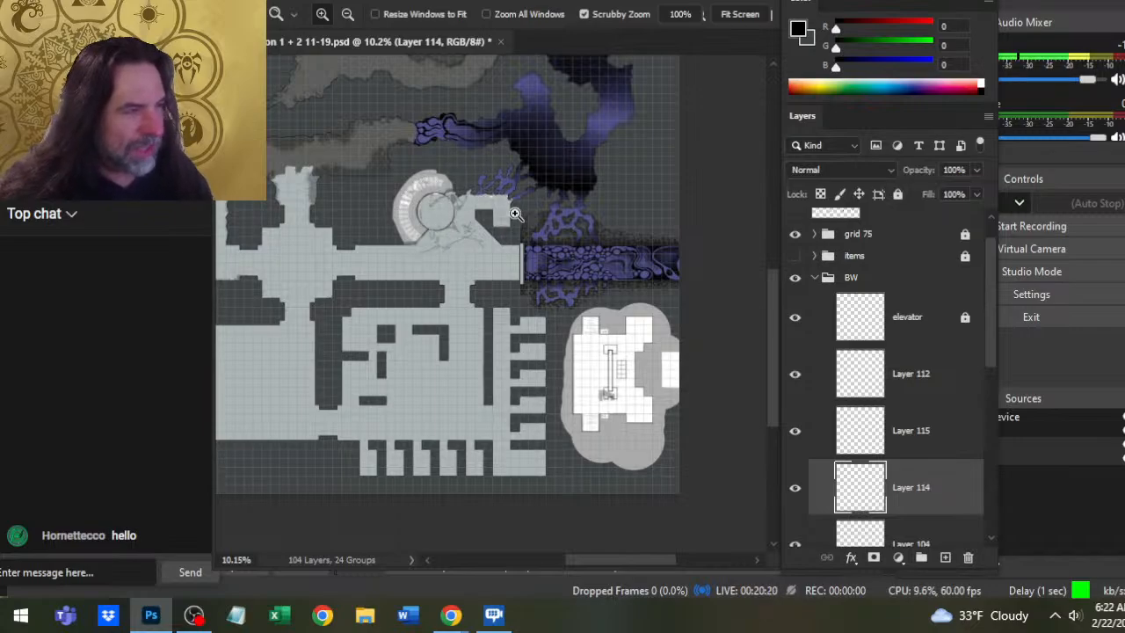
left_click(510, 182)
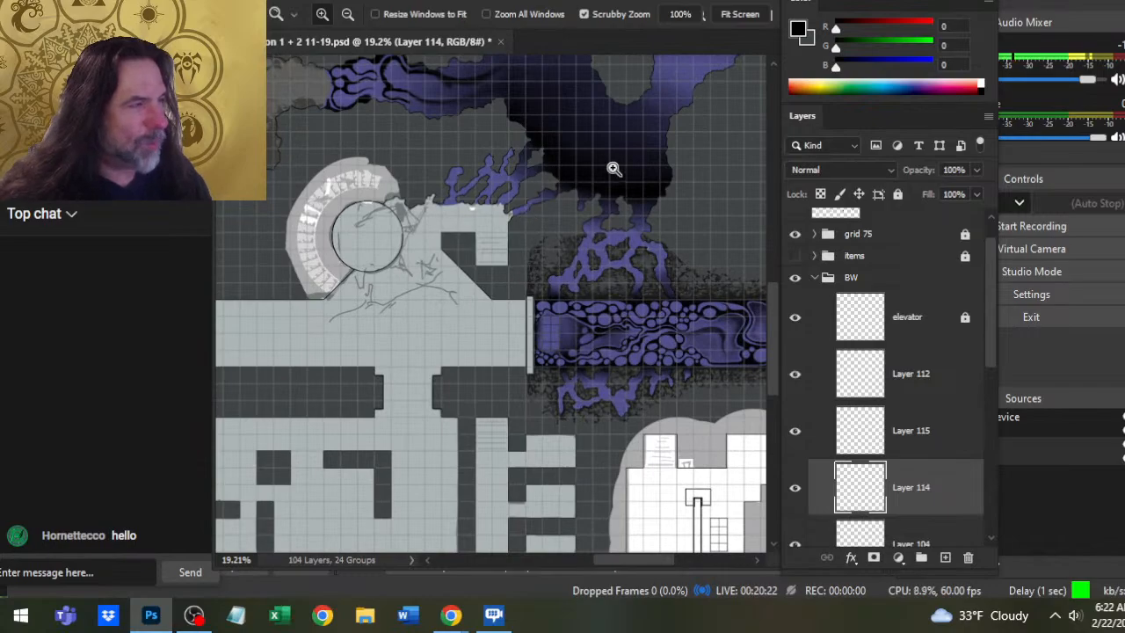
left_click_drag(575, 243, 535, 360)
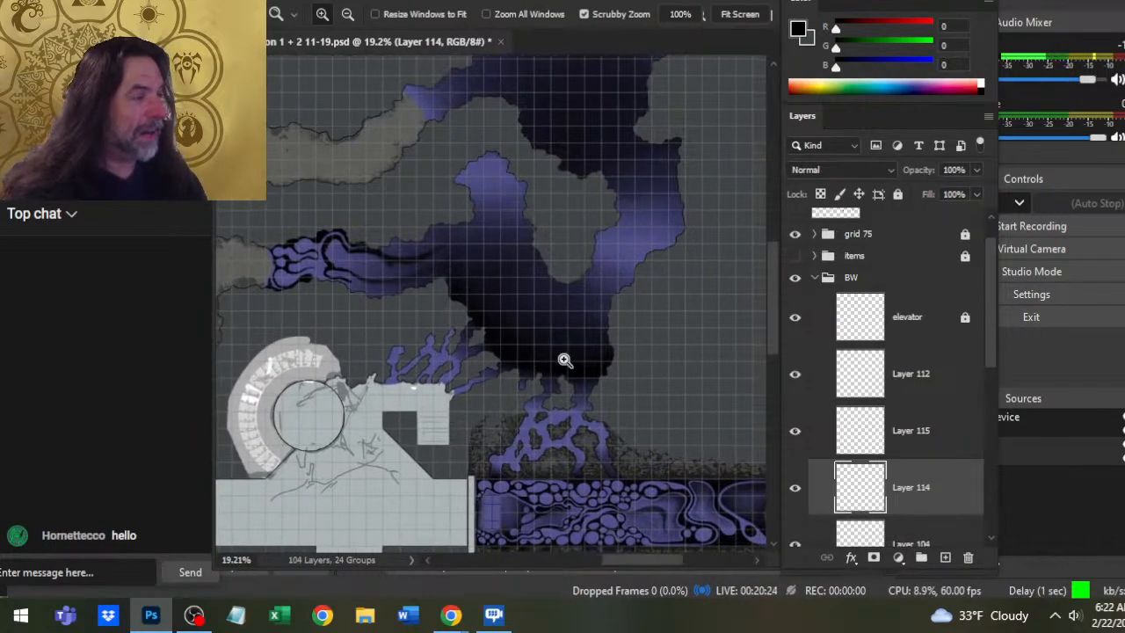
key("ctrl+0")
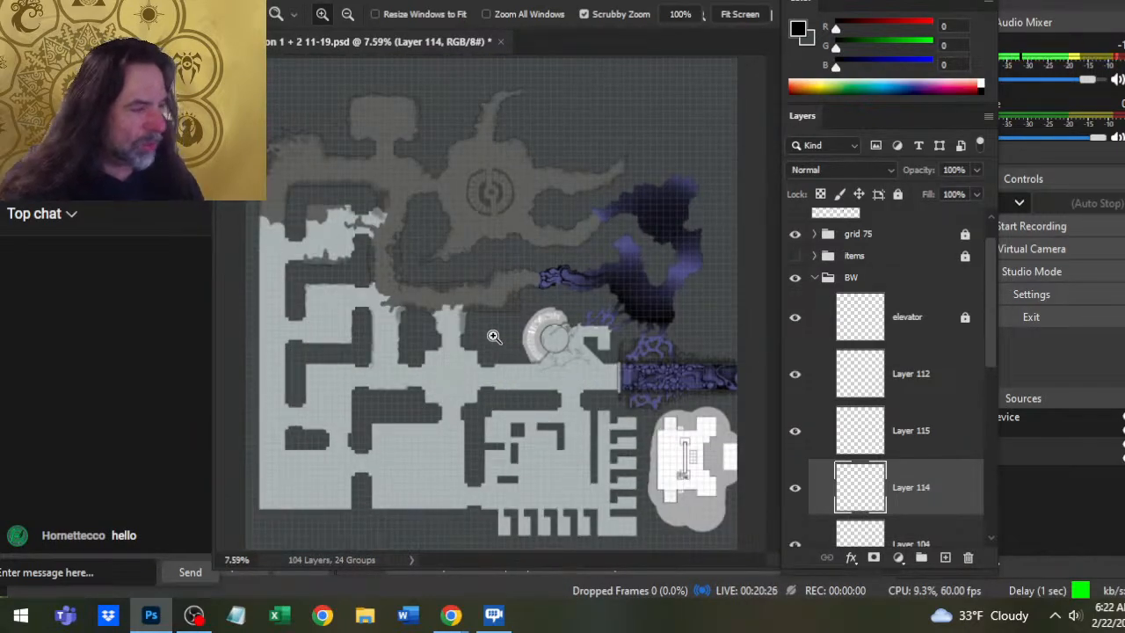
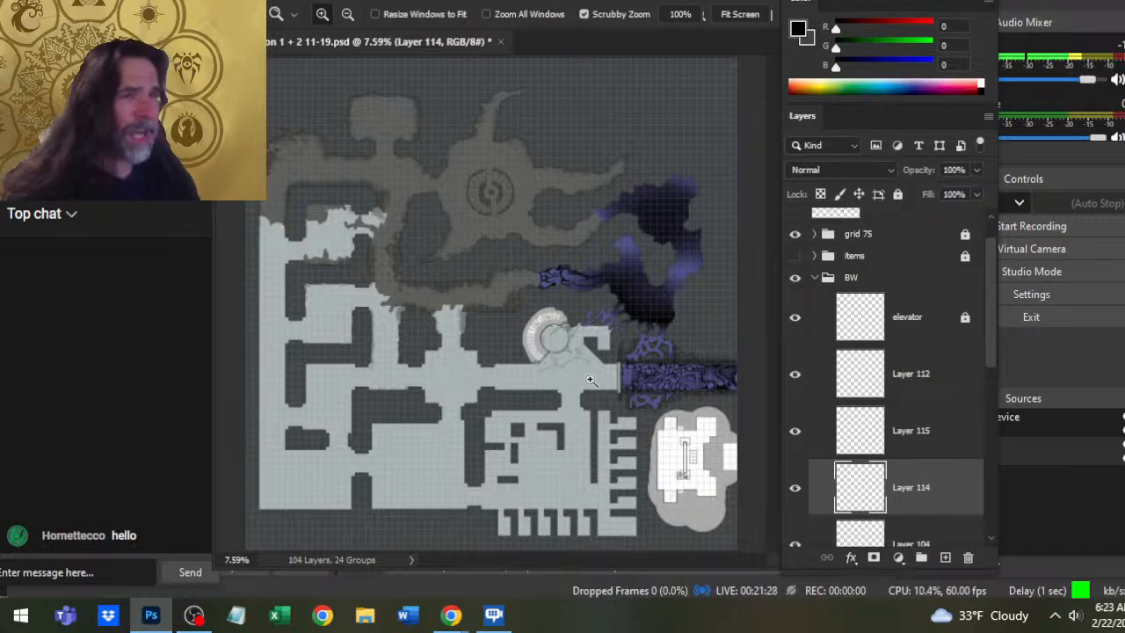
left_click(545, 334)
left_click_drag(629, 491, 431, 236)
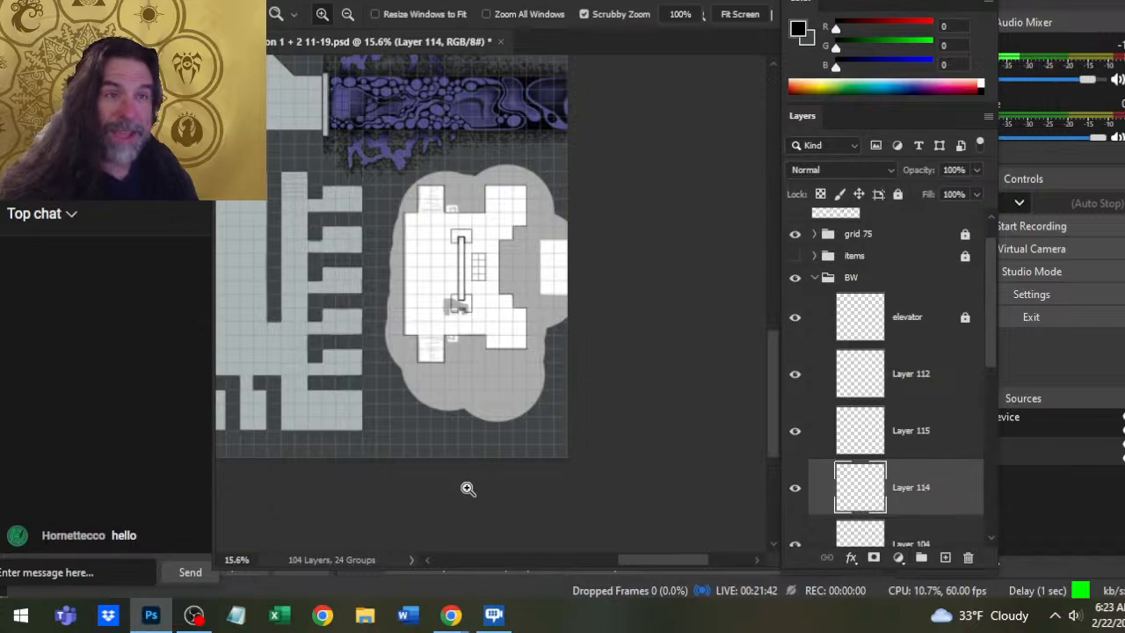
left_click_drag(411, 245, 470, 351)
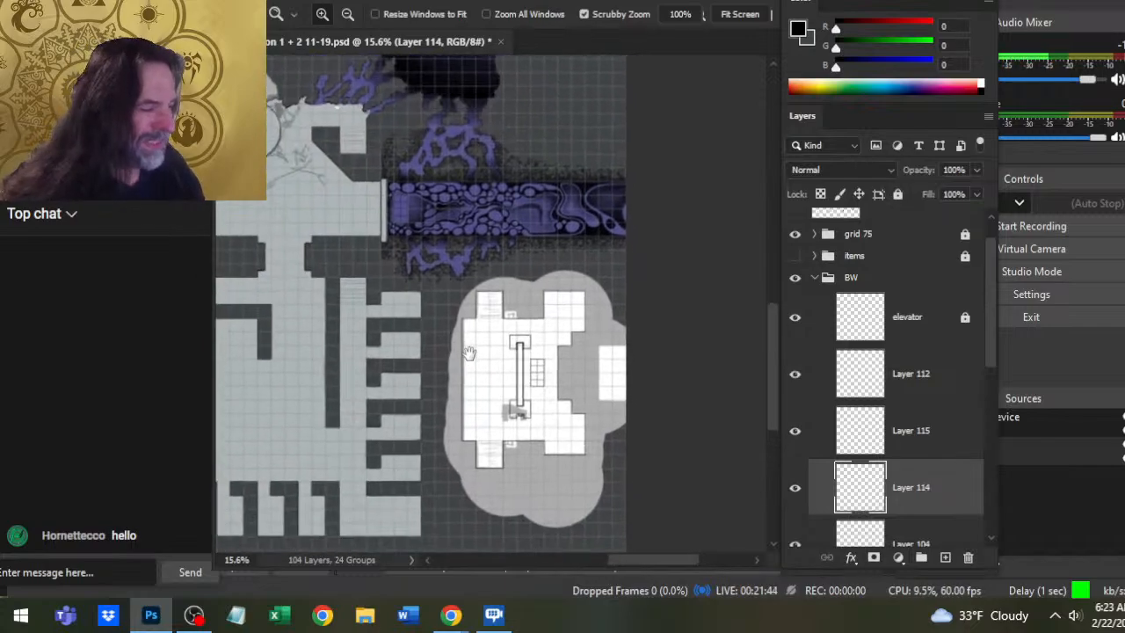
- Toggle the visibility of Layers 112 and 114 to identify which one holds the outer wall lines at the room's southeast corner
left_click_drag(522, 408, 554, 406)
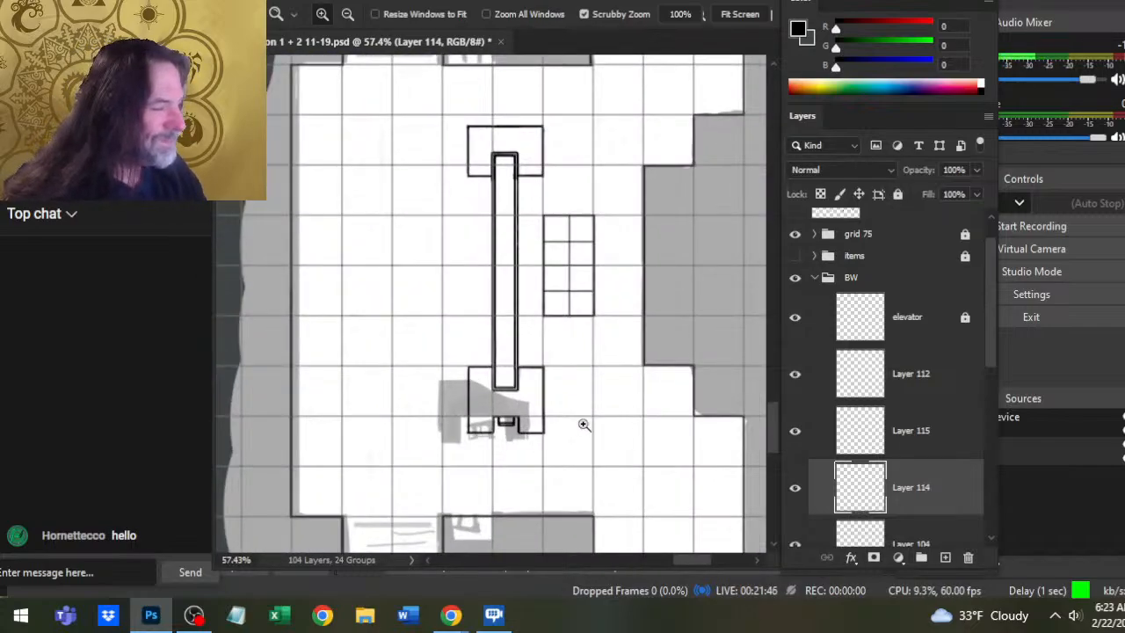
scroll(603, 359, "down", 3)
scroll(603, 430, "down", 3)
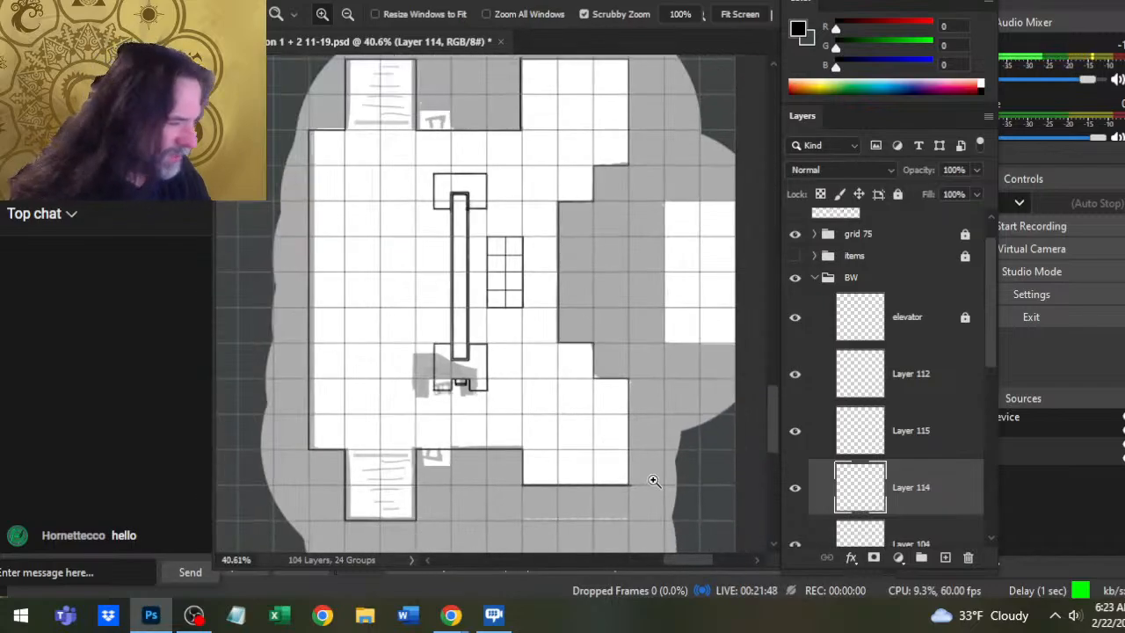
scroll(653, 480, "up", 4)
scroll(697, 431, "down", 2)
key("e")
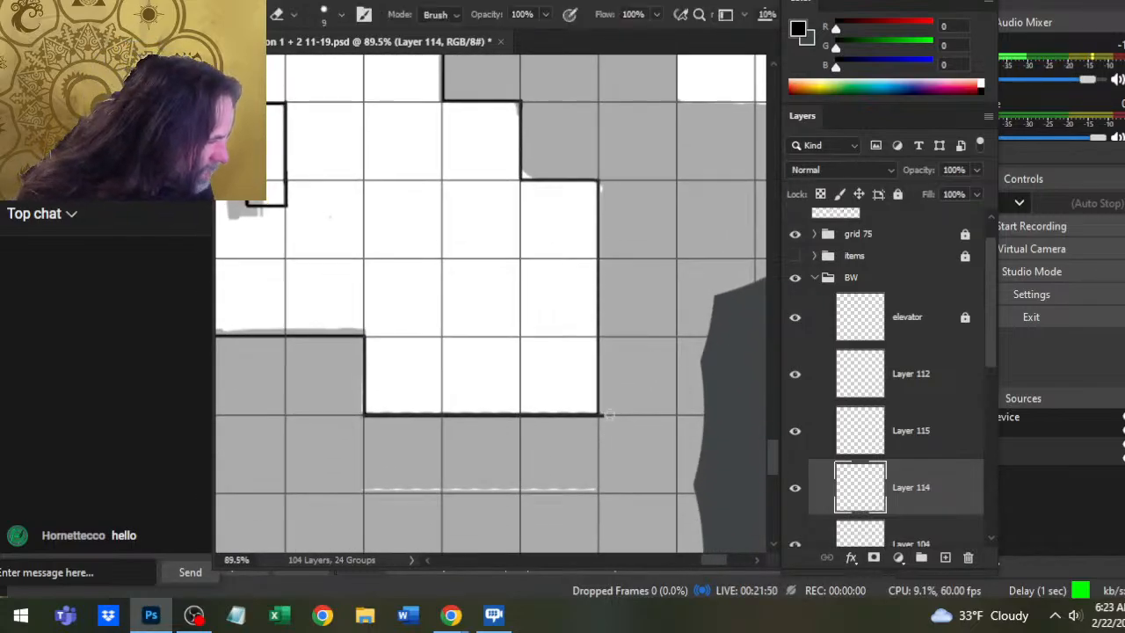
left_click(848, 435)
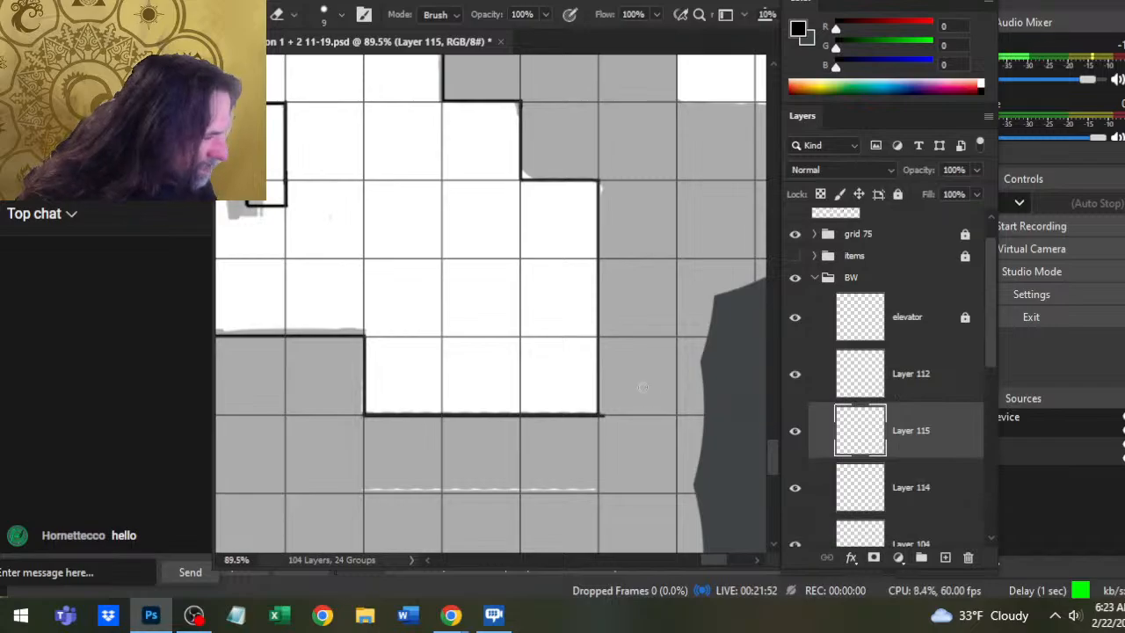
left_click(794, 378)
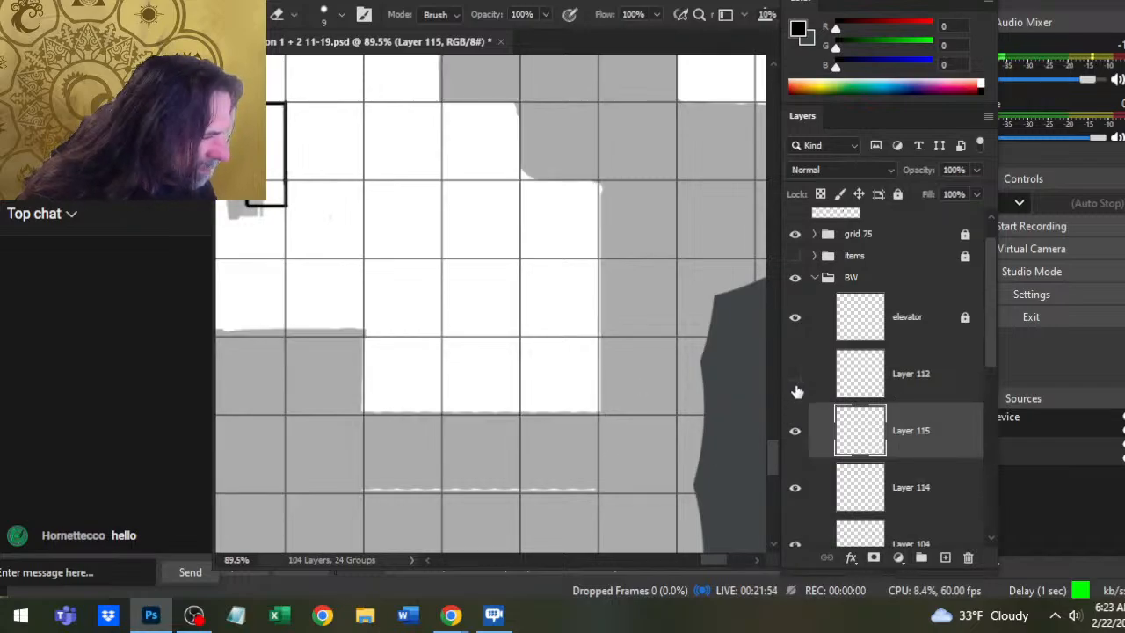
left_click(795, 376)
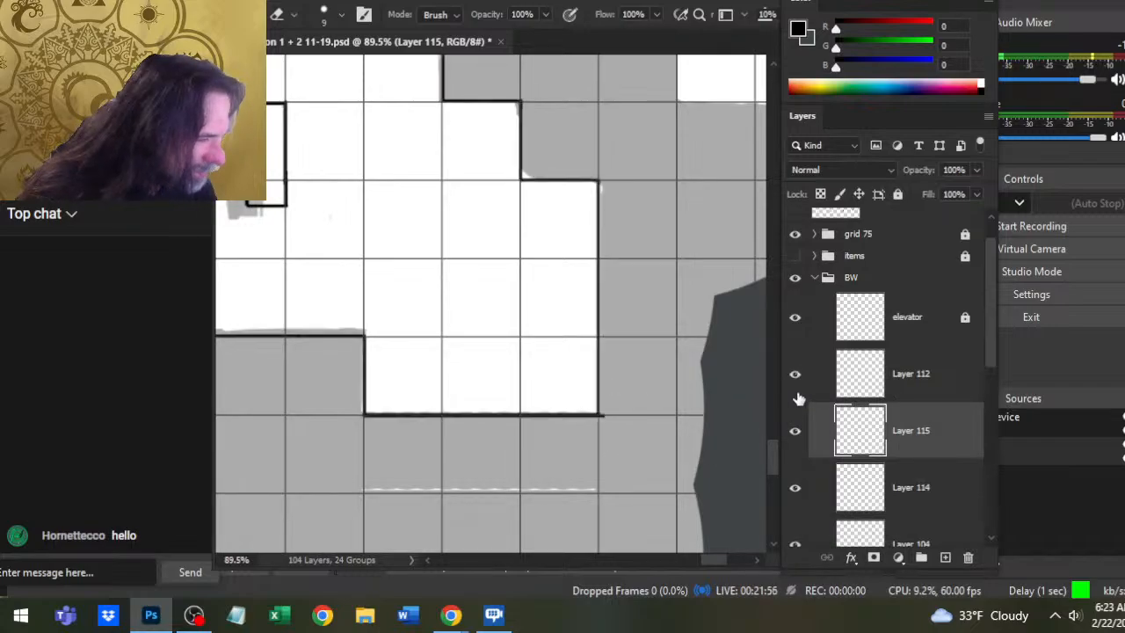
left_click(796, 489)
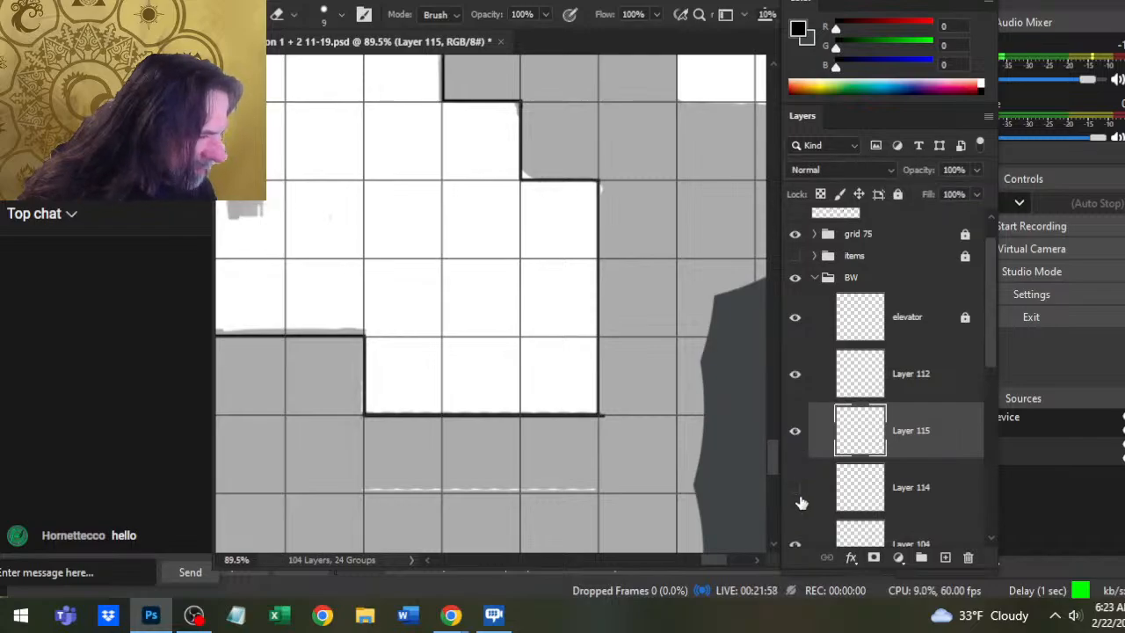
left_click(797, 488)
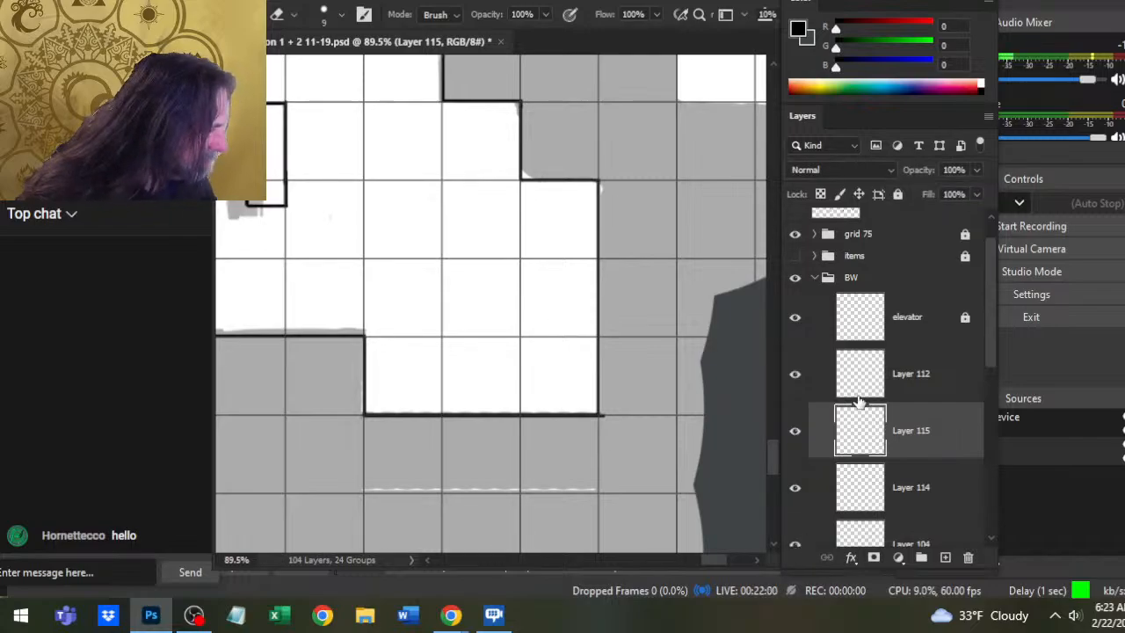
left_click(801, 383)
left_click(802, 384)
left_click(802, 387)
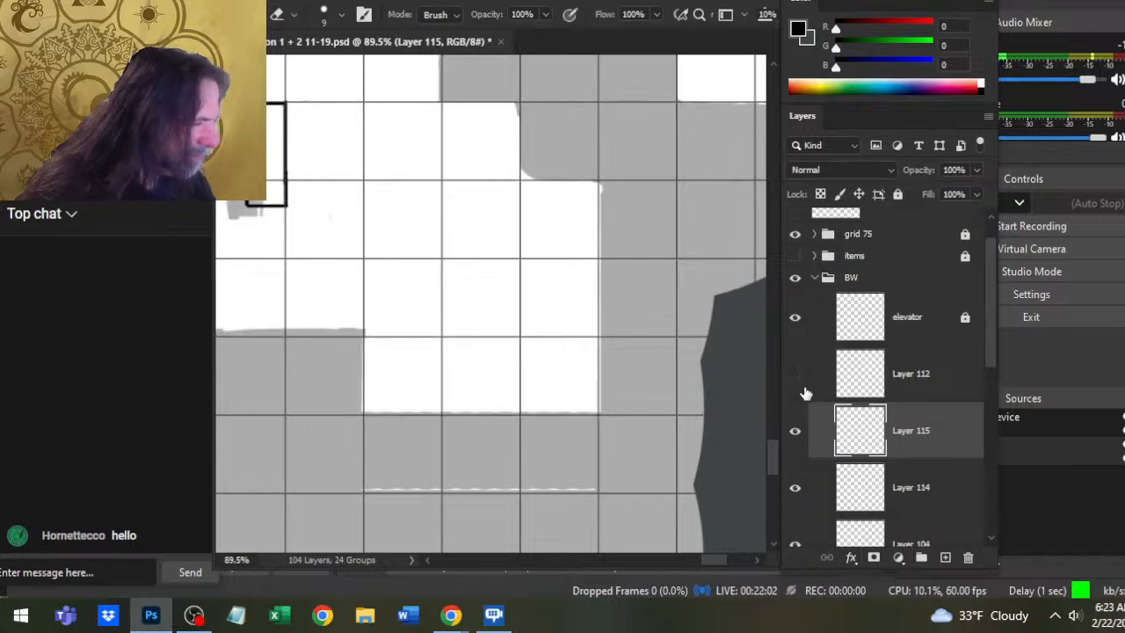
left_click(802, 387)
- On Layer 112, erase the southern wall line's overshoot and excess thickness with the 9-pixel eraser, and inspect the outline around the southern stair alcove
left_click(866, 392)
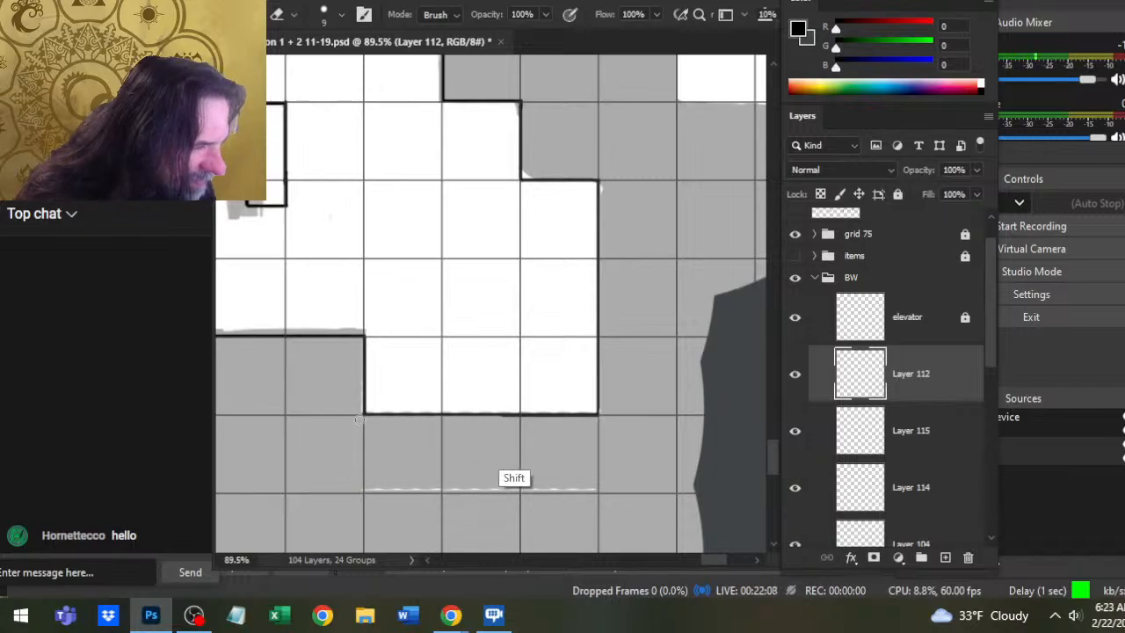
key("z")
scroll(396, 428, "down", 4)
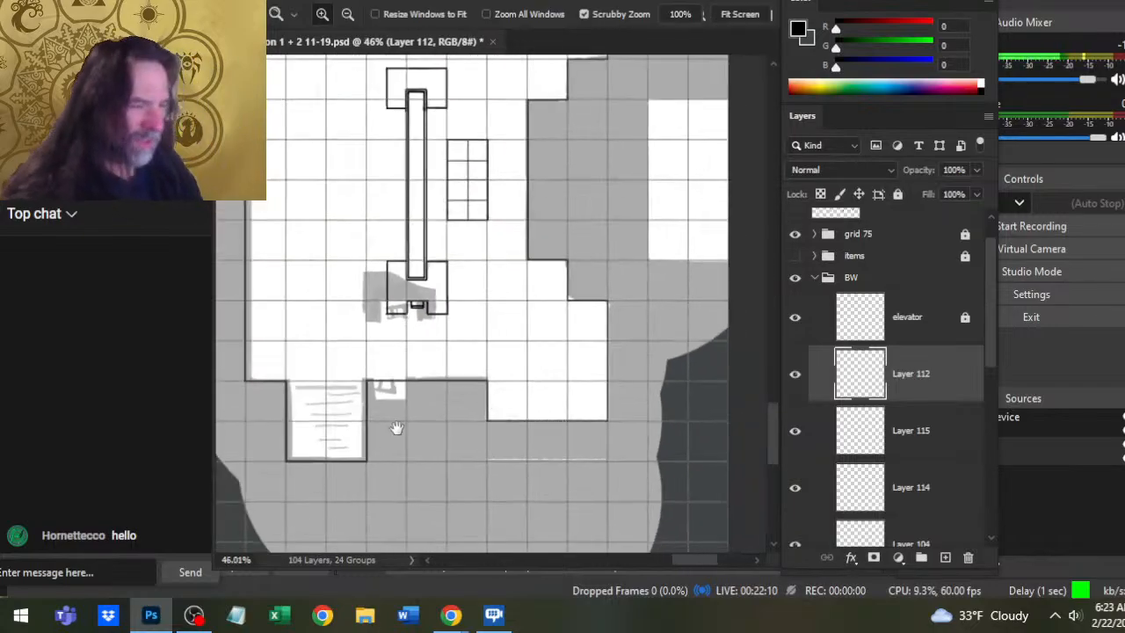
scroll(397, 432, "up", 1)
scroll(397, 433, "up", 3)
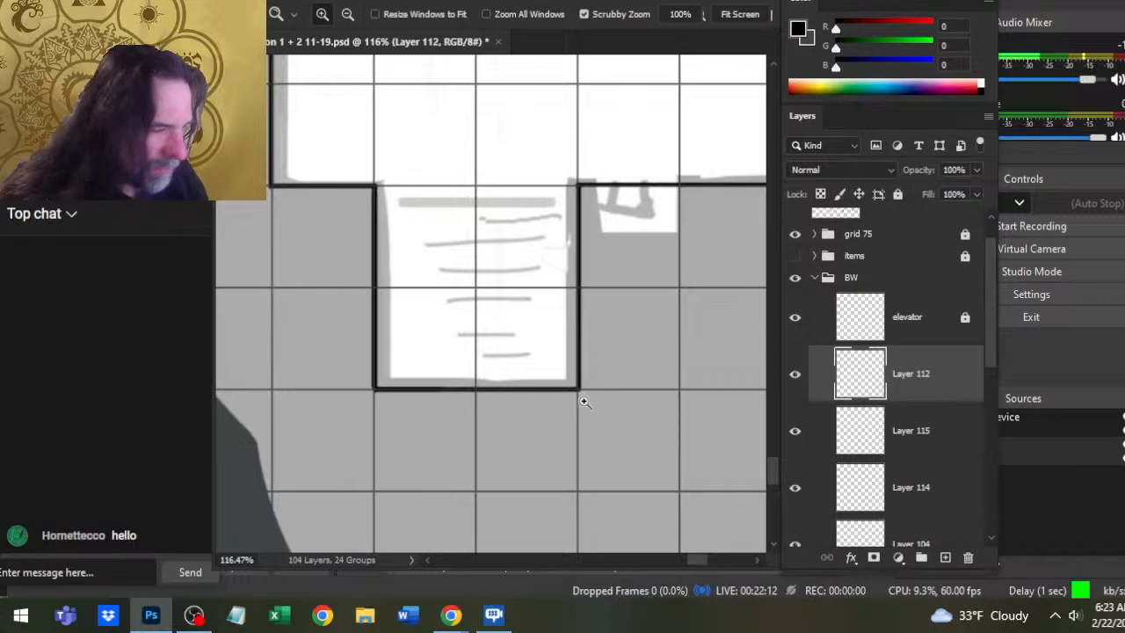
scroll(566, 364, "down", 3)
left_click_drag(627, 266, 410, 375)
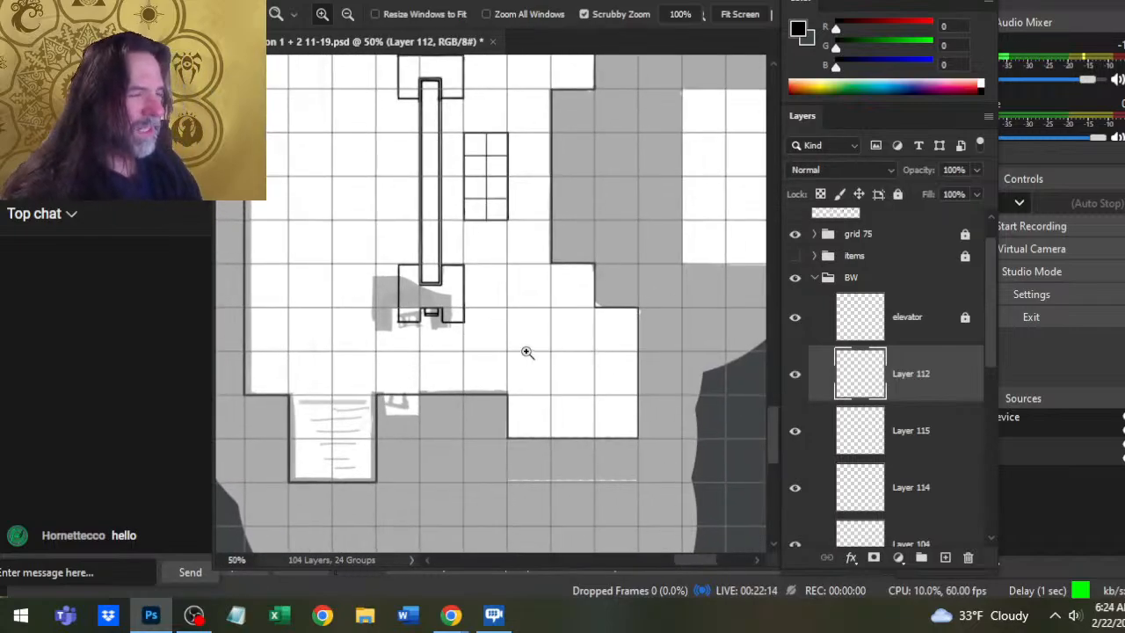
- Draw a small rectangular jamb at the northwest corner of the southern stair alcove on Layer 112 with the 4-pixel black brush
scroll(527, 354, "down", 1)
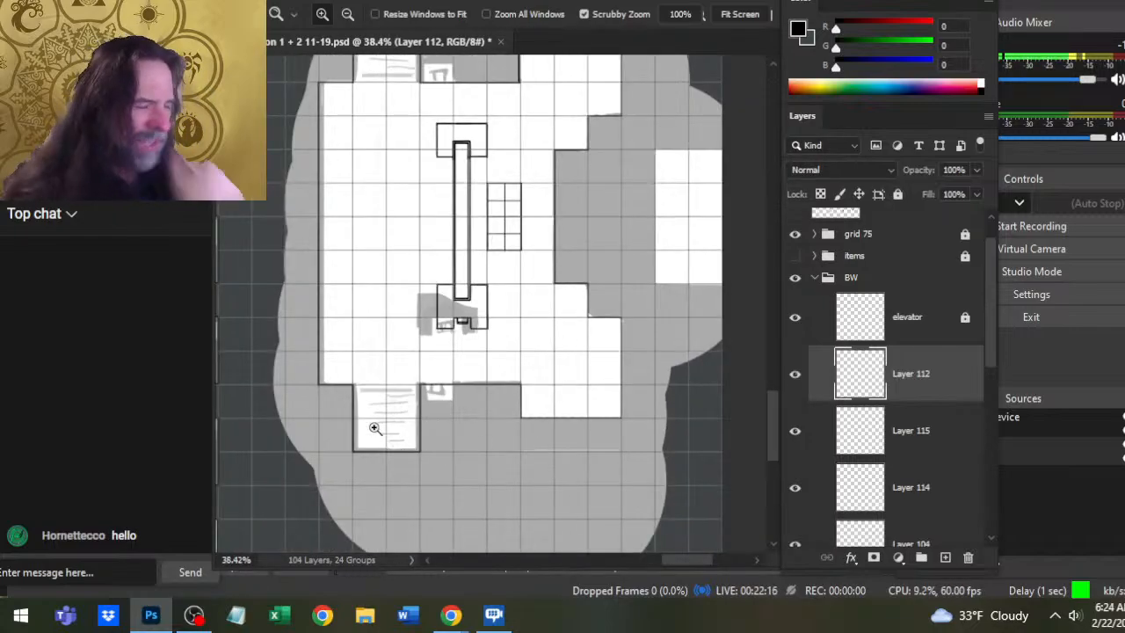
left_click_drag(334, 404, 399, 400)
scroll(481, 394, "up", 4)
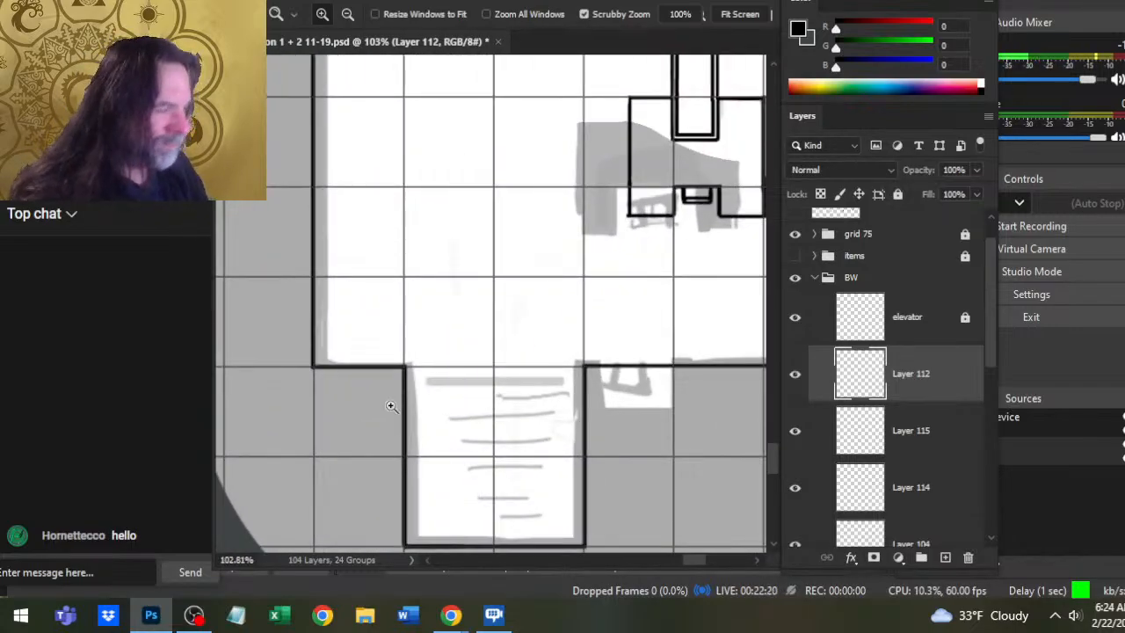
key("b")
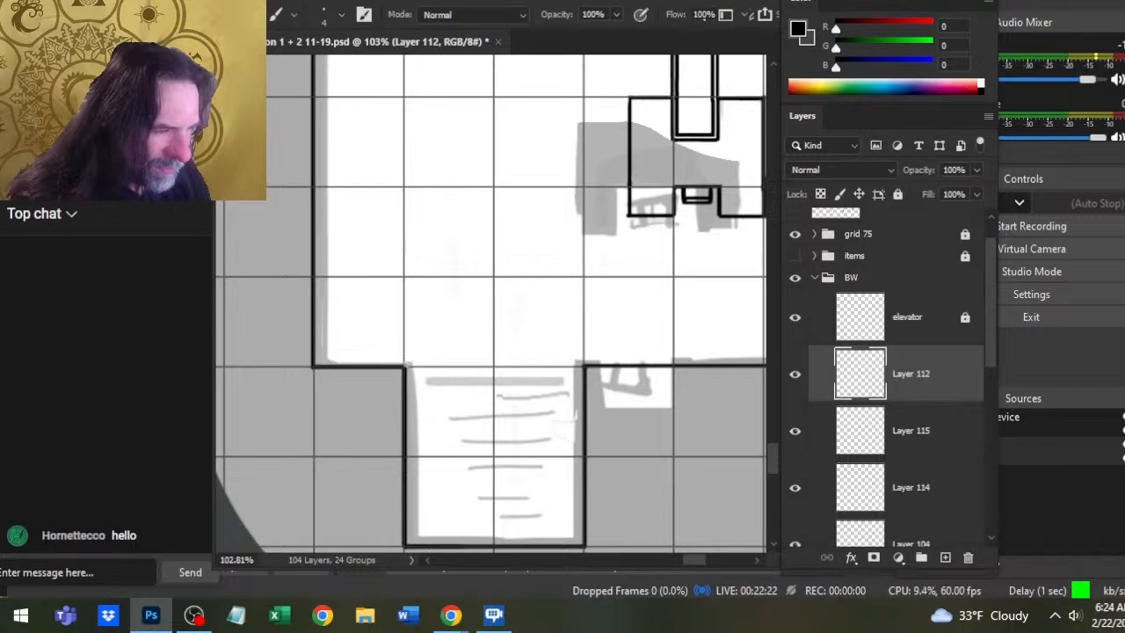
mouse_move(403, 365)
left_mouse_down()
mouse_move(426, 367)
mouse_move(420, 399)
mouse_move(407, 398)
left_mouse_up()
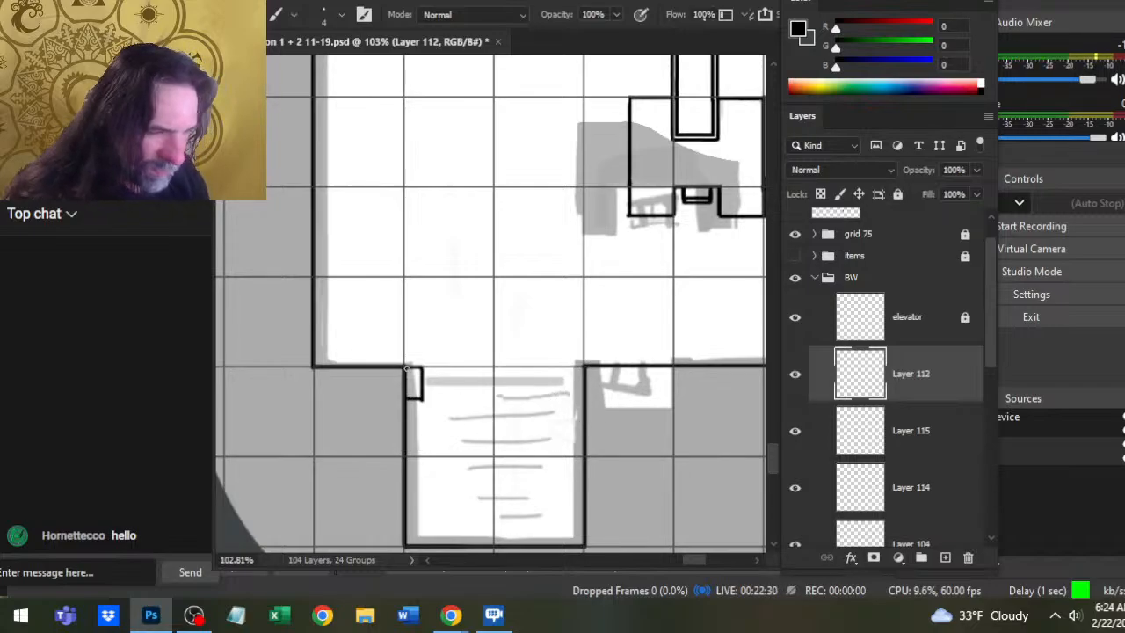
- Erase the old wall line behind the new western jamb with the 9-pixel eraser and touch up its outline
key("l")
left_click_drag(421, 354, 420, 353)
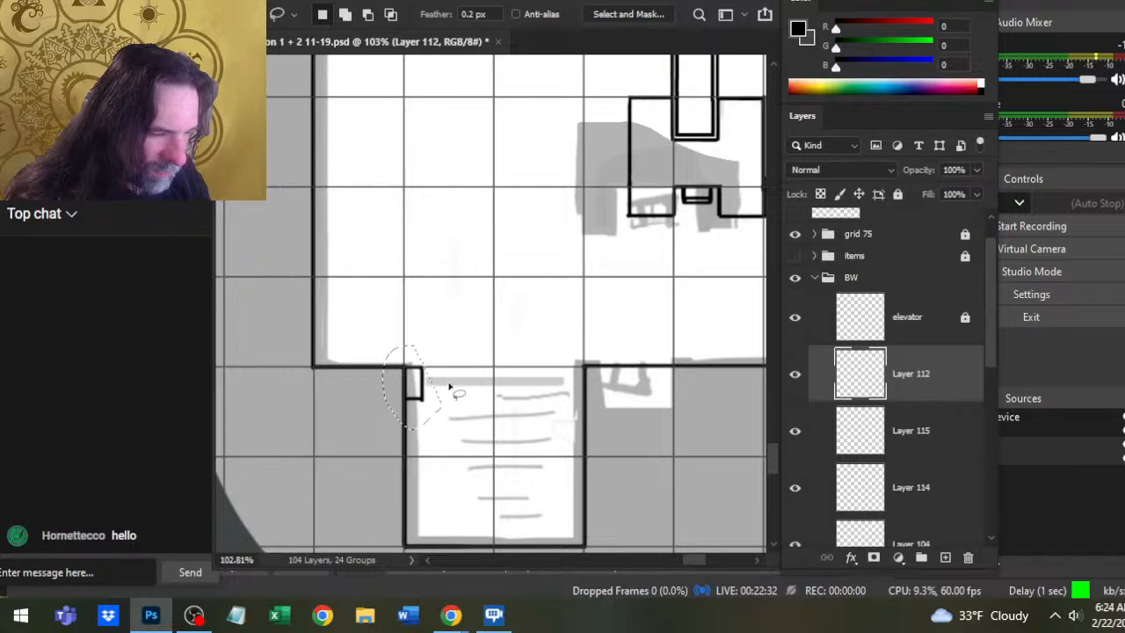
key("e")
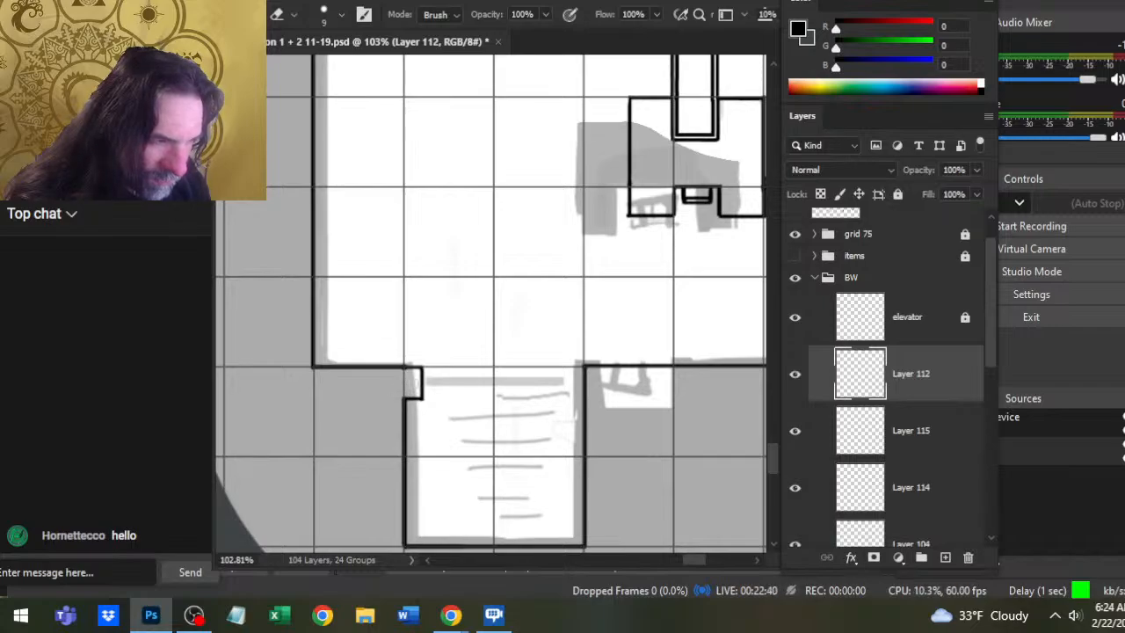
key("b")
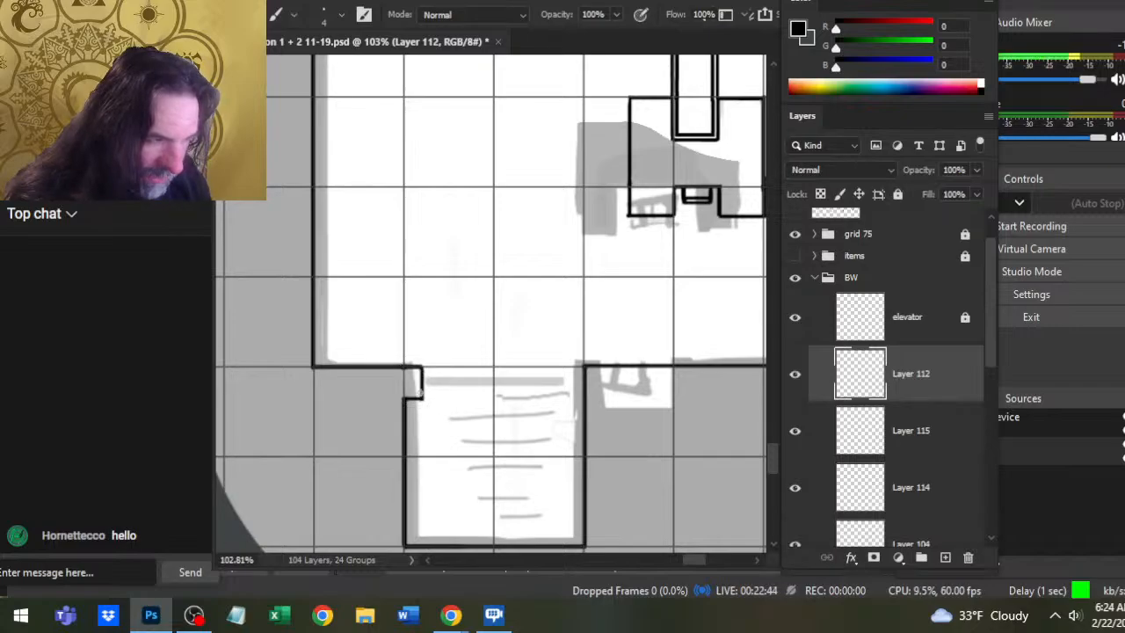
key("e")
- Lasso the western jamb, copy it to a new layer, and flip the copy horizontally
key("l")
mouse_move(425, 357)
left_mouse_down()
mouse_move(370, 373)
mouse_move(401, 439)
mouse_move(456, 397)
mouse_move(454, 368)
left_mouse_up()
key("ctrl+shift+j")
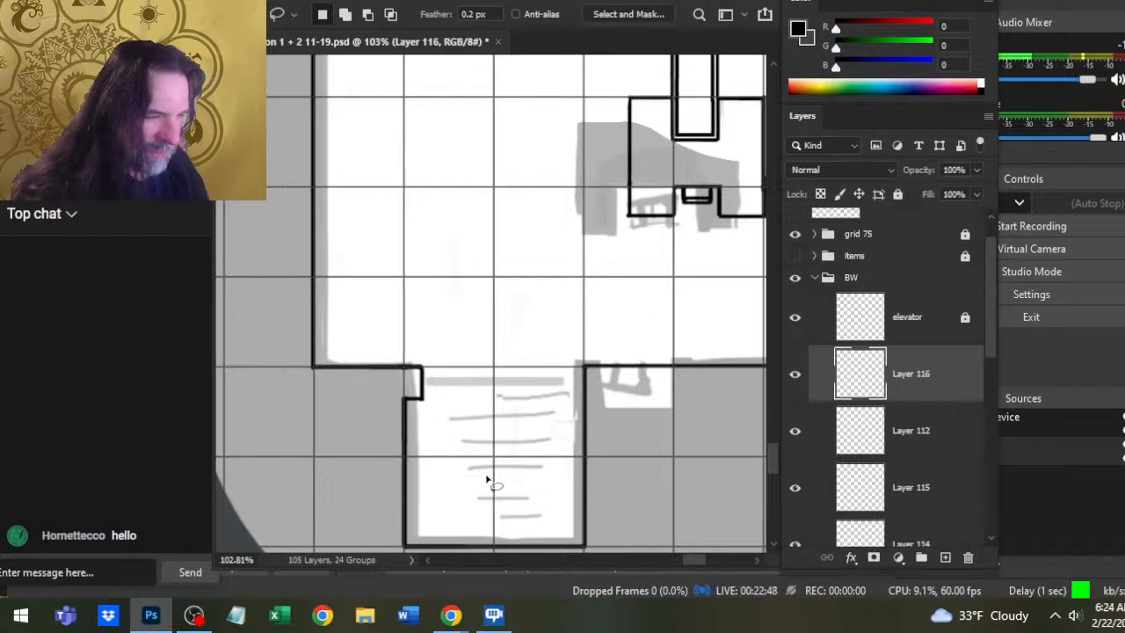
right_click(591, 479)
left_click(647, 441)
right_click(577, 432)
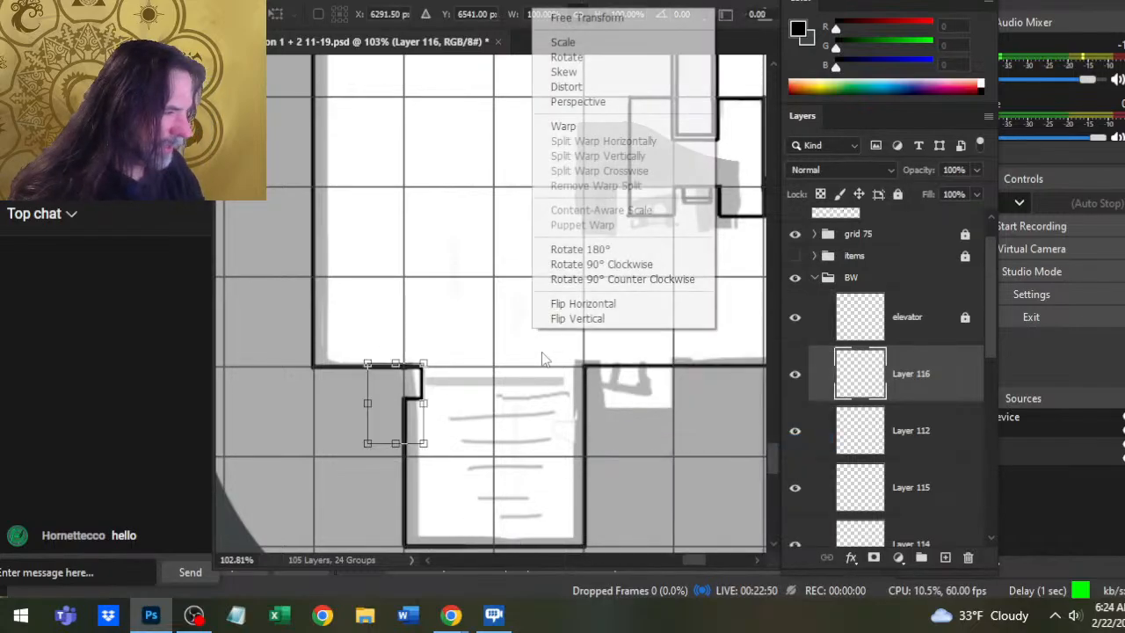
left_click(612, 309)
key("Return")
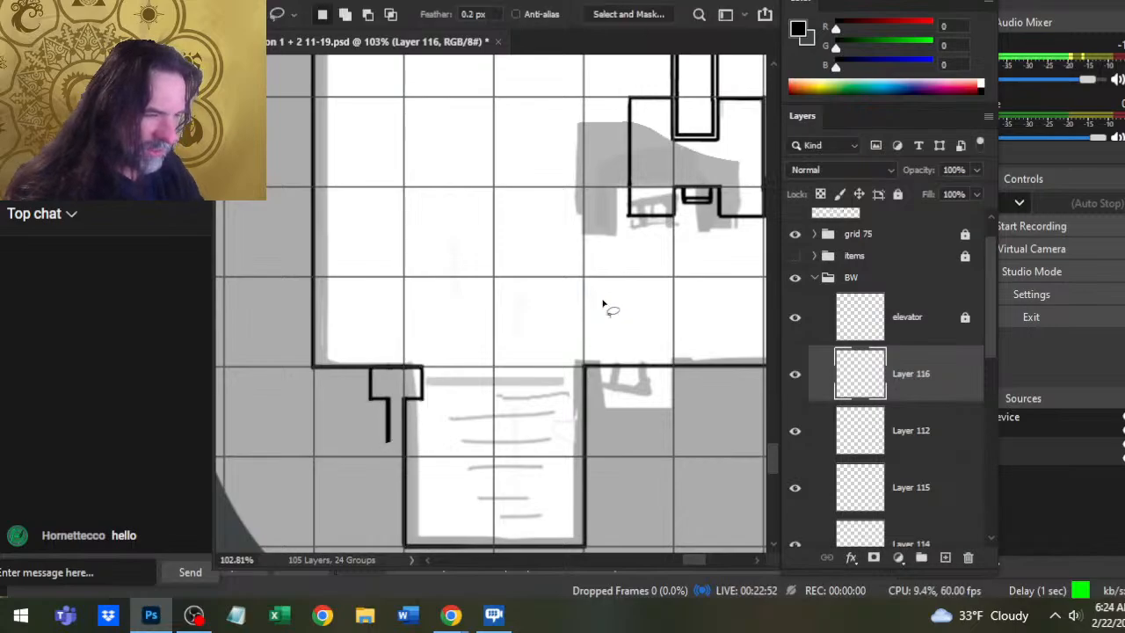
- Nudge the flipped jamb east until it lines up with the stair alcove's eastern wall
key("Right")
key("Right")
key("Right")
key("Right")
key("Right")
key("Right")
key("Right")
key("Right")
key("Right")
key("Right")
key("Right")
key("Right")
key("Right")
key("Right")
key("Right")
key("Right")
key("Right")
key("Right")
key("Right")
key("Right")
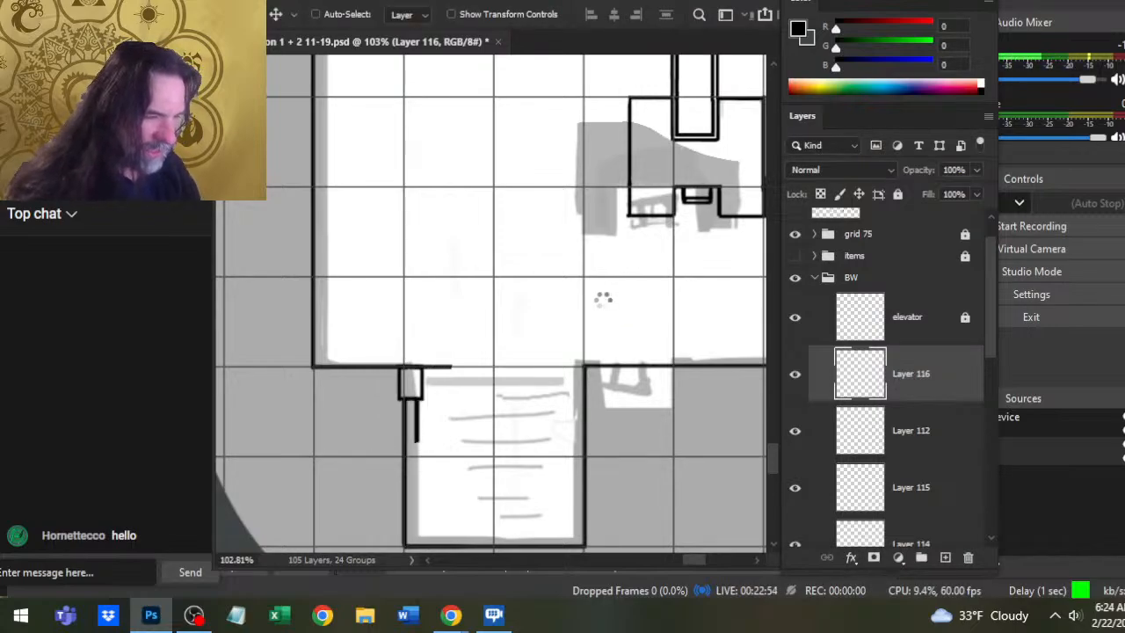
key("Right")
key("Right")
key("Right")
key("Right")
key("Right")
key("Right")
key("Right")
key("Right")
key("Right")
key("Right")
key("Right")
key("Right")
key("Right")
key("Right")
key("Right")
key("Right")
key("Right")
key("Right")
key("Right")
key("Right")
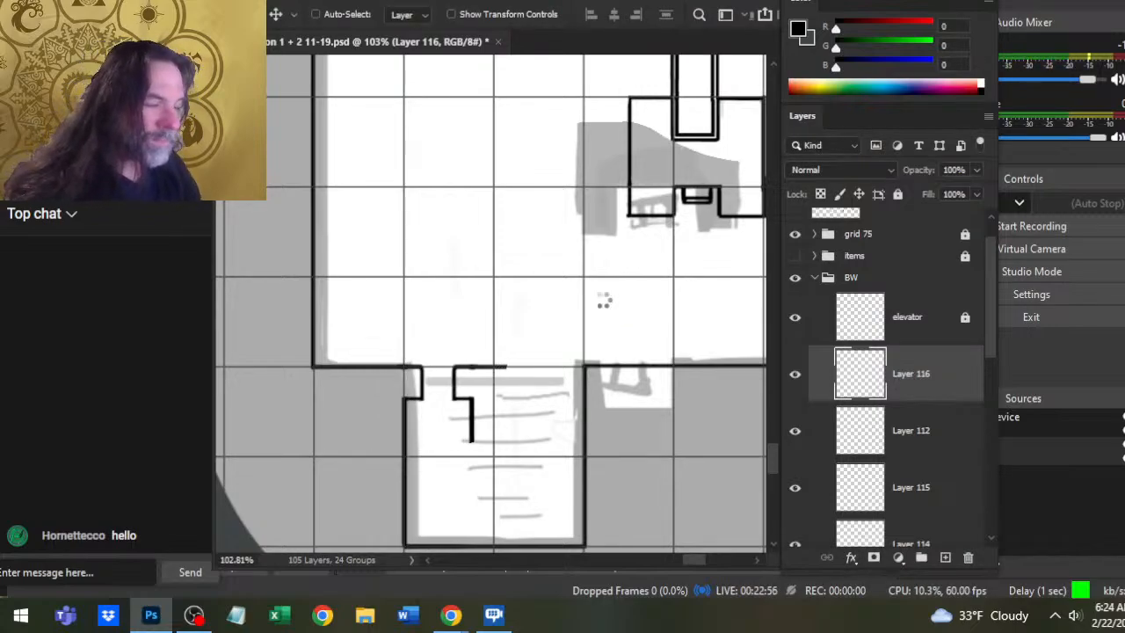
key("Right")
key("Right")
key("Right")
key("Right")
key("Right")
key("Right")
key("Right")
key("Right")
key("Right")
key("Right")
key("Right")
key("Right")
key("Right")
key("Right")
key("Right")
key("Right")
key("Right")
key("Right")
key("Right")
key("Right")
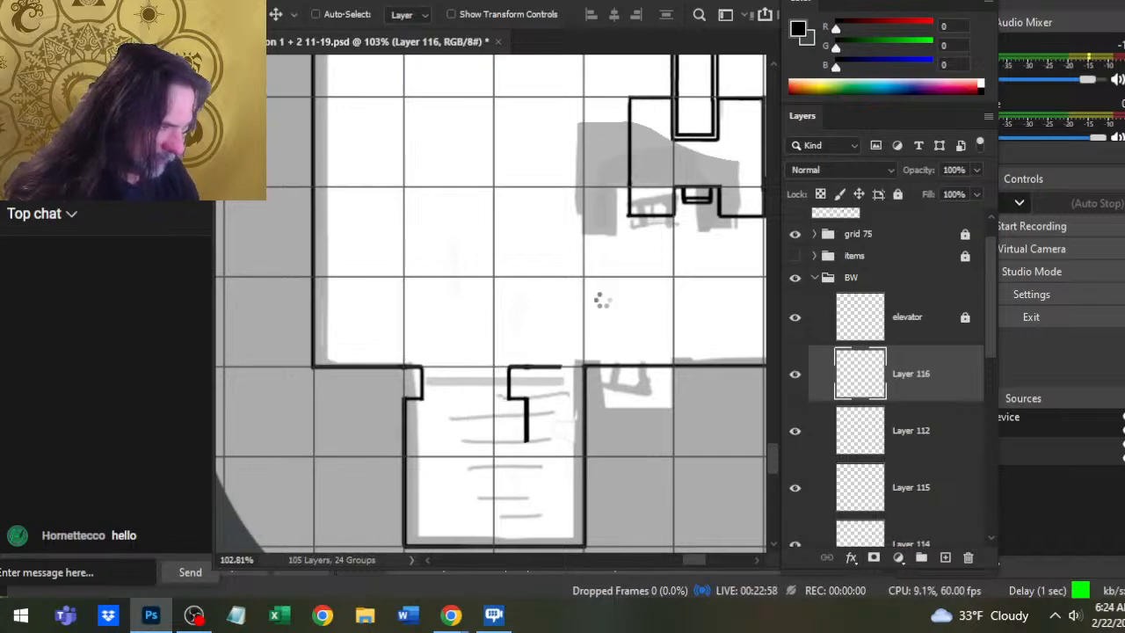
key("Right")
key("Right")
key("Right")
key("Right")
key("Right")
key("Right")
key("Right")
key("Right")
key("Right")
key("Right")
key("Right")
key("Right")
key("Right")
key("Right")
key("Right")
key("Right")
key("Right")
key("Right")
key("Right")
key("Right")
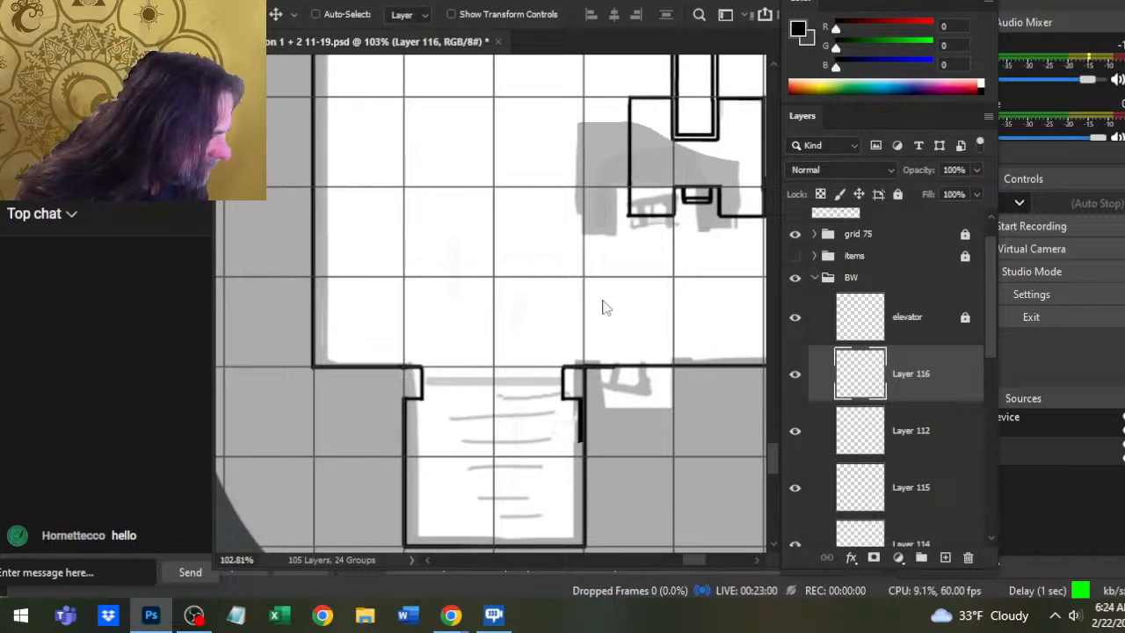
key("Right")
key("Right")
key("Right")
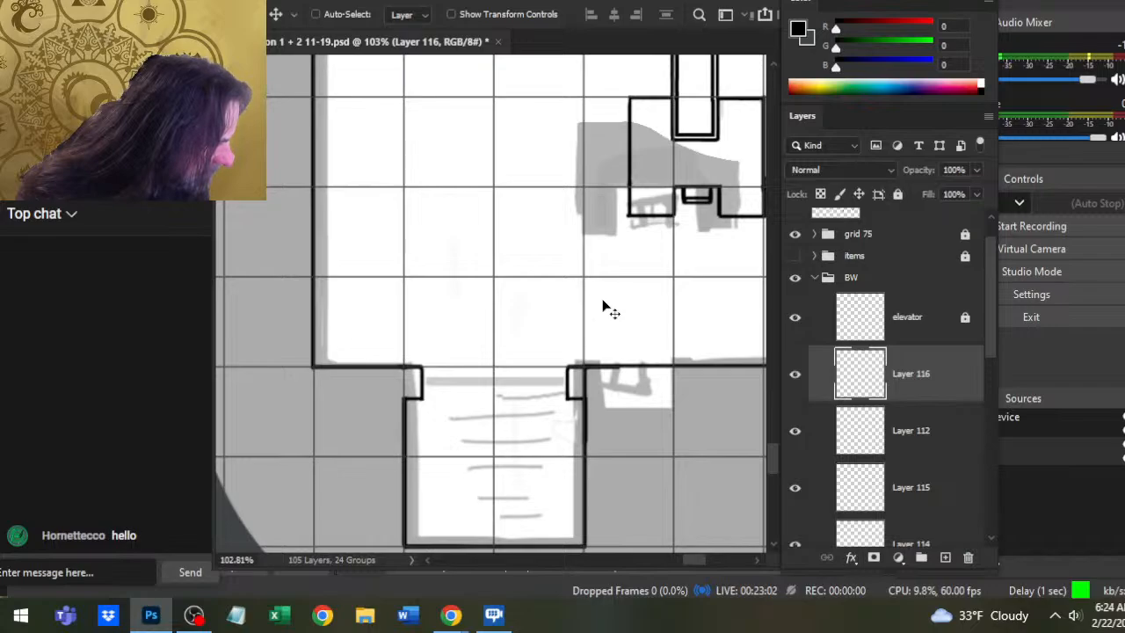
- Clean the wall lines around the eastern jamb on Layers 112 and 116, and touch up the alcove's east wall with the 4-pixel brush
key("e")
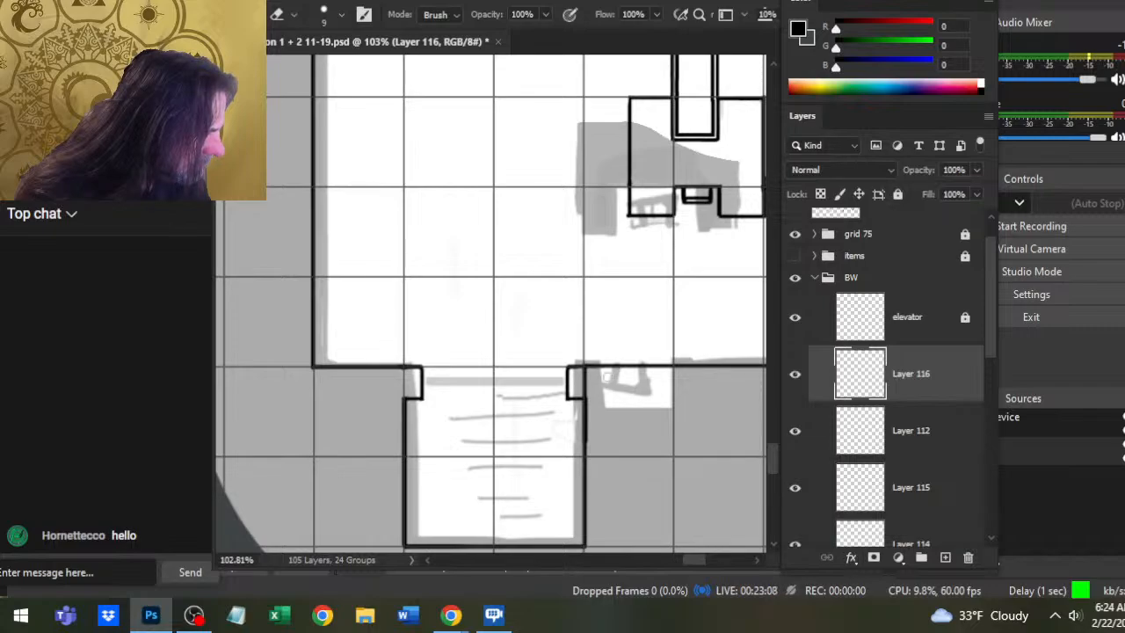
key("b")
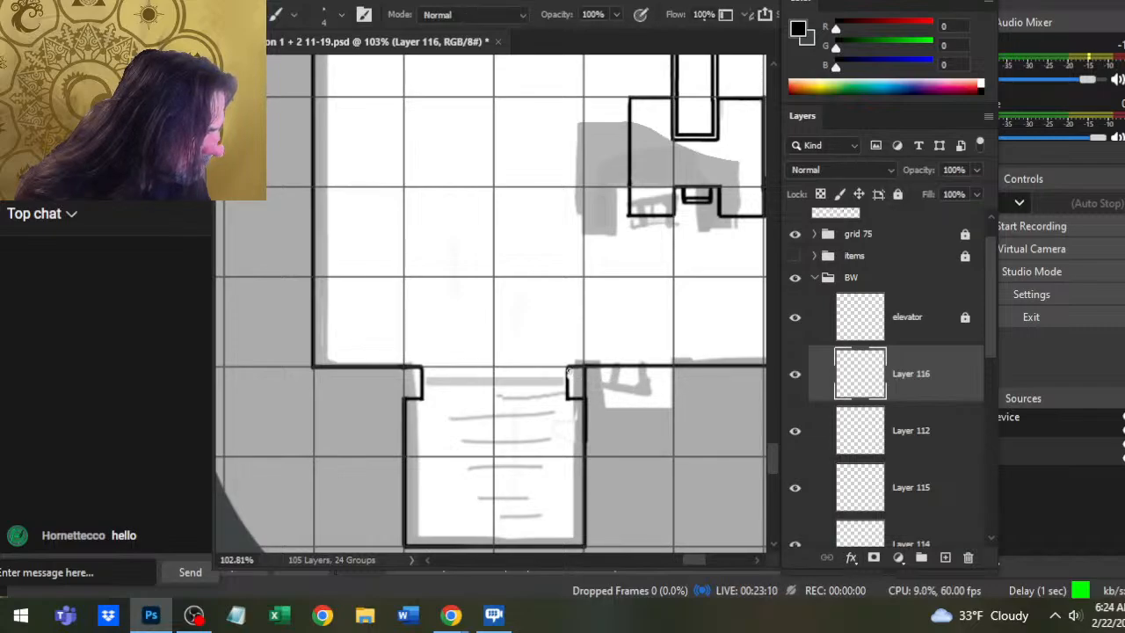
left_click(857, 432)
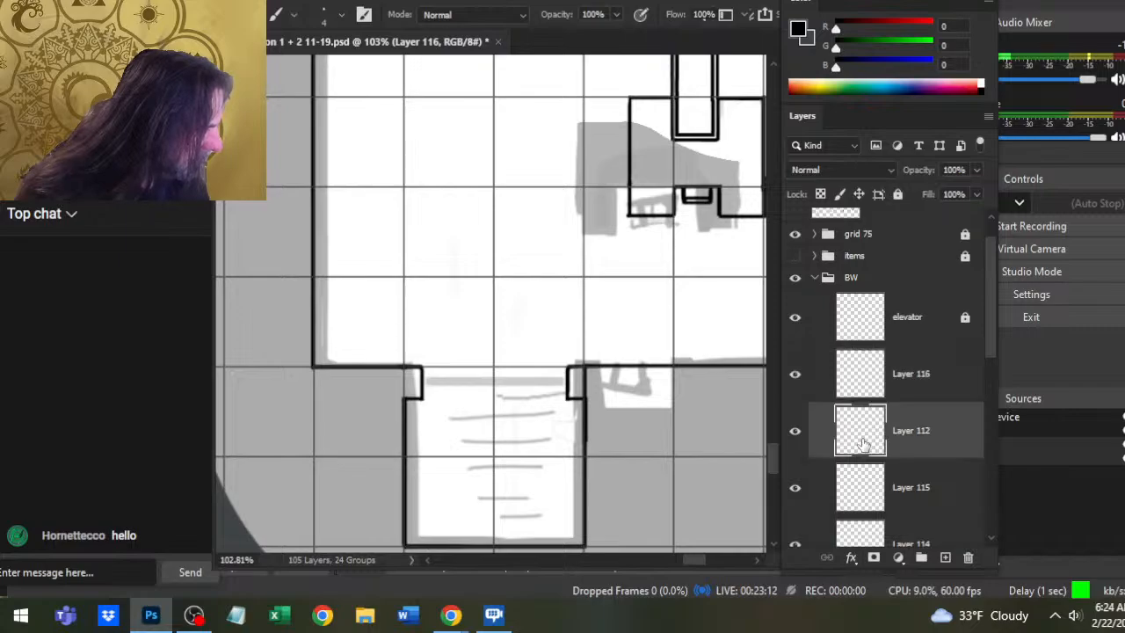
key("e")
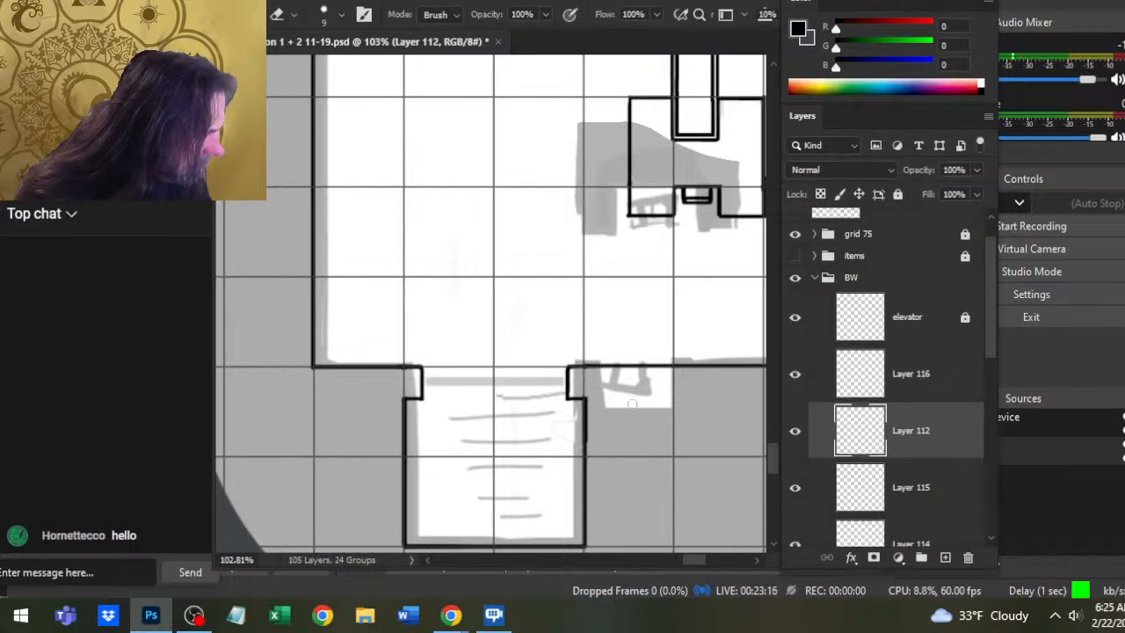
left_click(906, 393)
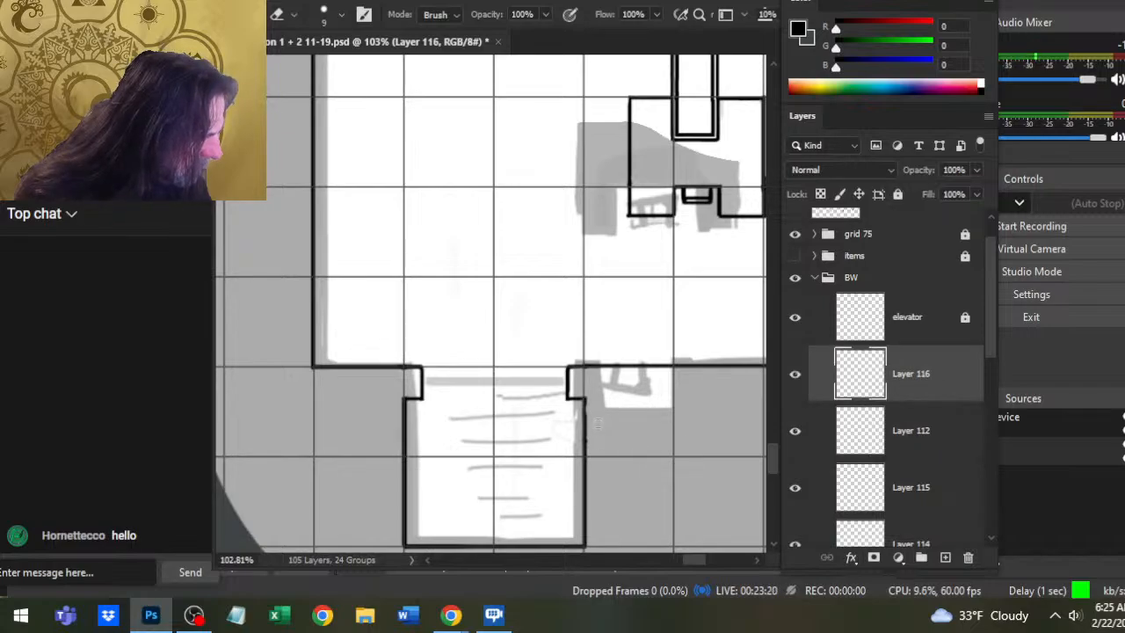
key("b")
left_click_drag(584, 401, 589, 517)
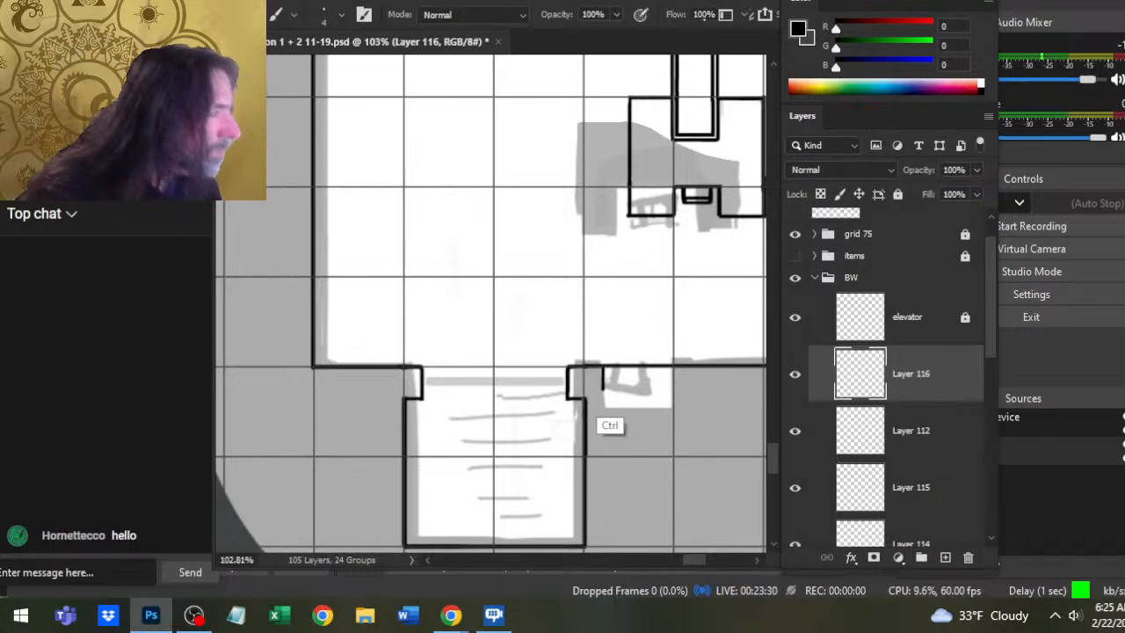
- Lasso the small recess at the southern end of the room's central structure
left_click_drag(665, 313, 566, 331)
key("l")
mouse_move(593, 193)
left_mouse_down()
mouse_move(565, 185)
mouse_move(540, 236)
left_mouse_up()
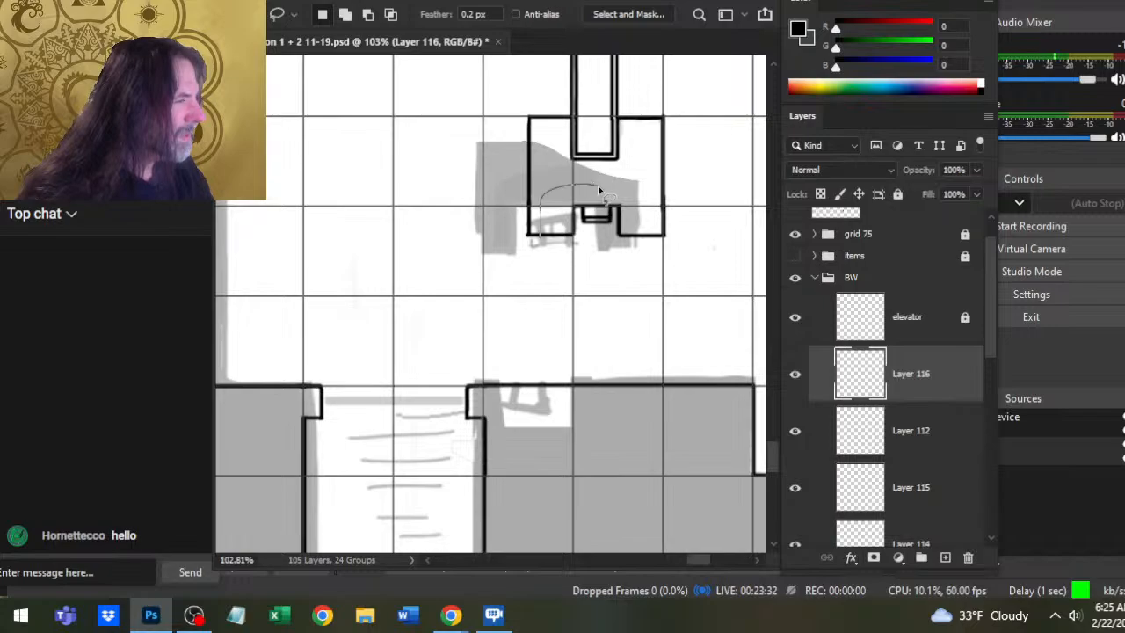
left_click_drag(601, 191, 599, 188)
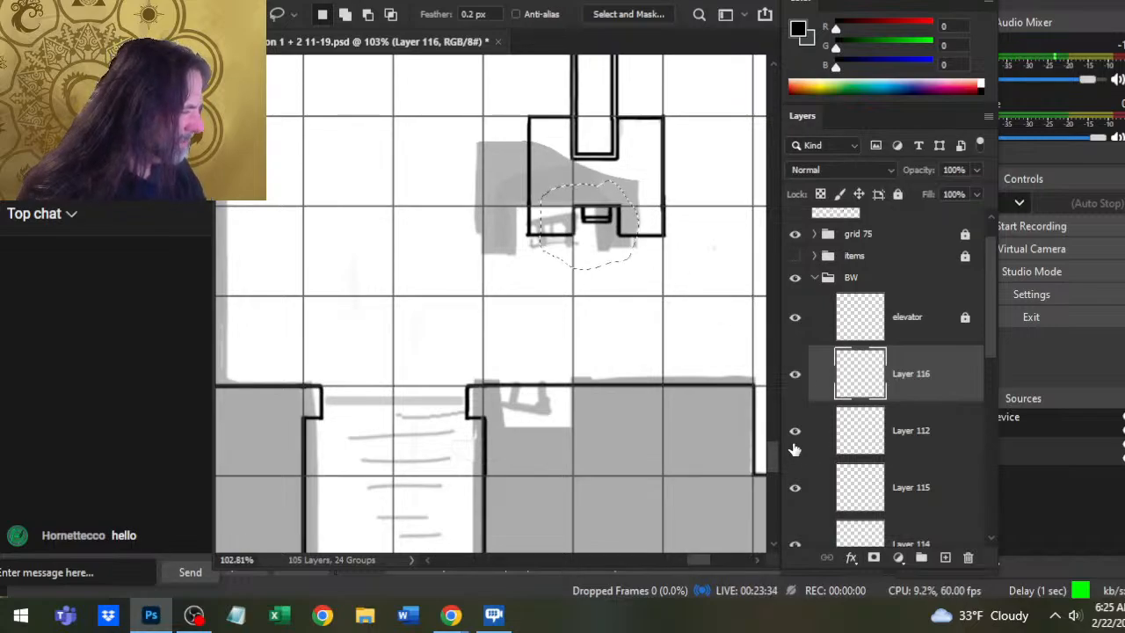
- Toggle the visibility of the BW group's numbered line layers to identify which ones hold the new room's black linework
left_click(796, 446)
left_click(800, 454)
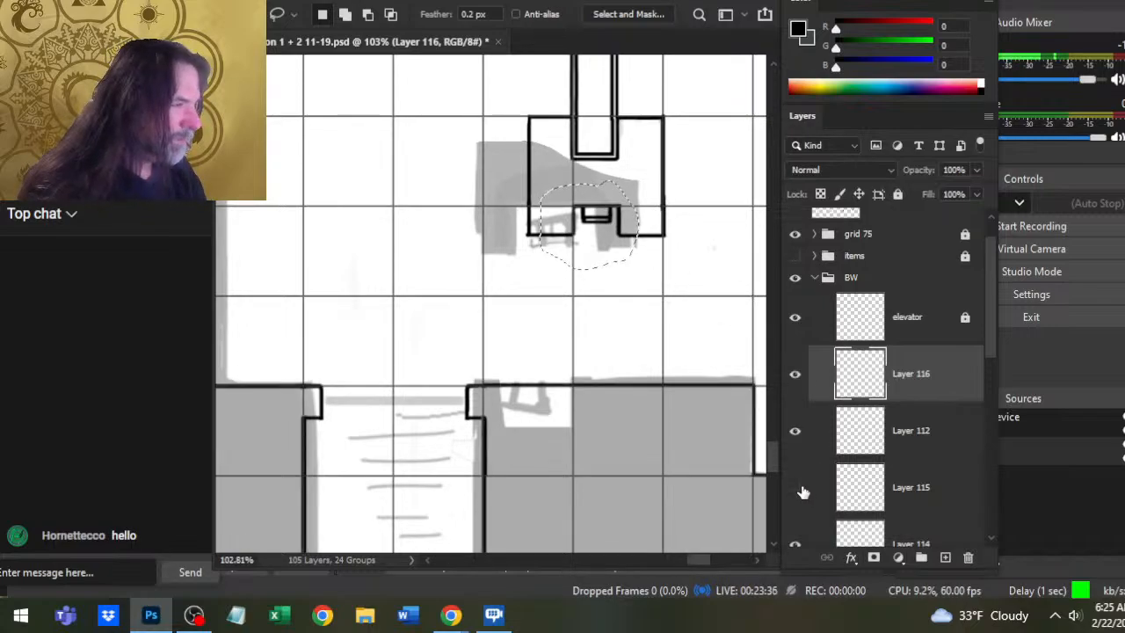
scroll(990, 358, "down", 3)
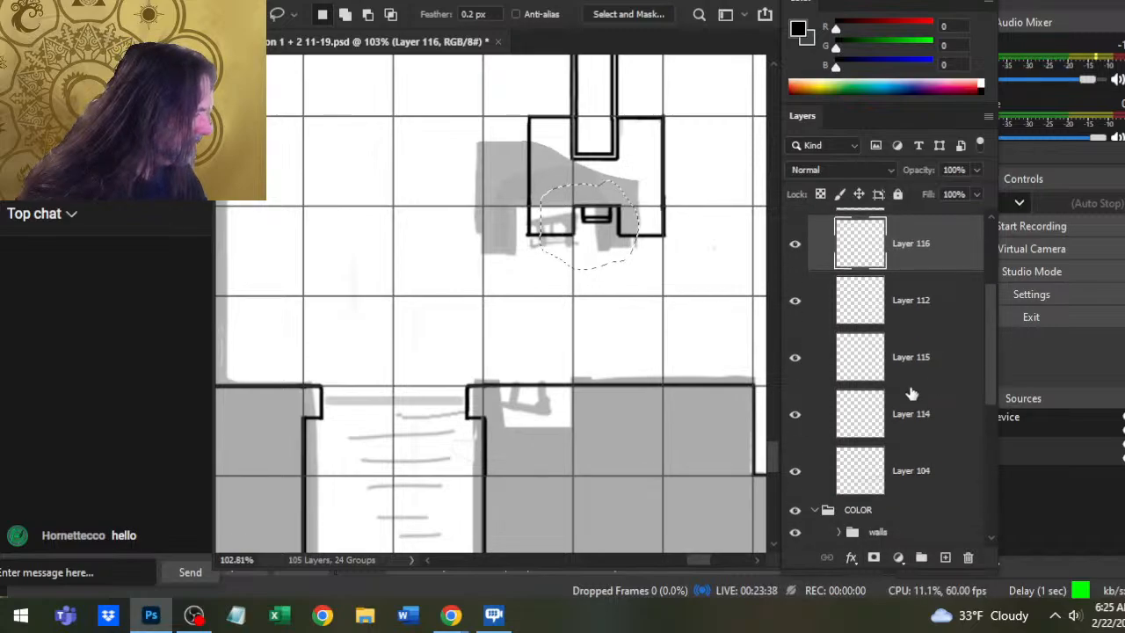
left_click(795, 415)
left_click(796, 420)
key("z")
left_click_drag(668, 280, 569, 280)
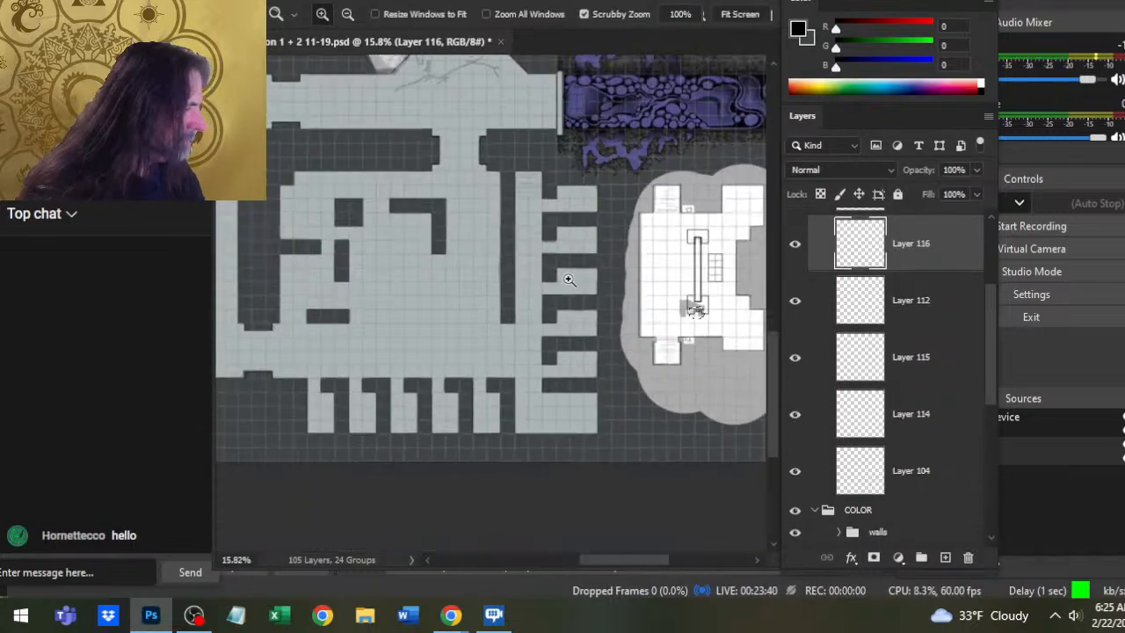
left_click(795, 303)
left_click(795, 304)
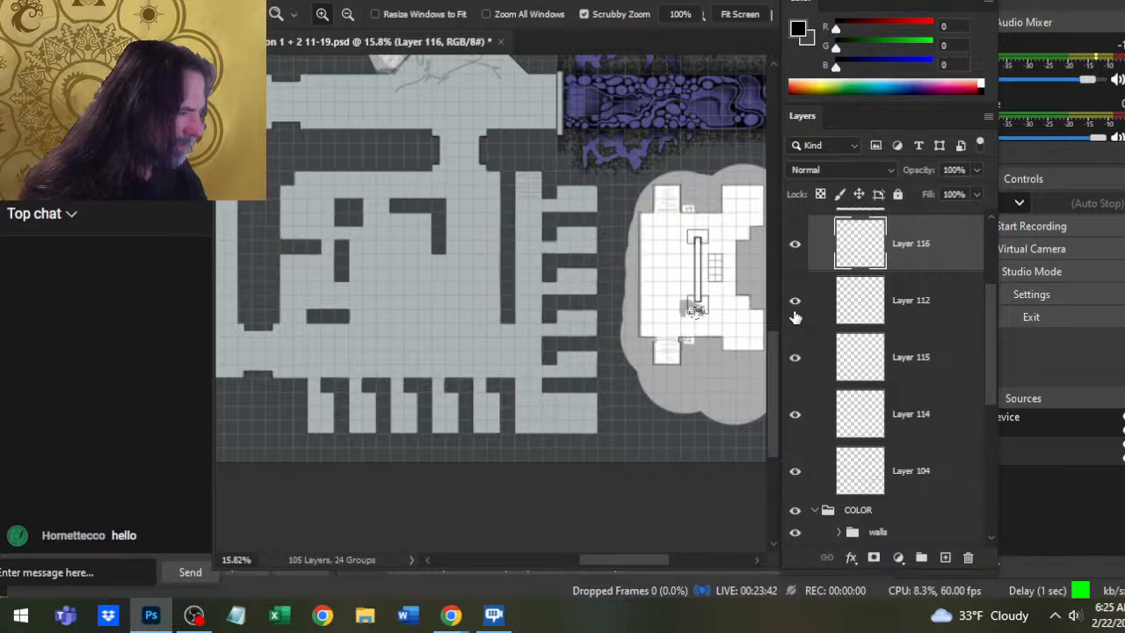
left_click(797, 255)
scroll(986, 321, "up", 3)
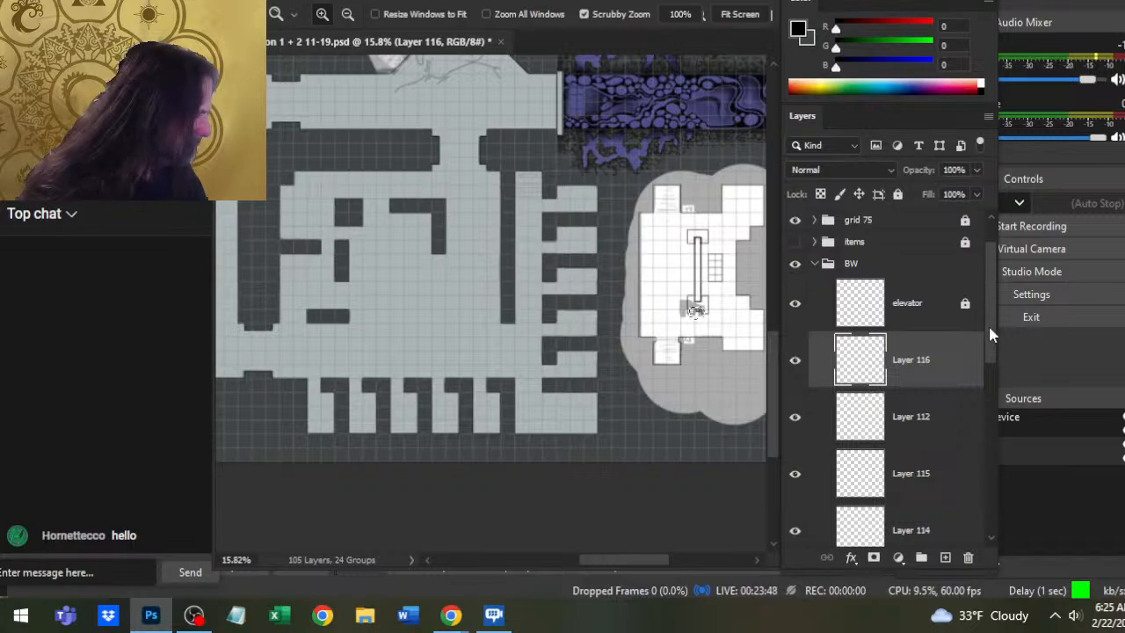
scroll(985, 343, "down", 3)
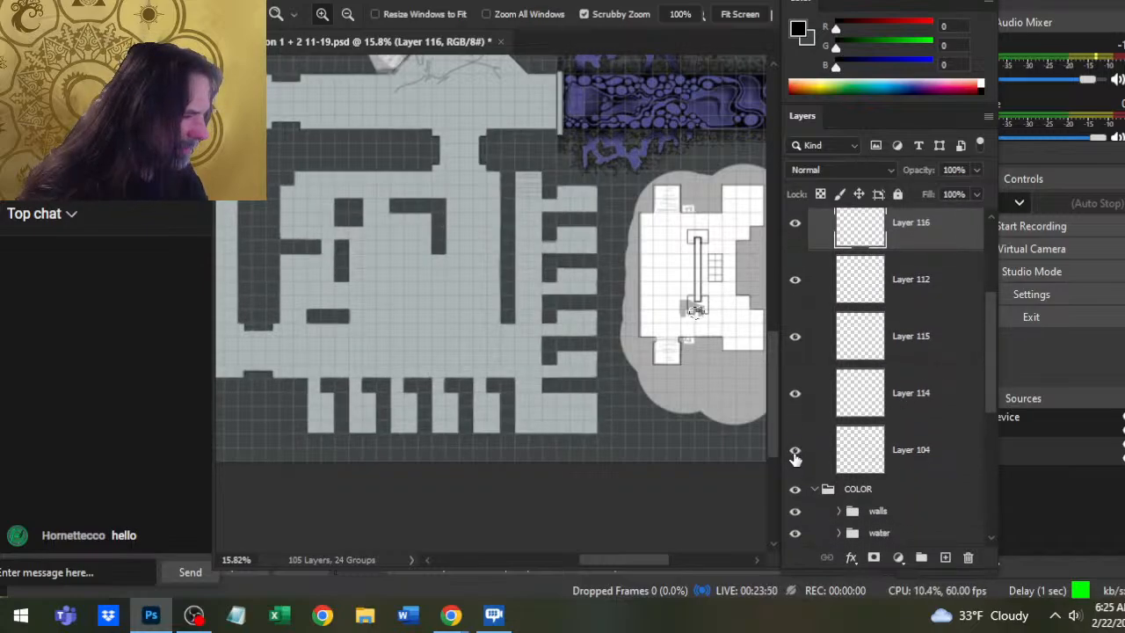
- Merge Layers 112, 114, 115 and 116 into one layer, and toggle its visibility to check the combined linework
left_click(914, 398)
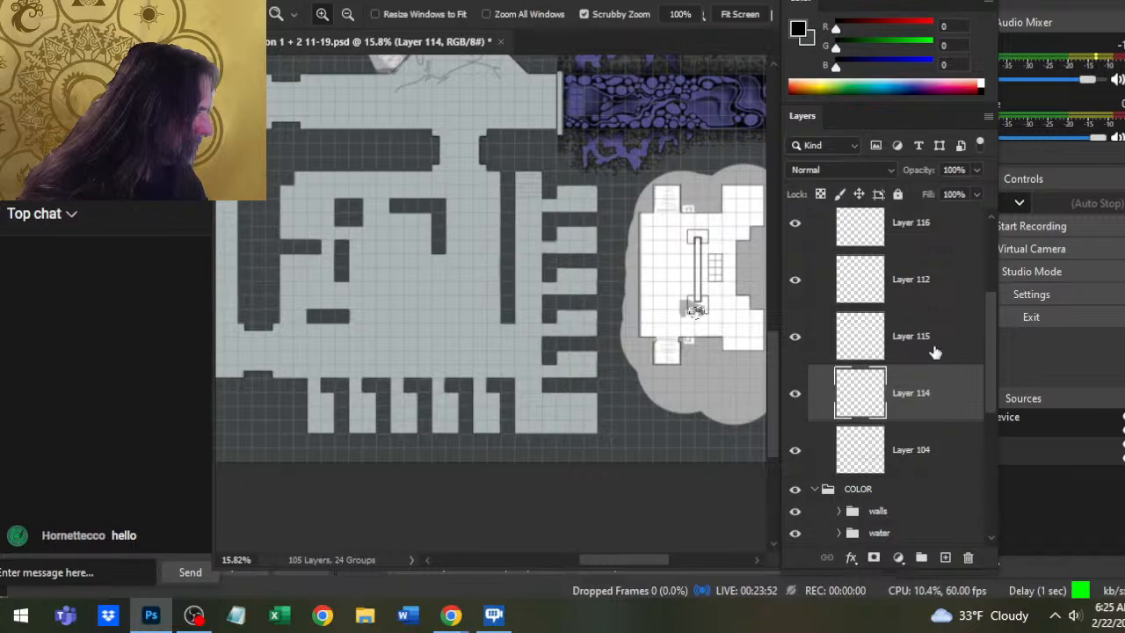
left_click(914, 233, "shift")
right_click(893, 373)
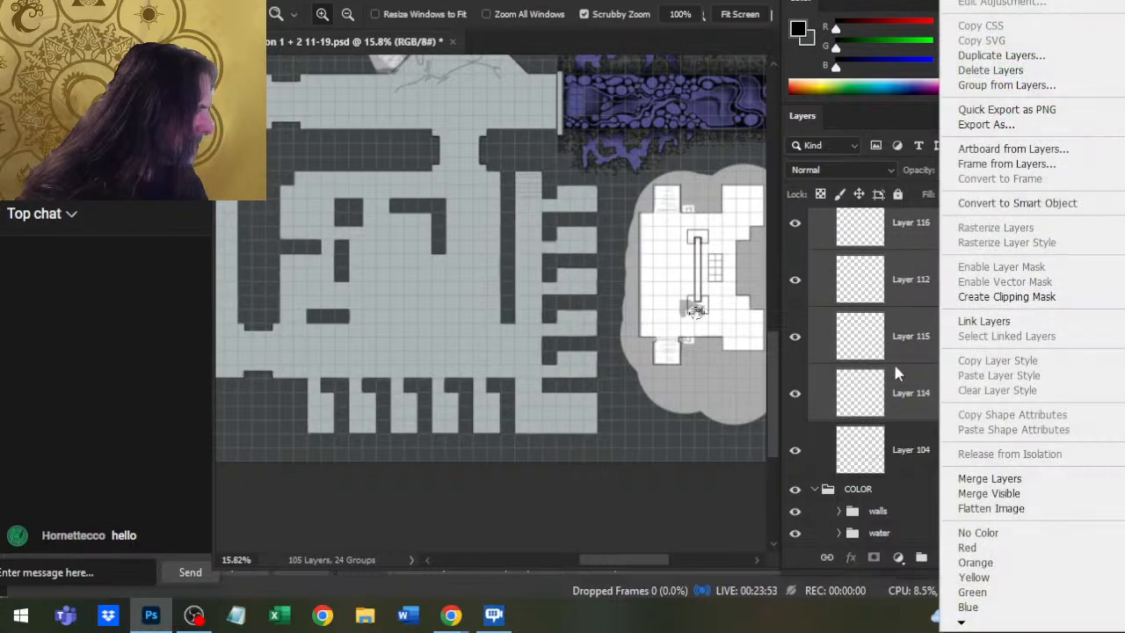
left_click(986, 480)
left_click(796, 234)
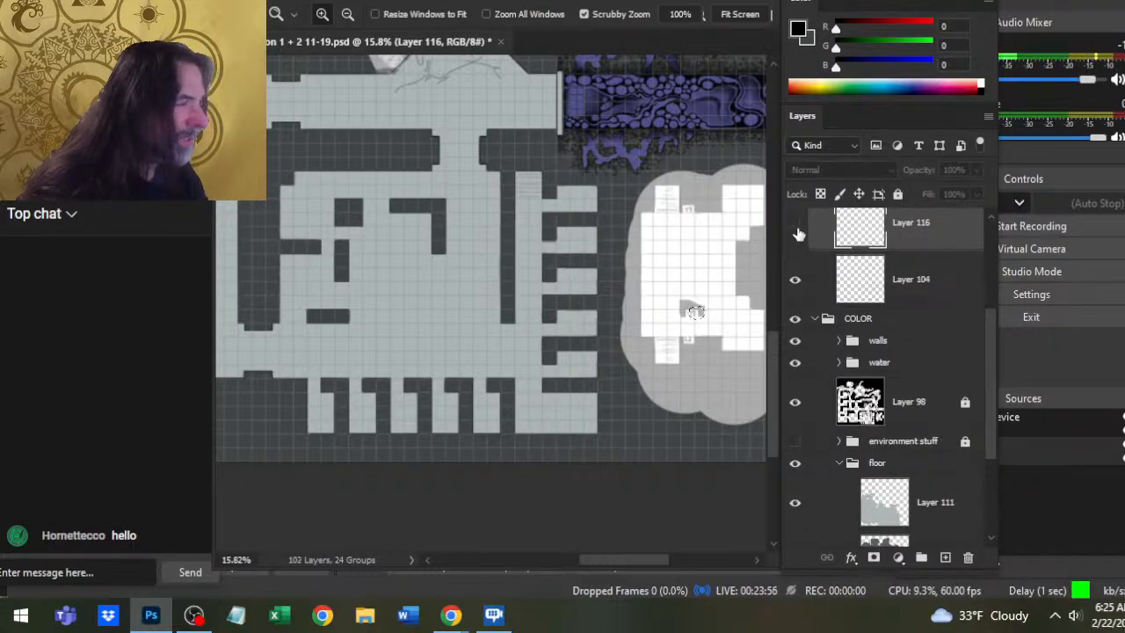
left_click(797, 233)
- Copy the lassoed recess to a new layer and move the copy down to the south wall, just east of the stair alcove
left_click_drag(988, 334, 986, 279)
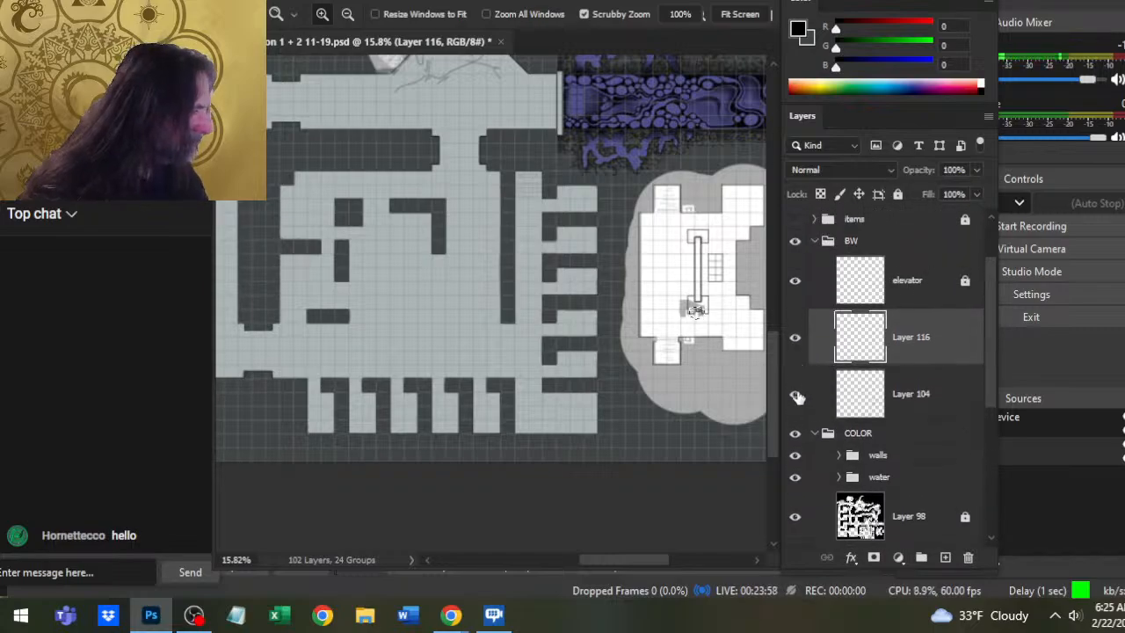
left_click_drag(657, 372, 517, 358)
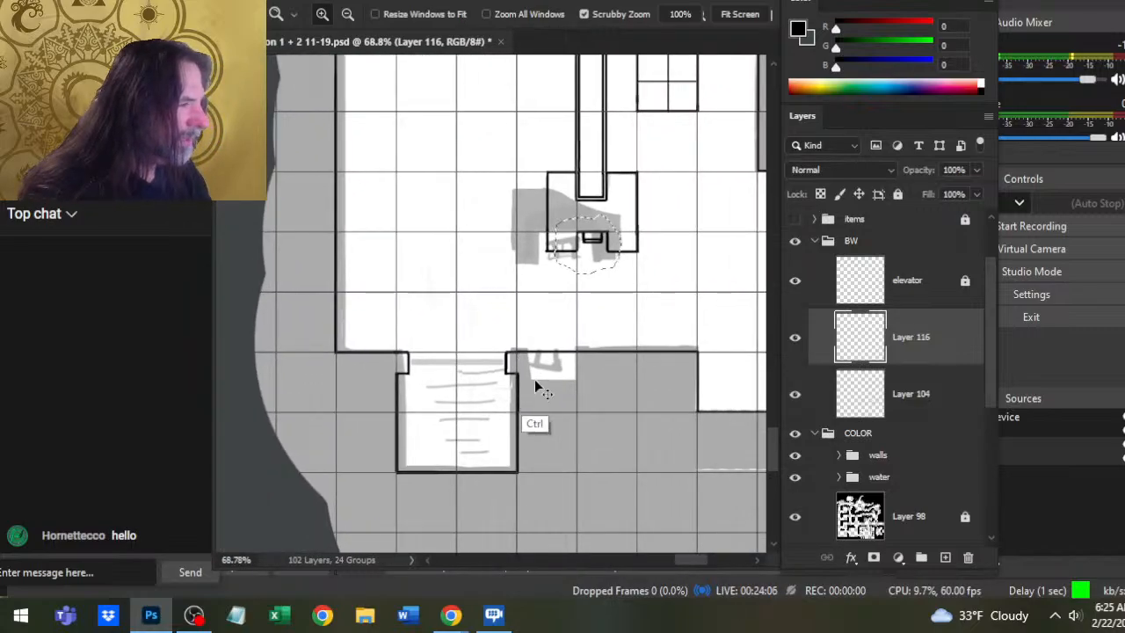
key("ctrl+shift+j")
key("v")
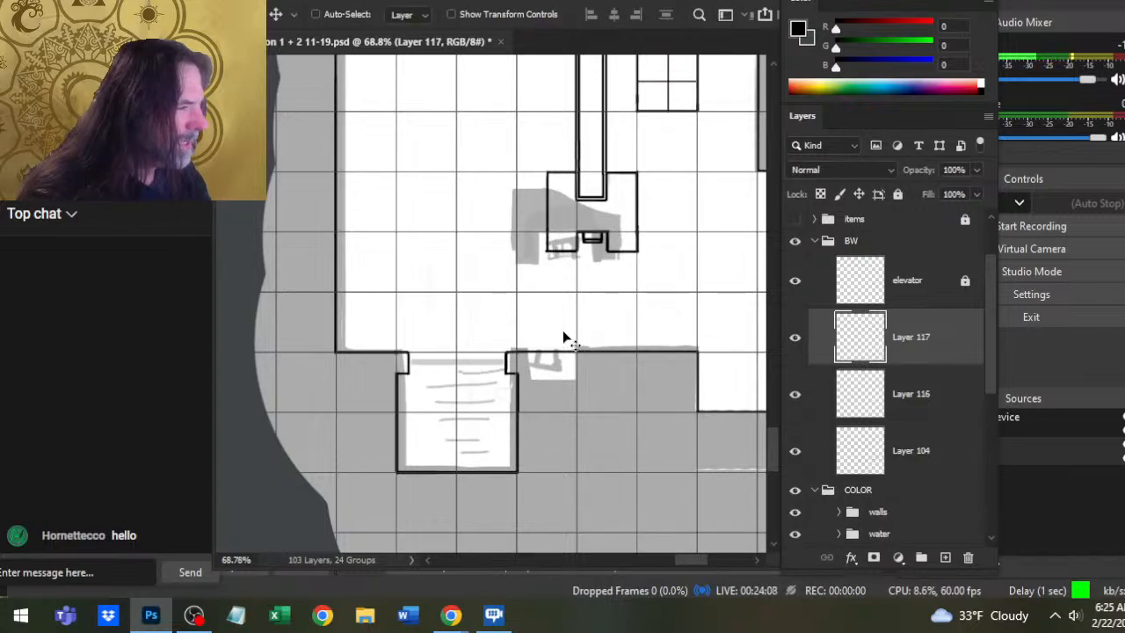
left_click_drag(568, 334, 581, 395)
- Flip the copied recess vertically with Free Transform
right_click(561, 346)
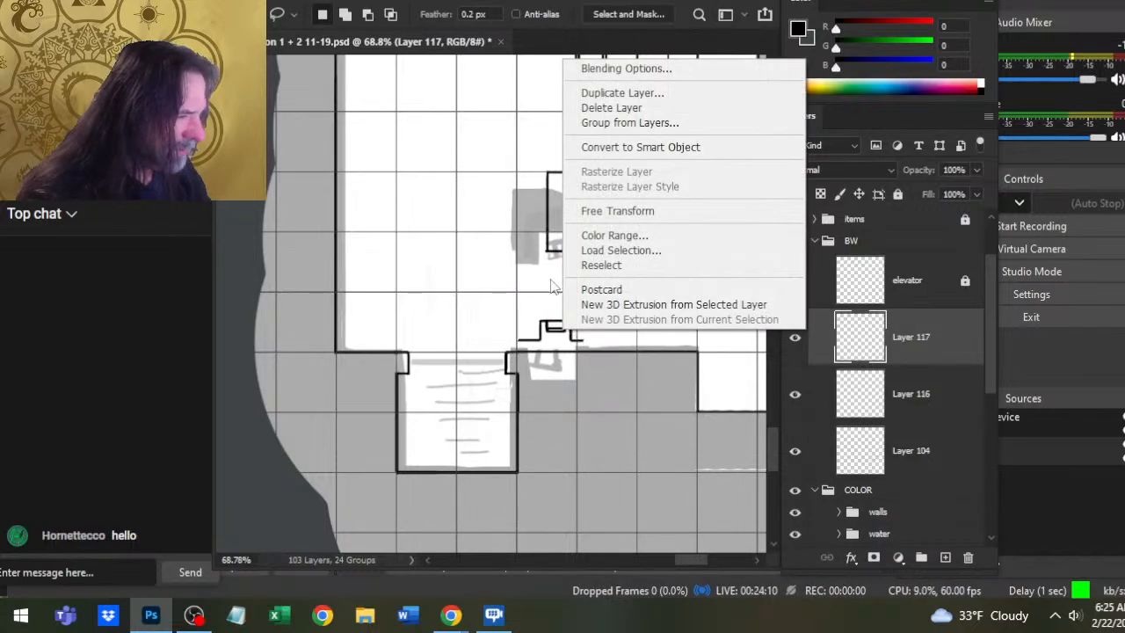
left_click(619, 211)
right_click(607, 235)
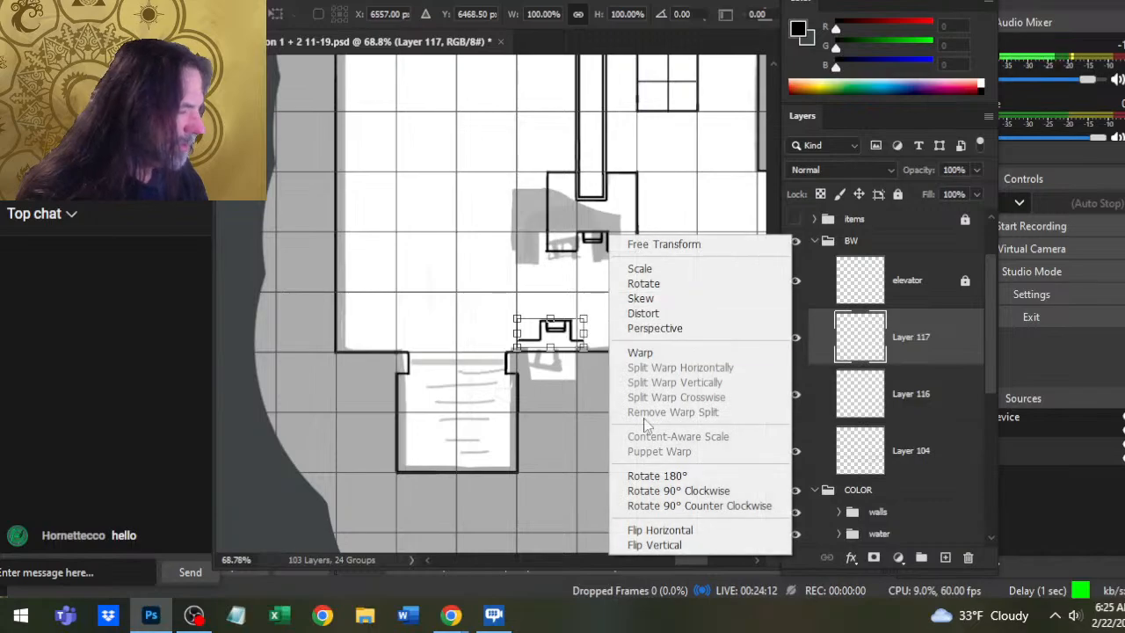
left_click(692, 546)
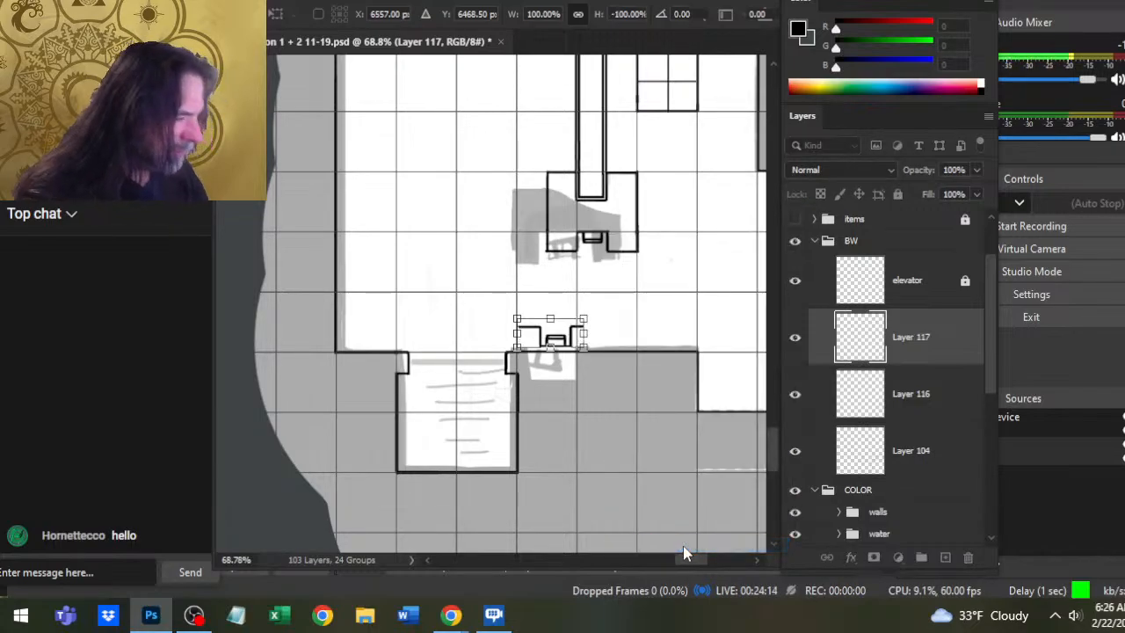
key("Return")
- Nudge the flipped recess south and west onto the sketched recess in the south wall
key("Down")
key("Down")
key("Down")
key("Down")
key("Down")
key("Down")
key("Down")
key("Down")
key("Down")
key("Down")
key("Down")
key("Down")
key("Down")
key("Down")
key("Down")
key("Down")
key("Down")
key("Down")
key("Down")
key("Down")
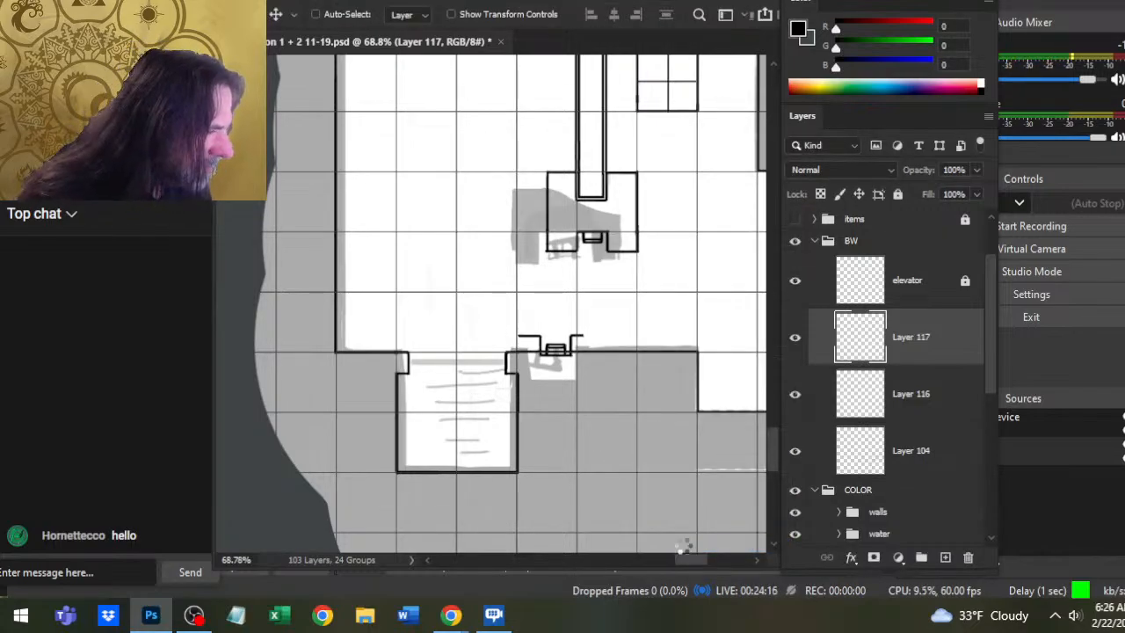
key("Left")
key("Left")
key("Left")
key("Left")
key("Left")
key("Left")
key("Left")
key("Left")
key("Left")
key("Left")
key("Left")
key("Left")
key("Left")
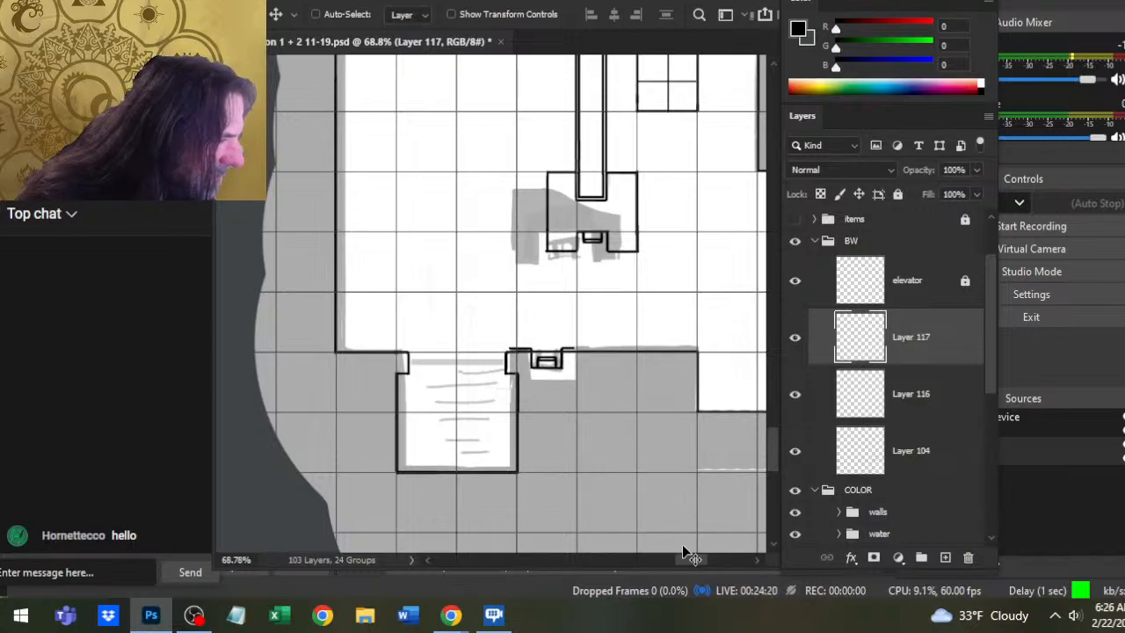
- Fine-tune the recess's position in small nudges so its edges line up with the south wall line
key("Down")
key("Down")
key("Down")
key("Right")
key("Right")
key("Right")
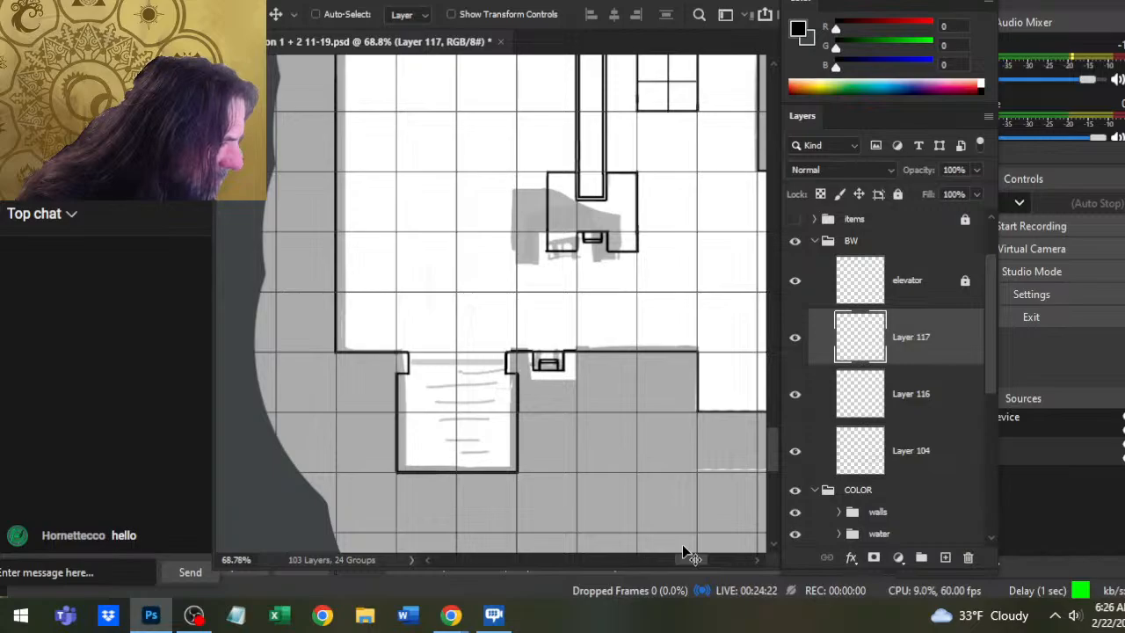
key("Up")
key("Up")
key("Left")
key("Left")
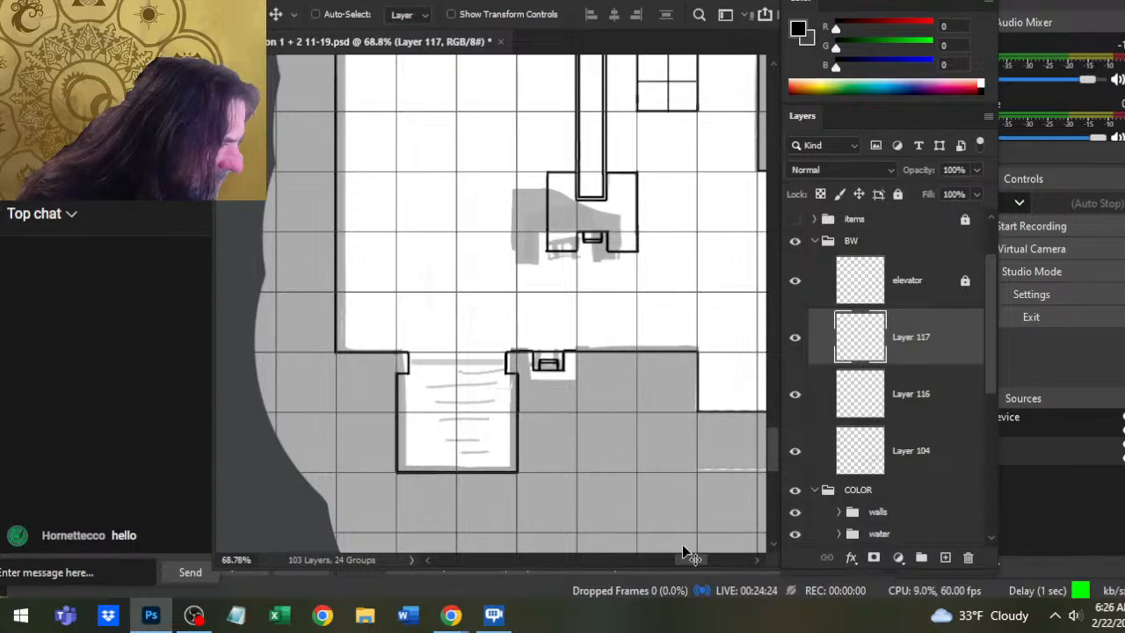
key("Down")
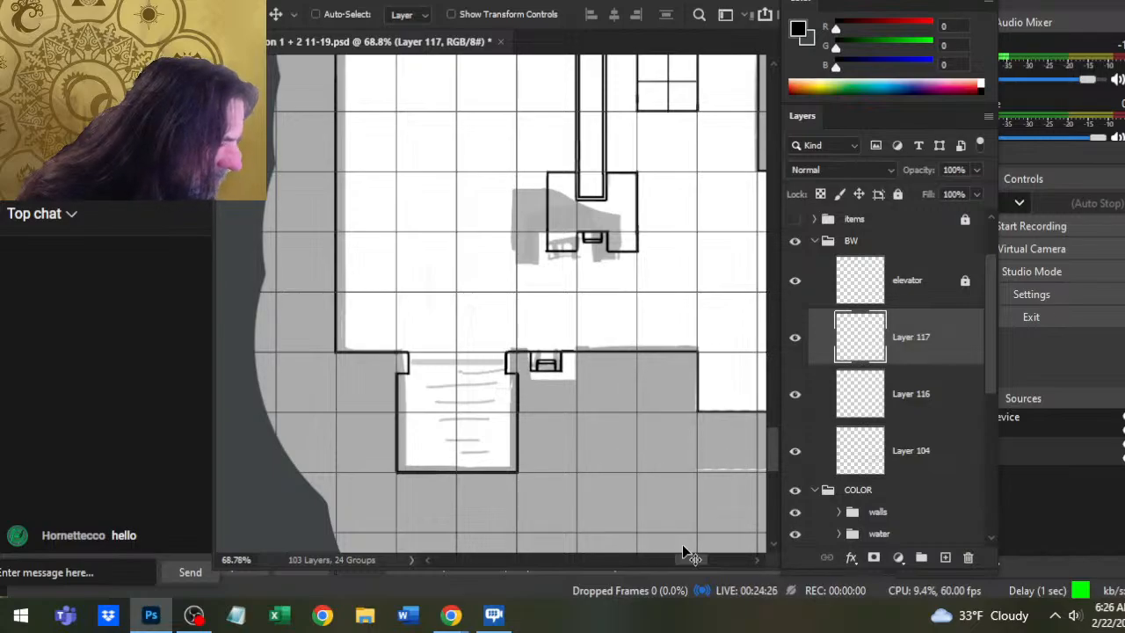
key("z")
left_click_drag(653, 329, 703, 331)
key("v")
key("Right")
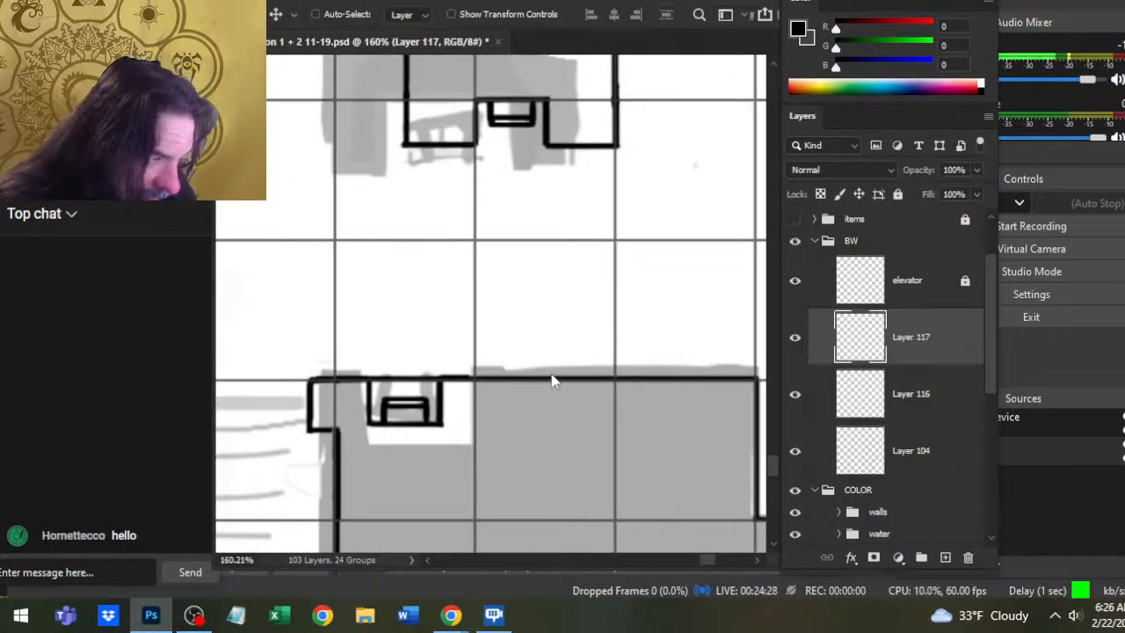
key("Down")
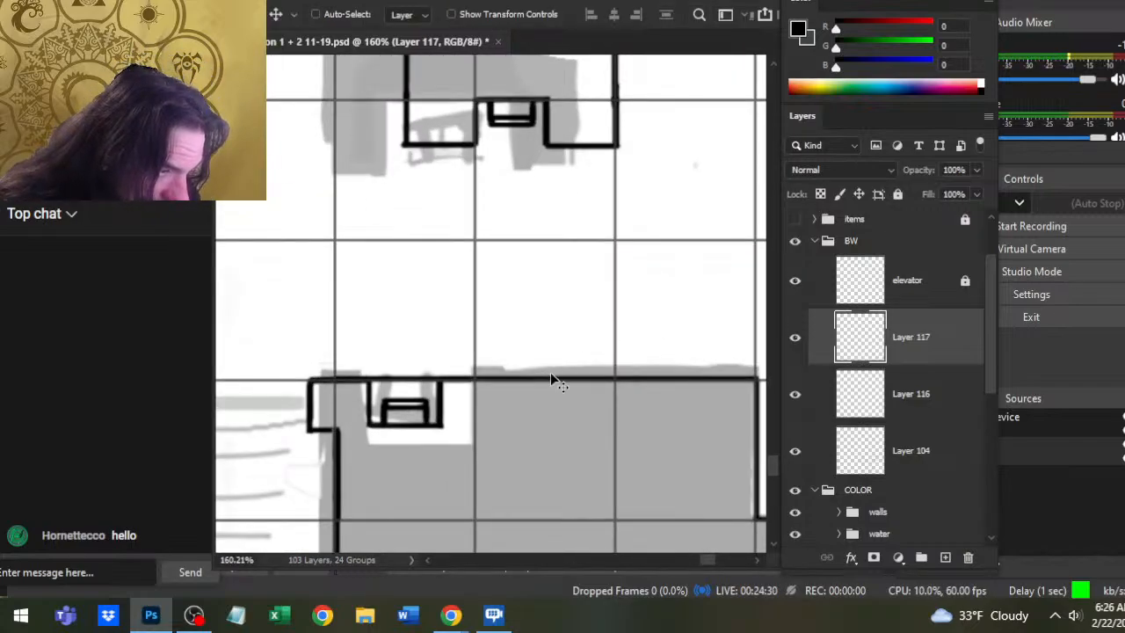
key("Right")
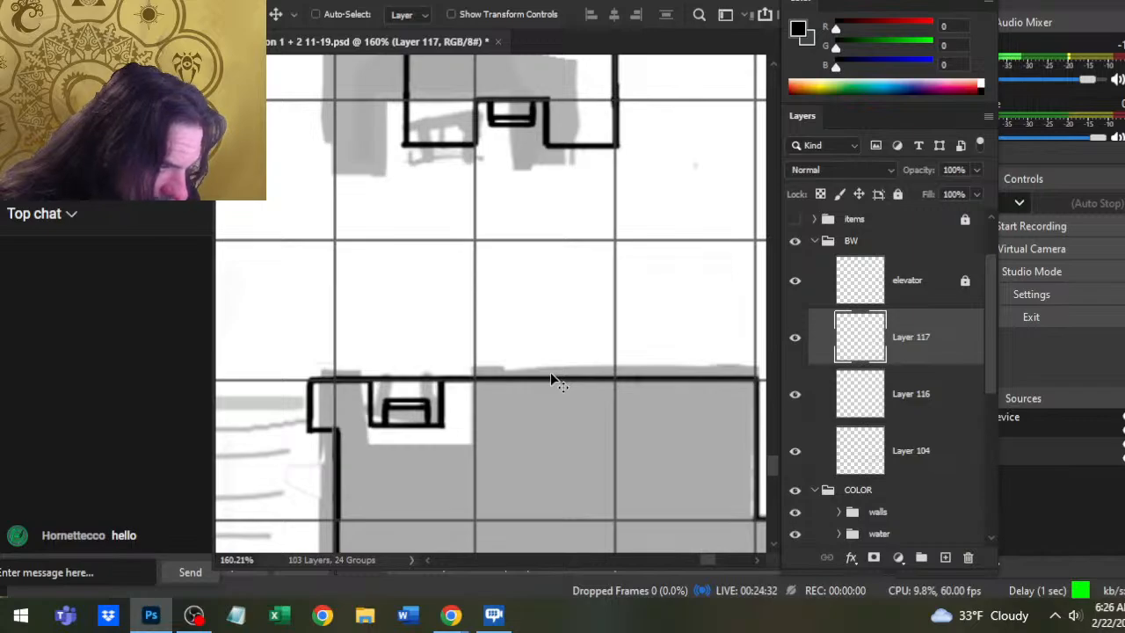
key("Left")
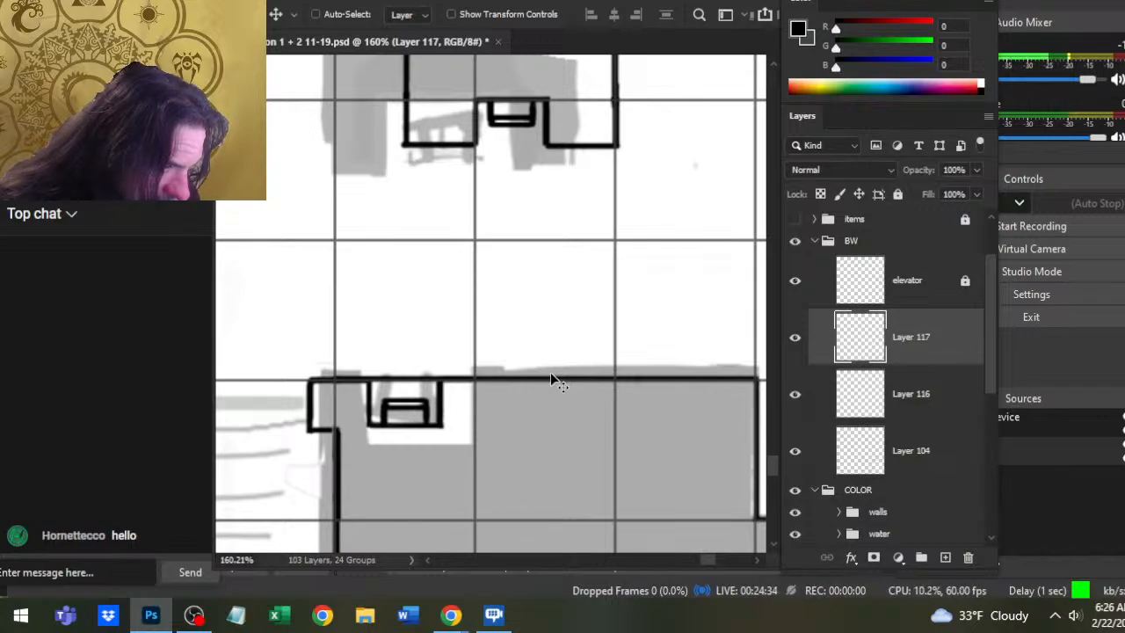
- Erase the wall line across the recess opening on Layer 116 with the 9-pixel eraser
left_click(879, 396)
key("b")
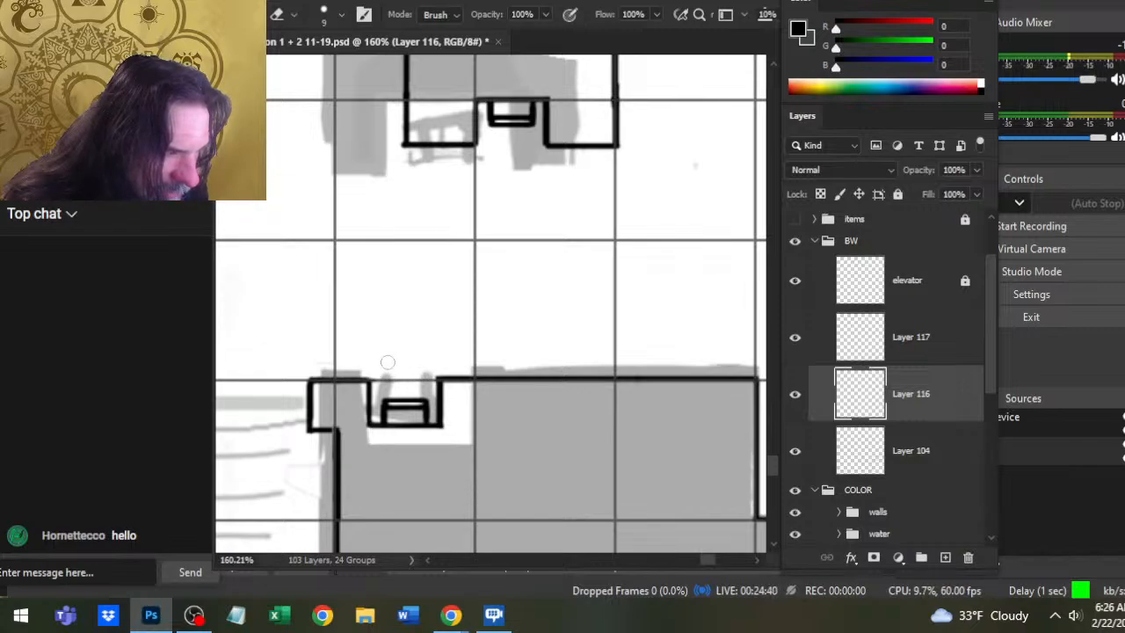
key("z")
scroll(500, 445, "down", 5)
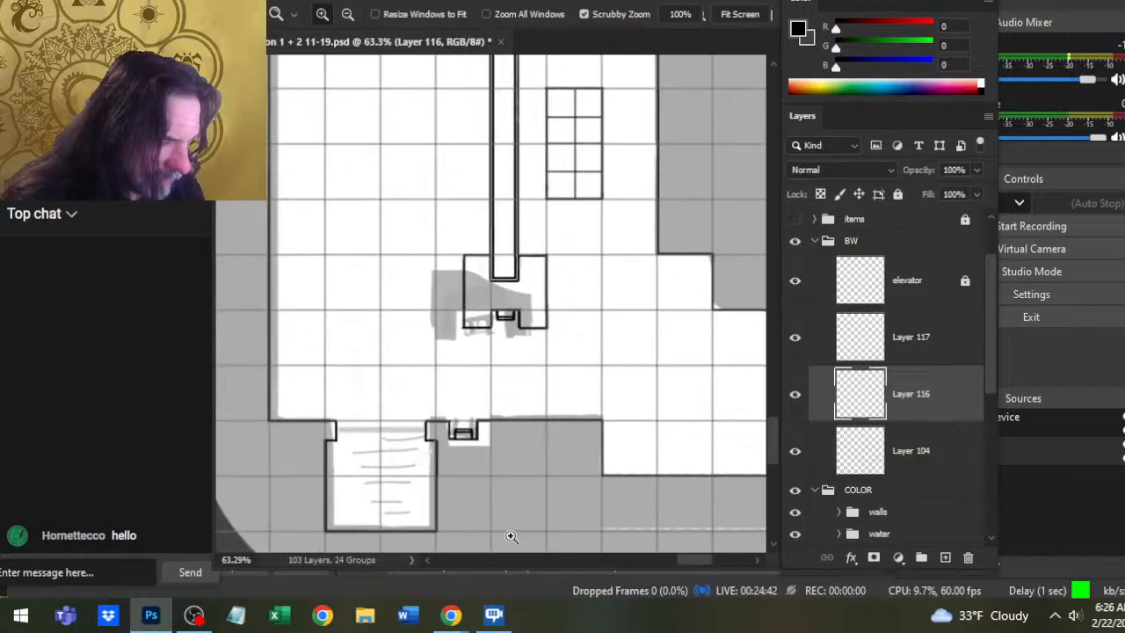
scroll(514, 519, "up", 3)
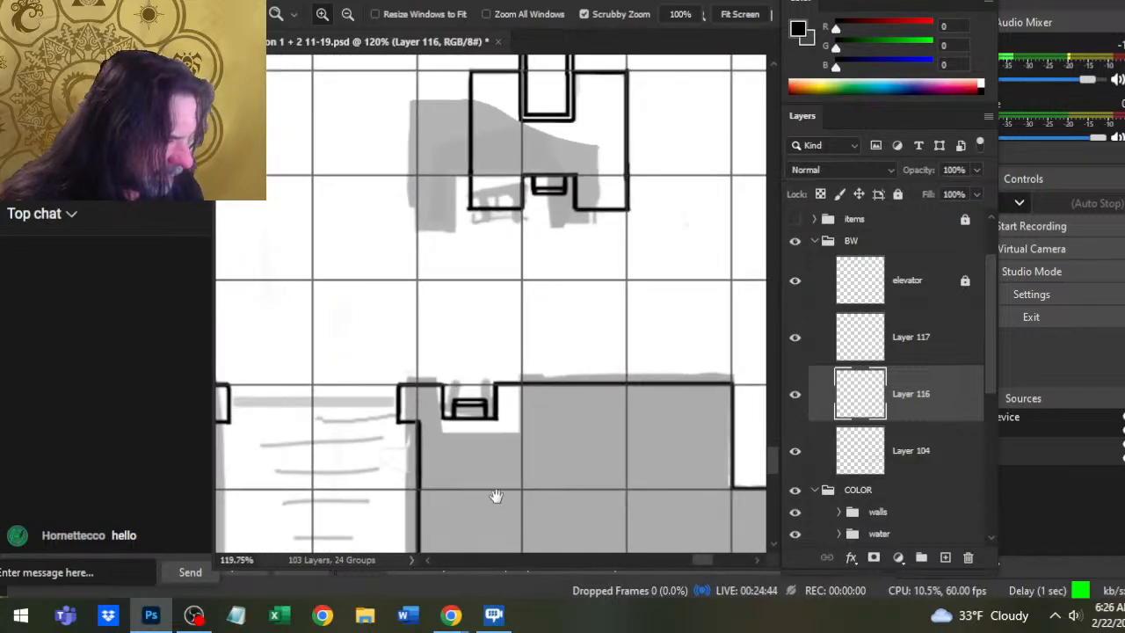
mouse_move(496, 497)
left_mouse_down()
mouse_move(553, 427)
mouse_move(545, 449)
left_mouse_up()
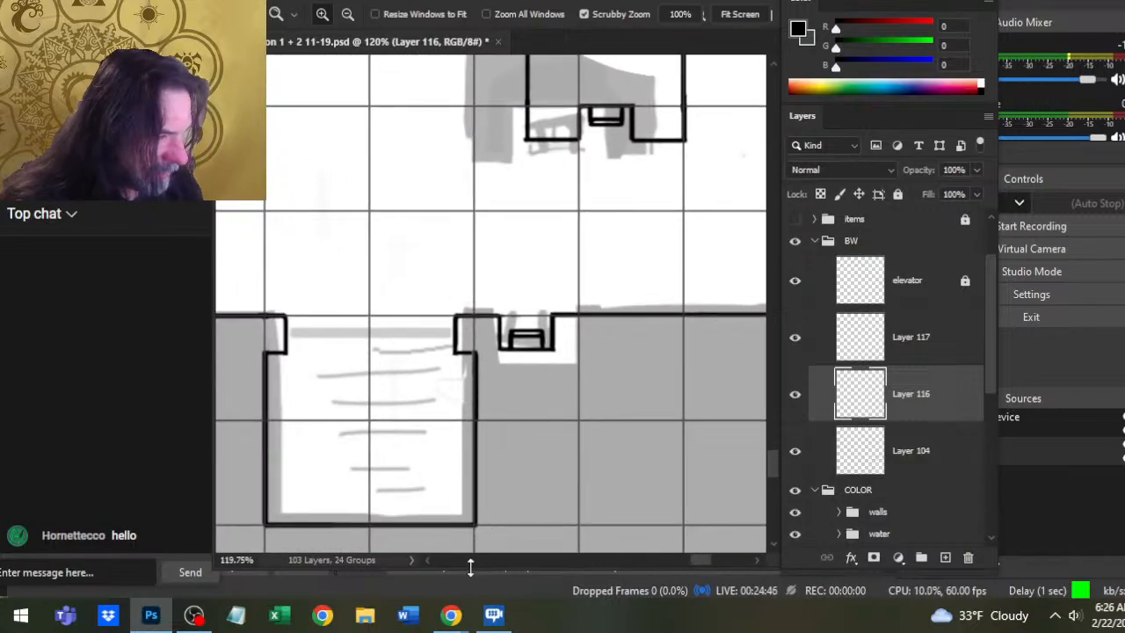
scroll(528, 476, "down", 2)
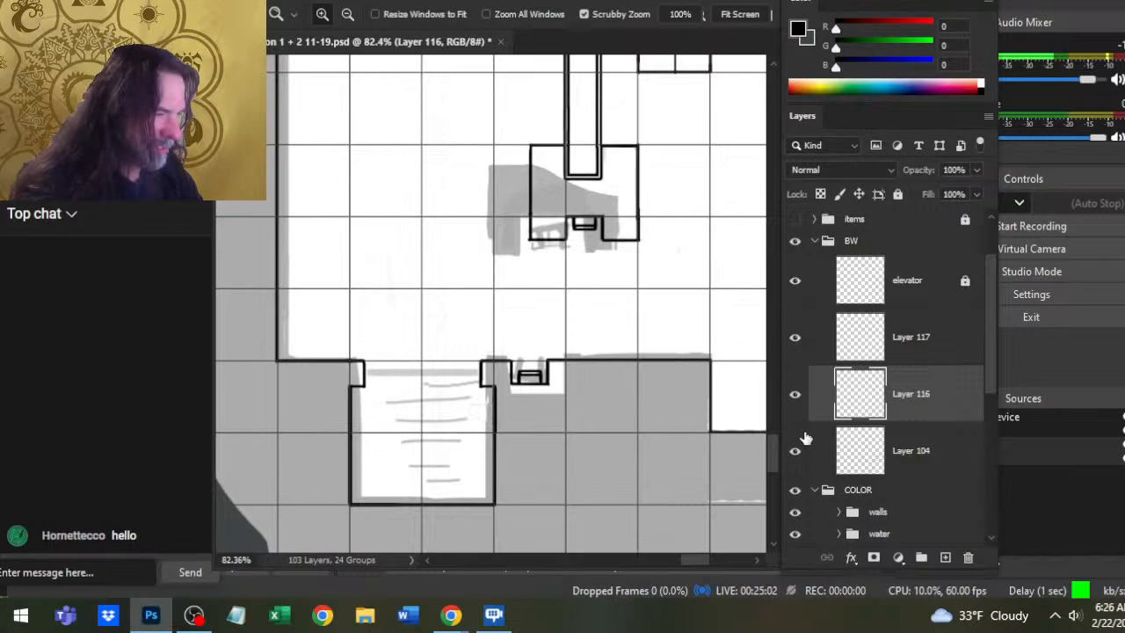
- Toggle Layers 117 and 116 to check their linework, then merge Layer 117 down into Layer 116
left_click(797, 339)
left_click(813, 352)
left_click(796, 397)
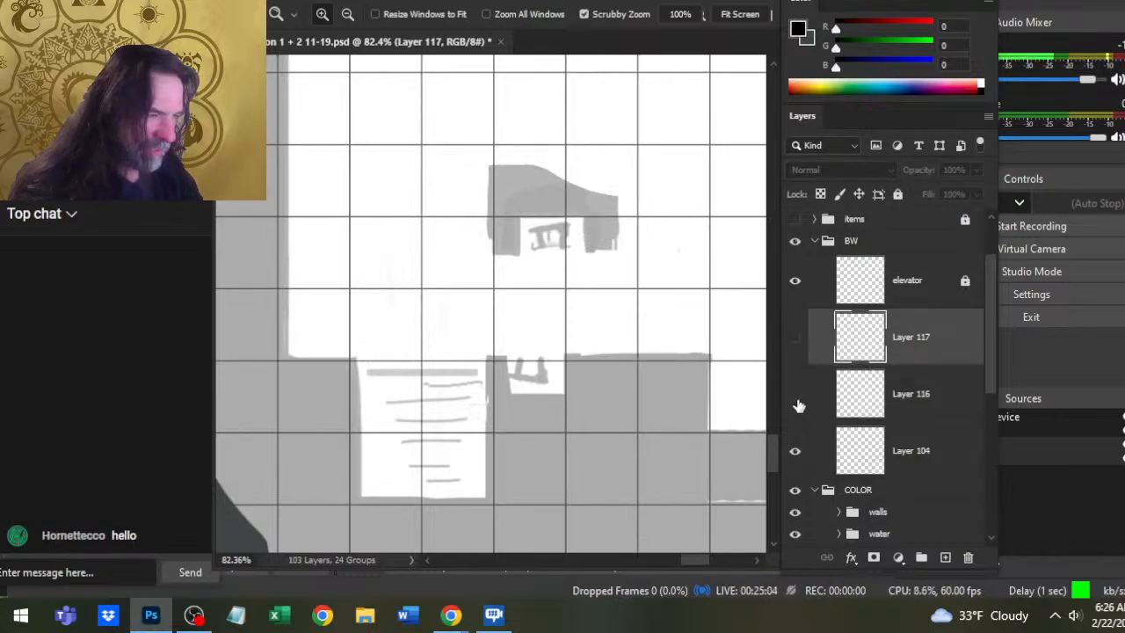
left_click(797, 394)
left_click(795, 338)
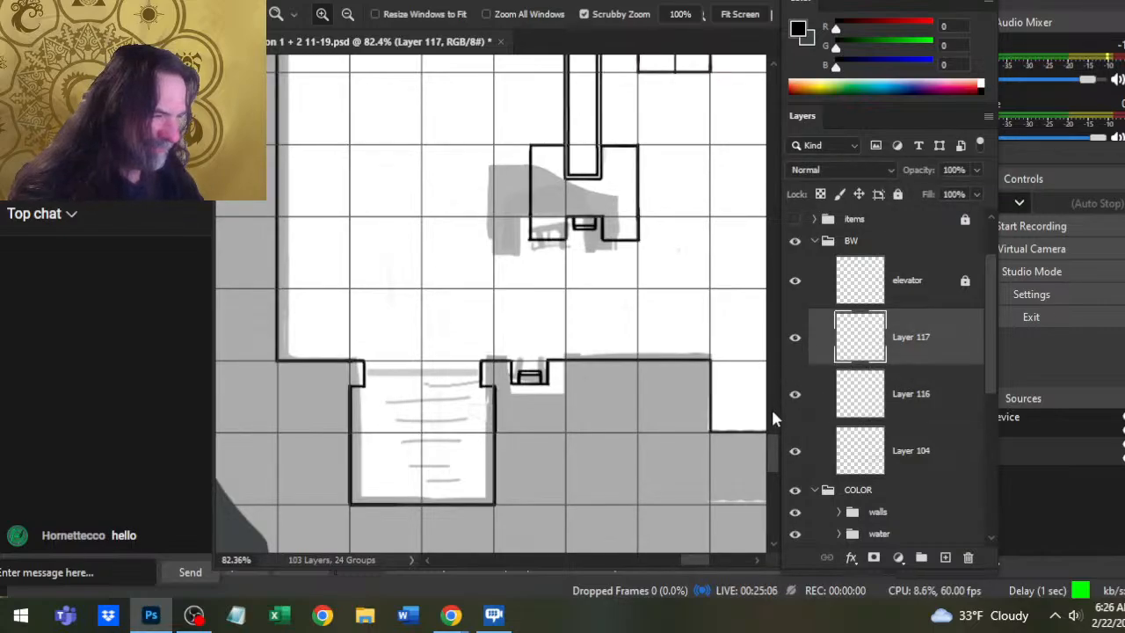
right_click(913, 360)
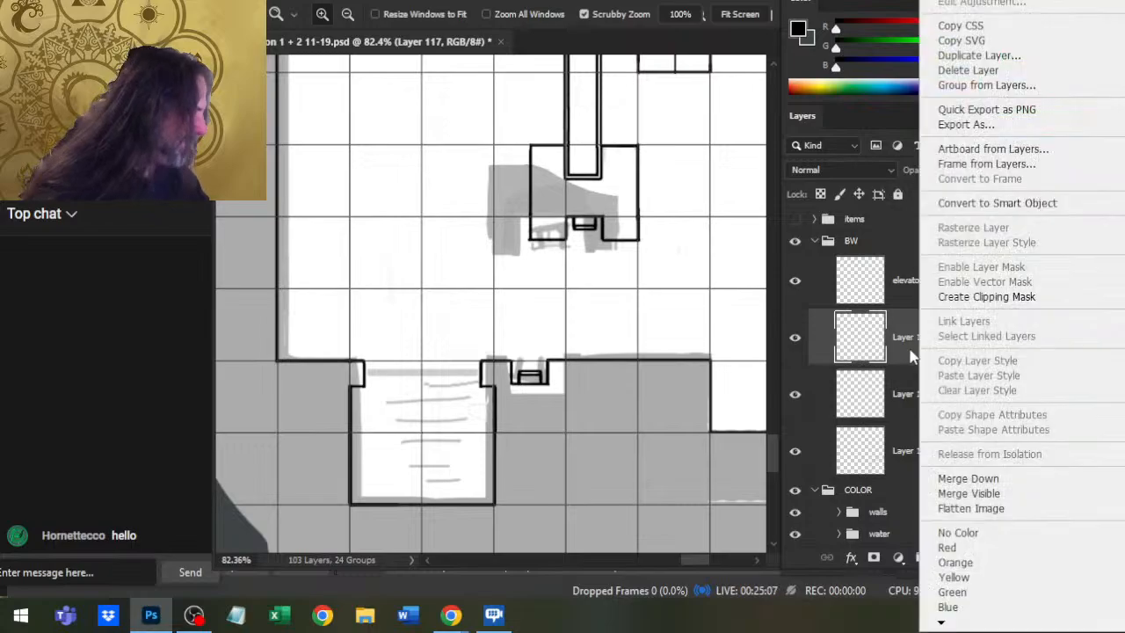
left_click(991, 479)
- Lasso the south alcove's jambs together with the neighbouring recess and copy them to a new layer
key("l")
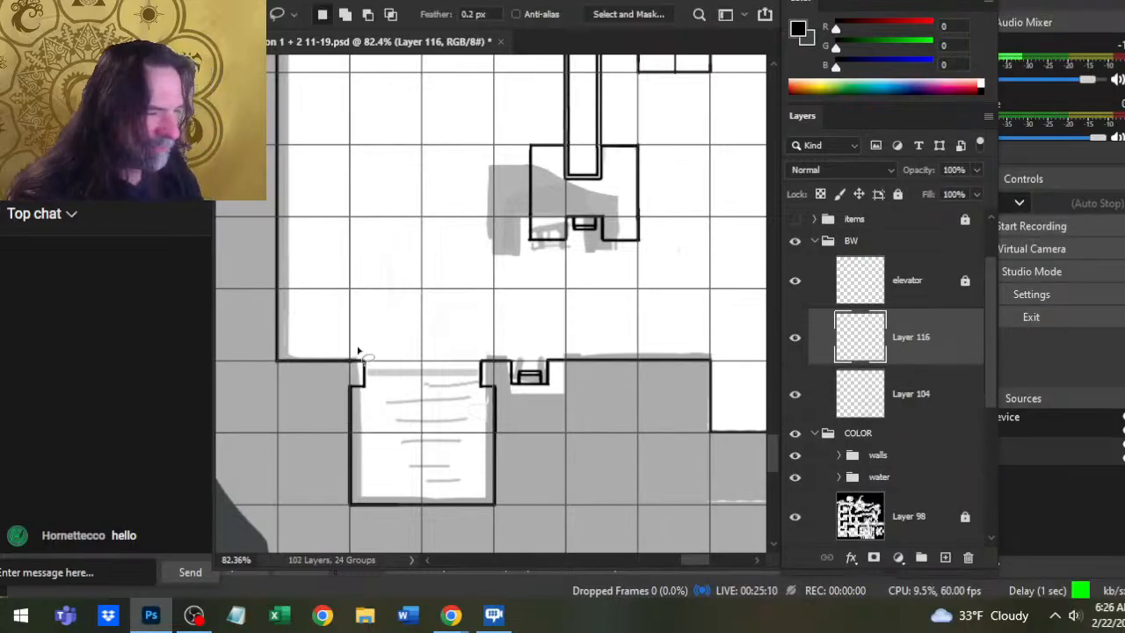
mouse_move(376, 325)
left_mouse_down()
mouse_move(310, 358)
mouse_move(334, 422)
mouse_move(518, 444)
left_mouse_up()
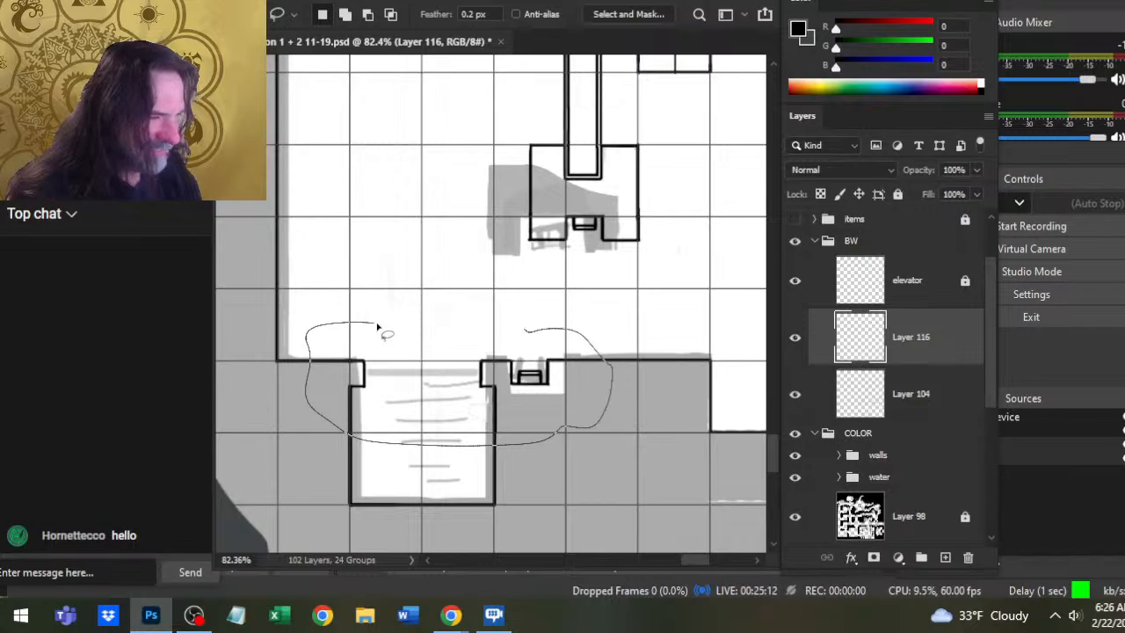
left_click_drag(377, 327, 379, 328)
key("ctrl+j")
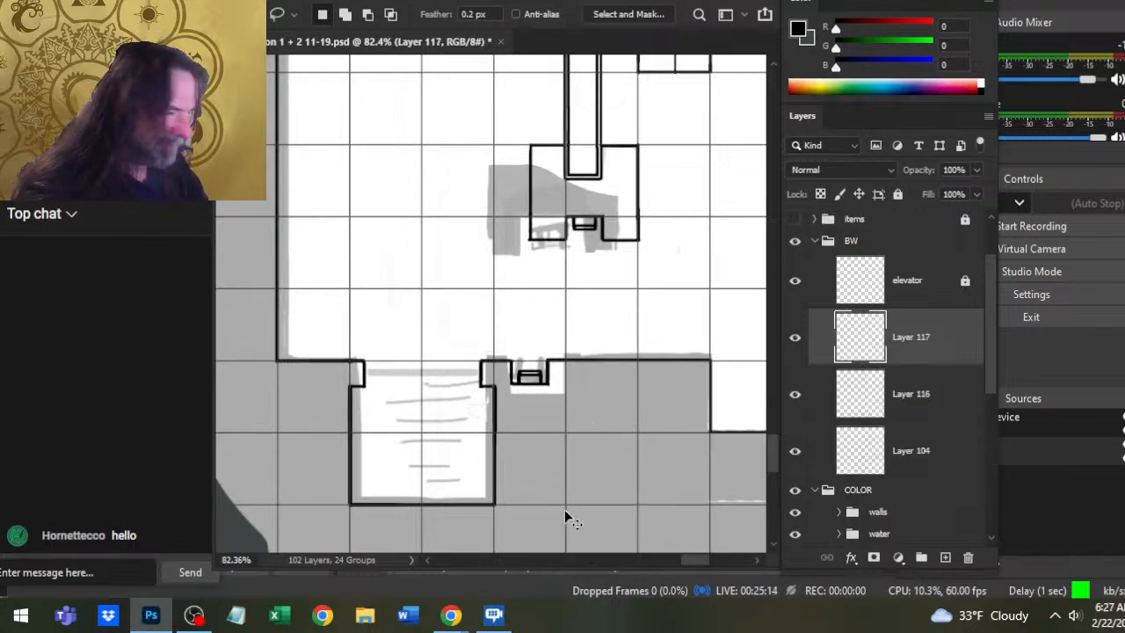
- Flip the copied jambs and recess vertically with Free Transform
right_click(566, 295)
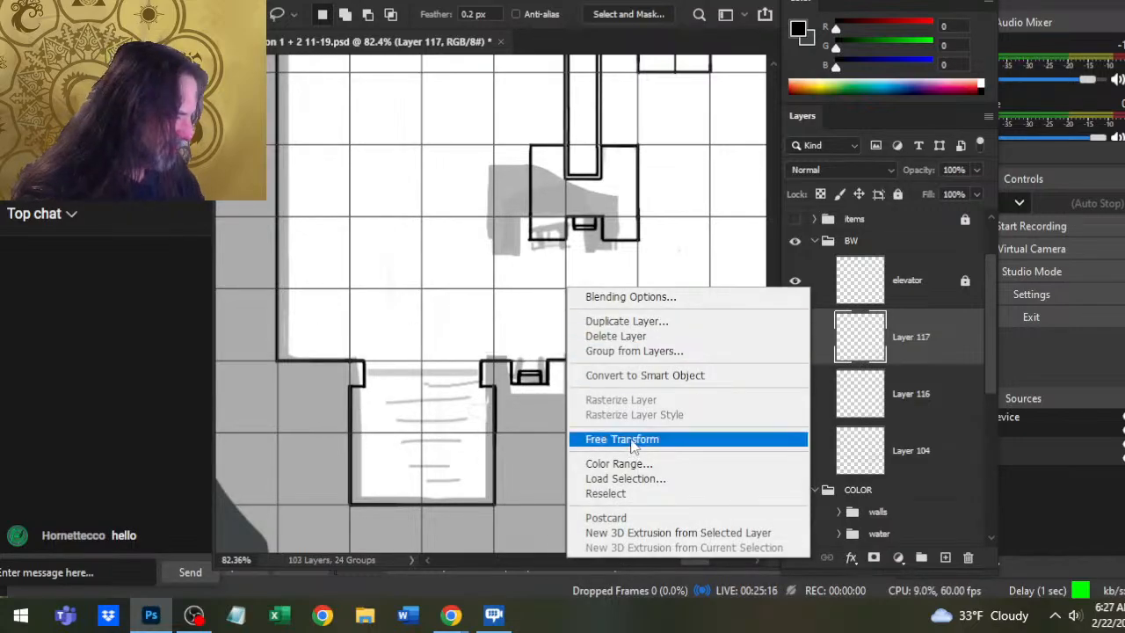
left_click(629, 439)
right_click(559, 272)
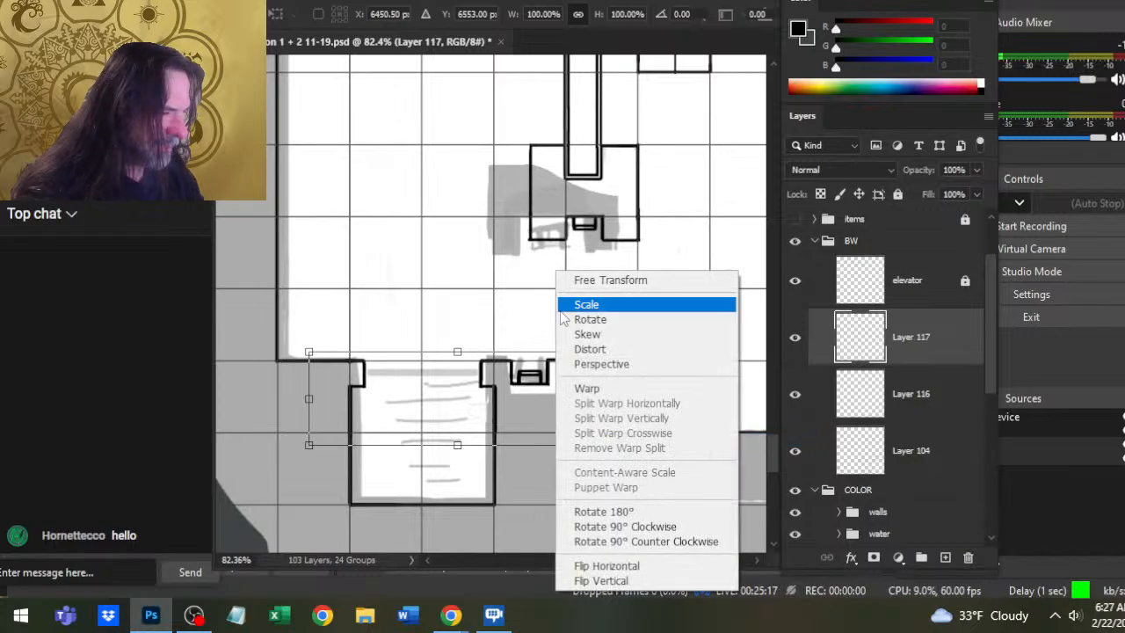
left_click(629, 580)
key("Return")
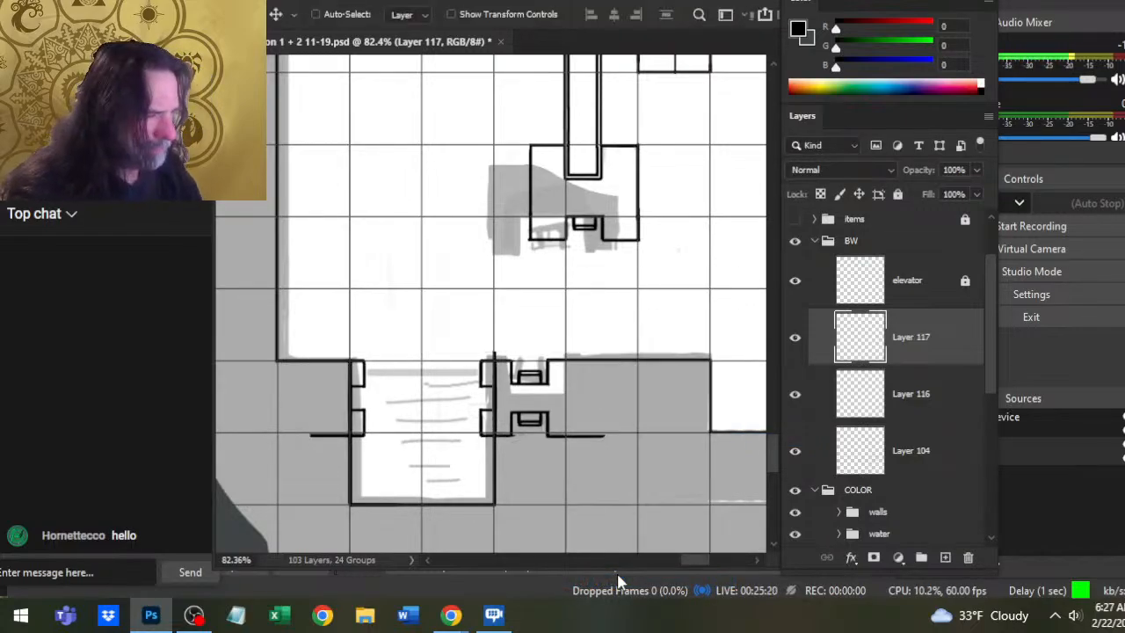
- Move the flipped jambs and recess on Layer 117 straight north across the room to the north alcove's opening
key("shift+Up")
key("shift+Up")
key("shift+Up")
key("shift+Up")
key("shift+Up")
key("shift+Up")
key("shift+Up")
key("shift+Up")
key("shift+Up")
key("shift+Up")
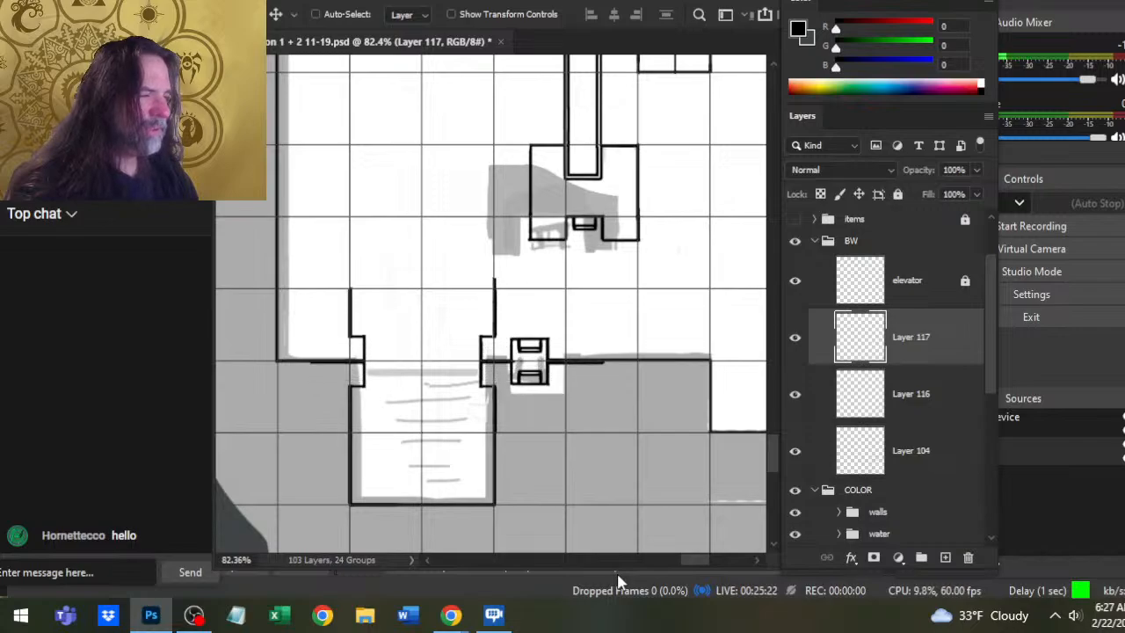
key("shift+Up")
key("shift+Up")
key("shift+Up")
key("shift+Up")
key("shift+Up")
key("shift+Up")
key("shift+Up")
key("shift+Up")
key("shift+Up")
key("shift+Up")
key("shift+Up")
key("shift+Up")
key("shift+Up")
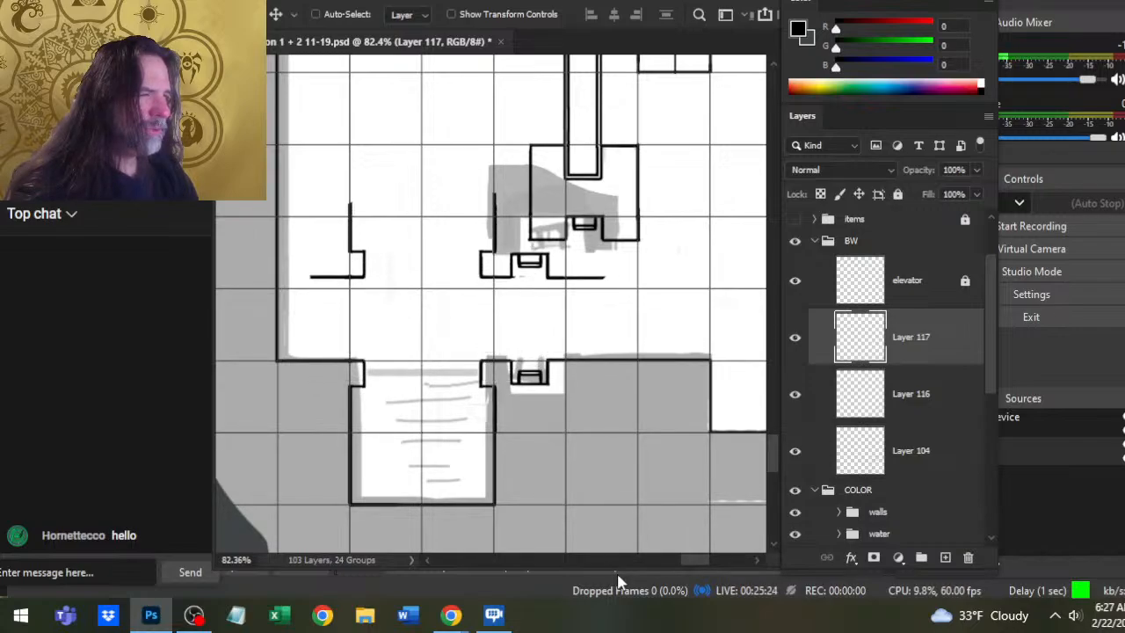
key("shift+Up")
key("shift+Up")
key("shift+Up")
key("shift+Up")
key("shift+Up")
key("shift+Up")
key("shift+Up")
key("shift+Up")
key("shift+Up")
key("shift+Up")
key("shift+Up")
key("shift+Up")
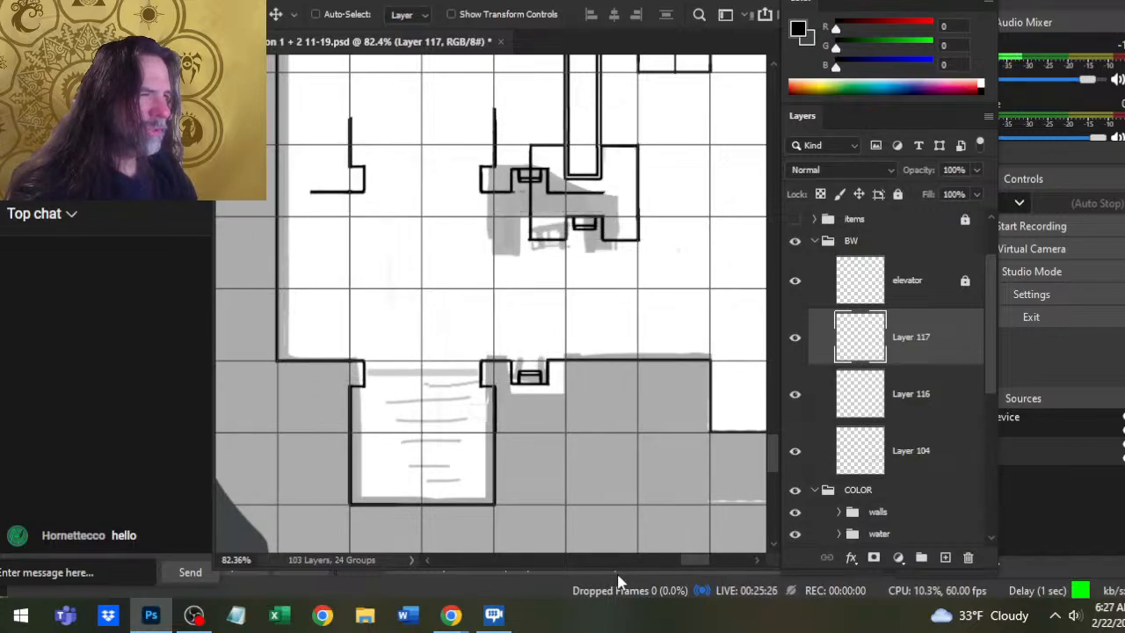
key("shift+Up")
key("shift+Up")
key("shift+Up")
key("shift+Up")
key("shift+Up")
key("shift+Up")
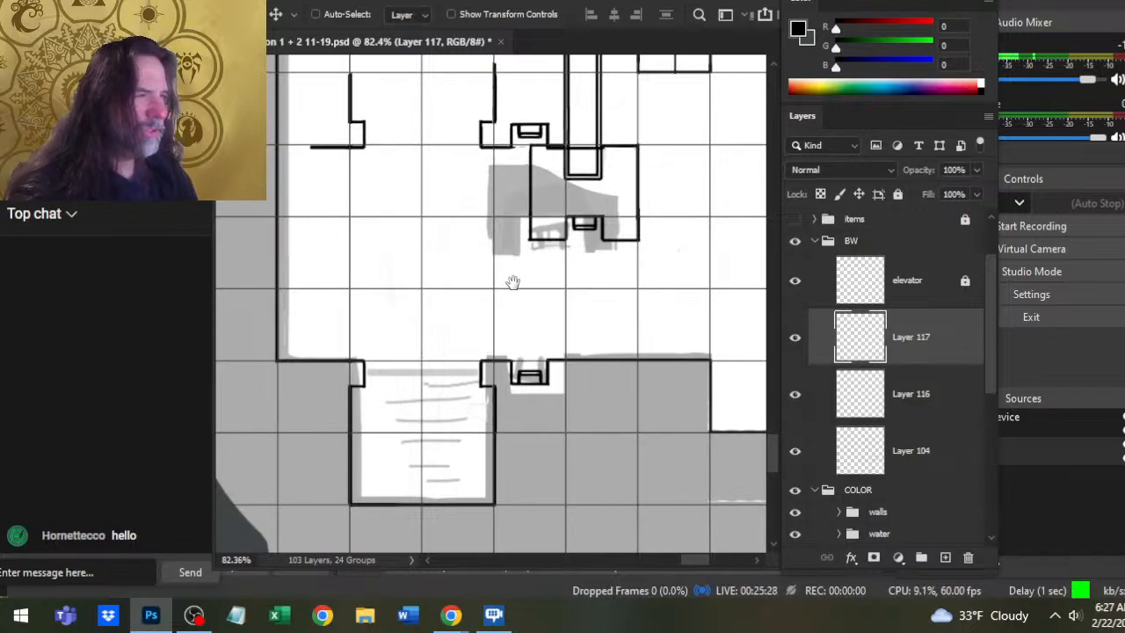
left_click_drag(513, 281, 547, 527)
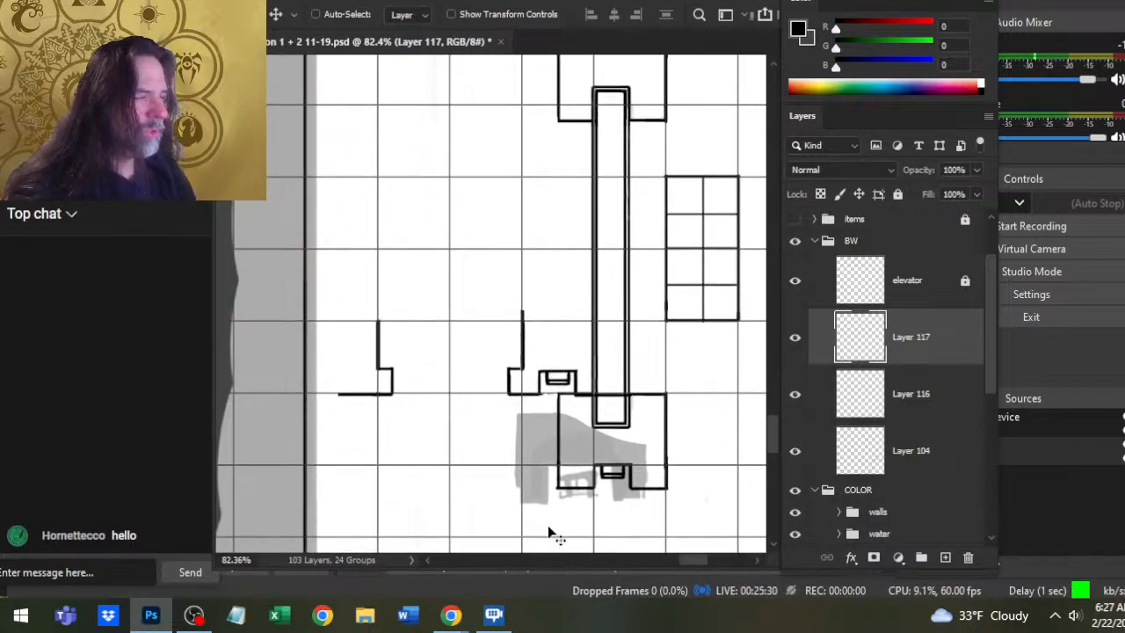
key("z")
left_click_drag(567, 308, 525, 289)
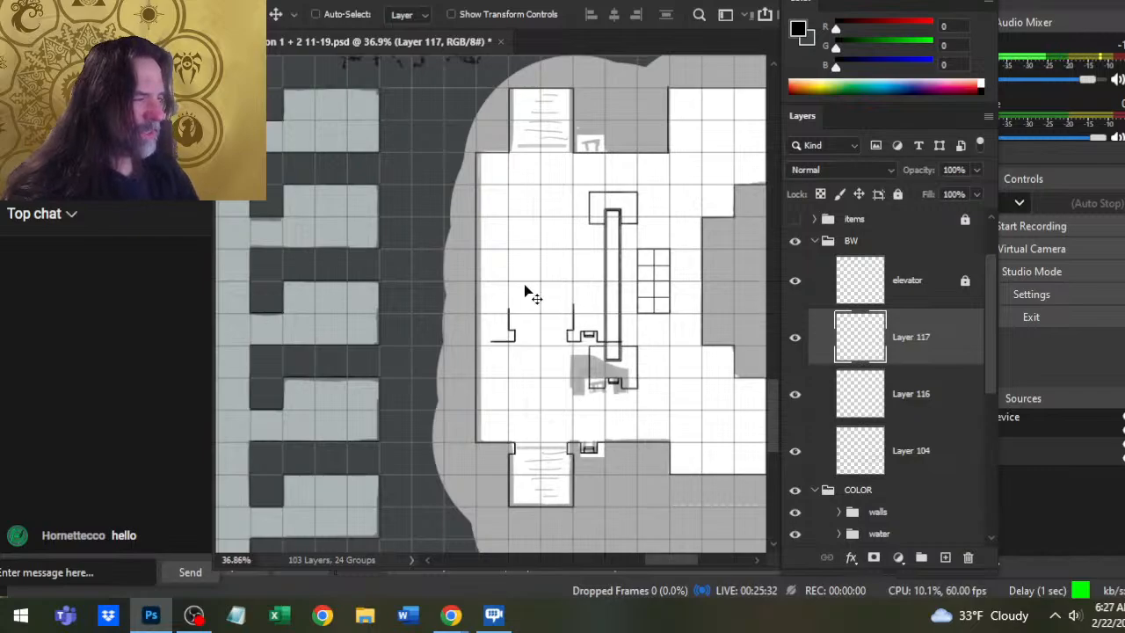
key("shift+Up")
key("shift+Up")
key("shift+Up")
key("shift+Up")
key("shift+Up")
key("shift+Up")
key("shift+Up")
key("shift+Up")
key("shift+Up")
key("shift+Up")
key("shift+Up")
key("shift+Up")
key("shift+Up")
key("shift+Up")
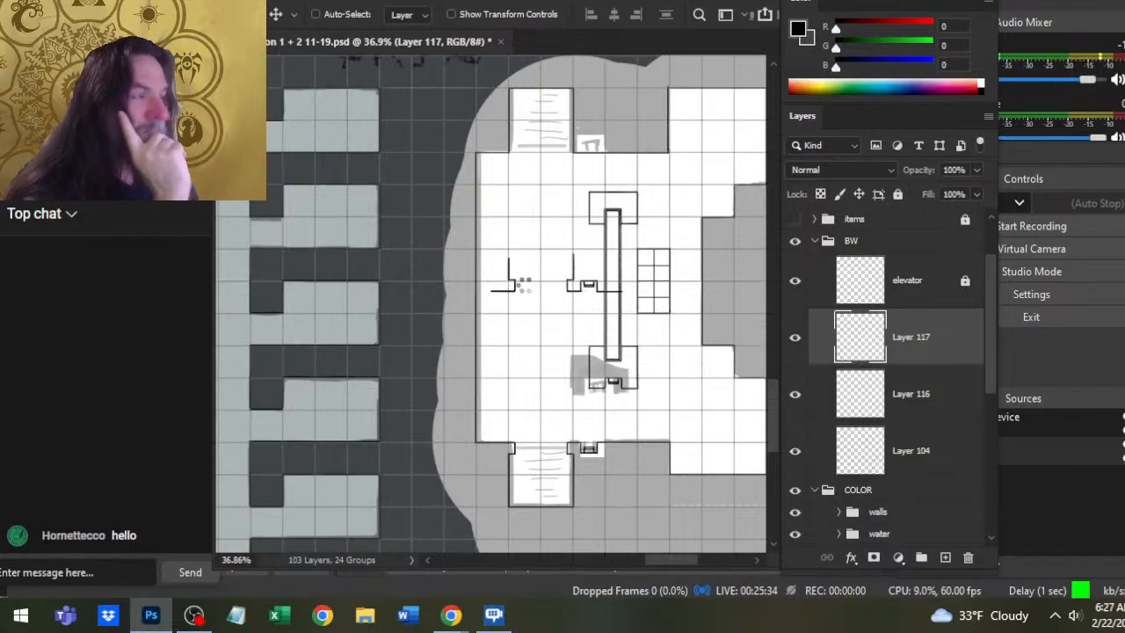
key("shift+Up")
key("shift+Up")
key("shift+Up")
key("shift+Up")
key("shift+Up")
key("shift+Up")
key("shift+Up")
key("shift+Up")
key("shift+Up")
key("shift+Up")
key("shift+Up")
key("shift+Up")
key("shift+Up")
key("shift+Up")
key("shift+Up")
key("shift+Up")
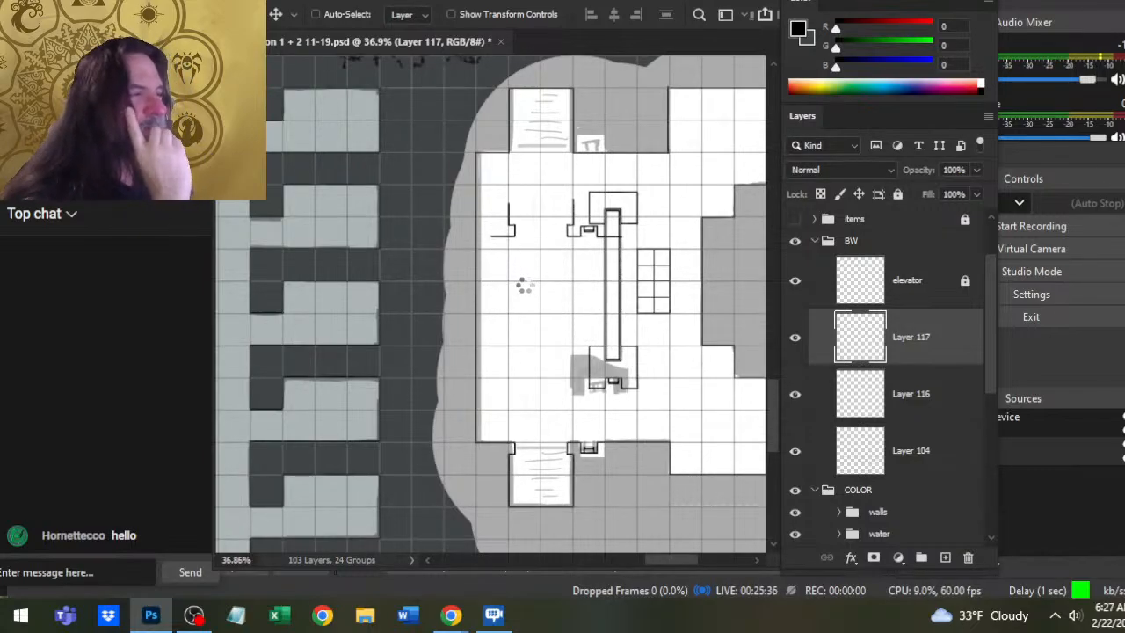
key("shift+Up")
key("shift+Up")
key("shift+Up")
key("shift+Up")
key("shift+Up")
key("shift+Up")
key("shift+Up")
key("shift+Up")
key("shift+Up")
key("shift+Up")
key("shift+Up")
key("shift+Up")
key("shift+Up")
key("shift+Up")
key("shift+Up")
key("shift+Up")
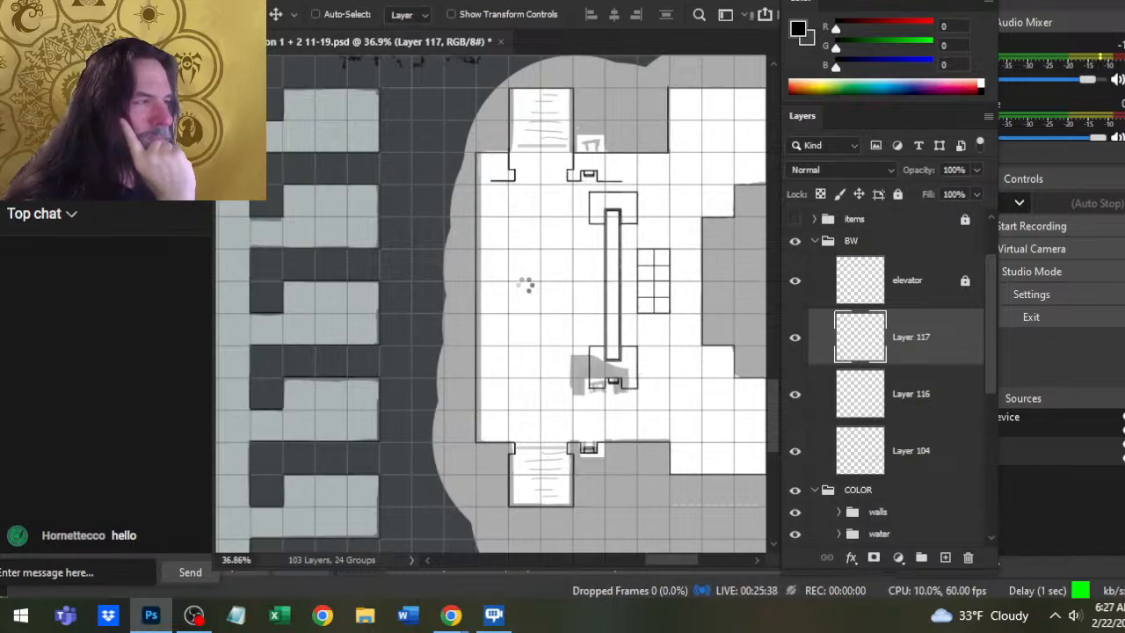
key("shift+Up")
key("shift+Up")
key("shift+Up")
key("shift+Up")
key("shift+Up")
key("shift+Up")
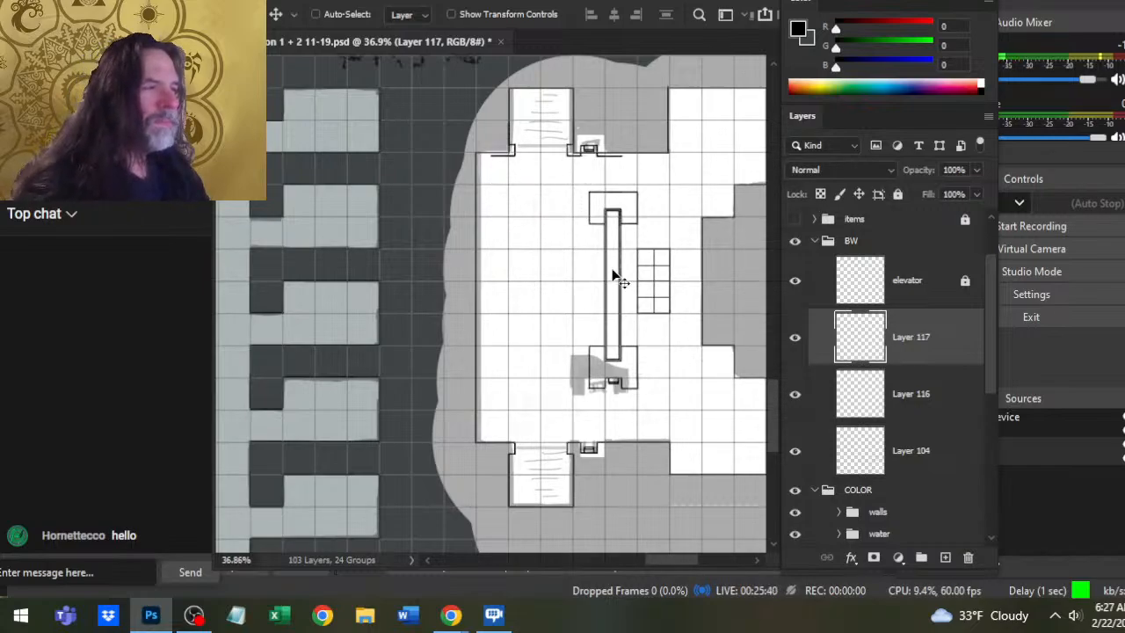
- Nudge Layer 117 upward in fine increments until its jambs and recess line up with the room's north wall line
left_click_drag(515, 181, 582, 396)
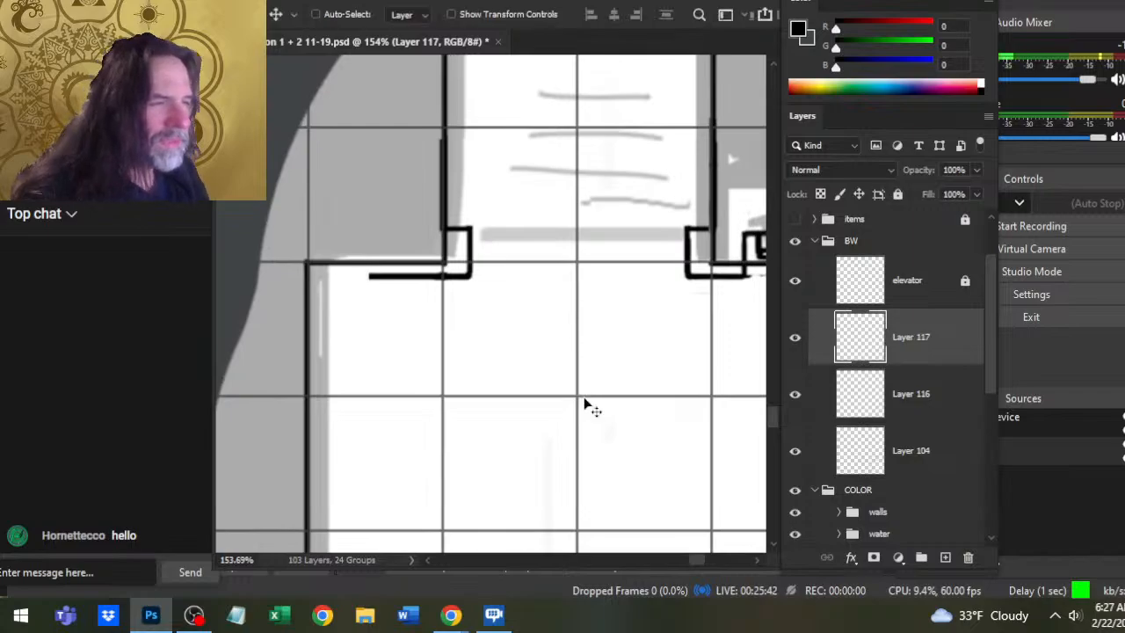
key("Up")
key("Up")
key("Up")
key("Up")
key("Up")
key("Up")
key("Up")
key("Up")
key("Up")
key("Up")
key("Up")
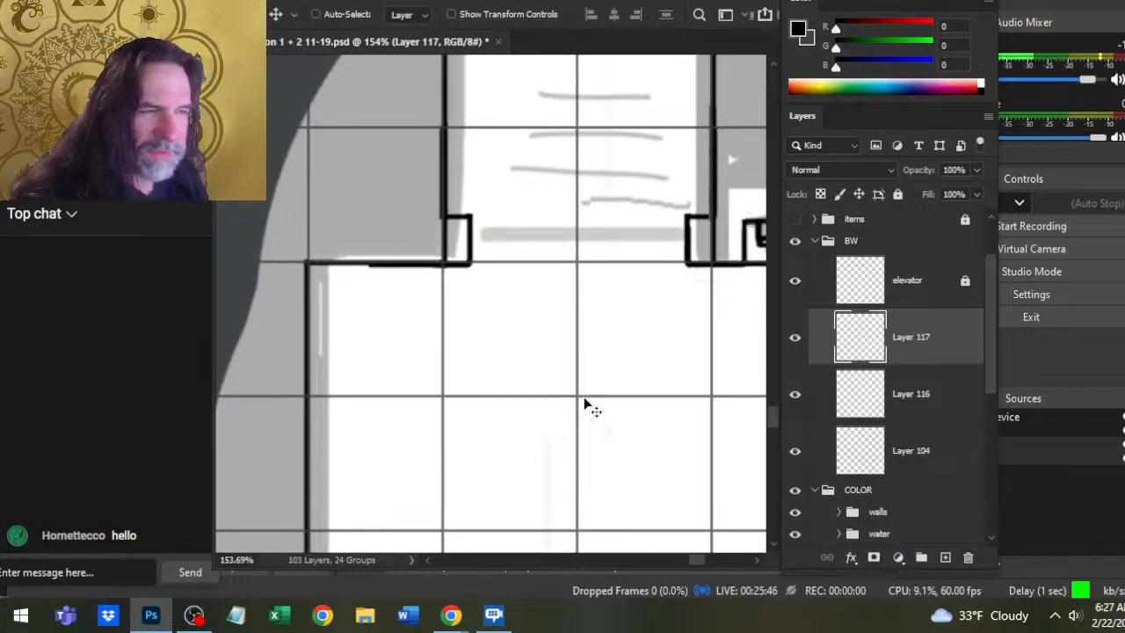
key("Up")
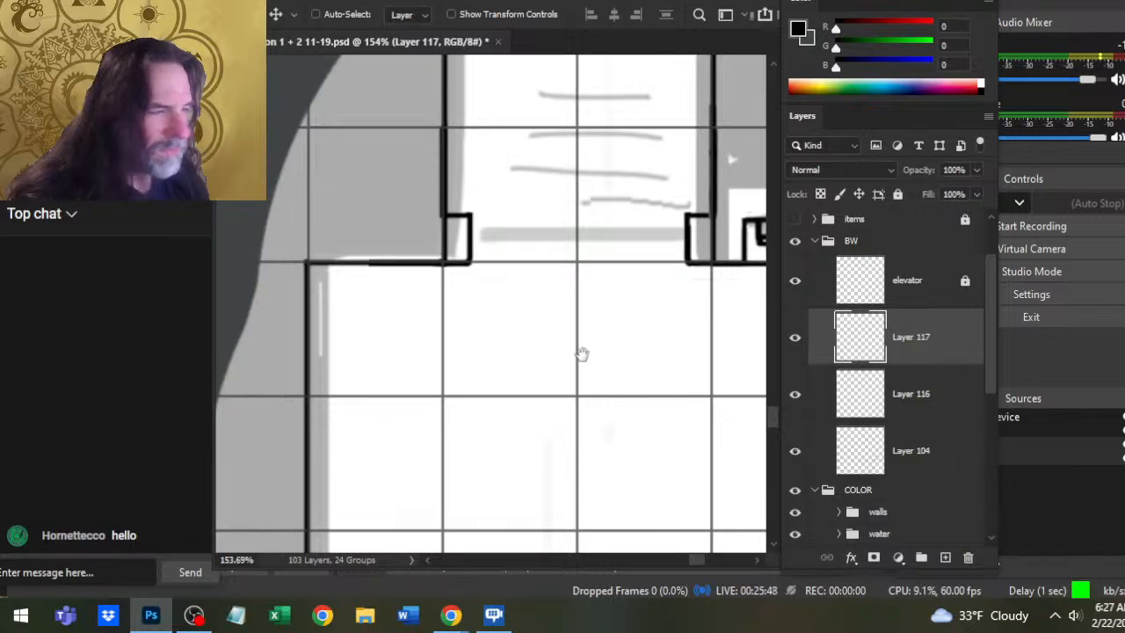
- Erase the wall line crossing the north alcove's west jamb on Layer 116 with the 9-pixel eraser
left_click_drag(580, 351, 396, 375)
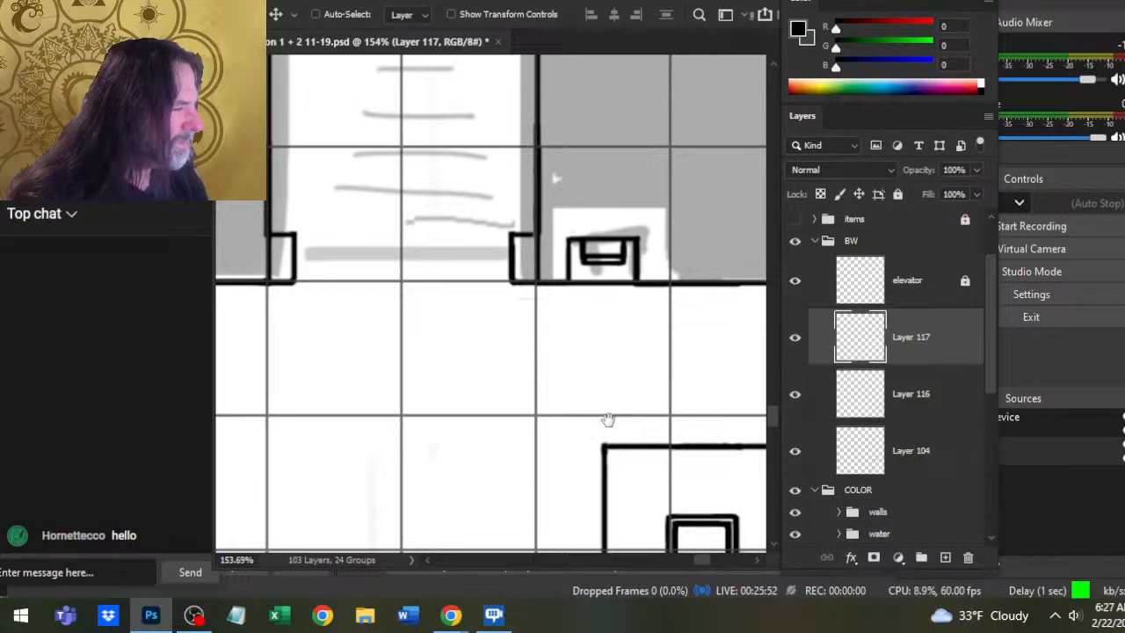
left_click_drag(512, 372, 695, 414)
key("b")
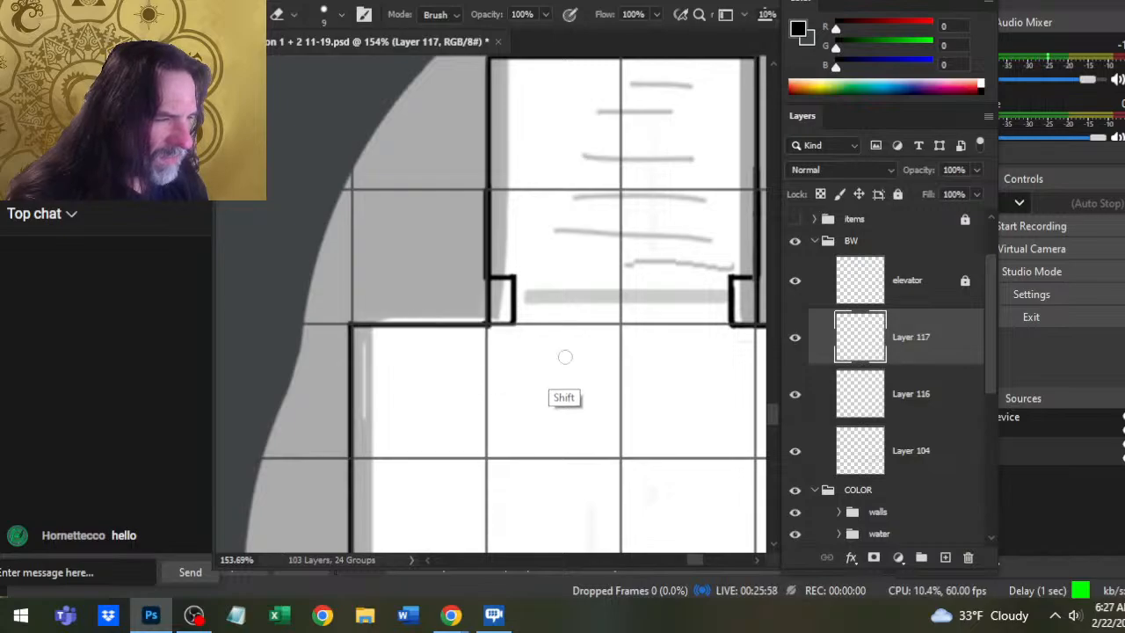
key("shift")
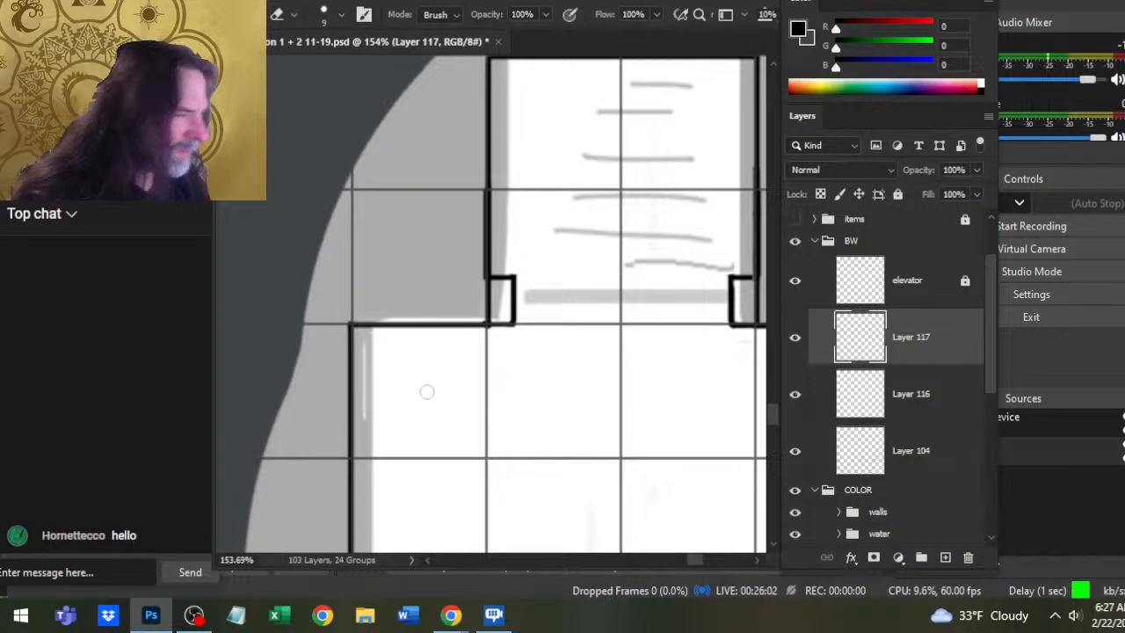
left_click(821, 400)
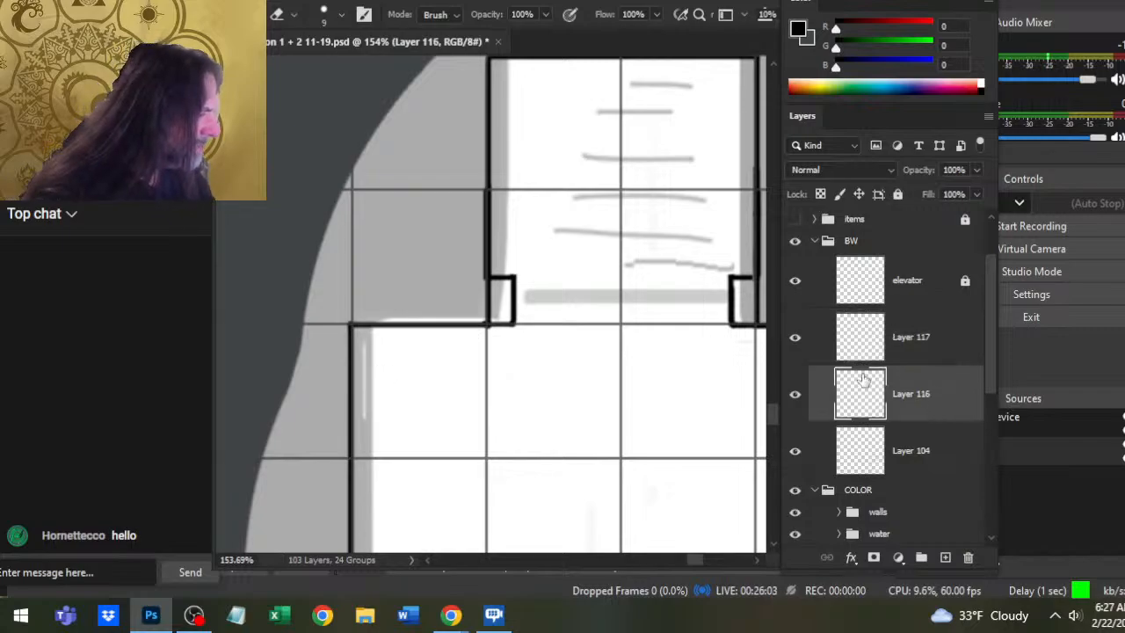
left_click(797, 400)
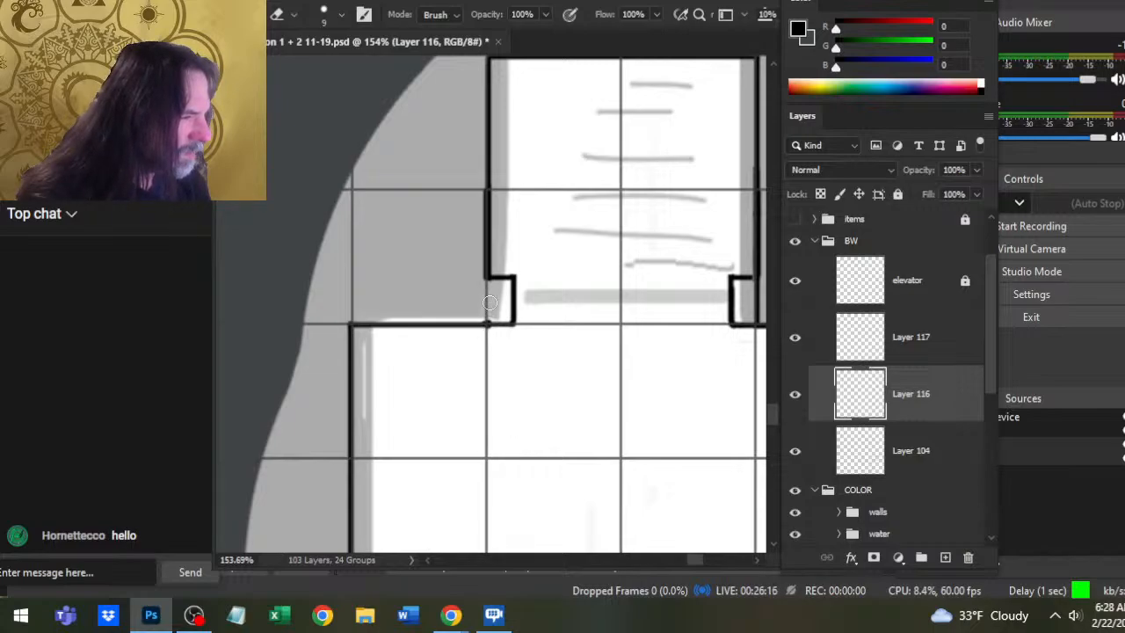
- Erase the stray wall-line overlaps around the upper stairwell's left door jamb on Layers 116 and 117
key("alt+bracketright")
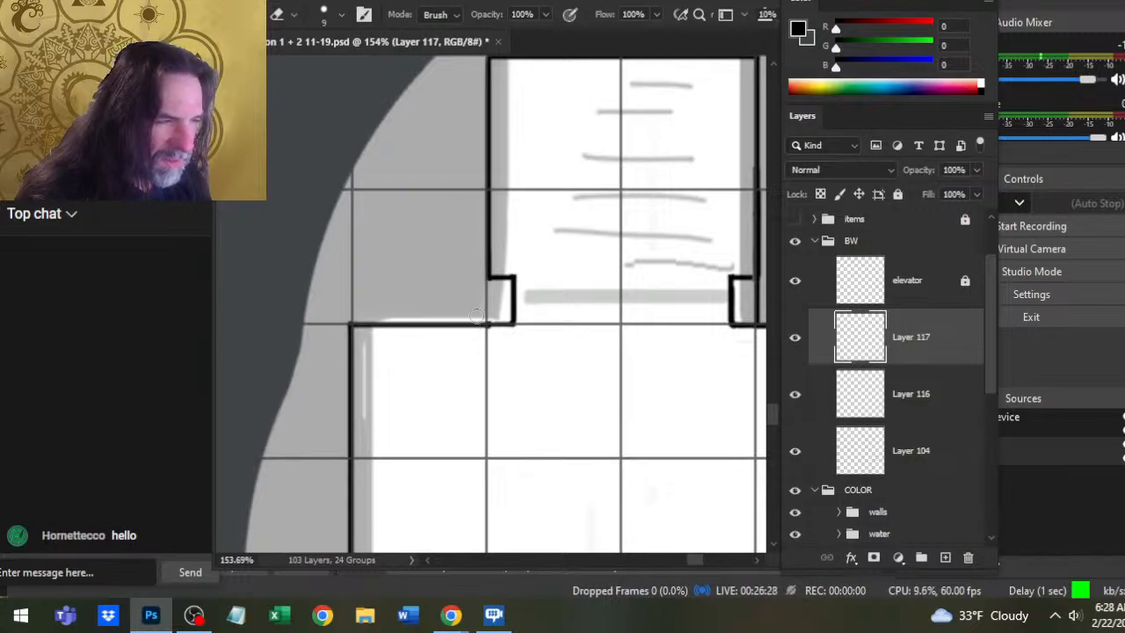
left_click(914, 393)
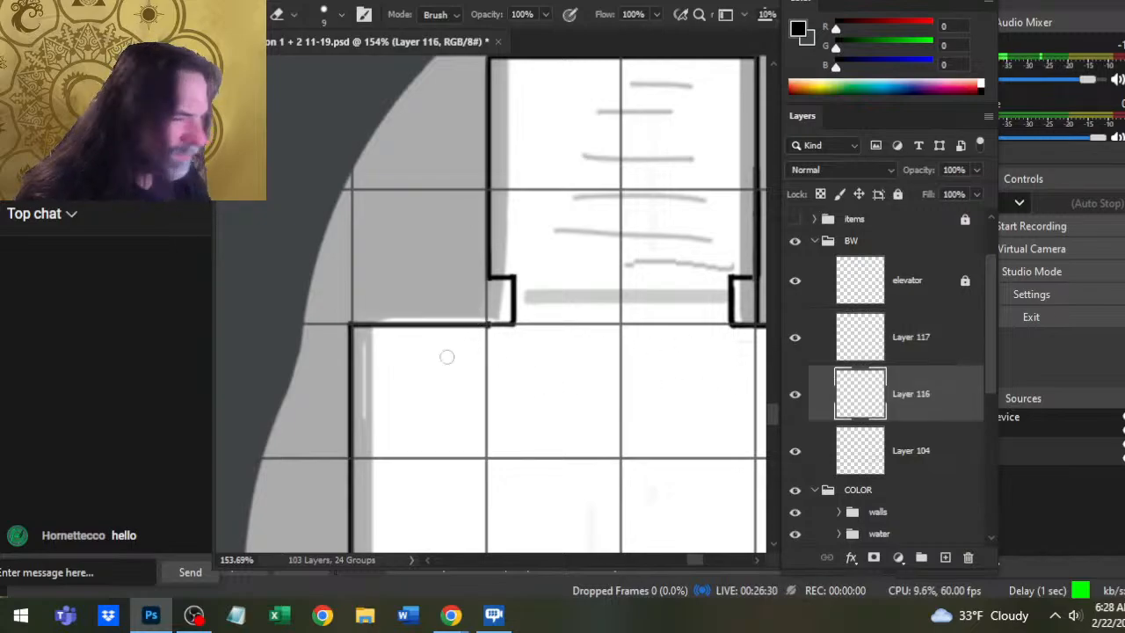
key("shift+r")
key("e")
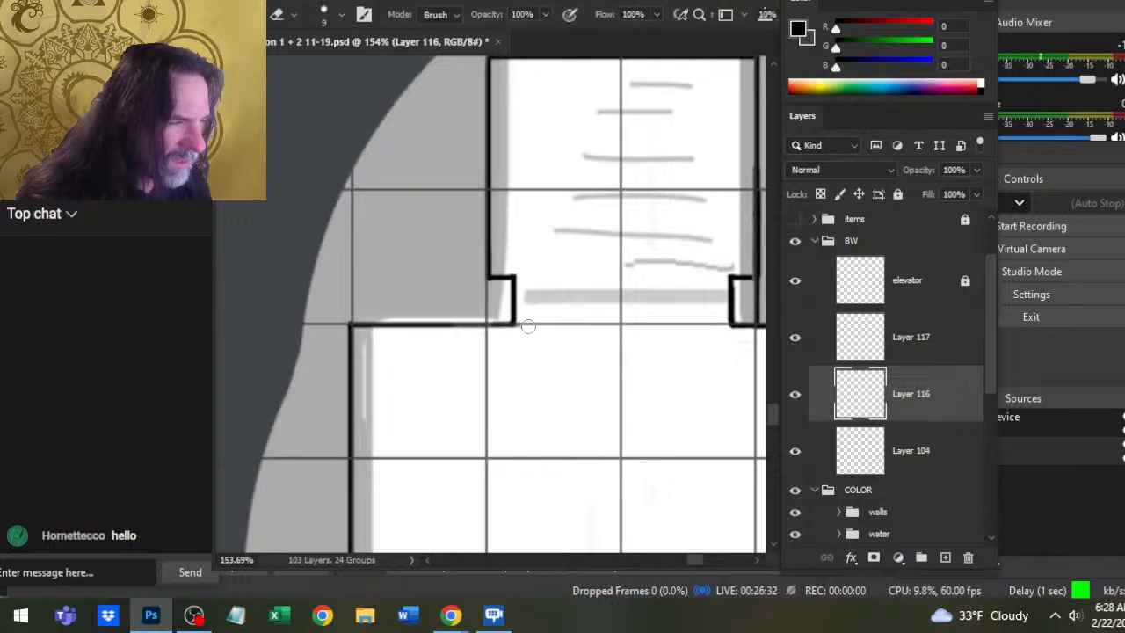
key("shift+r")
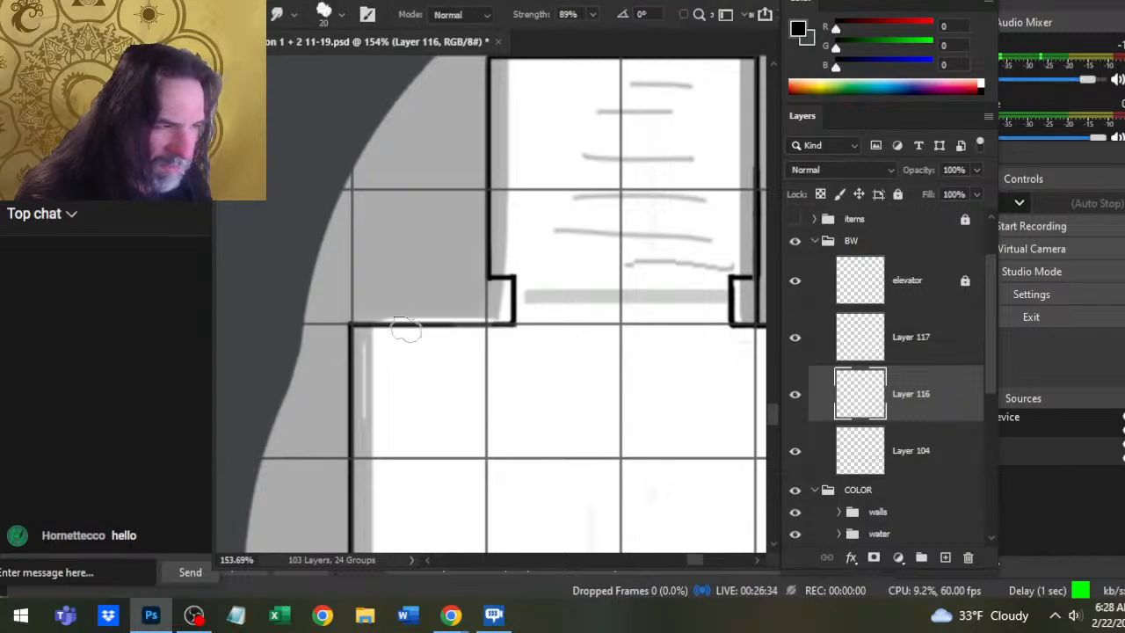
key("e")
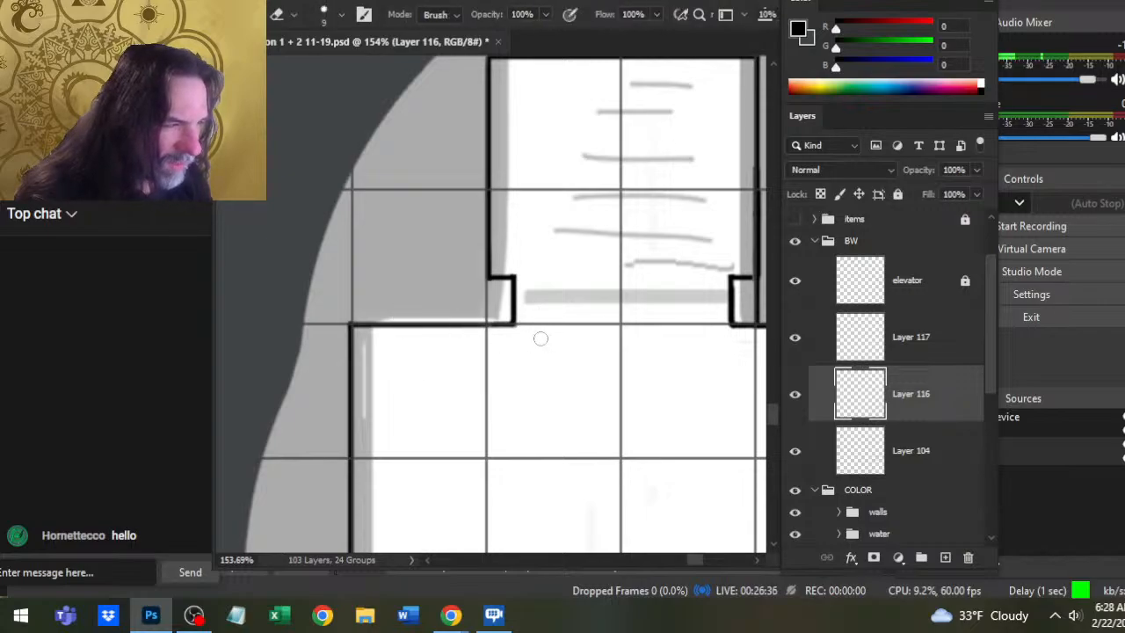
- Clean up the wall line beside the stairwell's right jamb and erase the line across the small alcove's opening on Layers 116 and 117
left_click_drag(599, 379, 427, 352)
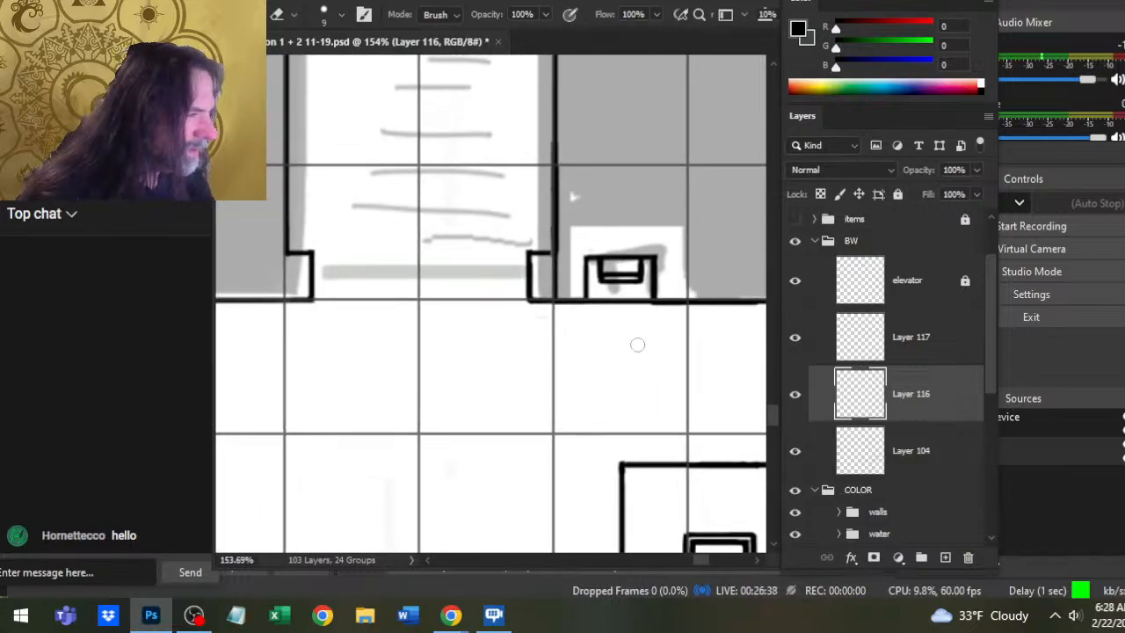
left_click_drag(636, 366, 571, 396)
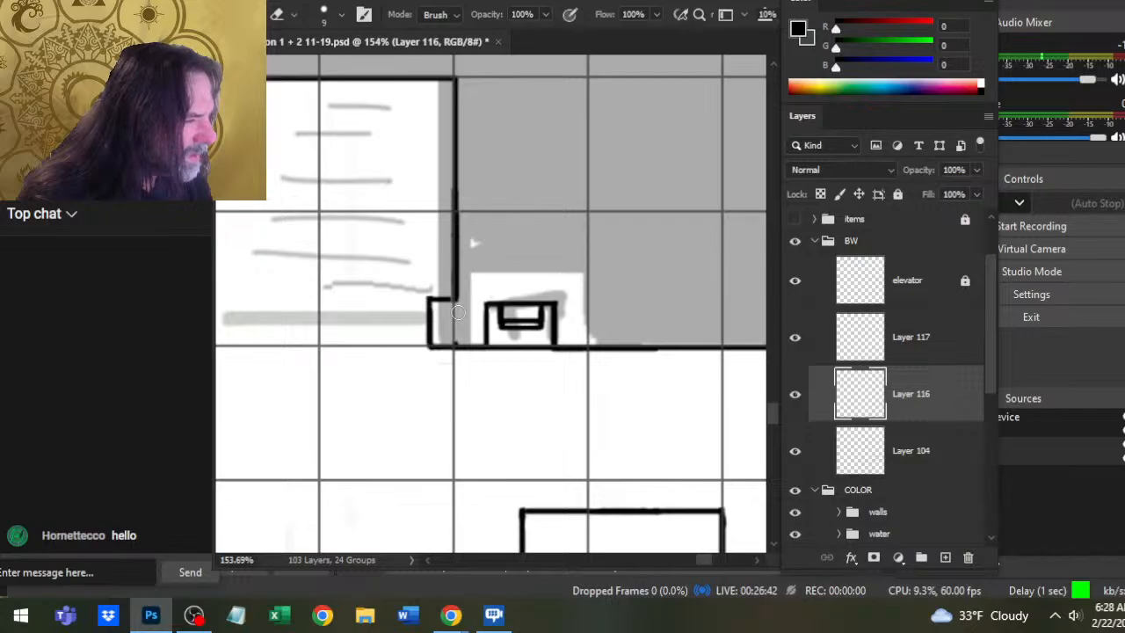
left_click(932, 359)
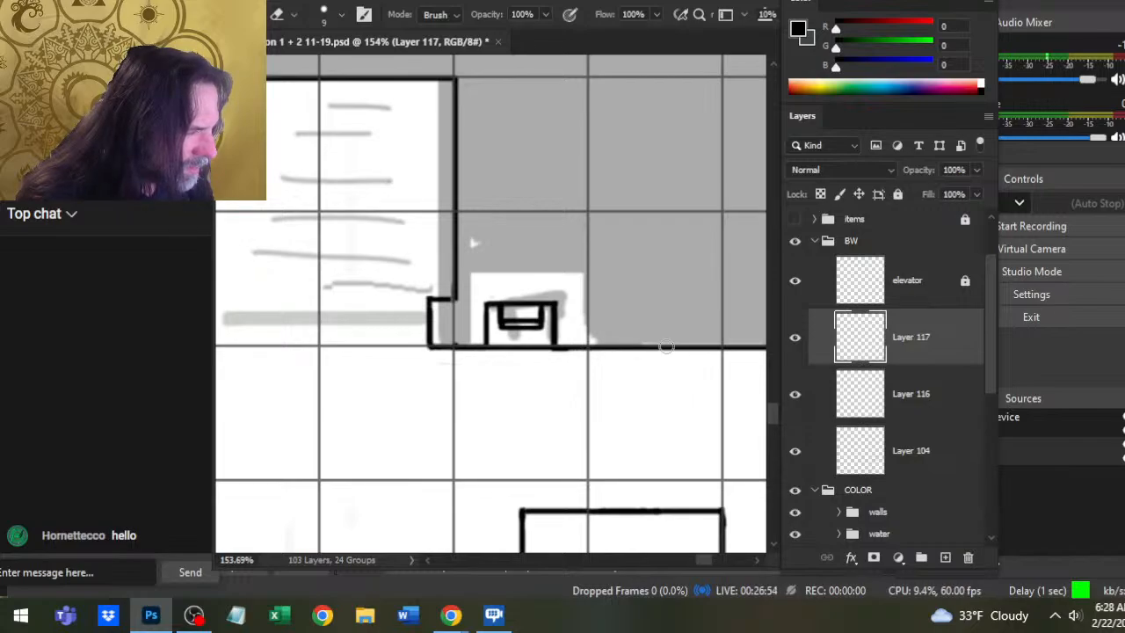
left_click(928, 406)
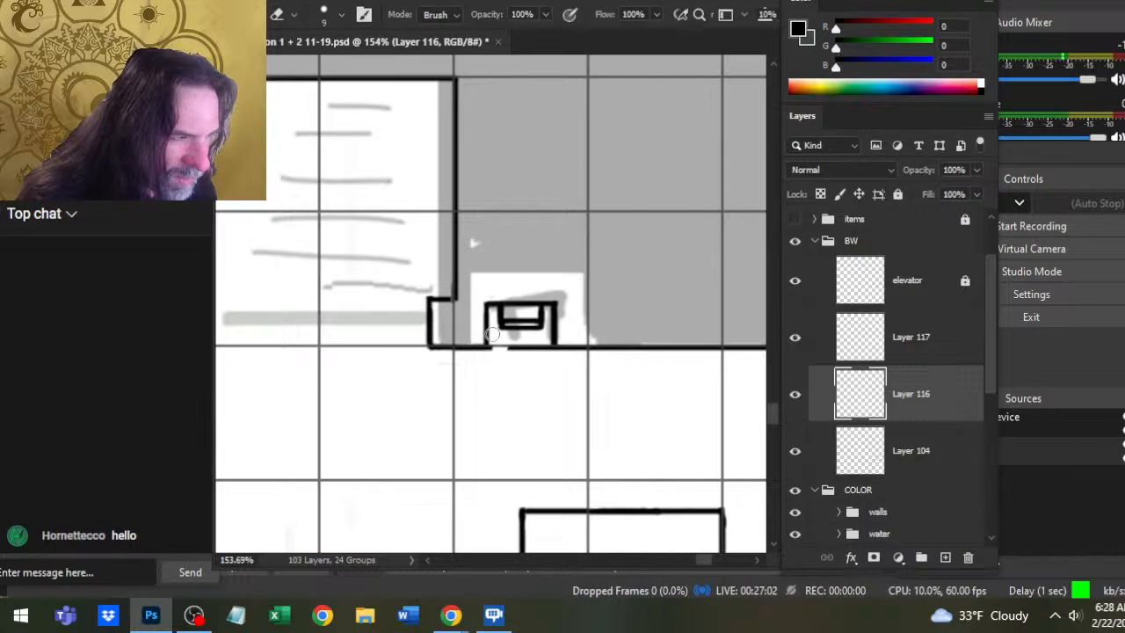
left_click_drag(501, 357, 498, 351)
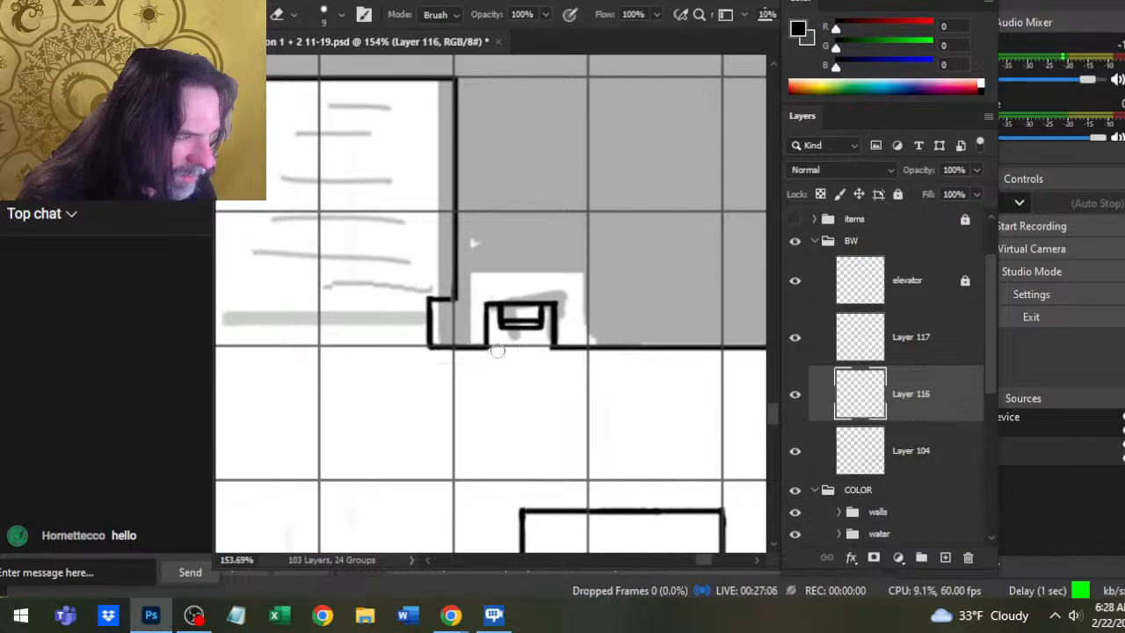
left_click(900, 356)
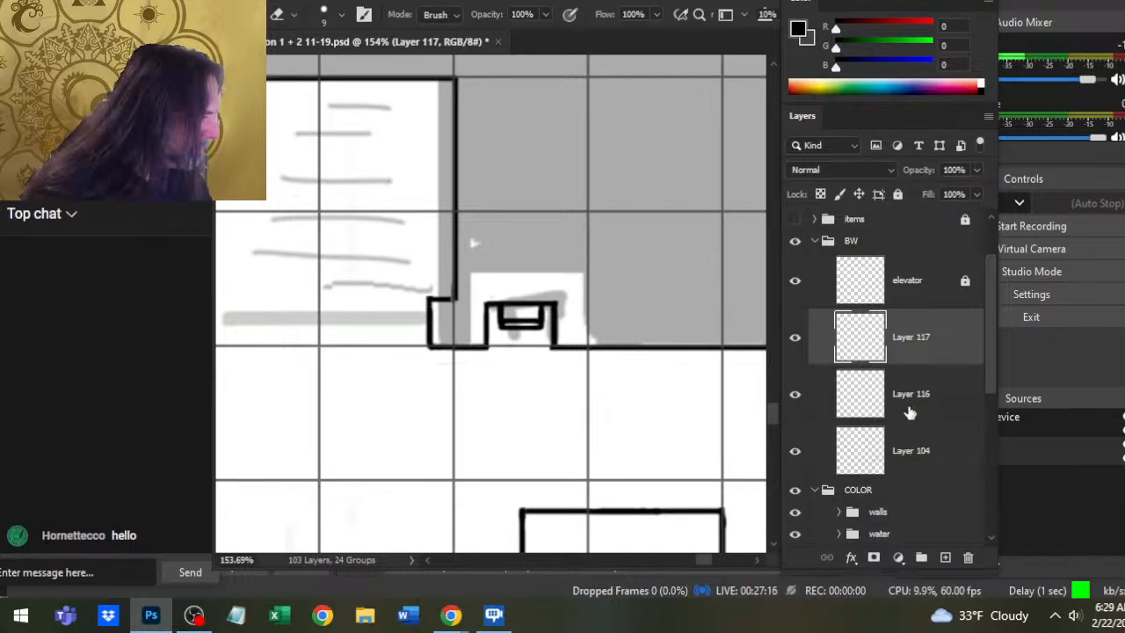
left_click(948, 387)
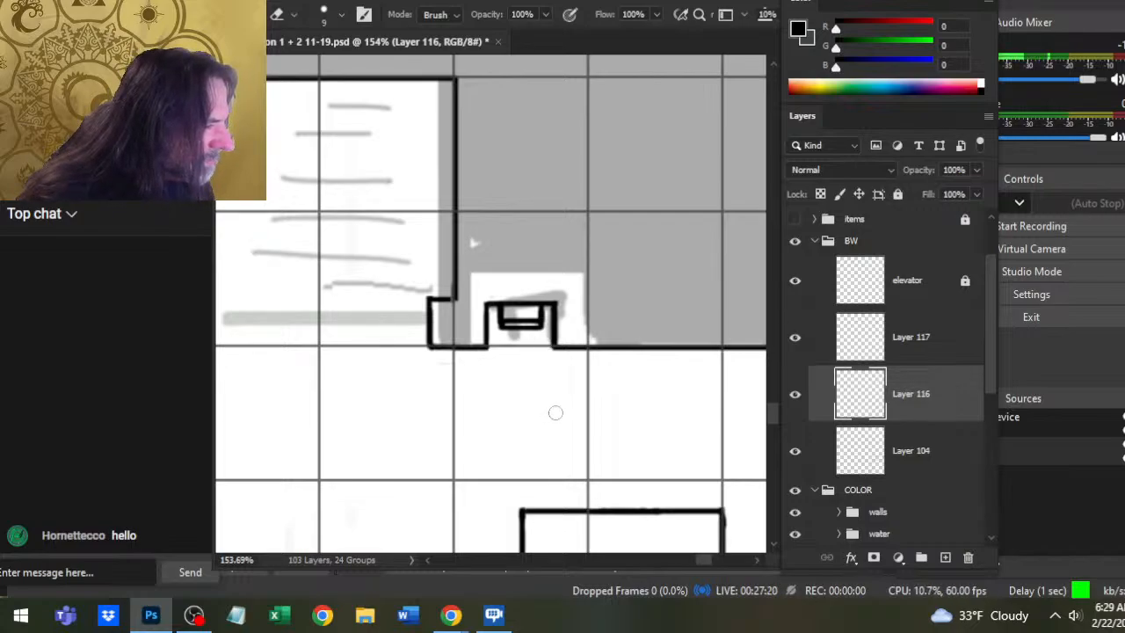
- Merge Layer 117 down into Layer 116
key("z")
left_click_drag(555, 410, 528, 431)
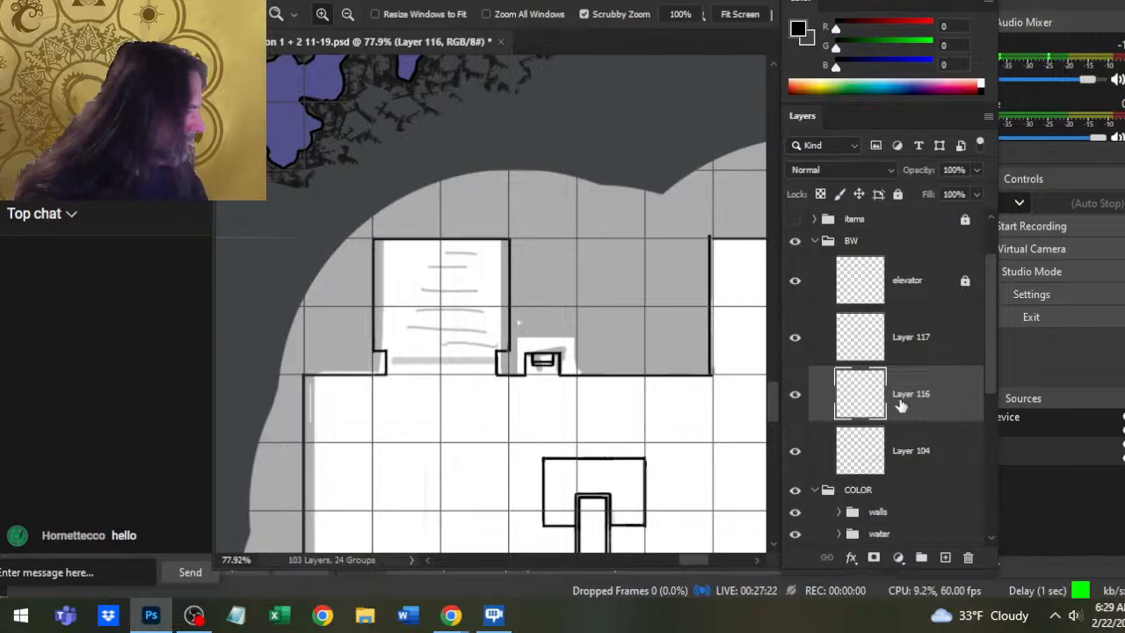
right_click(923, 360)
left_click(978, 479)
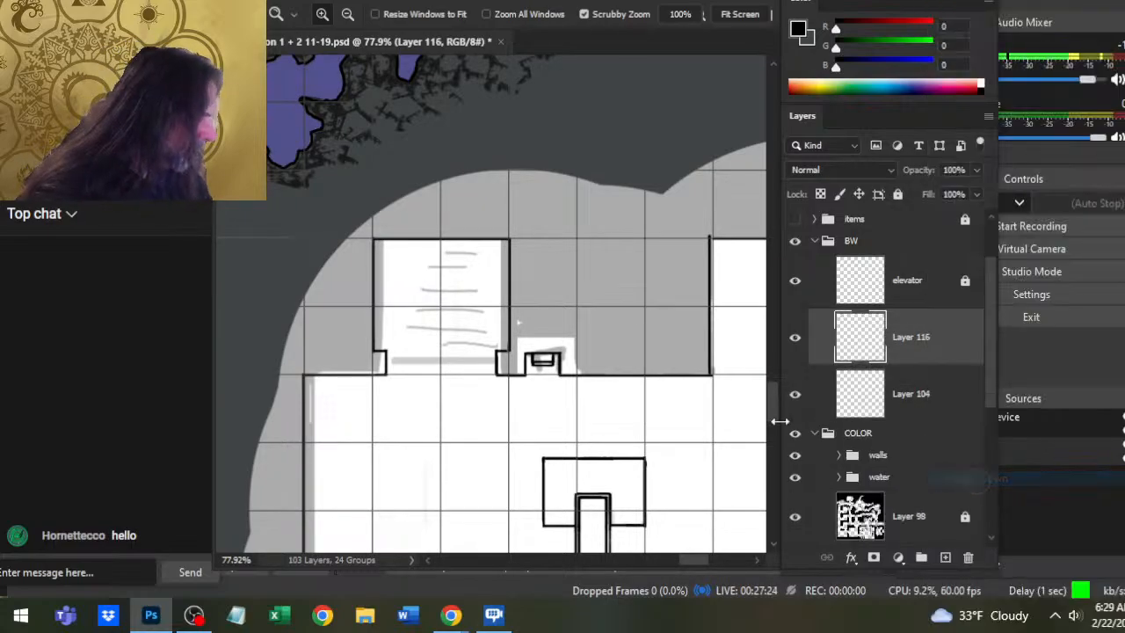
- Lasso the lower stairwell with its door jambs on Layer 116 and duplicate the selection onto a new layer
left_click_drag(532, 413, 433, 435)
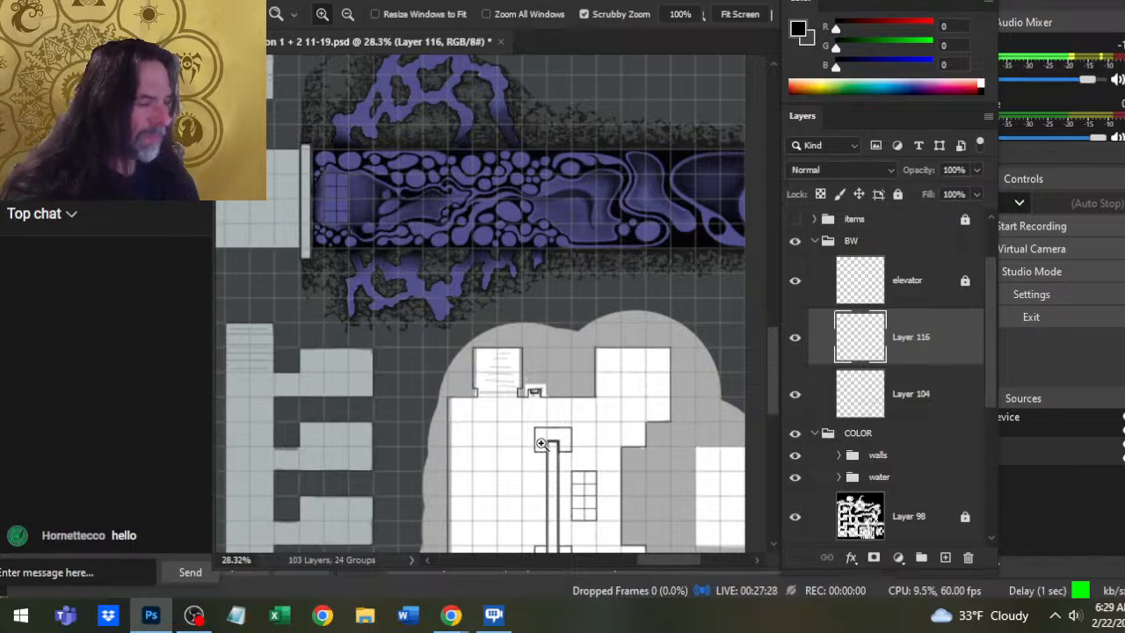
left_click_drag(528, 473, 523, 385)
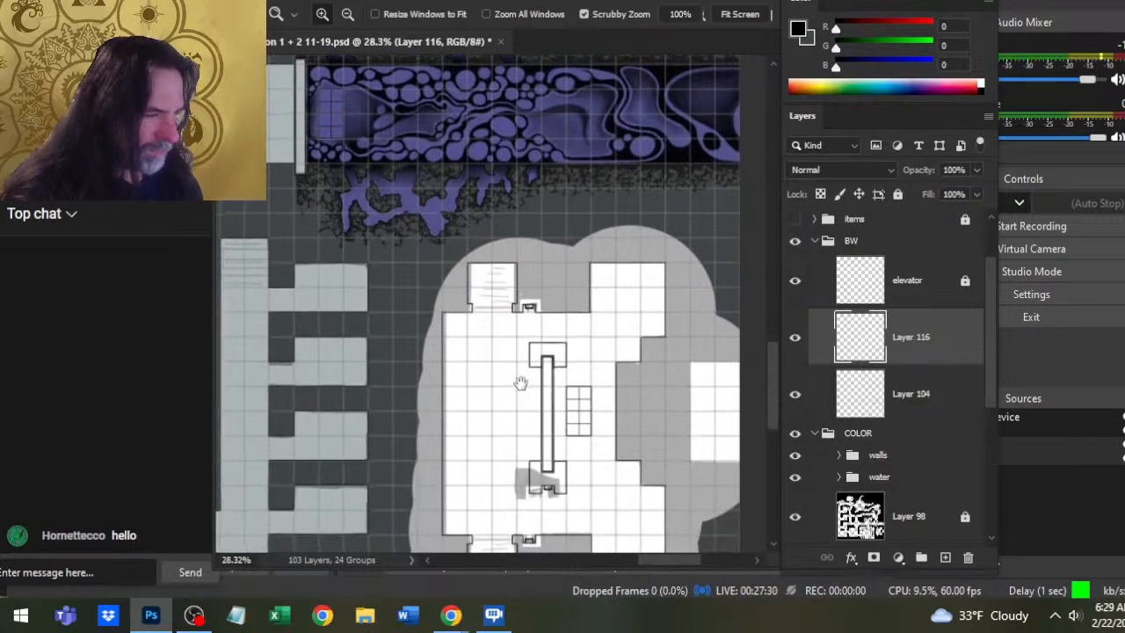
key("l")
mouse_move(457, 249)
left_mouse_down()
mouse_move(499, 245)
mouse_move(541, 67)
left_mouse_up()
mouse_move(522, 428)
left_mouse_down()
mouse_move(595, 395)
mouse_move(604, 362)
mouse_move(579, 337)
mouse_move(498, 358)
mouse_move(520, 420)
mouse_move(564, 421)
mouse_move(573, 396)
mouse_move(561, 353)
mouse_move(517, 343)
left_mouse_up()
left_click(590, 449)
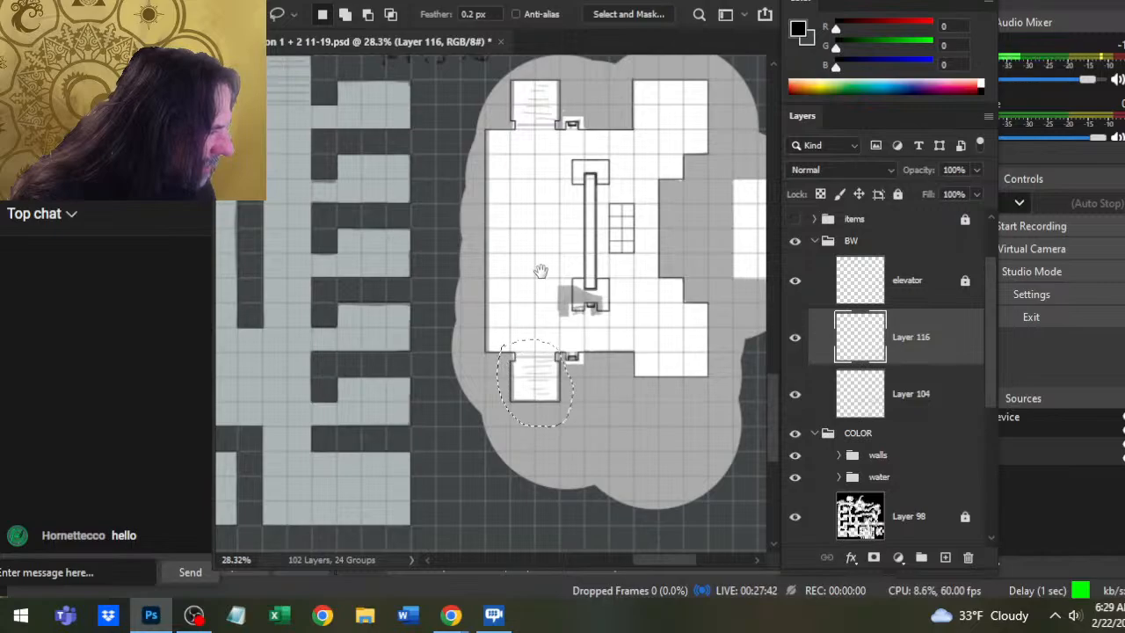
scroll(515, 263, "up", 5)
mouse_move(494, 251)
left_mouse_down()
mouse_move(518, 239)
mouse_move(498, 298)
mouse_move(545, 307)
mouse_move(562, 266)
mouse_move(525, 238)
left_mouse_up()
key("z")
mouse_move(553, 303)
left_mouse_down()
mouse_move(645, 313)
mouse_move(560, 321)
left_mouse_up()
key("ctrl+j")
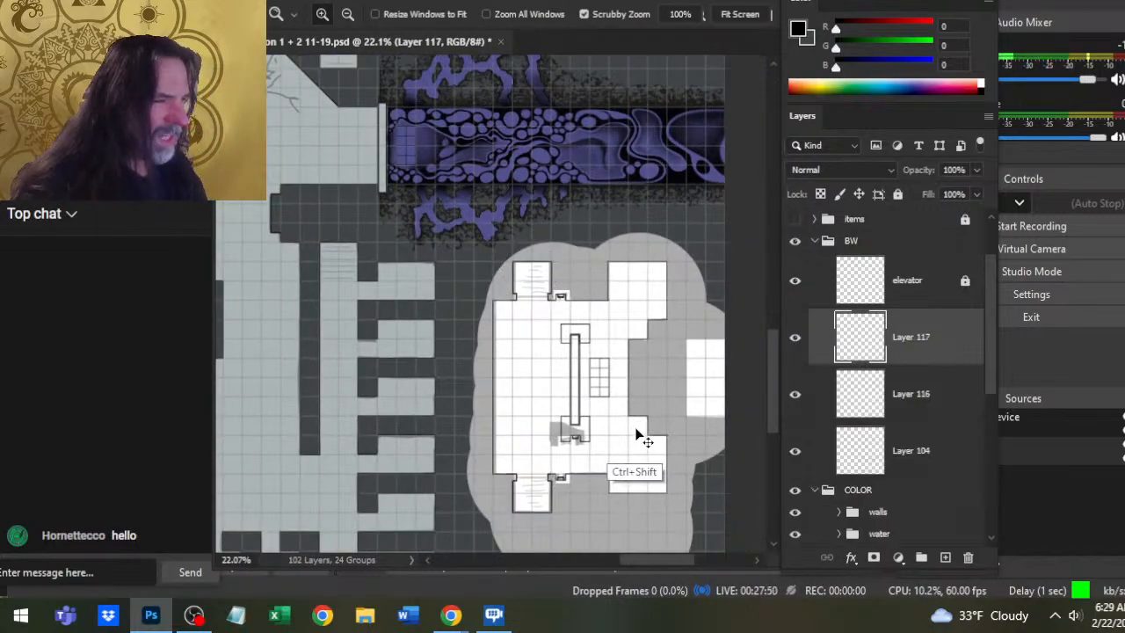
- Move the copied stairwell outline onto the staircase at the upper end of the grey cell corridor
key("v")
left_click_drag(672, 426, 471, 219)
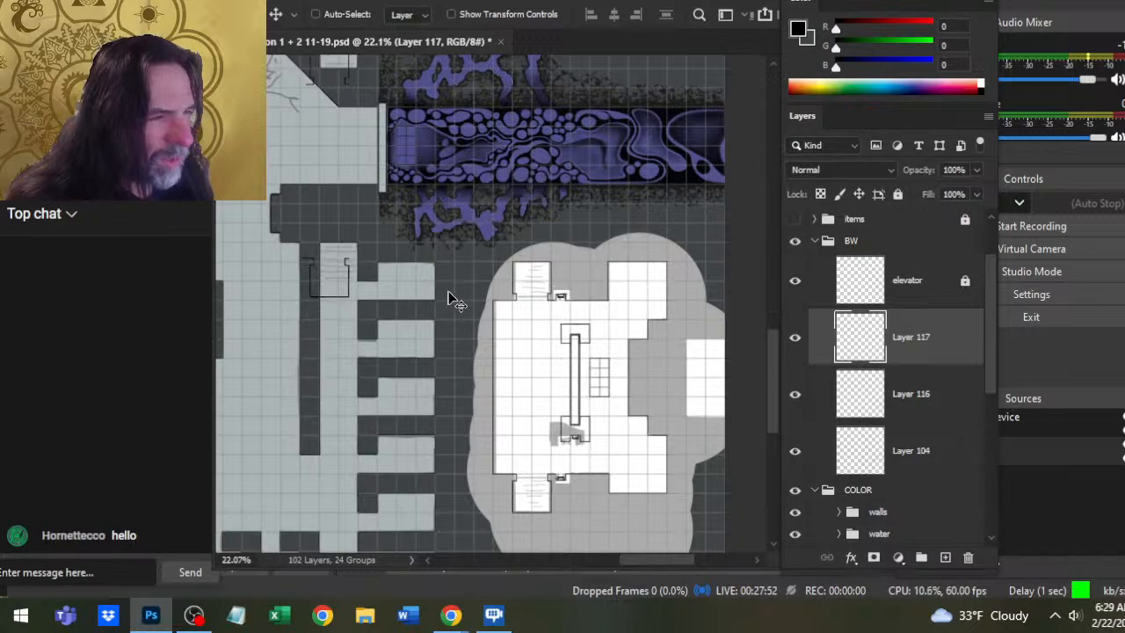
left_click_drag(452, 296, 458, 275)
- Nudge the stairwell copy vertically to line up with the corridor staircase's top wall and grid squares
key("z")
left_click_drag(336, 245, 462, 304)
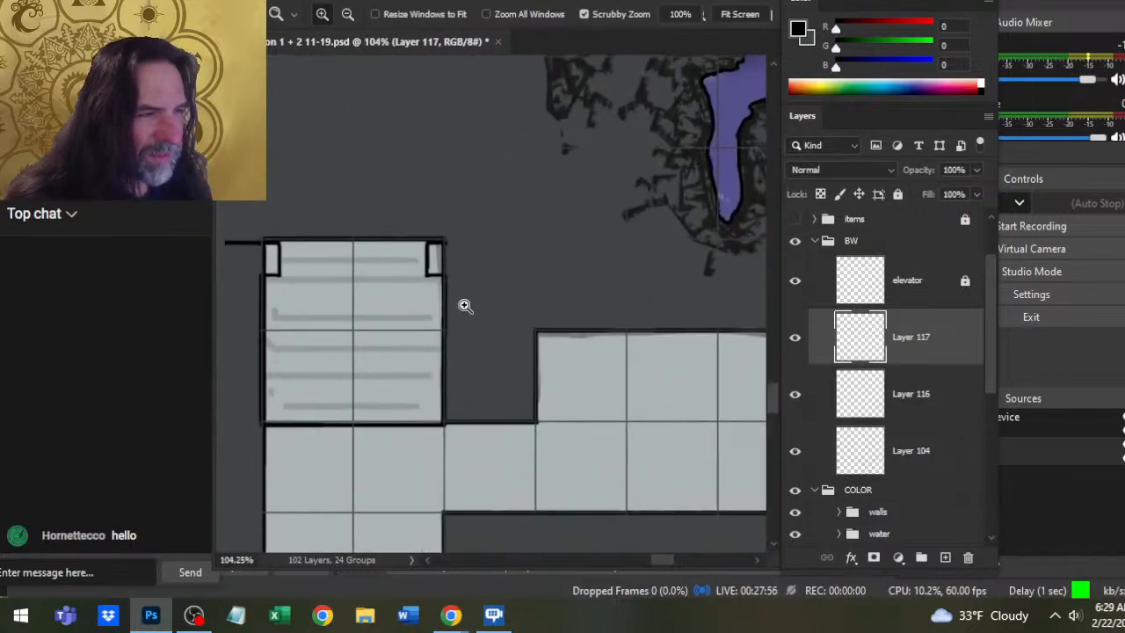
key("v")
key("Up")
key("Up")
key("Up")
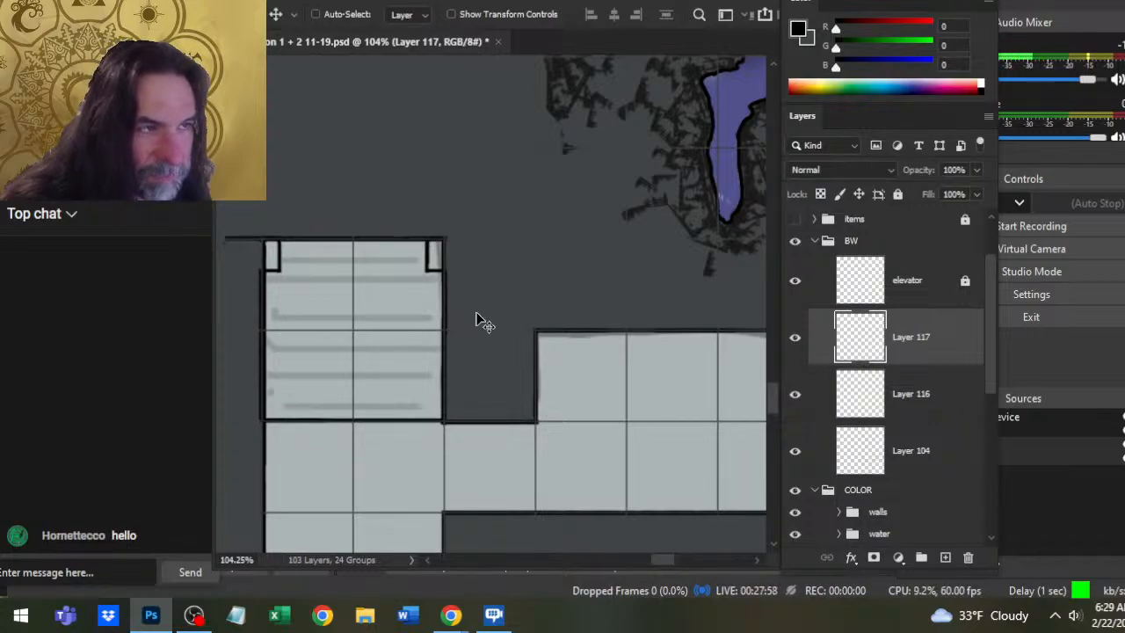
key("Up")
key("Down")
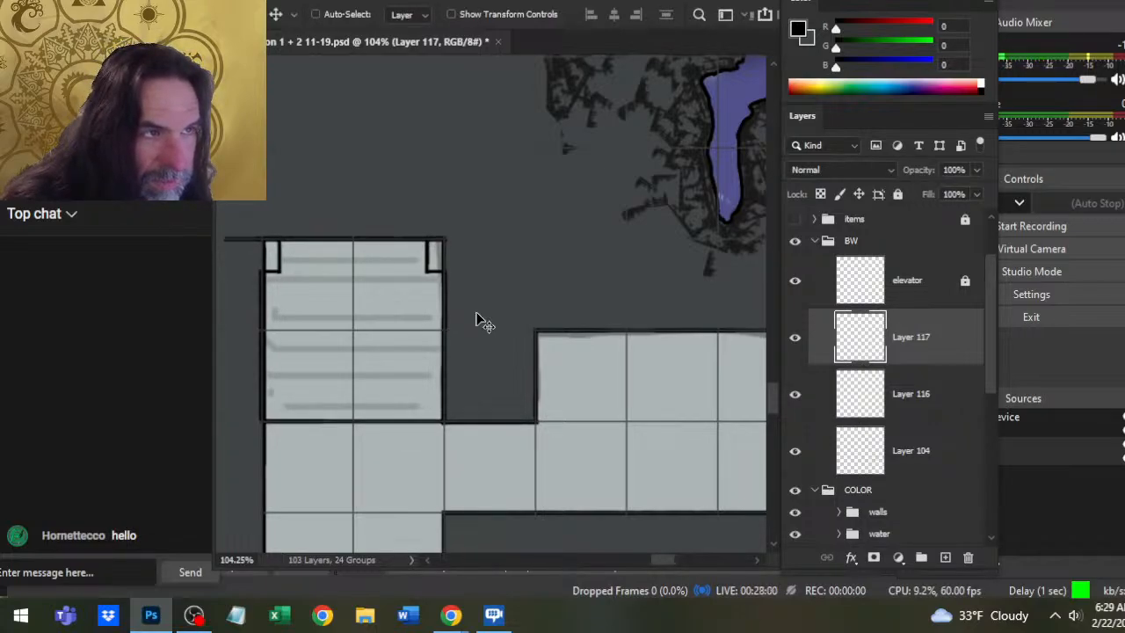
- Fine-tune the stairwell copy's horizontal and vertical position against the corridor staircase's side and bottom edges
left_click_drag(402, 367, 447, 354)
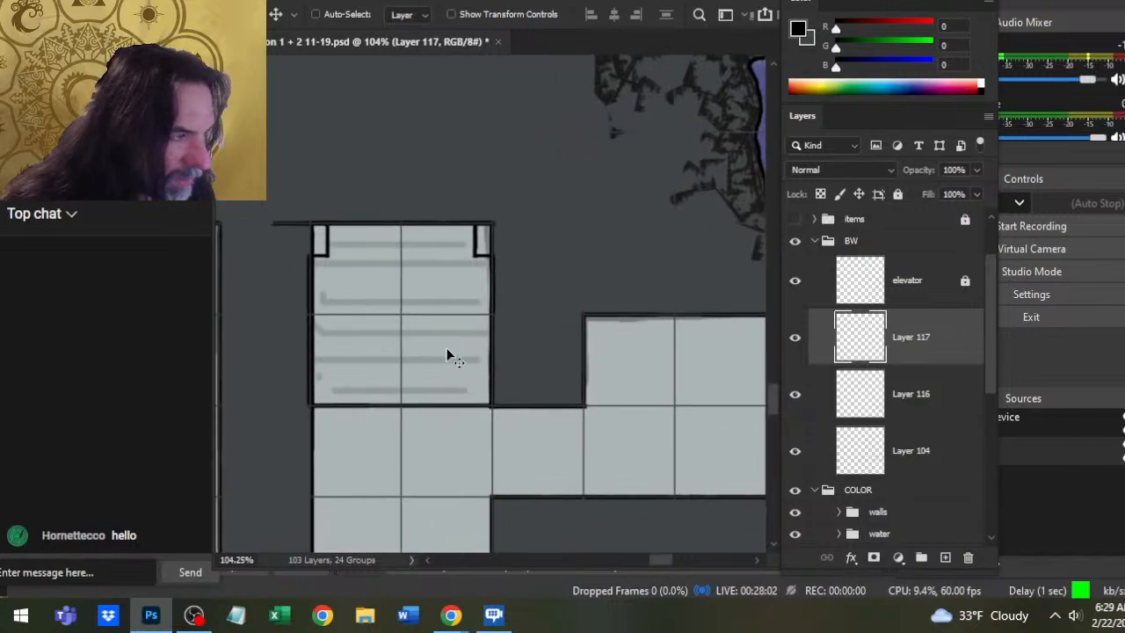
key("Left")
key("Right")
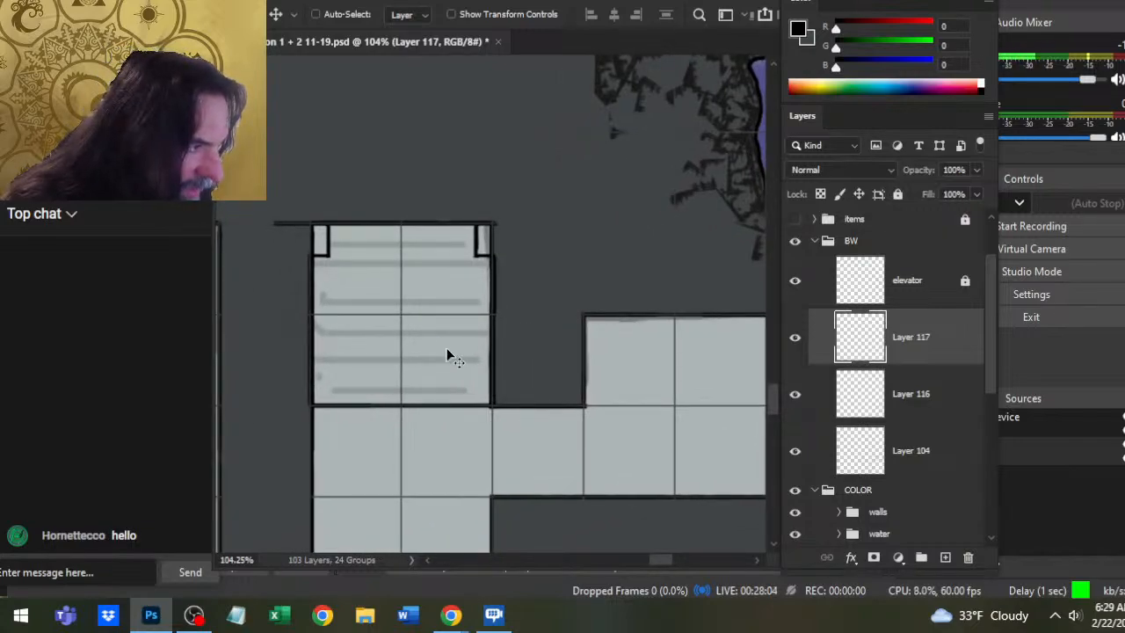
key("Down")
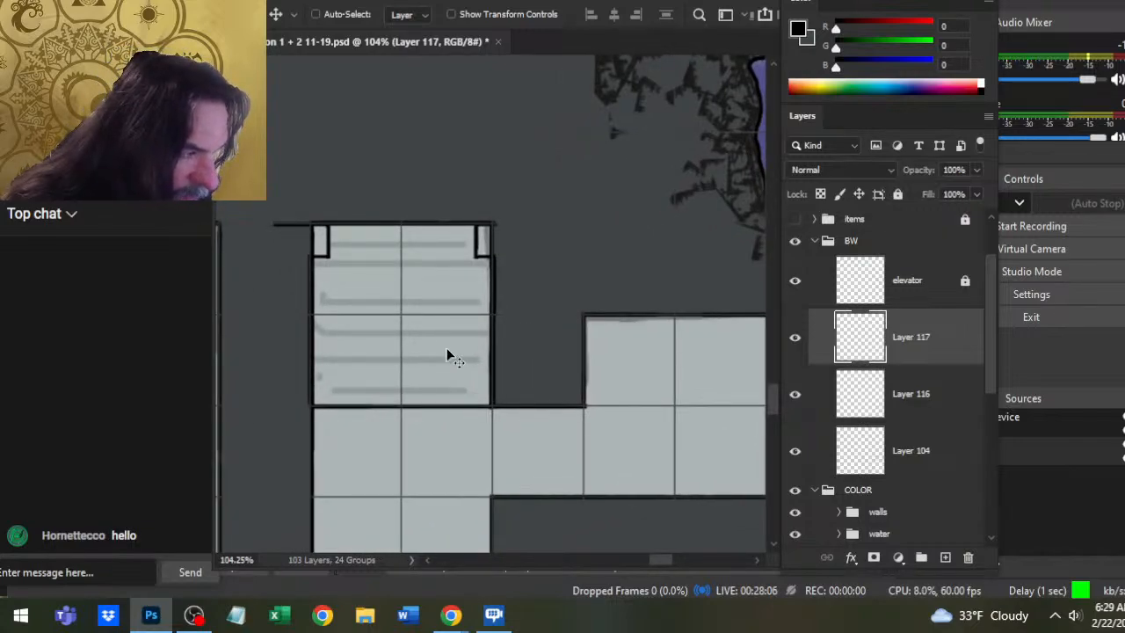
key("Down")
key("Up")
key("Up")
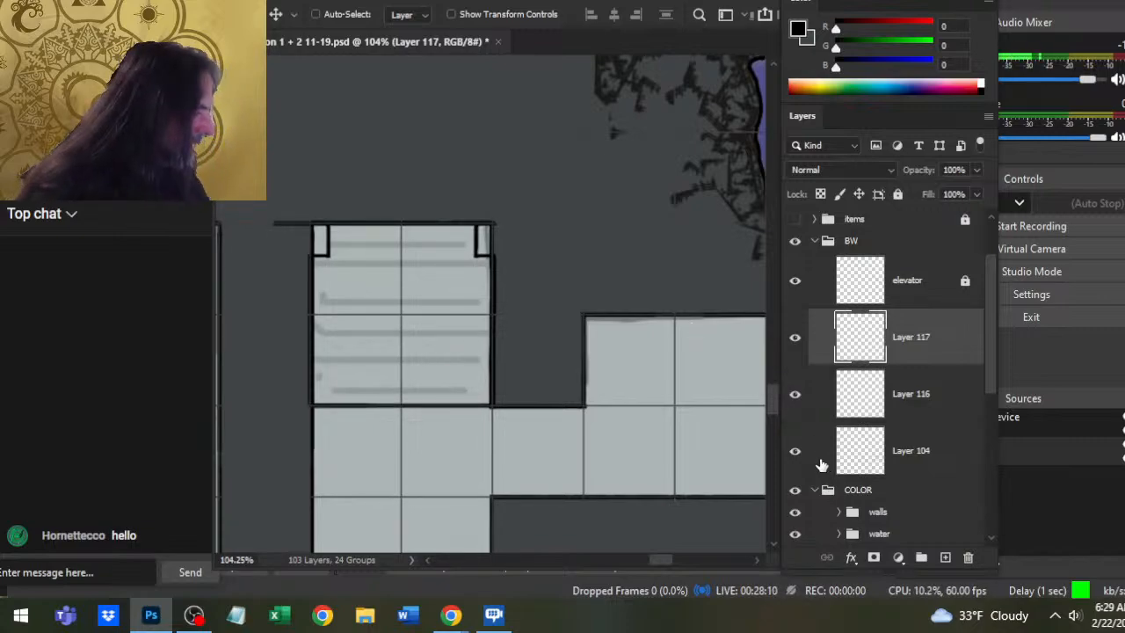
- Set the eraser to 20 px and erase the wall segment overhanging the staircase's left jamb on Layer 117
left_click(908, 462)
key("e")
key("bracketright")
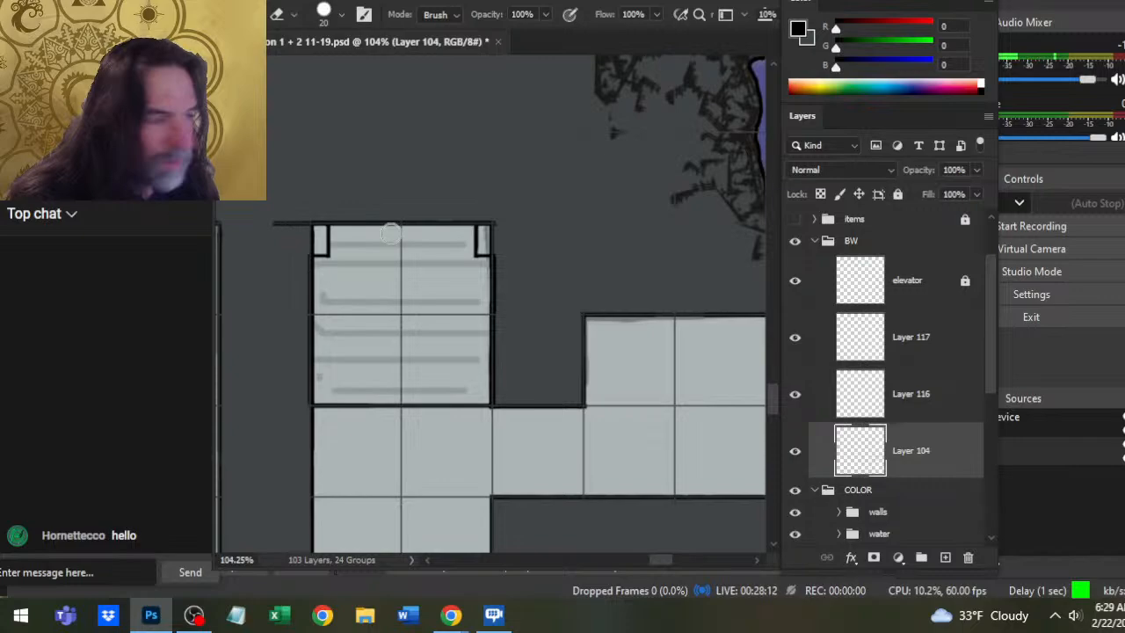
left_click(950, 356)
left_click(794, 341)
left_click(795, 341)
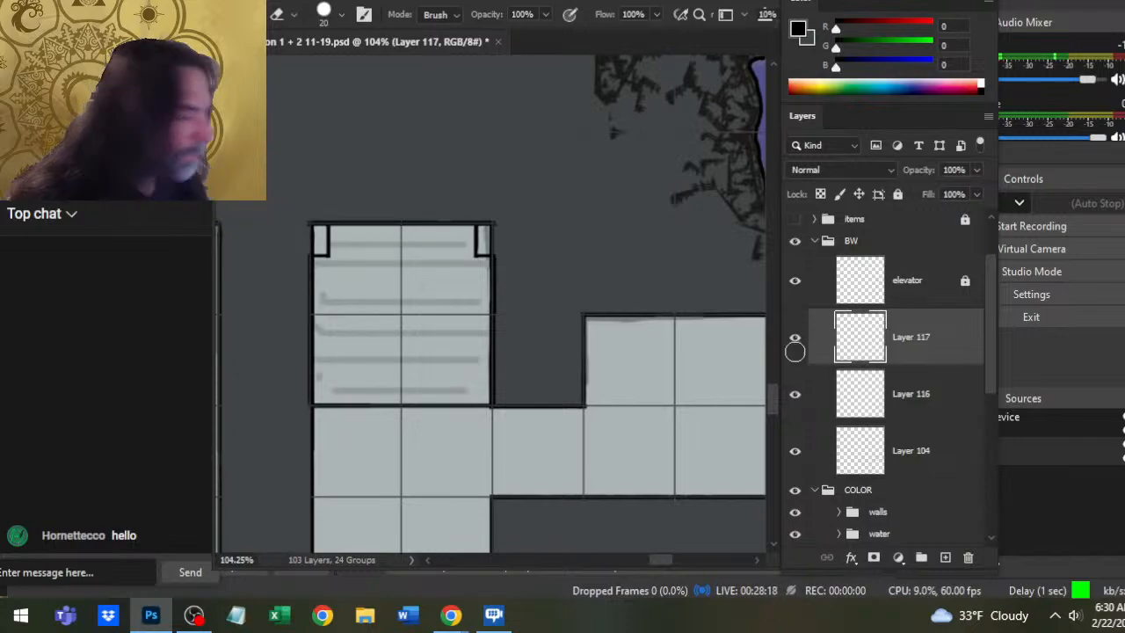
- Erase the top wall line between the staircase's door jambs, and the copied outline's line across its bottom on Layer 117
left_click(915, 395)
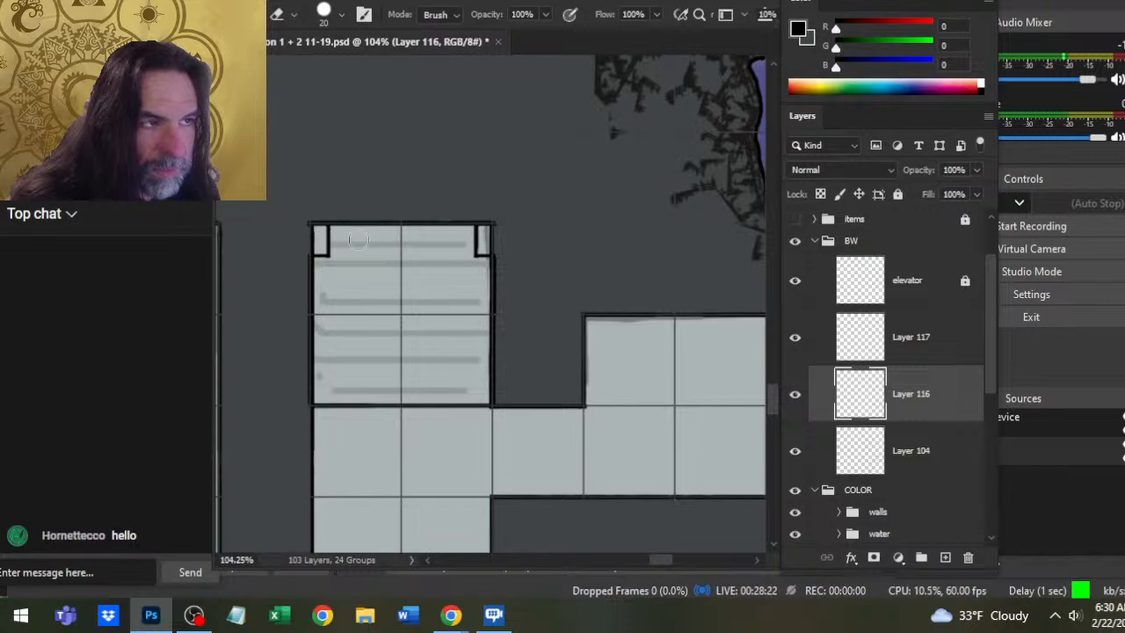
left_click(875, 452)
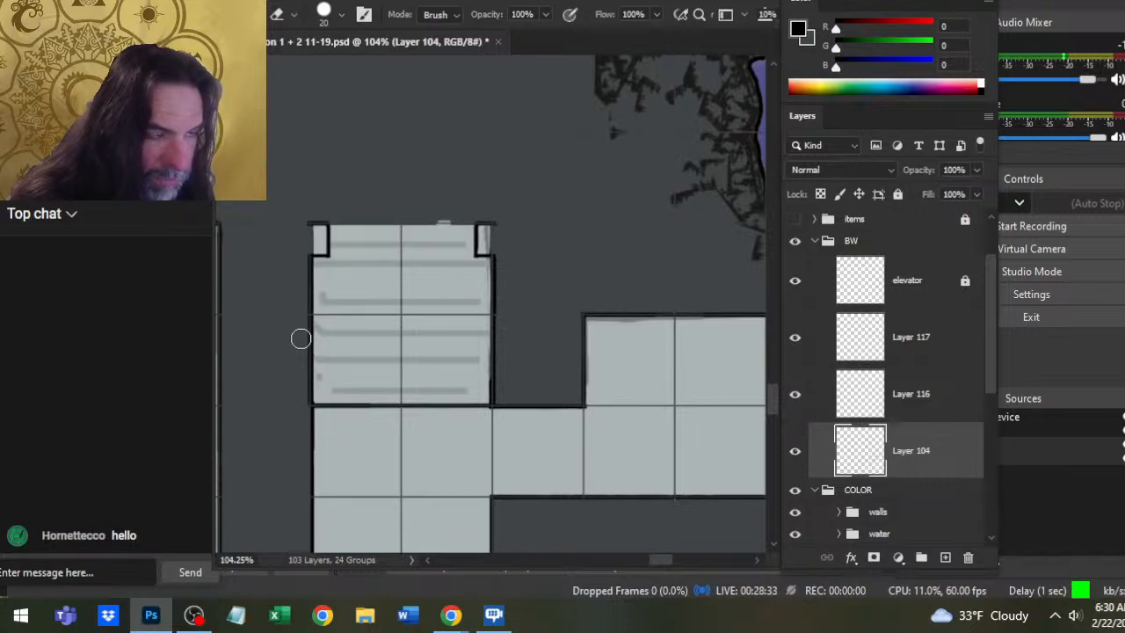
left_click(923, 395)
left_click(909, 343)
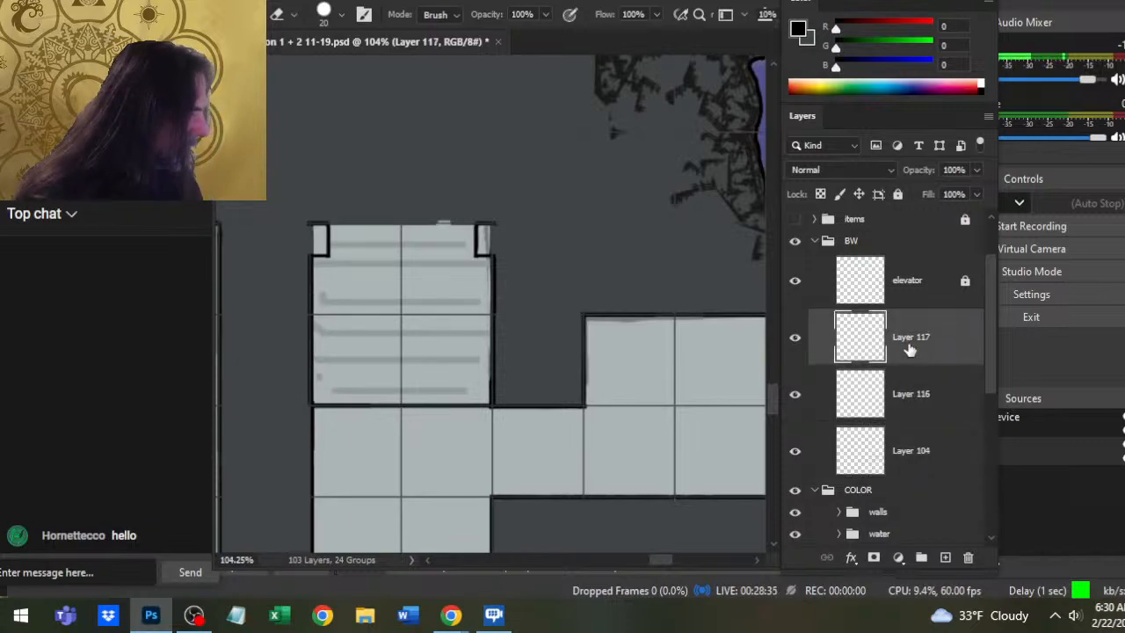
left_click(315, 405, "shift")
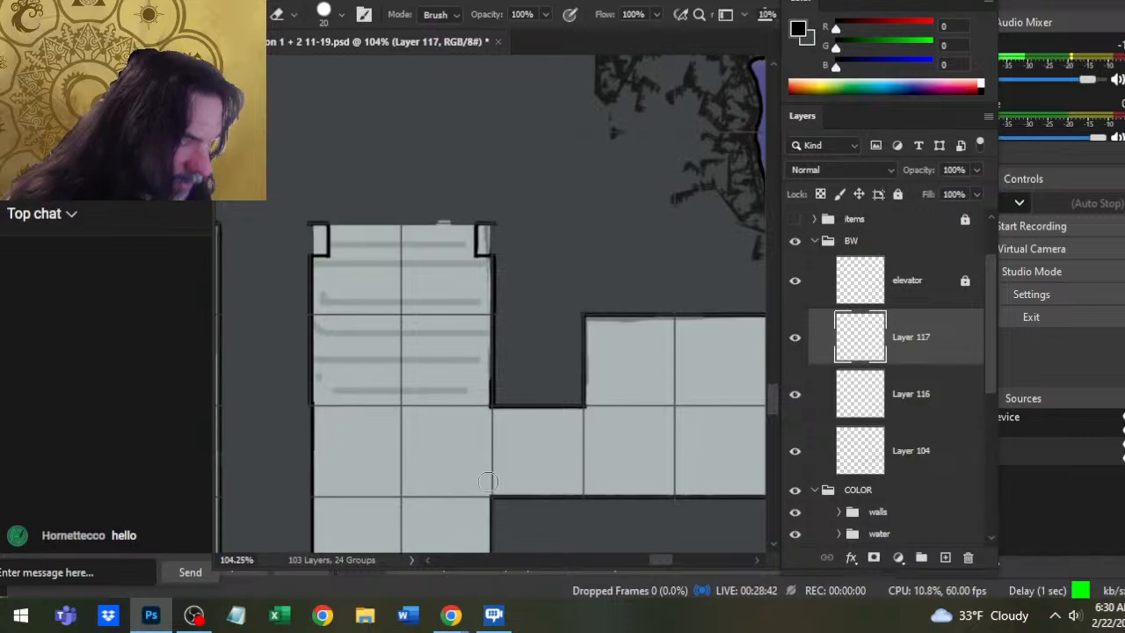
- Nudge Layer 117's stairwell outline slightly right to align its left wall with the corridor wall below
key("v")
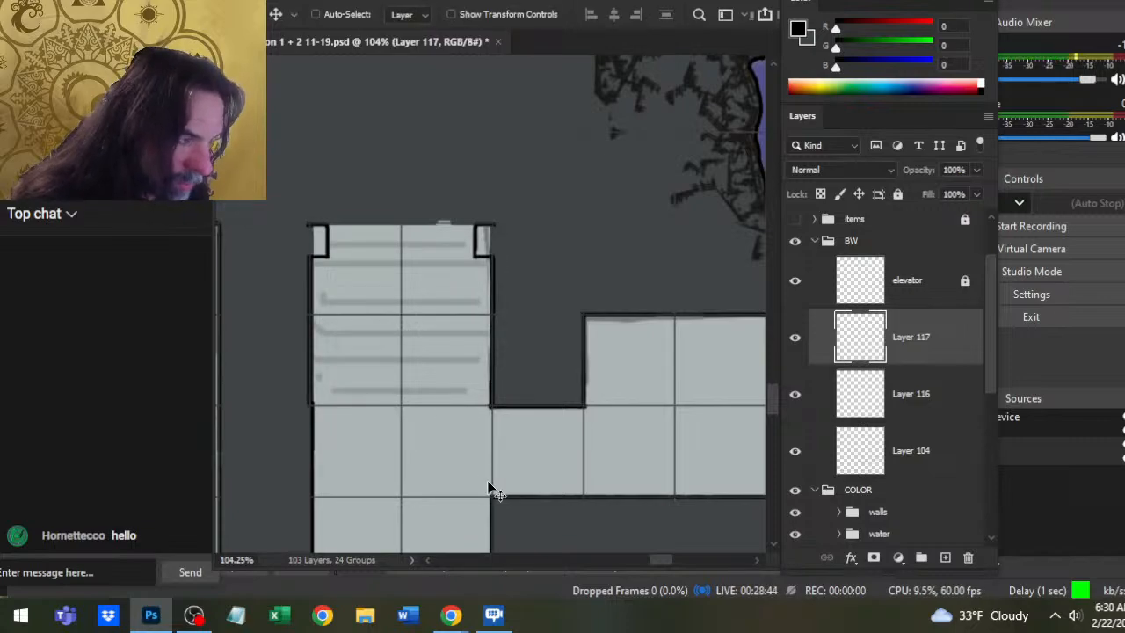
key("Right")
key("Right")
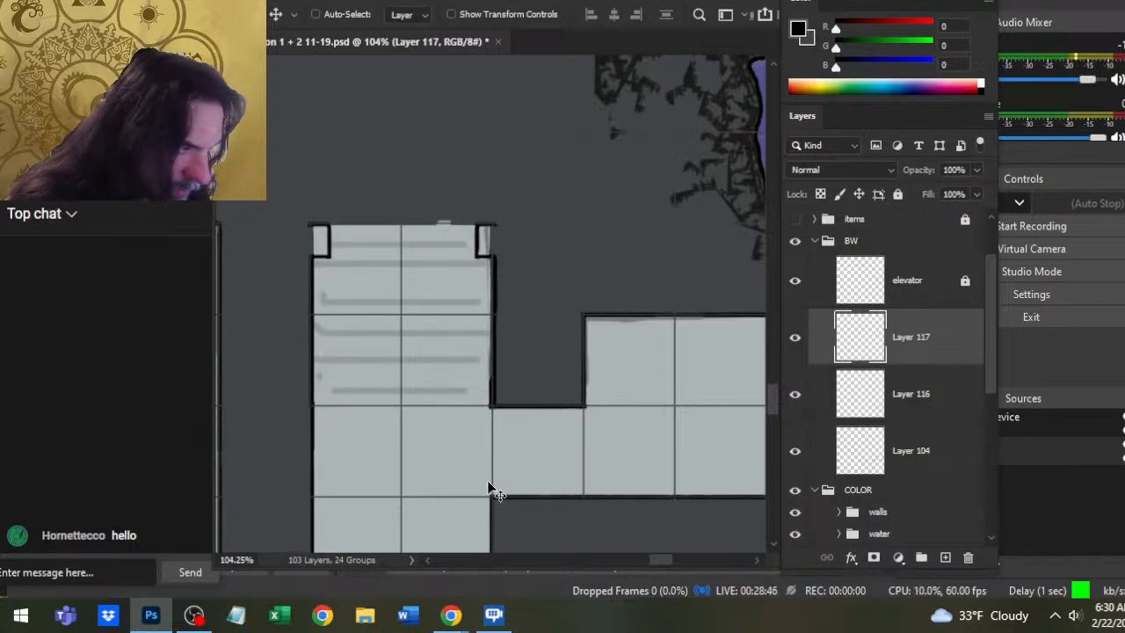
key("Right")
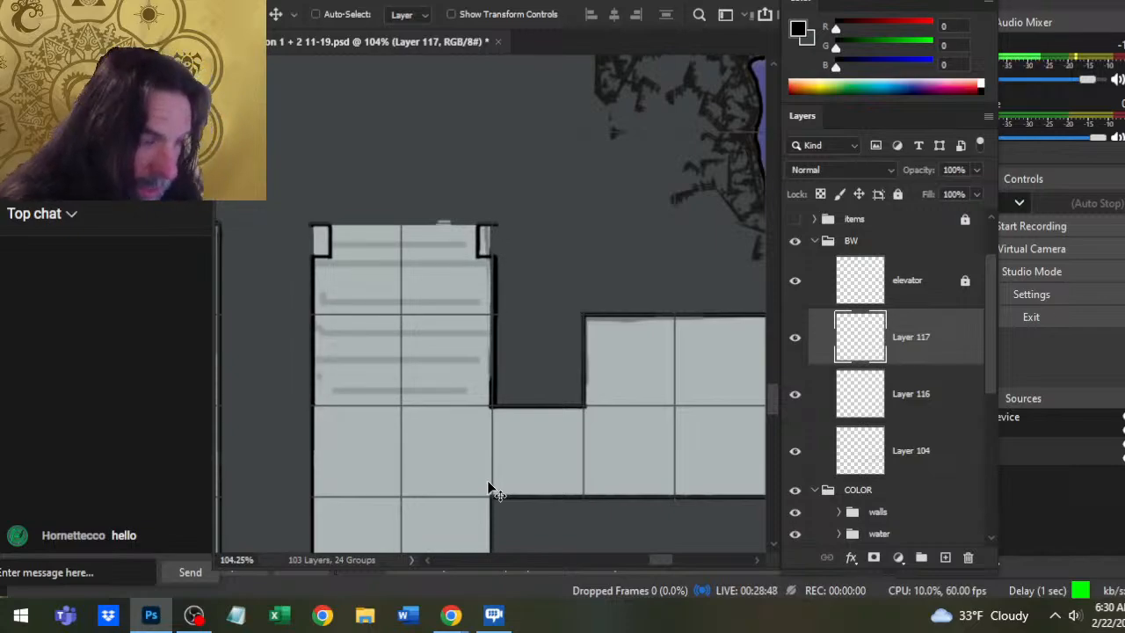
- Nudge the stairwell outline on Layer 117 a little further right
key("Right")
key("Right")
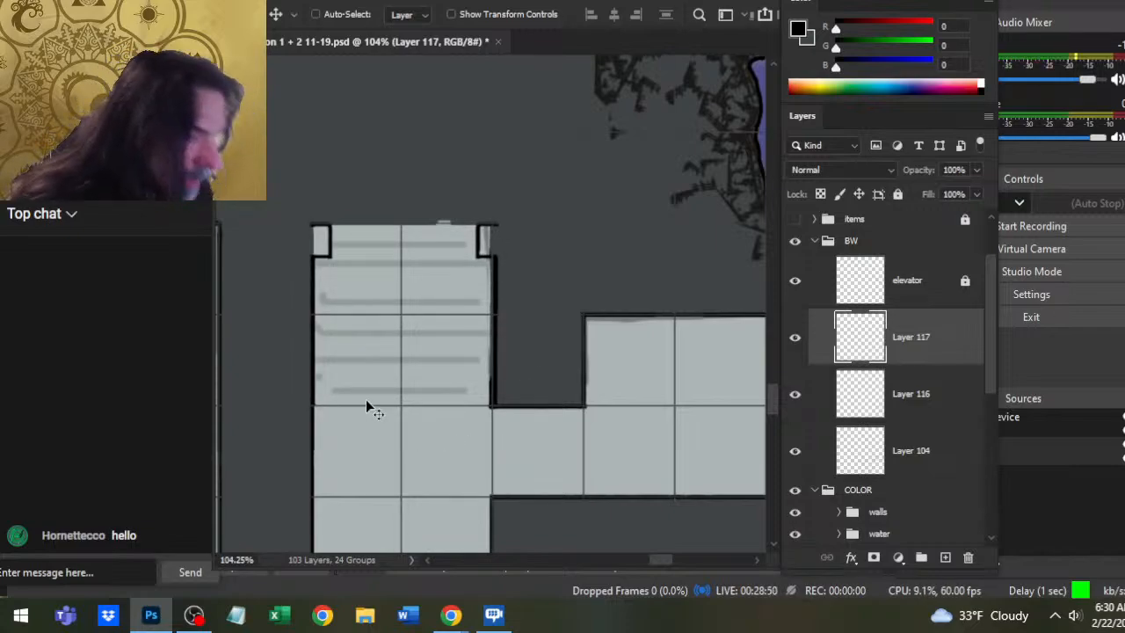
- Inspect where the staircase's left wall meets the corridor wall below, with Layer 104 active
left_click(918, 455)
key("e")
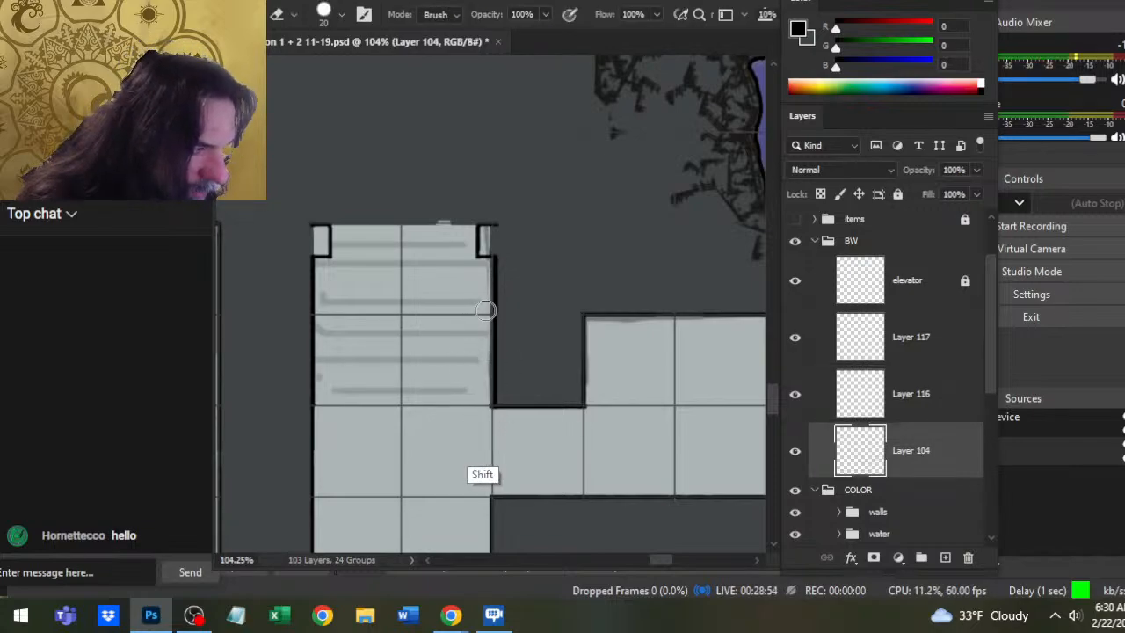
key("z")
mouse_move(484, 429)
left_mouse_down()
mouse_move(572, 431)
mouse_move(459, 409)
mouse_move(598, 427)
left_mouse_up()
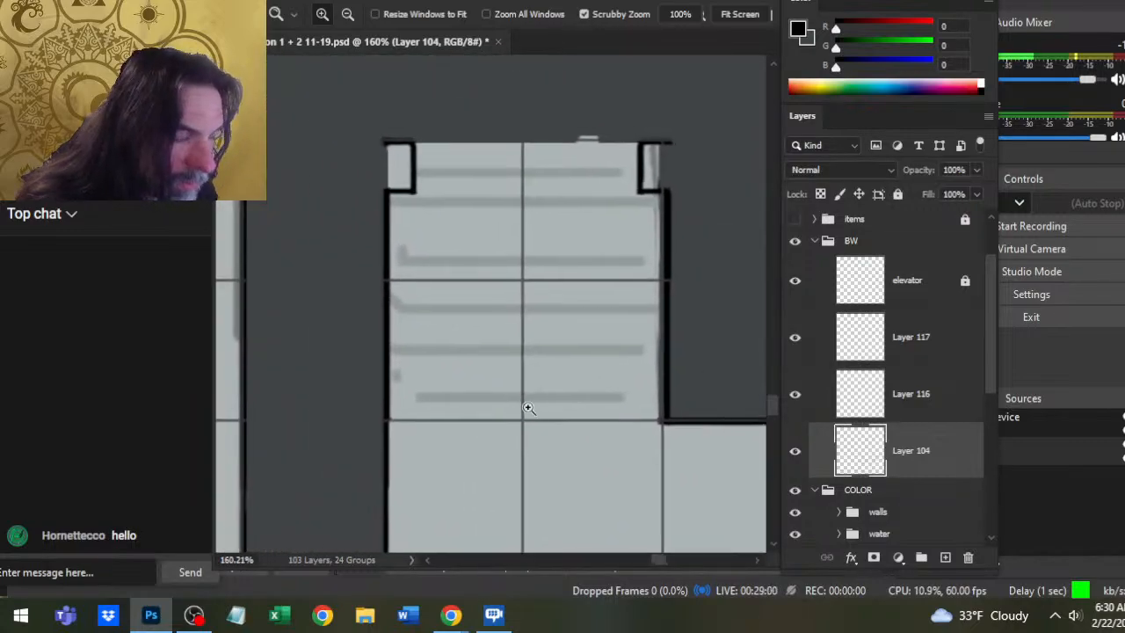
mouse_move(528, 407)
left_mouse_down()
mouse_move(557, 407)
mouse_move(540, 414)
left_mouse_up()
key("v")
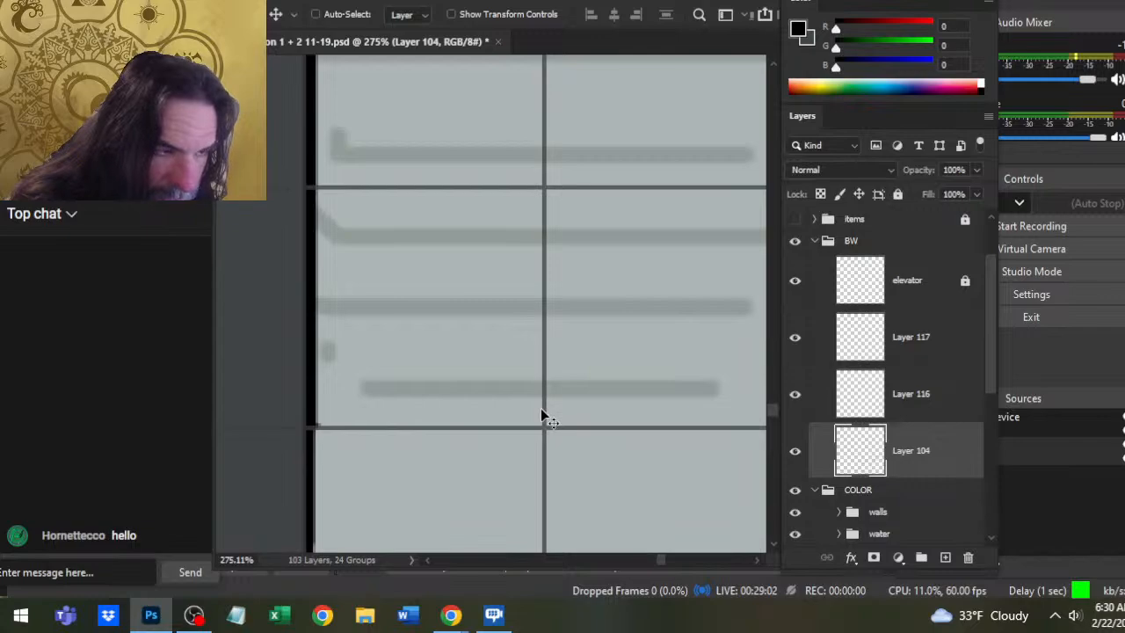
key("z")
mouse_move(470, 356)
left_mouse_down()
mouse_move(467, 389)
mouse_move(518, 339)
left_mouse_up()
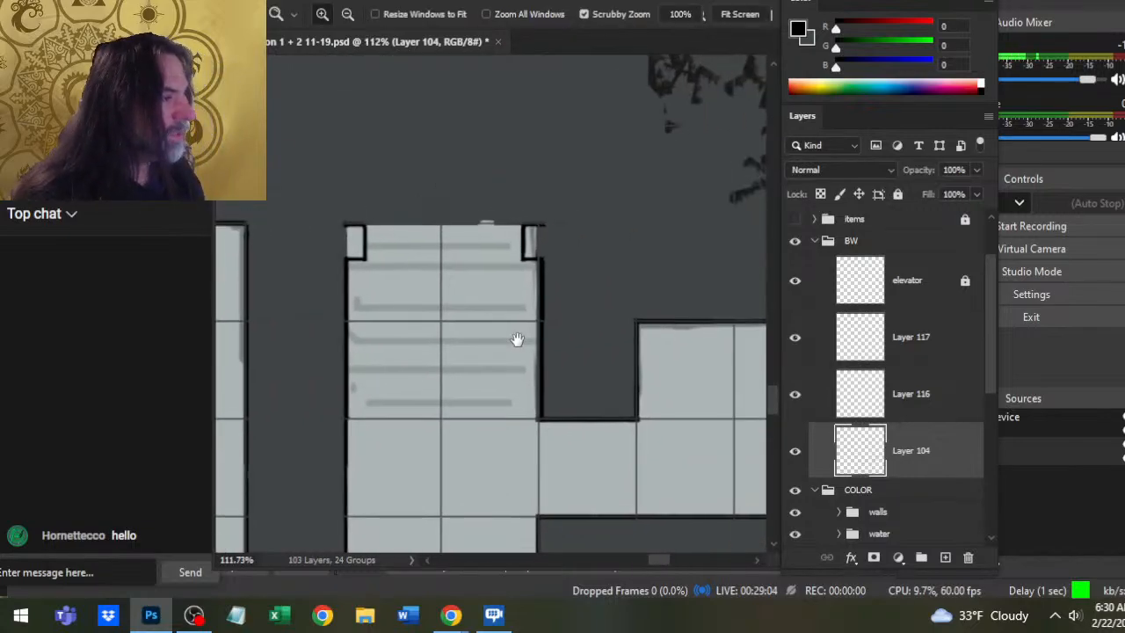
- Lasso the staircase's right wall and door jamb and nudge that part of Layer 117 slightly left
key("l")
mouse_move(543, 193)
left_mouse_down()
mouse_move(497, 455)
mouse_move(581, 342)
mouse_move(558, 201)
left_mouse_up()
key("v")
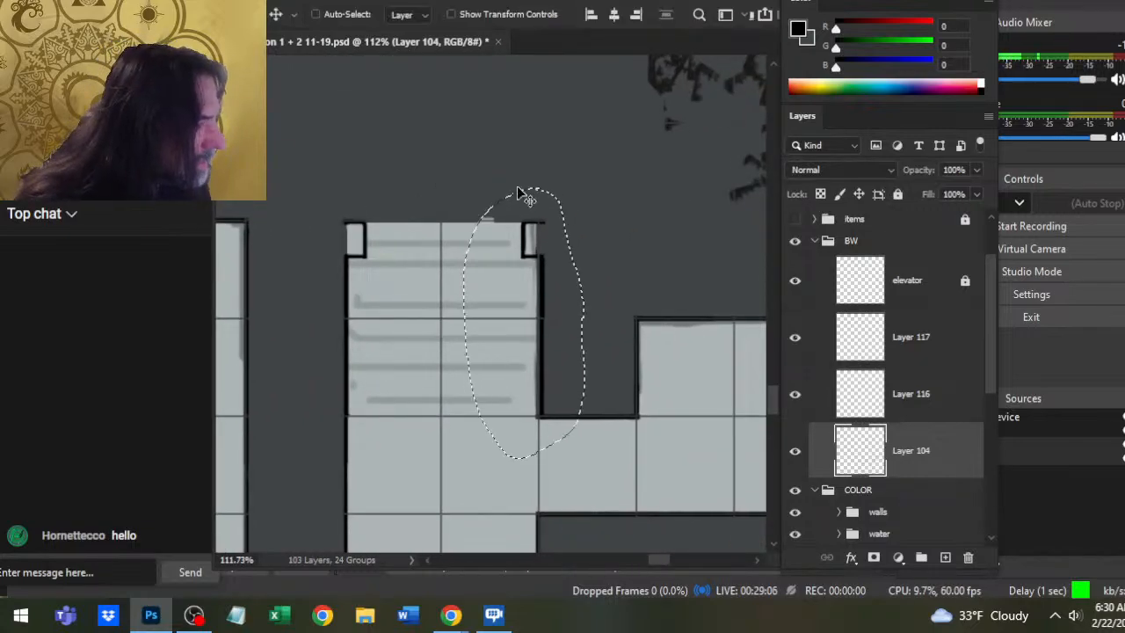
key("ctrl+d")
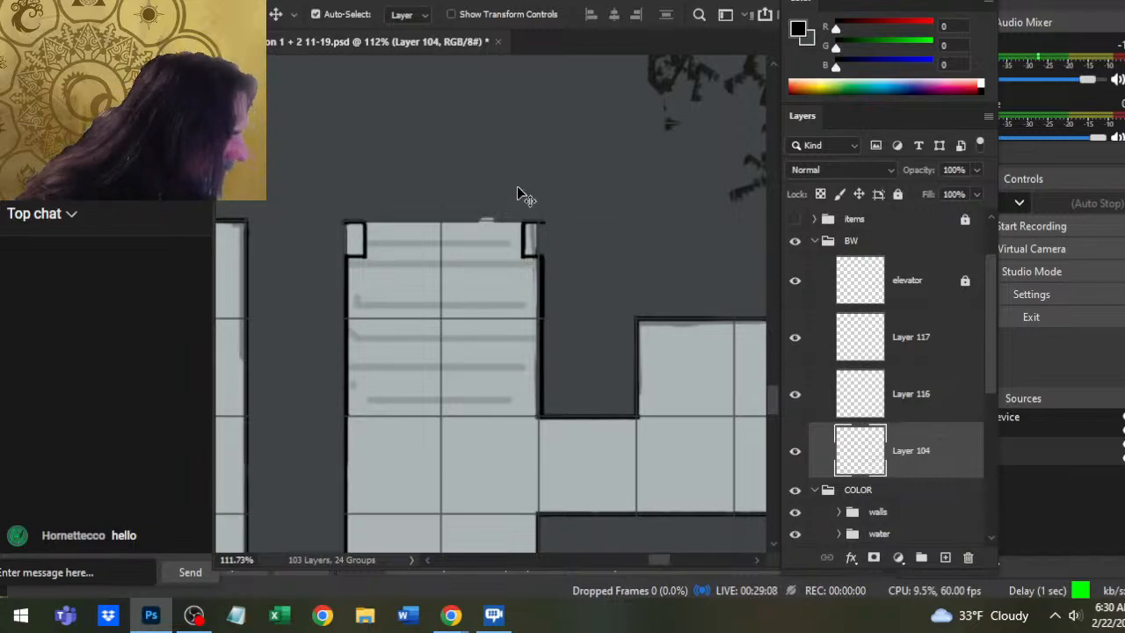
key("ctrl+z")
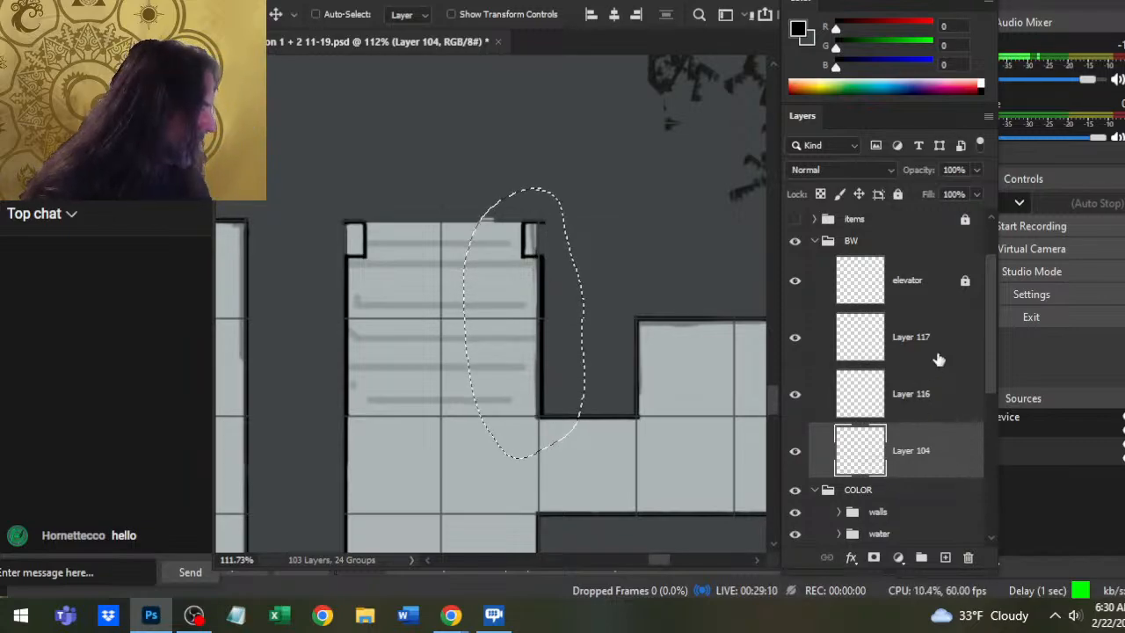
left_click(923, 347)
key("Left")
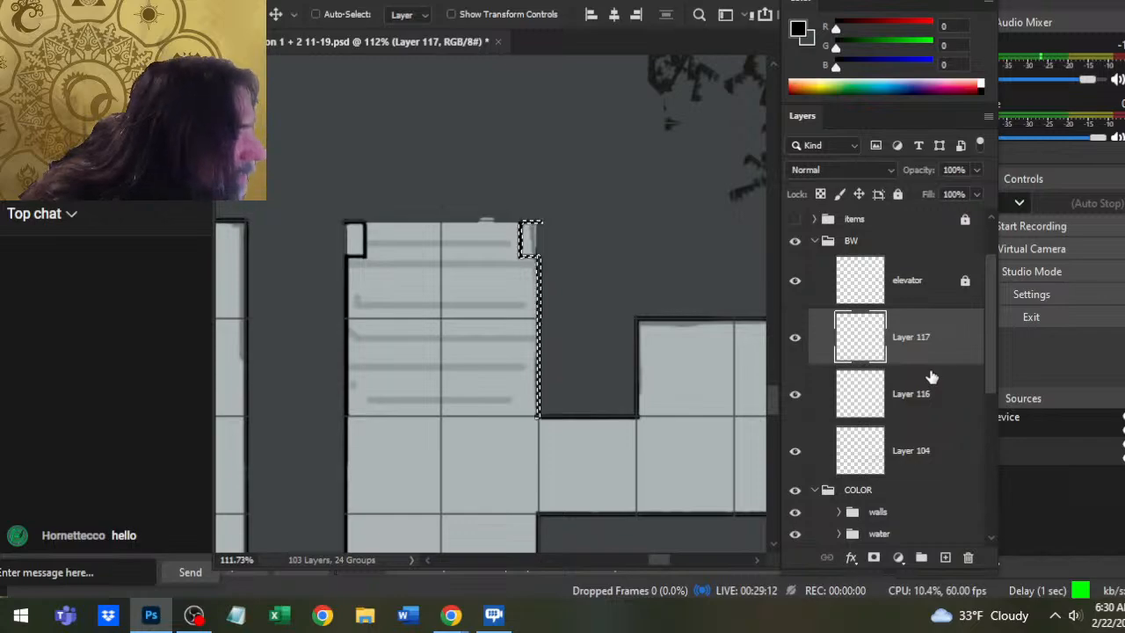
- Deselect and erase the wall line ends sticking out at the staircase's bottom corners on Layers 104 and 117
key("z")
mouse_move(578, 452)
left_mouse_down()
mouse_move(658, 445)
mouse_move(650, 452)
left_mouse_up()
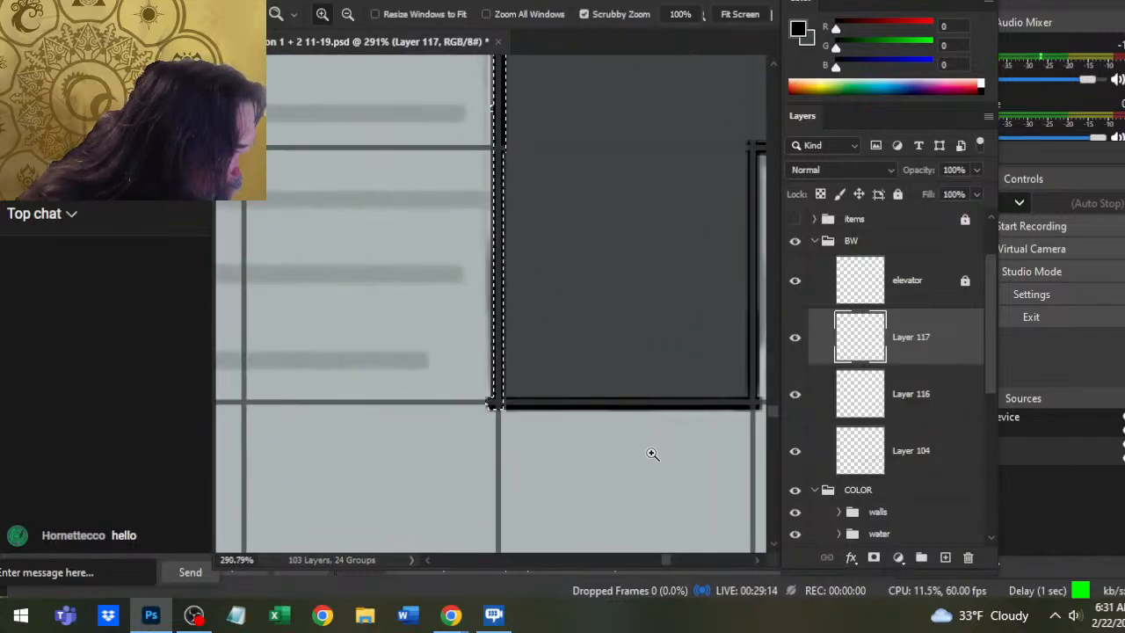
key("l")
key("r")
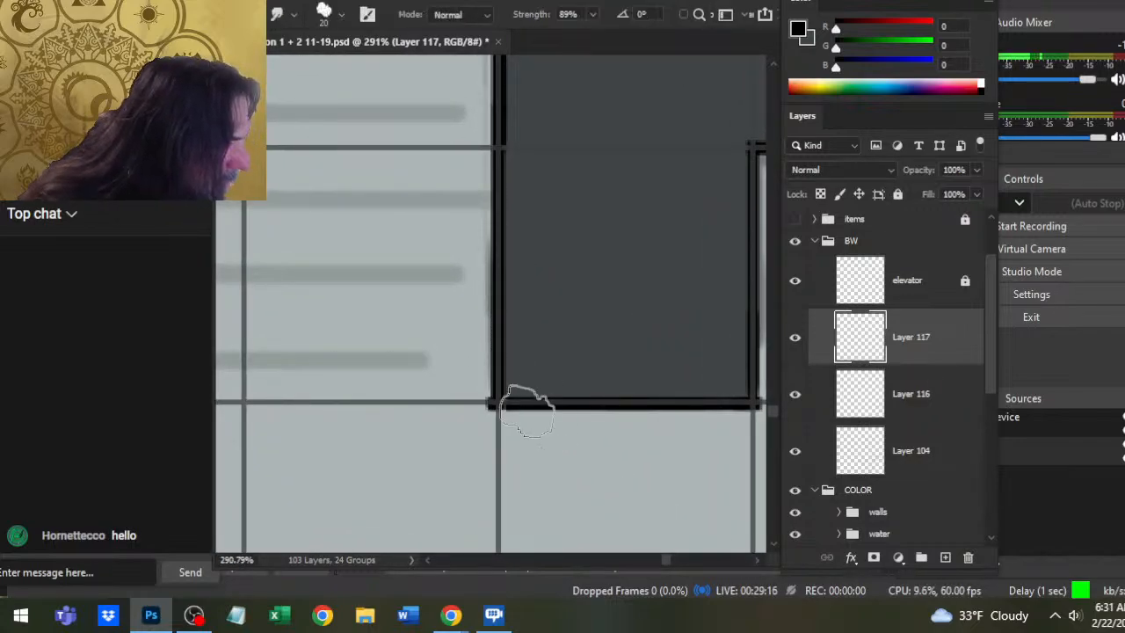
left_click(914, 400)
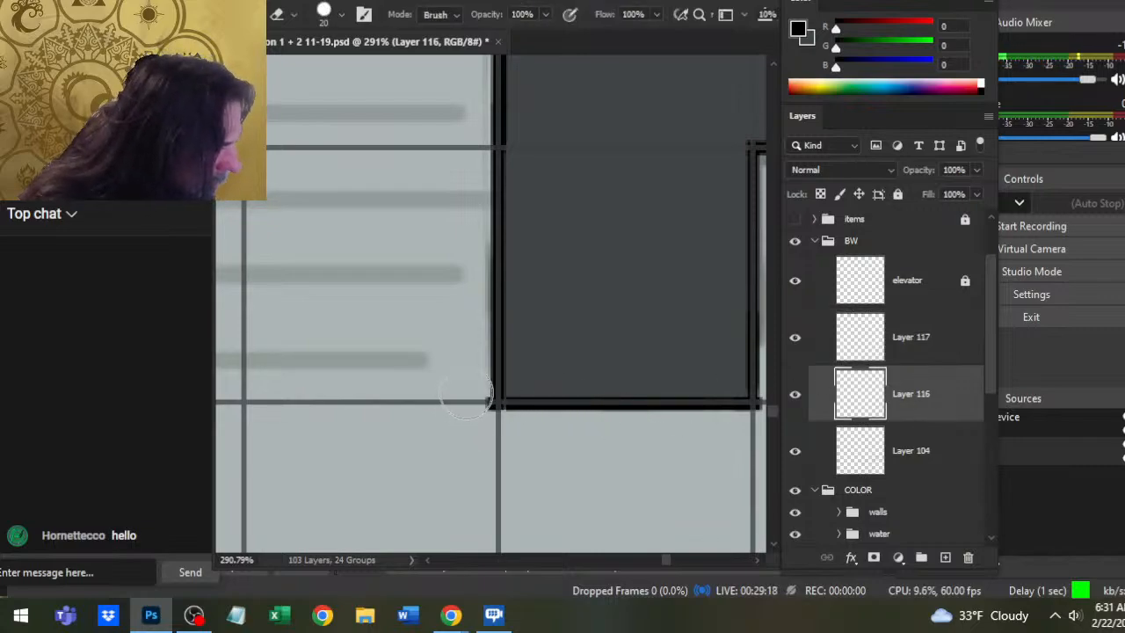
key("shift")
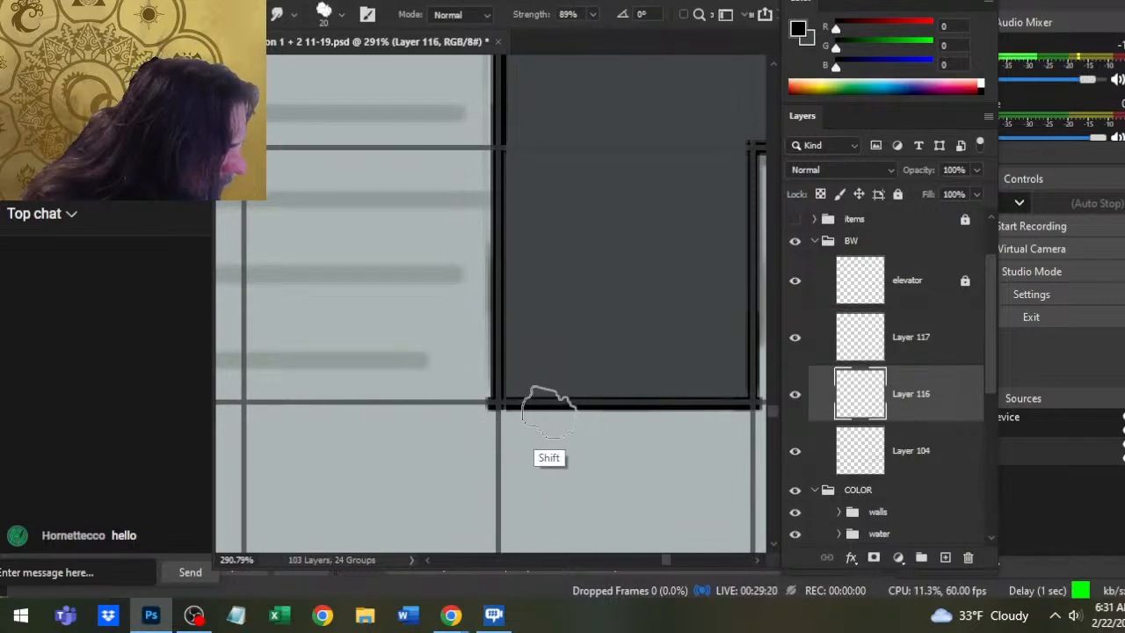
left_click(870, 452)
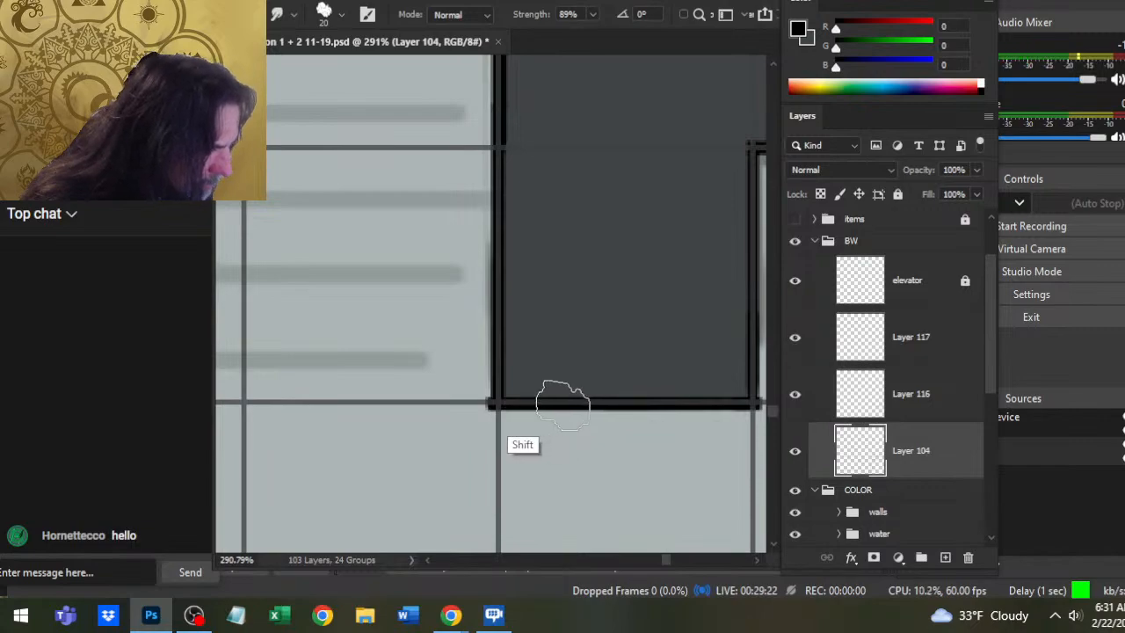
key("e")
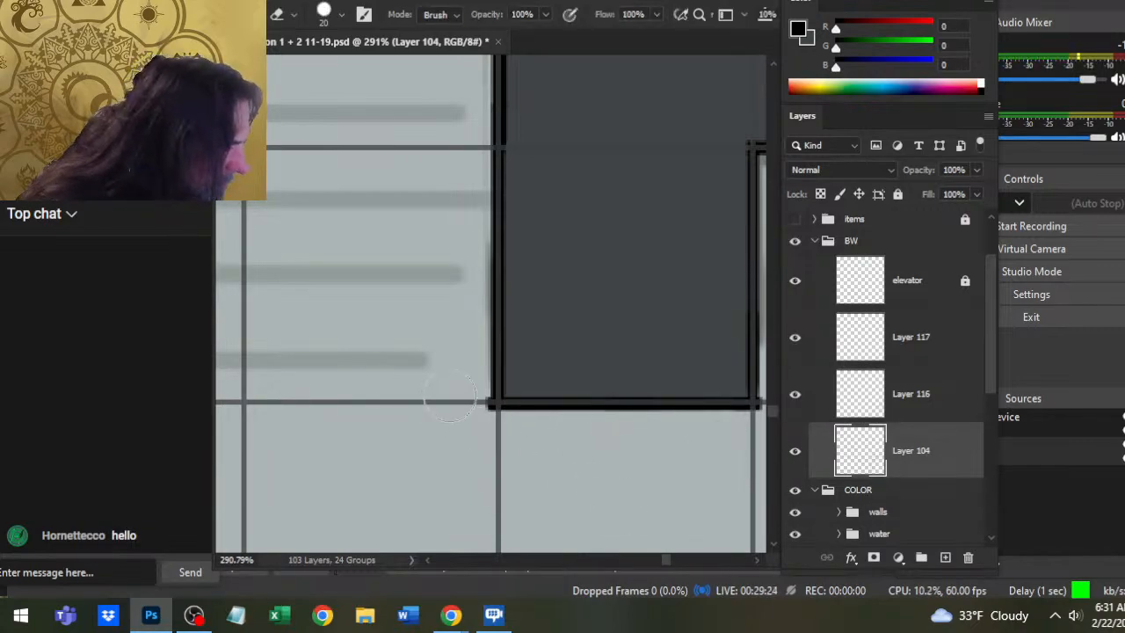
left_click(857, 352)
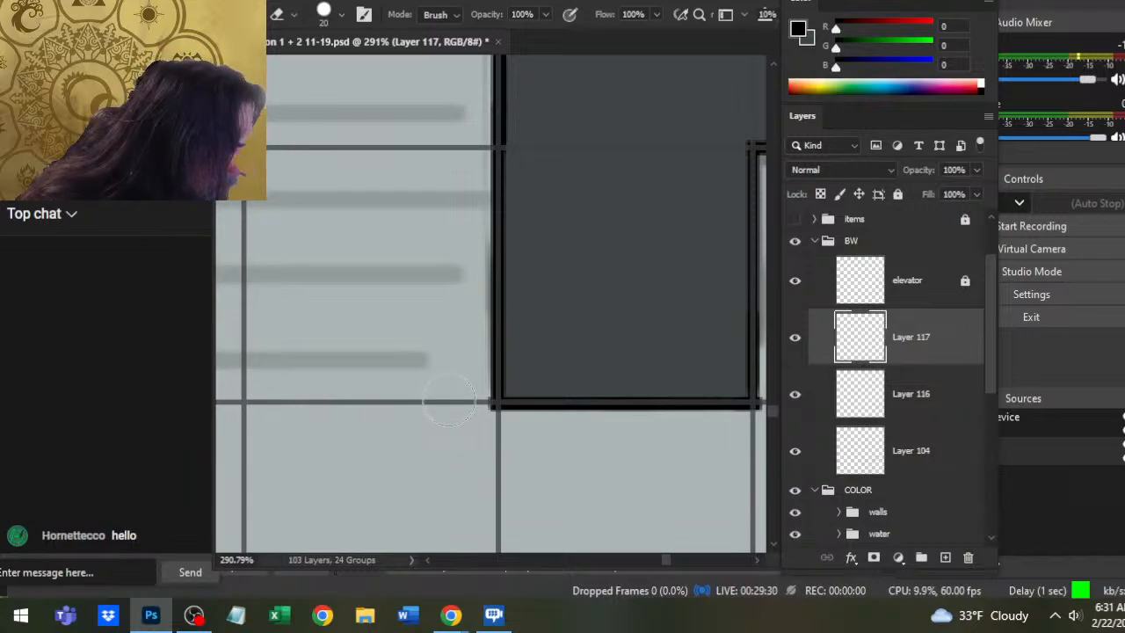
left_click_drag(401, 455, 673, 428)
key("shift")
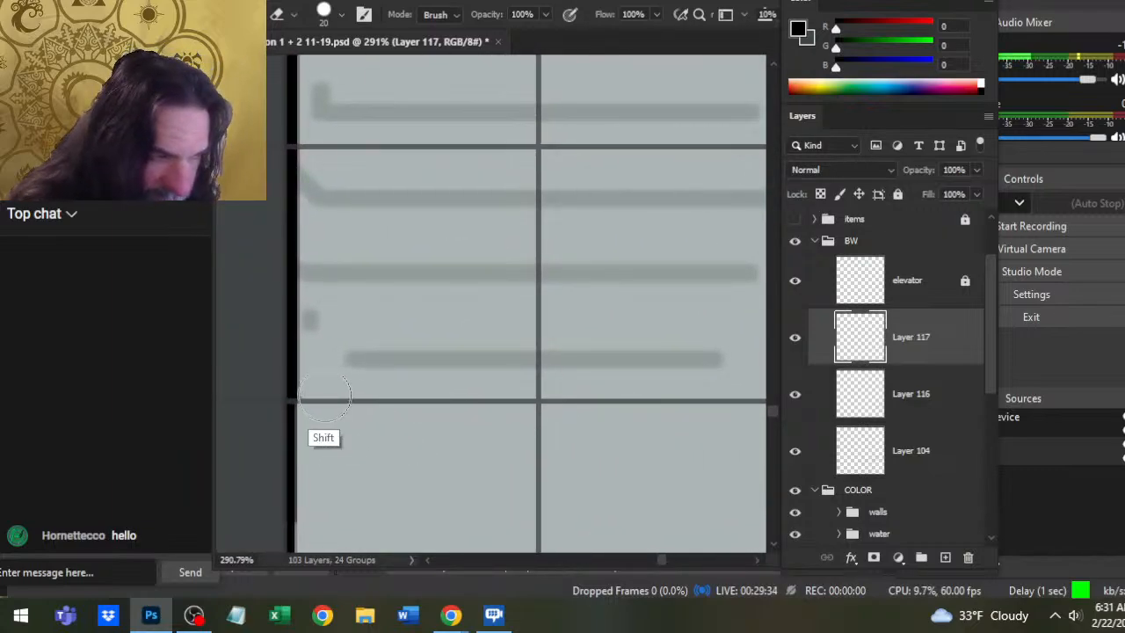
- Try a 4 px black vertical line closing the outer side of the staircase's right door jamb on Layer 117
left_click_drag(538, 356, 465, 482)
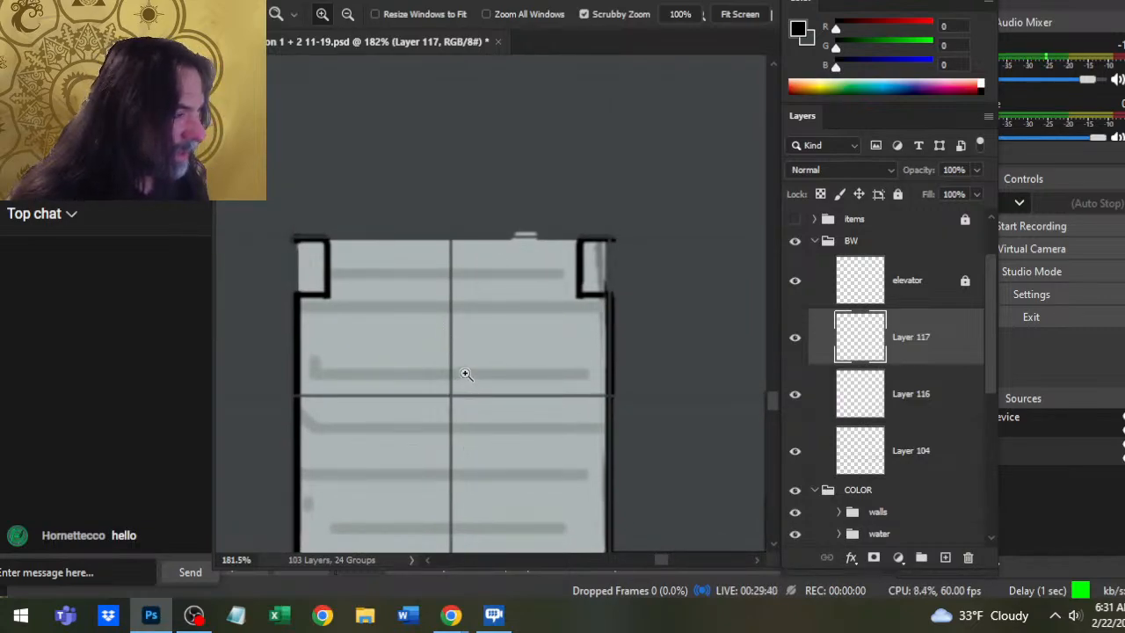
key("b")
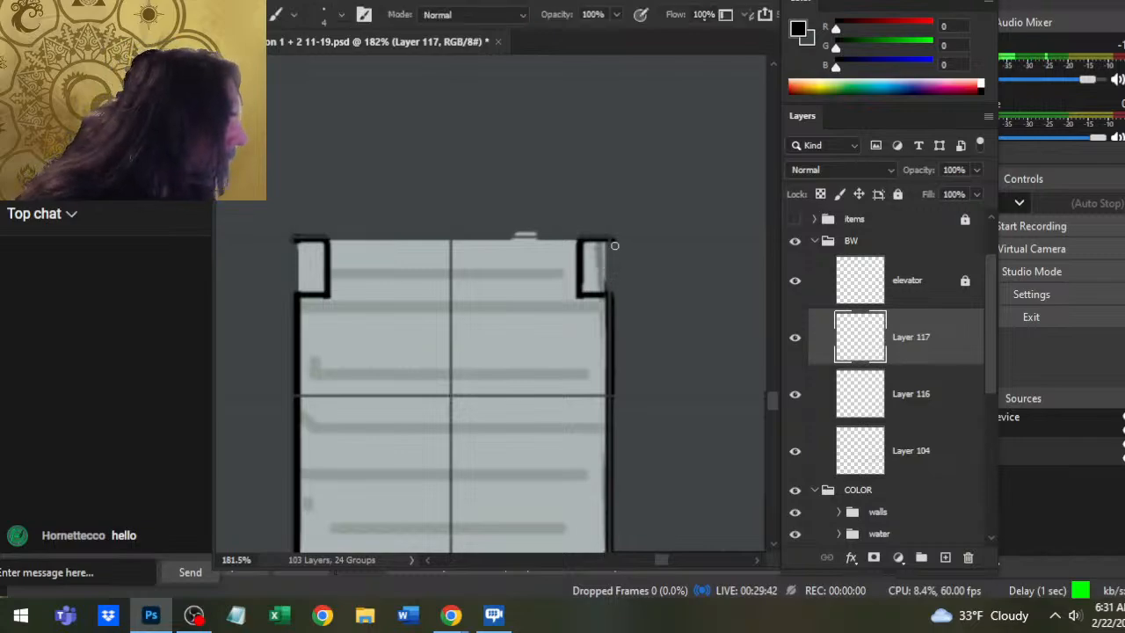
left_click_drag(611, 241, 610, 296)
key("ctrl+z")
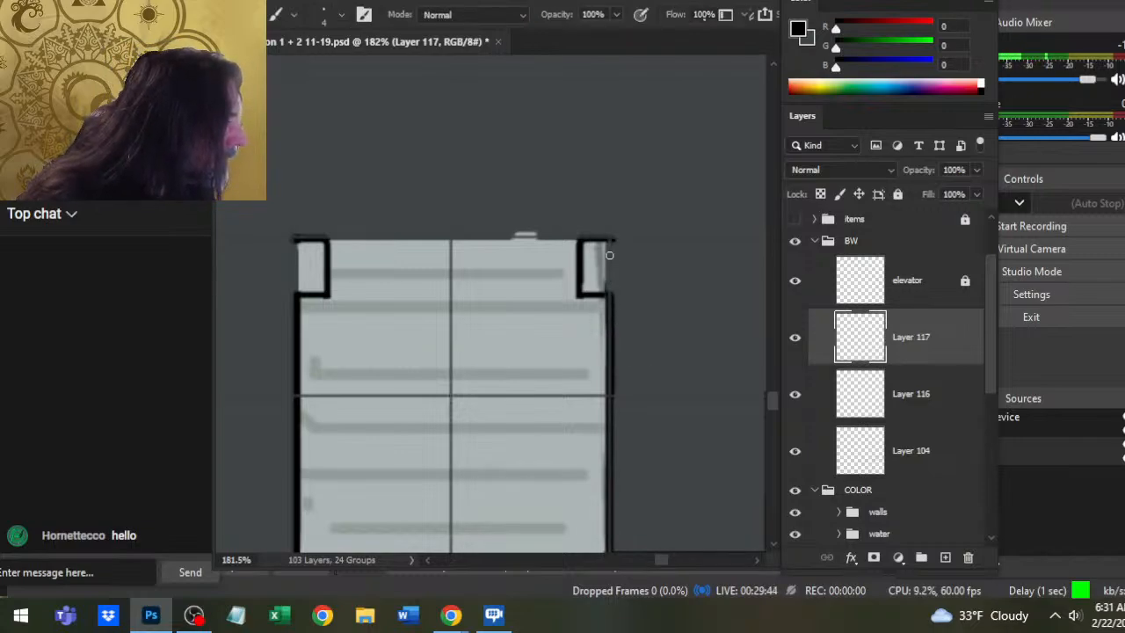
left_click_drag(611, 240, 610, 321)
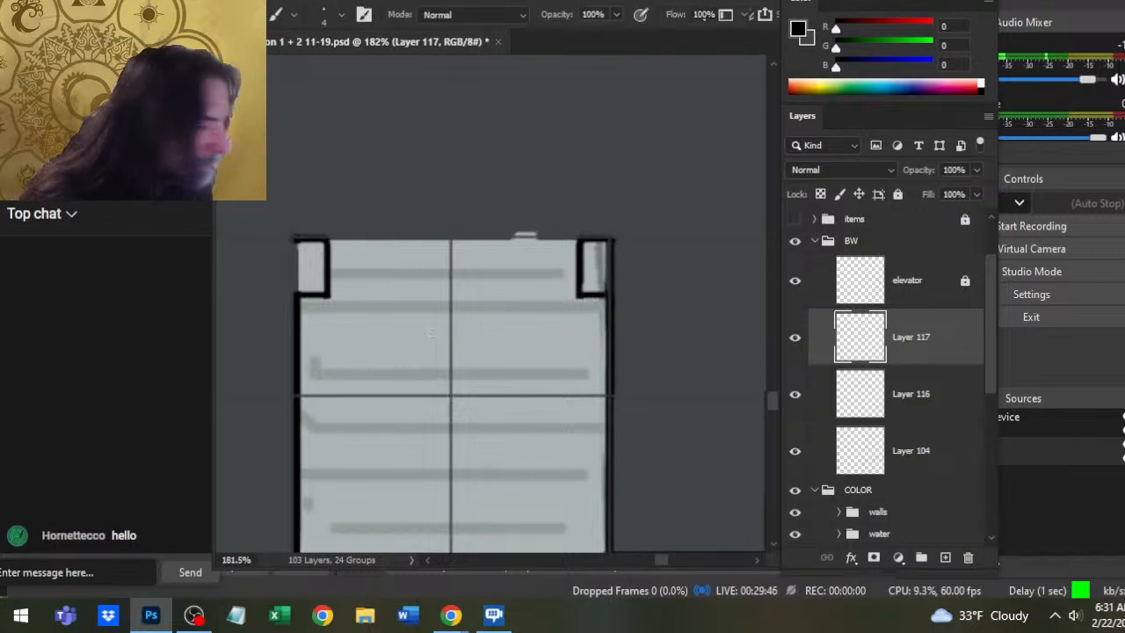
left_click_drag(430, 332, 565, 371)
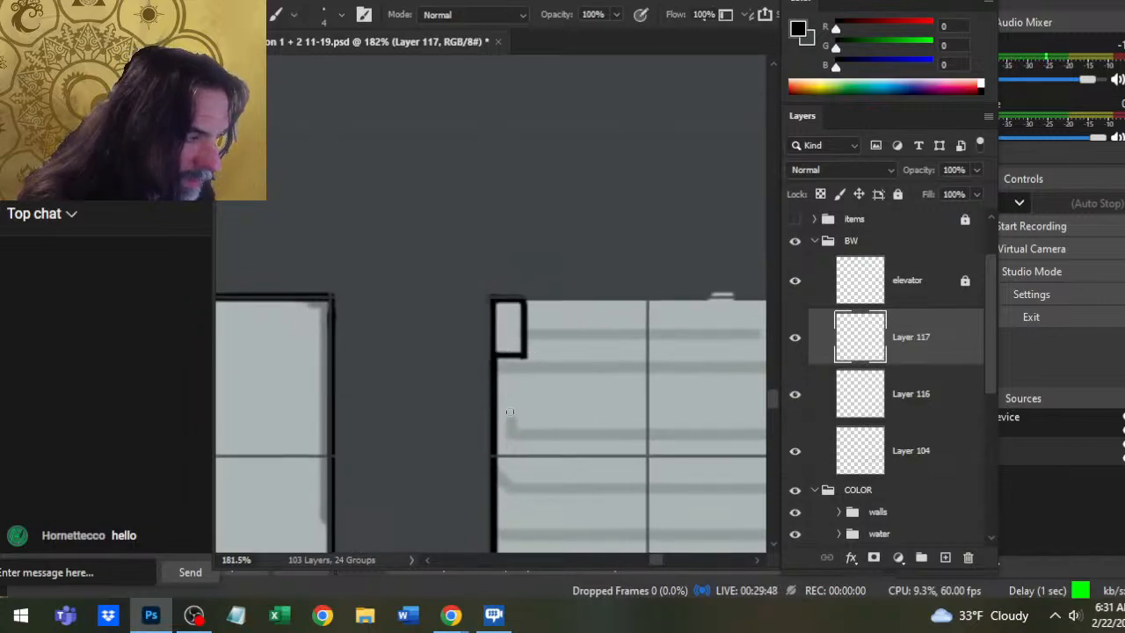
- Remove the vertical line just drawn on the outer side of the right door jamb
key("e")
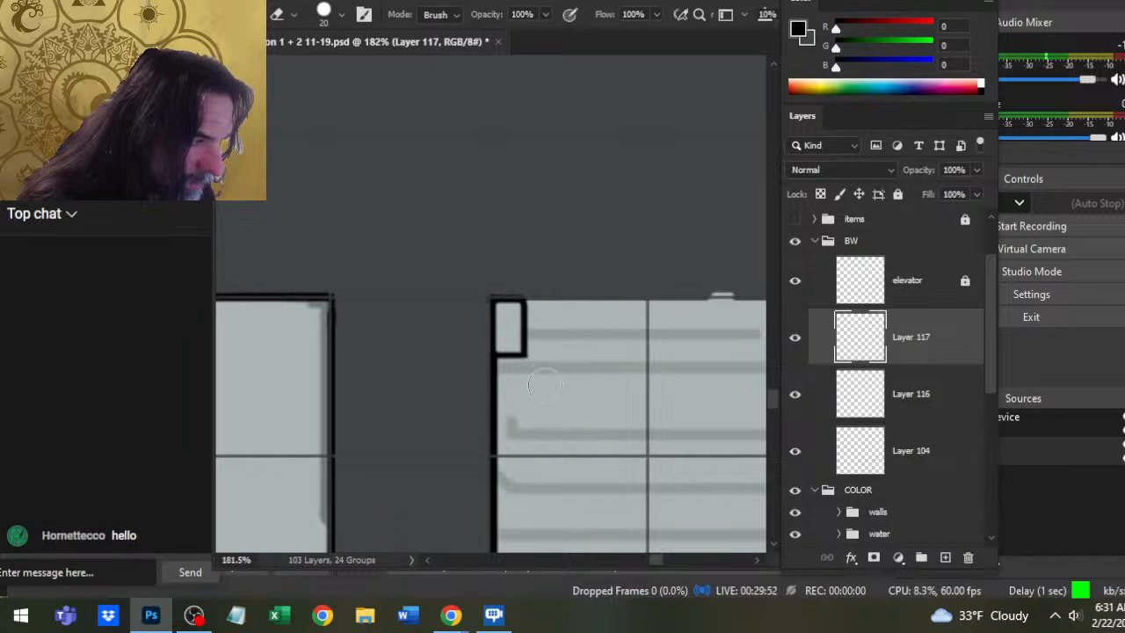
left_click_drag(660, 427, 502, 328)
left_click_drag(413, 281, 483, 299)
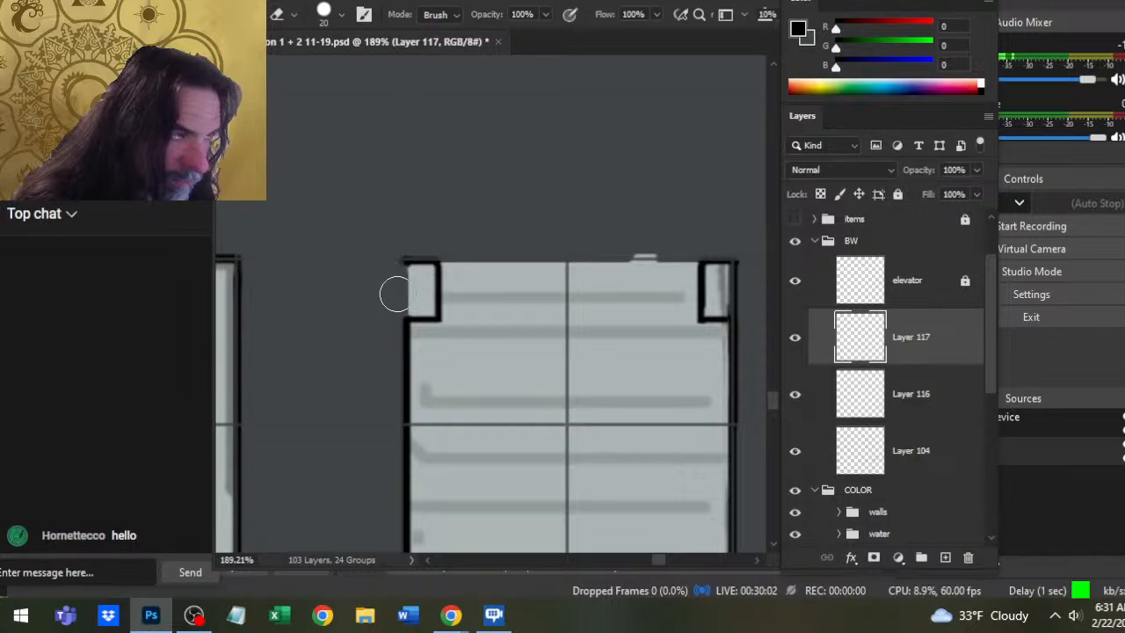
left_click_drag(568, 331, 386, 338)
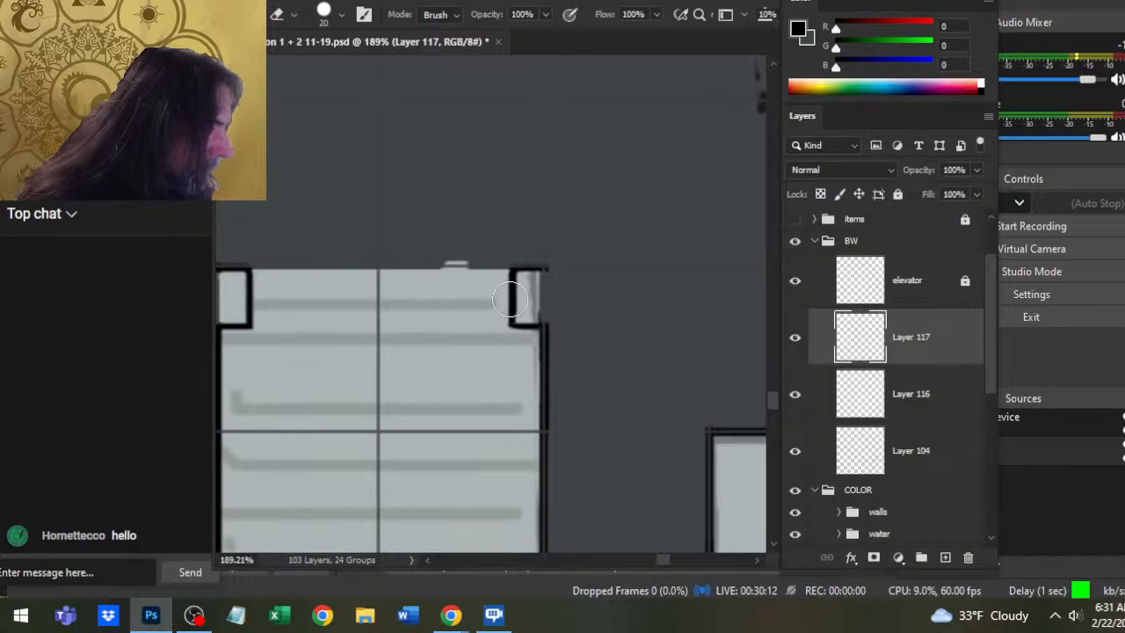
- Set the eraser to 15 px and erase the middle of both door jambs' inner vertical lines on Layer 117
key("bracketleft")
left_click_drag(511, 285, 513, 306)
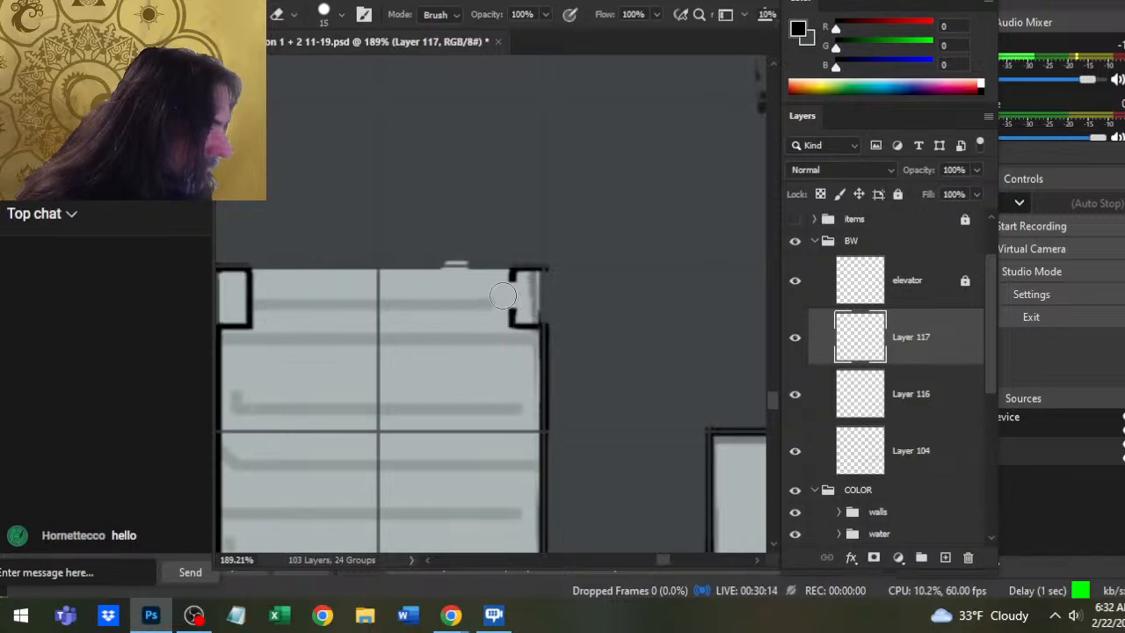
left_click_drag(413, 322, 606, 346)
key("shift")
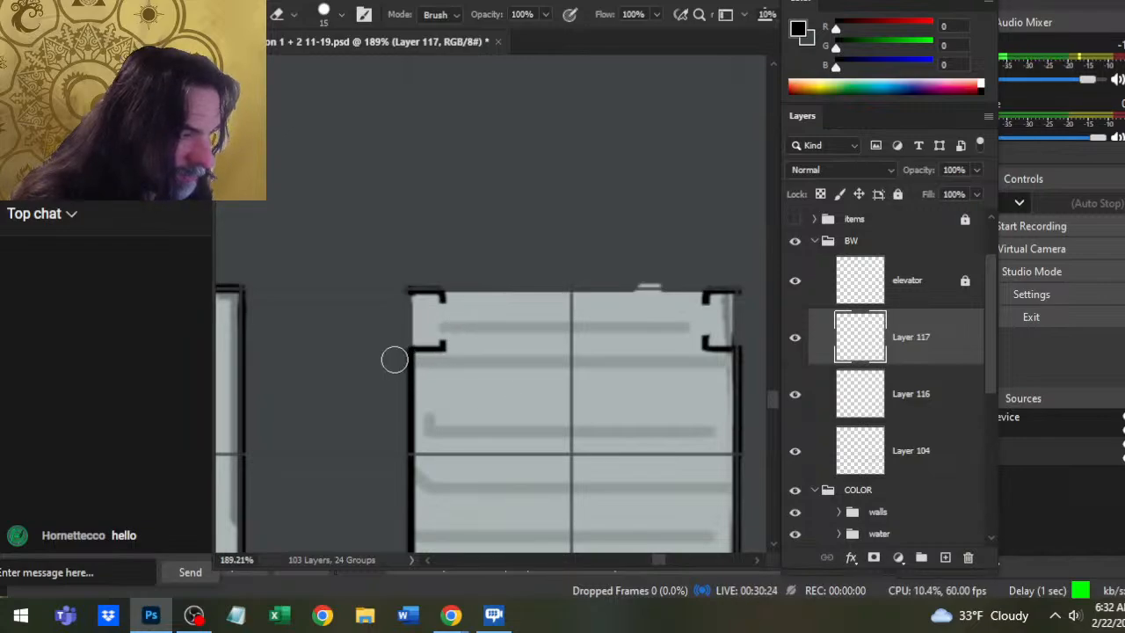
- Try to outline a recess in the left door jamb with a 4 px brush, and undo its strokes
key("b")
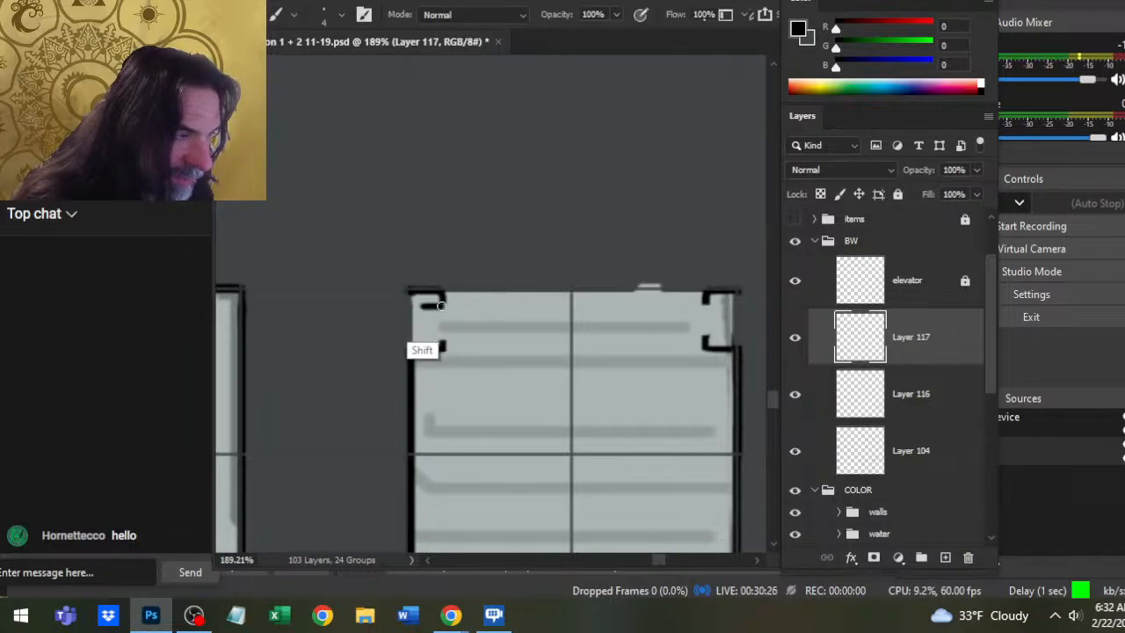
left_click(439, 305, "shift")
mouse_move(422, 308)
left_mouse_down()
mouse_move(423, 343)
mouse_move(445, 345)
left_mouse_up()
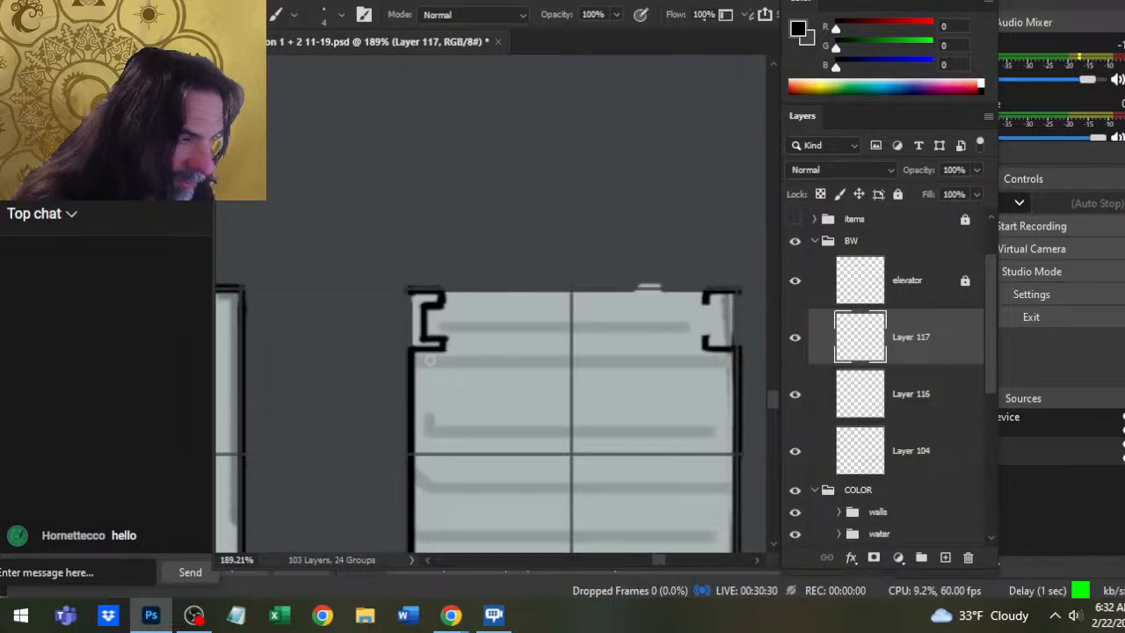
key("e")
key("ctrl+z")
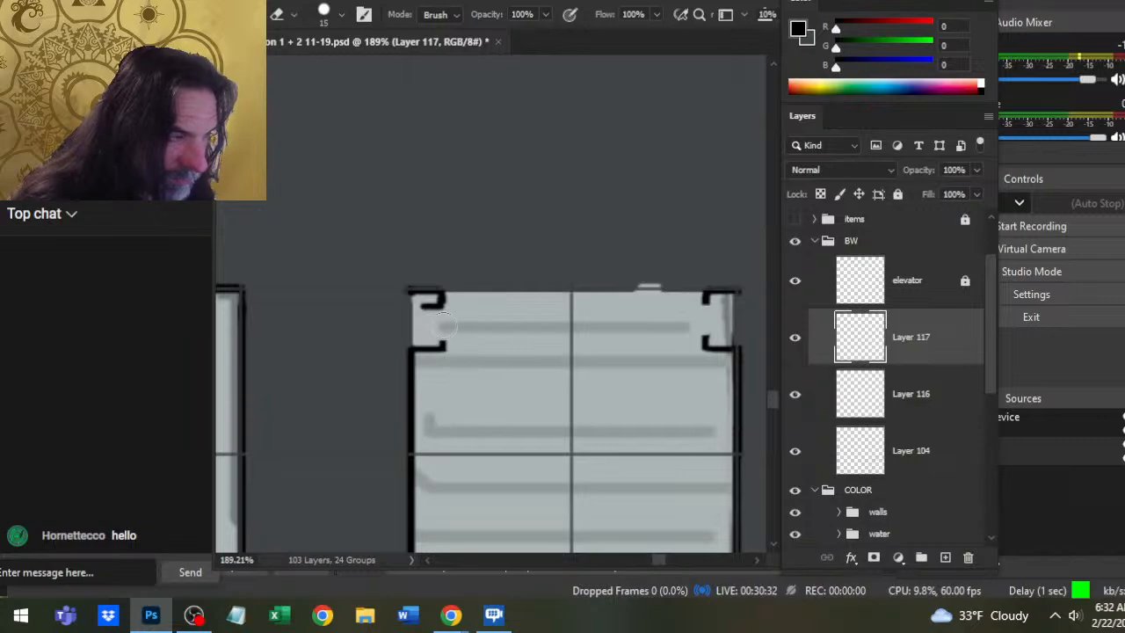
key("b")
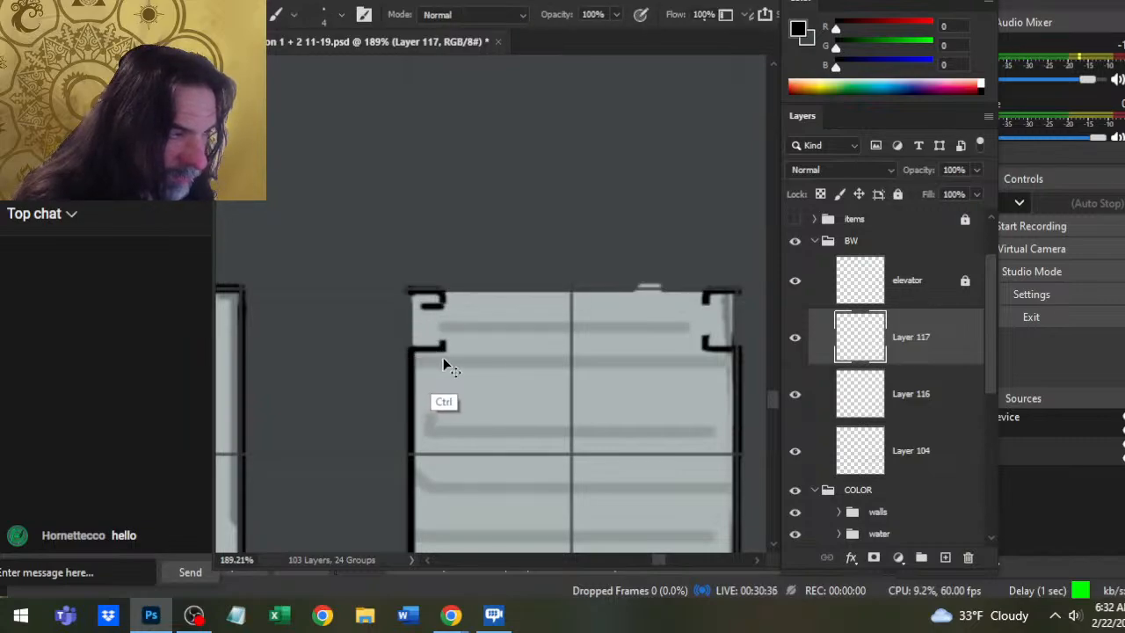
key("ctrl+z")
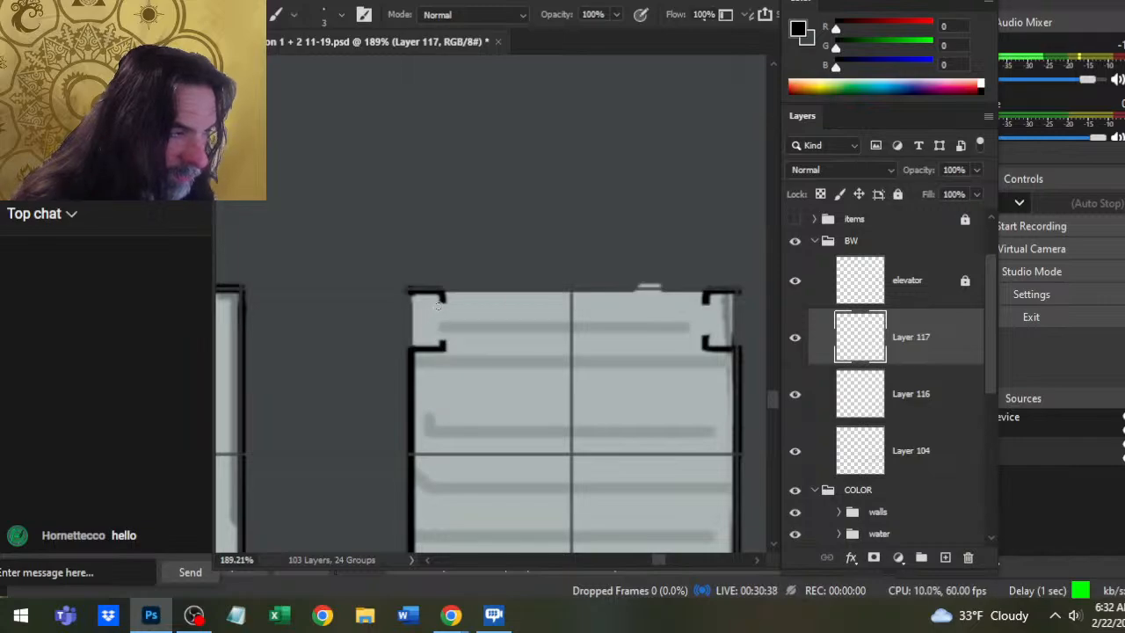
- Outline a recess in the staircase's left door jamb on Layer 117 with a 3 px black brush, erasing any line overruns
left_click(422, 304, "shift")
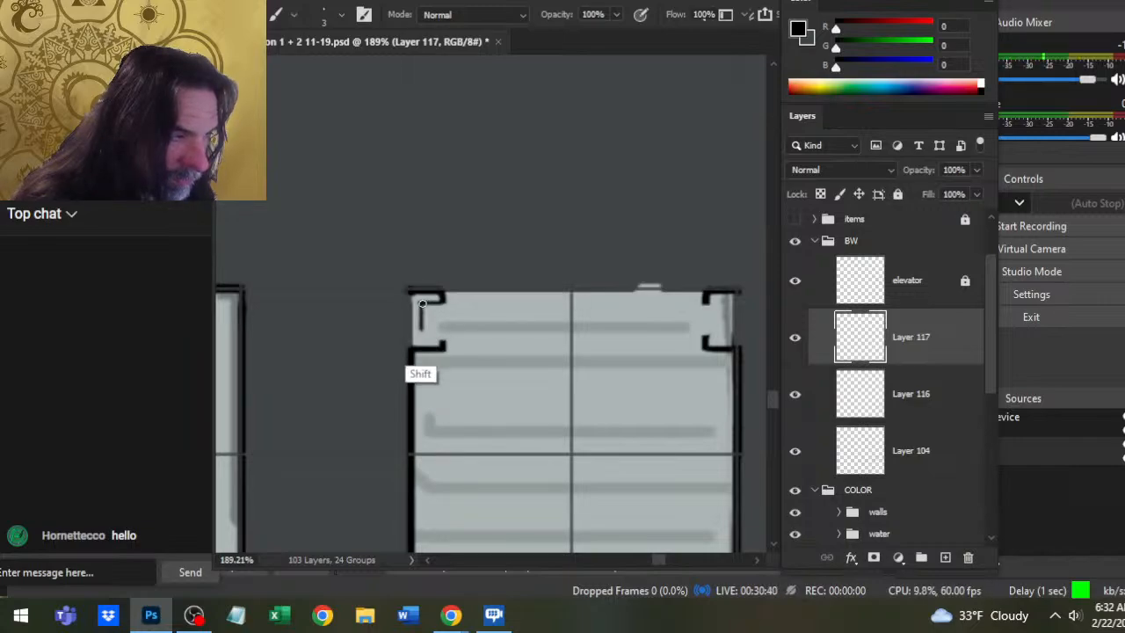
left_click(420, 340, "shift")
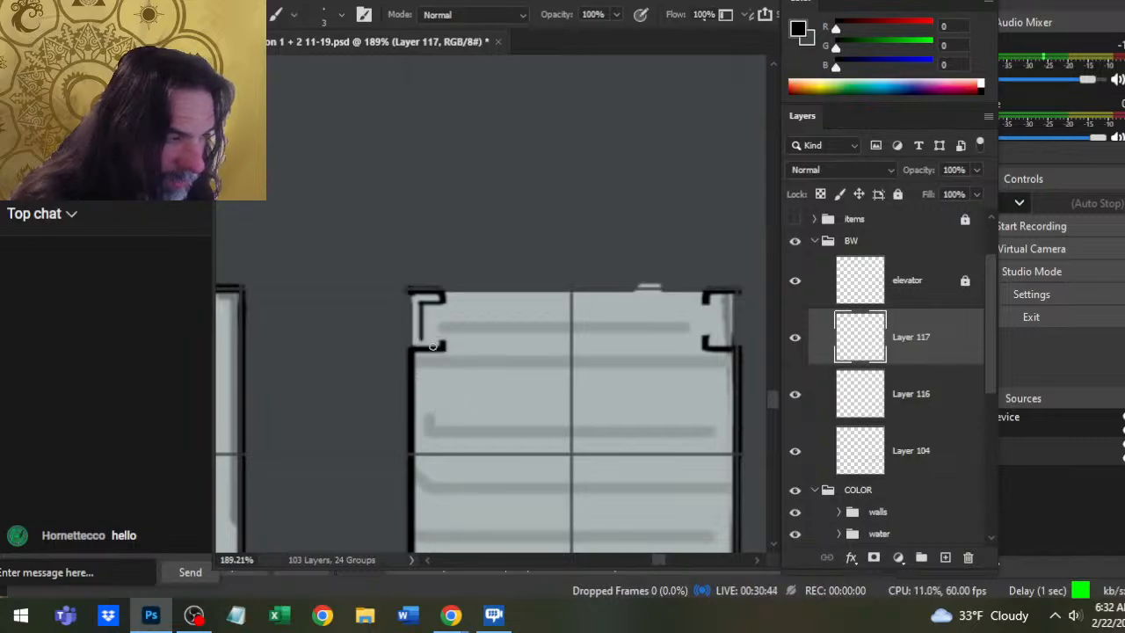
key("e")
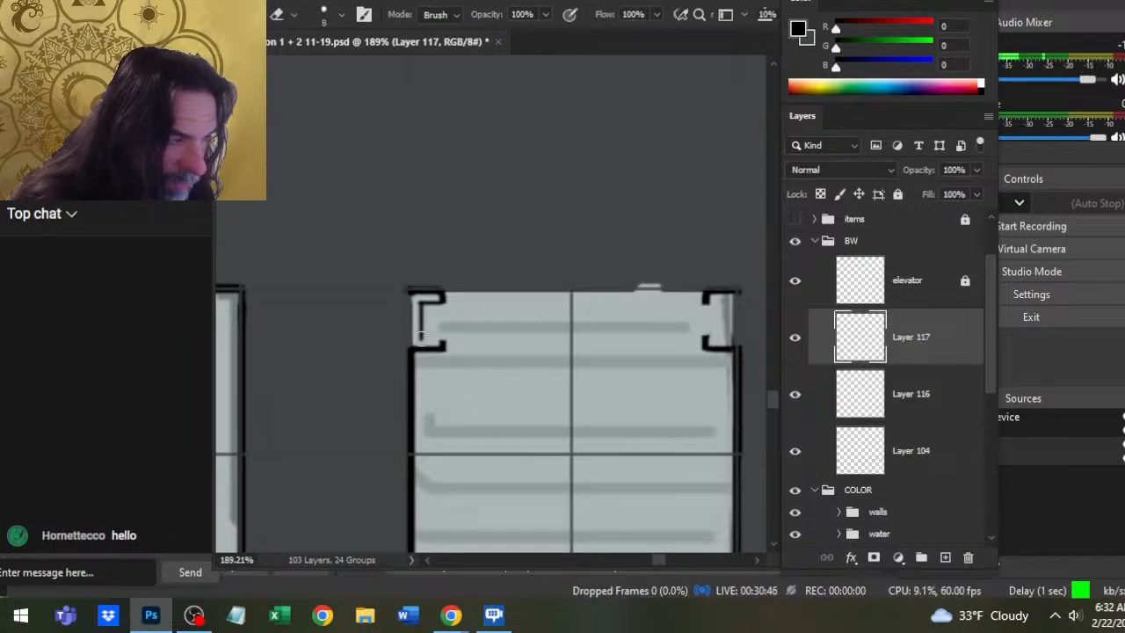
key("b")
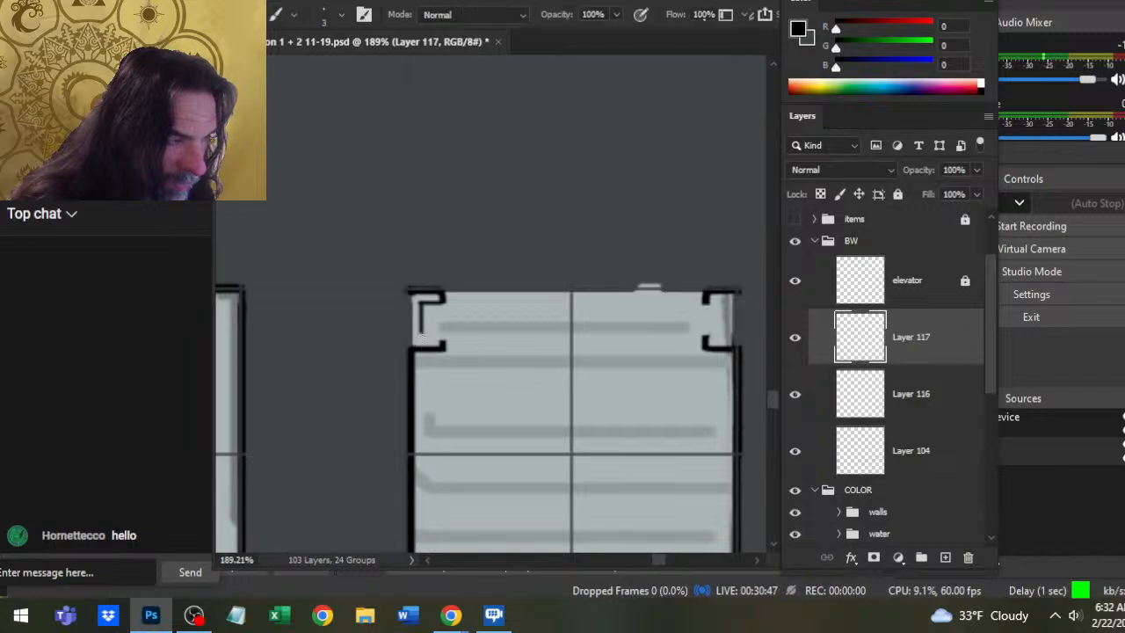
left_click(442, 337, "shift")
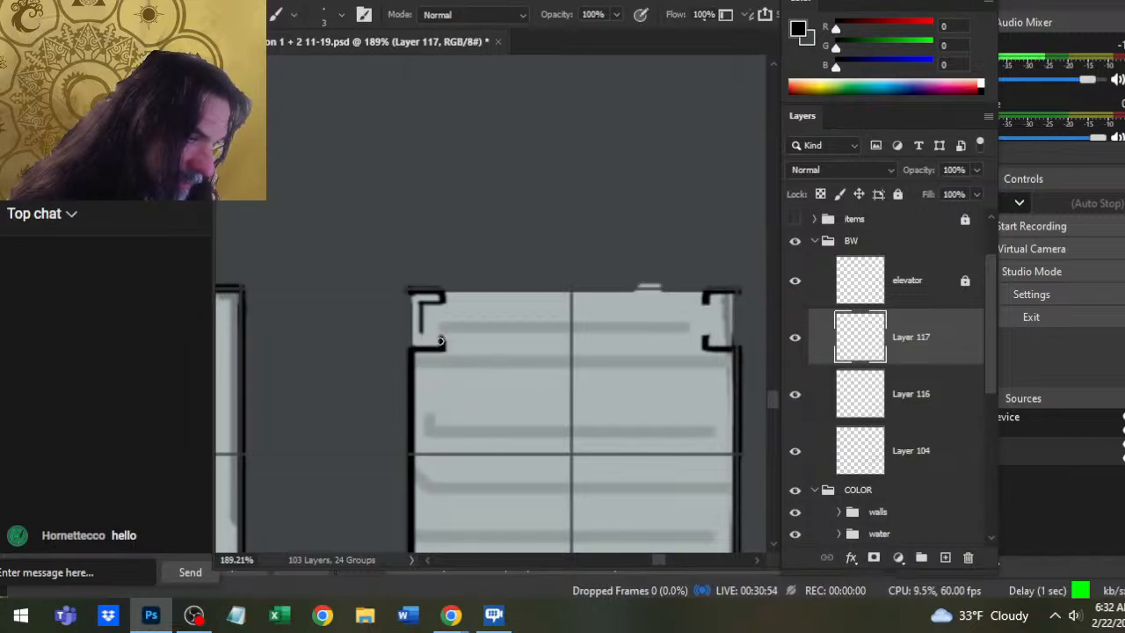
left_click(424, 335, "shift")
key("e")
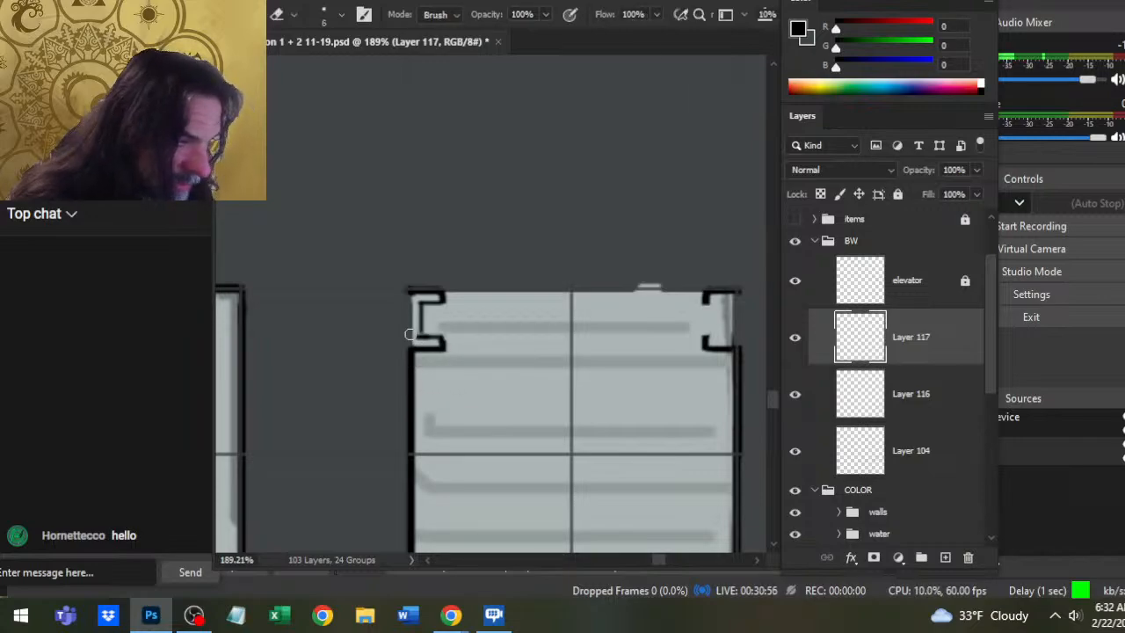
key("b")
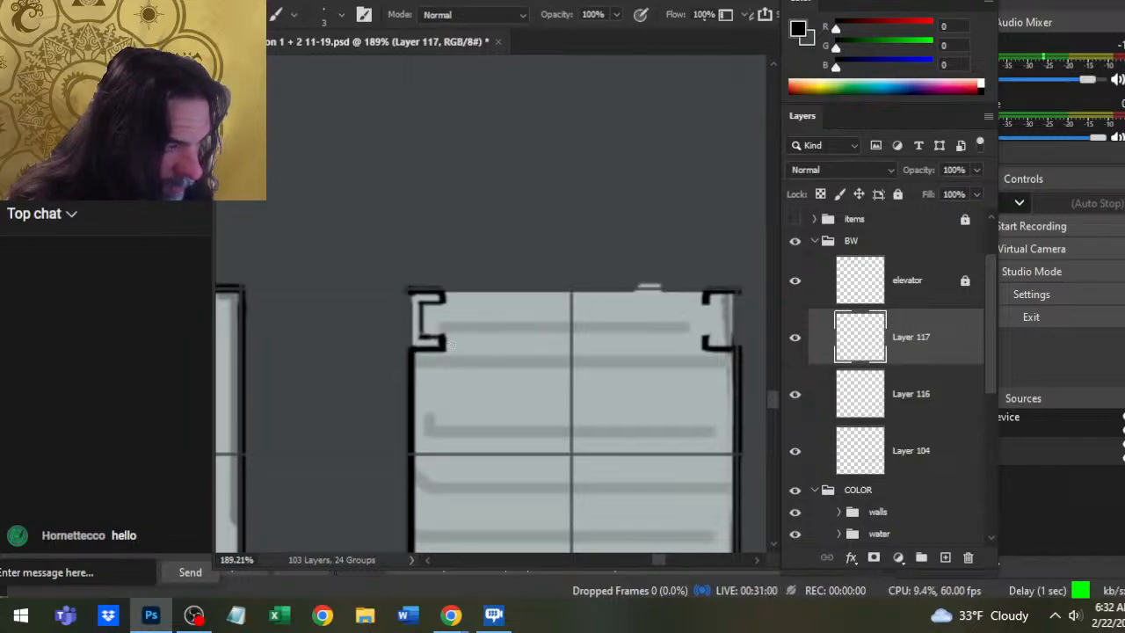
- Touch up the inner corners of the left jamb's recess outline with a 3 px brush and trim them with a 3 px eraser
key("shift")
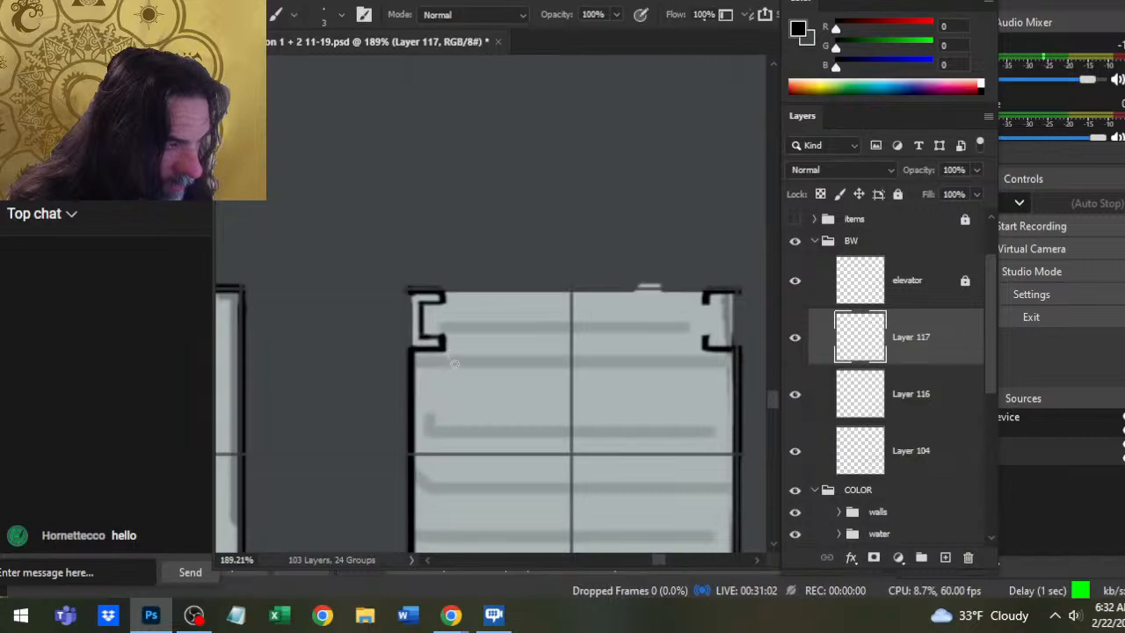
key("e")
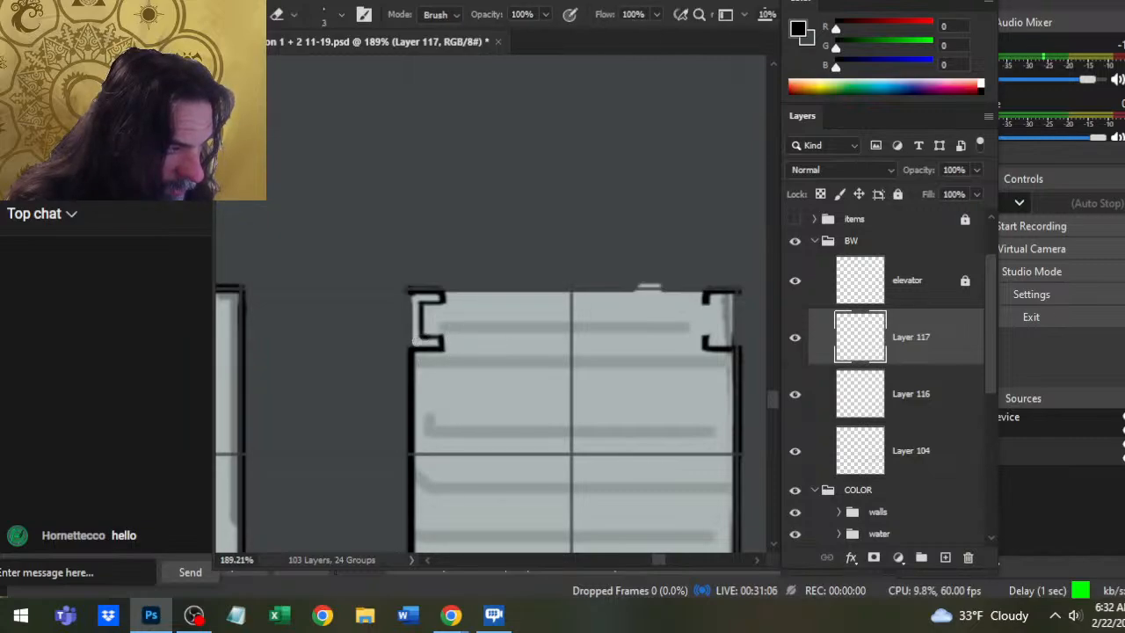
key("b")
key("shift")
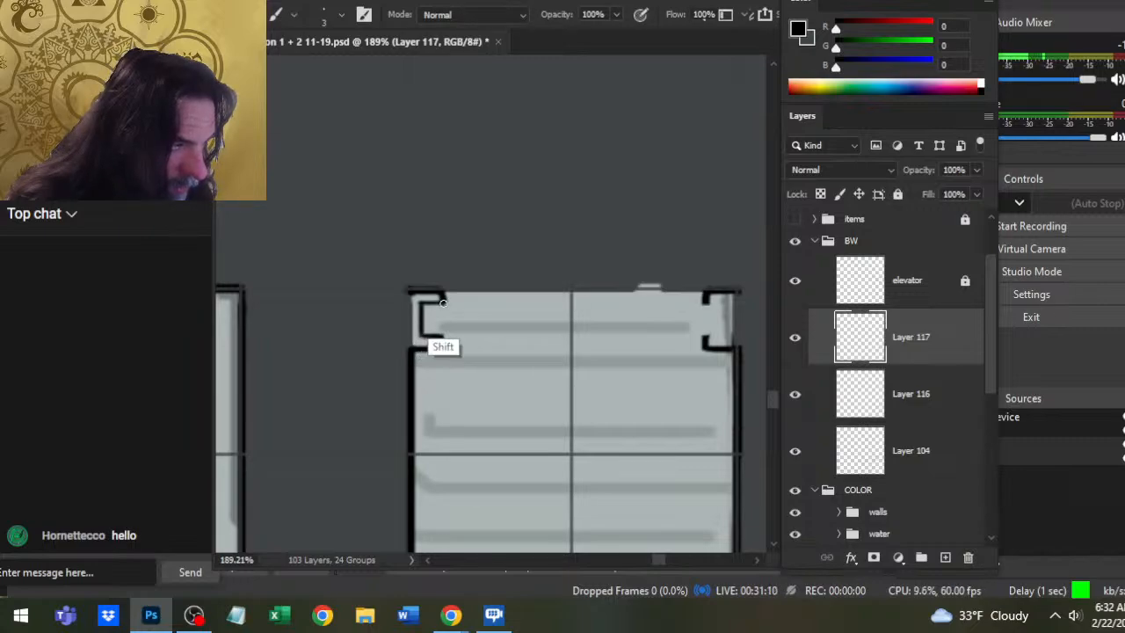
left_click(432, 335, "shift")
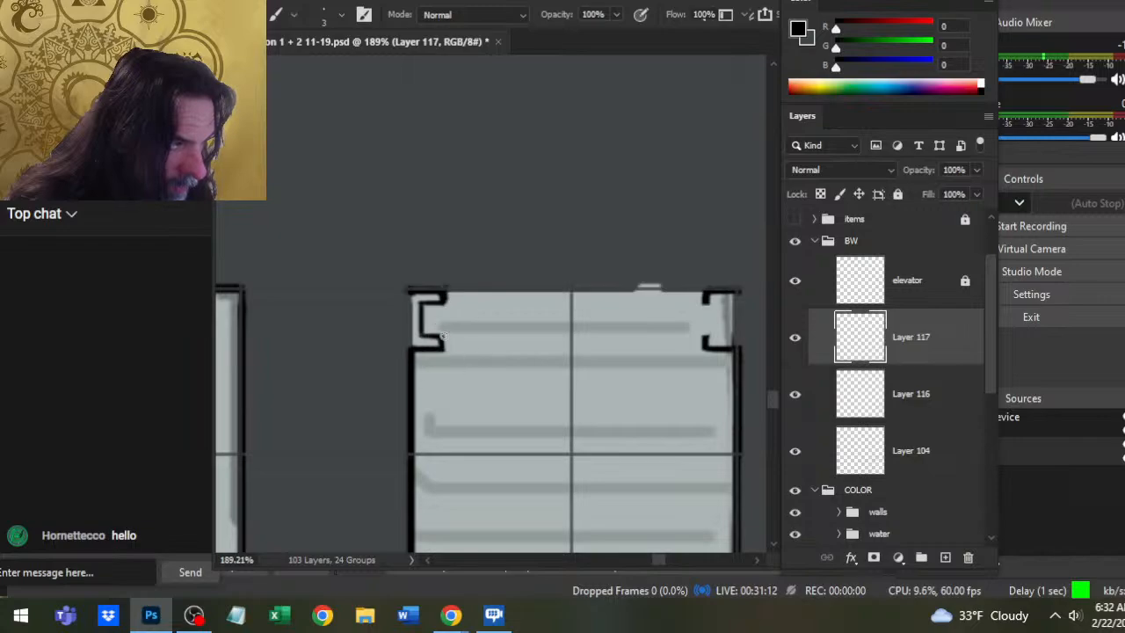
key("e")
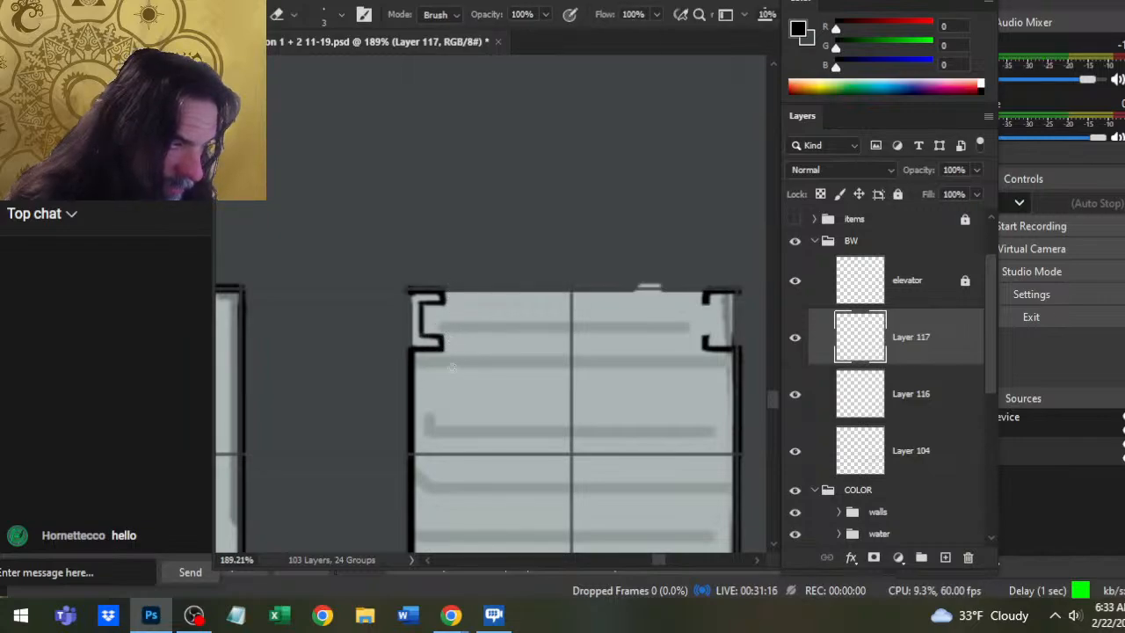
- Select the finished left door jamb with a freehand lasso around it
left_click_drag(562, 394, 457, 364)
key("l")
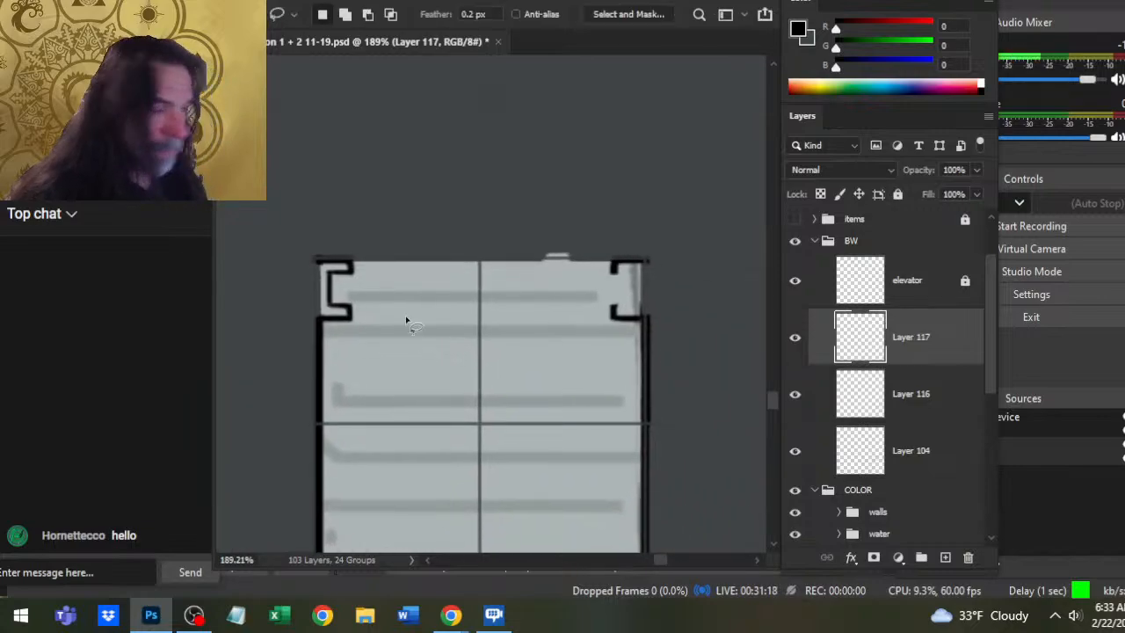
mouse_move(286, 236)
left_mouse_down()
mouse_move(352, 234)
mouse_move(282, 250)
left_mouse_up()
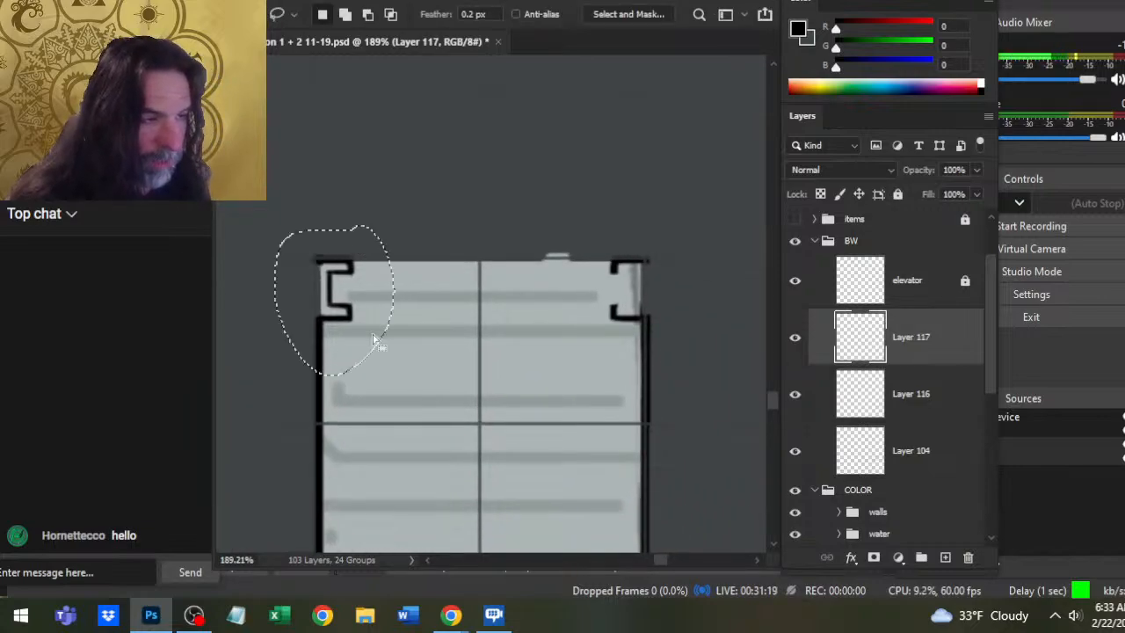
left_click(923, 457, "shift")
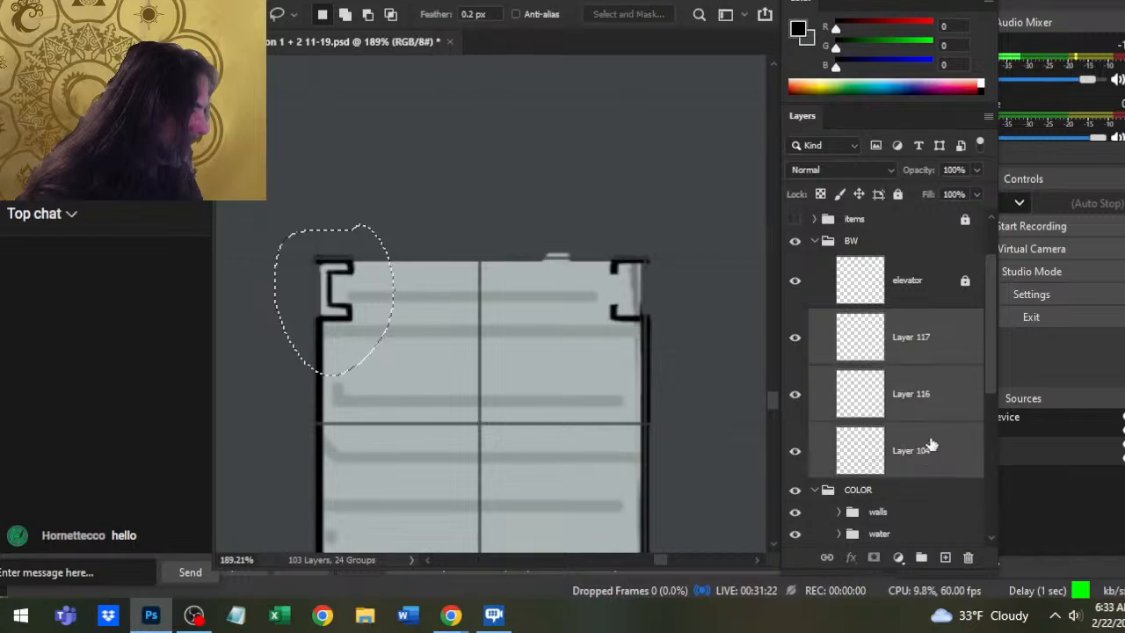
right_click(945, 393)
left_click(921, 410)
left_click(921, 410)
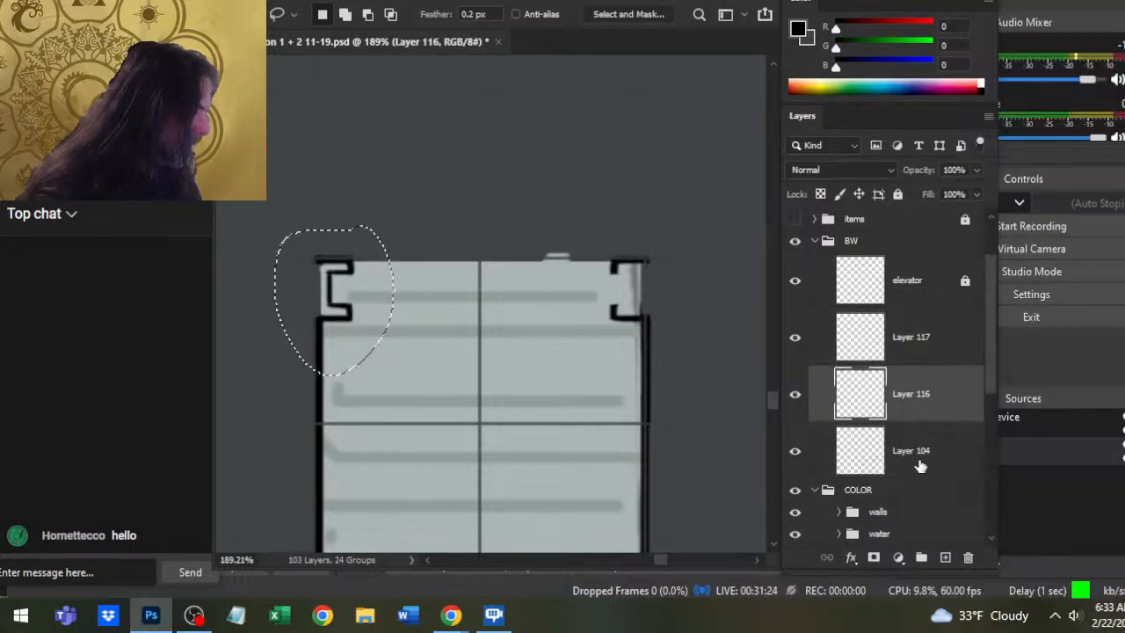
right_click(897, 349)
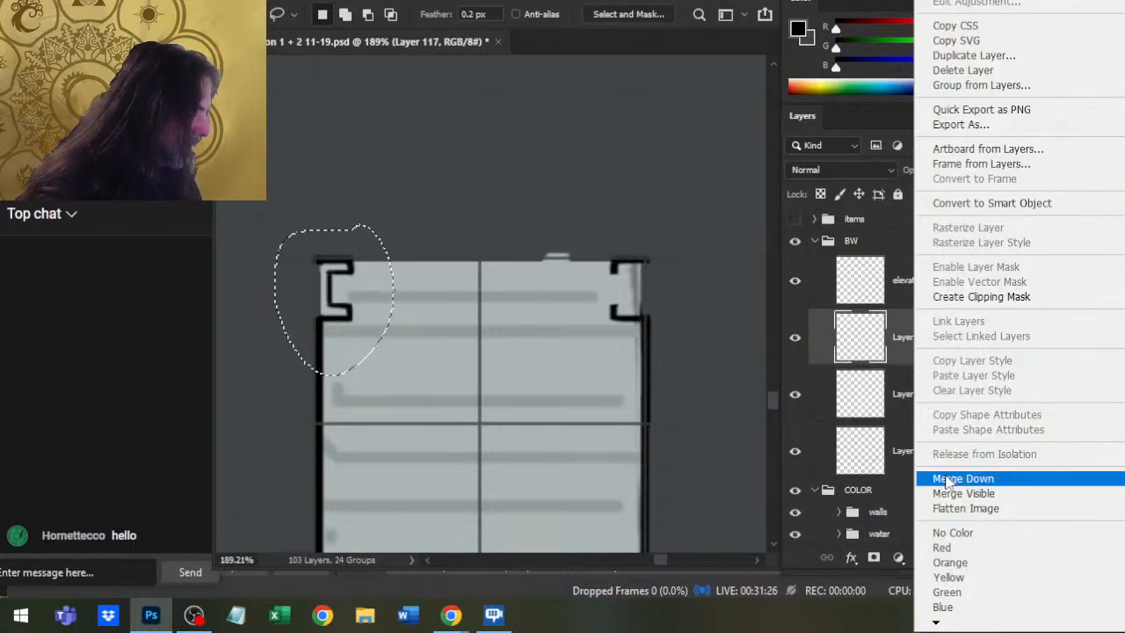
left_click(917, 398)
left_click(919, 400)
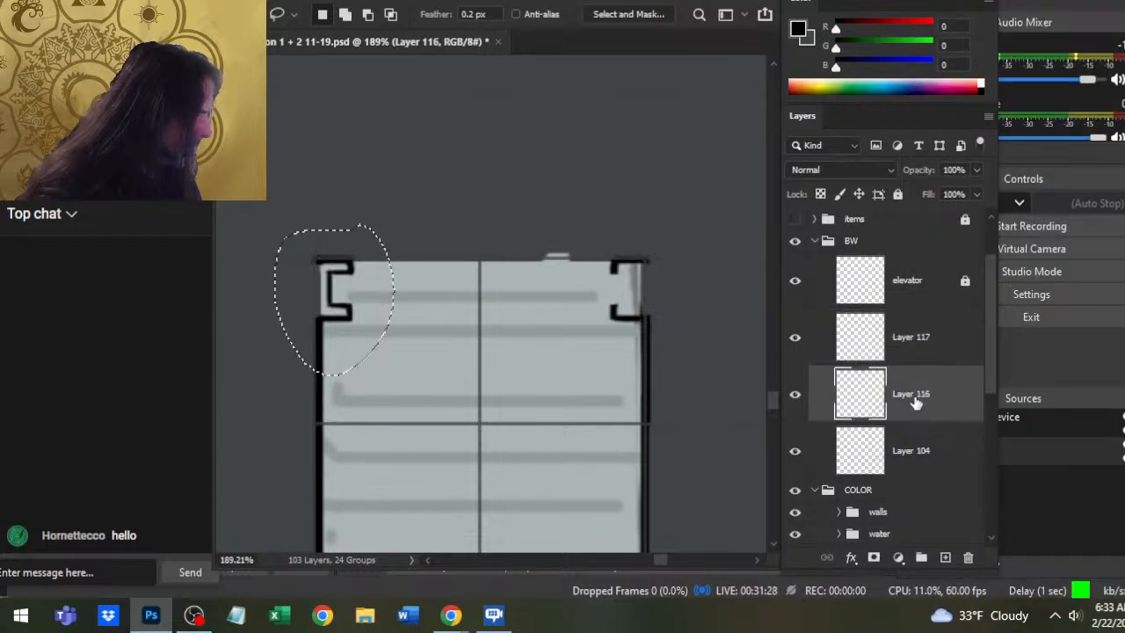
right_click(918, 400)
left_click(916, 402)
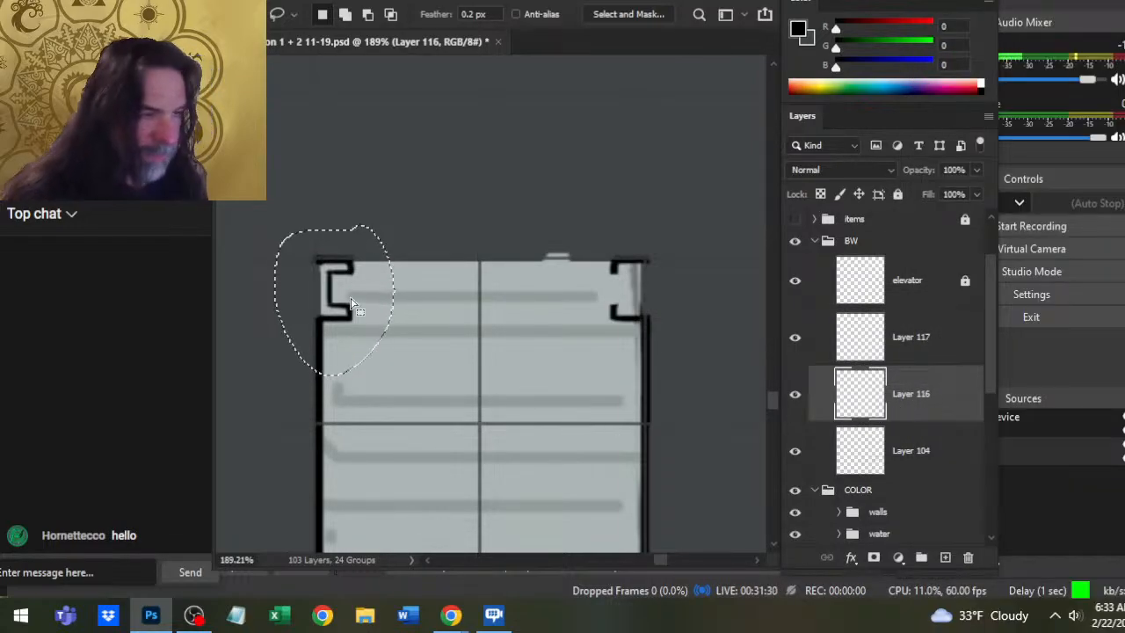
- Copy the selected left jamb from Layer 117 to a new layer and flip the copy horizontally
left_click(914, 356)
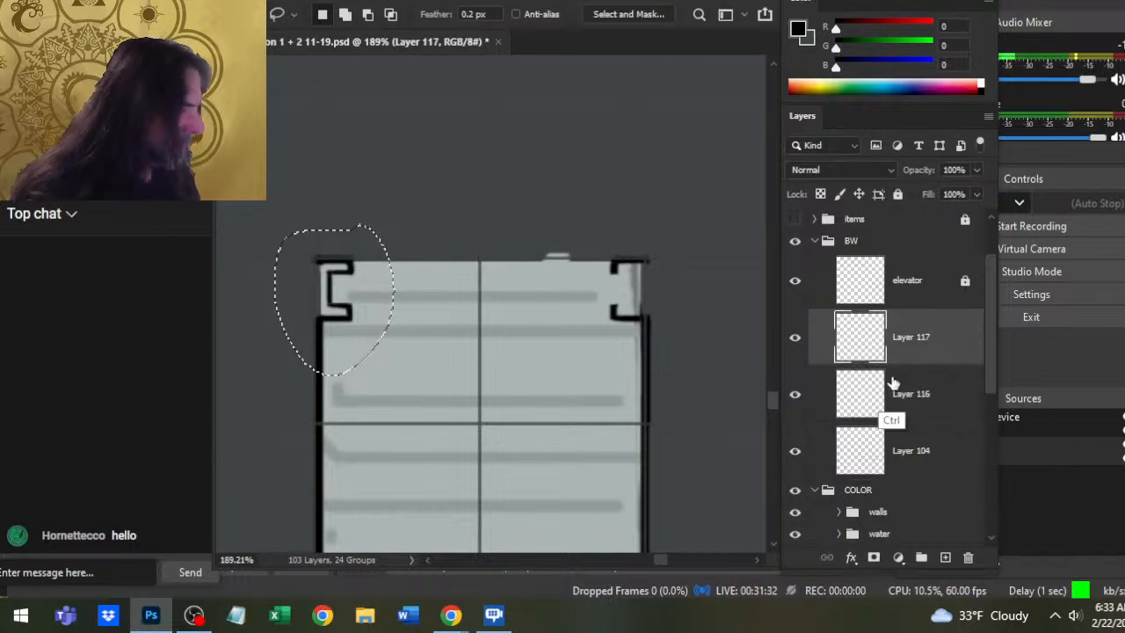
key("ctrl+j")
right_click(485, 388)
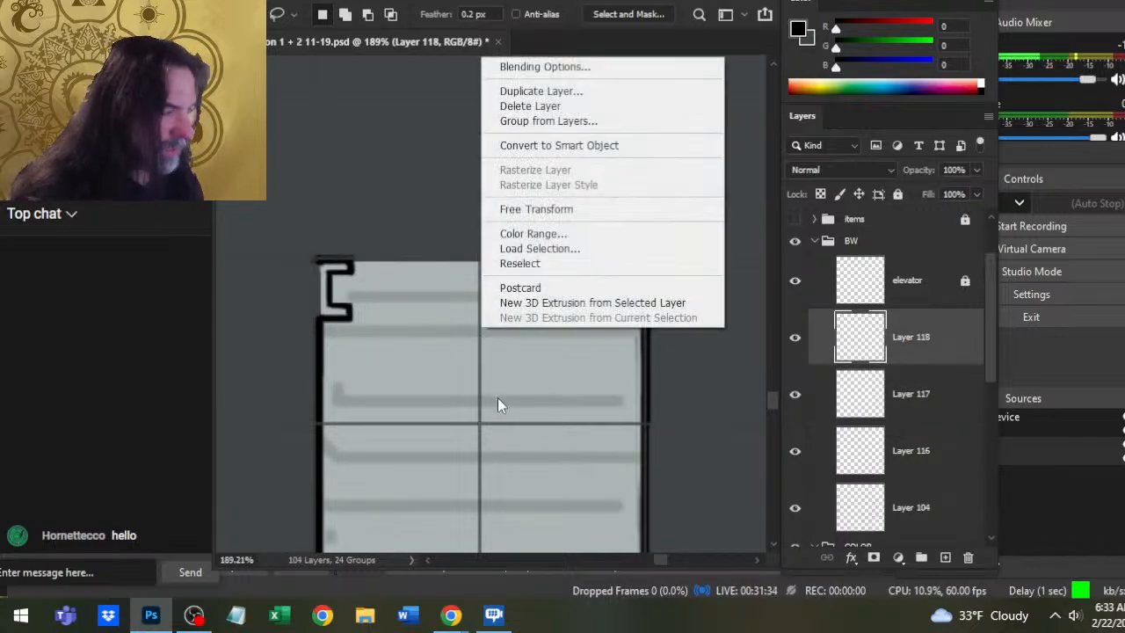
left_click(566, 211)
right_click(521, 248)
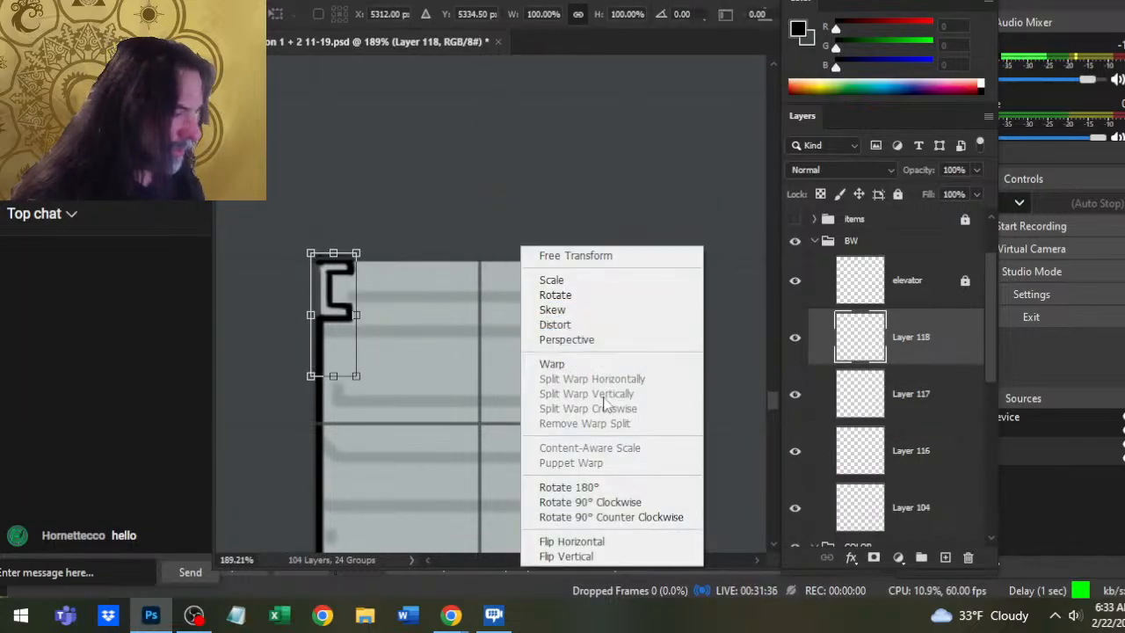
left_click(596, 540)
key("Return")
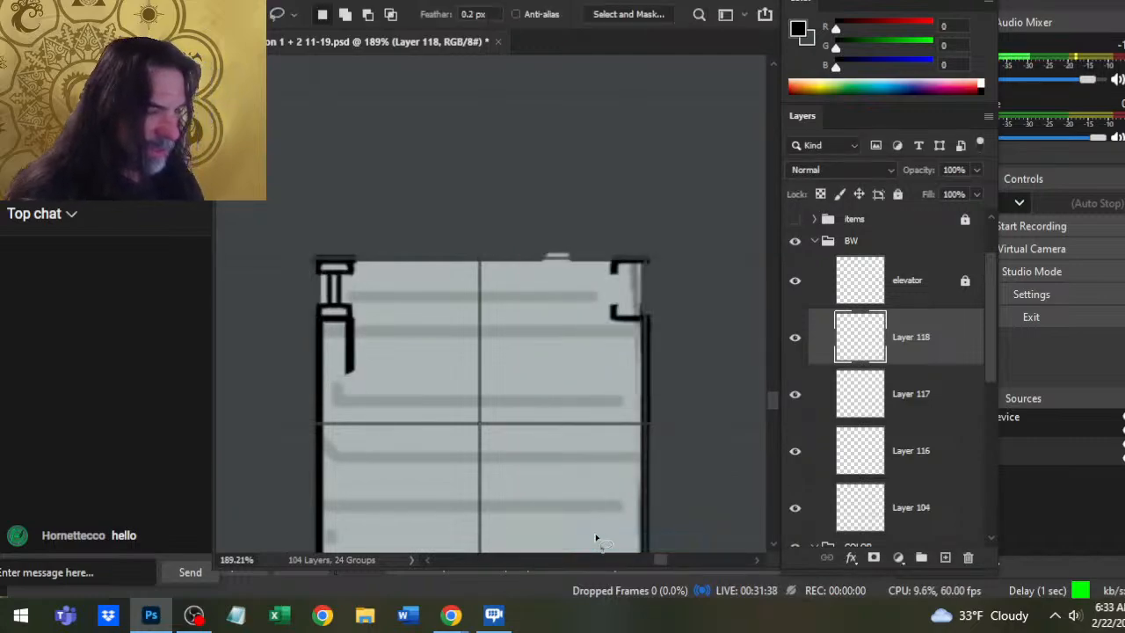
- Move the flipped jamb copy on Layer 118 straight across the staircase and align it with the right door jamb and wall
key("Right")
key("Right")
key("Right")
key("Right")
key("Right")
key("Right")
key("Right")
key("Right")
key("Right")
key("Right")
key("Right")
key("Right")
key("Right")
key("Right")
key("Right")
key("Right")
key("Right")
key("Right")
key("Right")
key("Right")
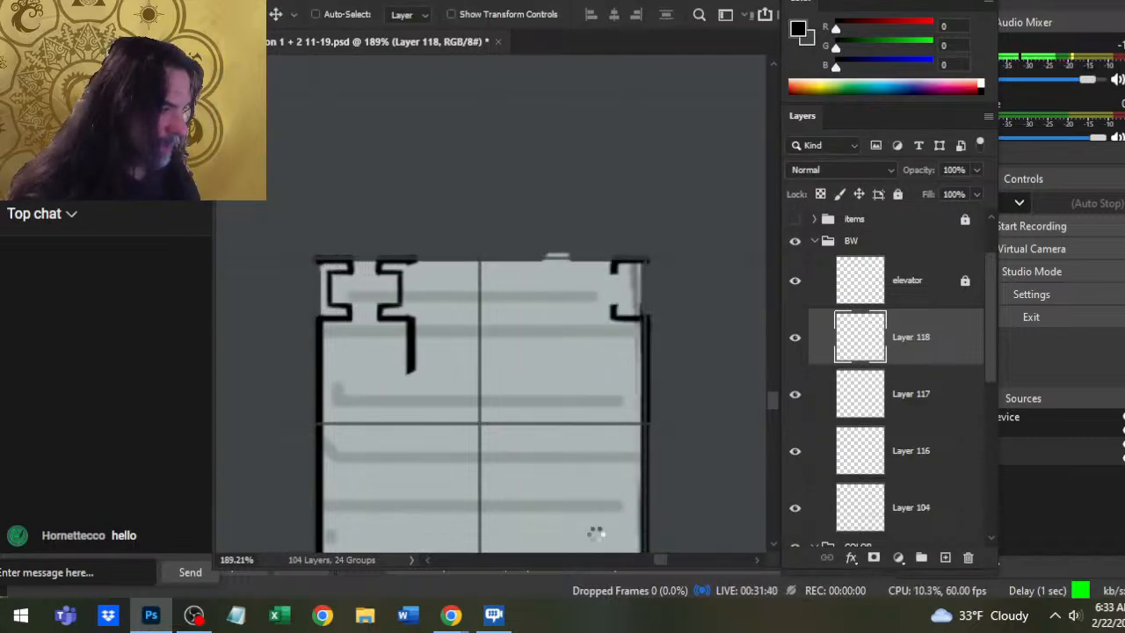
key("Right")
key("Right")
key("Right")
key("Right")
key("Right")
left_click(794, 394)
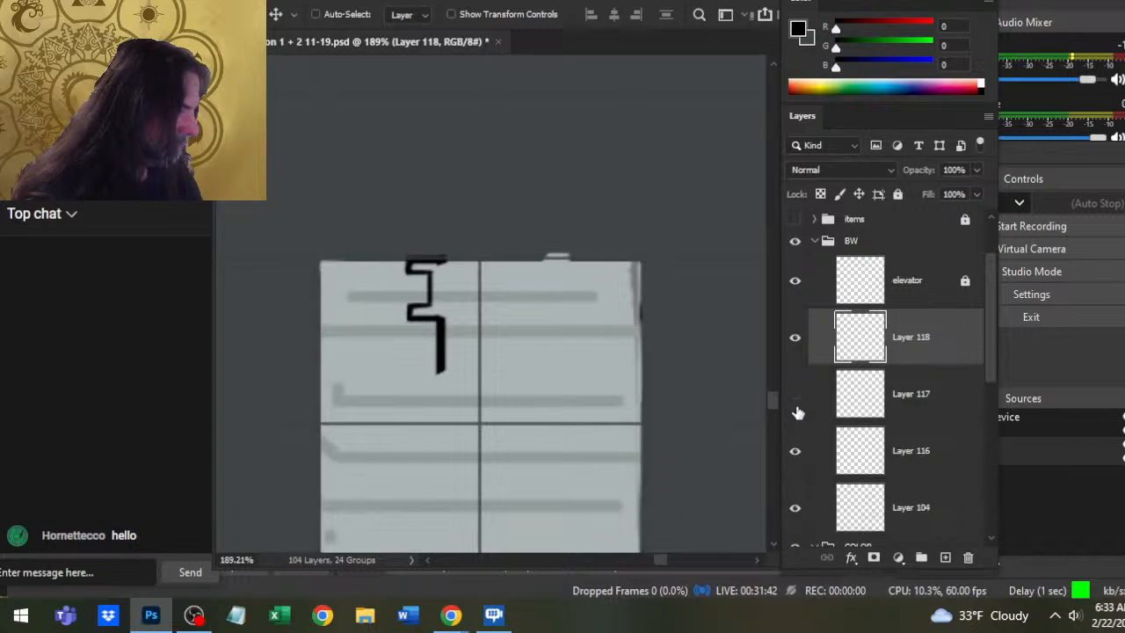
left_click(794, 394)
key("Right")
key("Right")
key("Right")
key("Right")
key("Right")
key("Right")
key("Right")
key("Right")
key("Right")
key("Right")
key("Right")
key("Right")
key("Right")
key("Right")
key("Right")
key("Right")
key("Right")
key("Right")
key("Right")
key("Right")
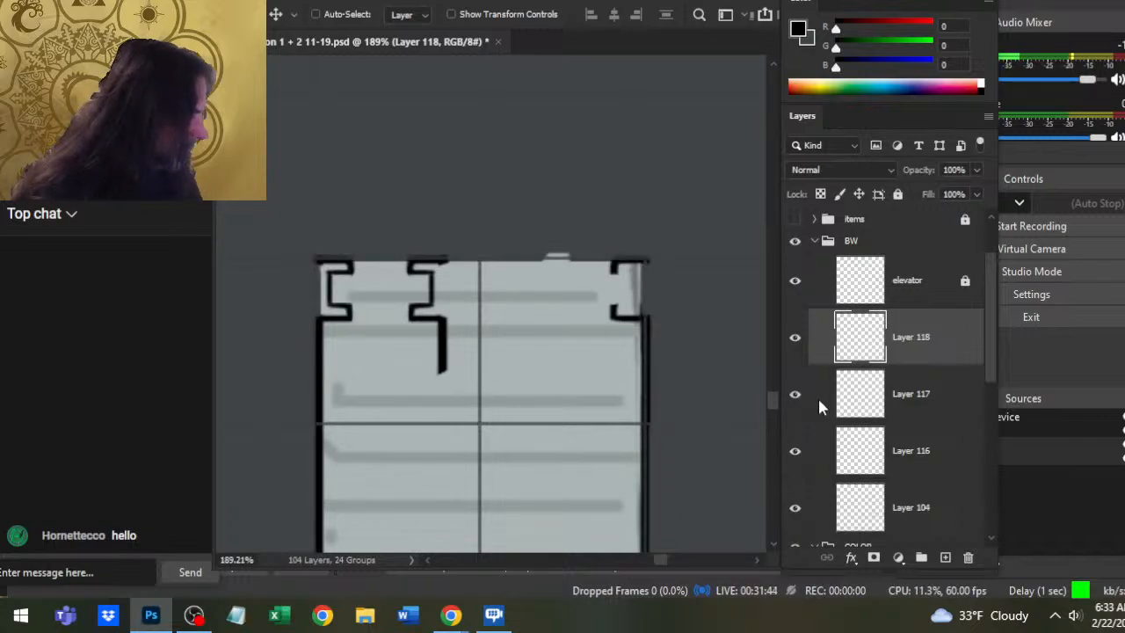
key("Right")
key("Right")
key("Right")
key("Right")
key("Right")
key("Right")
key("Right")
key("Right")
key("Right")
key("Right")
key("Right")
key("Right")
key("Right")
key("Right")
key("Right")
key("Right")
key("Right")
key("Right")
key("Right")
key("Right")
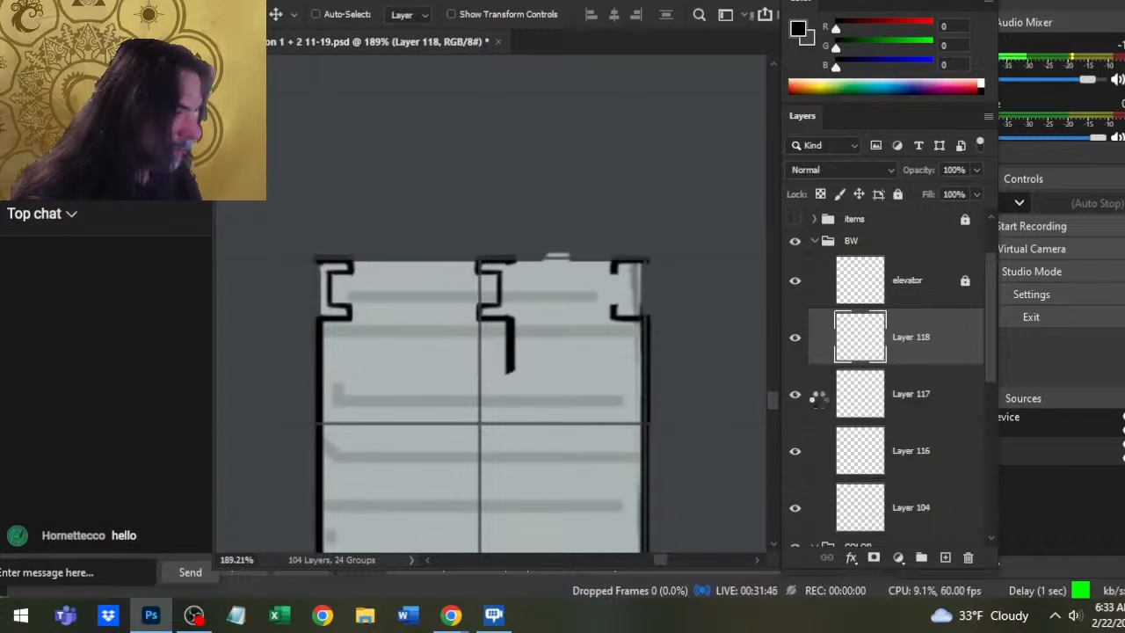
key("Right")
key("Right")
key("Right")
key("Right")
key("Right")
key("Right")
key("Right")
key("Right")
key("Right")
key("Right")
key("Right")
key("Right")
key("Right")
key("Right")
key("Right")
key("Right")
key("Right")
key("Right")
key("Right")
key("Right")
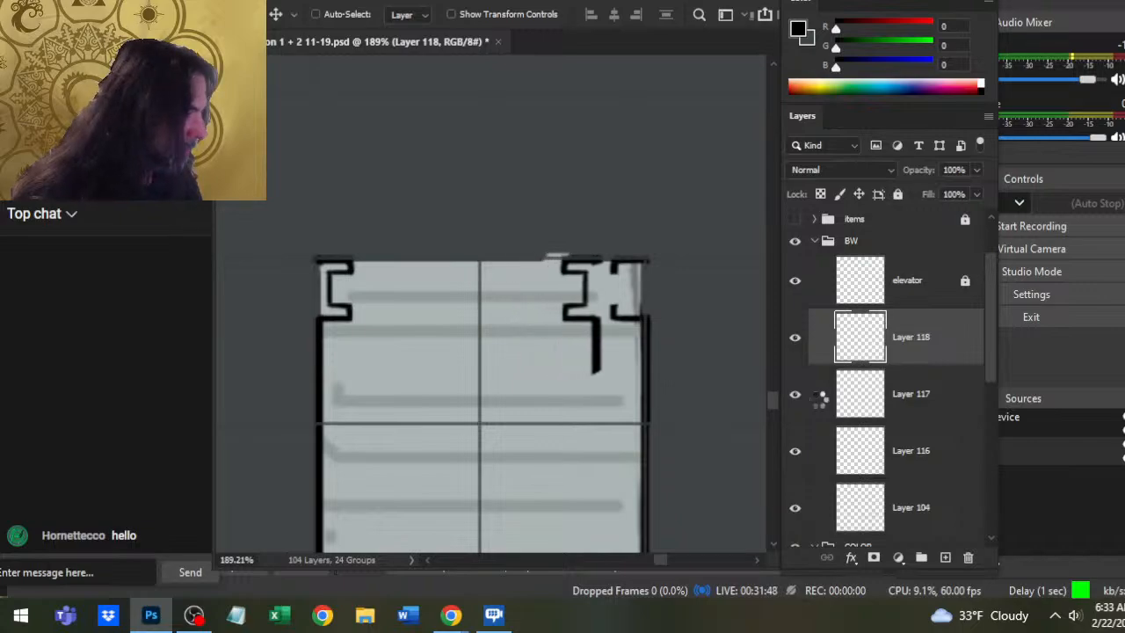
key("Left")
key("Right")
key("Left")
key("Right")
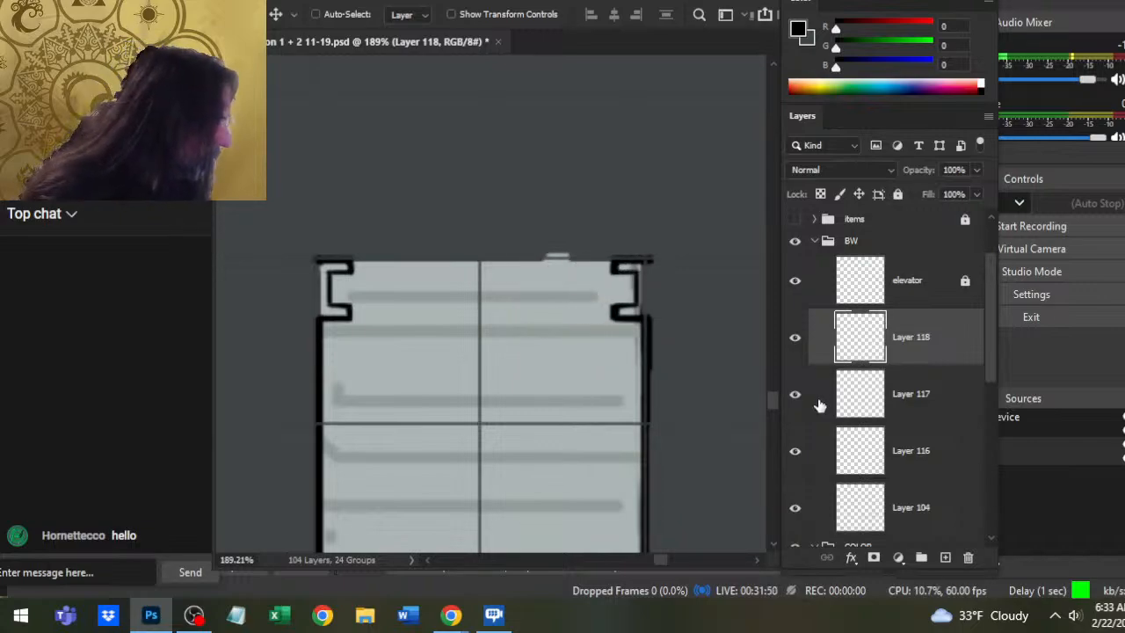
key("Left")
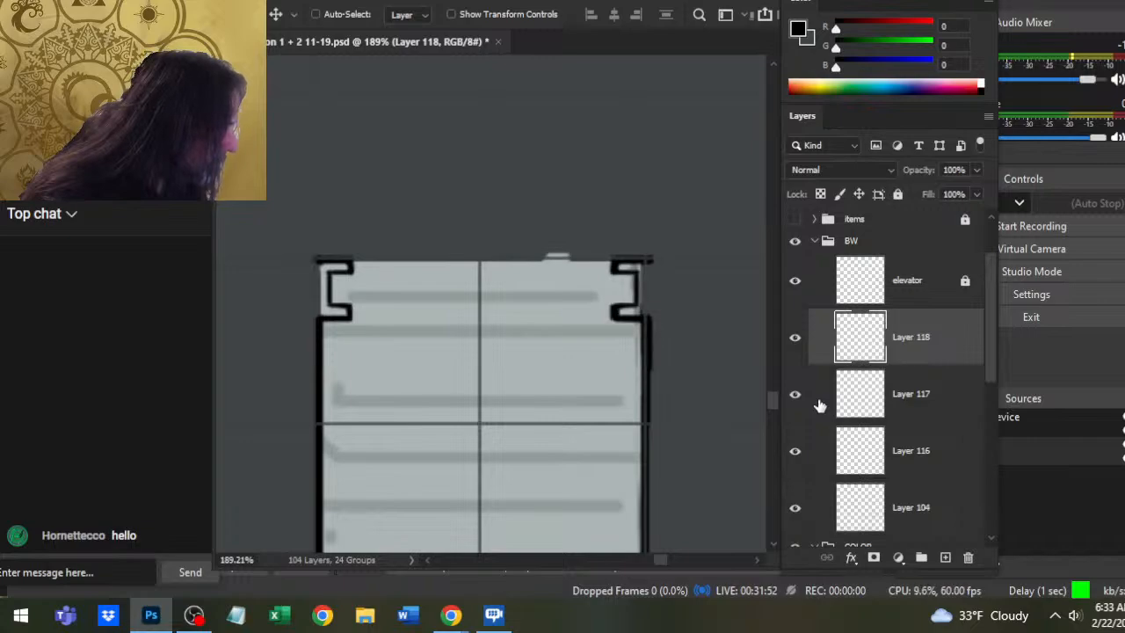
key("Right")
- Erase the leftover bits of the old right jamb around its replacement, working on Layers 117 and 118
left_click(932, 409)
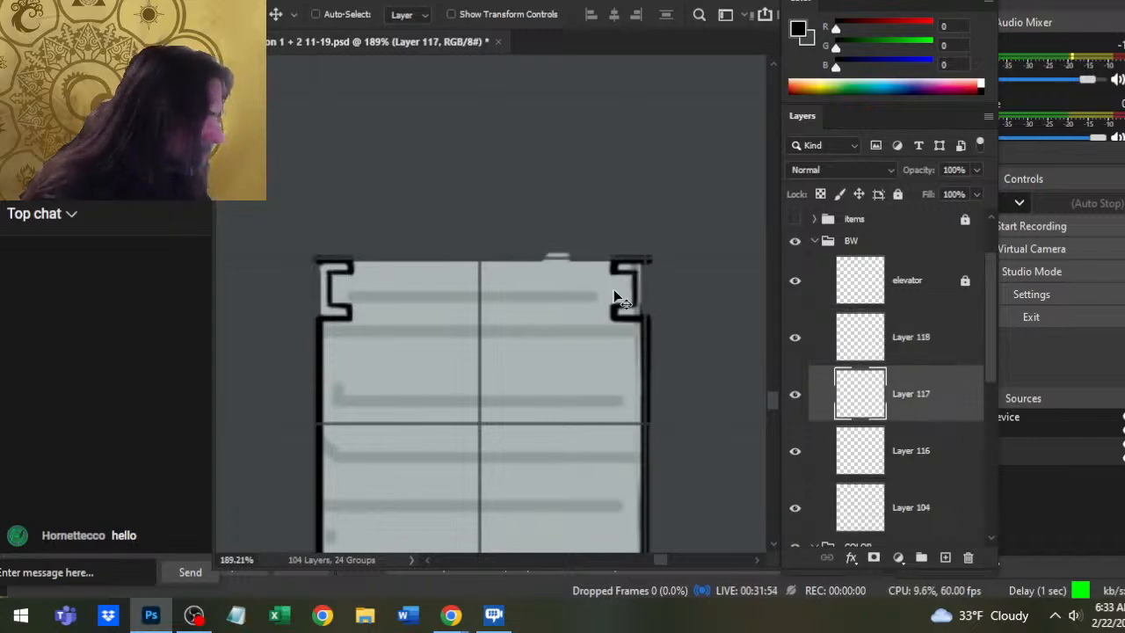
key("e")
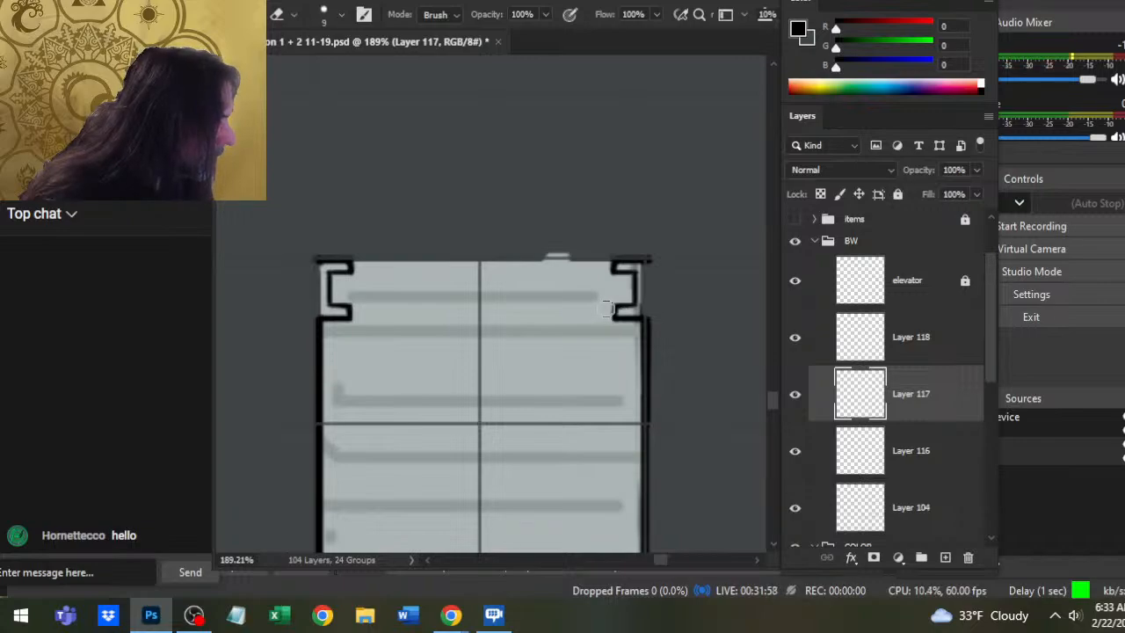
left_click(922, 339)
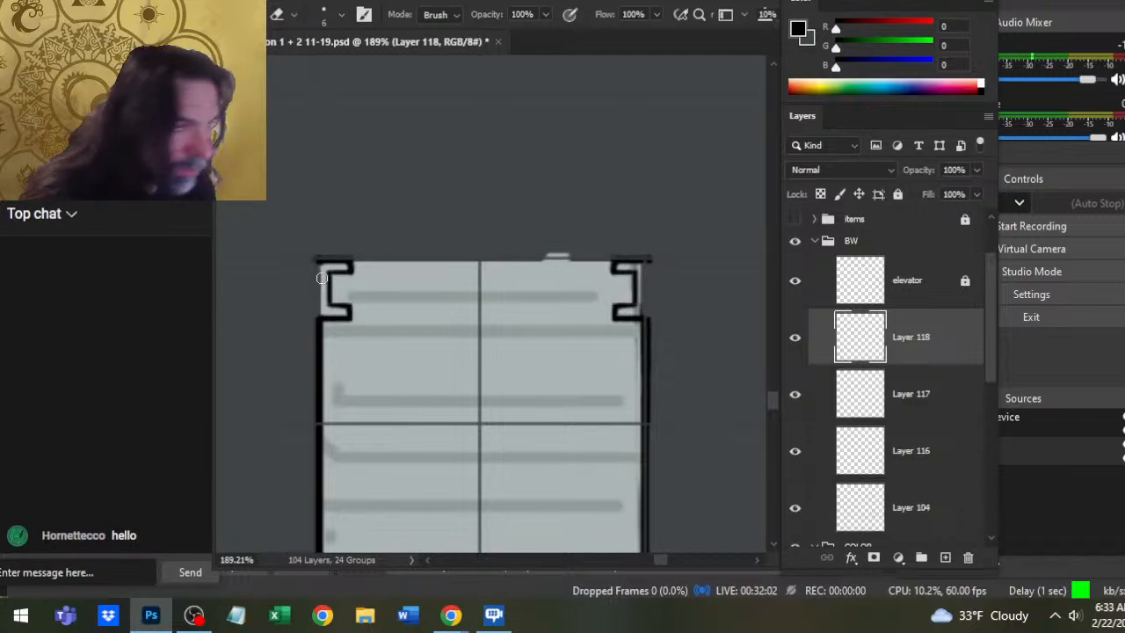
left_click(908, 393)
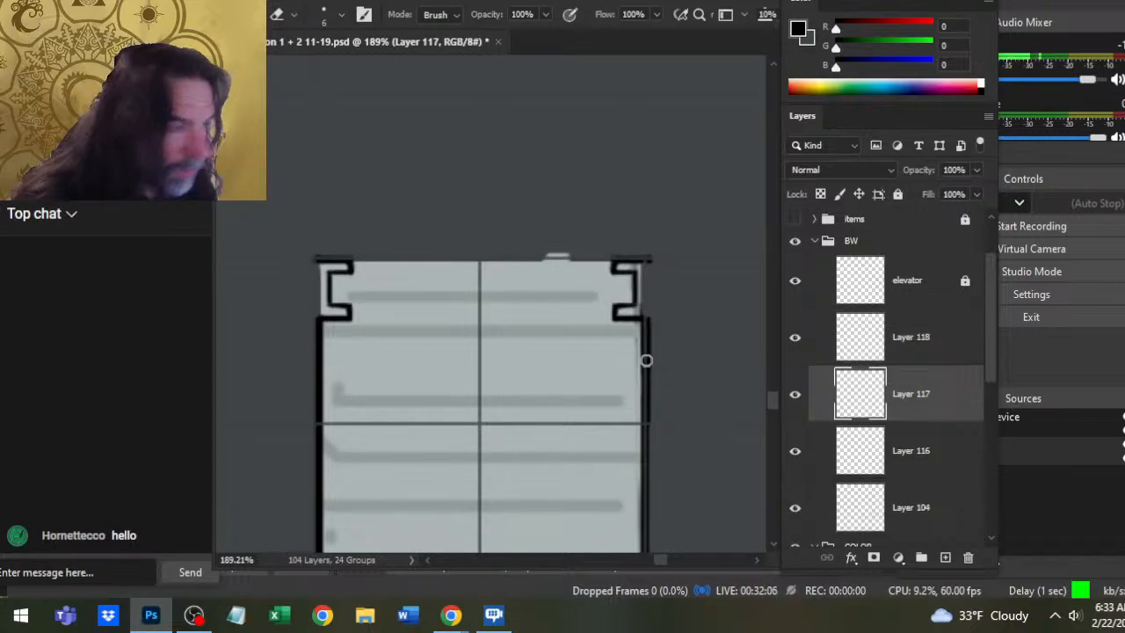
- Nudge the right jamb on Layer 118 sideways to line up with the wall and tidy its outer edge with a 6 px eraser
key("z")
left_click_drag(687, 322, 780, 349)
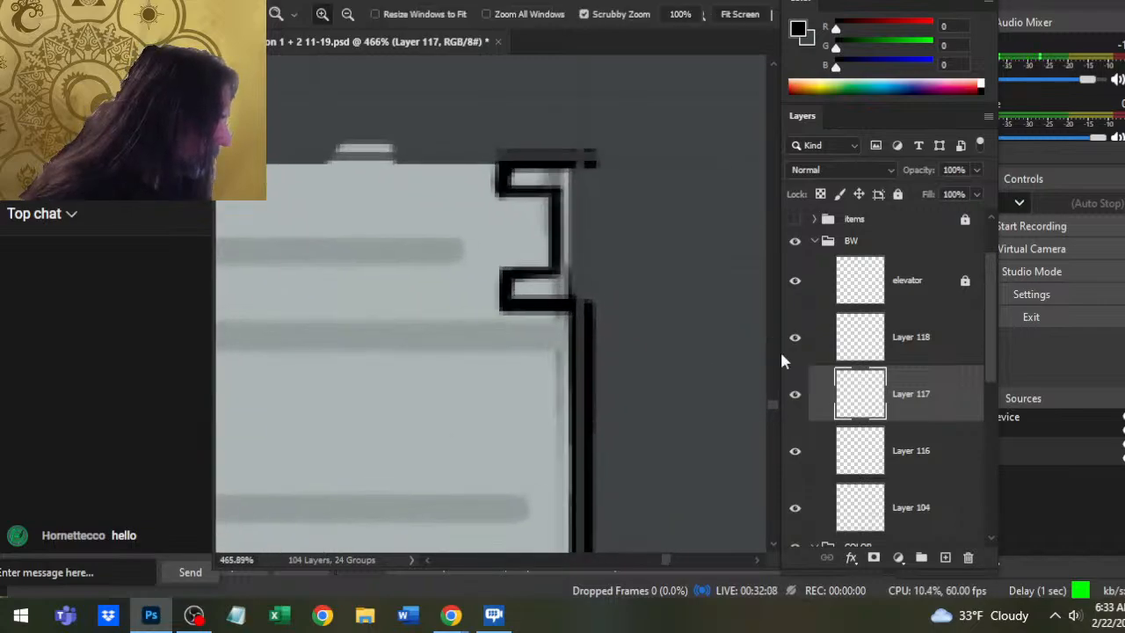
left_click(909, 339)
key("v")
key("Left")
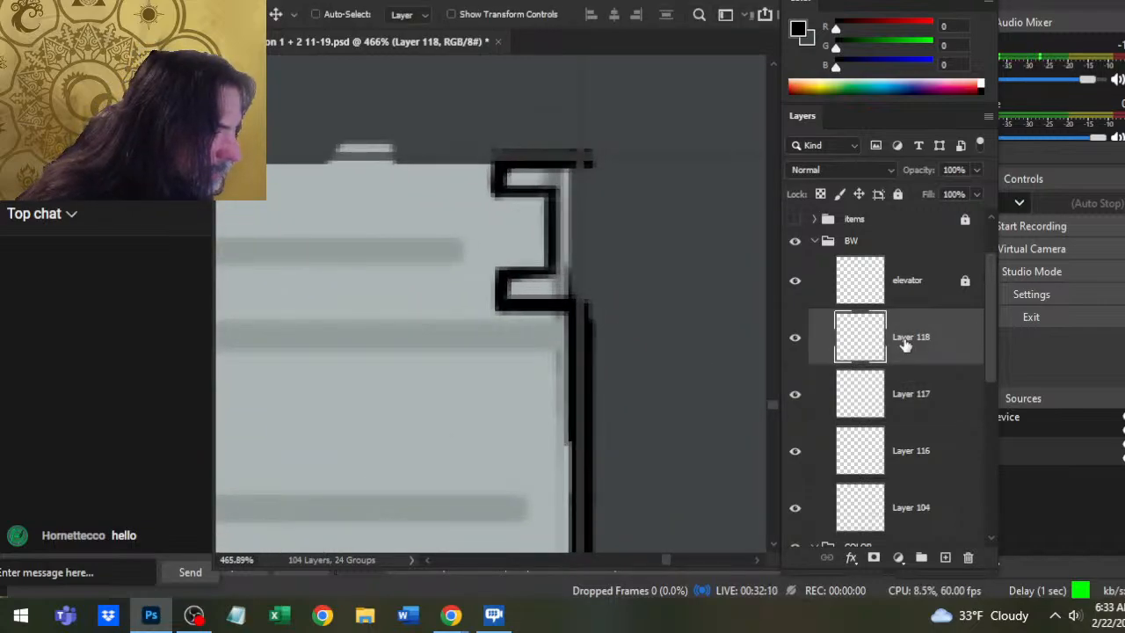
key("Right")
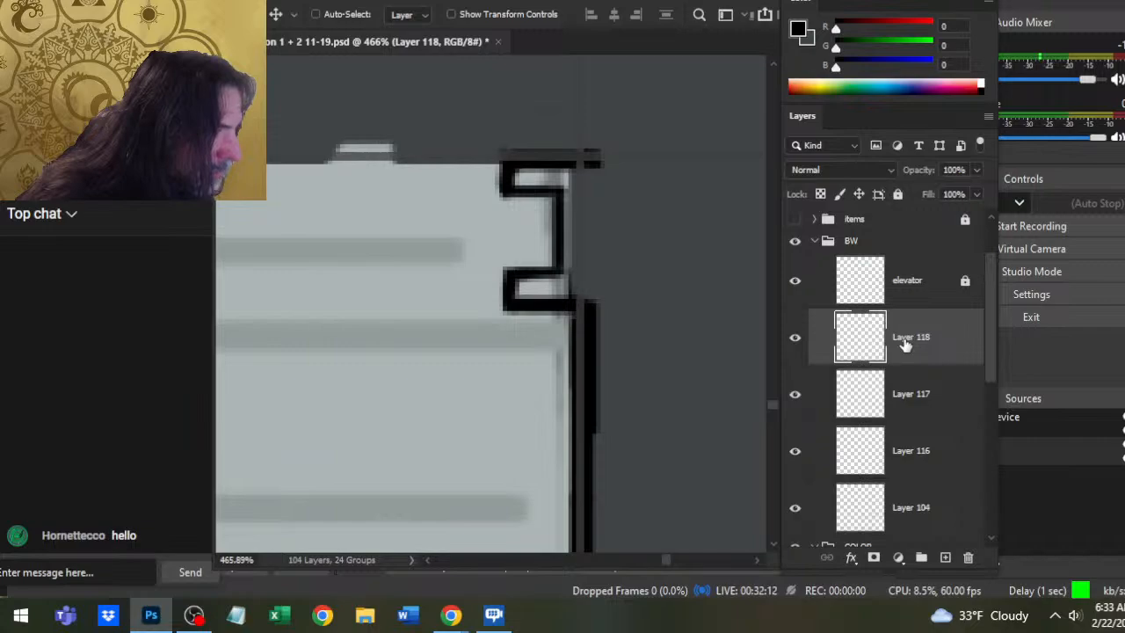
key("Left")
key("e")
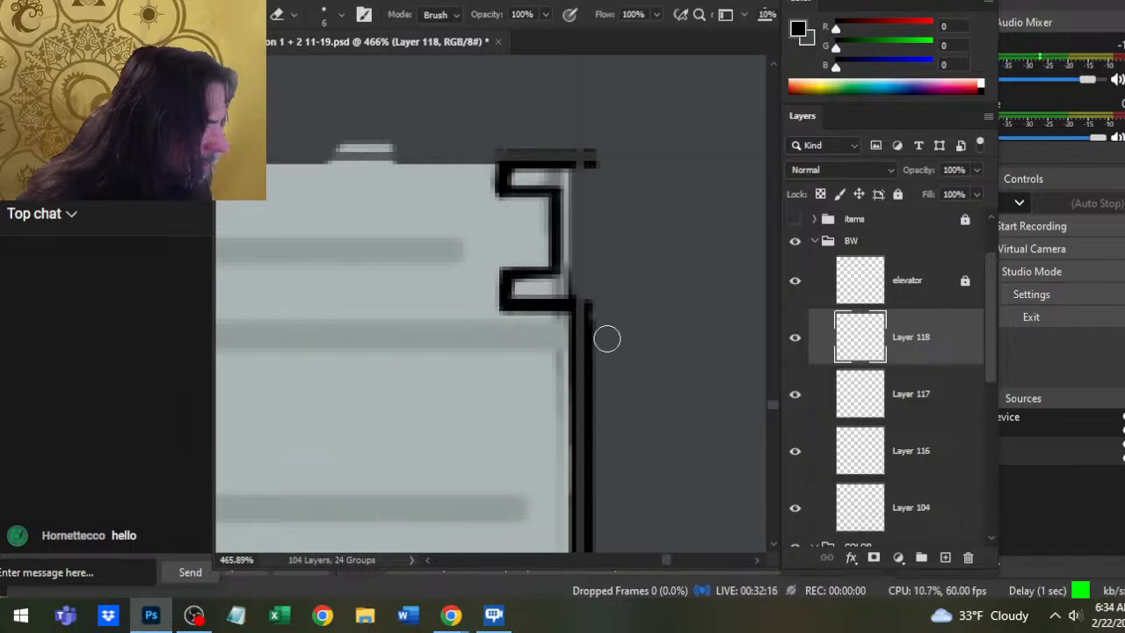
key("b")
key("e")
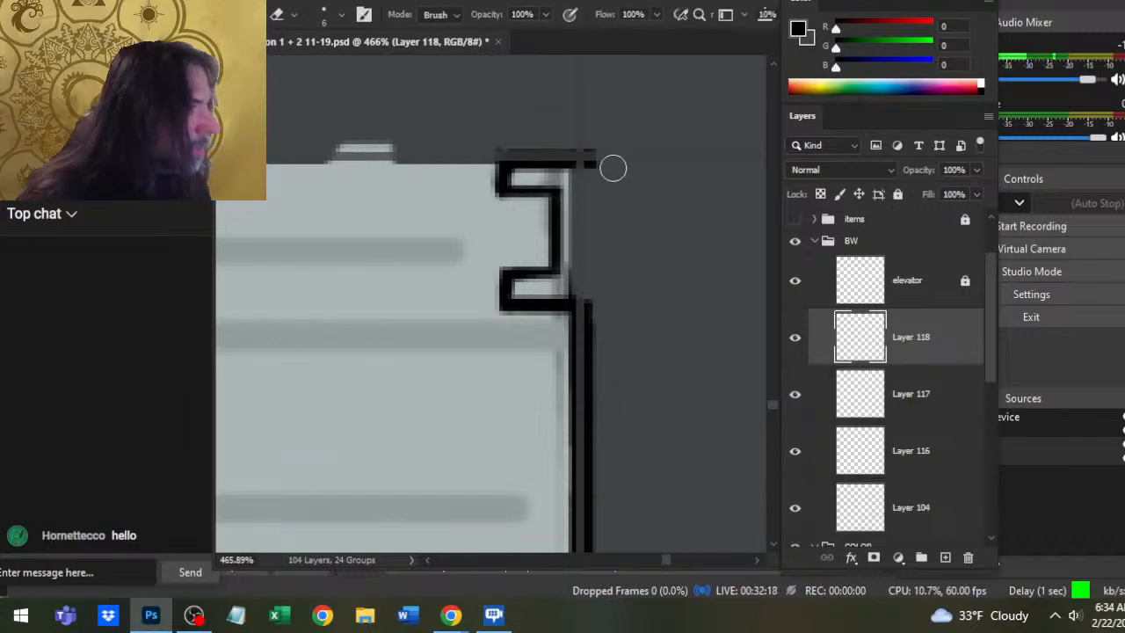
- Merge Layer 118 down into Layer 117 and toggle the merged layer's visibility to check the linework
key("z")
mouse_move(674, 334)
left_mouse_down()
mouse_move(633, 421)
mouse_move(622, 269)
left_mouse_up()
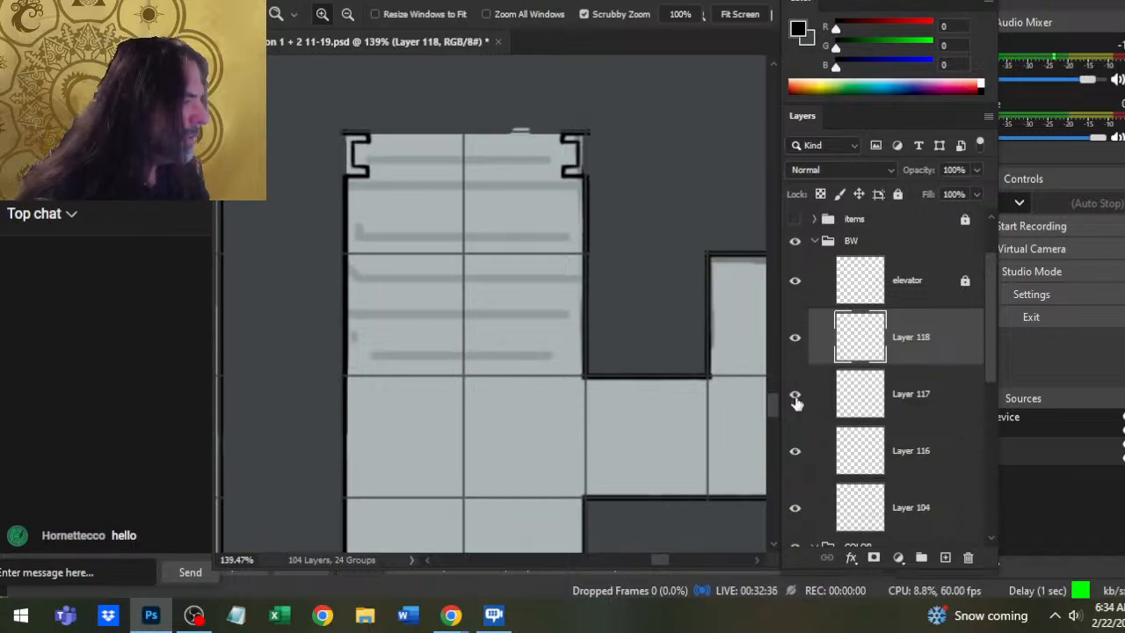
right_click(901, 361)
left_click(953, 478)
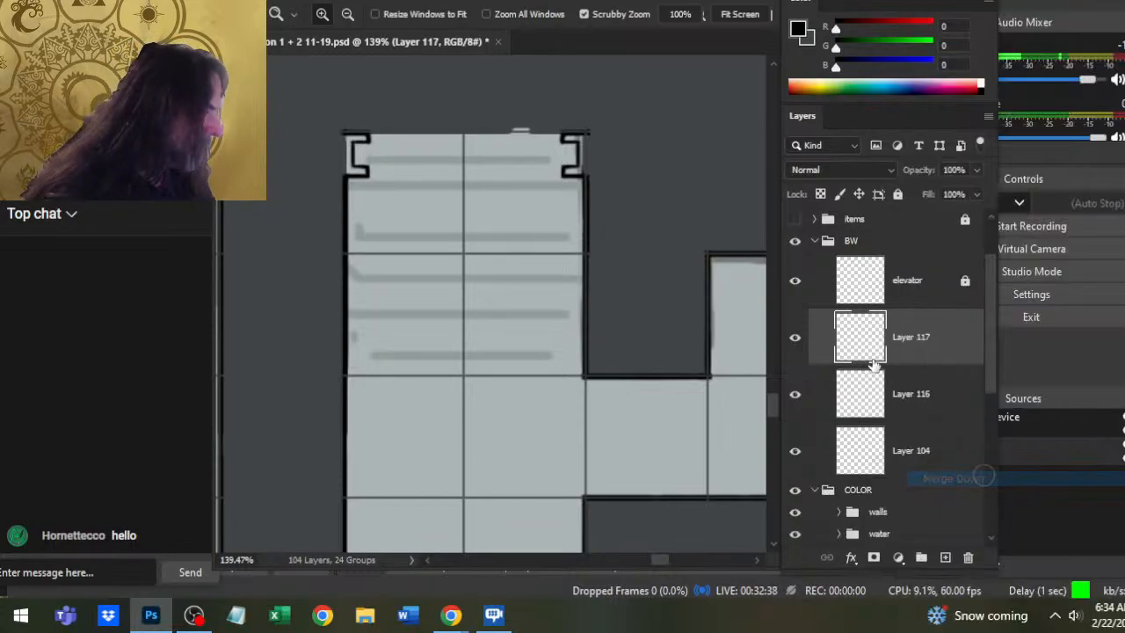
left_click(794, 349)
left_click(796, 351)
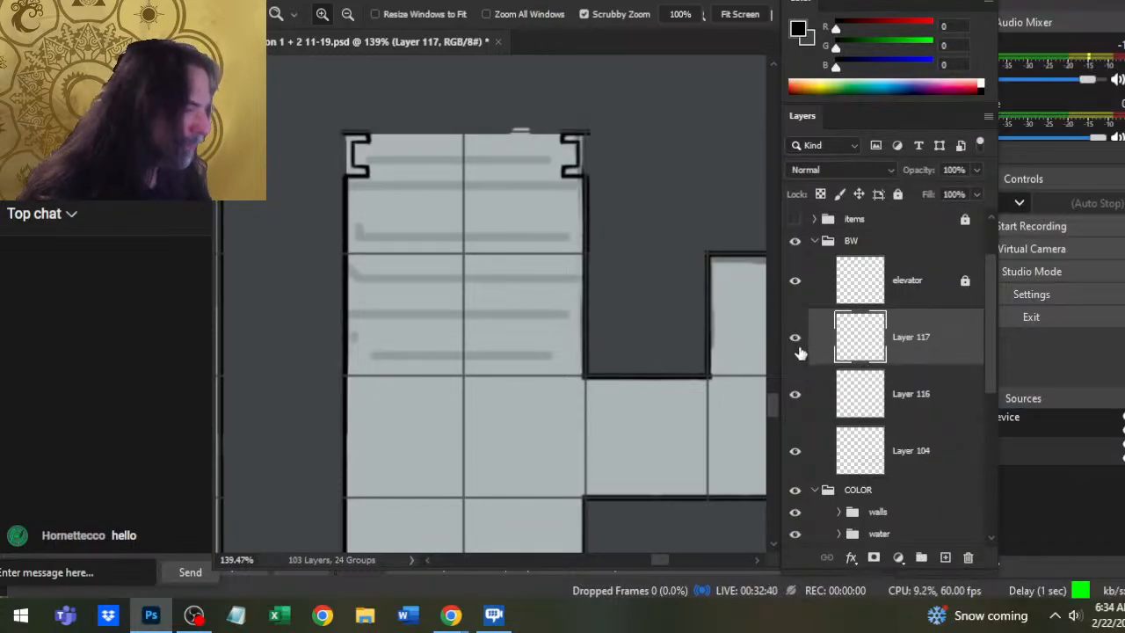
- Lasso both door jambs with the adjoining wall ends on Layer 117 and copy them to a new layer
key("l")
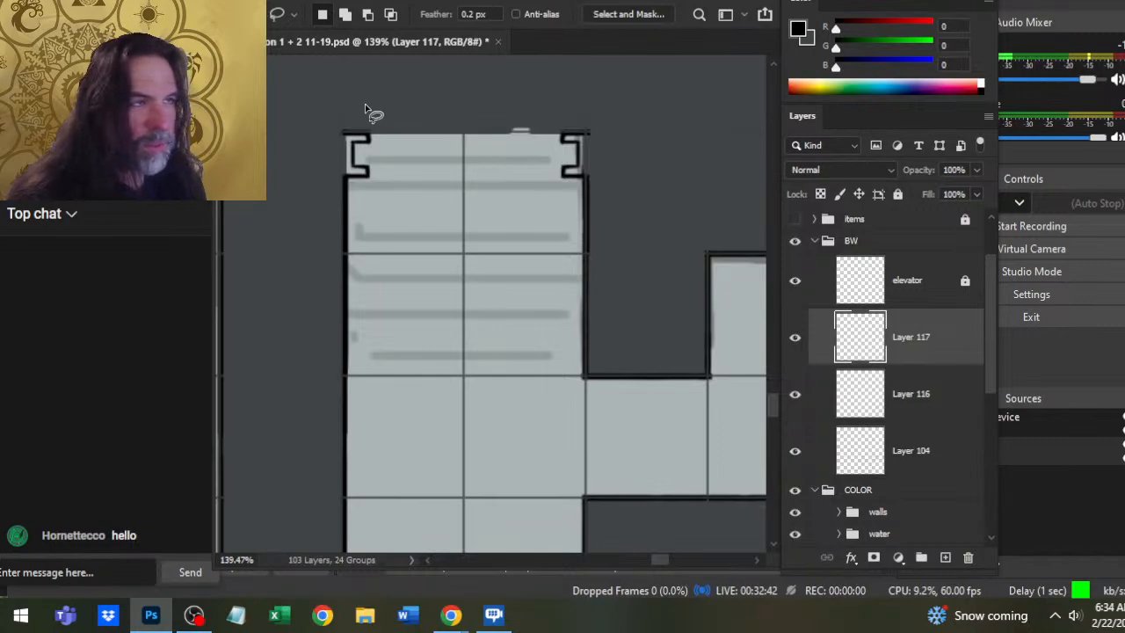
mouse_move(373, 102)
left_mouse_down()
mouse_move(301, 139)
mouse_move(292, 185)
mouse_move(347, 233)
left_mouse_up()
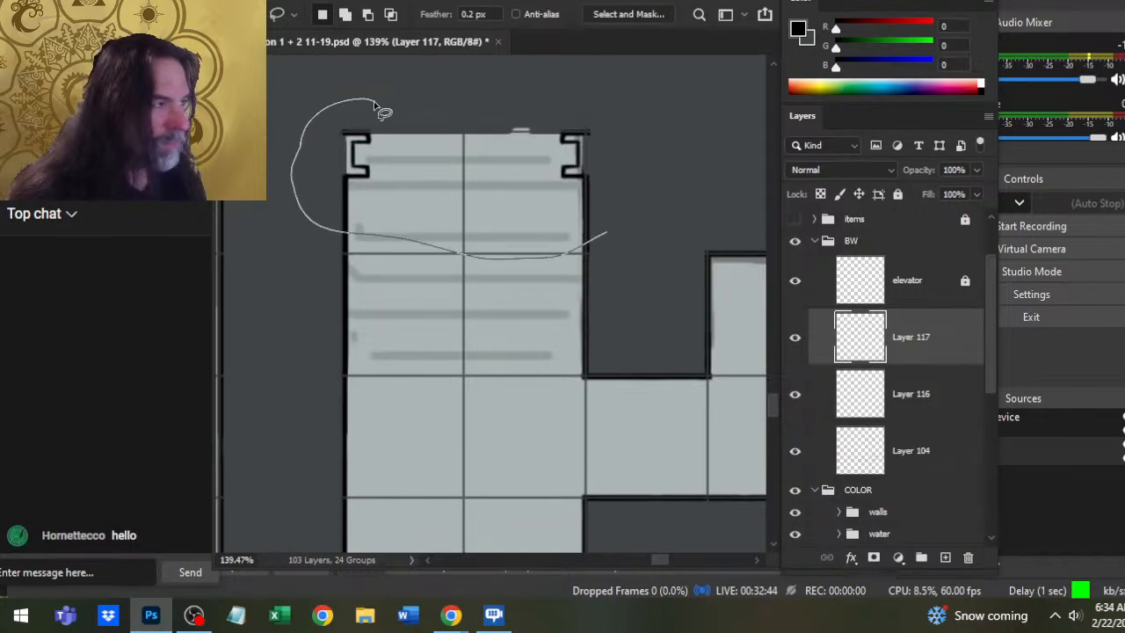
left_click_drag(373, 105, 376, 102)
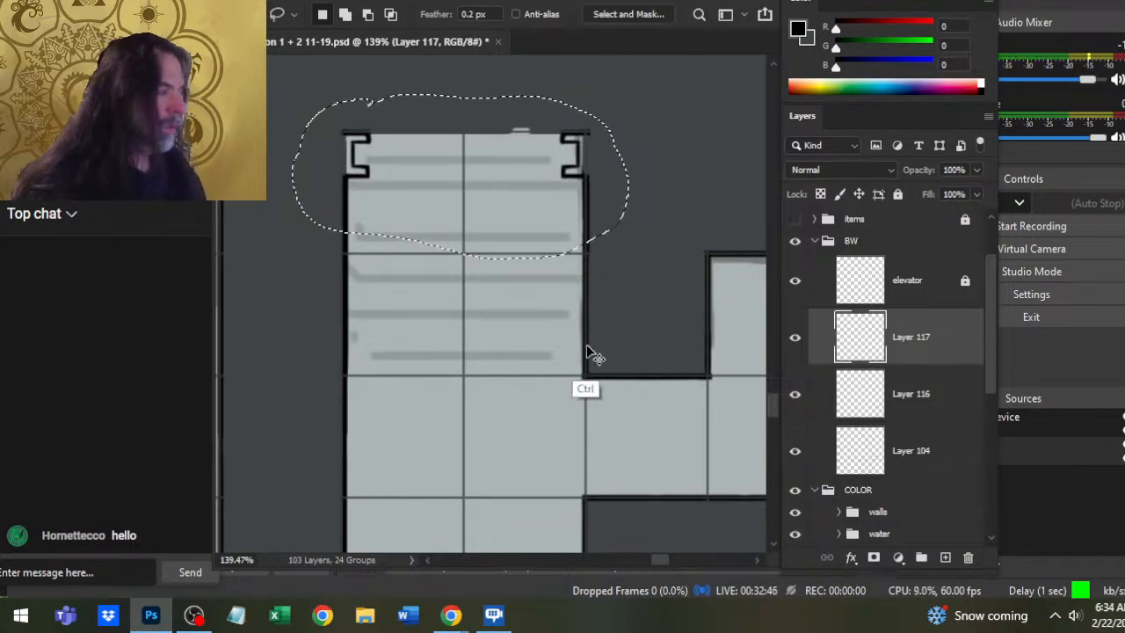
key("ctrl+j")
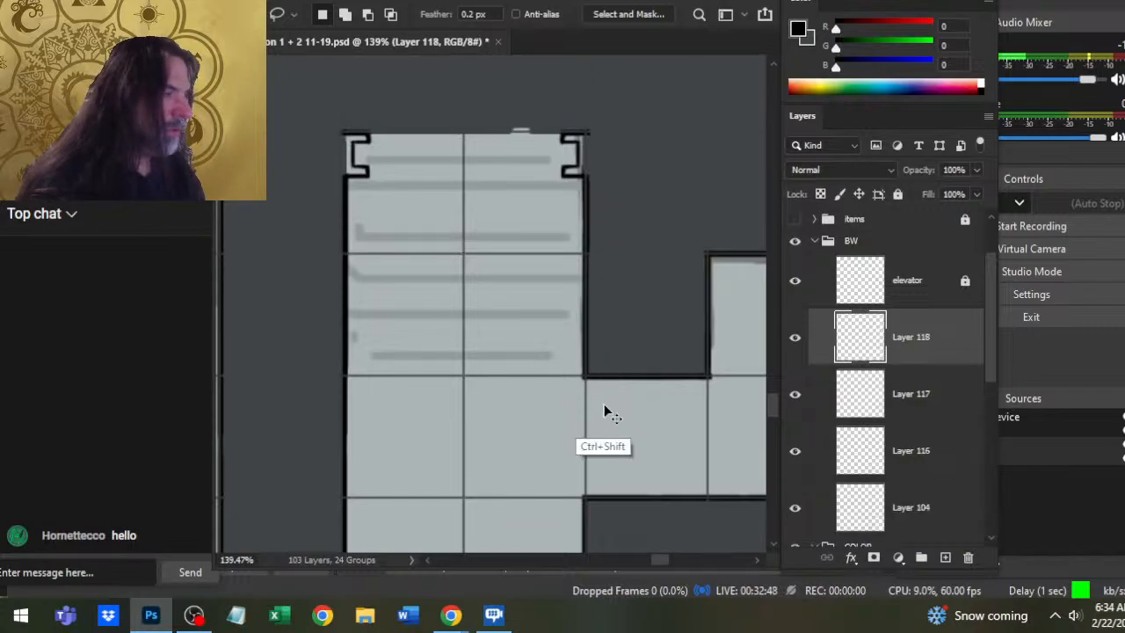
- Flip the copied jamb pair on Layer 118 vertically with Free Transform
right_click(552, 253)
left_click(620, 398)
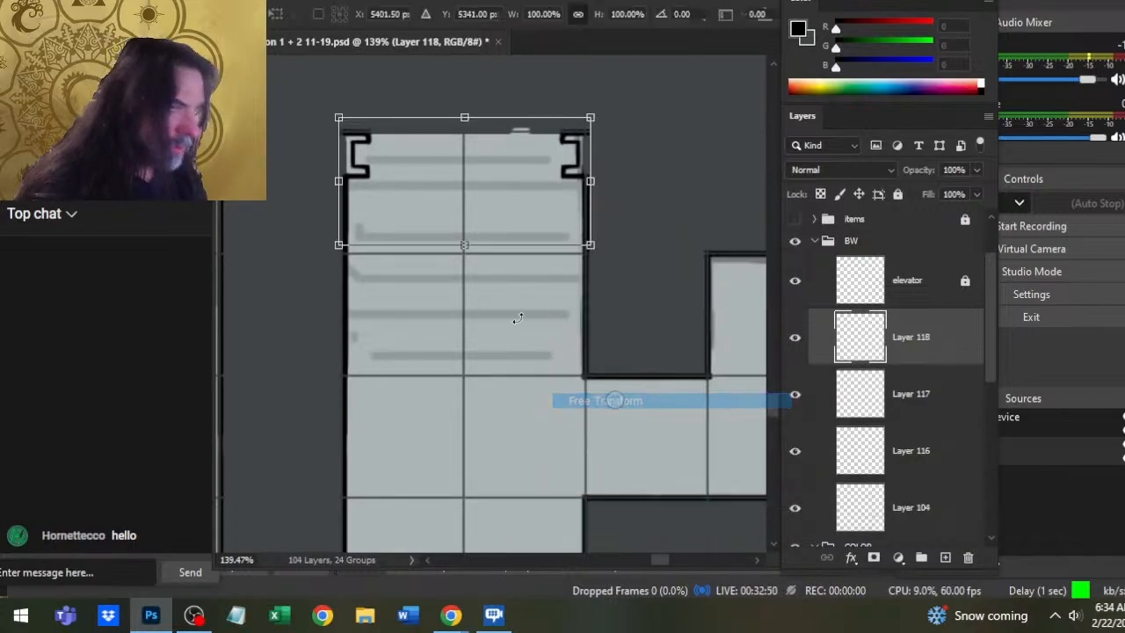
right_click(496, 247)
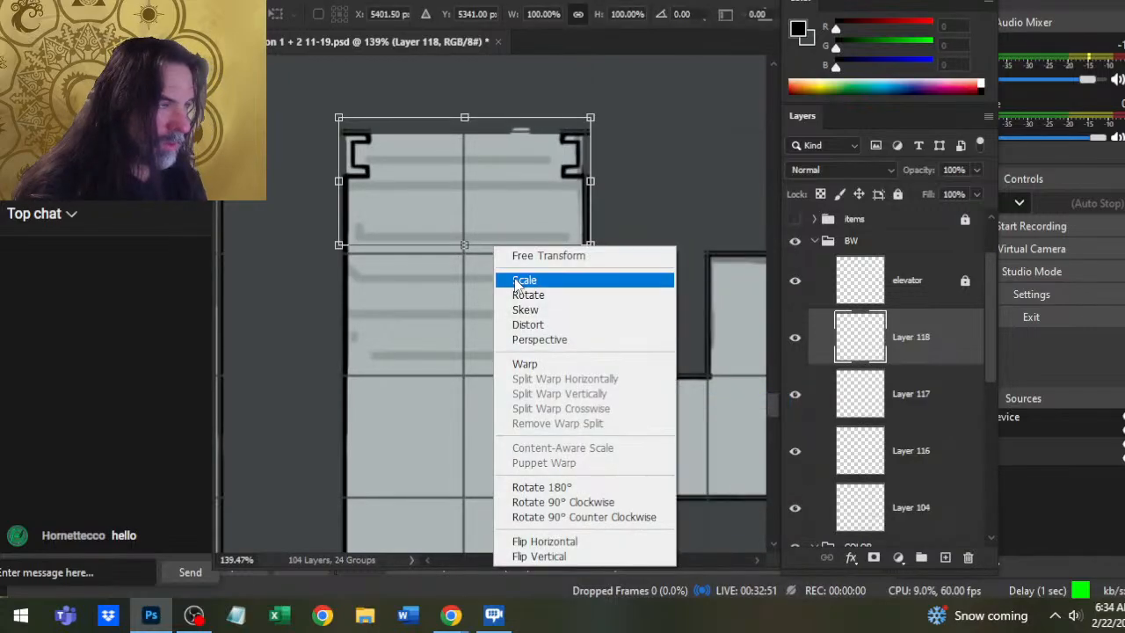
left_click(563, 552)
key("Return")
key("v")
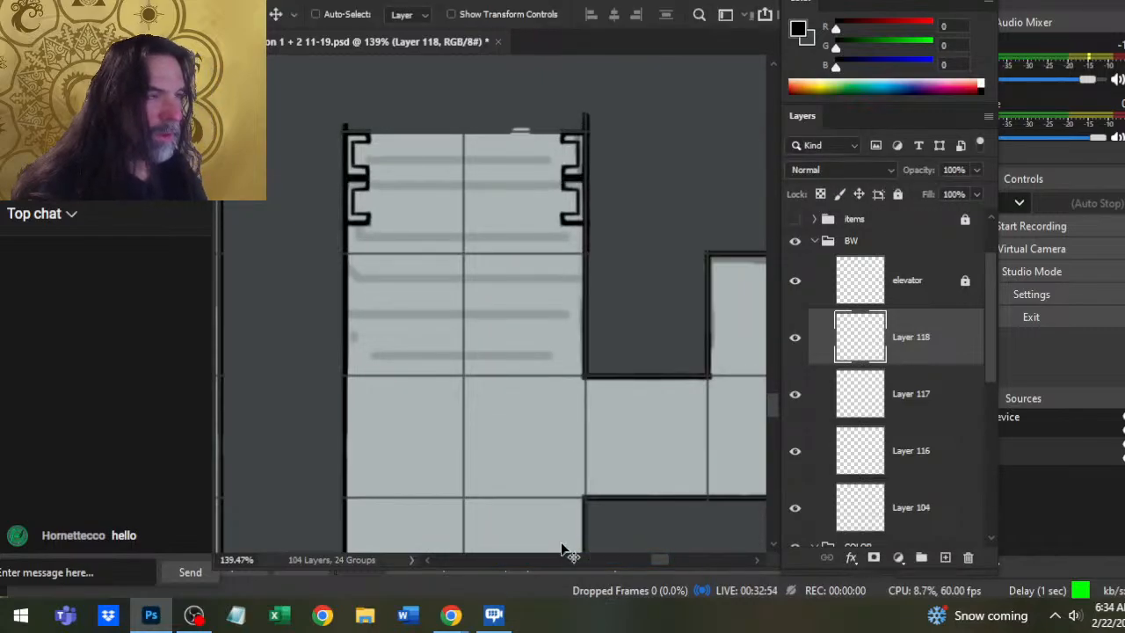
- Move the flipped jamb pair on Layer 118 to the lower end of the staircase farther up the map
key("z")
left_click_drag(598, 344, 459, 314)
key("v")
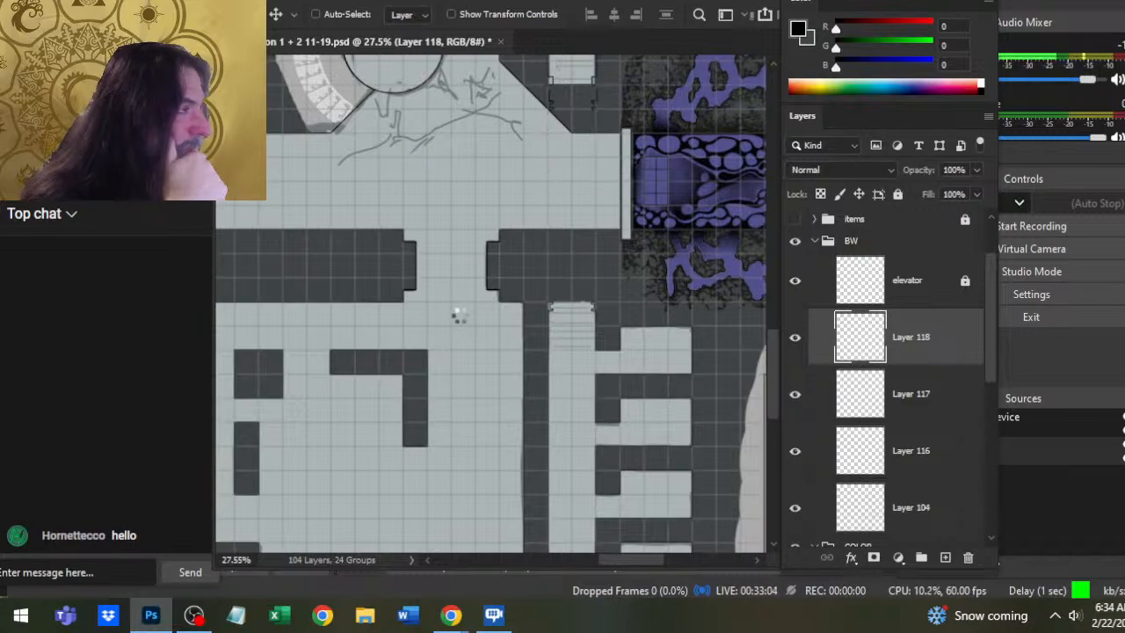
key("z")
left_click_drag(553, 156, 721, 136)
left_click_drag(628, 163, 449, 525)
left_click_drag(480, 395, 538, 382)
key("v")
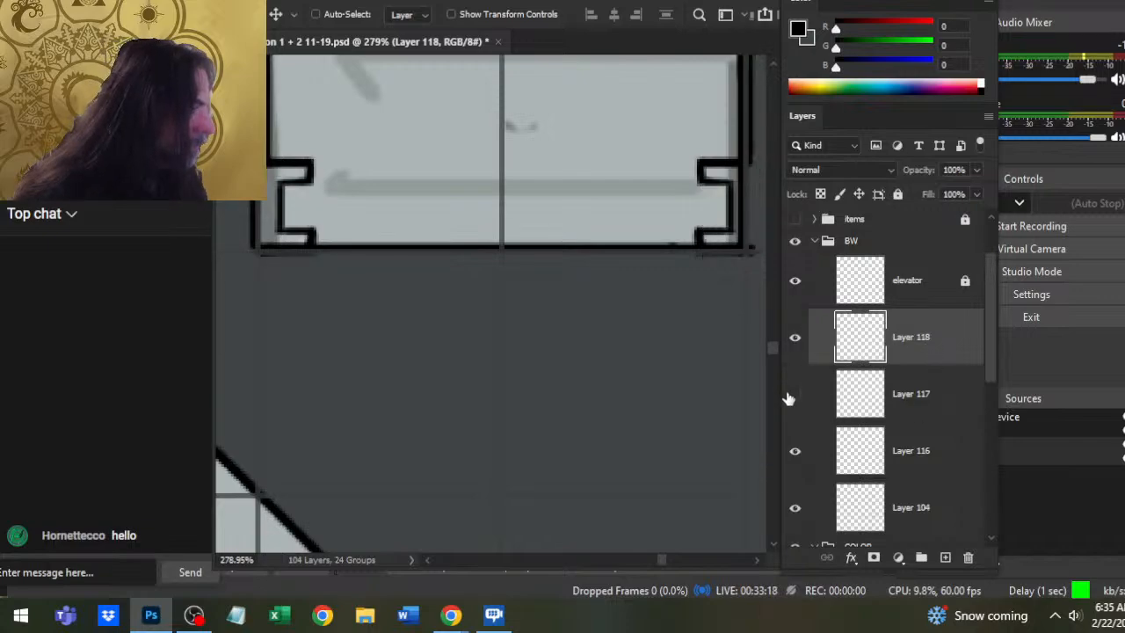
- Lasso the old wall and jamb lines around the upper staircase on Layer 117 and delete them
left_click(918, 413)
key("z")
left_click_drag(706, 381, 590, 299)
key("e")
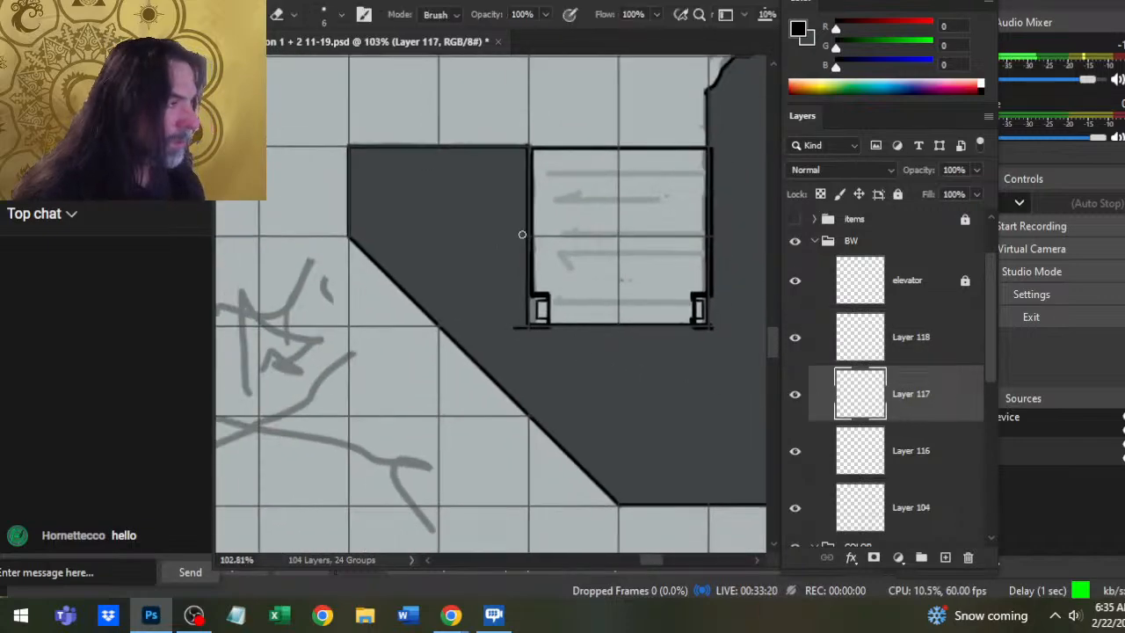
left_click(796, 397)
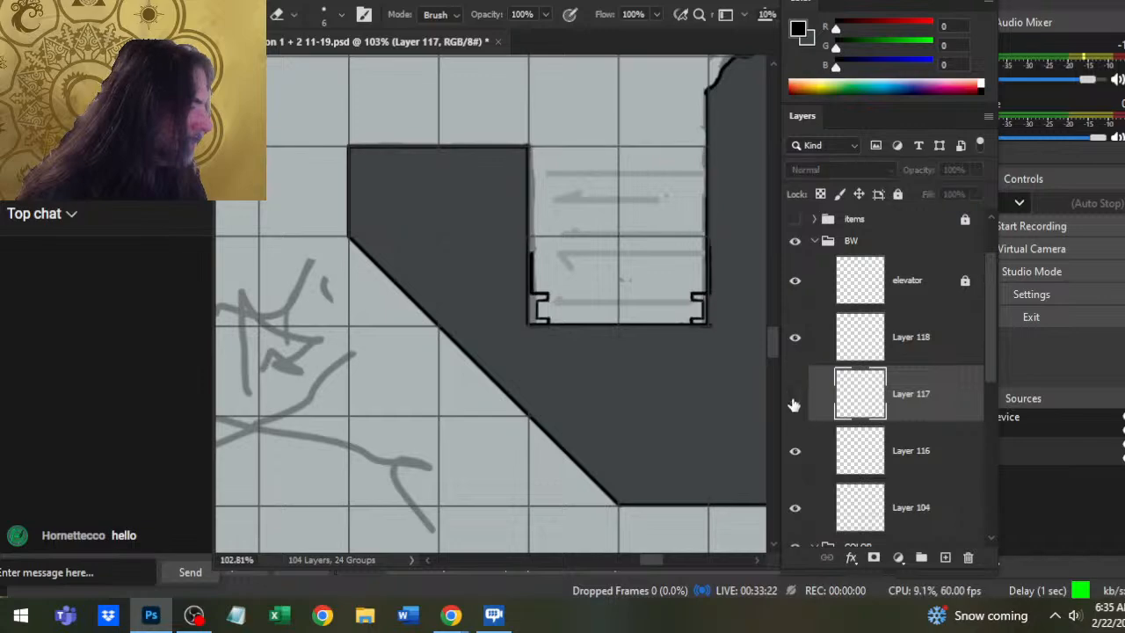
left_click(796, 400)
key("l")
mouse_move(665, 119)
left_mouse_down()
mouse_move(477, 100)
mouse_move(769, 400)
mouse_move(725, 70)
left_mouse_up()
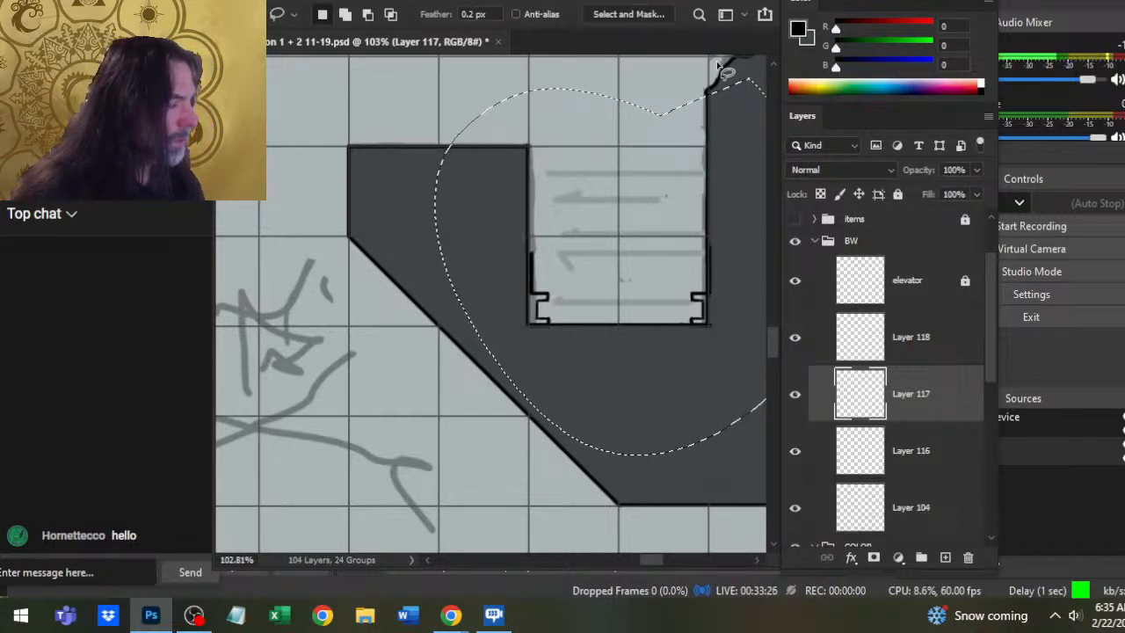
key("ctrl+d")
- Nudge the jamb pair on Layer 118 left until the left jamb lines up with the staircase's left wall
key("z")
left_click_drag(551, 248, 613, 278)
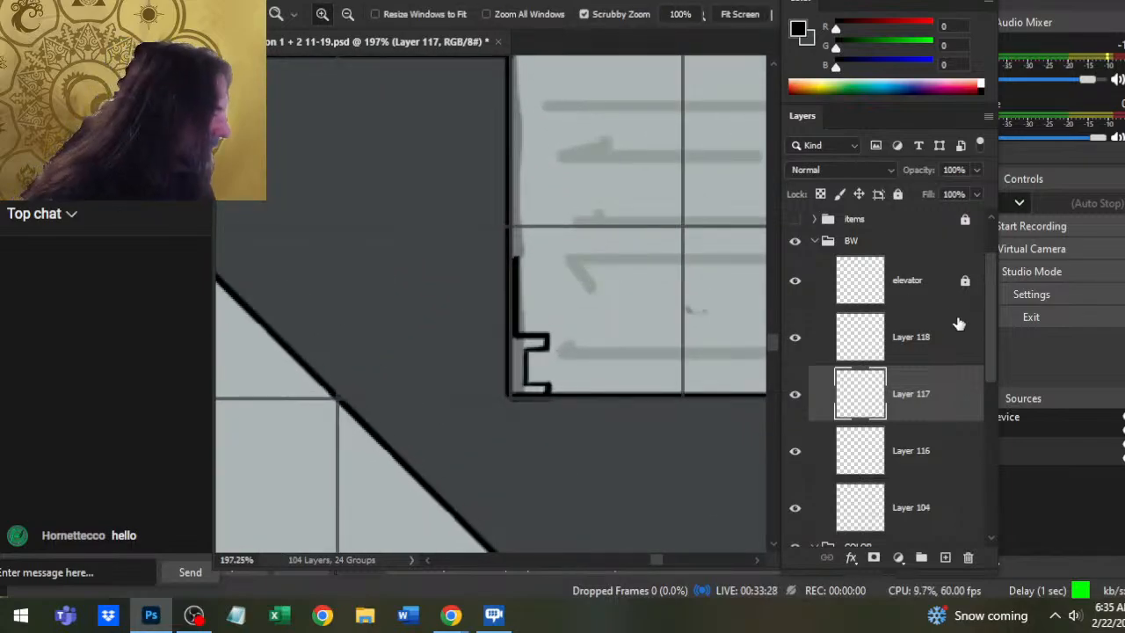
left_click(951, 339)
key("v")
key("Left")
key("Left")
key("Left")
key("Left")
key("Left")
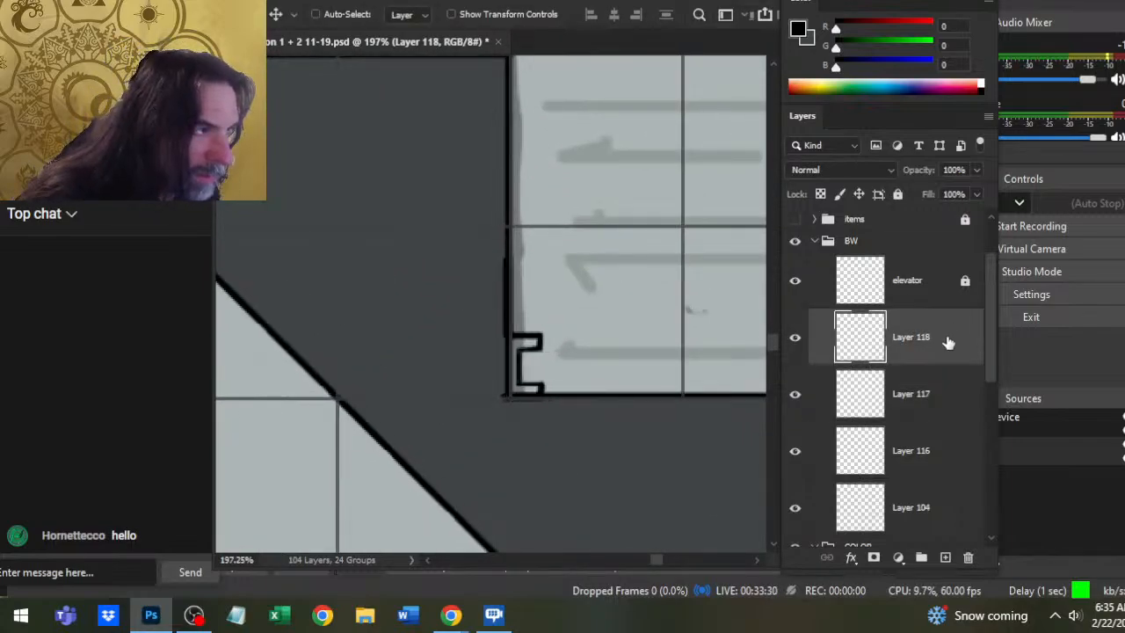
key("Right")
key("Left")
key("Left")
key("Left")
key("Left")
key("Left")
key("Left")
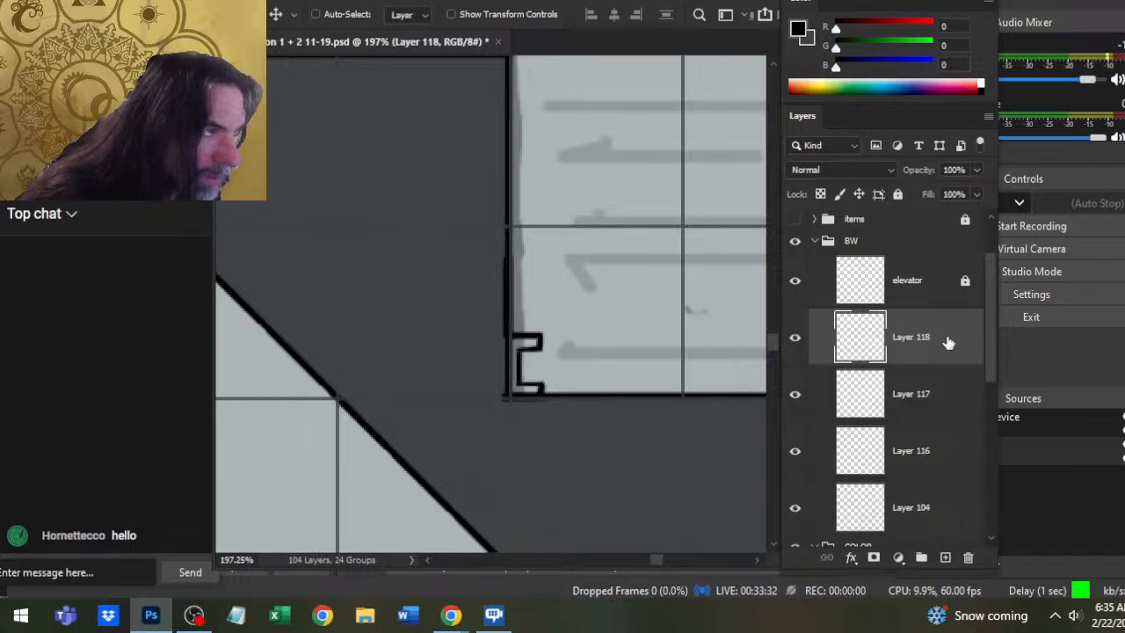
- Adjust the jamb pair sideways to fit between both staircase walls and erase the surplus wall line above the left jamb
scroll(447, 359, "right", 5)
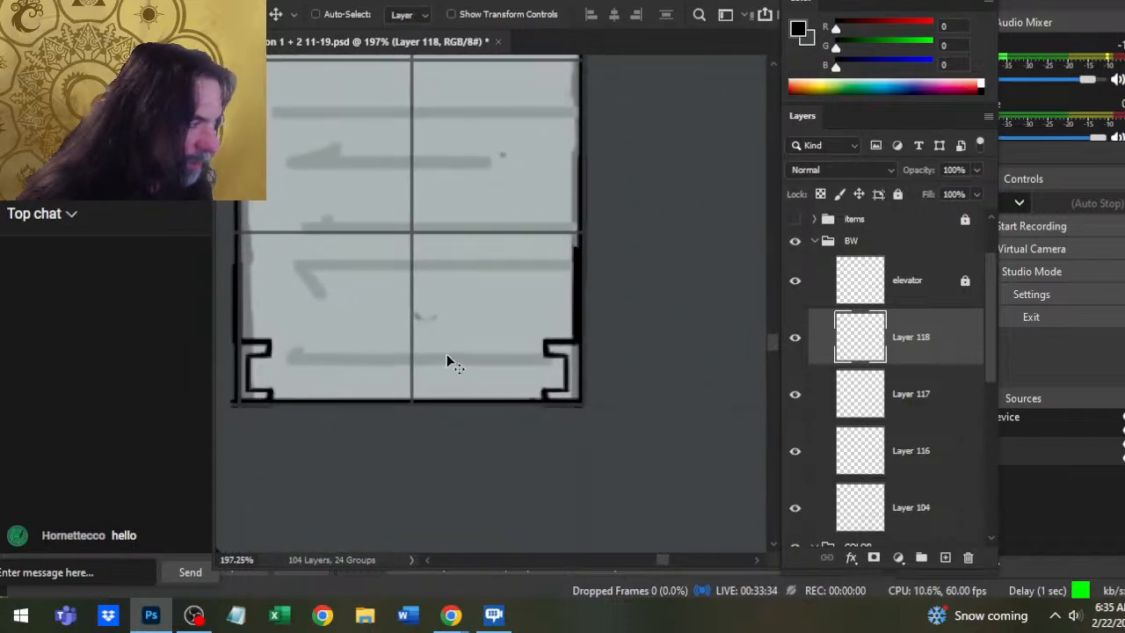
key("Right")
key("Right")
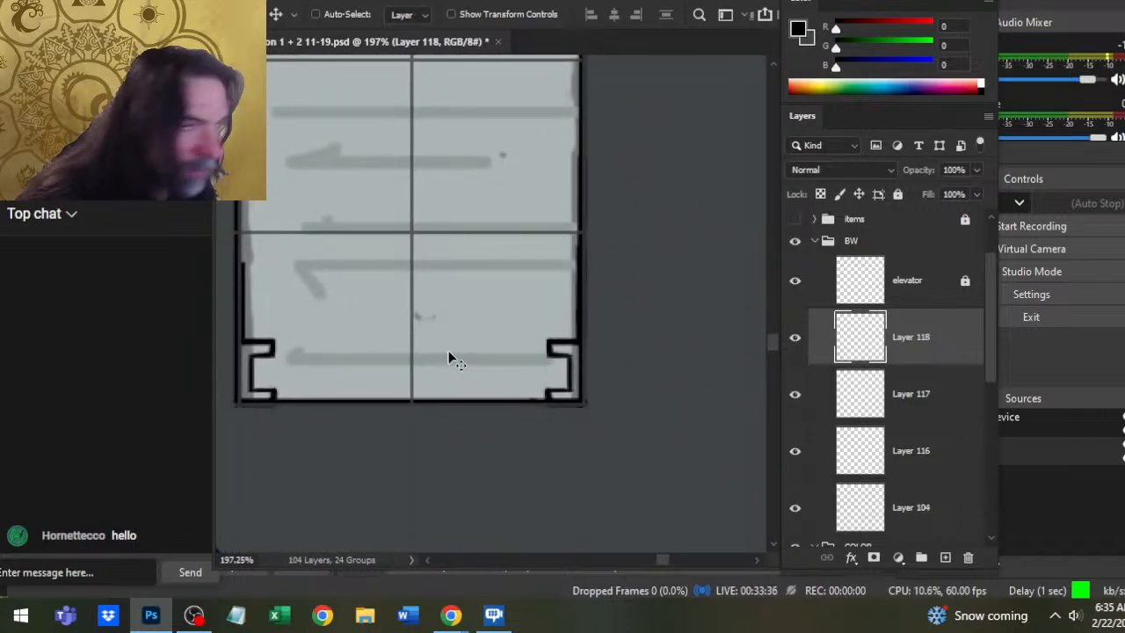
key("Left")
key("Left")
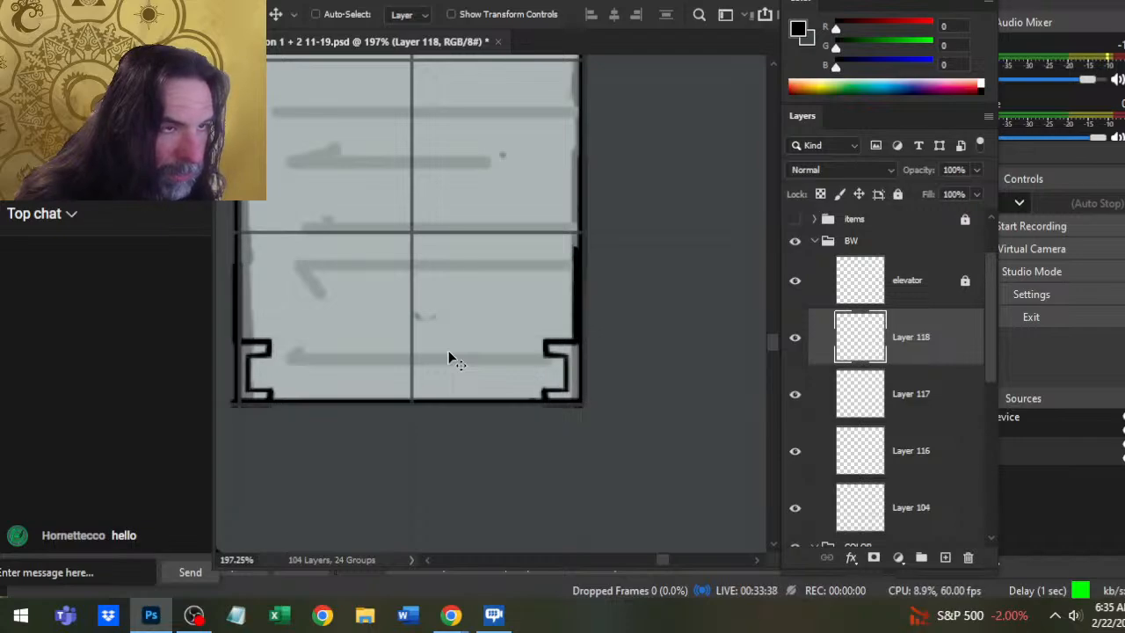
key("Right")
key("Right")
left_click_drag(310, 386, 501, 417)
key("e")
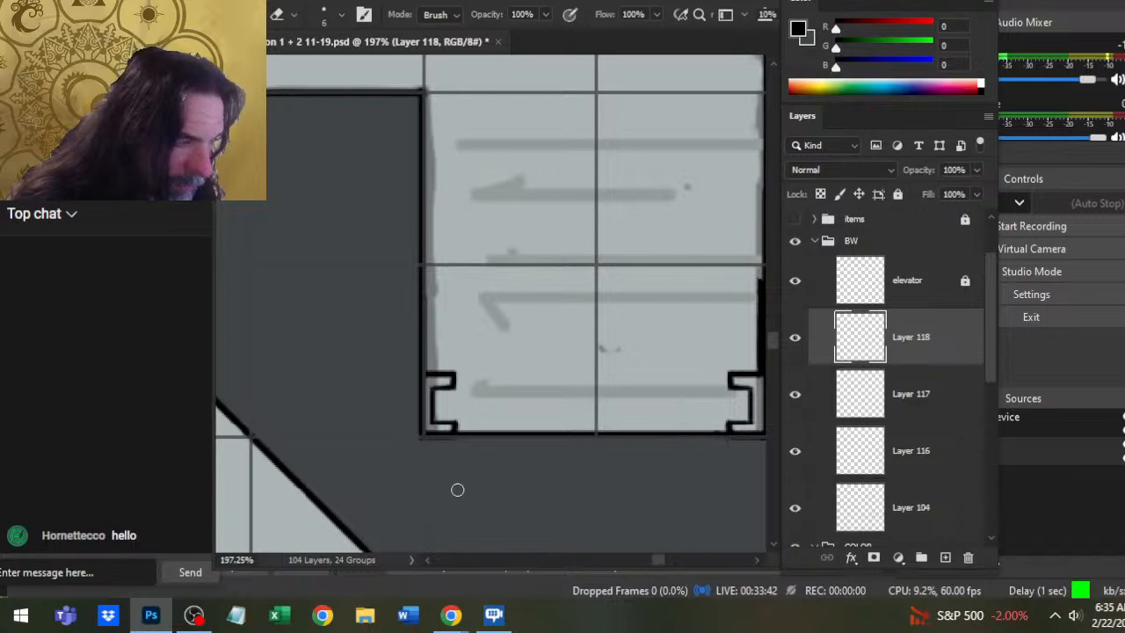
- Lasso the right jamb on Layer 118, nudge it right onto the staircase's right wall and deselect it
left_click_drag(665, 435, 443, 363)
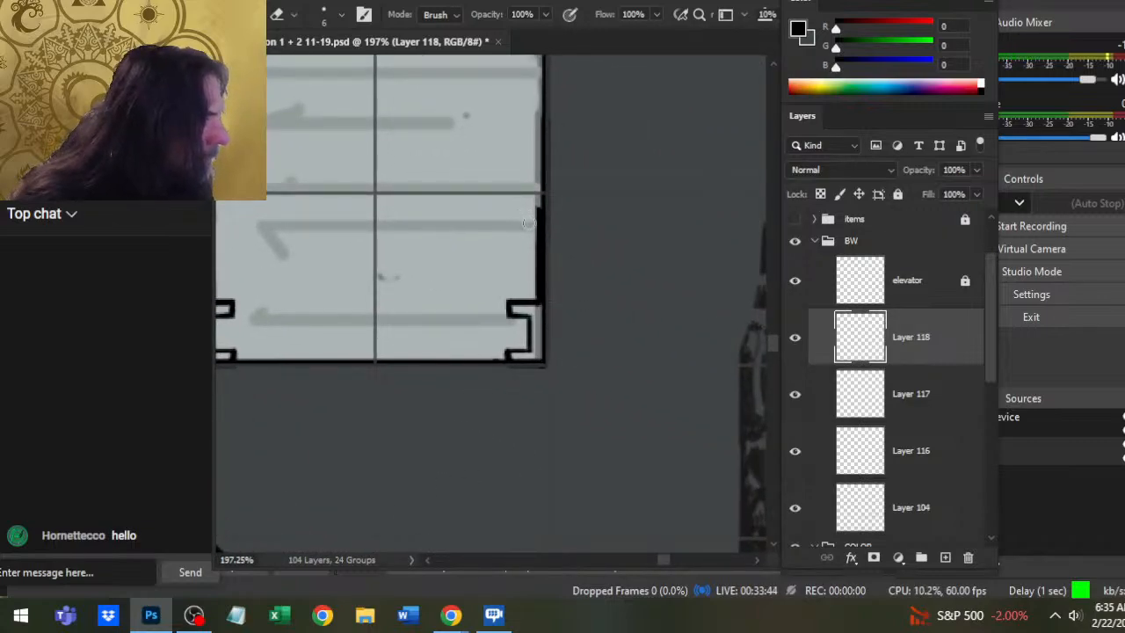
key("l")
mouse_move(535, 160)
left_mouse_down()
mouse_move(540, 171)
mouse_move(627, 176)
left_mouse_up()
key("v")
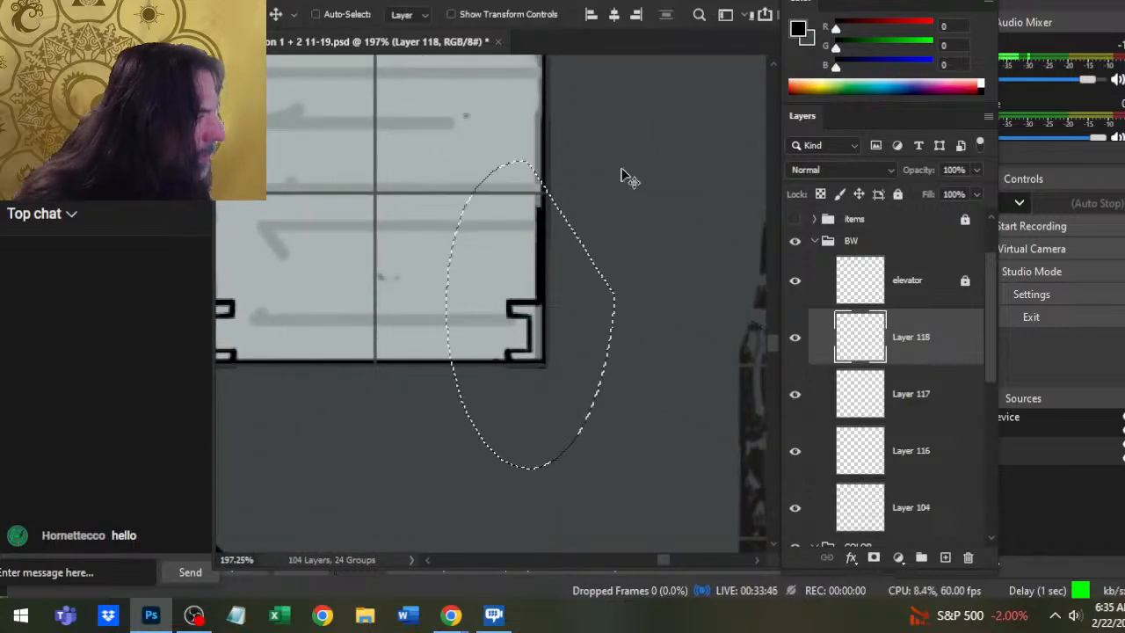
key("Right")
key("l")
left_click(627, 314)
- Erase the surplus wall line above the right jamb with a 6 px eraser and hide Layer 117 as a check
key("e")
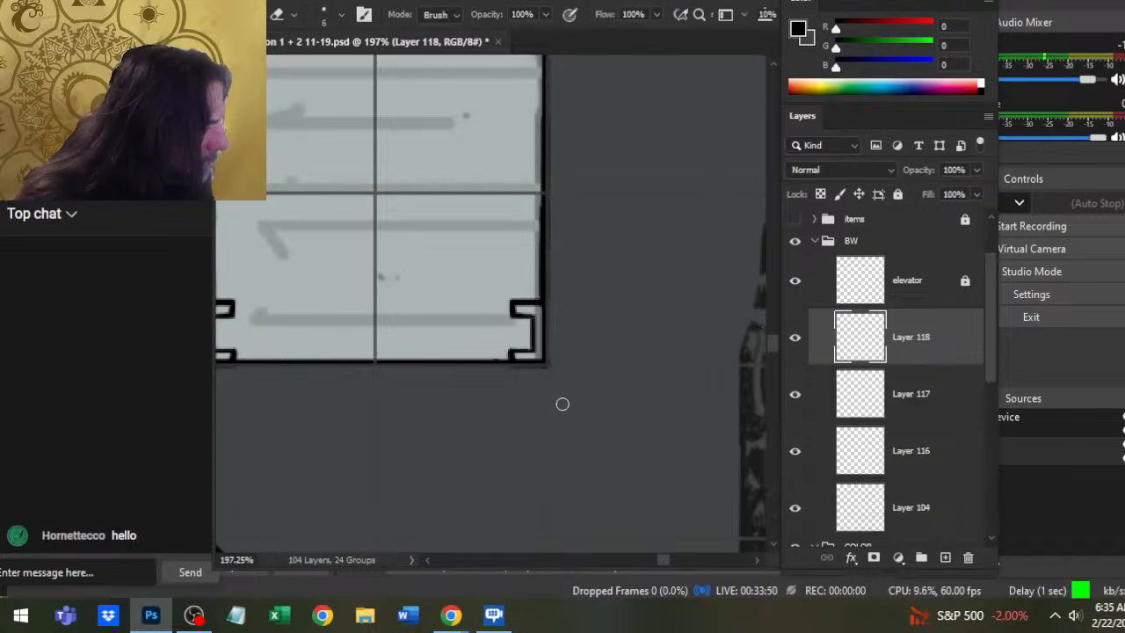
left_click(816, 396)
left_click(802, 401)
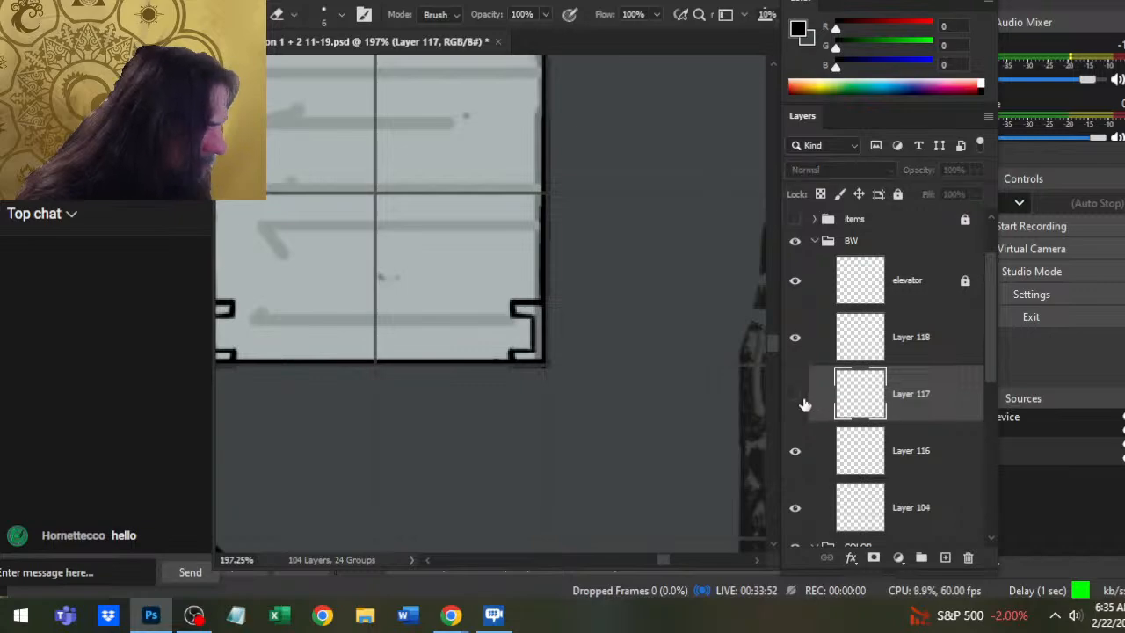
- Show Layer 117 again and erase the wall line on Layer 104 across the staircase's doorway and beside its right jamb
left_click(796, 395)
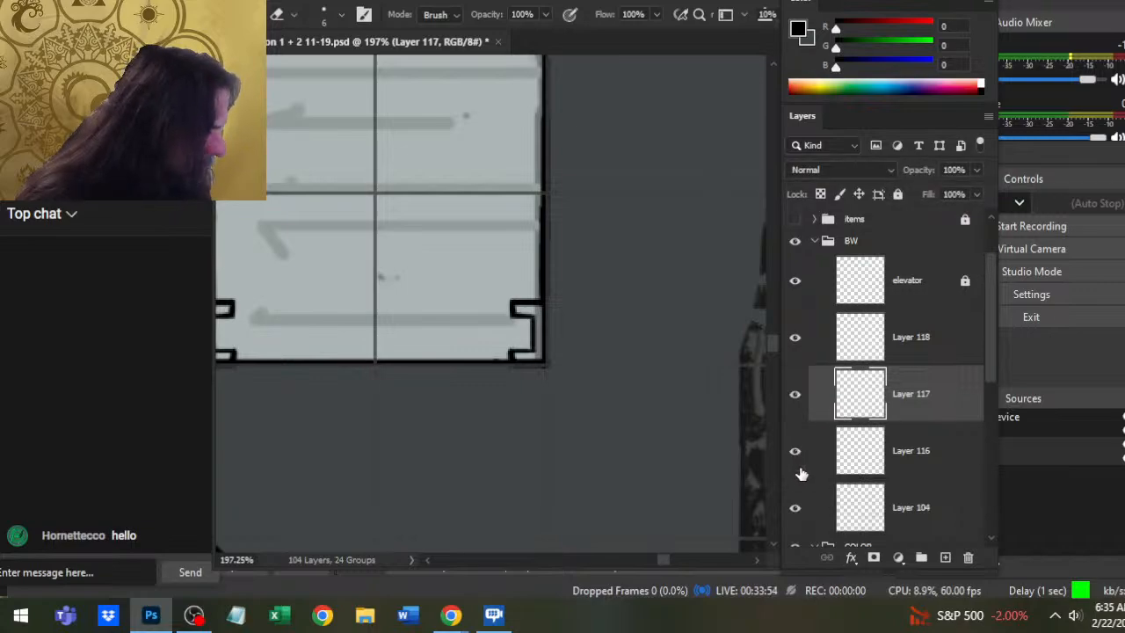
left_click(794, 507)
left_click(794, 507)
left_click(857, 510)
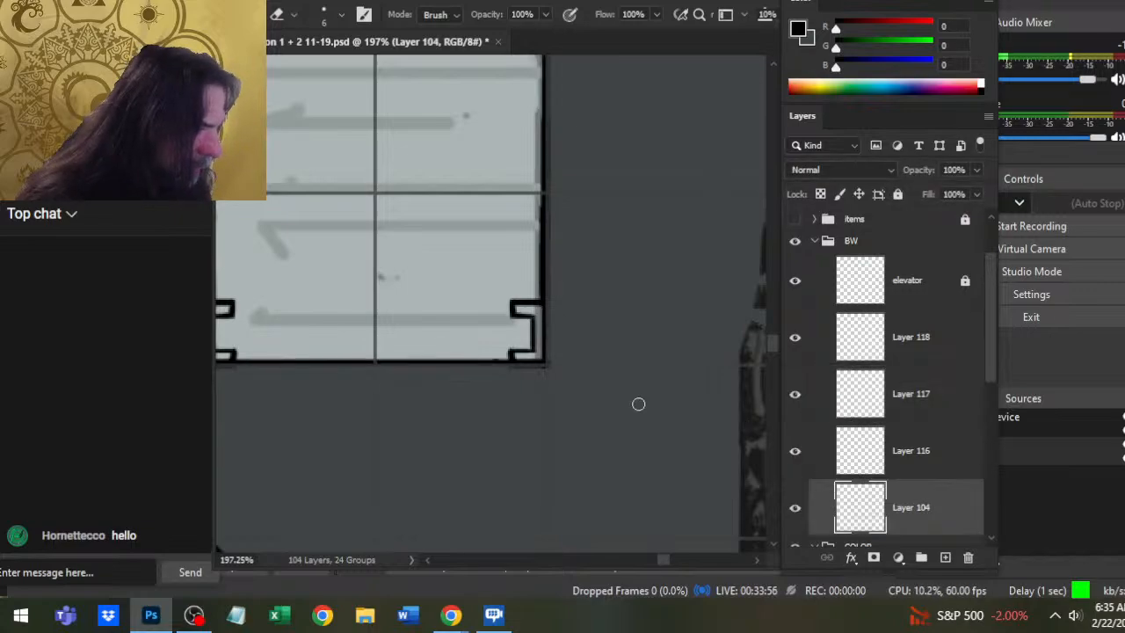
left_click(551, 358, "shift")
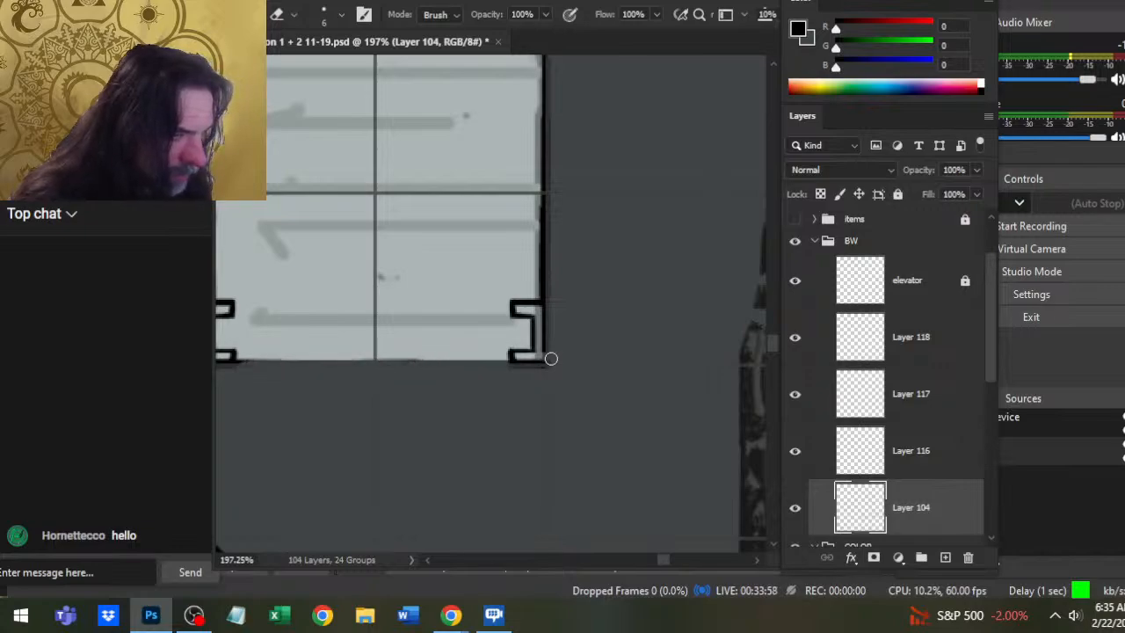
left_click_drag(544, 387, 544, 308)
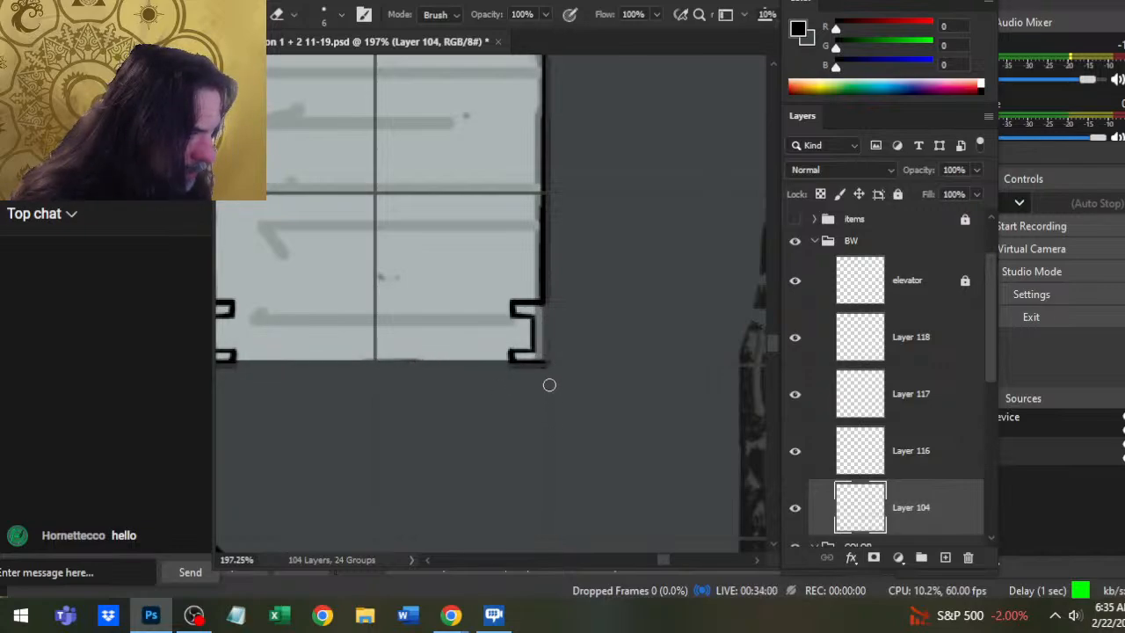
- Inspect the left jamb and the doorway of the staircase below, checking which walls belong to Layer 104
scroll(549, 384, "left", 5)
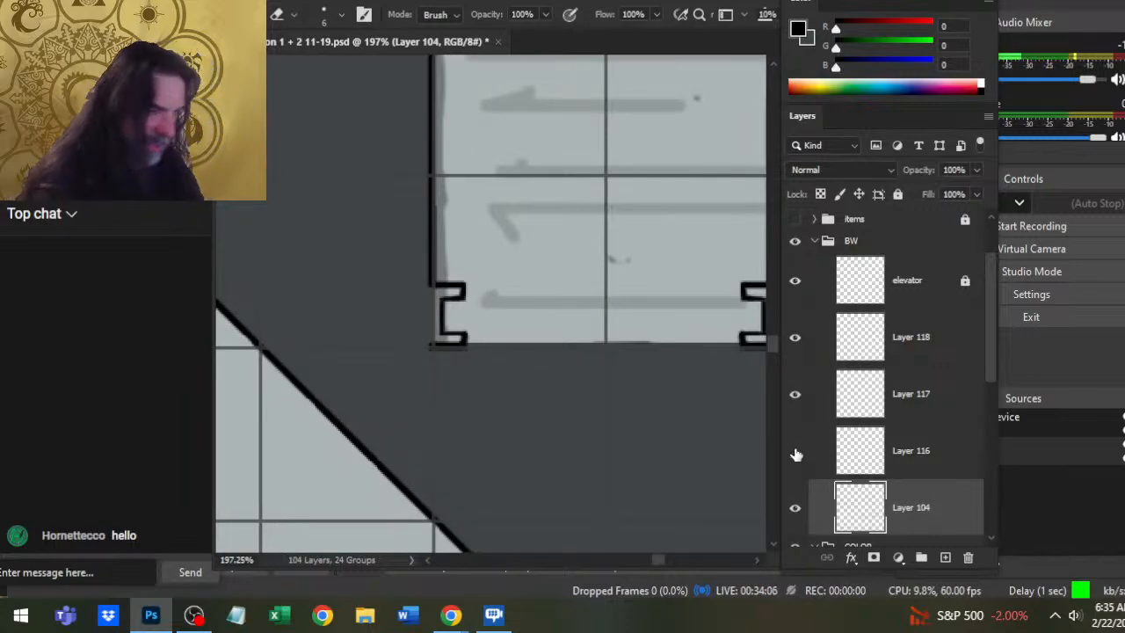
key("z")
mouse_move(662, 366)
left_mouse_down()
mouse_move(578, 352)
mouse_move(472, 244)
mouse_move(499, 37)
left_mouse_up()
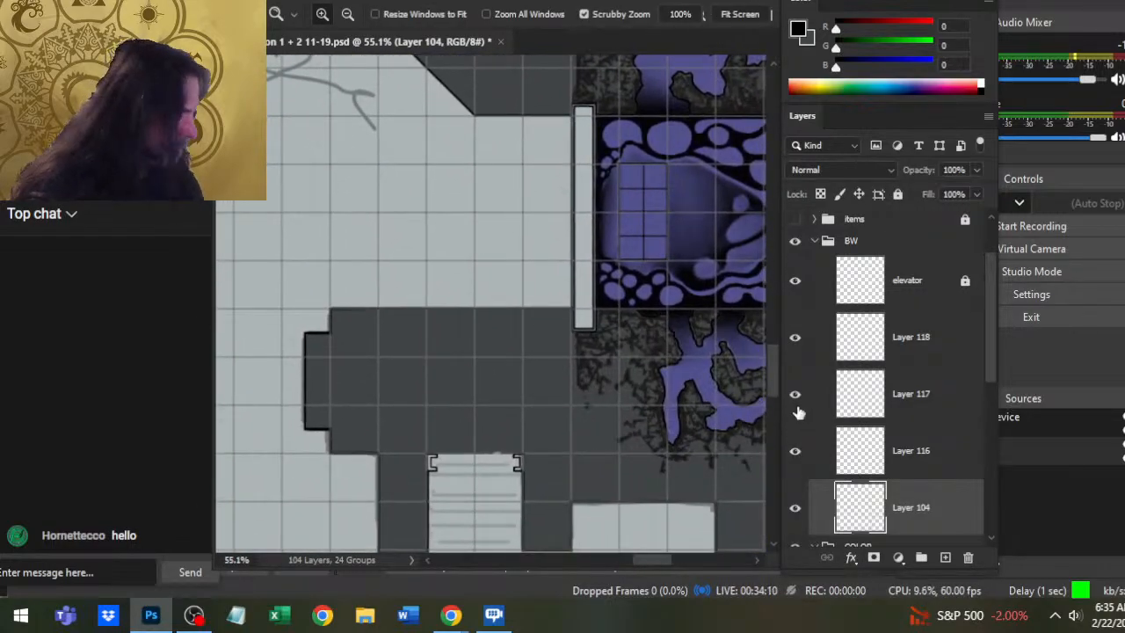
left_click_drag(631, 450, 653, 381)
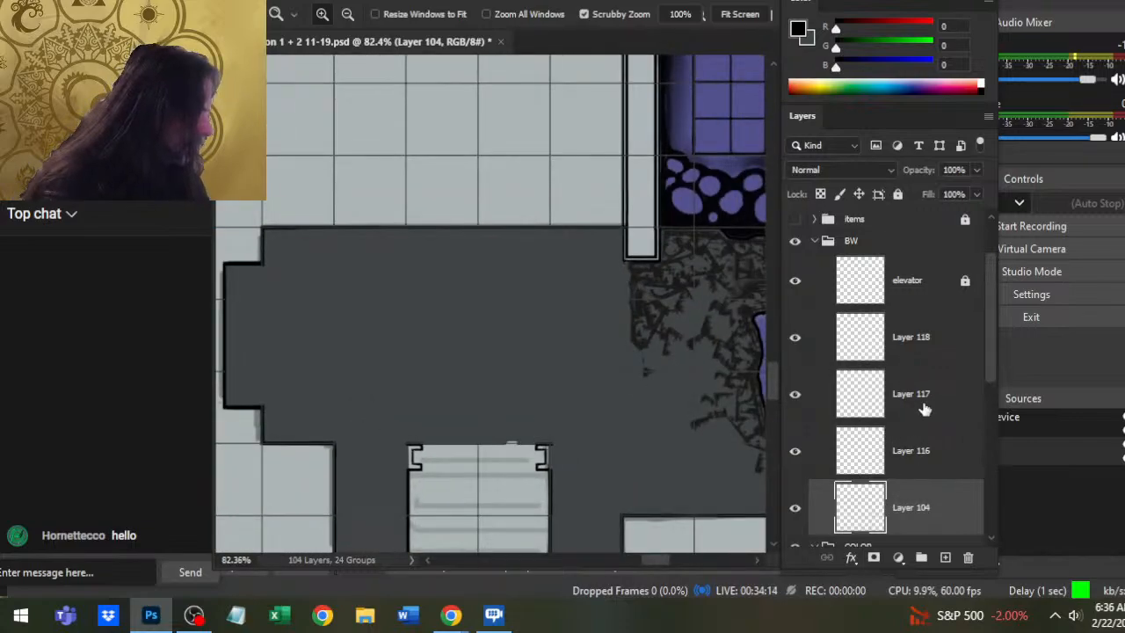
scroll(989, 376, "down", 2)
scroll(949, 375, "up", 1)
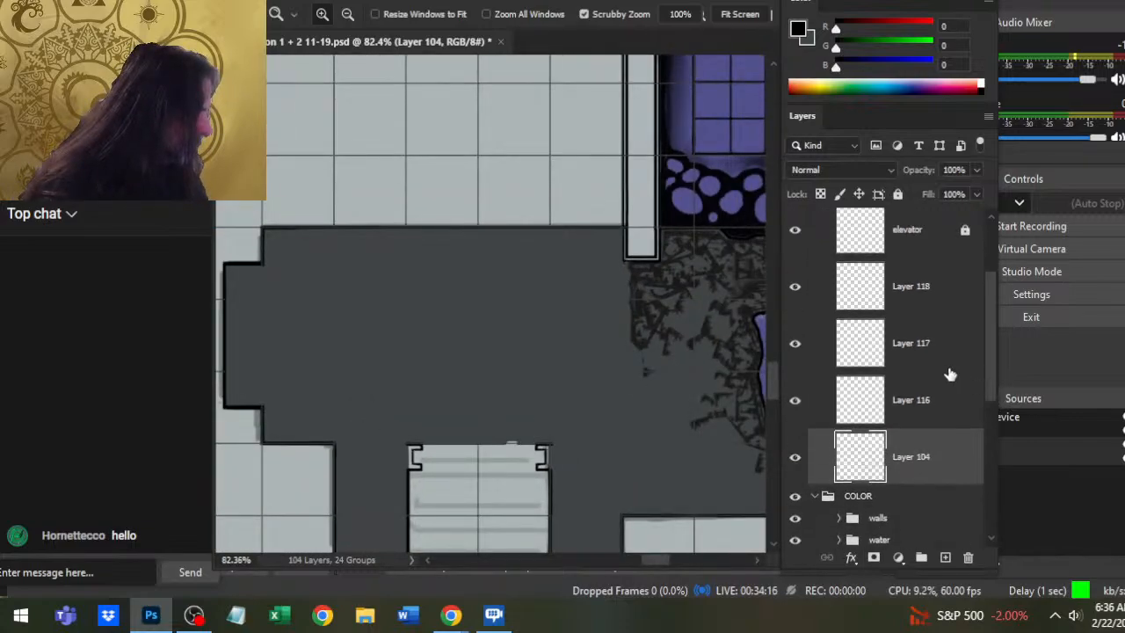
left_click(796, 457)
left_click(795, 458)
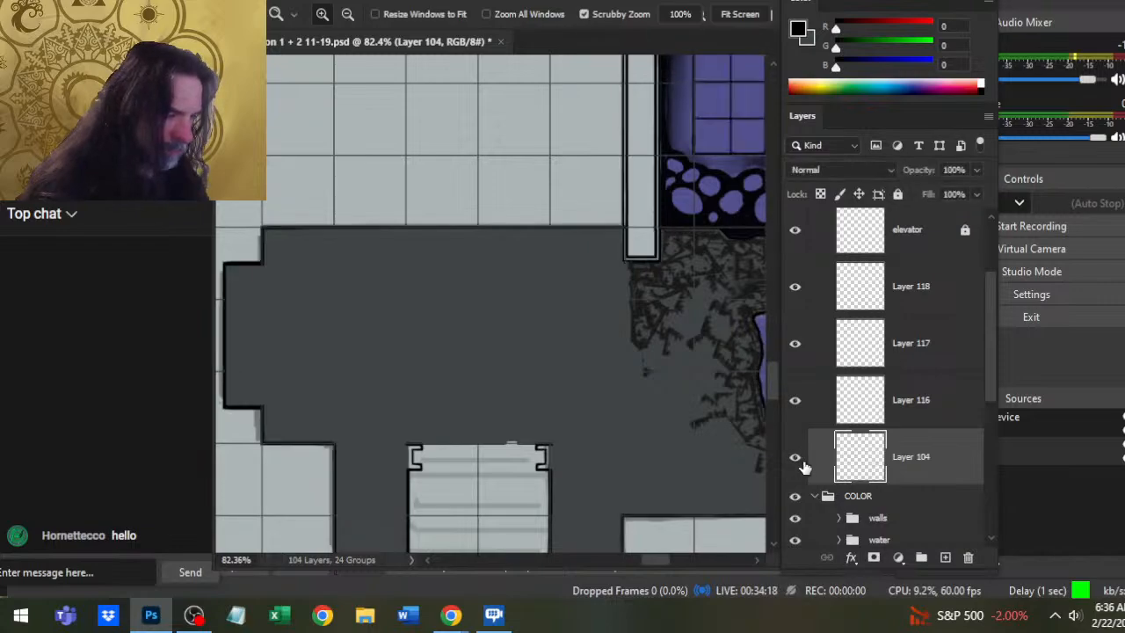
- Review both finished doorways in the grey corridors and survey the map as far as the staircases of the white room
left_click(922, 400)
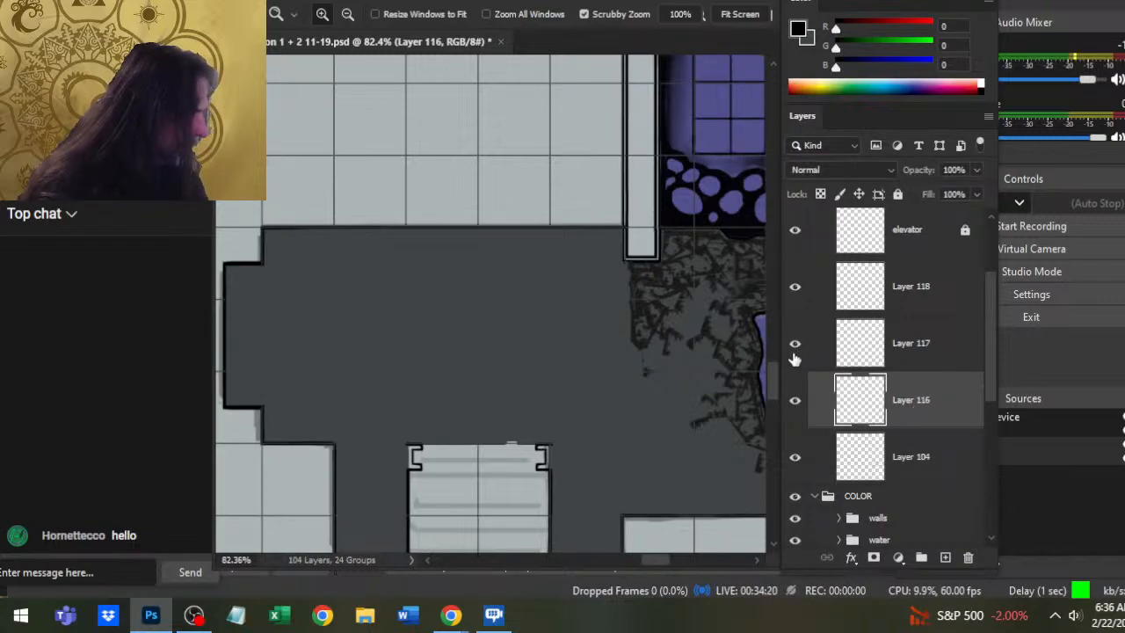
scroll(556, 414, "down", 5)
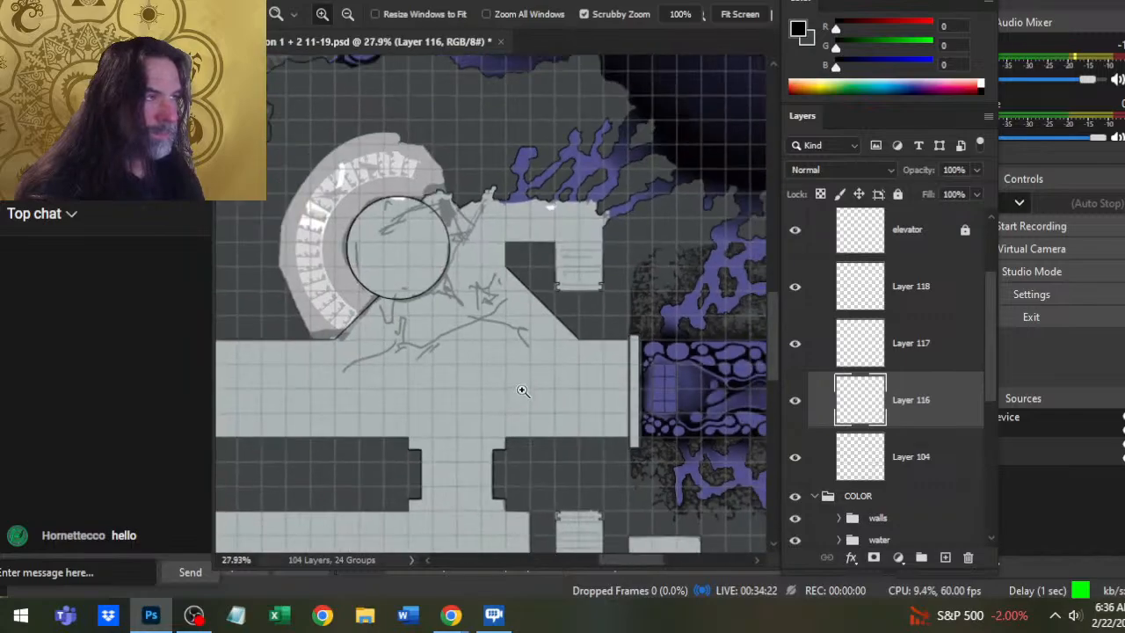
scroll(640, 319, "up", 6)
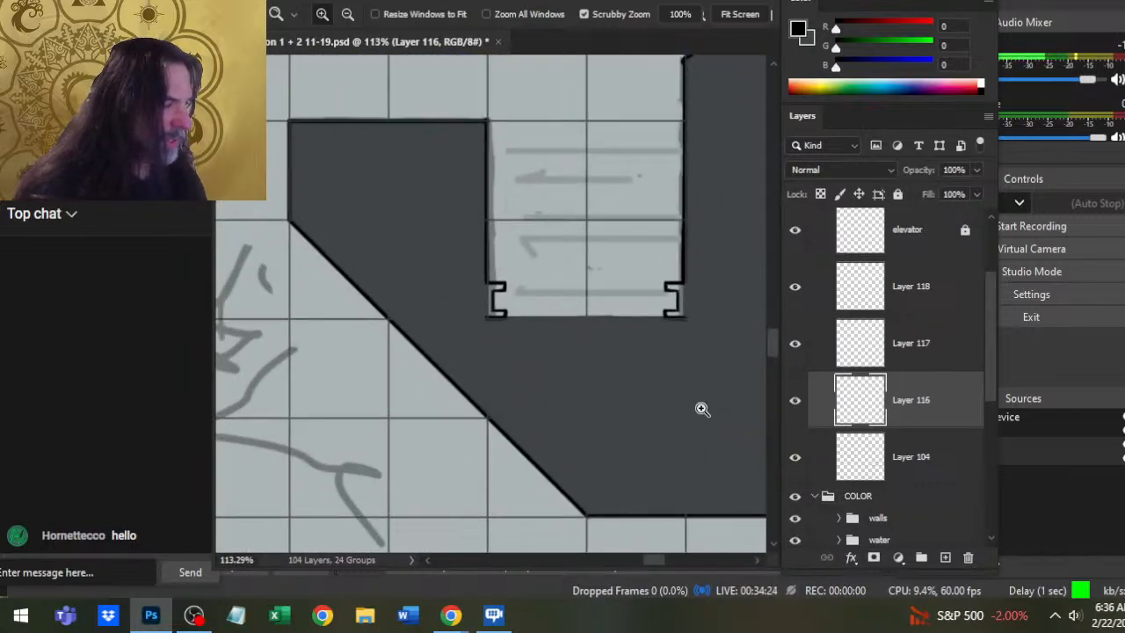
scroll(702, 408, "down", 2)
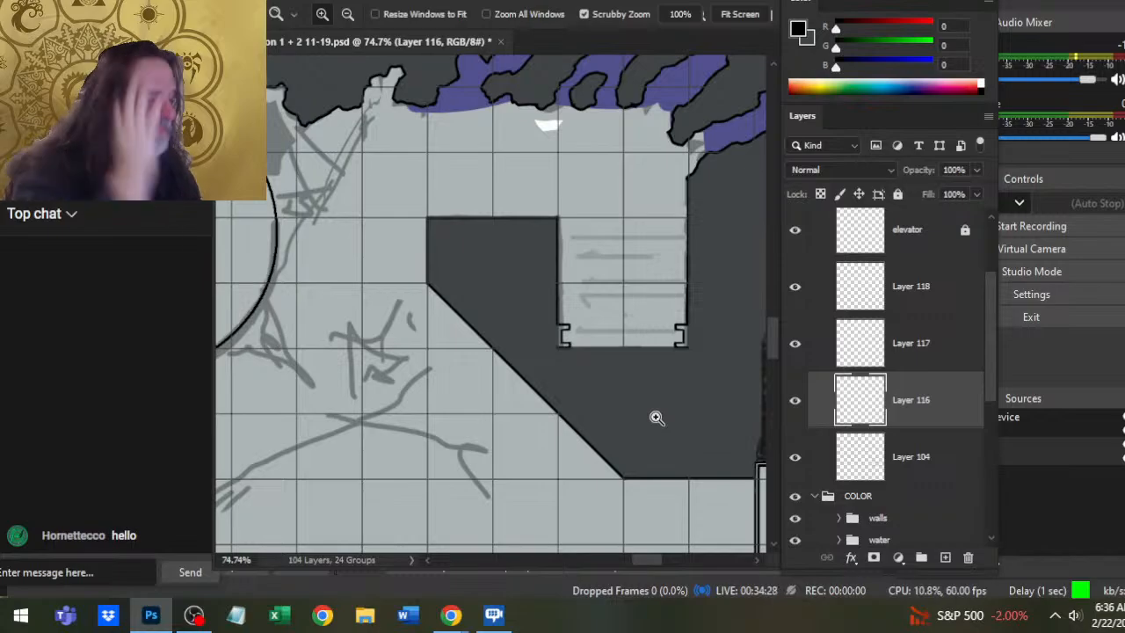
scroll(580, 414, "right", 3)
scroll(580, 414, "down", 1)
scroll(538, 417, "down", 2)
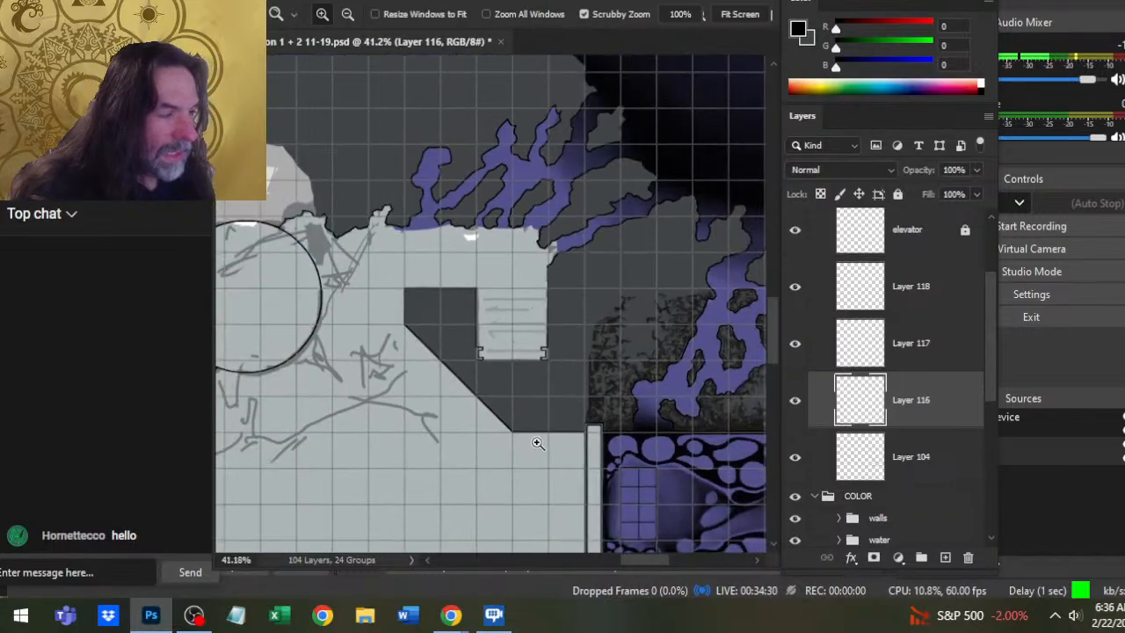
left_click_drag(604, 420, 577, 231)
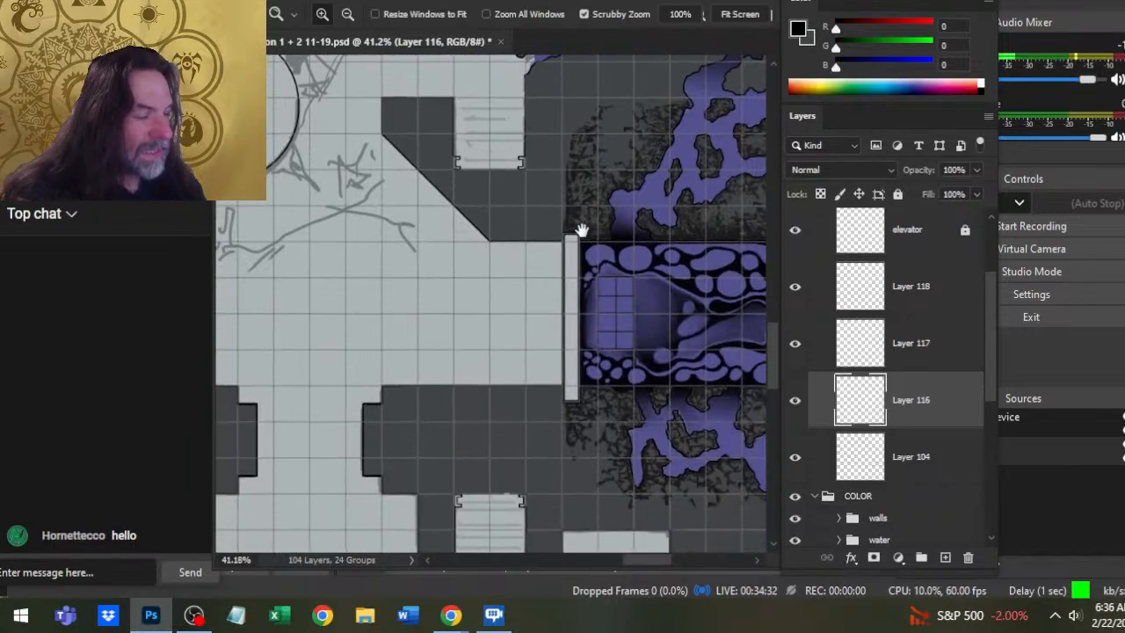
left_click_drag(557, 419, 502, 261)
left_click_drag(654, 420, 435, 331)
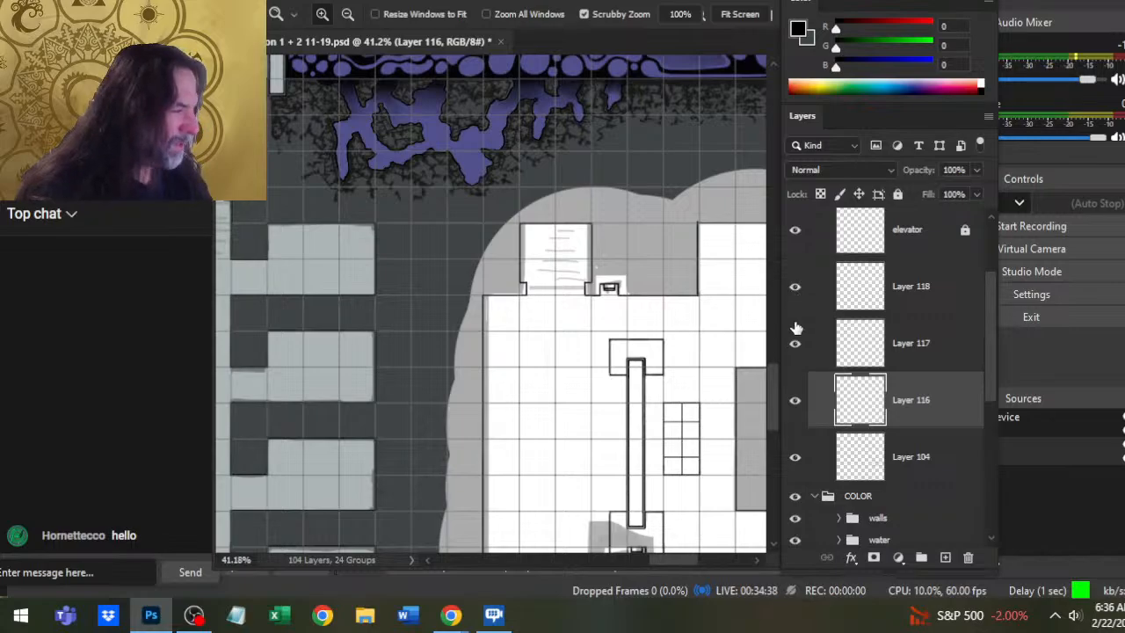
- Check the contents of Layers 117 and 116, and merge Layers 116, 117 and 118 into one layer
left_click(795, 345)
left_click(796, 407)
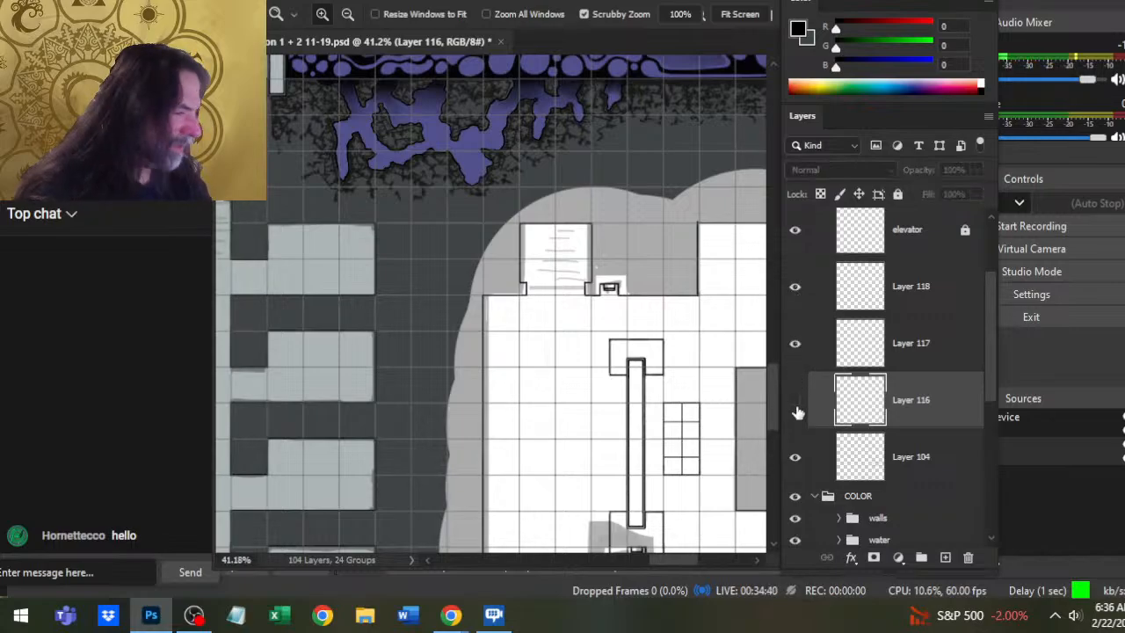
left_click(796, 411)
left_click(933, 303, "shift")
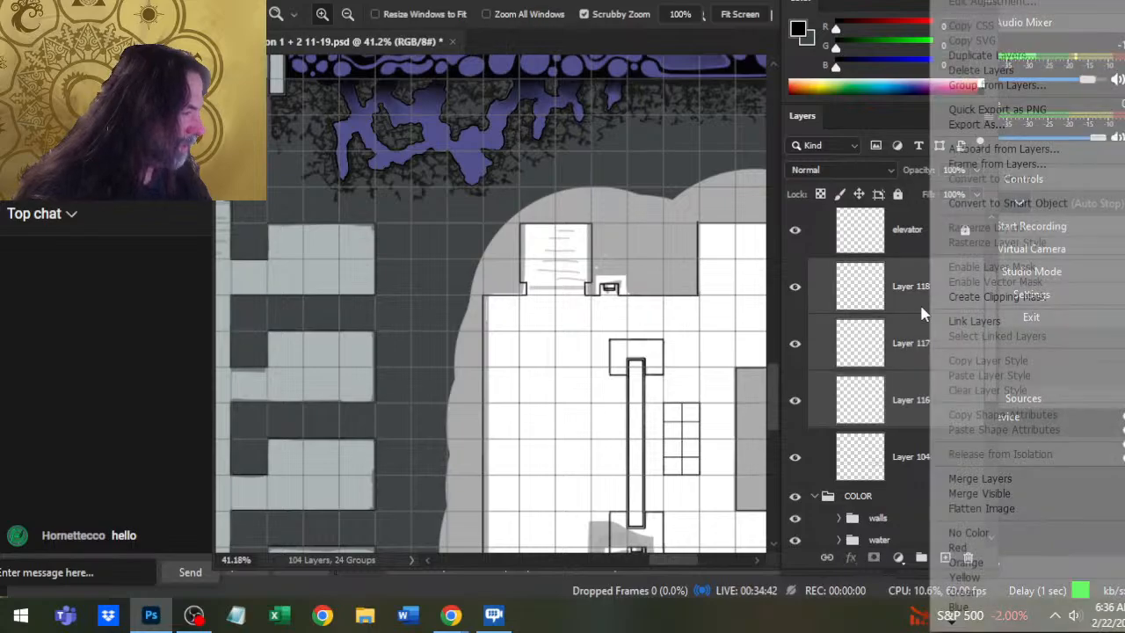
right_click(934, 303)
left_click(979, 479)
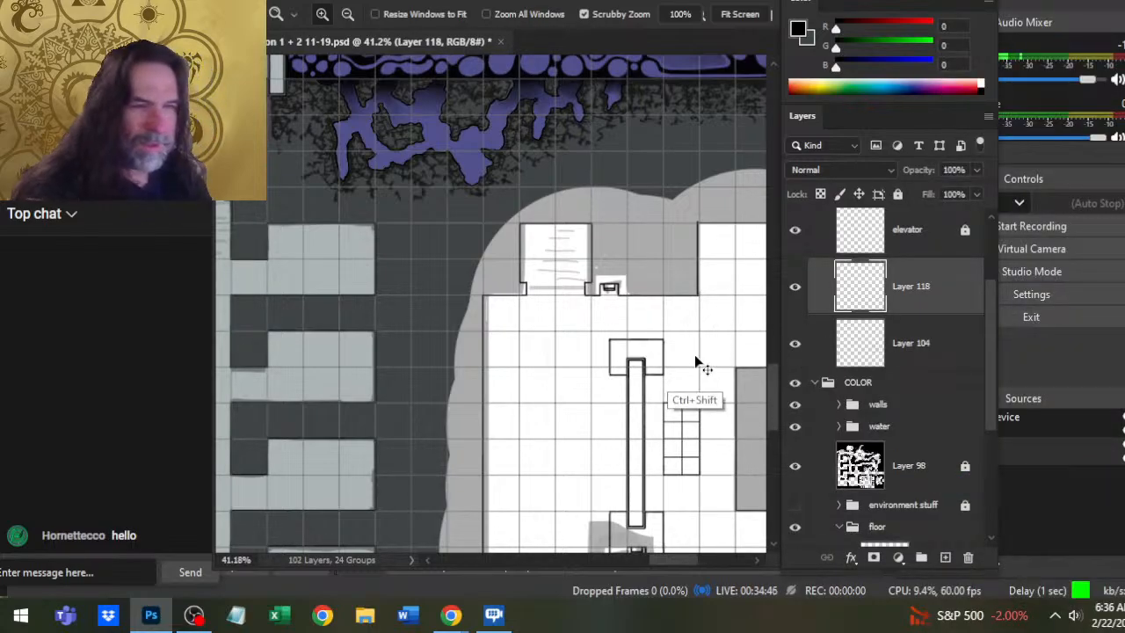
- Place a copy of the jamb pair on a new layer at the opening of the white room's lower staircase
key("ctrl+shift+alt+n")
left_click_drag(372, 377, 561, 441)
key("v")
left_click_drag(545, 511, 579, 501)
key("z")
mouse_move(516, 408)
left_mouse_down()
mouse_move(591, 433)
mouse_move(553, 381)
mouse_move(530, 281)
mouse_move(557, 374)
mouse_move(592, 392)
mouse_move(559, 366)
mouse_move(540, 370)
left_mouse_up()
key("v")
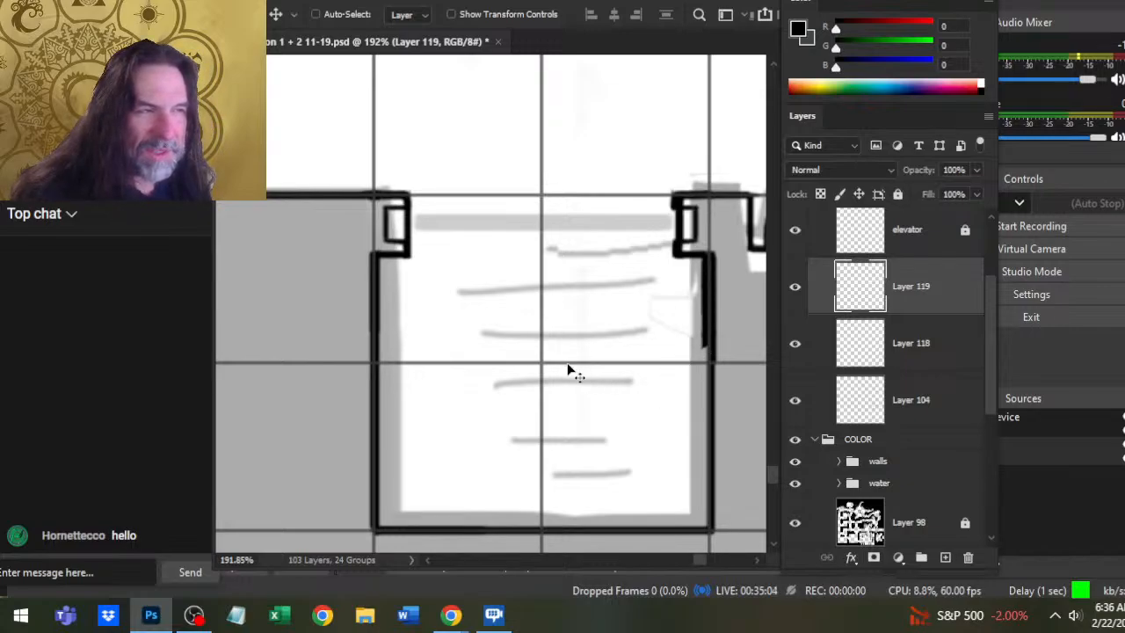
- Lasso the right jamb on Layer 119, nudge it right onto the staircase's right wall and deselect it
scroll(567, 371, "right", 5)
key("l")
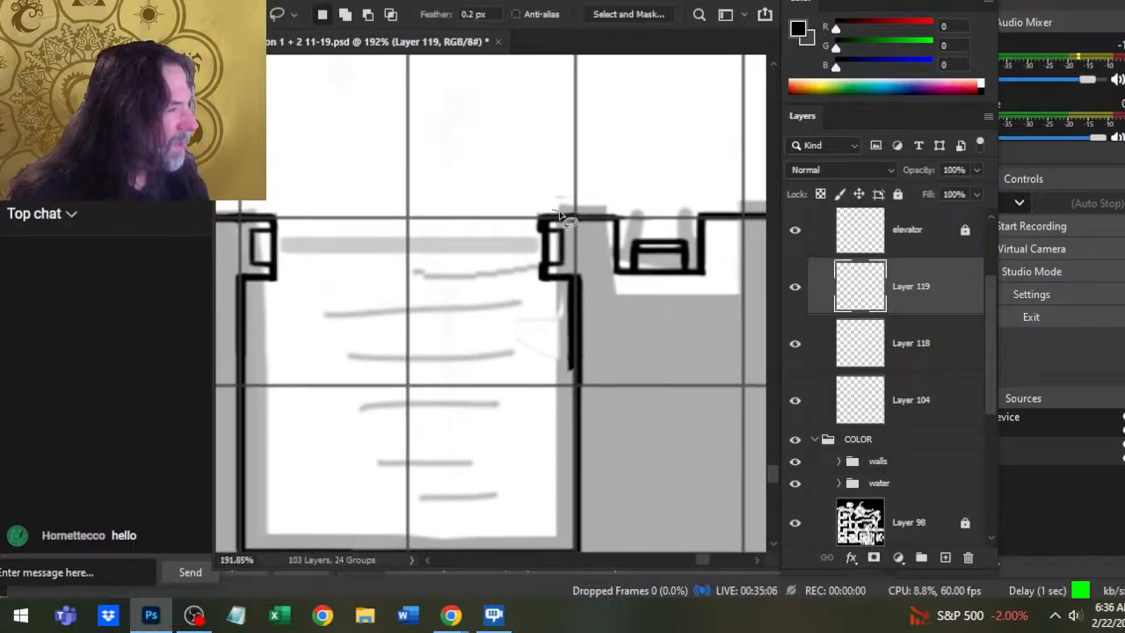
mouse_move(559, 216)
left_mouse_down()
mouse_move(634, 397)
mouse_move(559, 218)
left_mouse_up()
key("v")
key("Right")
key("Right")
key("Right")
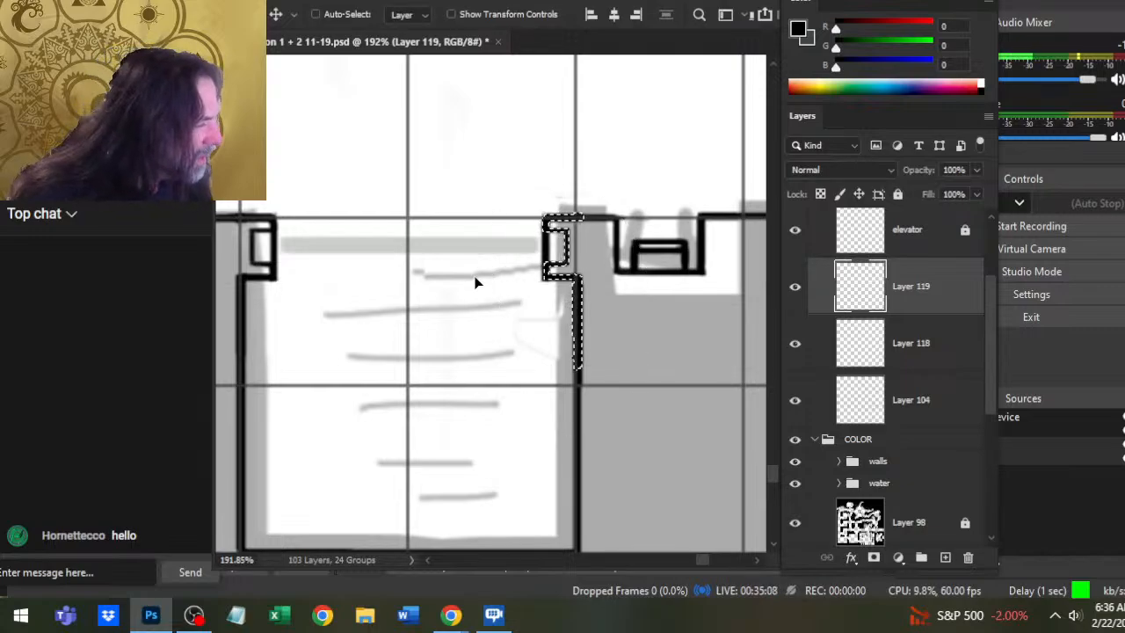
key("l")
key("ctrl+d")
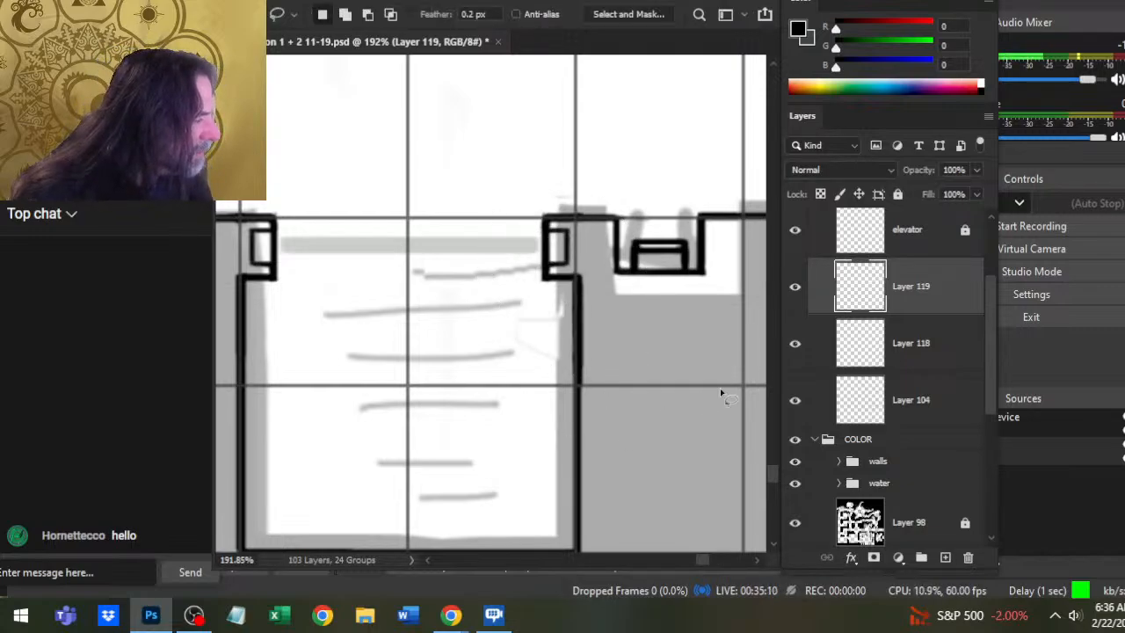
- Erase the surplus wall lines on Layer 118 inside the recesses of the right and left jambs with the 6 px eraser
key("alt+bracketleft")
key("e")
mouse_move(552, 279)
left_mouse_down()
mouse_move(549, 202)
mouse_move(585, 221)
mouse_move(604, 217)
left_mouse_up()
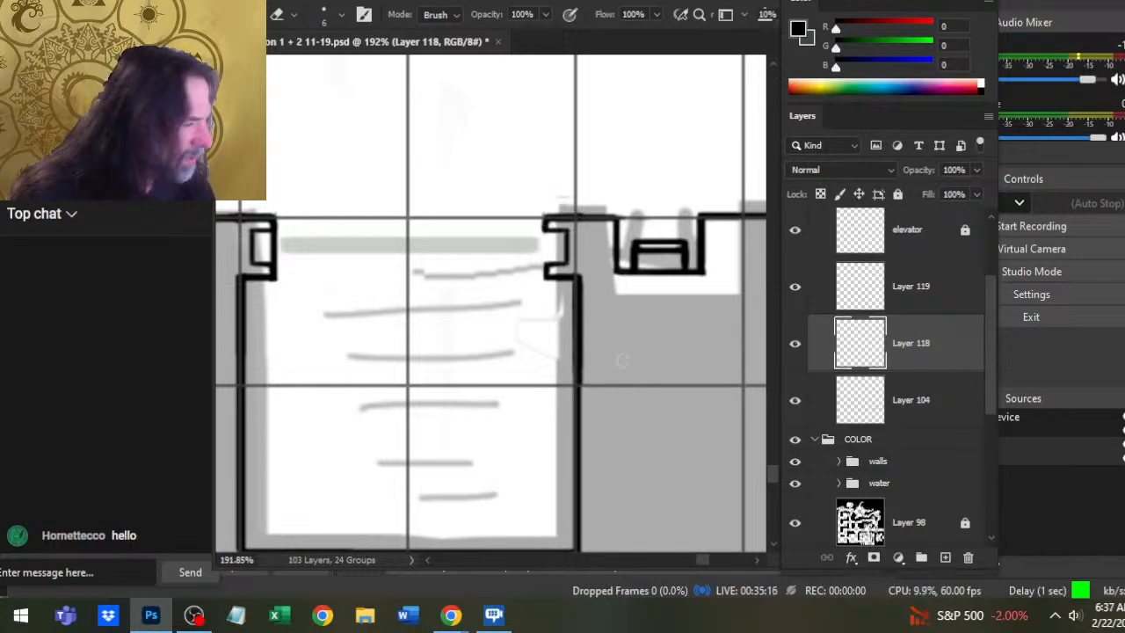
key("alt+bracketright")
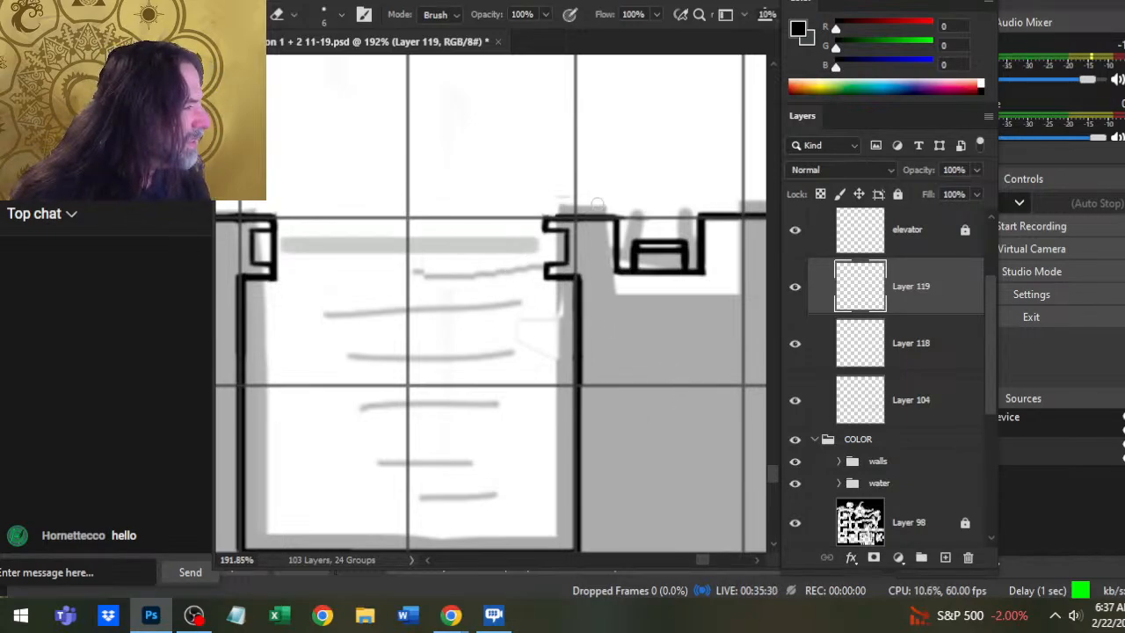
left_click(923, 356)
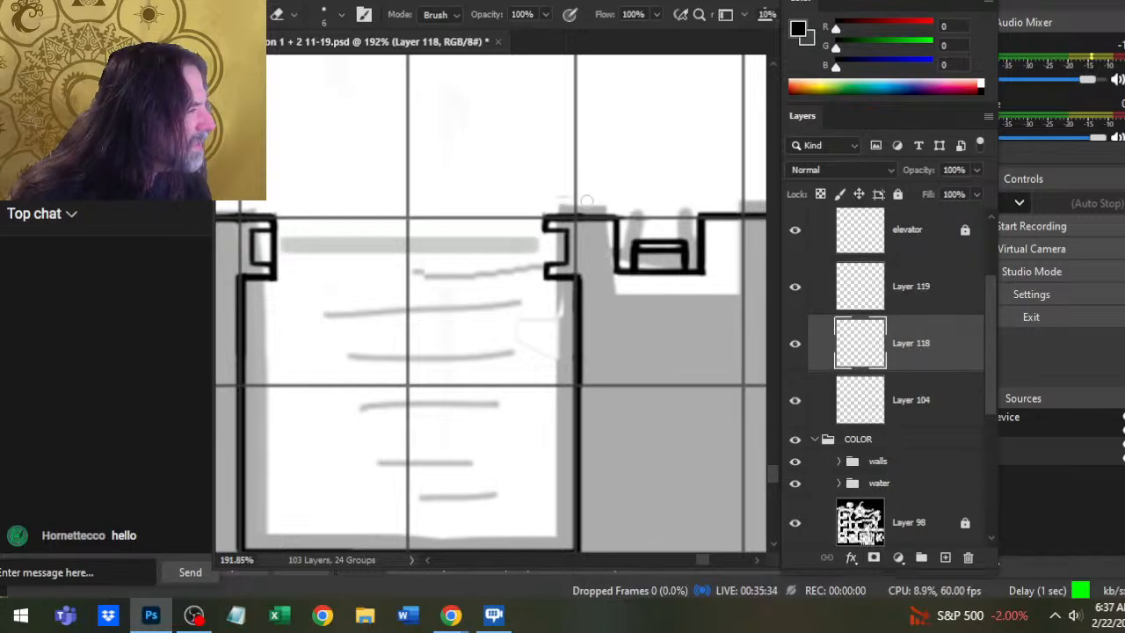
left_click_drag(500, 297, 697, 357)
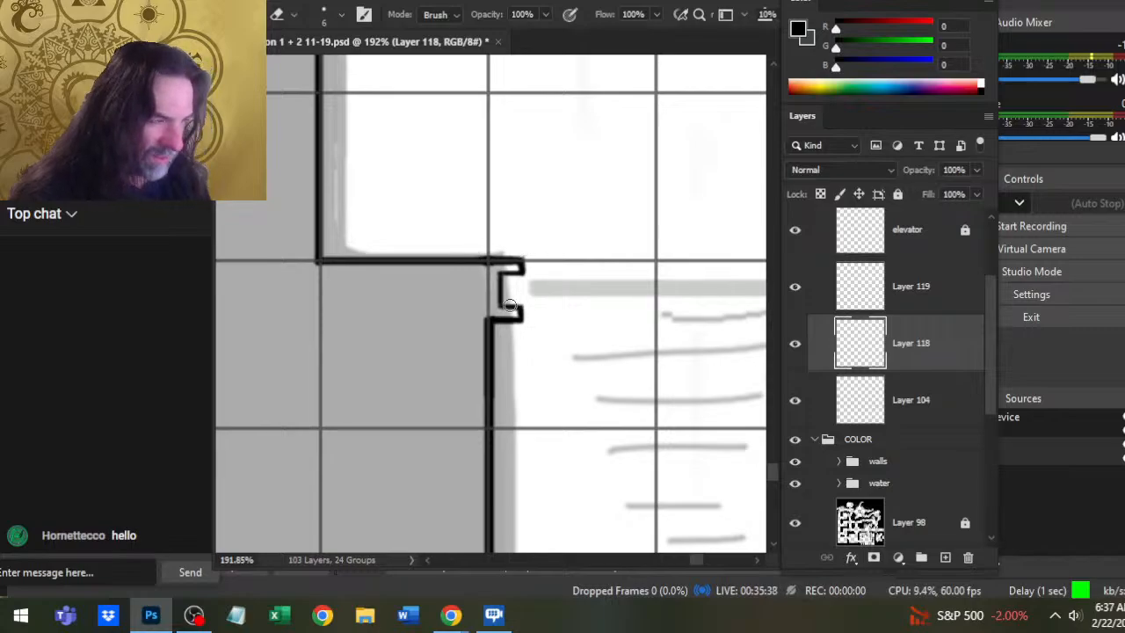
- Toggle Layers 118 and 119 to check how their lines overlap at the left jamb
key("alt+bracketleft")
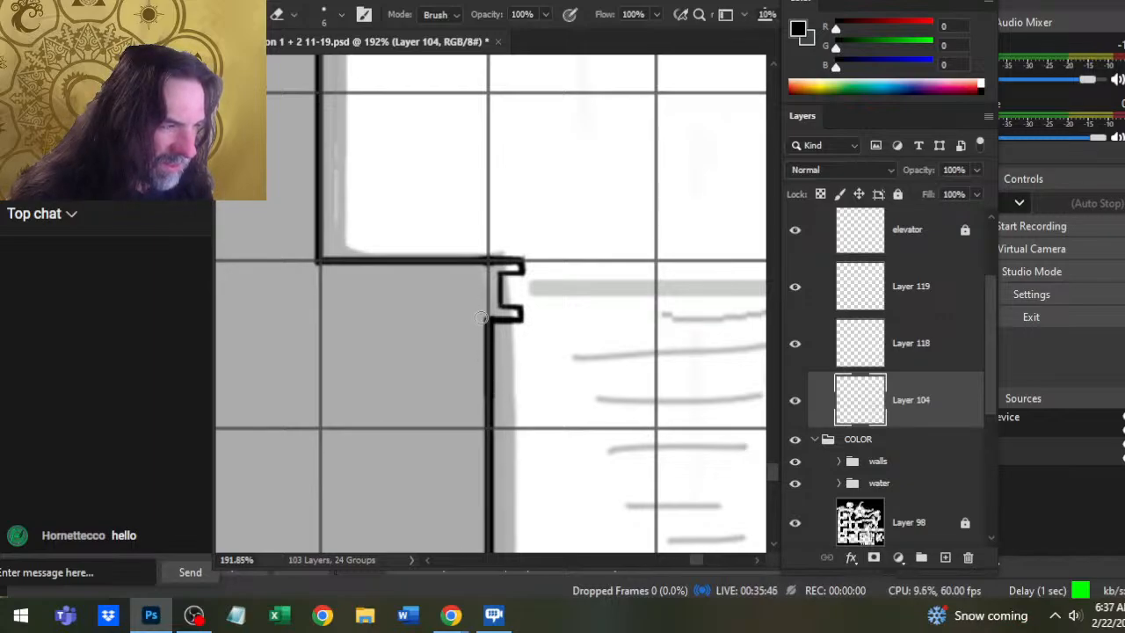
left_click(796, 344)
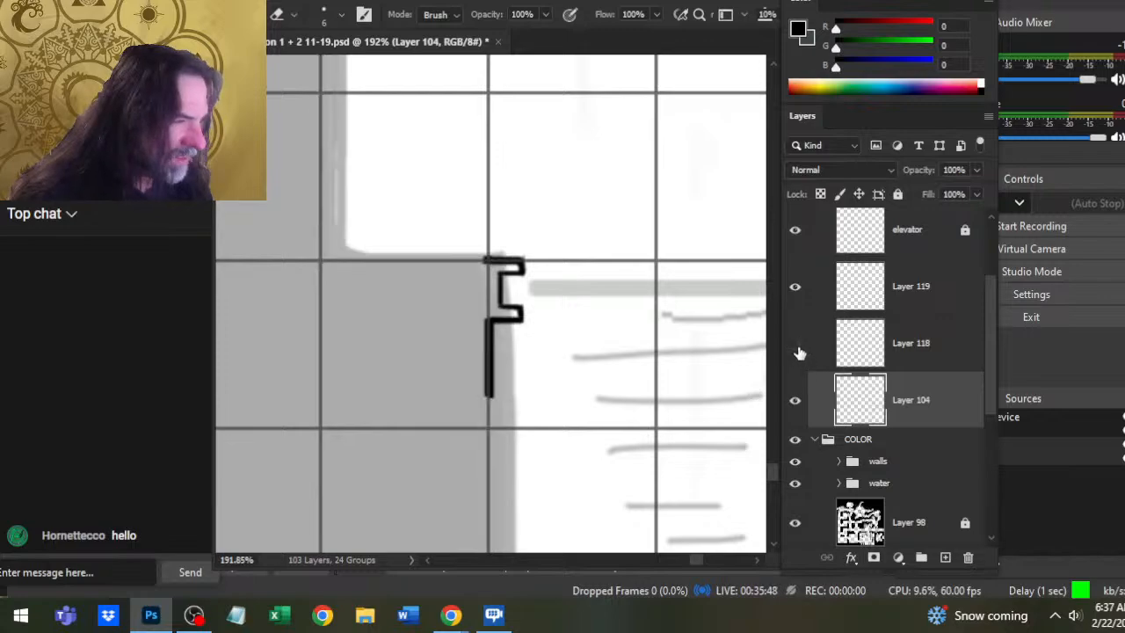
left_click(795, 345)
left_click(882, 360)
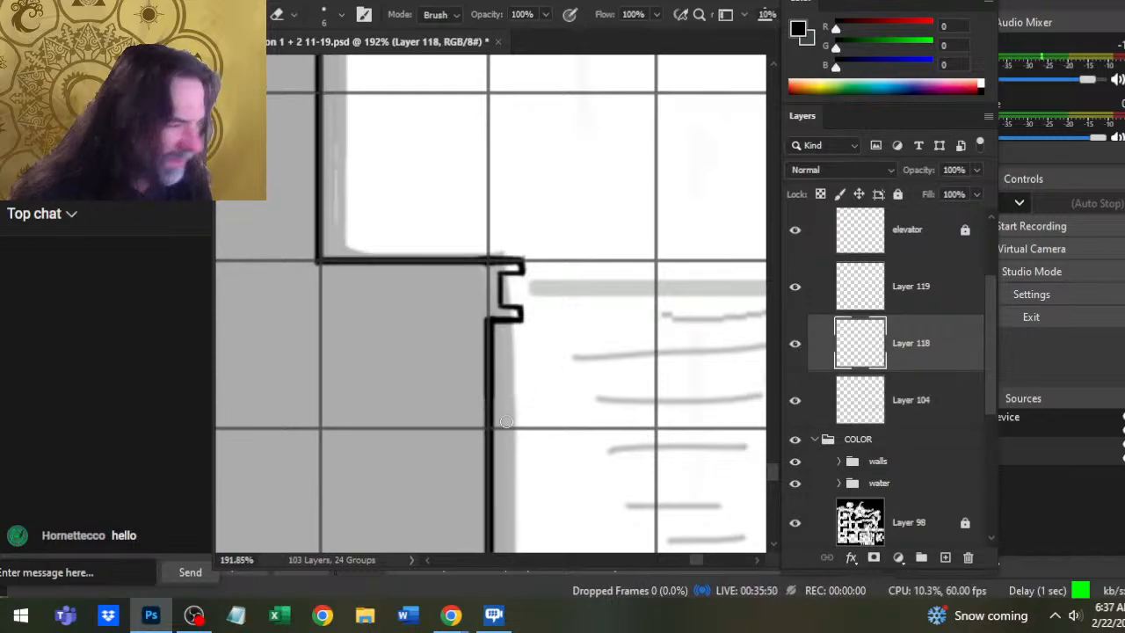
left_click(795, 289)
left_click(800, 294)
left_click(869, 305)
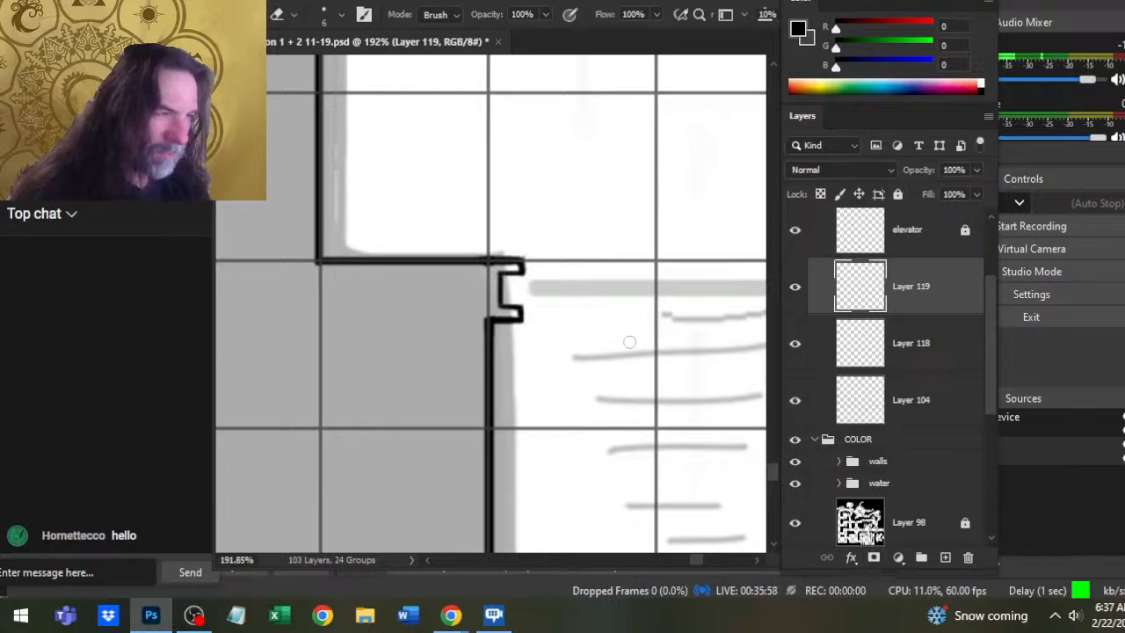
- Merge Layer 119 down into Layer 118 and check the merged layer's contents
key("z")
left_click_drag(610, 384, 592, 428)
left_click_drag(683, 420, 558, 382)
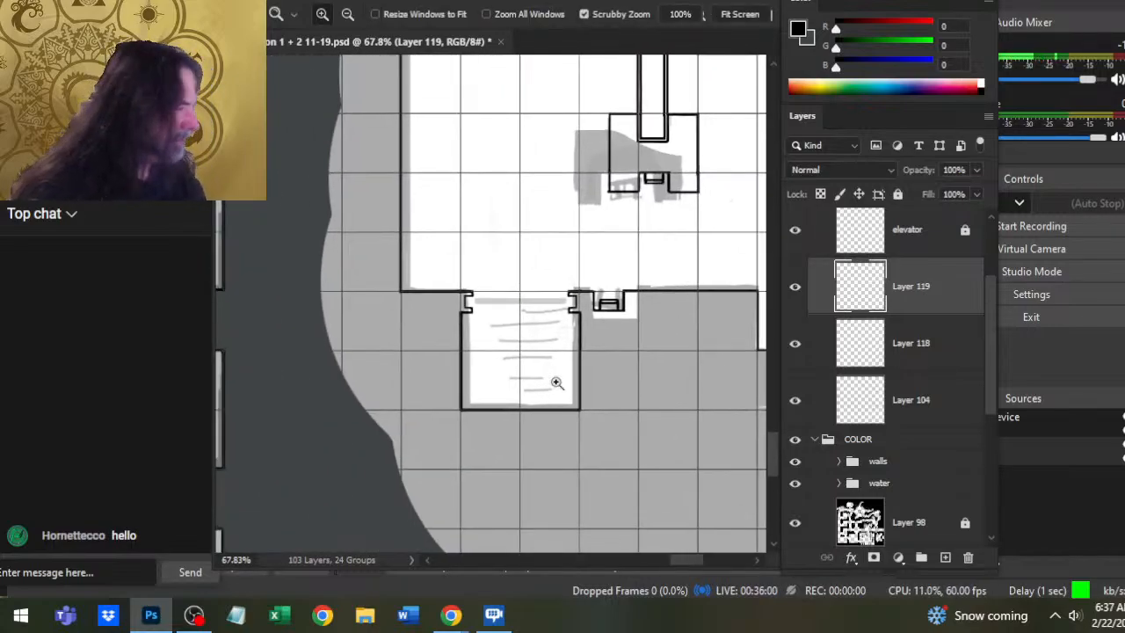
right_click(942, 302)
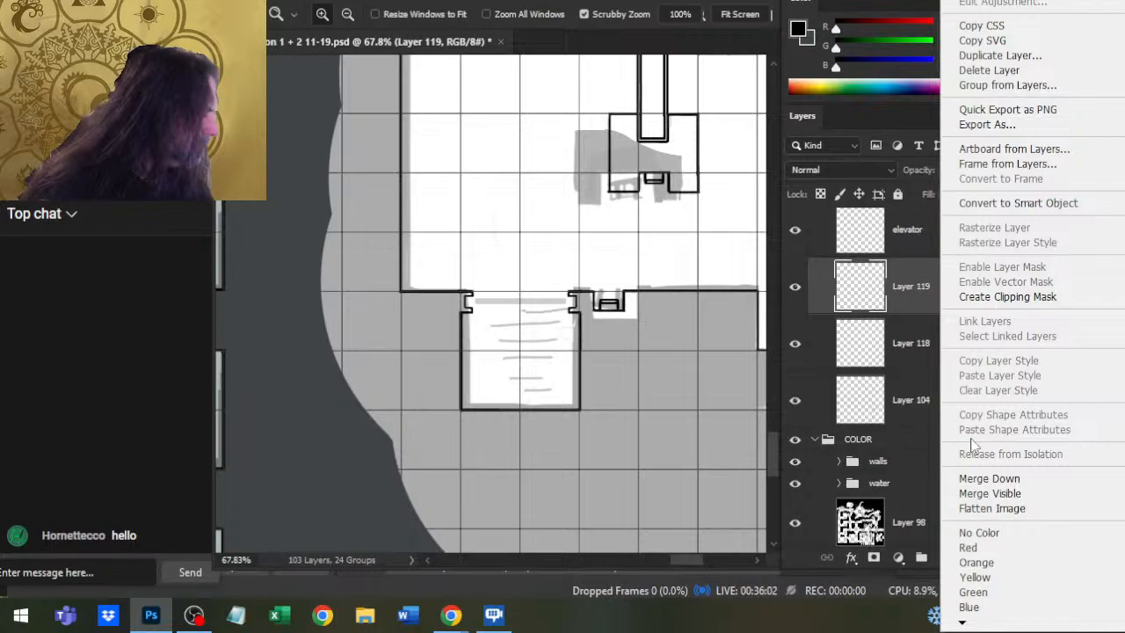
left_click(993, 477)
left_click(796, 299)
left_click(796, 301)
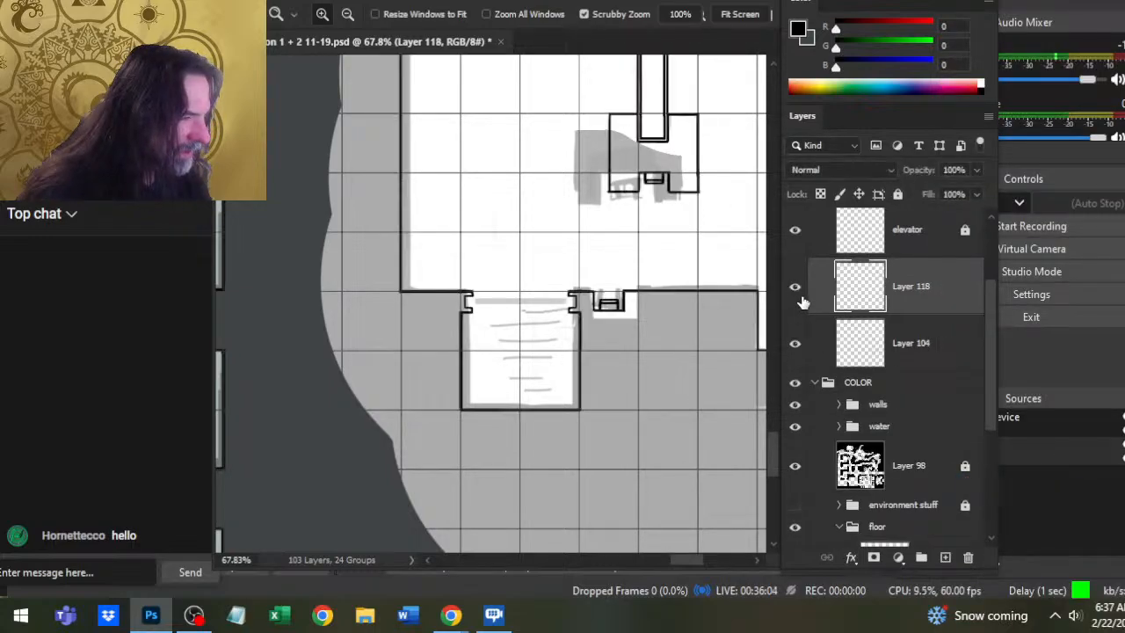
- Lasso both jambs of the lower staircase doorway on Layer 118 and copy them to a new layer
key("l")
left_click_drag(450, 272, 477, 274)
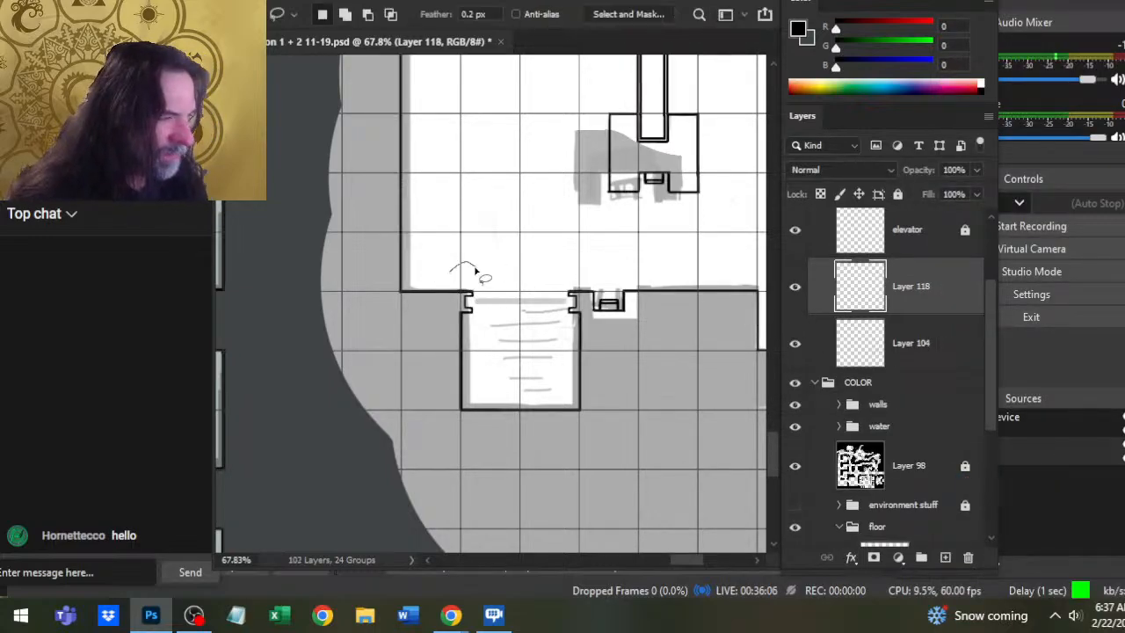
left_click_drag(545, 340, 580, 334)
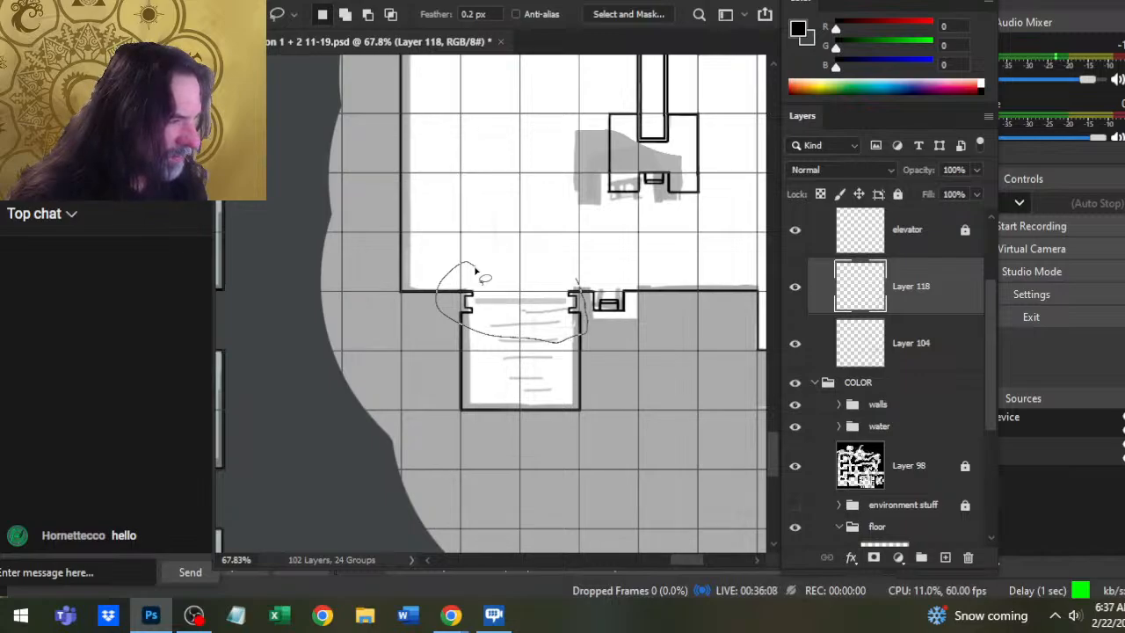
left_click_drag(479, 274, 465, 280)
key("ctrl+shift+j")
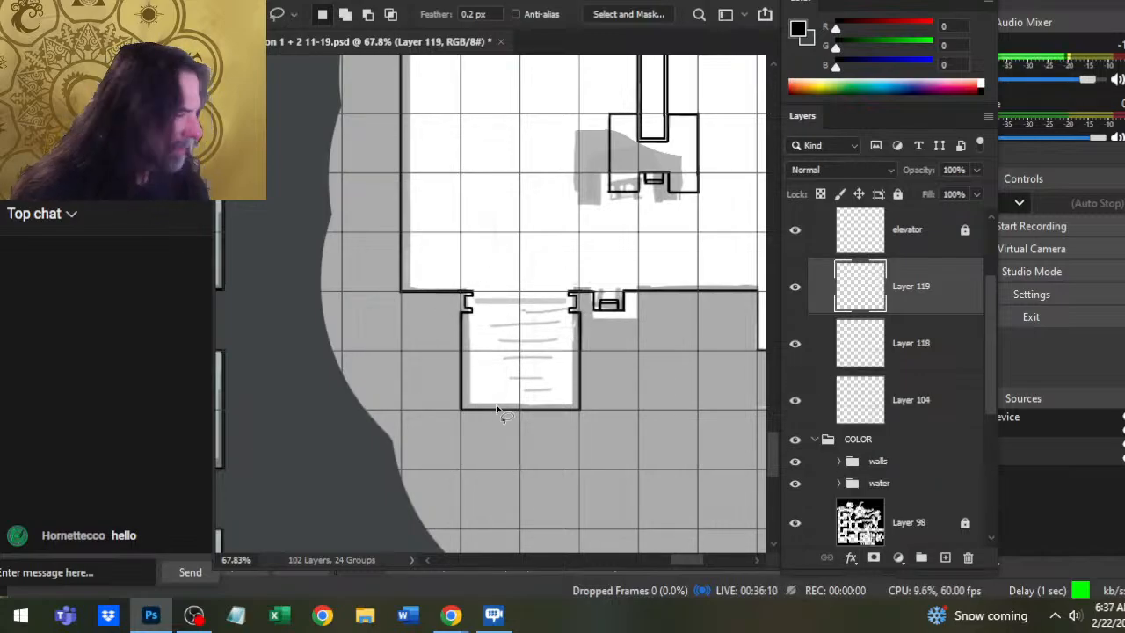
- Flip the copied jamb pair on Layer 119 vertically and apply the transform
right_click(598, 270)
left_click(724, 427)
right_click(549, 299)
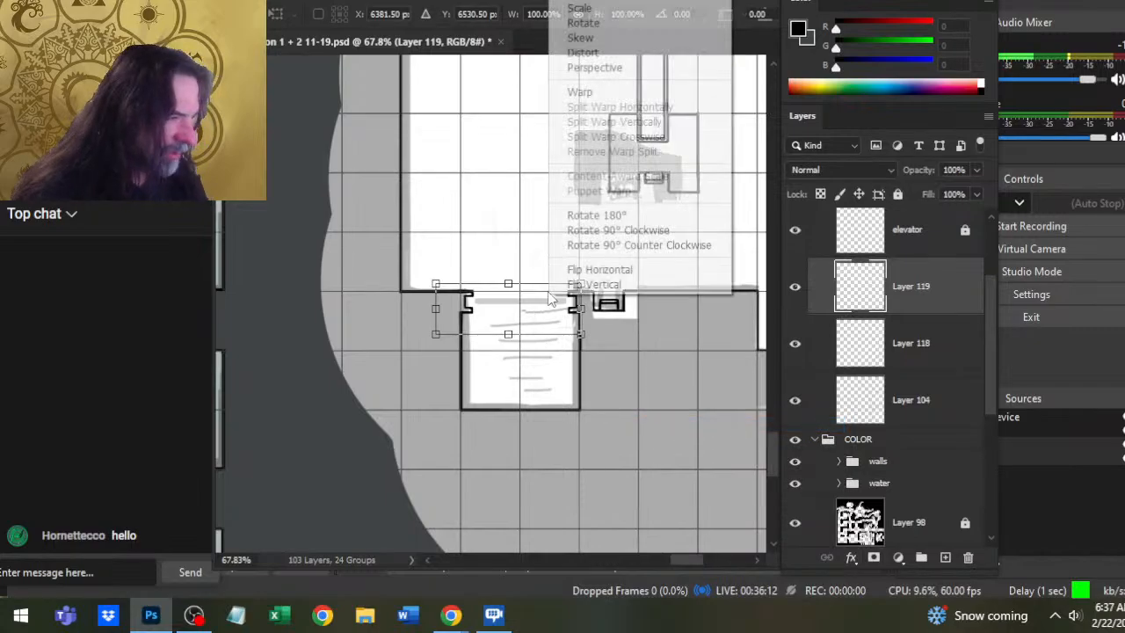
left_click(605, 283)
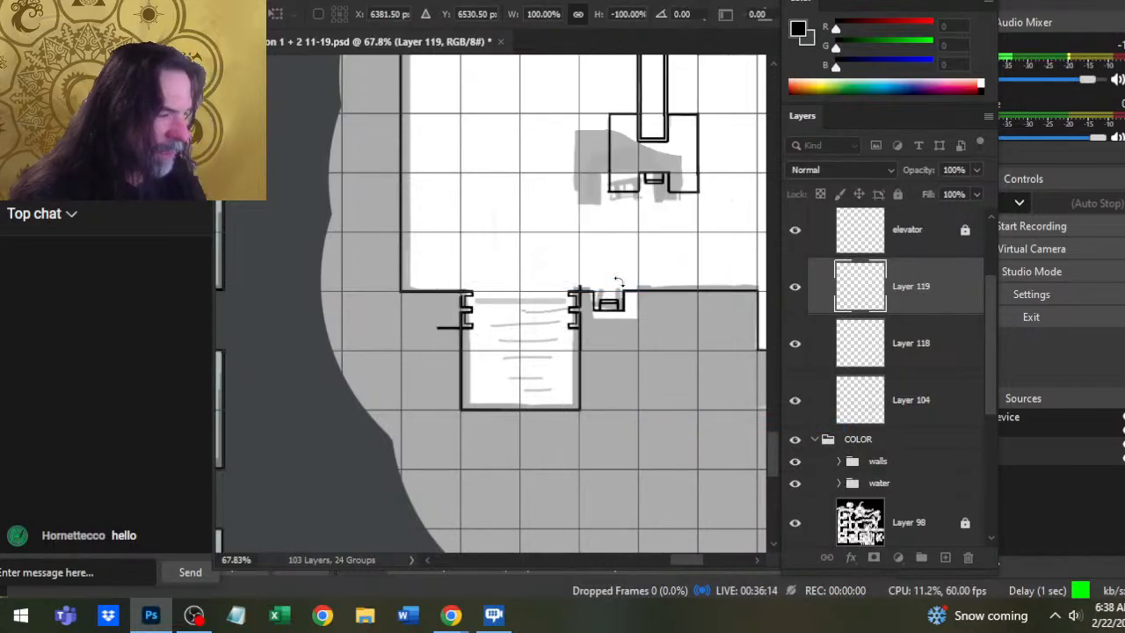
key("Return")
- Nudge the flipped jamb pair on Layer 119 straight up to the doorway of the white room's upper staircase
key("z")
left_click_drag(619, 295, 485, 289)
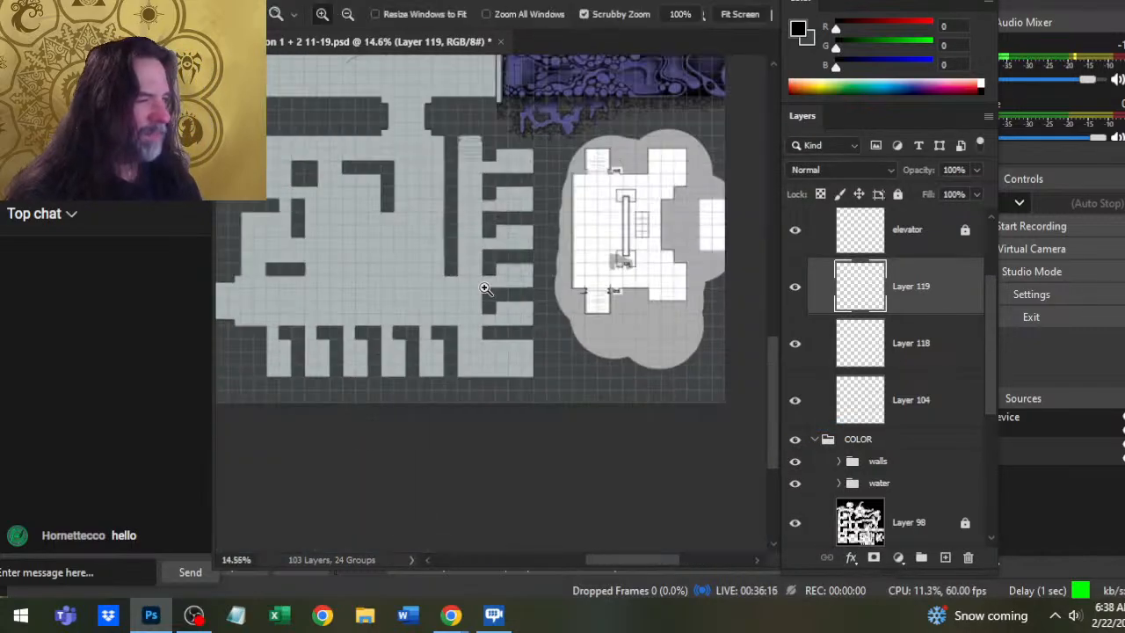
key("v")
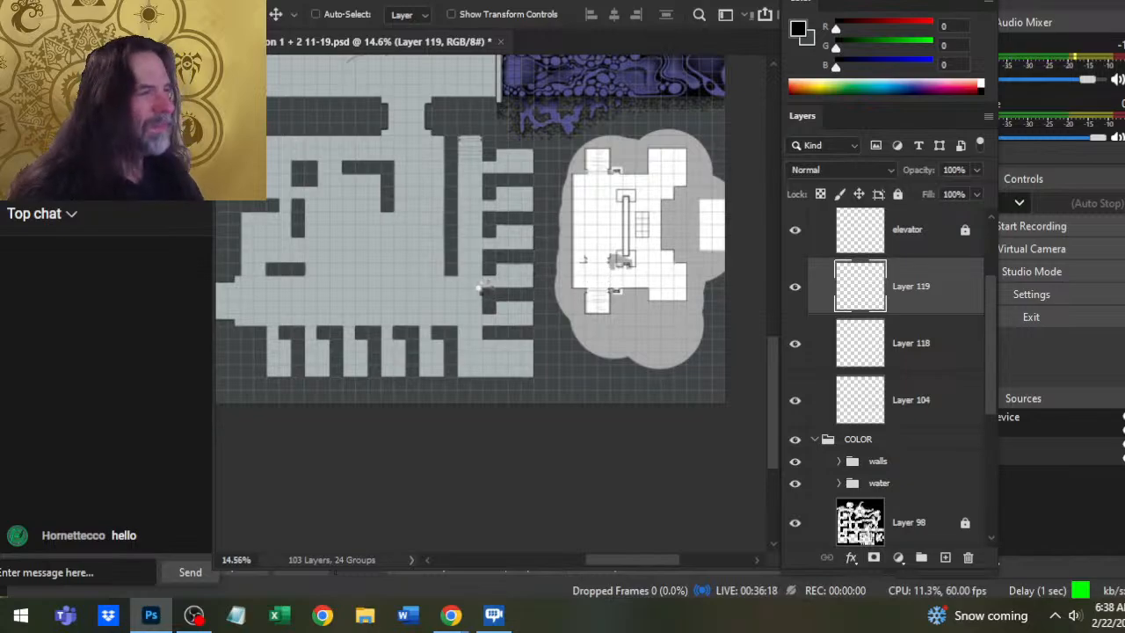
key("shift+Up")
key("shift+Up")
key("shift+Up")
key("shift+Up")
key("shift+Up")
key("shift+Up")
key("shift+Up")
key("shift+Up")
key("shift+Up")
key("shift+Up")
key("shift+Up")
key("shift+Up")
key("shift+Up")
key("shift+Up")
key("shift+Up")
key("shift+Up")
key("shift+Up")
key("shift+Up")
key("shift+Up")
key("shift+Up")
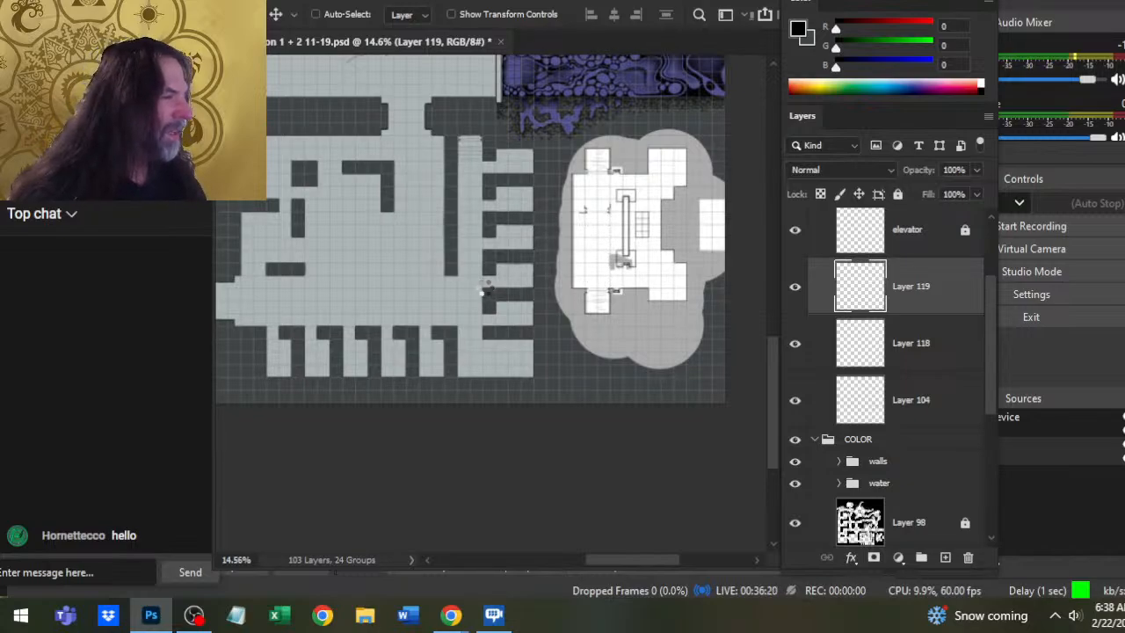
key("shift+Up")
key("shift+Up")
key("shift+Up")
key("shift+Up")
key("shift+Up")
key("shift+Up")
key("shift+Up")
key("shift+Up")
key("shift+Up")
key("shift+Up")
key("shift+Up")
key("shift+Up")
key("shift+Up")
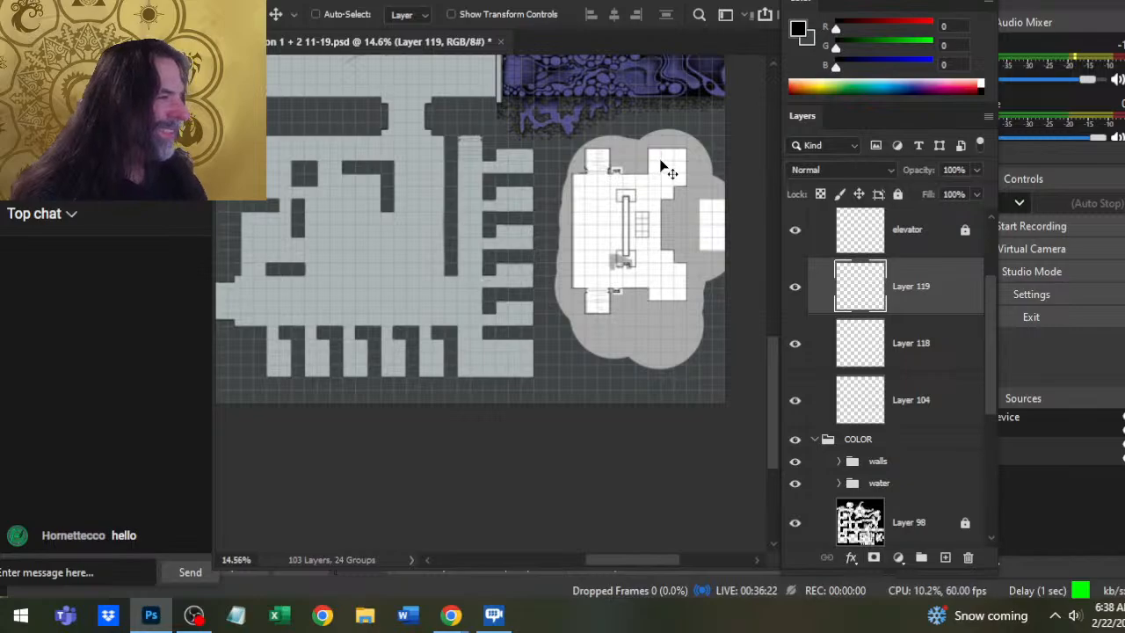
- Erase the overhanging jamb lines on Layer 119 and the wall lines inside the recesses on Layer 118 with the 6 px eraser
key("z")
left_click_drag(596, 159, 532, 308)
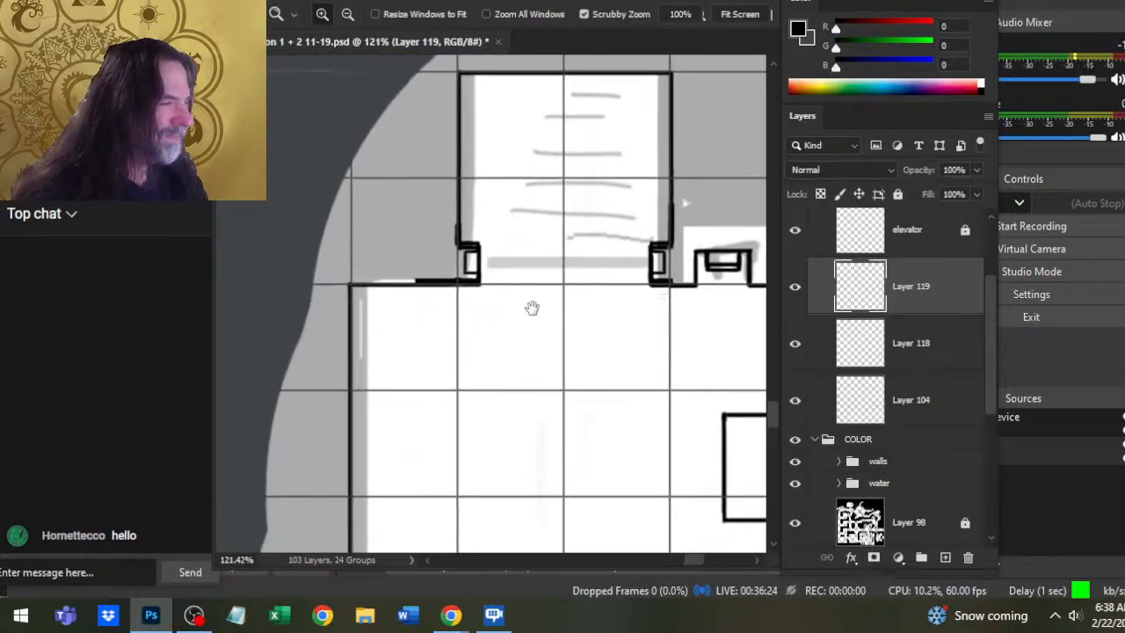
key("v")
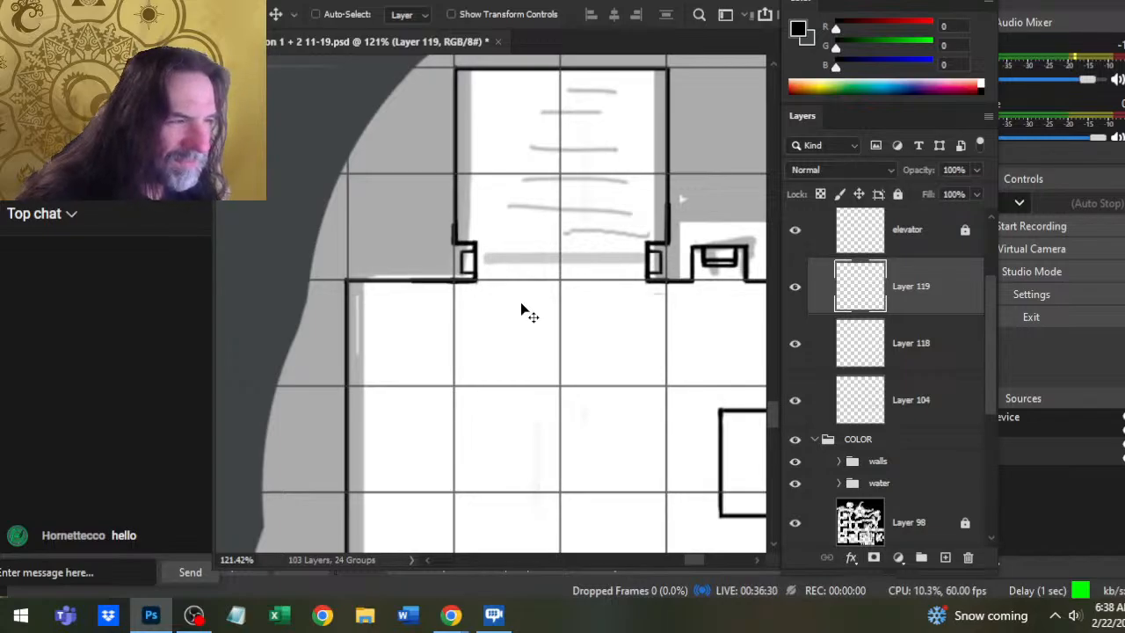
key("e")
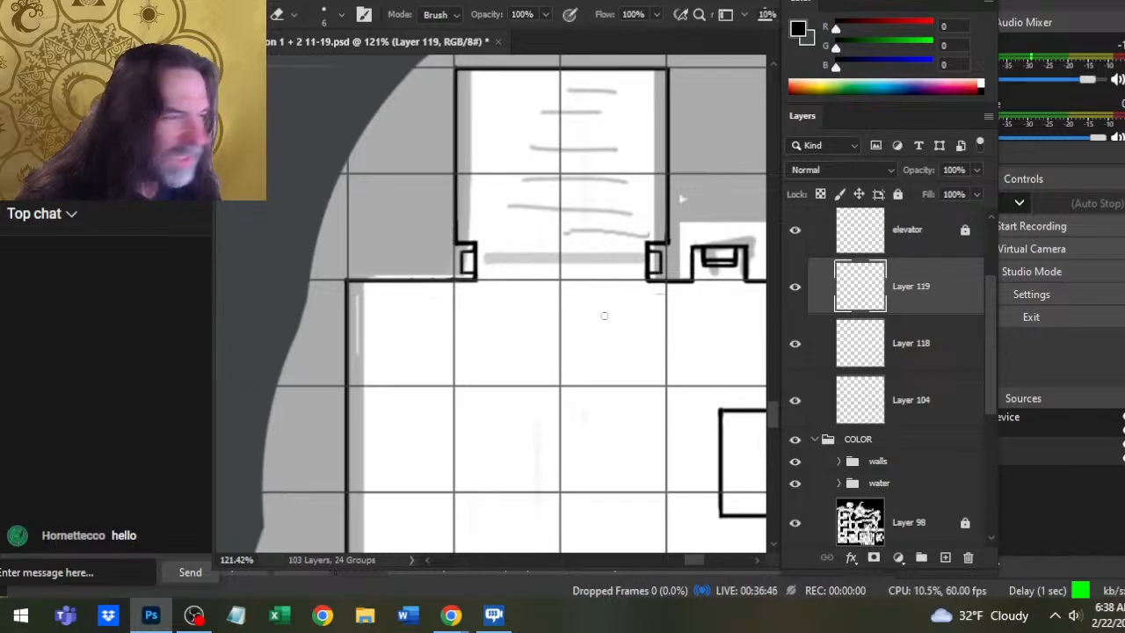
key("alt+bracketleft")
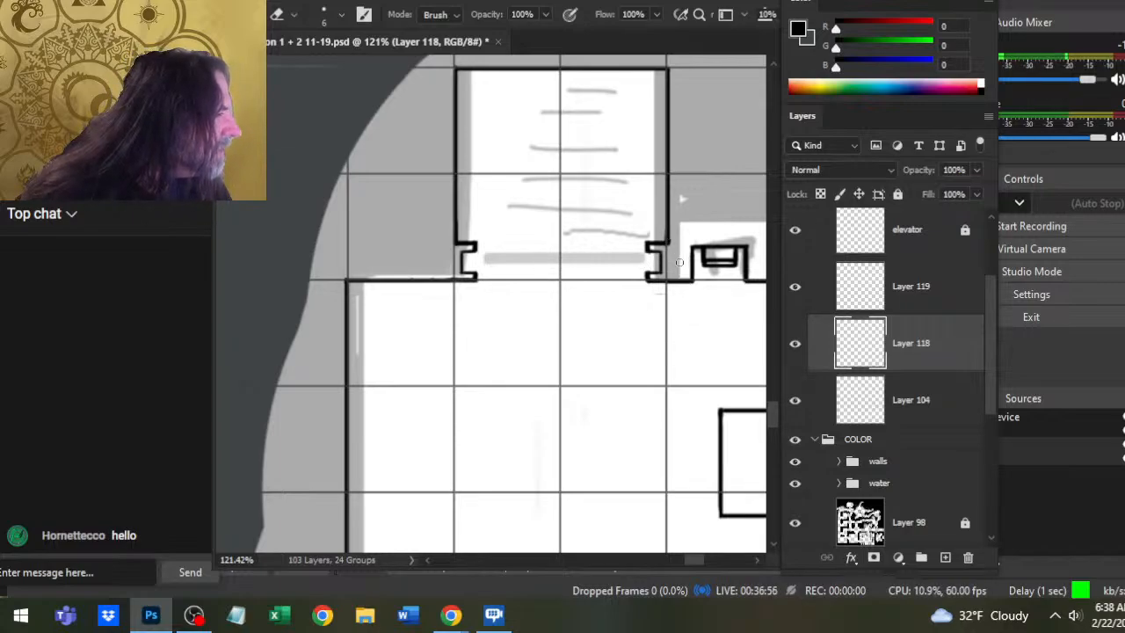
- Merge Layers 119, 118 and 104 into a single wall-line layer
left_click(923, 289)
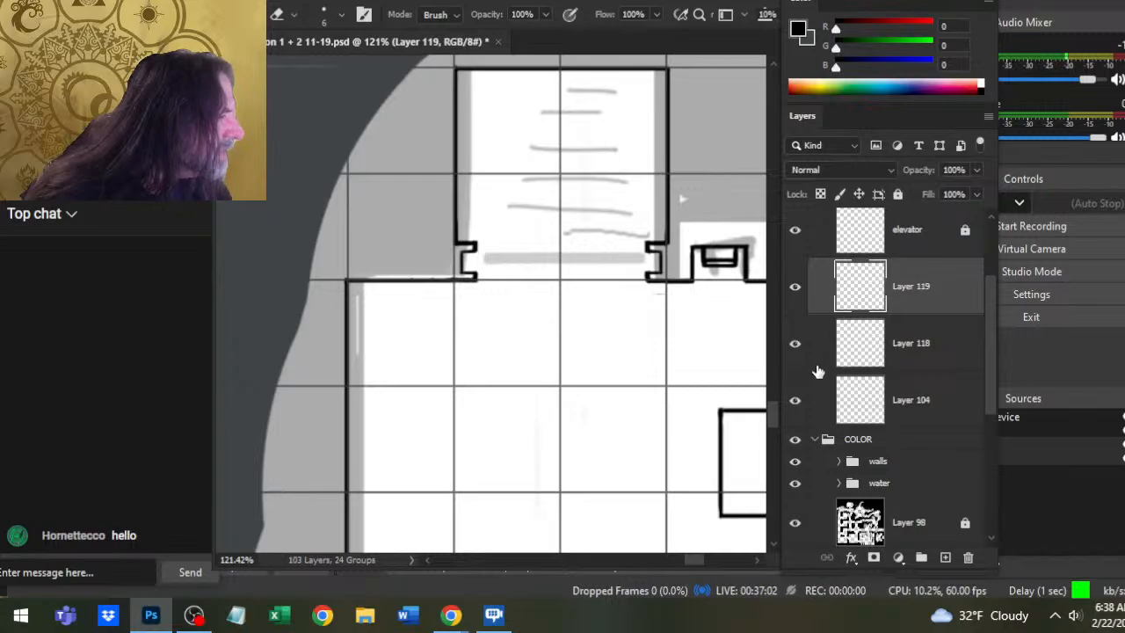
left_click_drag(660, 329, 583, 343)
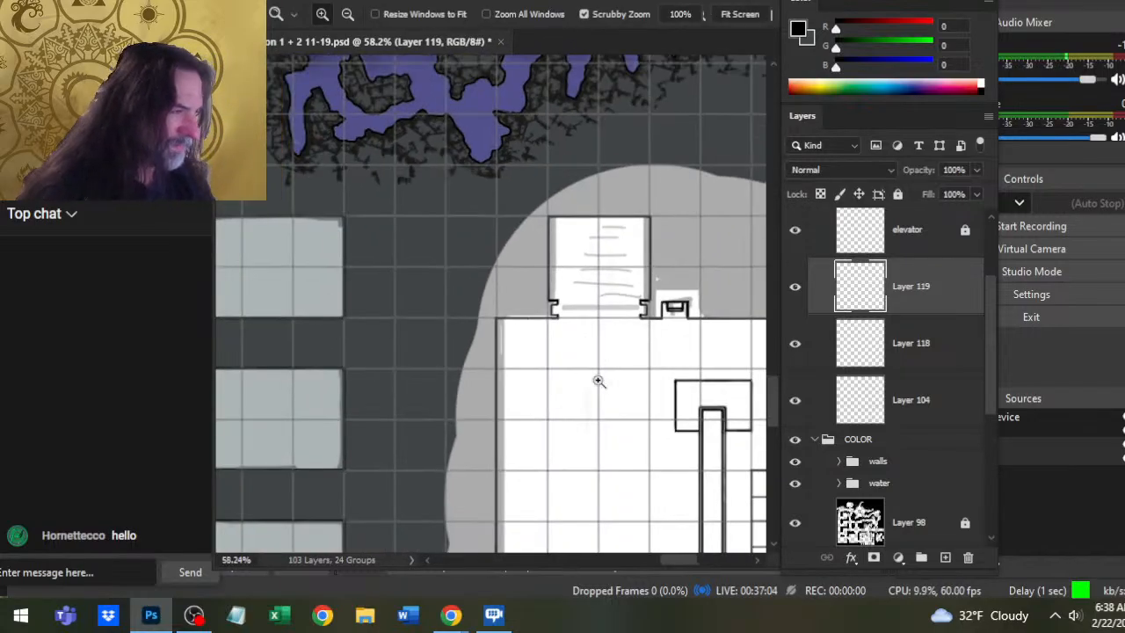
left_click(934, 397, "shift")
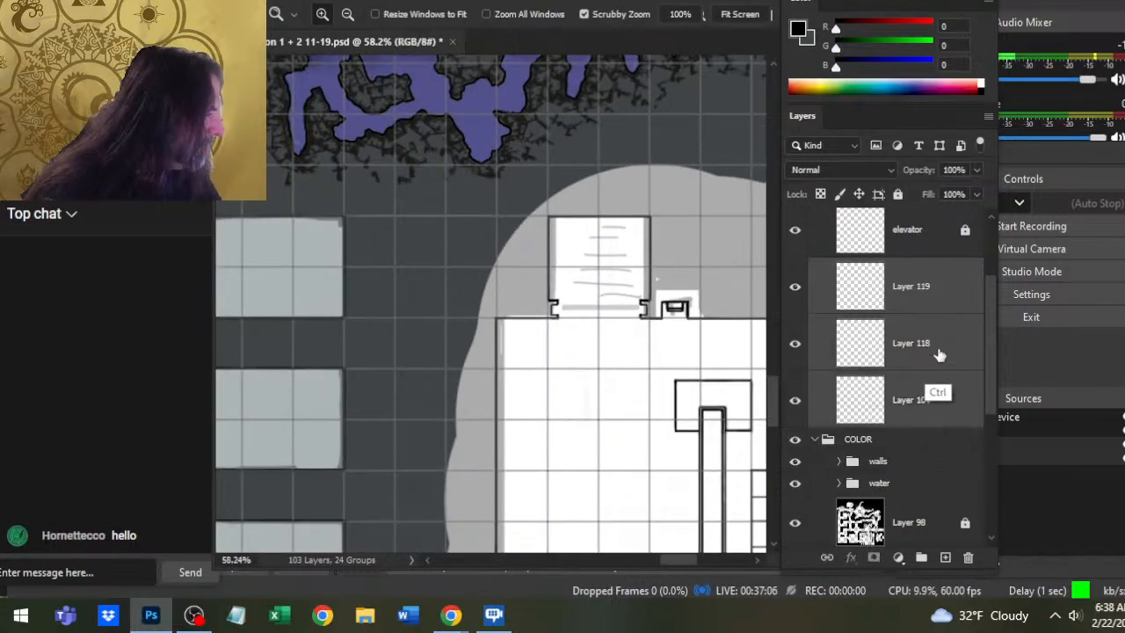
right_click(933, 398)
left_click(1030, 481)
left_click_drag(590, 356, 511, 328)
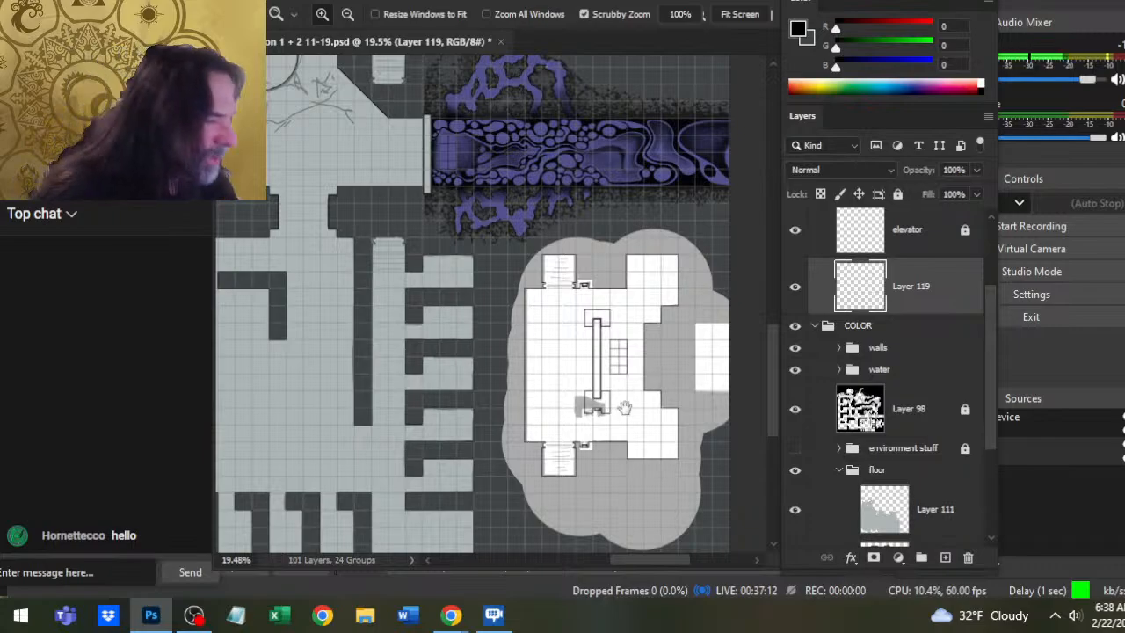
- Toggle the merged Layer 119 off and on to check which wall lines it contains
left_click_drag(527, 447, 478, 395)
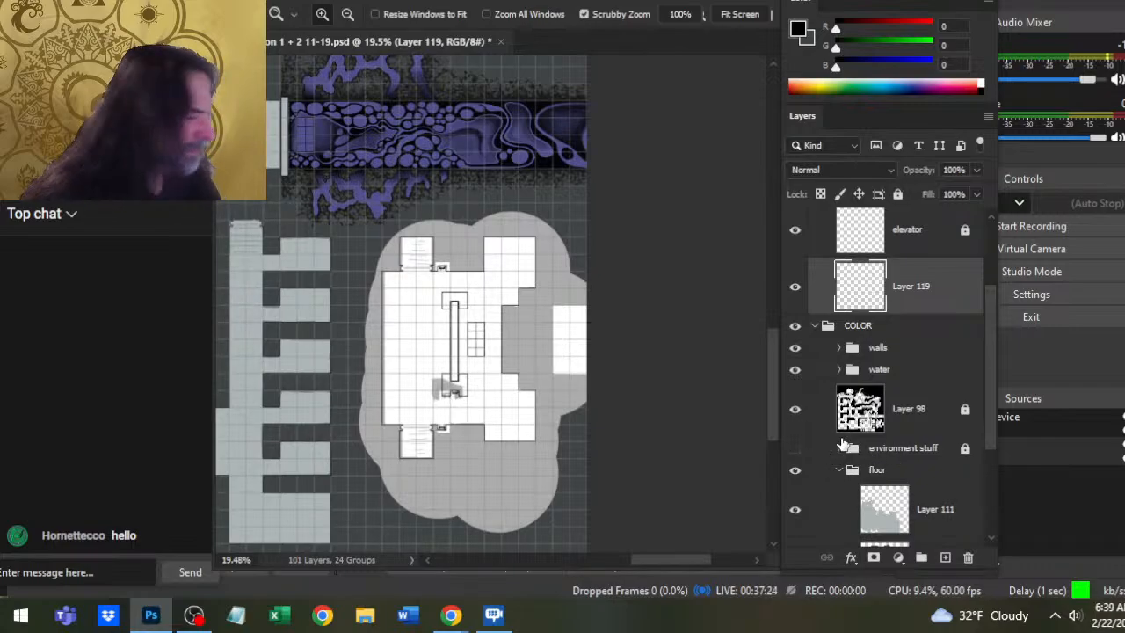
left_click(795, 287)
left_click(794, 286)
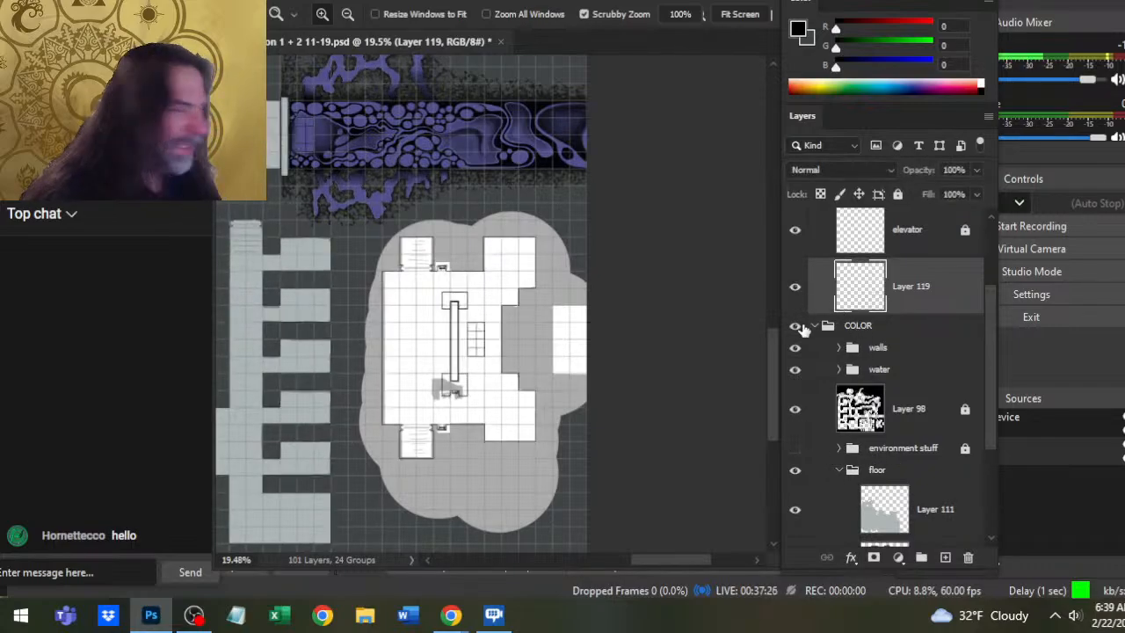
- Select Layer 101 copy in the walls group and sample the dark gray wall fill as the brush color
left_click_drag(990, 388, 978, 421)
scroll(977, 417, "up", 2)
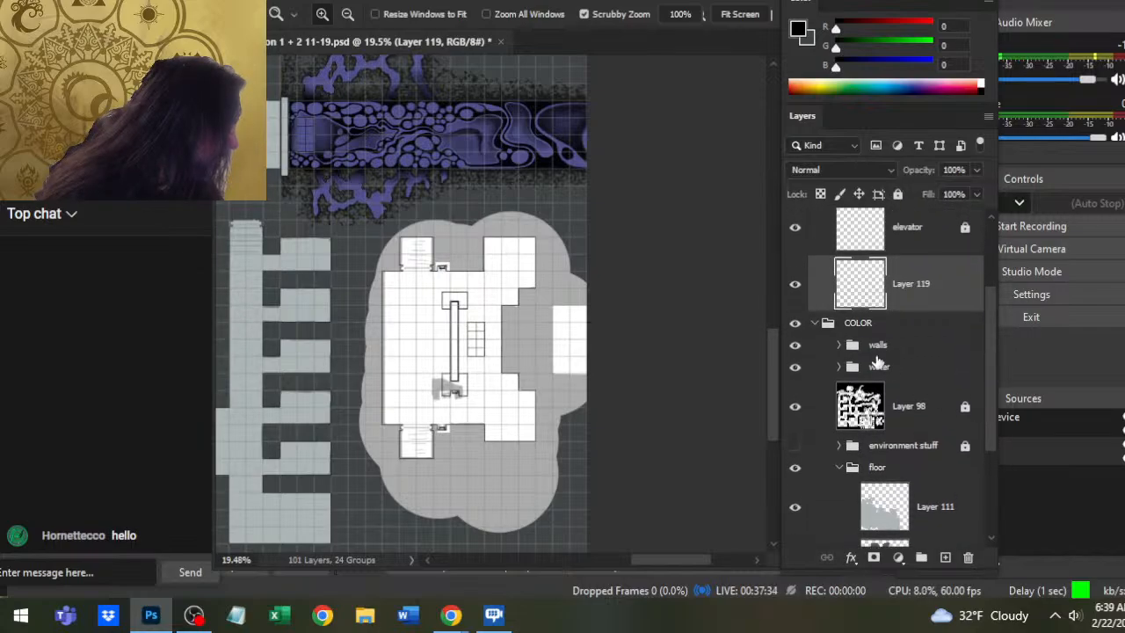
left_click(838, 345)
left_click(949, 381)
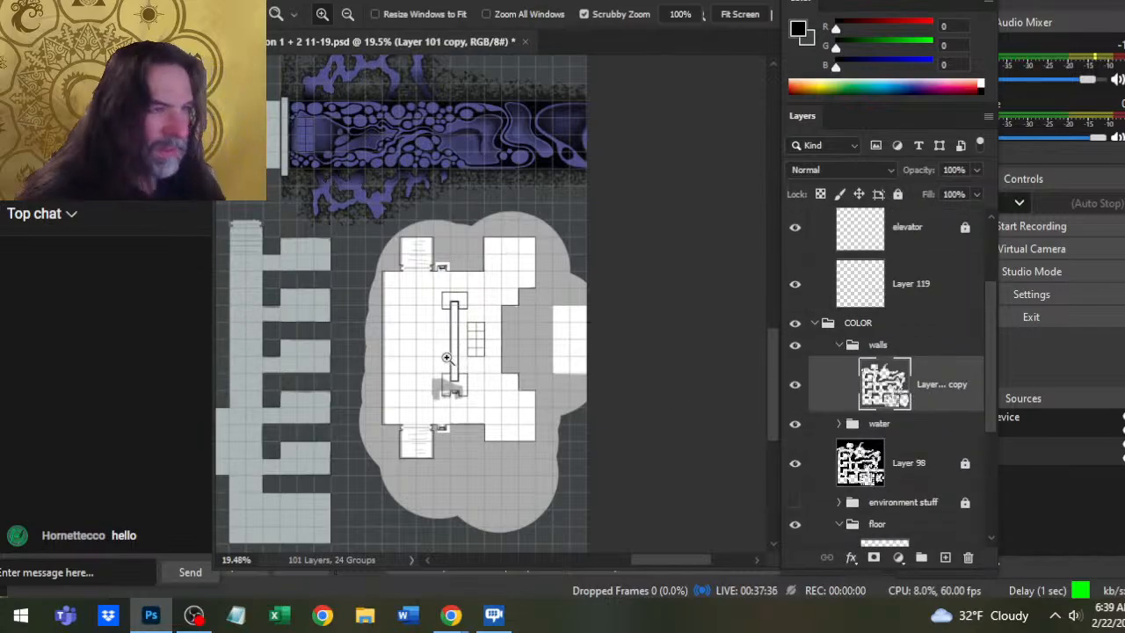
key("b")
left_click(355, 263, "alt")
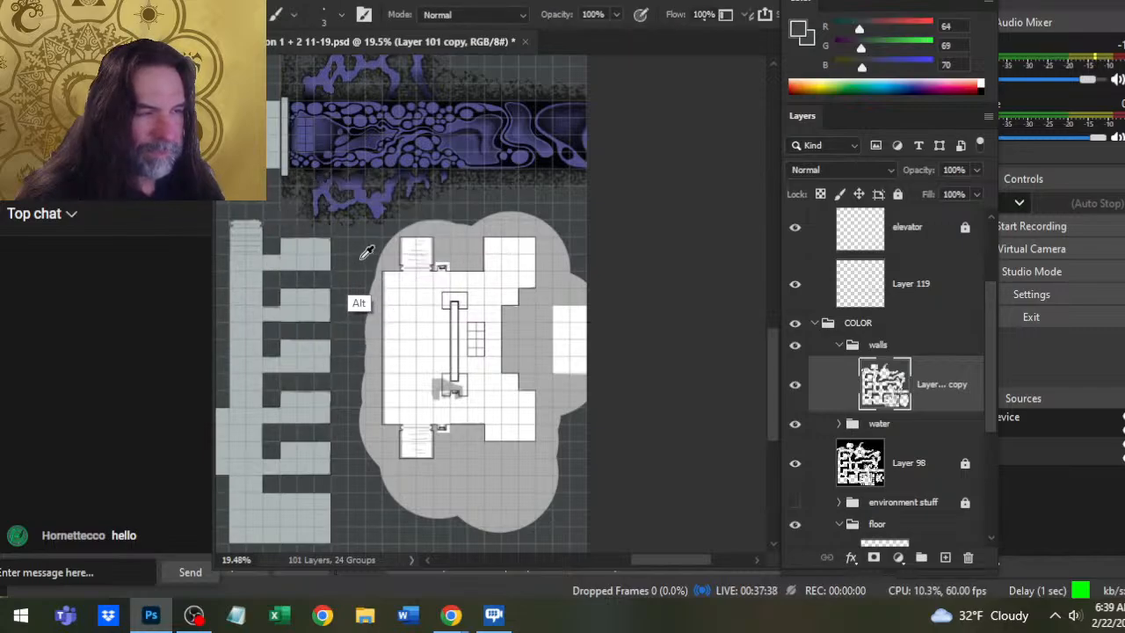
- Clean up the wall fill along the staircase's top doorway edge with the 3 px brush and the 6 px eraser
left_click_drag(334, 269, 543, 408)
key("z")
left_click_drag(451, 340, 457, 378)
key("b")
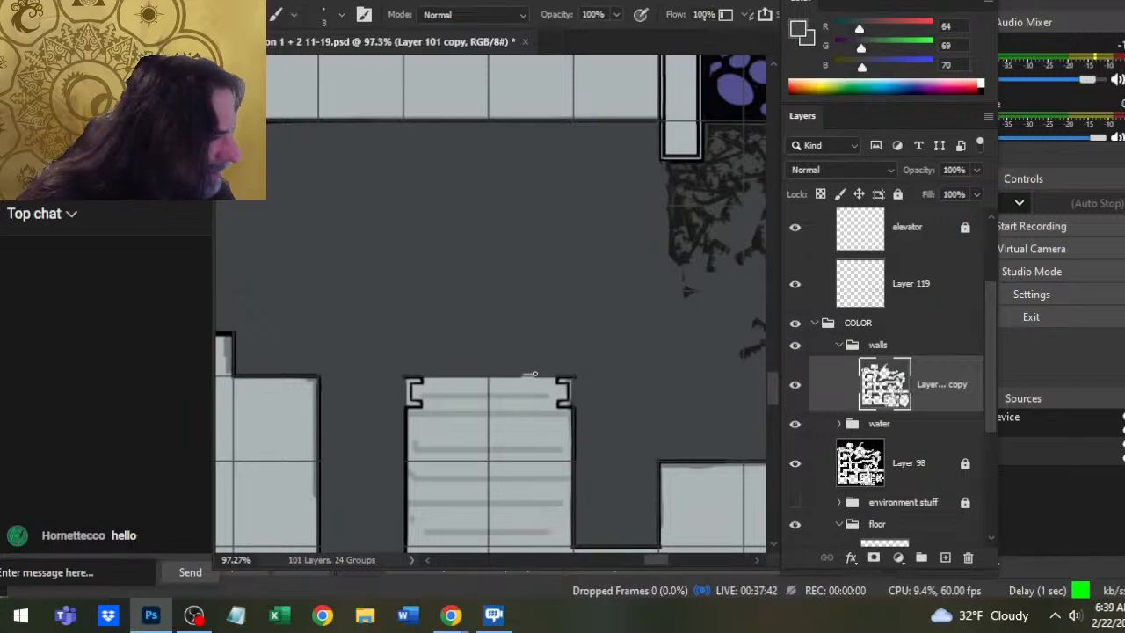
key("shift")
key("shift")
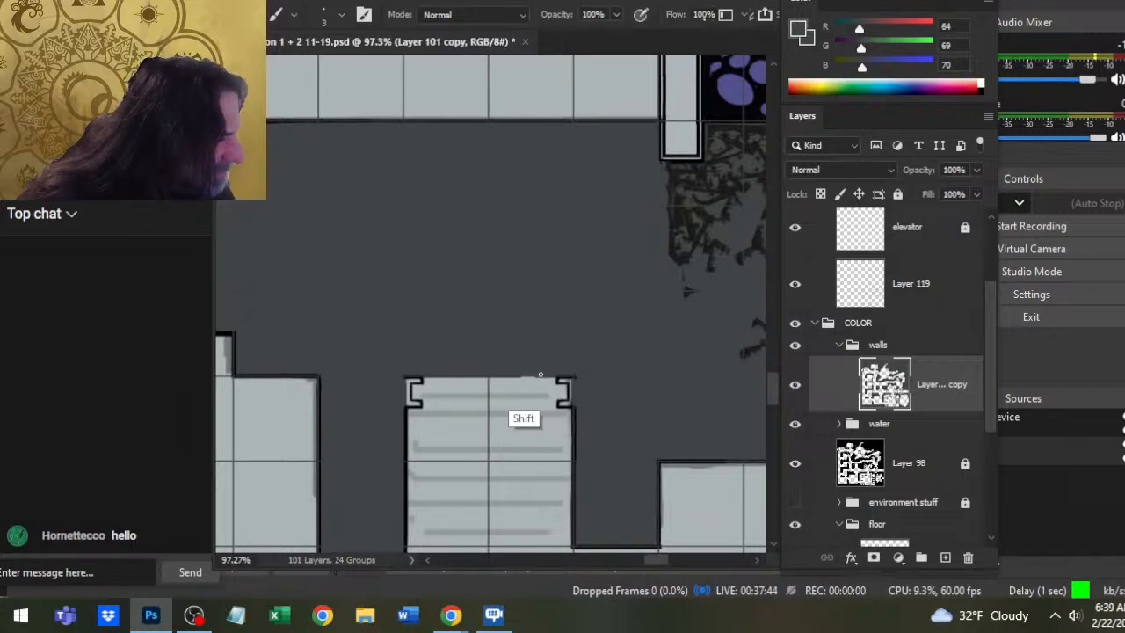
key("shift")
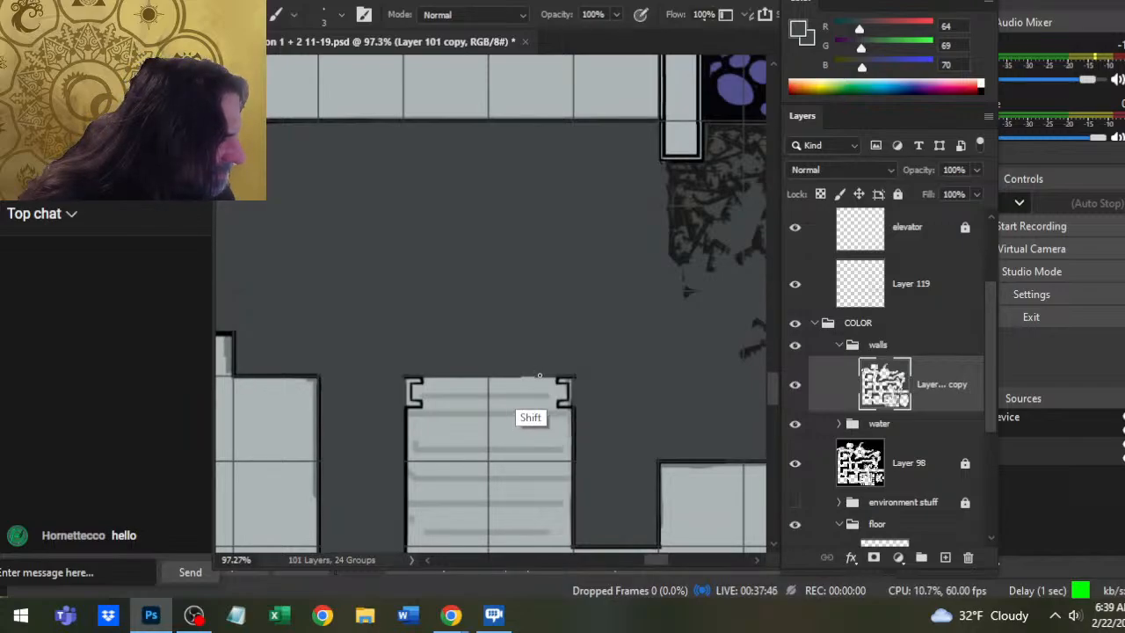
key("shift")
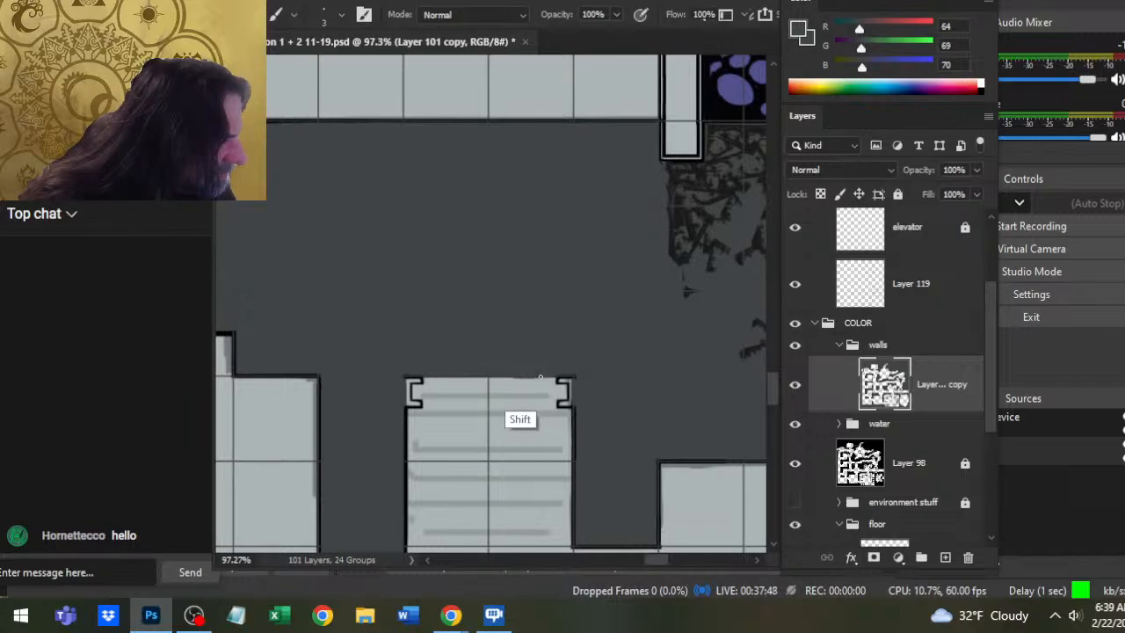
key("e")
key("shift")
key("shift")
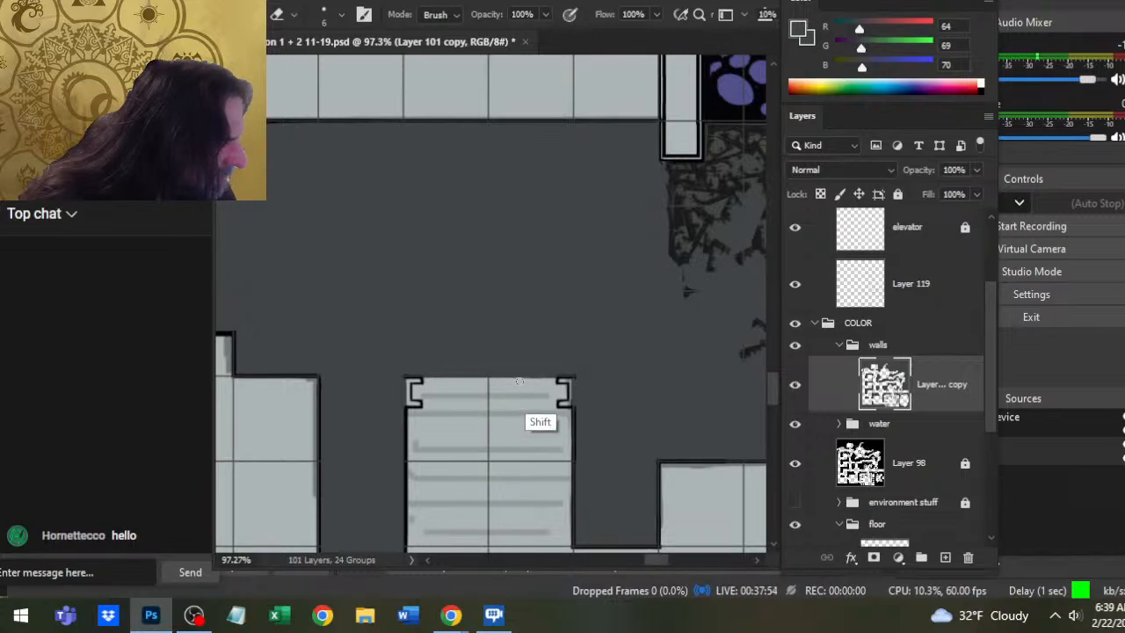
- Paint the wall gray behind both jambs of the staircase beside the diagonal wall, using the 3 px brush
left_click_drag(510, 339, 563, 323)
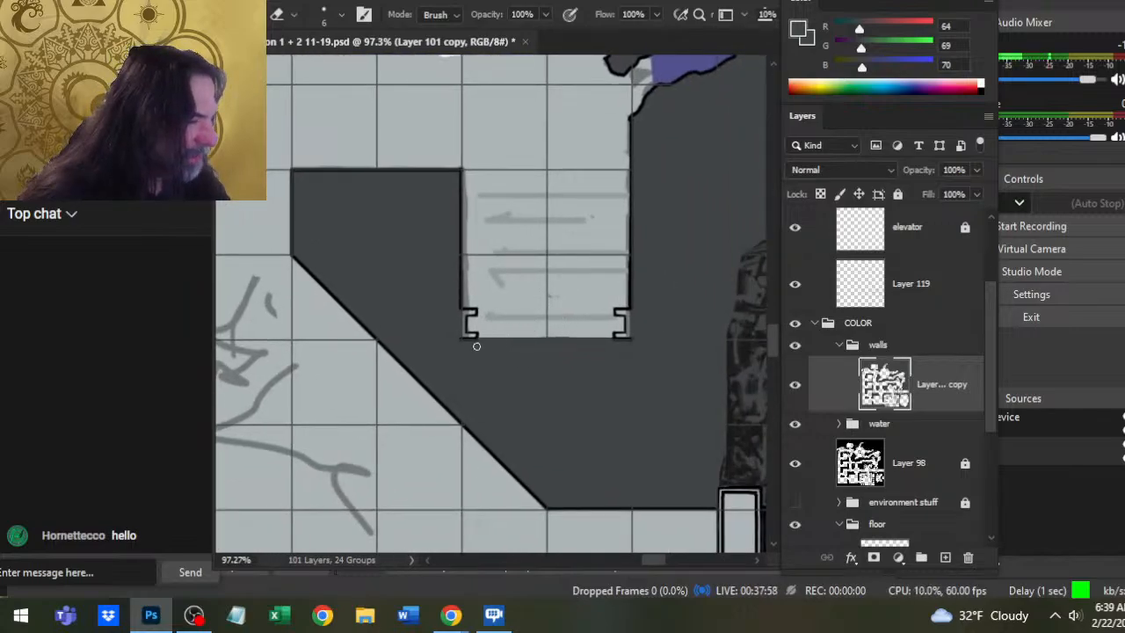
mouse_move(472, 342)
left_mouse_down()
mouse_move(522, 356)
mouse_move(462, 289)
left_mouse_up()
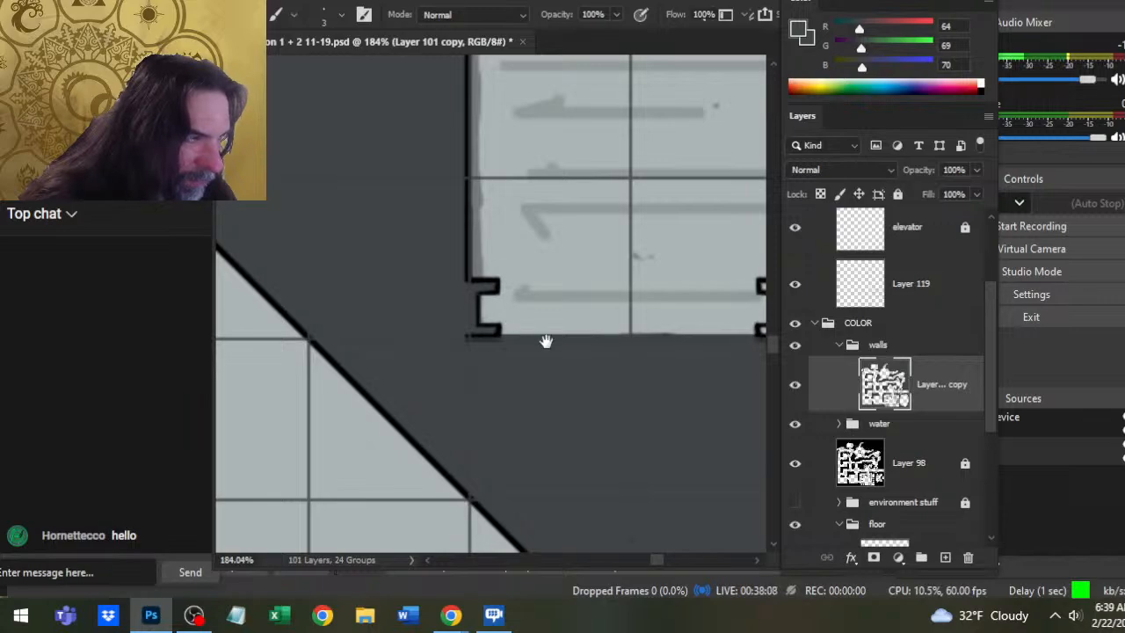
mouse_move(545, 341)
left_mouse_down()
mouse_move(364, 357)
mouse_move(294, 332)
left_mouse_up()
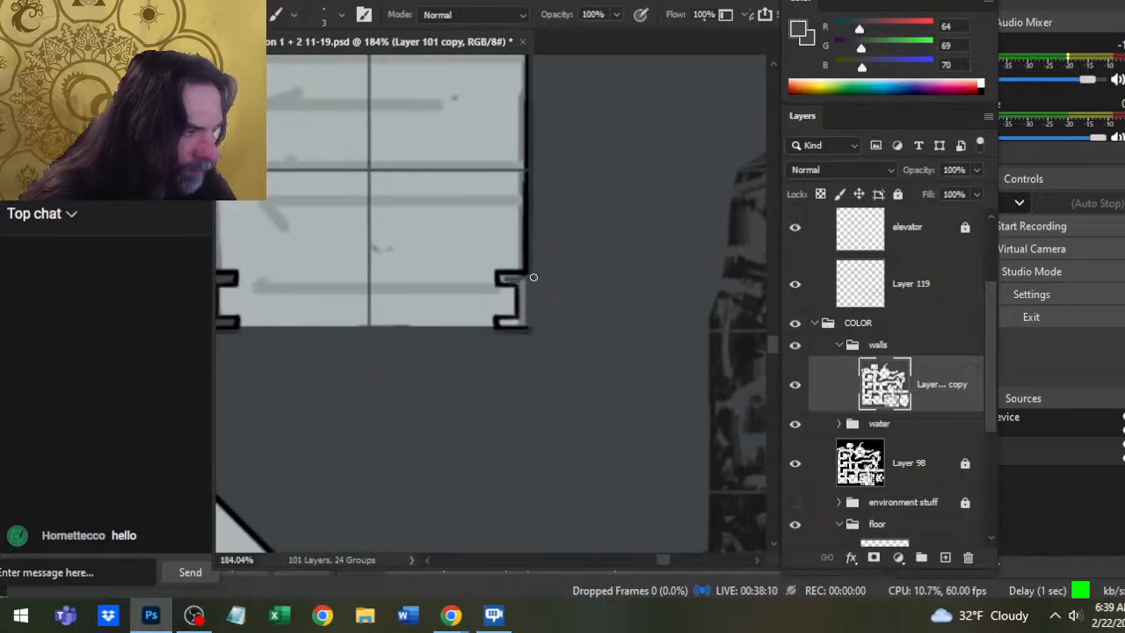
left_click_drag(525, 283, 525, 310)
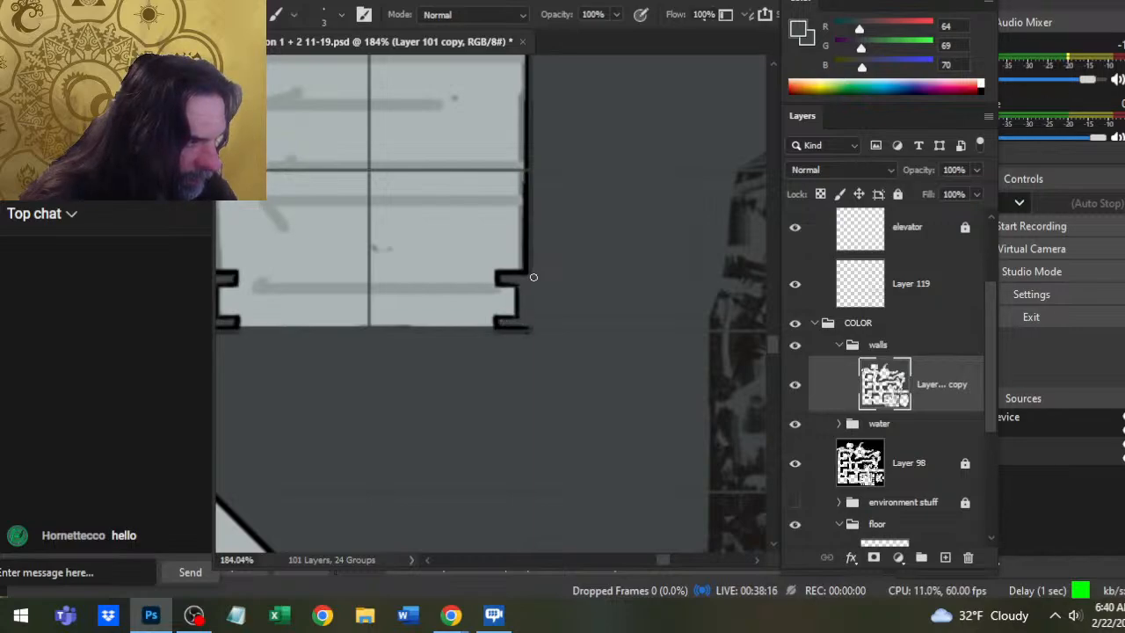
- Return to the staircase with the doorway at its top and paint the wall gray behind both of its jambs
key("z")
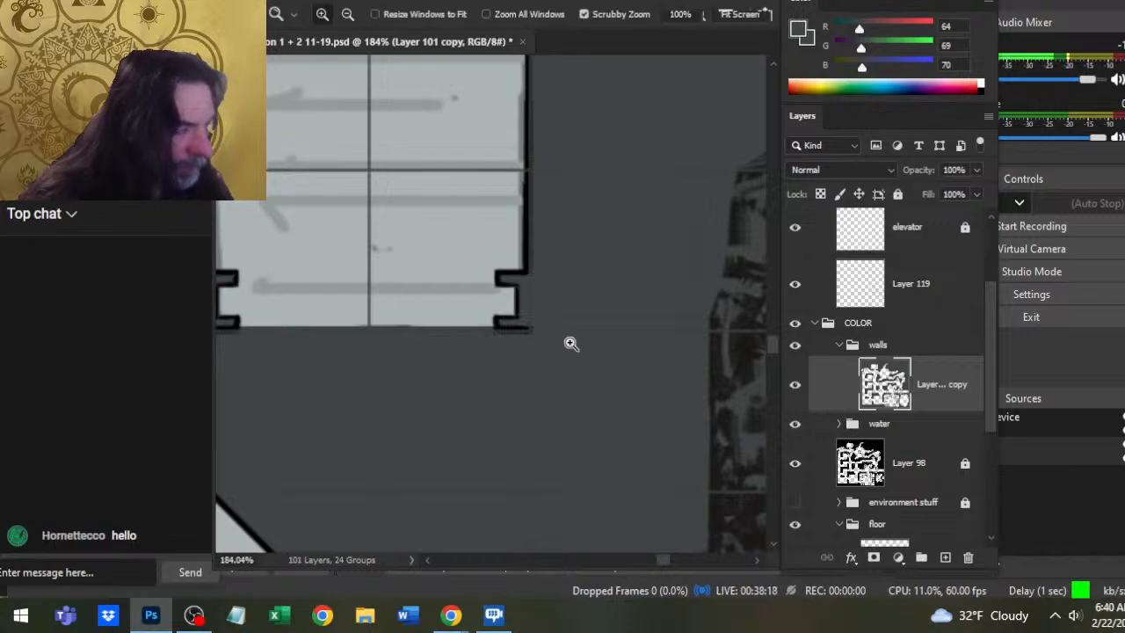
left_click_drag(570, 342, 522, 422)
left_click_drag(603, 467, 620, 439)
scroll(620, 440, "down", 5)
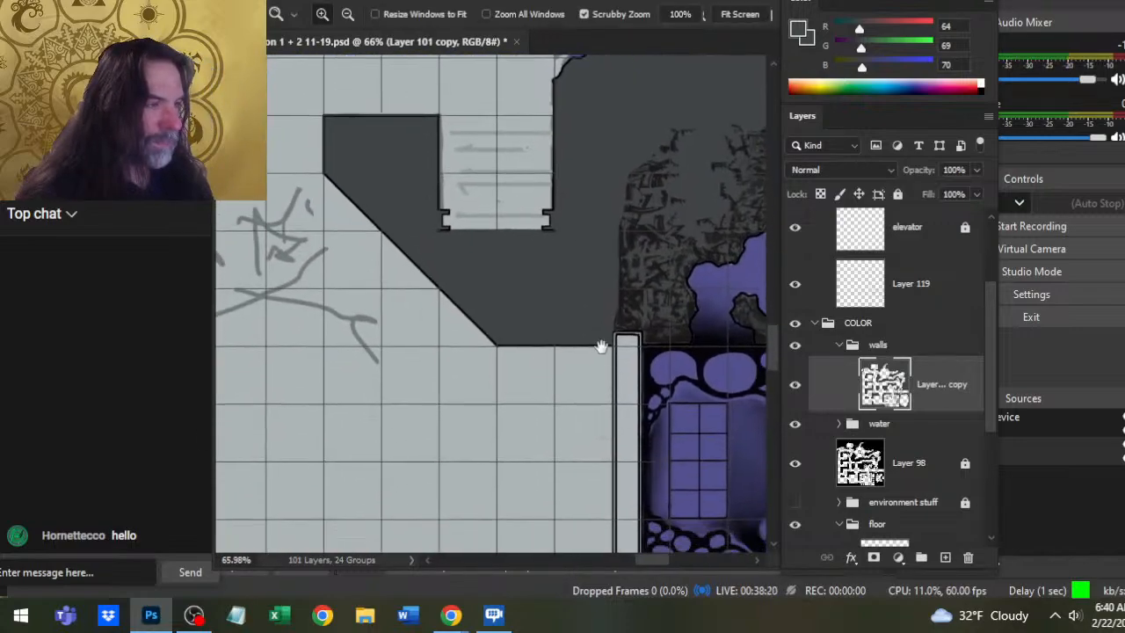
left_click_drag(421, 305, 462, 305)
key("b")
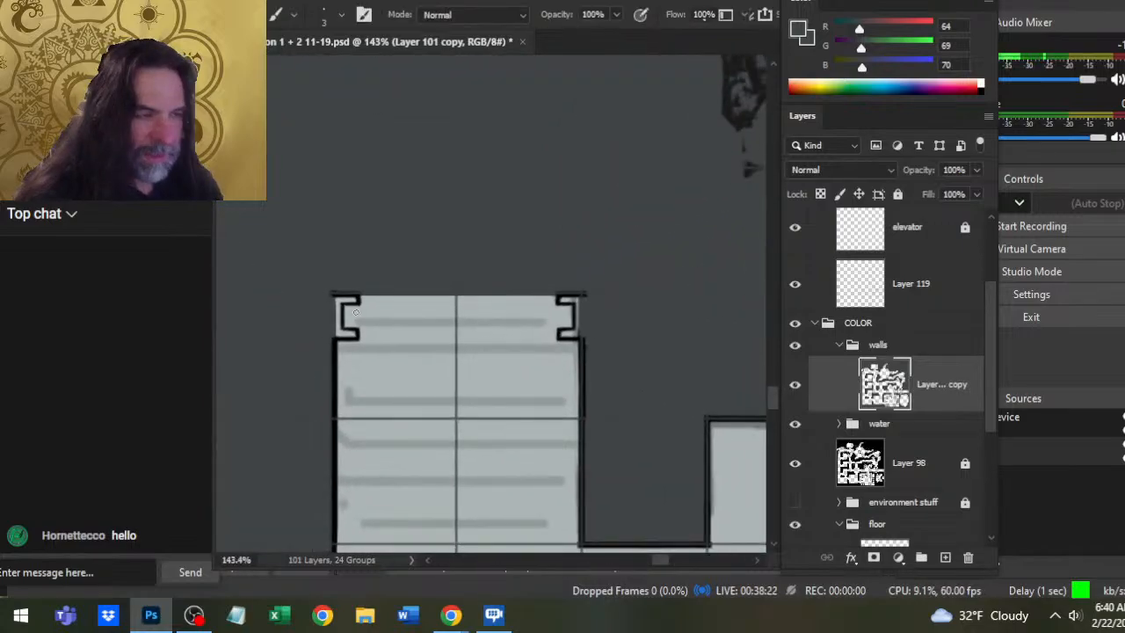
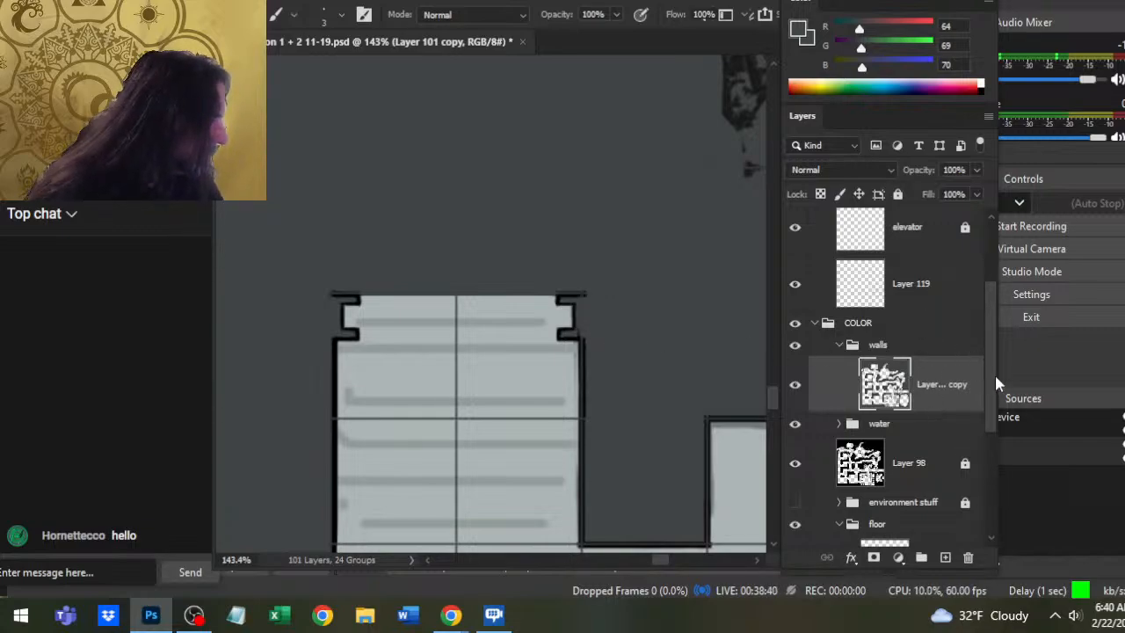
- Check the staircase's doorway jamb line work on Layer 119 up close and return to the Layer 101 copy wall fill
left_click(793, 285)
left_click(792, 285)
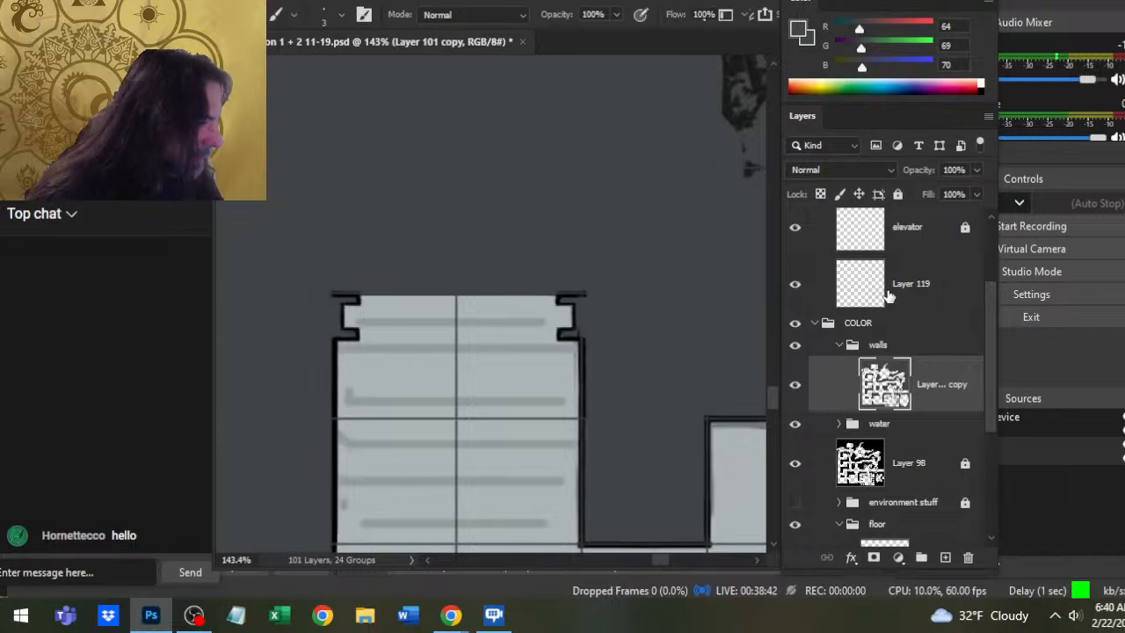
left_click(888, 291)
key("e")
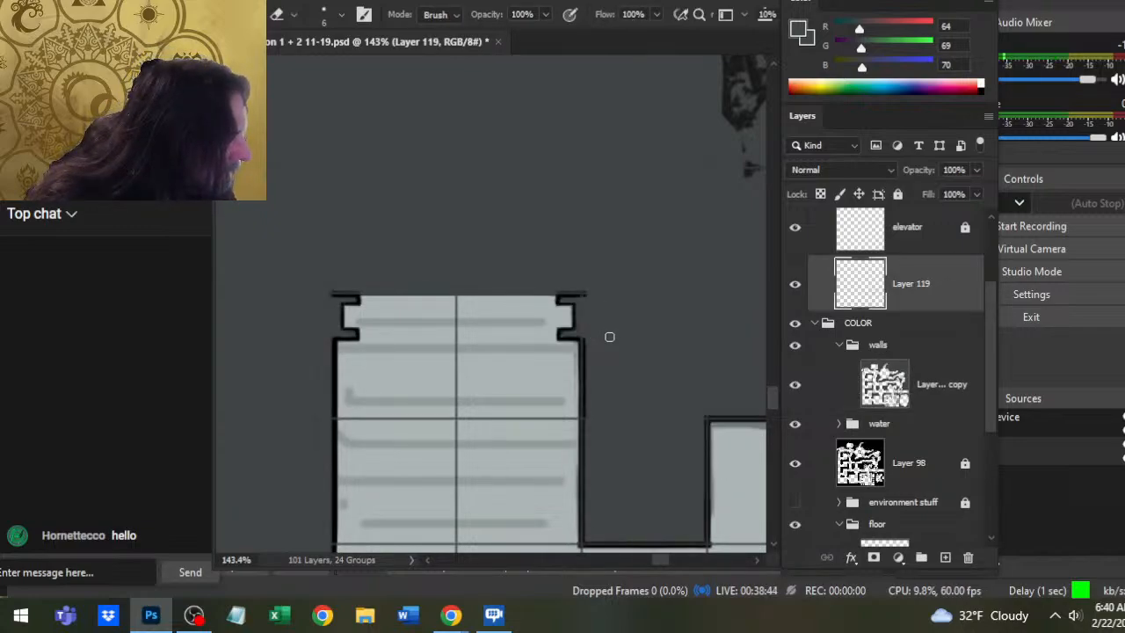
left_click(594, 334, "ctrl")
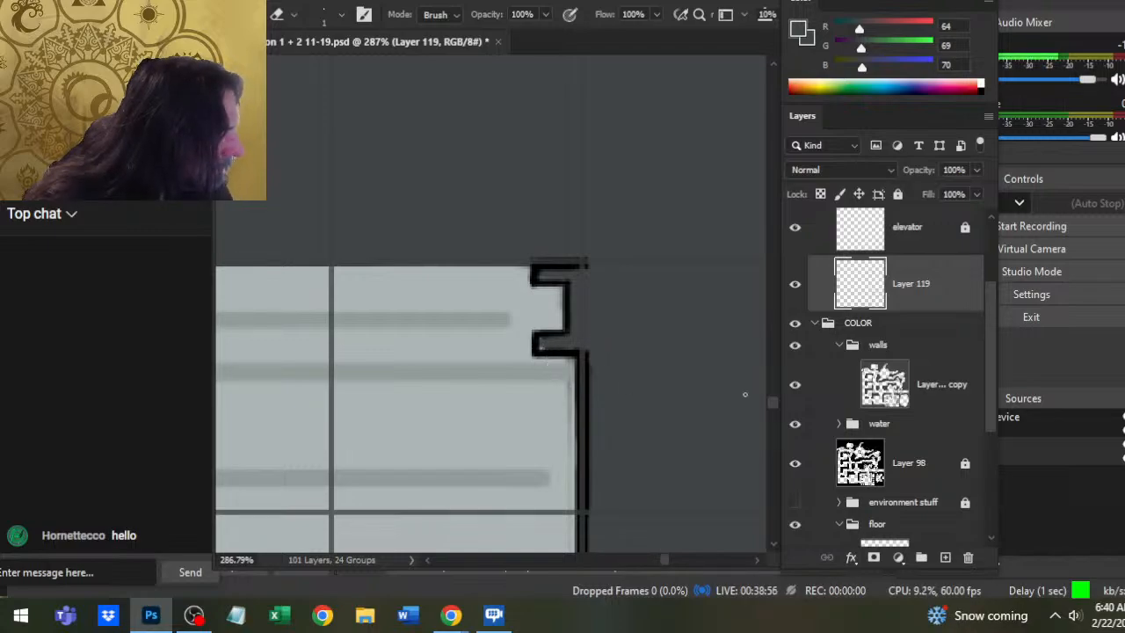
left_click(552, 340, "ctrl")
key("b")
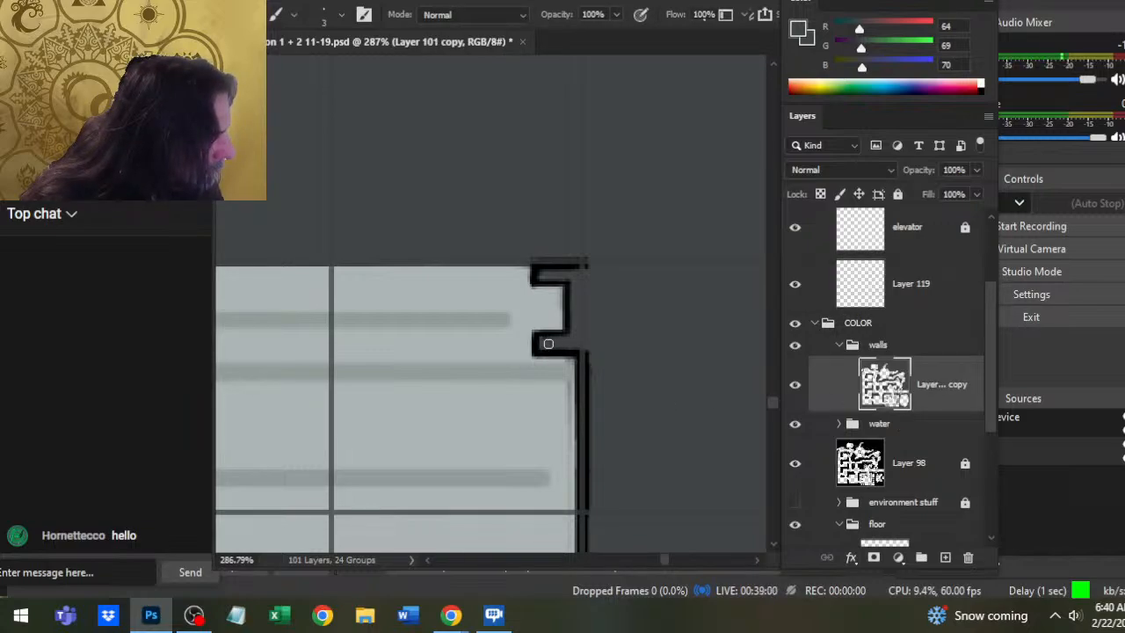
- Trace the upper and right inner edges of the block at the narrow shaft's upper end in wall gray, using a 9 px brush
key("z")
left_click_drag(610, 377, 539, 372)
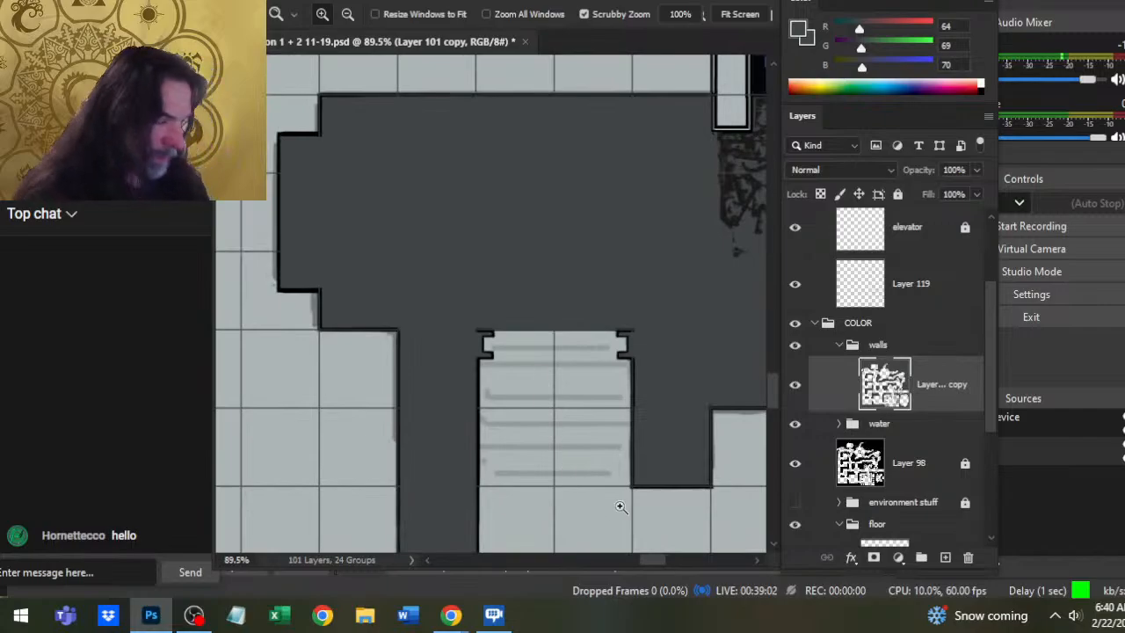
mouse_move(691, 465)
left_mouse_down()
mouse_move(555, 220)
mouse_move(519, 256)
left_mouse_up()
scroll(715, 421, "down", 3)
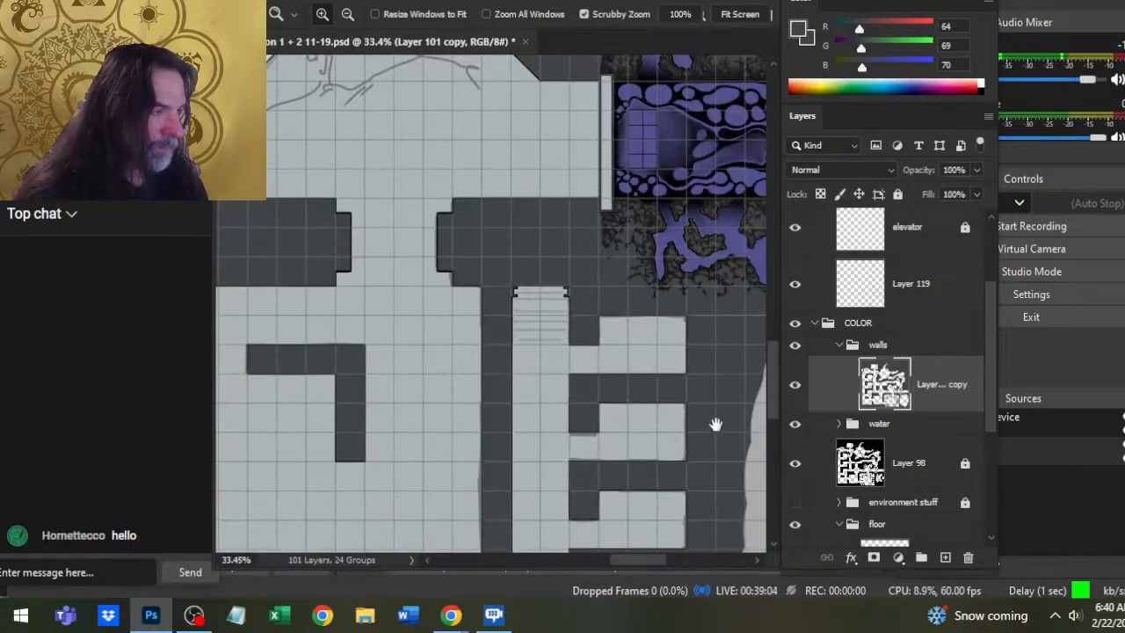
left_click_drag(715, 422, 415, 250)
scroll(532, 251, "up", 3)
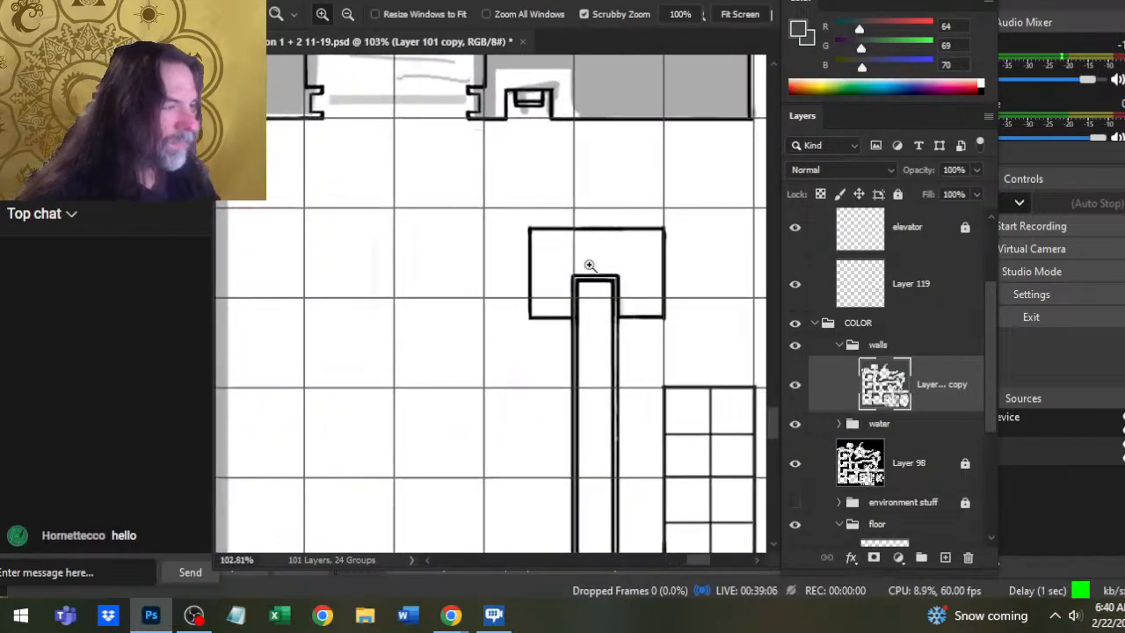
key("b")
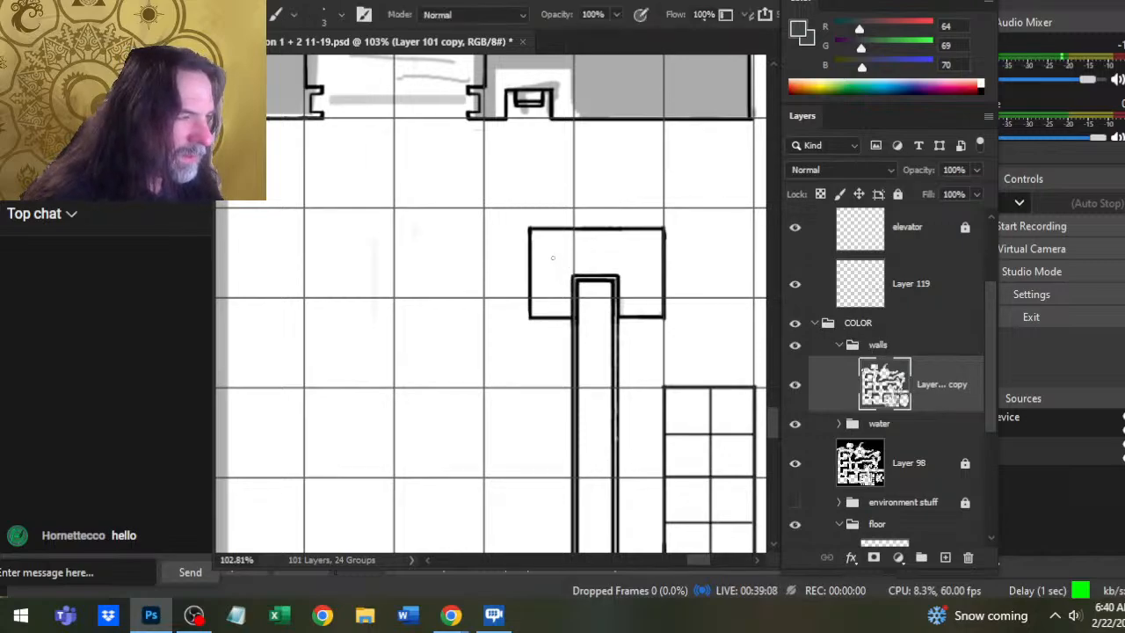
left_click_drag(530, 232, 663, 232)
left_click(660, 234)
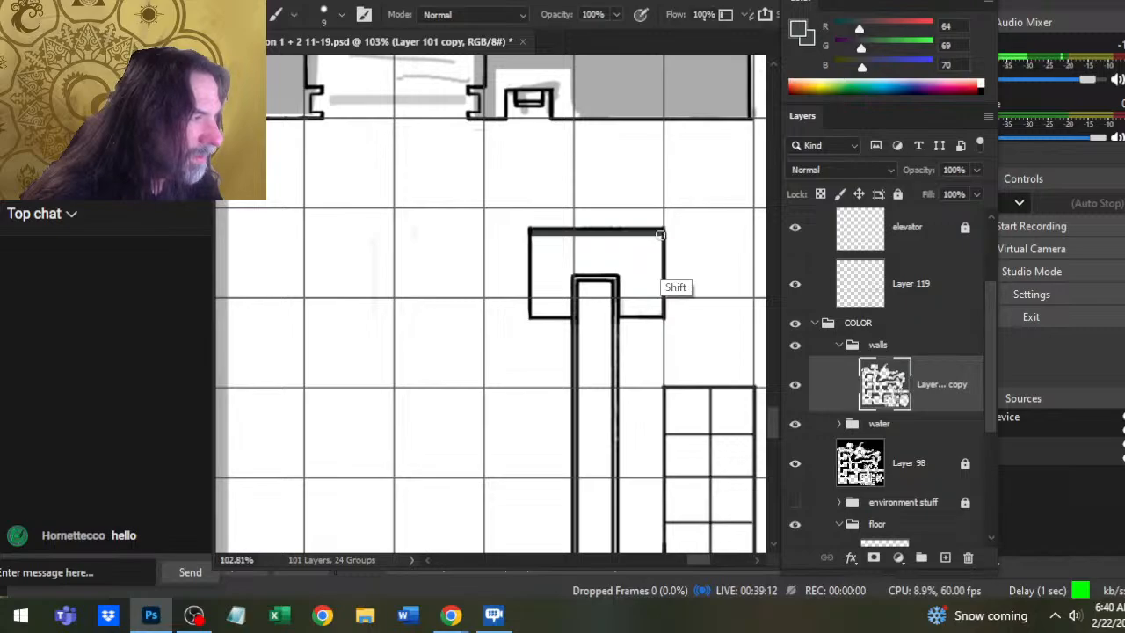
left_click(660, 315, "shift")
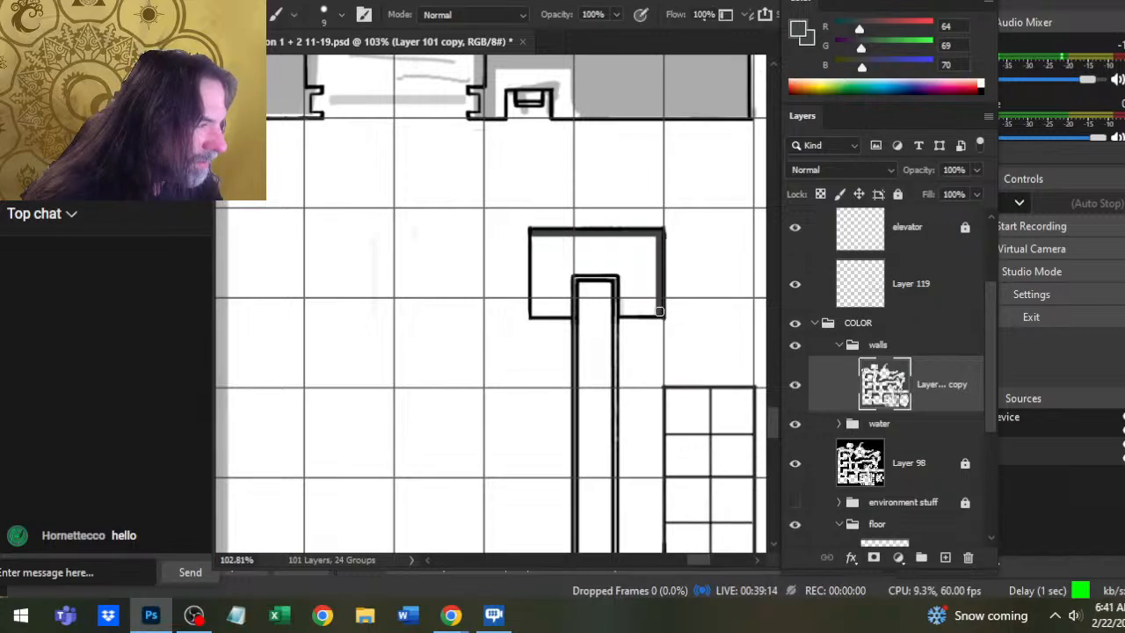
- Trace the remaining inner edges of the upper block in wall gray, along its lower side, around the shaft's end and up its left side
left_click(622, 314)
left_click(661, 314, "shift")
mouse_move(622, 314)
left_mouse_down()
mouse_move(618, 272)
mouse_move(563, 272)
mouse_move(568, 313)
left_mouse_up()
mouse_move(569, 273)
left_mouse_down()
mouse_move(567, 312)
mouse_move(533, 313)
left_mouse_up()
key("ctrl+z")
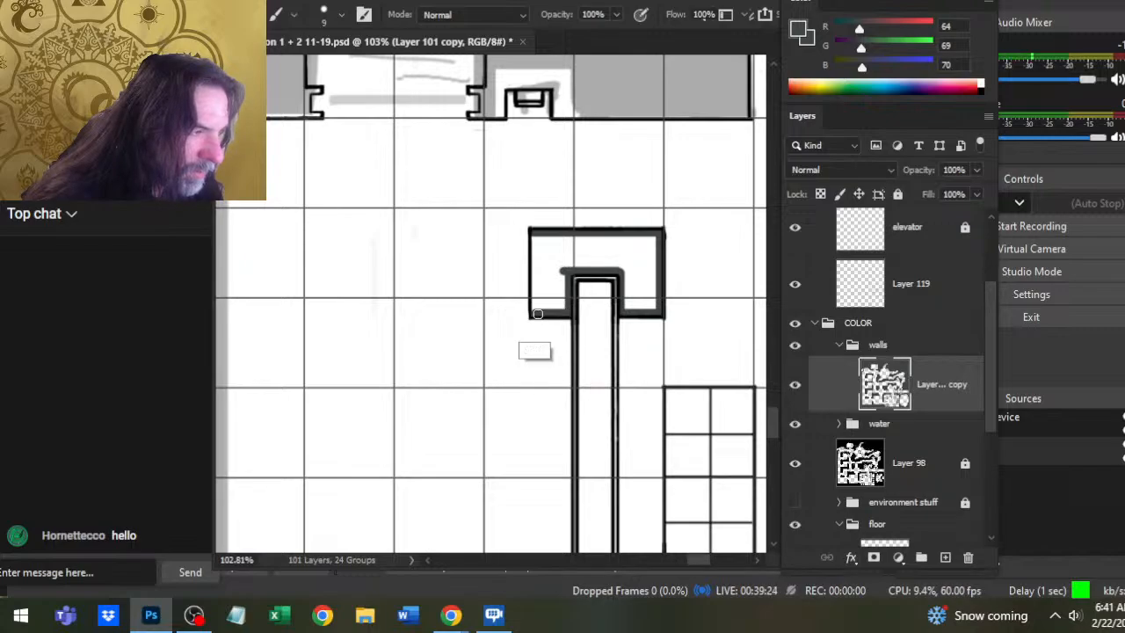
mouse_move(538, 269)
left_mouse_down()
mouse_move(538, 303)
mouse_move(534, 238)
left_mouse_up()
- Fill the upper block's interior with the wall gray and paint over the pale seams left along the outline
key("g")
left_click(561, 255)
key("b")
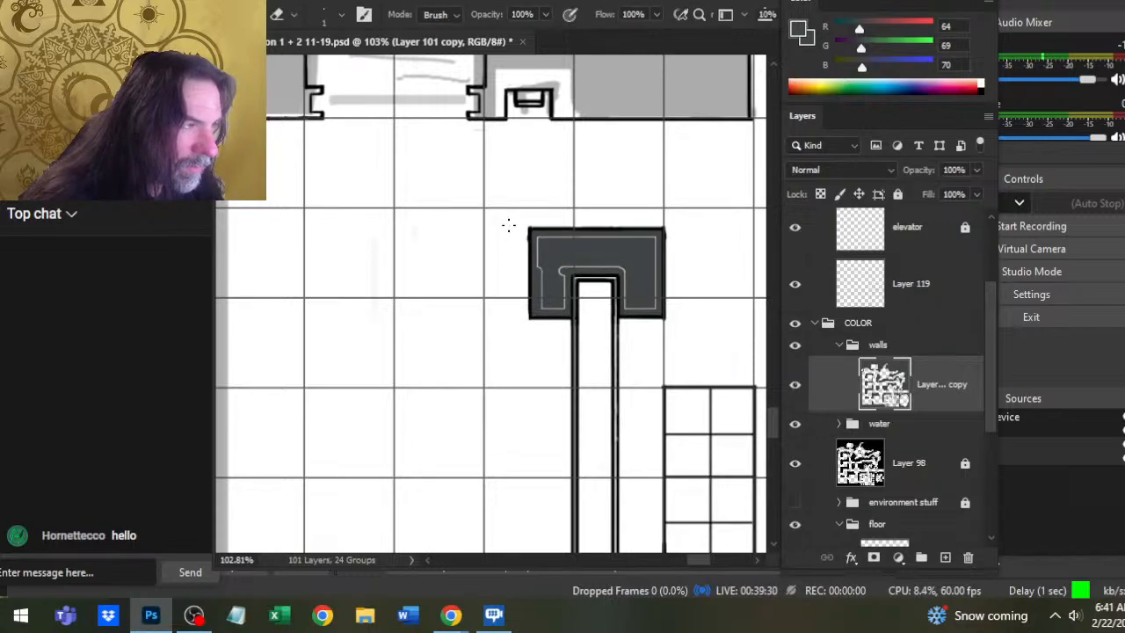
key("b")
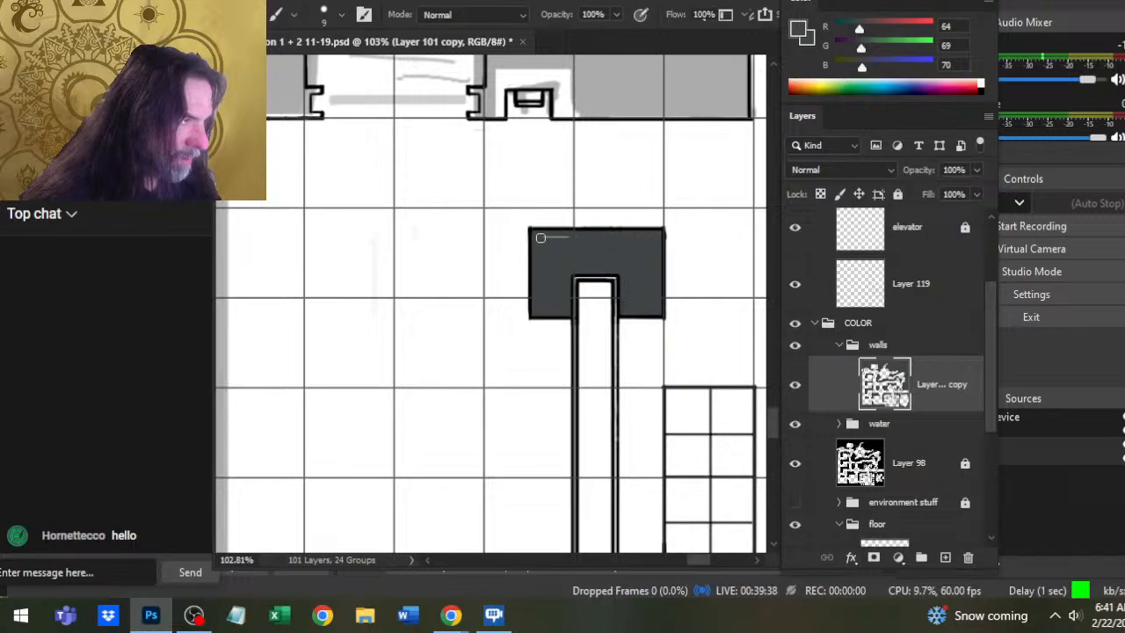
- Trace the inner edges of the left half of the block at the shaft's lower end with the 9 px wall gray brush
key("z")
left_click_drag(630, 273, 562, 290)
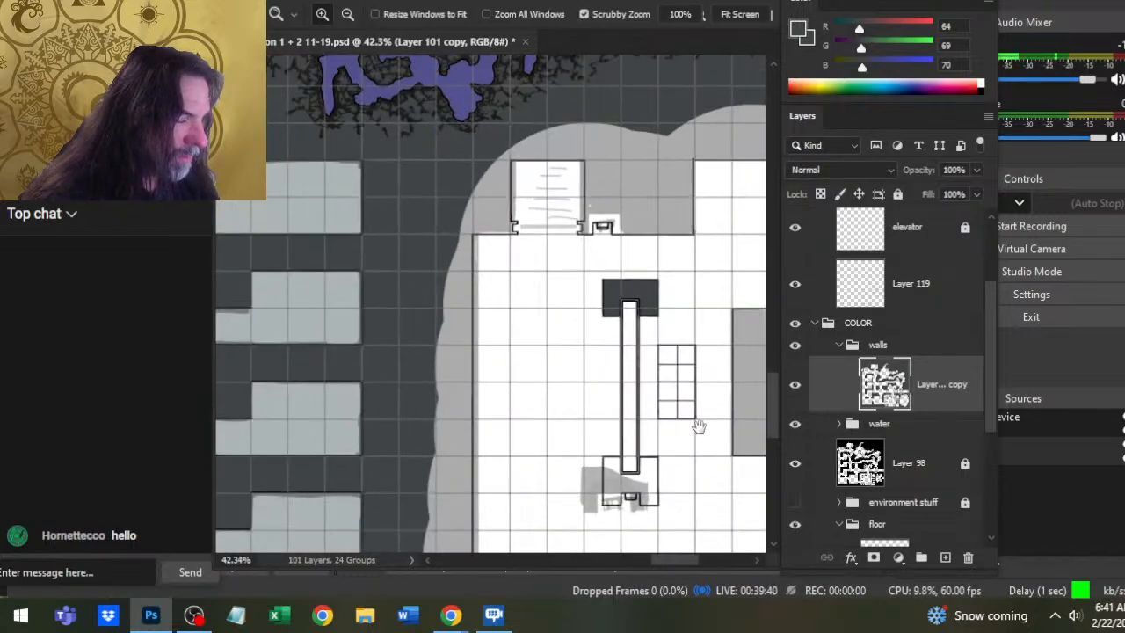
mouse_move(621, 244)
left_mouse_down()
mouse_move(651, 309)
mouse_move(502, 244)
mouse_move(572, 215)
mouse_move(566, 290)
left_mouse_up()
key("b")
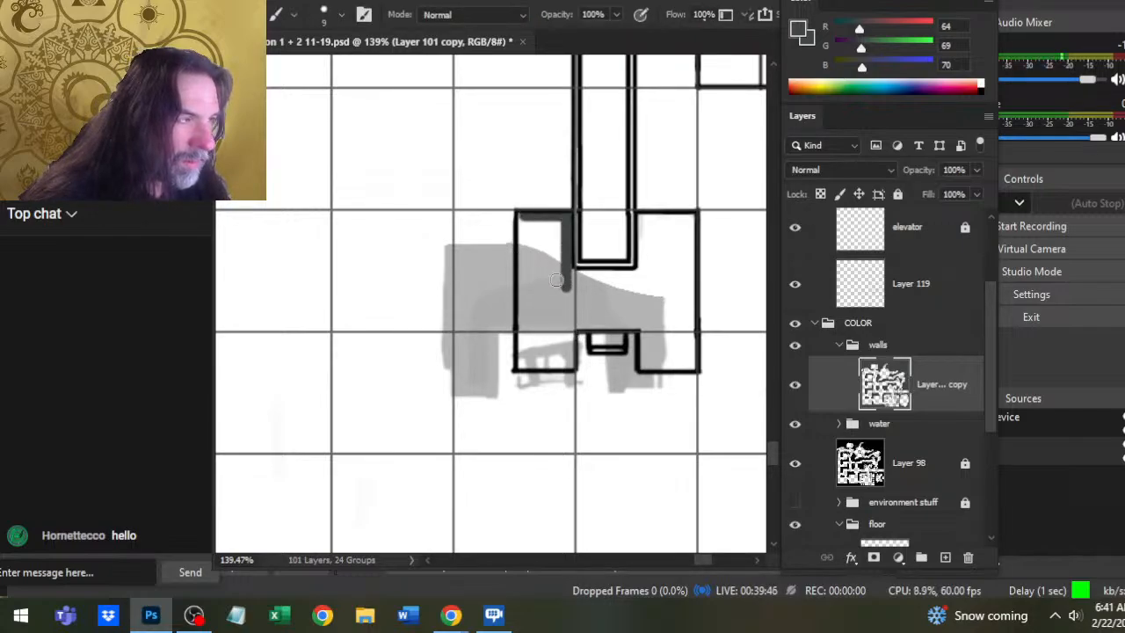
mouse_move(520, 220)
left_mouse_down()
mouse_move(520, 264)
mouse_move(521, 223)
mouse_move(521, 370)
mouse_move(548, 356)
mouse_move(523, 367)
mouse_move(568, 372)
left_mouse_up()
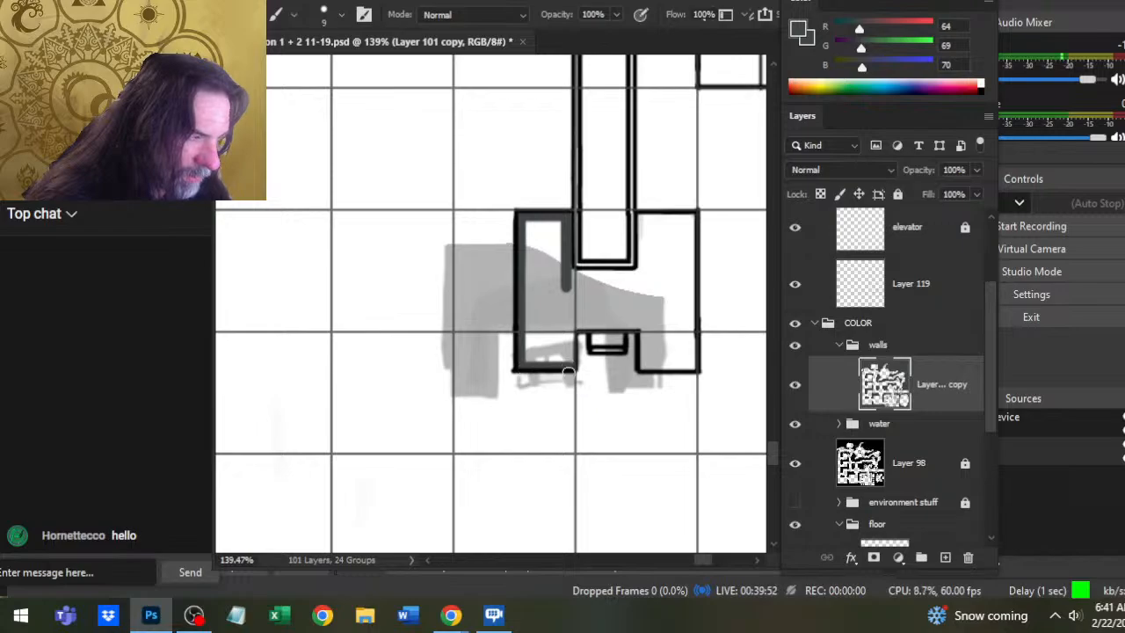
left_click(573, 327, "shift")
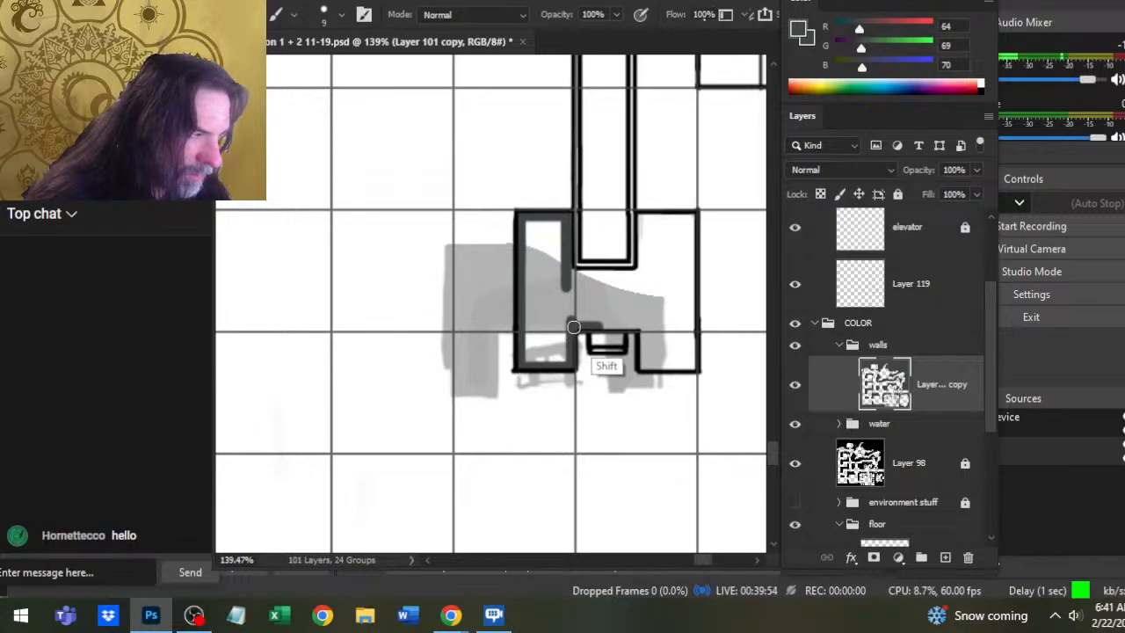
- Trace the lower block's notch, right half and the edge around the shaft's end in wall gray
left_click_drag(573, 327, 654, 318)
left_click(650, 363, "shift")
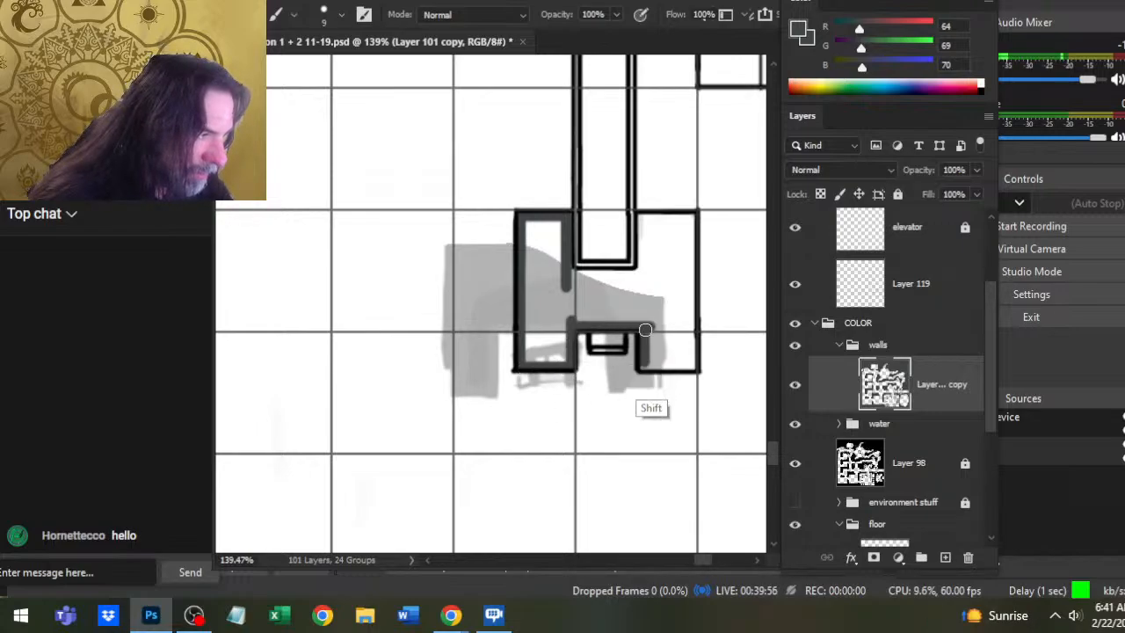
mouse_move(646, 364)
left_mouse_down()
mouse_move(692, 364)
mouse_move(690, 218)
left_mouse_up()
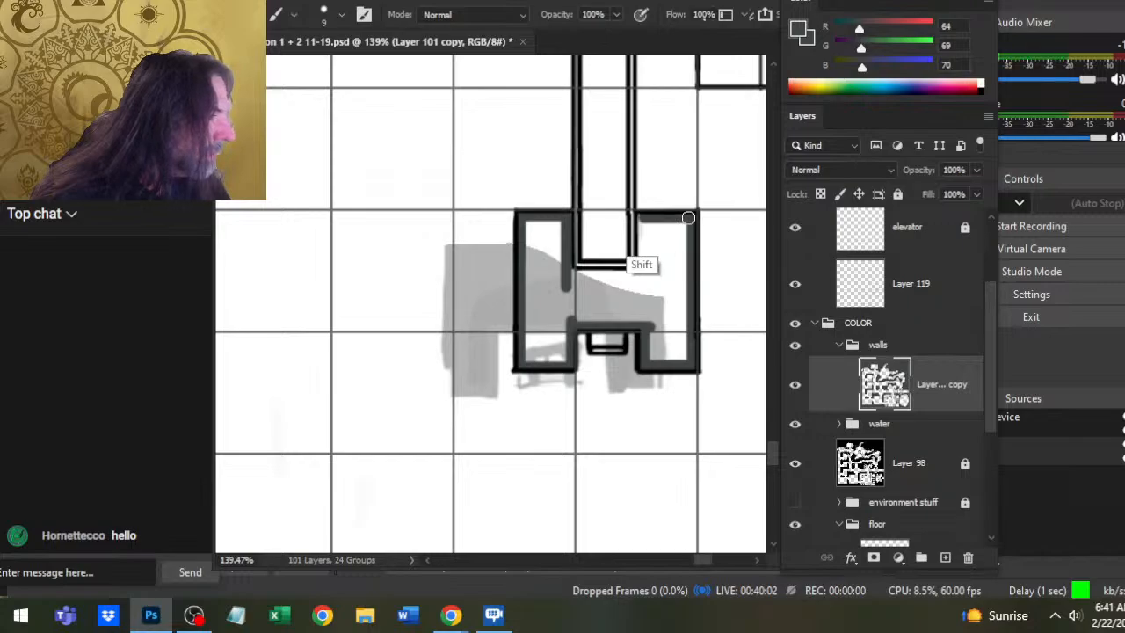
left_click_drag(642, 217, 640, 283)
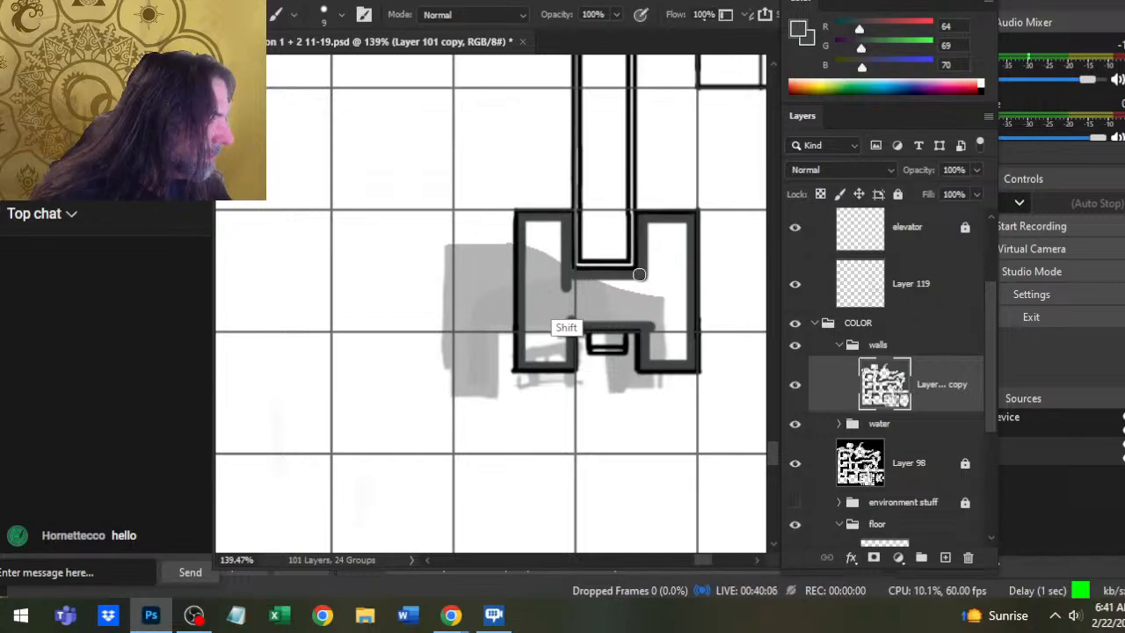
- Fill the lower block's interior with the wall gray and paint over the pale seams along its outline
key("g")
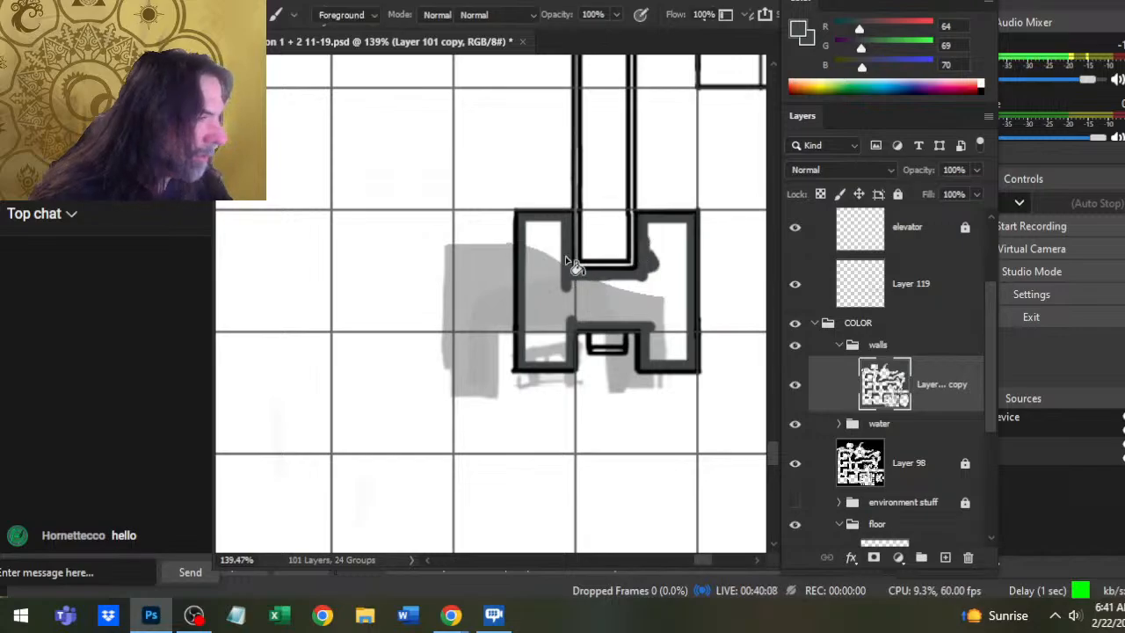
left_click(536, 259)
key("b")
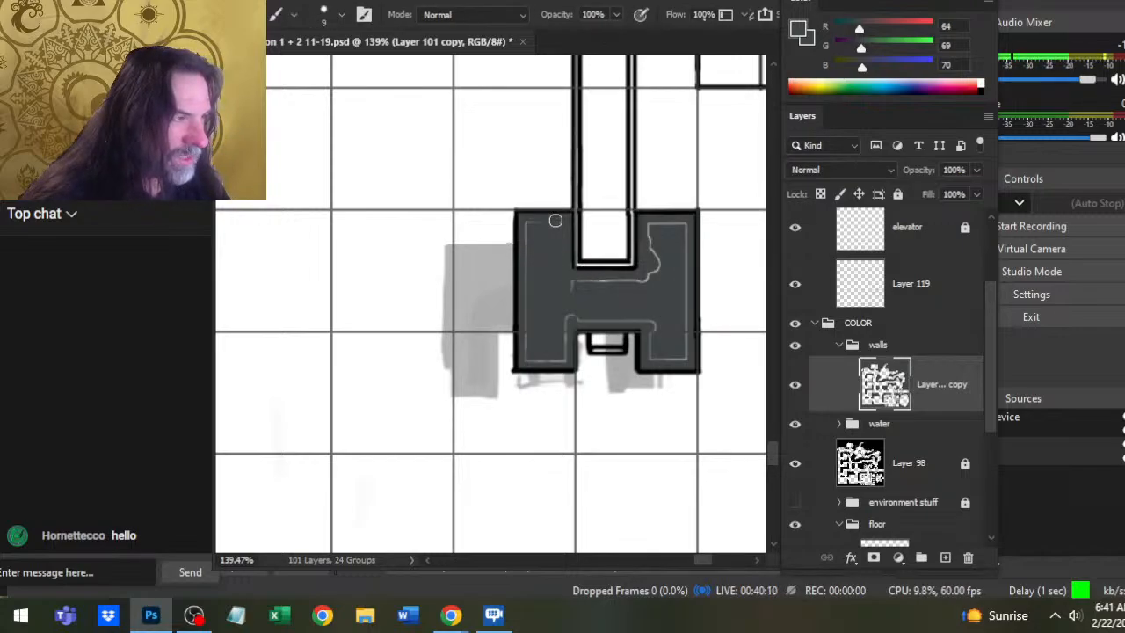
left_click_drag(556, 220, 527, 276)
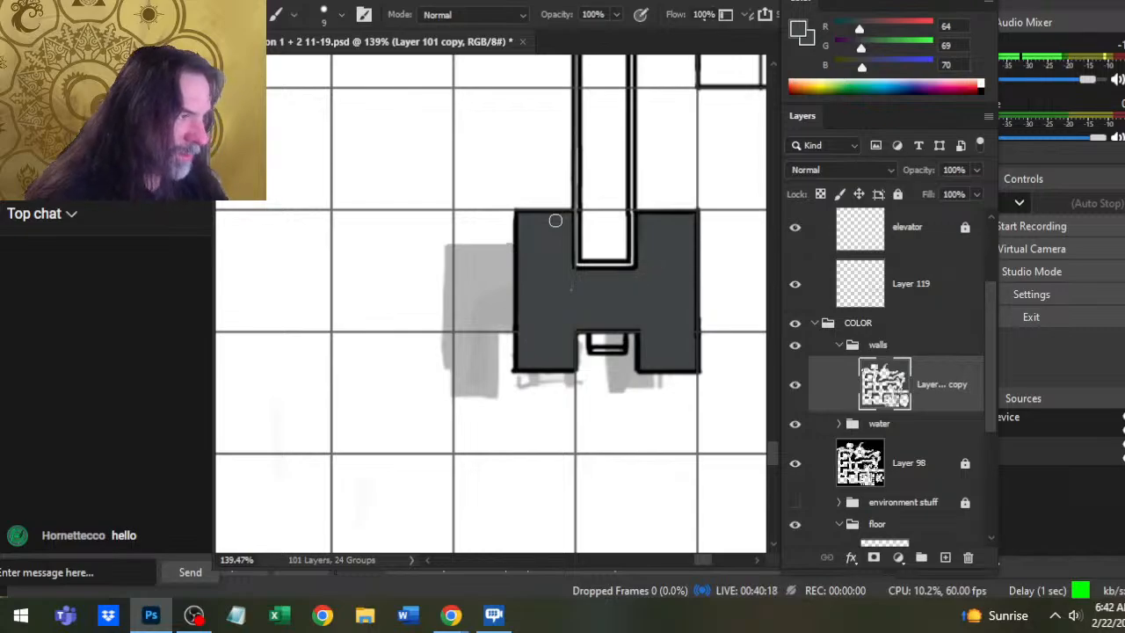
left_click(895, 299)
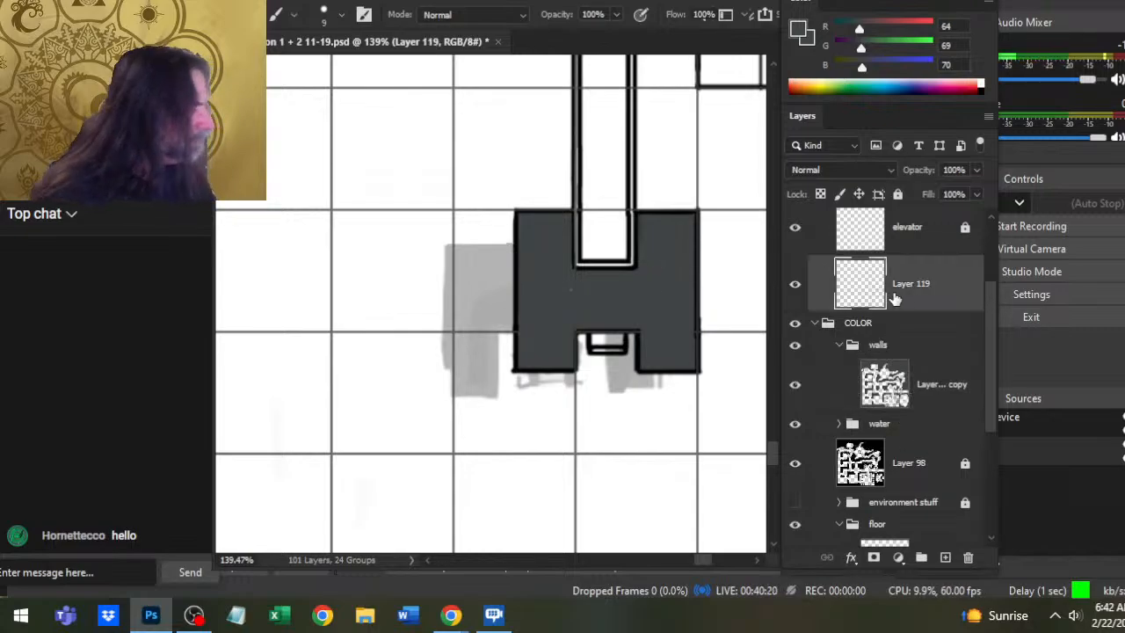
key("e")
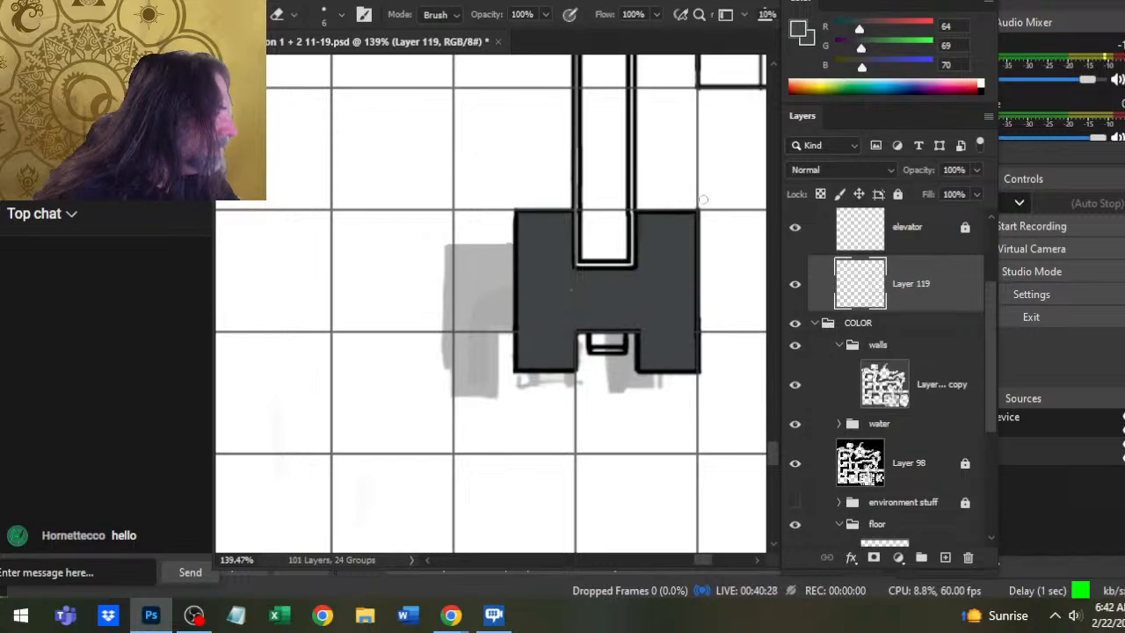
key("z")
left_click_drag(668, 312, 533, 379)
scroll(548, 362, "down", 5)
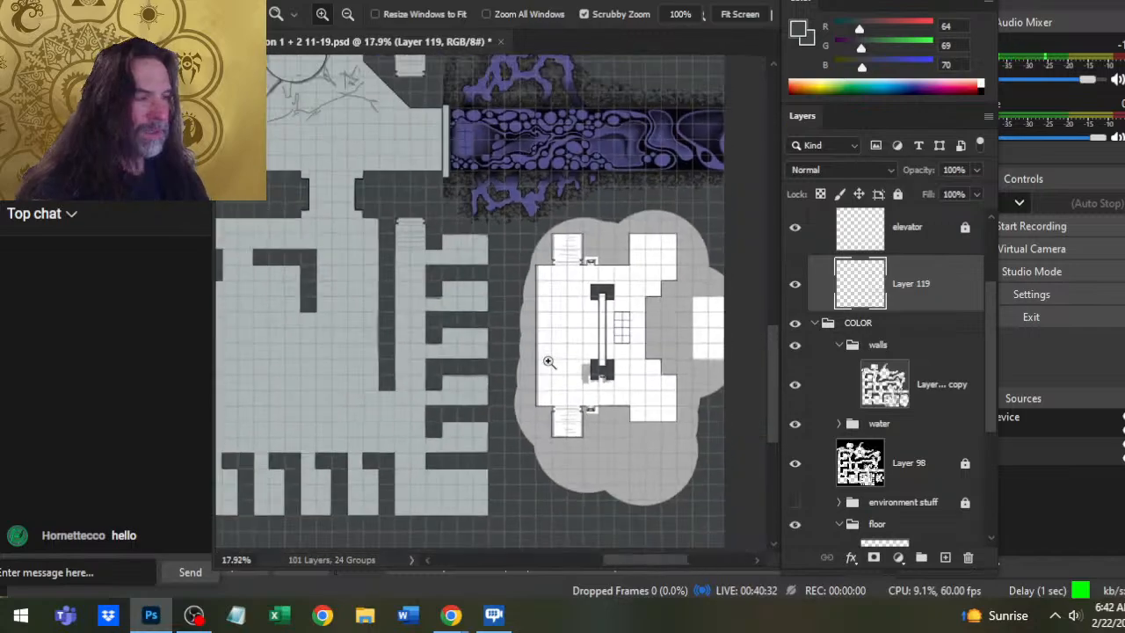
scroll(629, 360, "up", 4)
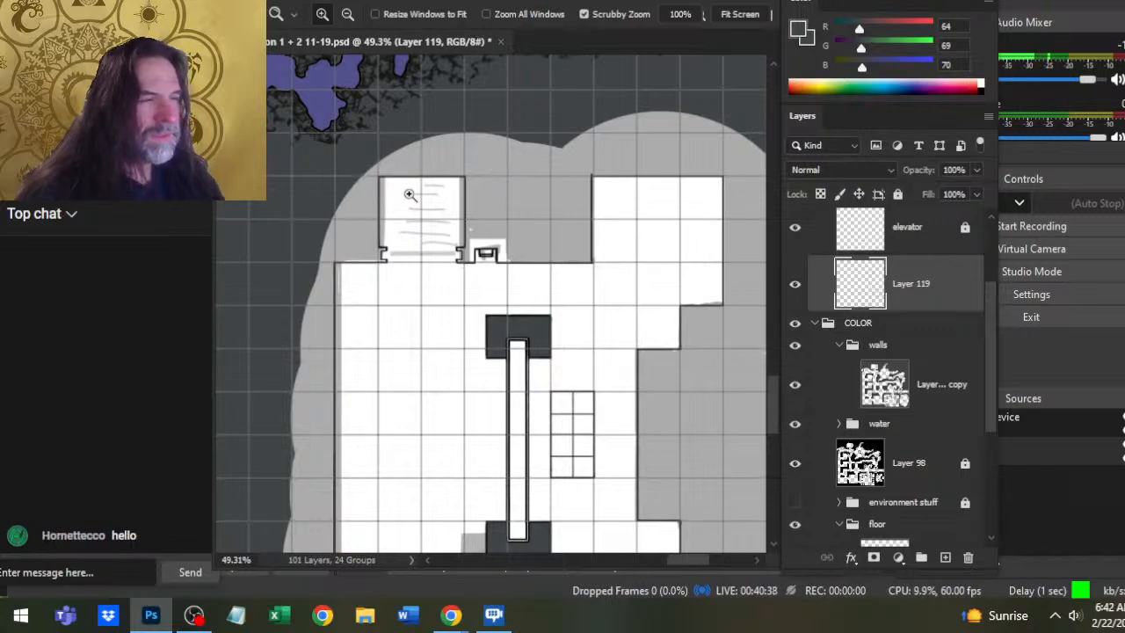
scroll(384, 189, "up", 2)
key("b")
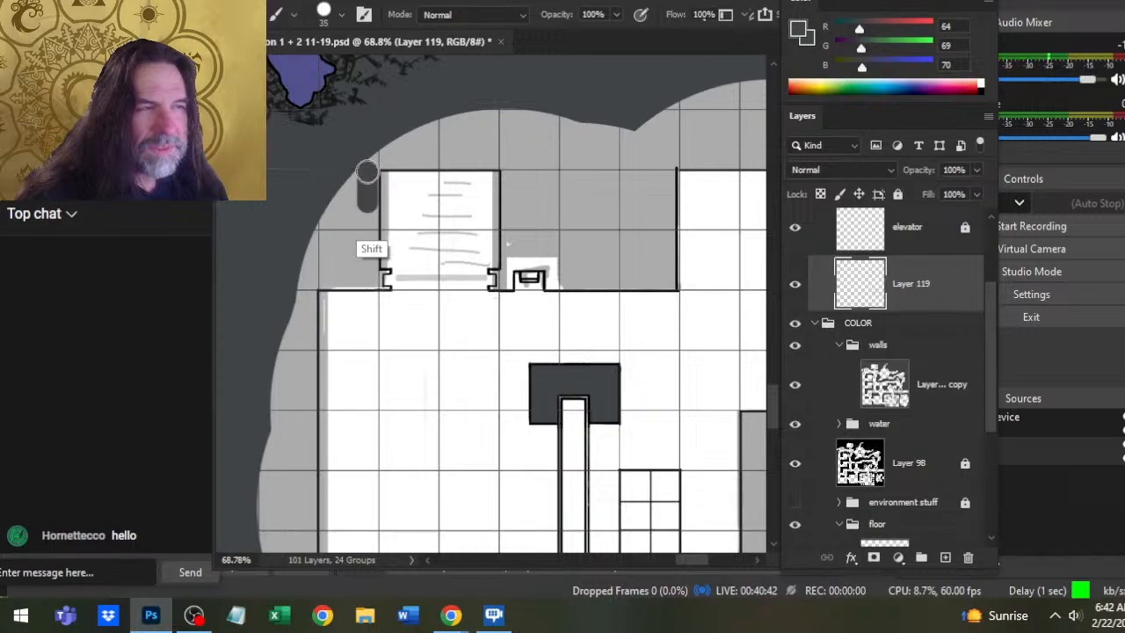
key("z")
left_click_drag(350, 251, 444, 286)
key("b")
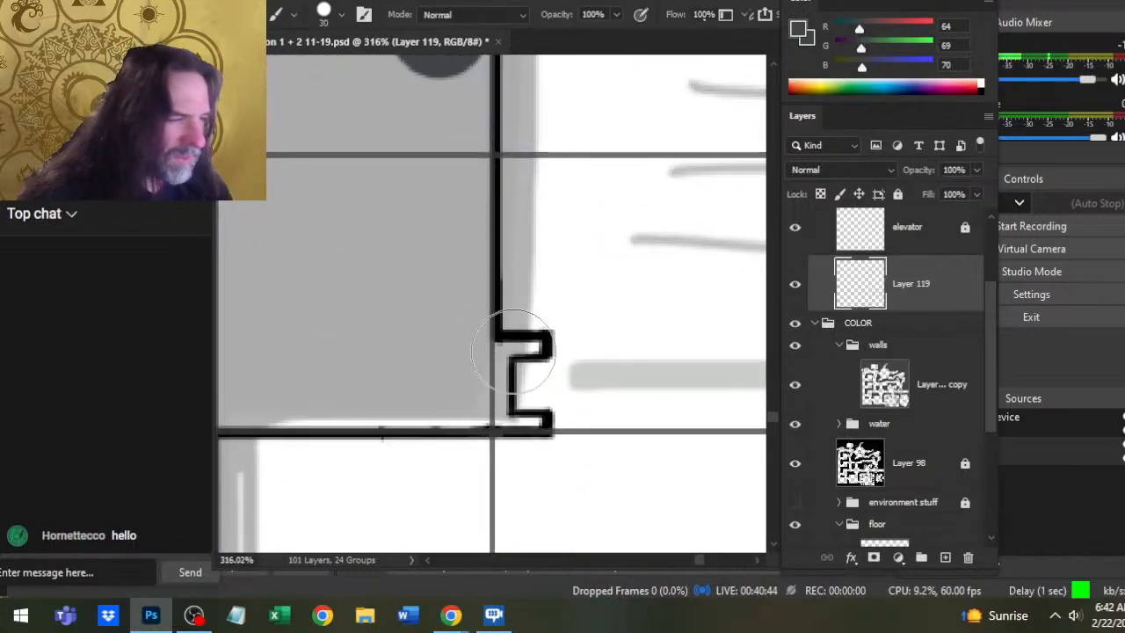
mouse_move(515, 339)
left_mouse_down()
mouse_move(500, 344)
mouse_move(519, 348)
left_mouse_up()
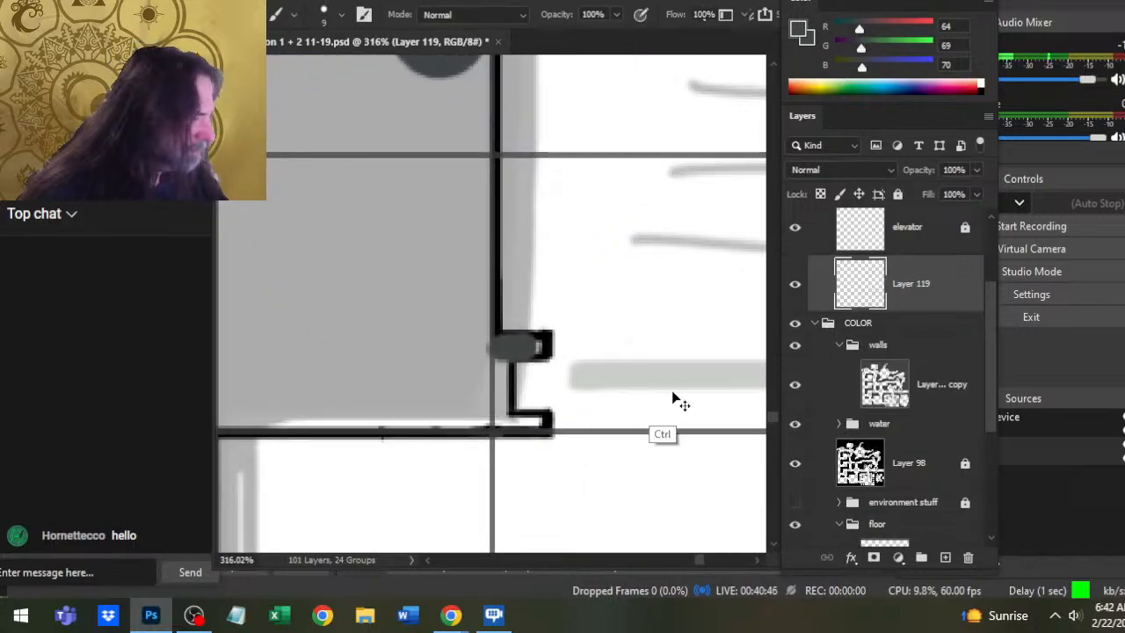
key("ctrl+z")
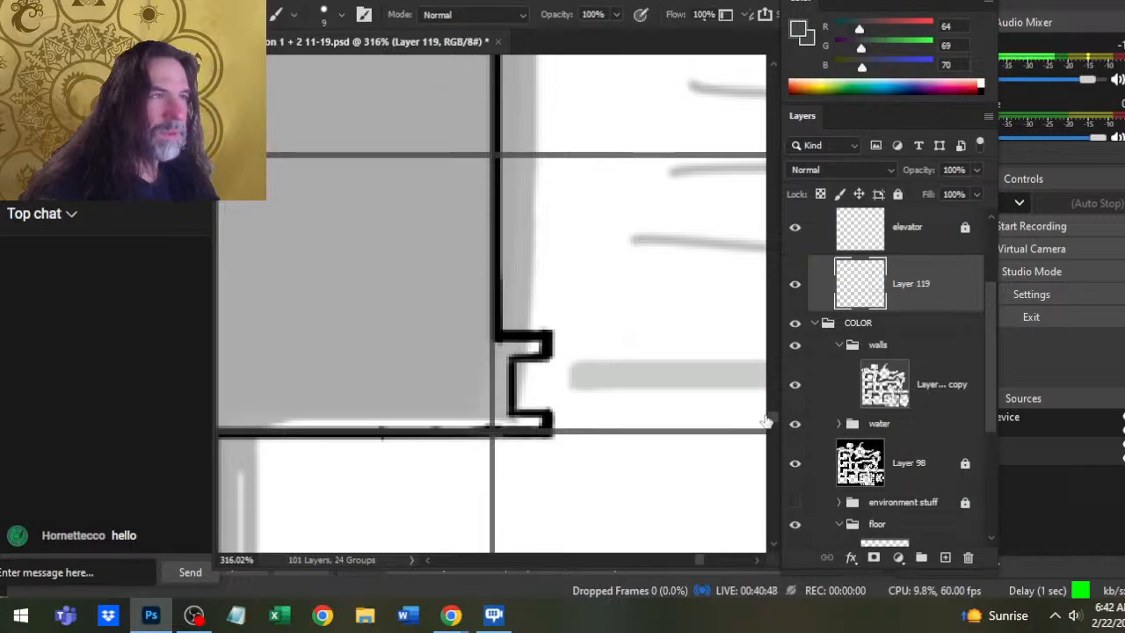
- Select Layer 101 copy and paint the wall gray inside the left jamb of the white room's upper staircase, using a 7 px brush
key("z")
left_click_drag(680, 389, 653, 408)
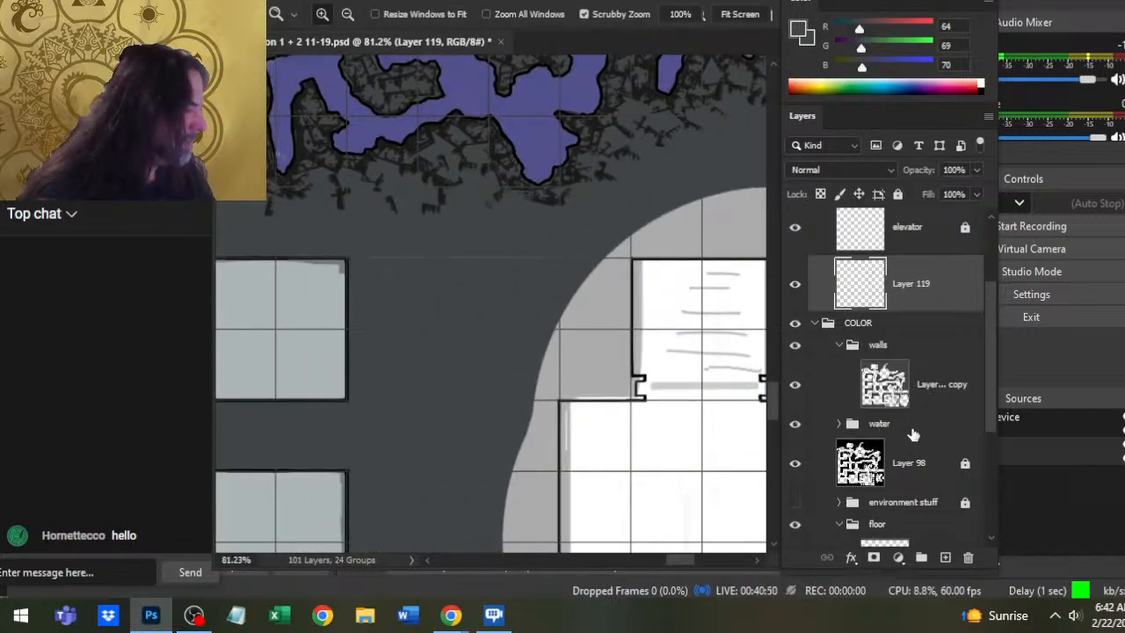
left_click(800, 408)
left_click(793, 389)
left_click(795, 392)
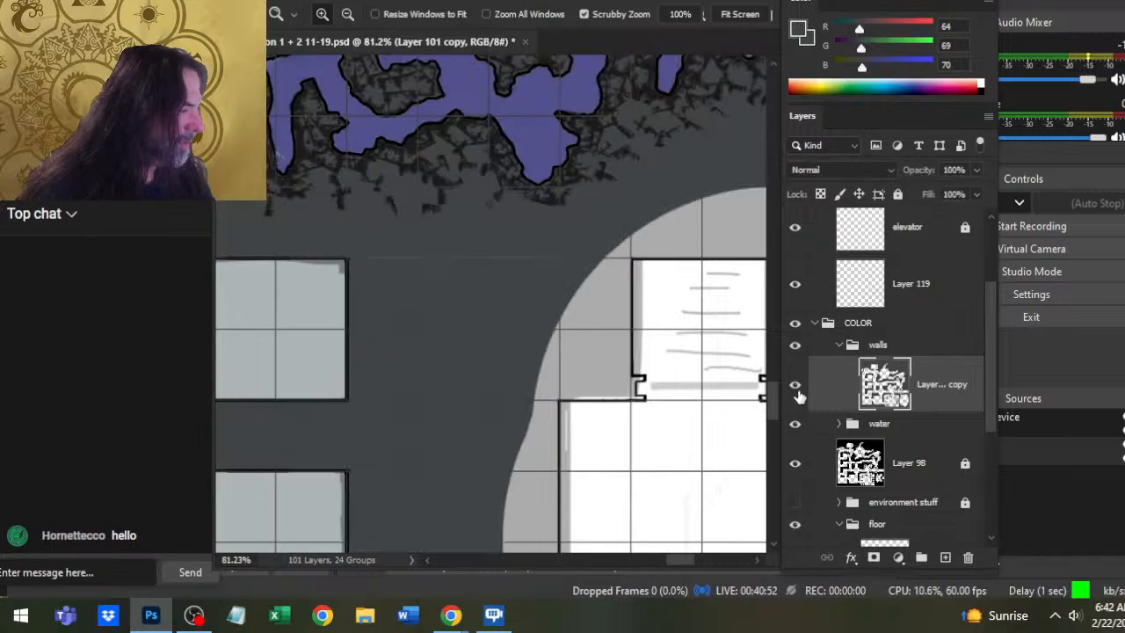
scroll(753, 413, "up", 5)
key("b")
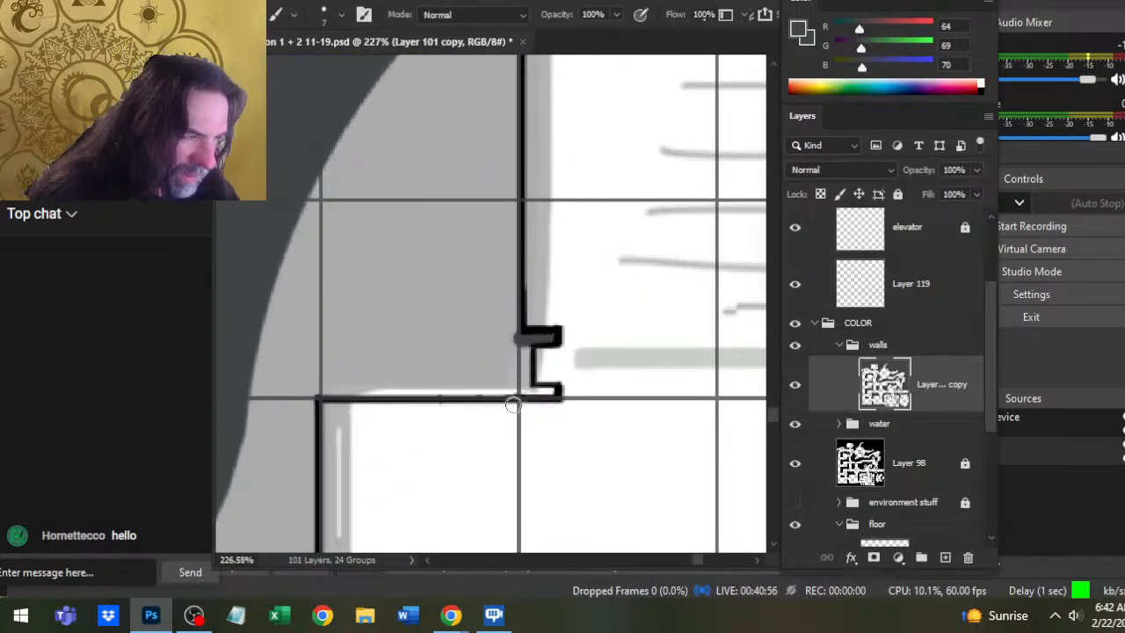
mouse_move(520, 387)
left_mouse_down()
mouse_move(407, 353)
mouse_move(331, 299)
left_mouse_up()
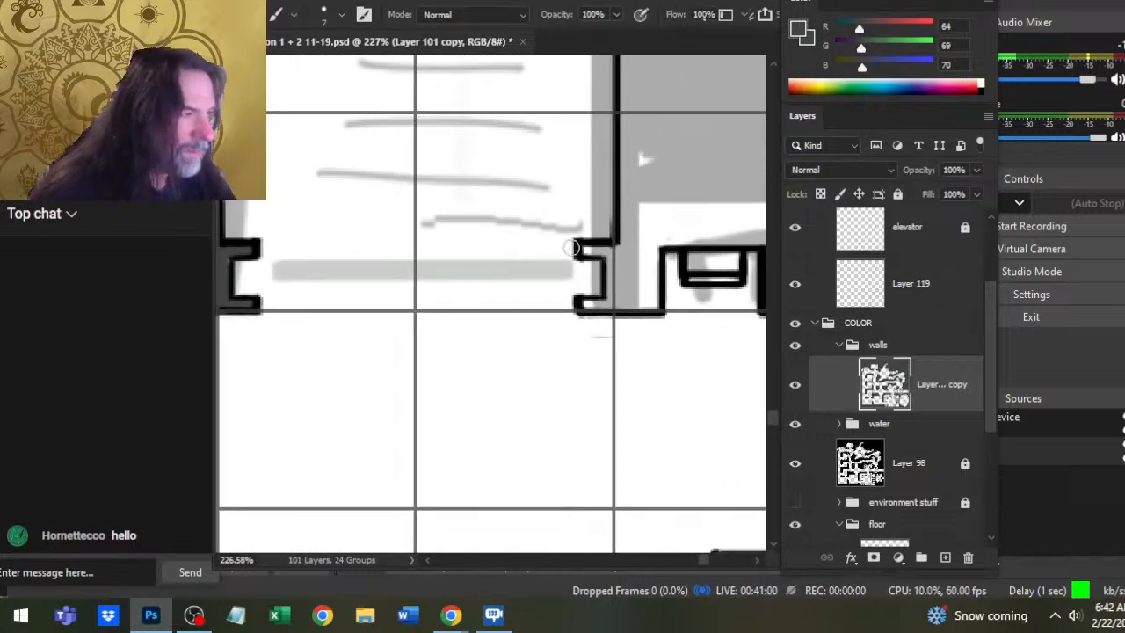
- Paint the wall gray inside the white room's staircase's right jamb and trim the jamb's outline ends on Layer 119 with the 6 px eraser
left_click_drag(586, 247, 611, 254)
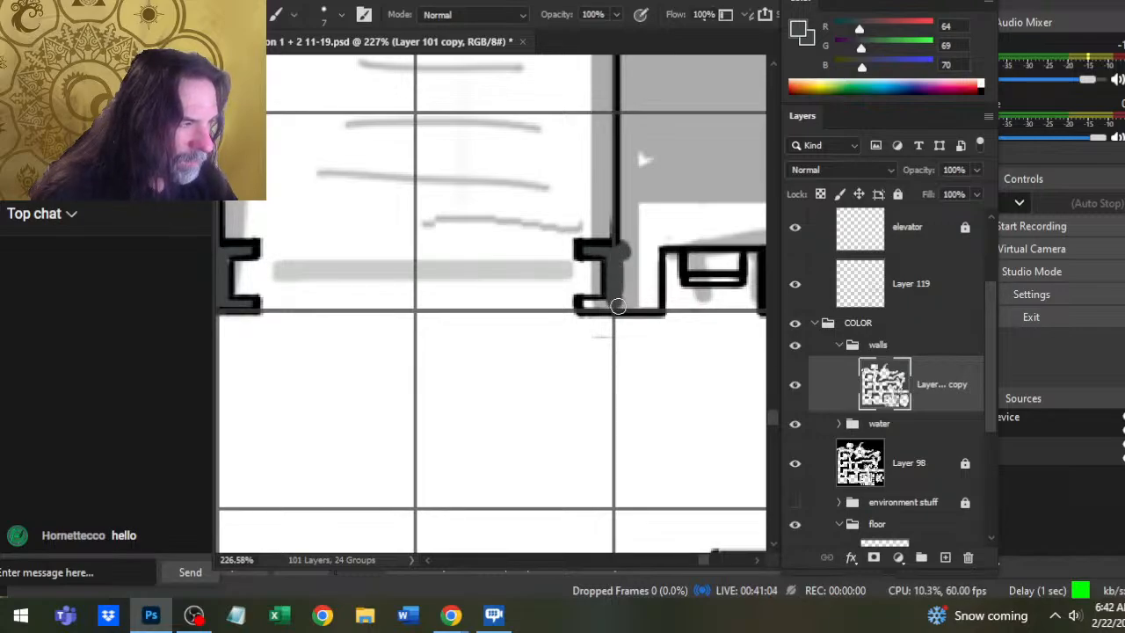
mouse_move(617, 309)
left_mouse_down()
mouse_move(650, 299)
mouse_move(654, 234)
left_mouse_up()
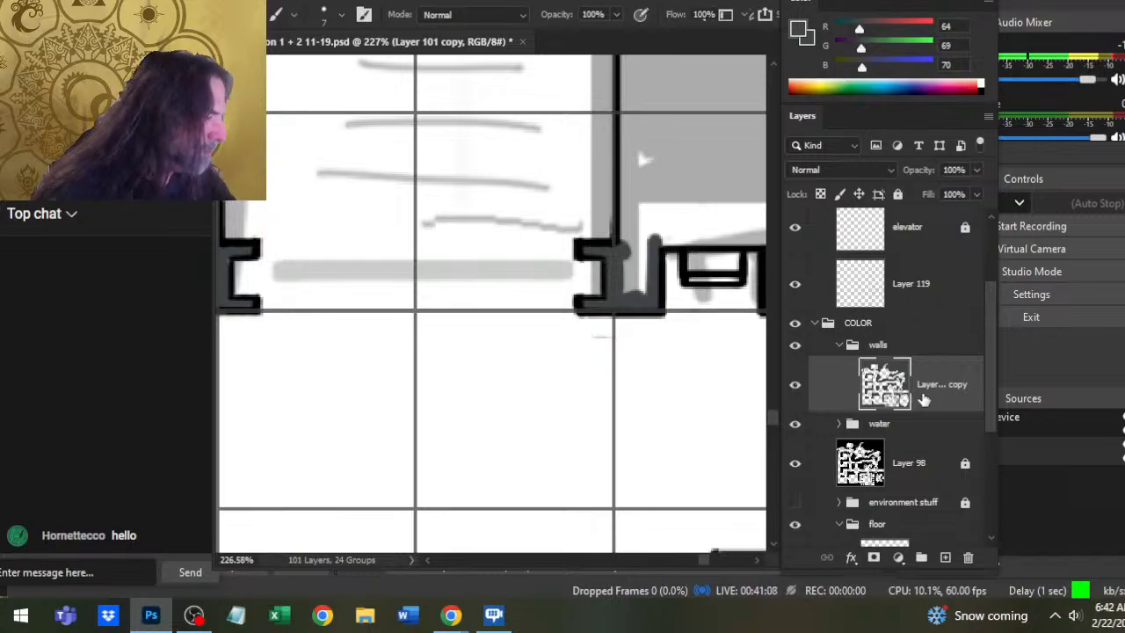
left_click(930, 286)
key("e")
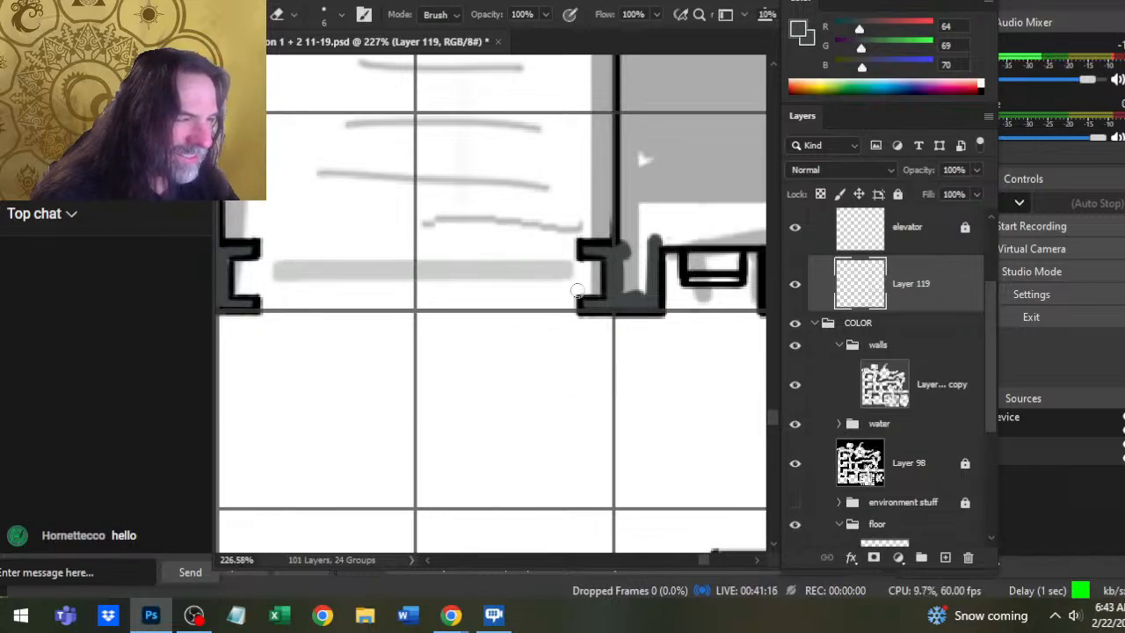
left_click_drag(391, 330, 590, 390)
mouse_move(529, 316)
left_mouse_down()
mouse_move(515, 312)
mouse_move(513, 386)
left_mouse_up()
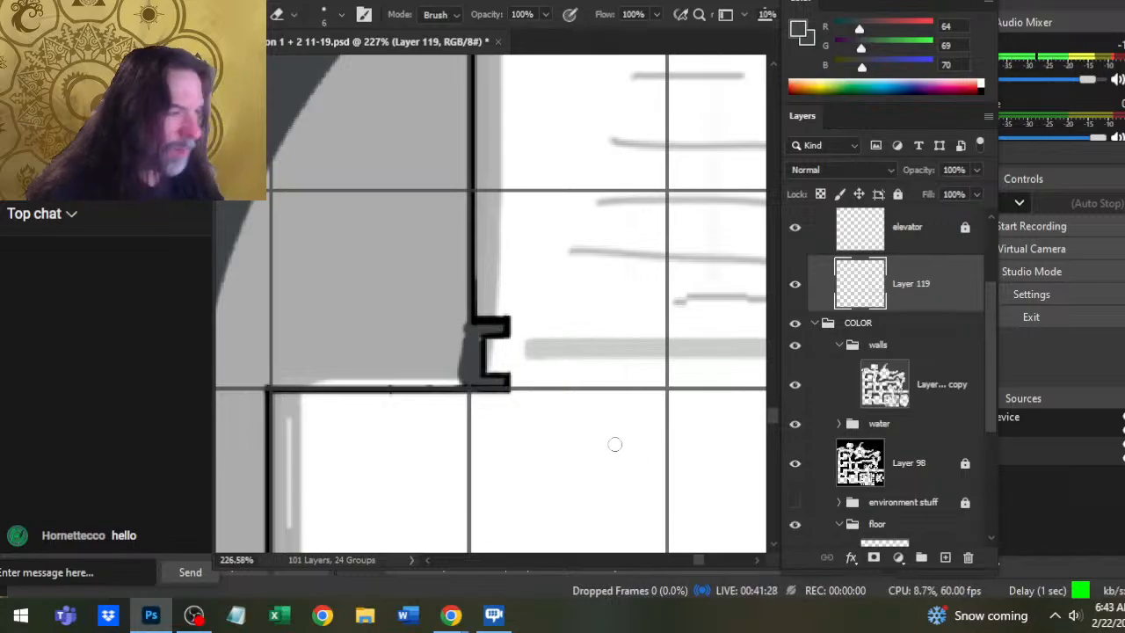
- On Layer 101 copy, paint the wall gray around the small niche beside the right jamb, along its left, upper and right edges
left_click(940, 407)
key("z")
left_click_drag(633, 452, 508, 373)
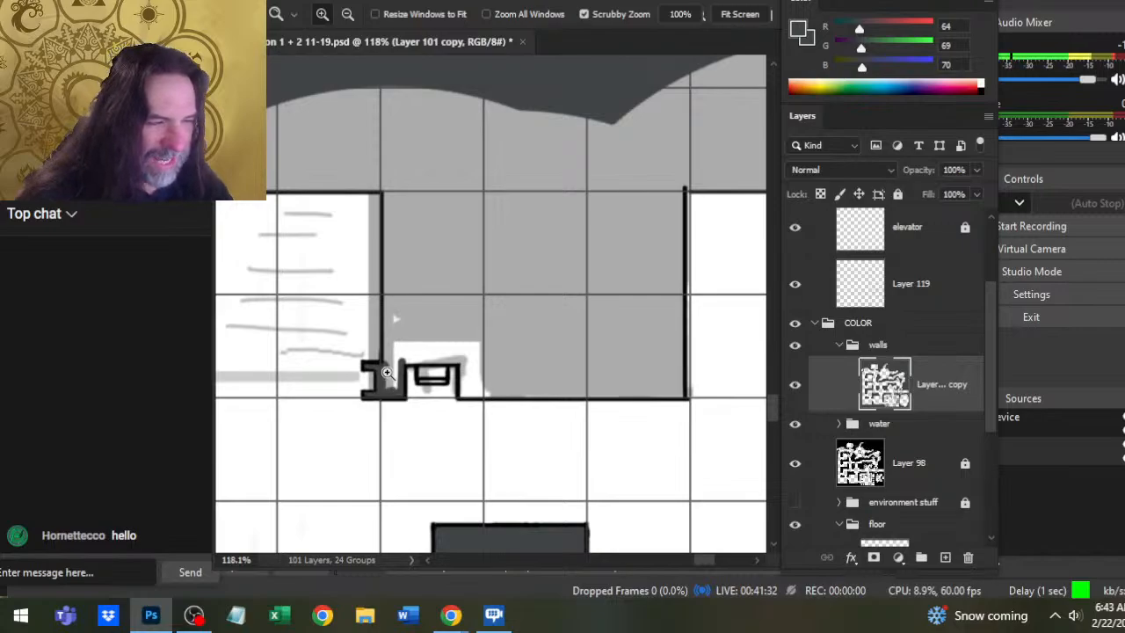
key("b")
mouse_move(387, 373)
left_mouse_down()
mouse_move(434, 373)
mouse_move(455, 343)
mouse_move(565, 345)
mouse_move(399, 347)
left_mouse_up()
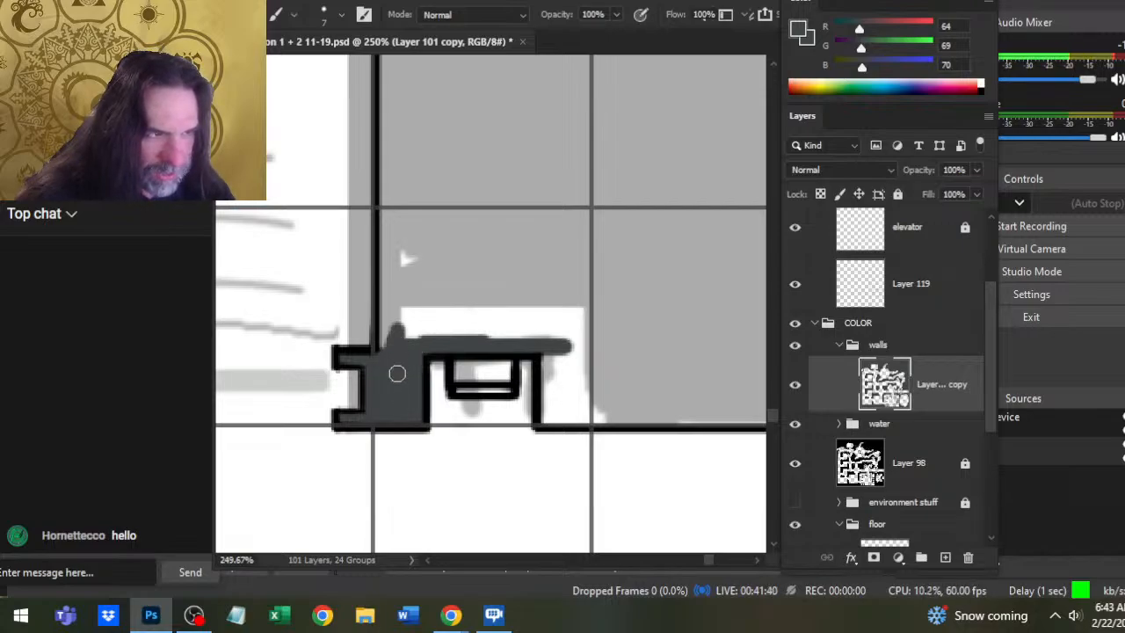
left_click_drag(396, 374, 414, 339)
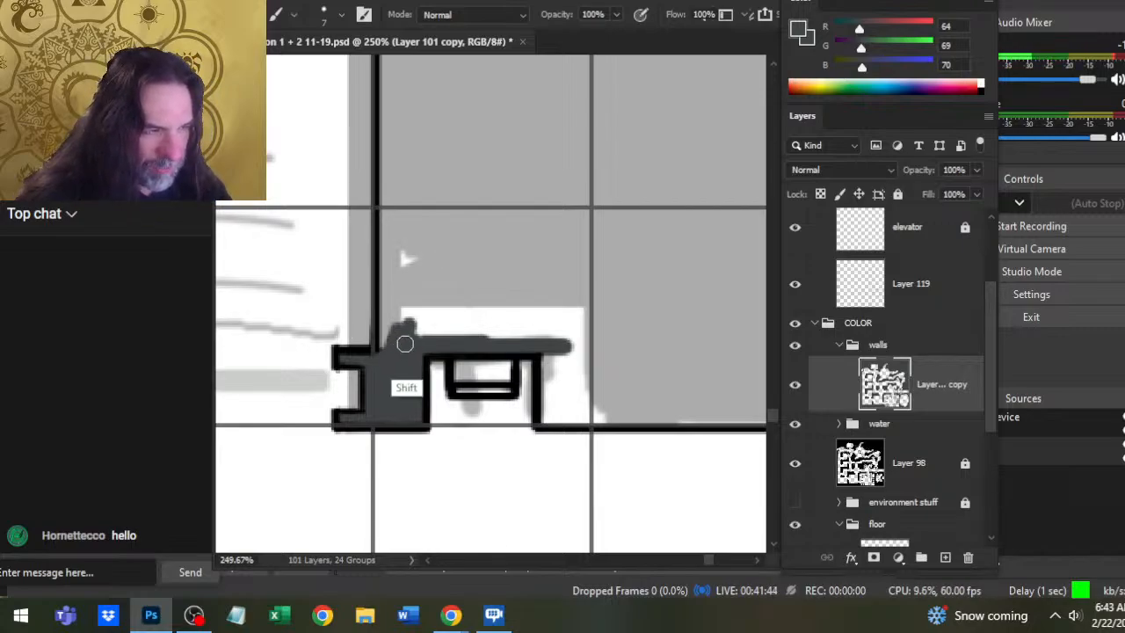
left_click(580, 344, "shift")
left_click(549, 354, "shift")
mouse_move(549, 399)
left_mouse_down()
mouse_move(546, 356)
mouse_move(550, 418)
mouse_move(620, 412)
mouse_move(557, 419)
mouse_move(575, 360)
mouse_move(580, 394)
mouse_move(452, 301)
mouse_move(413, 303)
left_mouse_up()
- Extend the wall gray as a thin strip along the lower wall line, from the niche to the light gray area's right corner
key("z")
scroll(693, 388, "up", 4)
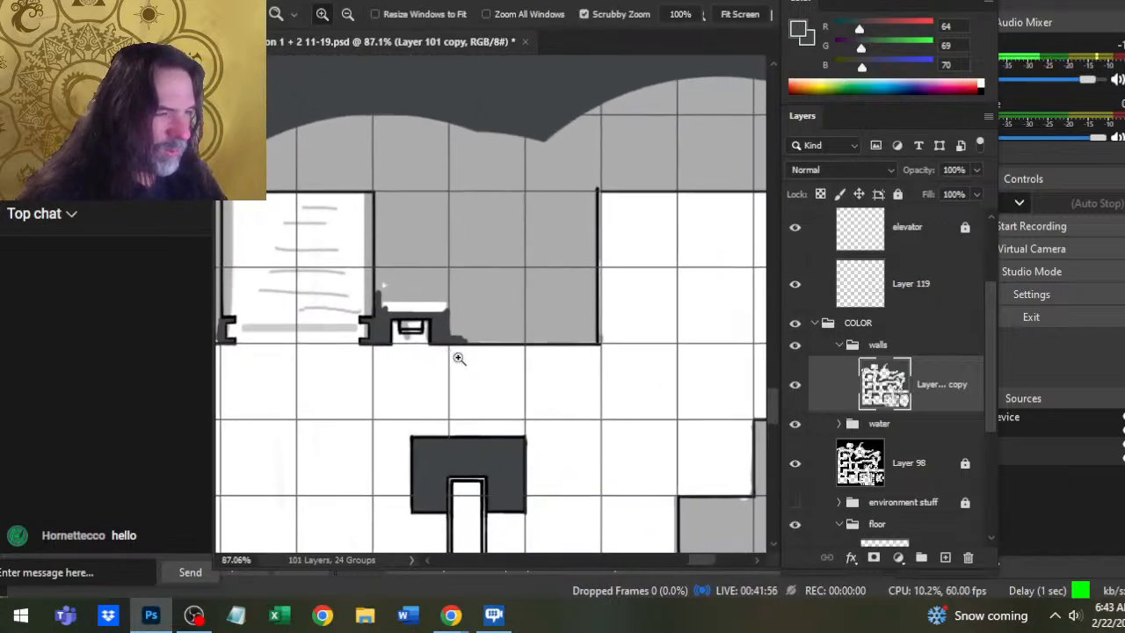
key("b")
mouse_move(464, 323)
left_mouse_down()
mouse_move(722, 321)
mouse_move(583, 452)
left_mouse_up()
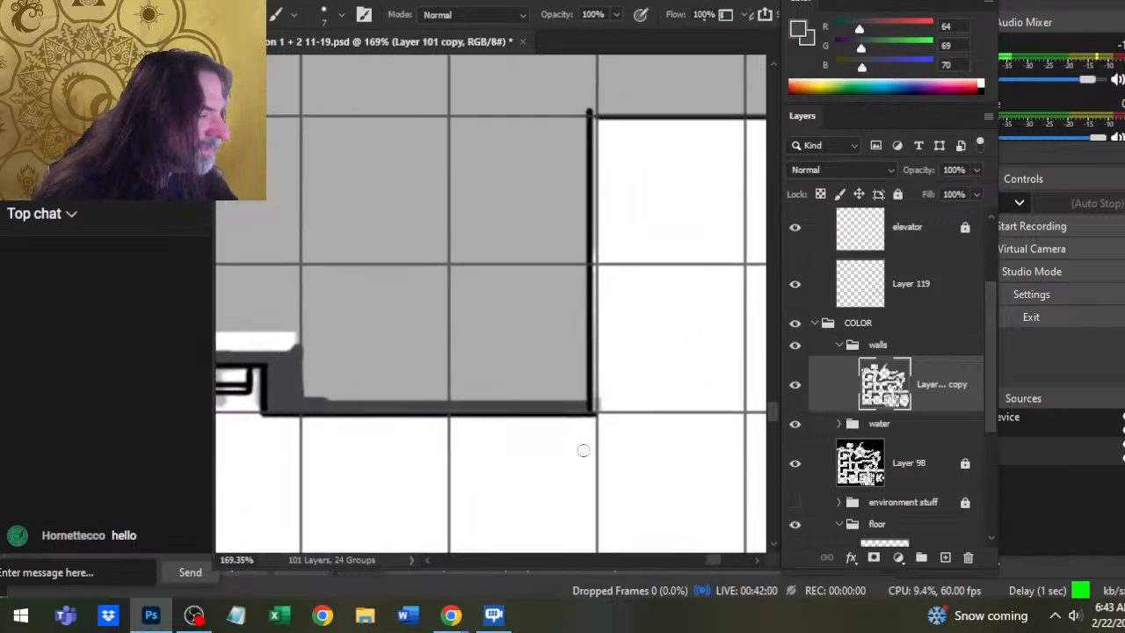
- On Layer 119, lasso the vertical wall line at the light gray area's right edge, shift it right onto the grid line and deselect
key("z")
scroll(586, 445, "down", 3)
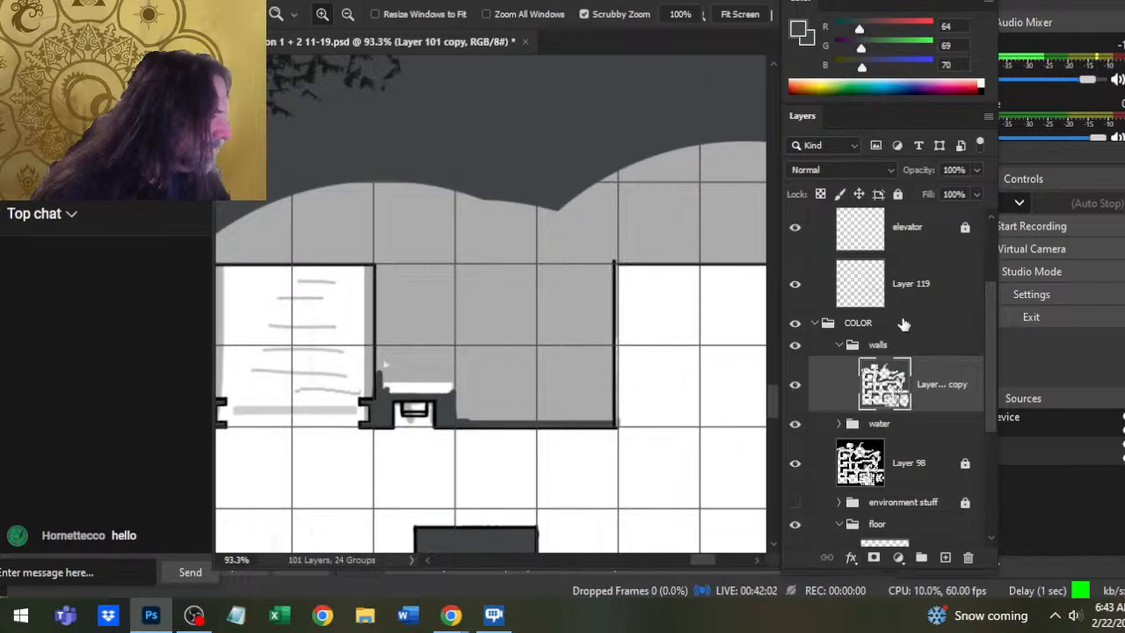
left_click(904, 290)
scroll(623, 269, "up", 2)
key("l")
mouse_move(627, 226)
left_mouse_down()
mouse_move(565, 402)
mouse_move(626, 534)
left_mouse_up()
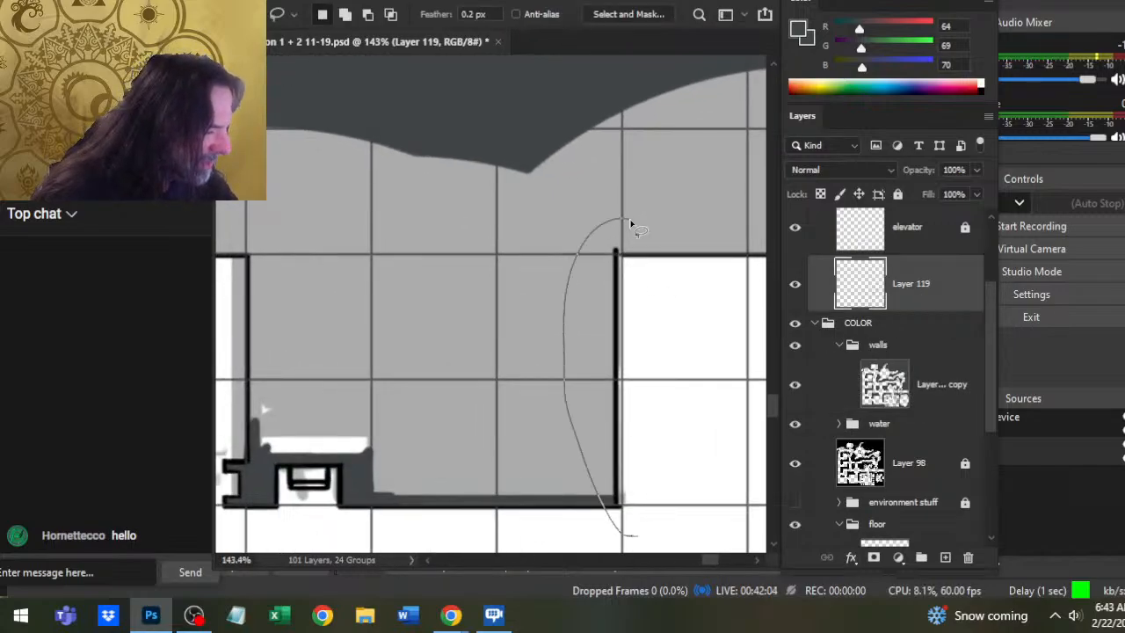
left_click_drag(631, 224, 628, 222)
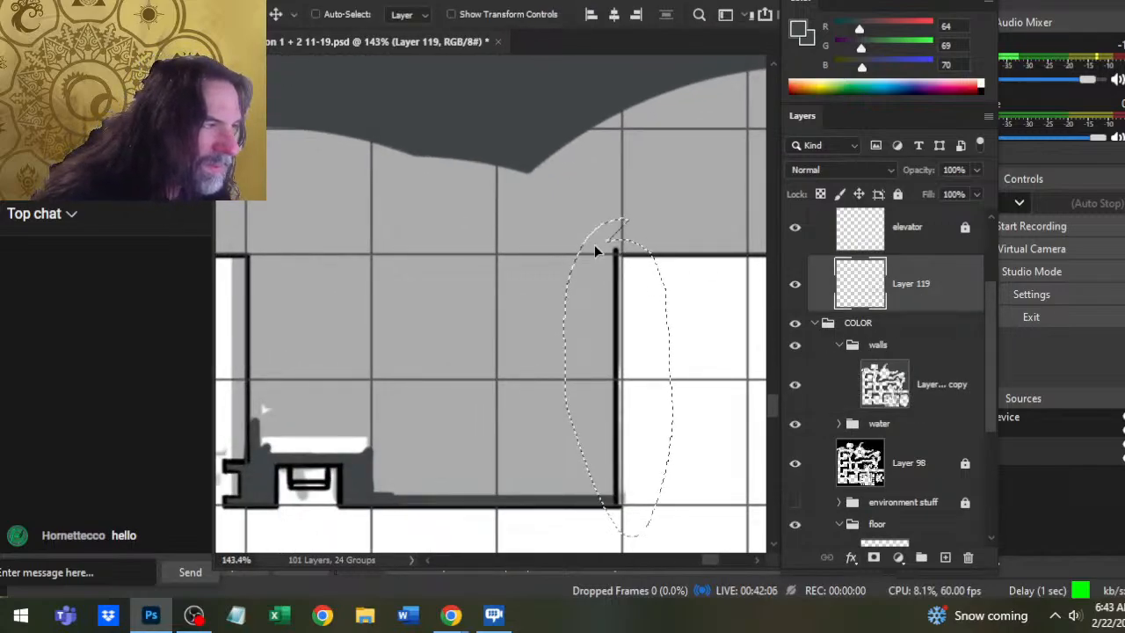
key("ctrl+x")
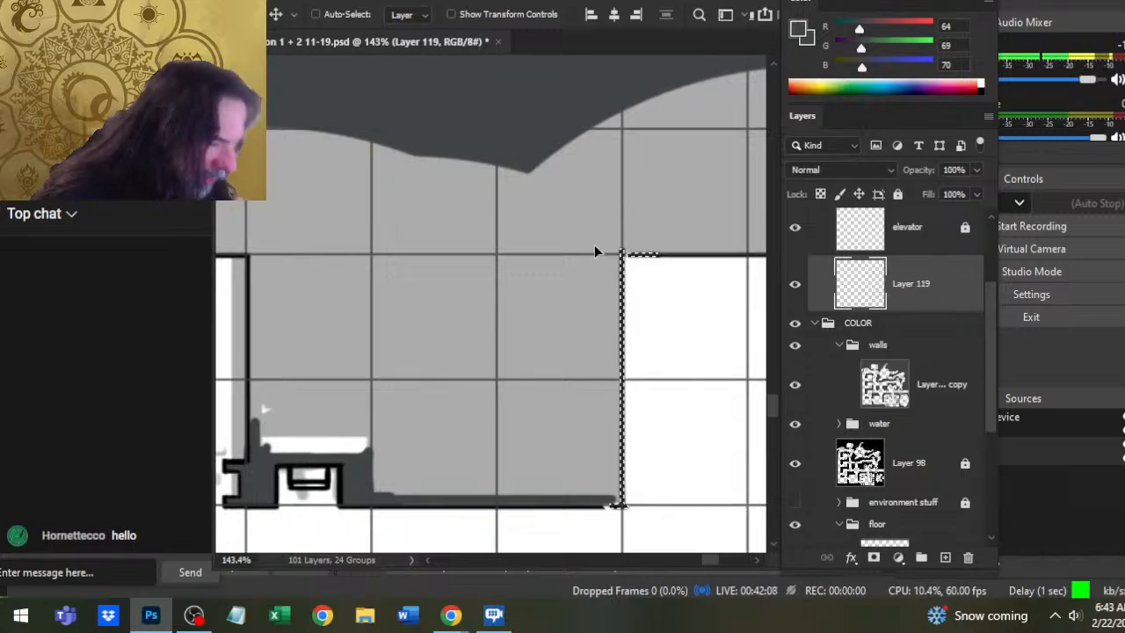
key("ctrl+d")
- Close the gap in the lower wall line beside the moved vertical line and clean up the corner with the Smudge tool and eraser
scroll(605, 384, "up", 2)
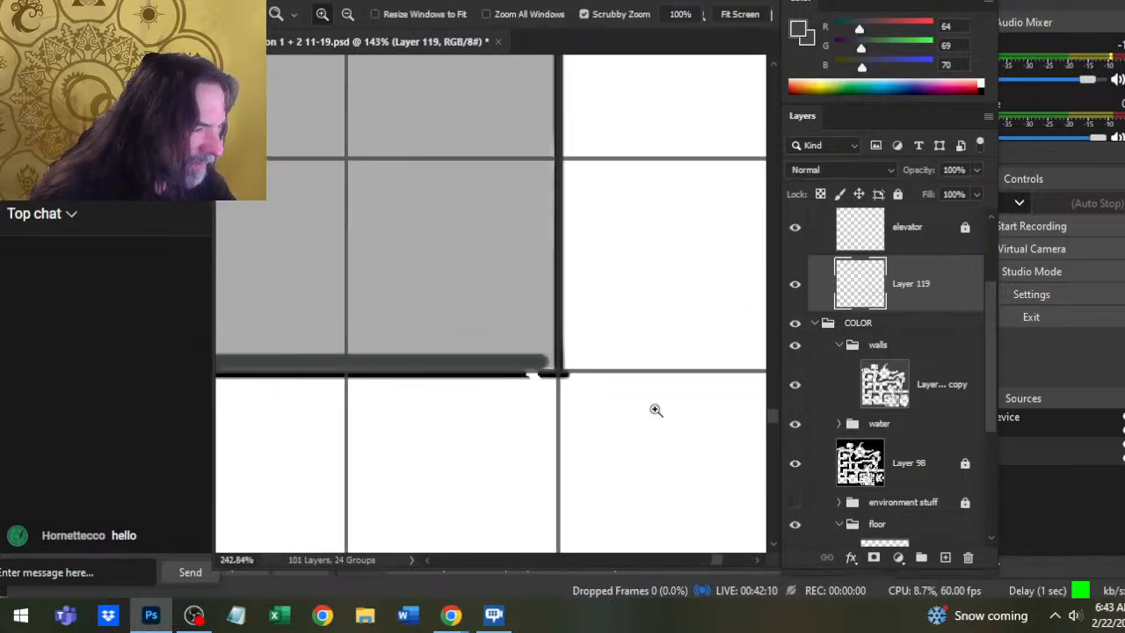
key("b")
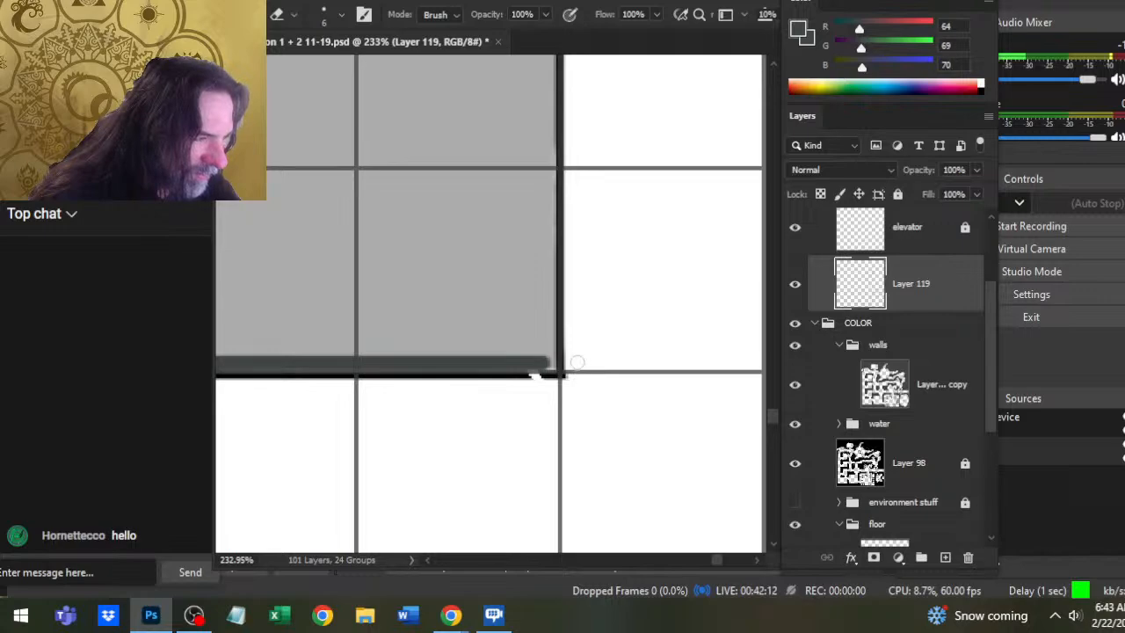
key("r")
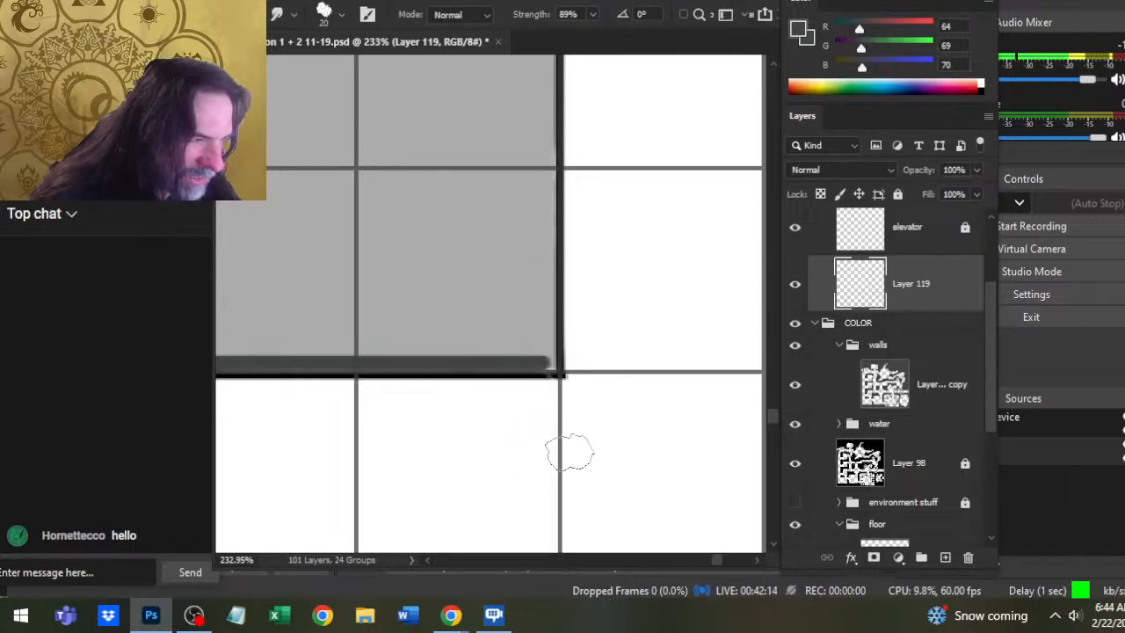
key("shift")
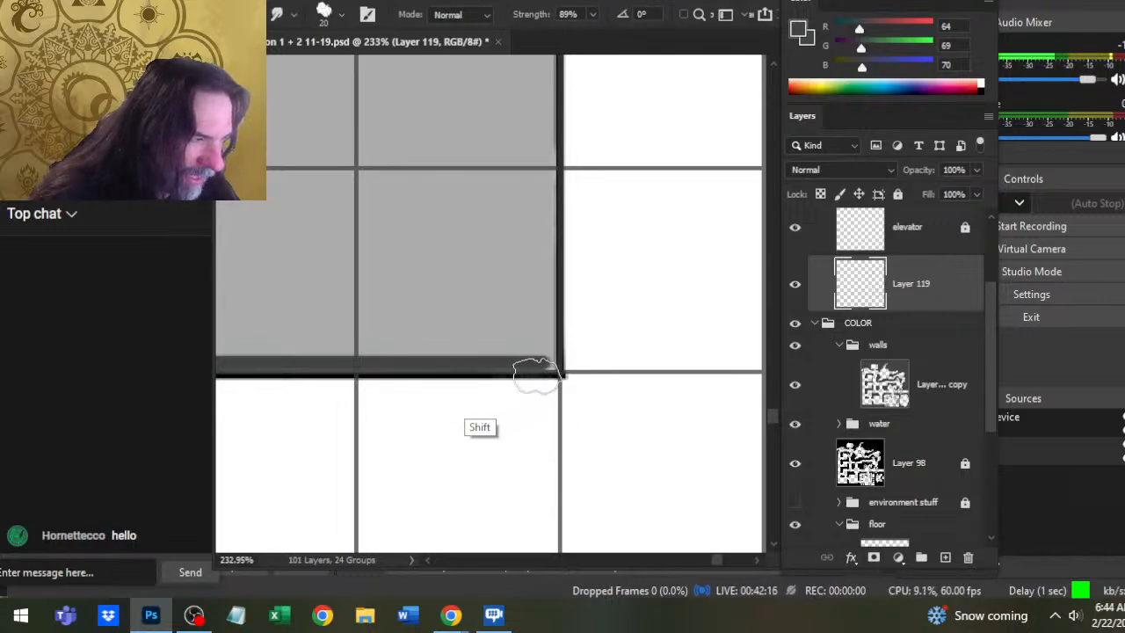
key("e")
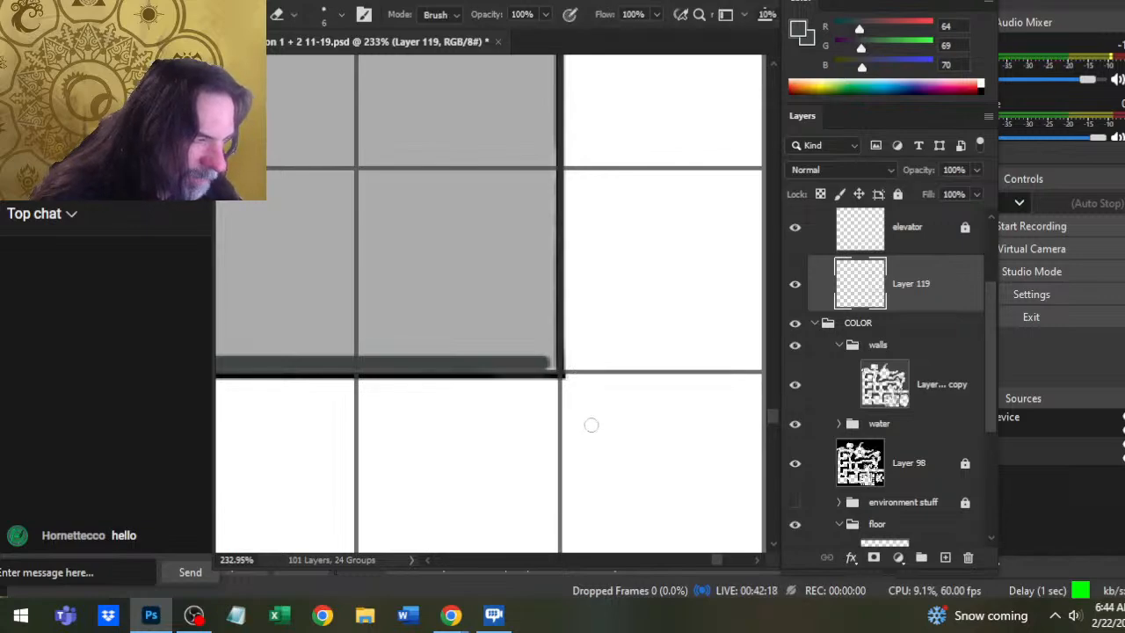
- Smudge the upper wall line toward the moved vertical line and trim the vertical line's upper tip with the eraser
scroll(590, 424, "down", 3)
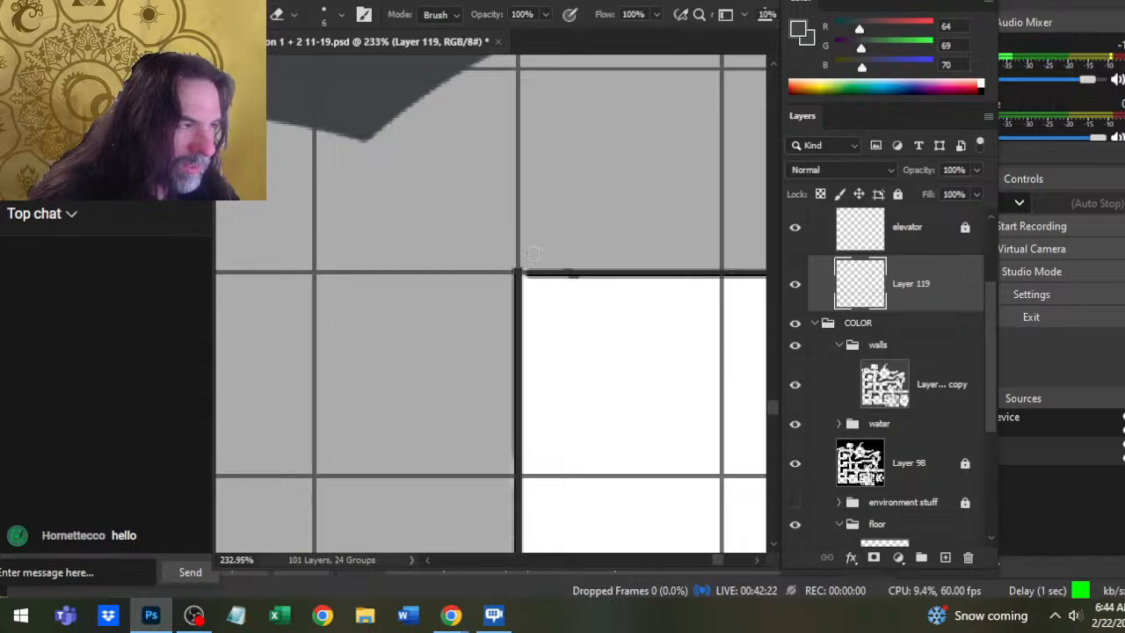
key("r")
key("shift")
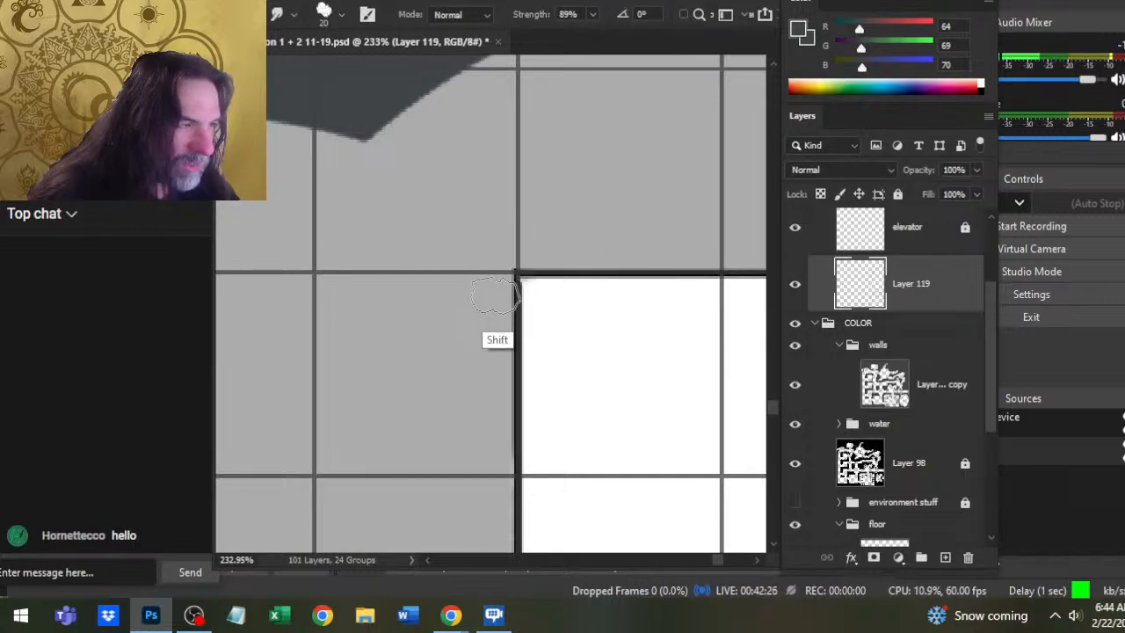
key("e")
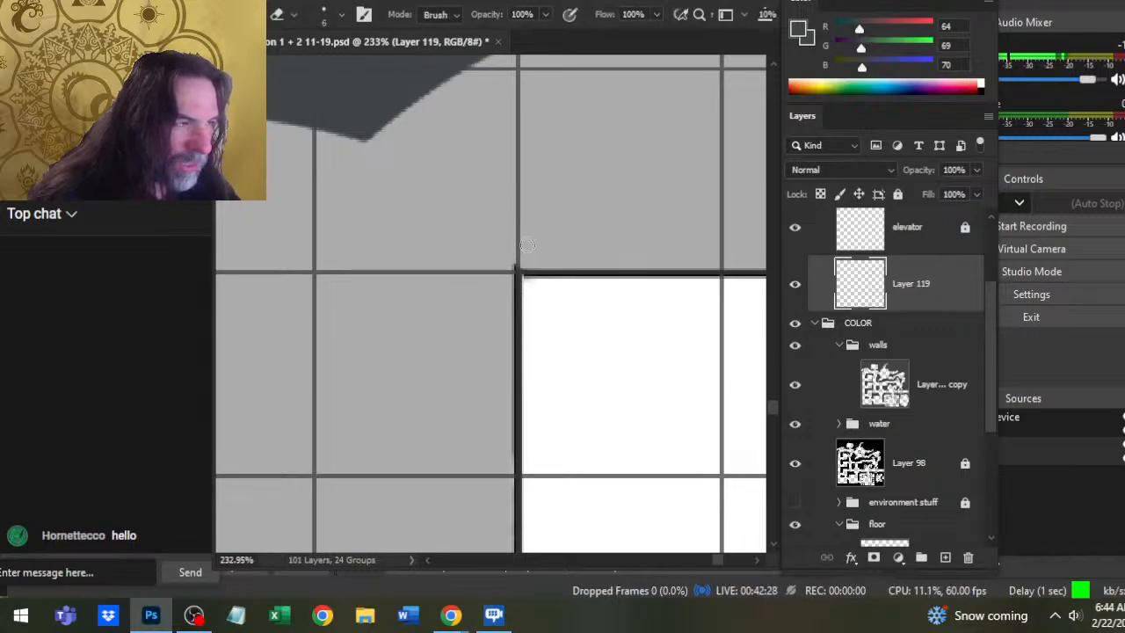
key("r")
key("shift")
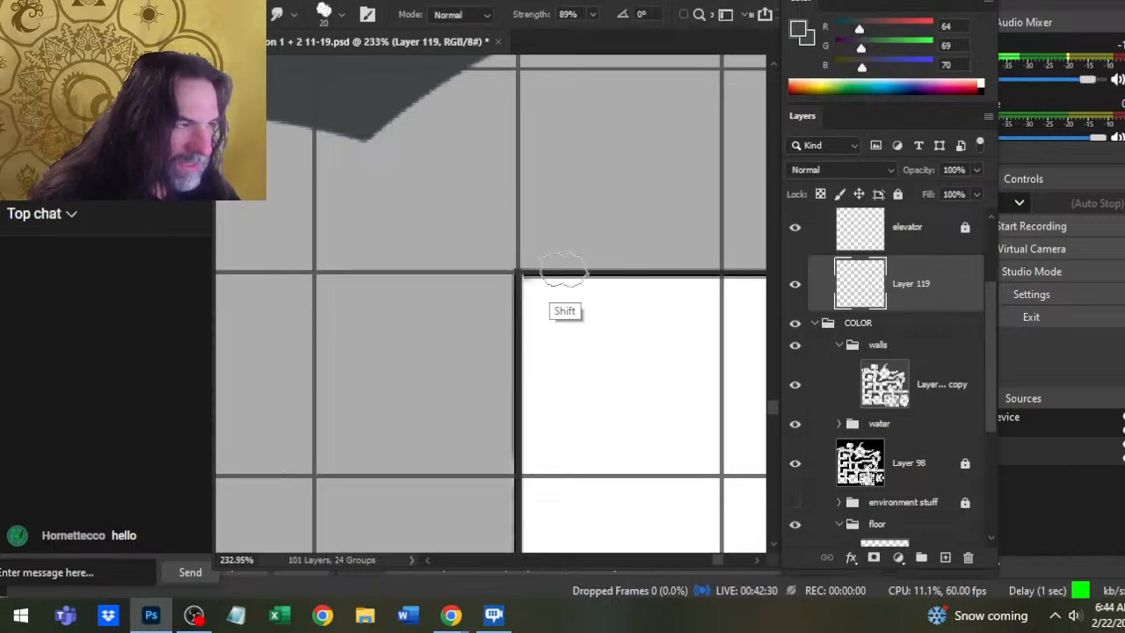
left_click_drag(560, 272, 598, 264)
key("ctrl")
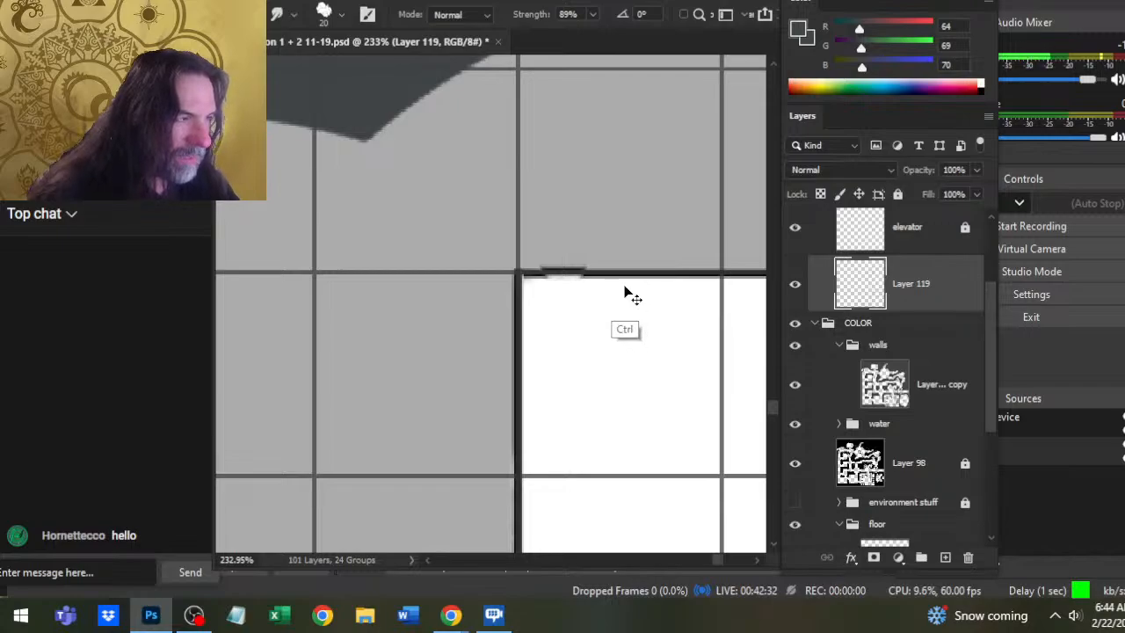
key("ctrl+z")
- Smudge the vertical and upper wall lines into a square corner and erase the excess around the joint
key("shift")
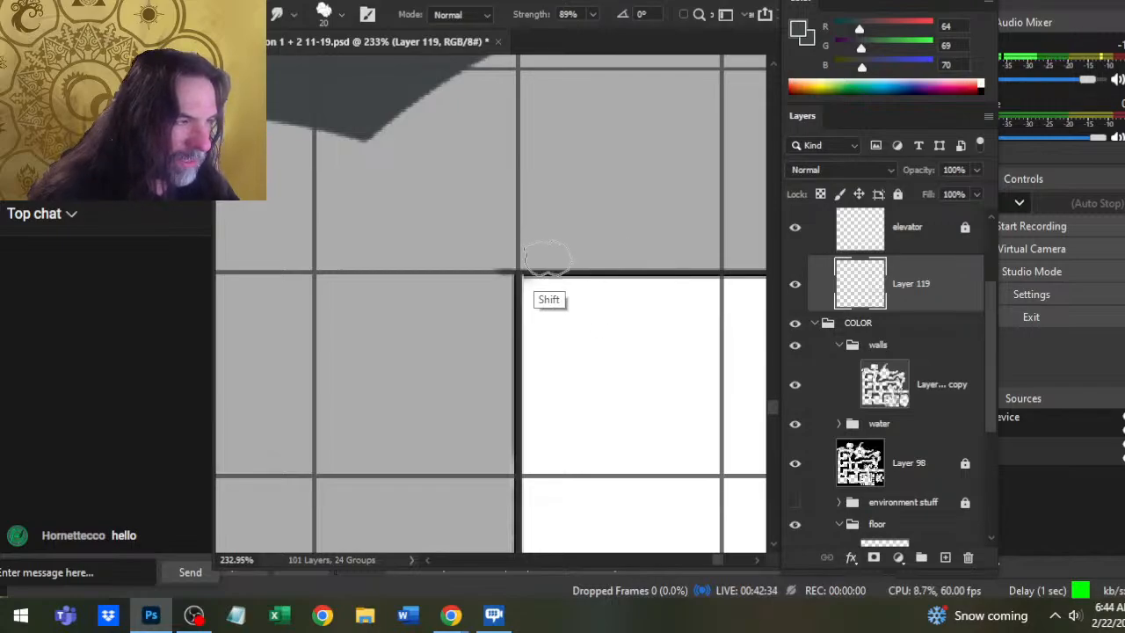
mouse_move(548, 255)
left_mouse_down()
mouse_move(557, 258)
mouse_move(506, 277)
left_mouse_up()
key("e")
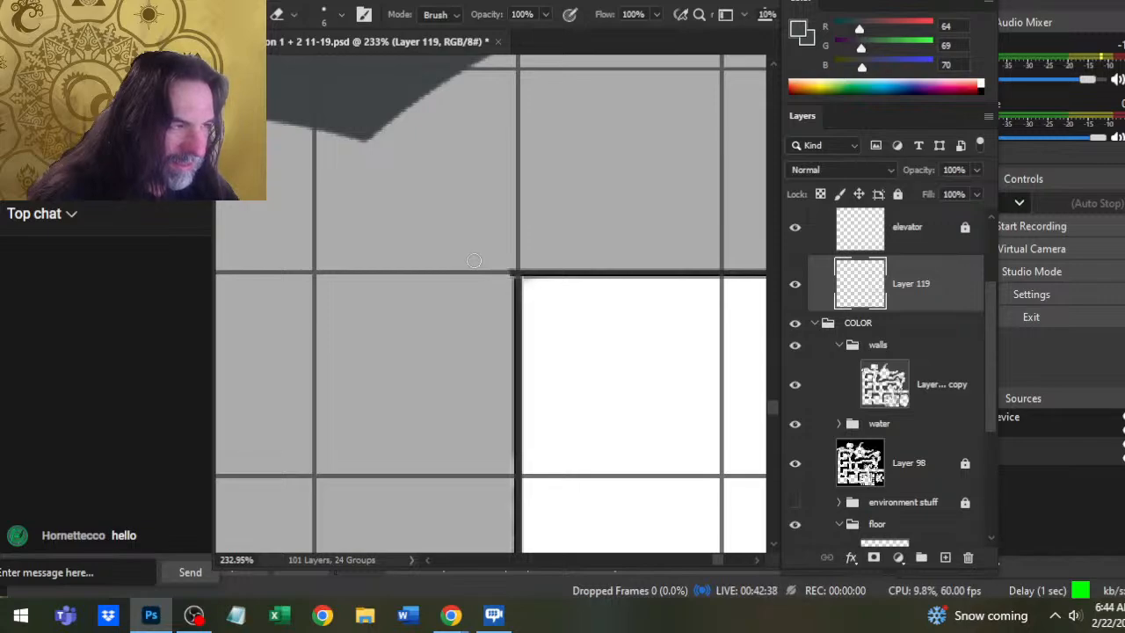
key("r")
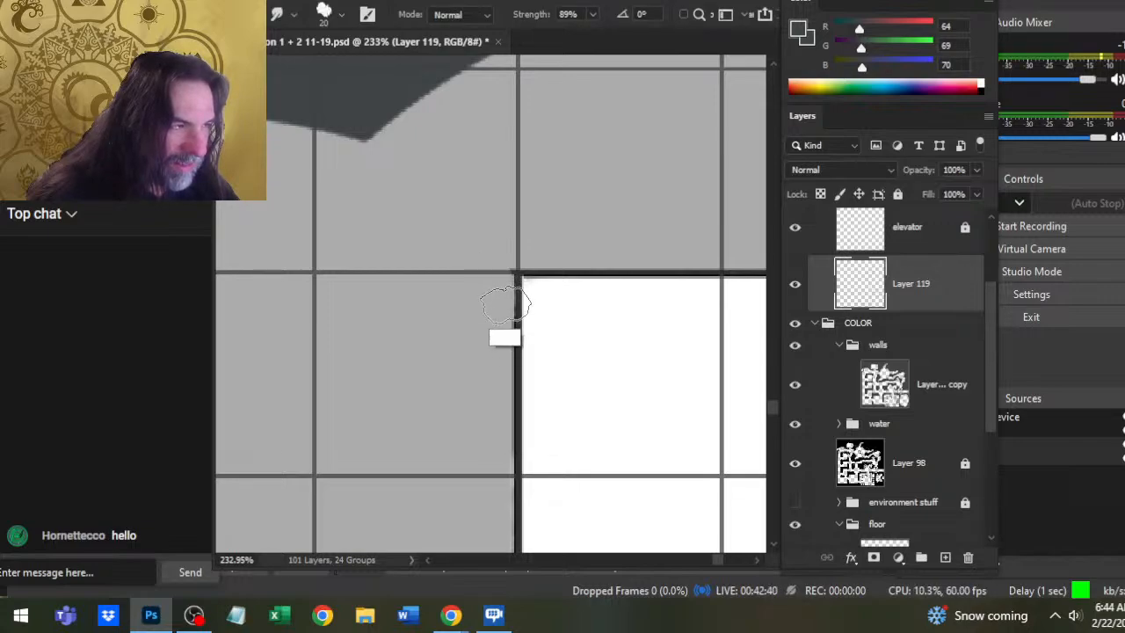
key("e")
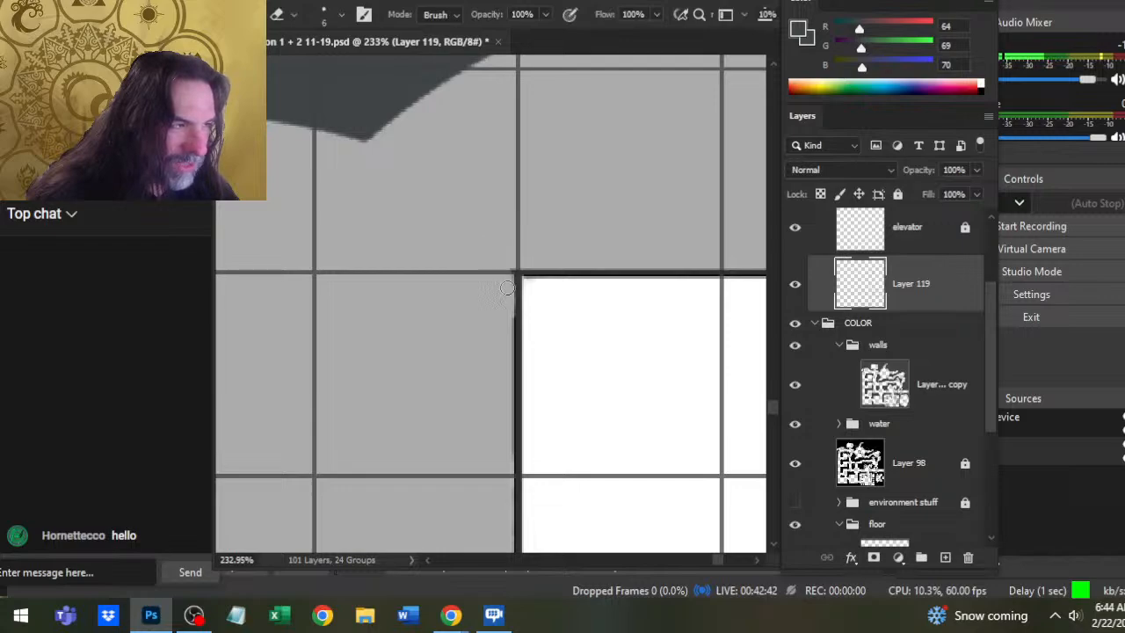
key("r")
left_click(524, 429, "shift")
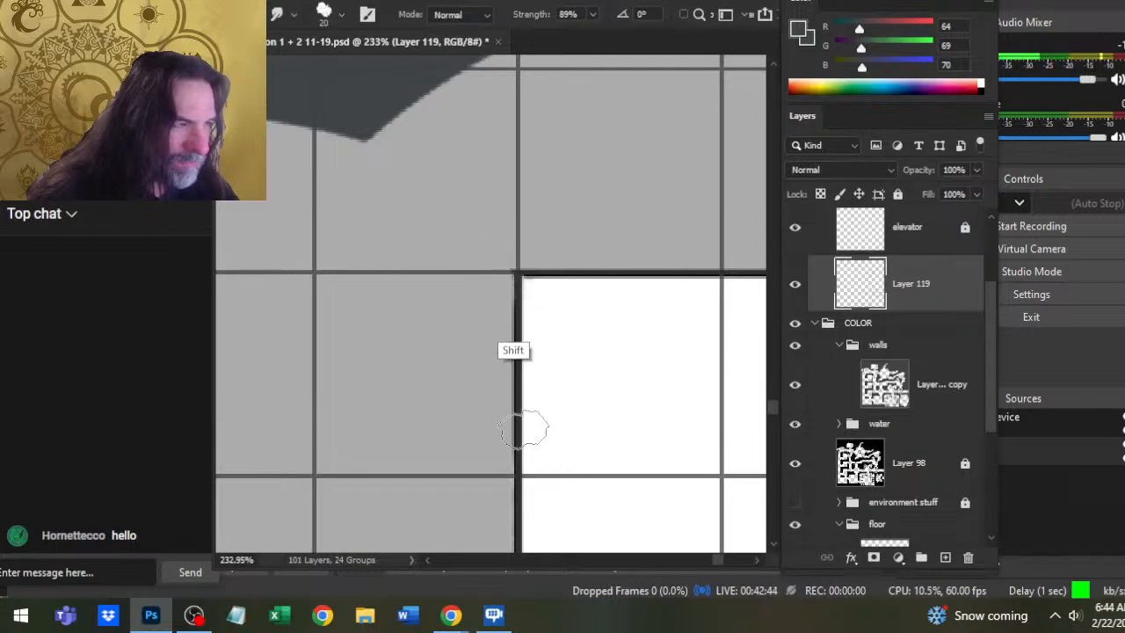
key("e")
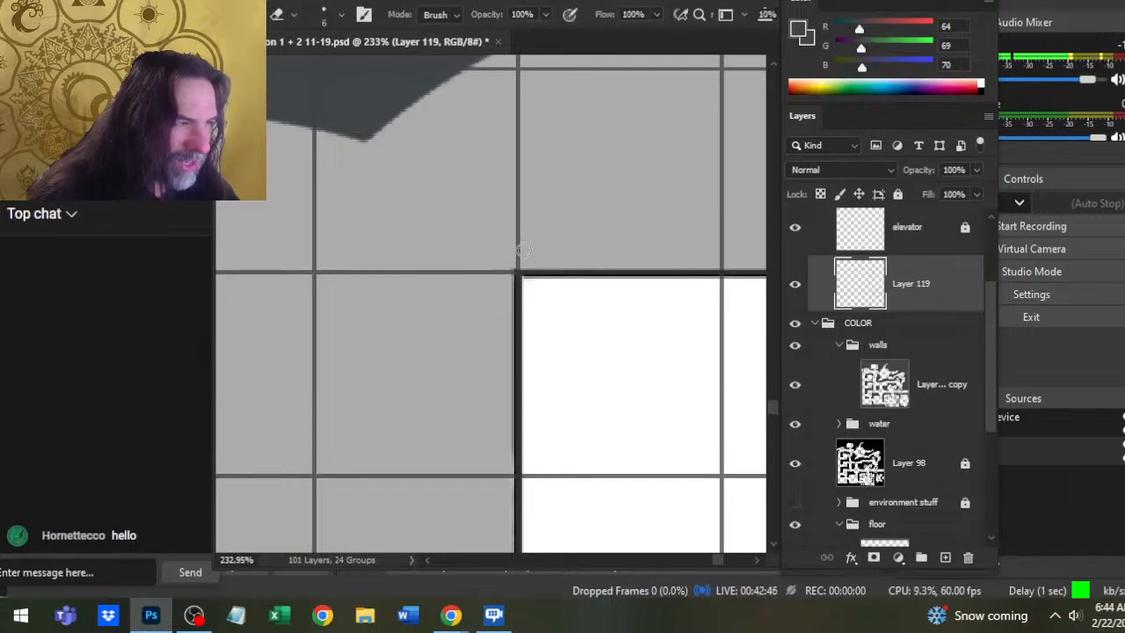
- On Layer 101 copy, paint a 7 px wall gray strip along the vertical wall line's light gray side, starting at the lower corner
left_click_drag(604, 348, 427, 322)
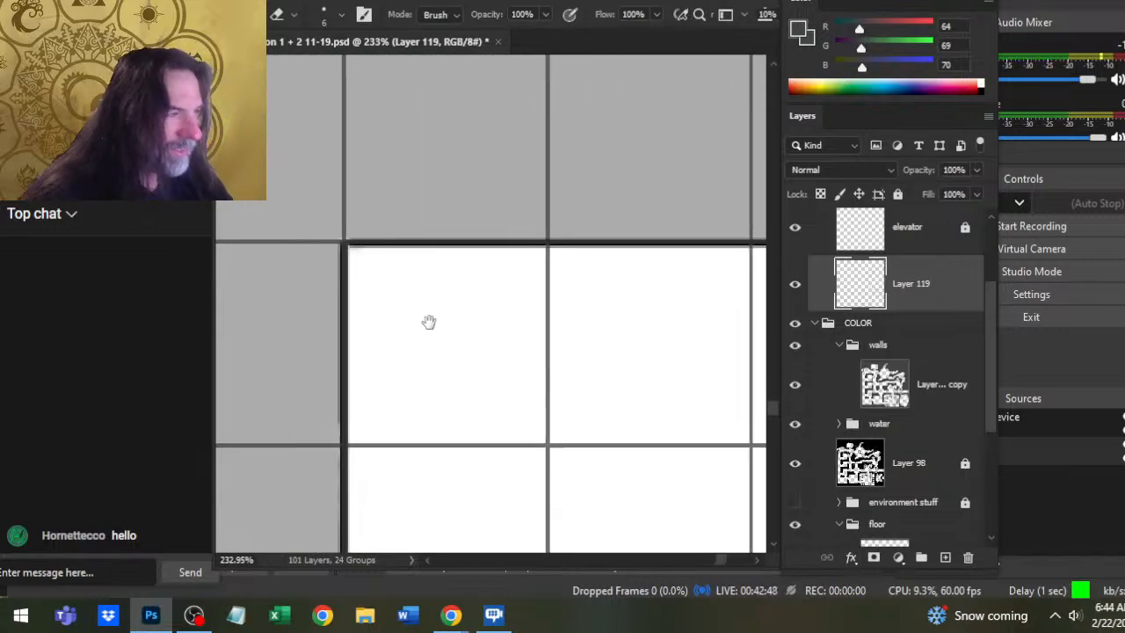
key("z")
left_click_drag(539, 401, 372, 230)
left_click_drag(594, 449, 501, 439)
left_click_drag(419, 364, 533, 427)
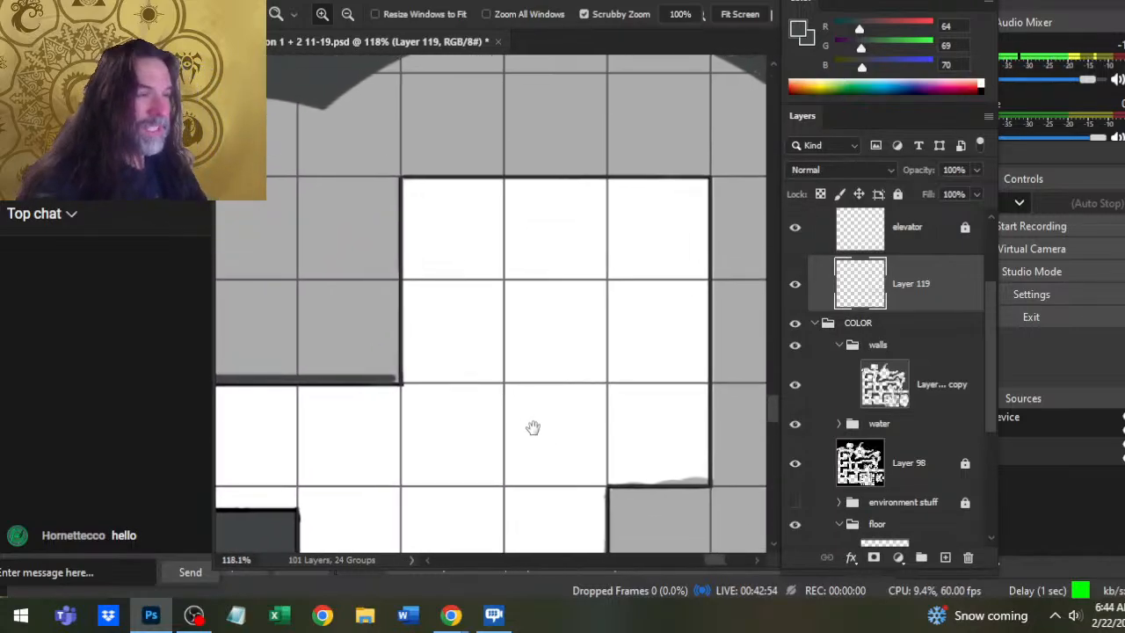
left_click(931, 386)
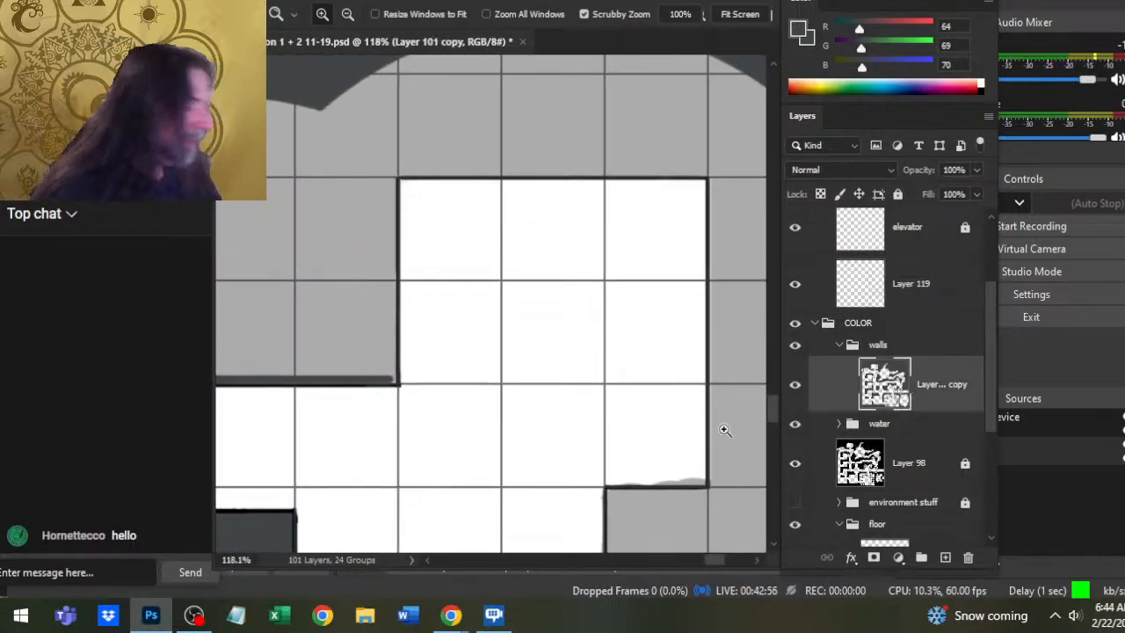
left_click(382, 373)
key("b")
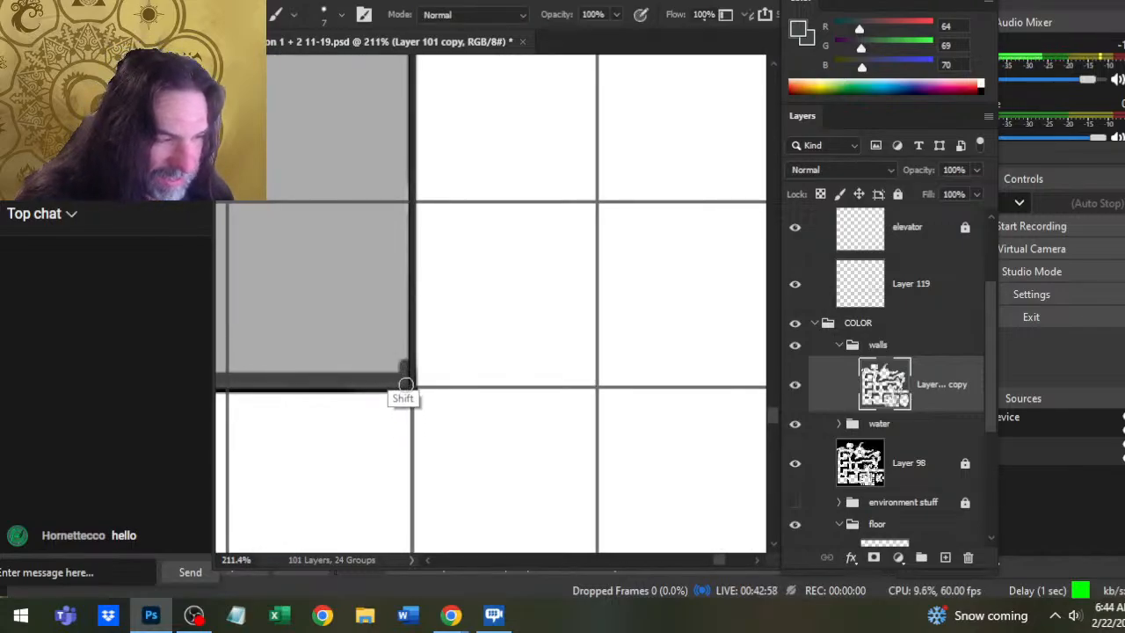
left_click(405, 385, "shift")
left_click_drag(406, 385, 404, 106)
- Paint the 7 px wall gray strip up the vertical wall line past its upper corner and along the adjoining horizontal wall line
scroll(406, 176, "up", 2)
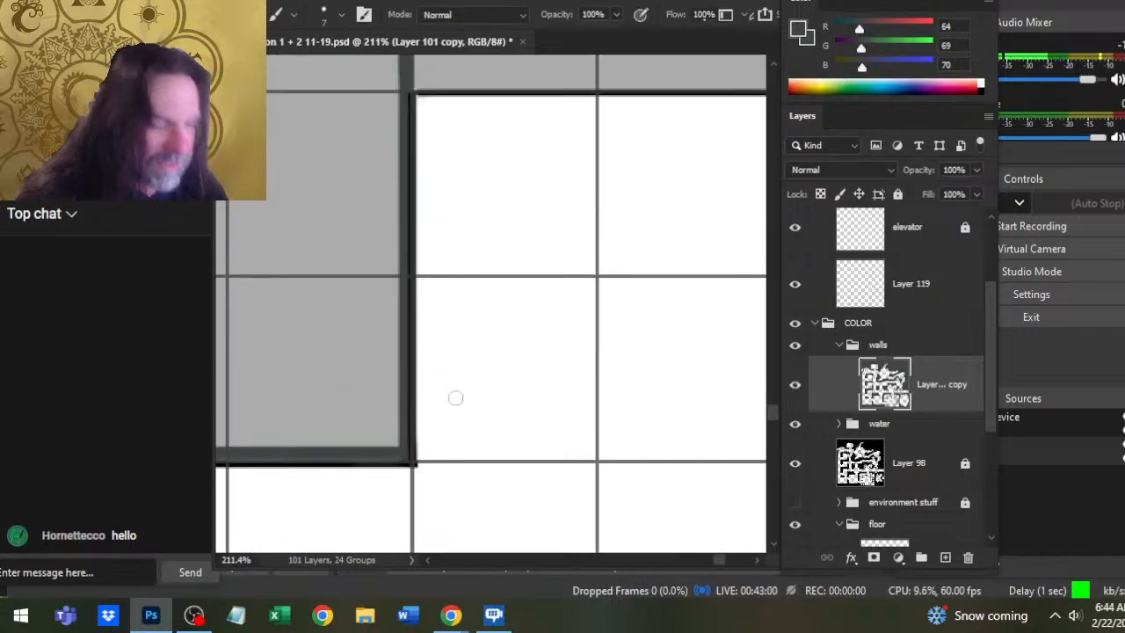
key("e")
scroll(439, 477, "up", 5)
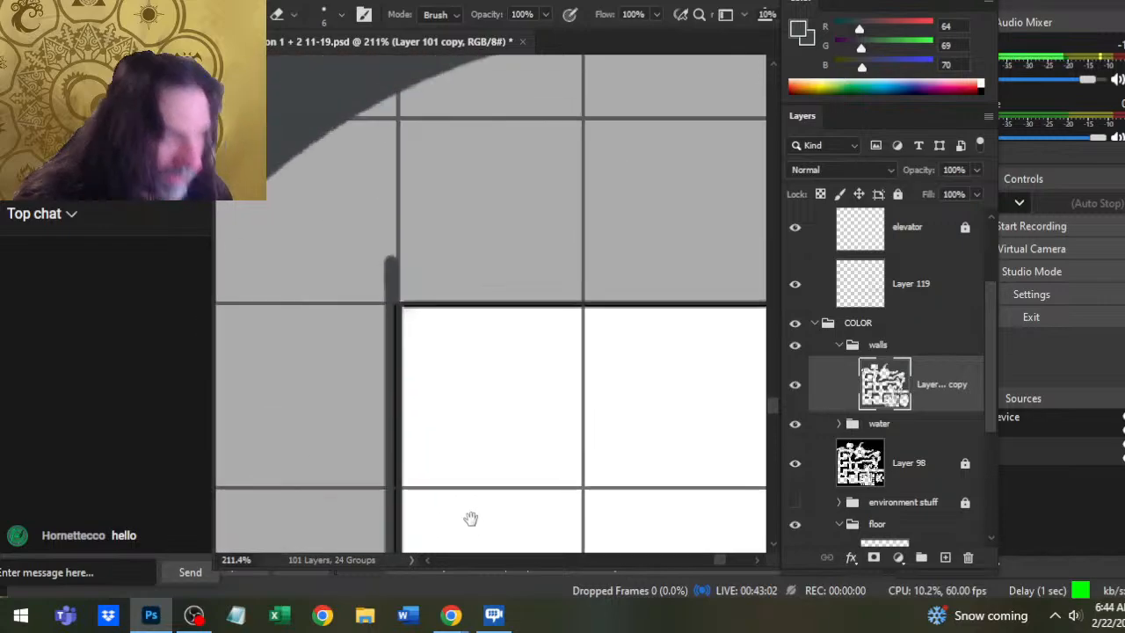
key("b")
left_click(385, 303, "shift")
mouse_move(385, 302)
left_mouse_down()
mouse_move(773, 303)
mouse_move(752, 302)
left_mouse_up()
- Paint the gray strip down the white area's opposite vertical wall line and along the underside of the first ledge
mouse_move(661, 313)
left_mouse_down()
mouse_move(673, 515)
mouse_move(659, 469)
left_mouse_up()
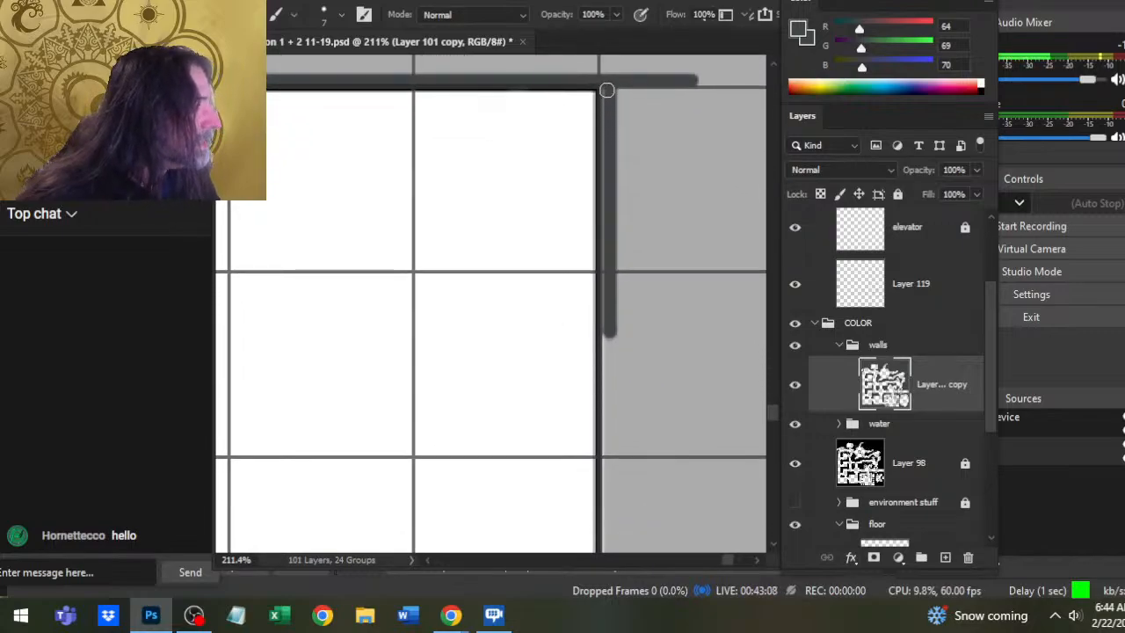
left_click_drag(605, 85, 607, 546)
left_click_drag(659, 413, 640, 218)
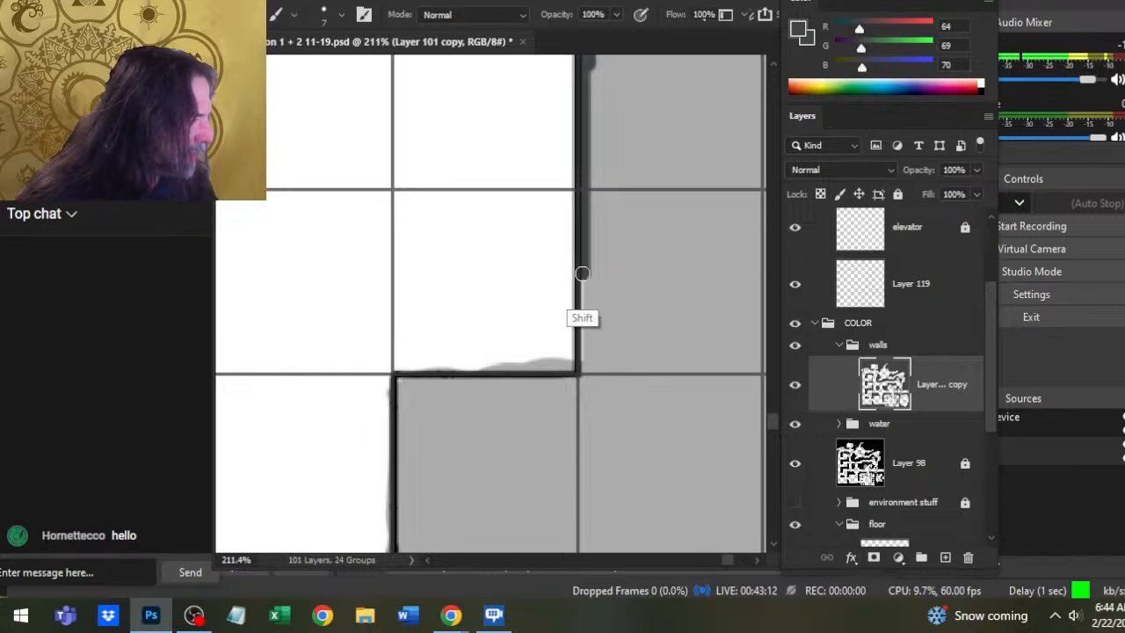
left_click_drag(580, 308, 580, 429)
left_click_drag(577, 379, 397, 382)
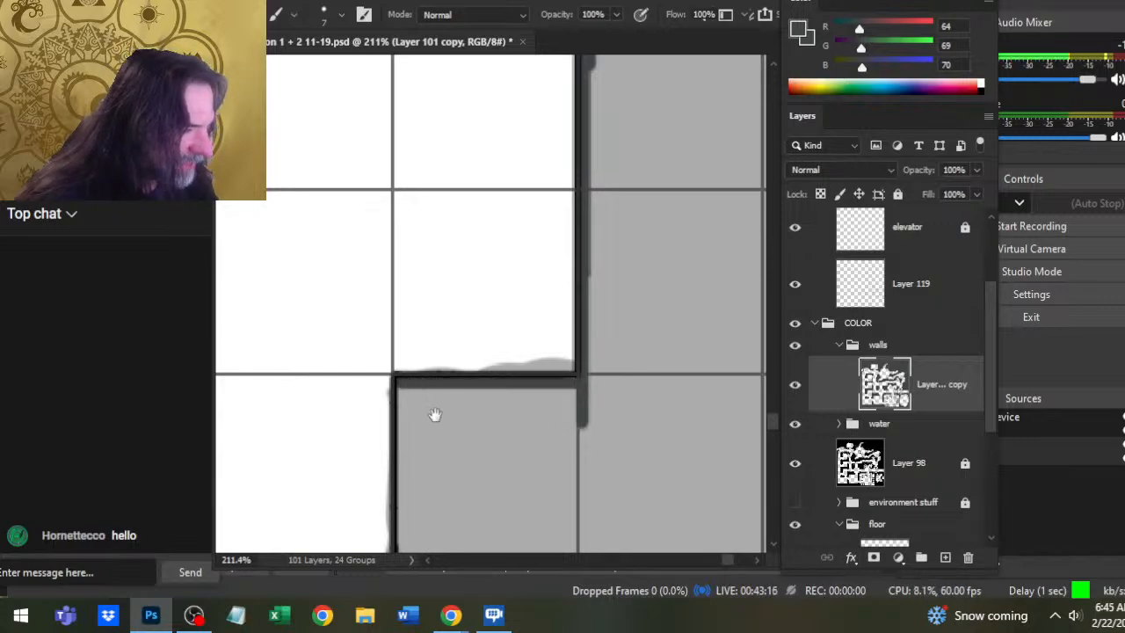
- Paint the gray strip down the short vertical line below the first ledge and along the underside of the second ledge
left_click_drag(442, 444, 600, 306)
left_click_drag(560, 243, 557, 486)
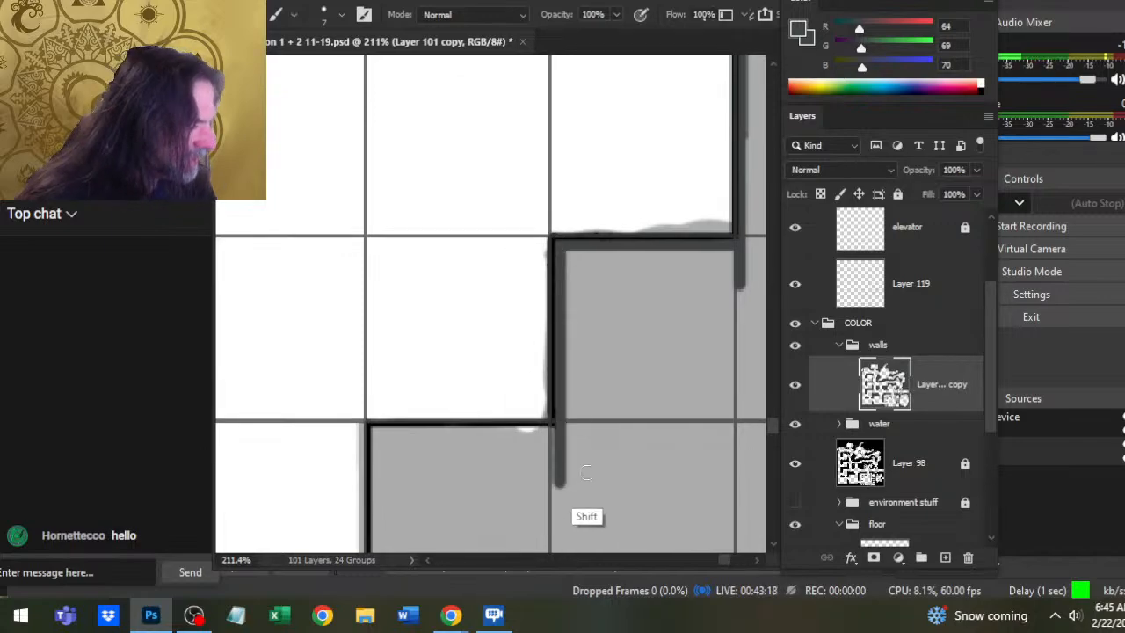
left_click(430, 429, "shift")
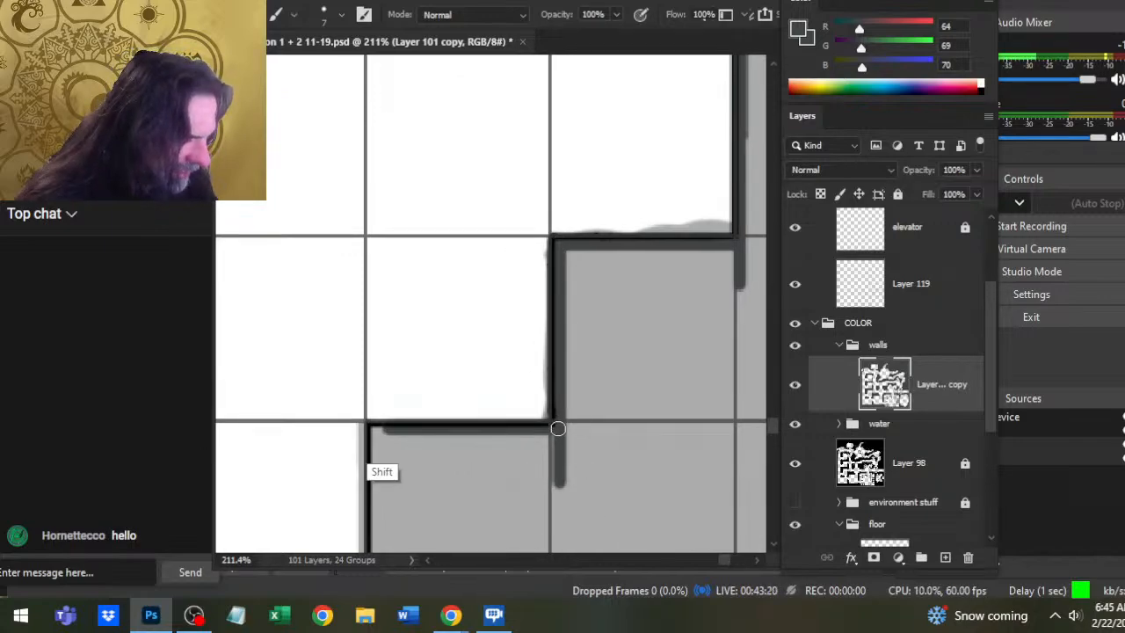
- Paint the gray strip down the long vertical wall line from the second ledge to its lower corner
left_click_drag(423, 463, 591, 263)
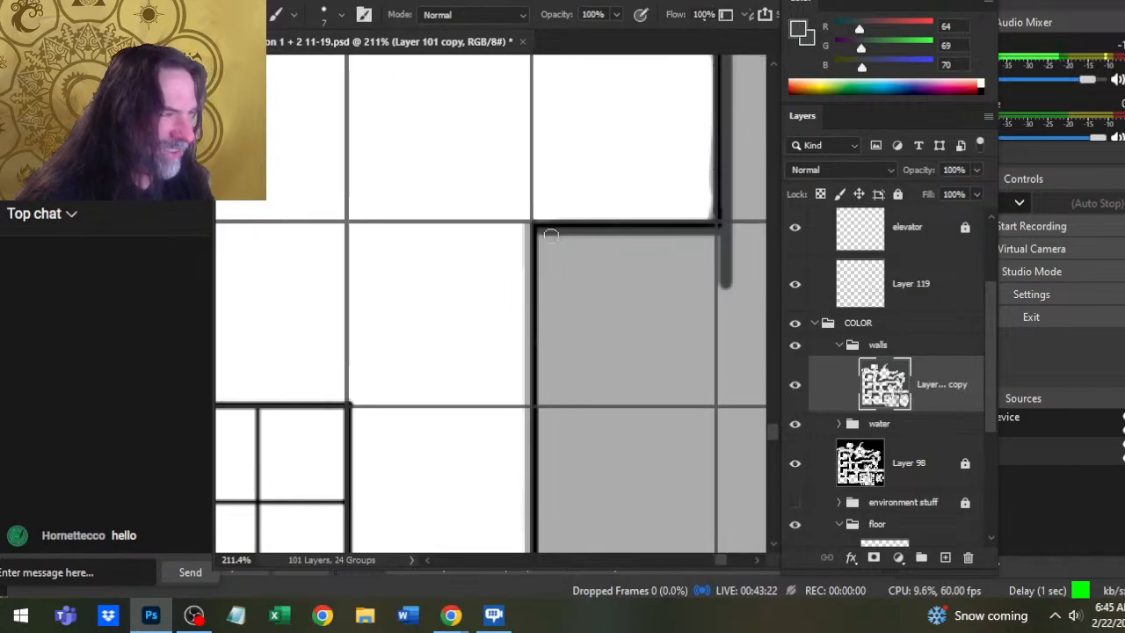
left_click_drag(541, 235, 538, 464)
left_click_drag(613, 427, 637, 205)
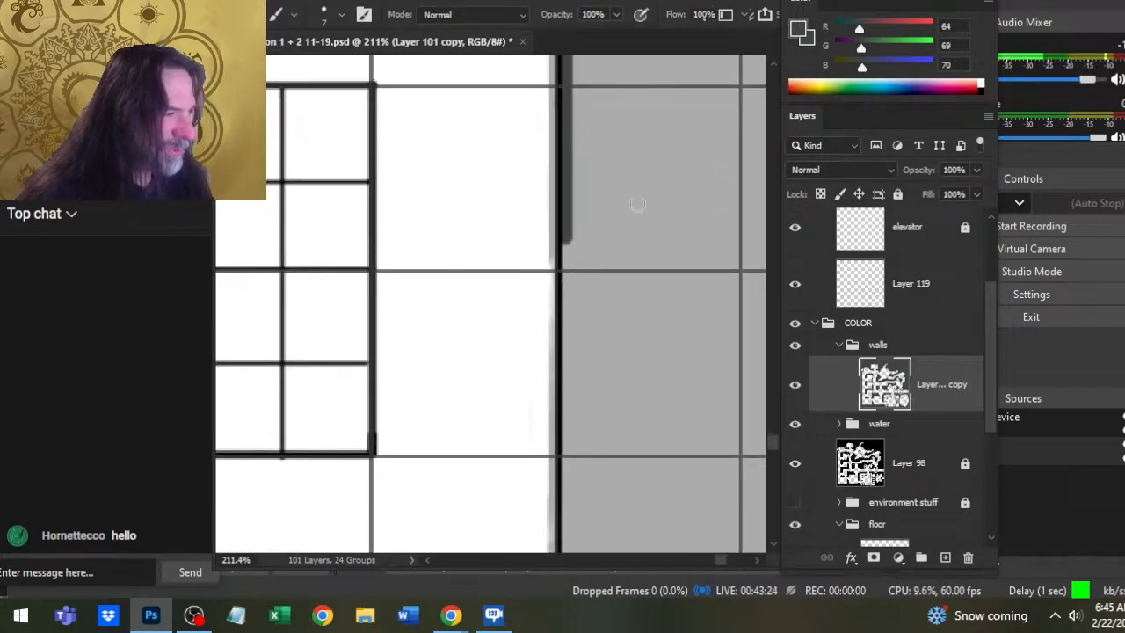
left_click_drag(565, 235, 571, 545)
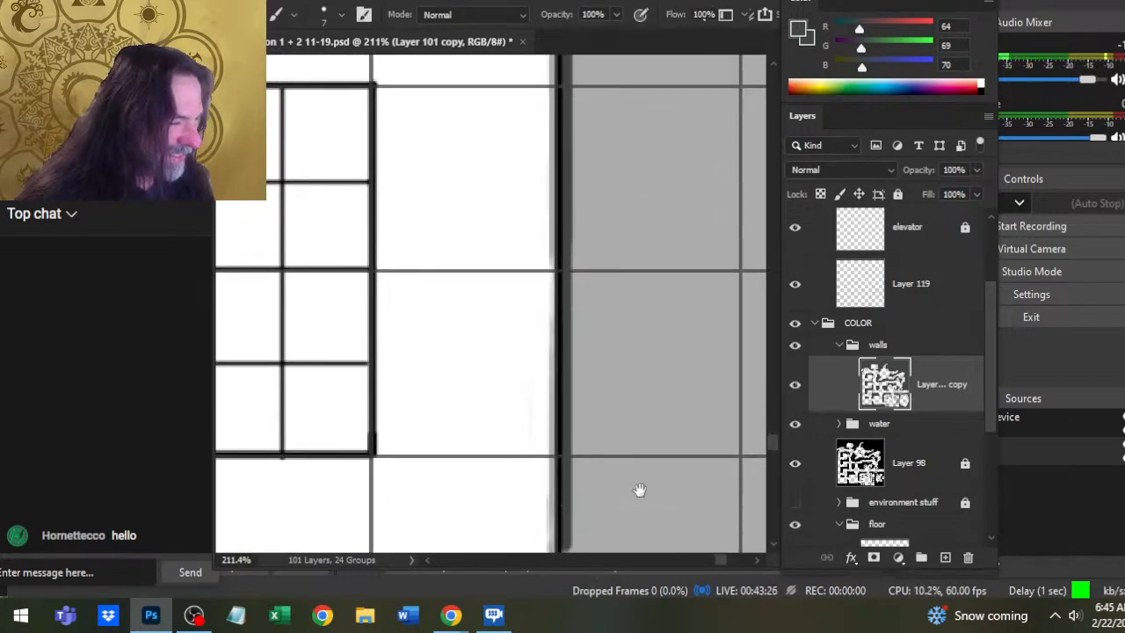
left_click_drag(634, 483, 638, 244)
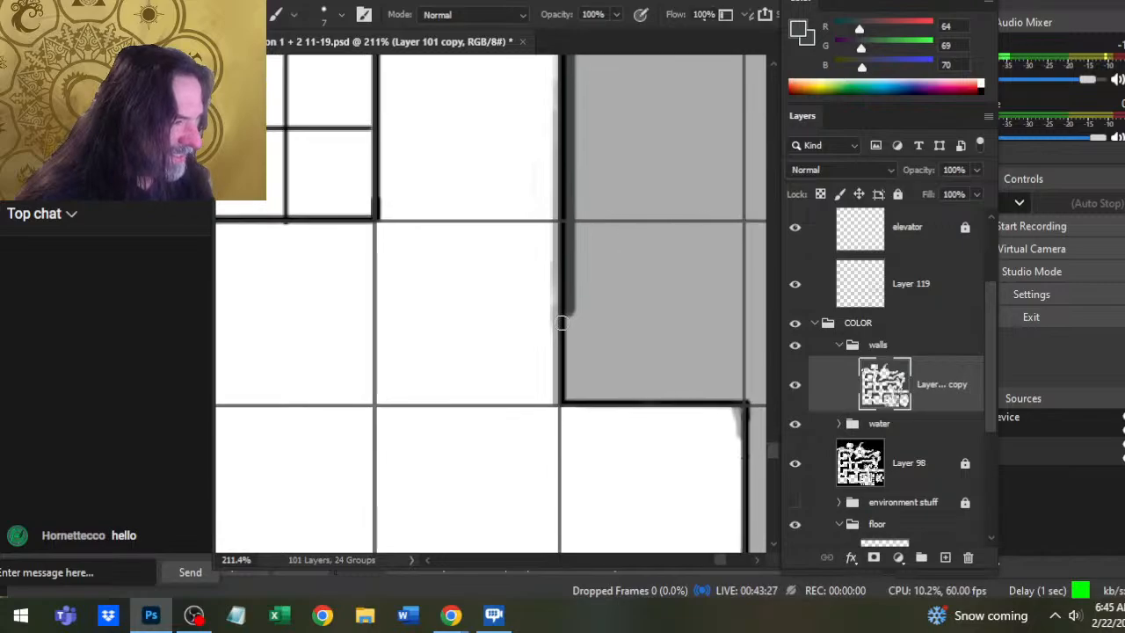
left_click(570, 393, "shift")
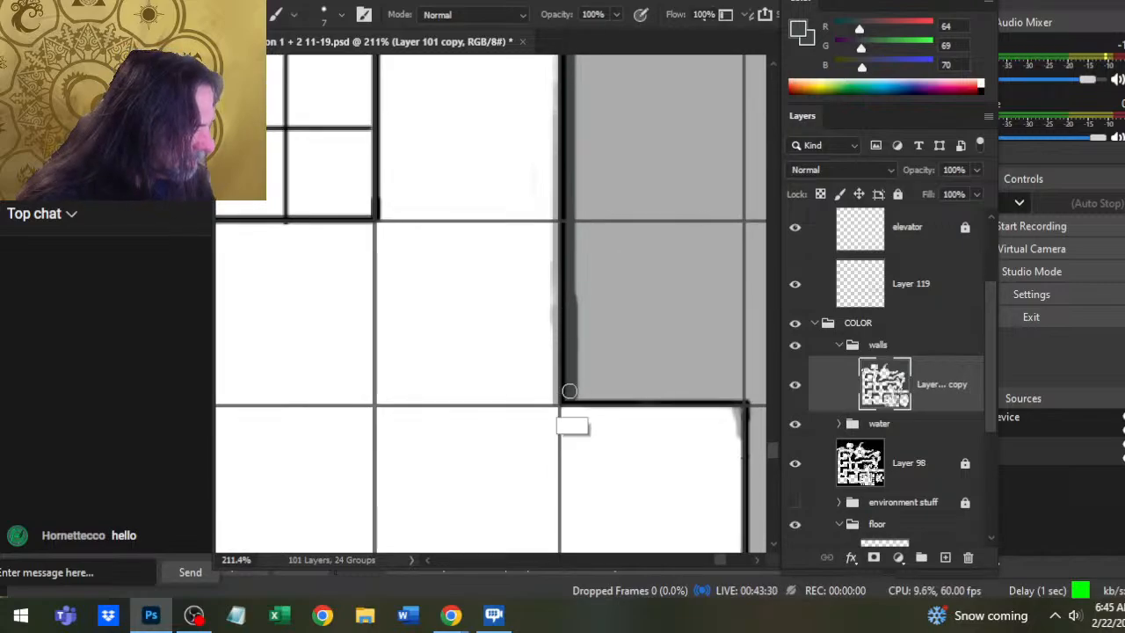
- Paint the gray strip along the horizontal line from the lower corner and around the next descending wall step
scroll(566, 398, "down", 3)
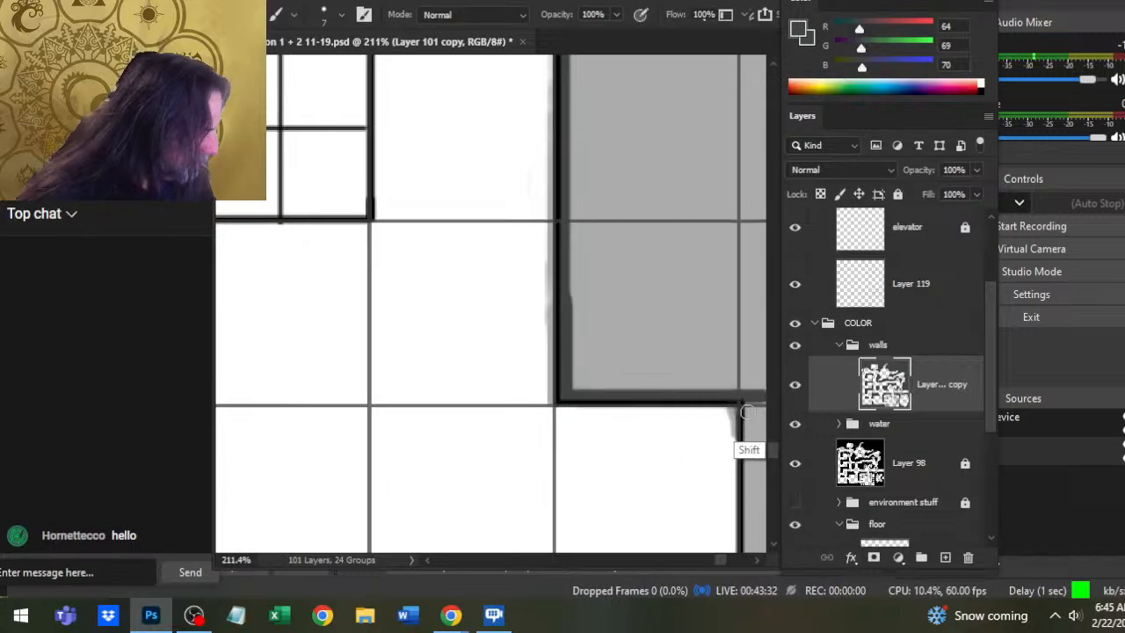
scroll(502, 271, "right", 3)
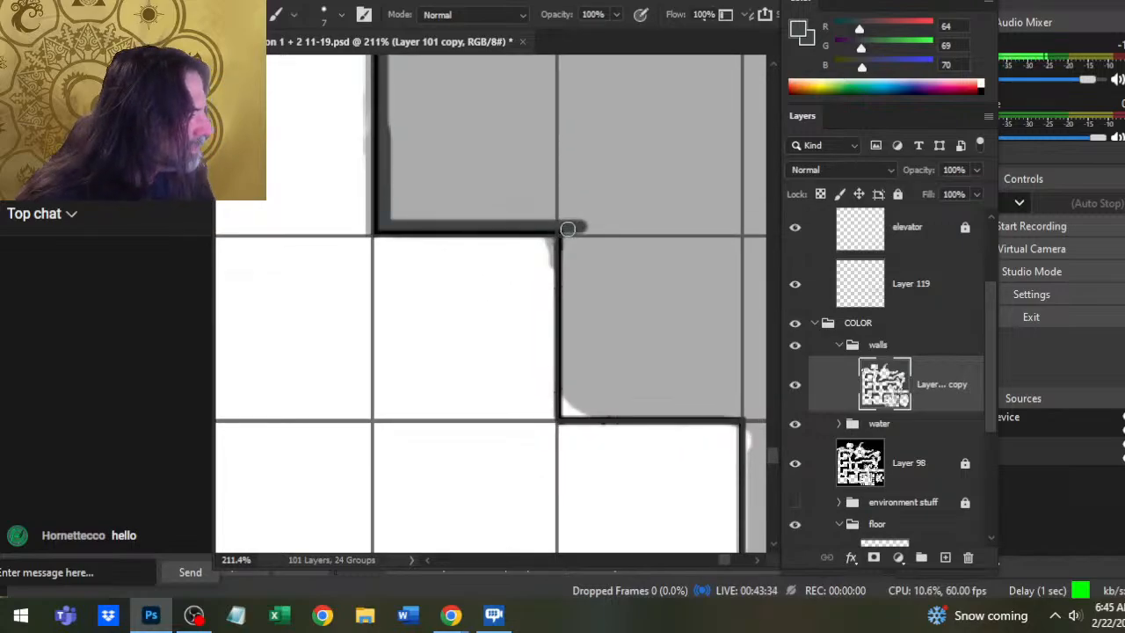
mouse_move(567, 229)
left_mouse_down()
mouse_move(568, 407)
mouse_move(583, 406)
mouse_move(568, 417)
mouse_move(746, 415)
left_mouse_up()
- Extend the gray strip past the descending steps and along the underside of the white area's lower horizontal wall line
mouse_move(651, 456)
left_mouse_down()
mouse_move(603, 432)
mouse_move(470, 320)
left_mouse_up()
mouse_move(559, 297)
left_mouse_down()
mouse_move(579, 536)
mouse_move(605, 534)
mouse_move(583, 503)
mouse_move(632, 362)
mouse_move(610, 339)
mouse_move(251, 342)
left_mouse_up()
left_click_drag(492, 444, 648, 488)
left_click_drag(391, 387, 589, 385)
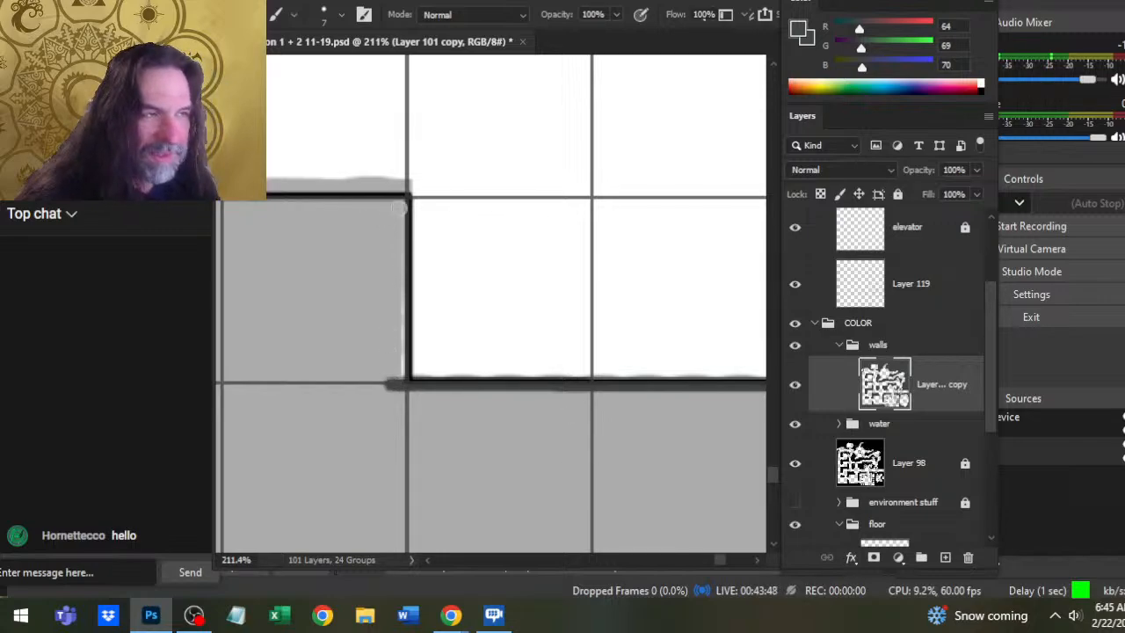
- Paint the gray strip up the short vertical line and along the upper wall toward the niche, then erase it across the niche opening
left_click_drag(400, 203, 400, 380)
left_click_drag(329, 352, 505, 462)
left_click_drag(580, 313, 219, 317)
scroll(219, 334, "left", 3)
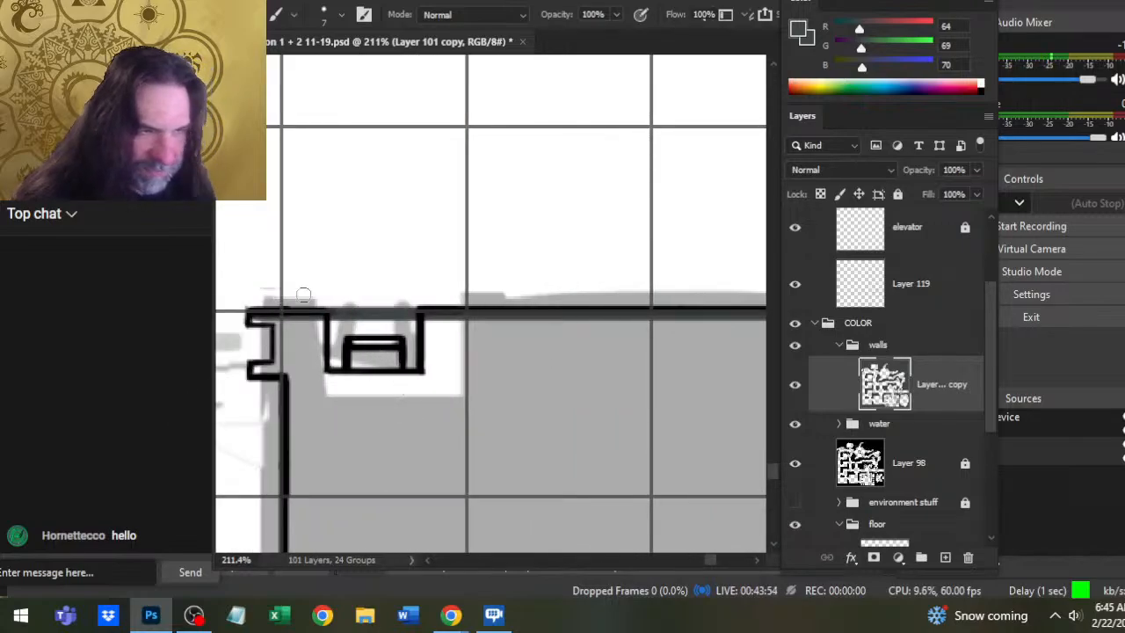
key("e")
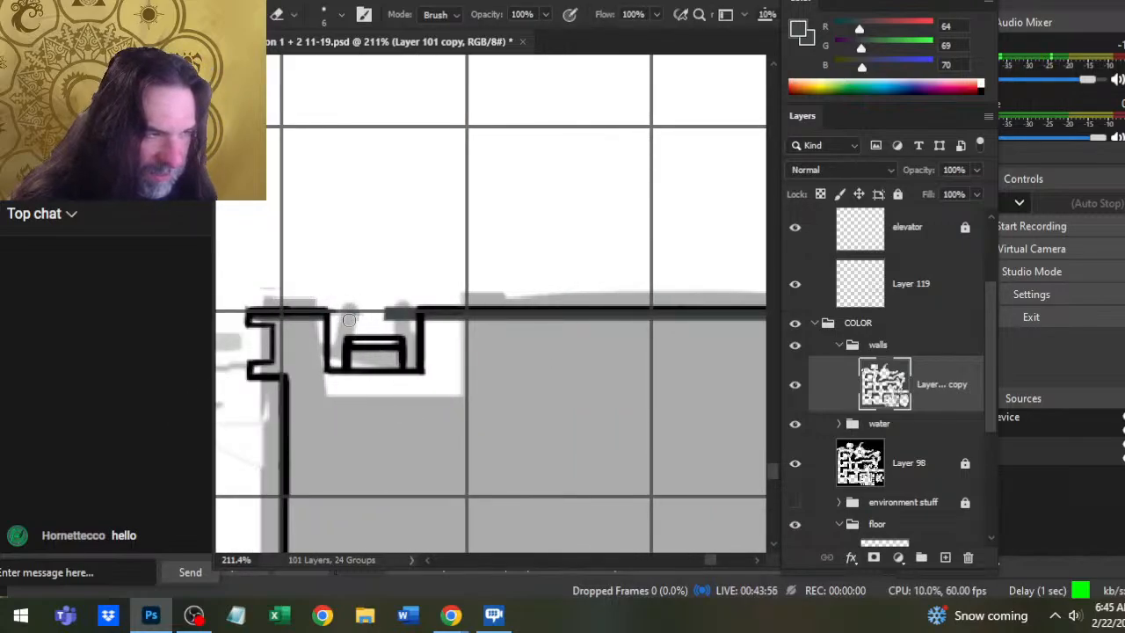
key("b")
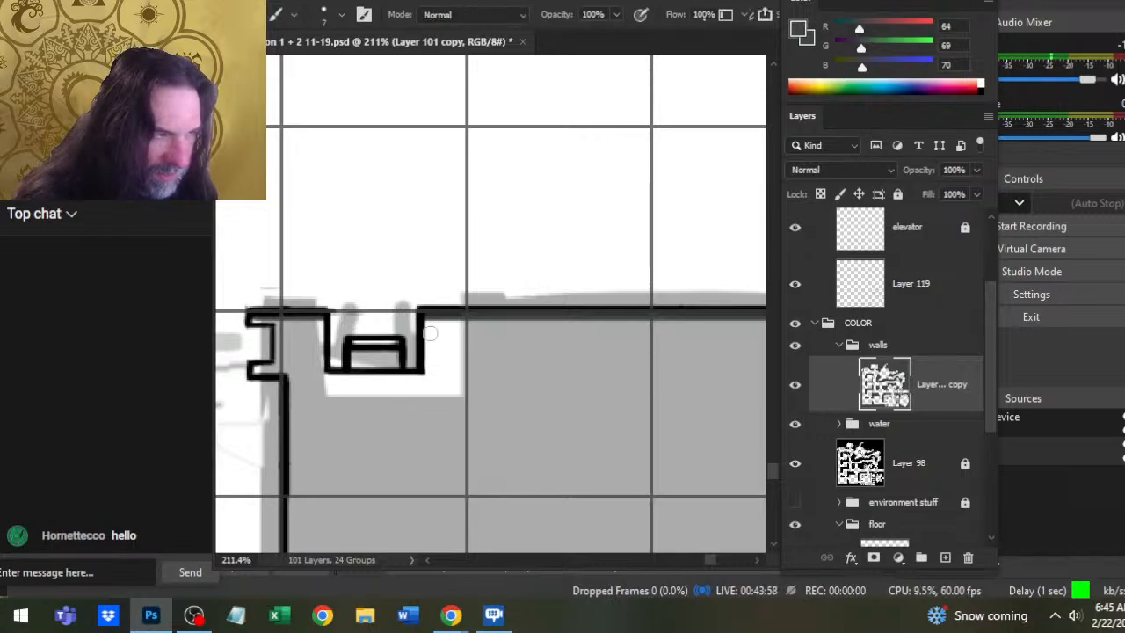
- Paint wall gray around the niche's two sides and base, and fill the block between the niche and the door jamb
left_click(426, 314)
left_click(427, 413, "shift")
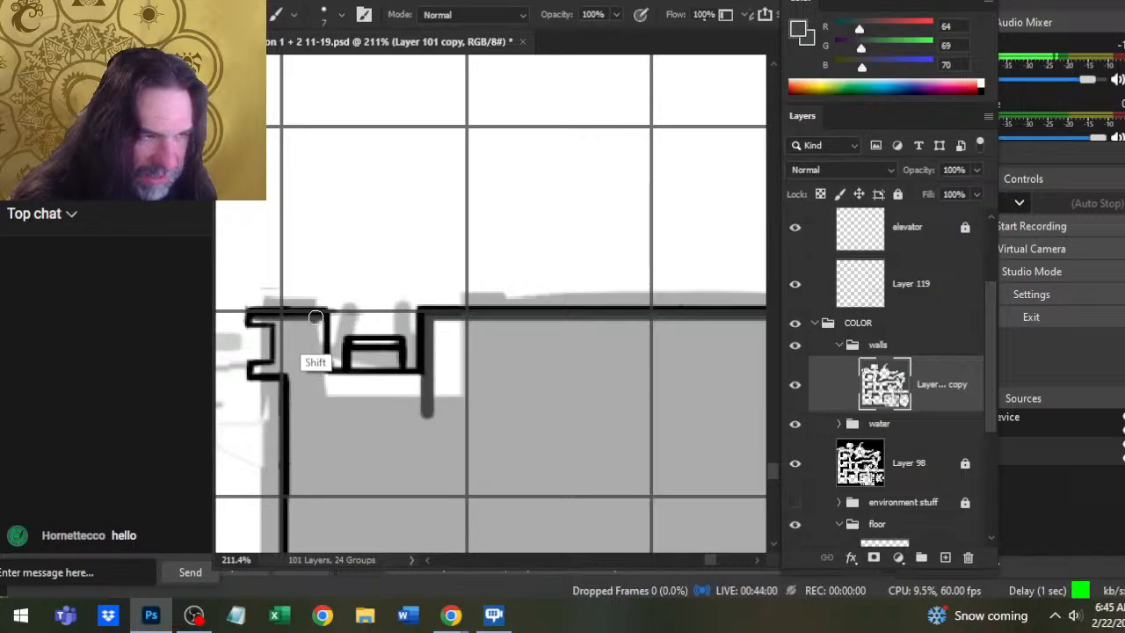
left_click(315, 316)
left_click(314, 407, "shift")
mouse_move(319, 323)
left_mouse_down()
mouse_move(318, 417)
mouse_move(459, 381)
left_mouse_up()
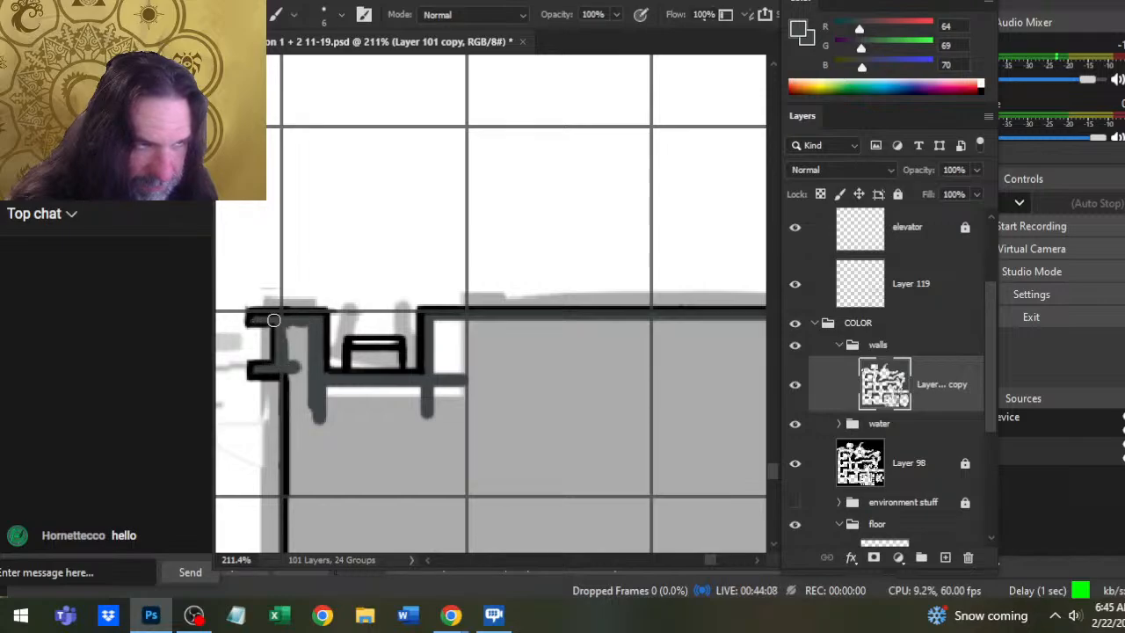
left_click_drag(296, 377, 305, 389)
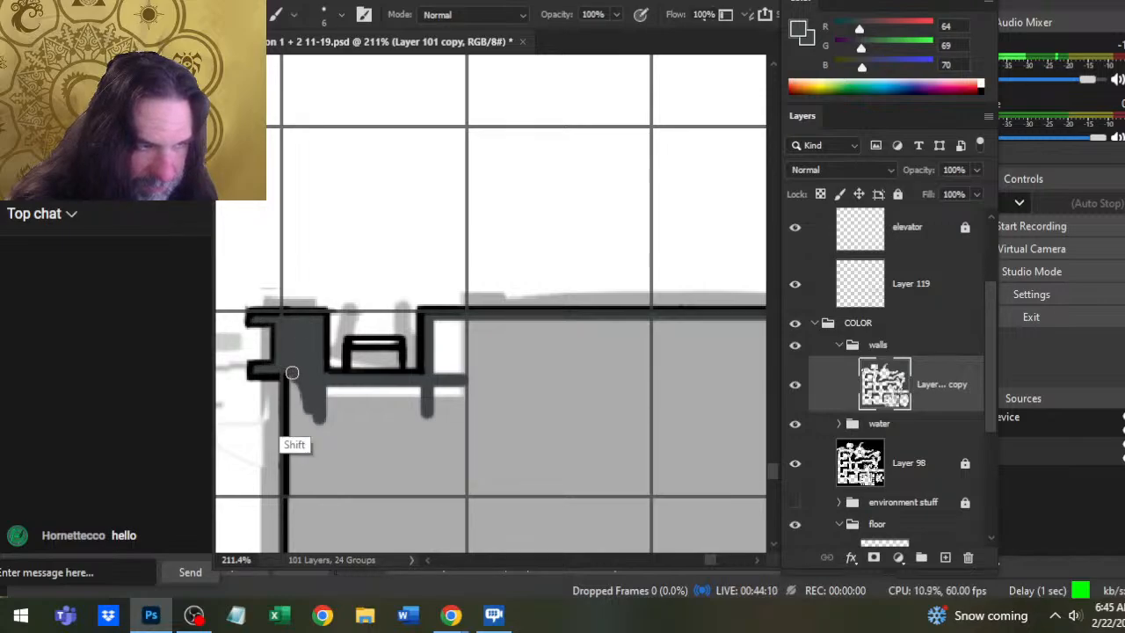
- Paint a 6 px gray strip down the staircase room's vertical wall line and along the underside of its lower wall line
scroll(316, 351, "down", 2)
left_click_drag(384, 424, 563, 150)
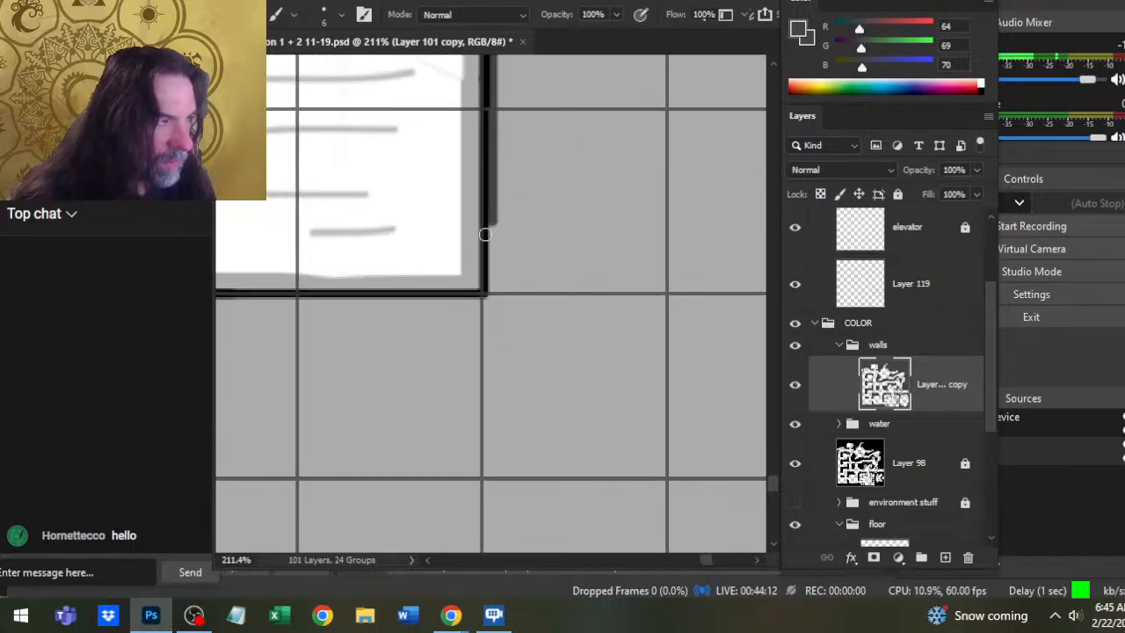
left_click_drag(489, 217, 489, 341)
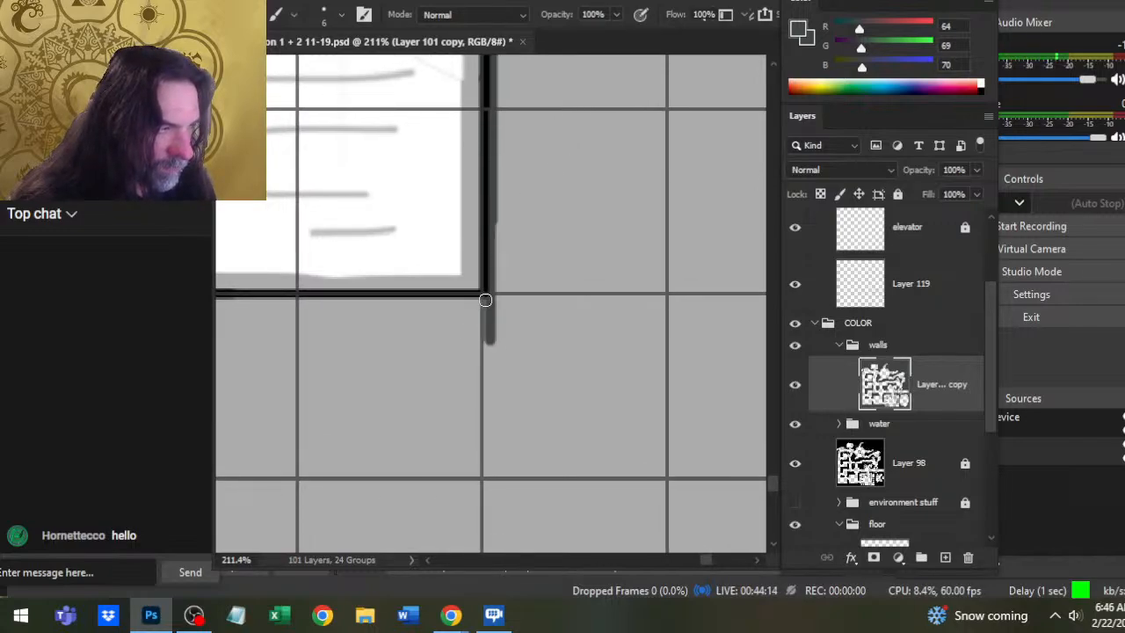
left_click_drag(485, 300, 215, 302)
- Continue the gray strip around the staircase room's other lower corner up to the door jamb, filling the jamb and lining the short horizontal wall
left_click_drag(288, 361, 512, 447)
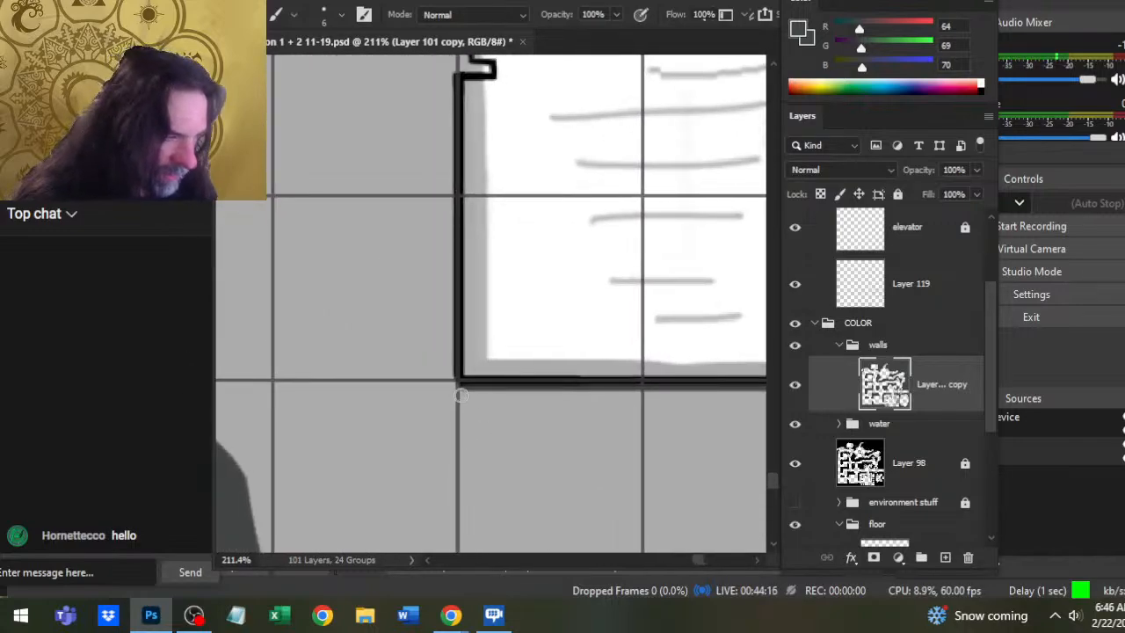
left_click_drag(475, 385, 430, 383)
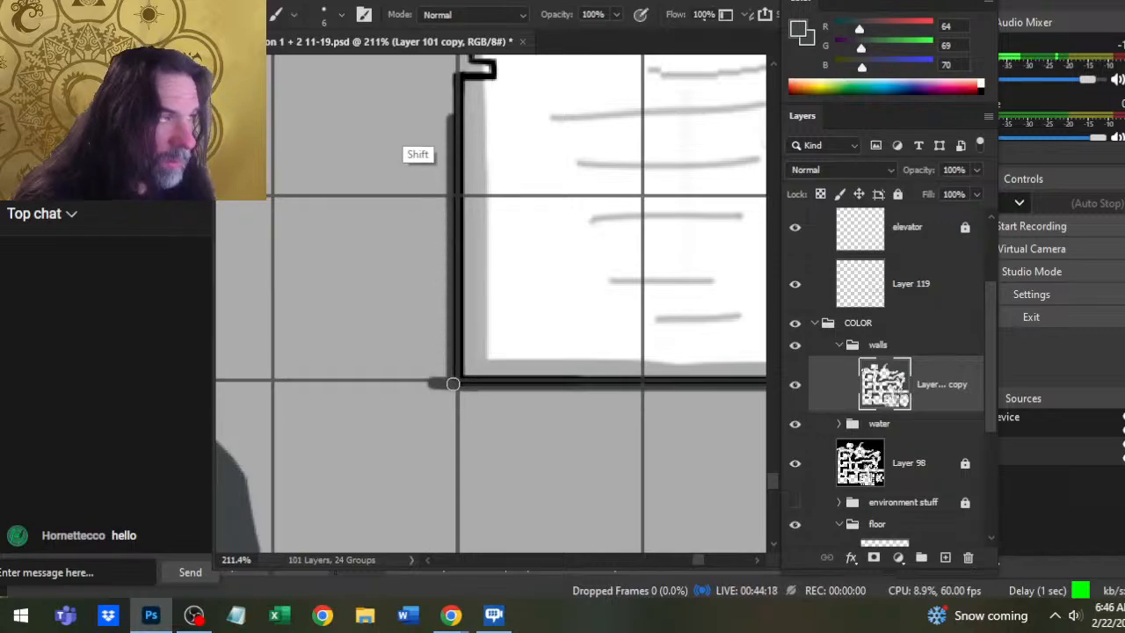
left_click_drag(399, 127, 593, 39)
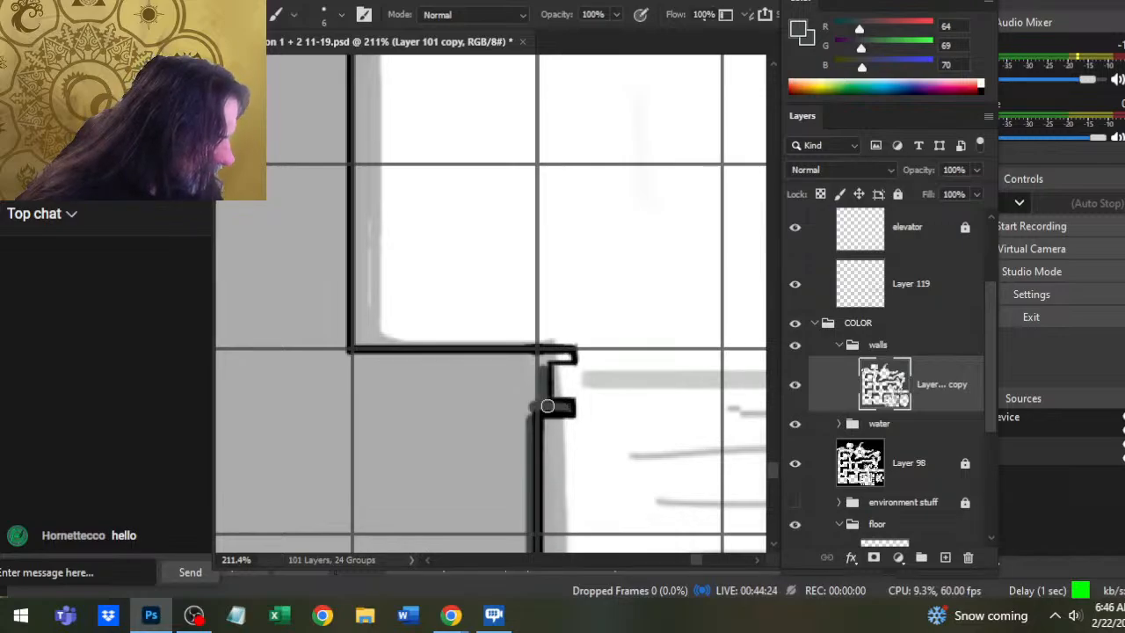
left_click_drag(540, 359, 325, 356)
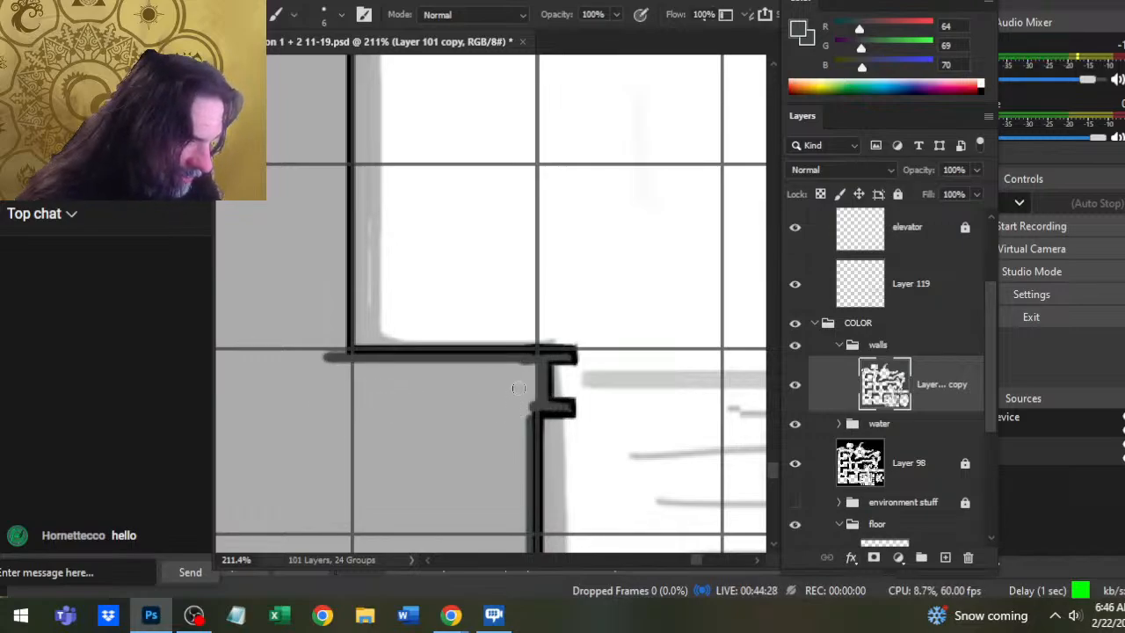
- Paint the gray strip up the long vertical wall line beside the white room and along its upper horizontal line to the next jamb
left_click_drag(502, 428, 557, 510)
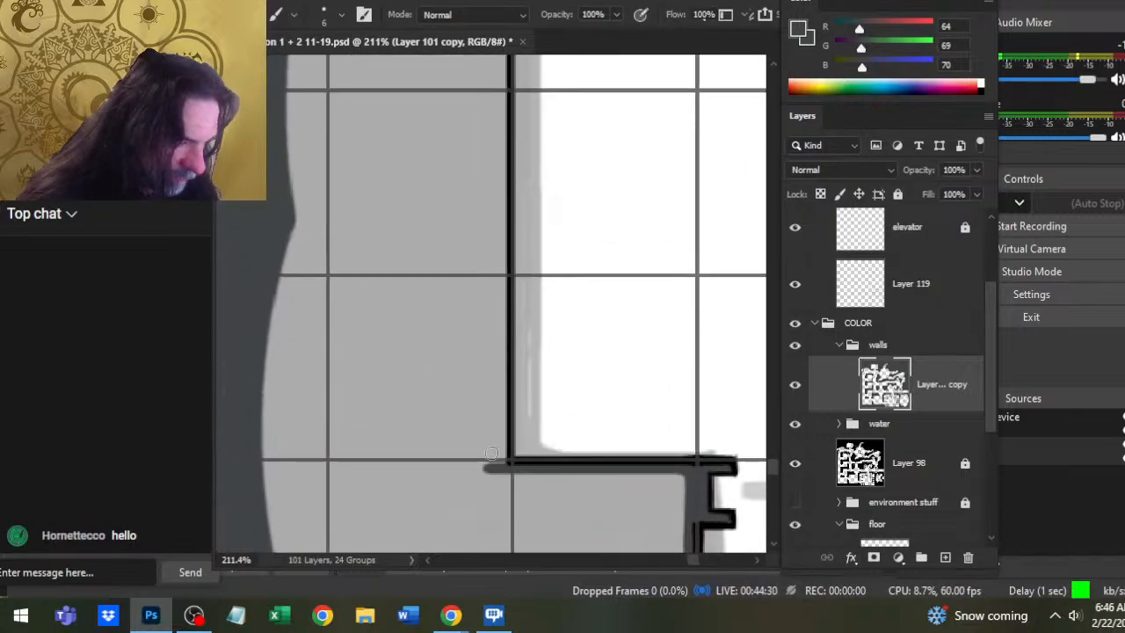
scroll(507, 467, "up", 3)
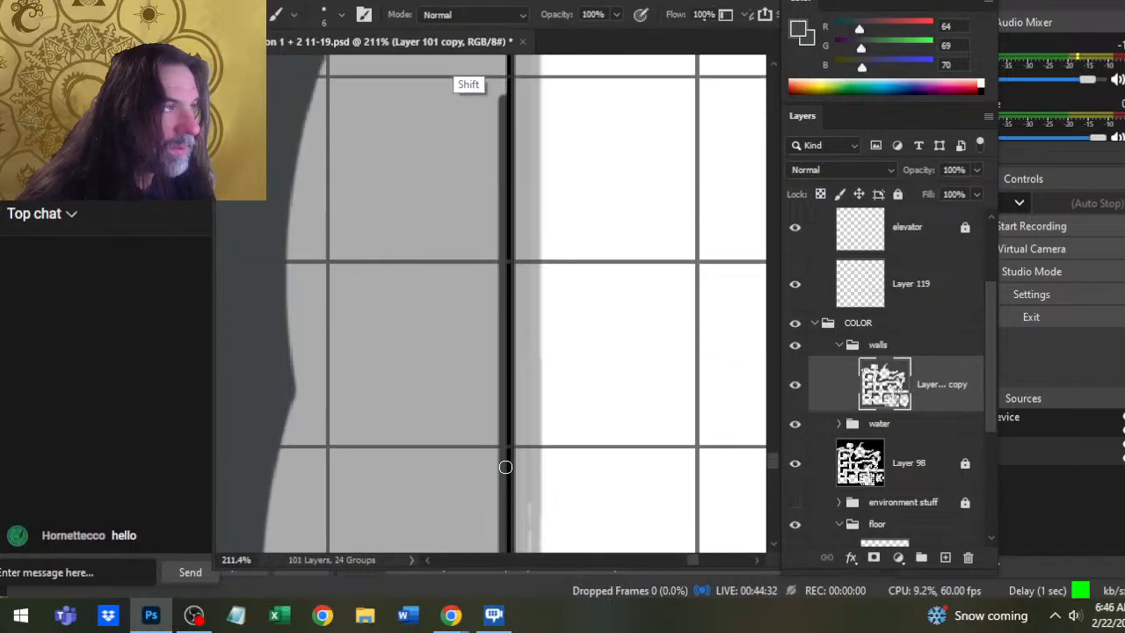
scroll(505, 467, "up", 10)
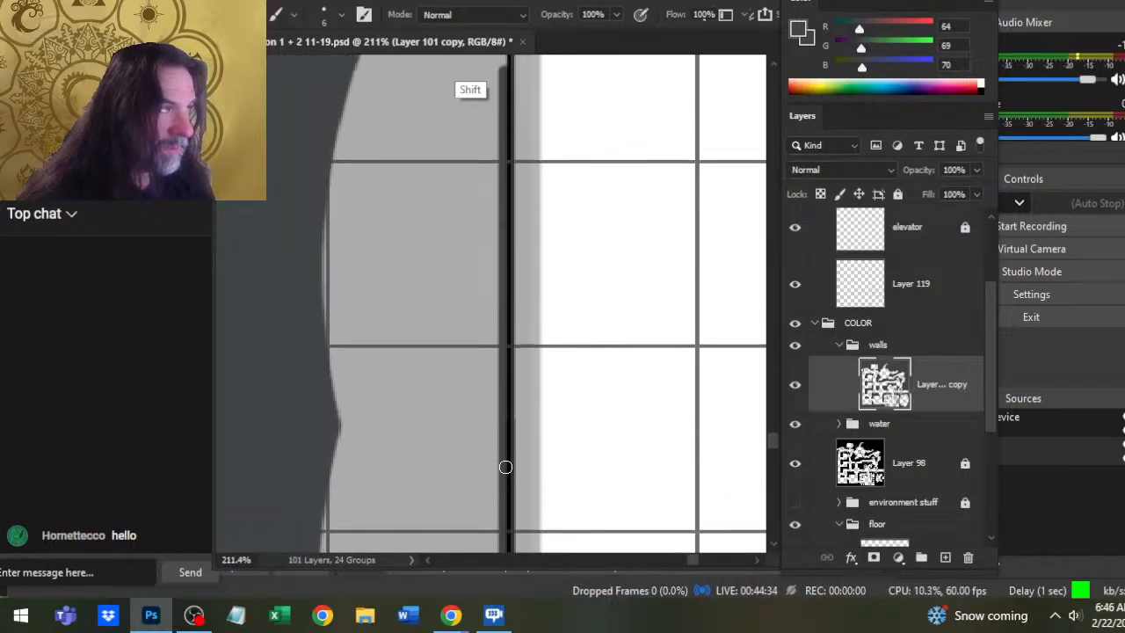
scroll(505, 467, "up", 10)
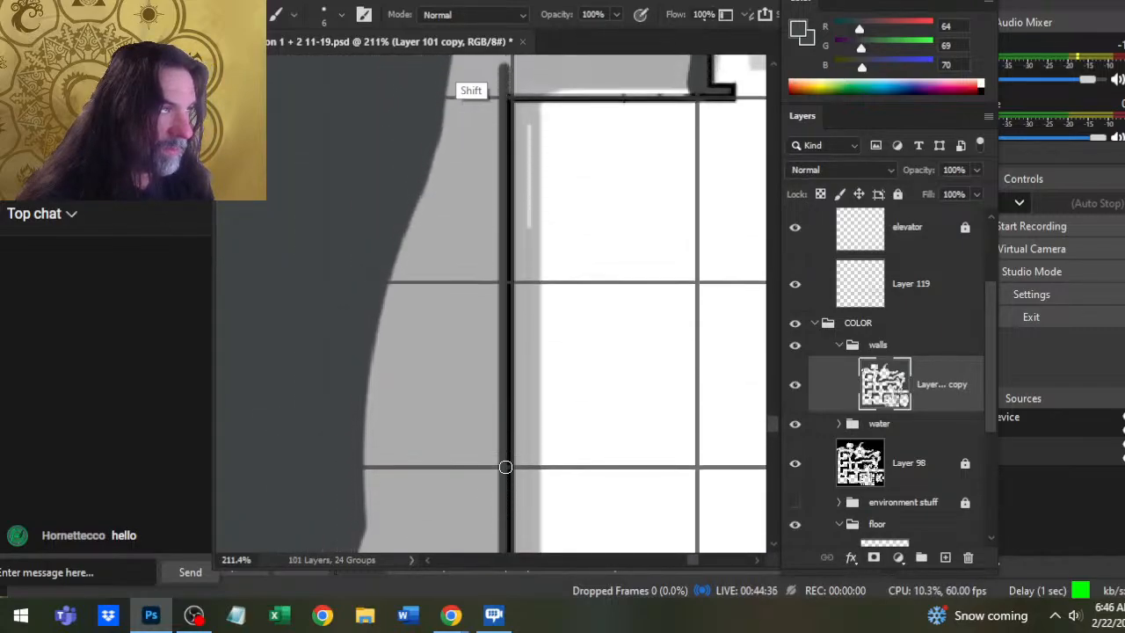
scroll(465, 384, "up", 5)
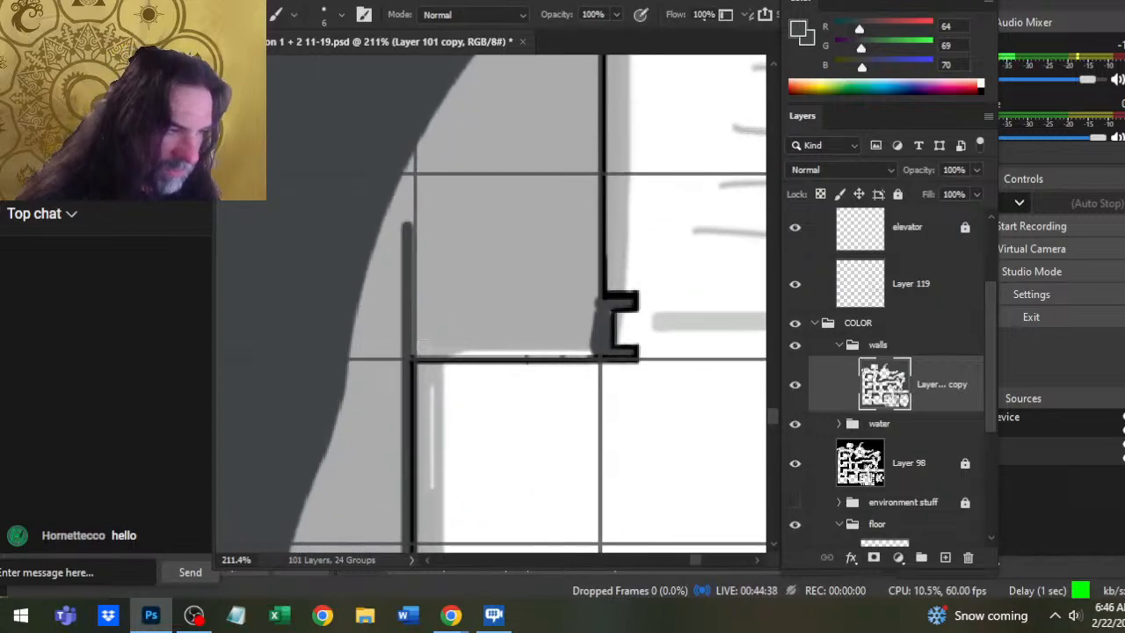
left_click_drag(411, 354, 605, 356)
key("g")
left_click(541, 311)
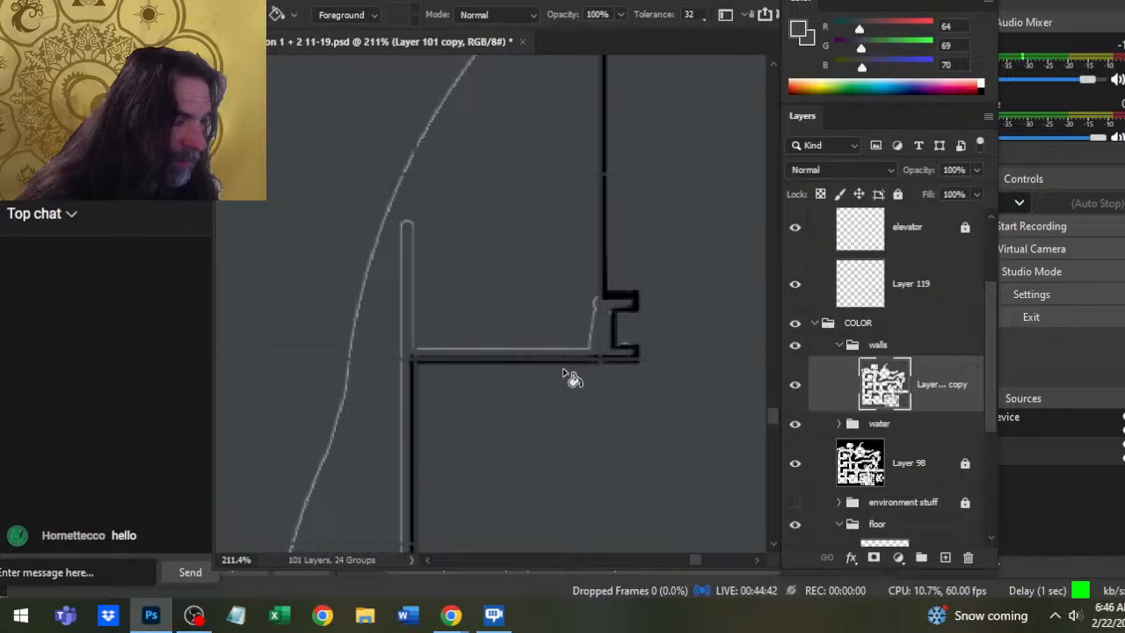
key("ctrl+z")
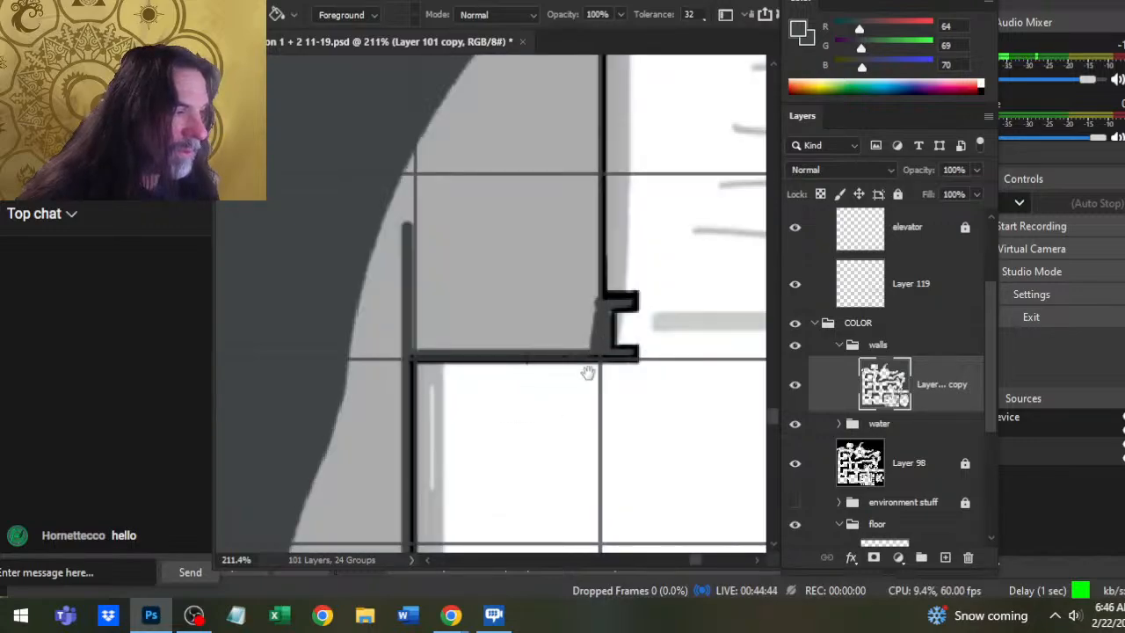
- Paint a 6 px gray strip up the upper staircase room's vertical wall, along its top line and along its opposite side wall
left_click_drag(587, 372, 534, 474)
key("b")
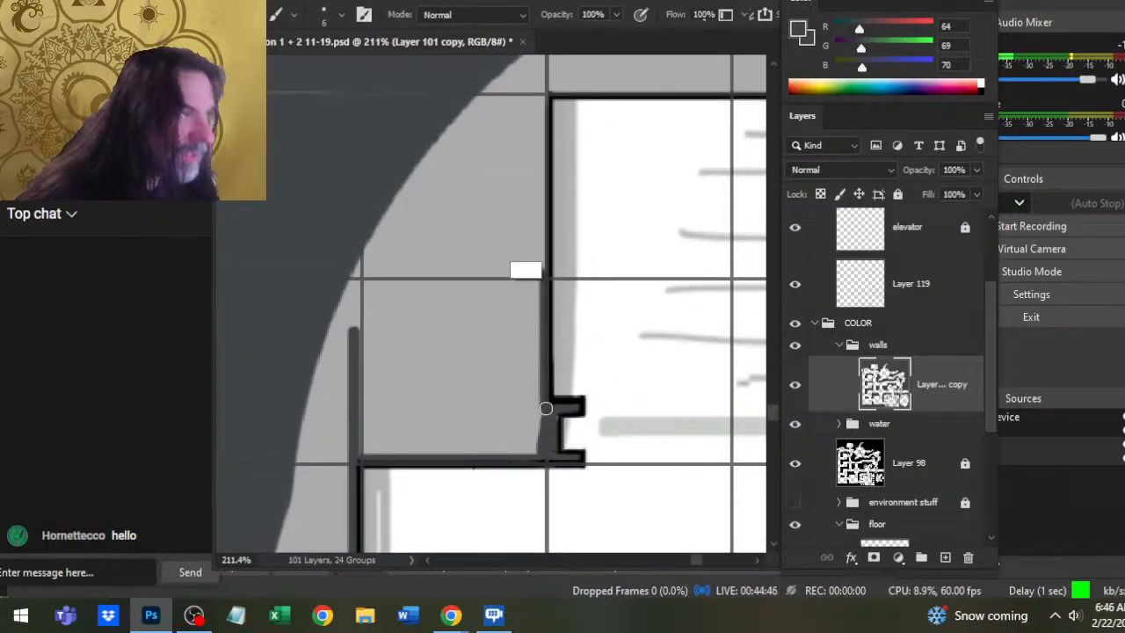
left_click_drag(517, 150, 381, 362)
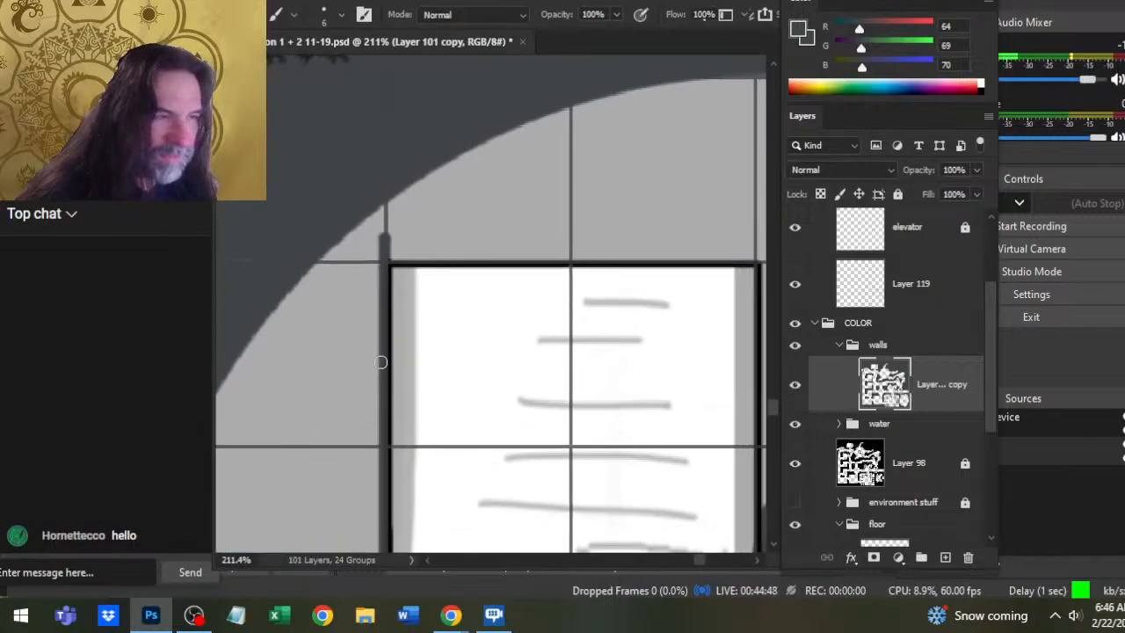
mouse_move(388, 258)
left_mouse_down()
mouse_move(622, 256)
mouse_move(793, 271)
left_mouse_up()
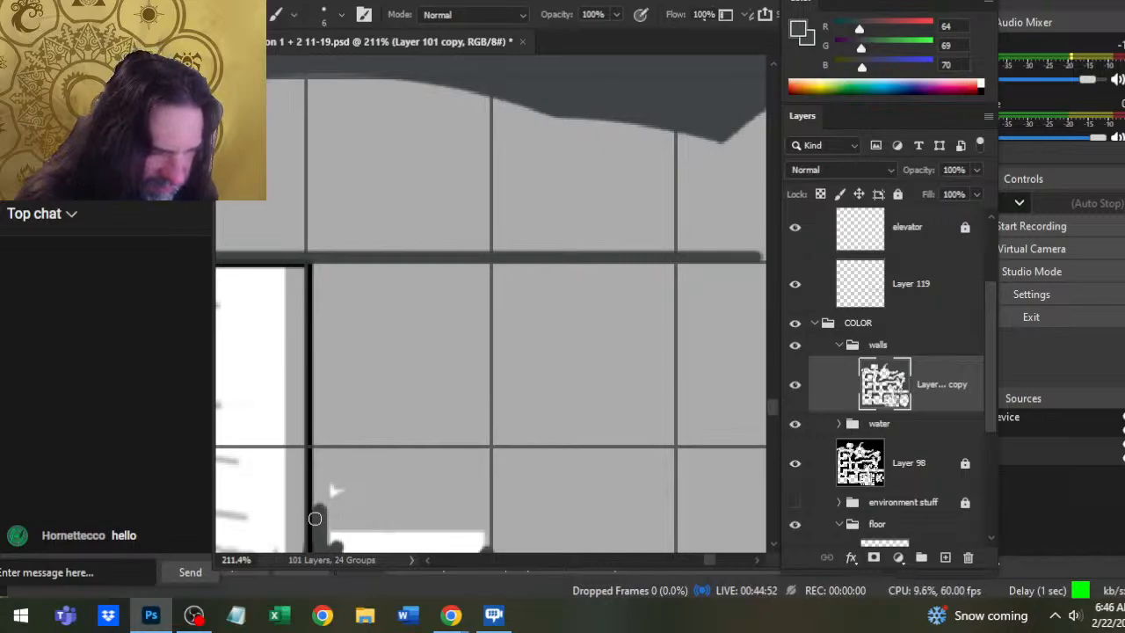
mouse_move(320, 522)
left_mouse_down()
mouse_move(315, 317)
mouse_move(314, 265)
left_mouse_up()
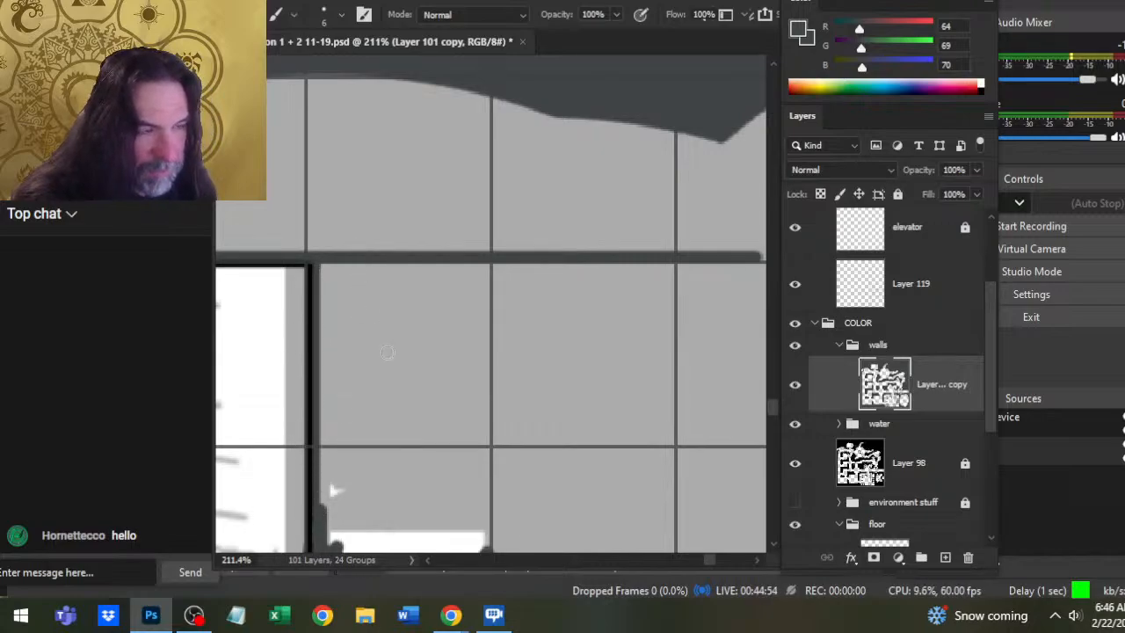
- Fill the light gray area surrounding the staircase rooms and white room with the wall gray
key("g")
left_click(420, 393)
key("z")
scroll(495, 442, "down", 5)
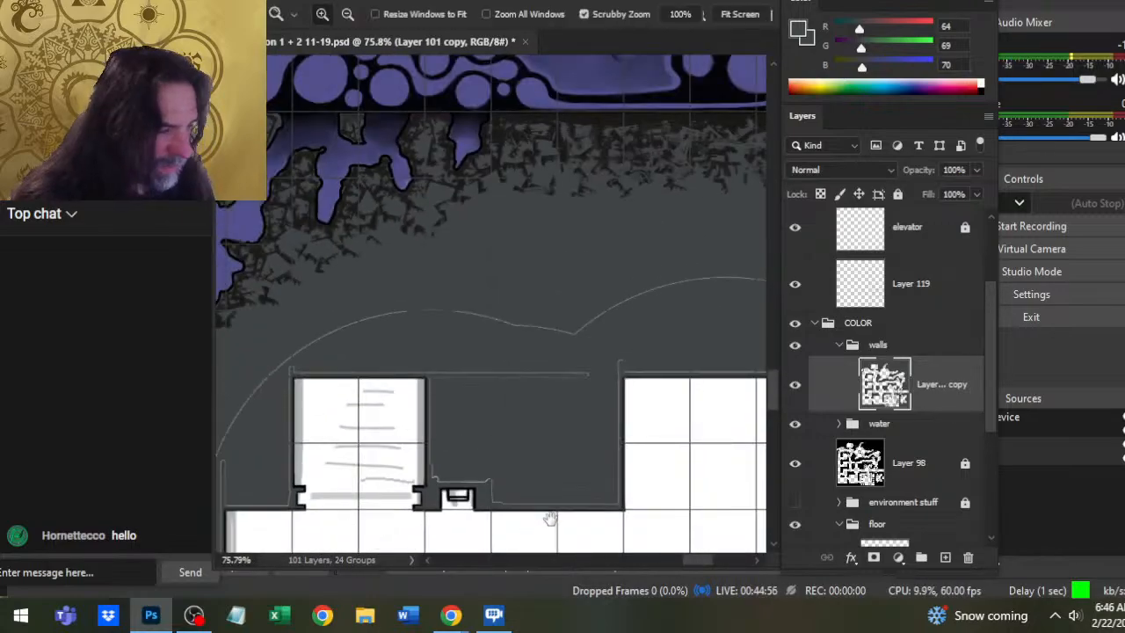
- Paint over the thin curved seam in the wall fill below the lower staircase and white room with a 35 px brush
scroll(549, 518, "down", 5)
left_click_drag(424, 364, 393, 239)
scroll(409, 404, "up", 3)
key("b")
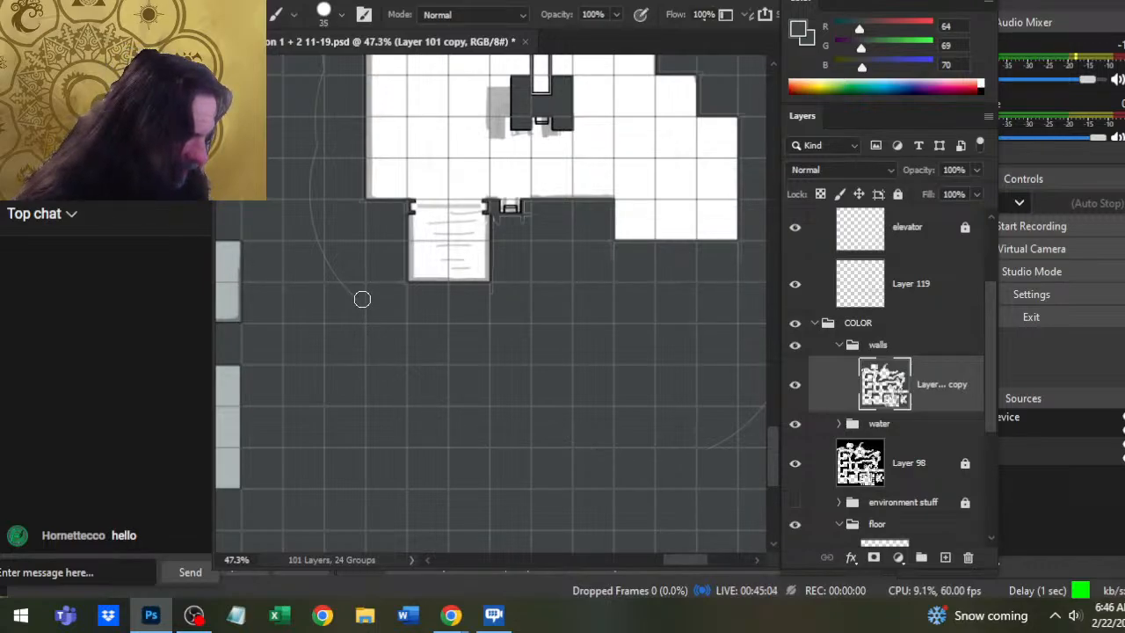
left_click_drag(764, 400, 535, 455)
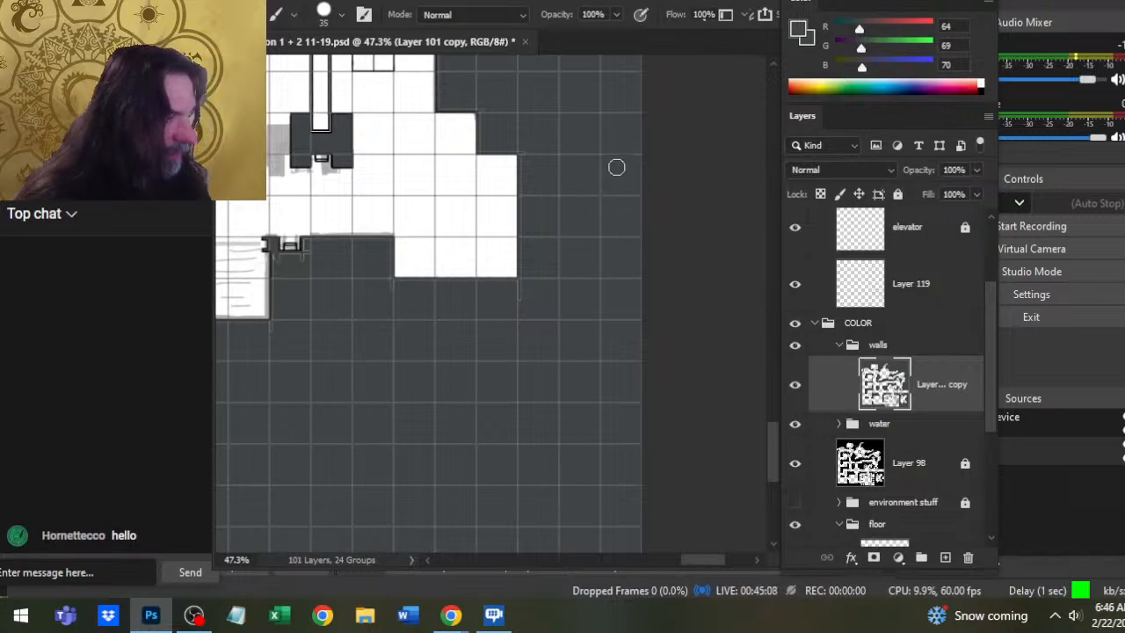
left_click_drag(574, 257, 535, 469)
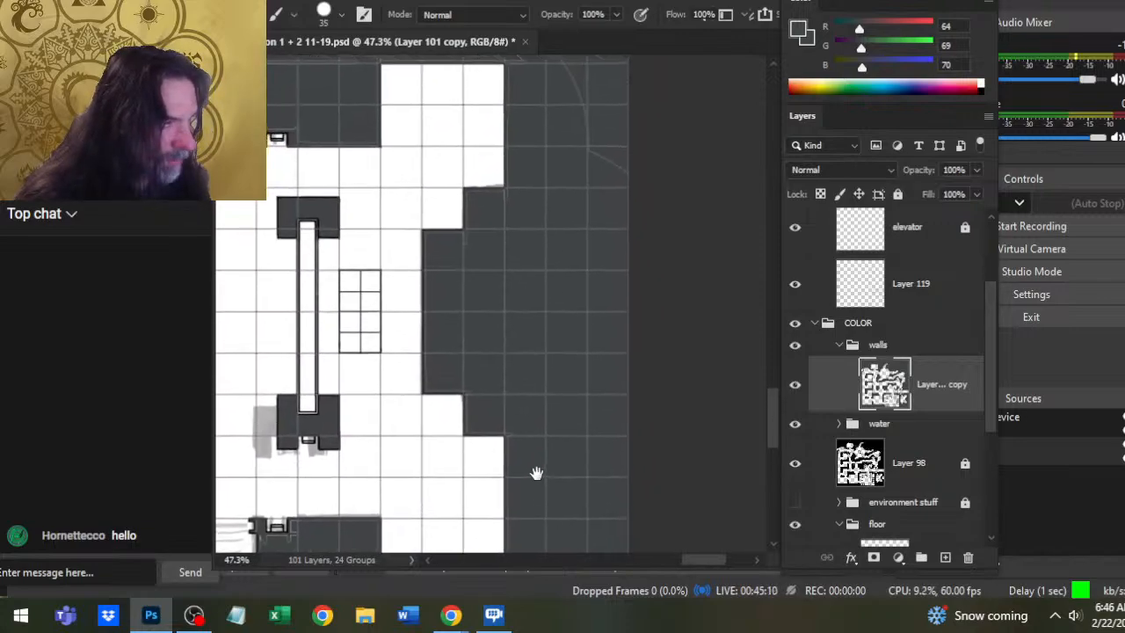
- Paint over the remaining curved seams above the white room and between it and the row of light gray cells
scroll(565, 231, "up", 5)
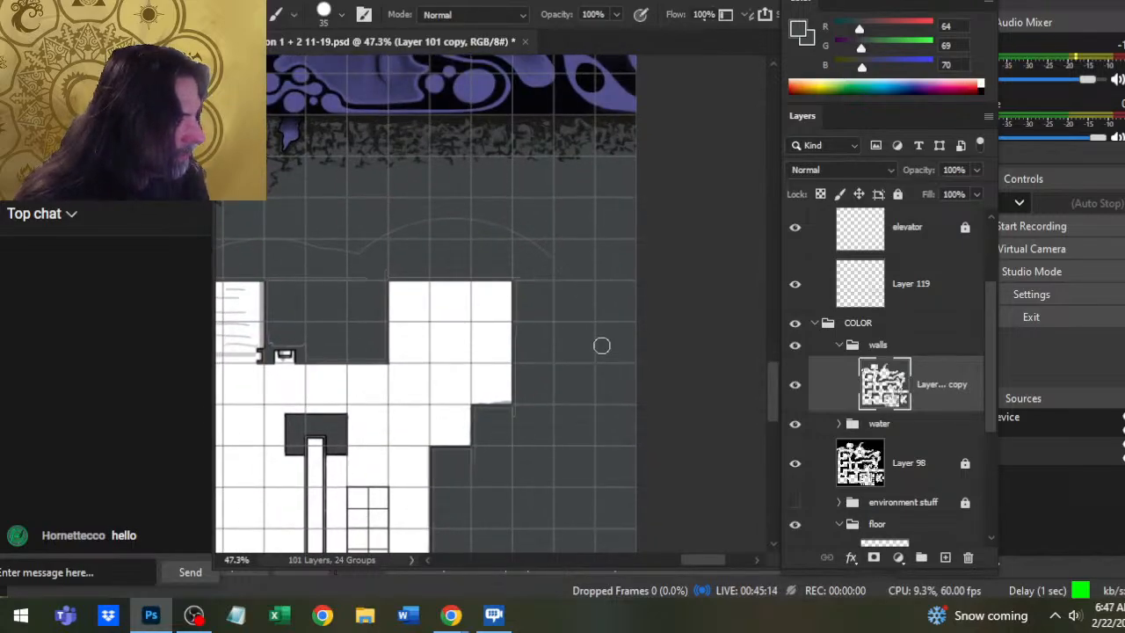
left_click_drag(369, 271, 641, 295)
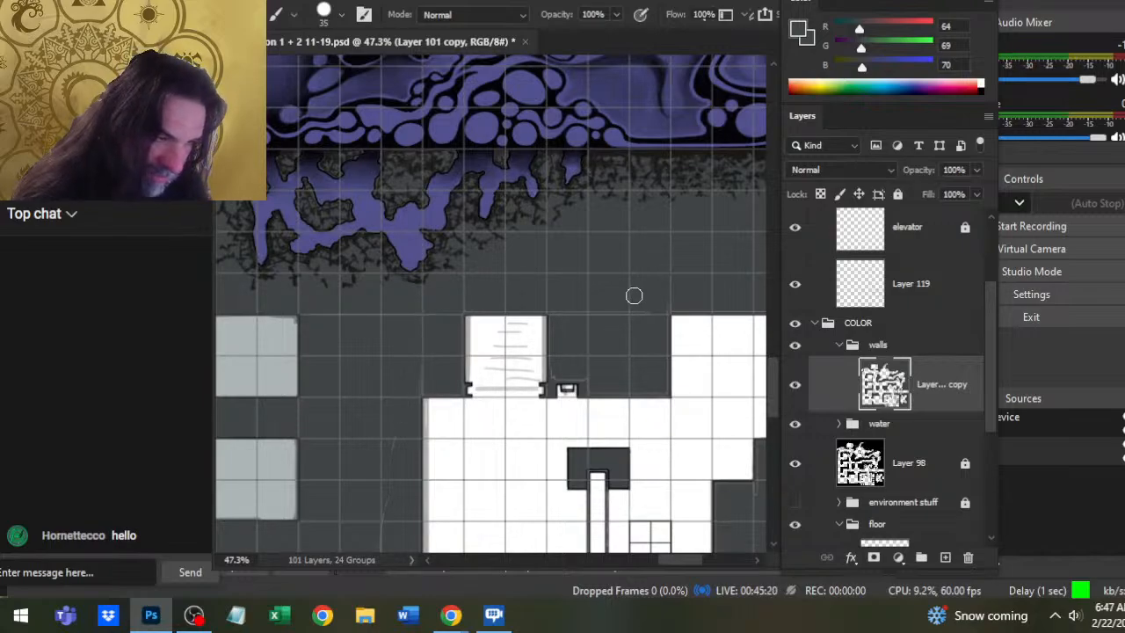
scroll(425, 277, "down", 5)
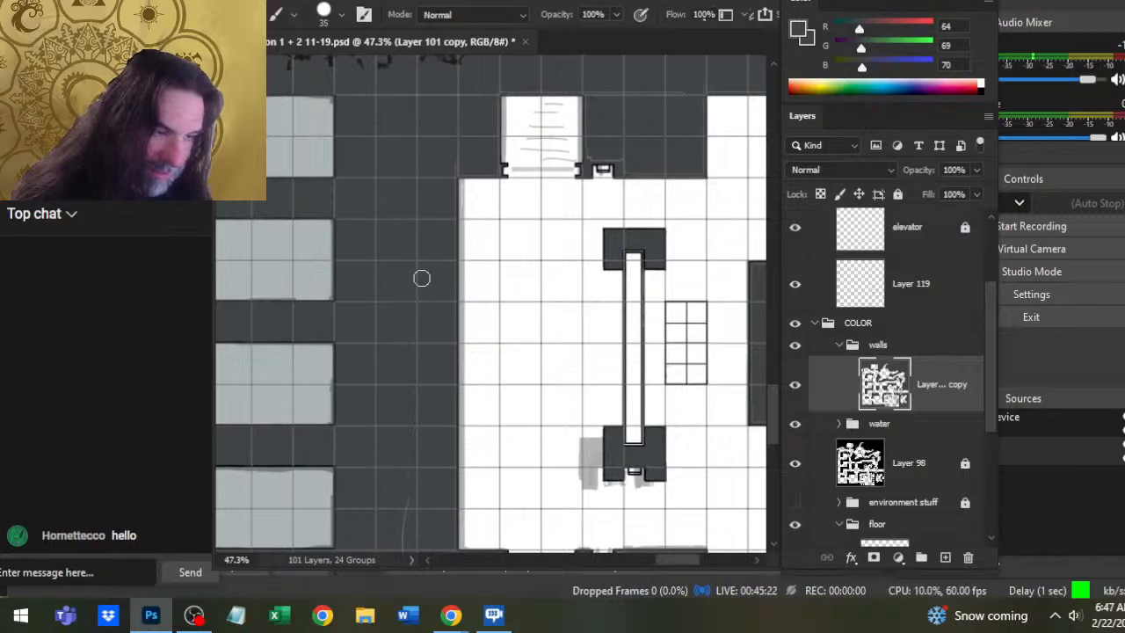
left_click_drag(419, 464, 440, 324)
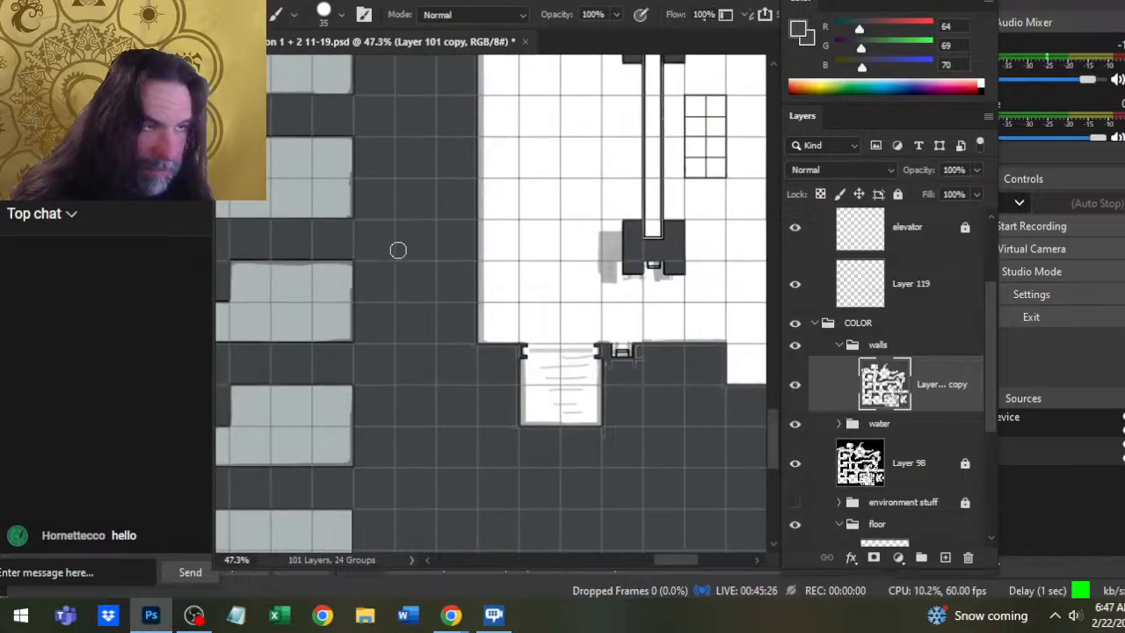
left_click_drag(388, 455, 422, 609)
key("z")
scroll(447, 501, "down", 4)
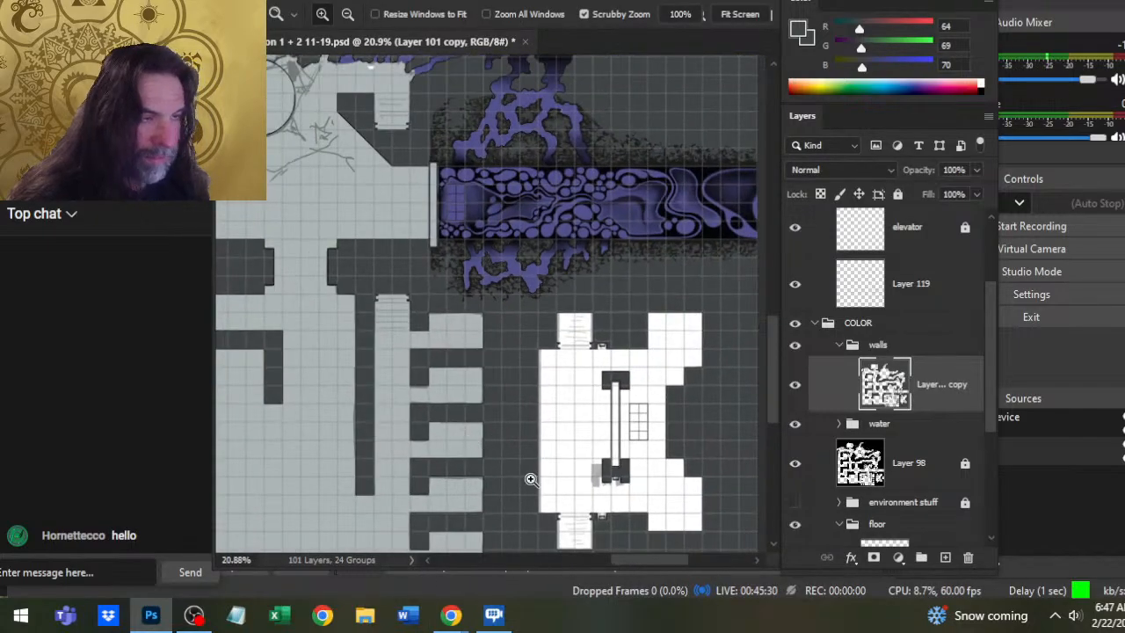
- Reduce the brush to 20 px and paint over the thin seams beside the upper staircase room's outer wall and door jamb
scroll(632, 432, "up", 5)
key("b")
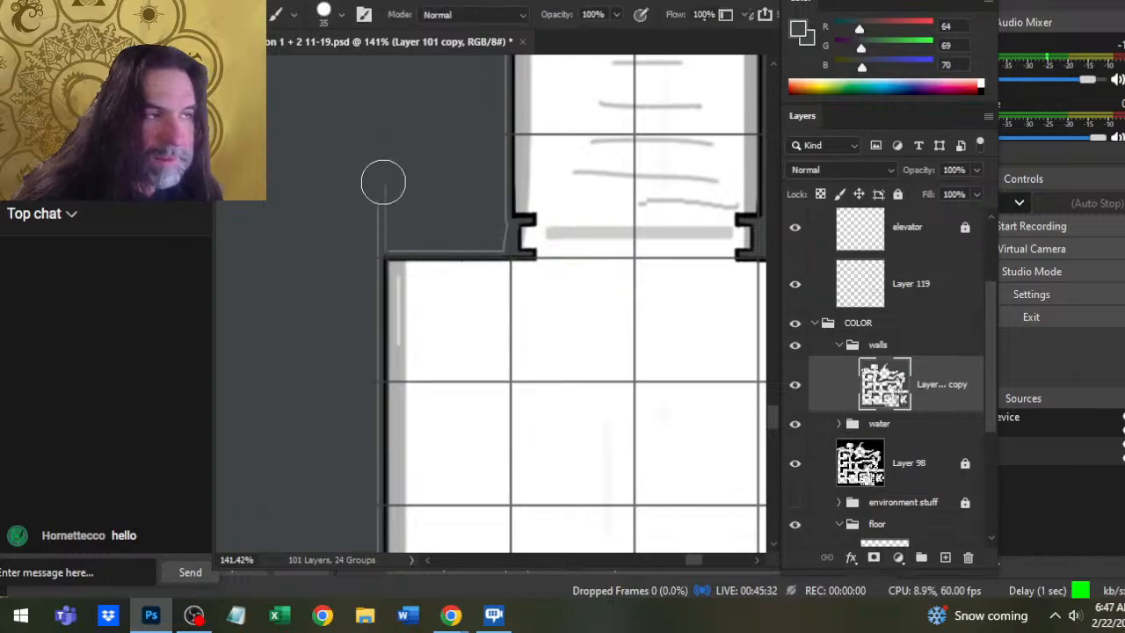
key("bracketleft")
key("bracketleft")
key("shift")
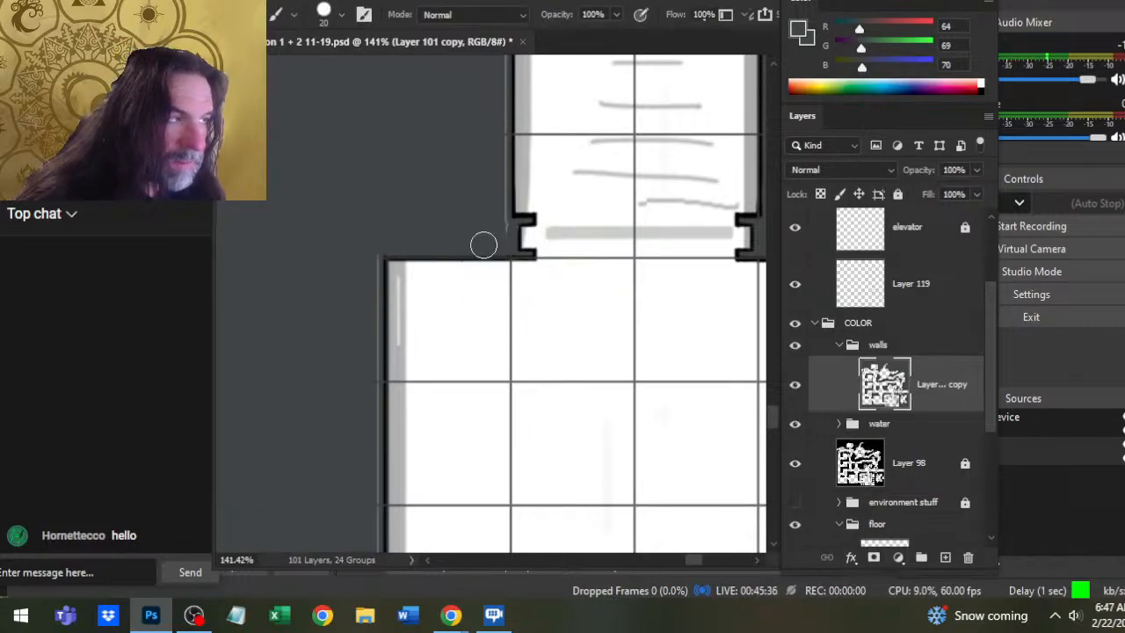
scroll(495, 229, "up", 5)
key("e")
scroll(535, 298, "up", 2)
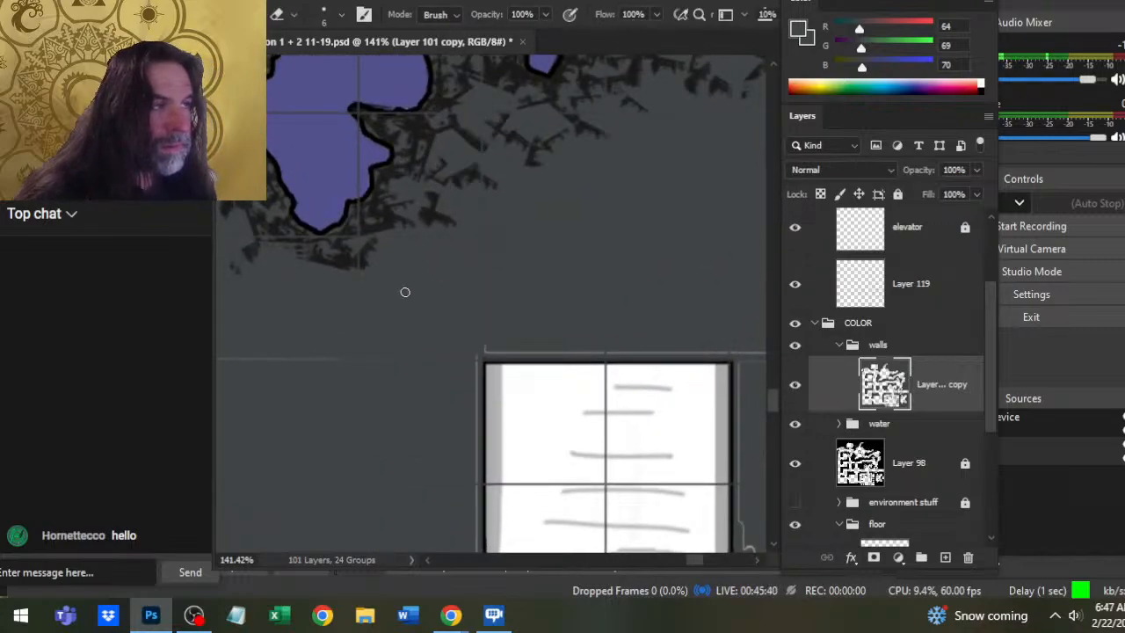
scroll(535, 176, "down", 4)
key("b")
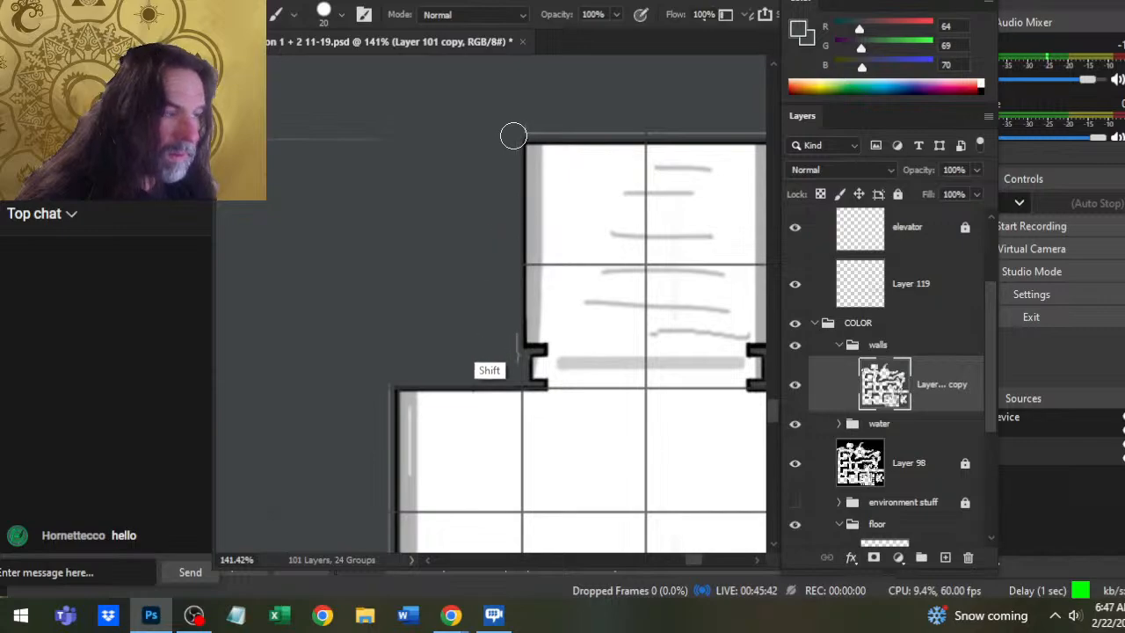
- Paint over the thin seam running down the outside of the white room's long vertical wall to the lower staircase
left_click_drag(400, 423, 474, 144)
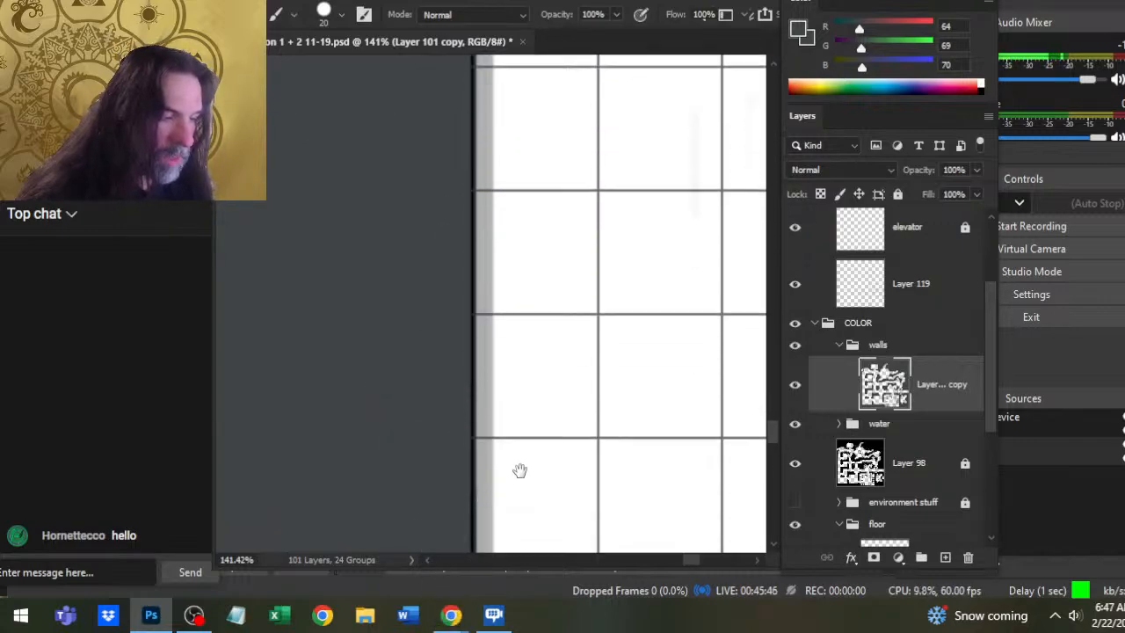
left_click_drag(518, 469, 535, 80)
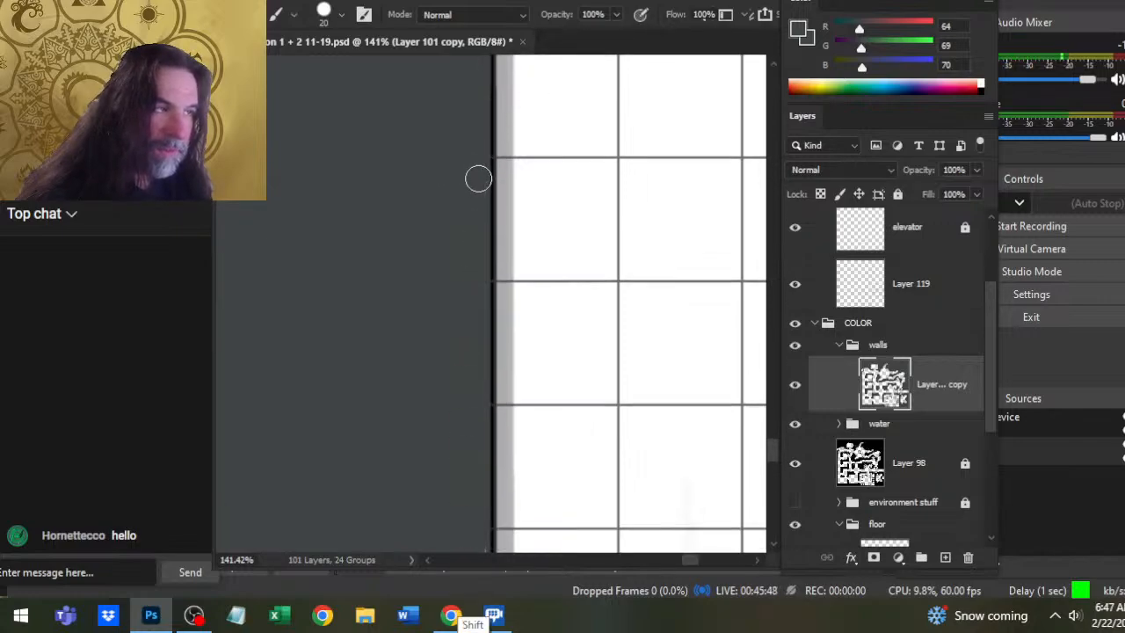
left_click_drag(549, 457, 504, 174)
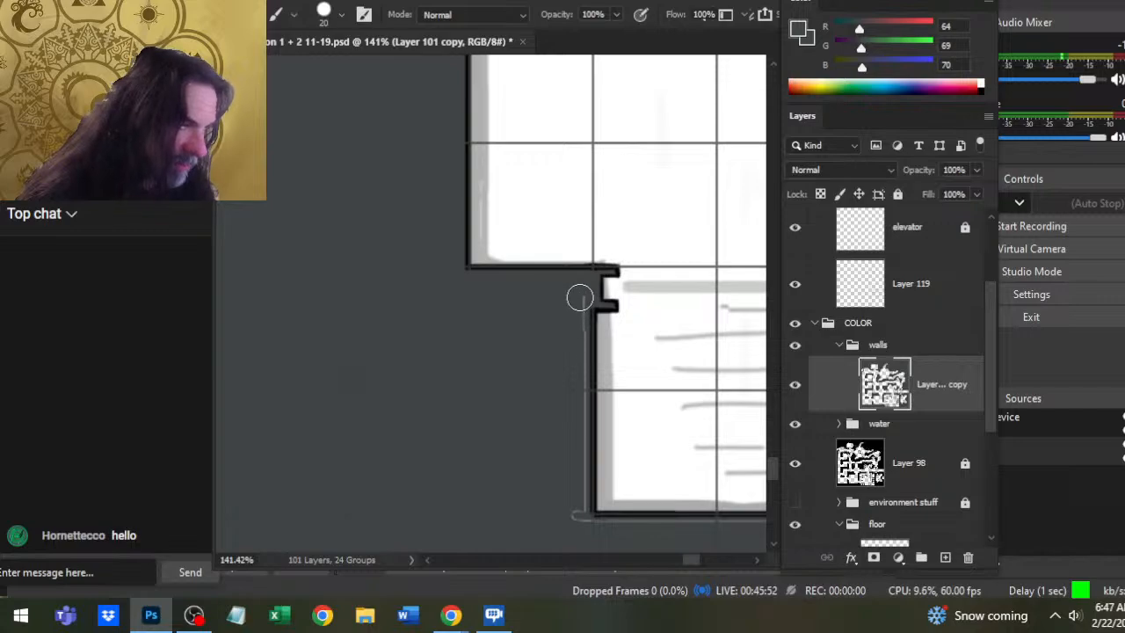
- Paint over the seams around the lower staircase room's outer walls and around the base and sides of the adjacent niche
left_click_drag(565, 535, 383, 255)
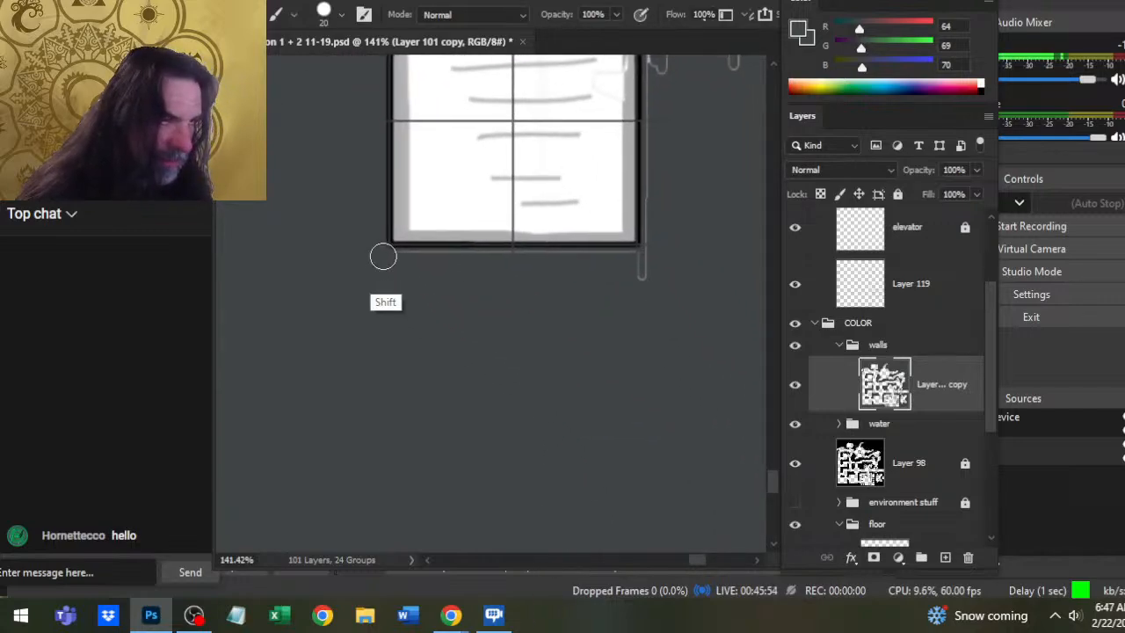
scroll(611, 308, "right", 1)
left_click_drag(664, 250, 557, 425)
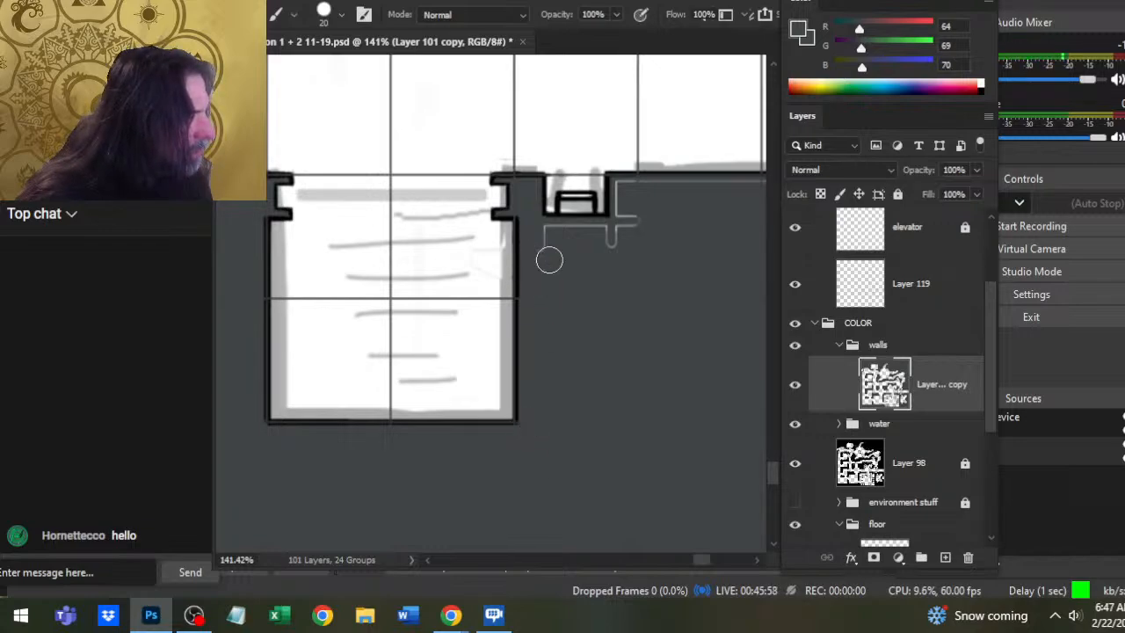
left_click(538, 231, "shift")
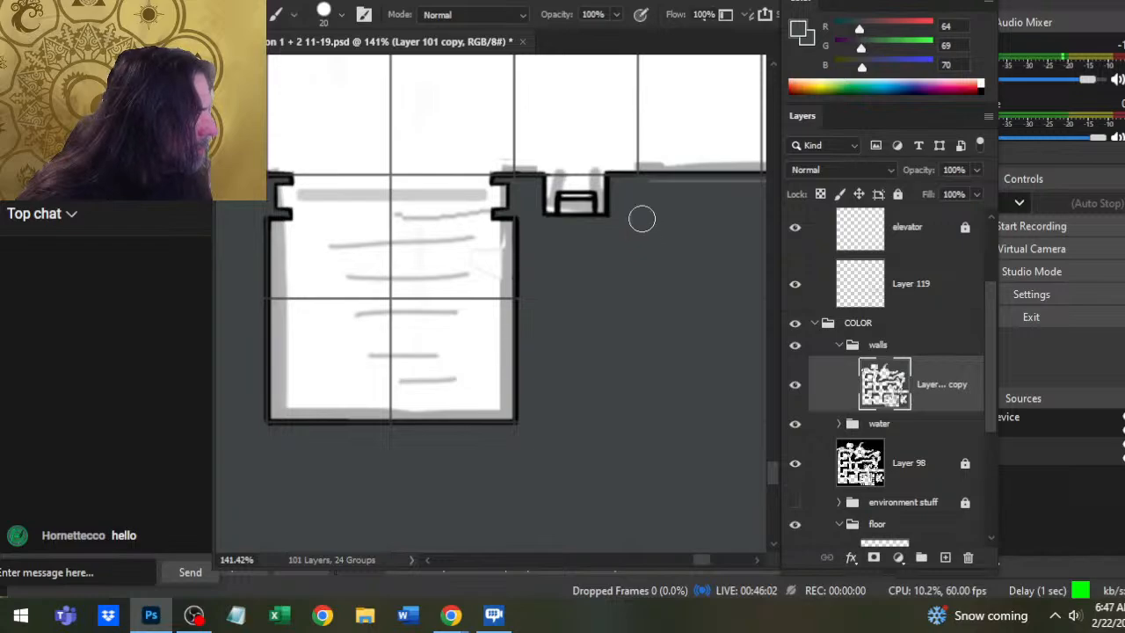
- Cover the seam under the ledge beside the niche and erase the stroke's overshoot from the white floor with a 15 px eraser
scroll(731, 290, "right", 5)
left_click_drag(623, 290, 479, 314)
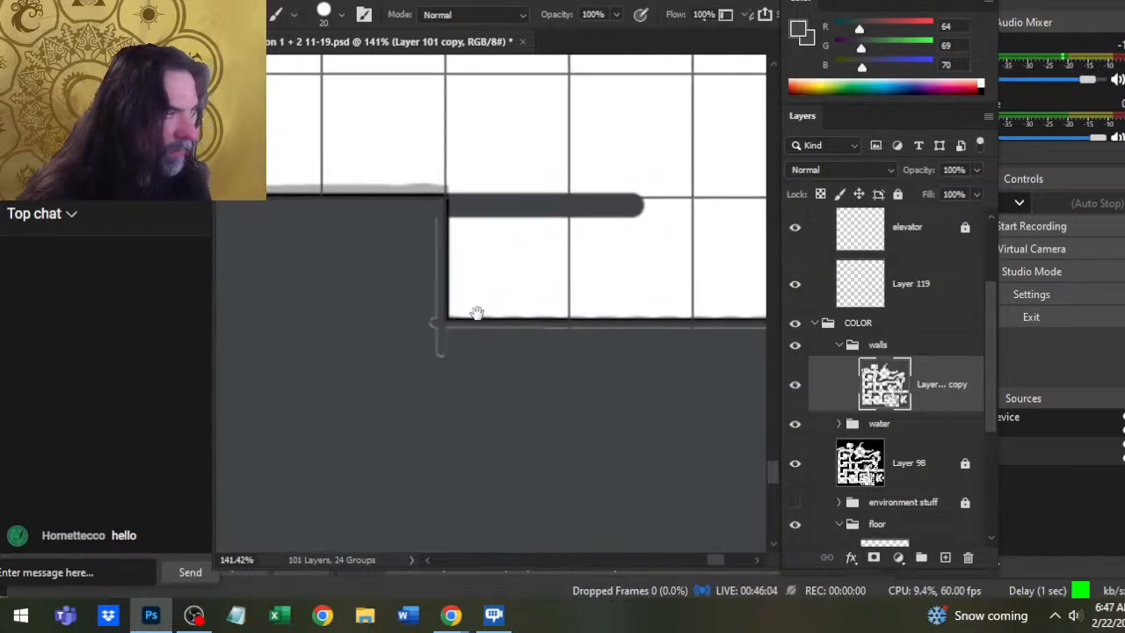
key("e")
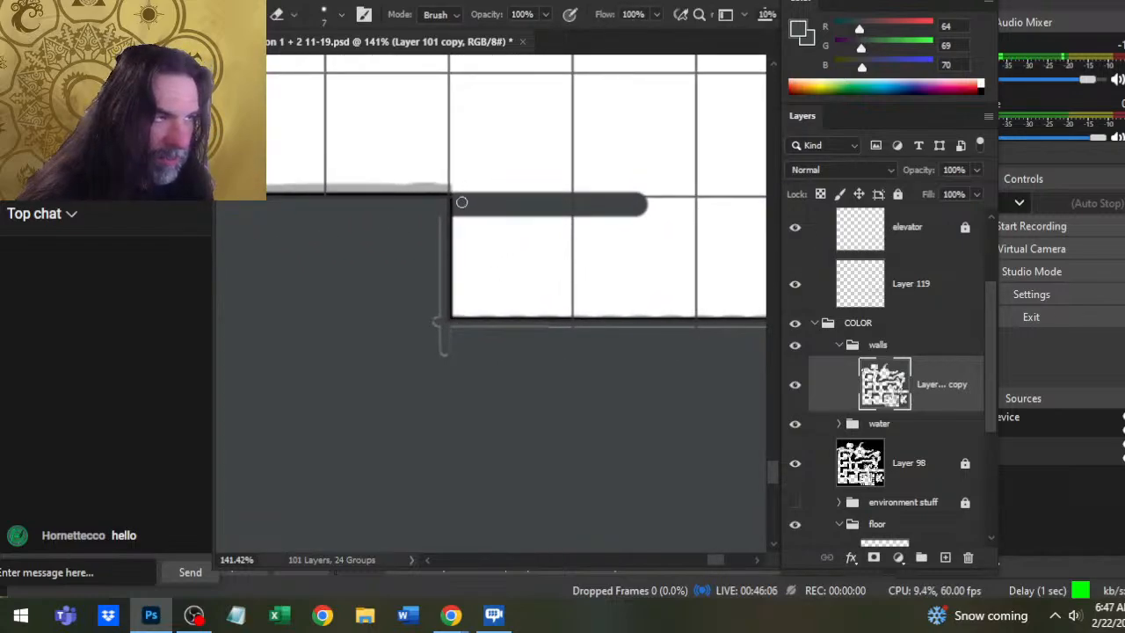
mouse_move(458, 190)
left_mouse_down()
mouse_move(470, 200)
mouse_move(645, 198)
left_mouse_up()
key("bracketright")
key("bracketright")
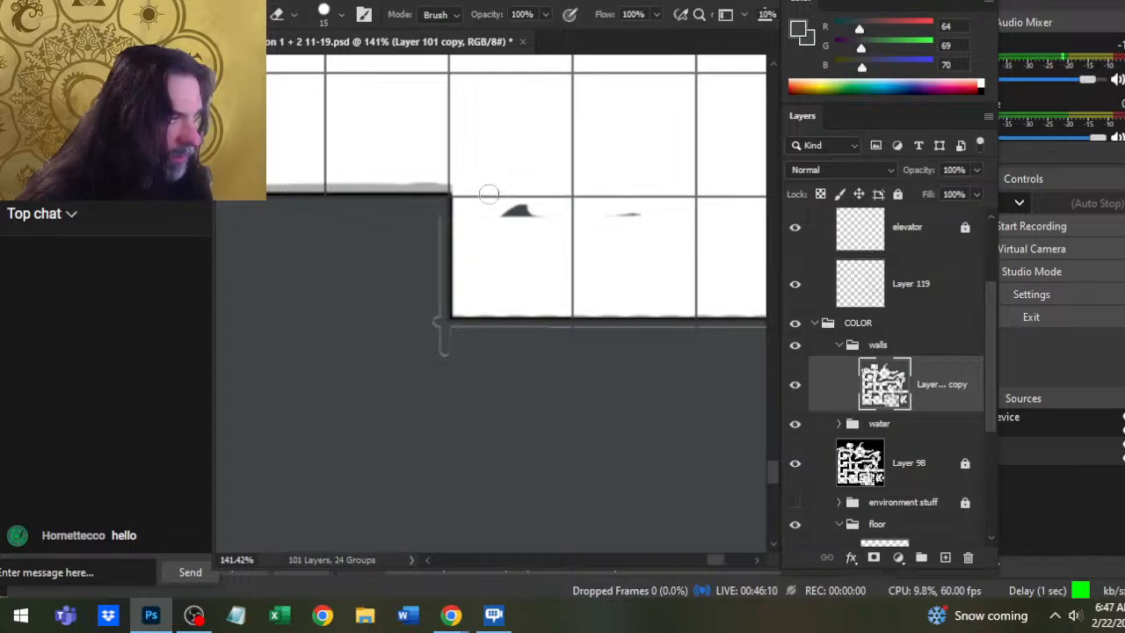
- Paint over the seams beside the ledge's short vertical wall, under the white room's bottom wall and around its lower outer corner
key("b")
key("shift")
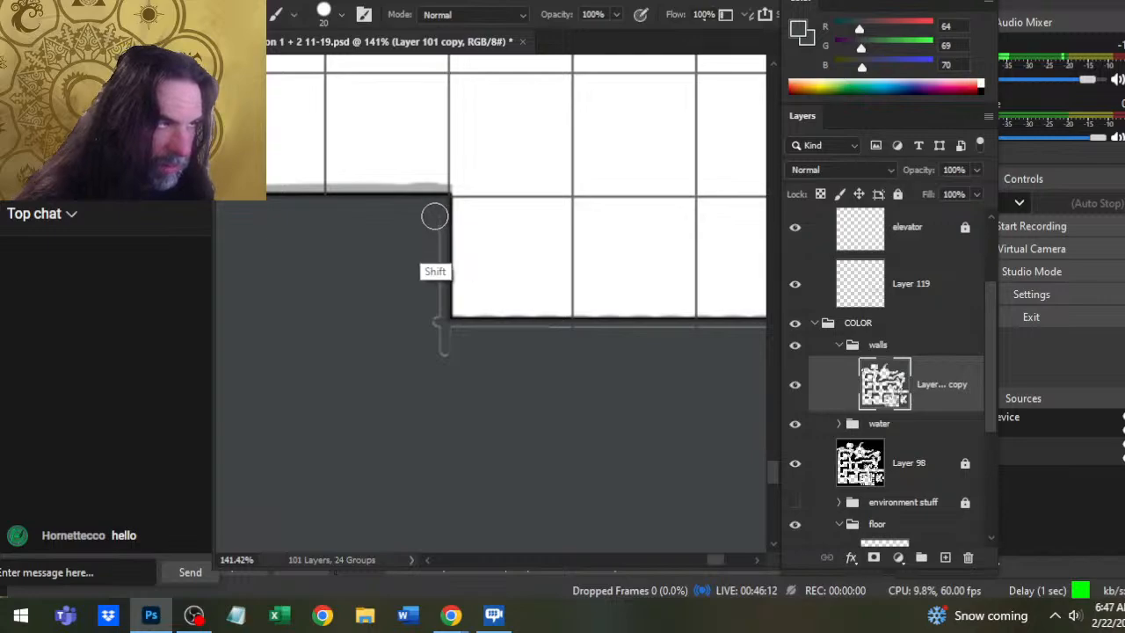
scroll(436, 330, "right", 3)
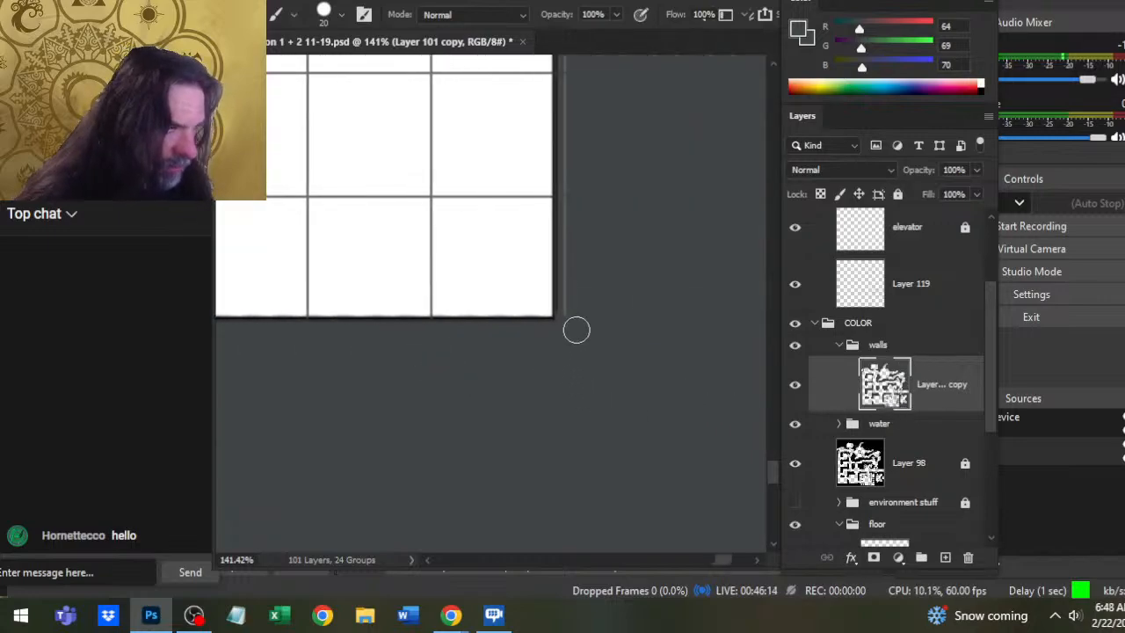
scroll(570, 330, "up", 3)
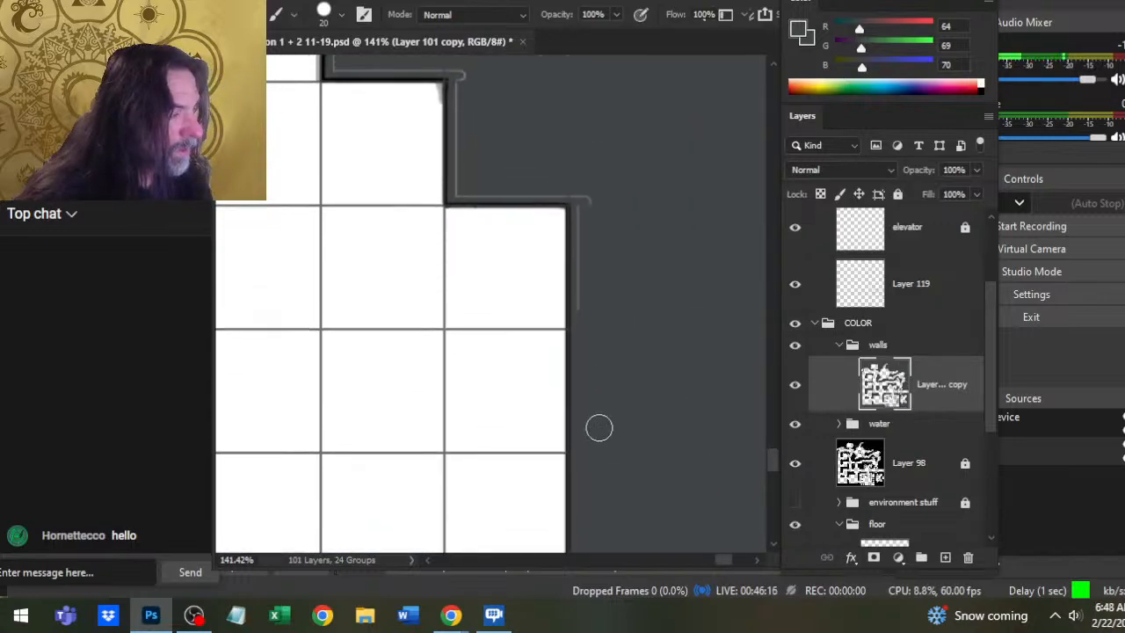
- Paint over the seams along the white room's lower stepped corners and up the recessed vertical wall beside the small grid
key("shift")
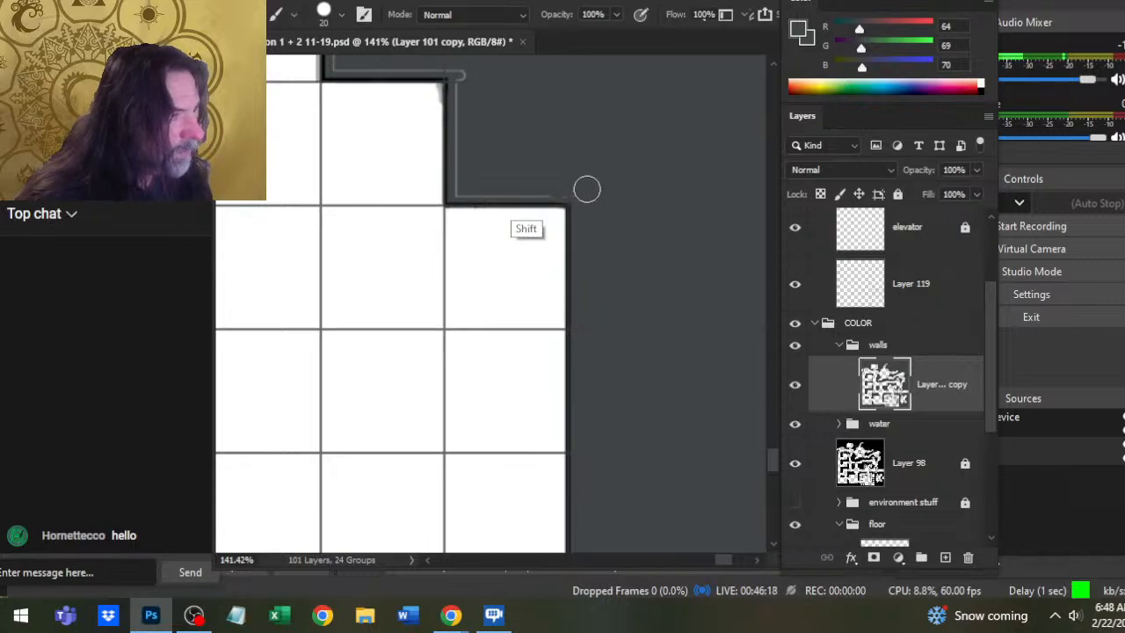
left_click_drag(457, 179, 603, 354)
key("shift")
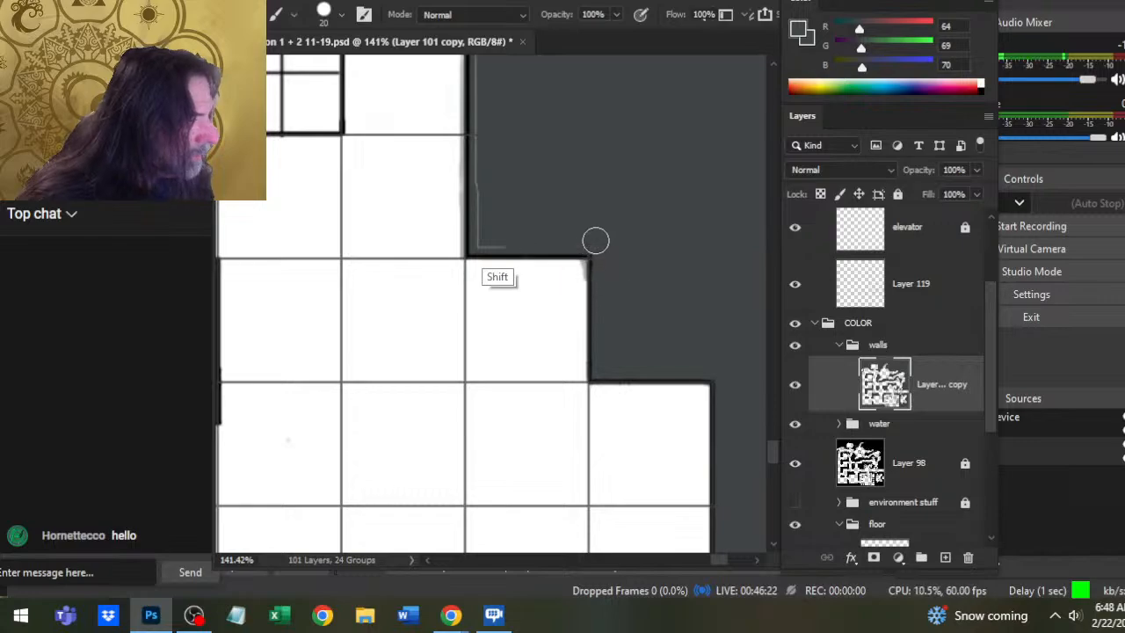
left_click_drag(516, 148, 561, 352)
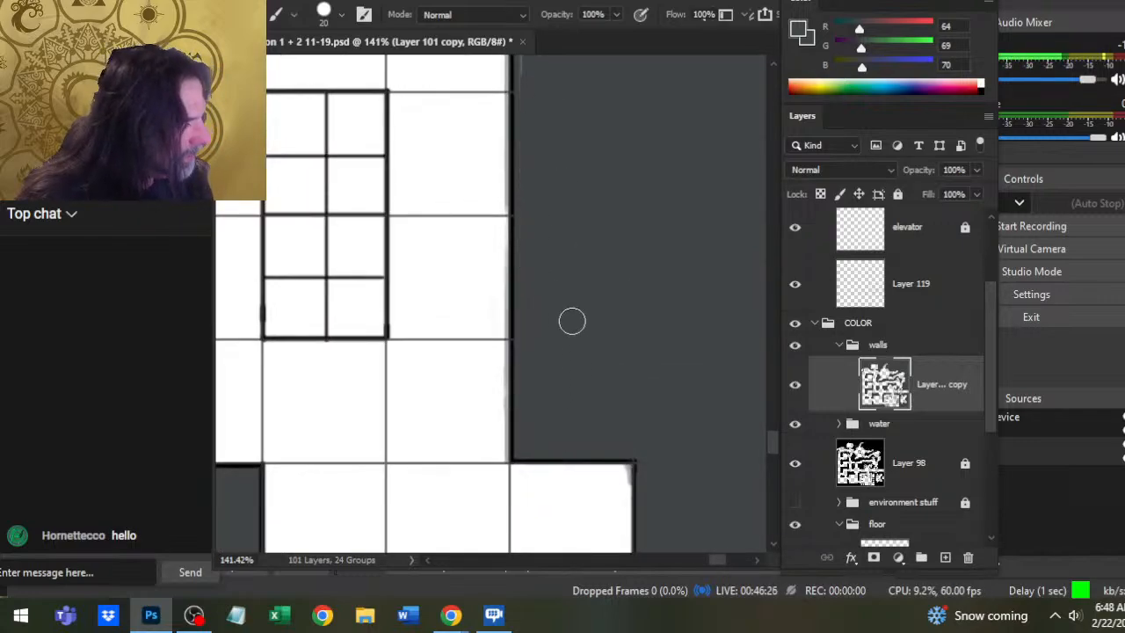
- Paint over the seams along the white room's upper stepped corners, including the underside of the topmost step
scroll(575, 369, "up", 5)
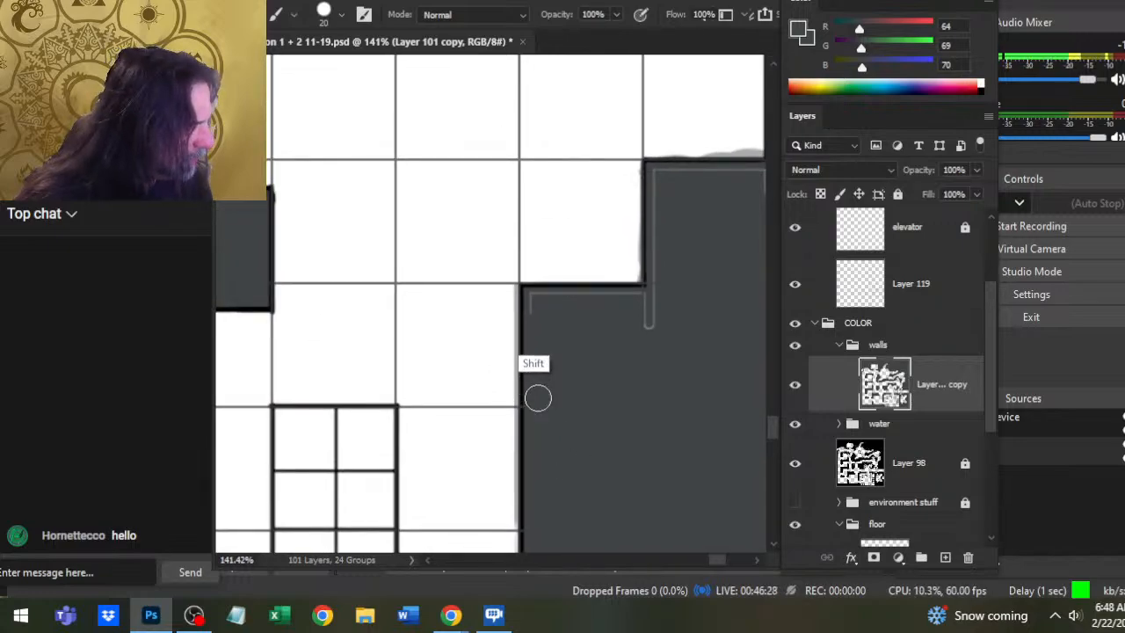
mouse_move(535, 396)
left_mouse_down()
mouse_move(535, 299)
mouse_move(657, 337)
mouse_move(654, 176)
left_mouse_up()
left_click_drag(663, 292, 409, 349)
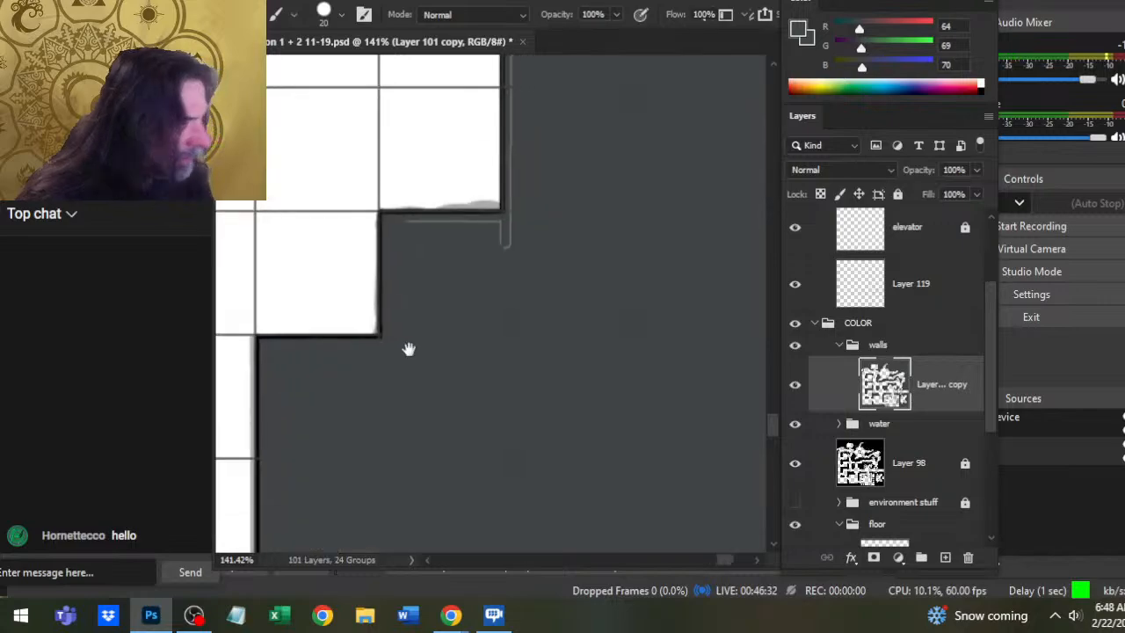
mouse_move(418, 240)
left_mouse_down()
mouse_move(536, 276)
mouse_move(515, 240)
left_mouse_up()
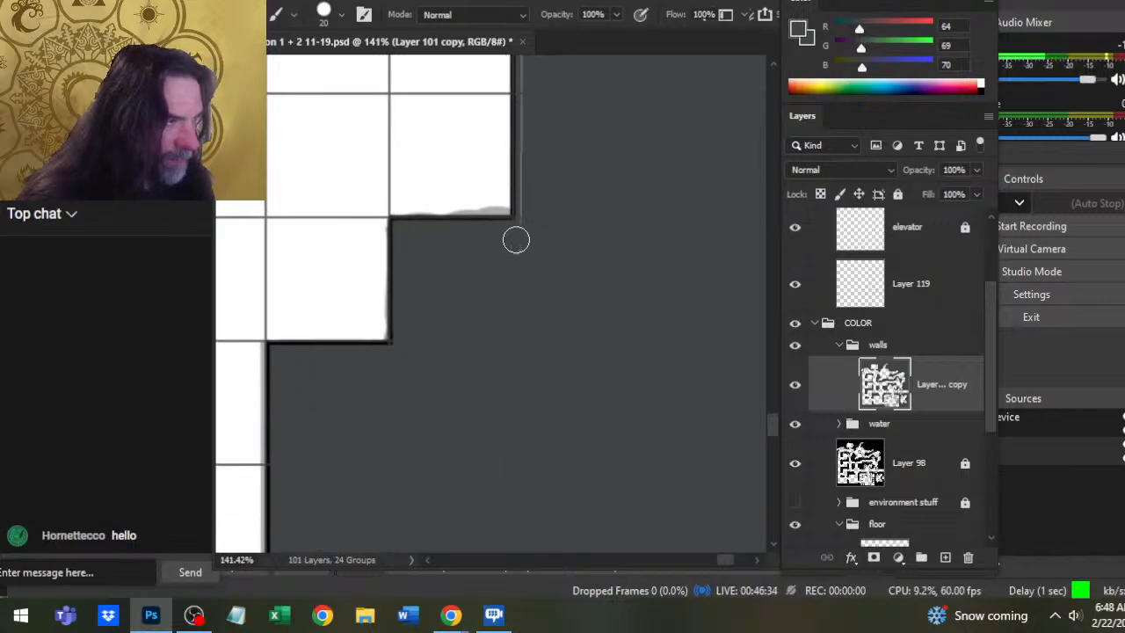
- Paint over the seams beside the white room's upper outer vertical wall and above its top wall
scroll(536, 290, "up", 3)
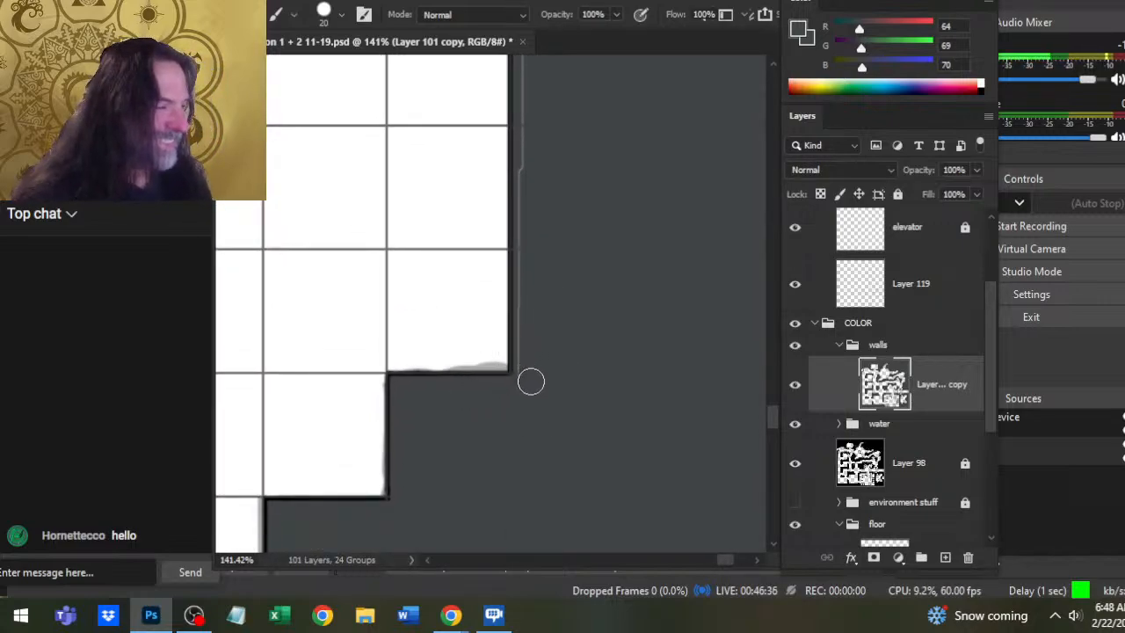
left_click_drag(530, 382, 545, 173)
scroll(586, 472, "up", 5)
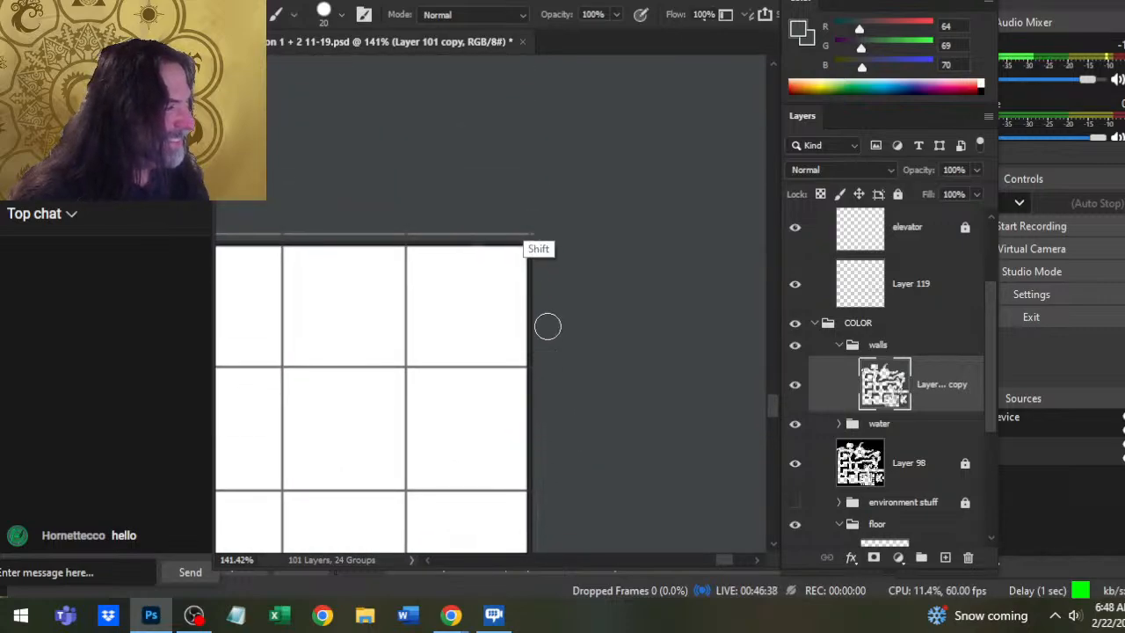
scroll(546, 326, "up", 2)
scroll(546, 326, "left", 3)
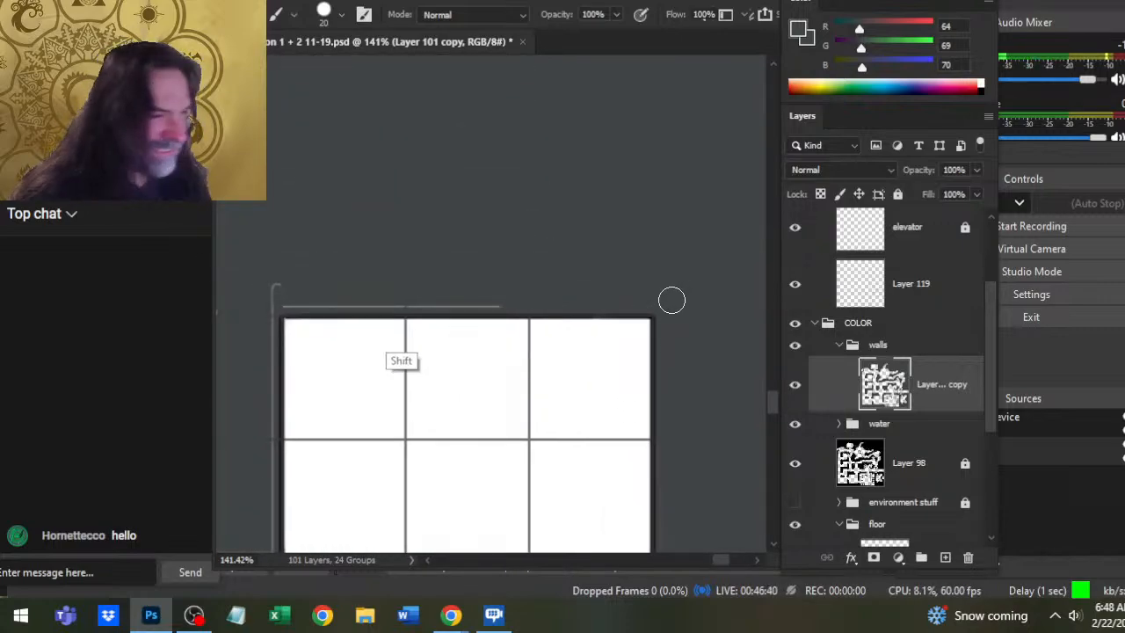
left_click_drag(671, 300, 283, 306)
left_click_drag(346, 352, 534, 346)
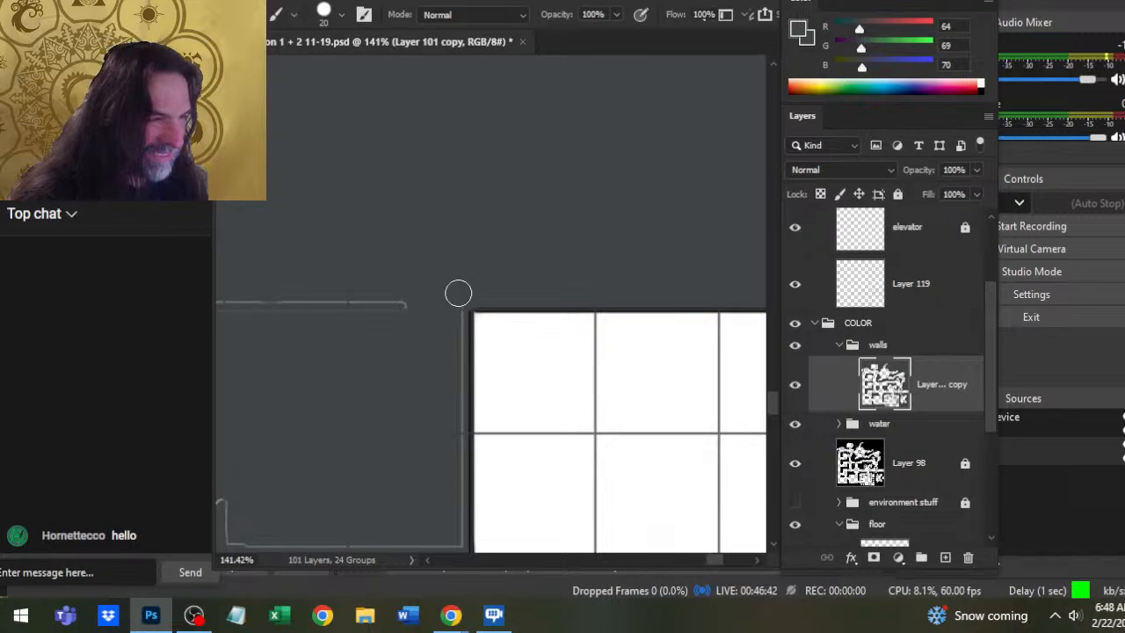
- Paint over the seams beside the white room's upper inner vertical wall and along the adjoining horizontal wall toward the small niche
left_click_drag(460, 309, 461, 481)
scroll(440, 299, "down", 5)
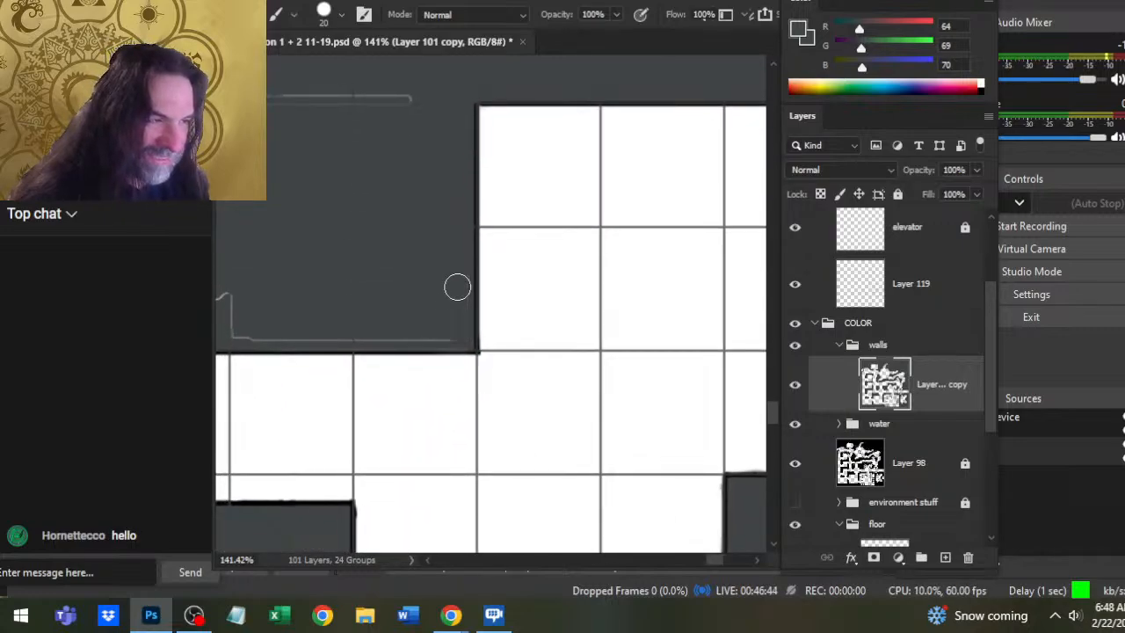
left_click_drag(462, 337, 254, 342)
left_click_drag(311, 364, 532, 394)
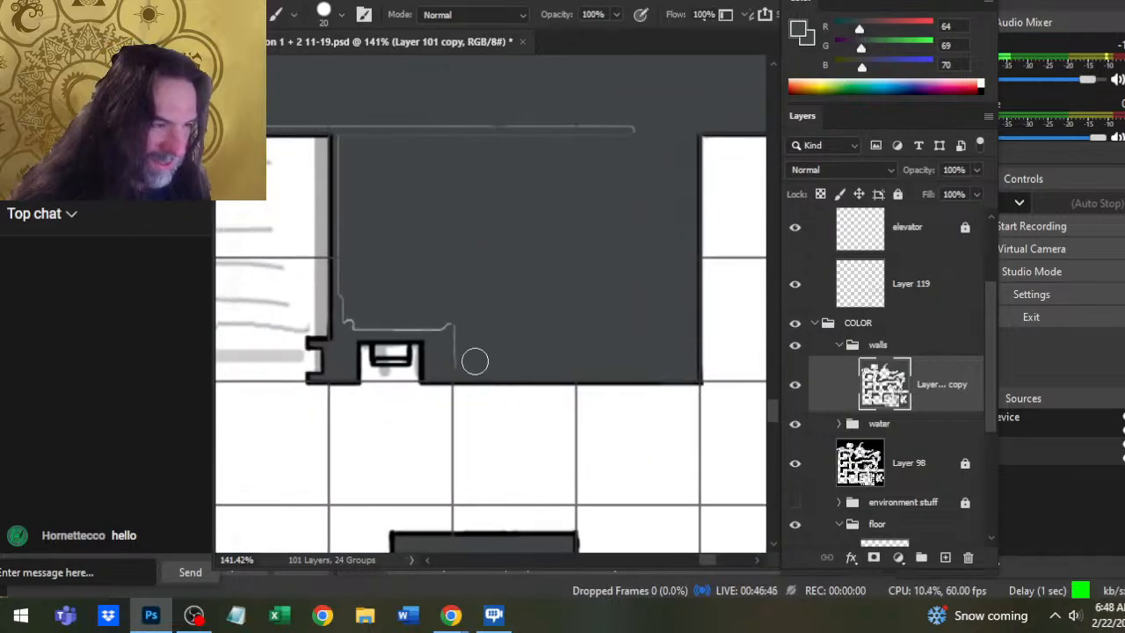
- Paint over the seams around the small niche and up the stairway's adjacent vertical wall
left_click_drag(449, 333, 463, 370)
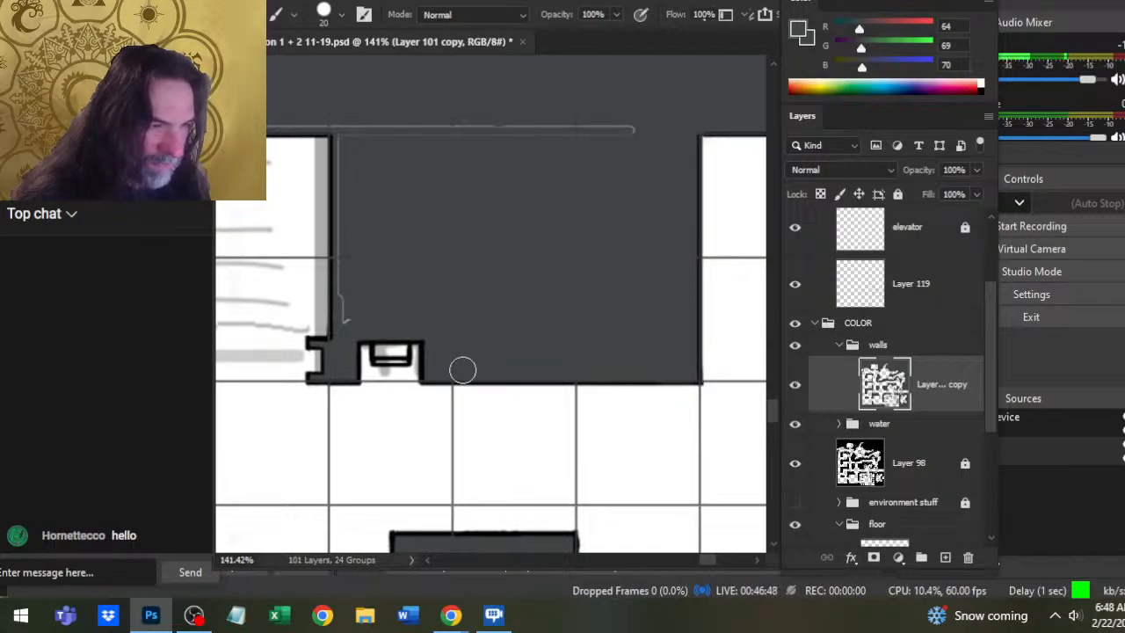
left_click_drag(346, 322, 349, 130)
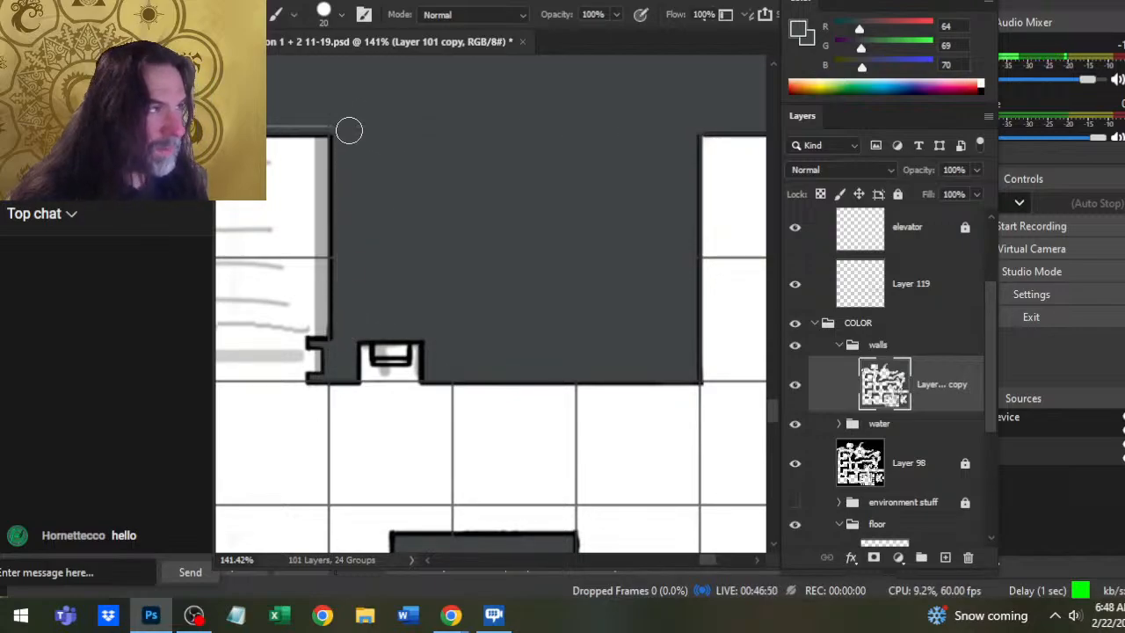
left_click_drag(435, 236, 672, 335)
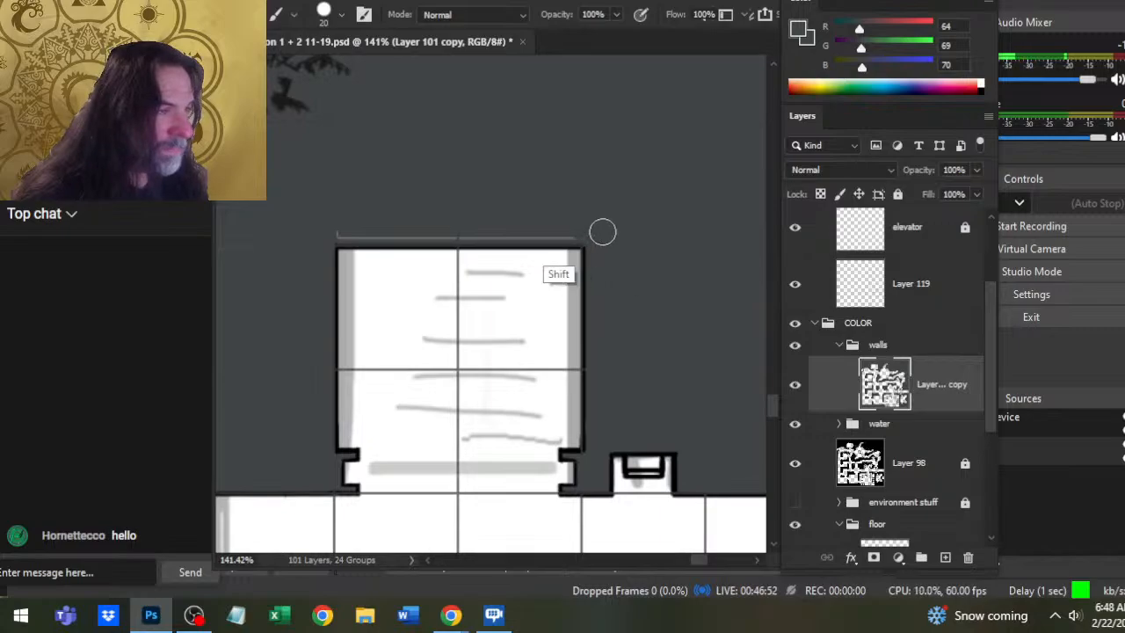
- Examine the wall fill around the white room and neighboring corridors at low zoom, and inspect the wall and floor layers, including Layer 98
key("z")
left_click_drag(505, 342, 467, 426)
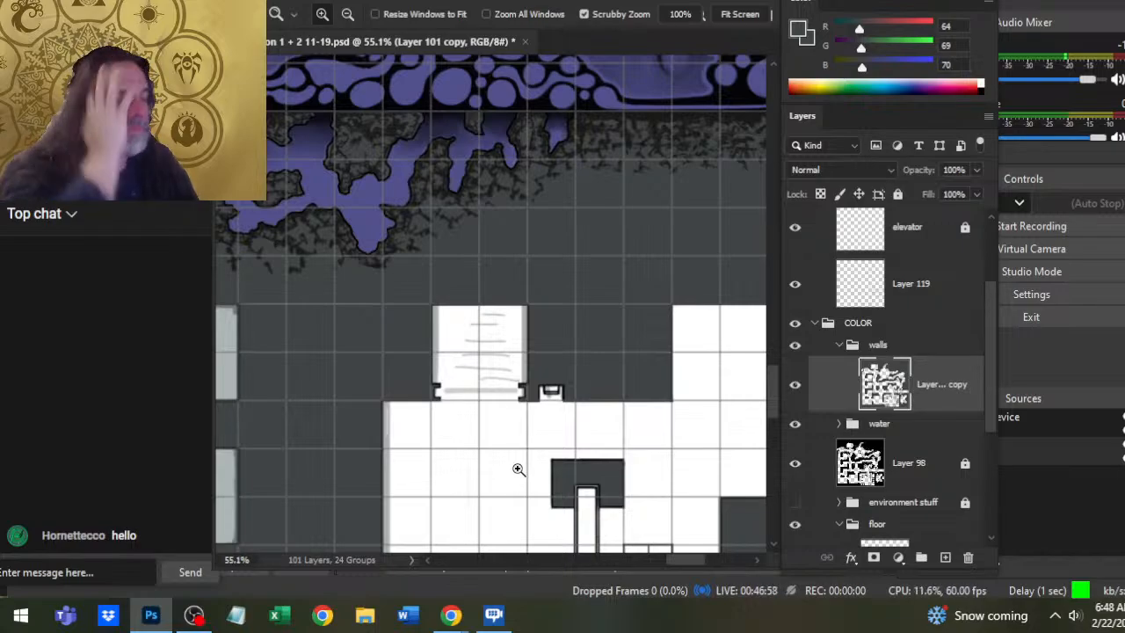
left_click_drag(606, 394, 555, 423)
left_click_drag(607, 465, 562, 274)
left_click_drag(519, 450, 546, 456)
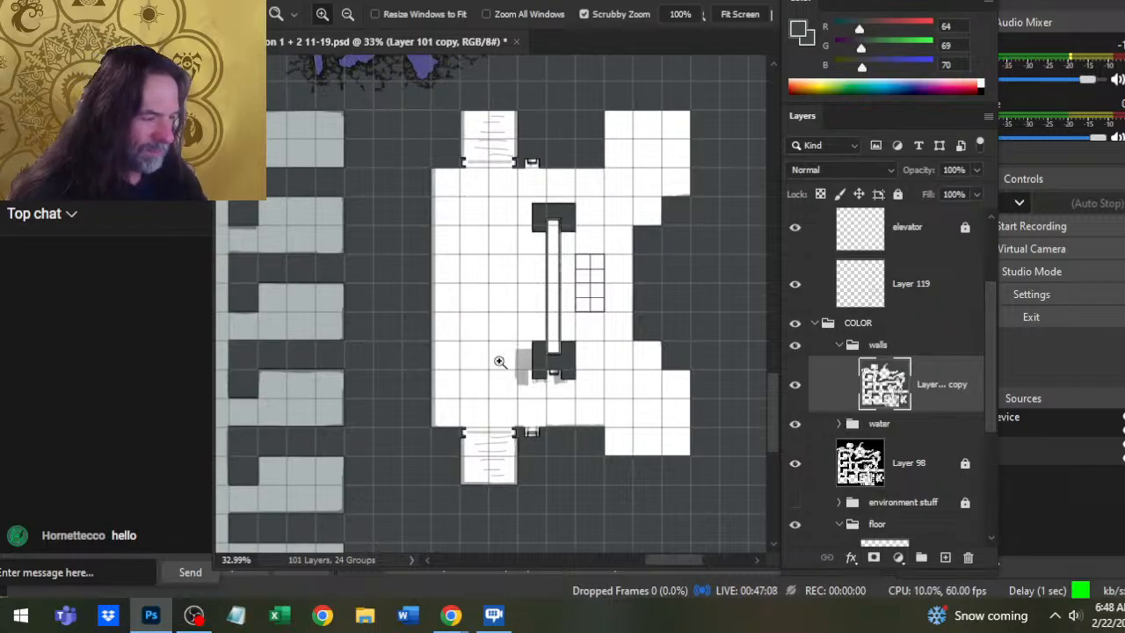
left_click_drag(590, 146, 739, 357)
mouse_move(995, 373)
left_mouse_down()
mouse_move(1010, 473)
mouse_move(981, 374)
mouse_move(979, 387)
left_mouse_up()
scroll(980, 413, "down", 5)
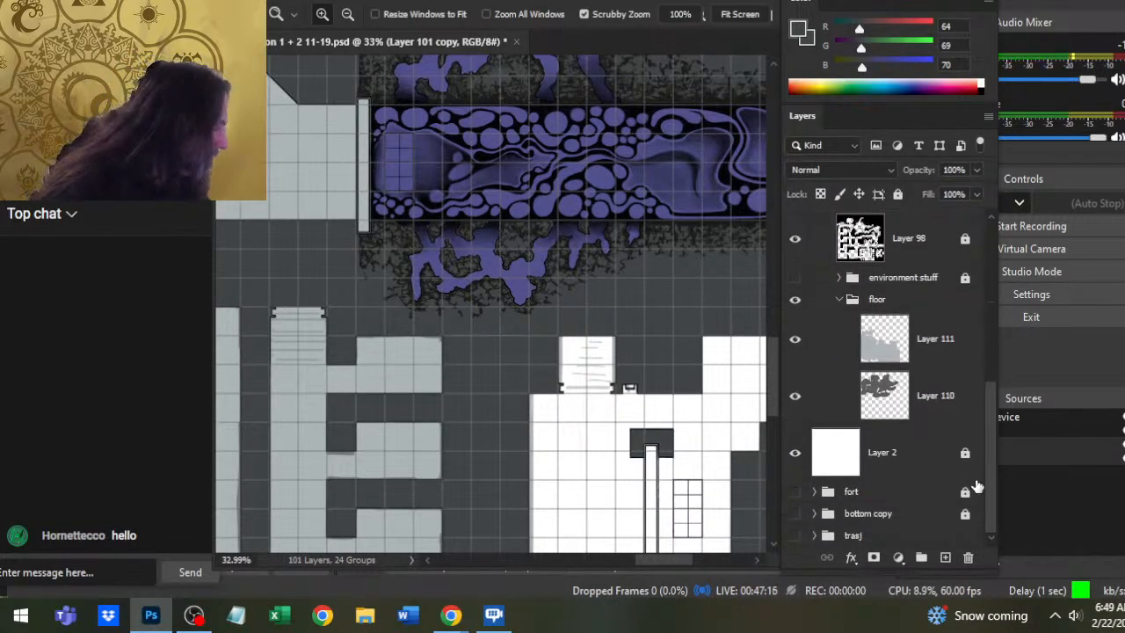
scroll(973, 475, "up", 2)
scroll(972, 458, "up", 1)
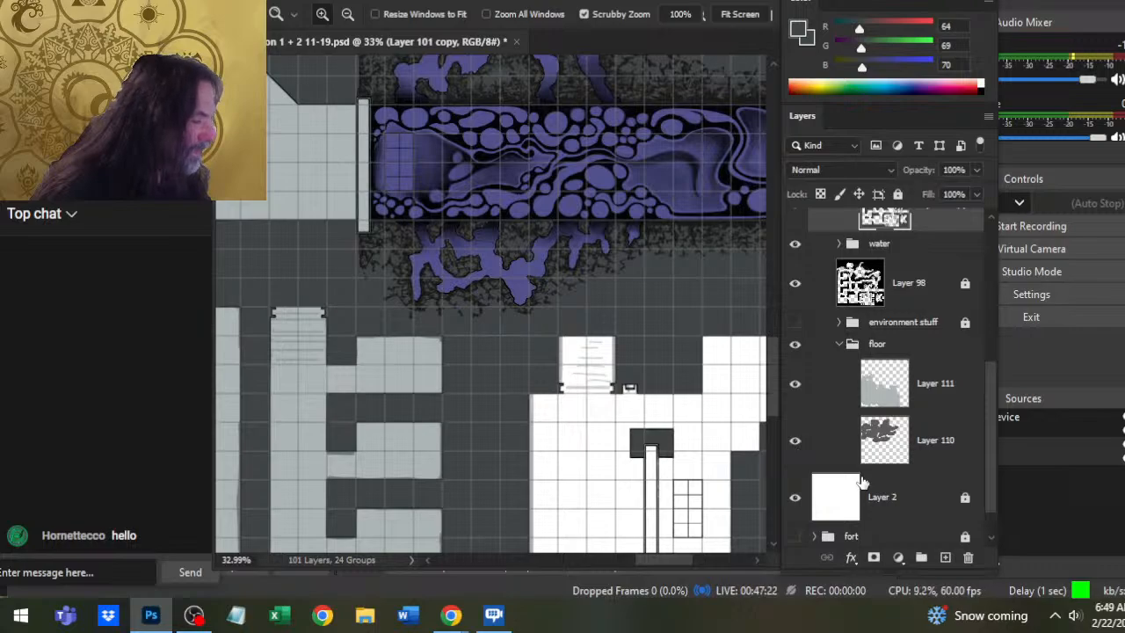
left_click(796, 282)
scroll(991, 350, "up", 3)
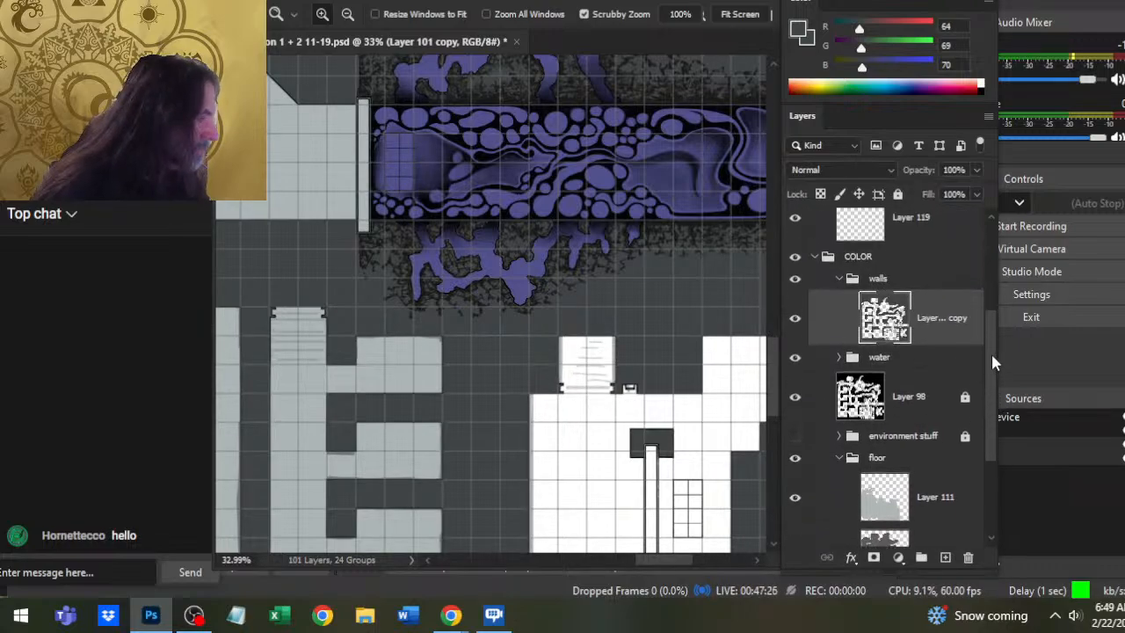
- Expand the water group and toggle Layer 105's visibility to check what it contributes to the river
left_click(797, 377)
left_click(796, 377)
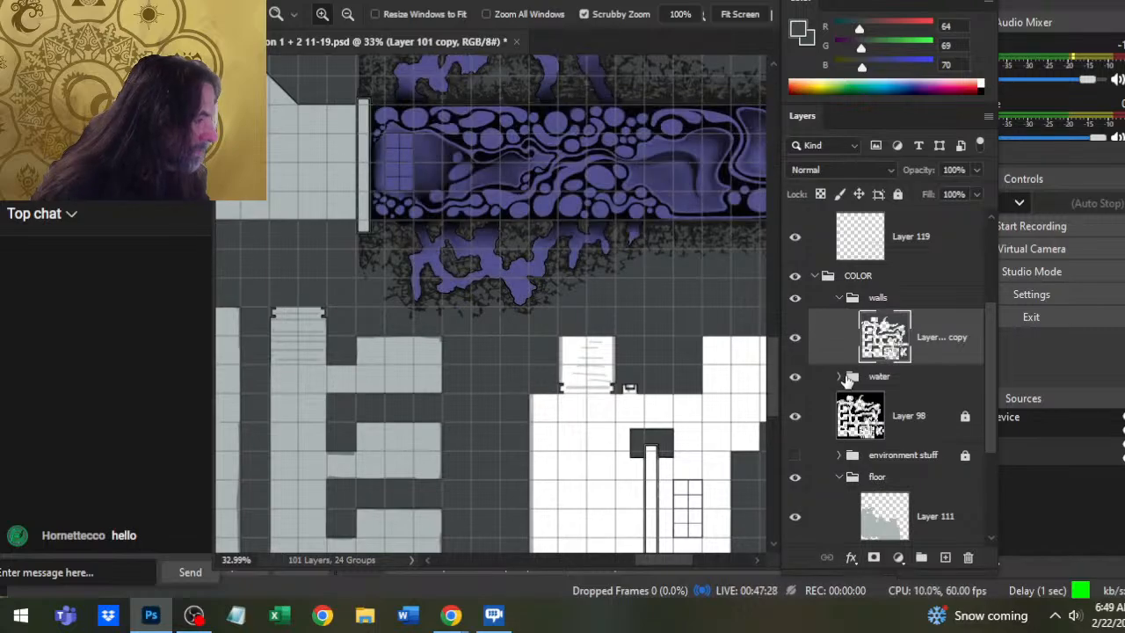
left_click(839, 378)
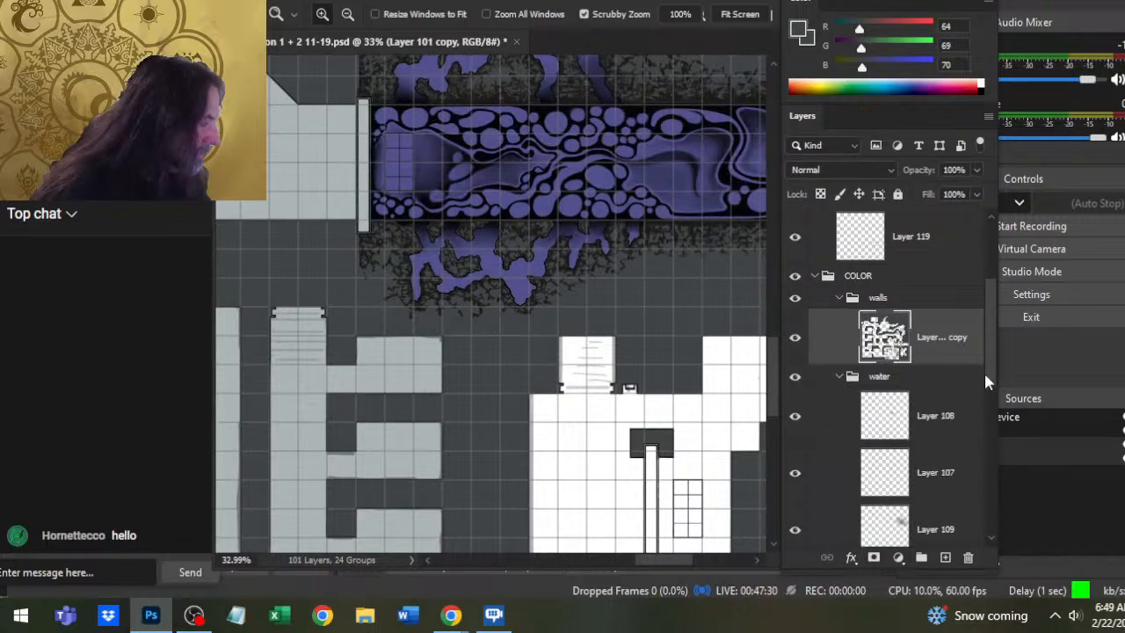
left_click_drag(990, 360, 990, 420)
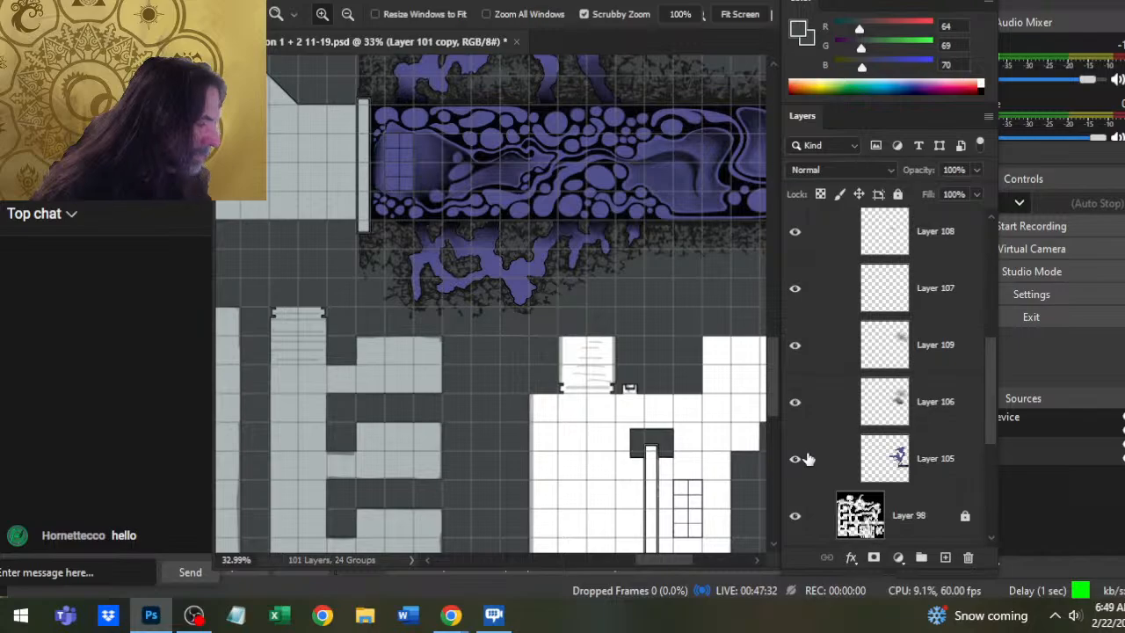
left_click(795, 459)
left_click(796, 463)
- Lasso around the small grid at the walled end of the purple river
left_click(406, 131)
key("l")
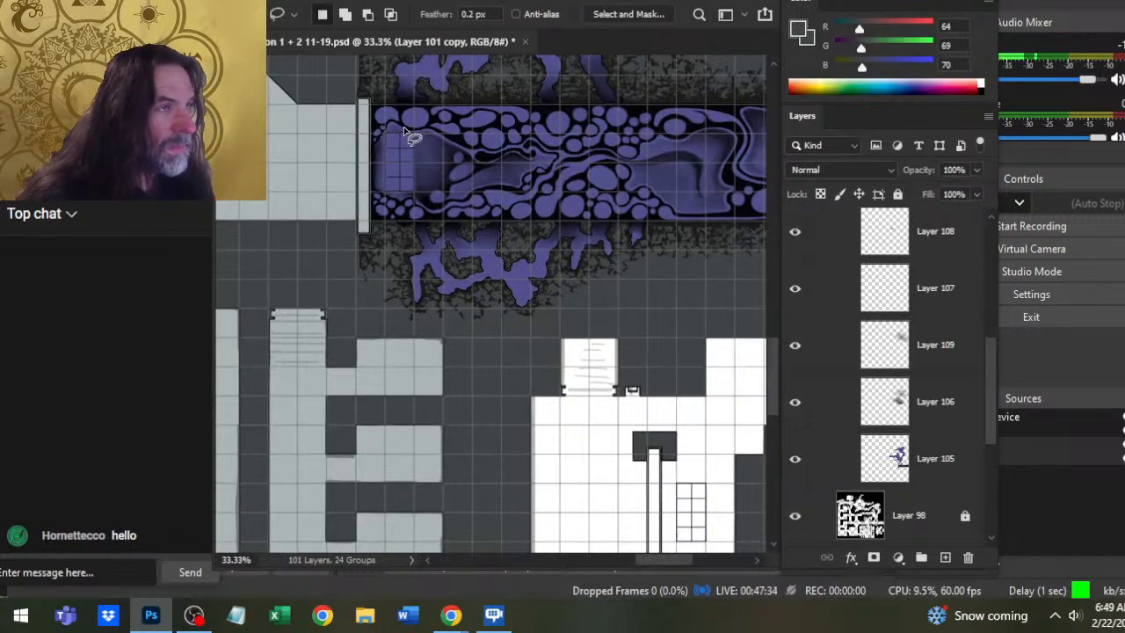
left_click_drag(391, 123, 379, 140)
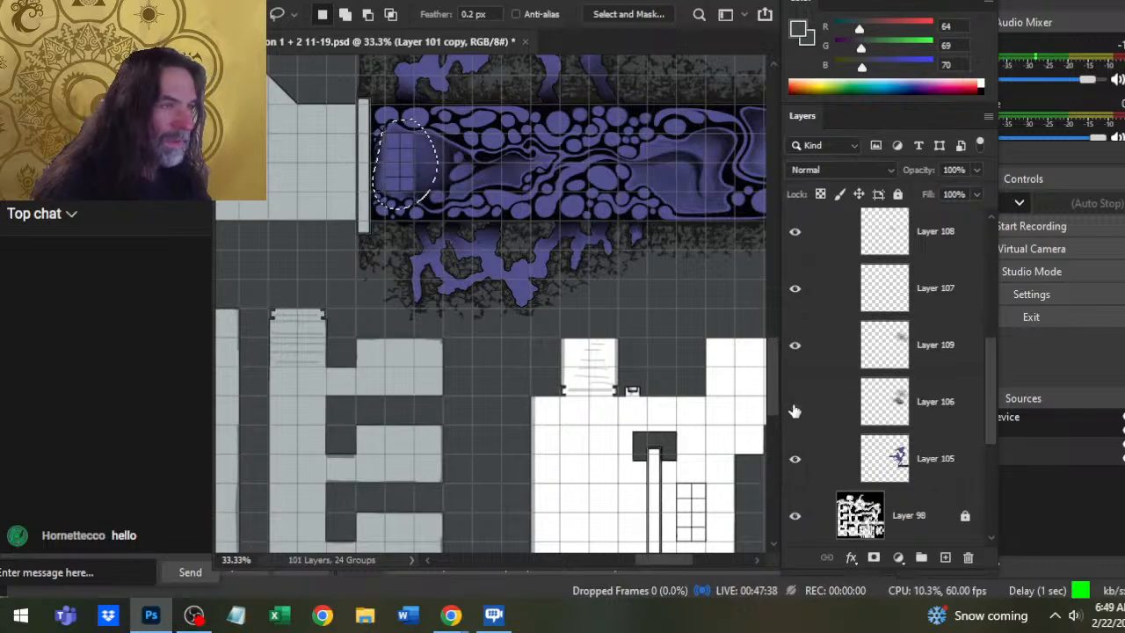
- Check the water layers by toggling their visibility, and hide the layer in the walls group
left_click(795, 461)
left_click(795, 461)
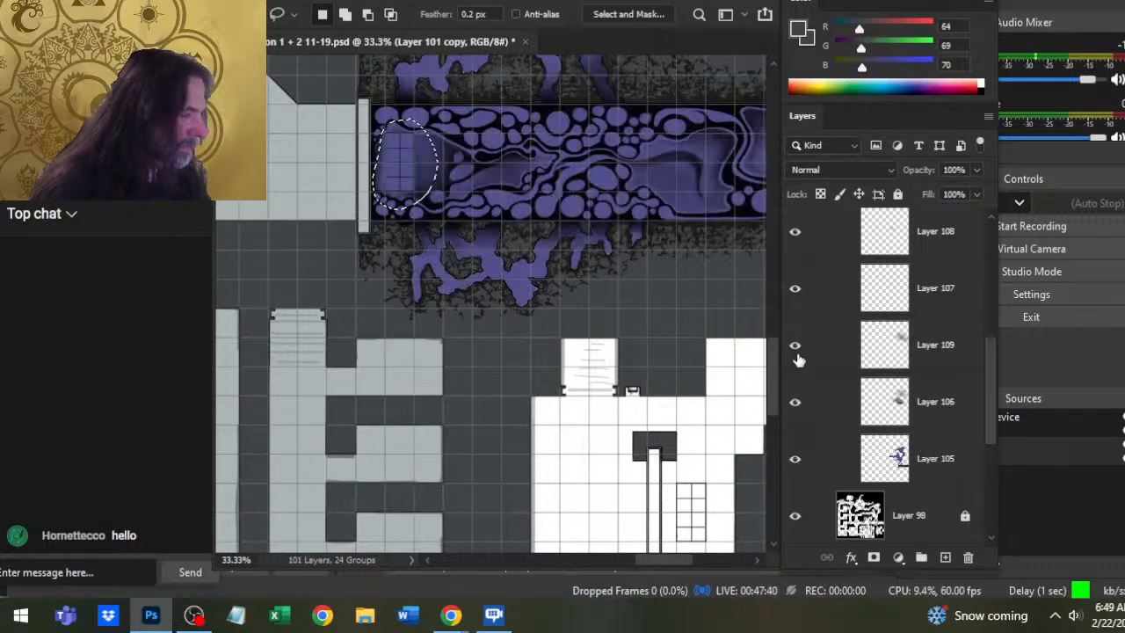
left_click(796, 290)
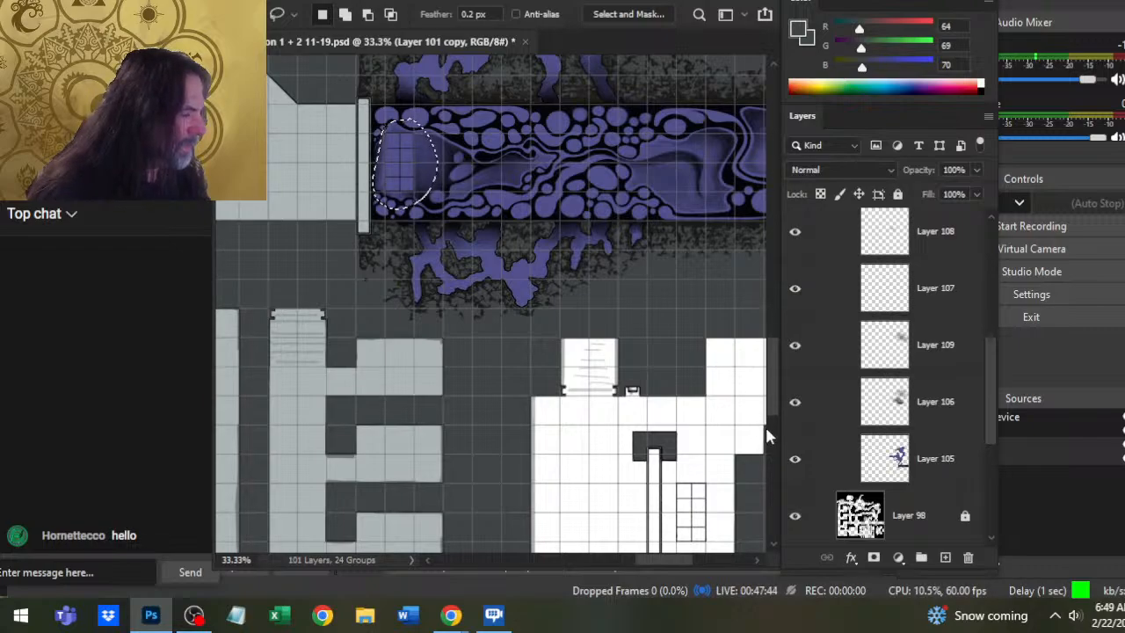
left_click_drag(994, 372, 956, 316)
left_click(795, 321)
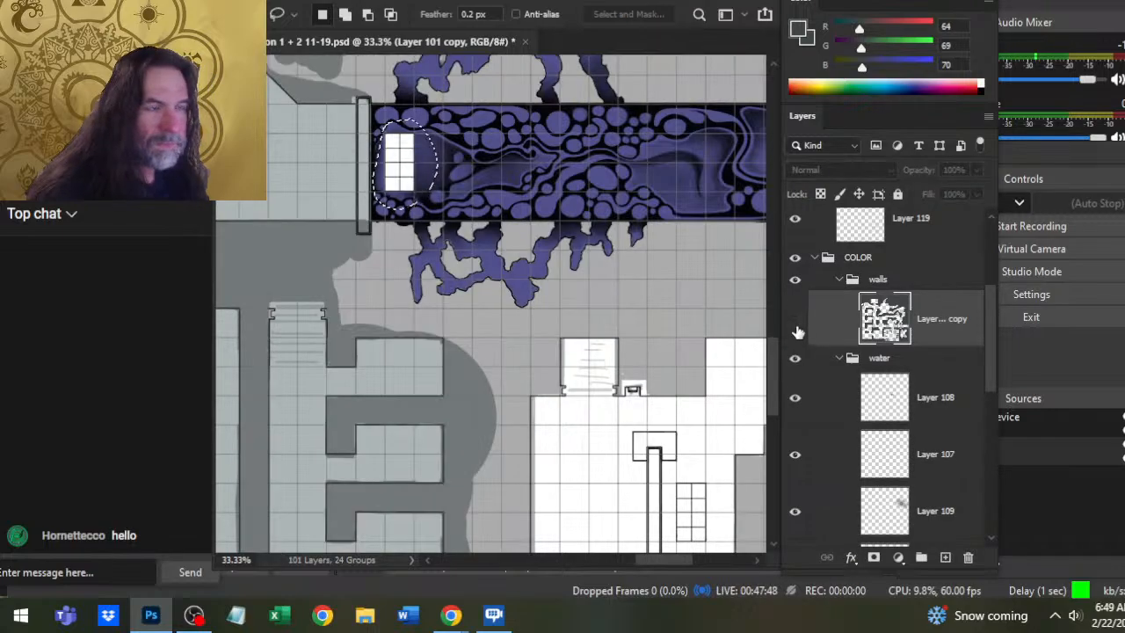
left_click(796, 321)
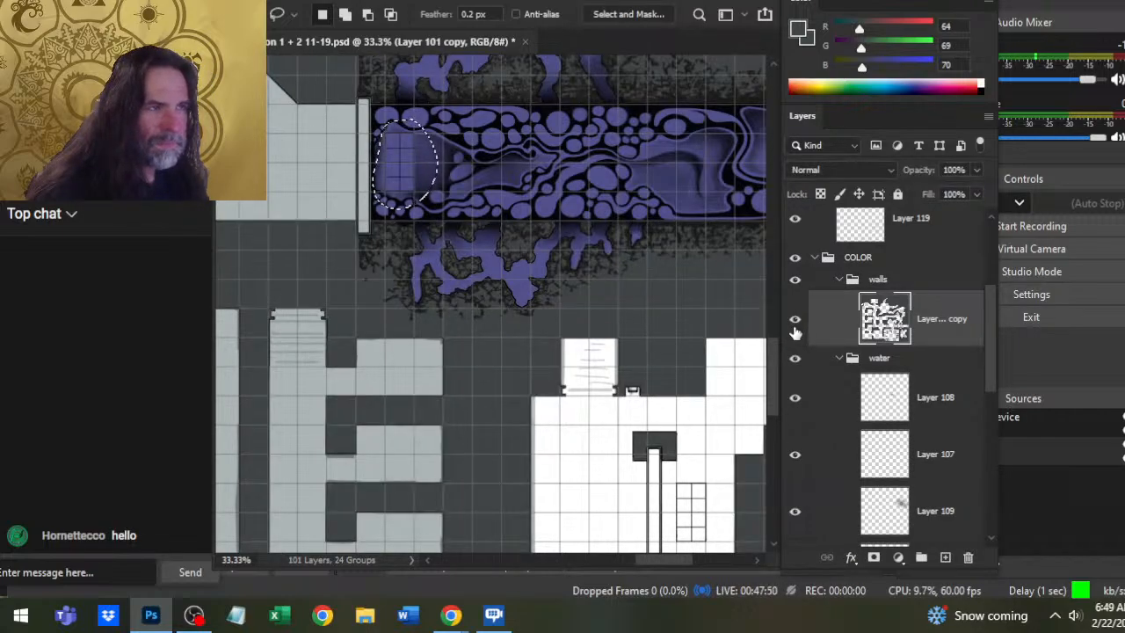
left_click(797, 323)
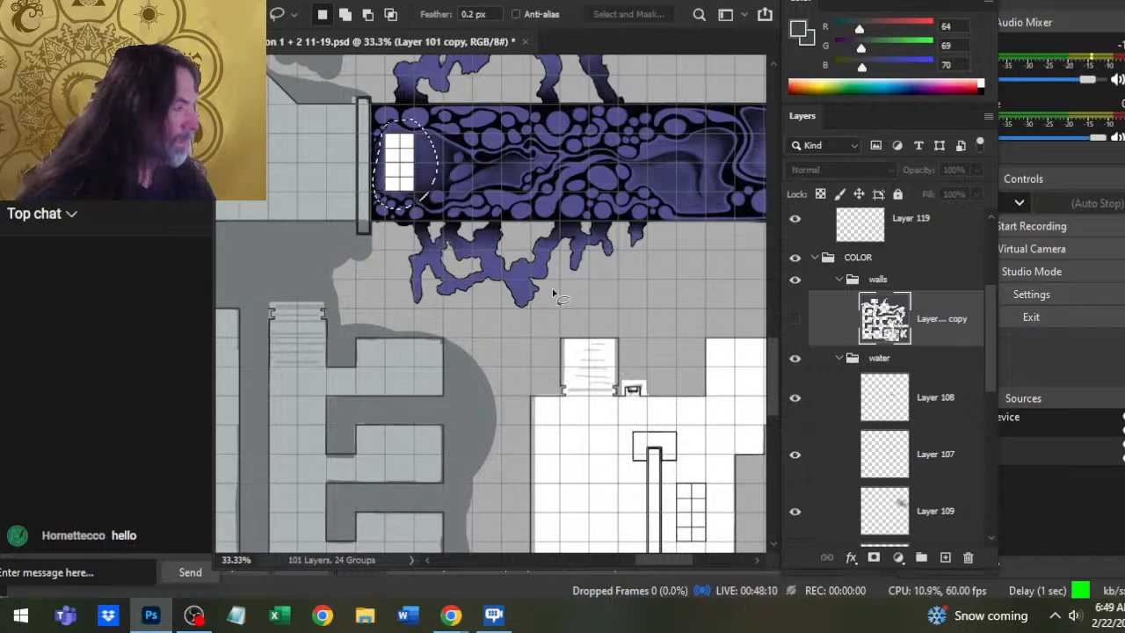
- Replace the selection with a rounded lasso outline on the river, just beside the white grid
key("z")
left_click_drag(467, 163, 475, 186)
key("l")
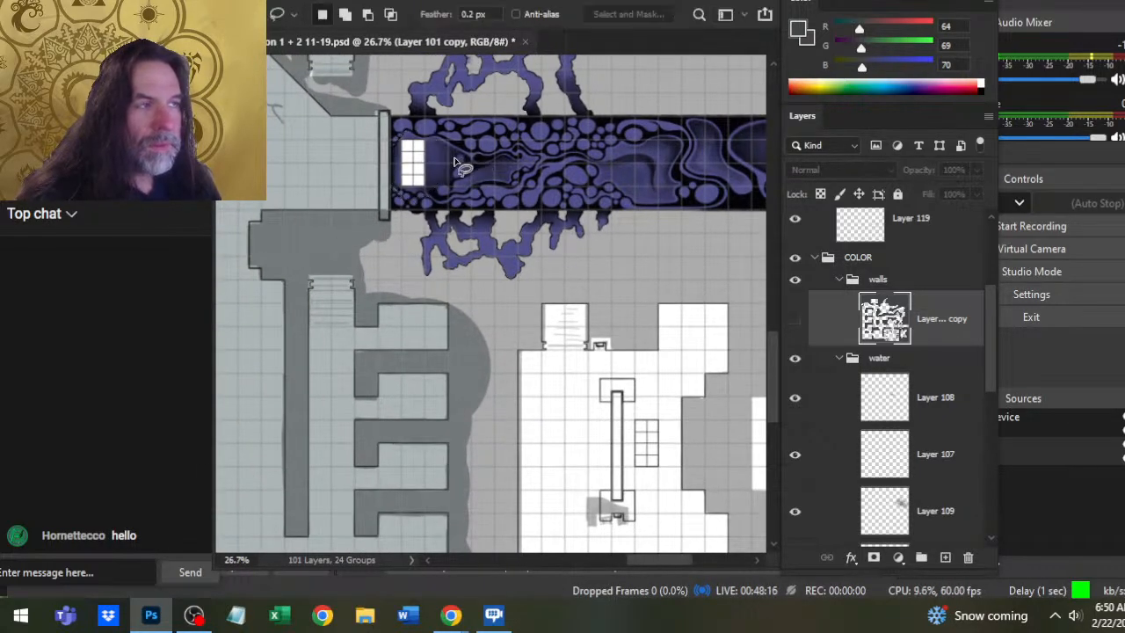
key("ctrl+d")
left_click_drag(446, 132, 449, 134)
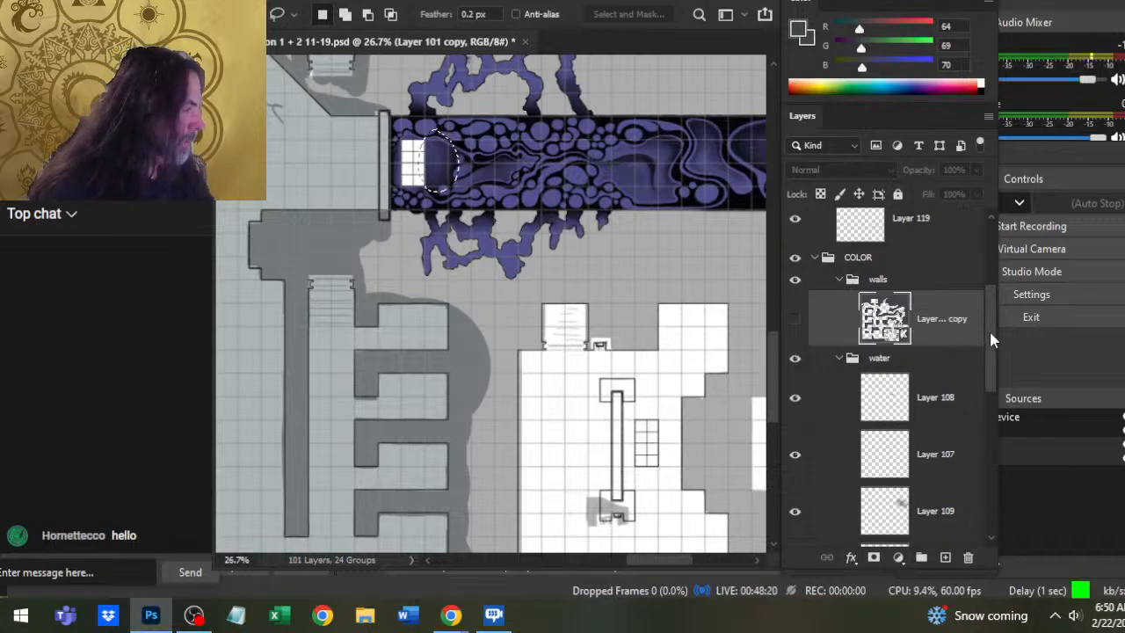
- Identify Layer 105 as the river color, select it, and copy the lassoed patch to a new layer
scroll(967, 351, "down", 5)
scroll(921, 391, "up", 1)
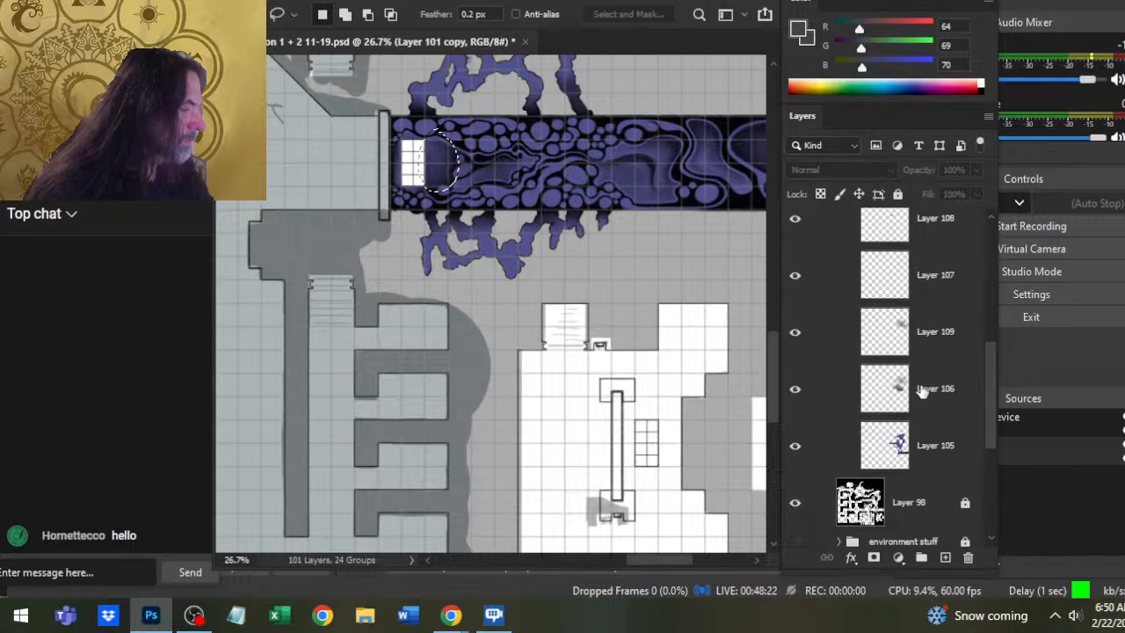
left_click(797, 391)
left_click(798, 449)
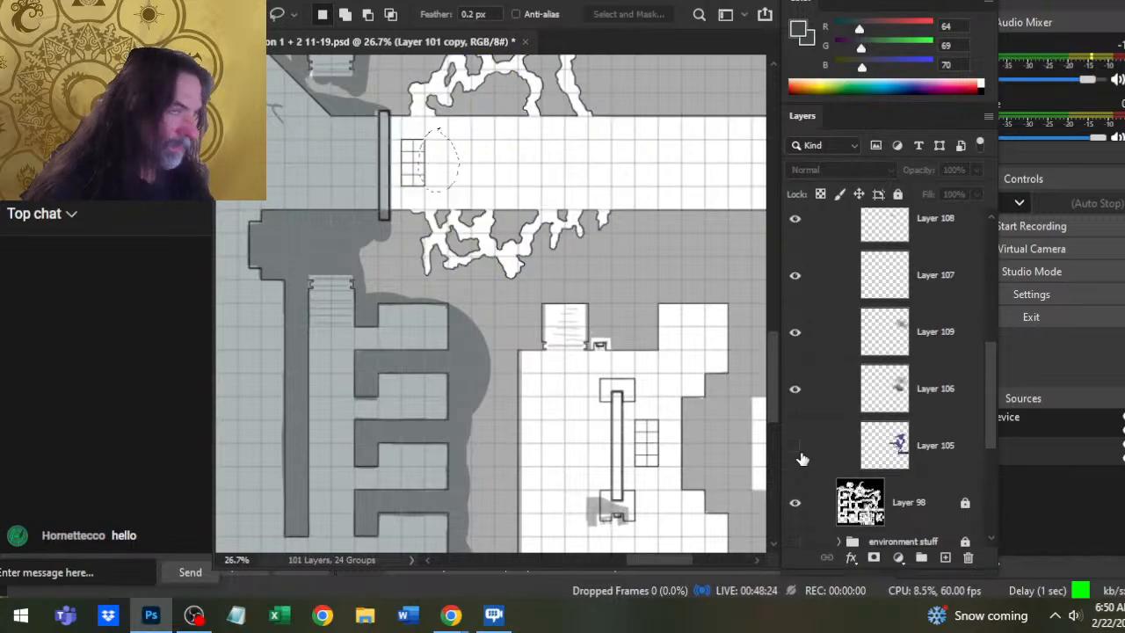
left_click(795, 446)
left_click(931, 449)
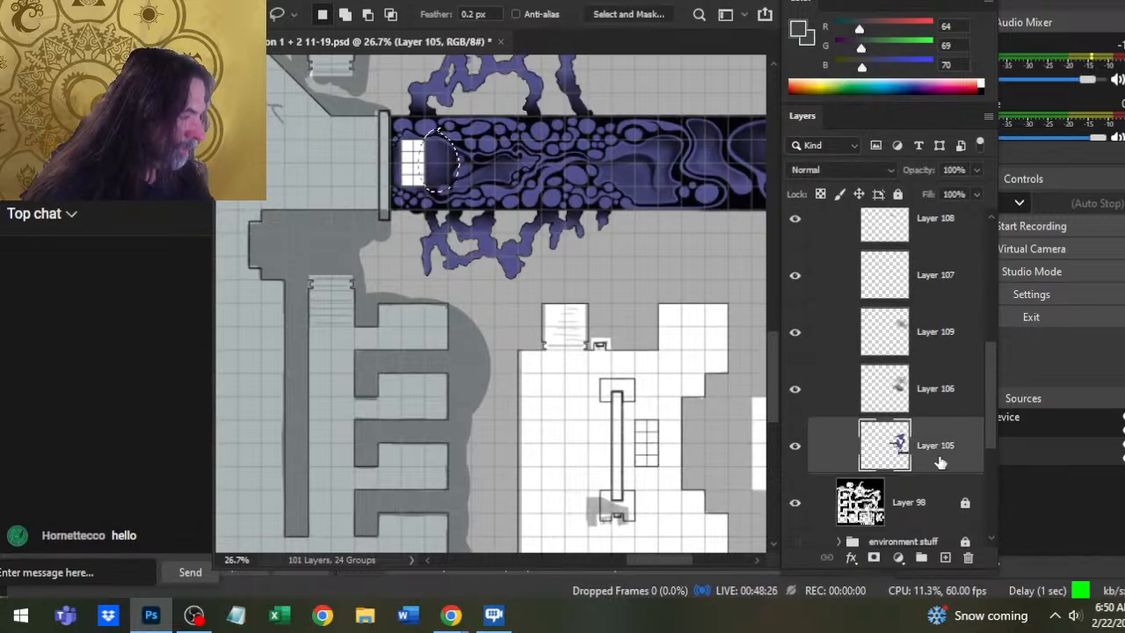
key("ctrl+shift+j")
- Try to move the copied river patch toward the white room and merge it down into Layer 105
mouse_move(599, 221)
left_mouse_down()
mouse_move(651, 374)
mouse_move(730, 511)
left_mouse_up()
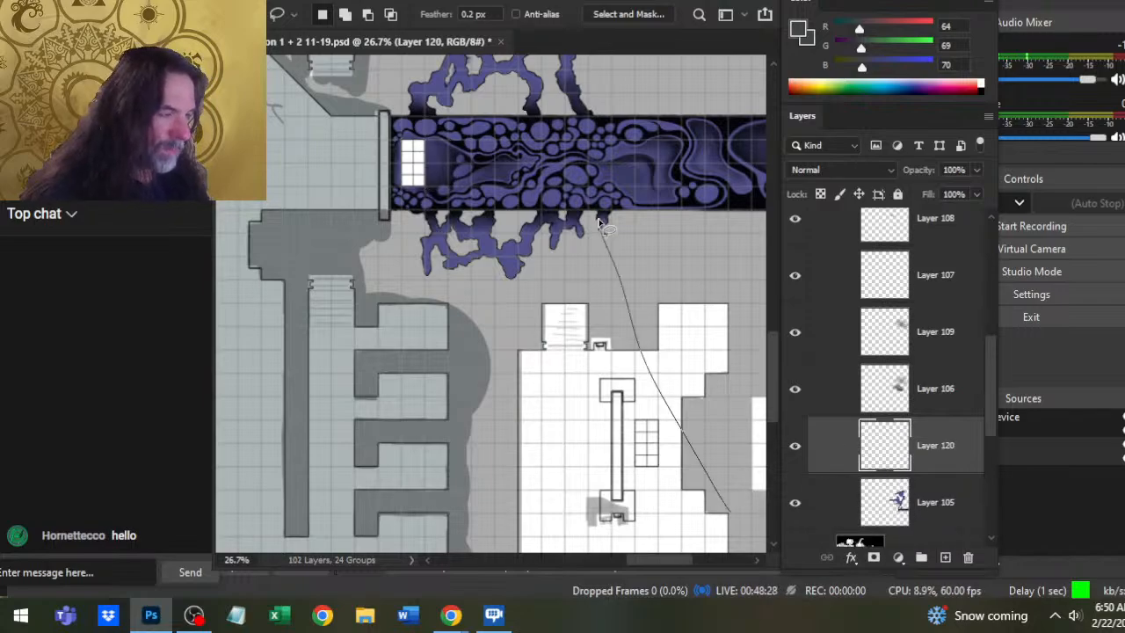
key("v")
left_click(589, 382)
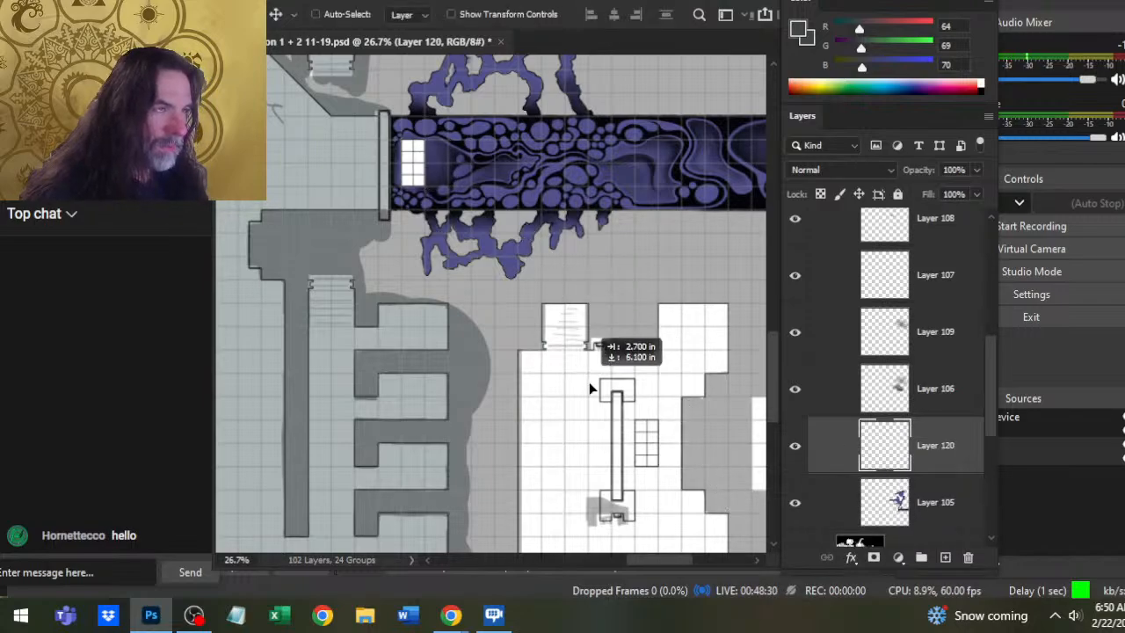
key("l")
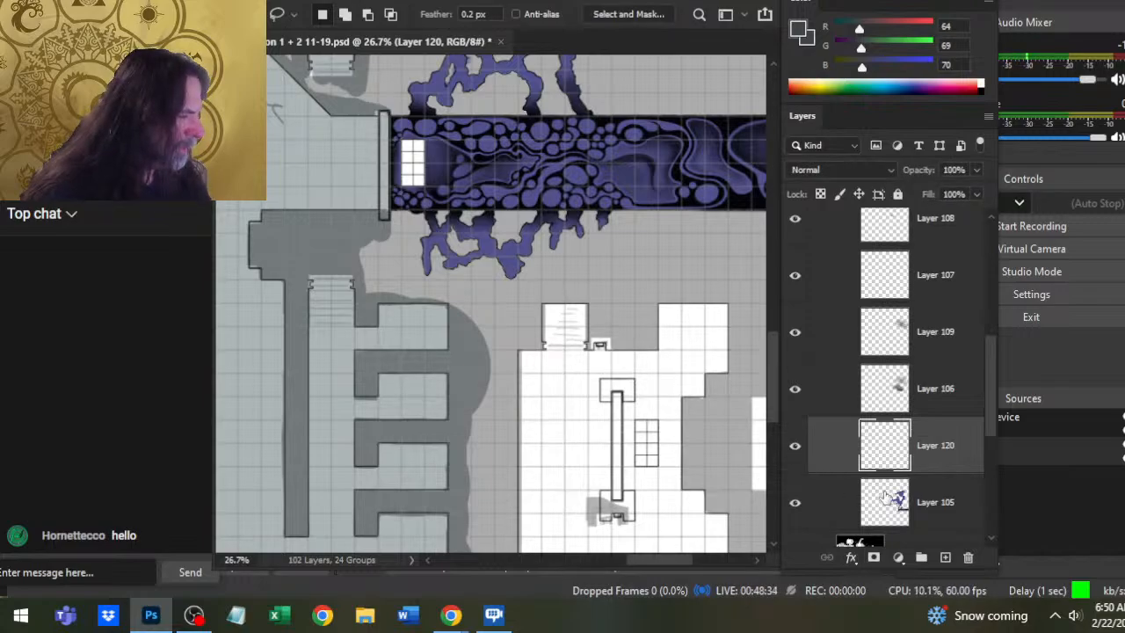
key("ctrl+e")
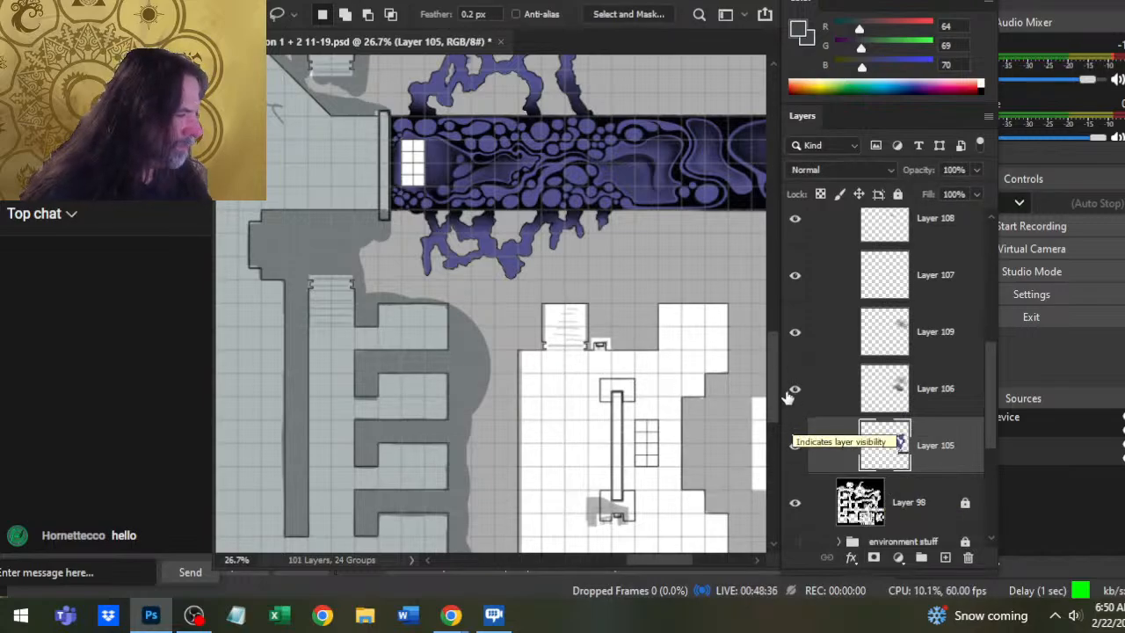
- Undo the merge and copy, recheck Layer 105's visibility, and restore the copied river patch as its own layer
key("ctrl+z")
key("ctrl+z")
key("ctrl+z")
key("ctrl+z")
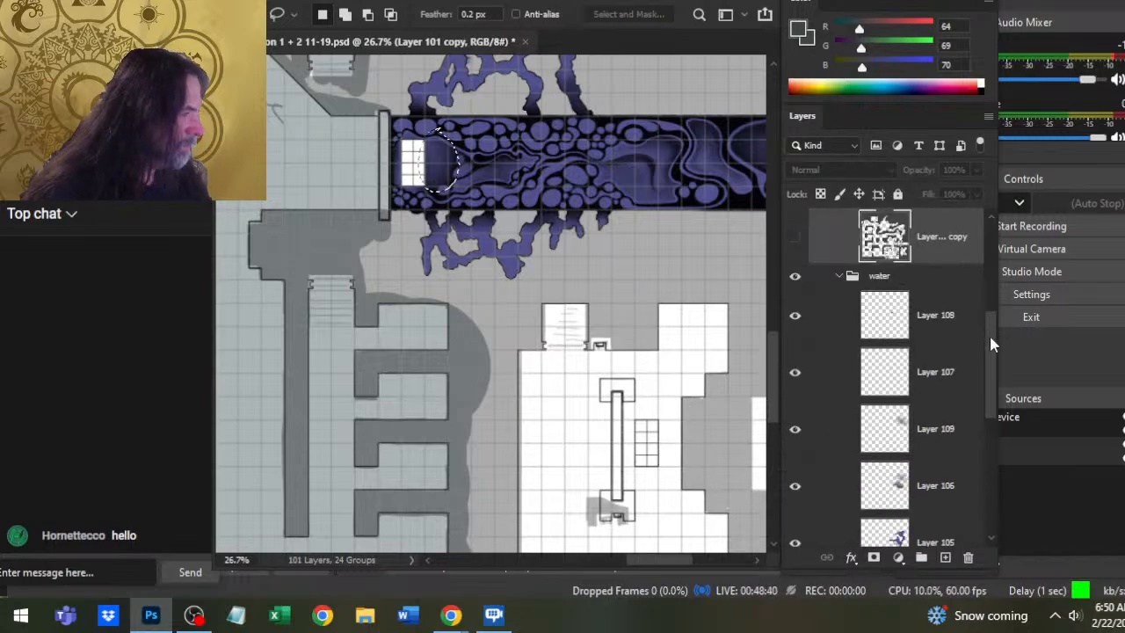
left_click_drag(988, 333, 988, 385)
scroll(988, 378, "down", 2)
left_click(794, 348)
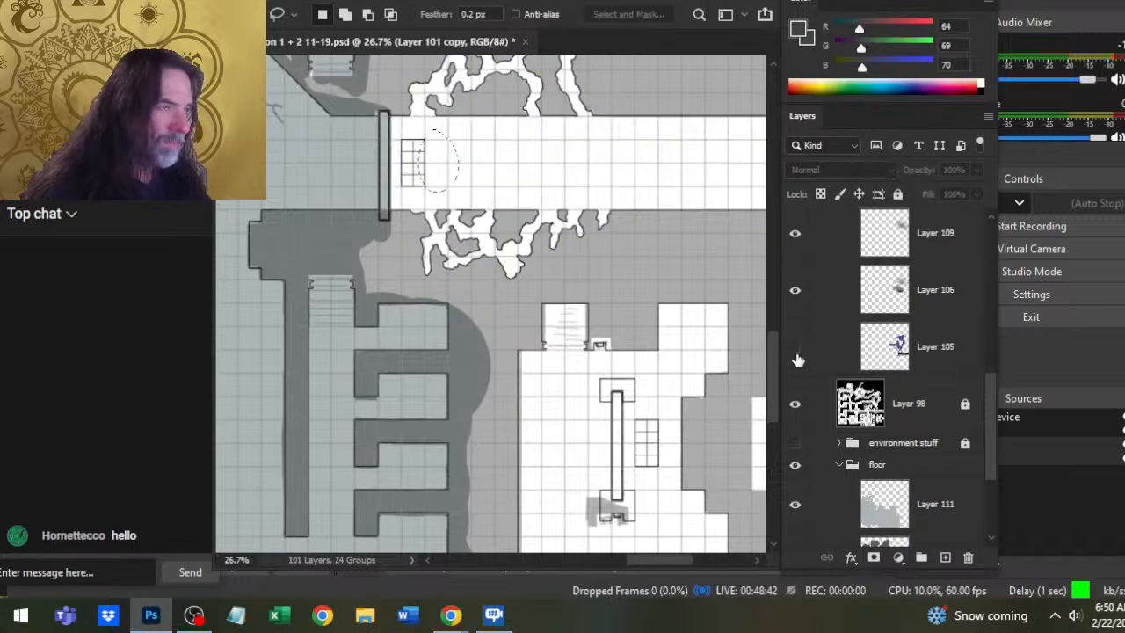
left_click(795, 348)
key("ctrl+shift+z")
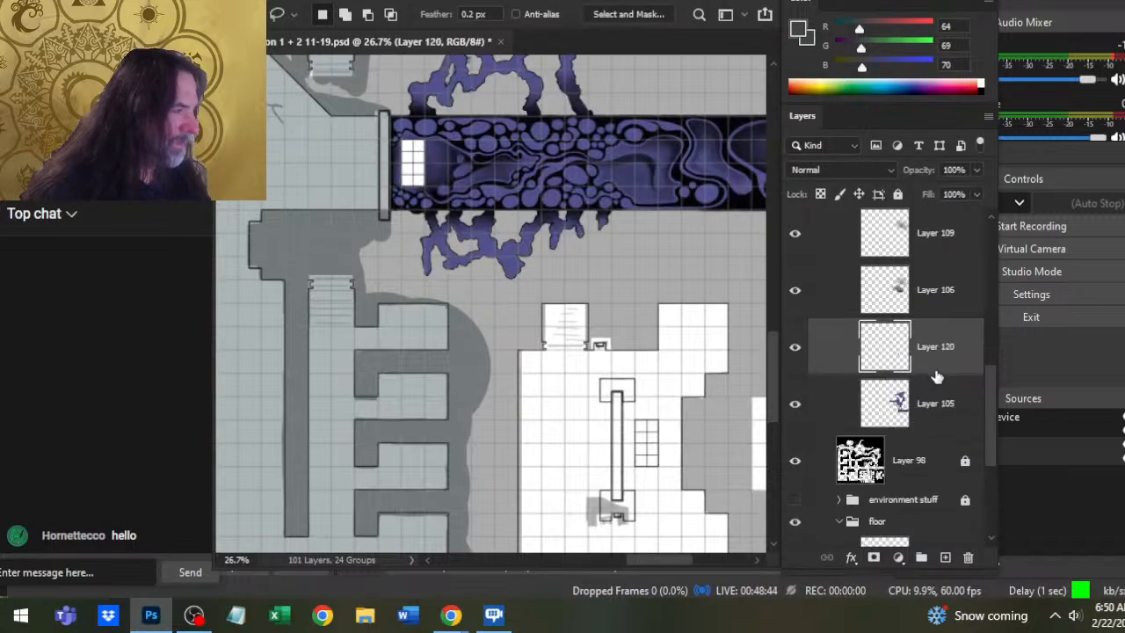
- Move the copied river patch over the small two-by-four grid in the white room
key("v")
left_click_drag(536, 232, 710, 489)
key("ctrl+space")
left_click_drag(651, 453, 755, 464)
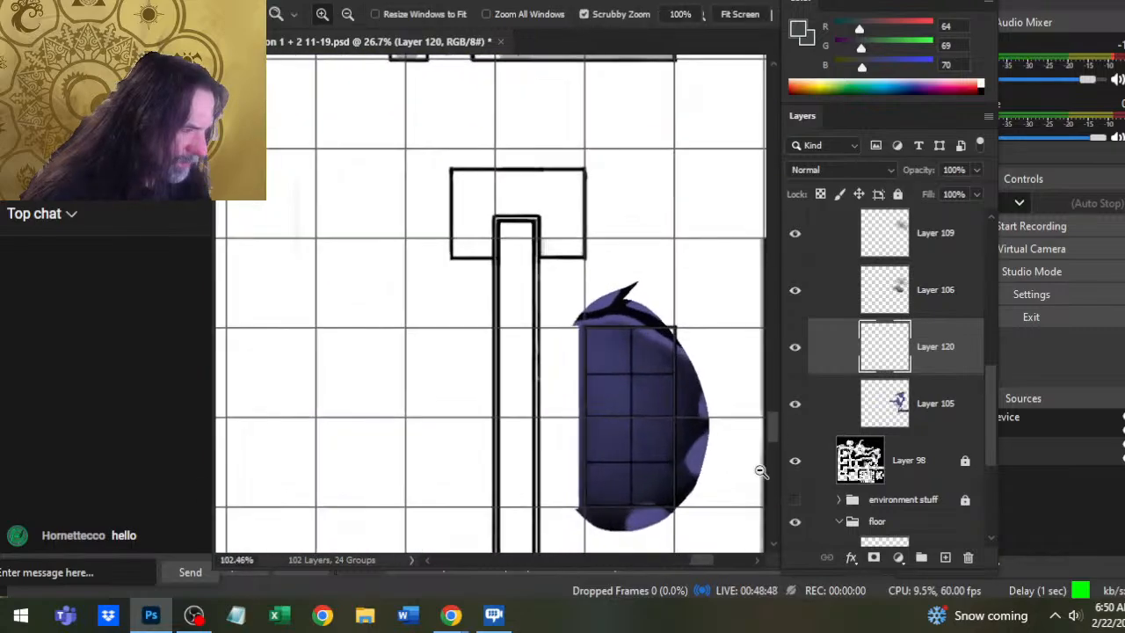
left_click_drag(687, 473, 637, 397)
mouse_move(678, 457)
left_mouse_down()
mouse_move(680, 442)
mouse_move(697, 446)
mouse_move(680, 449)
mouse_move(686, 459)
left_mouse_up()
- Erase the parts of the purple patch outside the two-by-four grid with a size 40 eraser
key("r")
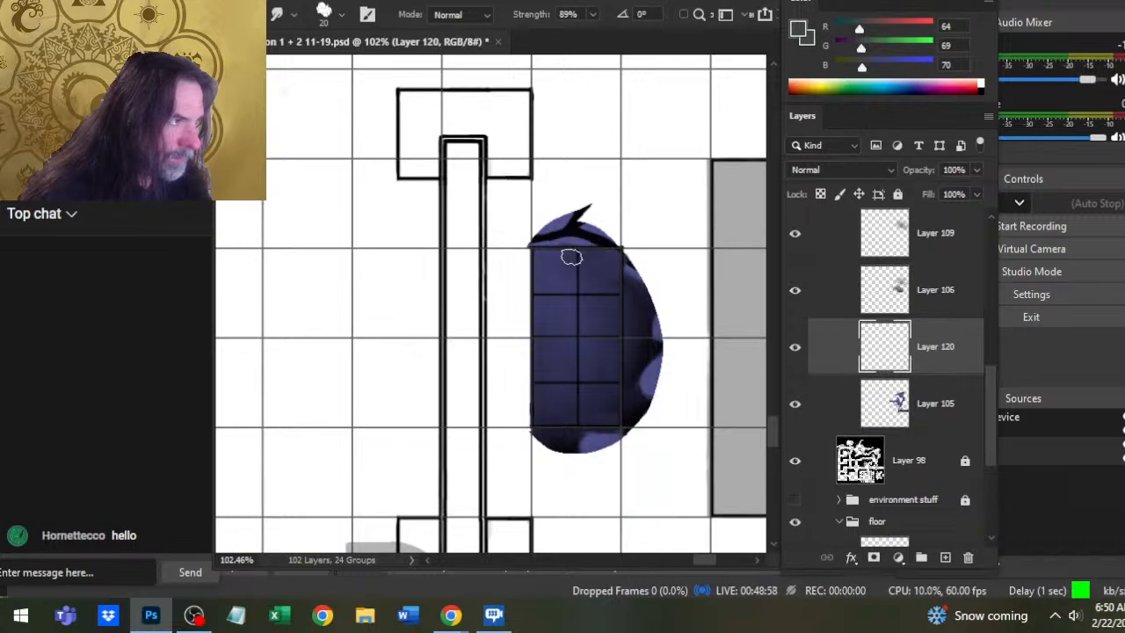
key("e")
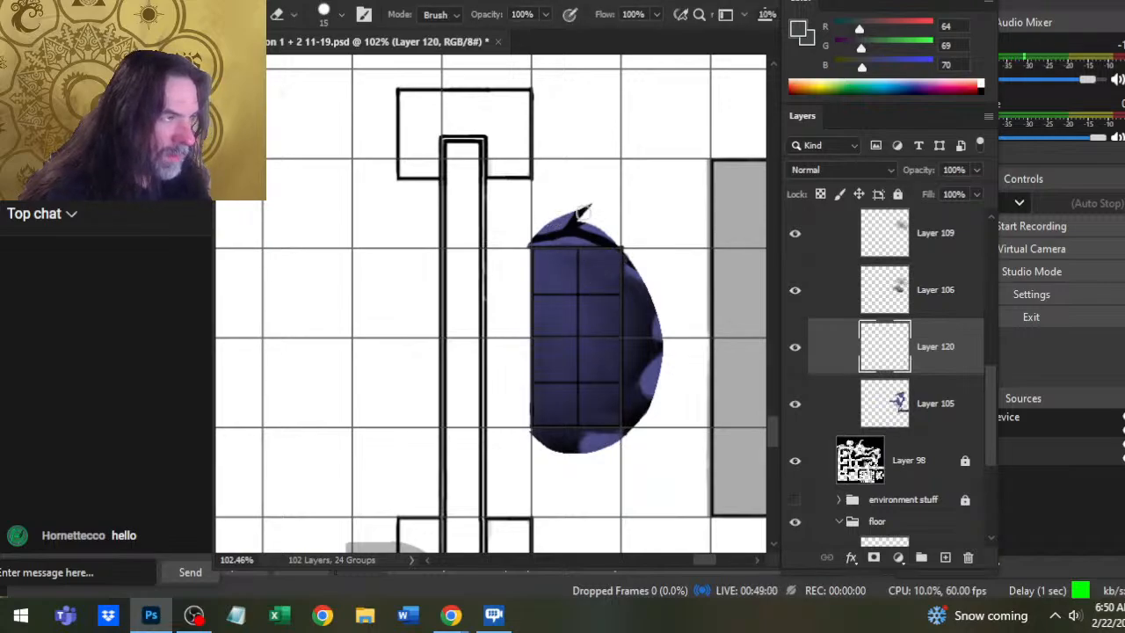
key("bracketright")
key("bracketright")
key("bracketright")
key("bracketright")
key("bracketright")
mouse_move(573, 220)
left_mouse_down()
mouse_move(597, 215)
mouse_move(530, 225)
left_mouse_up()
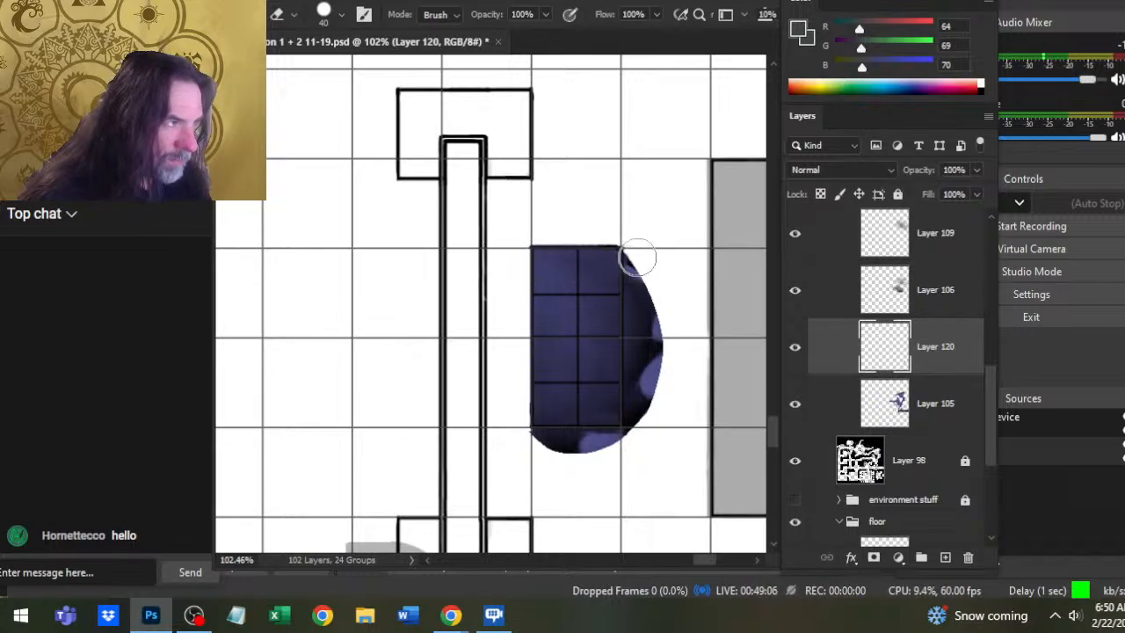
left_click_drag(638, 254, 639, 252)
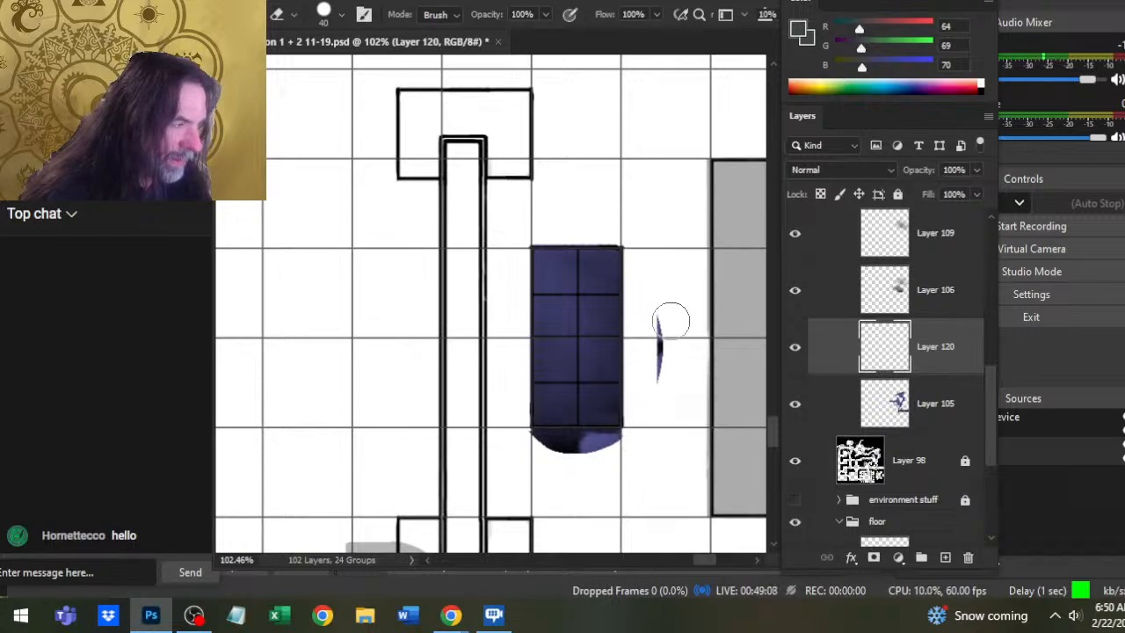
mouse_move(668, 321)
left_mouse_down()
mouse_move(650, 416)
mouse_move(617, 448)
mouse_move(518, 452)
mouse_move(527, 448)
left_mouse_up()
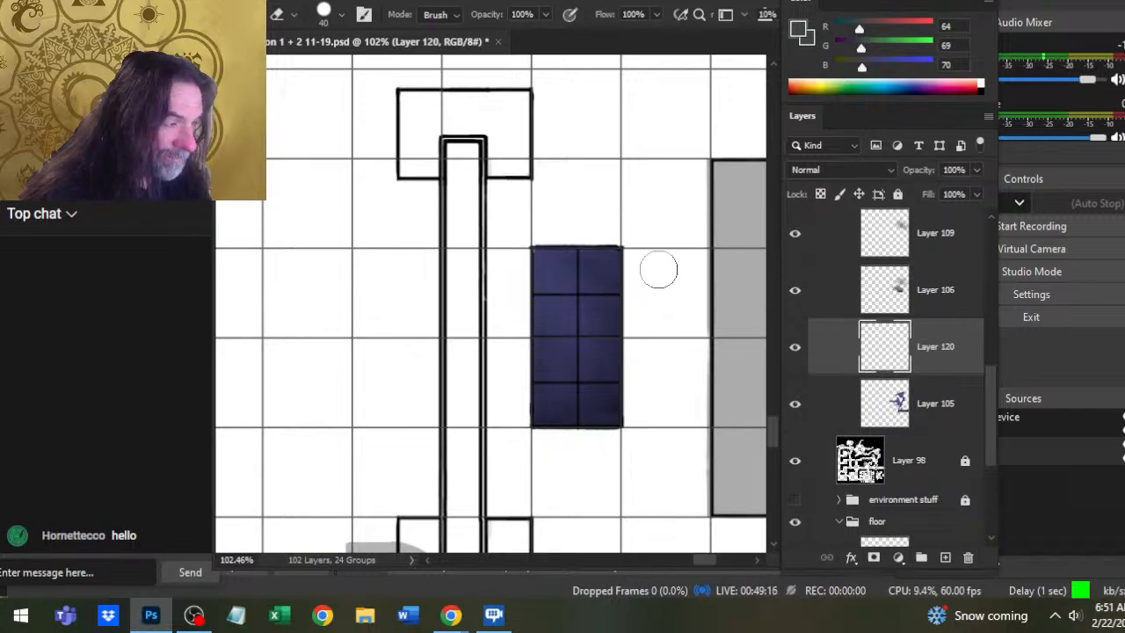
- Show the layer in the walls group again
key("z")
scroll(674, 431, "down", 5)
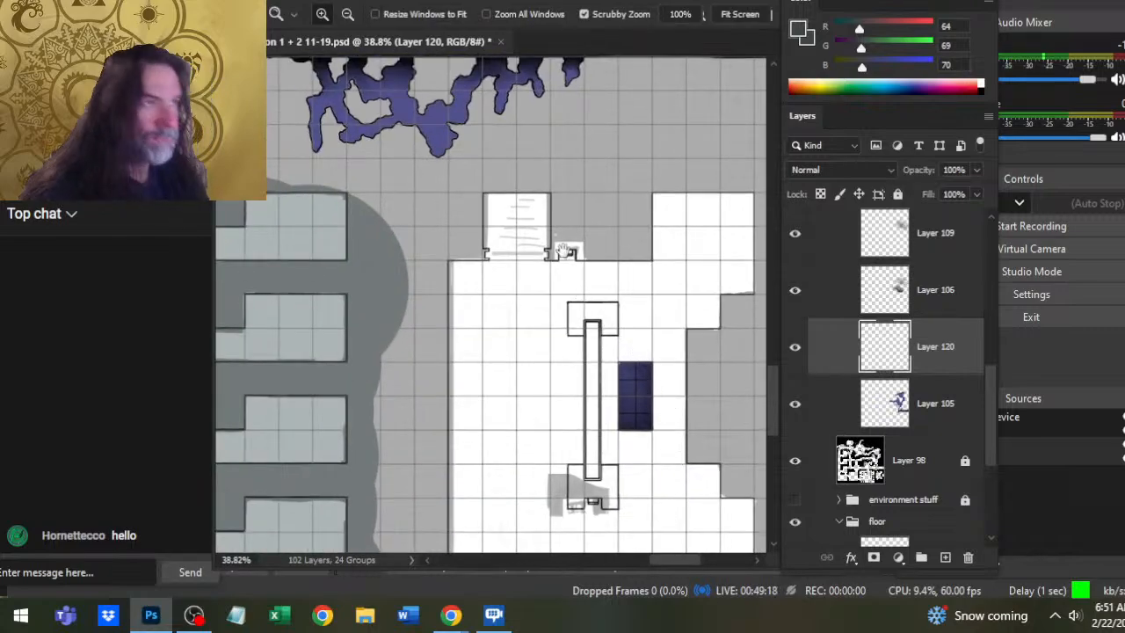
left_click_drag(563, 250, 580, 362)
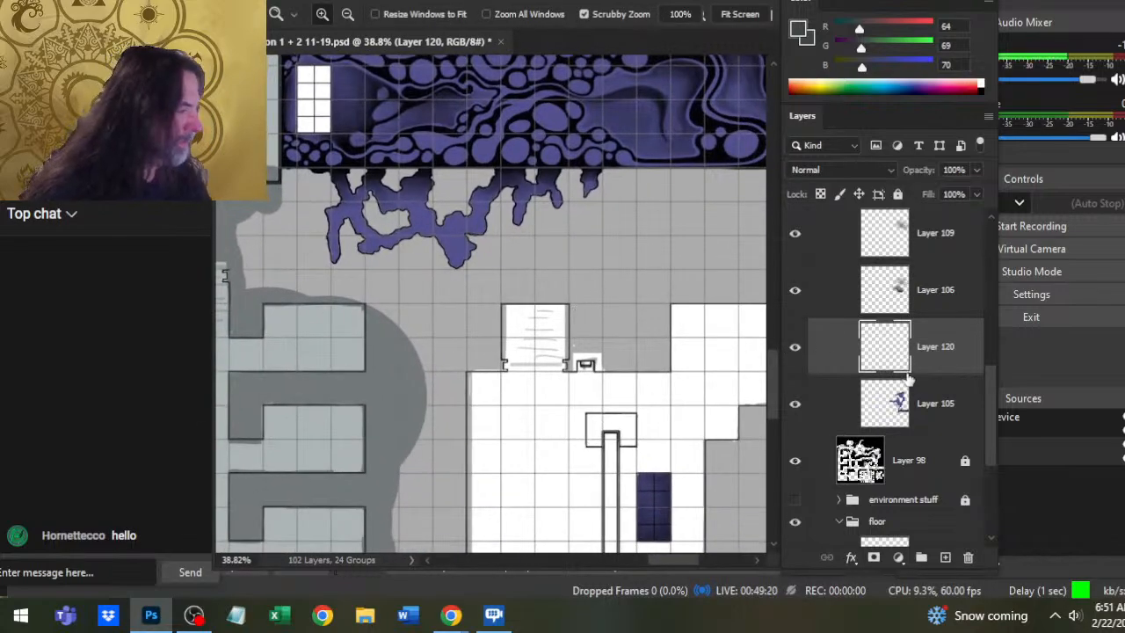
left_click_drag(990, 420, 991, 330)
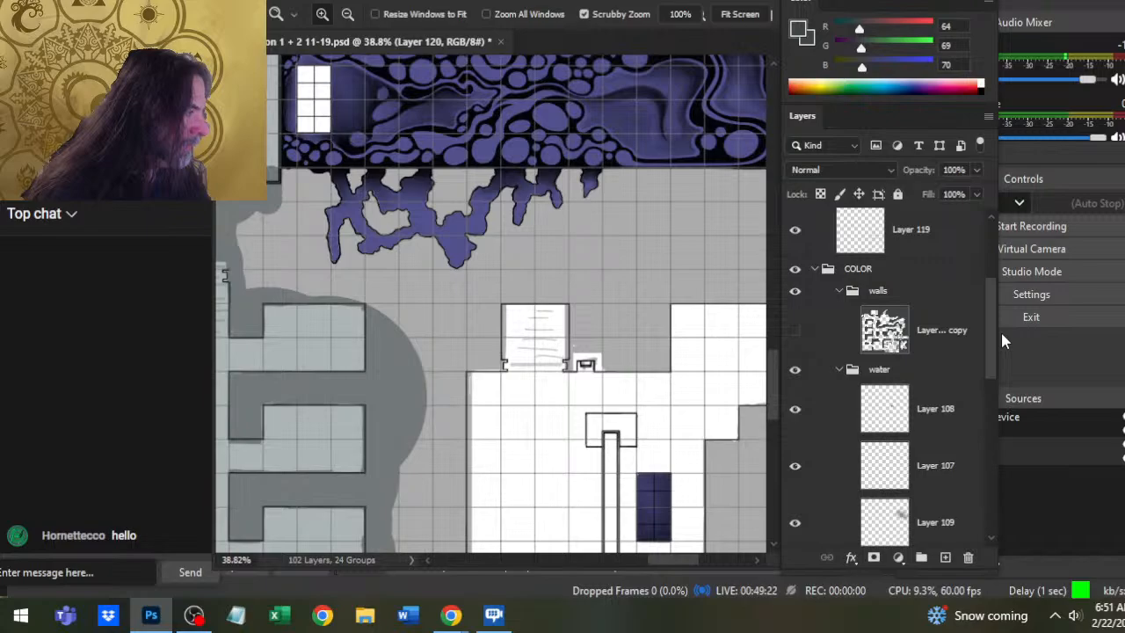
left_click(797, 339)
left_click_drag(431, 207, 553, 339)
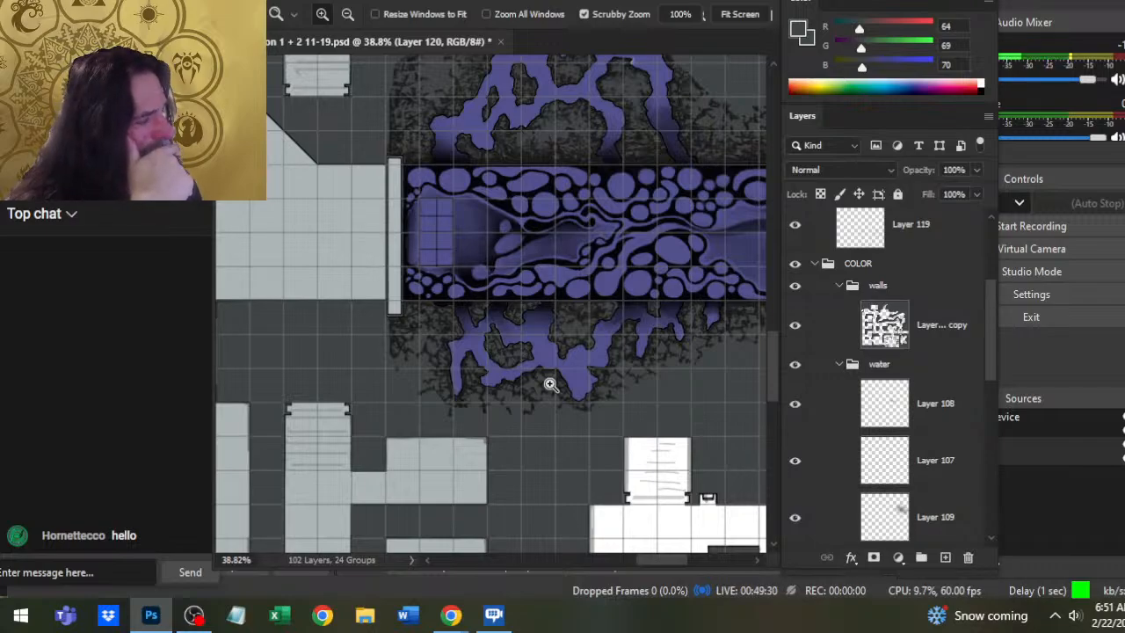
left_click_drag(598, 382, 550, 416)
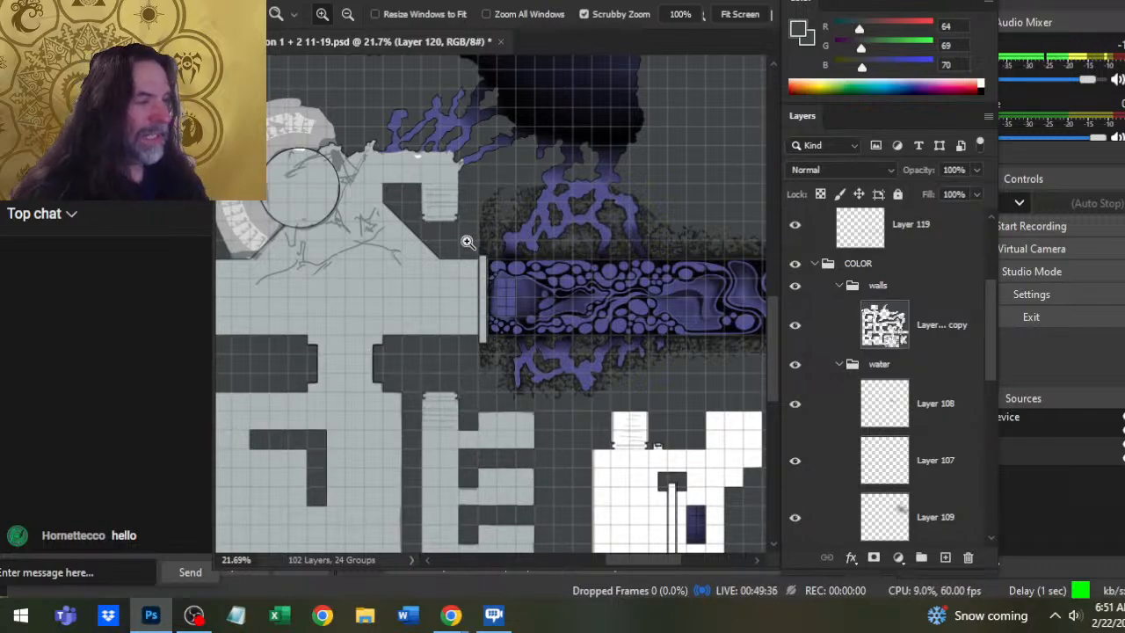
left_click_drag(497, 299, 528, 299)
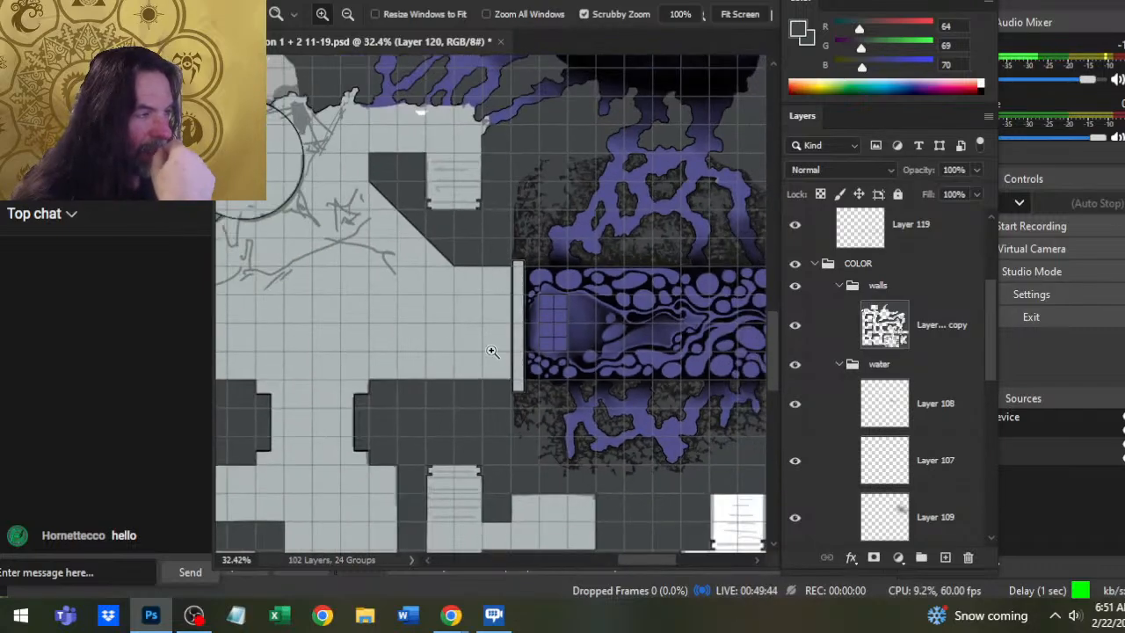
scroll(538, 336, "down", 3)
scroll(566, 411, "down", 2)
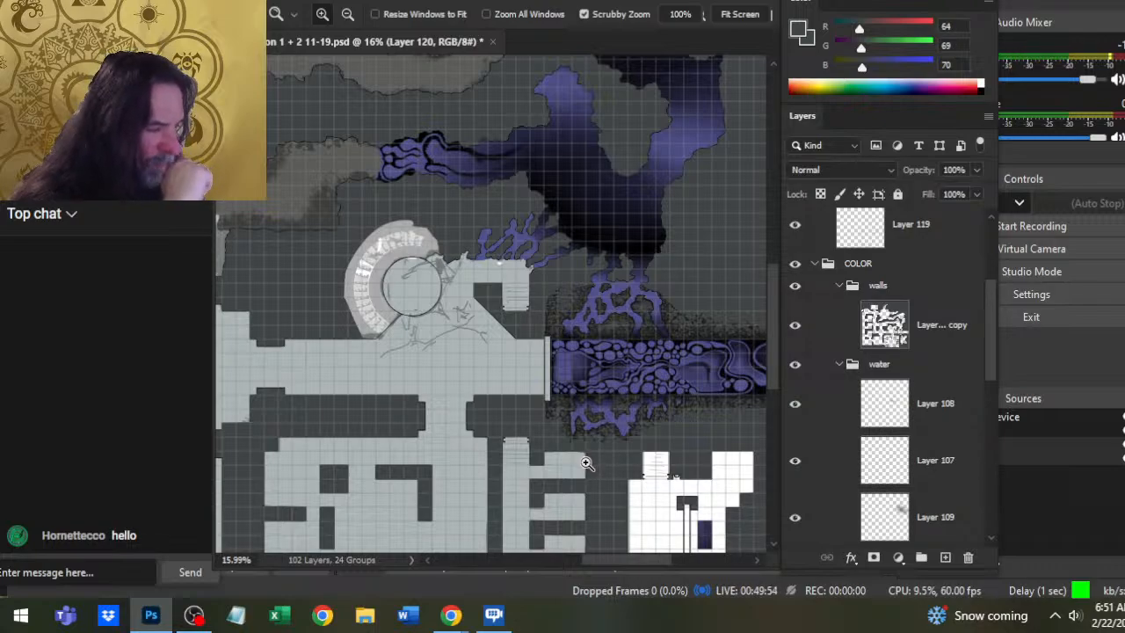
- On Layer 111 in the floor group, paint the white room's west and south edges in sampled floor gray with a size 125 brush
left_click_drag(569, 427, 524, 289)
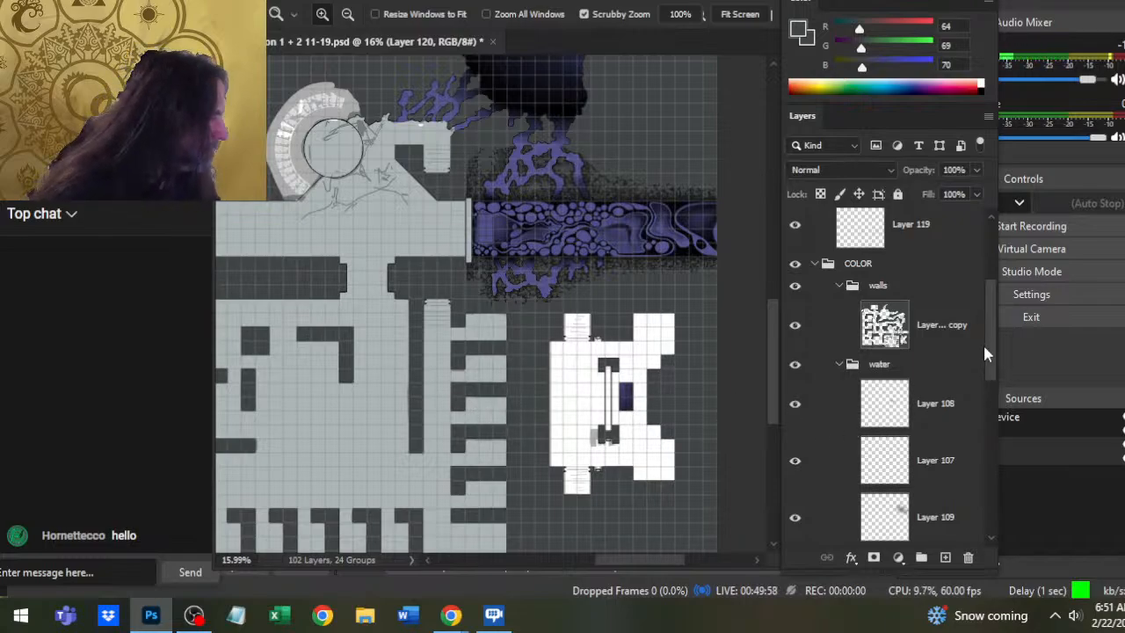
left_click_drag(985, 347, 947, 448)
left_click(898, 428)
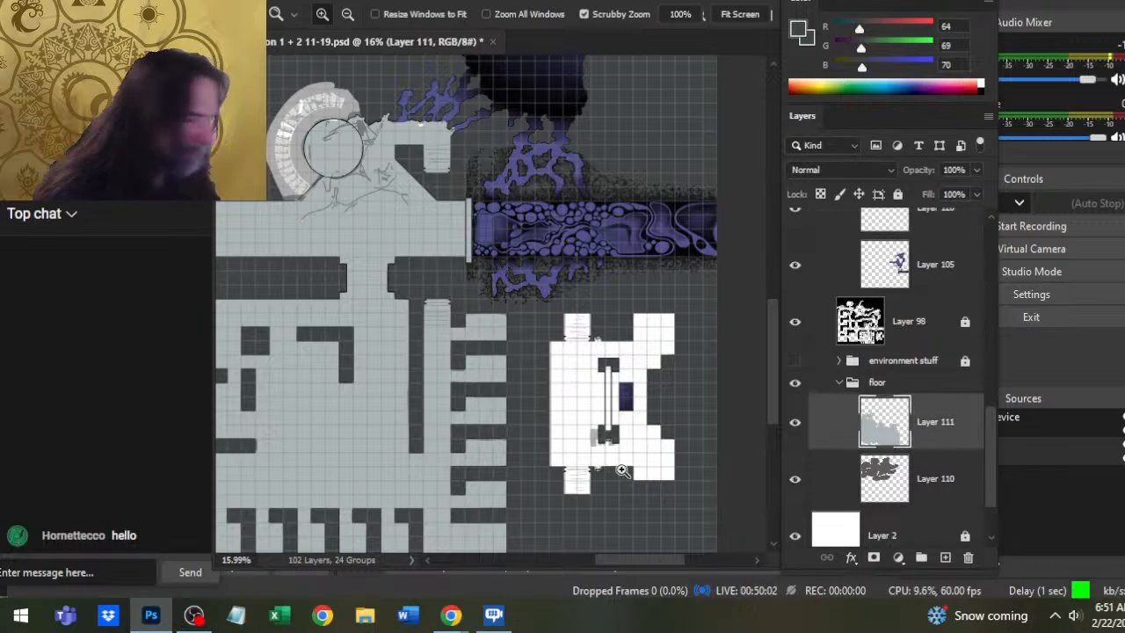
key("b")
left_click(393, 382, "alt")
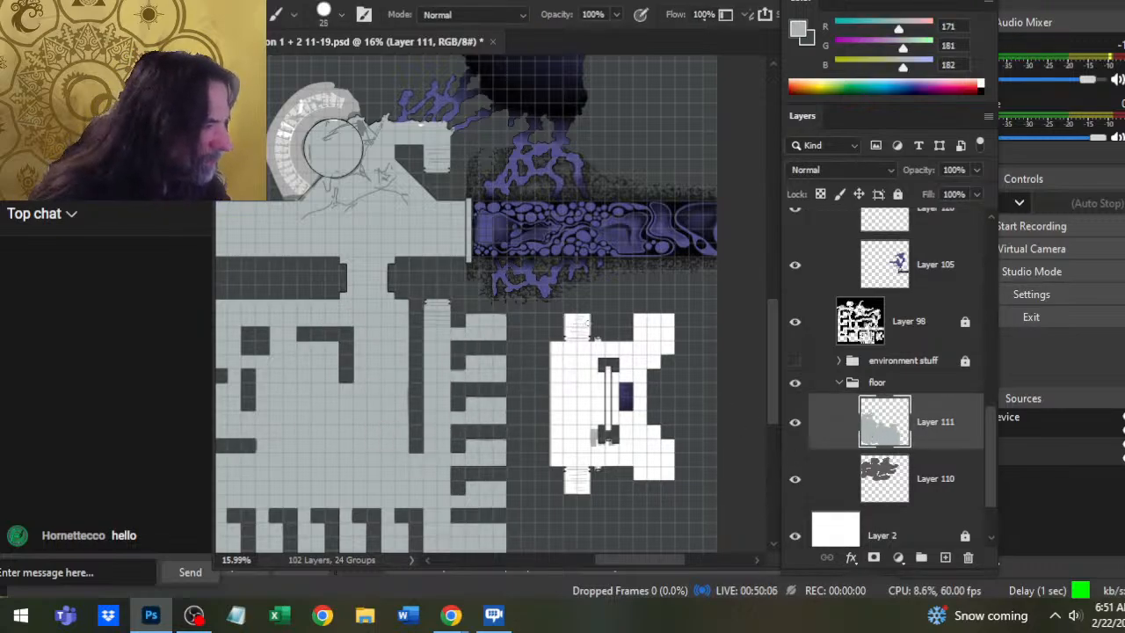
mouse_move(576, 323)
left_mouse_down()
mouse_move(557, 418)
mouse_move(569, 493)
mouse_move(578, 439)
mouse_move(585, 457)
left_mouse_up()
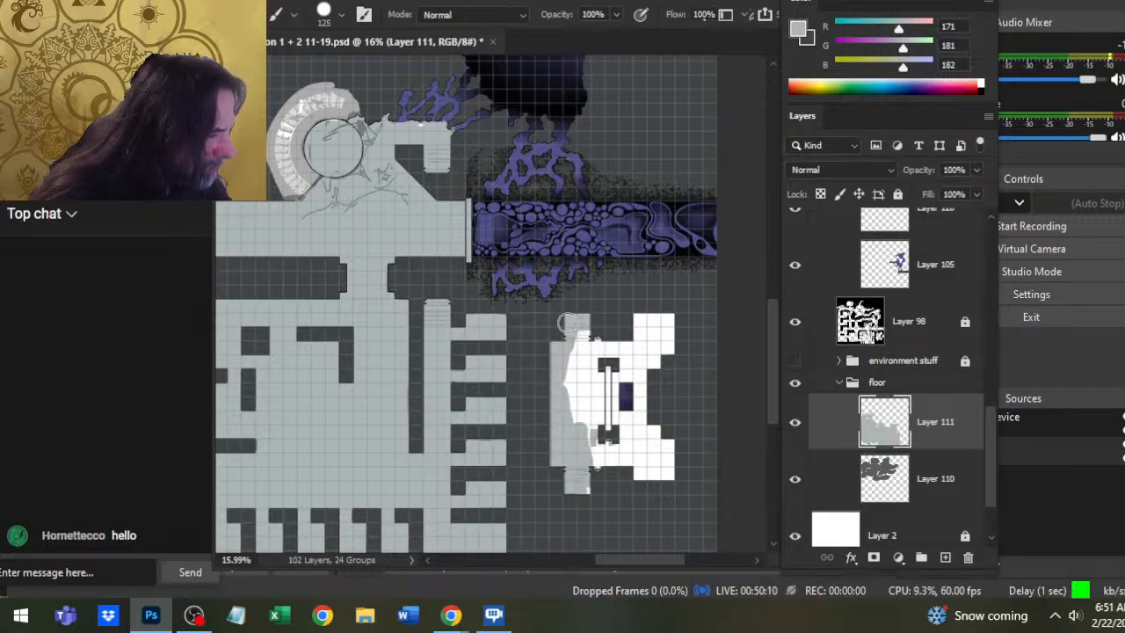
left_click_drag(673, 464, 594, 452)
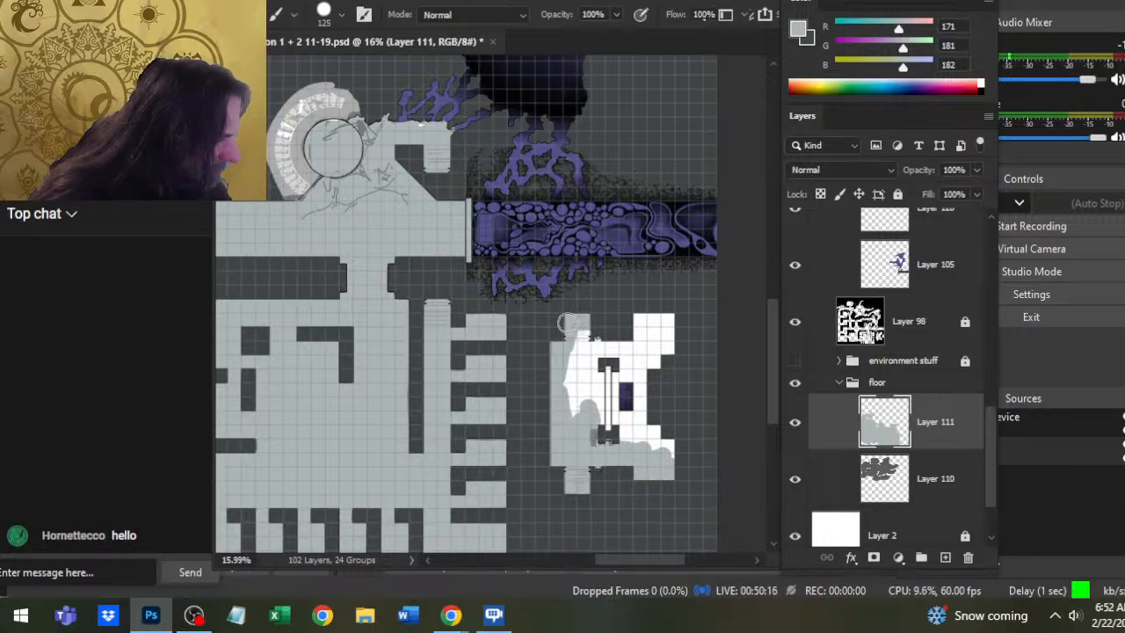
- Check the map with Layer 98 hidden and shown, and fill the rest of the room's western half with gray
key("z")
left_click_drag(588, 429, 813, 356)
left_click(802, 329)
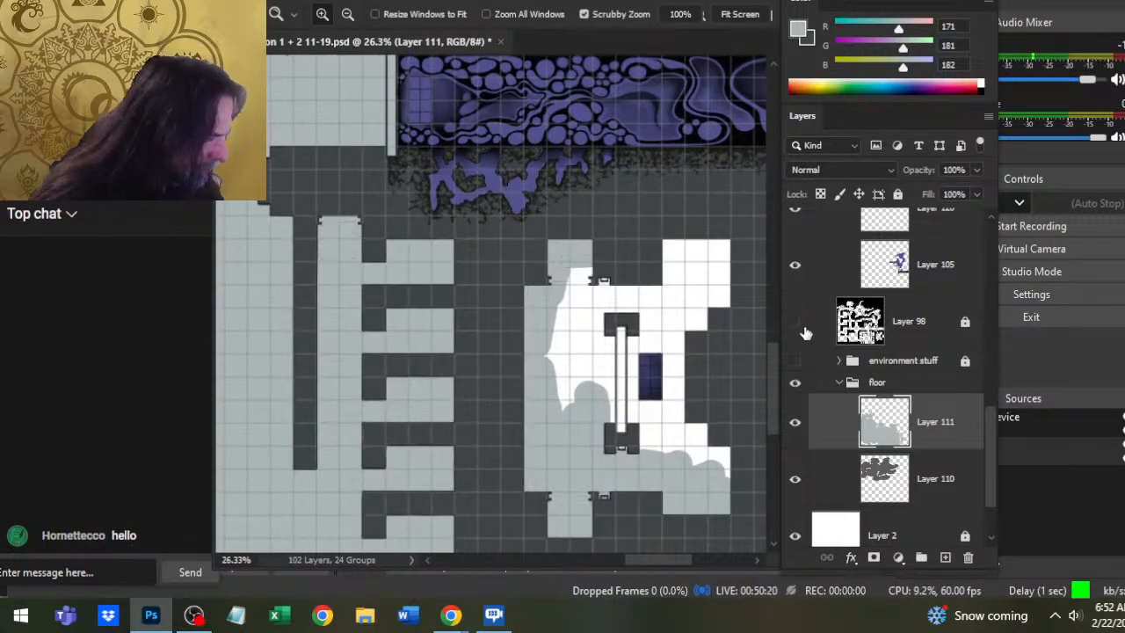
left_click(801, 329)
key("b")
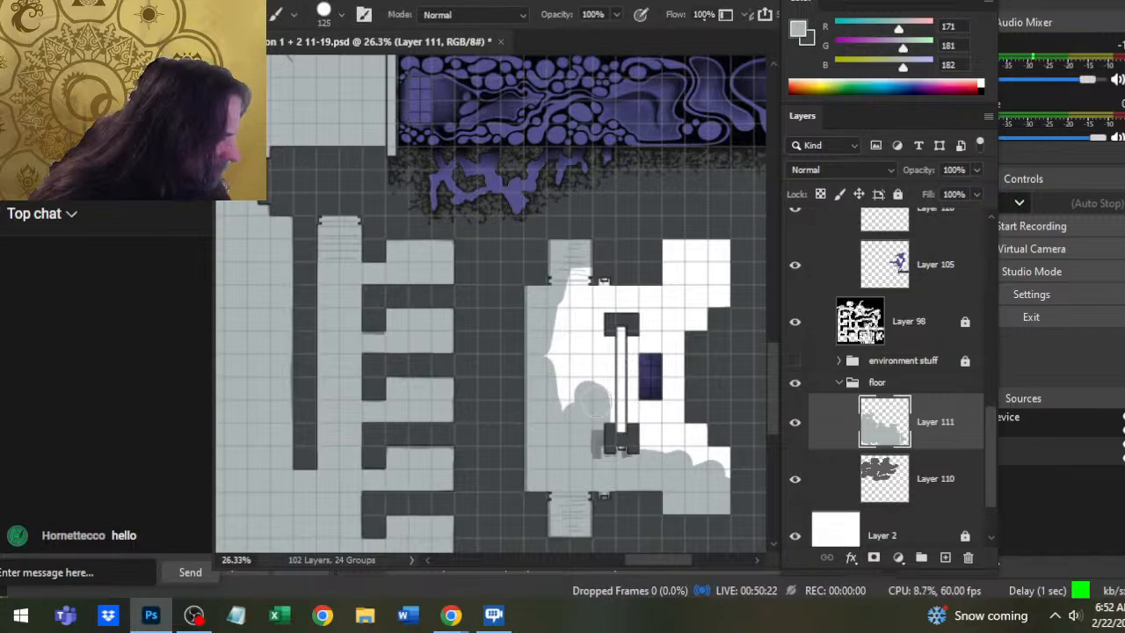
key("shift")
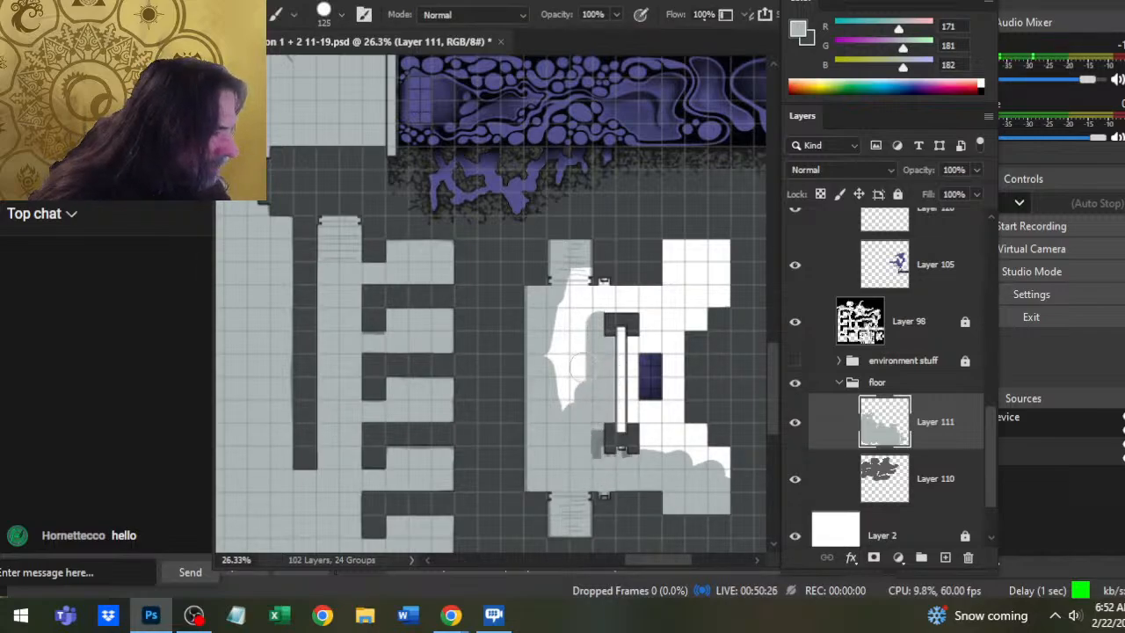
mouse_move(579, 364)
left_mouse_down()
mouse_move(581, 378)
mouse_move(596, 290)
mouse_move(633, 296)
mouse_move(594, 288)
left_mouse_up()
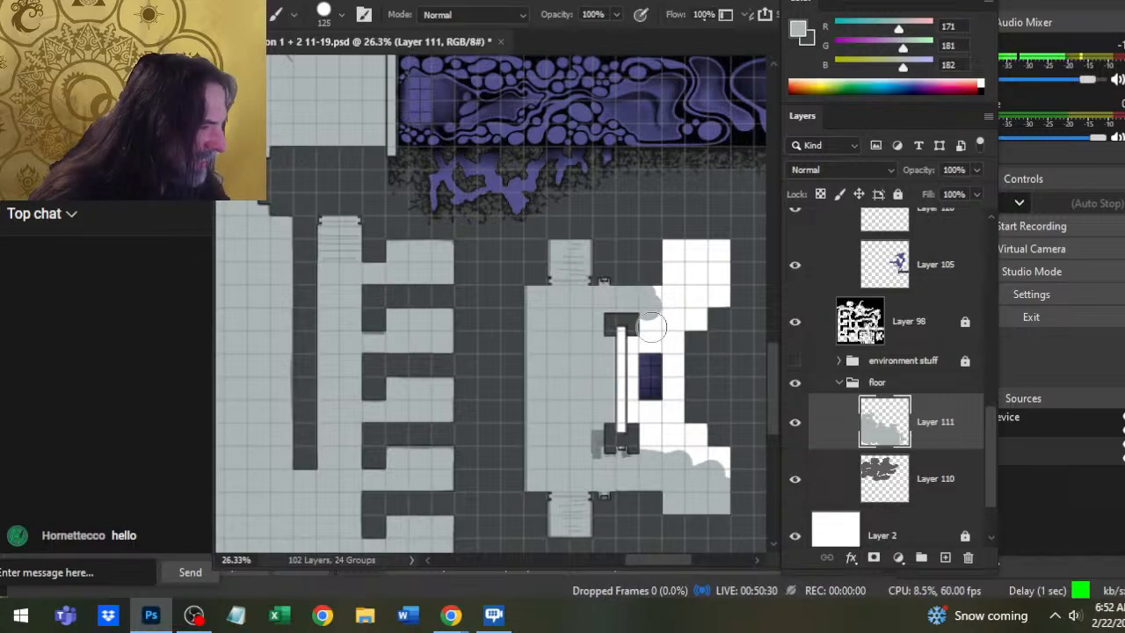
- Paint the room's eastern half gray around the purple grid, undoing and redoing the stroke beside the narrow wall
mouse_move(643, 332)
left_mouse_down()
mouse_move(663, 299)
mouse_move(647, 302)
mouse_move(665, 326)
mouse_move(668, 422)
left_mouse_up()
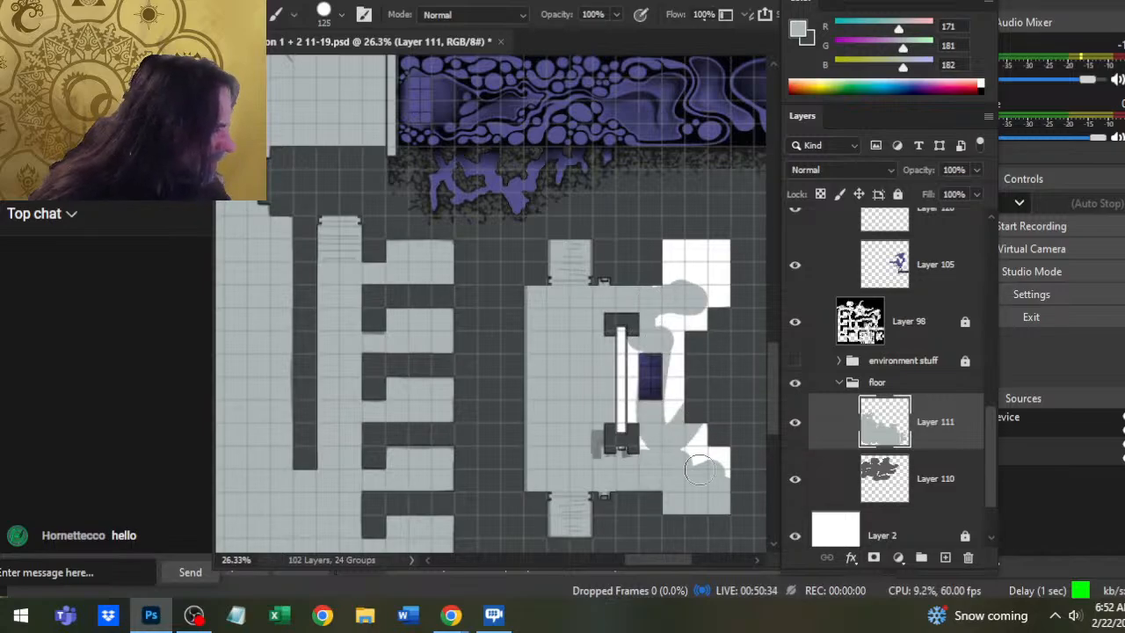
key("ctrl+z")
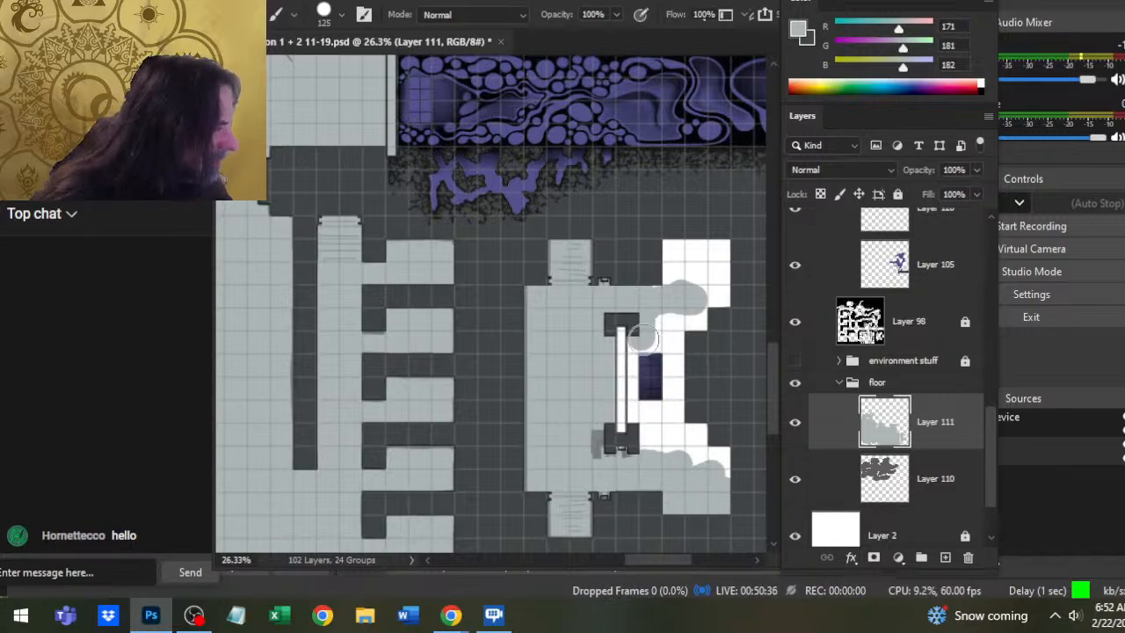
key("shift")
mouse_move(642, 334)
left_mouse_down()
mouse_move(655, 454)
mouse_move(716, 455)
mouse_move(672, 387)
mouse_move(646, 449)
left_mouse_up()
mouse_move(679, 369)
left_mouse_down()
mouse_move(668, 316)
mouse_move(716, 264)
left_mouse_up()
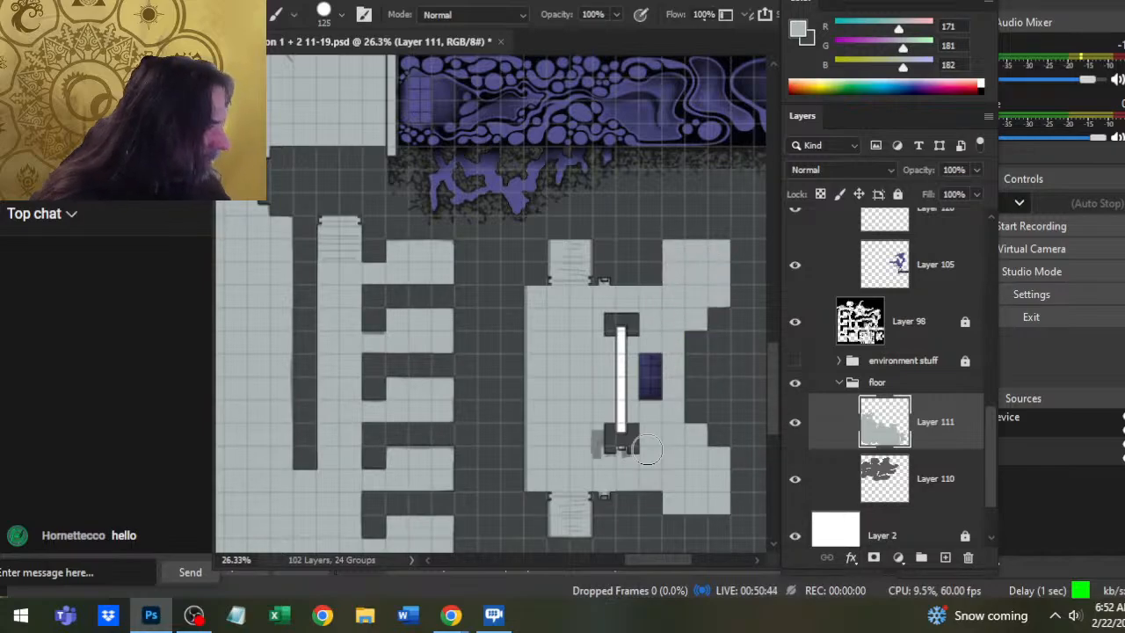
- Erase the gray floor paint beneath and around the purple two-by-four grid with a size 40 eraser
key("z")
mouse_move(642, 363)
left_mouse_down()
mouse_move(735, 378)
mouse_move(677, 457)
left_mouse_up()
key("b")
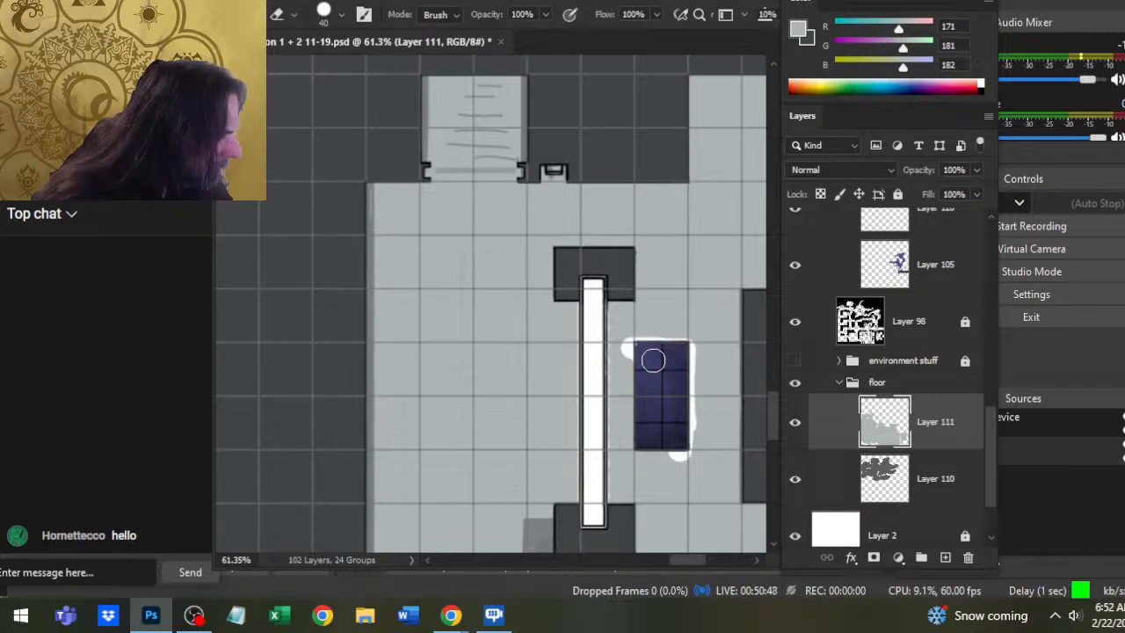
left_click_drag(653, 360, 629, 444)
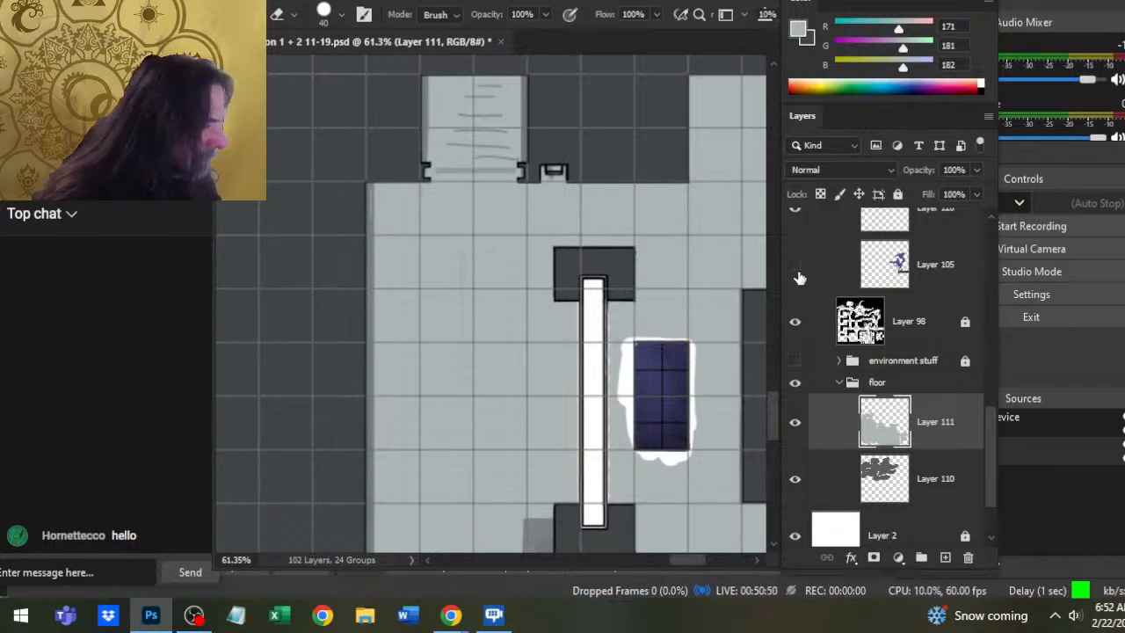
- Check the purple patch by toggling Layer 120's visibility, and merge that layer down into Layer 105
left_click(795, 212)
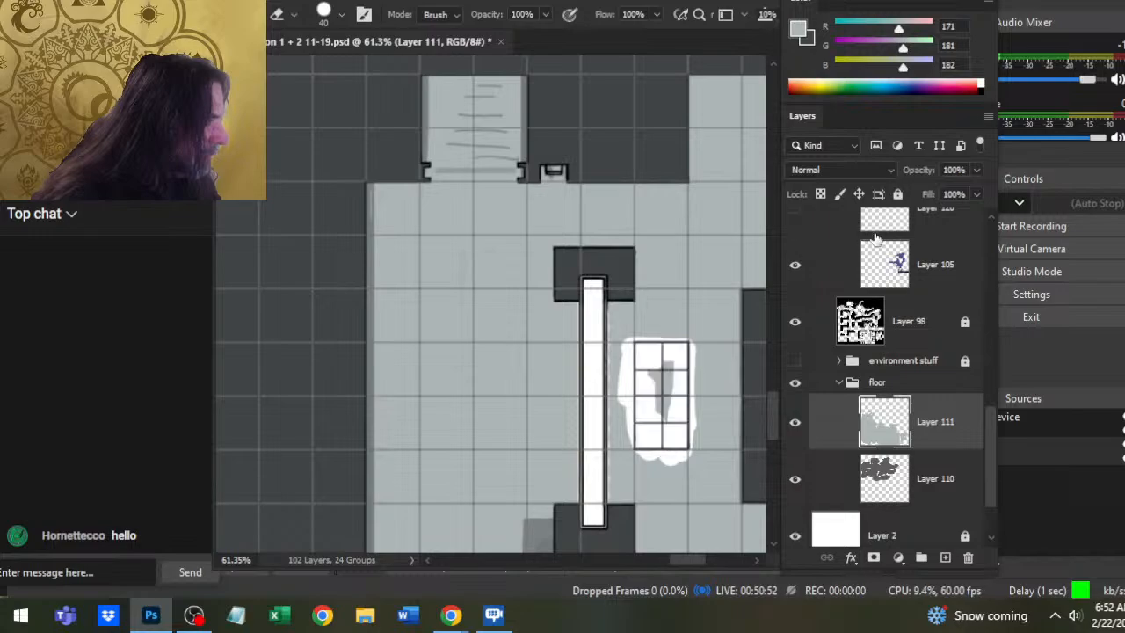
left_click(795, 213)
scroll(879, 246, "up", 1)
right_click(923, 255)
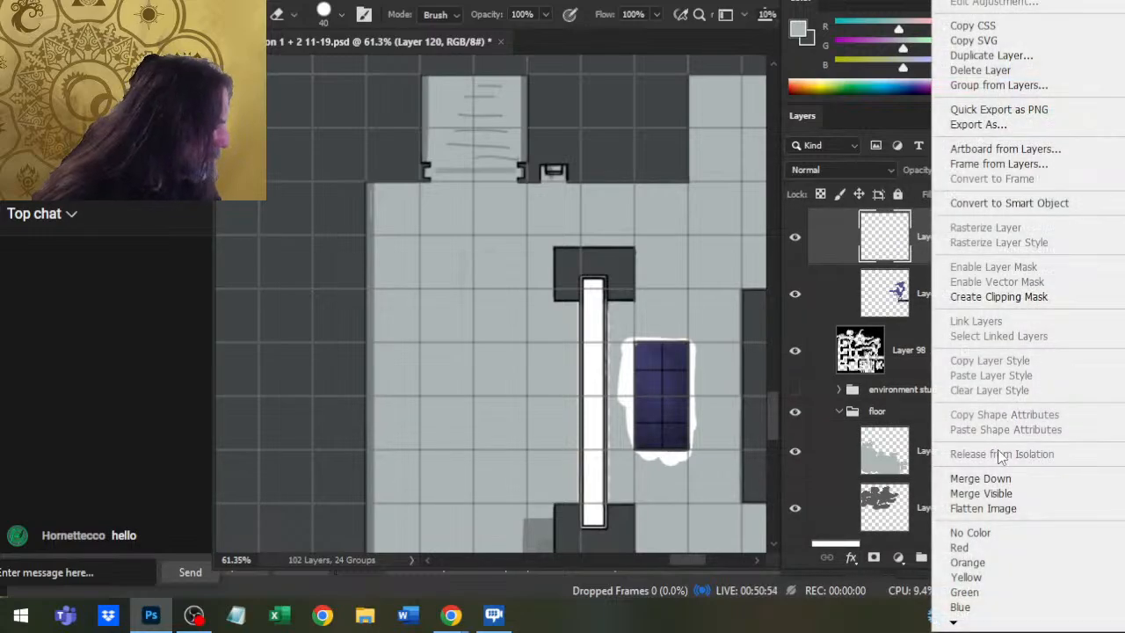
left_click(984, 478)
- Hide Layer 105 and erase the leftover gray inside the small grid on Layer 111
left_click(796, 237)
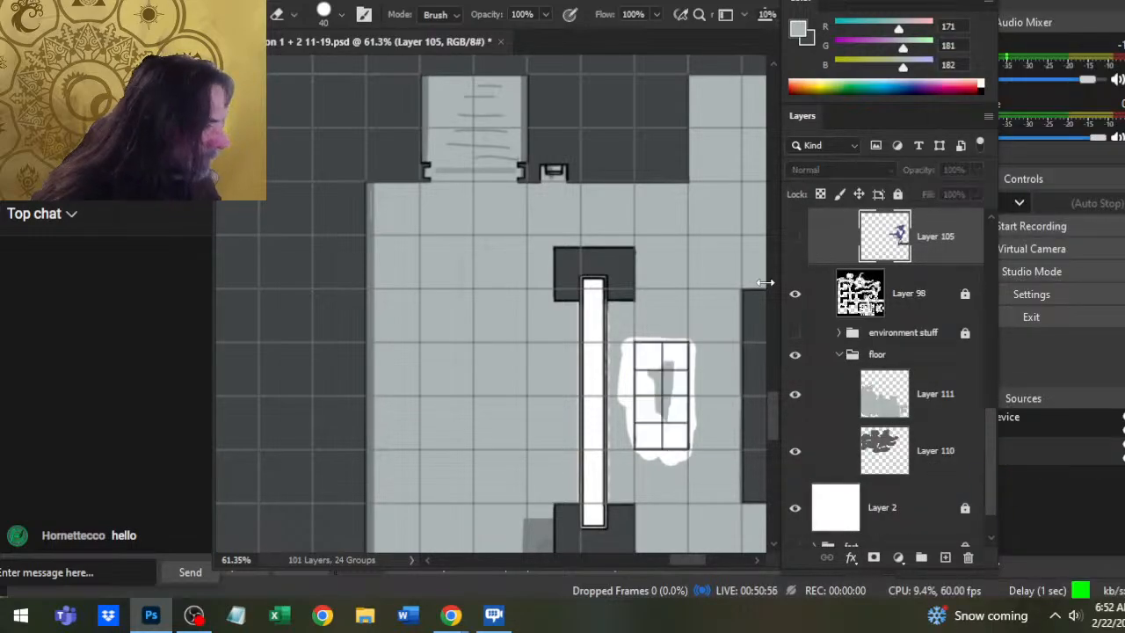
left_click(875, 413)
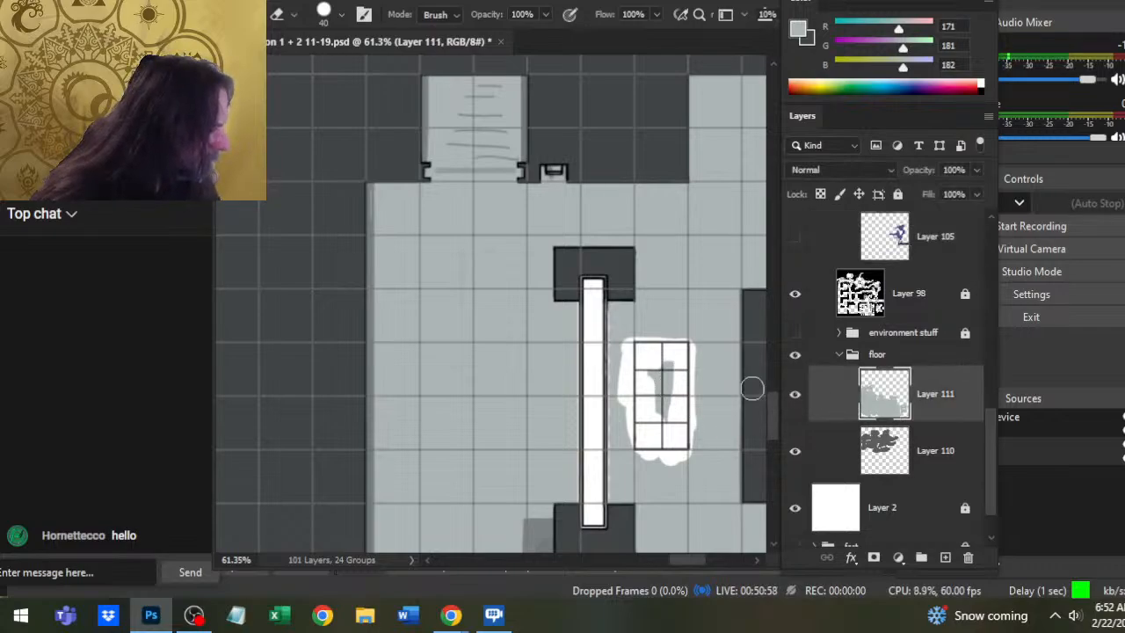
mouse_move(658, 369)
left_mouse_down()
mouse_move(661, 408)
mouse_move(654, 391)
left_mouse_up()
- Repaint the erased floor border around the small grid in gray with a size 25 brush, keeping the grid cells clear
key("b")
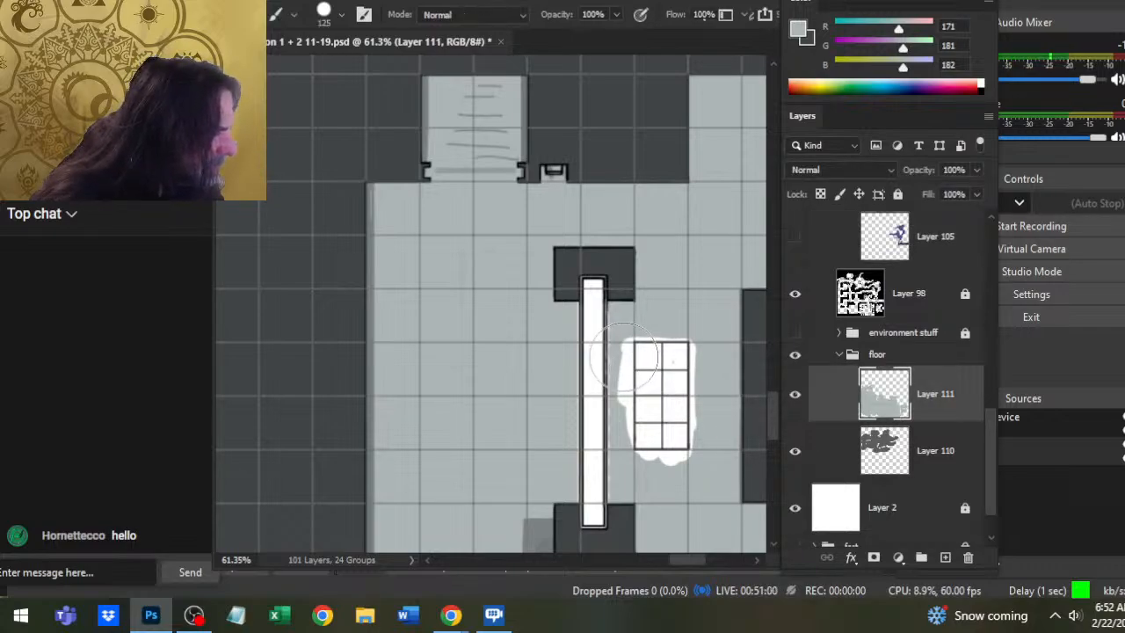
mouse_move(626, 352)
left_mouse_down()
mouse_move(626, 387)
mouse_move(629, 344)
mouse_move(682, 339)
mouse_move(634, 339)
mouse_move(694, 462)
left_mouse_up()
key("e")
key("b")
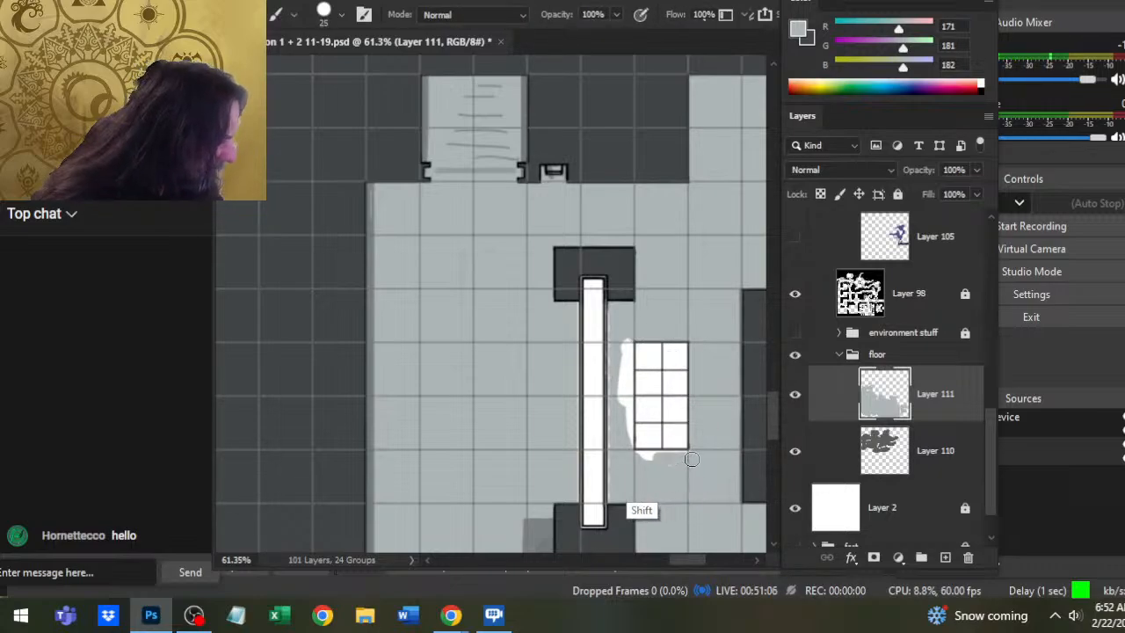
left_click(638, 456, "shift")
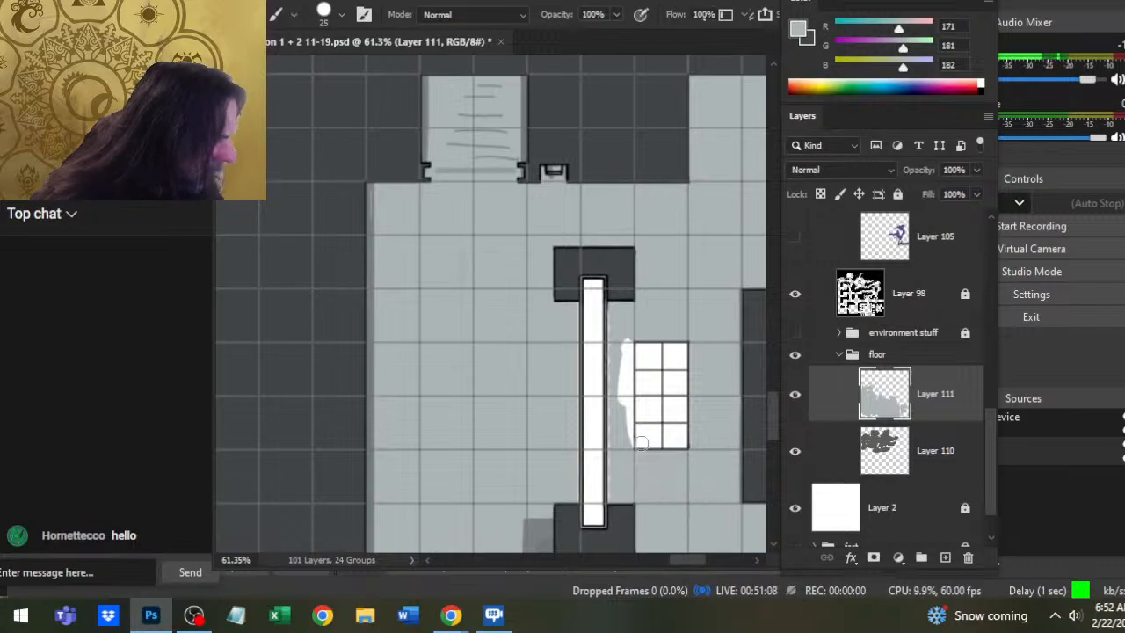
left_click_drag(622, 411, 624, 445)
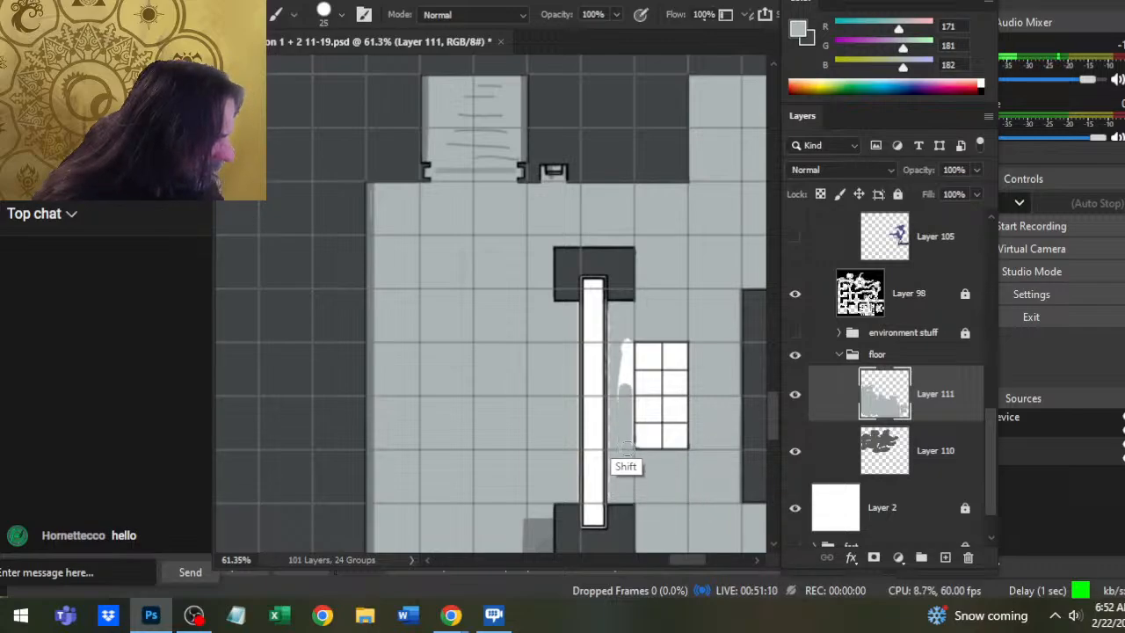
left_click(623, 352, "shift")
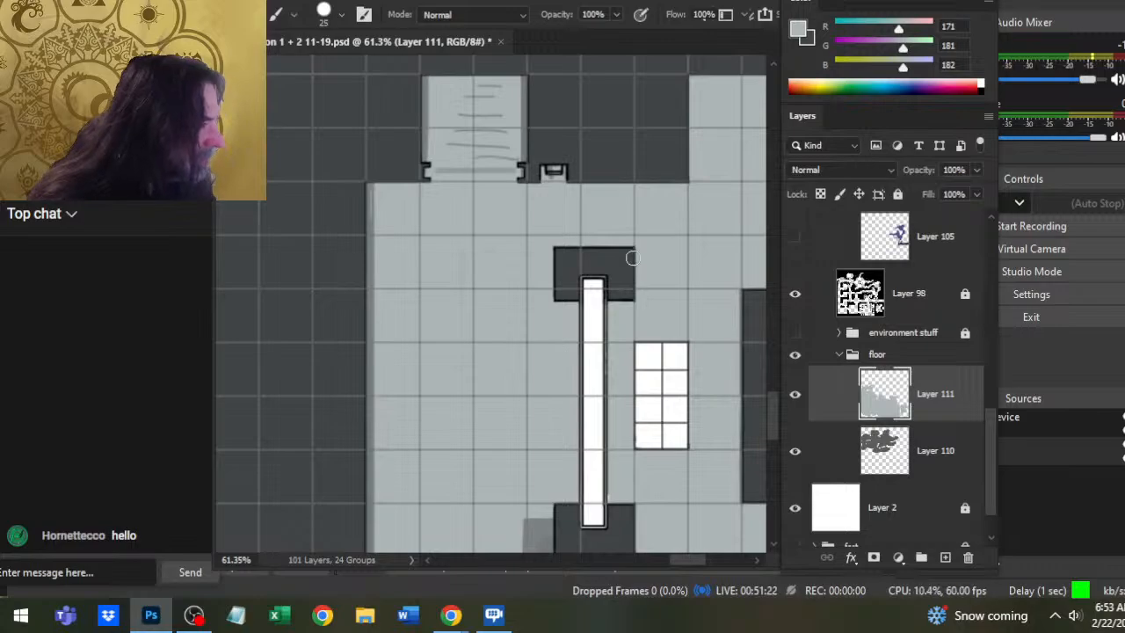
- Show Layer 105 again and review the finished room beside the river
key("z")
left_click_drag(673, 293, 583, 326)
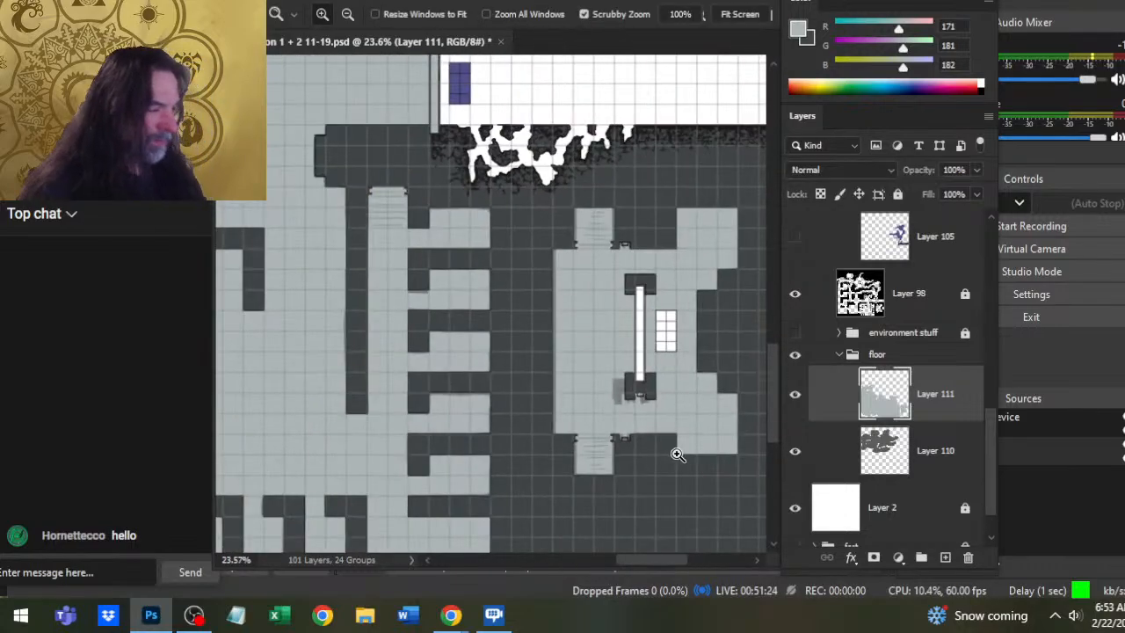
left_click_drag(662, 429, 571, 361)
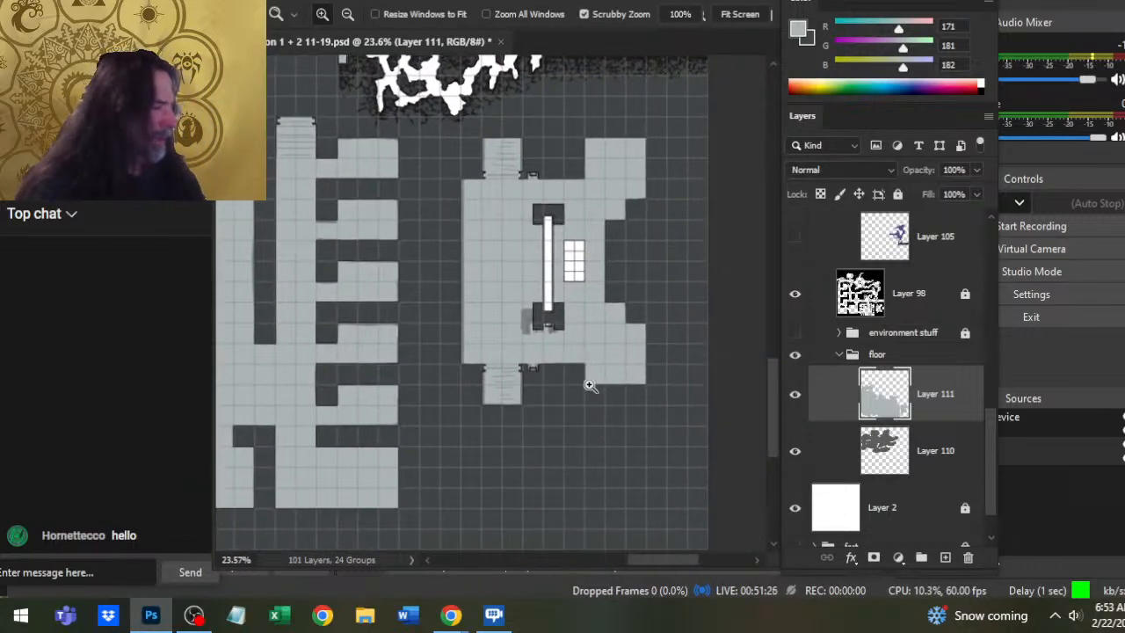
left_click(795, 238)
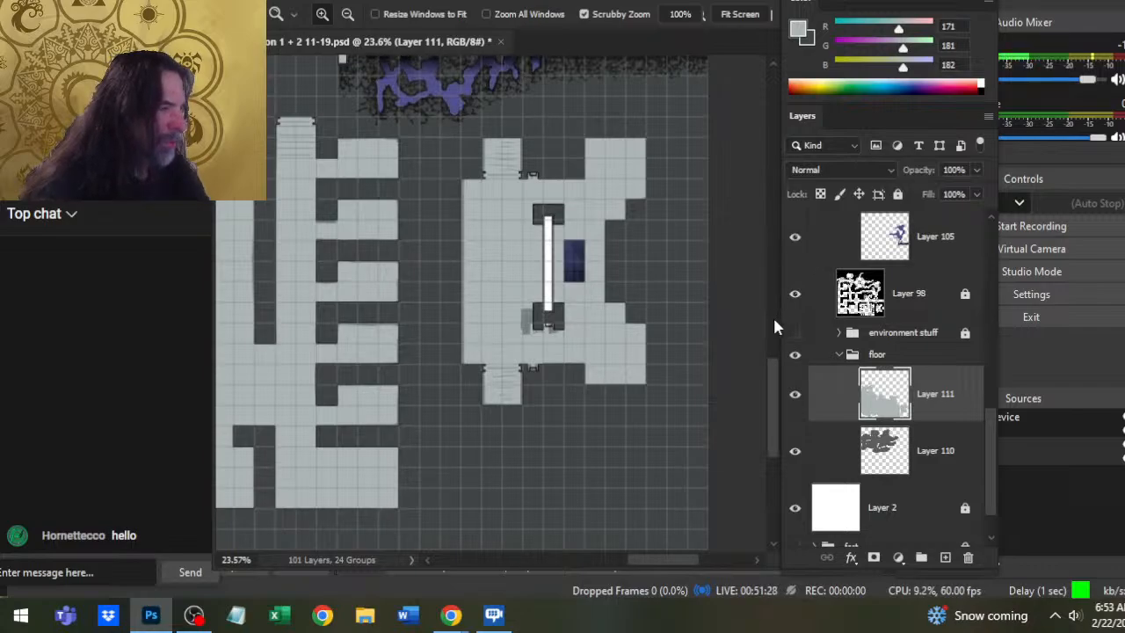
left_click_drag(638, 235, 632, 325)
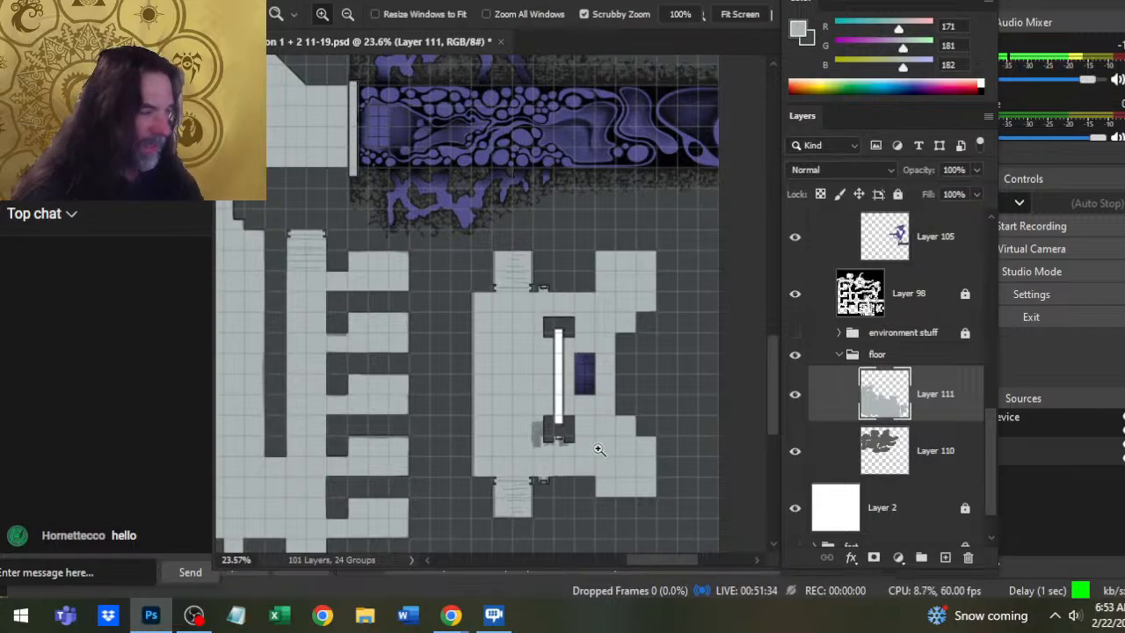
- On Layer 119, outline the dark boulder in the northwest cave passage in default black with a size 4 brush
left_click_drag(614, 443, 564, 419)
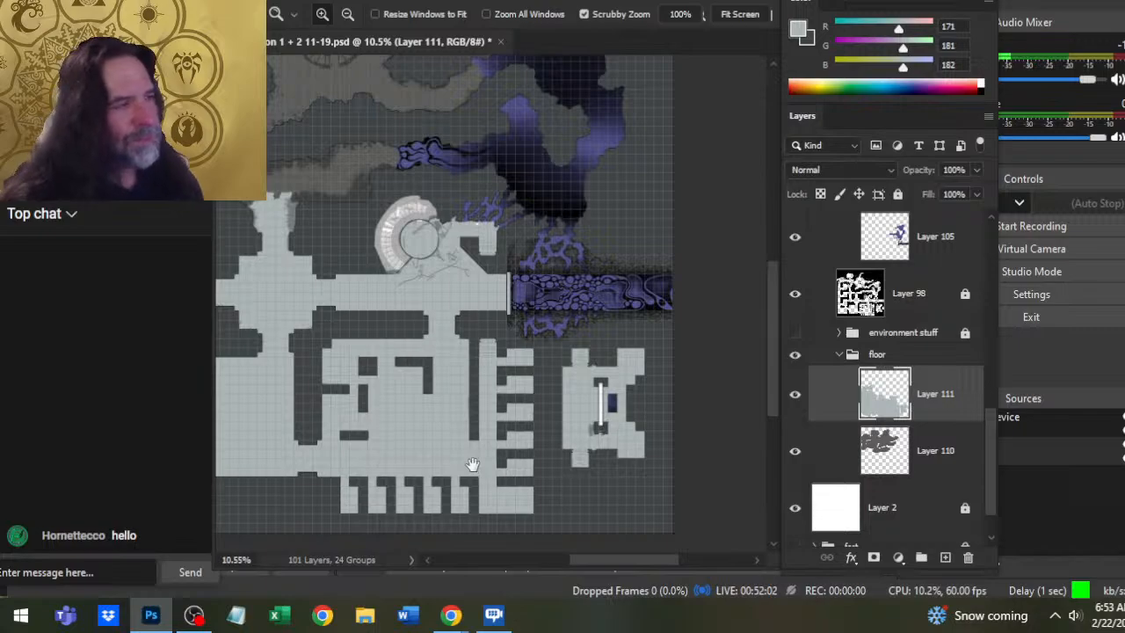
left_click_drag(430, 243, 592, 364)
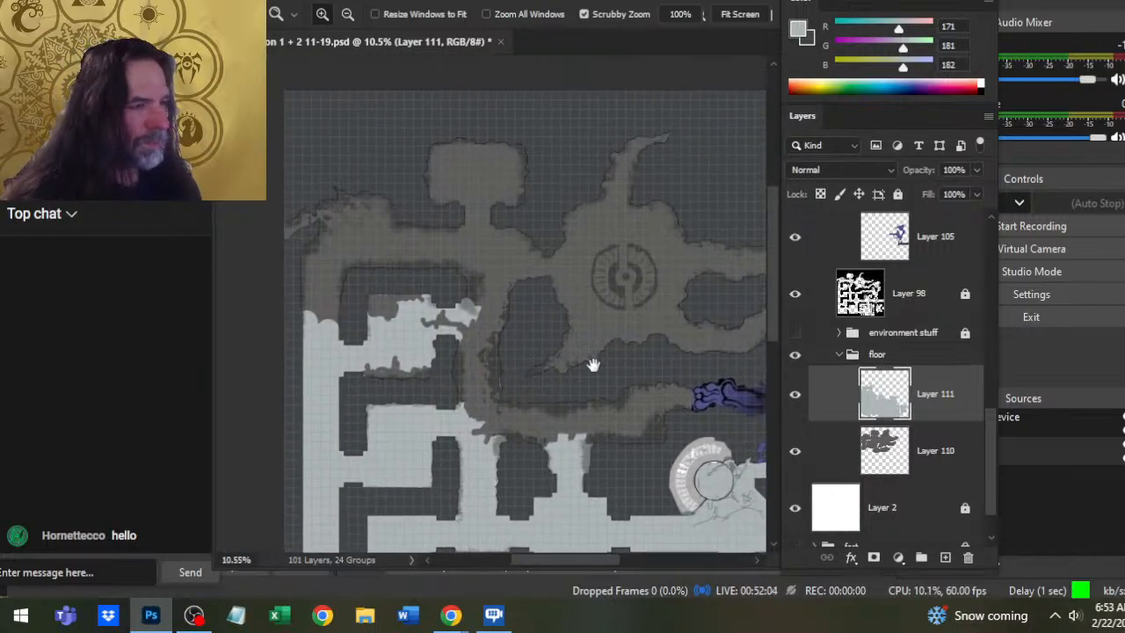
mouse_move(402, 265)
left_mouse_down()
mouse_move(495, 284)
mouse_move(425, 237)
mouse_move(470, 248)
mouse_move(434, 258)
mouse_move(478, 307)
mouse_move(412, 260)
left_mouse_up()
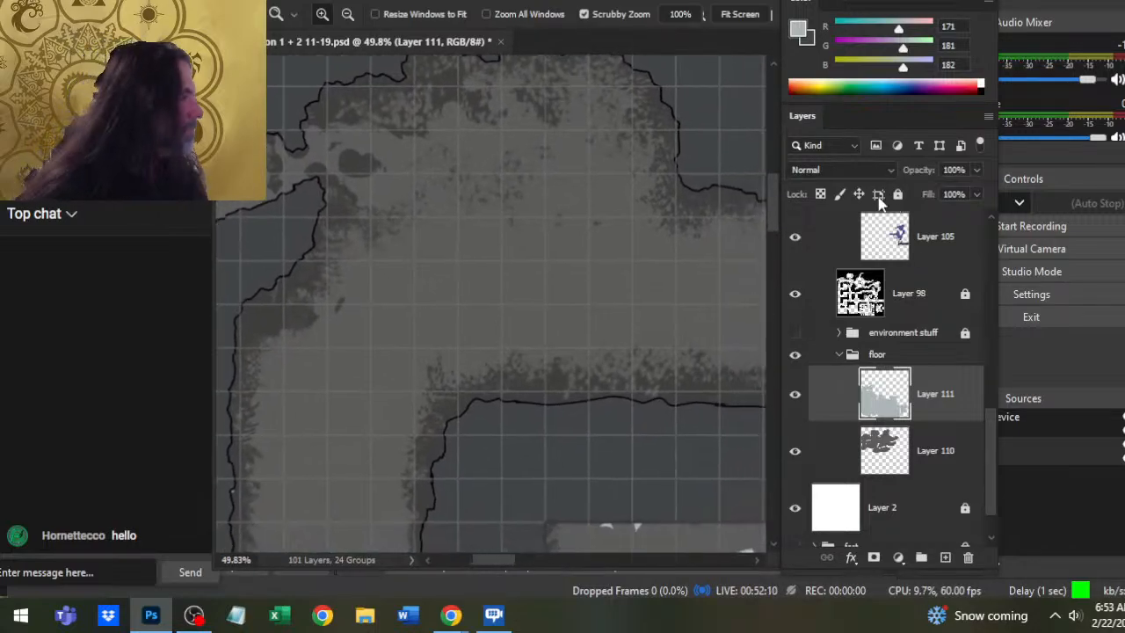
key("b")
left_click(831, 81)
left_click(793, 83)
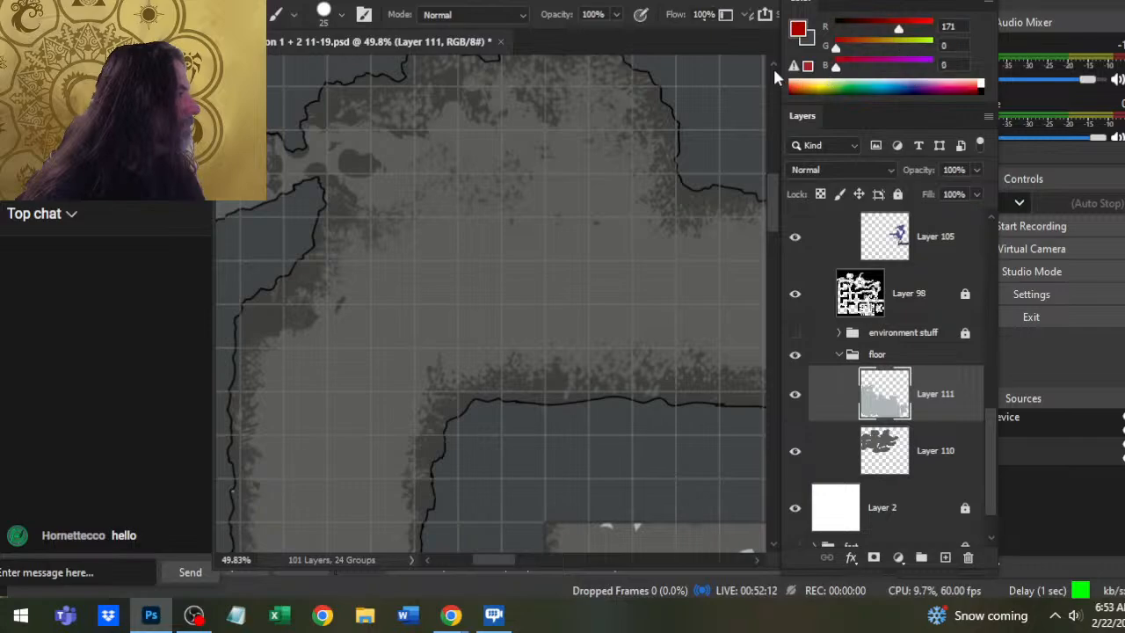
key("d")
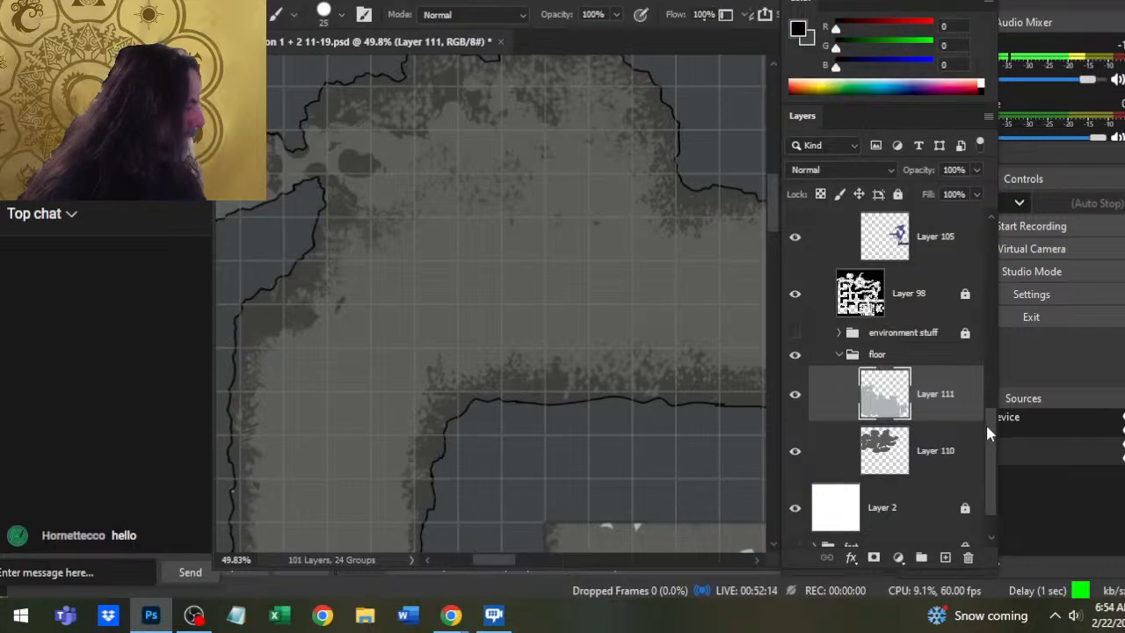
left_click_drag(991, 414, 973, 260)
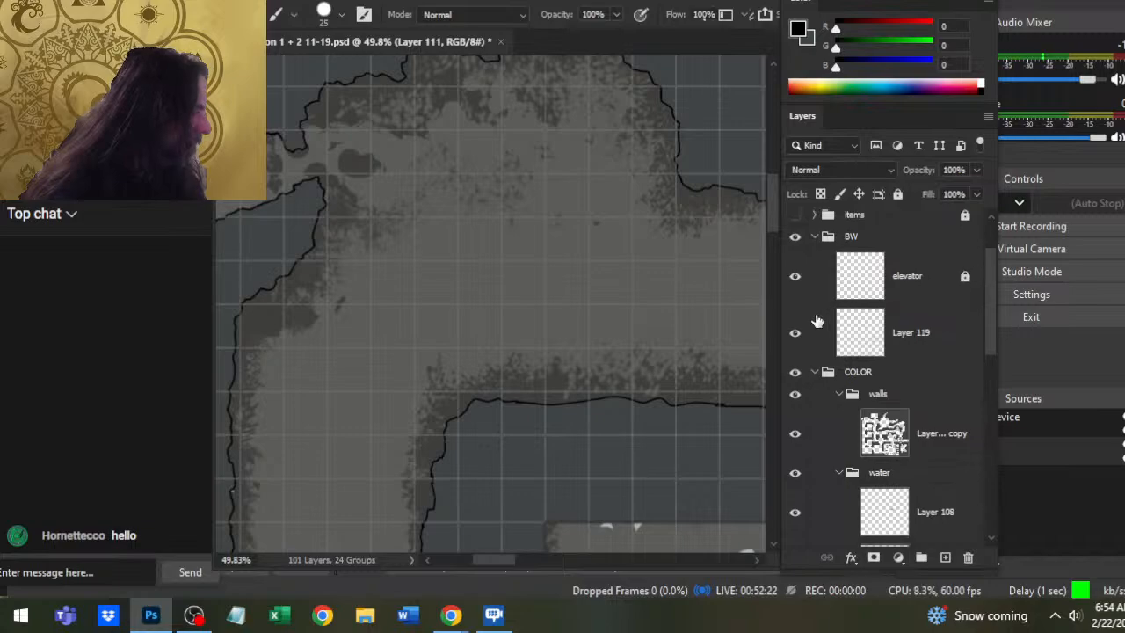
left_click(864, 334)
left_click_drag(372, 178, 477, 280)
key("bracketleft")
key("bracketleft")
key("bracketleft")
key("bracketleft")
key("bracketleft")
key("bracketleft")
key("bracketleft")
key("bracketleft")
key("bracketleft")
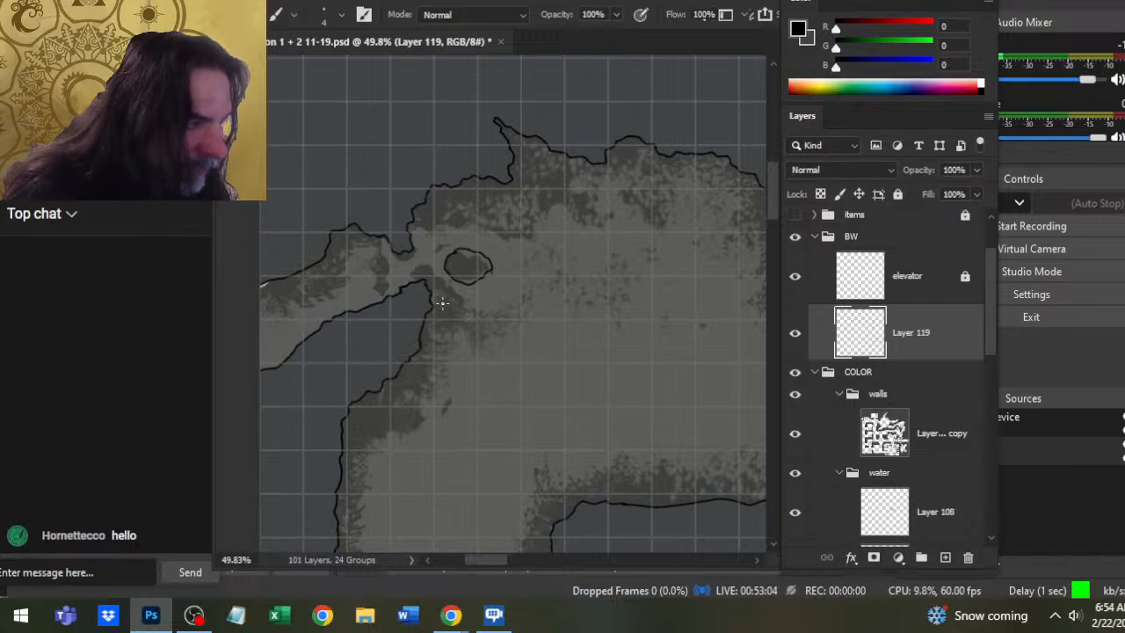
key("z")
left_click_drag(483, 308, 435, 322)
left_click_drag(645, 395, 577, 355)
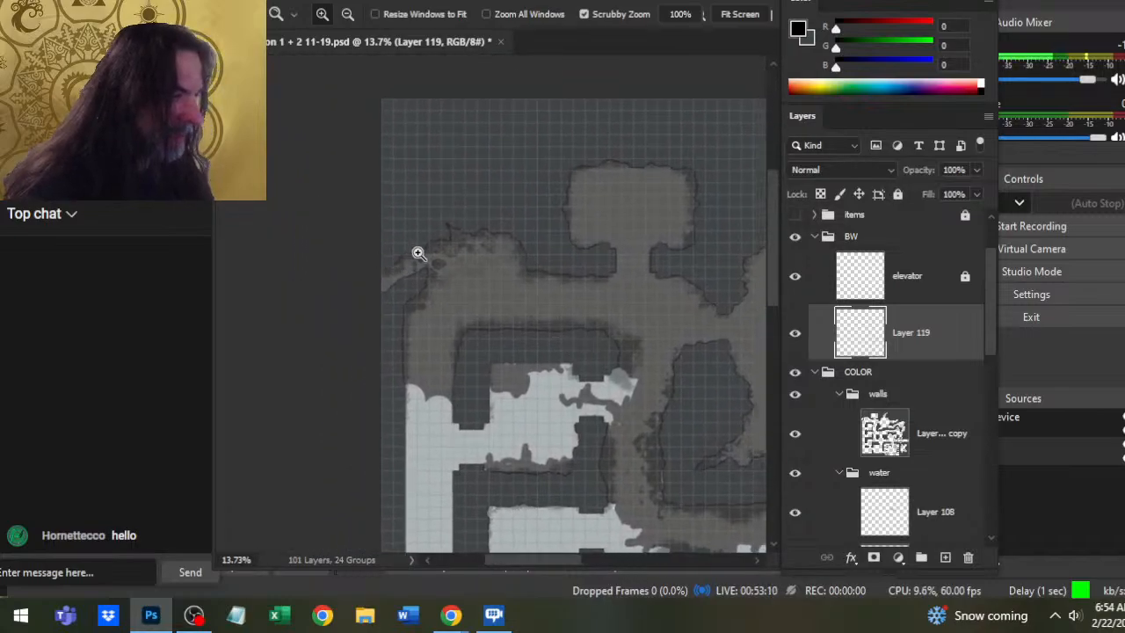
- Outline five more boulders of varying sizes around the first one in the northwest cave passage, in black with the size 4 brush
left_click_drag(420, 254, 533, 259)
key("b")
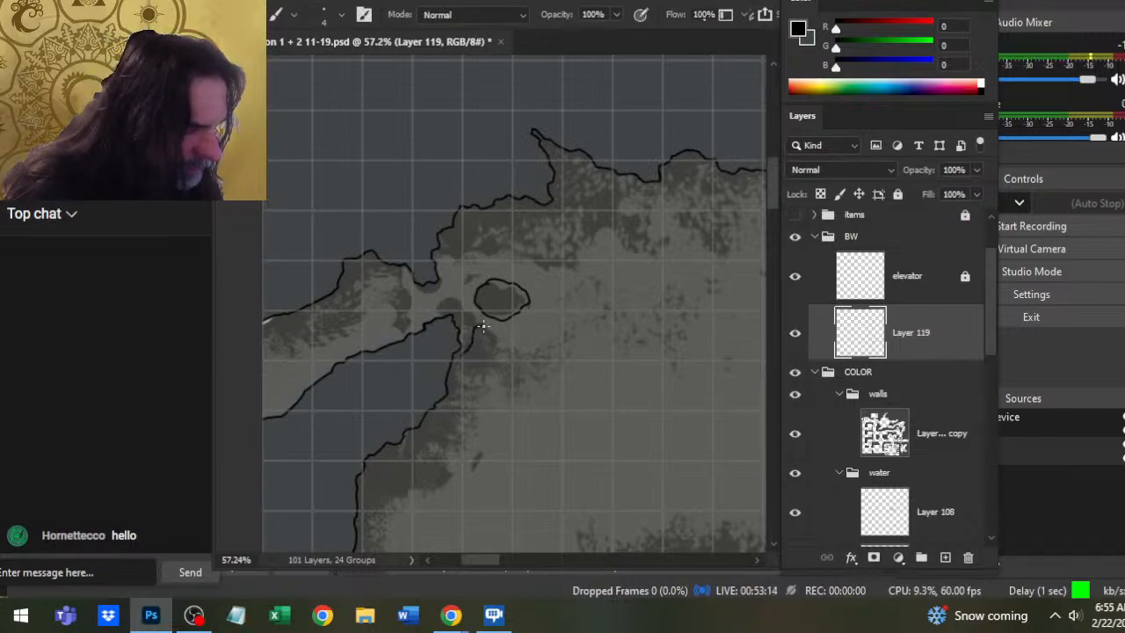
left_click_drag(514, 339, 517, 352)
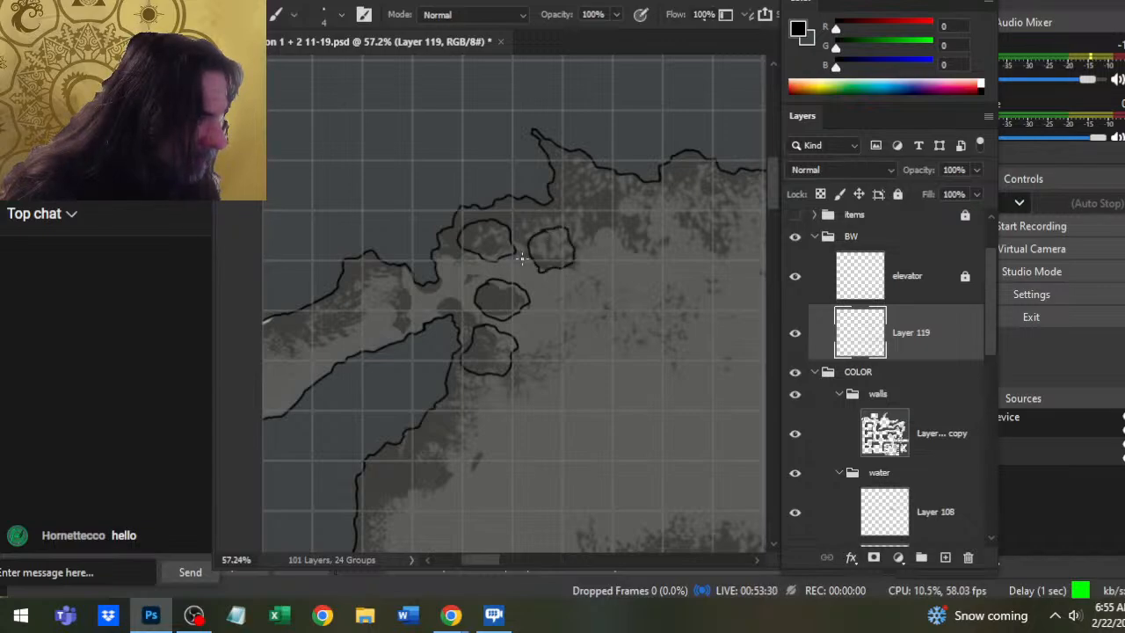
key("e")
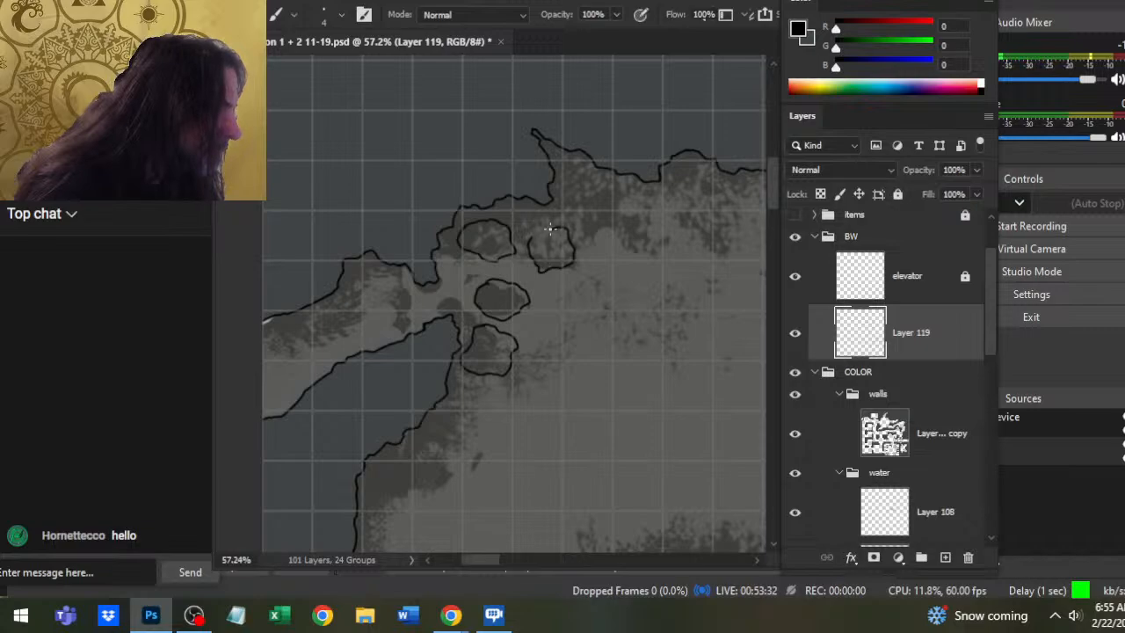
key("e")
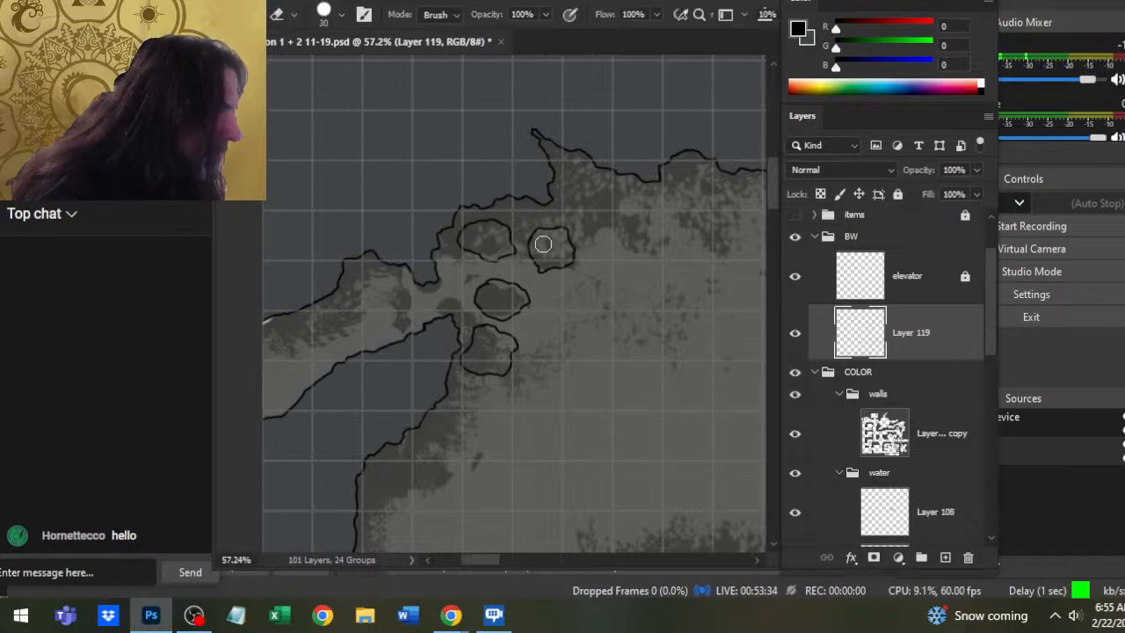
key("b")
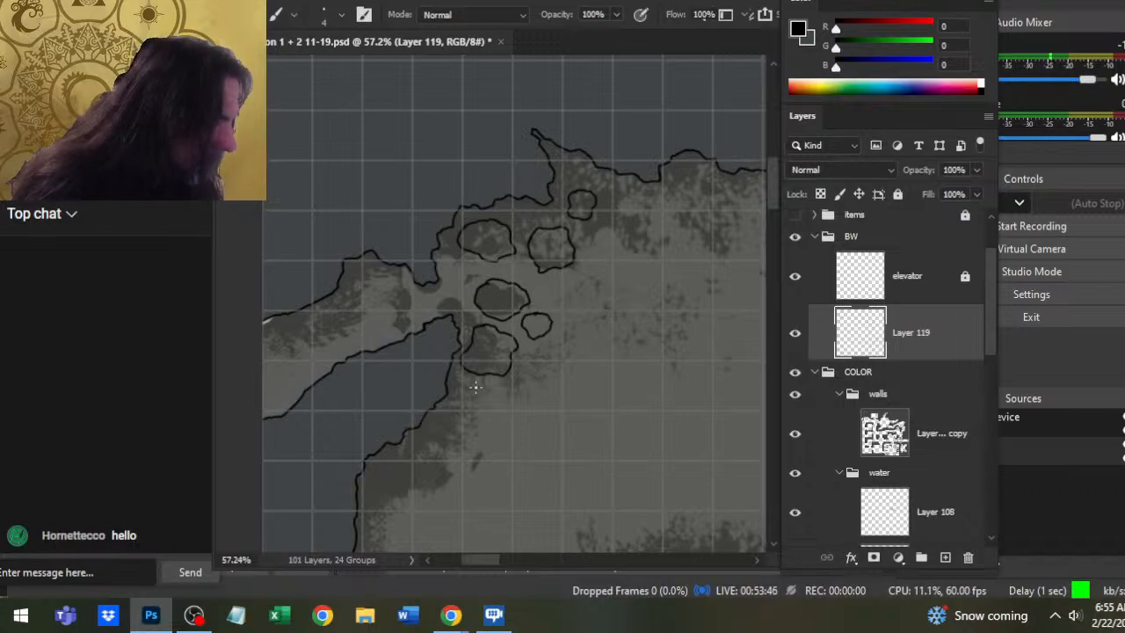
key("e")
left_click_drag(440, 396, 443, 389)
key("b")
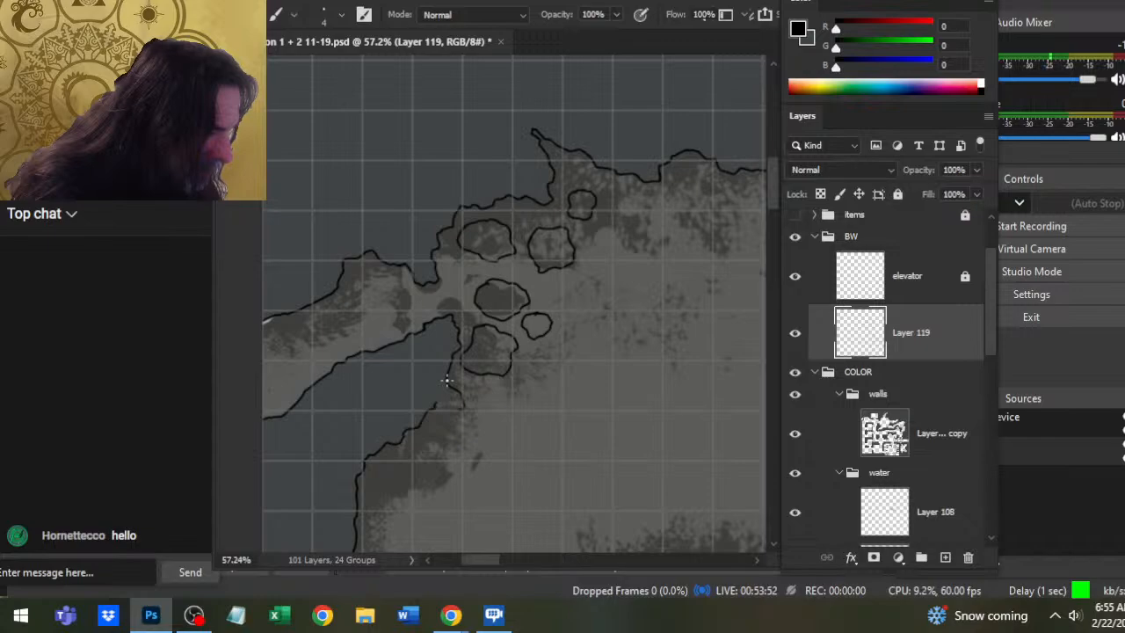
key("ctrl")
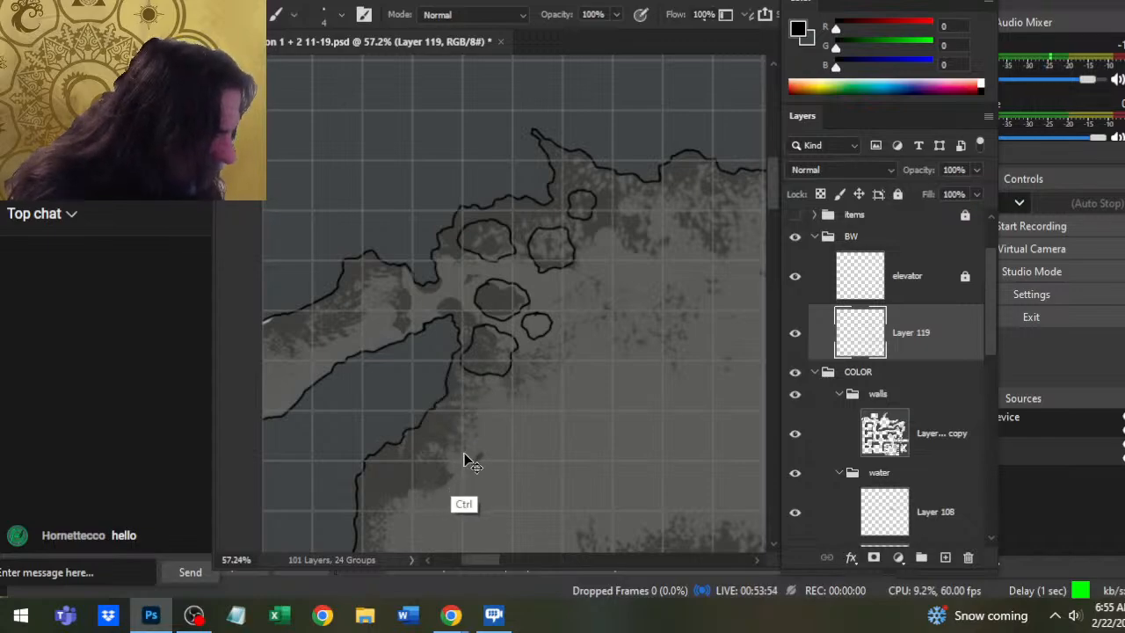
- Outline two oval boulders on the open floor just east of the boulder cluster in black
left_click_drag(522, 390, 471, 302)
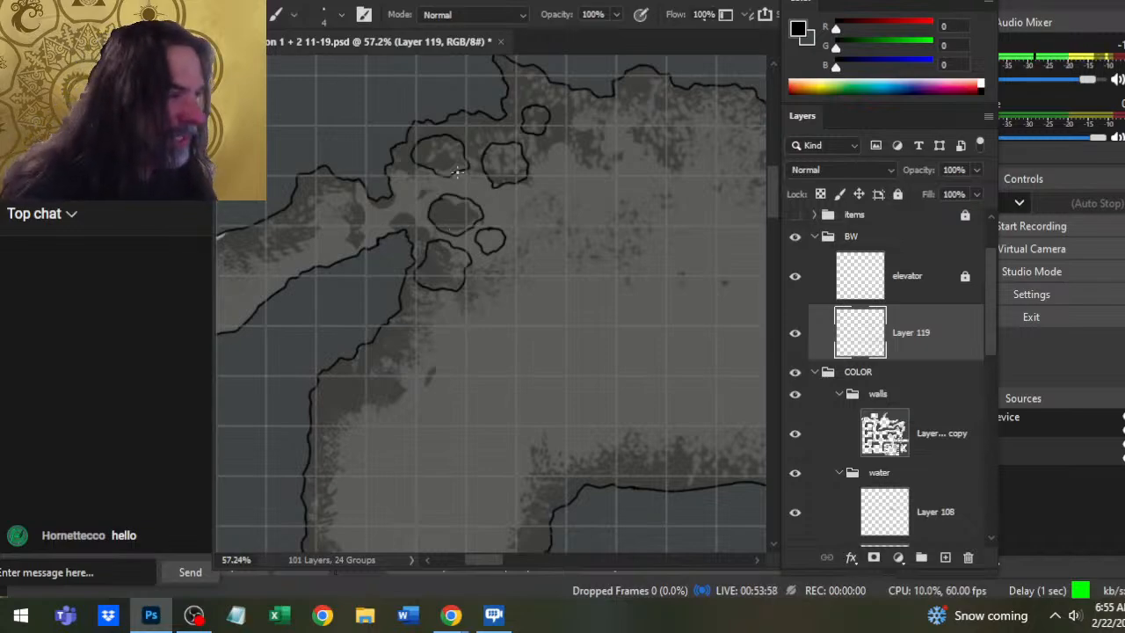
key("l")
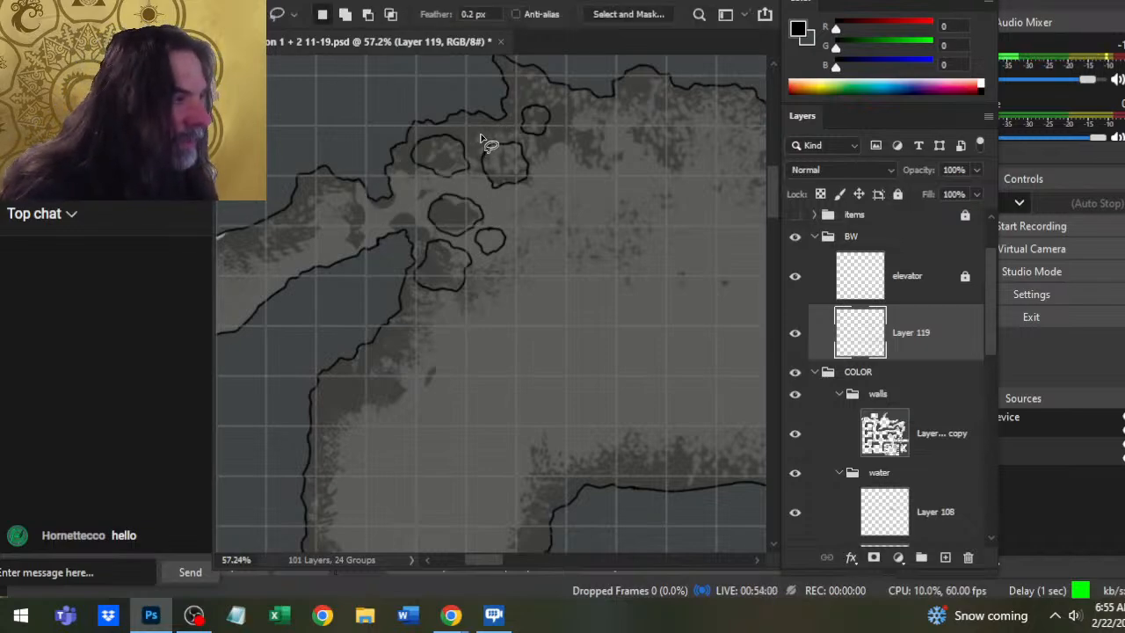
key("b")
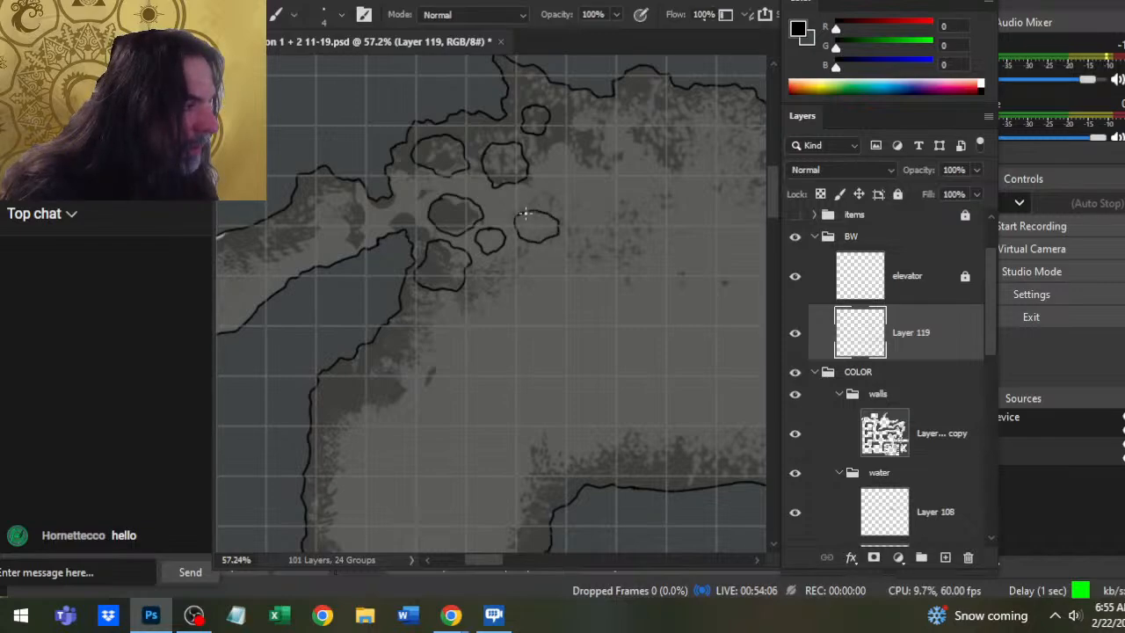
key("e")
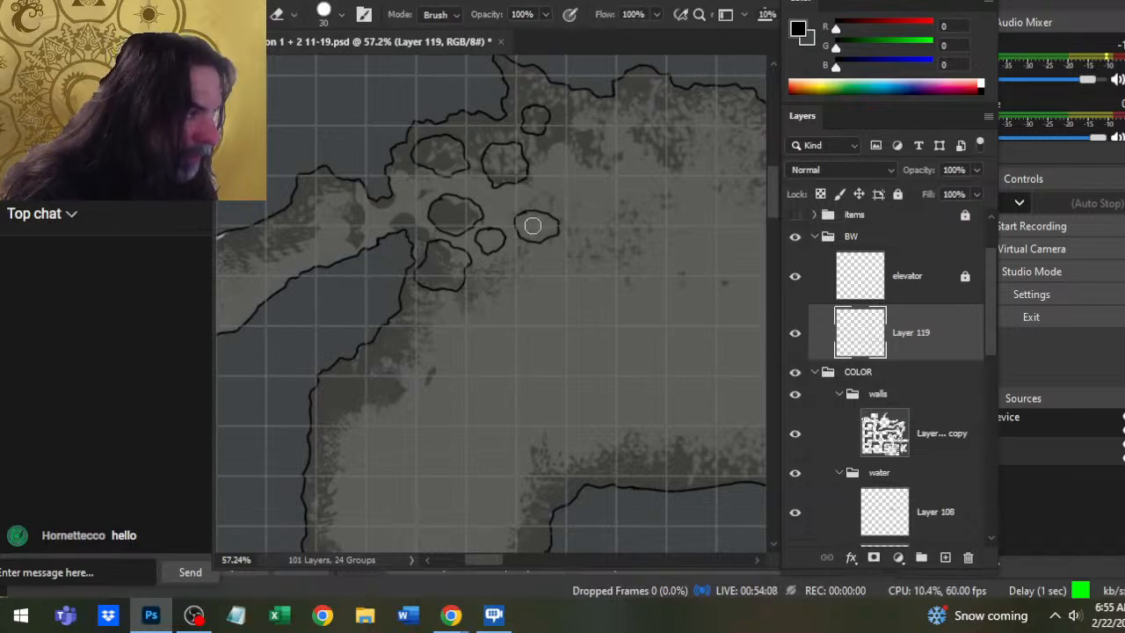
key("b")
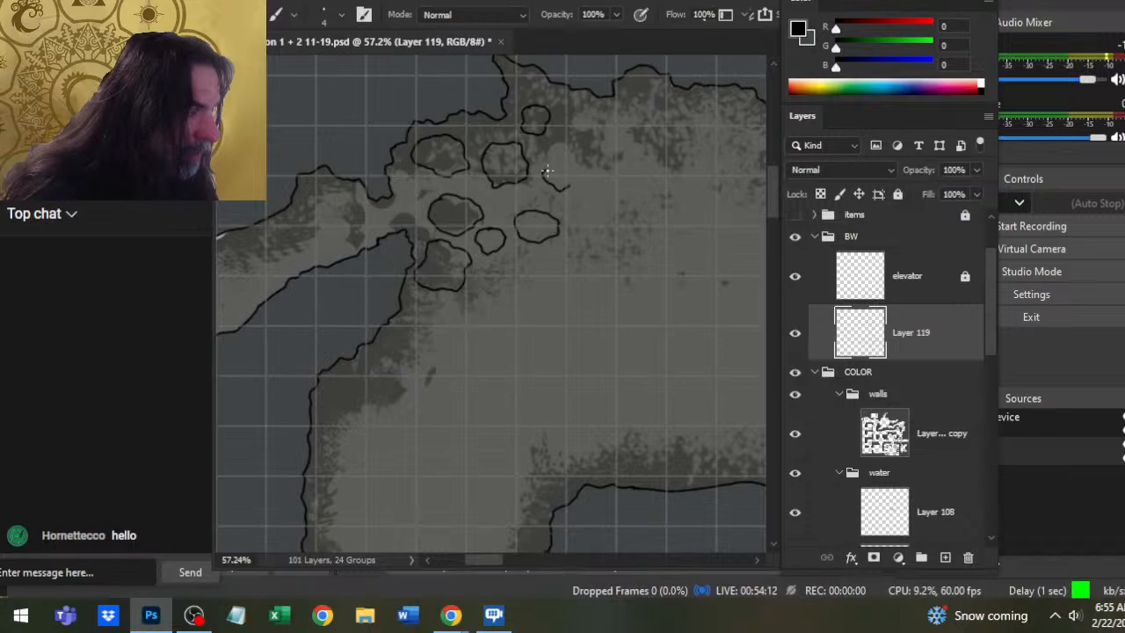
key("e")
key("b")
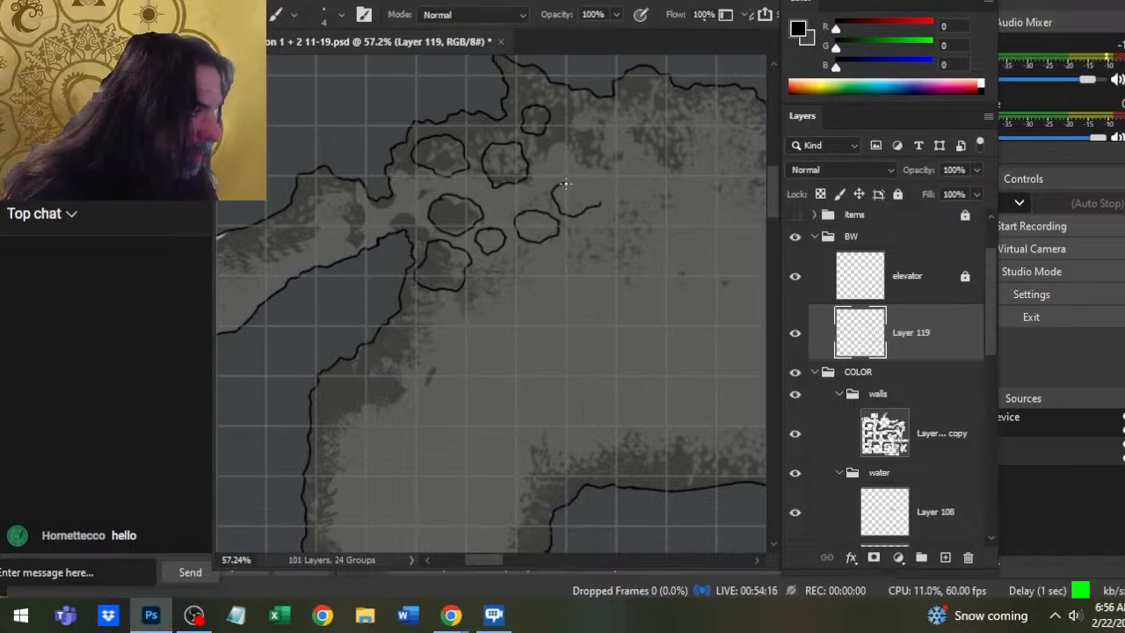
- Erase the facing edges of the two eastern oval boulders and join their outlines into one elongated boulder
key("e")
left_click_drag(563, 206, 547, 220)
key("b")
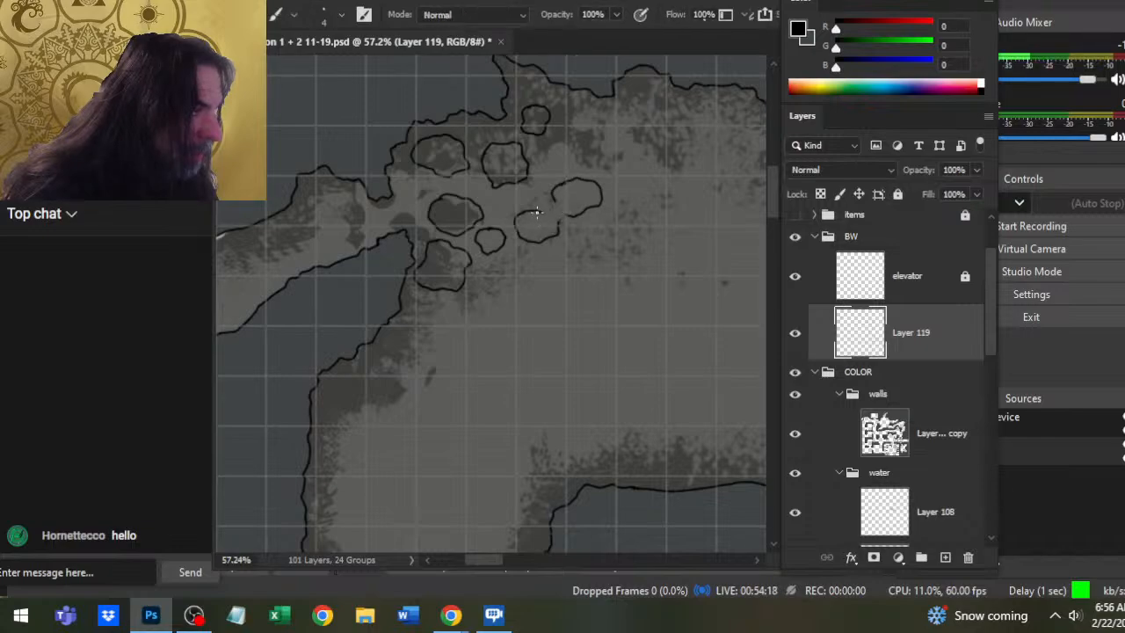
key("e")
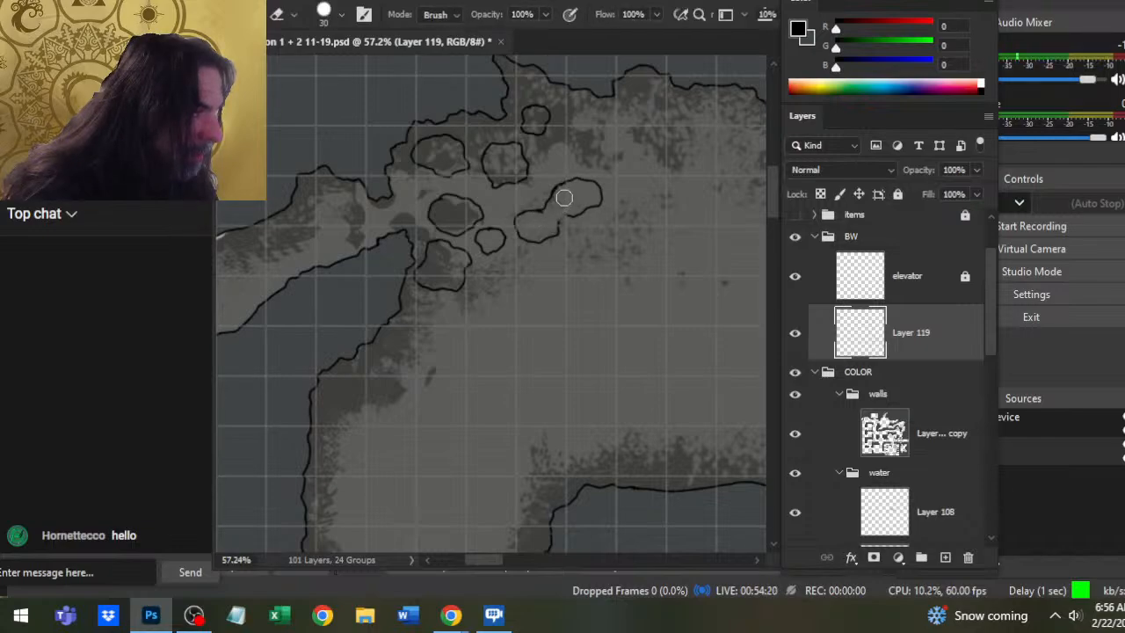
key("b")
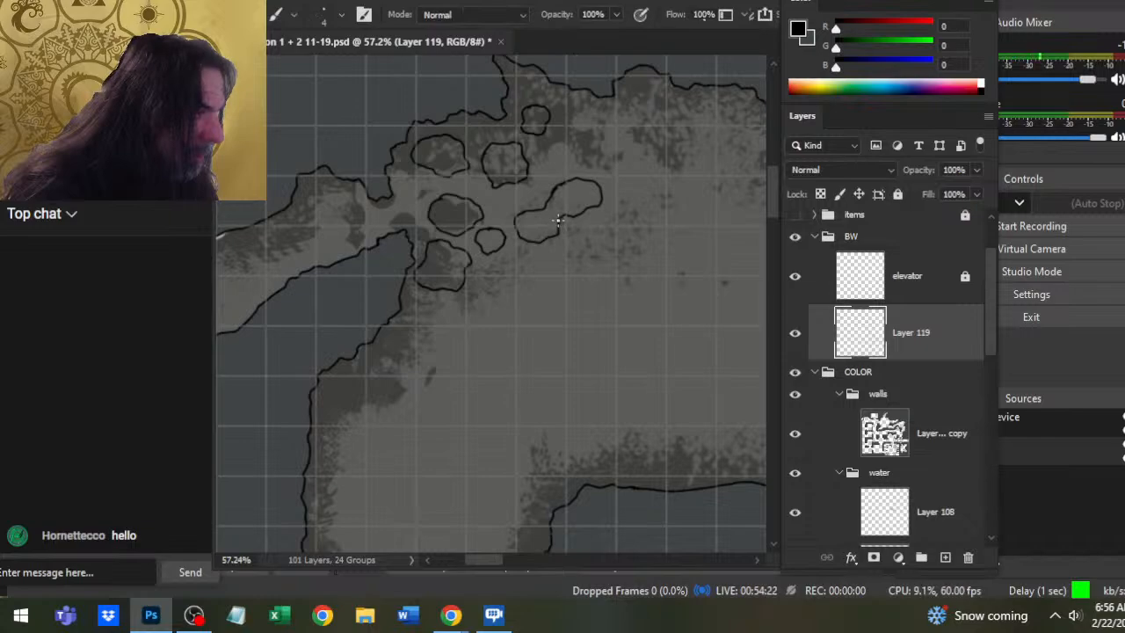
key("e")
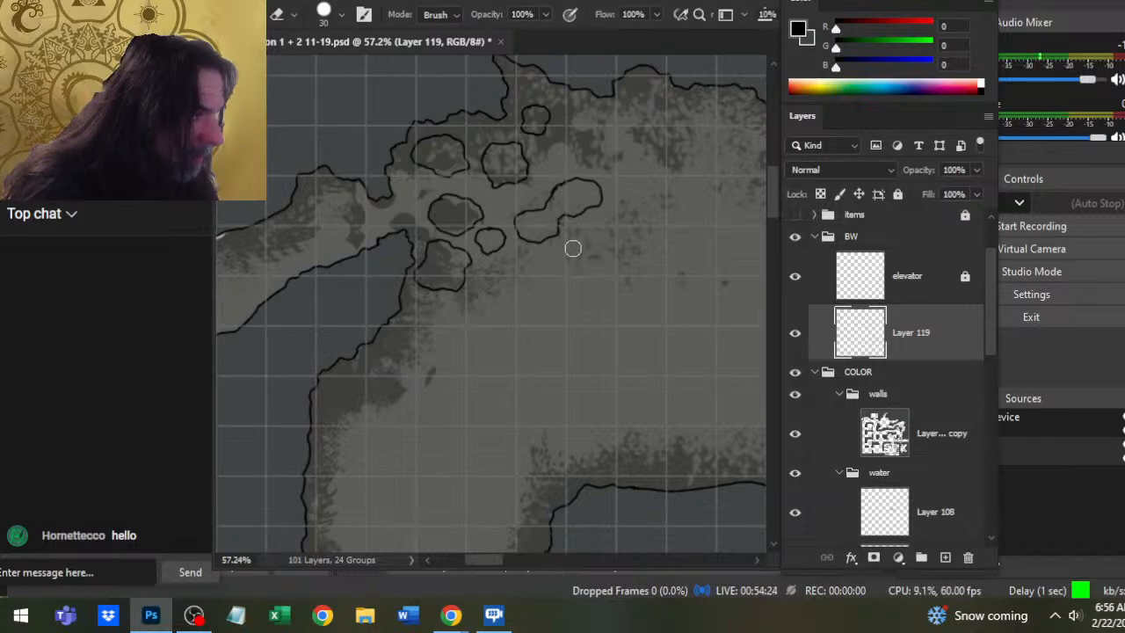
- Replace the small boulder southeast of the first one with a larger outline and add a lobe on its lower side
mouse_move(490, 272)
left_mouse_down()
mouse_move(495, 231)
mouse_move(483, 247)
left_mouse_up()
key("b")
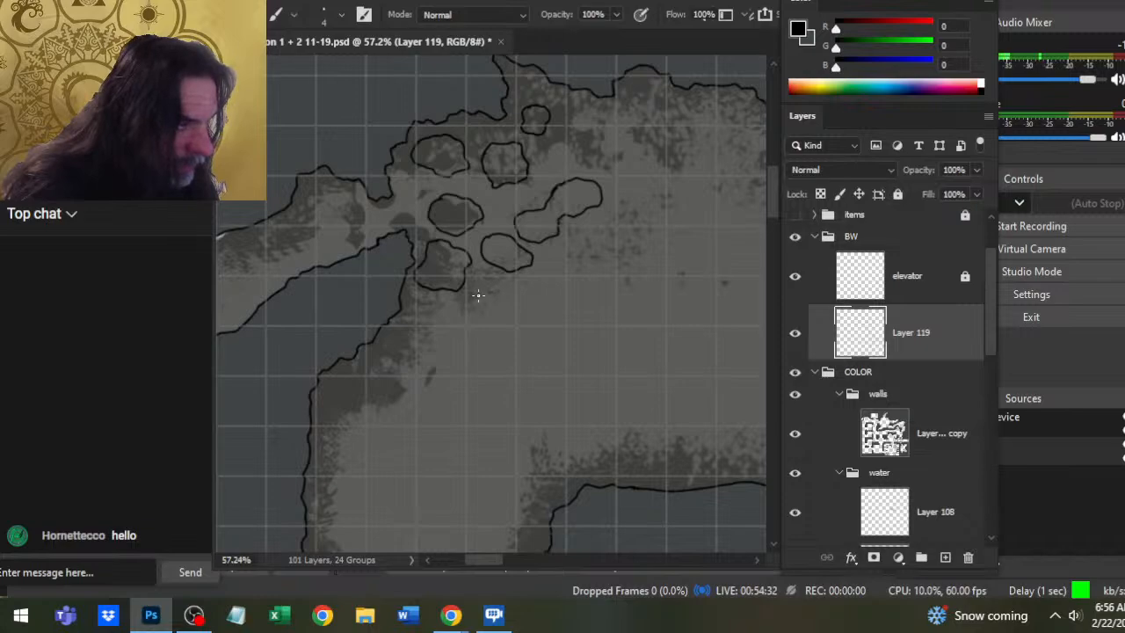
mouse_move(473, 278)
left_mouse_down()
mouse_move(470, 288)
mouse_move(504, 291)
left_mouse_up()
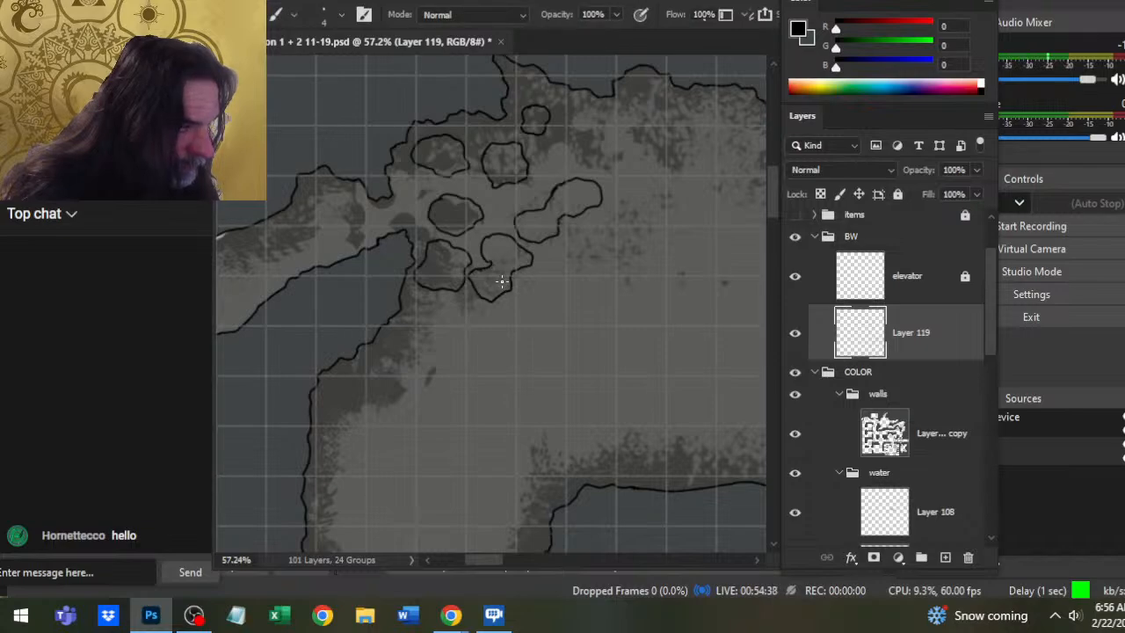
- Erase the wall line beside the southernmost boulders and redraw it to join the boulder's lower edge
key("e")
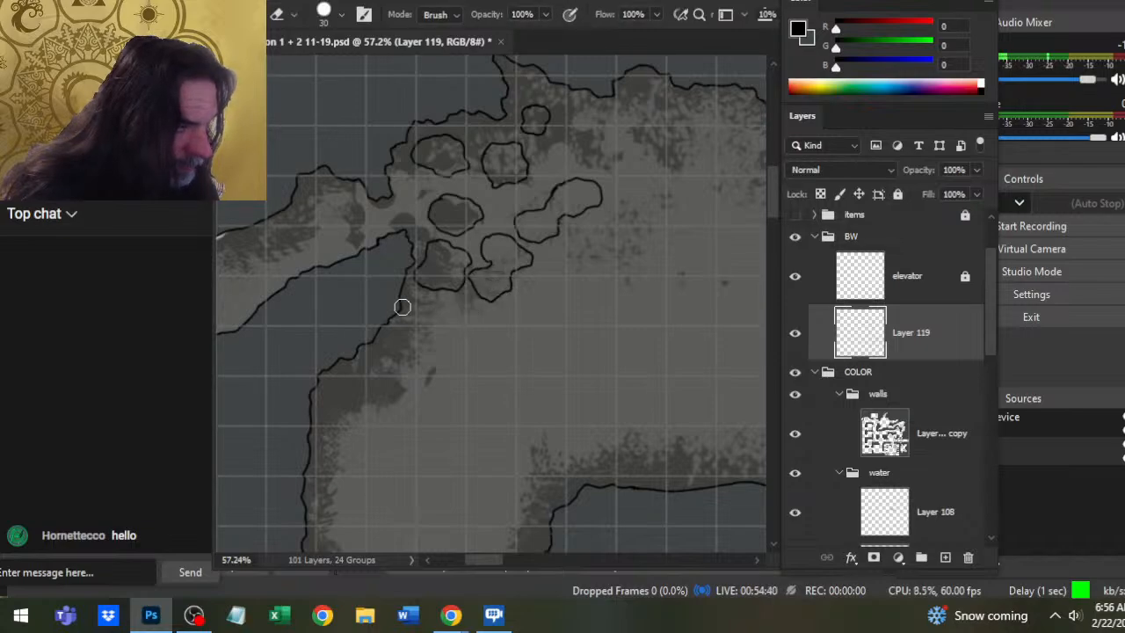
key("b")
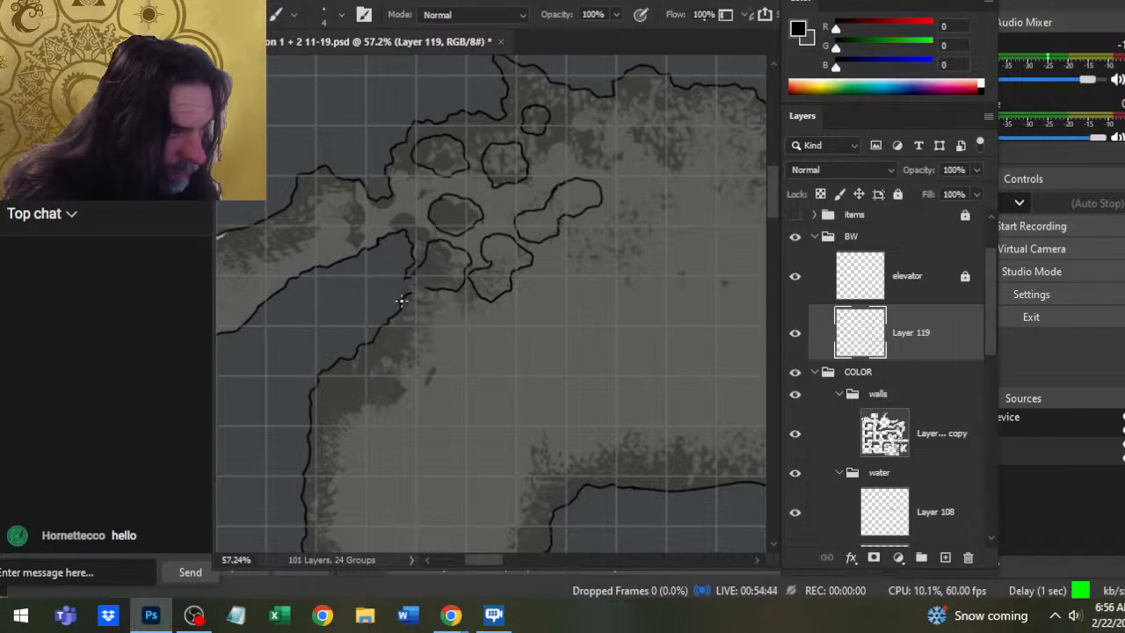
key("e")
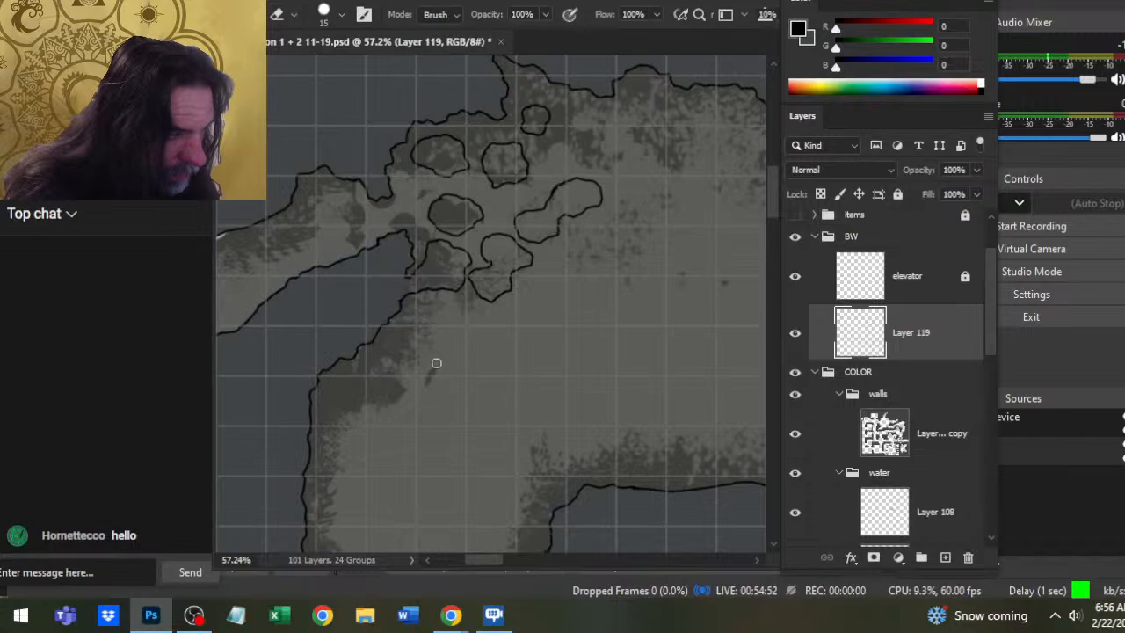
- Erase a short gap in the cave's northern wall and redraw it as a rounded rock bulging into the cave
scroll(541, 281, "down", 5)
key("z")
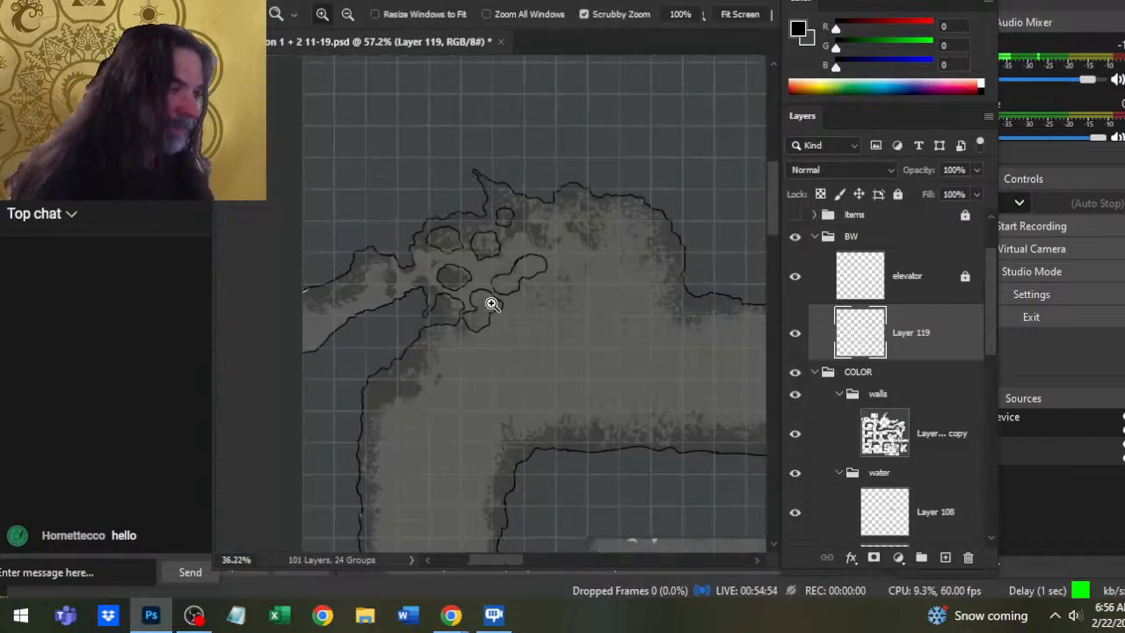
scroll(577, 277, "up", 4)
key("e")
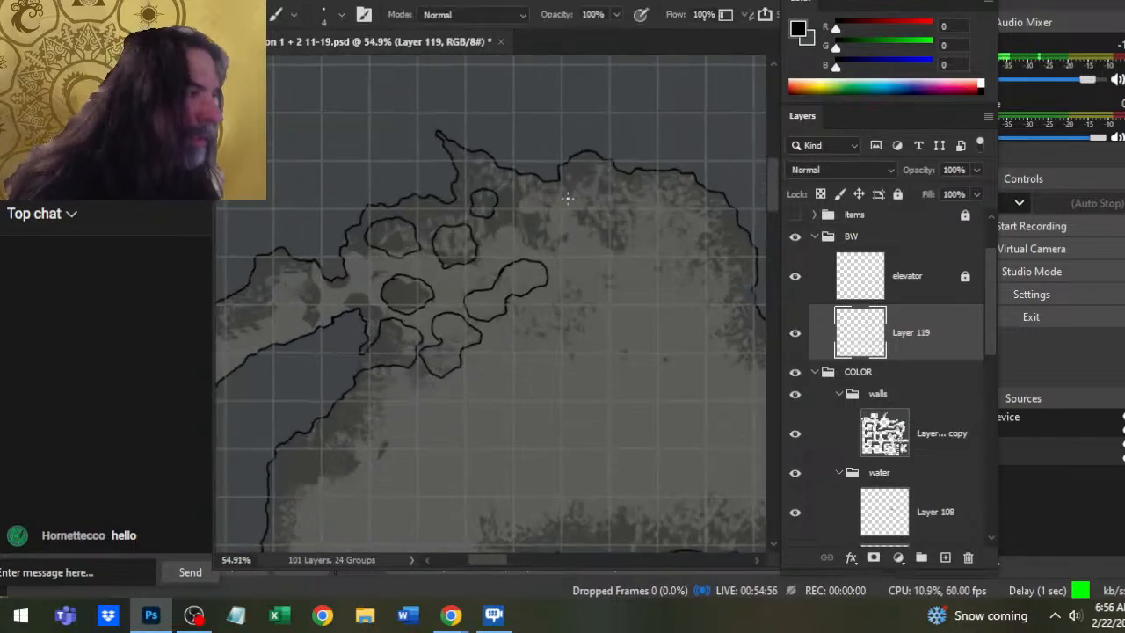
key("b")
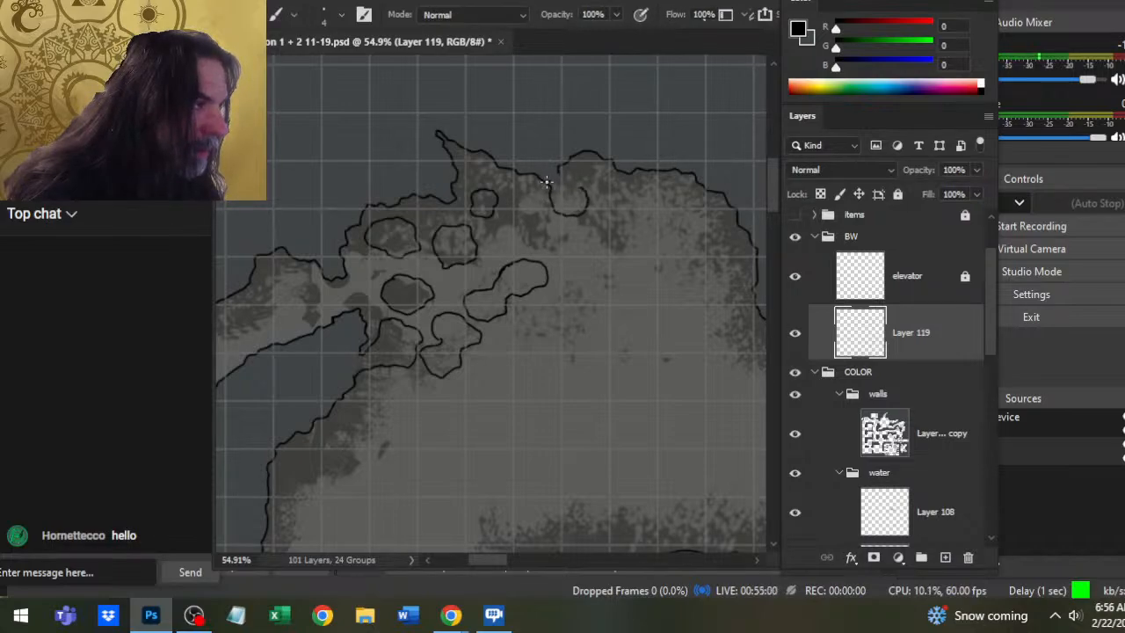
- Widen the small round boulder near the northern wall by erasing its east side and redrawing the outline
key("e")
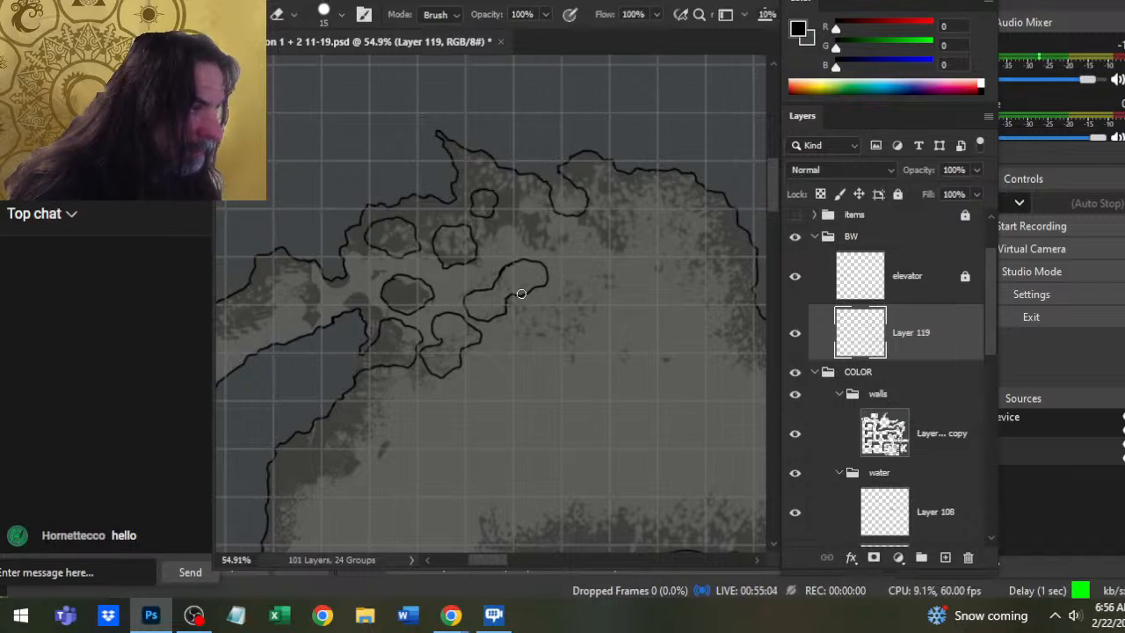
key("b")
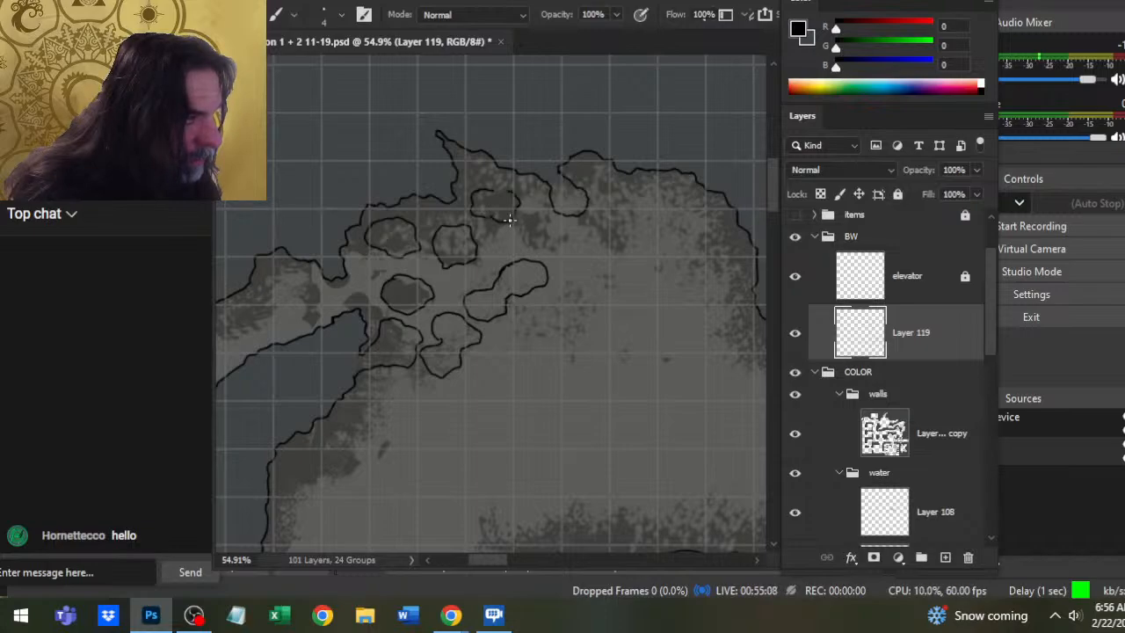
key("e")
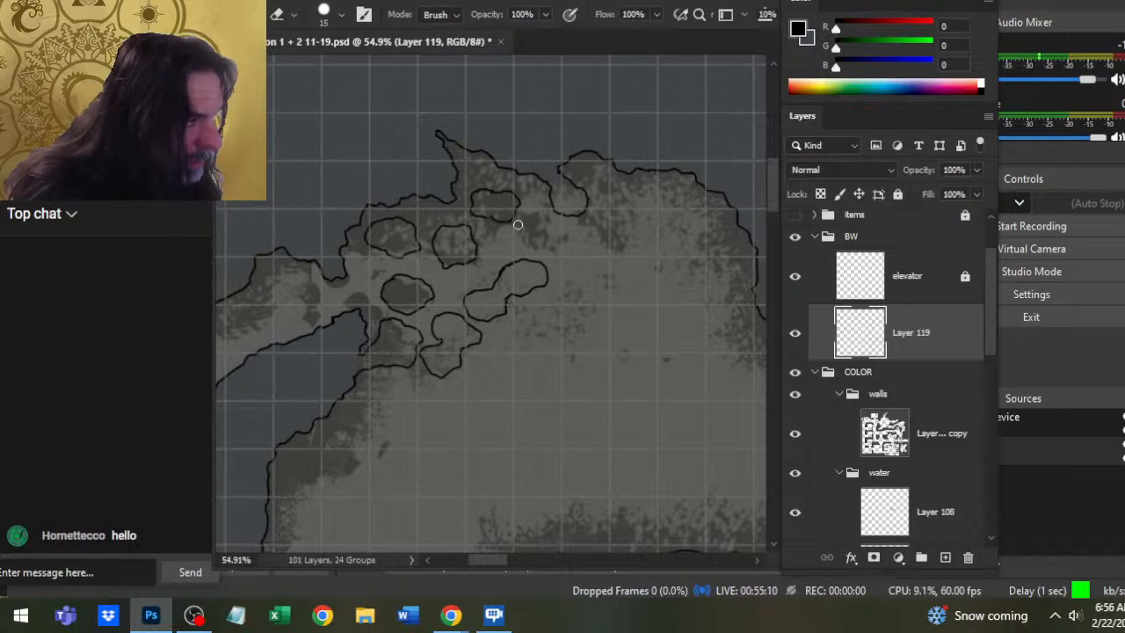
key("b")
key("e")
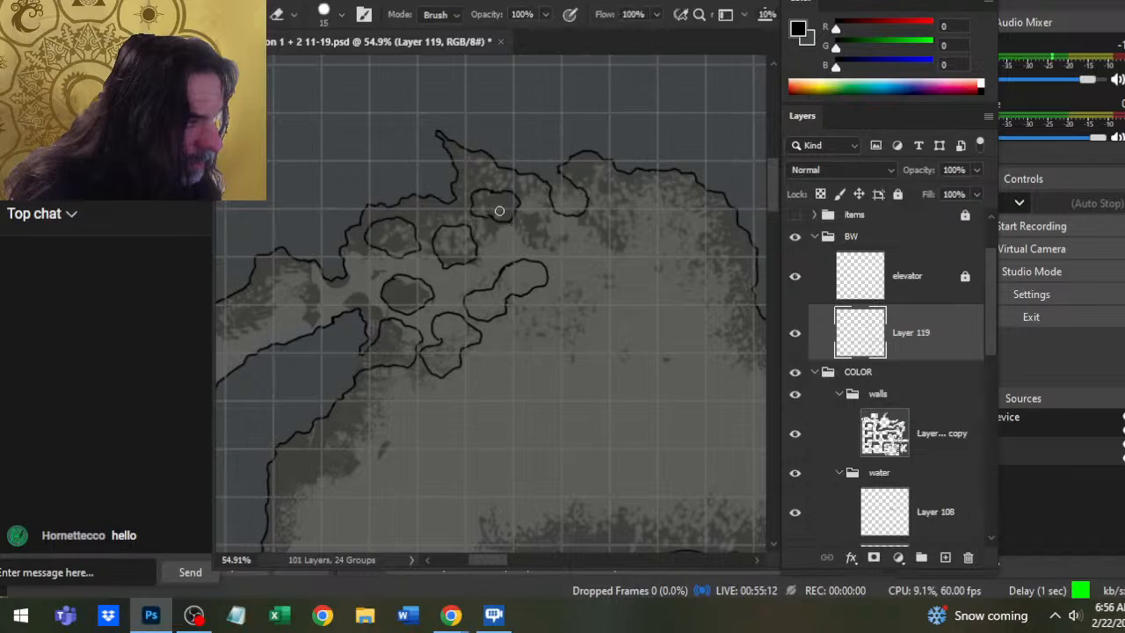
key("b")
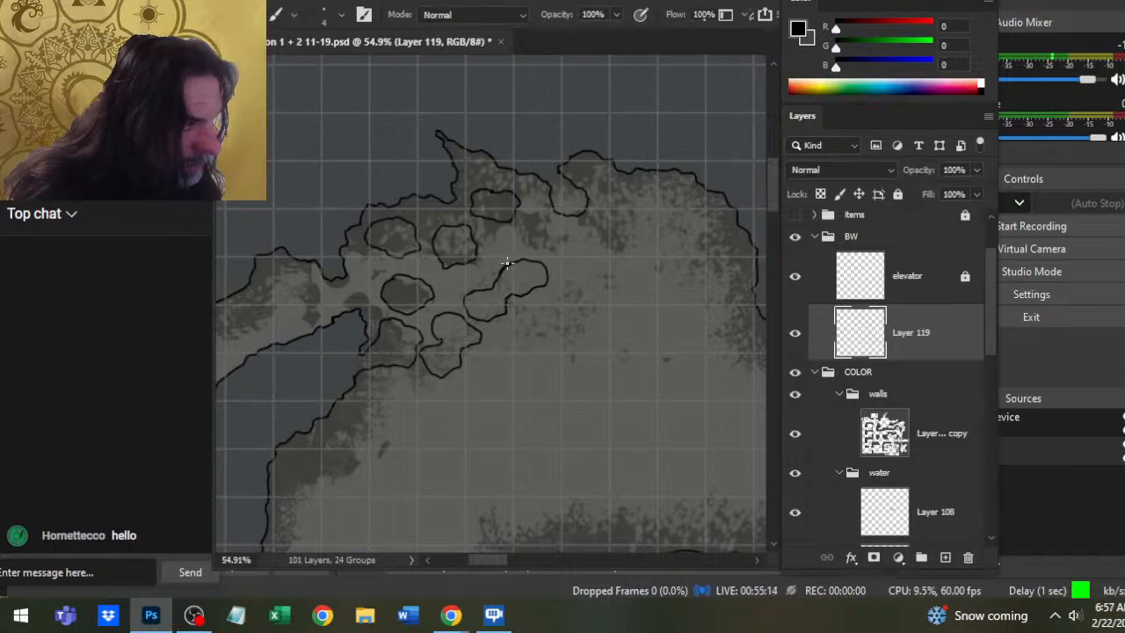
- Erase part of the cave's northeast wall and redraw it in black as a rock bulging inward, cleaning up with the size 15 eraser
key("z")
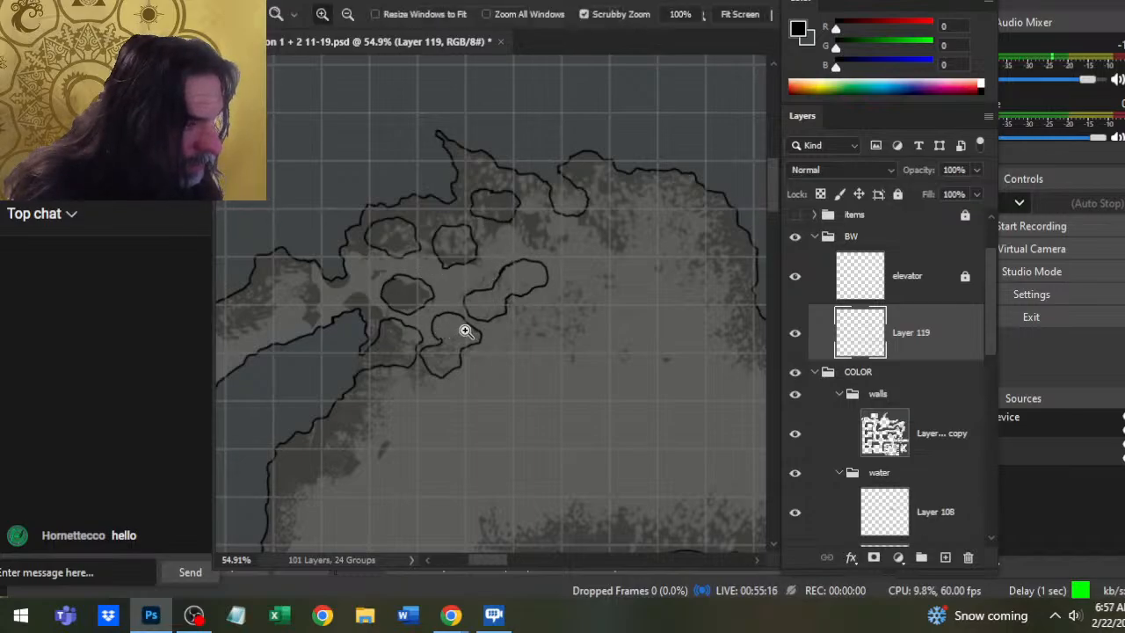
left_click_drag(464, 326, 395, 367)
left_click_drag(535, 344, 510, 384)
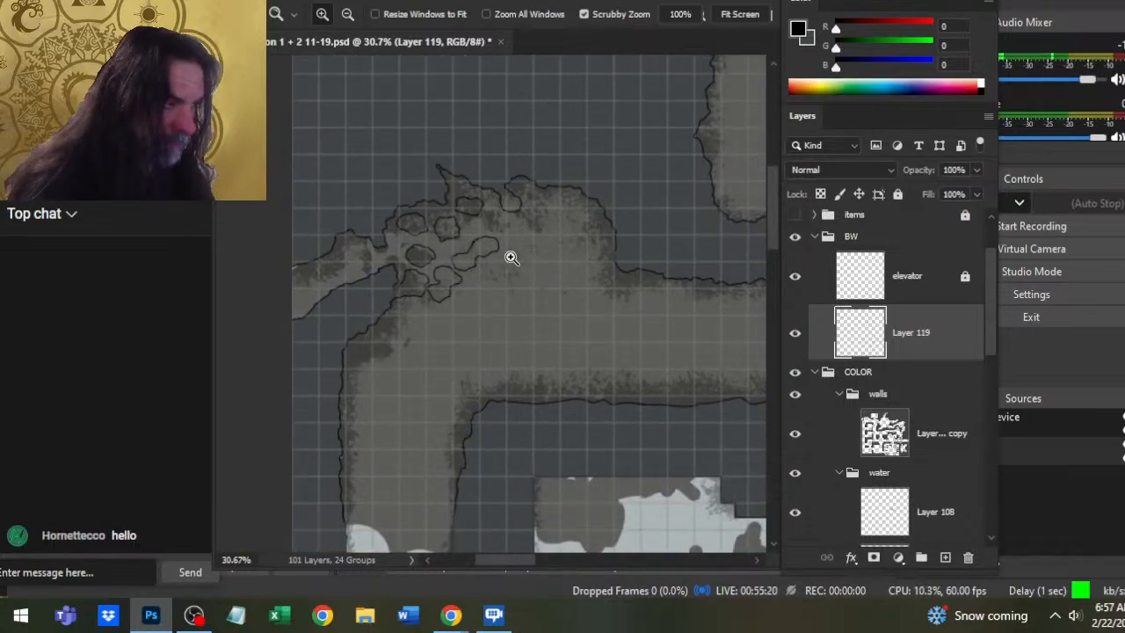
left_click_drag(510, 254, 530, 258)
key("b")
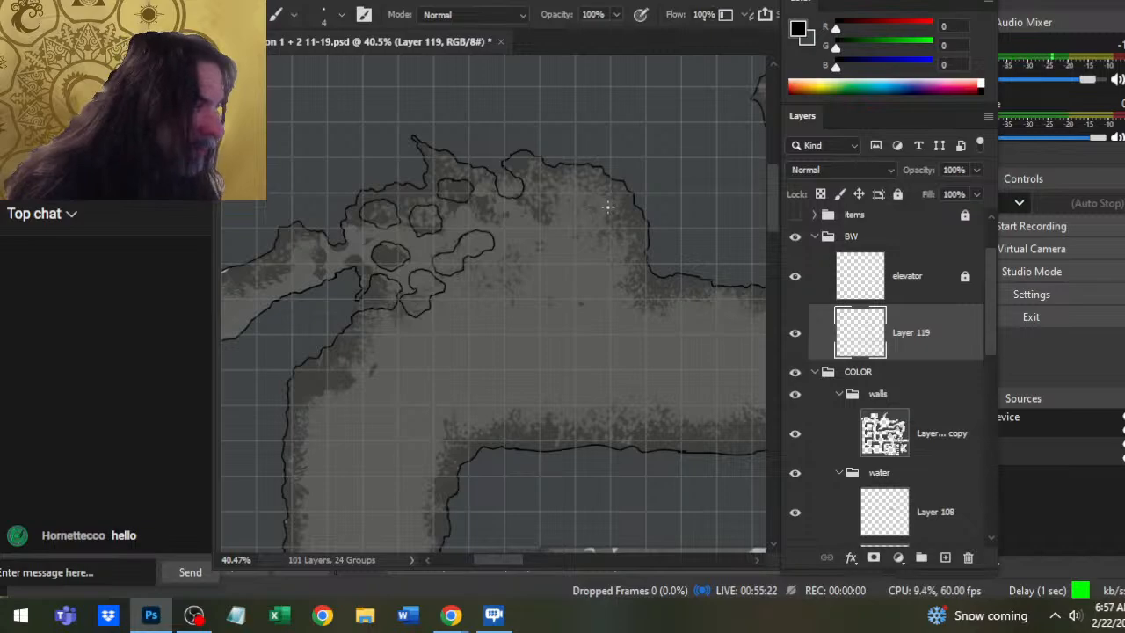
key("e")
key("b")
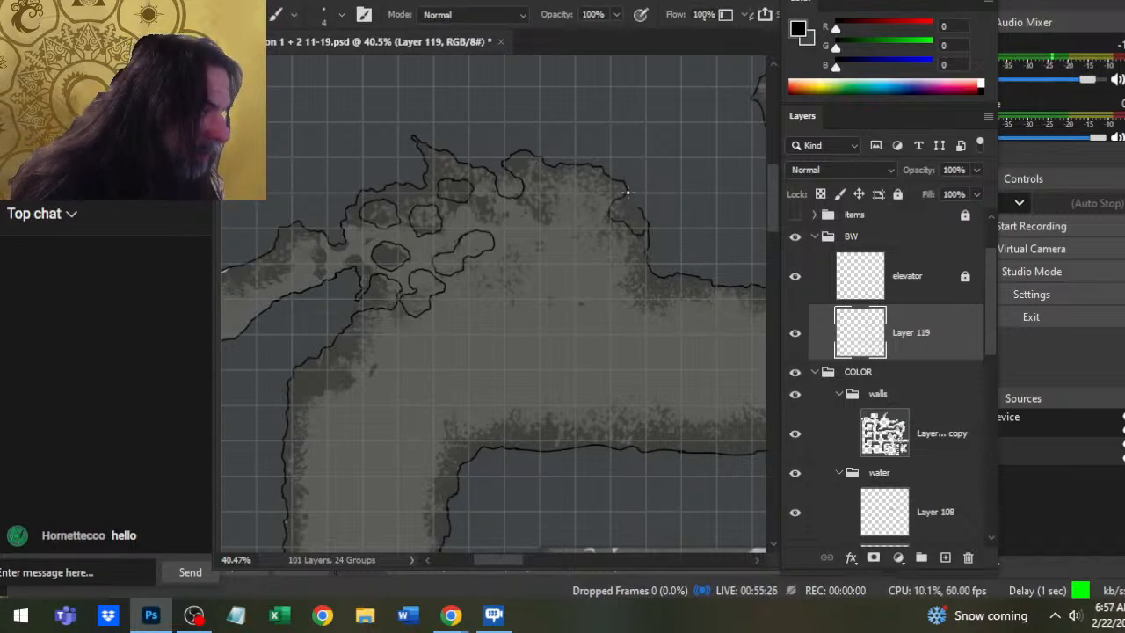
key("e")
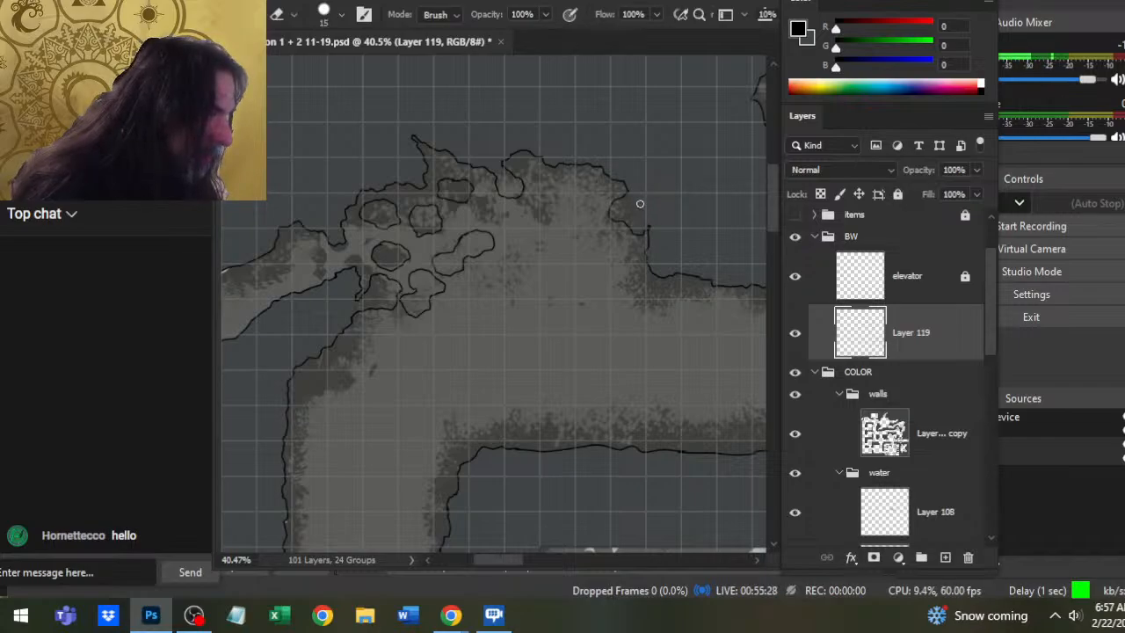
- Clean up the corner below the northeast rock with the size 15 eraser and redraw the join to the wall in black
key("b")
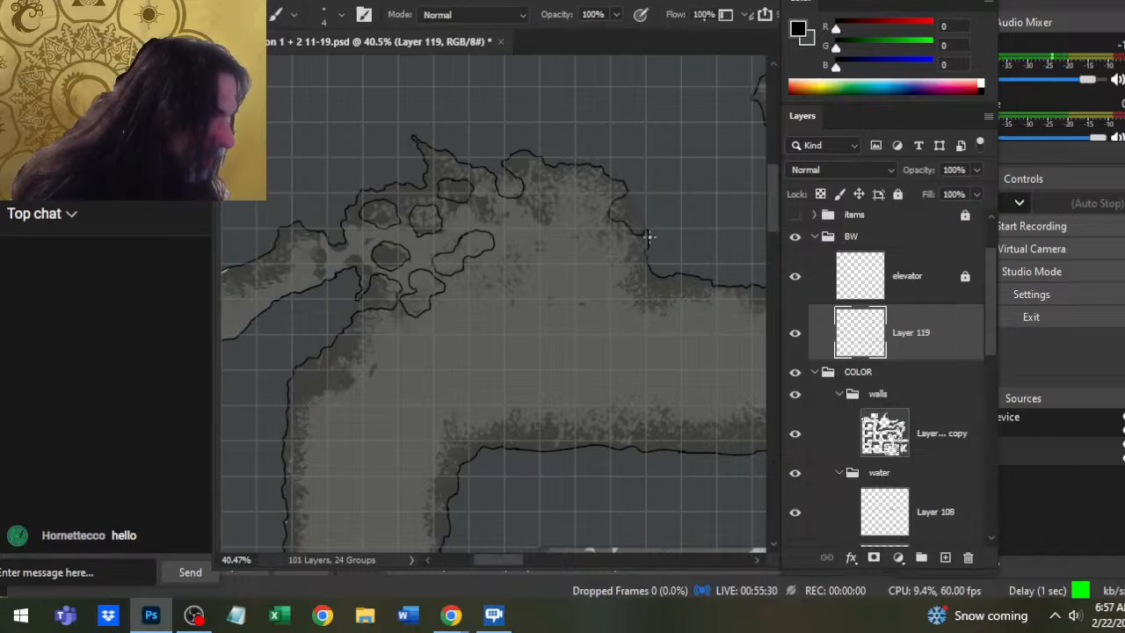
key("z")
mouse_move(654, 235)
left_mouse_down()
mouse_move(731, 249)
mouse_move(660, 249)
left_mouse_up()
key("e")
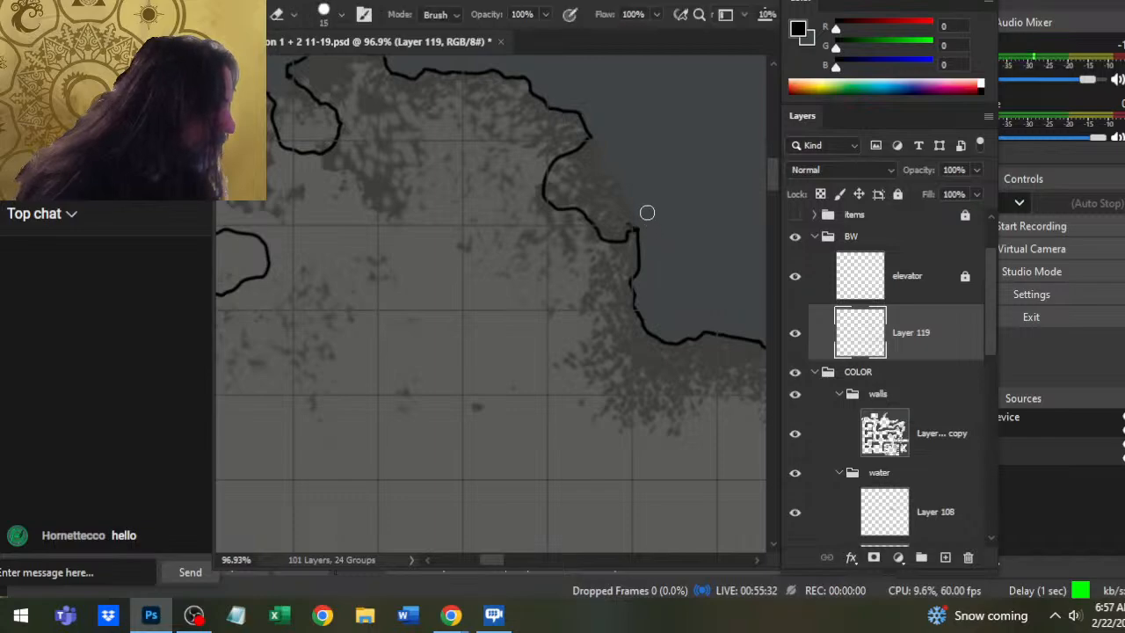
key("b")
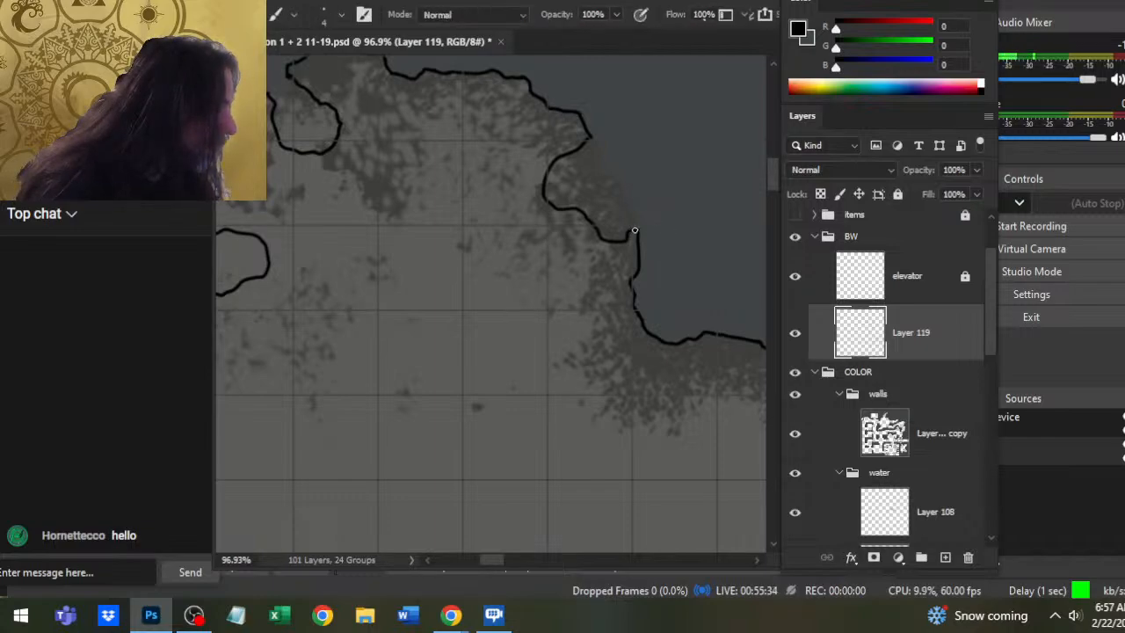
left_click_drag(634, 230, 639, 264)
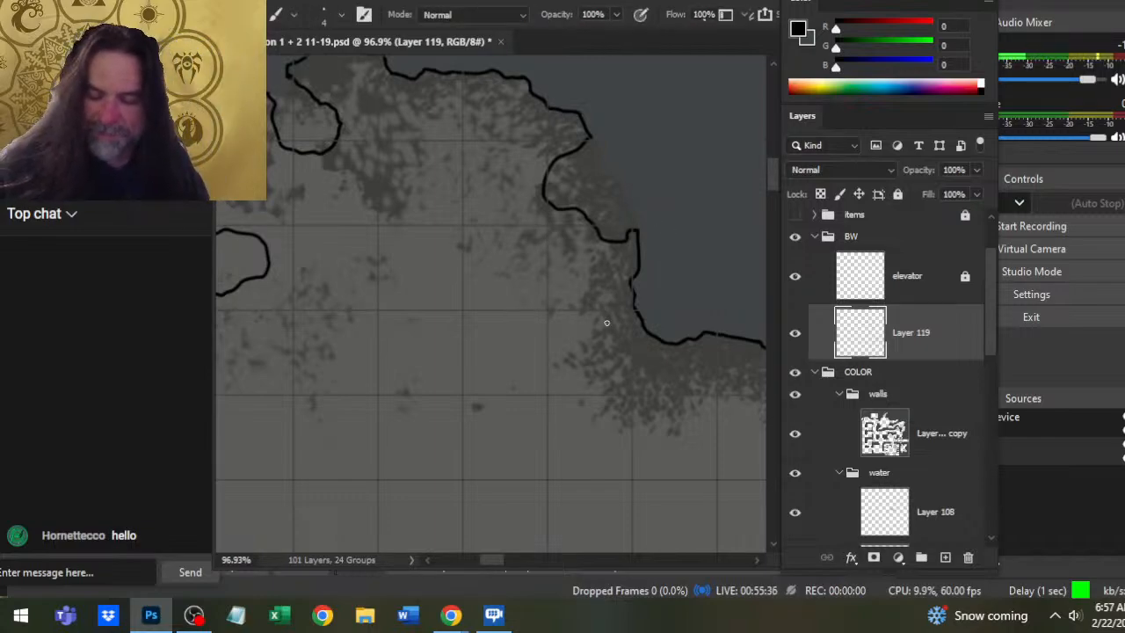
- Lasso the westernmost upper boulder outline, move it slightly toward the northeast, and deselect it
key("z")
left_click_drag(515, 261, 505, 273)
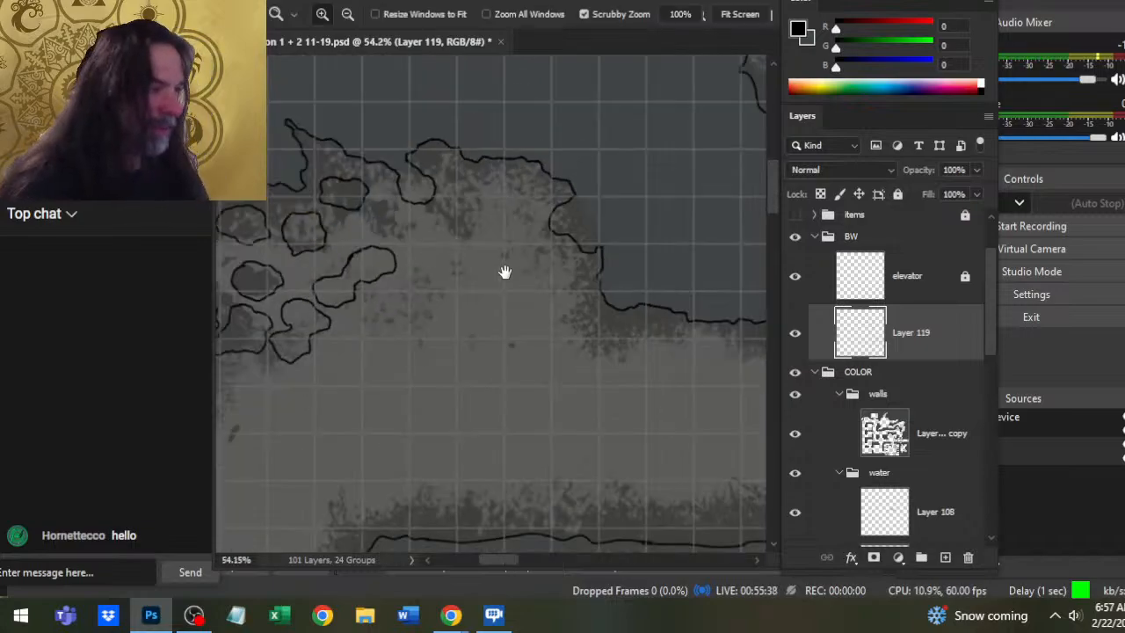
left_click_drag(425, 299, 565, 203)
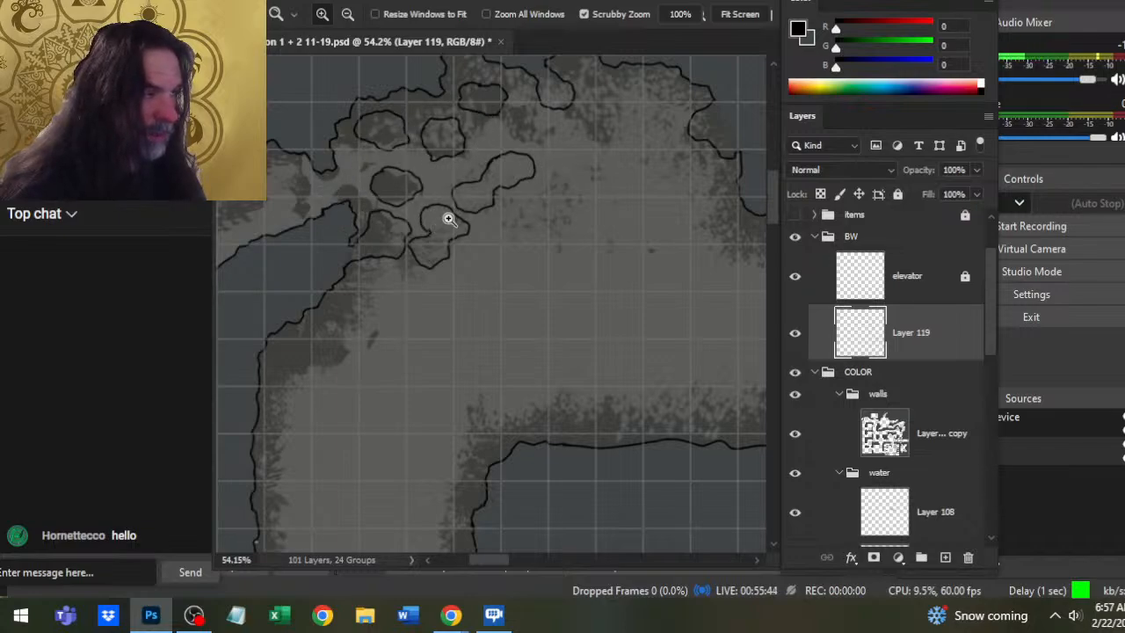
scroll(485, 211, "up", 2)
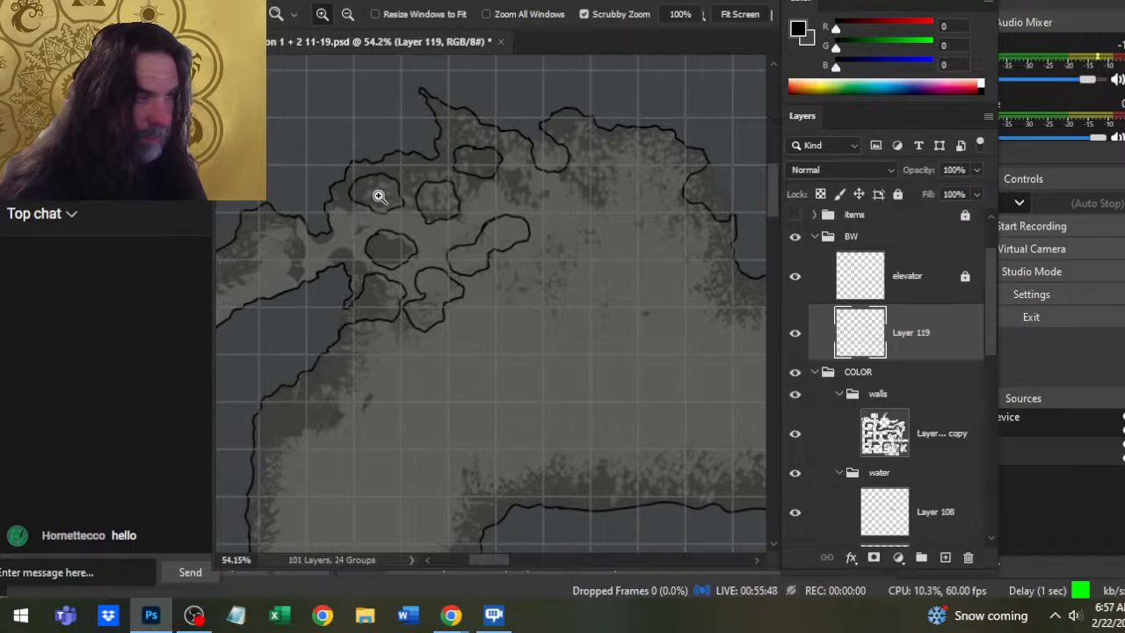
mouse_move(344, 188)
left_mouse_down()
mouse_move(419, 211)
mouse_move(440, 199)
mouse_move(414, 192)
mouse_move(452, 251)
left_mouse_up()
key("l")
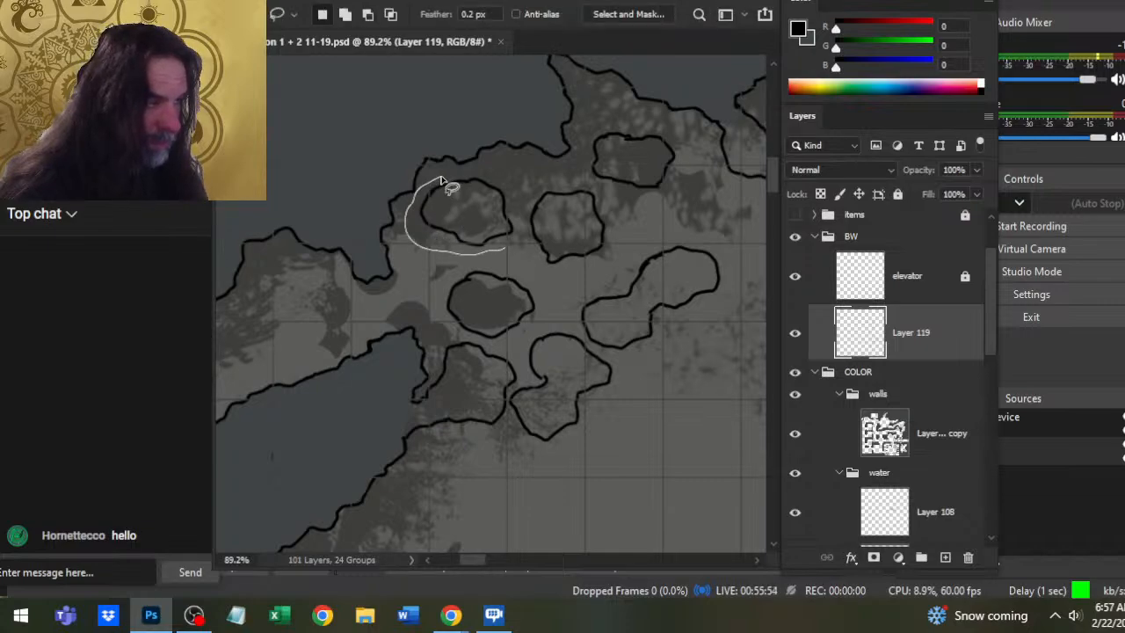
key("v")
mouse_move(442, 180)
left_mouse_down()
mouse_move(470, 219)
mouse_move(465, 193)
mouse_move(472, 203)
left_mouse_up()
key("ctrl+d")
- Erase the wall segment and top edge of the moved boulder, then redraw black lines merging its outline into the northern wall
key("b")
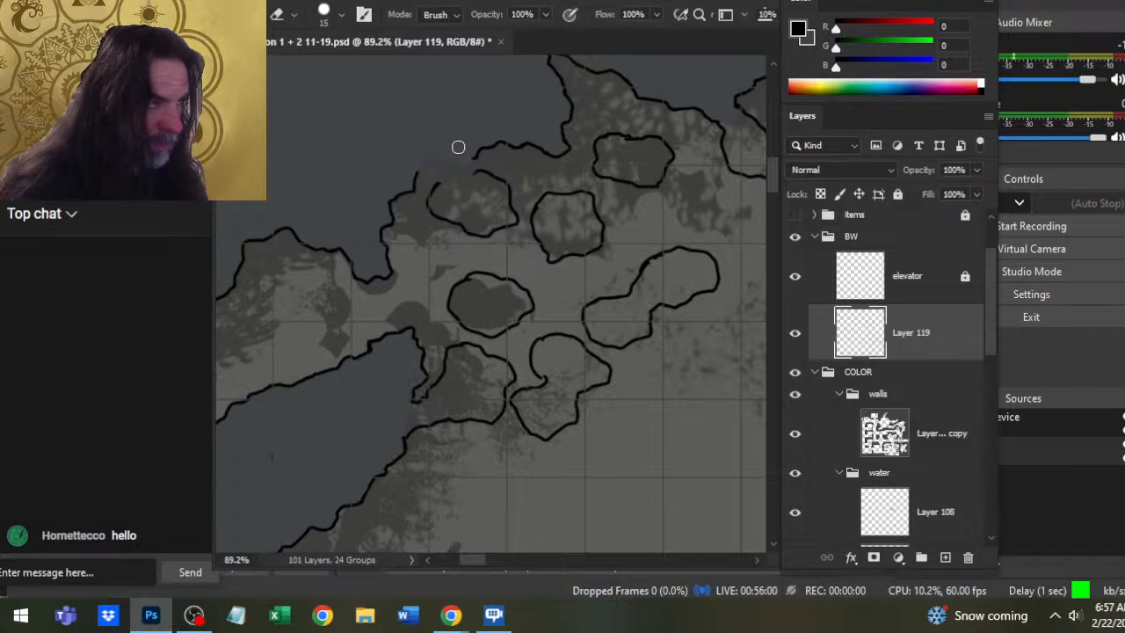
key("b")
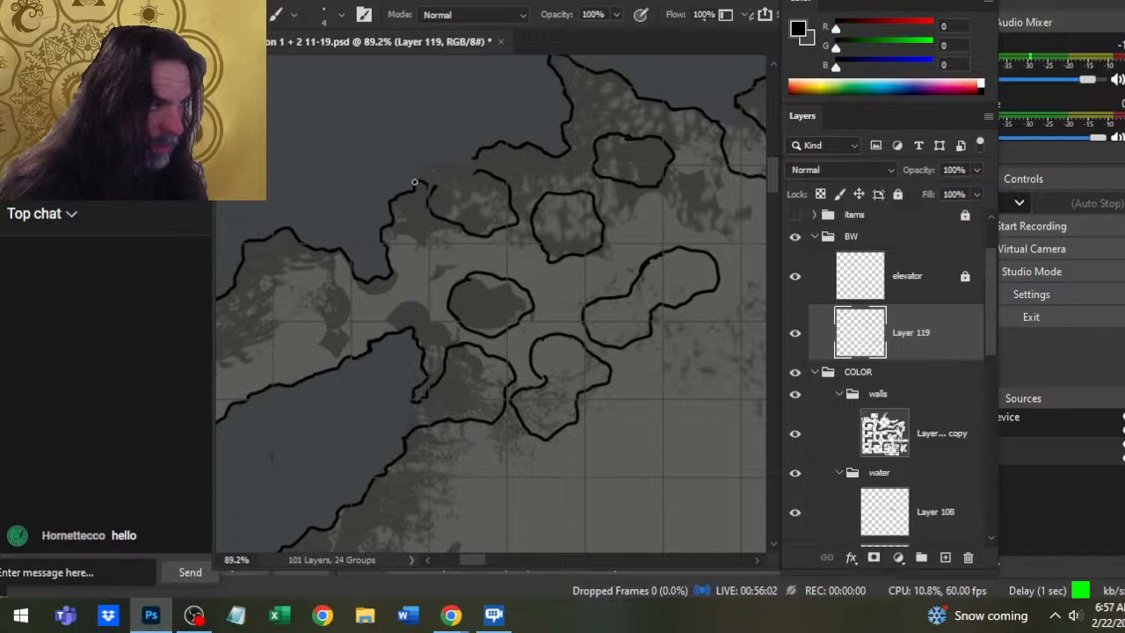
key("e")
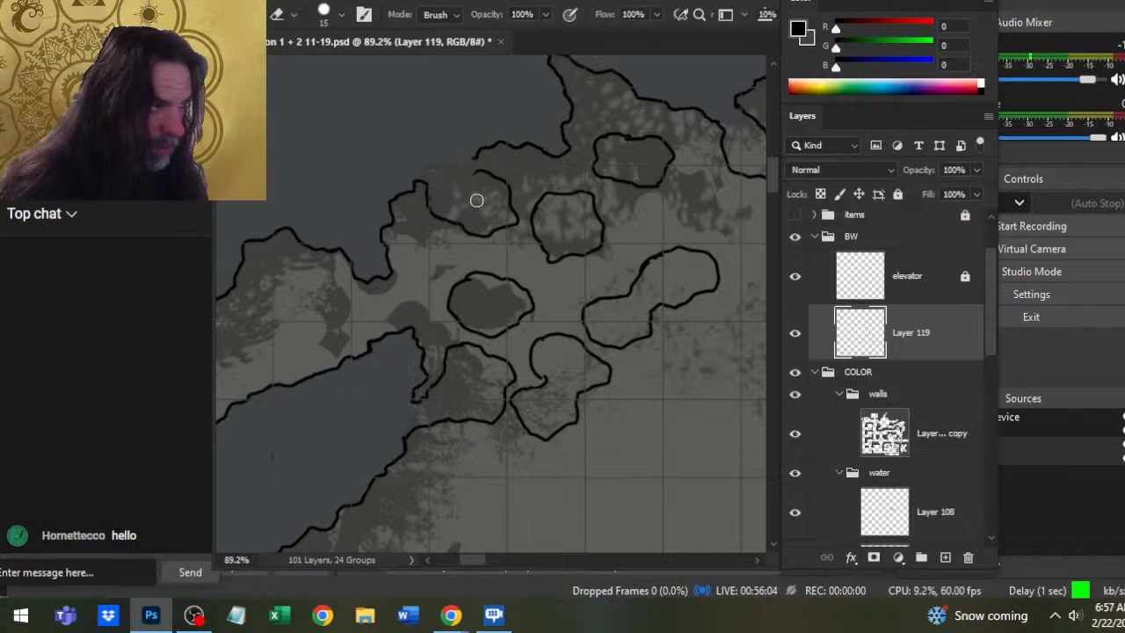
key("b")
key("e")
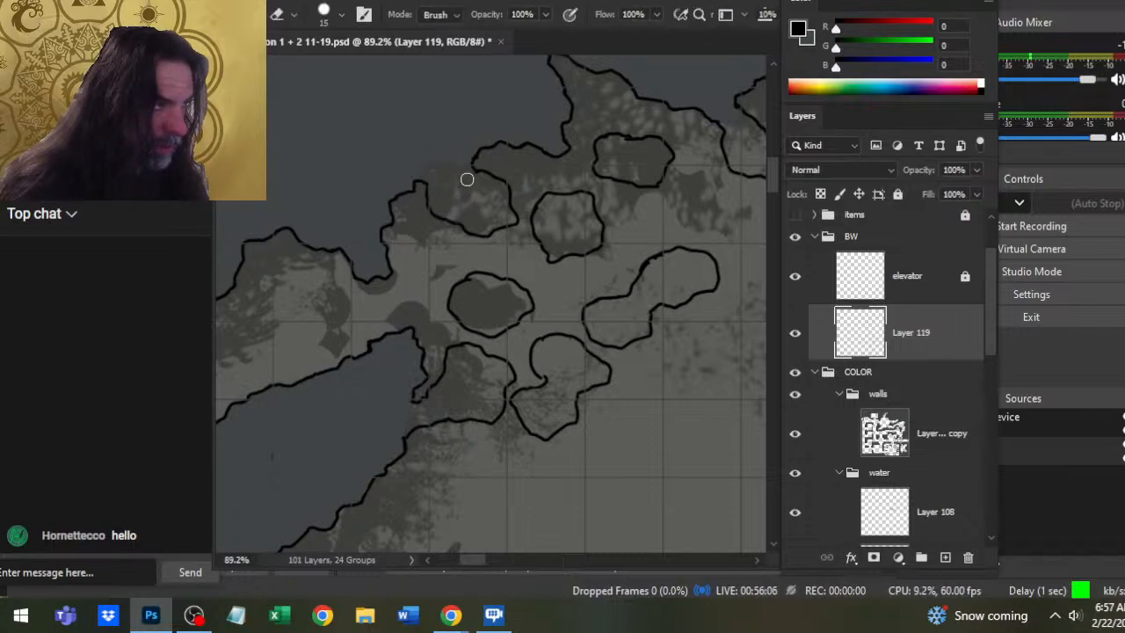
key("b")
key("e")
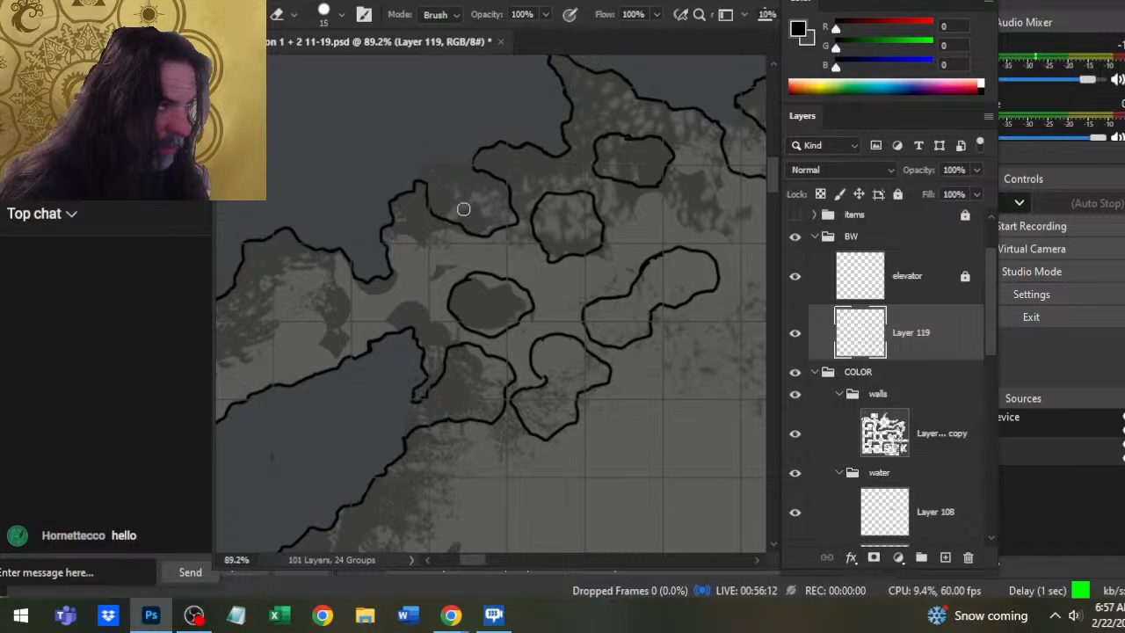
key("b")
key("e")
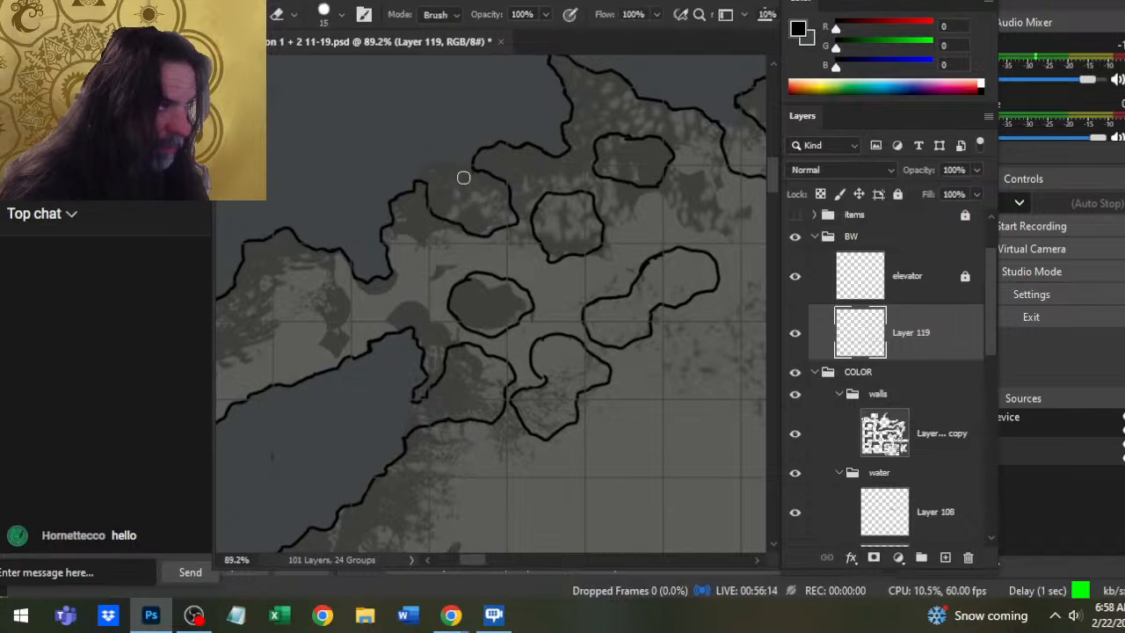
- Erase the lower edge of the round boulder beside the merged rock and redraw it as a smoother curve
left_click_drag(492, 256, 406, 202)
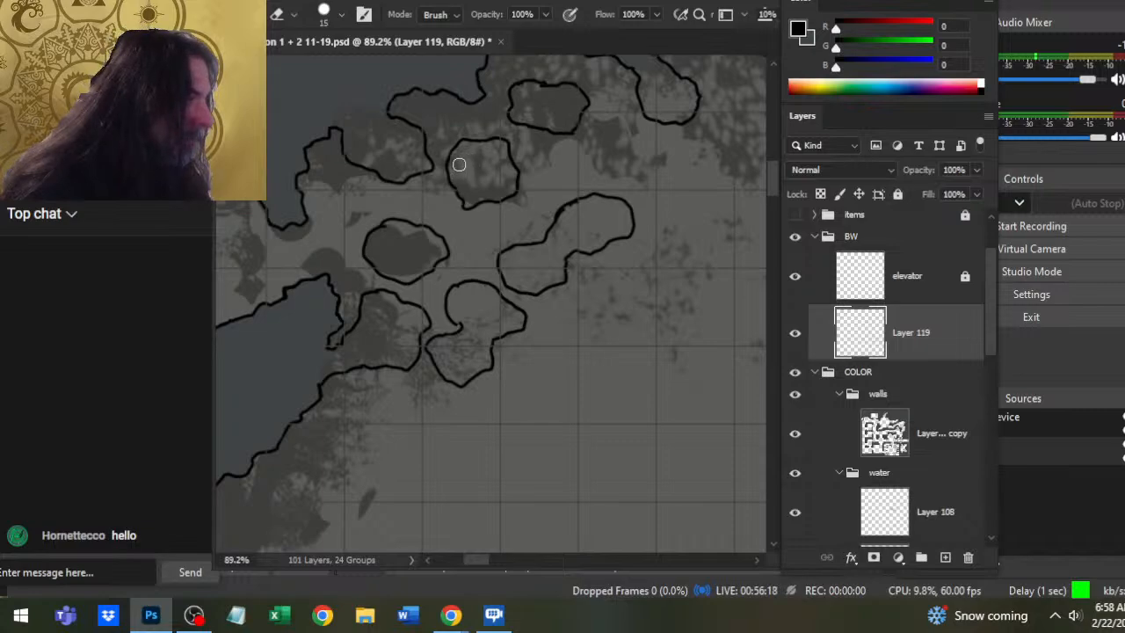
key("b")
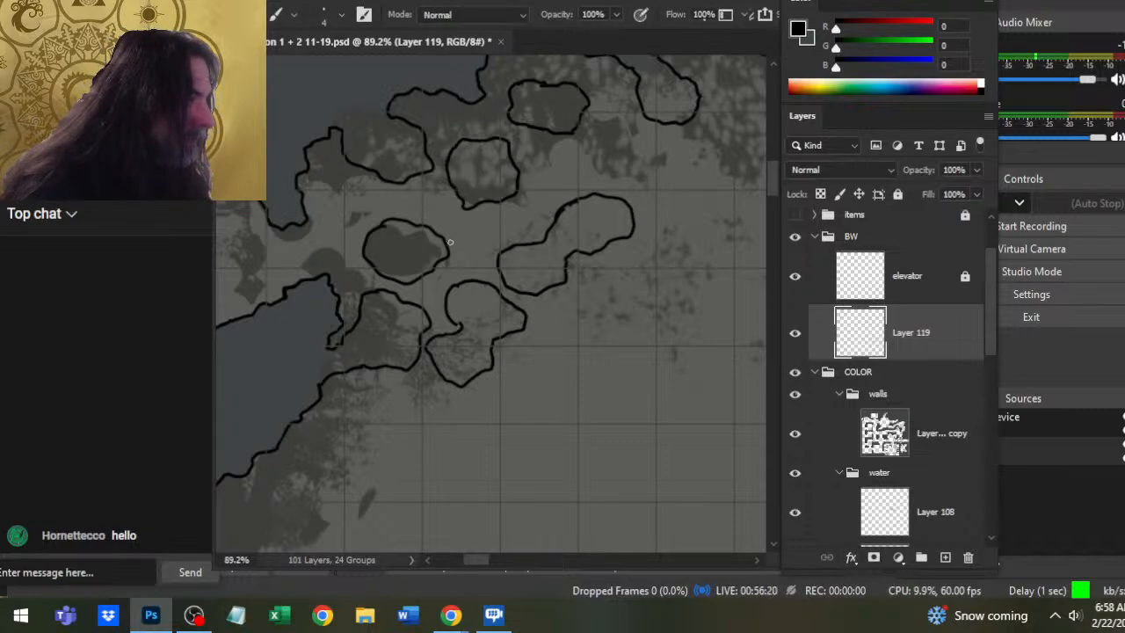
key("e")
key("b")
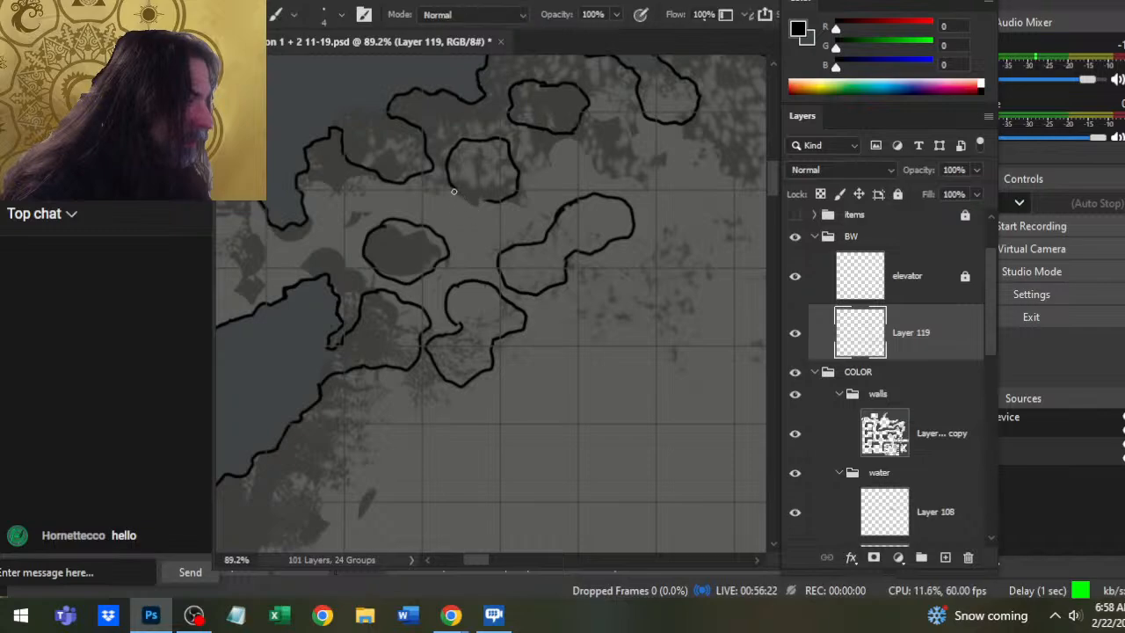
left_click_drag(454, 191, 492, 201)
key("e")
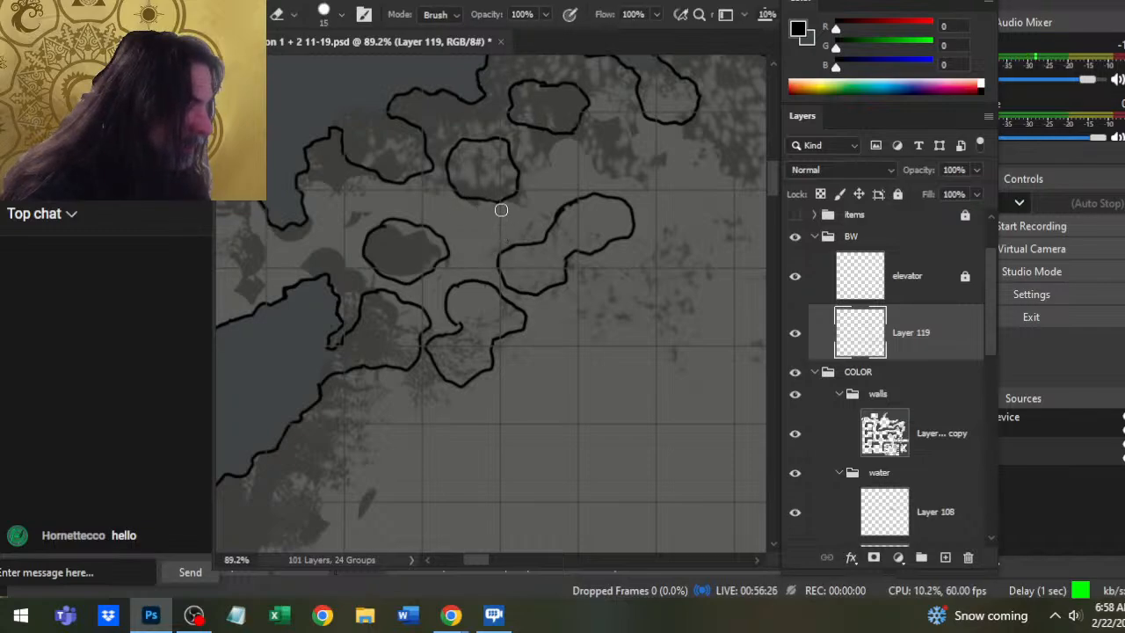
key("b")
key("e")
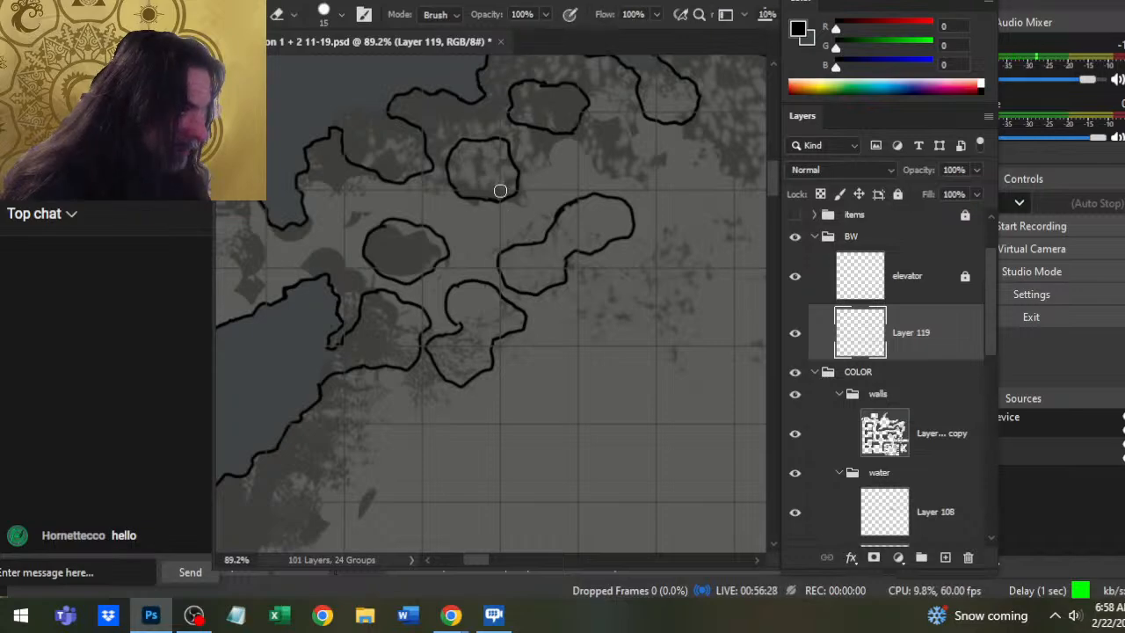
key("b")
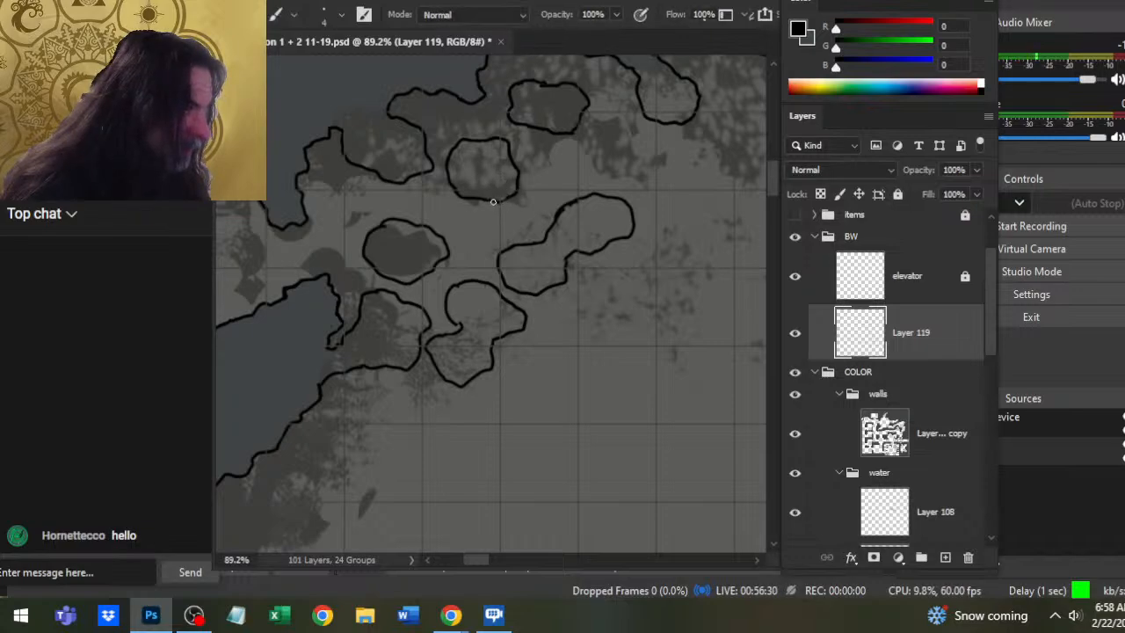
key("e")
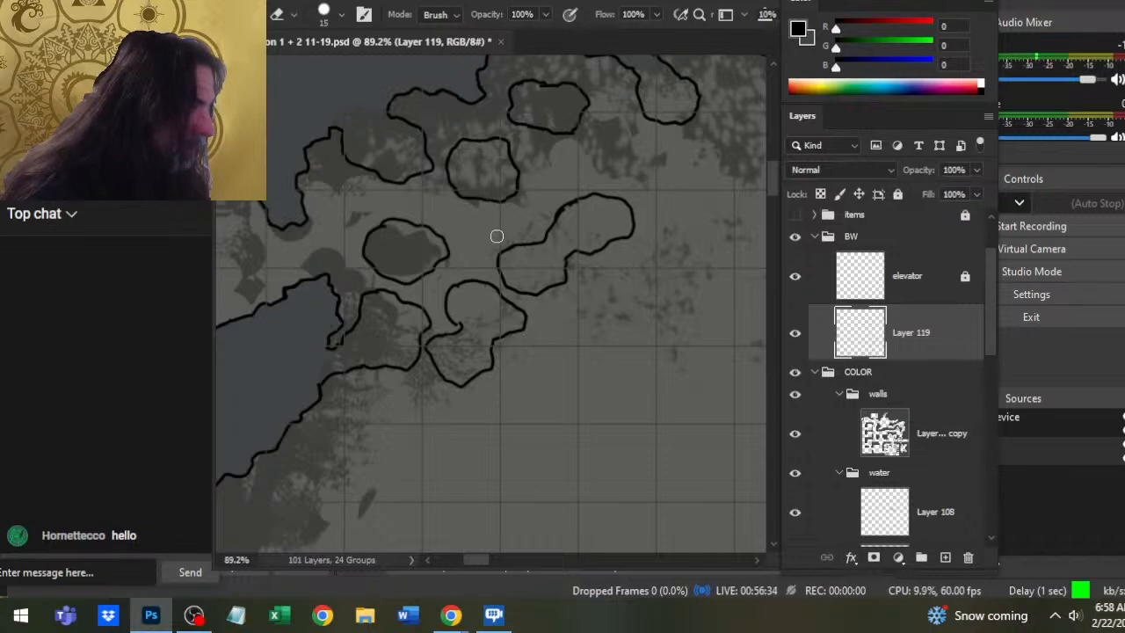
- Add a small knob to the round boulder's east side and a peak to the top of the elongated boulder
key("z")
key("e")
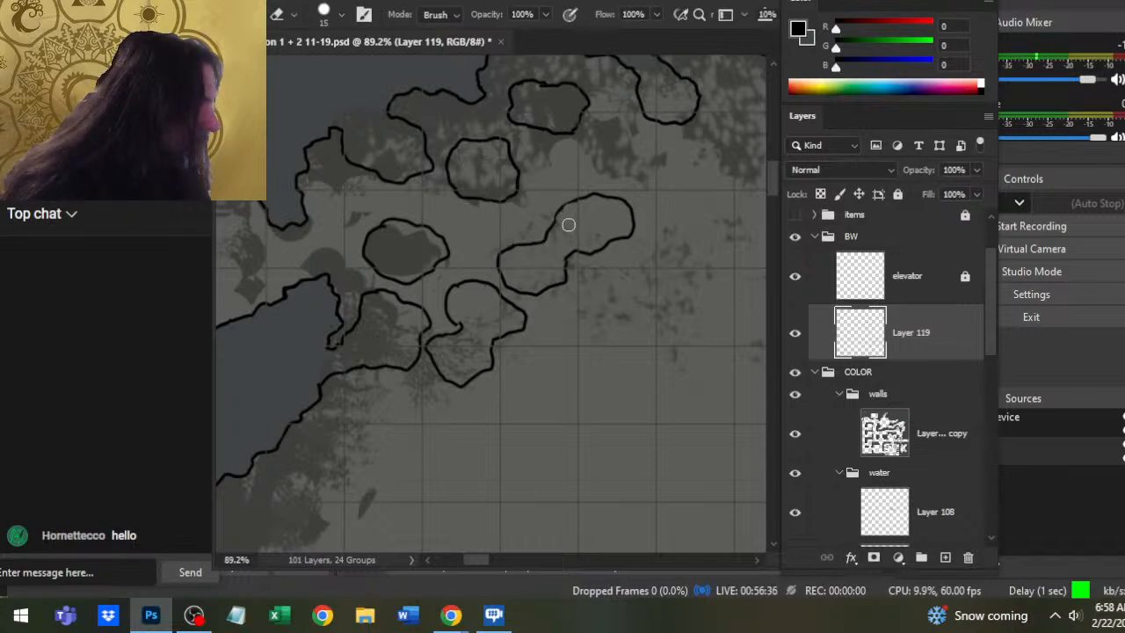
key("b")
key("e")
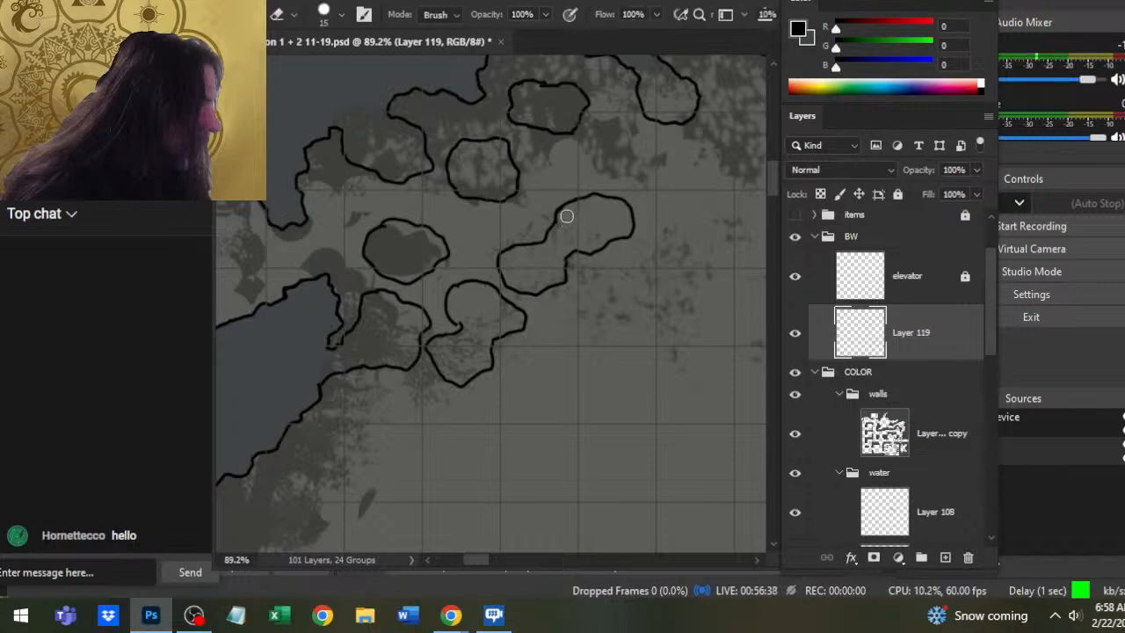
key("b")
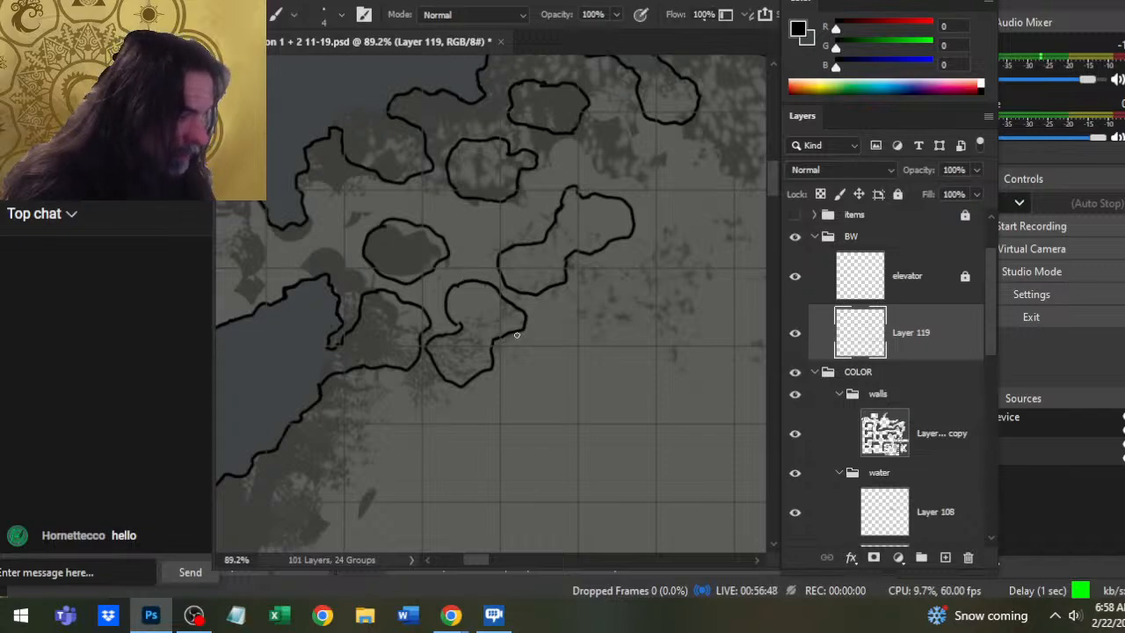
- Erase short gaps in the two southern boulder outlines and redraw them as small rounded knobs bulging outward
key("e")
left_click_drag(522, 332, 499, 334)
key("b")
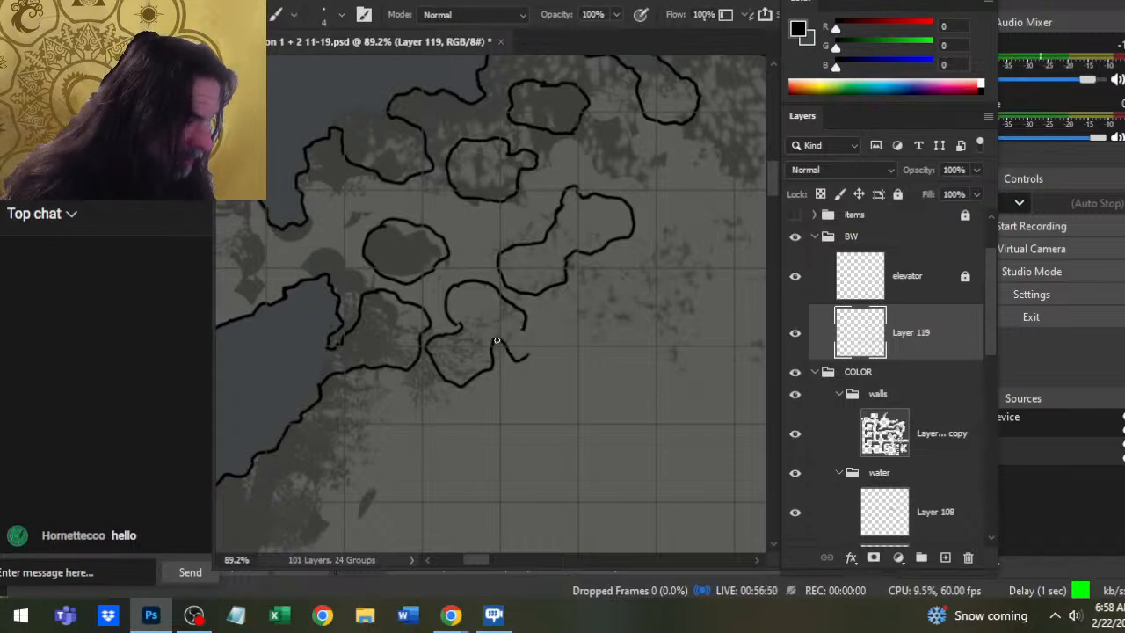
key("e")
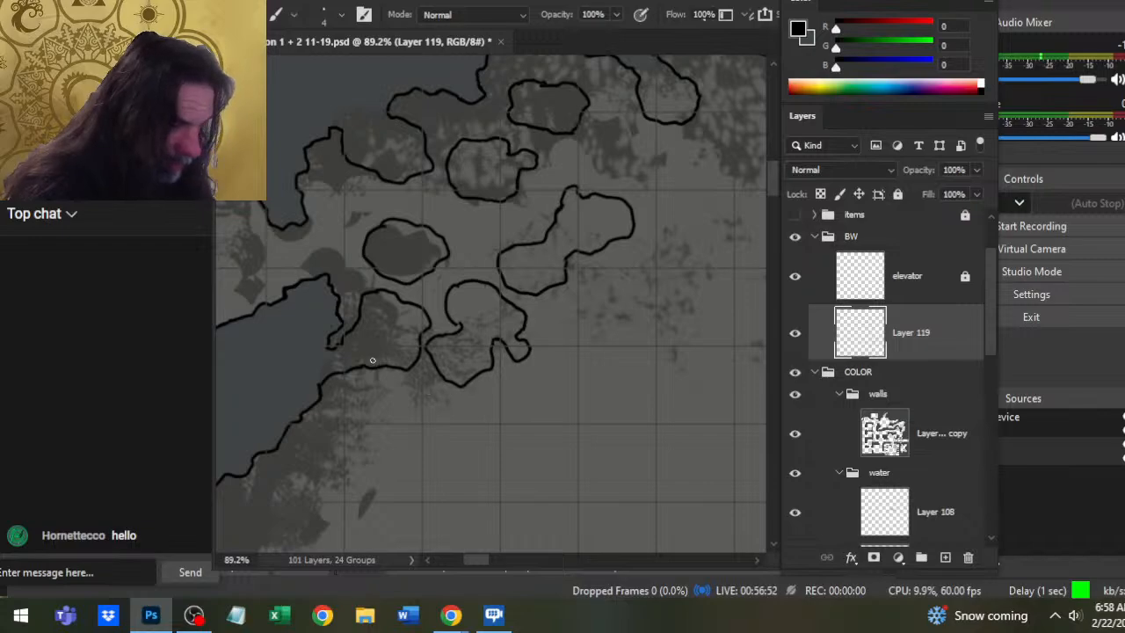
mouse_move(382, 365)
left_mouse_down()
mouse_move(364, 363)
mouse_move(392, 366)
left_mouse_up()
key("b")
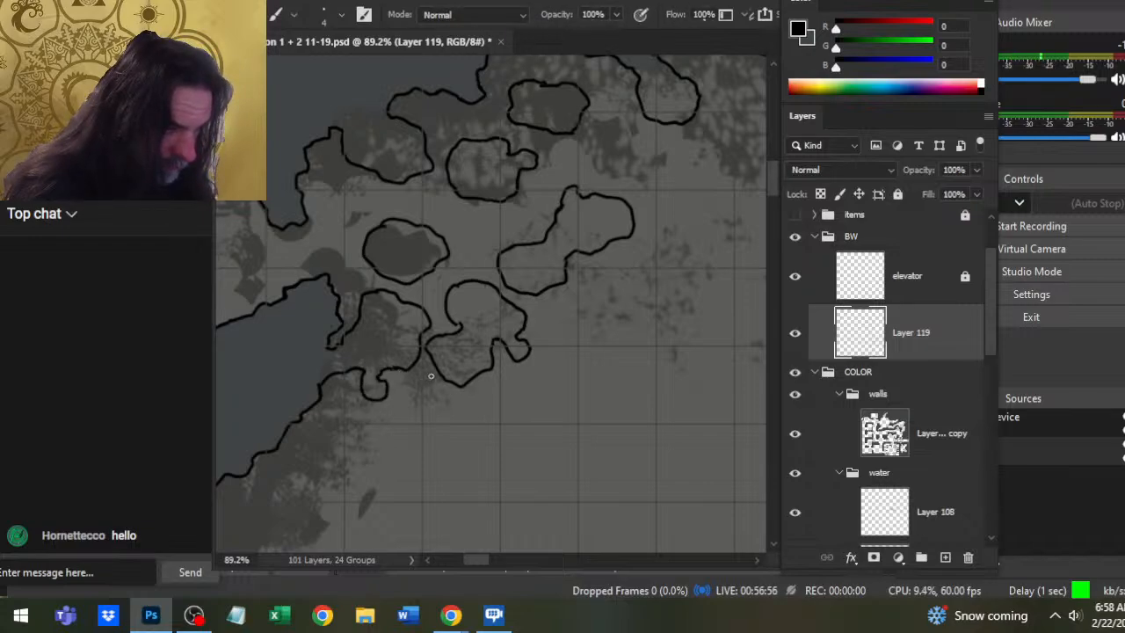
- Redraw the southern two-lobed boulder's west edge farther east and draw small round rocks below the southern boulders
key("e")
left_click_drag(427, 332, 435, 365)
key("b")
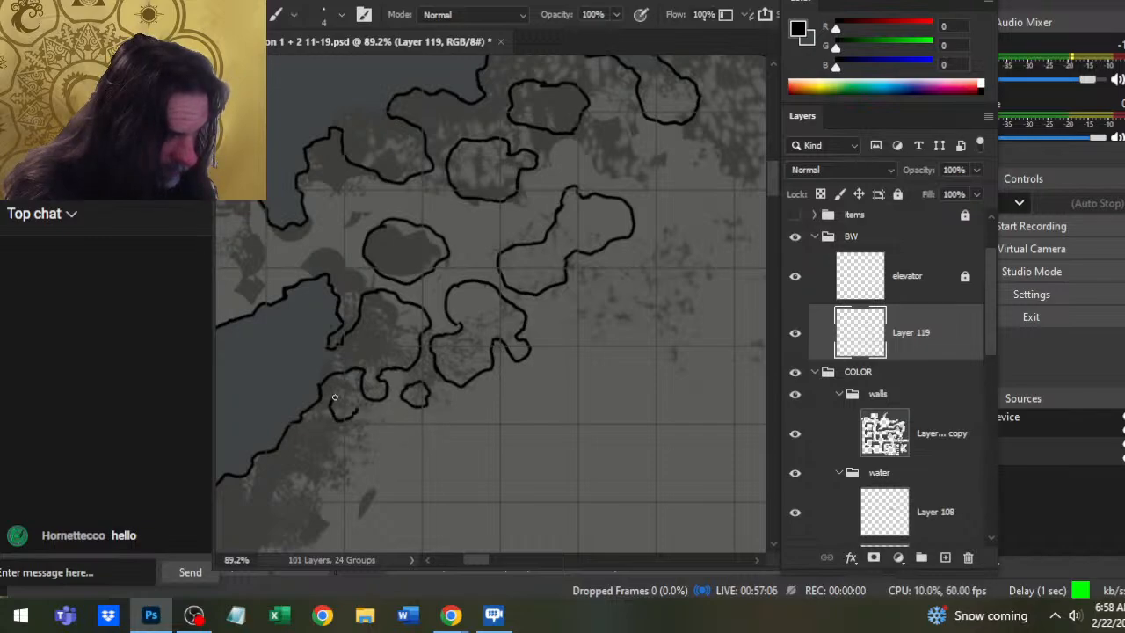
left_click_drag(338, 397, 348, 389)
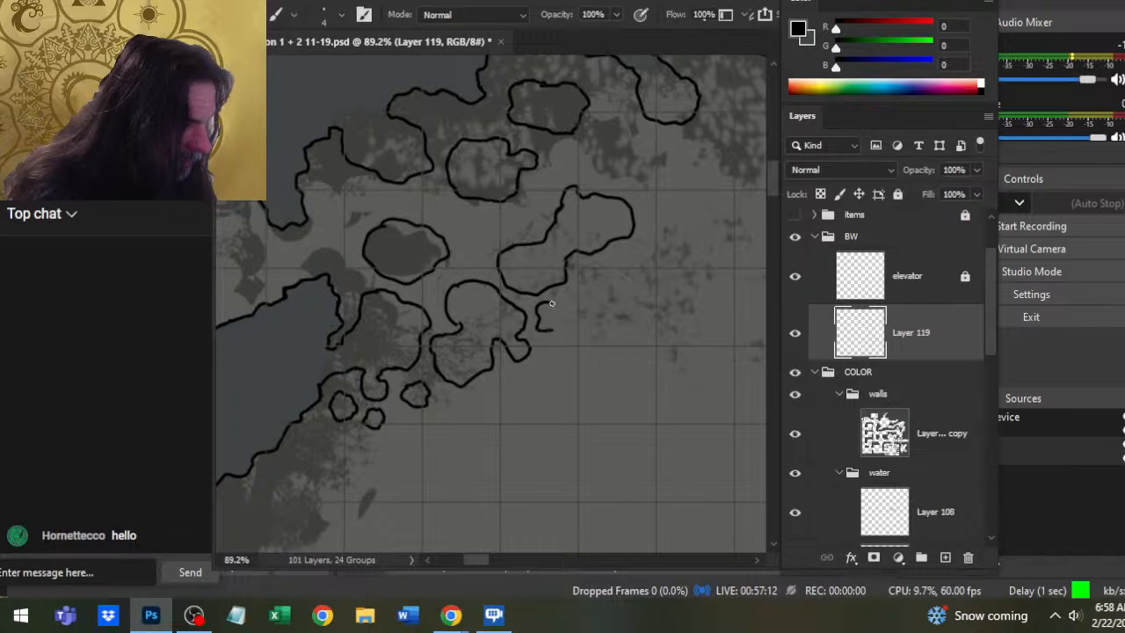
- Draw a small irregular boulder in black along the elongated boulder's southeast side, undoing a stray stroke
left_click_drag(565, 314, 563, 305)
key("ctrl+z")
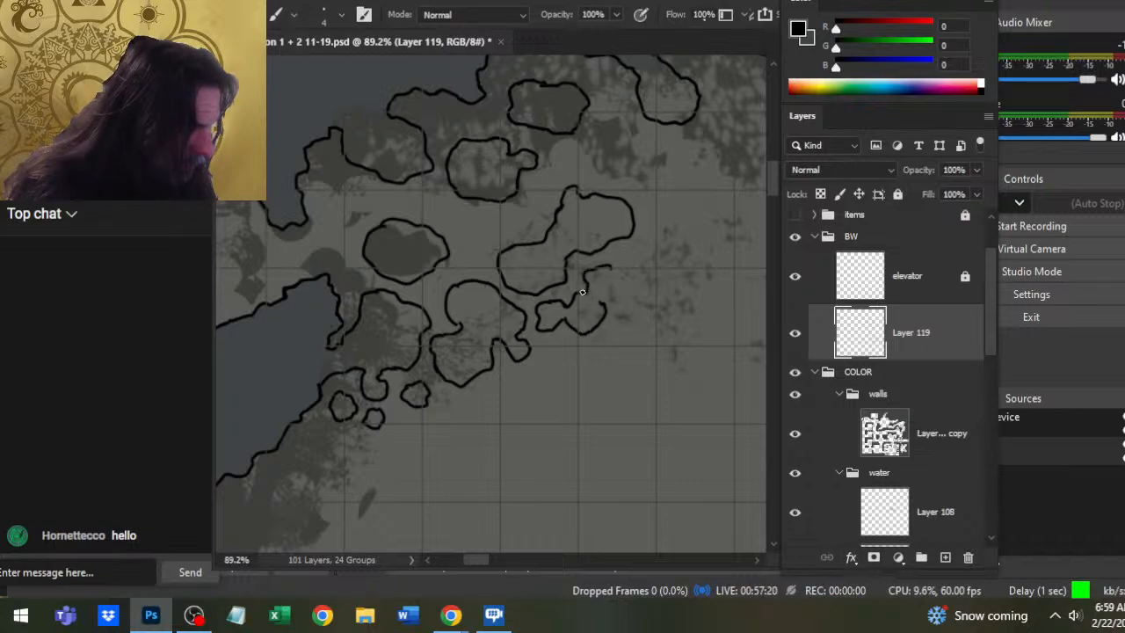
key("e")
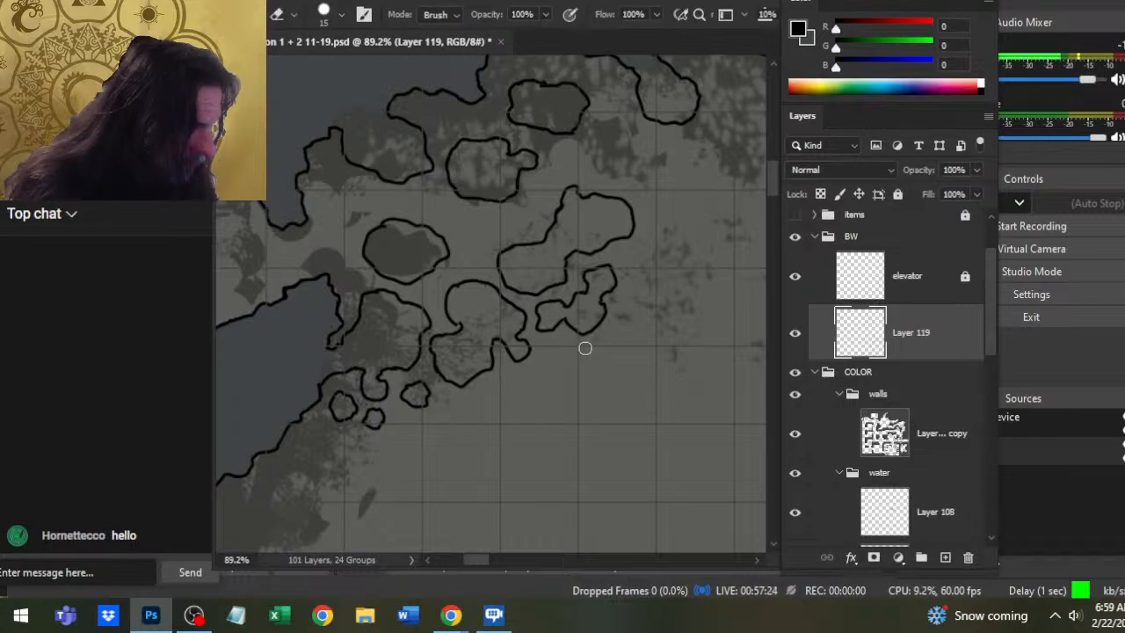
- Draw a small round rock outline in black just off the elongated boulder's northeast end
key("z")
mouse_move(562, 329)
left_mouse_down()
mouse_move(518, 387)
mouse_move(444, 292)
left_mouse_up()
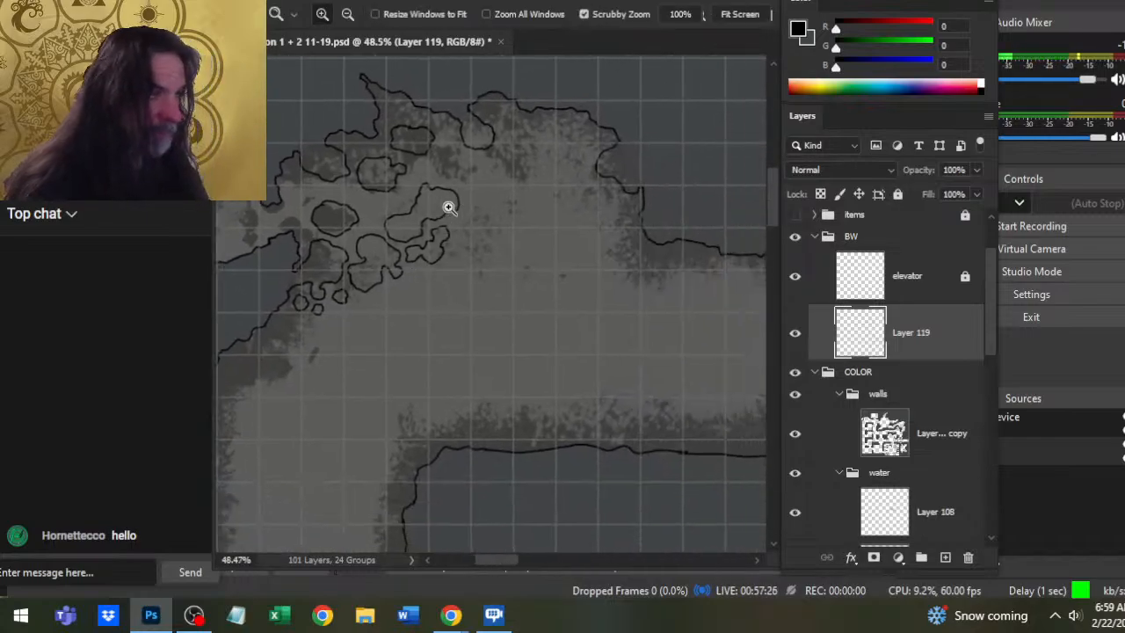
left_click_drag(447, 206, 405, 106)
key("b")
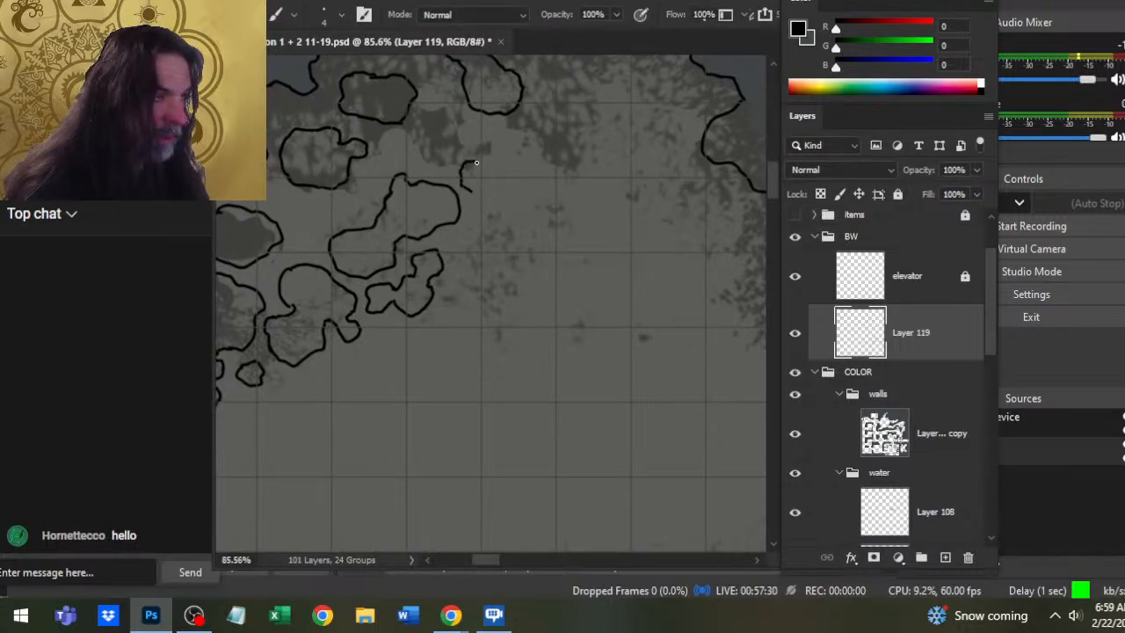
left_click_drag(486, 191, 494, 179)
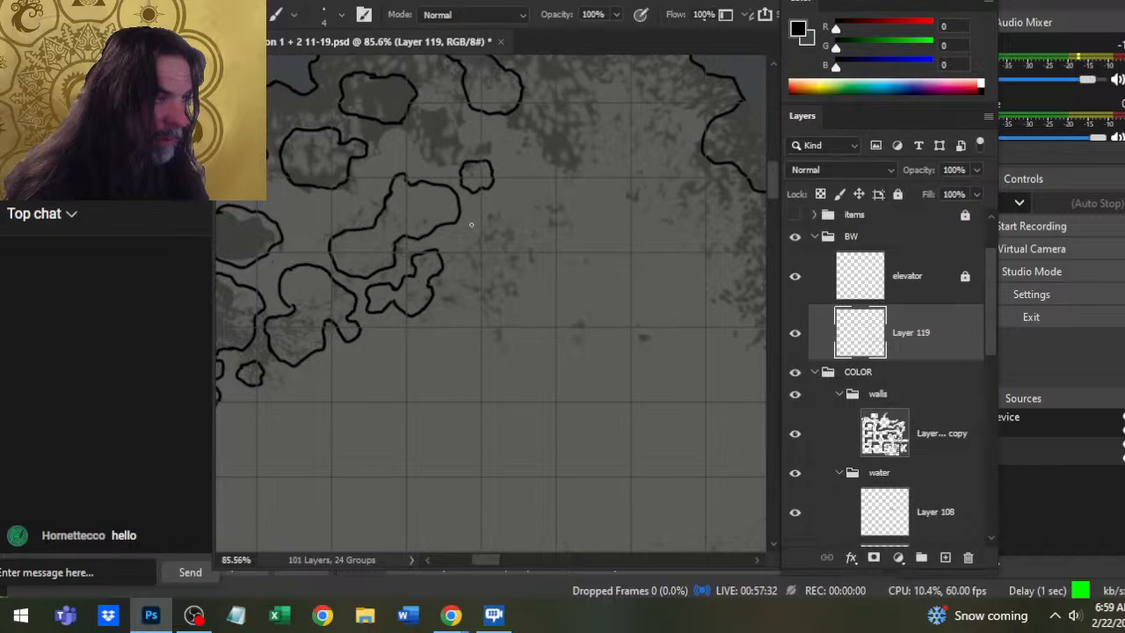
- Erase the elongated boulder's east tip and redraw it as a rounded lobe extending eastward
key("e")
mouse_move(458, 221)
left_mouse_down()
mouse_move(456, 207)
mouse_move(486, 208)
left_mouse_up()
key("b")
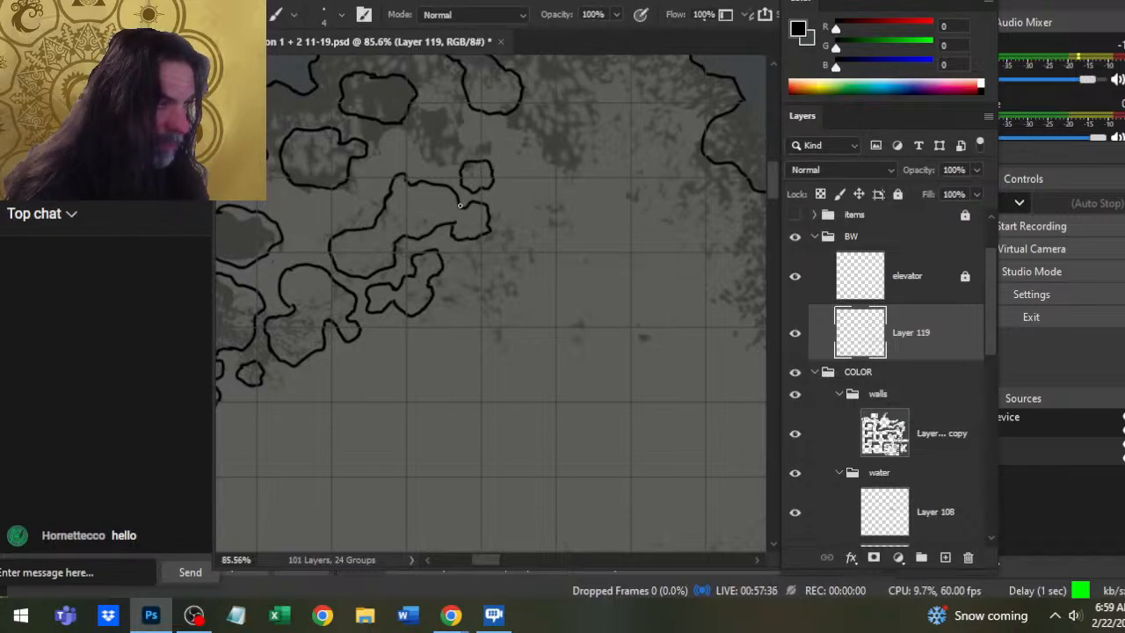
- Draw a small oval rock outline in black just east of the small round rock off the elongated boulder's northeast end
key("e")
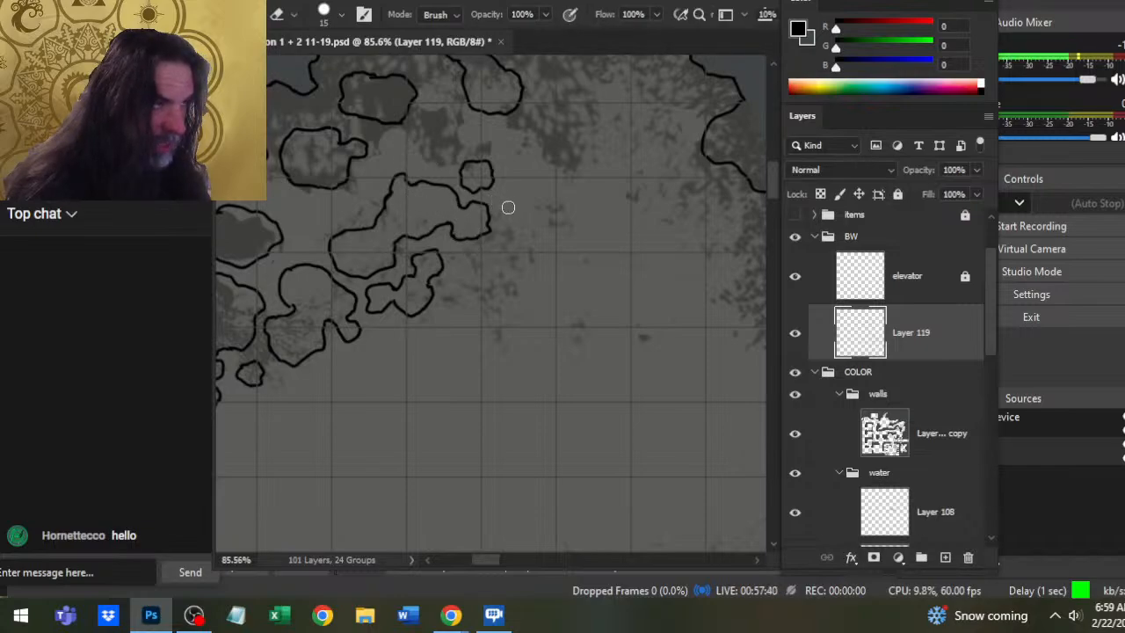
key("b")
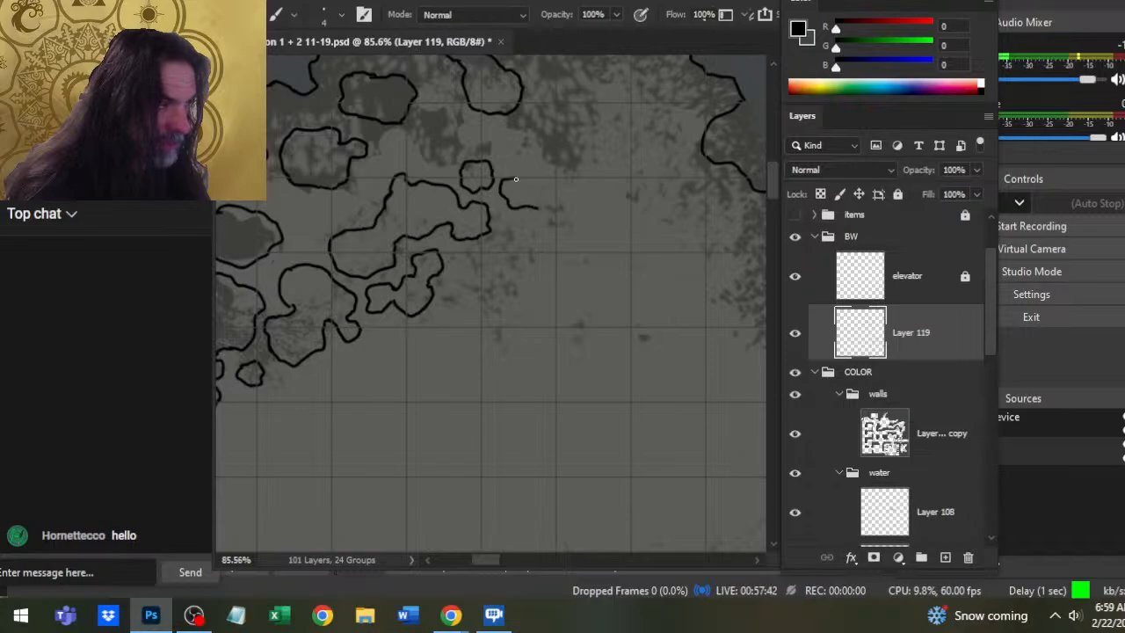
mouse_move(550, 182)
left_mouse_down()
mouse_move(516, 180)
mouse_move(498, 231)
left_mouse_up()
key("z")
mouse_move(553, 284)
left_mouse_down()
mouse_move(645, 206)
mouse_move(526, 206)
left_mouse_up()
- Outline a small round rock below the north wall and a larger rounded boulder southeast of the elongated boulder, cleaning up overlapping line ends
key("b")
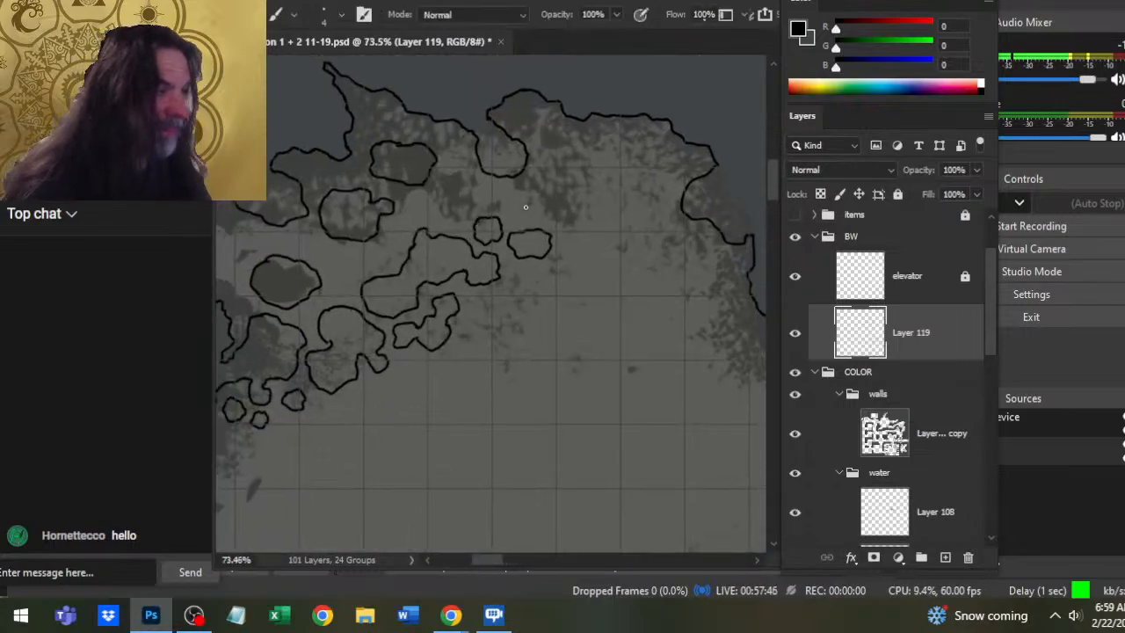
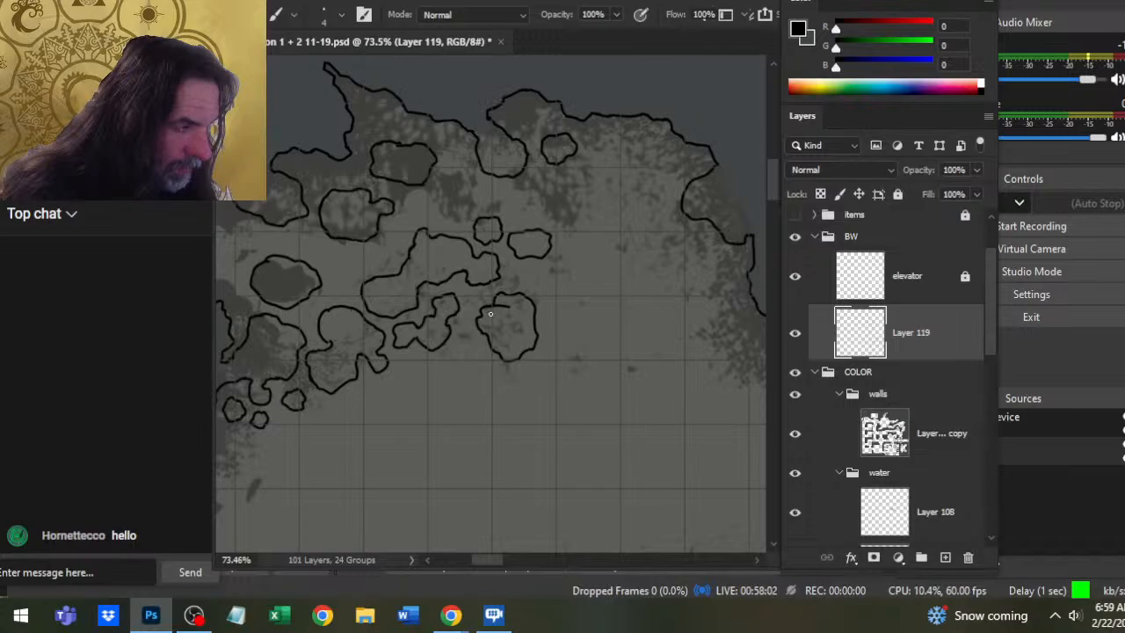
key("e")
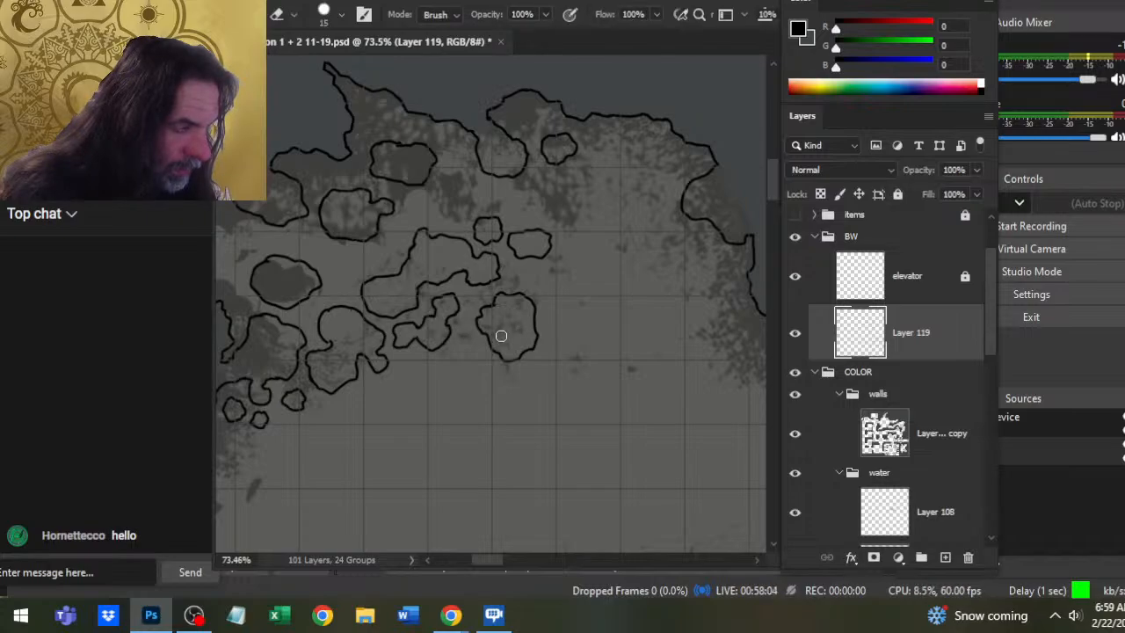
key("z")
left_click_drag(533, 349, 500, 422)
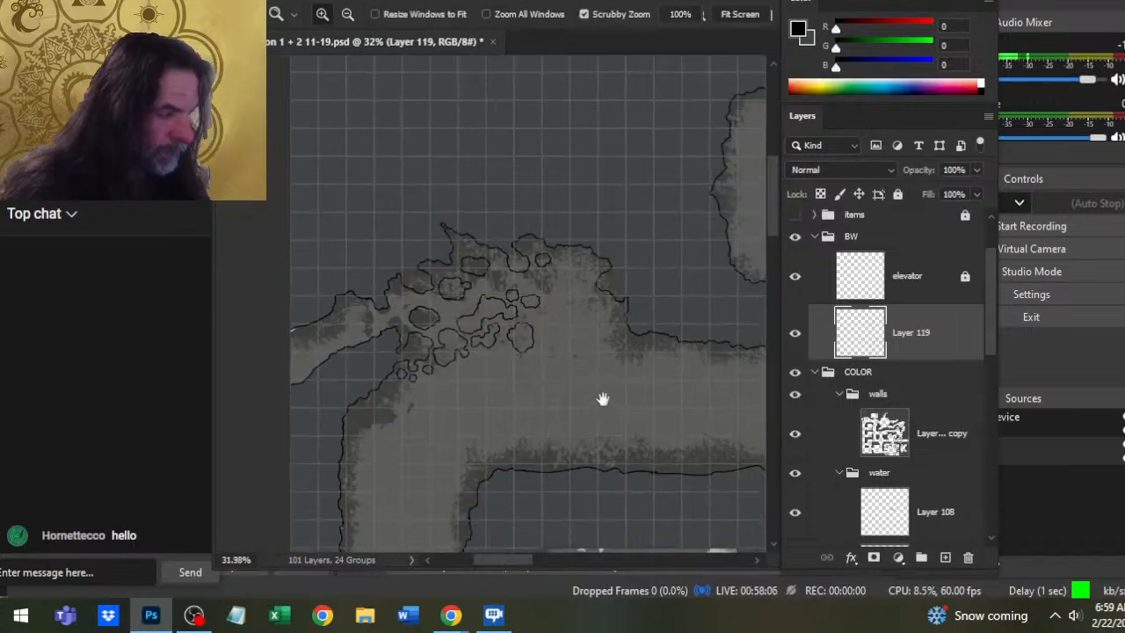
scroll(502, 248, "up", 5)
- Erase the new southeastern boulder's east edge and redraw it with a rounded lobe extending northeast
key("b")
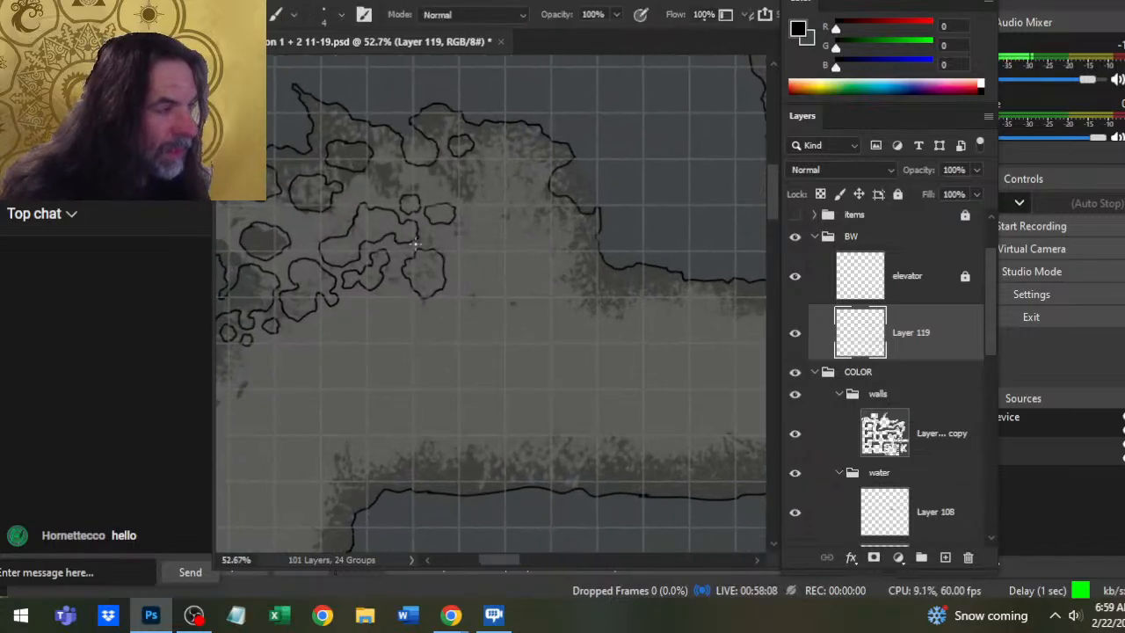
key("e")
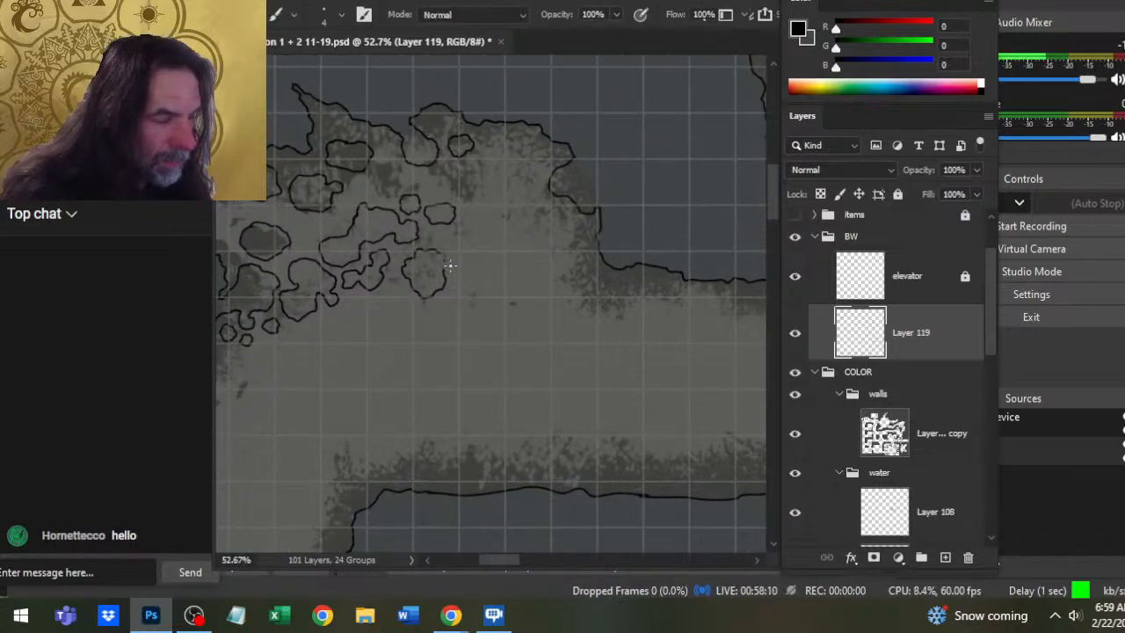
scroll(450, 263, "up", 3)
key("b")
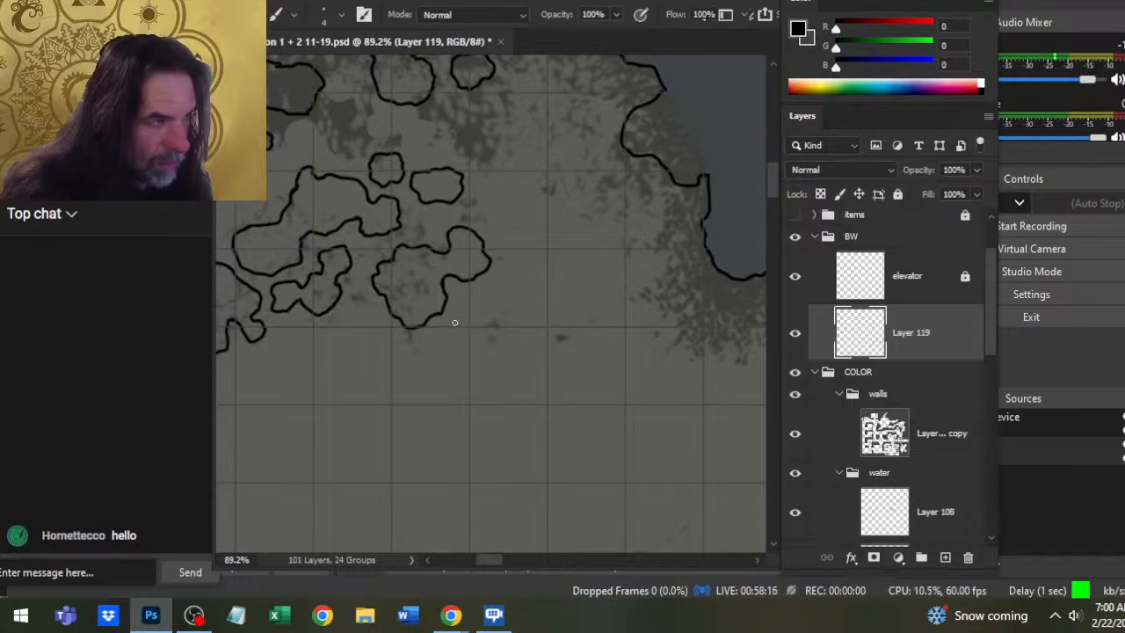
key("z")
scroll(493, 324, "down", 5)
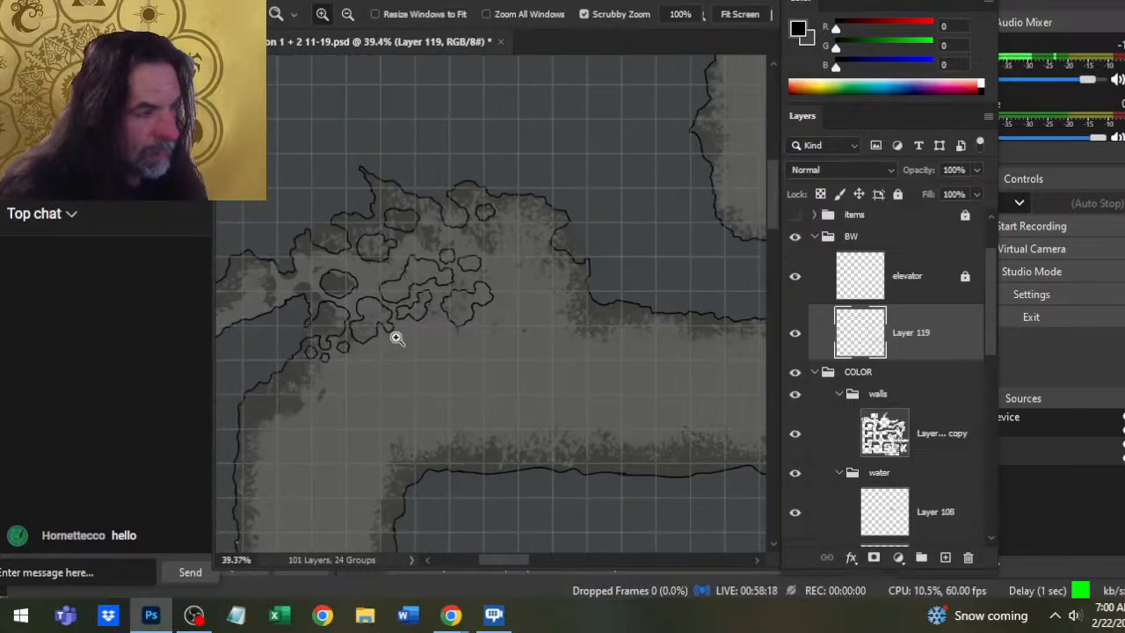
- Draw a rounded boulder outline in black northeast of the lobed boulder and clean up its overlapping line
scroll(492, 262, "up", 3)
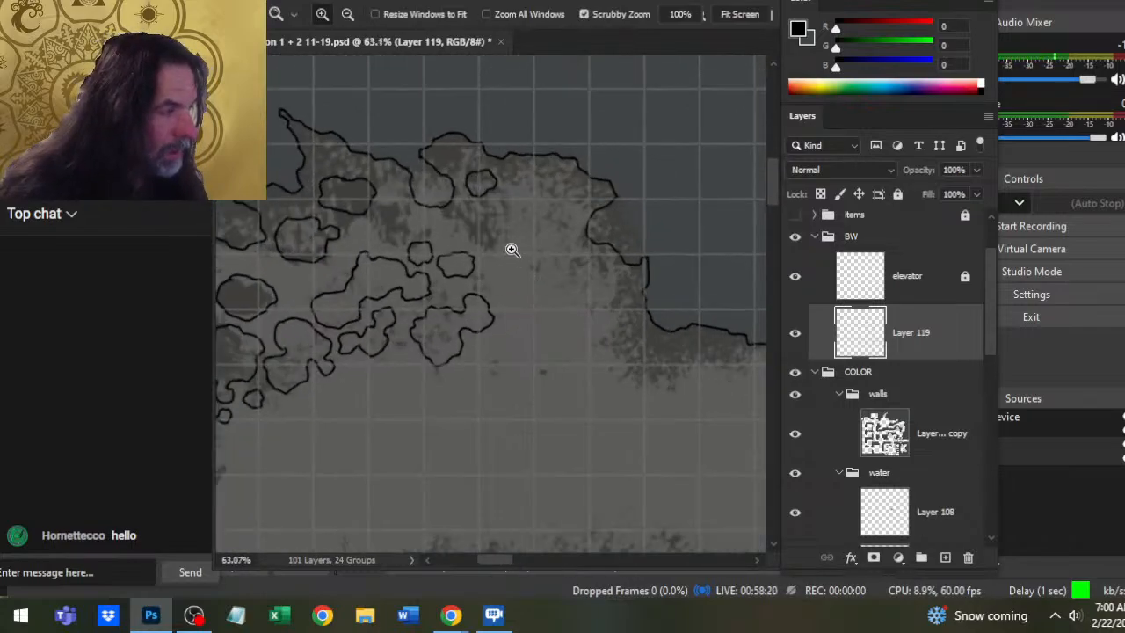
key("b")
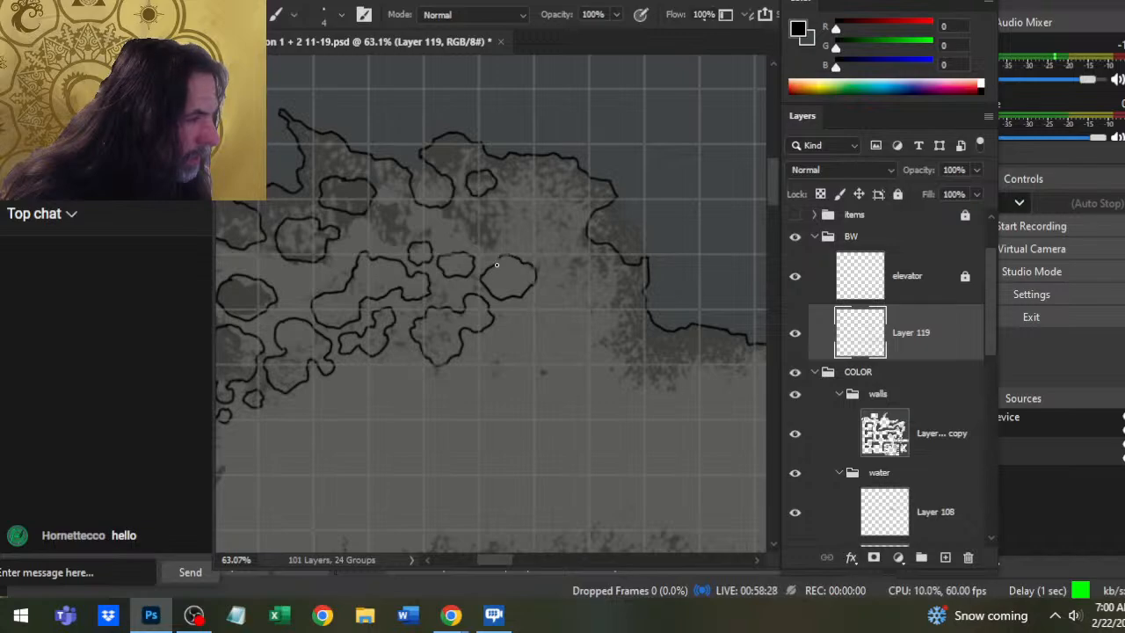
key("e")
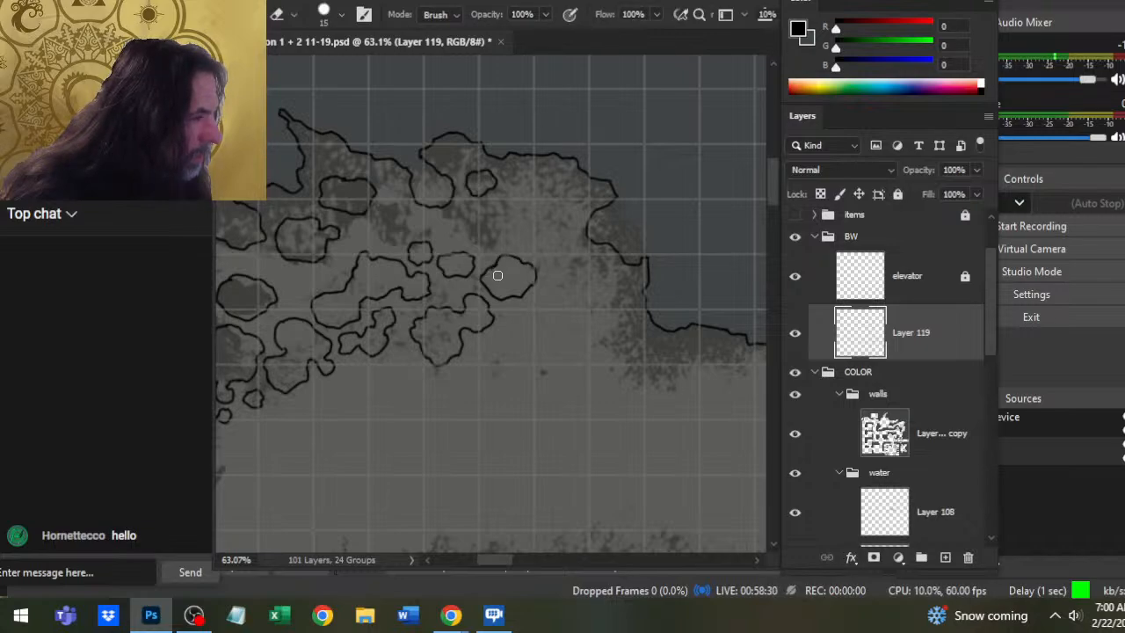
key("z")
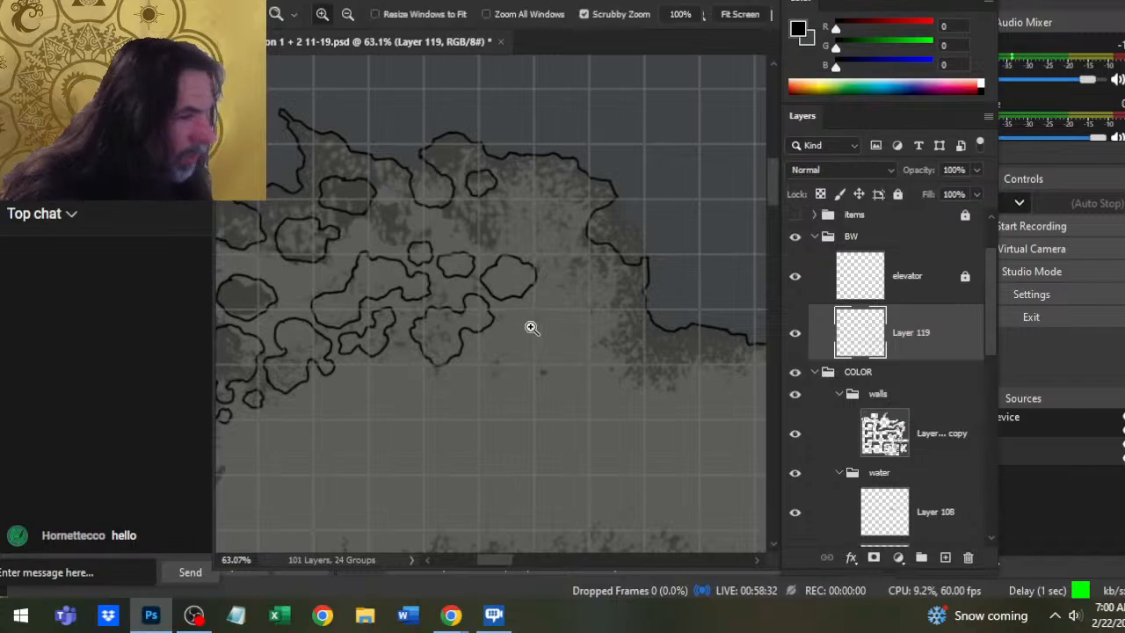
scroll(530, 326, "down", 3)
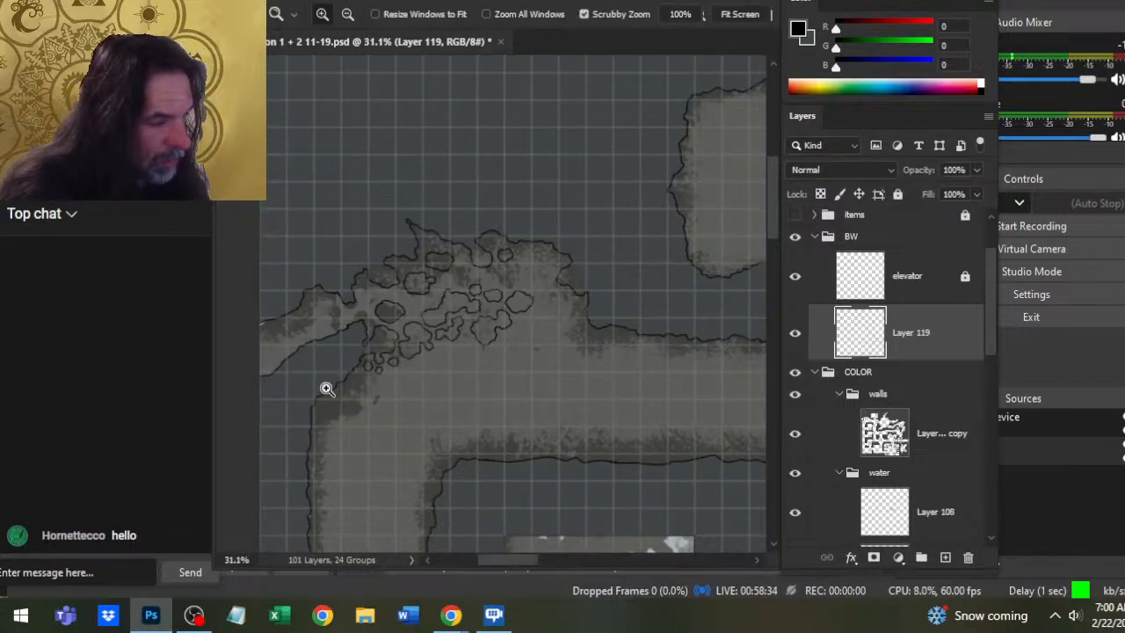
- Activate the Layer 101 copy in the walls group and sample the dark gray wall color (RGB 64, 69, 70) for painting
left_click(934, 452)
scroll(255, 379, "up", 3)
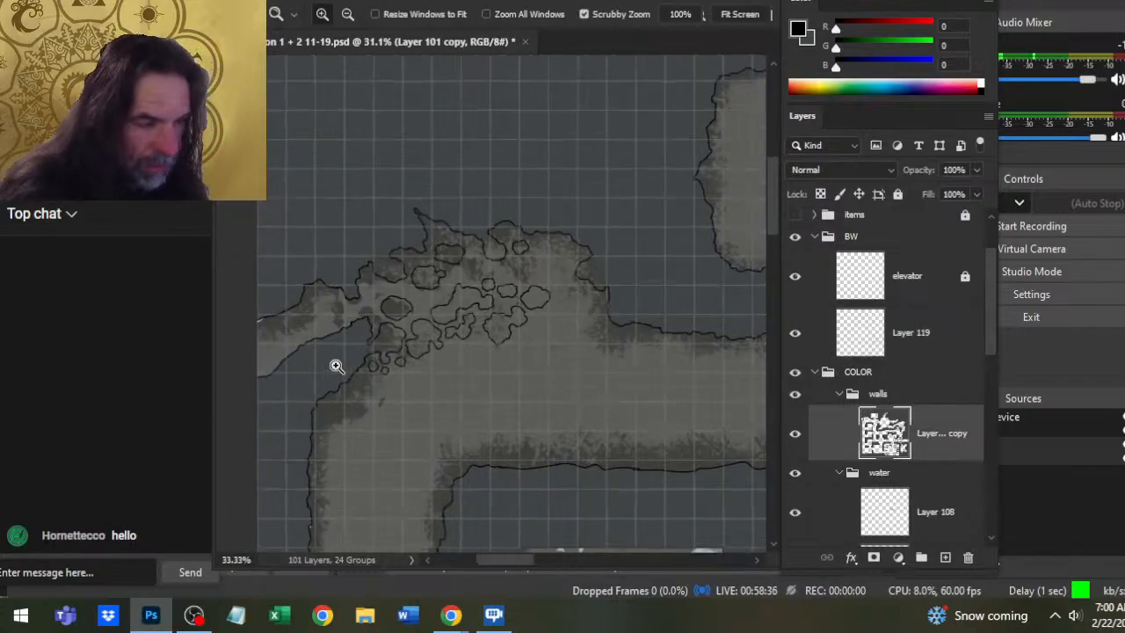
key("w")
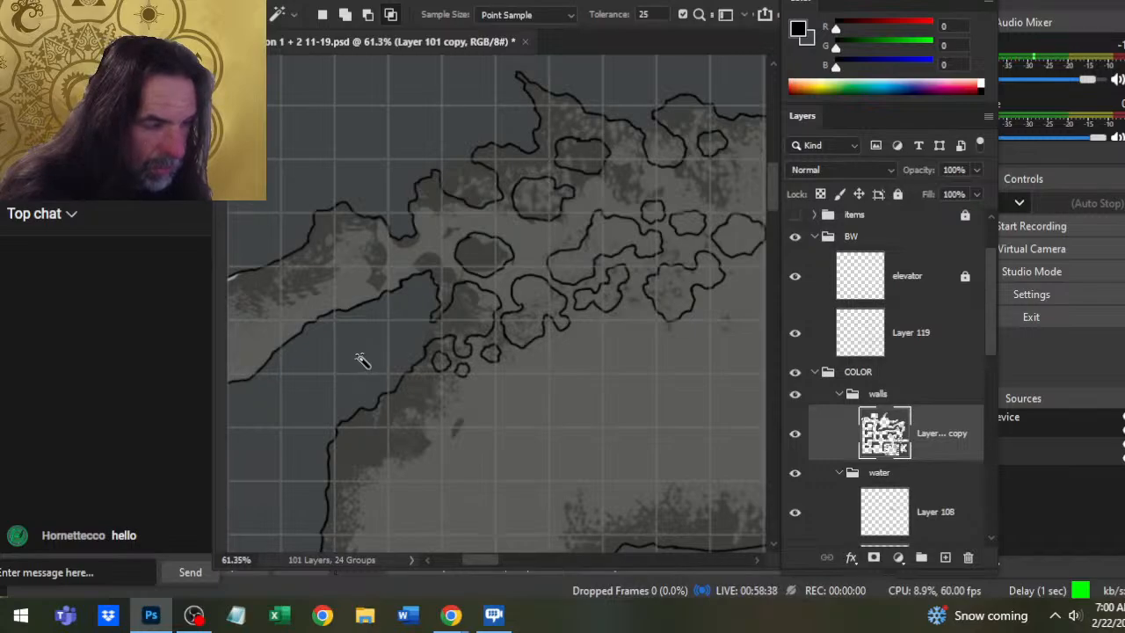
key("b")
left_click(366, 347, "alt")
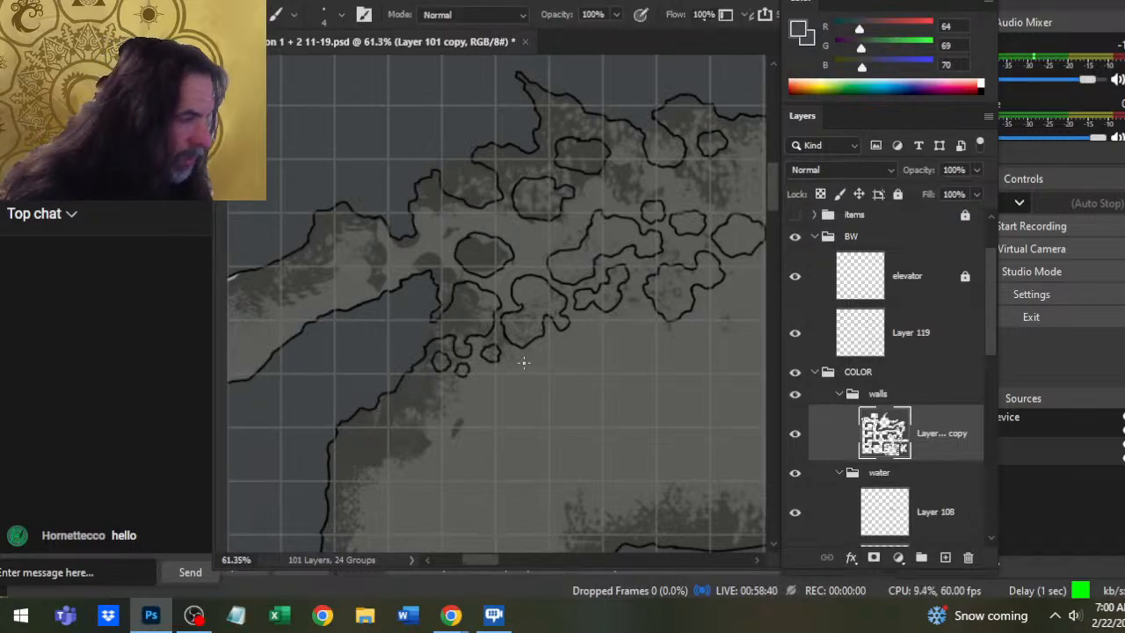
- On Layer 119, select the open cave floor with the Magic Wand and invert the selection to cover the walls and boulders
left_click(898, 348)
key("w")
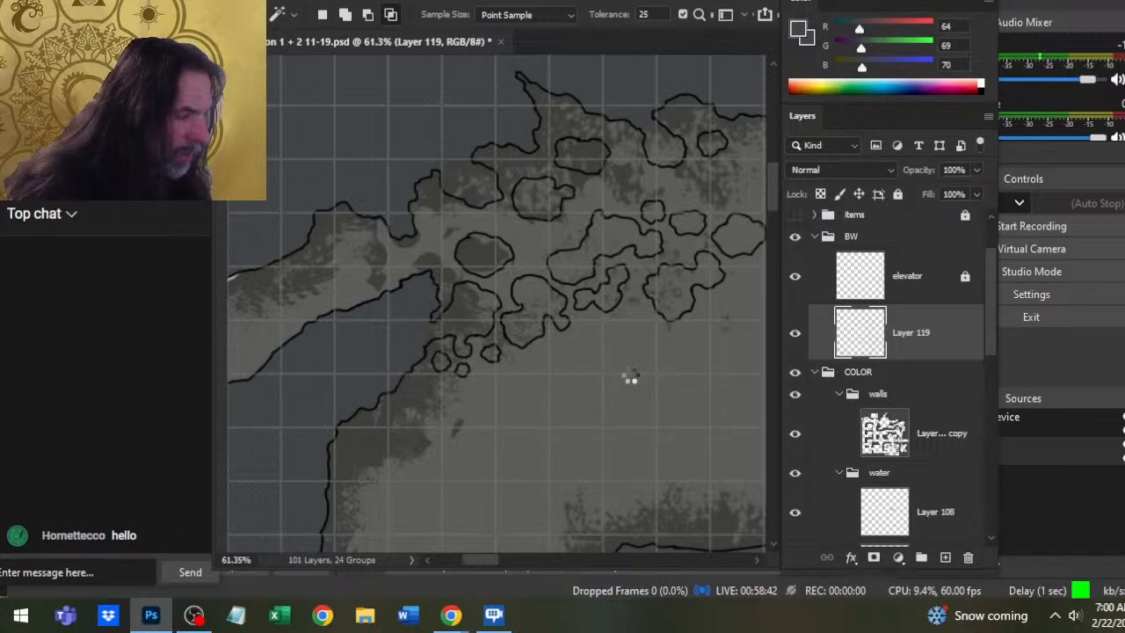
left_click(630, 378)
key("l")
right_click(589, 362)
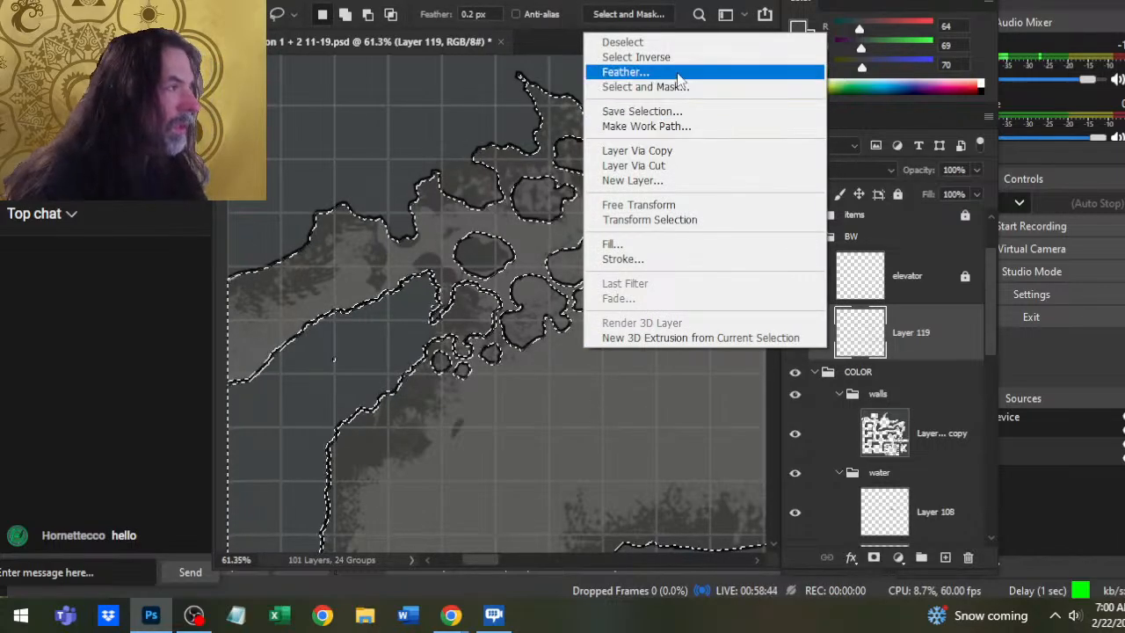
left_click(671, 56)
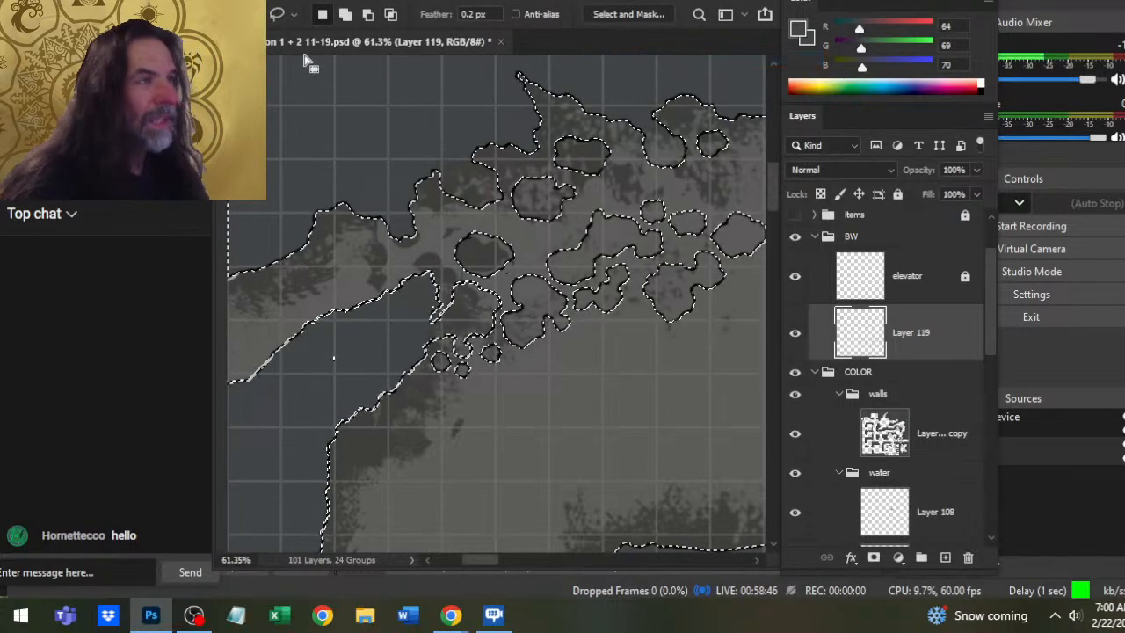
- Contract the wall and boulder selection by 1 pixel
left_click(427, 2)
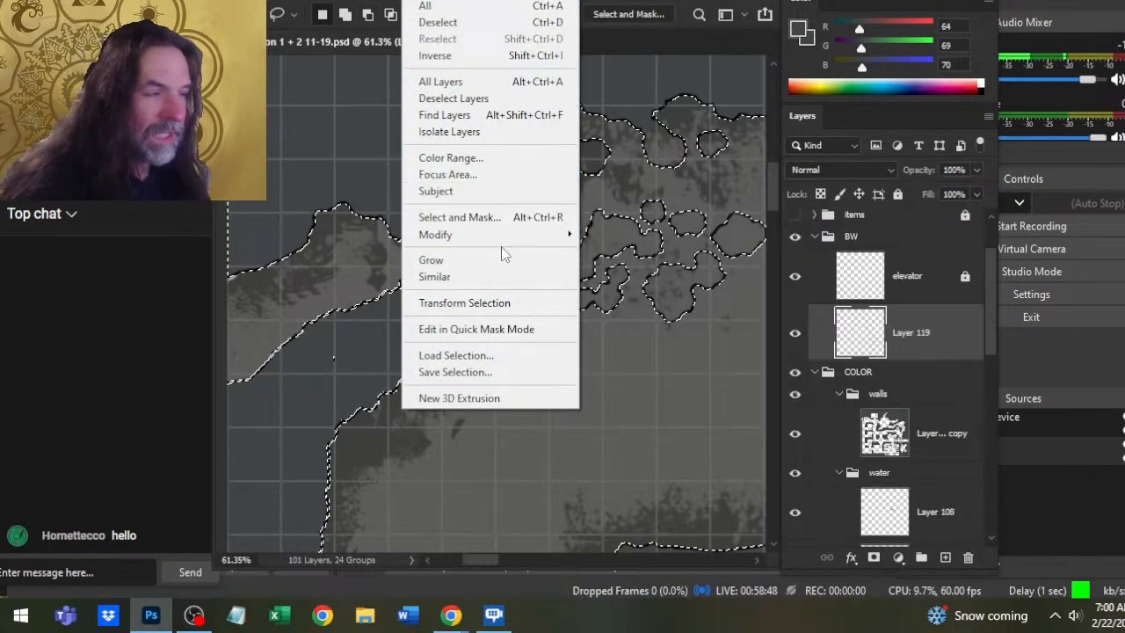
mouse_move(505, 242)
left_click(613, 284)
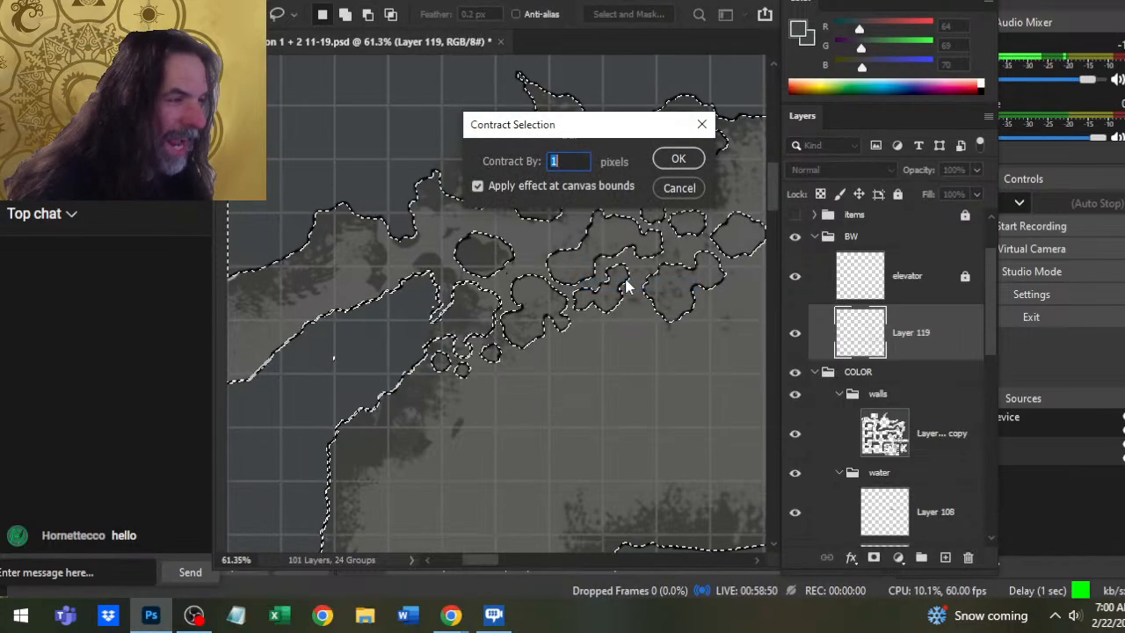
key("Return")
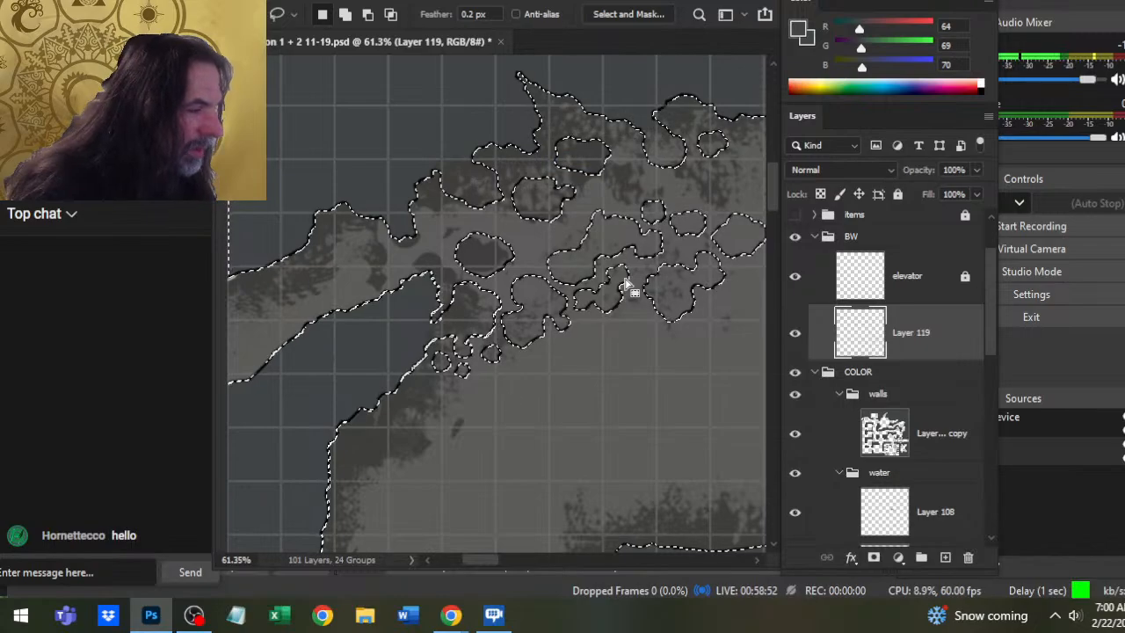
- Fill the selected boulders with the dark gray wall color on the Layer 101 copy and clear the selection
key("b")
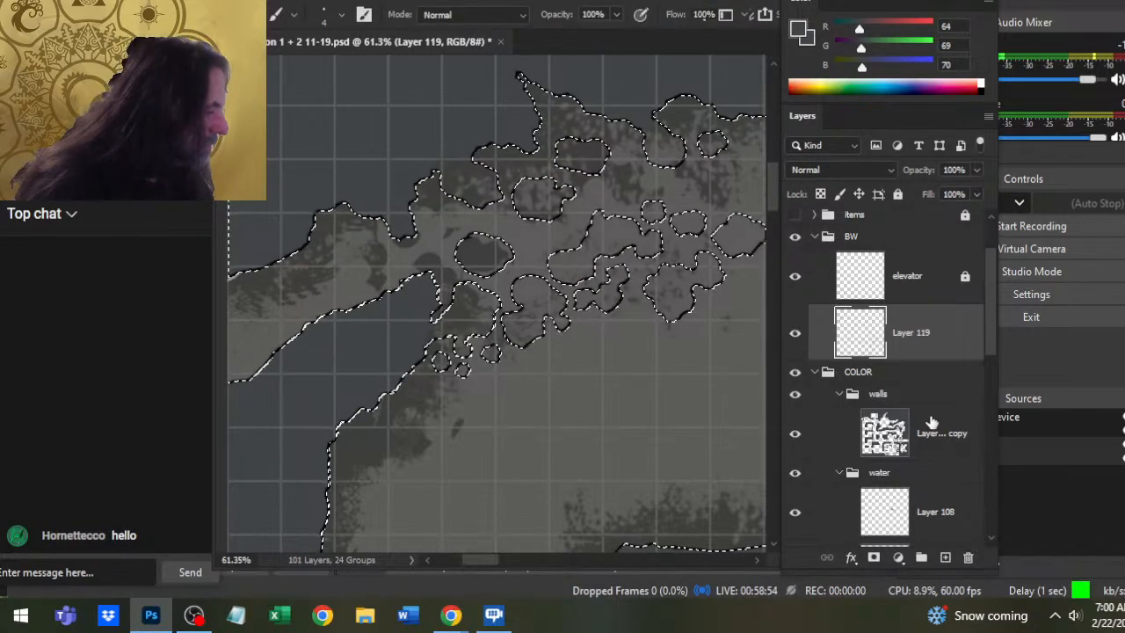
left_click(932, 431)
key("g")
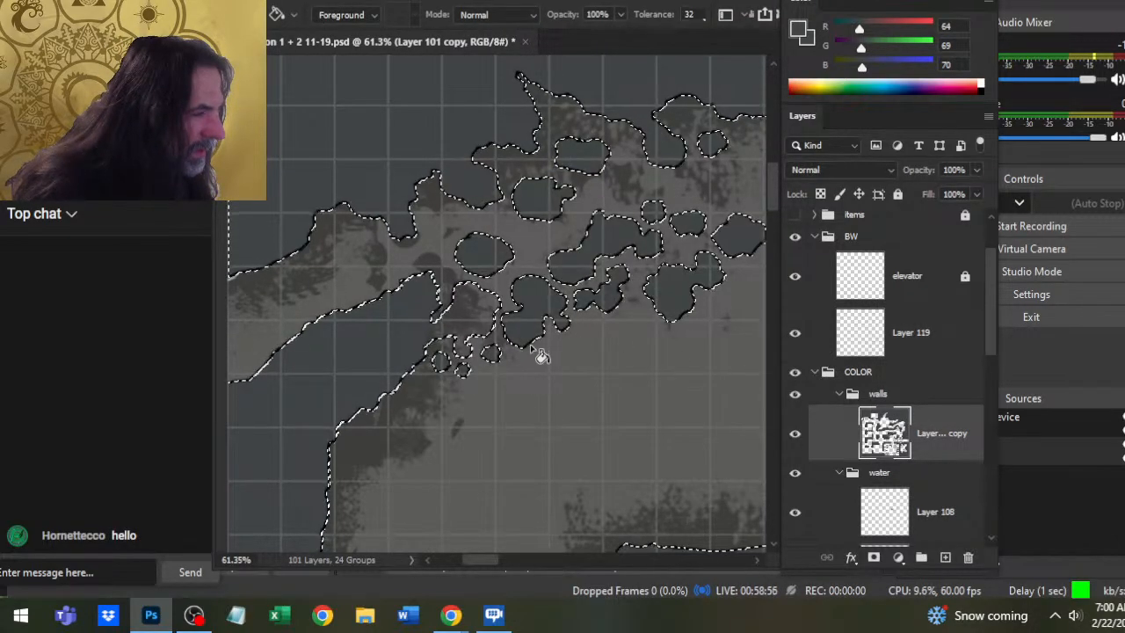
key("l")
key("ctrl+d")
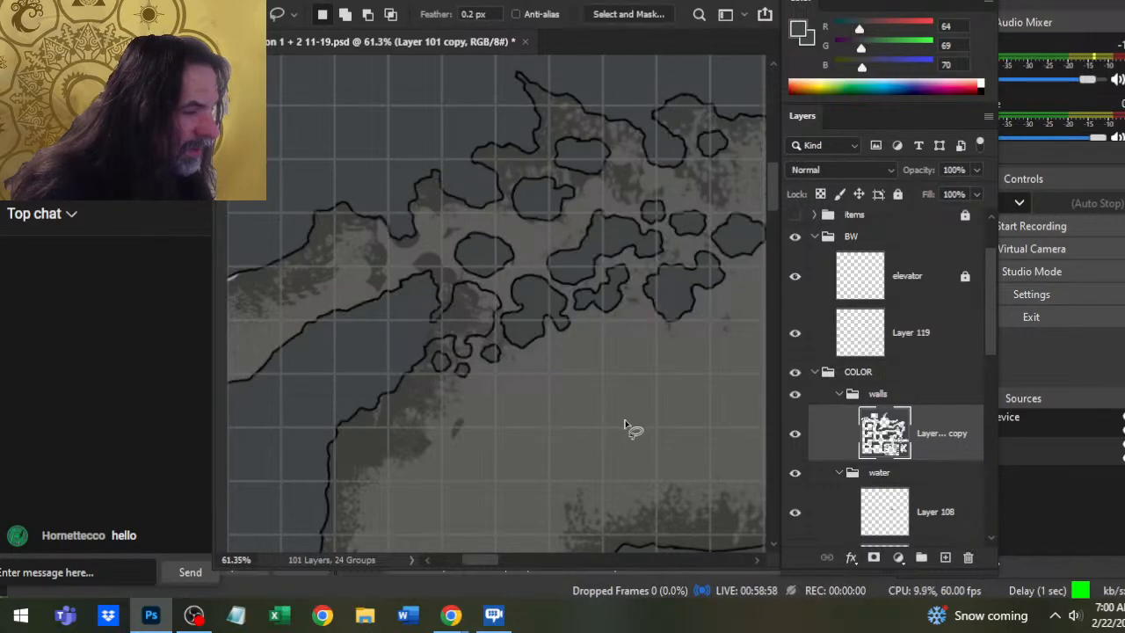
- Restore the wall and boulder selection and enlarge the brush to 60 pixels for painting the remaining rocks
key("z")
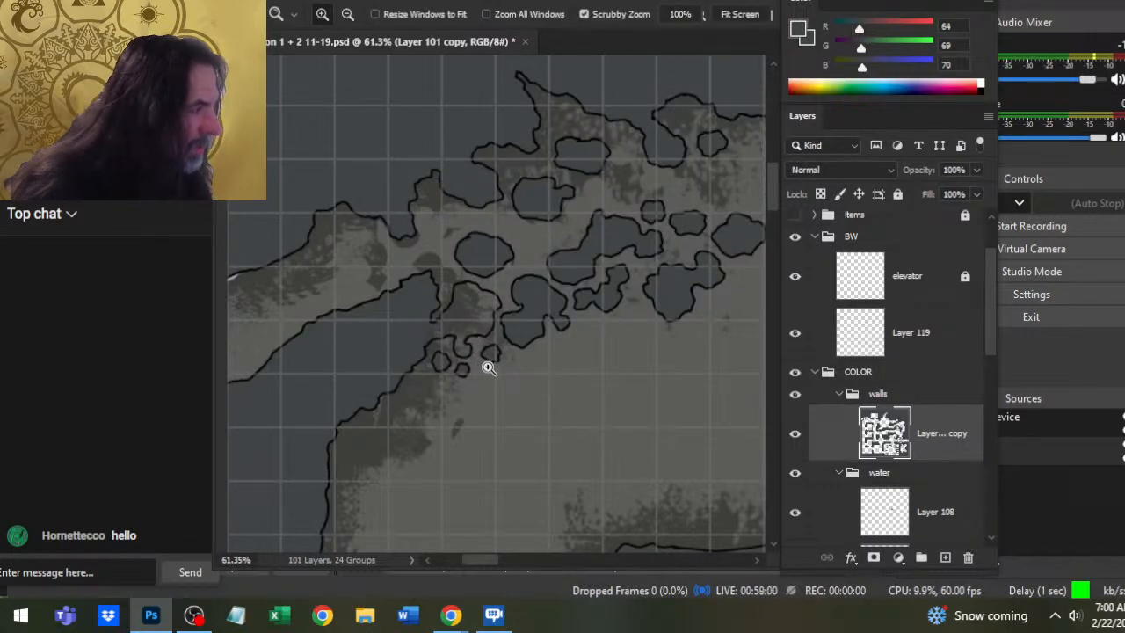
key("ctrl+shift+d")
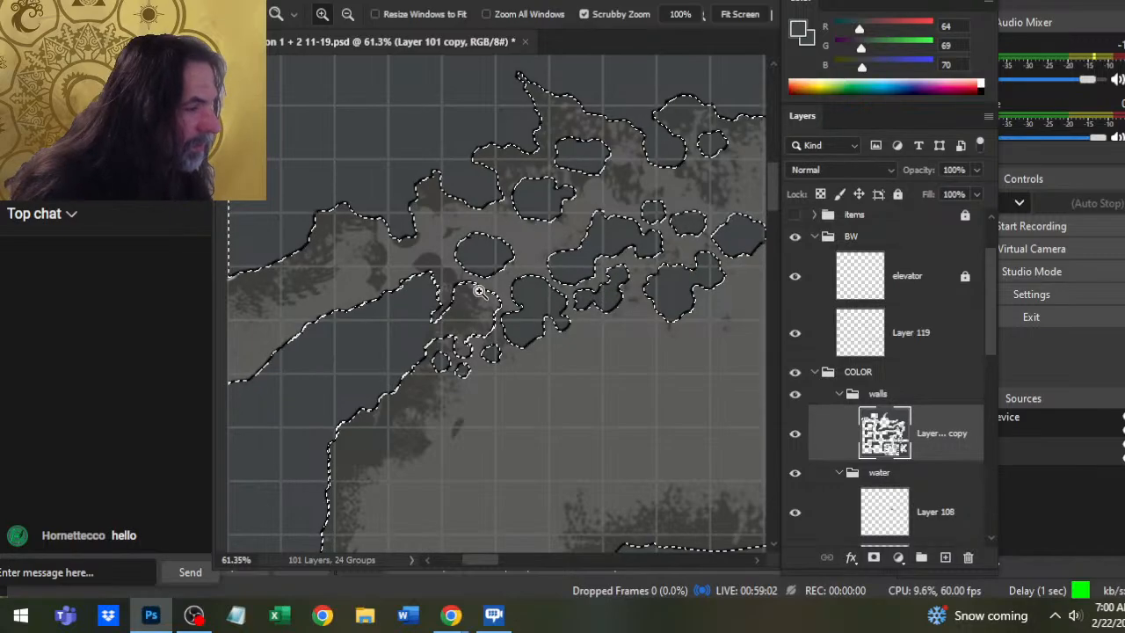
key("b")
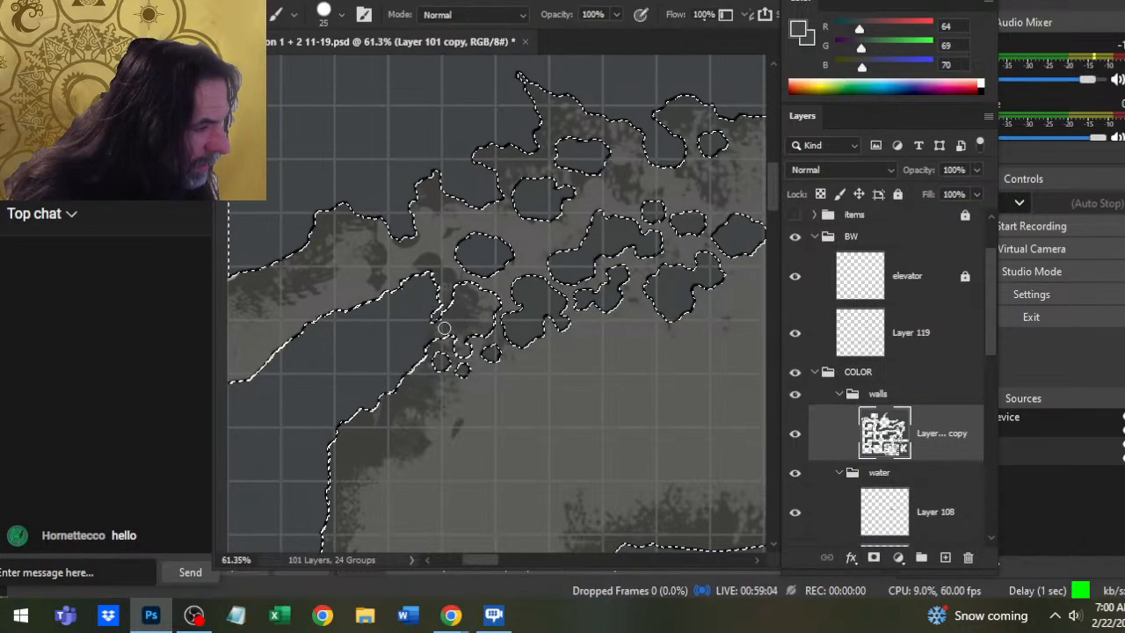
key("bracketright")
key("bracketright")
key("bracketright")
key("bracketright")
key("bracketright")
key("bracketright")
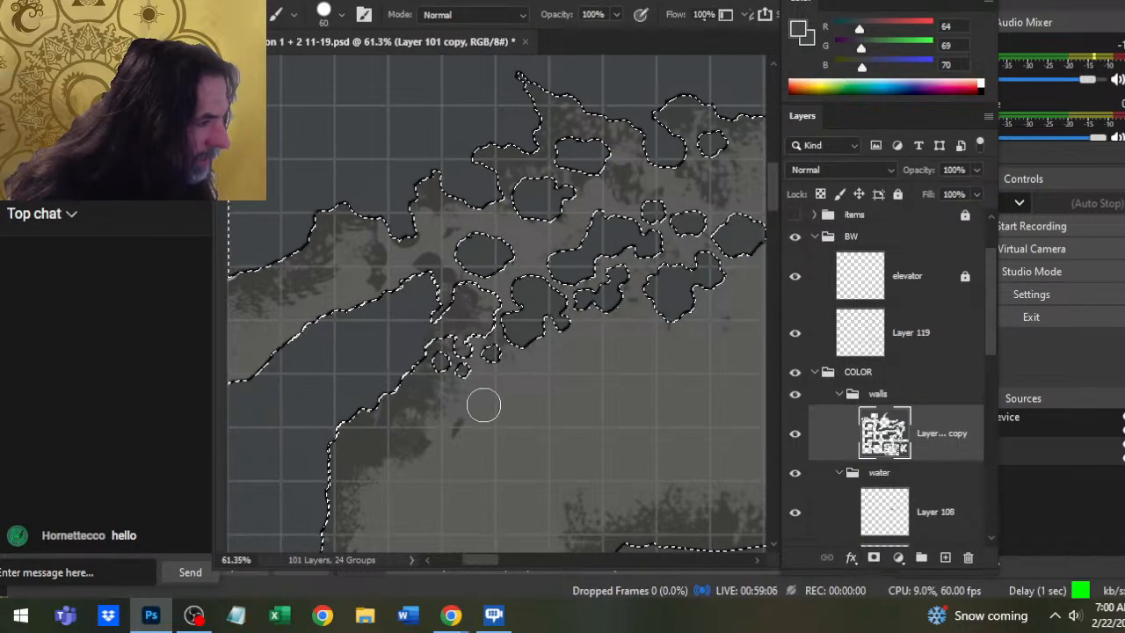
- Toggle the walls layer's visibility to check its coverage around the unfilled boulder, and hide Layer 110 in the floor group
left_click(795, 433)
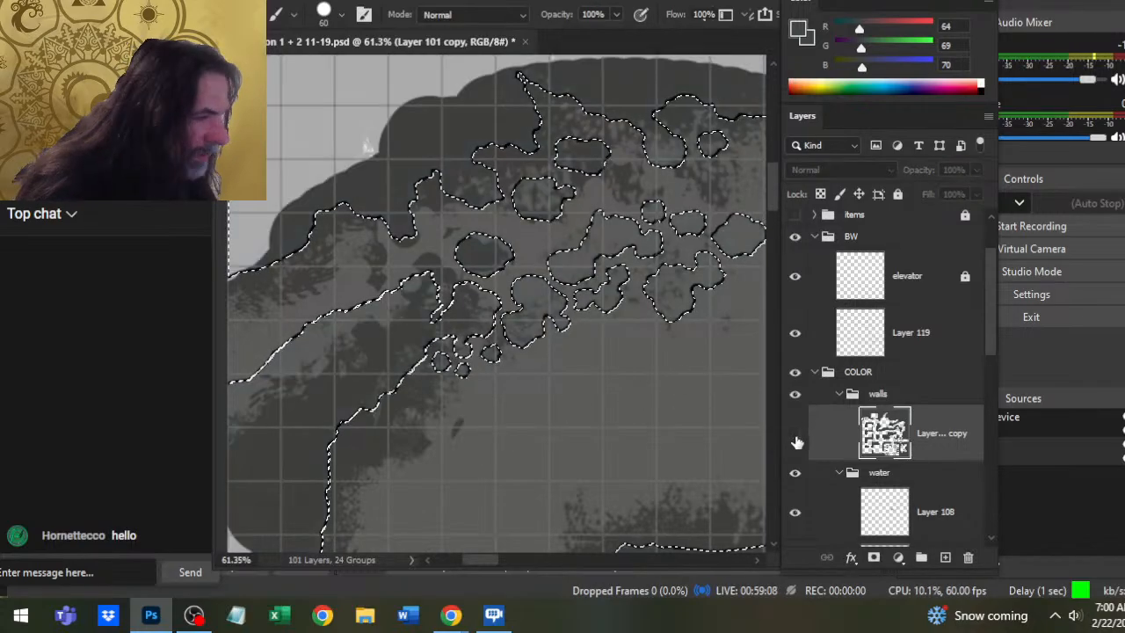
left_click(796, 435)
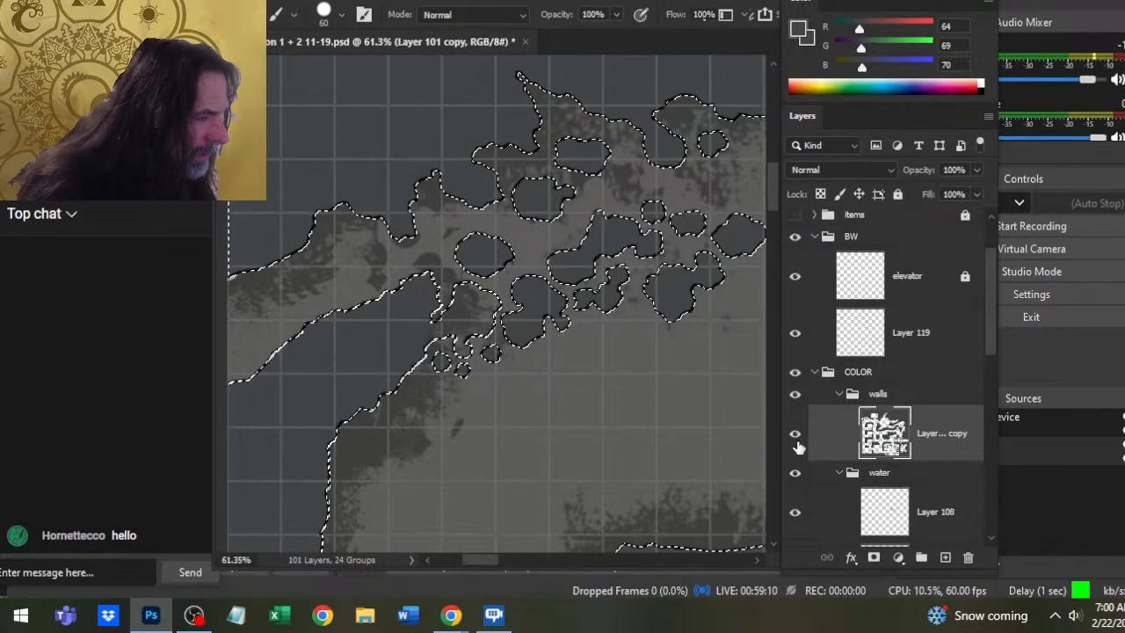
key("ctrl+space")
left_click_drag(444, 332, 477, 303)
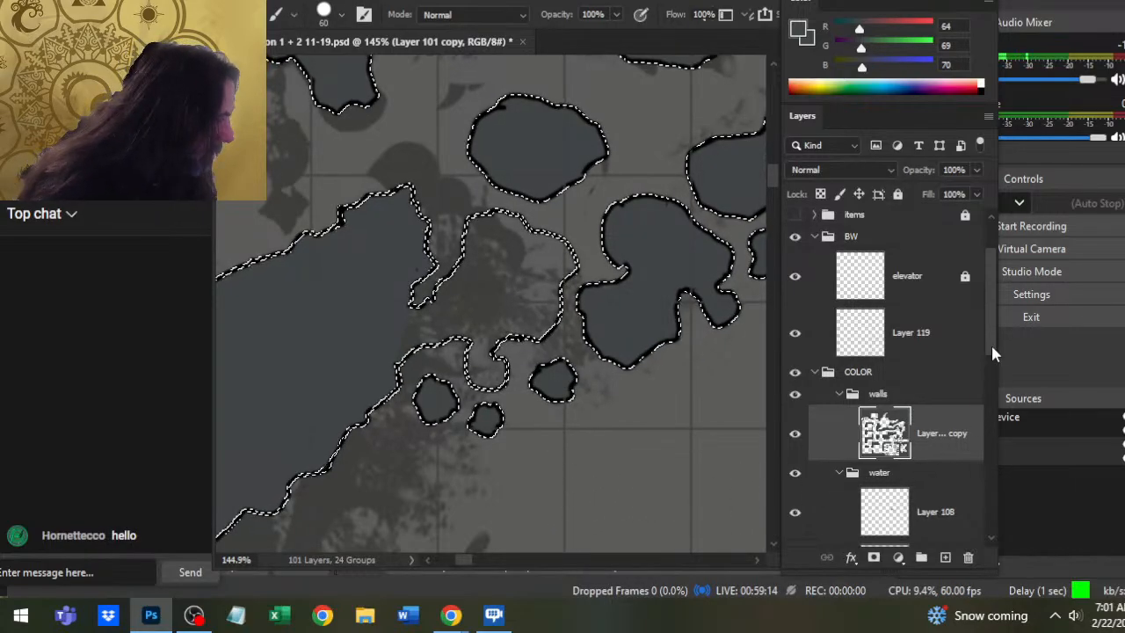
left_click_drag(991, 343, 987, 490)
left_click(795, 461)
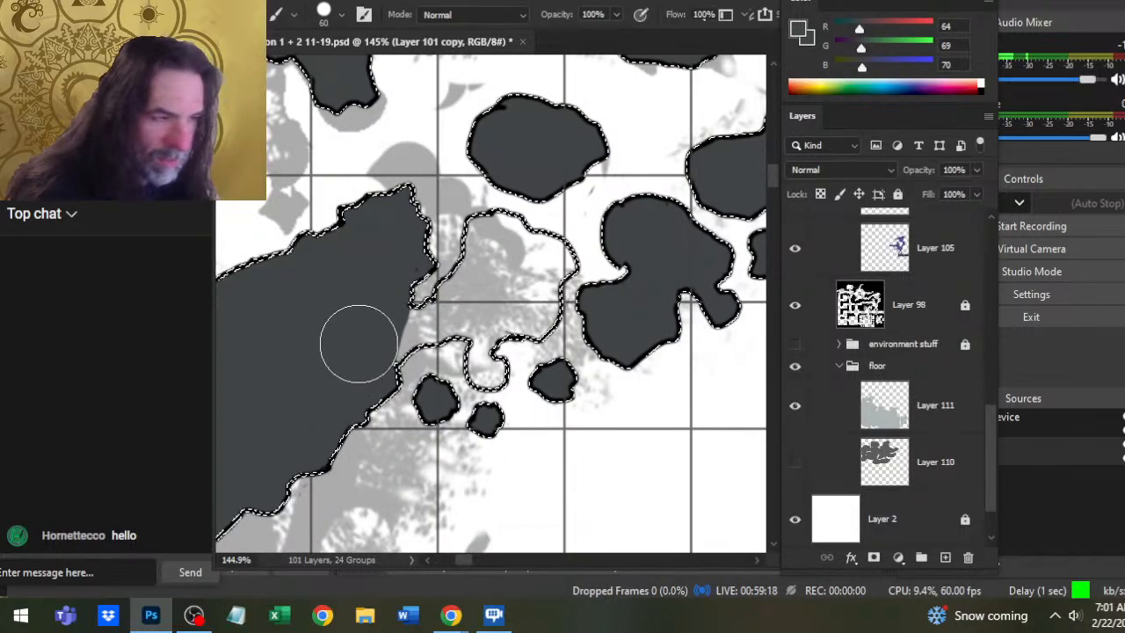
- Clear the selection and paint the unfilled boulder beside the cave wall dark gray on the Layer 101 copy, using a 20-pixel brush
key("ctrl+d")
key("l")
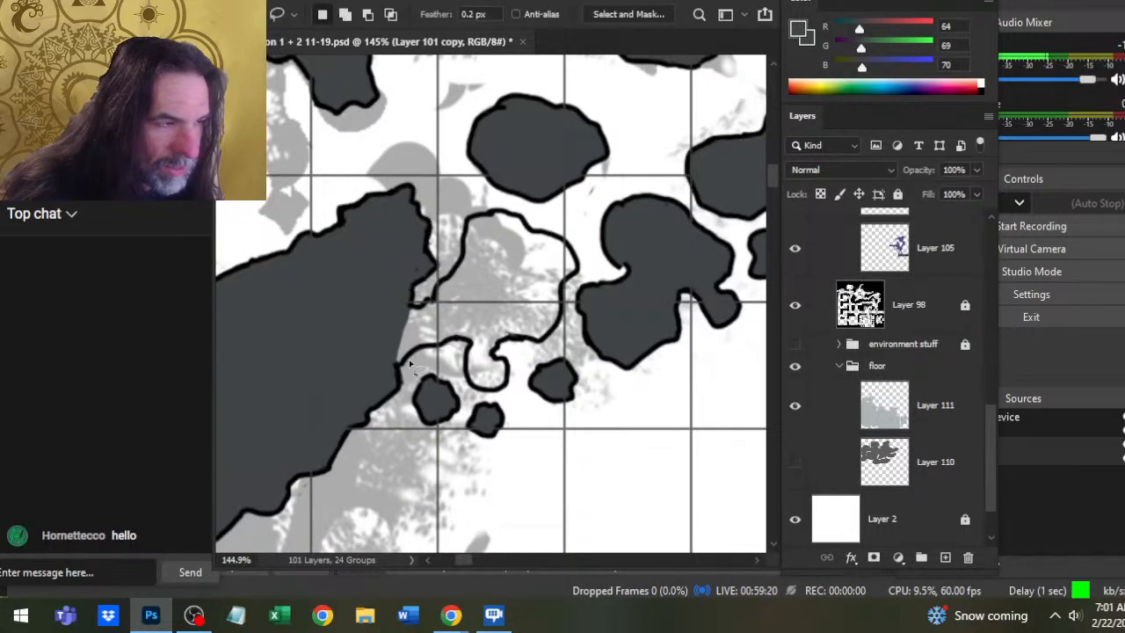
key("z")
left_click_drag(364, 395, 417, 393)
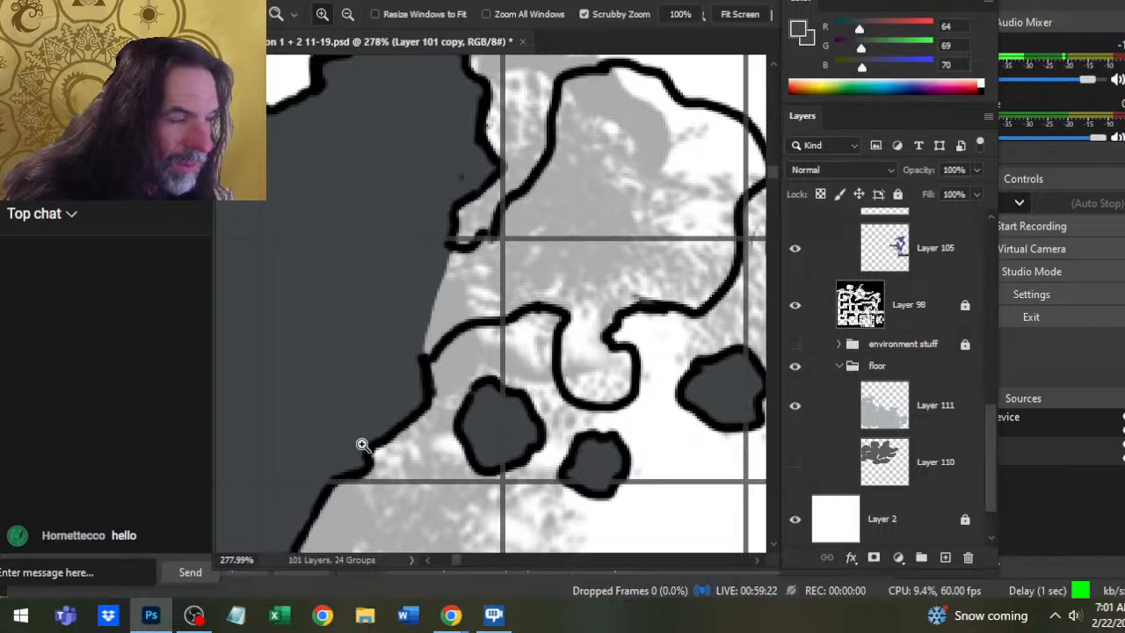
mouse_move(559, 281)
left_mouse_down()
mouse_move(431, 369)
mouse_move(376, 431)
mouse_move(337, 429)
mouse_move(443, 402)
left_mouse_up()
key("b")
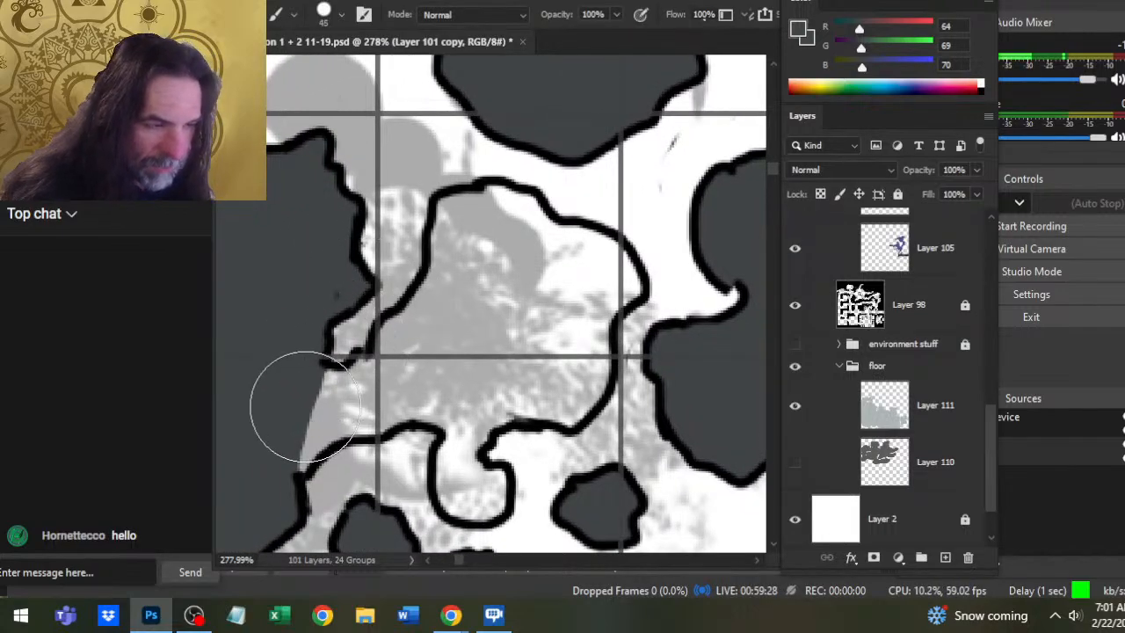
key("bracketleft")
key("bracketleft")
key("bracketleft")
left_click_drag(301, 396, 303, 401)
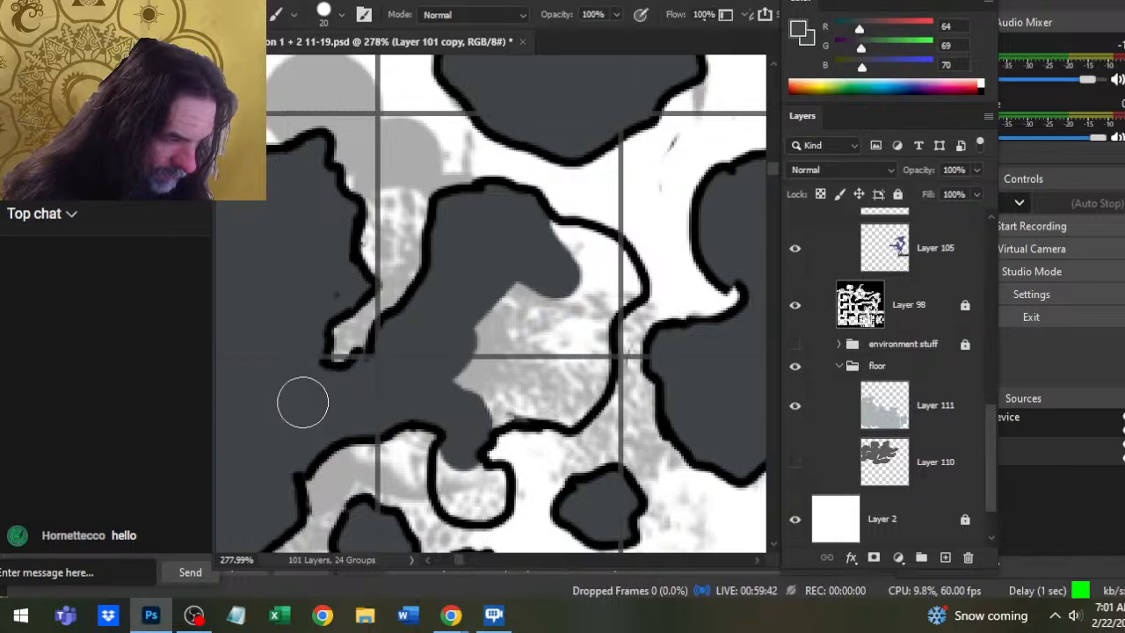
mouse_move(454, 460)
left_mouse_down()
mouse_move(478, 467)
mouse_move(452, 296)
left_mouse_up()
- Examine the wall and floor coloring across the whole map, from the northwest cave to the southern rooms and back
key("z")
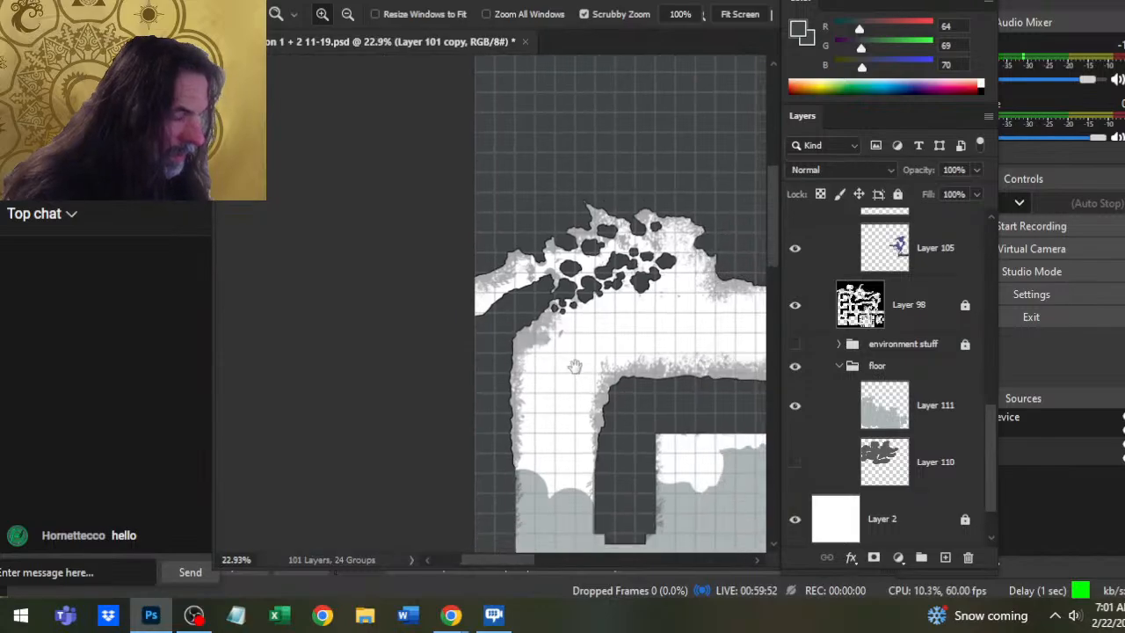
left_click_drag(573, 367, 372, 203)
left_click_drag(577, 438, 400, 277)
left_click_drag(560, 480, 344, 218)
scroll(343, 218, "down", 3)
left_click_drag(527, 413, 481, 324)
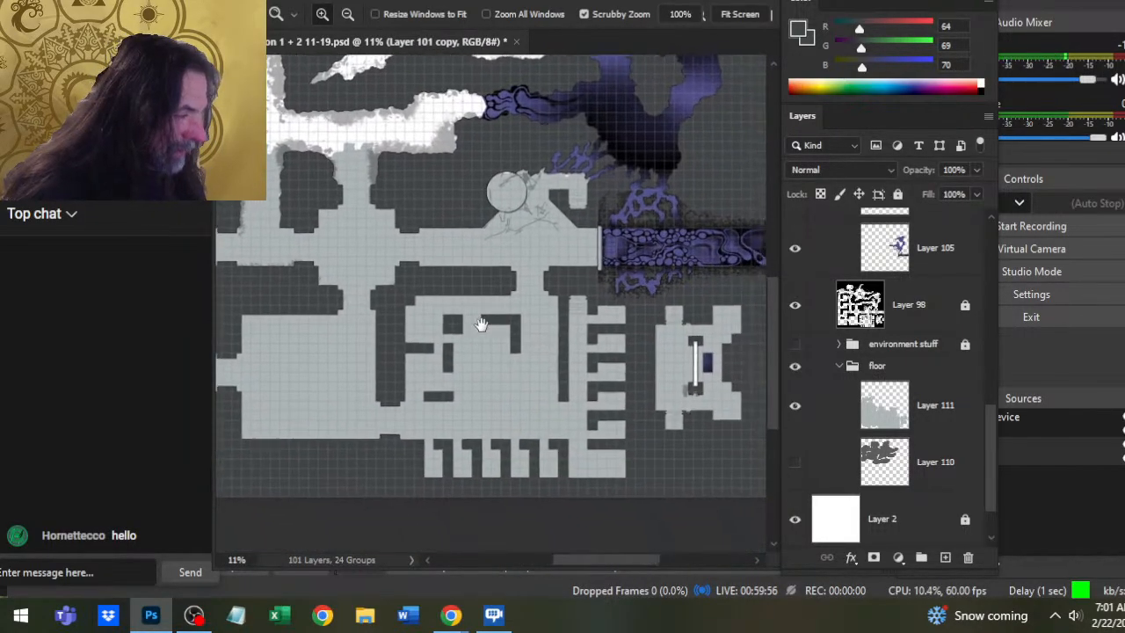
scroll(682, 306, "up", 5)
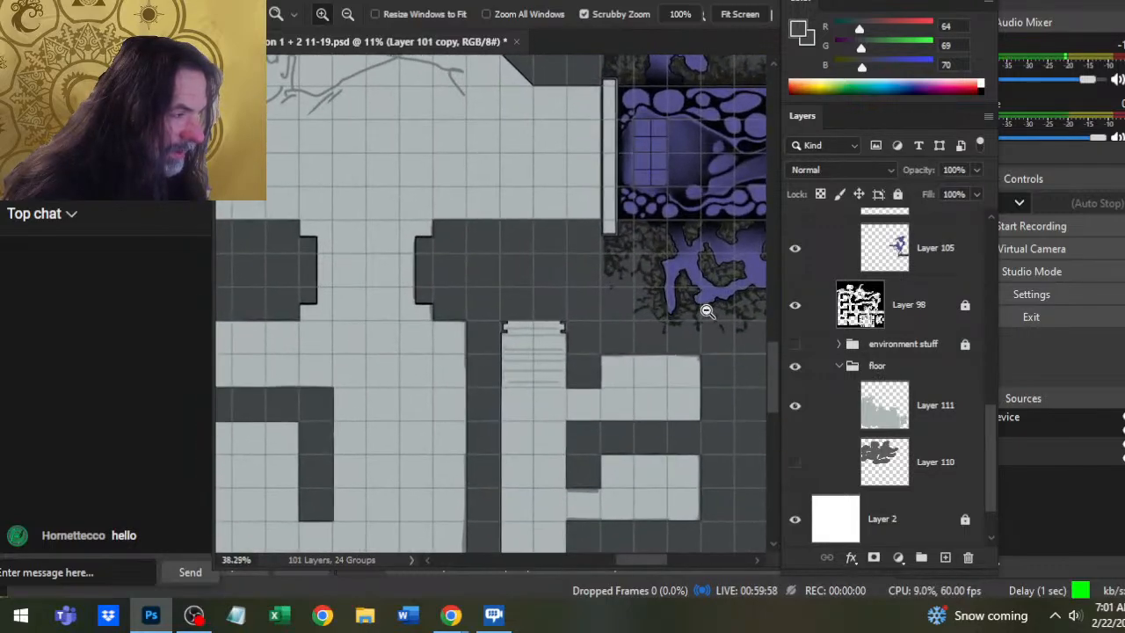
left_click_drag(696, 309, 631, 312)
left_click_drag(427, 334, 495, 201)
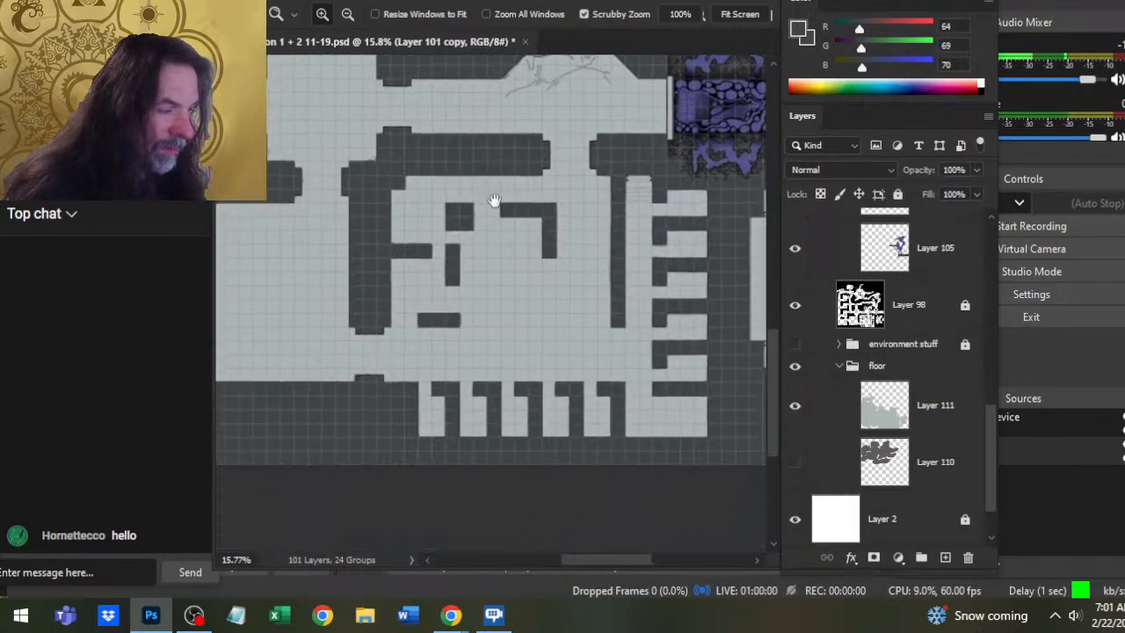
left_click_drag(565, 223, 589, 270)
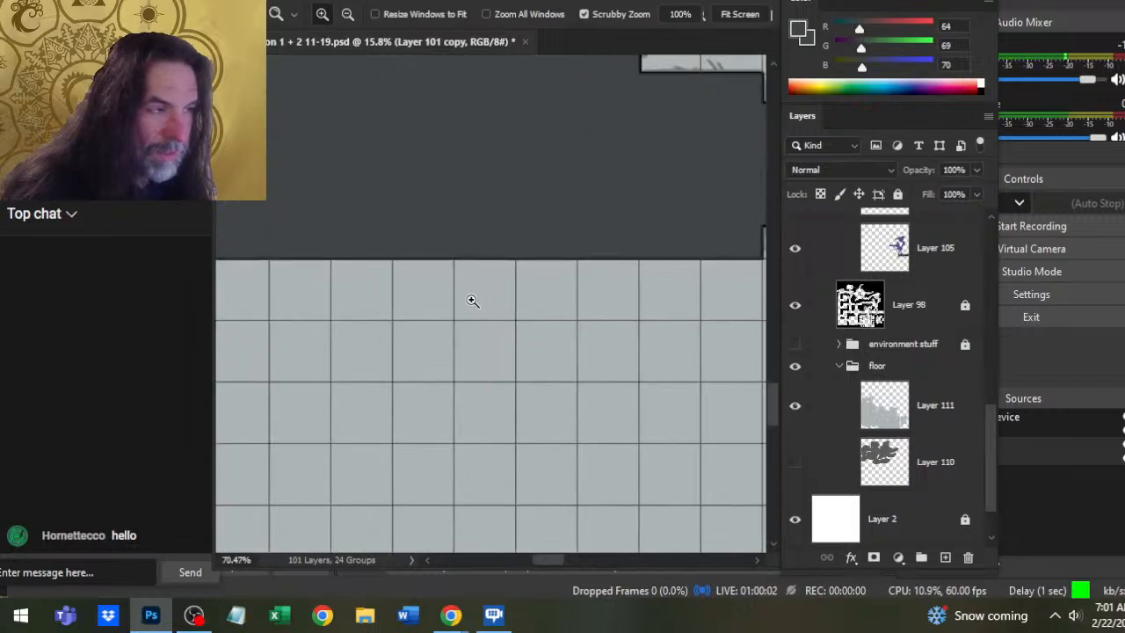
left_click_drag(448, 245, 466, 297)
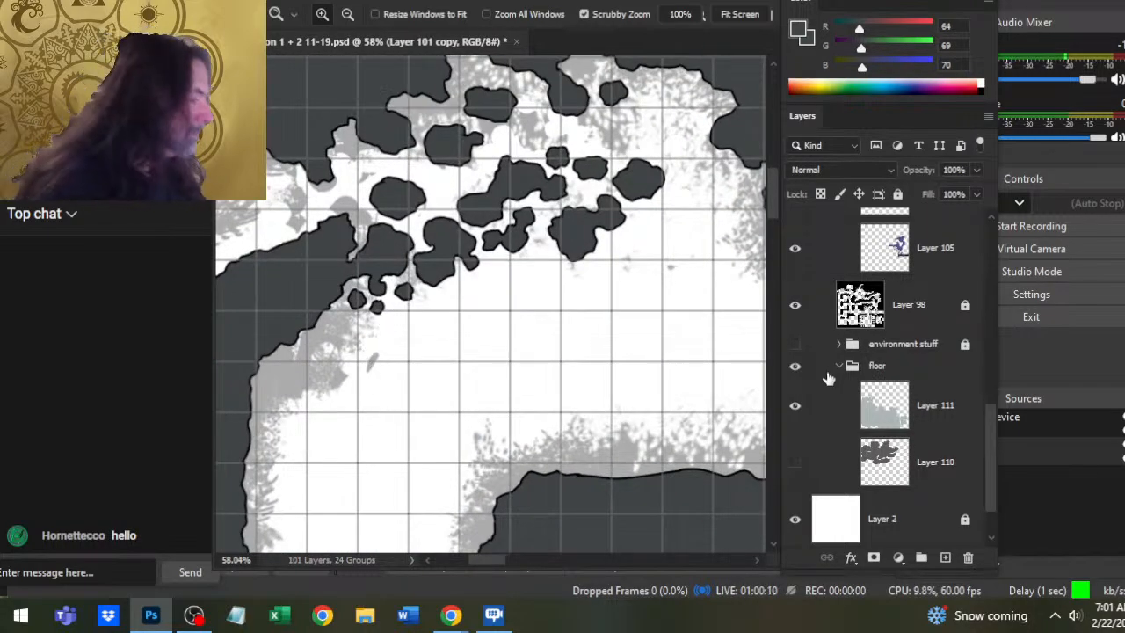
- Show Layer 110 in the floor group again and select Layer 119, toggling its visibility to check its contents
left_click(798, 463)
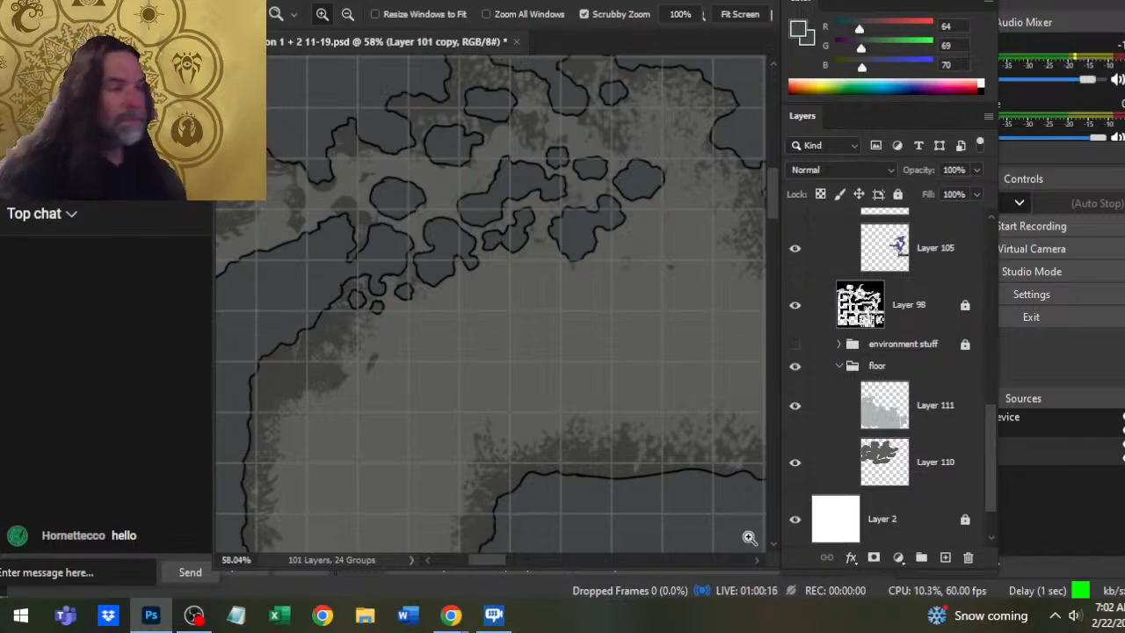
left_click_drag(393, 249, 431, 380)
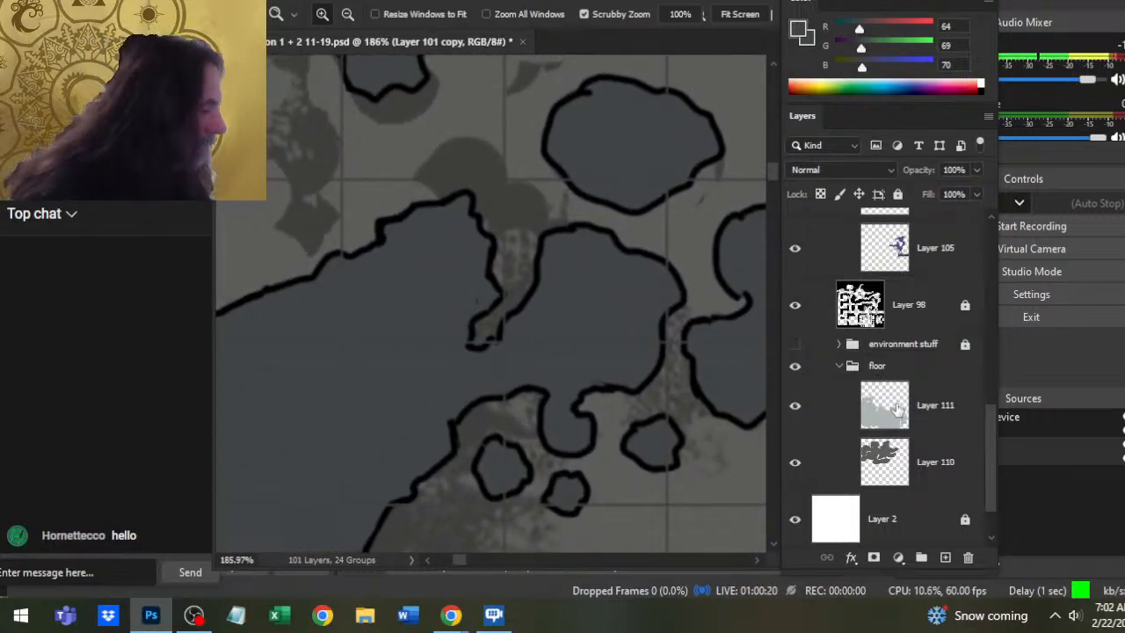
left_click(942, 262)
left_click_drag(988, 413, 985, 288)
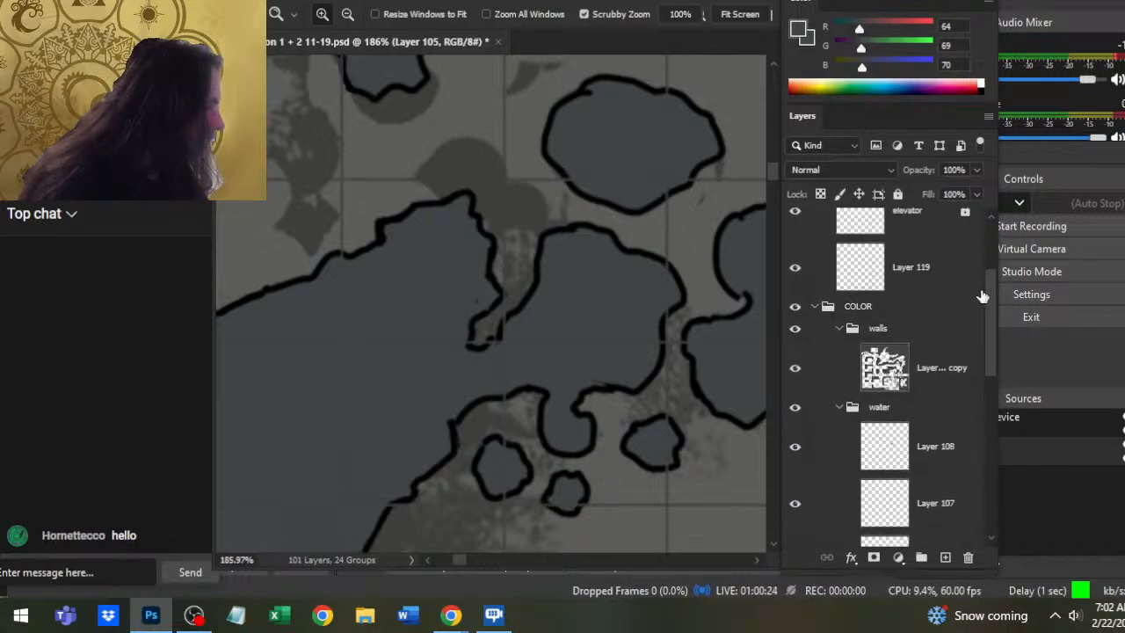
left_click(944, 283)
left_click(795, 276)
left_click(795, 276)
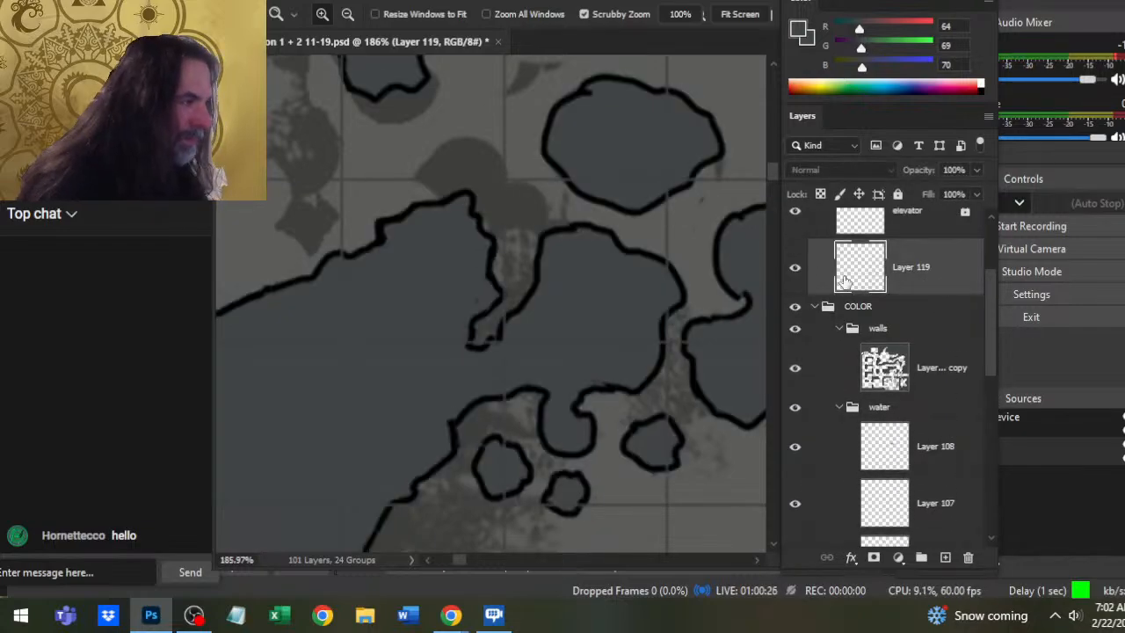
- Set up a black 4-pixel brush for touching up the rock outlines on Layer 119
key("b")
key("d")
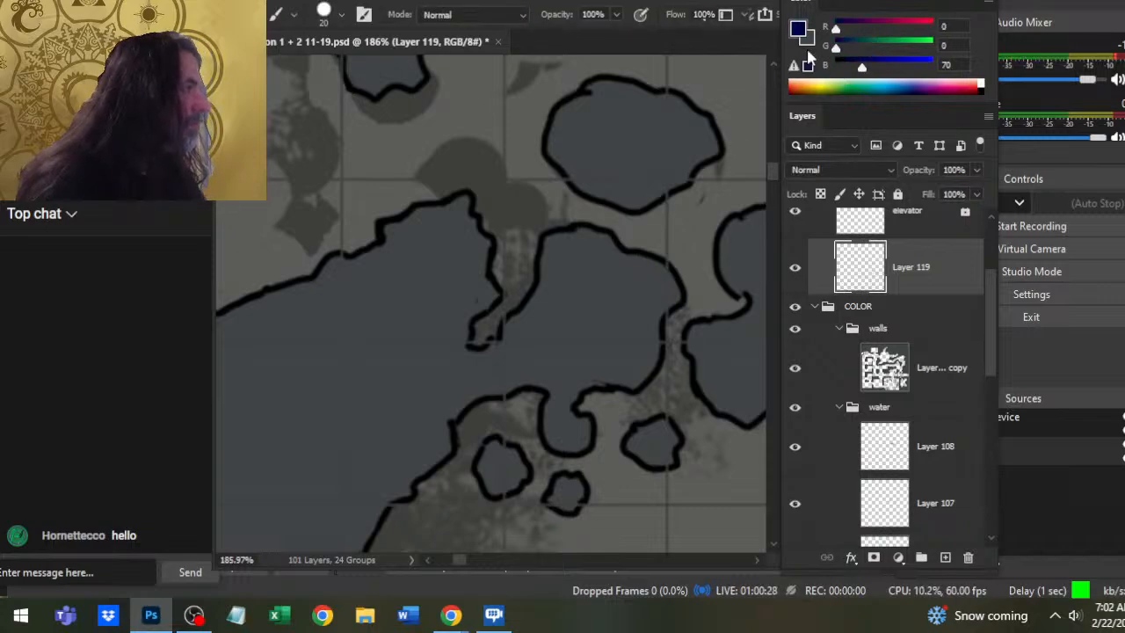
key("bracketleft")
key("bracketleft")
key("bracketleft")
key("bracketleft")
key("bracketleft")
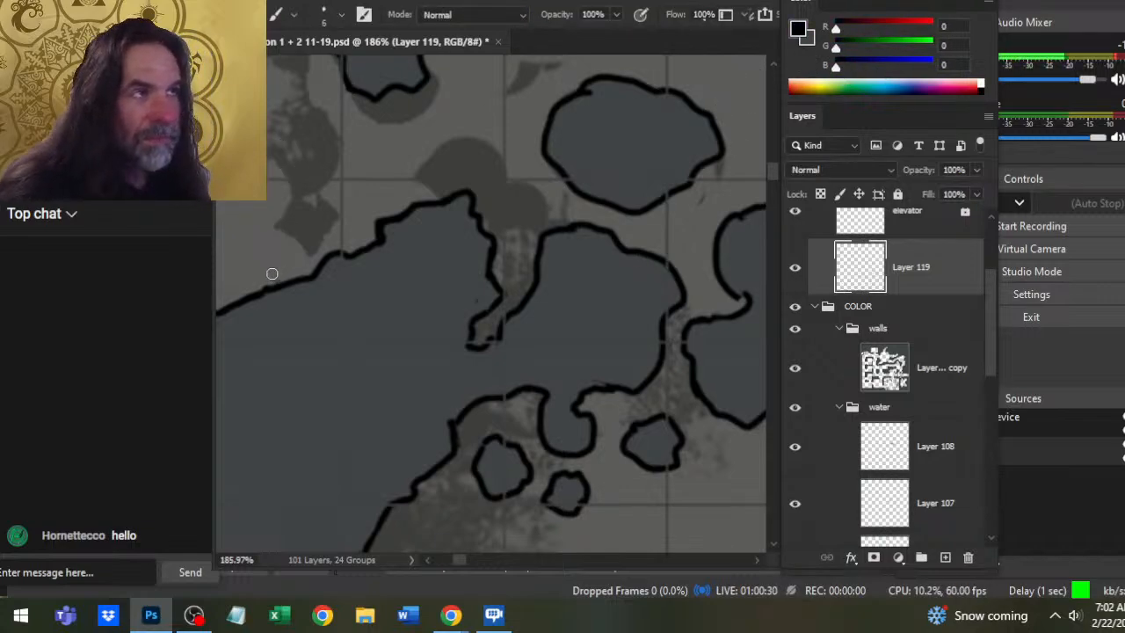
- Touch up the outlines of the oval boulder and the hooked notch in the two-lobed boulder with brush and 7-pixel eraser
left_click_drag(585, 188, 527, 289)
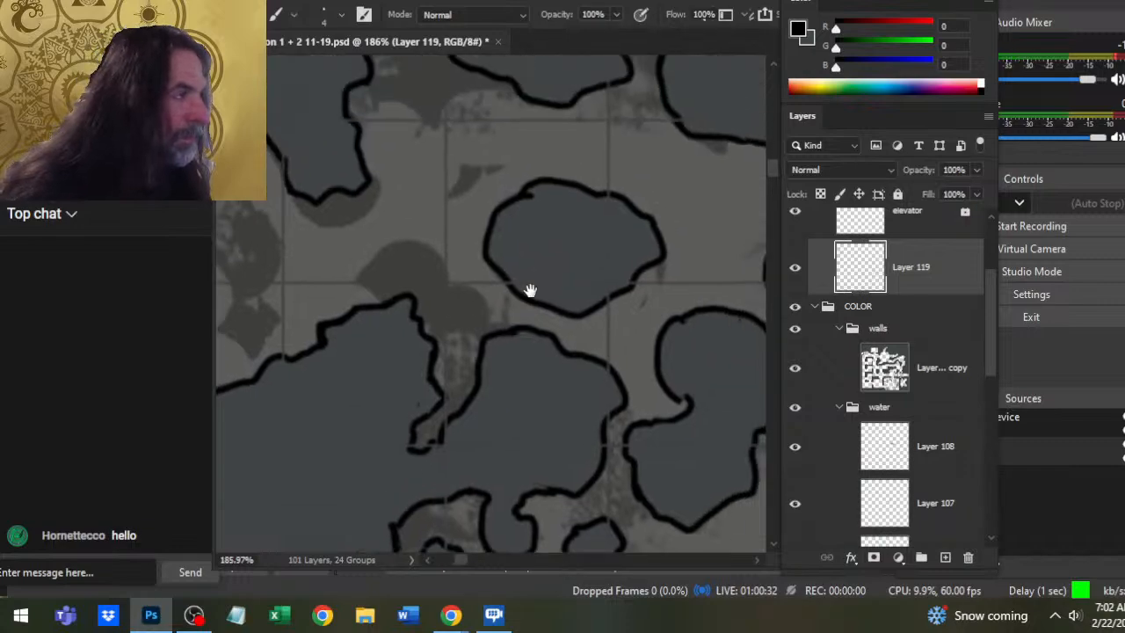
key("e")
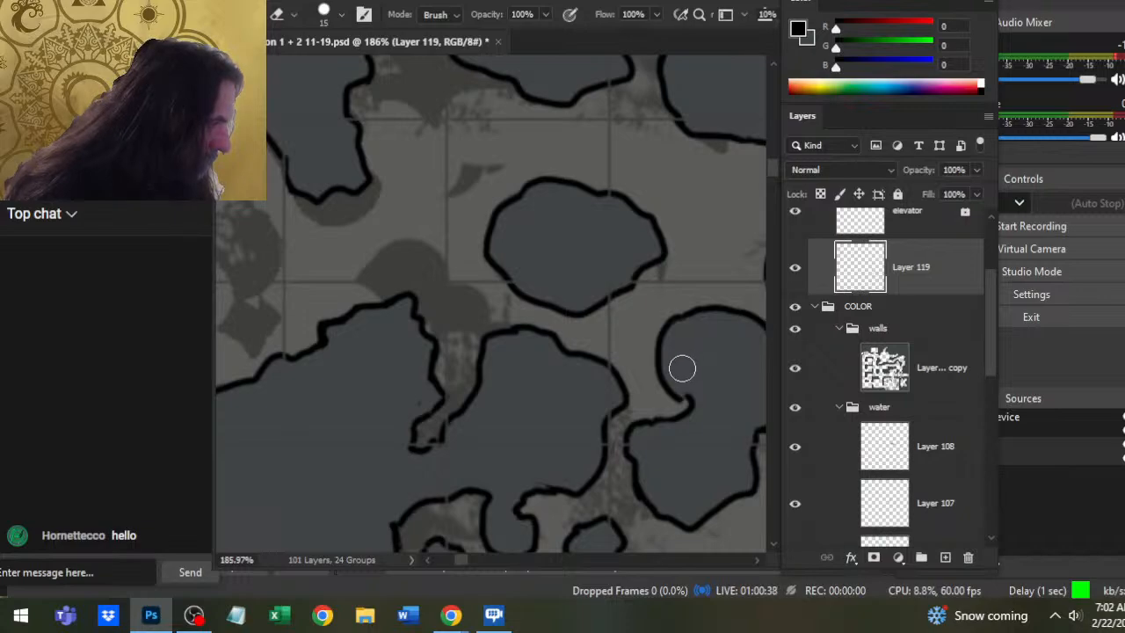
key("b")
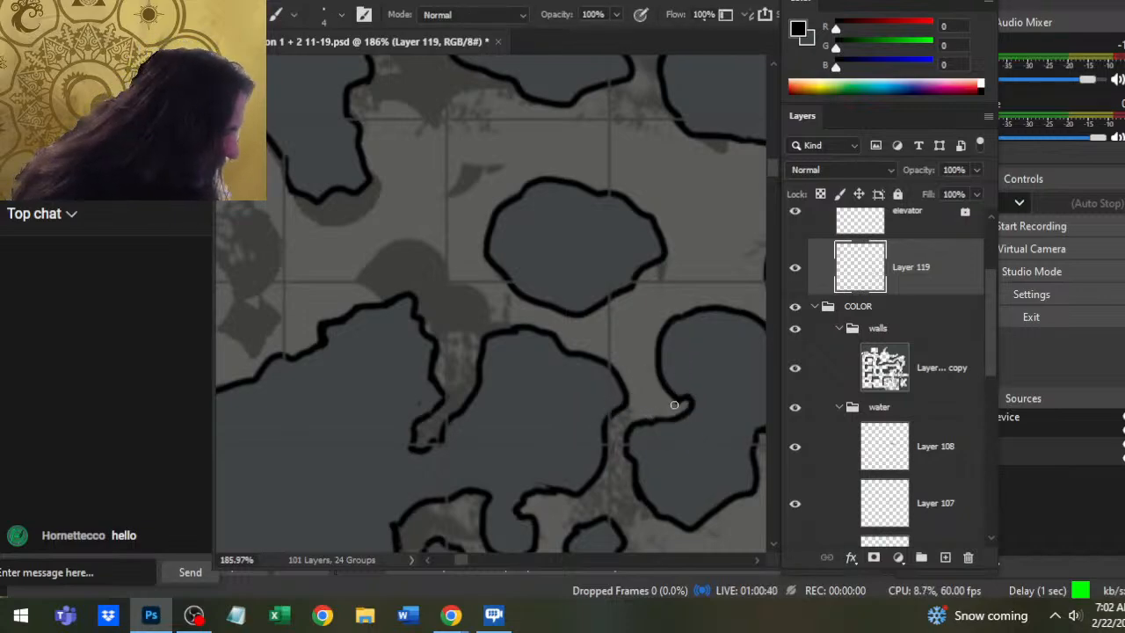
key("e")
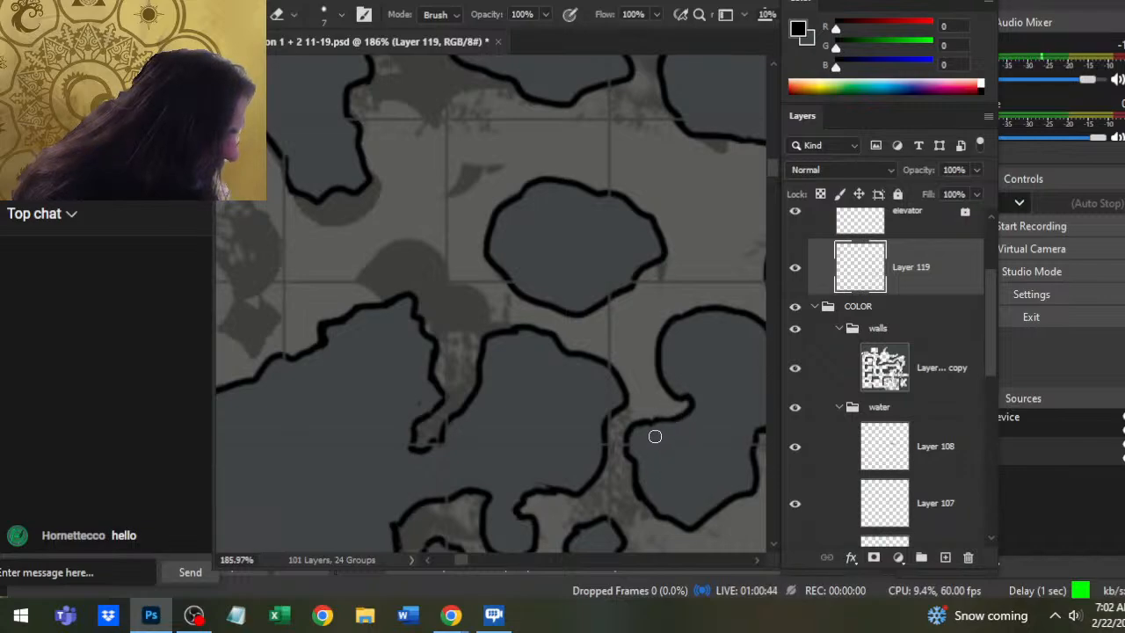
key("b")
- Refine the lower and eastern outline of the two-lobed boulder with alternating black brush and eraser strokes
left_click_drag(677, 465, 619, 338)
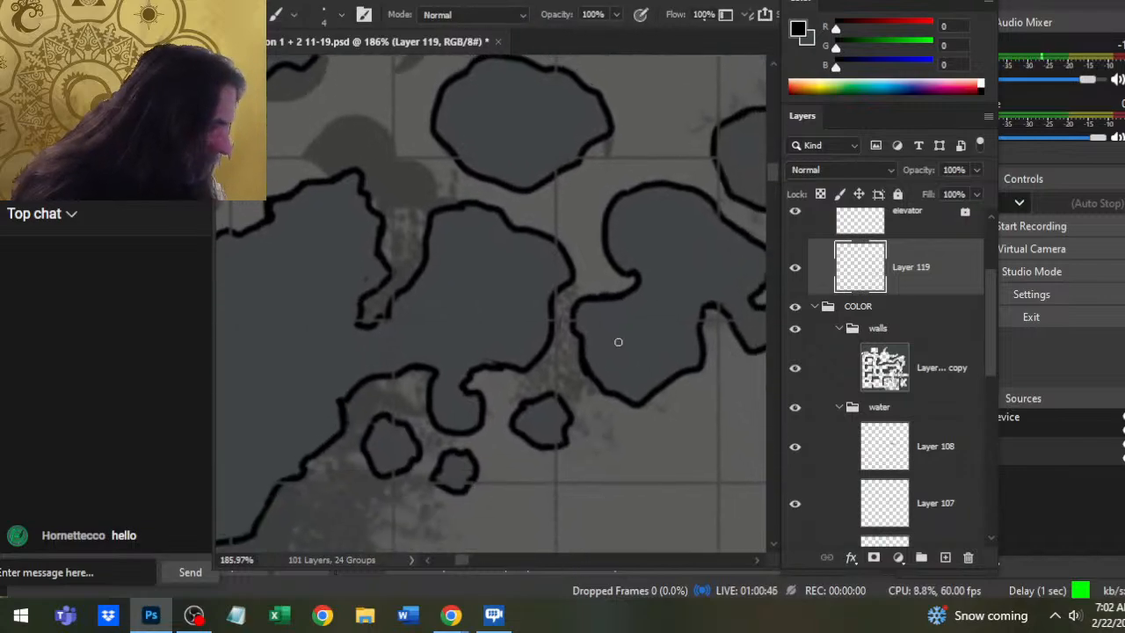
key("e")
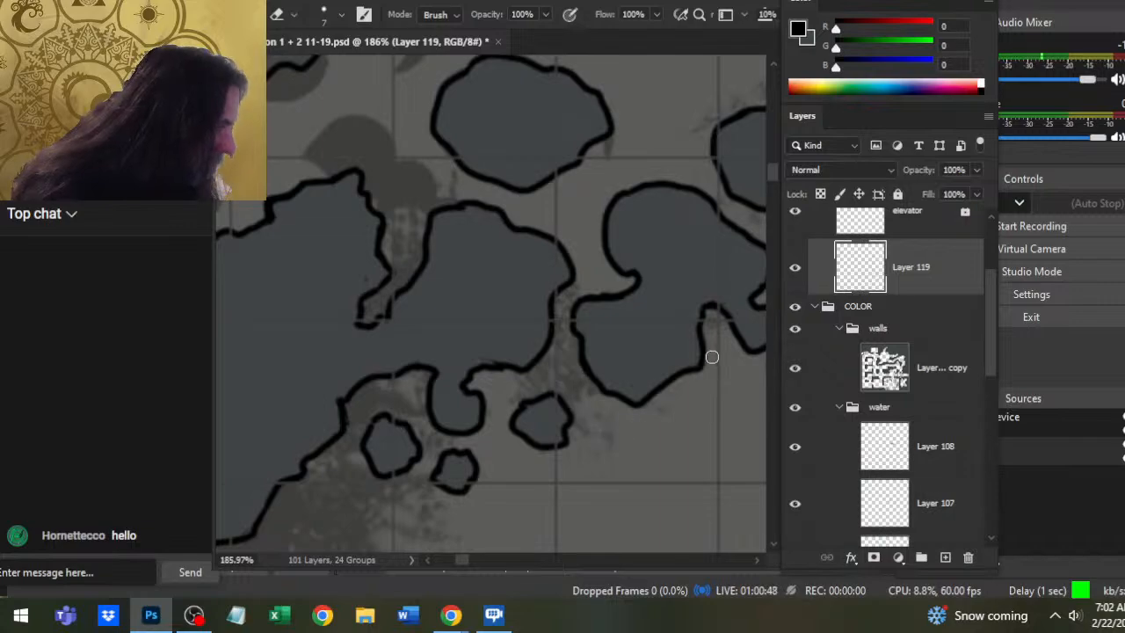
key("b")
key("e")
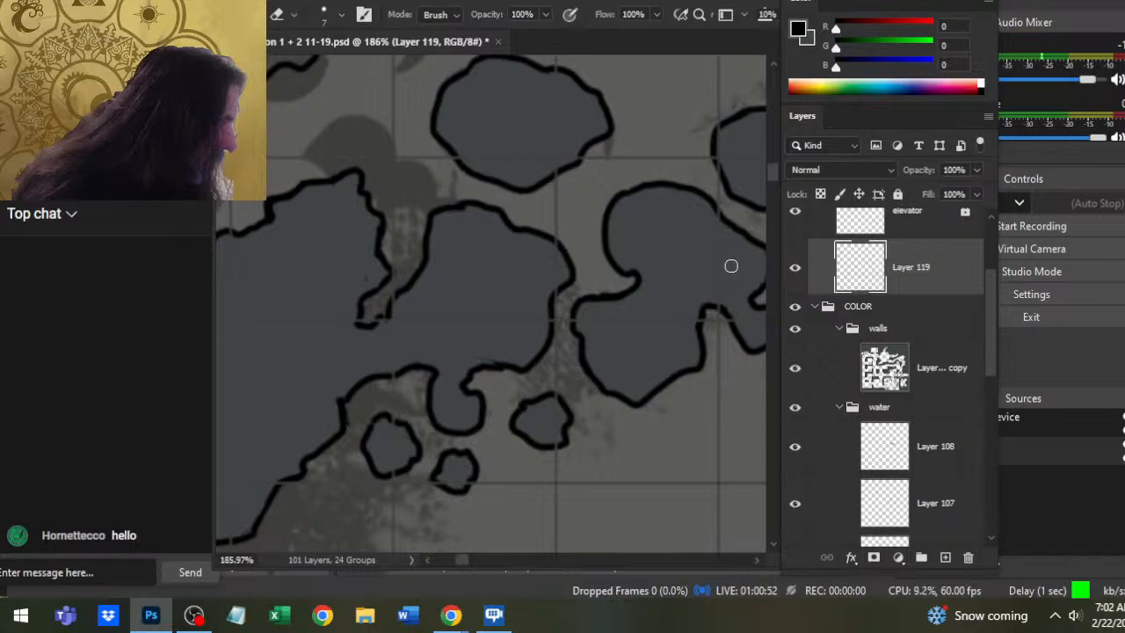
left_click_drag(730, 266, 580, 281)
key("b")
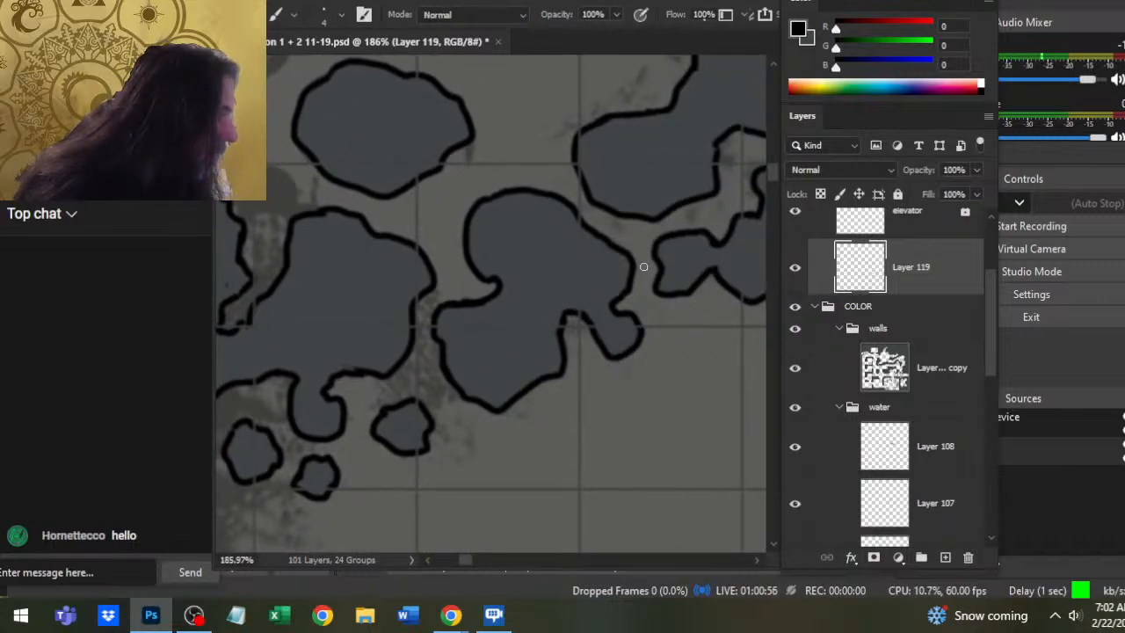
key("e")
- Redraw and trim the outline at the tip of the narrow notch between the cave wall and its attached boulder
mouse_move(413, 389)
left_mouse_down()
mouse_move(501, 352)
mouse_move(585, 367)
left_mouse_up()
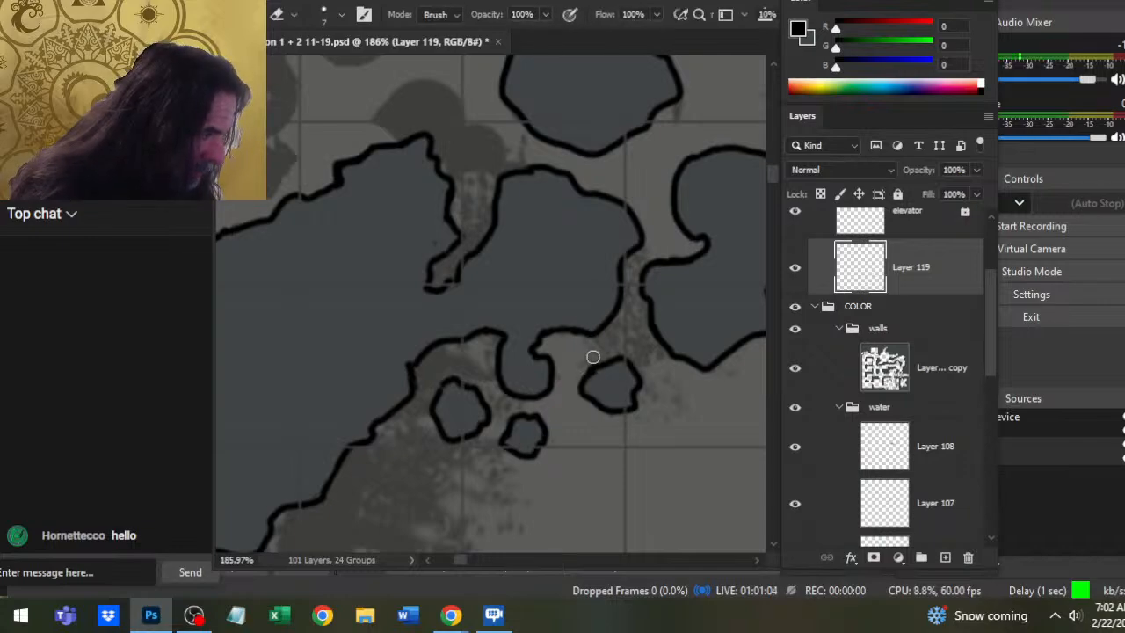
key("b")
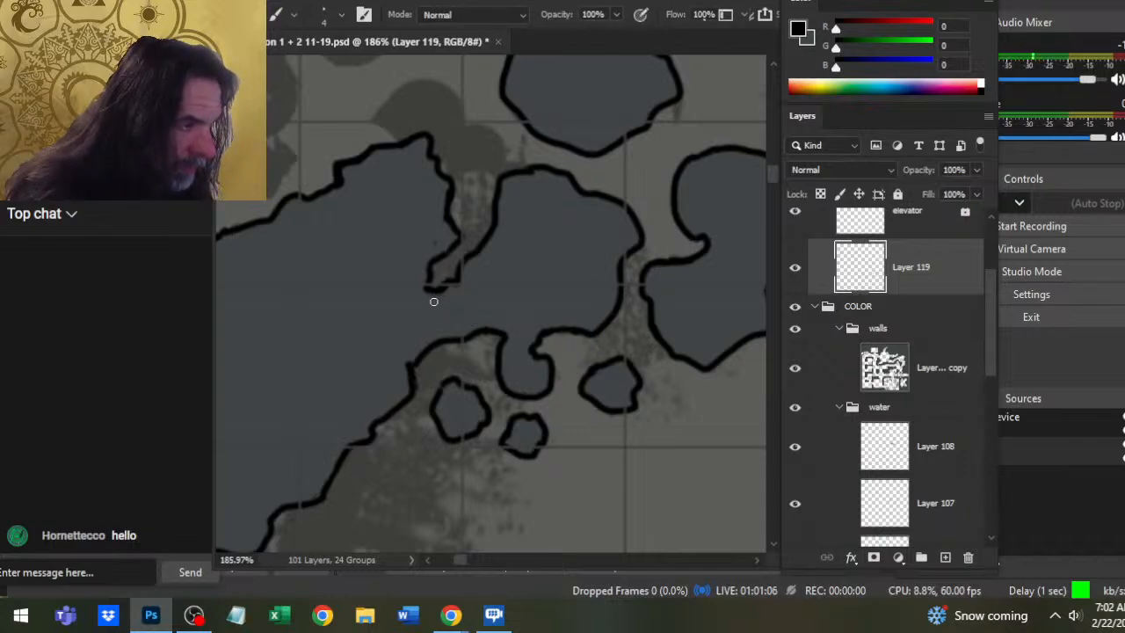
key("e")
key("b")
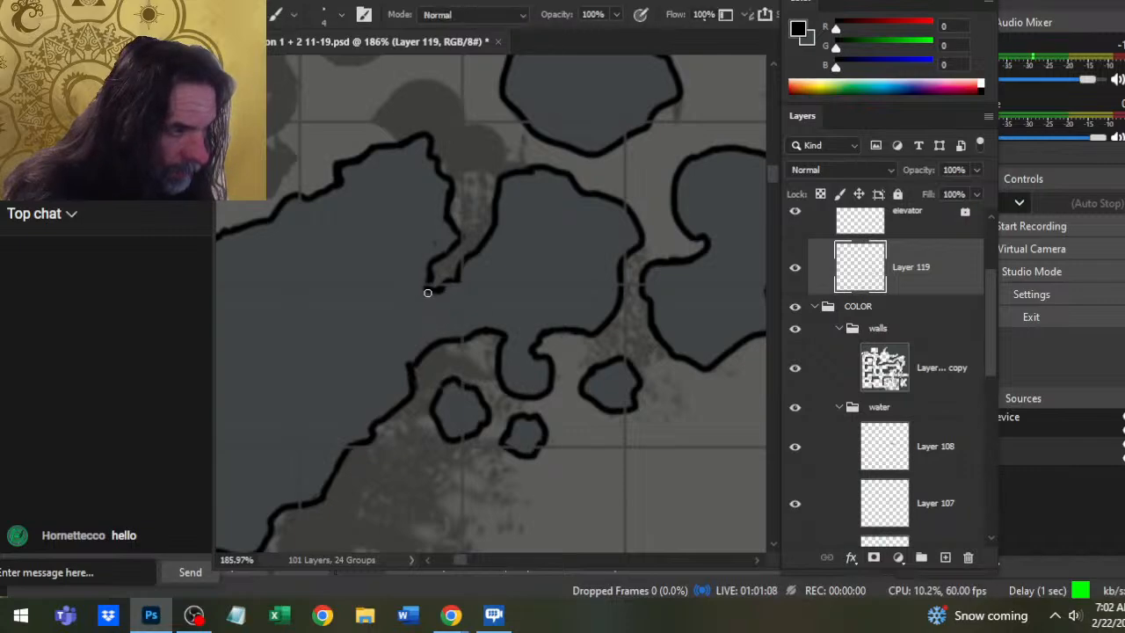
left_click_drag(427, 293, 452, 290)
key("e")
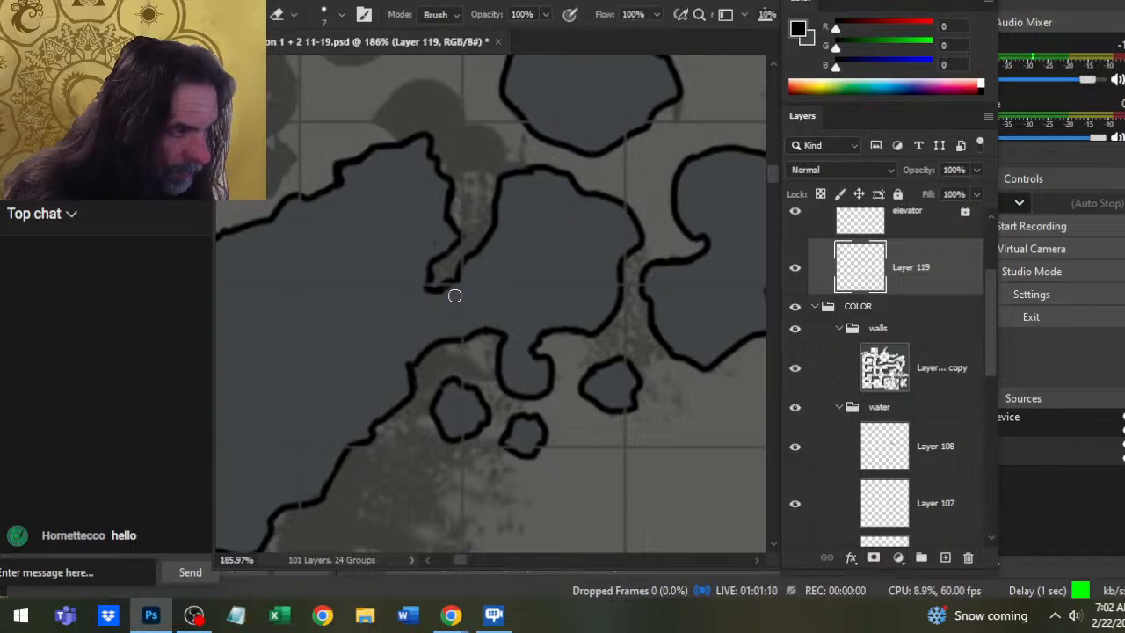
key("b")
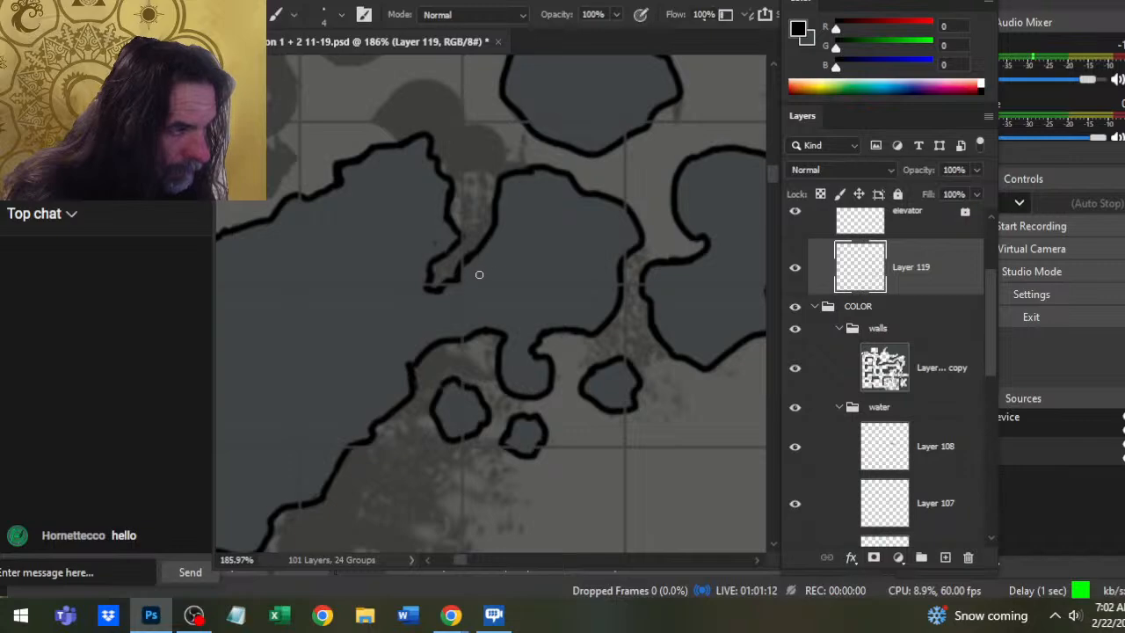
key("e")
mouse_move(438, 283)
left_mouse_down()
mouse_move(474, 254)
mouse_move(494, 326)
left_mouse_up()
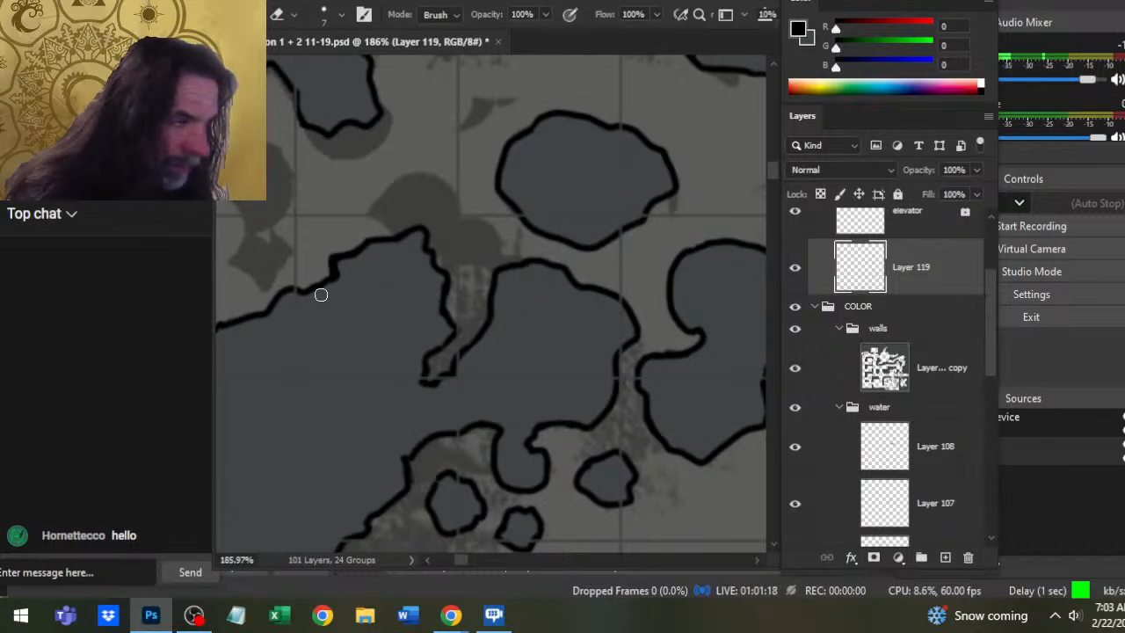
- Smooth the black outline along the upper edge of the cave wall west of the boulders
key("b")
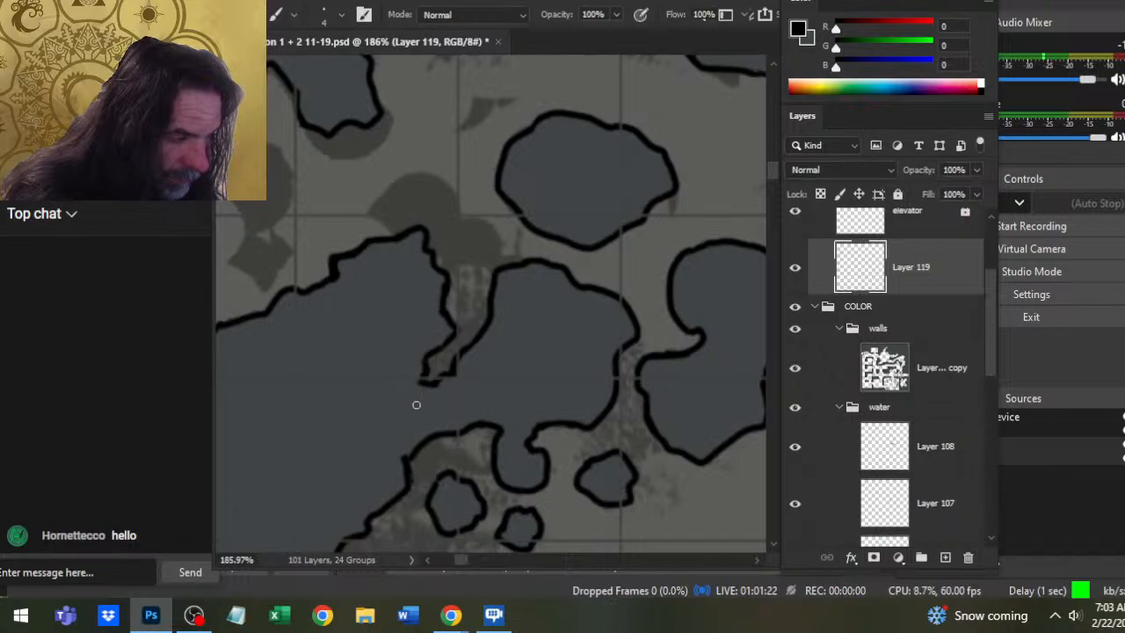
left_click_drag(417, 404, 543, 394)
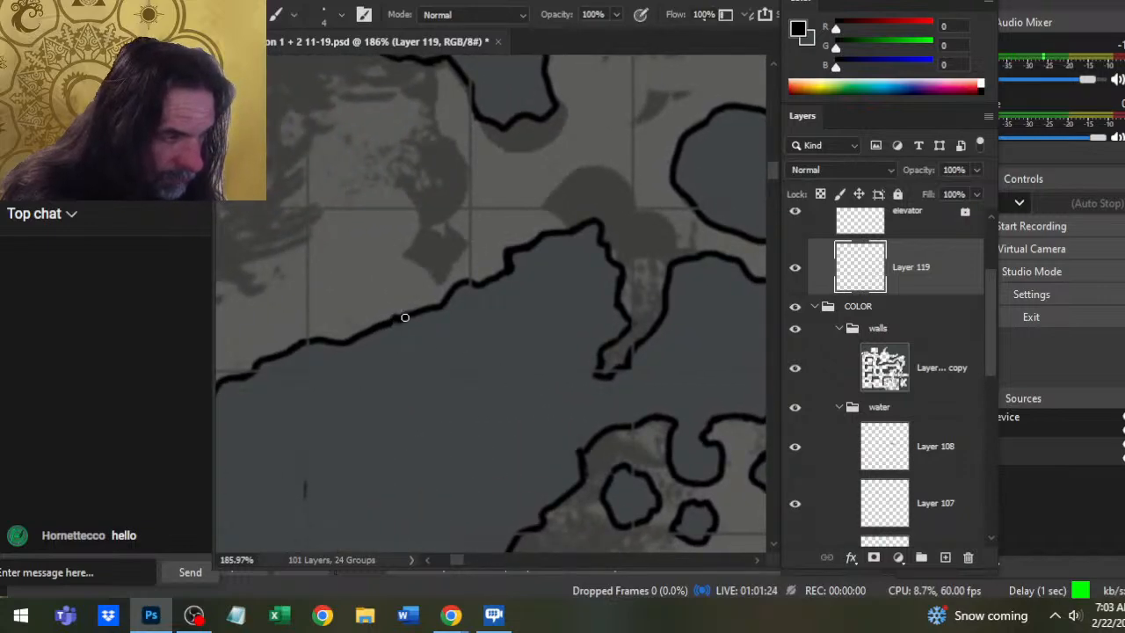
key("e")
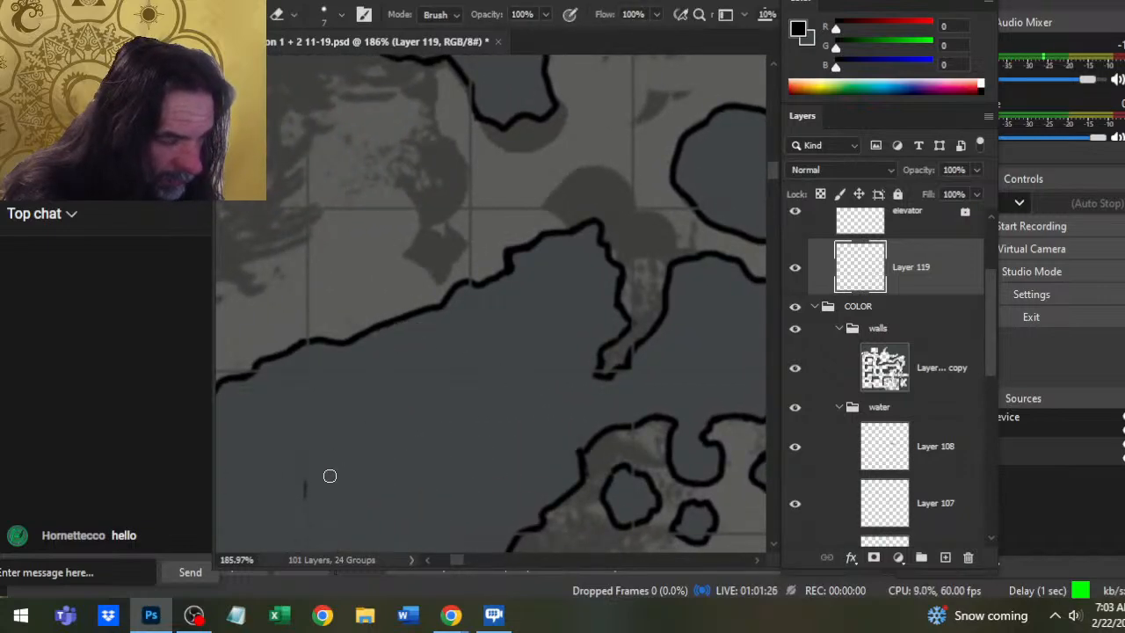
left_click_drag(366, 428, 486, 377)
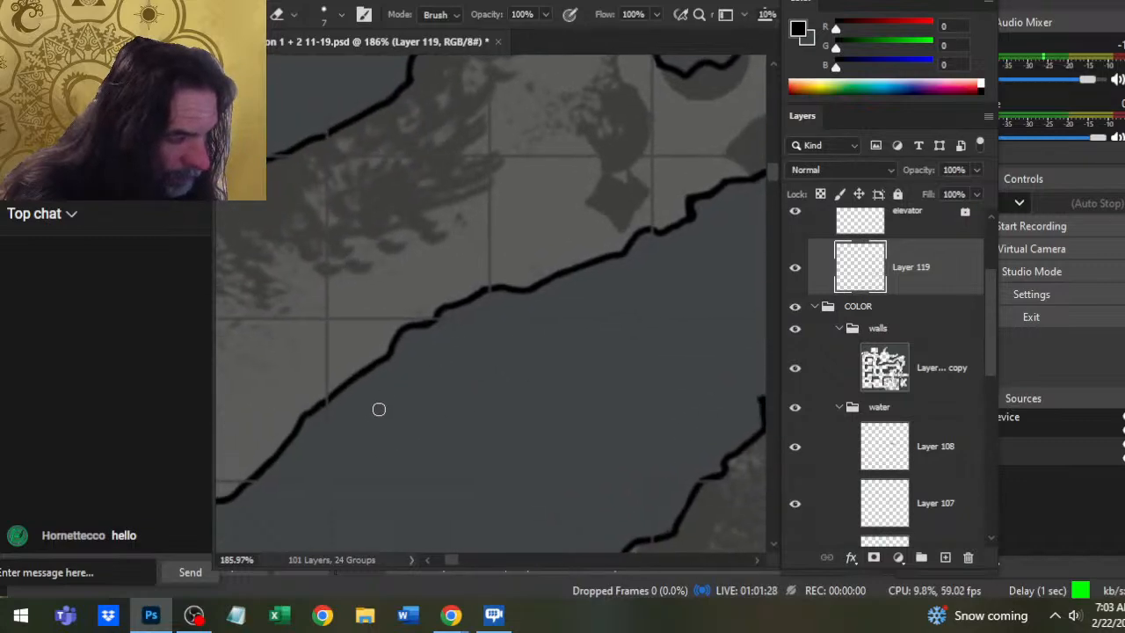
left_click_drag(592, 369, 364, 416)
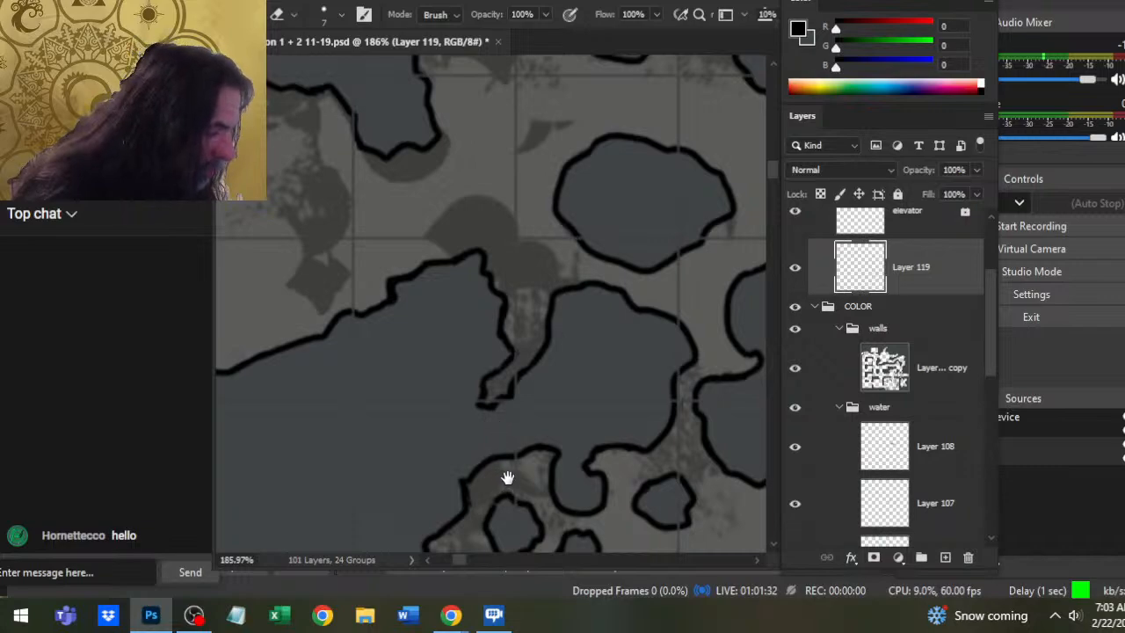
- Smooth the black outline of the cave wall beside the small boulders and along the west side of the downward-pointing wall lobe
key("b")
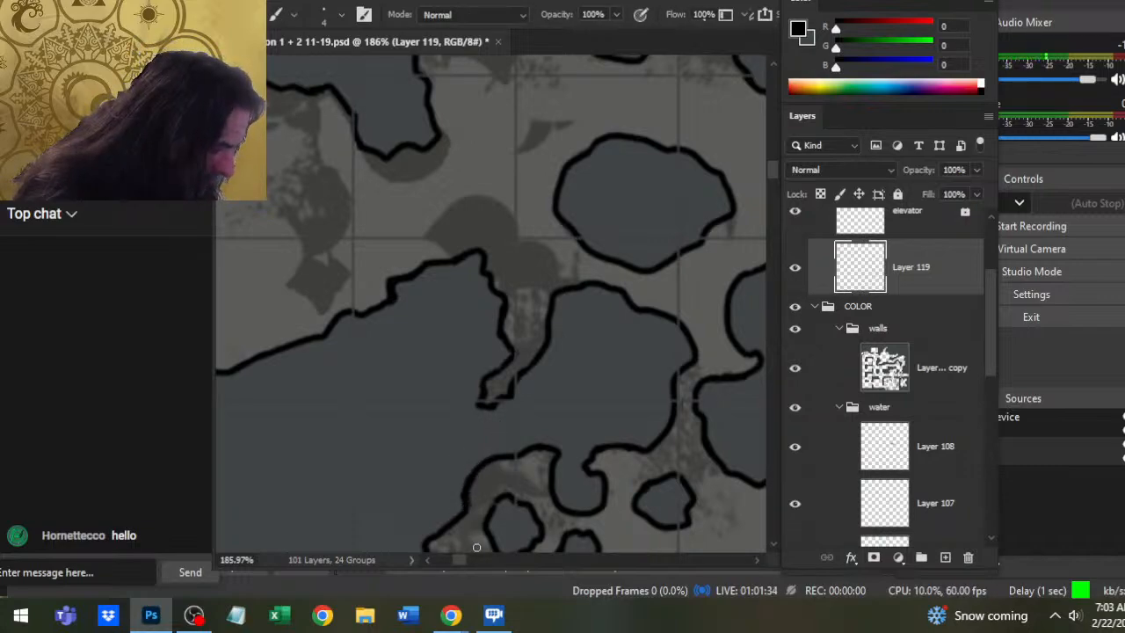
key("e")
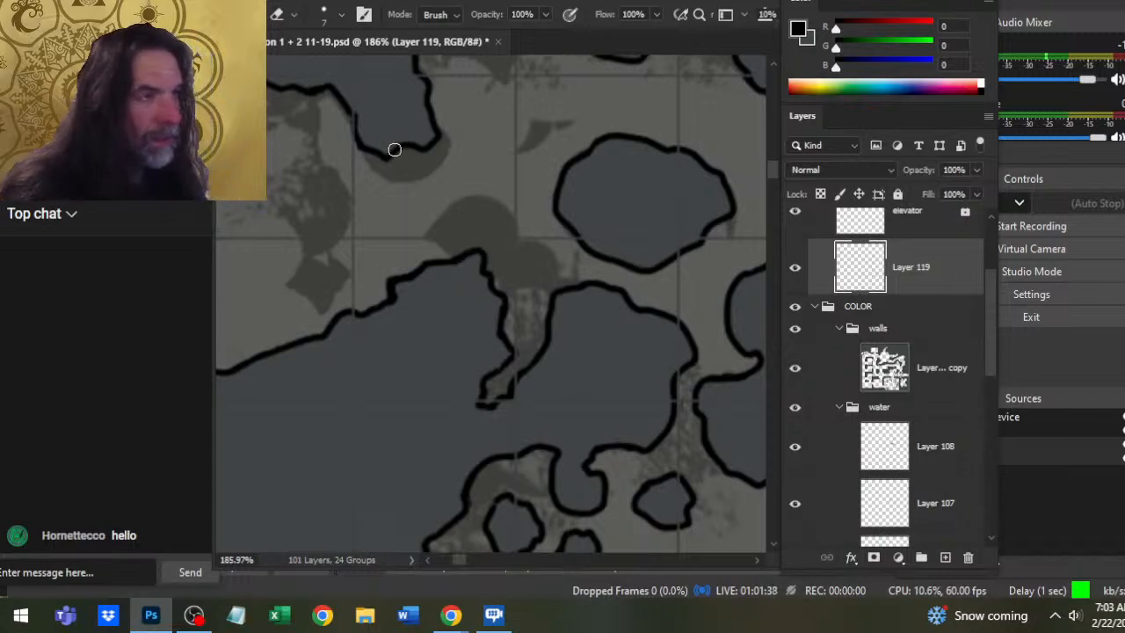
left_click_drag(395, 150, 404, 320)
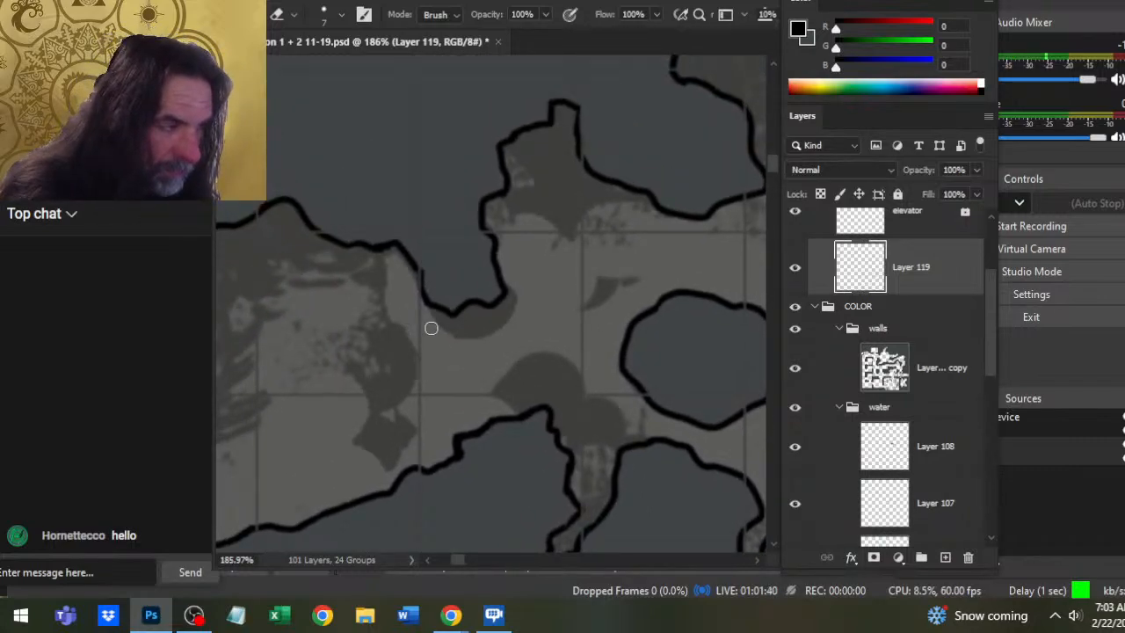
key("b")
key("e")
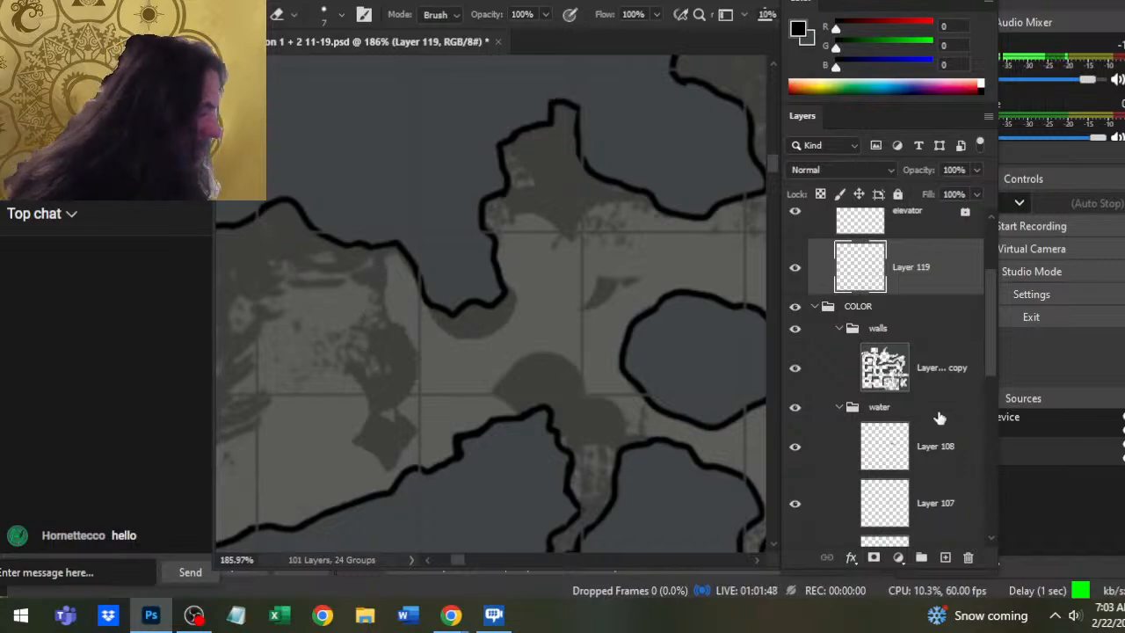
- Examine the cave's wall outlines up close and out to the west map edge, comparing them with the wall color hidden and shown
left_click(879, 369)
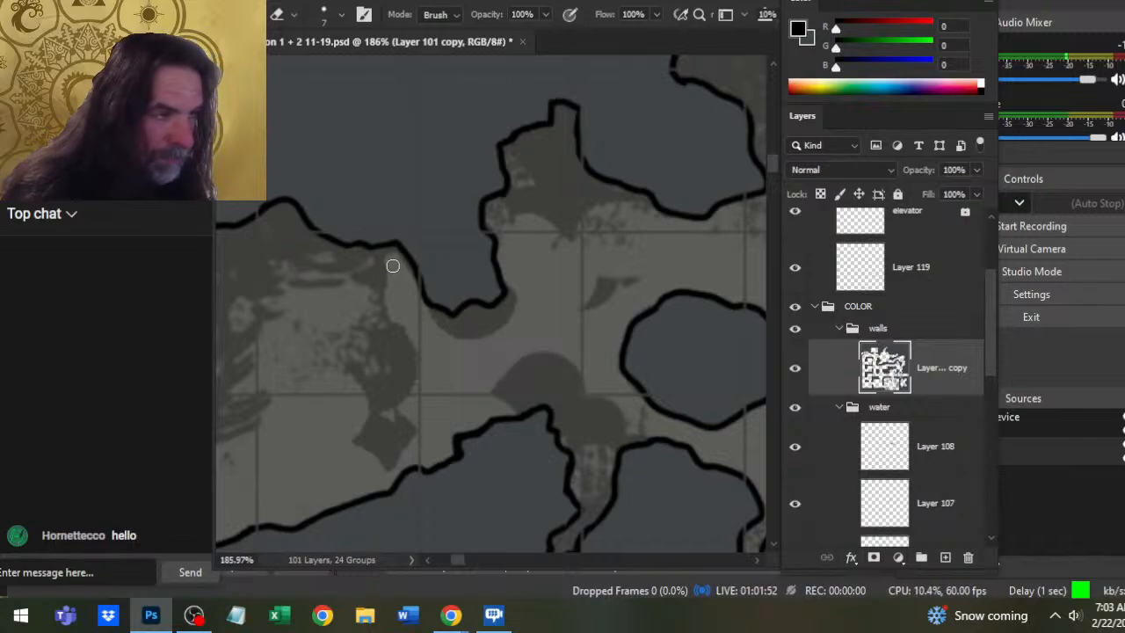
left_click(914, 268)
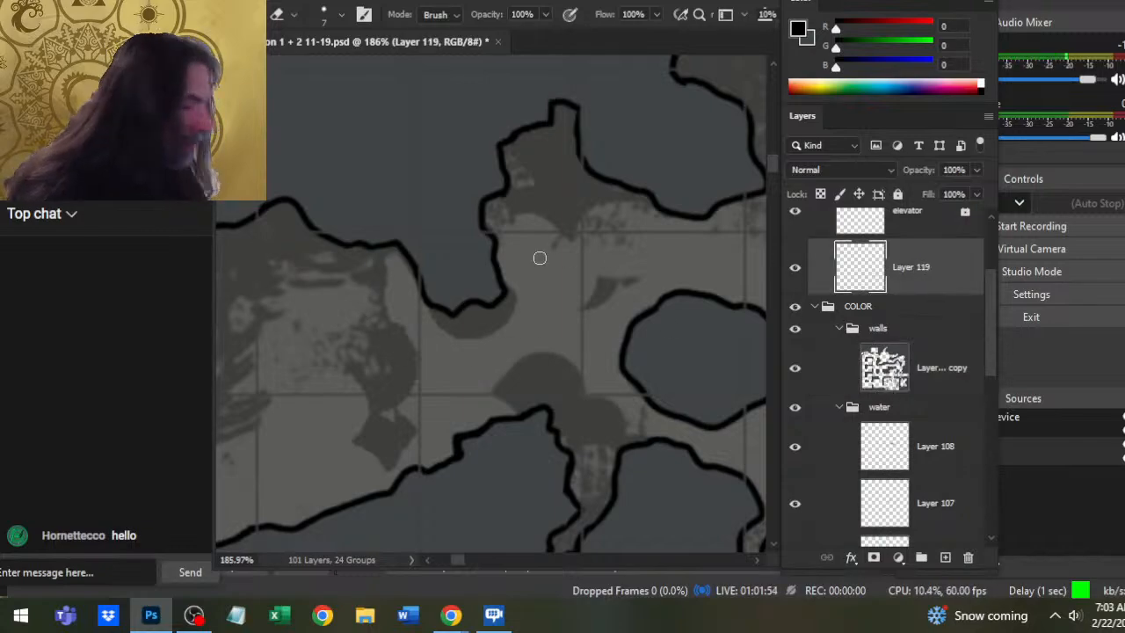
key("z")
left_click_drag(537, 256, 458, 279)
left_click(465, 285)
left_click(531, 186)
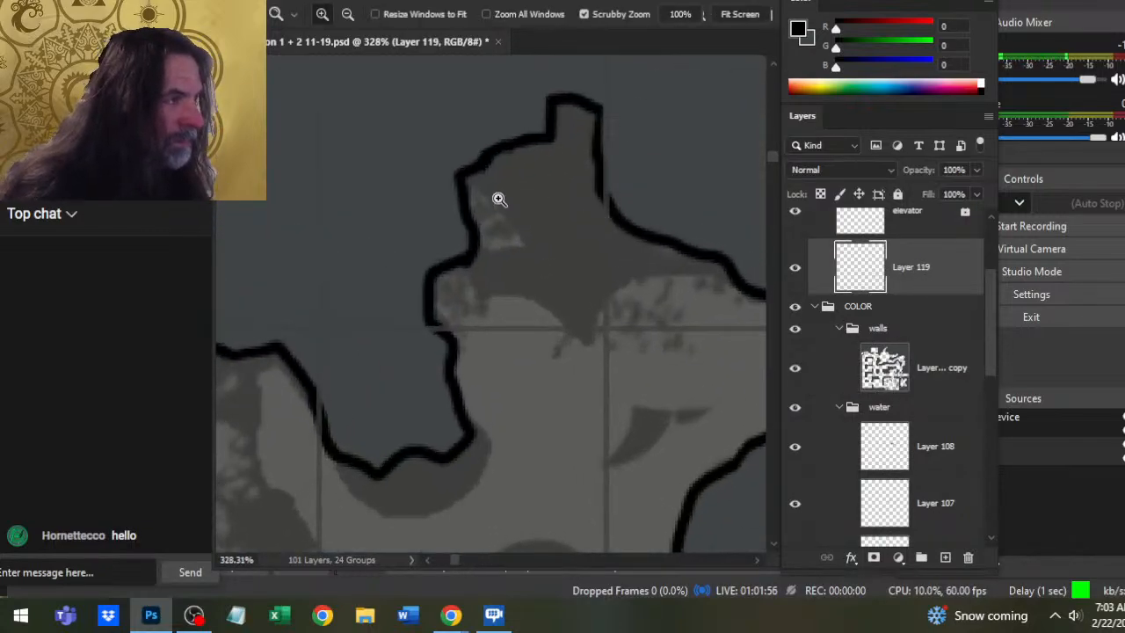
left_click_drag(600, 343, 491, 361)
left_click(411, 385)
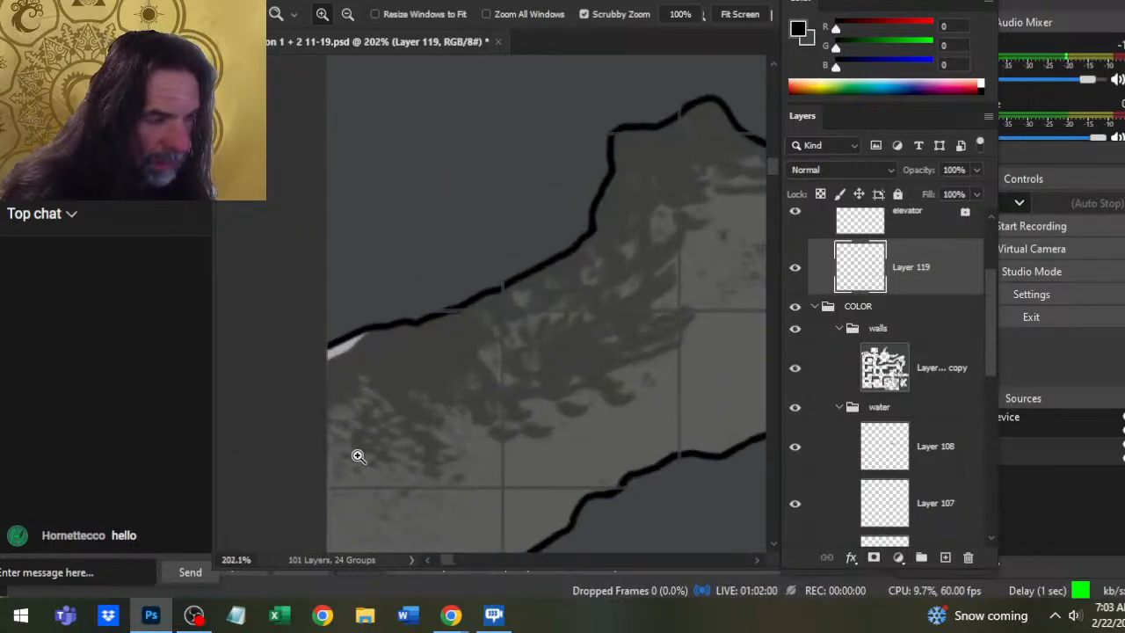
left_click_drag(623, 395, 532, 340)
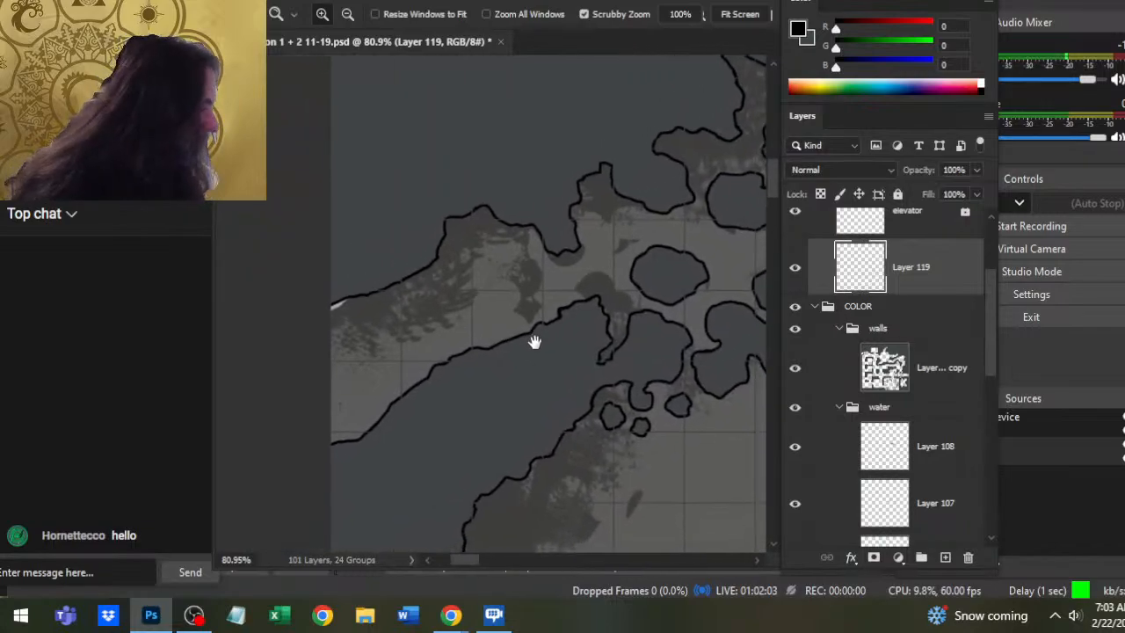
left_click(795, 372)
left_click(796, 371)
left_click(798, 378)
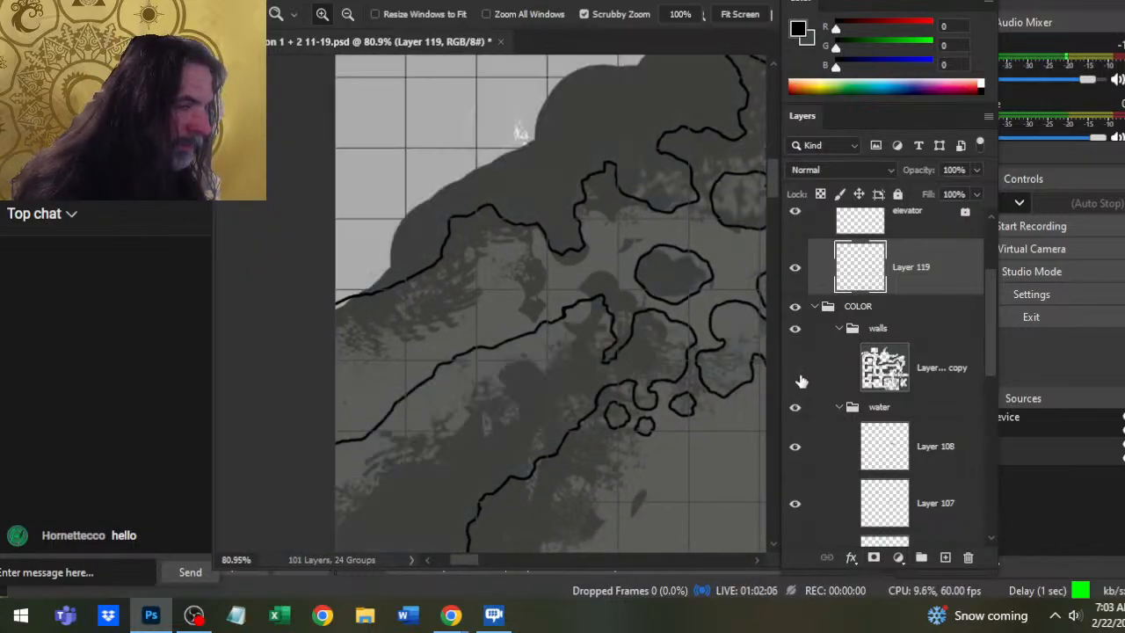
left_click(799, 376)
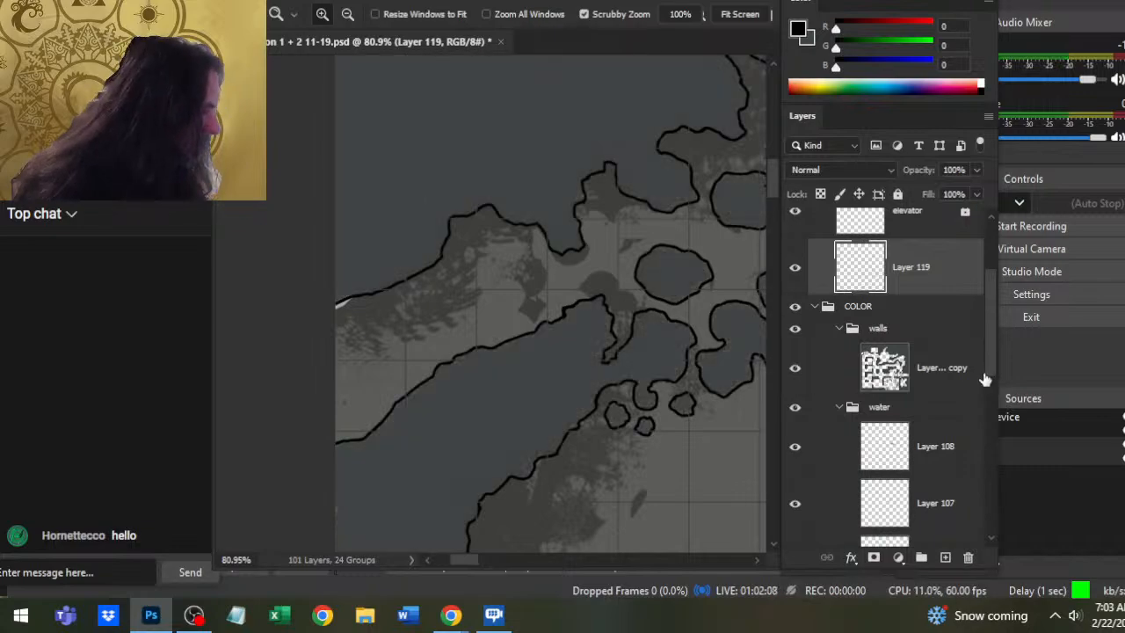
- Smudge the dark floor color on Layer 110 into the white gap beneath the cave wall at the map's west edge
scroll(973, 413, "down", 5)
scroll(976, 439, "down", 6)
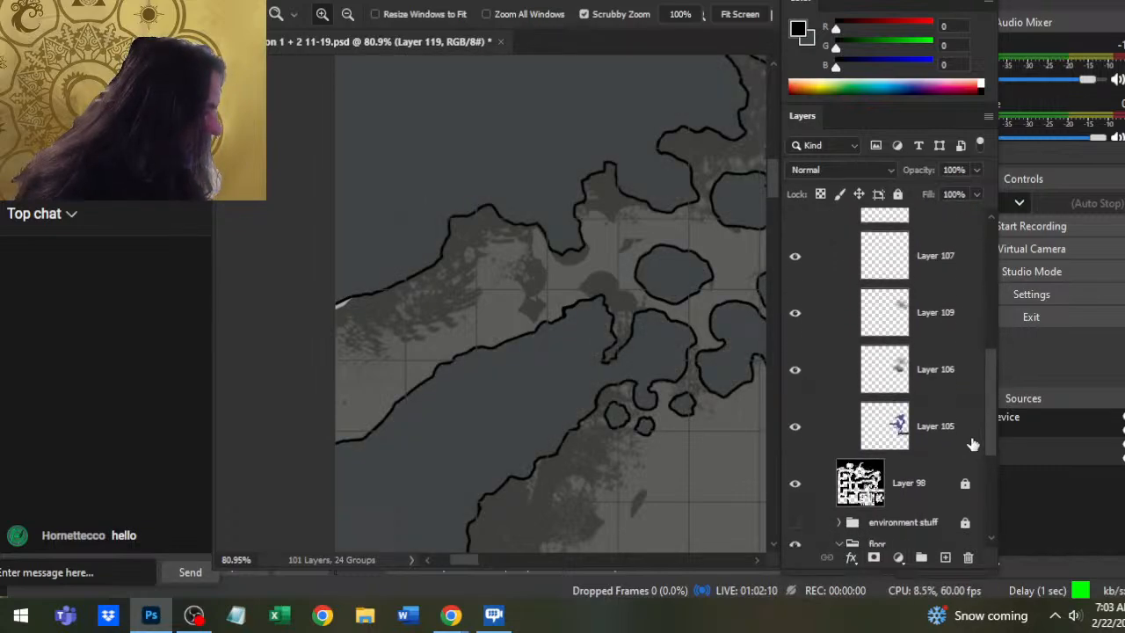
left_click(939, 458)
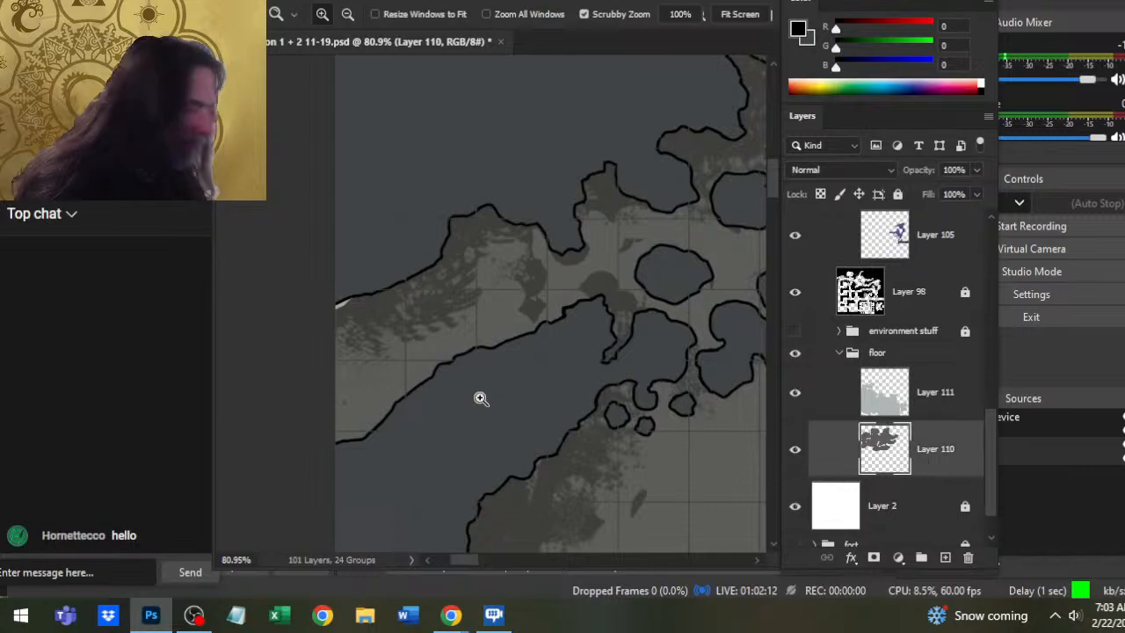
key("r")
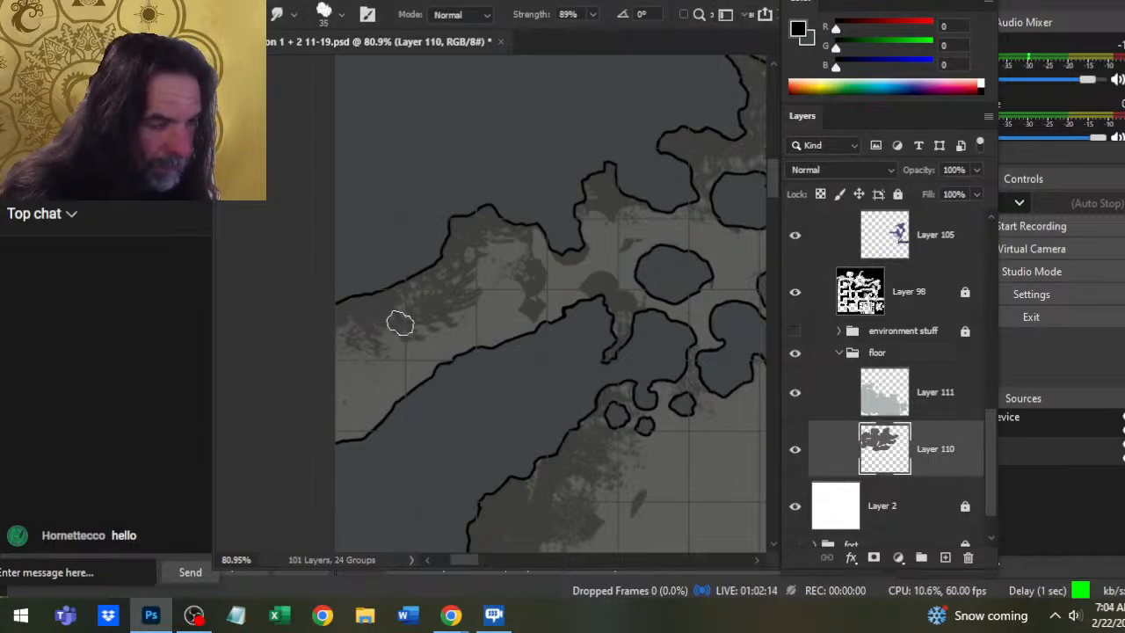
- Examine the floor shading and outlines of the corridors and rooms east of the cave, as far as the chamber with the circular design
key("z")
left_click_drag(672, 378, 532, 380)
left_click_drag(615, 385, 376, 308)
left_click_drag(580, 352, 510, 347)
left_click_drag(666, 387, 539, 305)
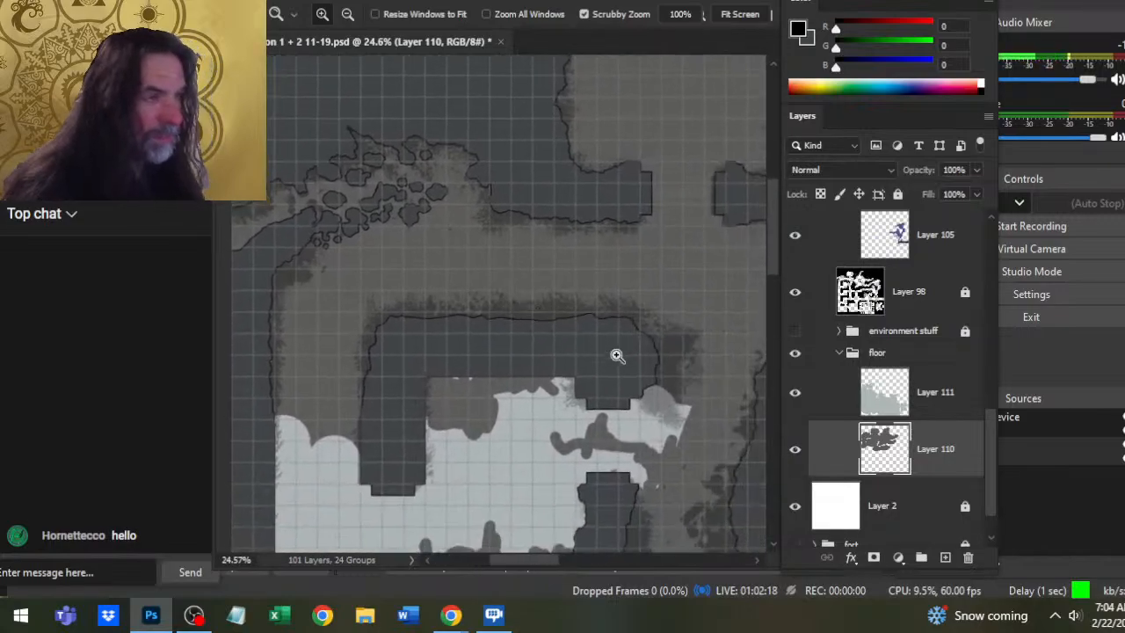
left_click_drag(615, 354, 527, 394)
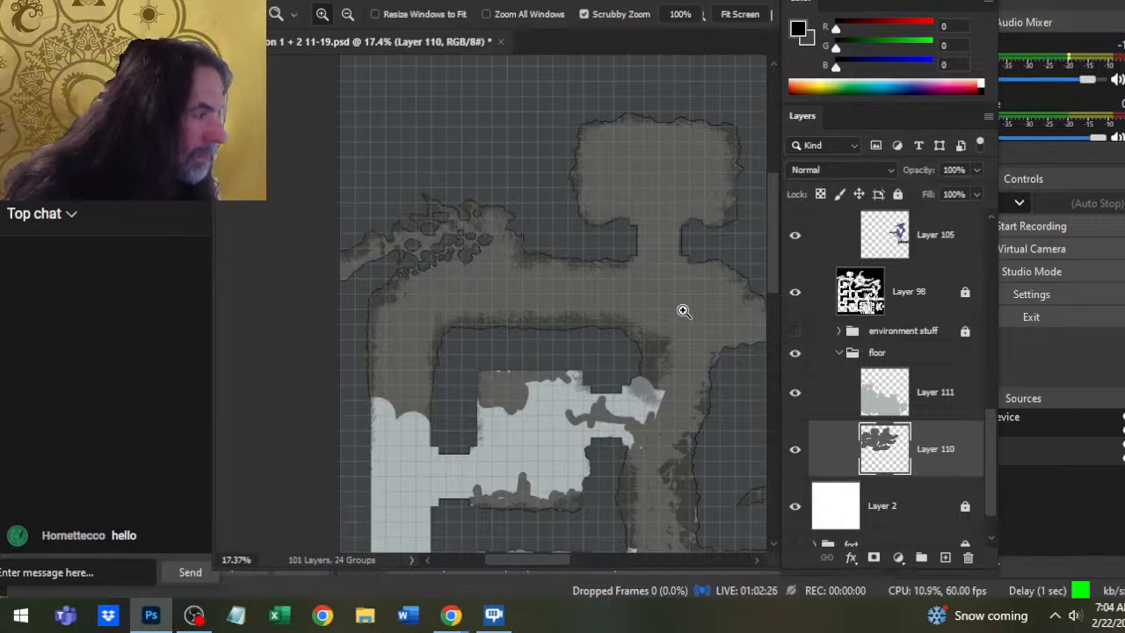
left_click_drag(658, 298, 598, 293)
scroll(547, 294, "up", 5)
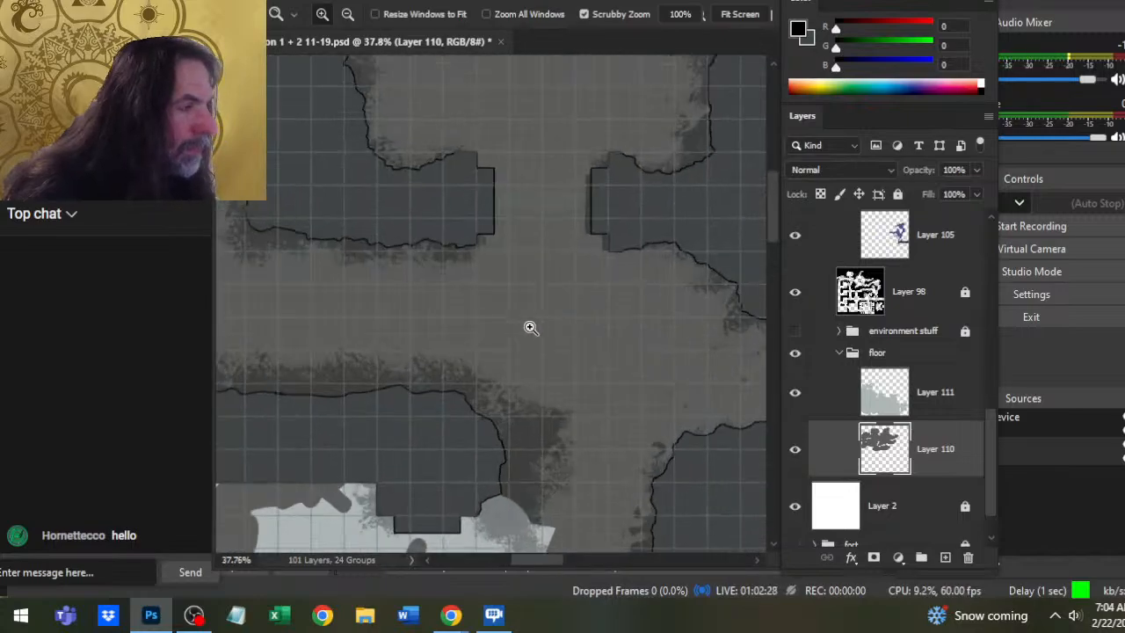
scroll(686, 248, "up", 4)
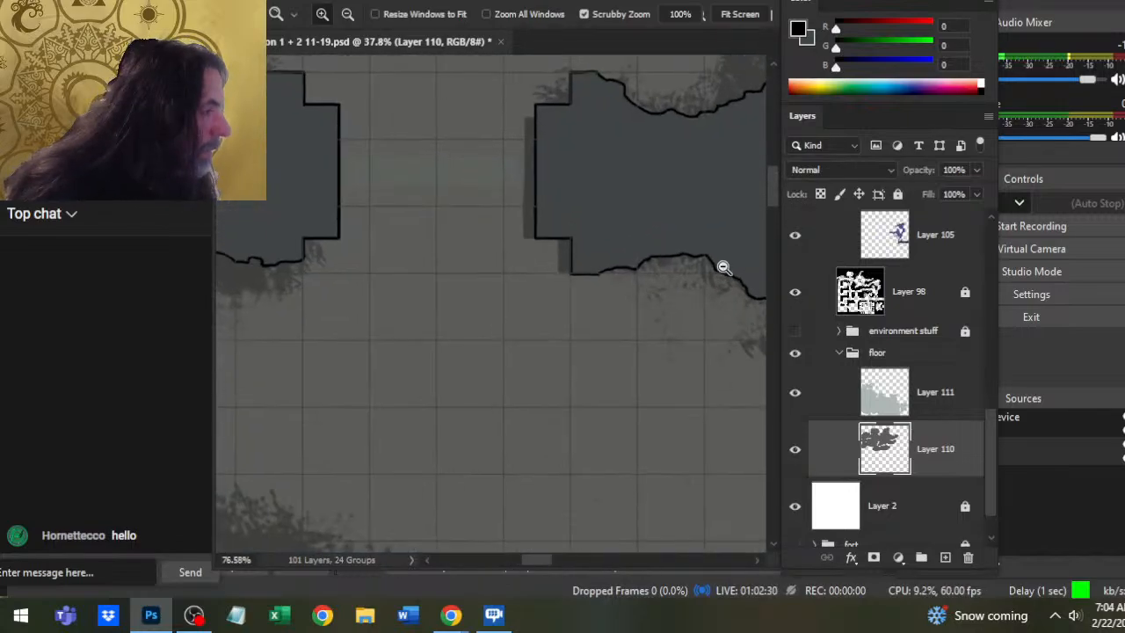
scroll(607, 316, "down", 2)
scroll(567, 326, "down", 2)
left_click_drag(607, 419, 629, 306)
- Add a new layer directly above Layer 119 in the BW group
left_click_drag(994, 431, 884, 269)
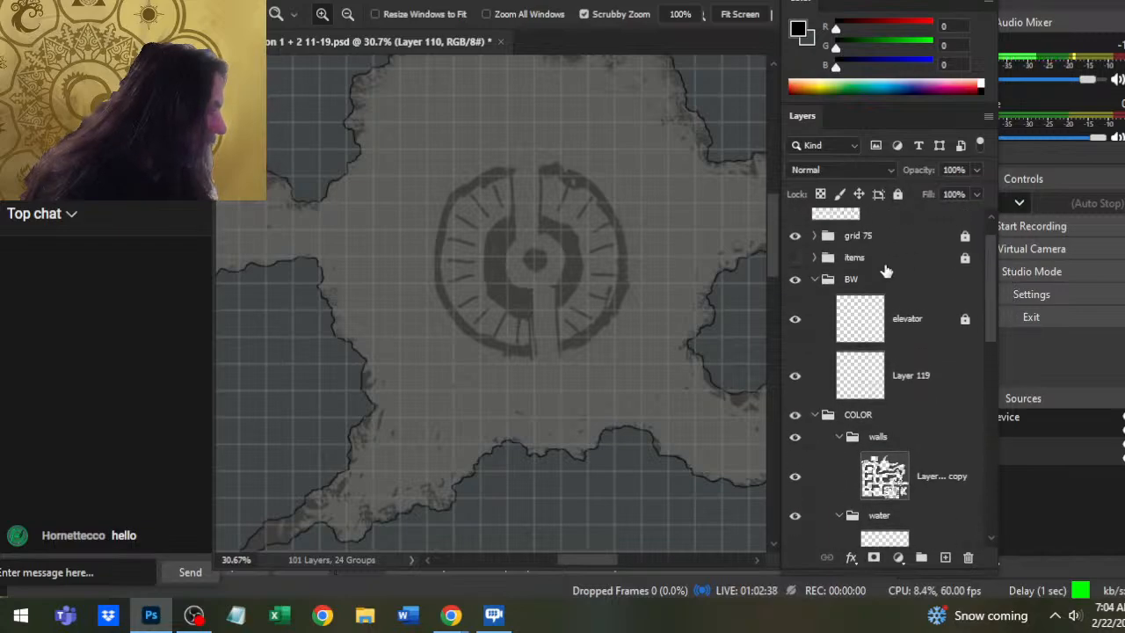
left_click(813, 387)
left_click(946, 558)
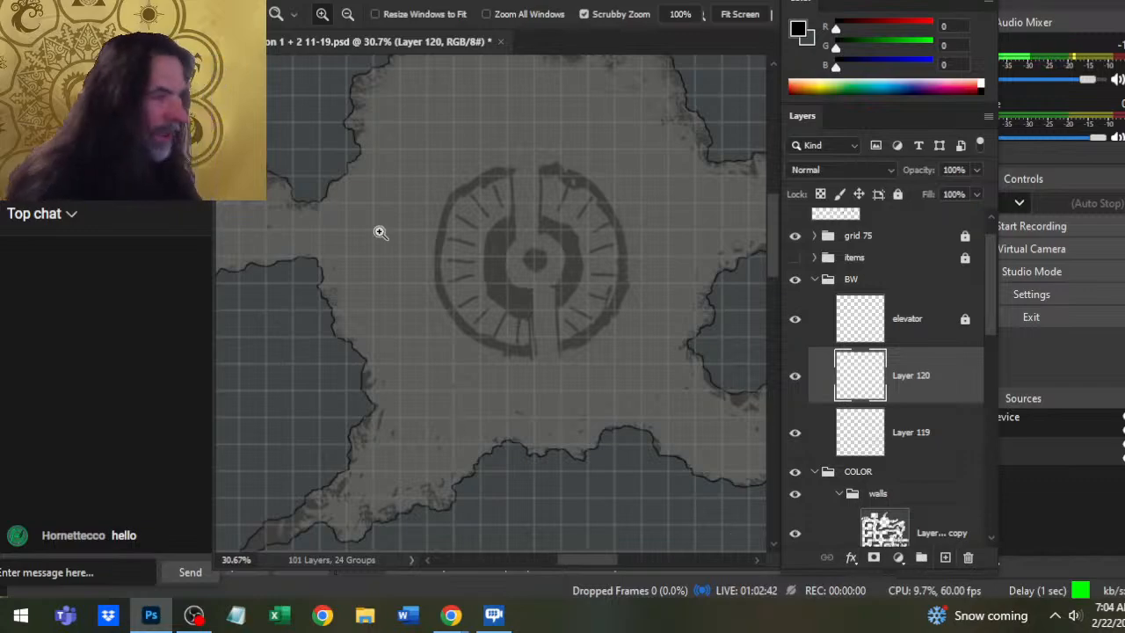
- Hide the dark floor color on Layer 110 so the gray sketch of the circular design can be traced in black
key("b")
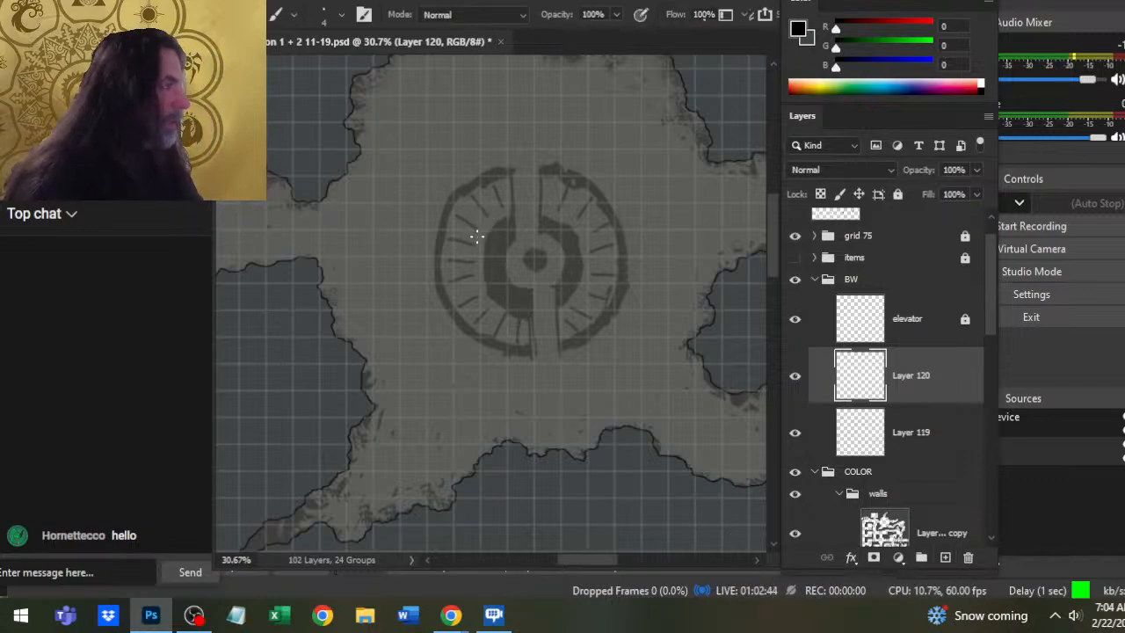
key("z")
left_click_drag(492, 199, 539, 190)
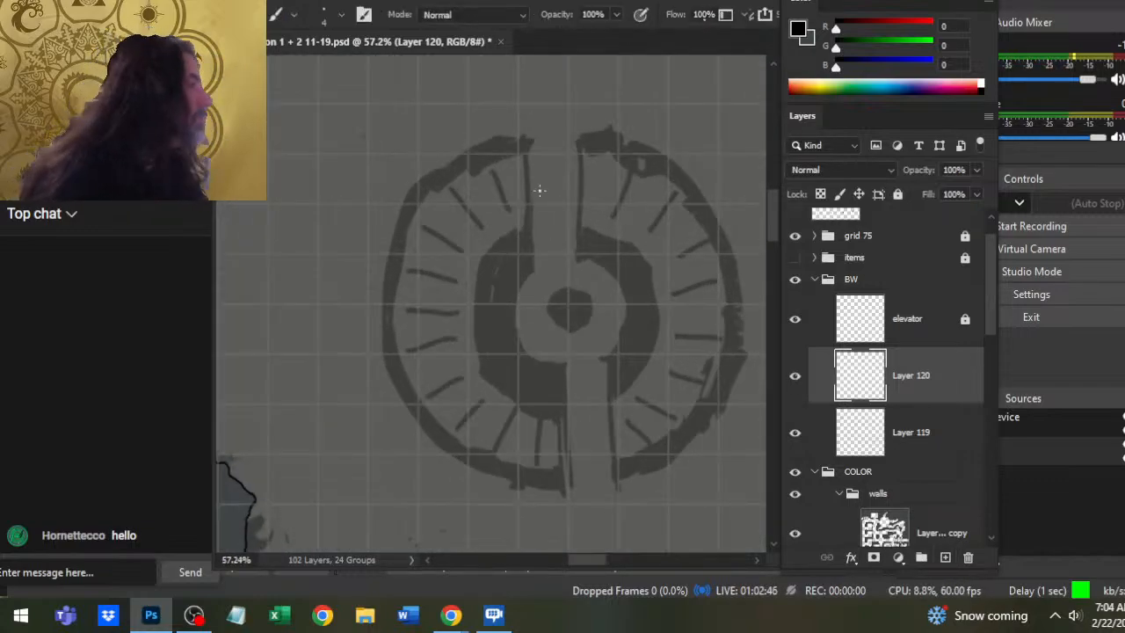
key("bracketleft")
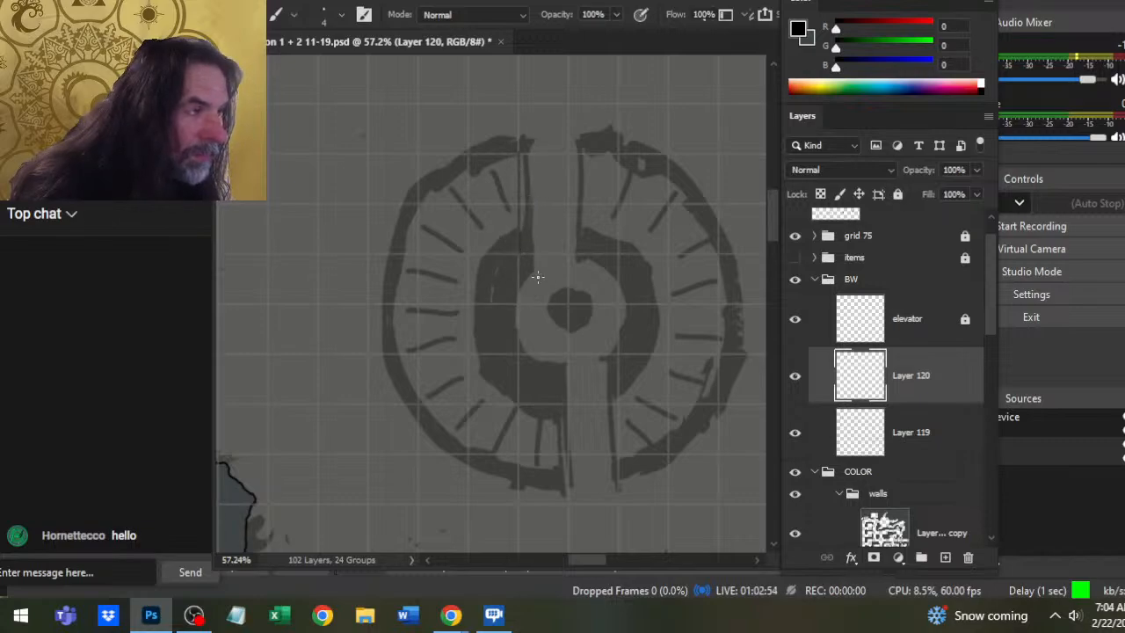
key("z")
left_click_drag(537, 277, 601, 284)
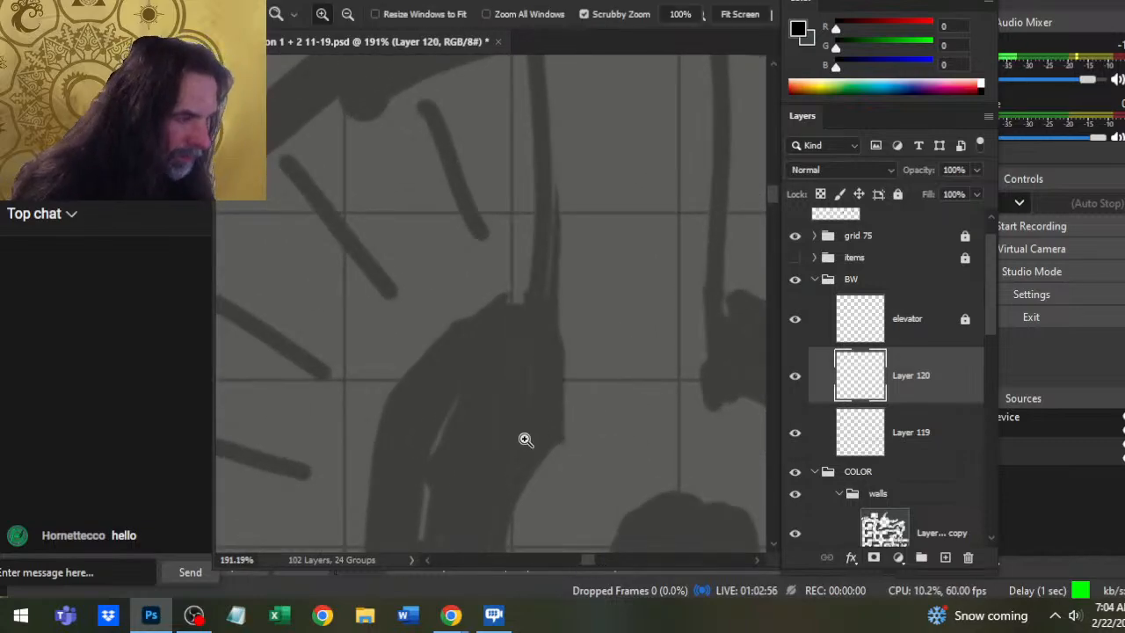
key("b")
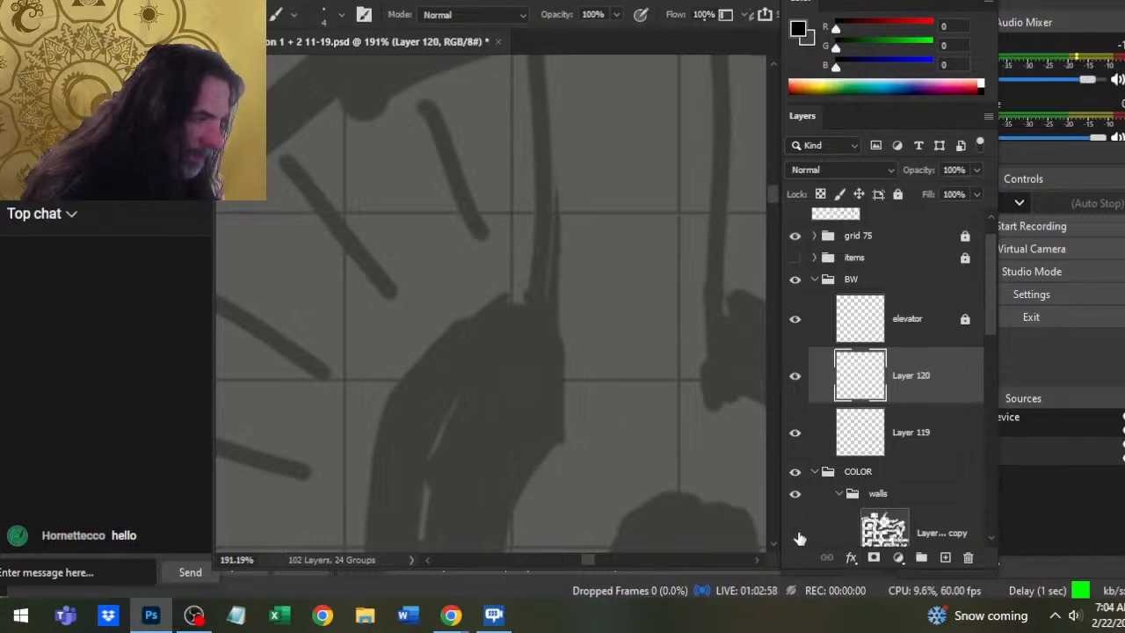
left_click_drag(991, 329, 991, 440)
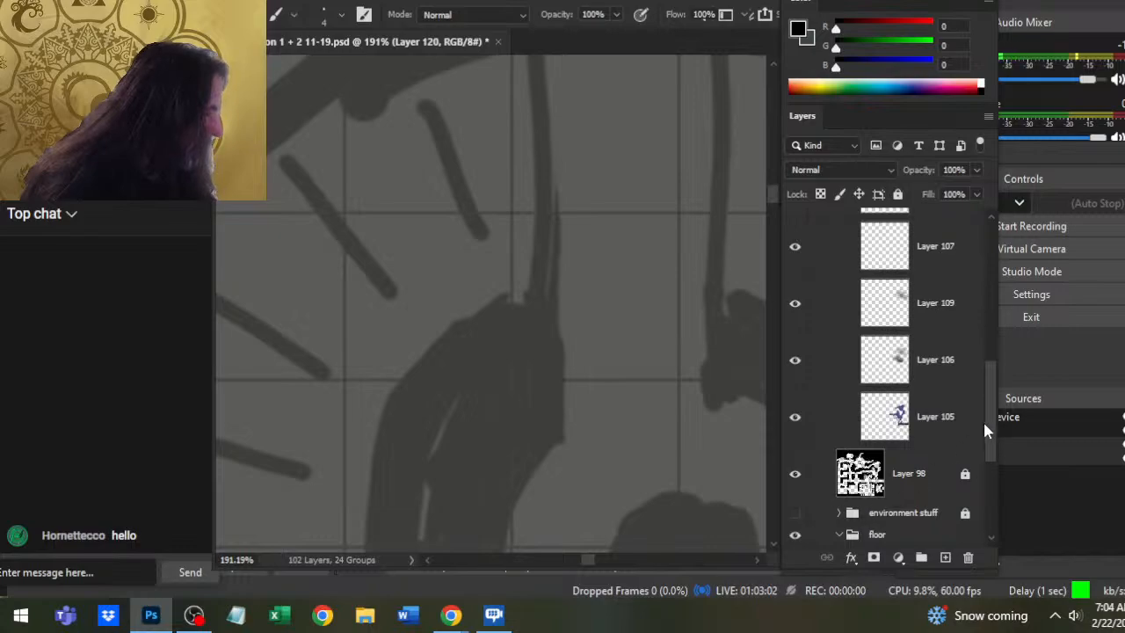
scroll(984, 430, "down", 3)
left_click(795, 498)
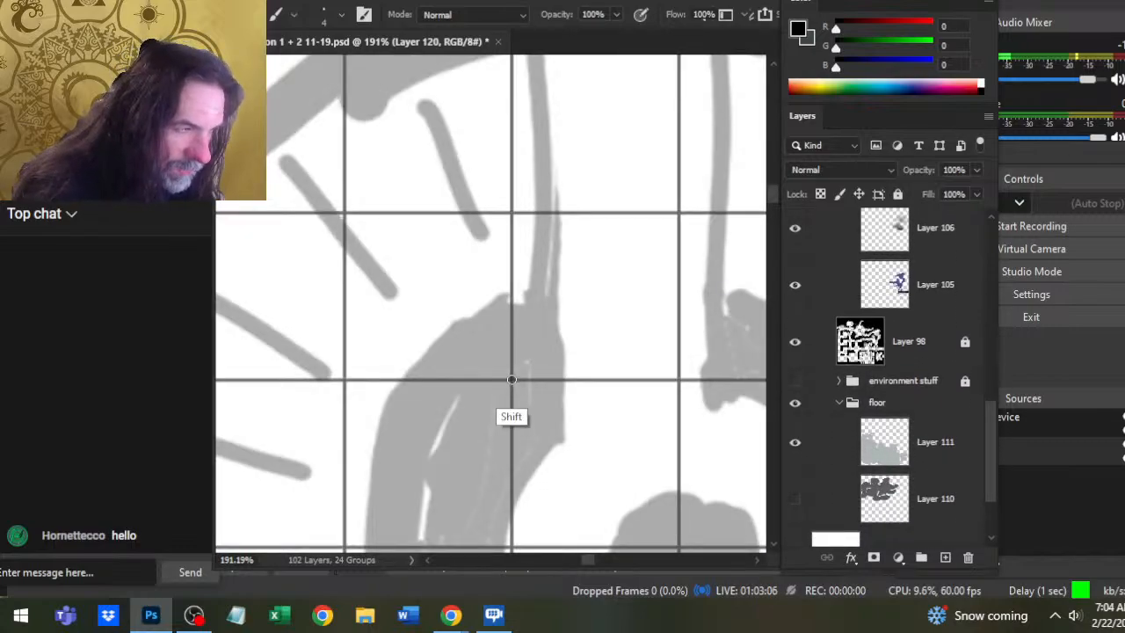
- Draw two vertical black lines two grid squares long along the sides of the circular design's upper passage, trimming their ends on the grid
left_click_drag(511, 379, 513, 49)
key("e")
scroll(523, 124, "up", 3)
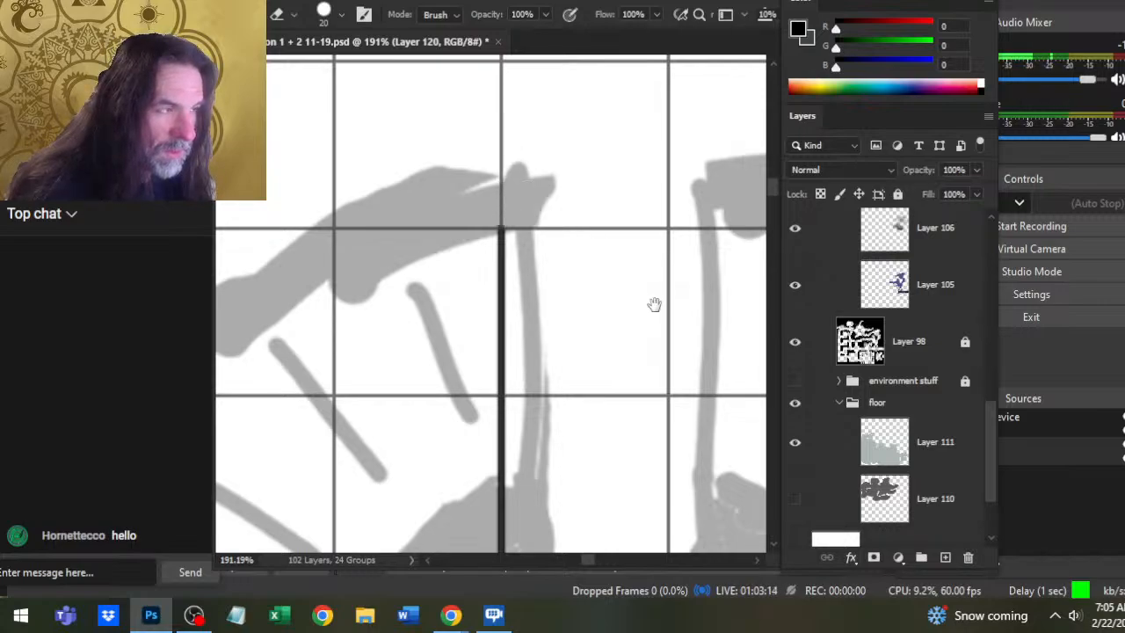
left_click_drag(653, 304, 484, 221)
key("b")
mouse_move(507, 147)
left_mouse_down()
mouse_move(507, 483)
mouse_move(592, 300)
left_mouse_up()
key("e")
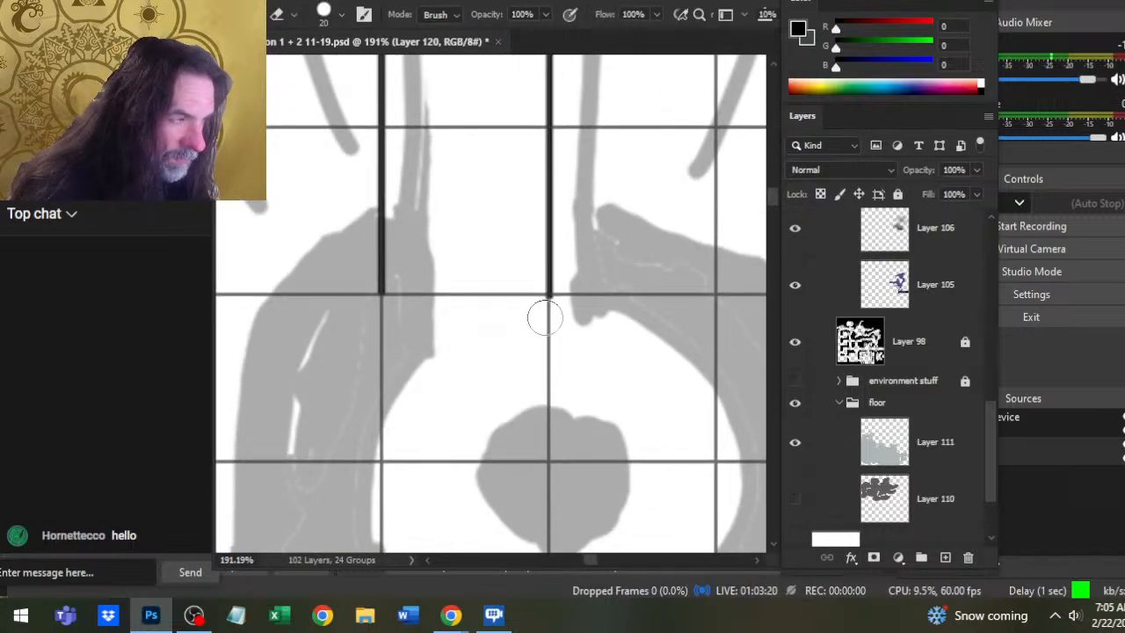
- Draw two vertical black lines on the grid along both sides of the circular design's lower passage
left_click_drag(633, 397, 603, 114)
left_click_drag(540, 343, 581, 347)
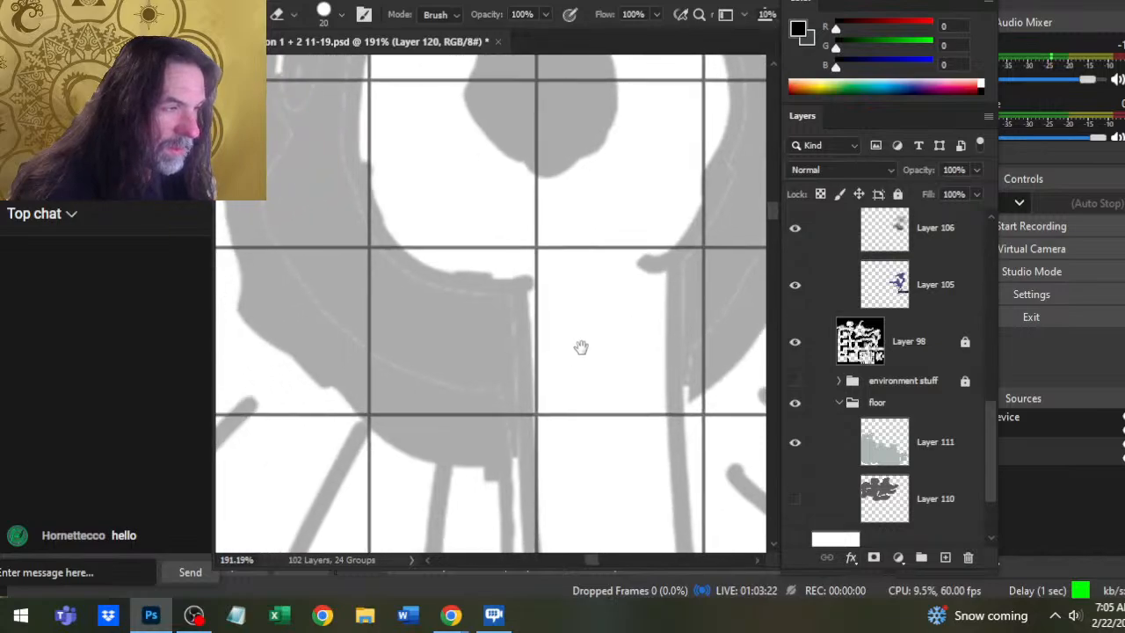
key("b")
left_click_drag(535, 250, 537, 421)
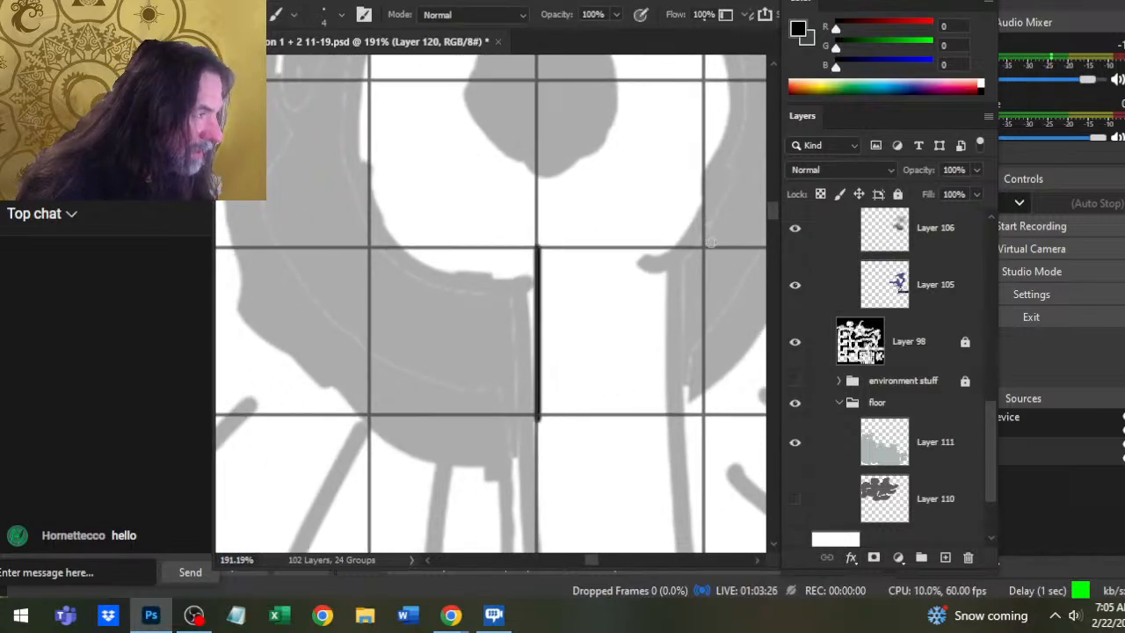
mouse_move(705, 251)
left_mouse_down()
mouse_move(706, 537)
mouse_move(651, 470)
mouse_move(612, 329)
left_mouse_up()
- Erase the overlong lower ends of the lower passage's two lines so each spans two grid squares
key("shift+r")
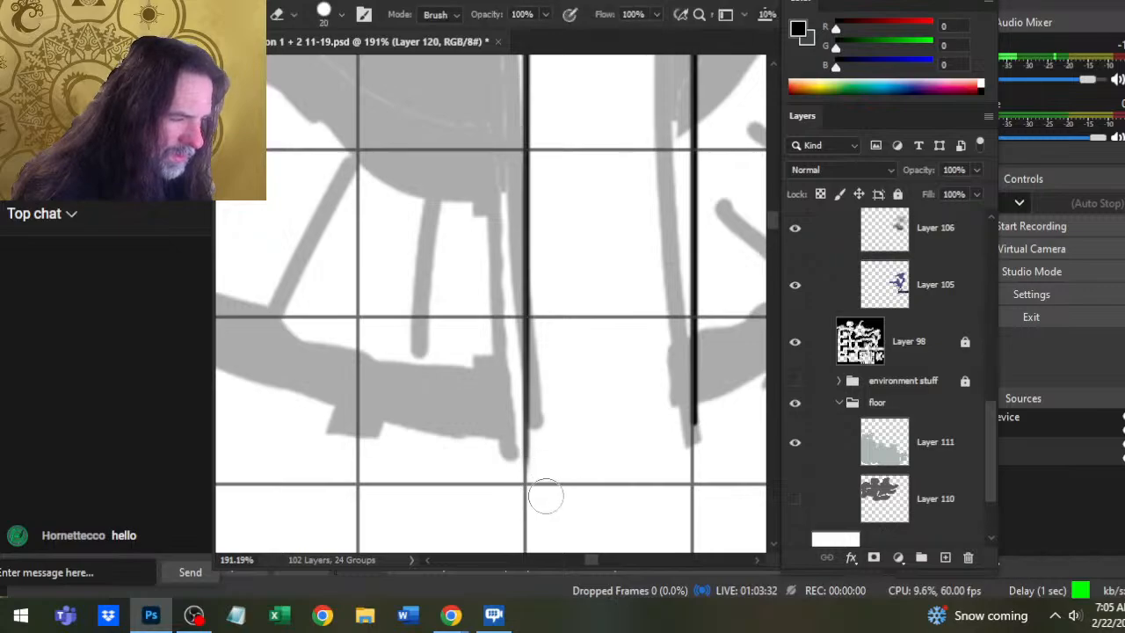
key("ctrl+0")
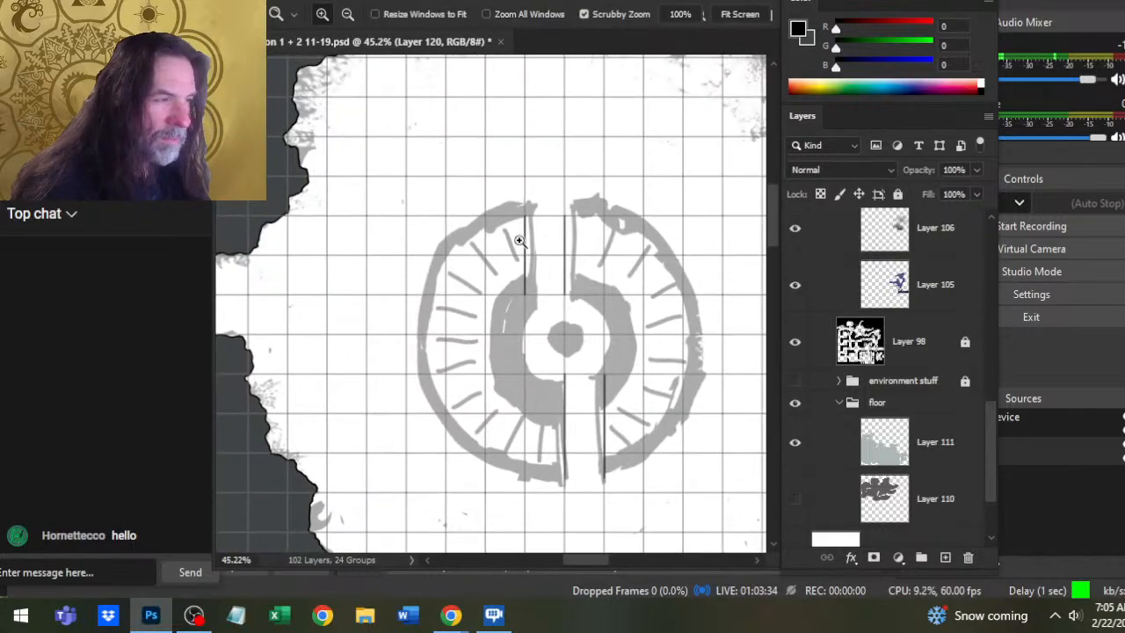
left_click_drag(520, 241, 586, 399)
mouse_move(654, 463)
left_mouse_down()
mouse_move(568, 312)
mouse_move(583, 191)
mouse_move(542, 420)
mouse_move(555, 290)
mouse_move(532, 414)
mouse_move(548, 296)
left_mouse_up()
key("b")
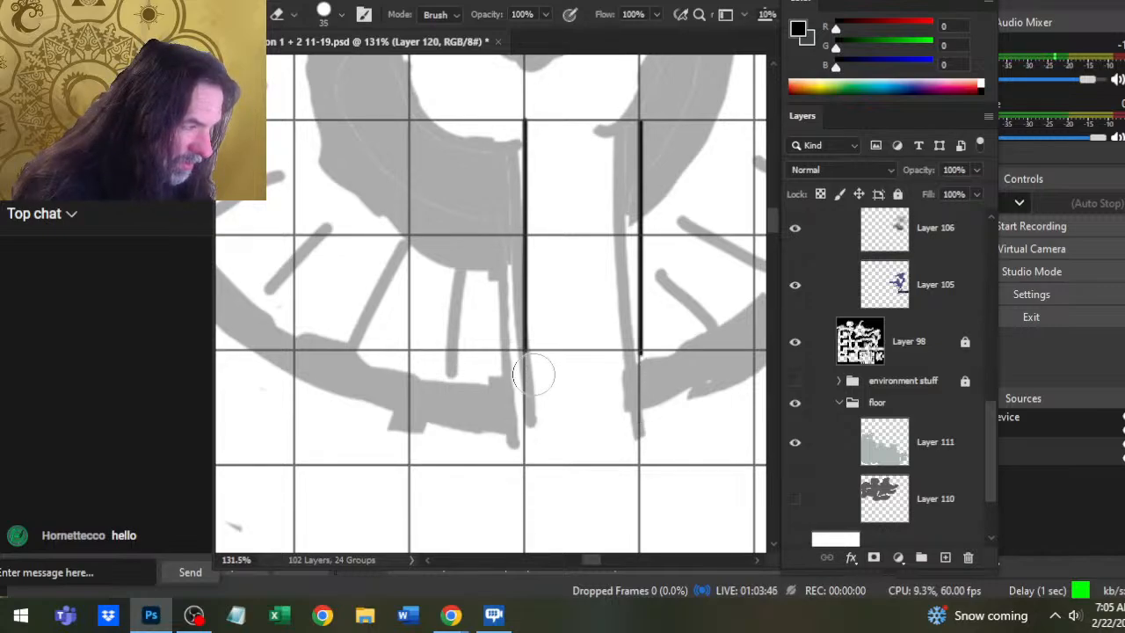
left_click_drag(682, 407, 587, 422)
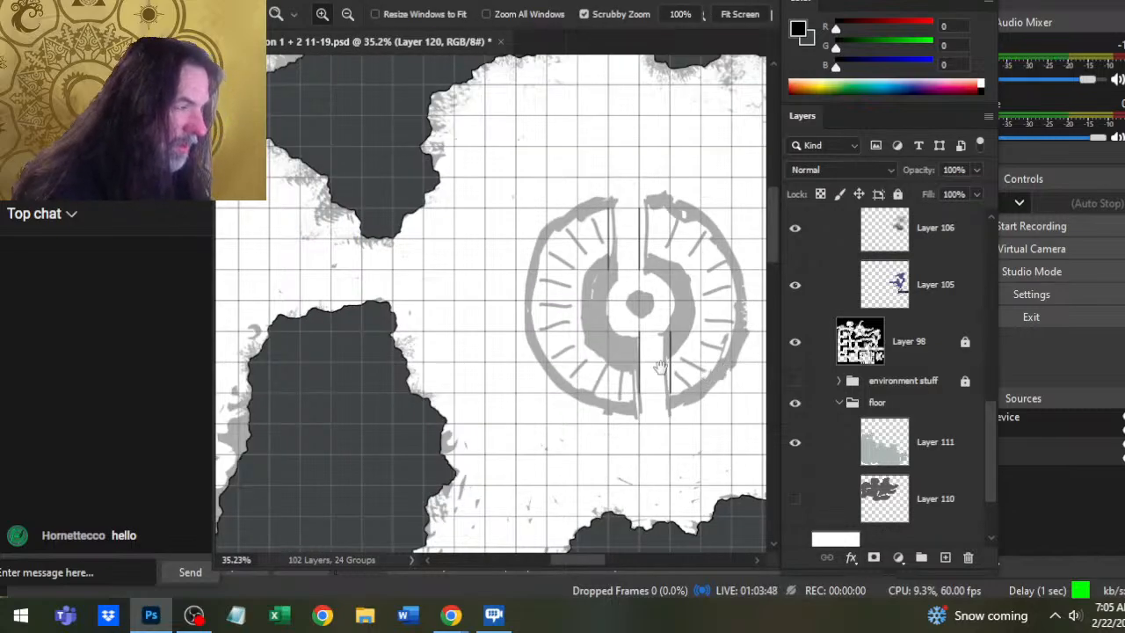
- Add a new layer directly above Layer 120 for the circle at the design's center
left_click_drag(660, 366, 515, 337)
left_click_drag(529, 246, 523, 260)
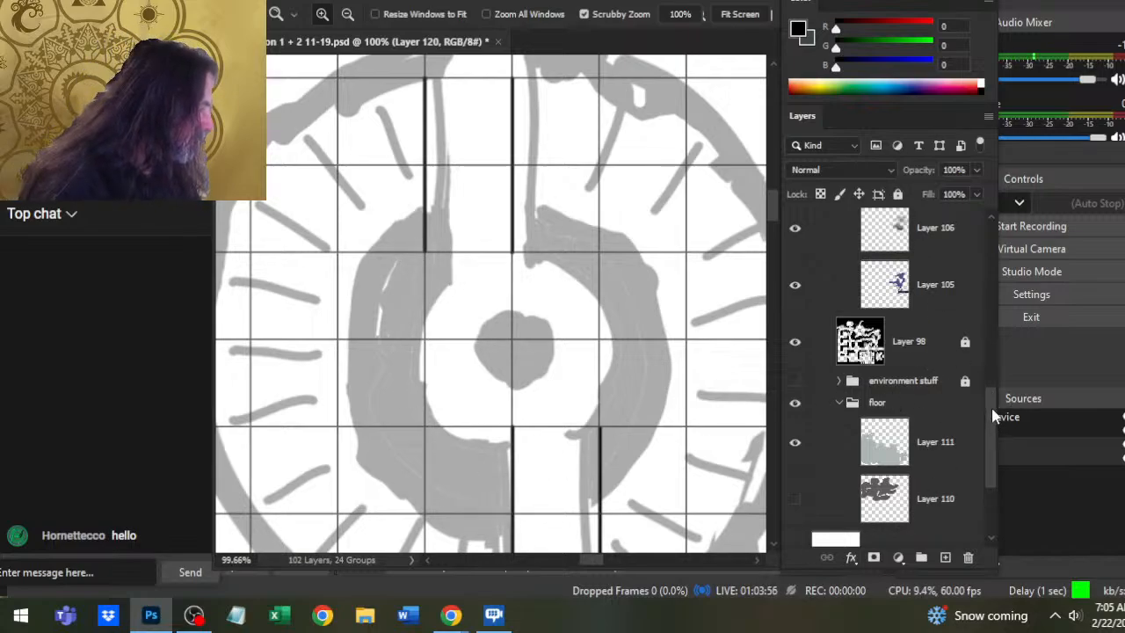
left_click_drag(992, 408, 1011, 291)
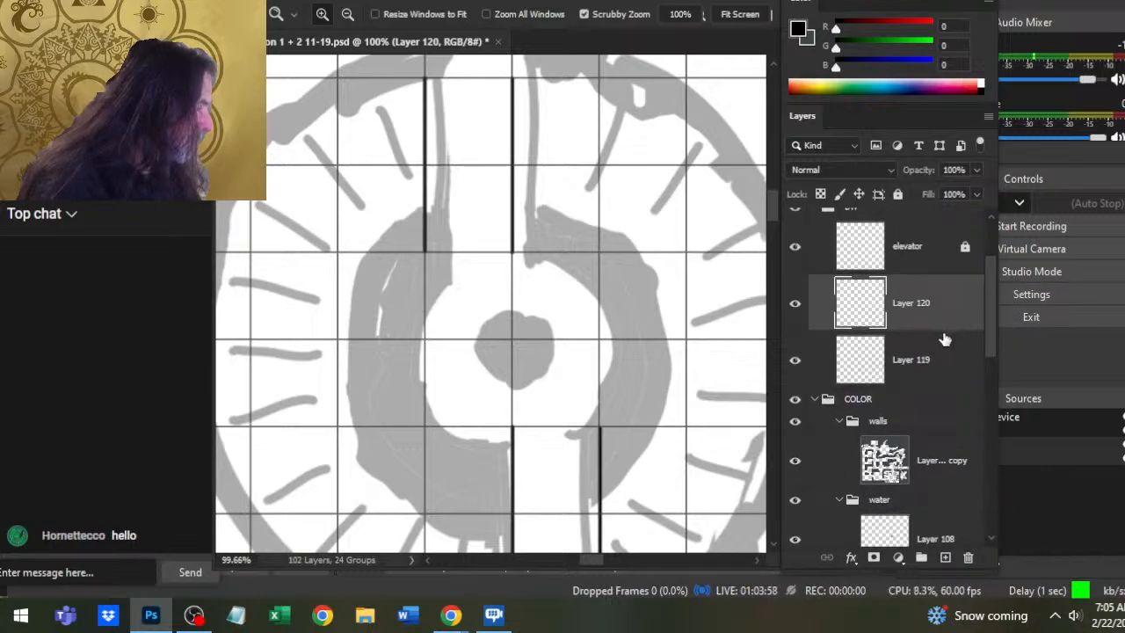
left_click(943, 557)
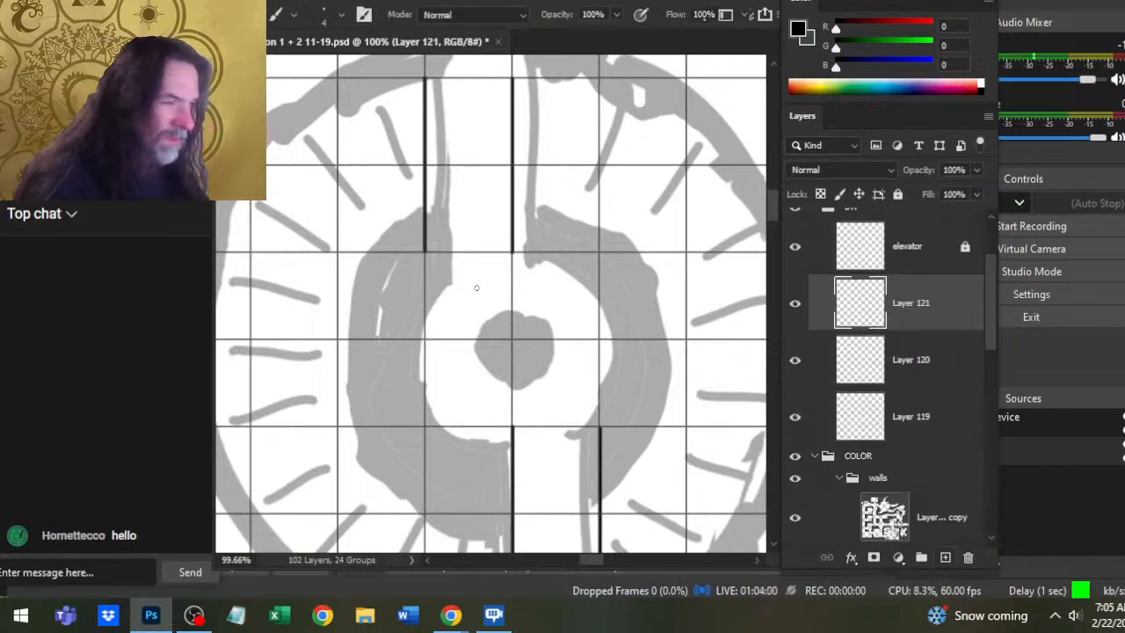
- Stamp a 200 px black disc on the grid intersection at the design's center and erase a 60 px hole in its middle
key("b")
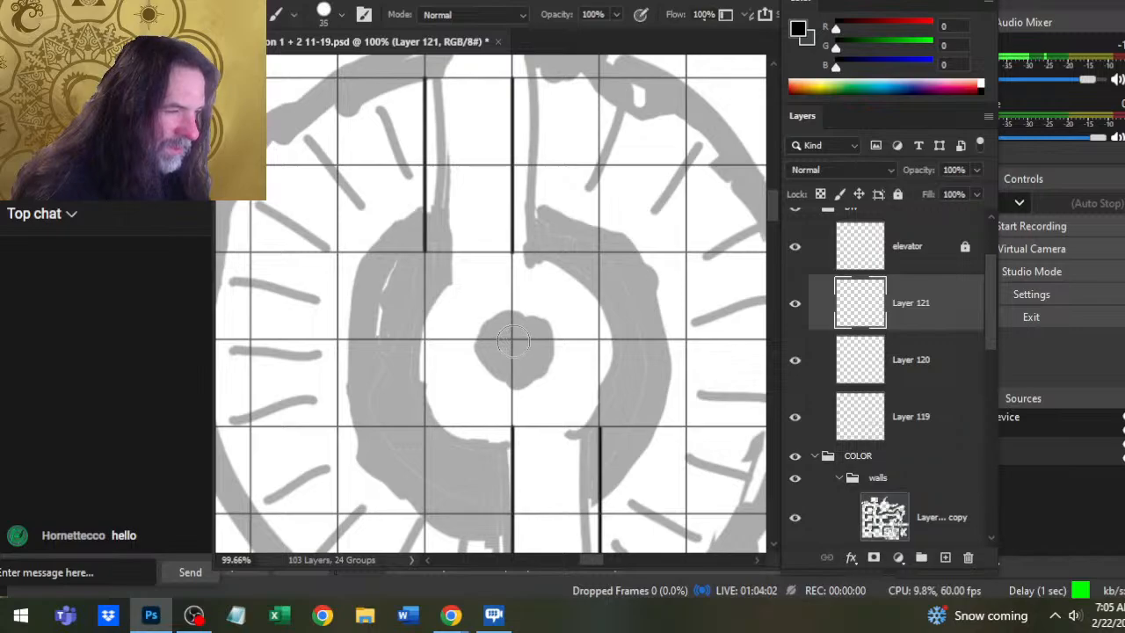
key("bracketright")
key("bracketright")
key("bracketright")
key("bracketright")
key("bracketright")
key("bracketright")
key("bracketright")
key("bracketright")
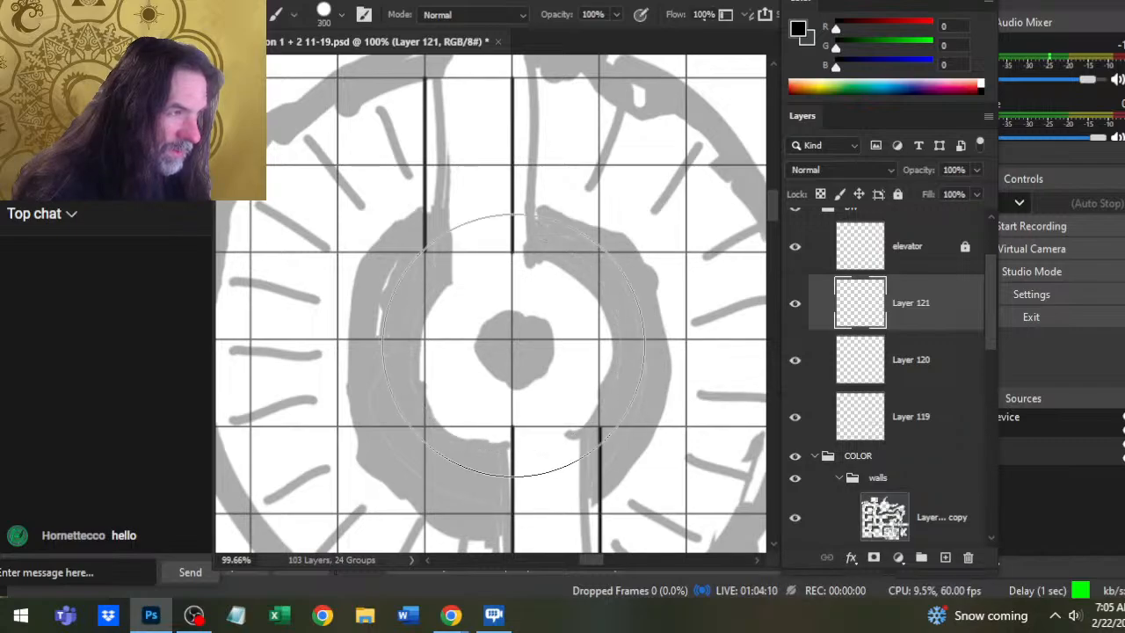
key("bracketleft")
key("bracketleft")
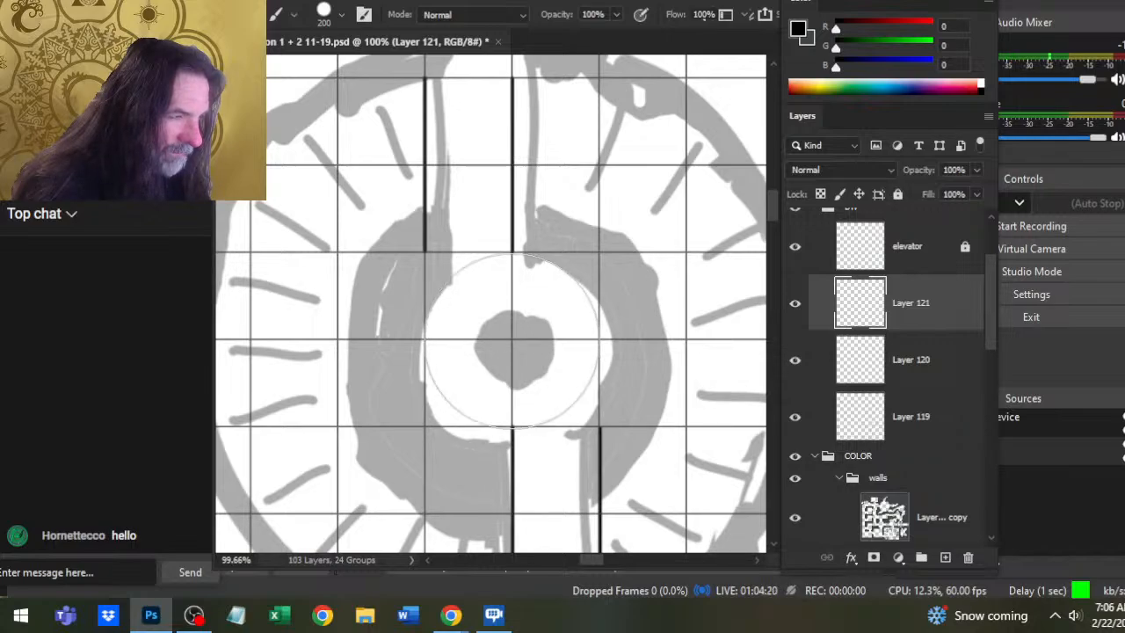
left_click(511, 341)
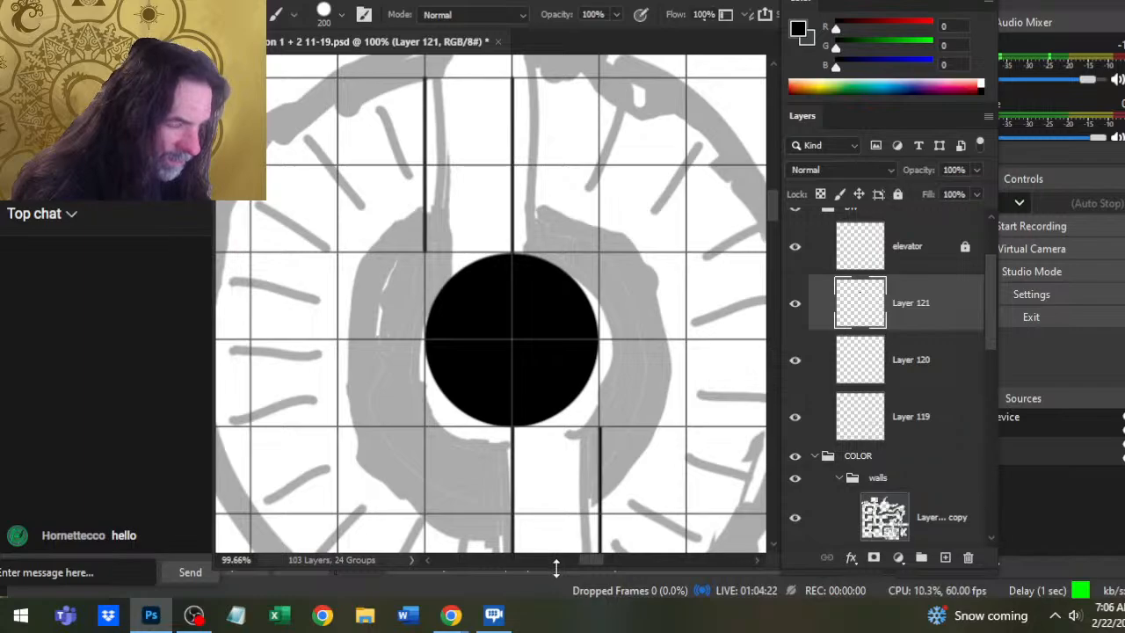
key("e")
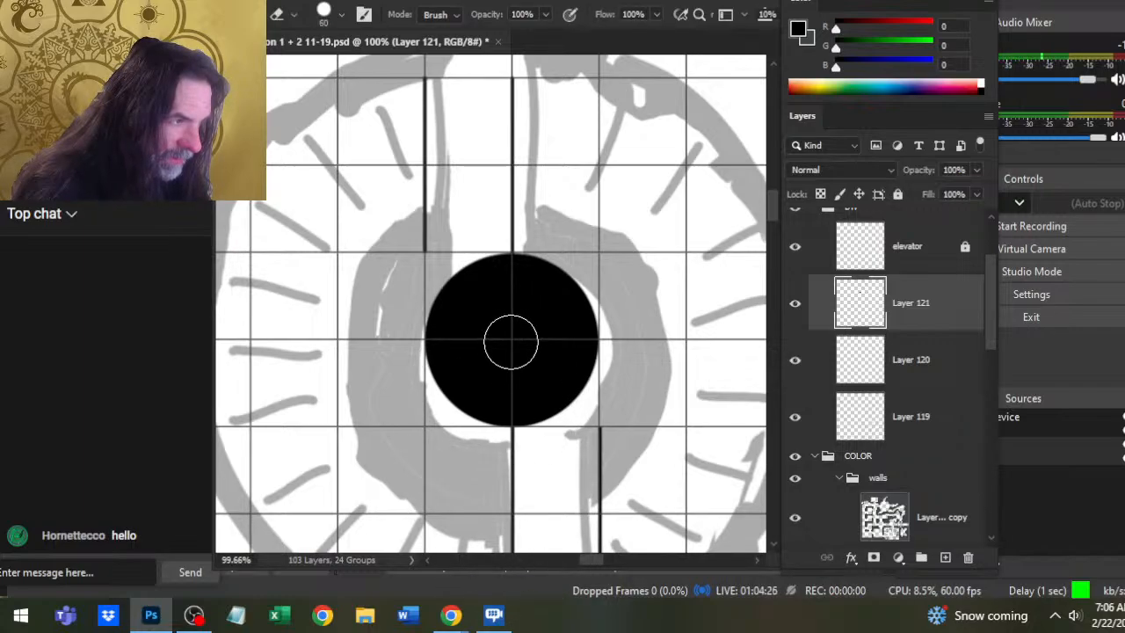
left_click(511, 339)
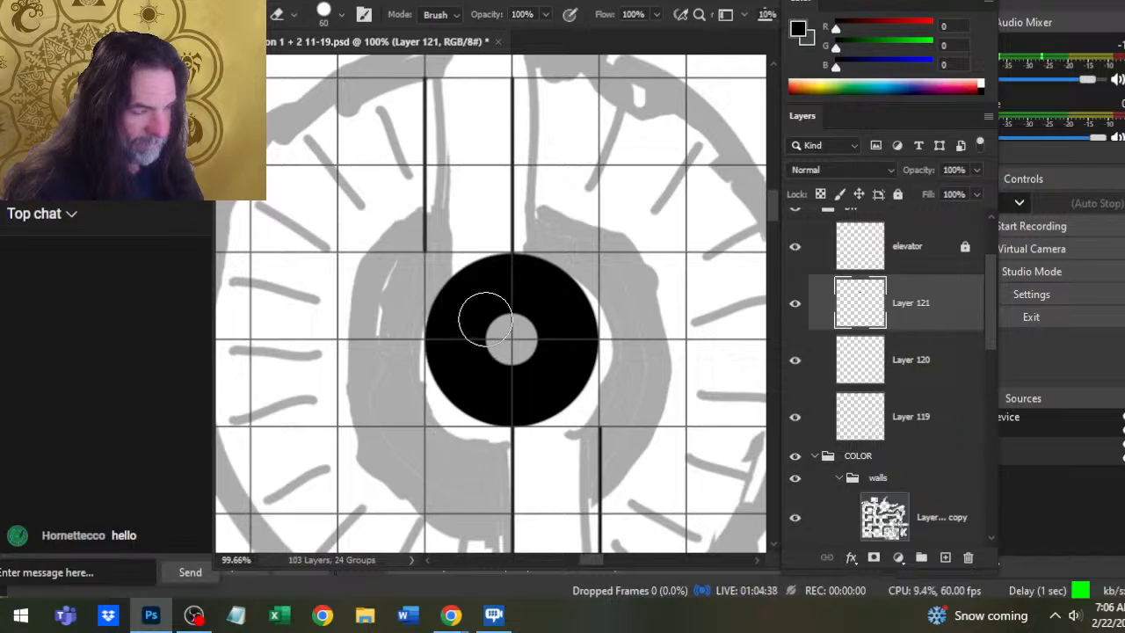
- Select the black ring, contract the selection by 3 pixels and delete its inside so only two thin circle outlines are left
key("w")
left_click(515, 293)
key("l")
right_click(480, 293)
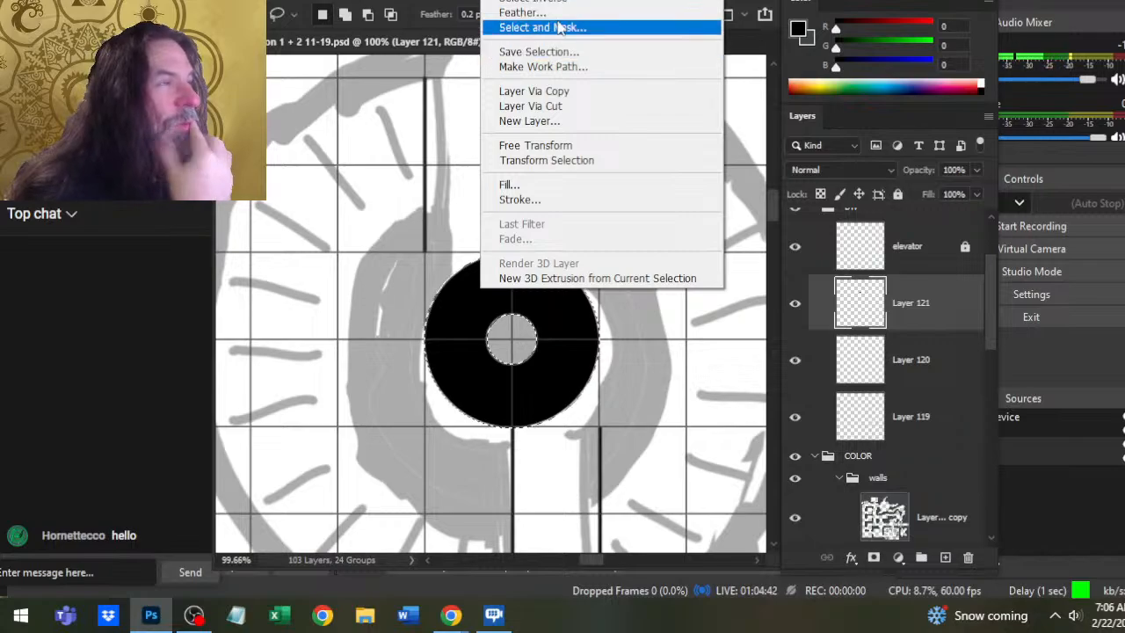
left_click(422, 1)
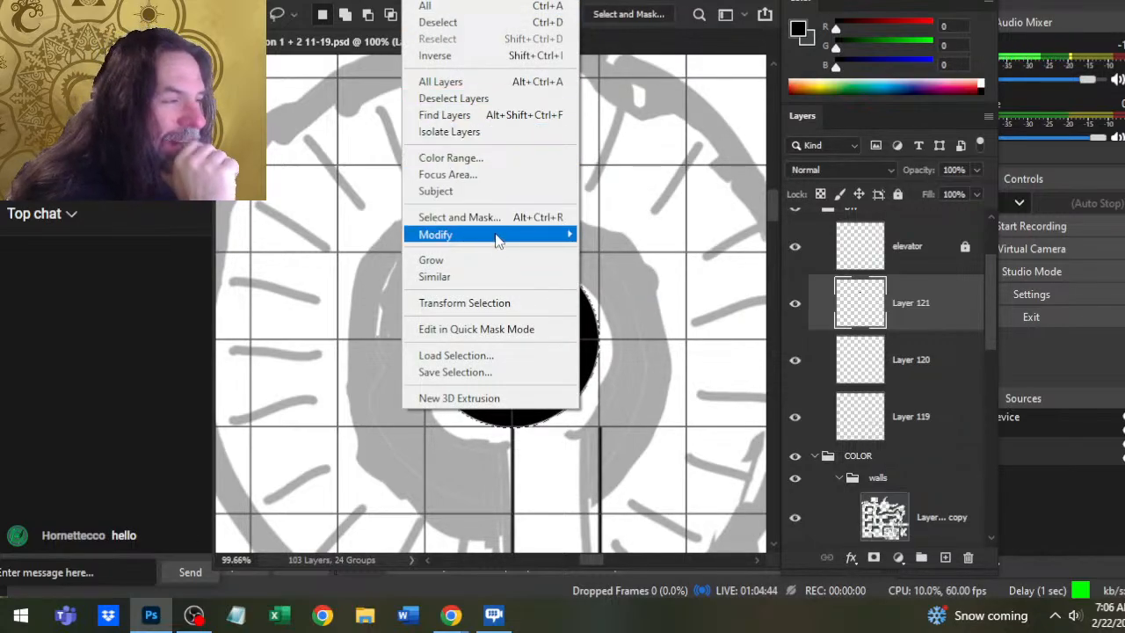
mouse_move(545, 235)
left_click(615, 284)
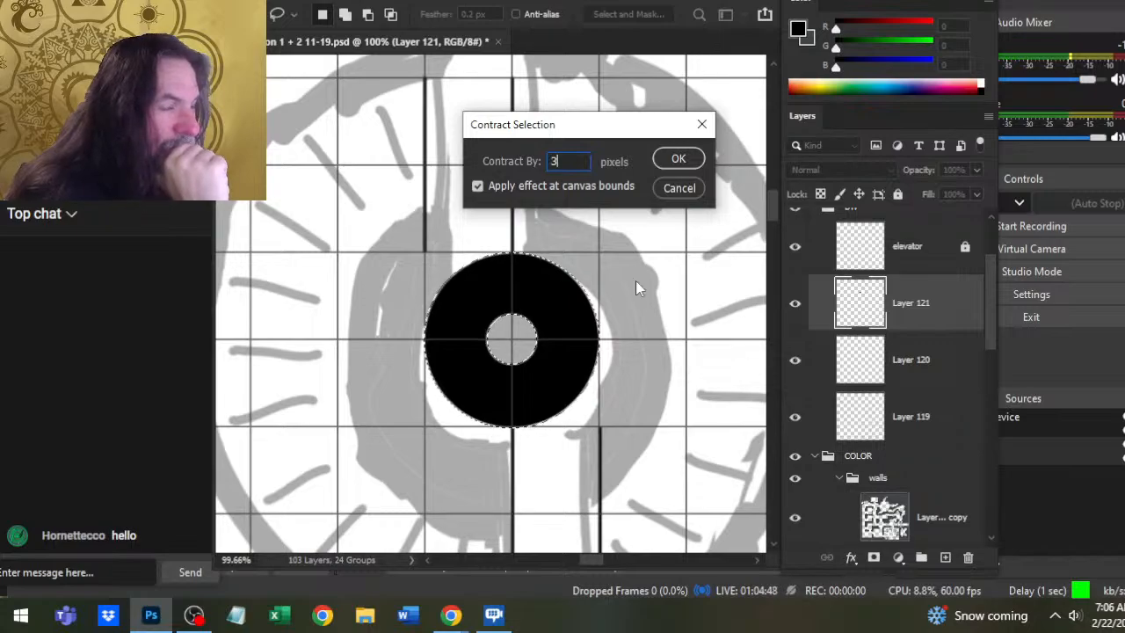
key("Return")
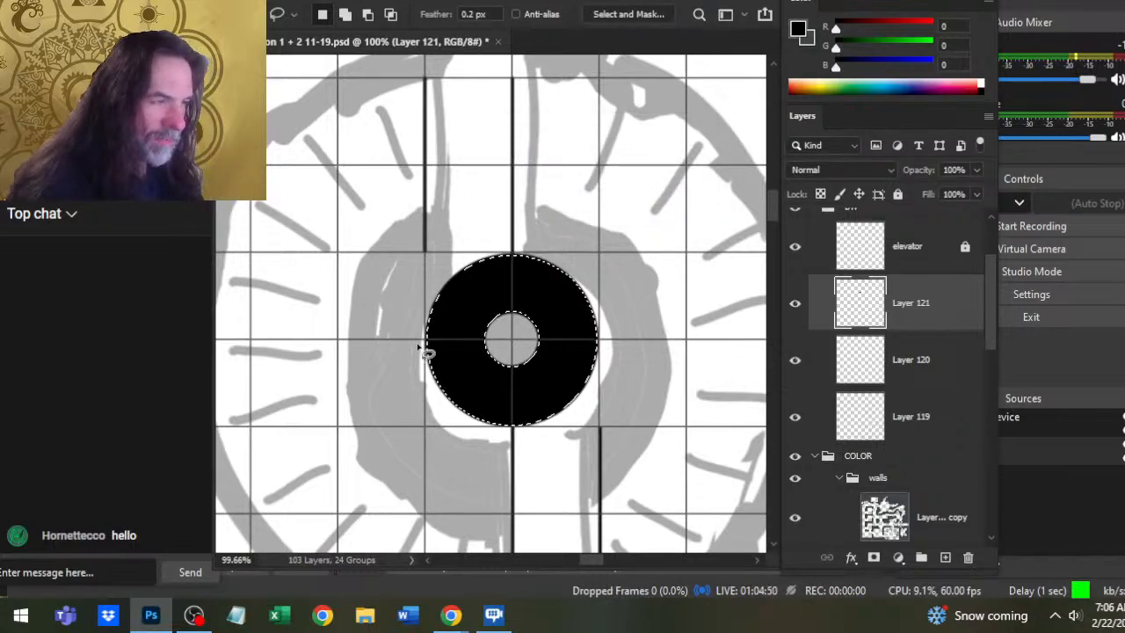
key("Delete")
key("ctrl+d")
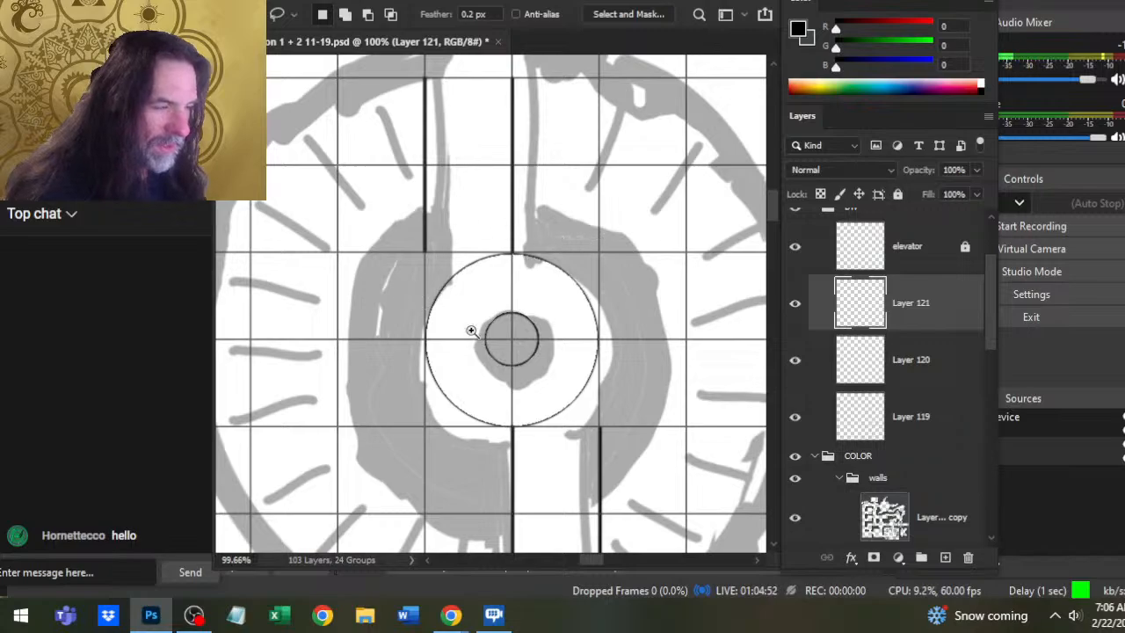
- Reduce the brush size to 3 px for drawing thinner passage lines
key("z")
left_click_drag(498, 331, 526, 343)
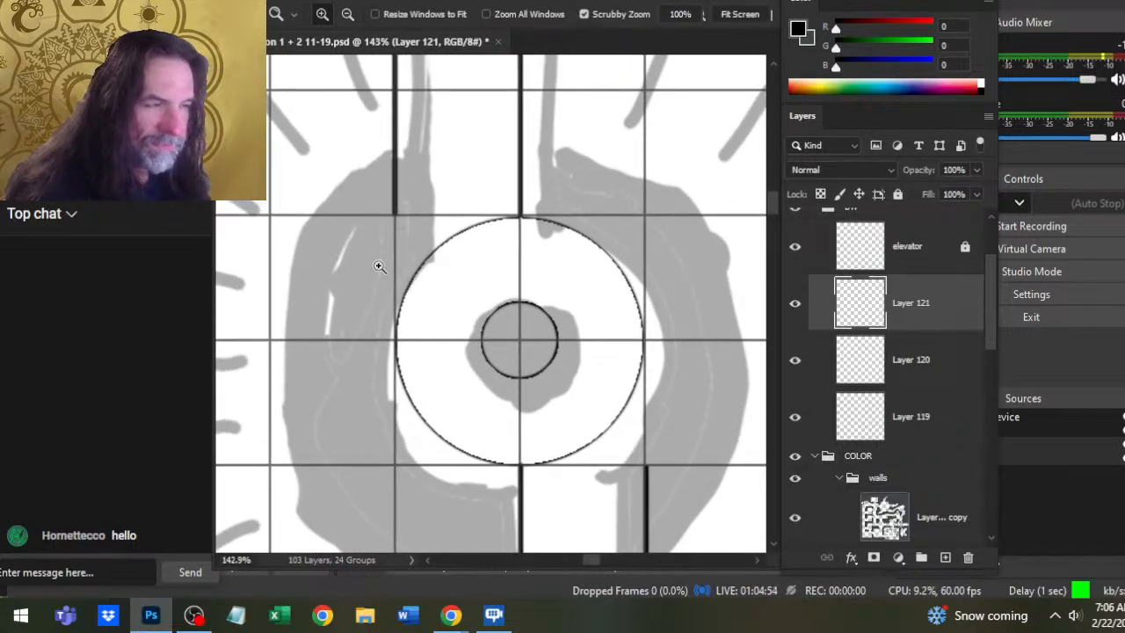
key("b")
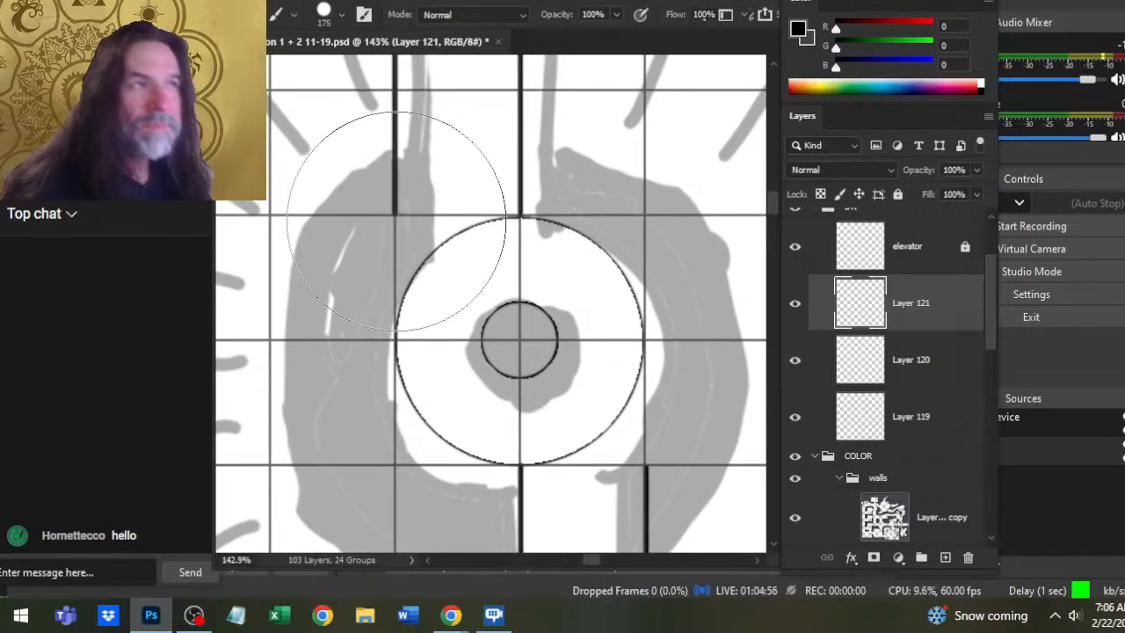
key("bracketleft")
key("bracketleft")
key("bracketleft")
key("bracketleft")
key("bracketleft")
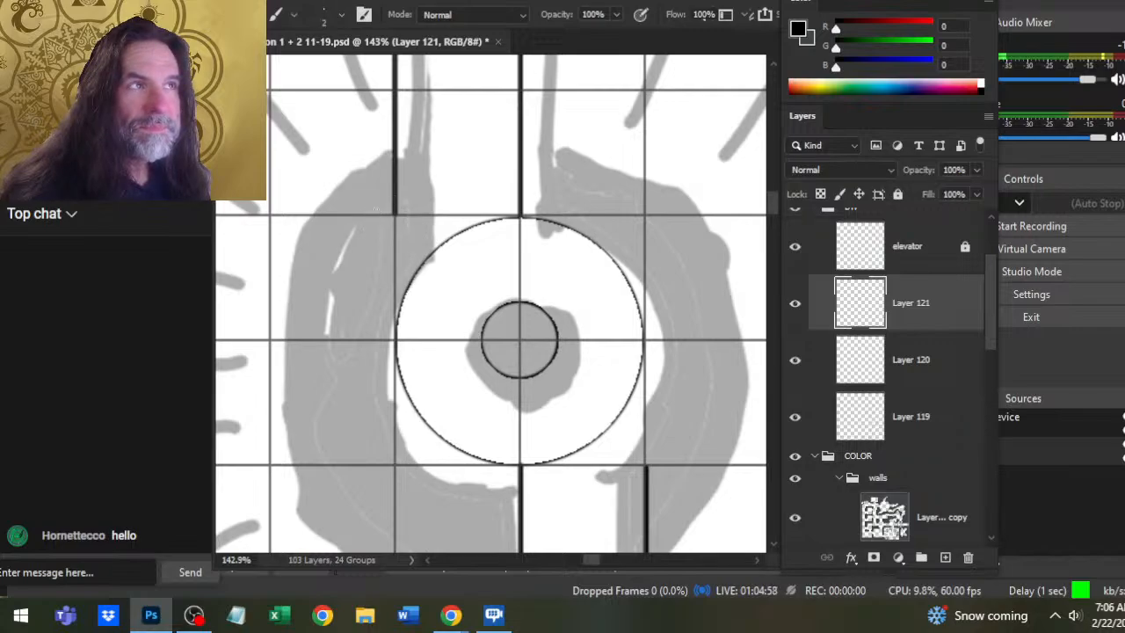
mouse_move(369, 190)
left_mouse_down()
mouse_move(386, 297)
mouse_move(402, 188)
left_mouse_up()
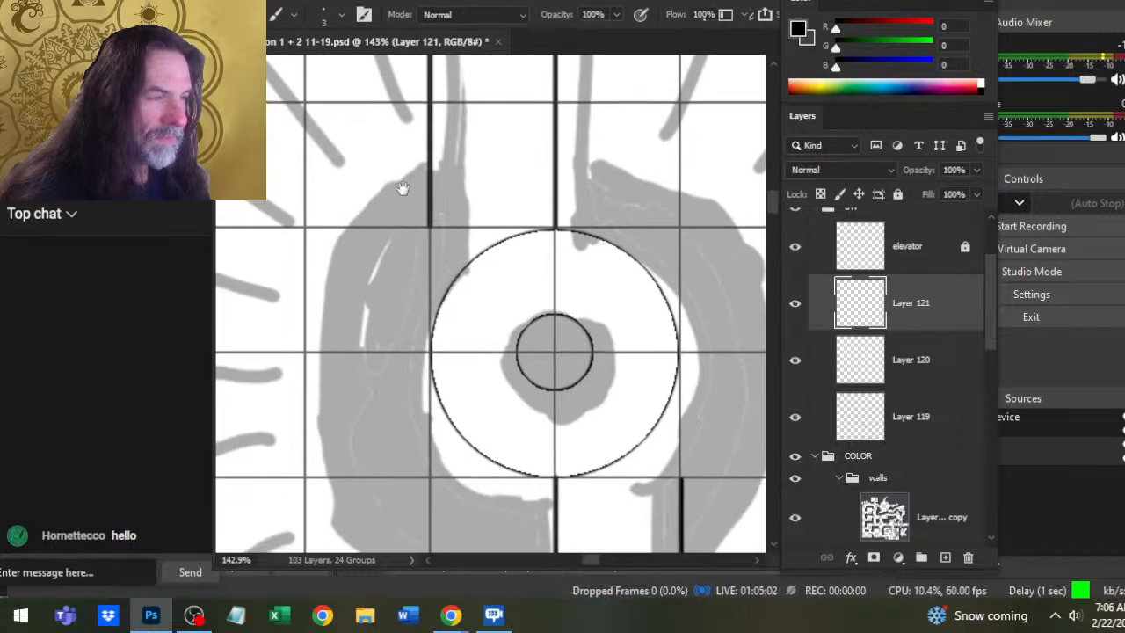
- Delete Layer 120 with its thick passage lines and add a new empty layer above Layer 119
key("z")
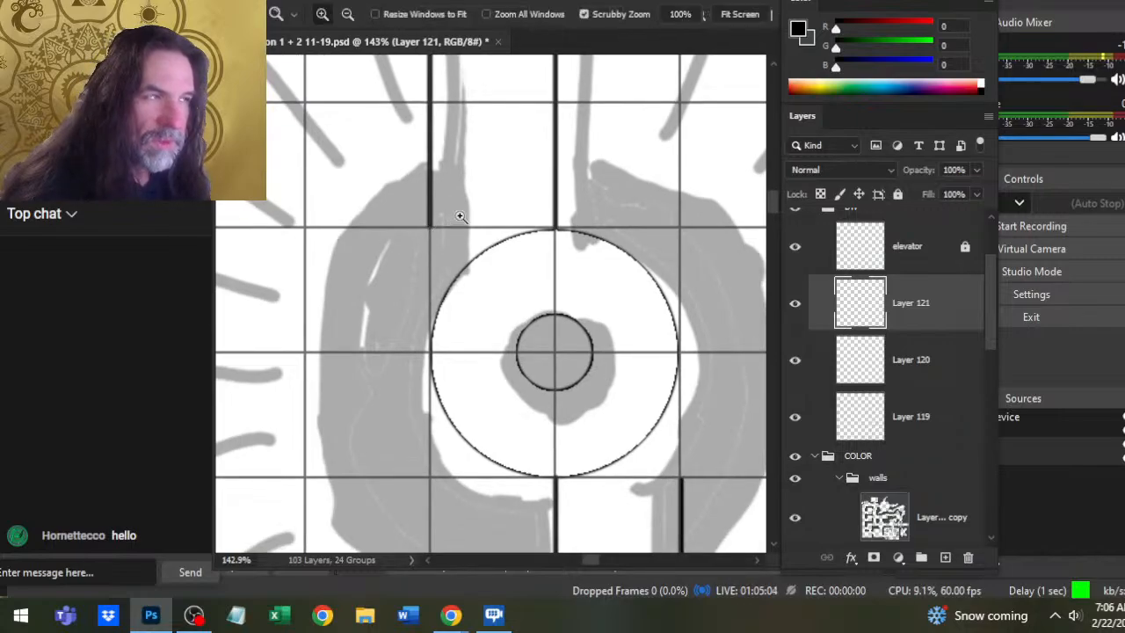
left_click(428, 226, "alt")
key("b")
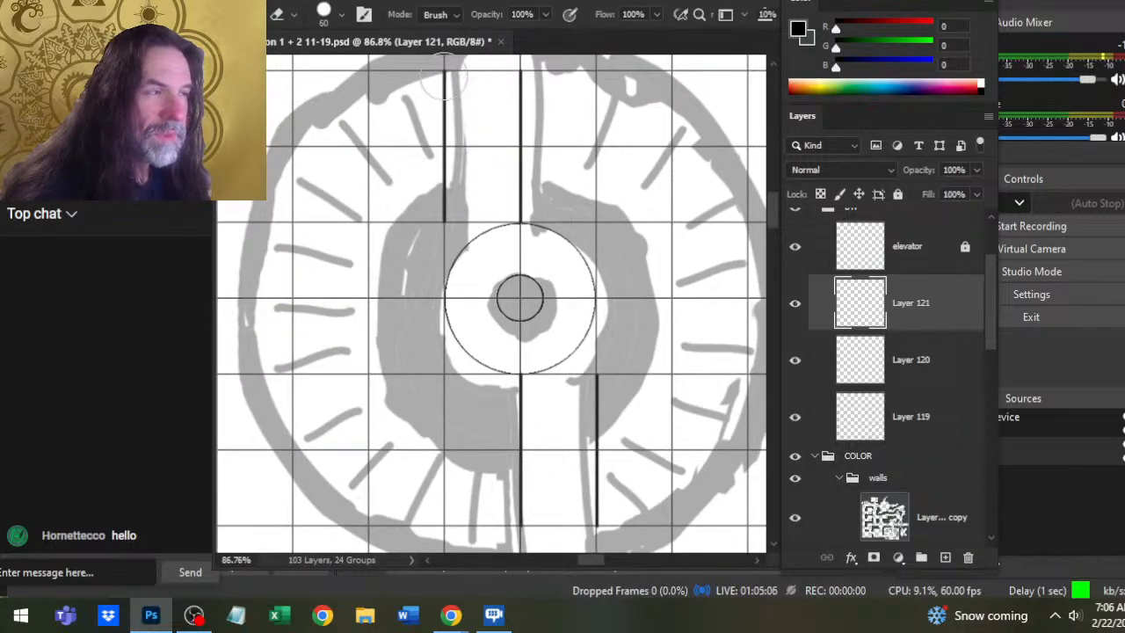
left_click(877, 376)
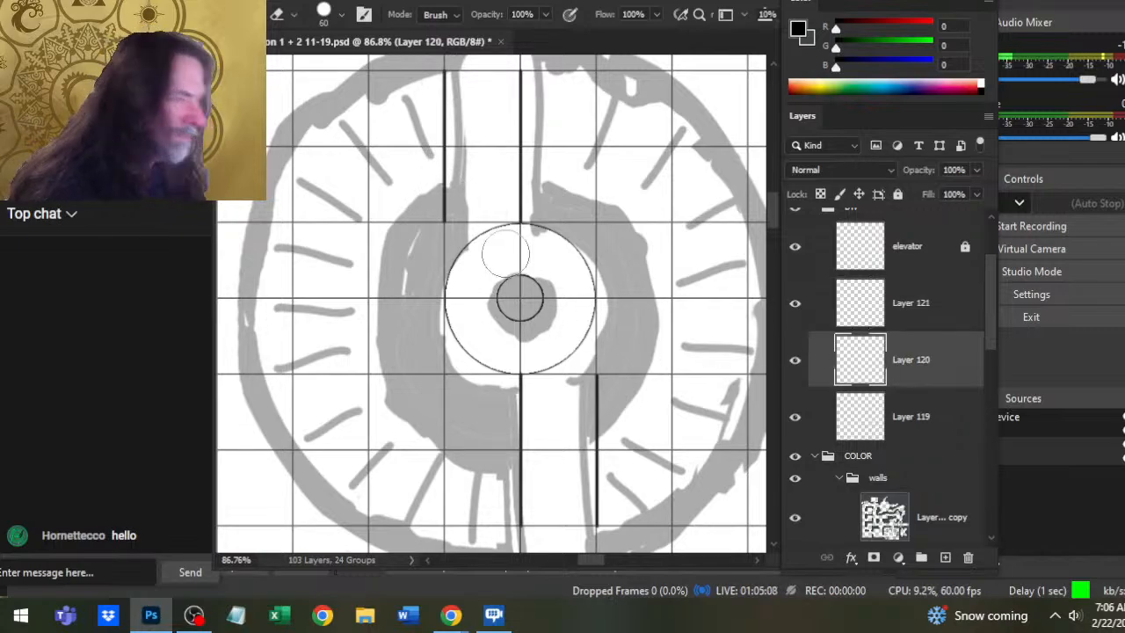
key("Delete")
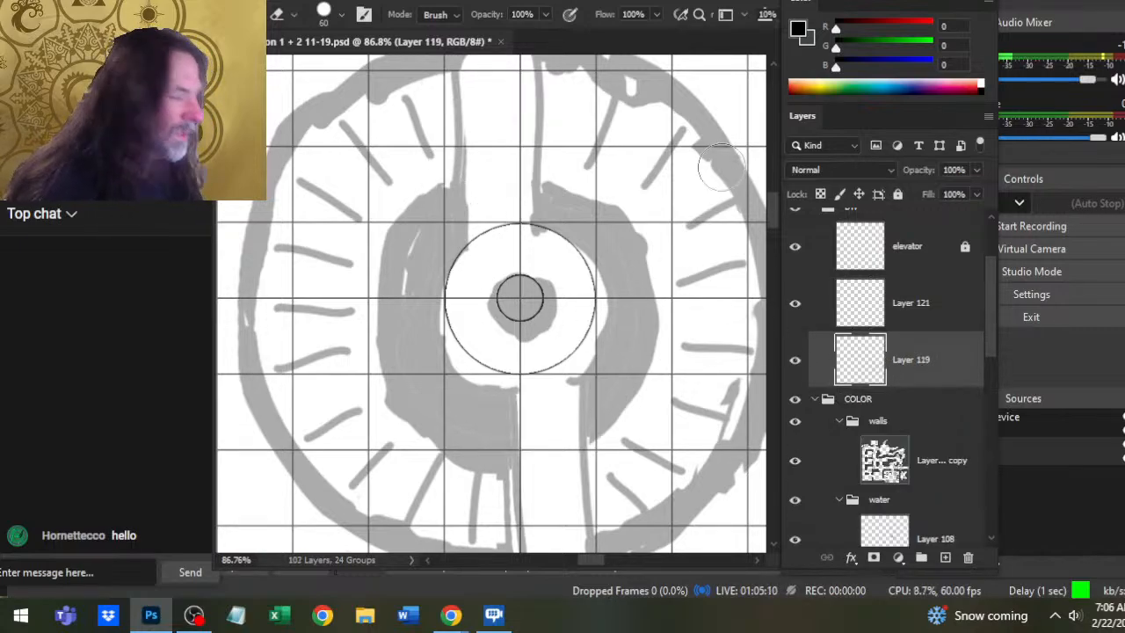
left_click(946, 558)
- Draw a thin vertical black line on the grid along the upper passage's left side and erase its overlong upper end
key("z")
left_click(466, 244)
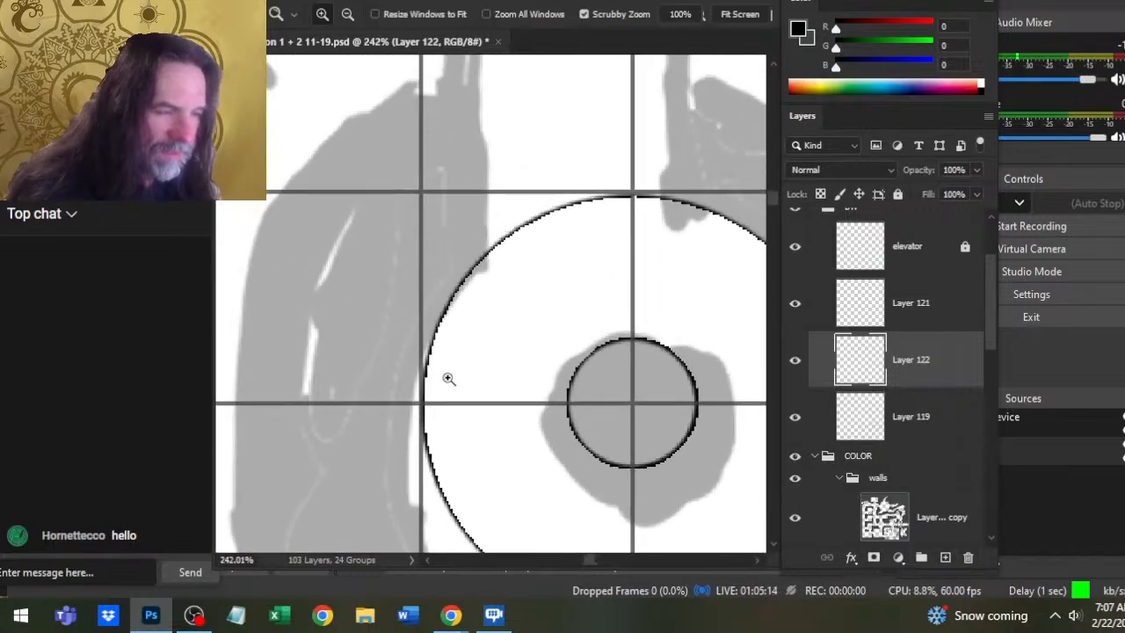
key("b")
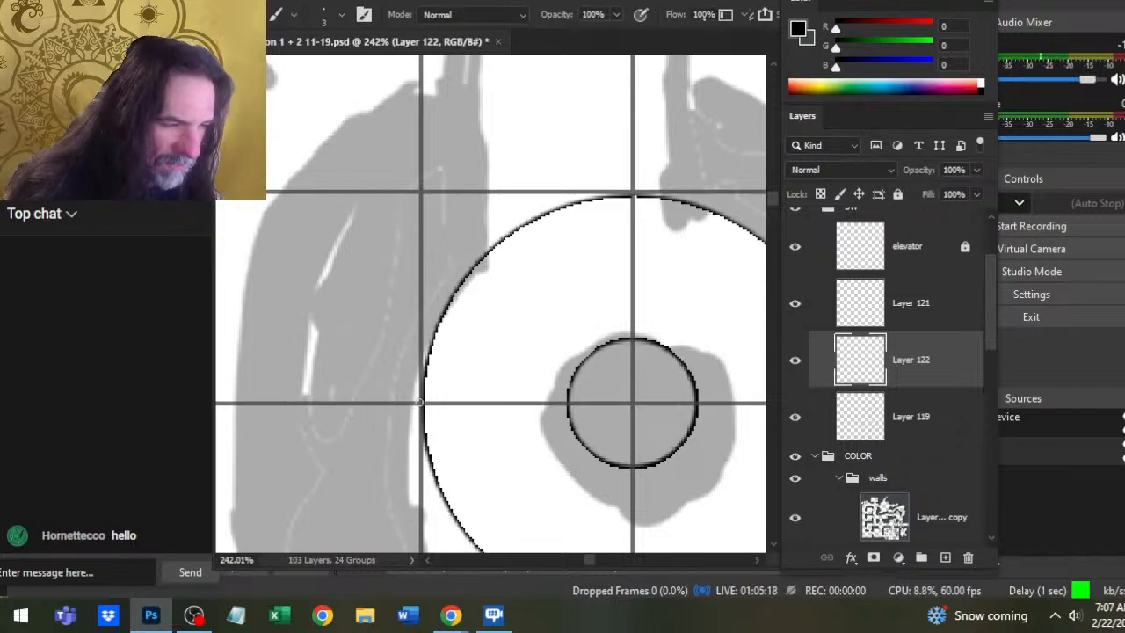
scroll(420, 96, "up", 3)
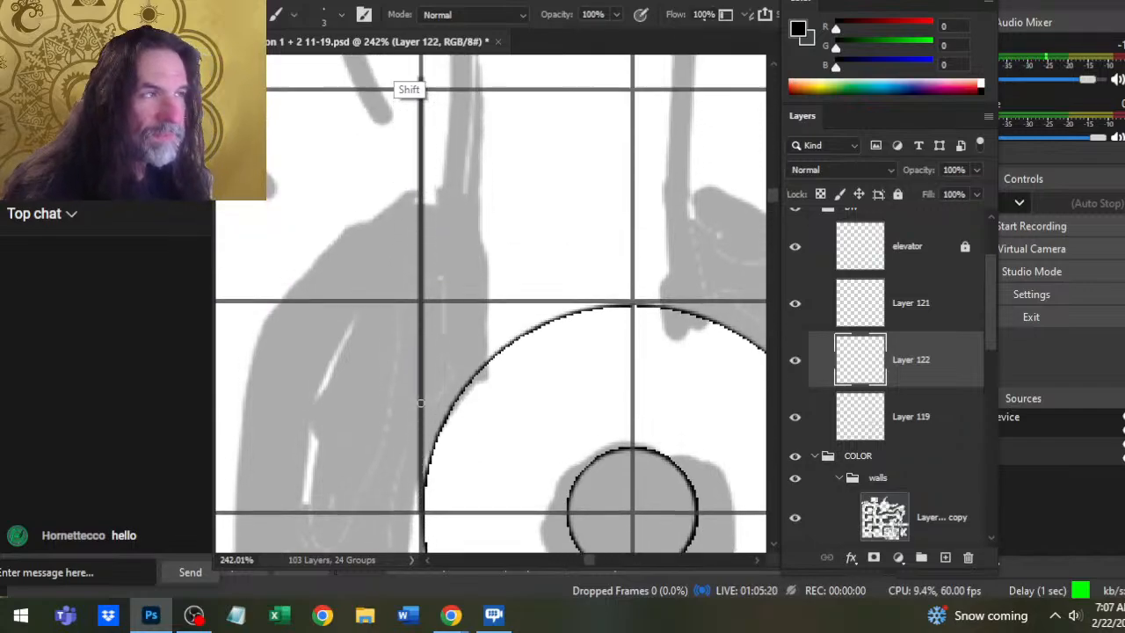
scroll(420, 402, "up", 8)
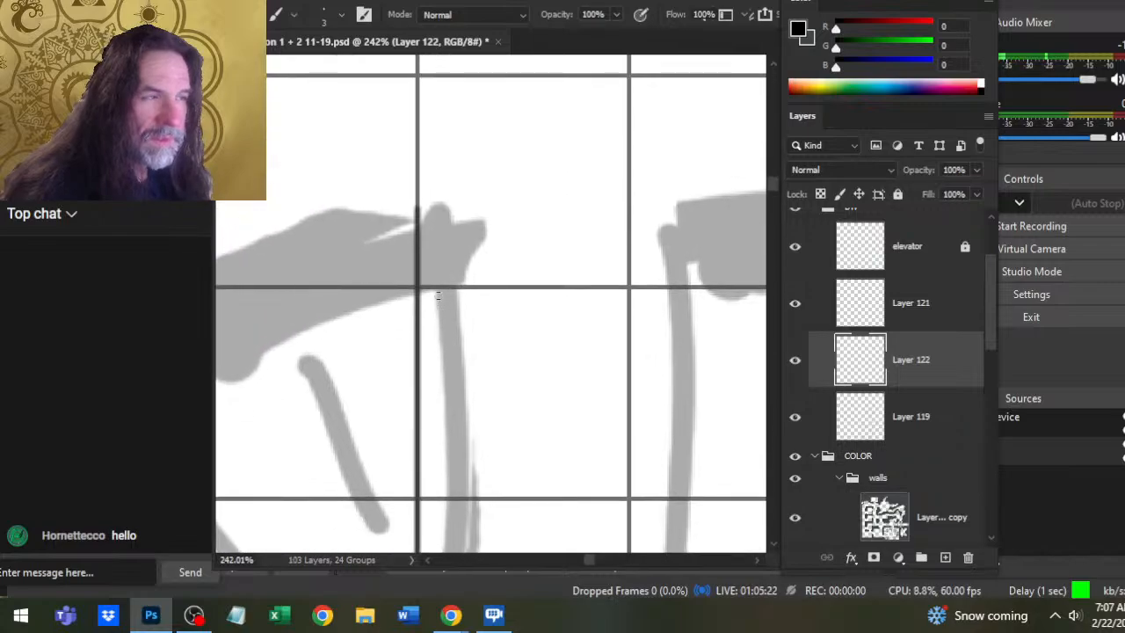
key("e")
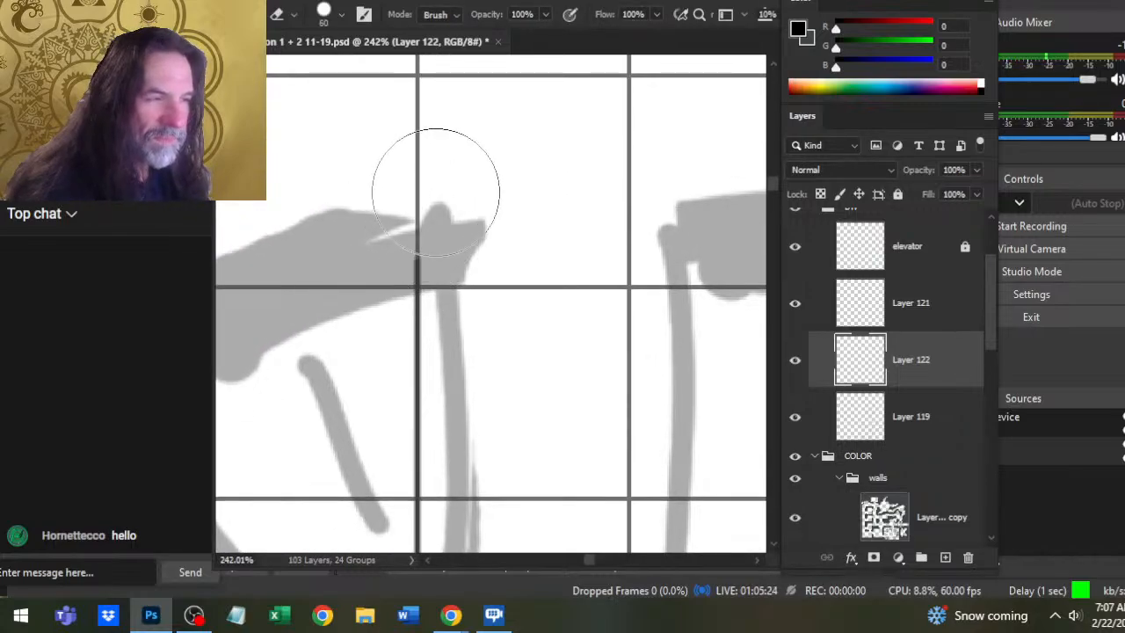
scroll(436, 191, "down", 3)
scroll(562, 276, "right", 3)
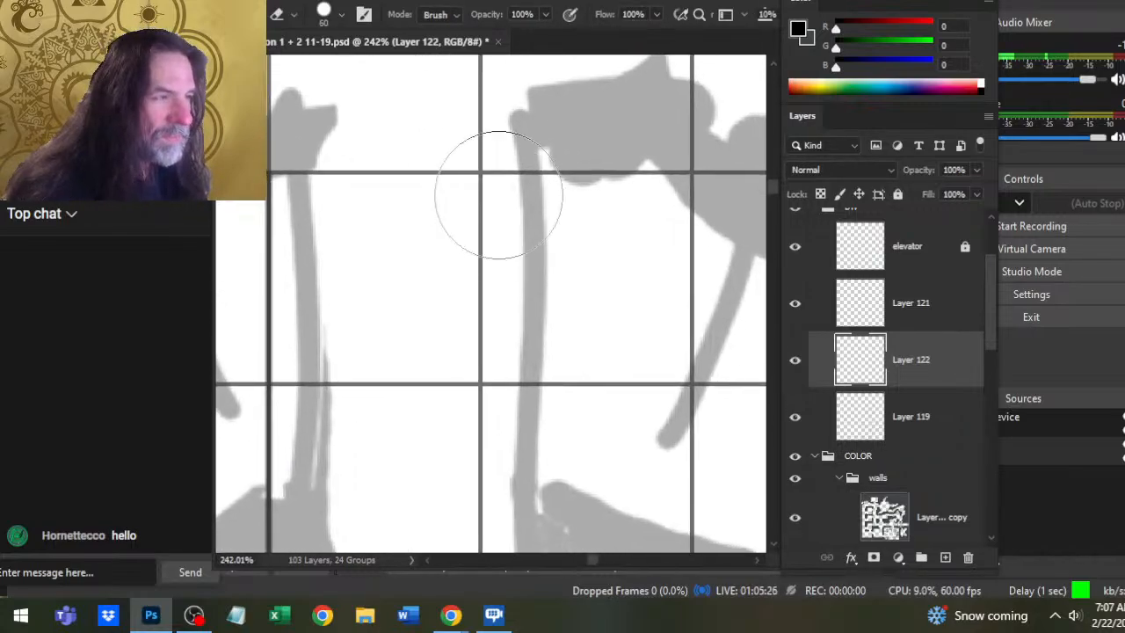
- Draw a thin vertical black line along the upper passage's right side and erase the part reaching into the center circle
key("b")
left_click_drag(480, 173, 457, 547)
scroll(480, 174, "down", 4)
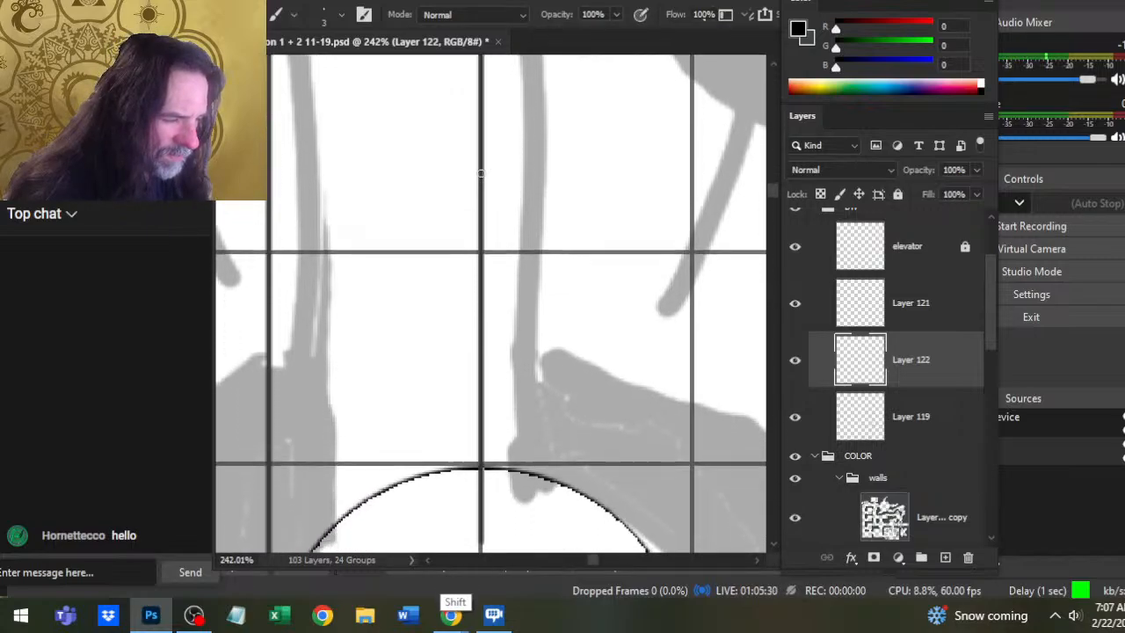
key("e")
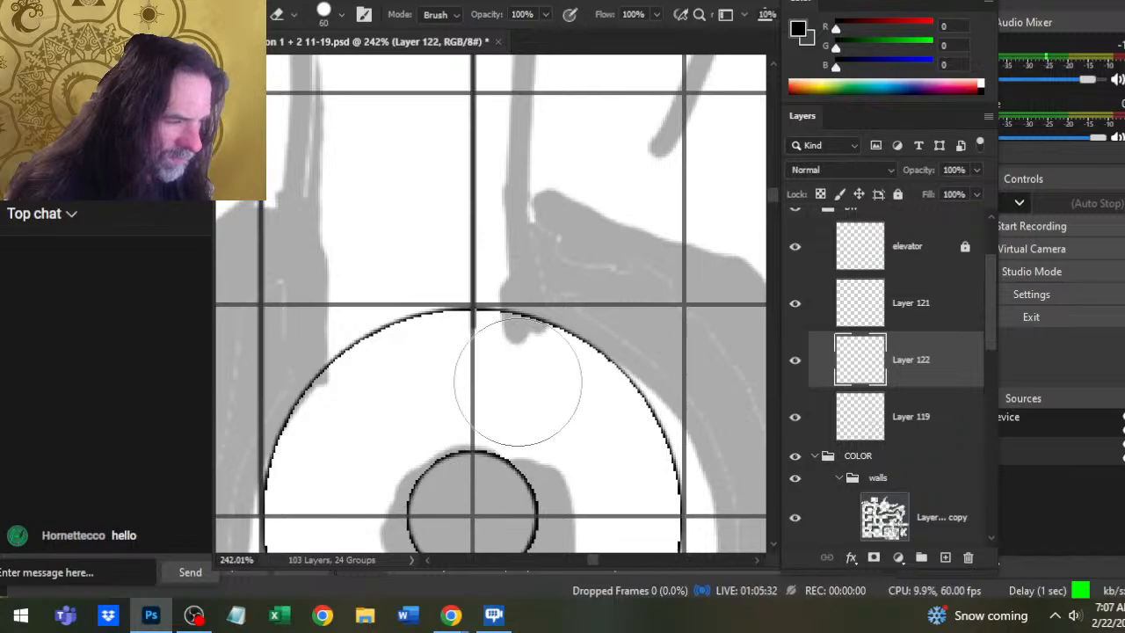
left_click_drag(483, 405, 480, 386)
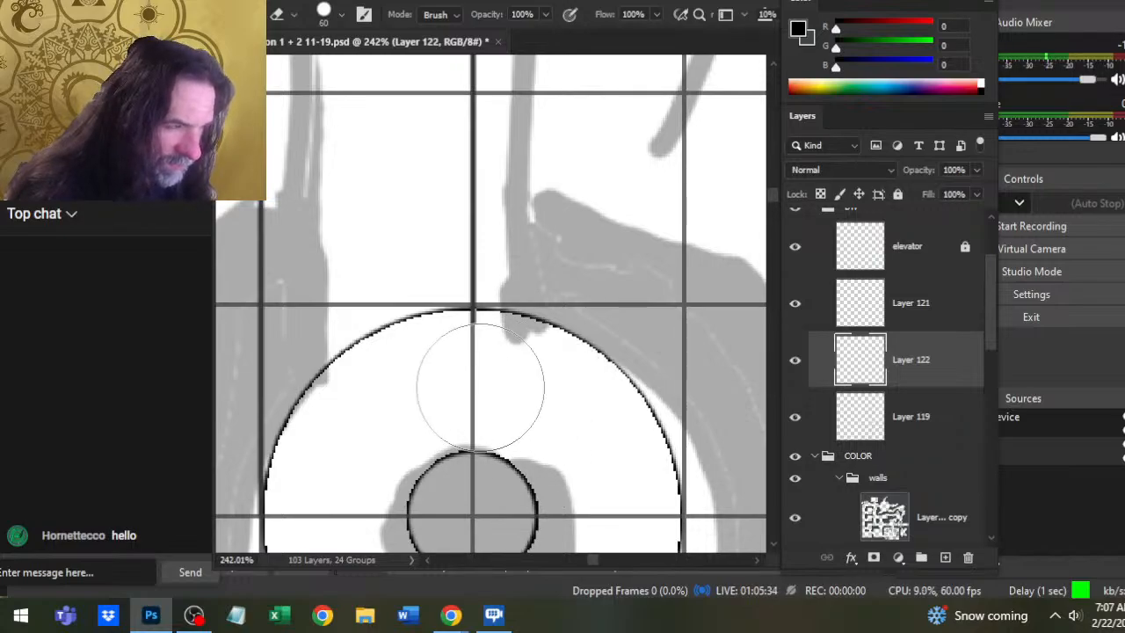
- Draw a thin vertical black line along the lower passage's left side and erase its overlong lower end
left_click_drag(527, 422, 541, 160)
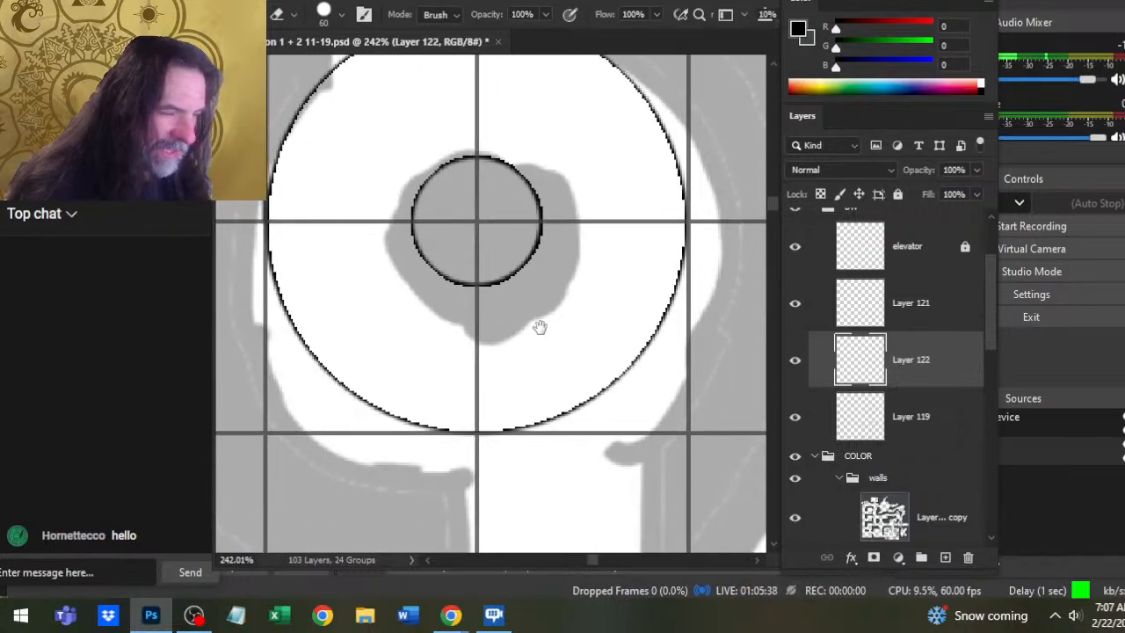
left_click_drag(540, 327, 600, 509)
key("z")
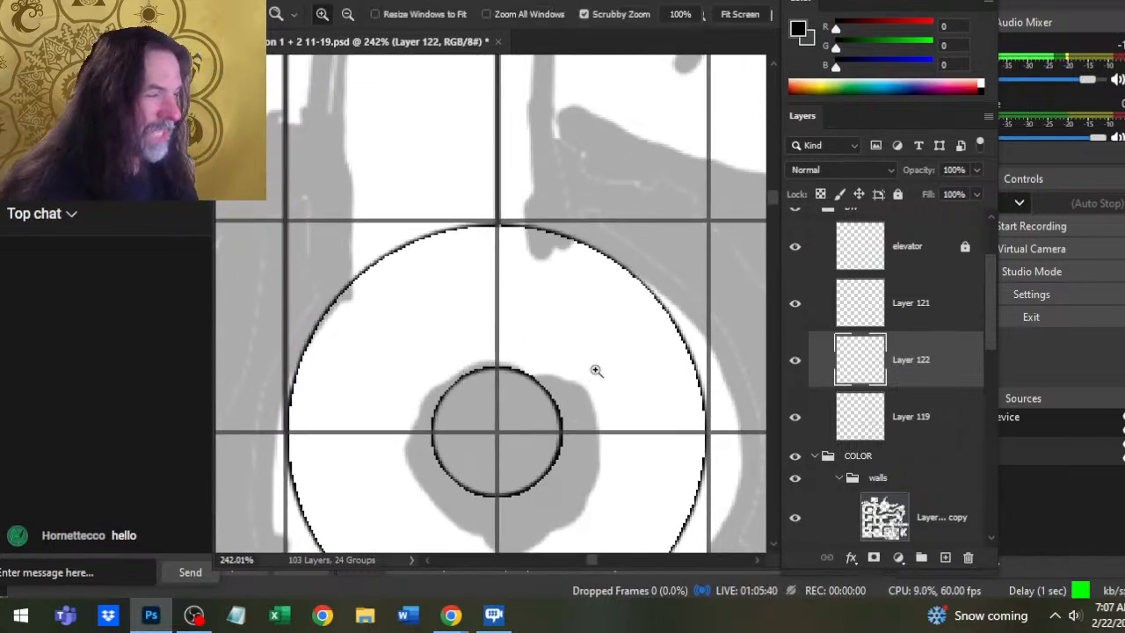
mouse_move(596, 370)
left_mouse_down()
mouse_move(573, 414)
mouse_move(557, 175)
left_mouse_up()
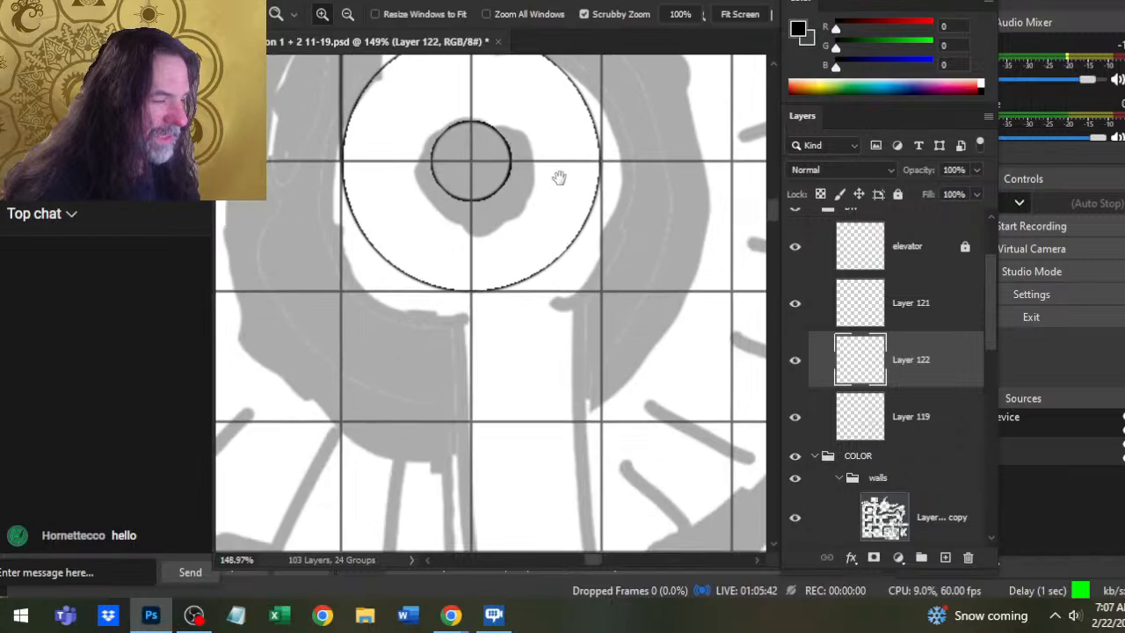
left_click(501, 338)
key("b")
left_click_drag(432, 260, 422, 607)
scroll(431, 352, "down", 3)
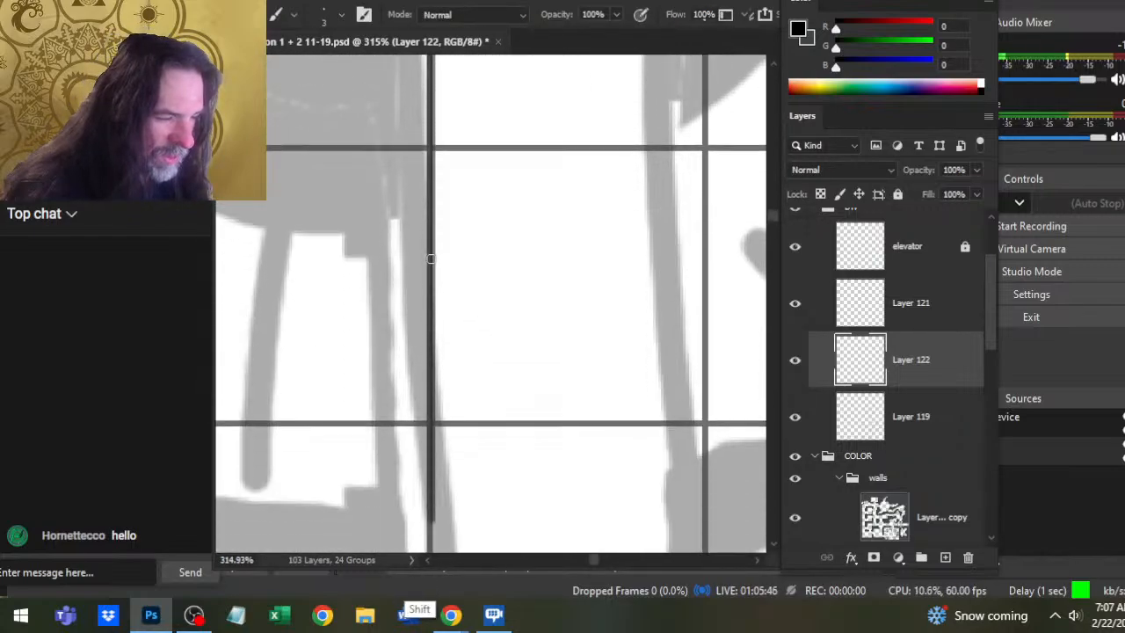
key("e")
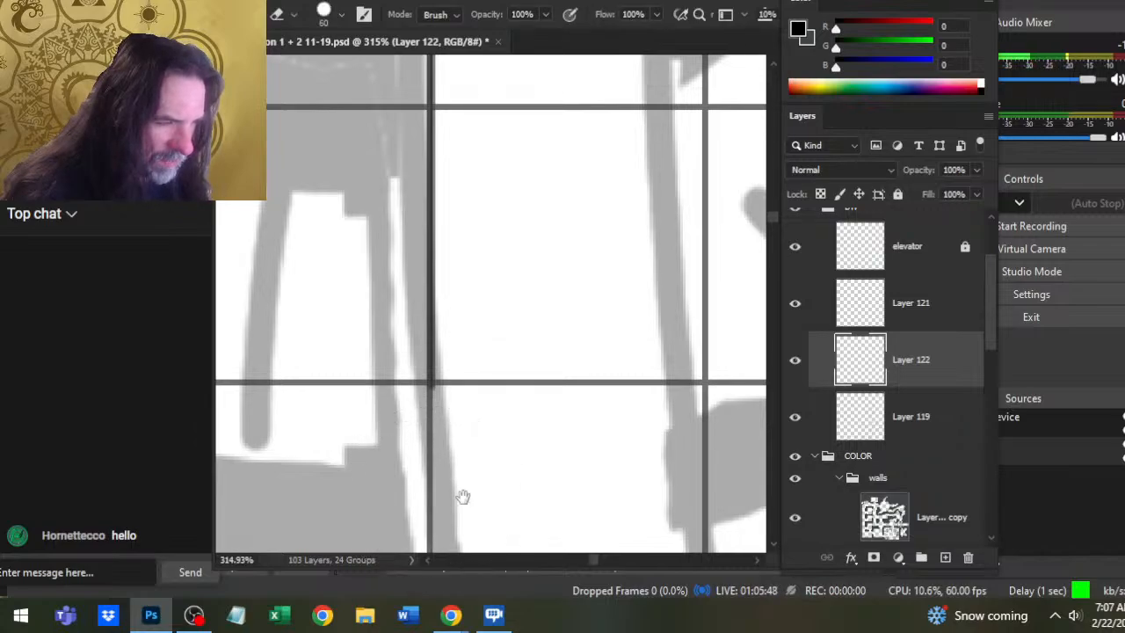
mouse_move(460, 495)
left_mouse_down()
mouse_move(410, 407)
mouse_move(487, 434)
left_mouse_up()
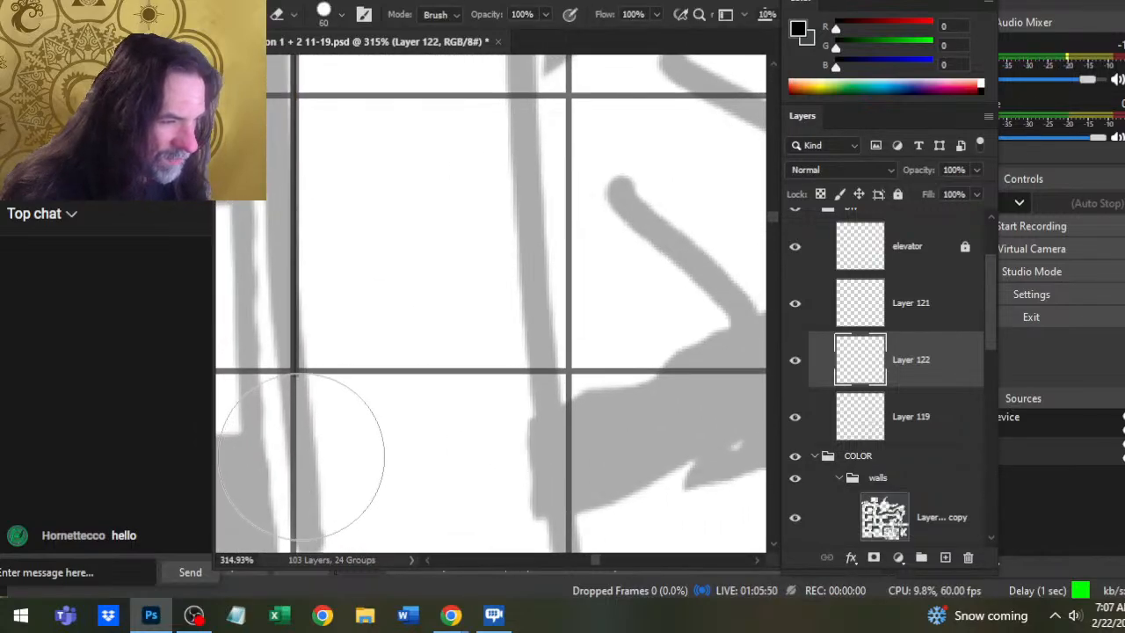
- Draw a thin vertical black line along the lower passage's right side, extending it up to the large circle's horizontal midline
key("b")
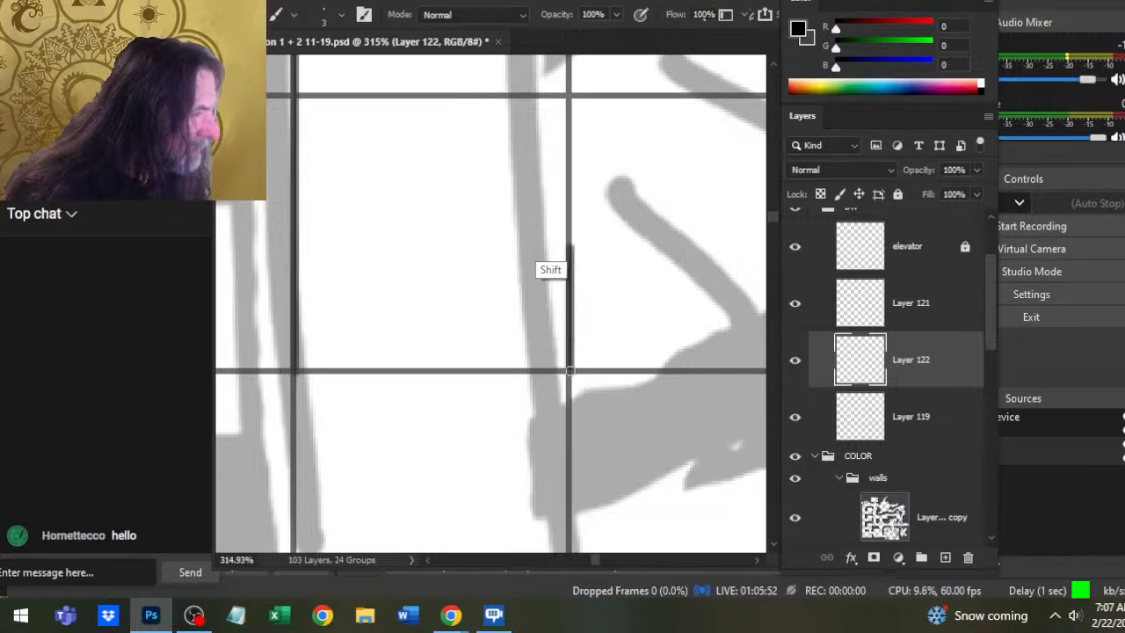
scroll(569, 371, "up", 3)
scroll(580, 264, "up", 5)
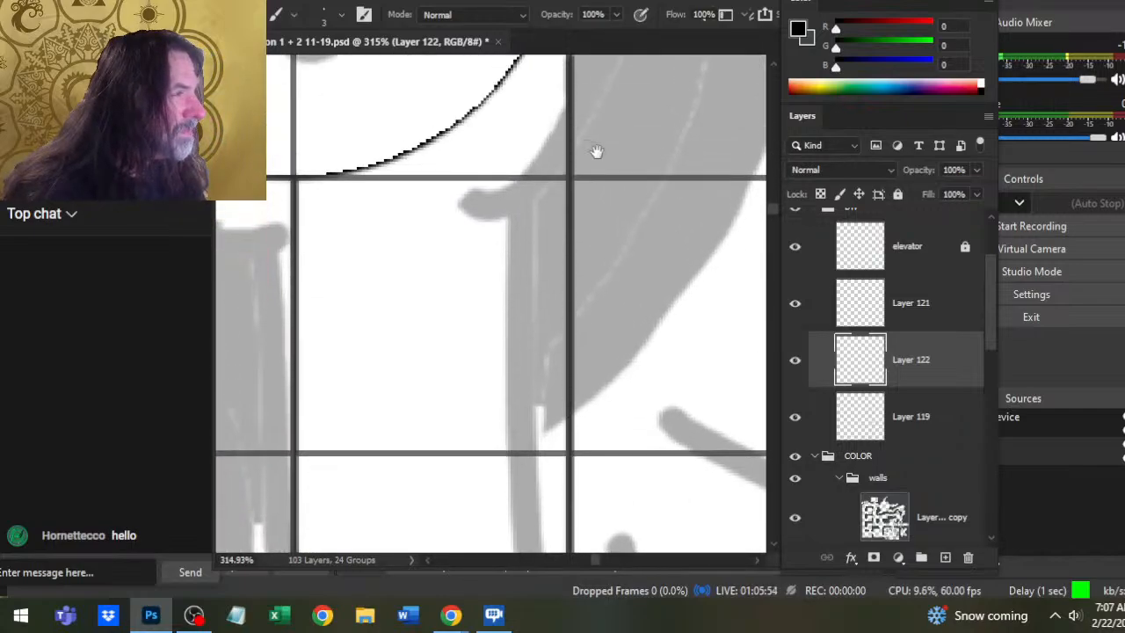
key("r")
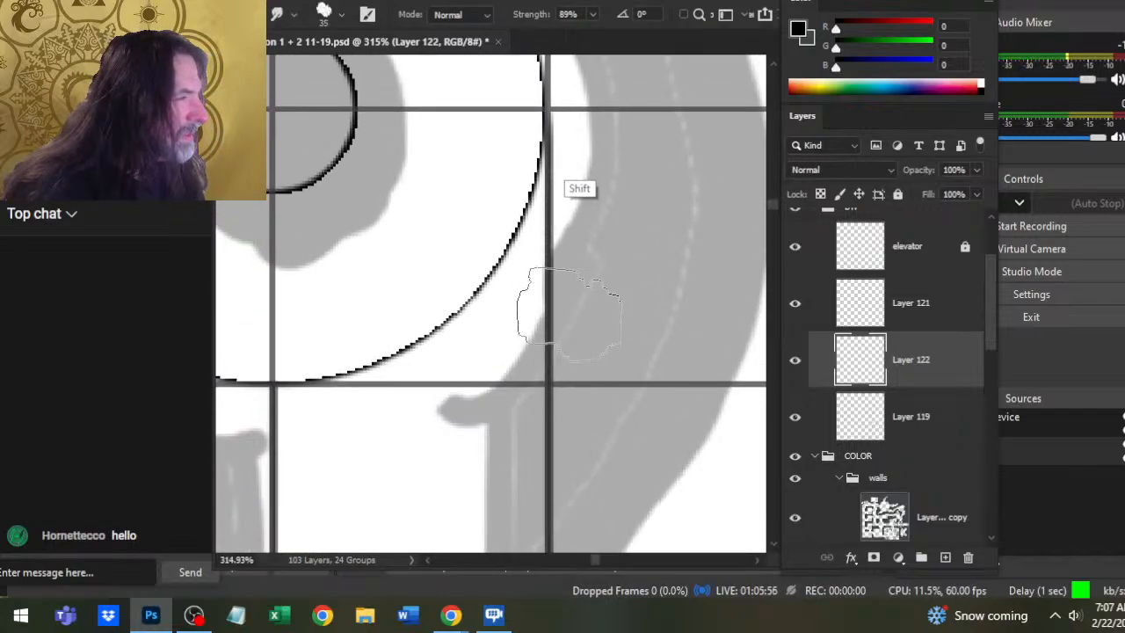
left_click_drag(634, 212, 626, 339)
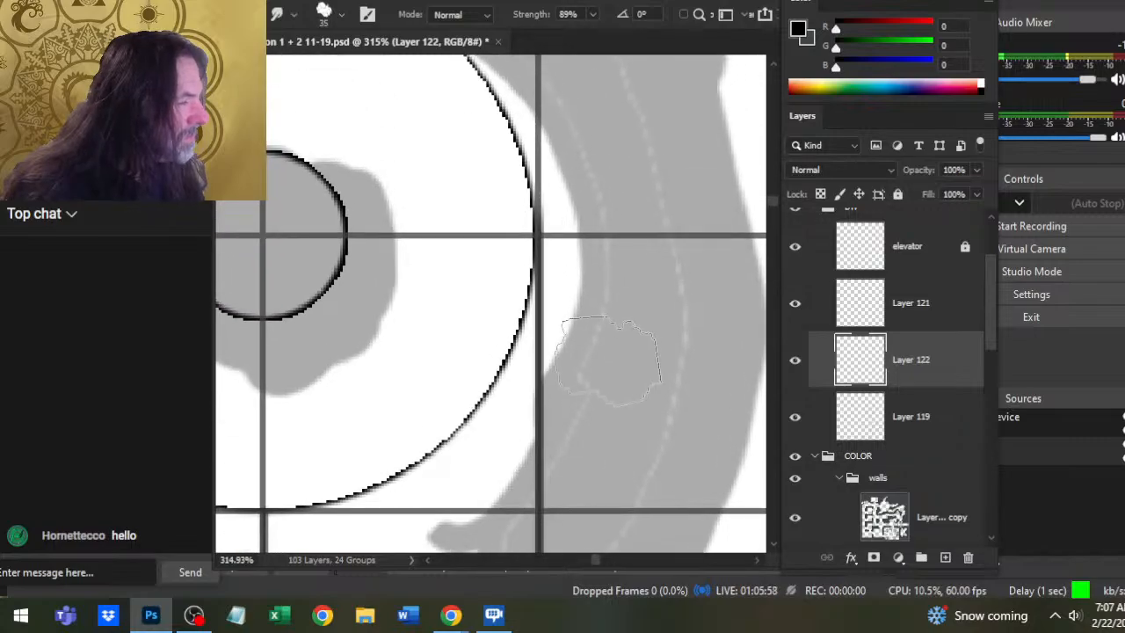
mouse_move(580, 255)
left_mouse_down()
mouse_move(672, 264)
mouse_move(677, 321)
mouse_move(578, 299)
left_mouse_up()
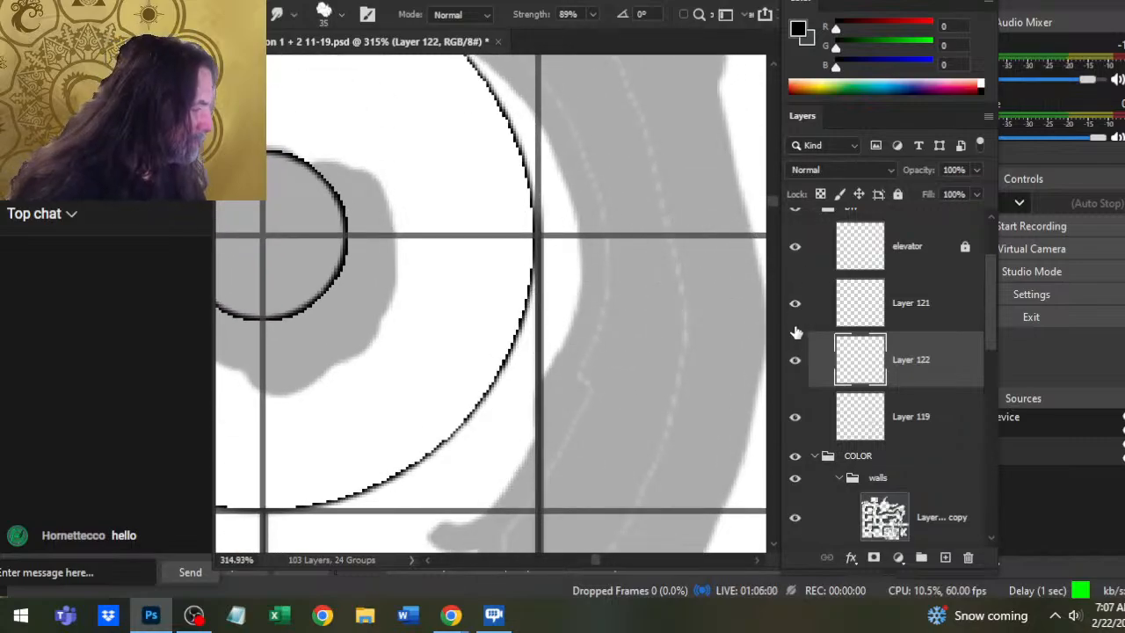
key("z")
key("ctrl+0")
left_click_drag(514, 341, 597, 364)
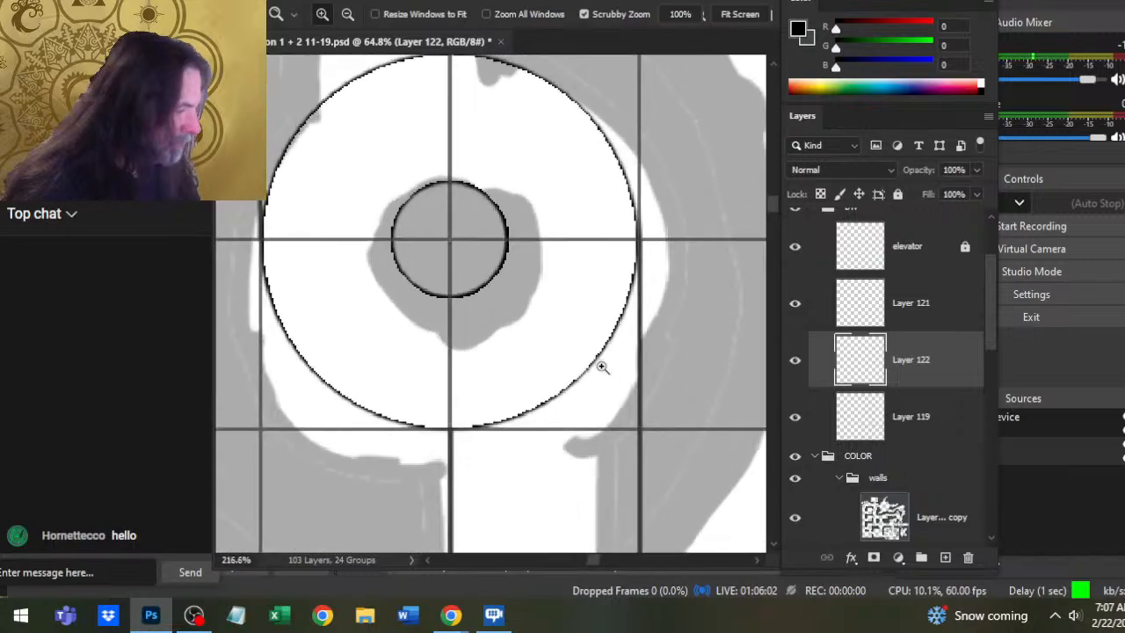
- Erase the lower-right and upper-left quarters of the large circle on Layer 121, leaving the other two arcs and the center circle
left_click(796, 303)
left_click(796, 304)
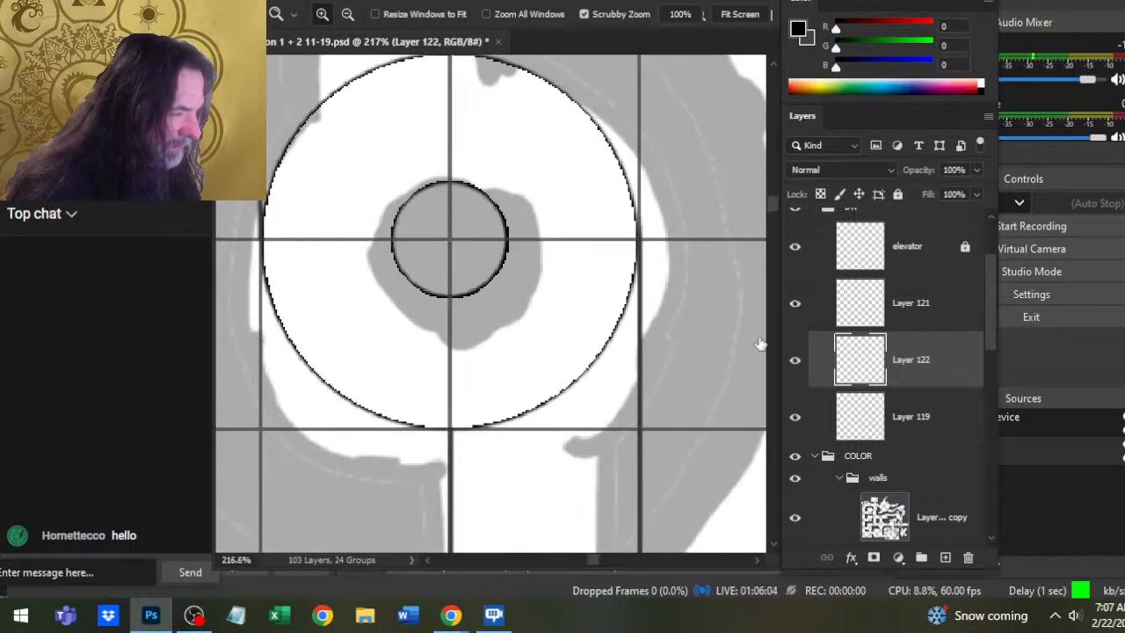
left_click(910, 302)
key("b")
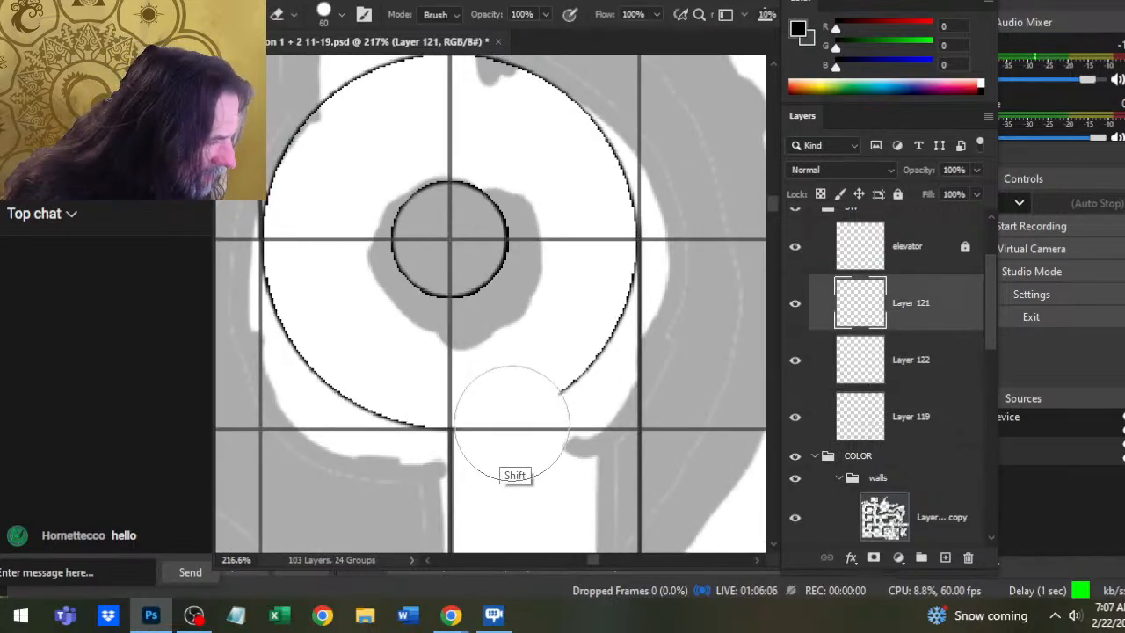
left_click_drag(555, 376, 579, 338)
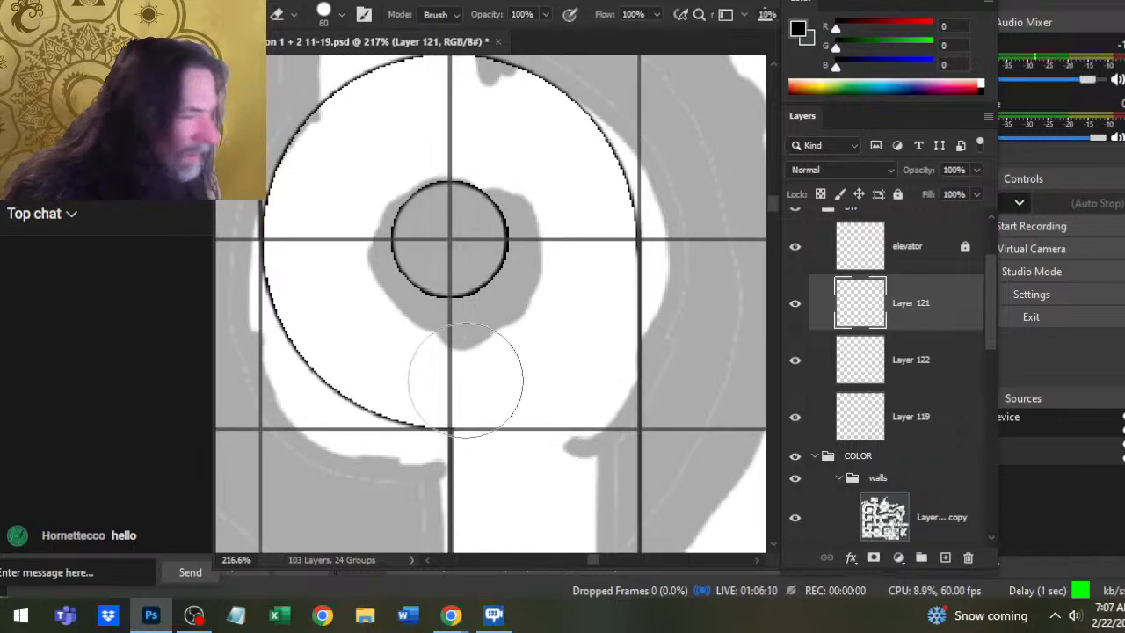
scroll(439, 422, "up", 3)
scroll(439, 396, "left", 2)
mouse_move(409, 339)
left_mouse_down()
mouse_move(456, 337)
mouse_move(450, 303)
left_mouse_up()
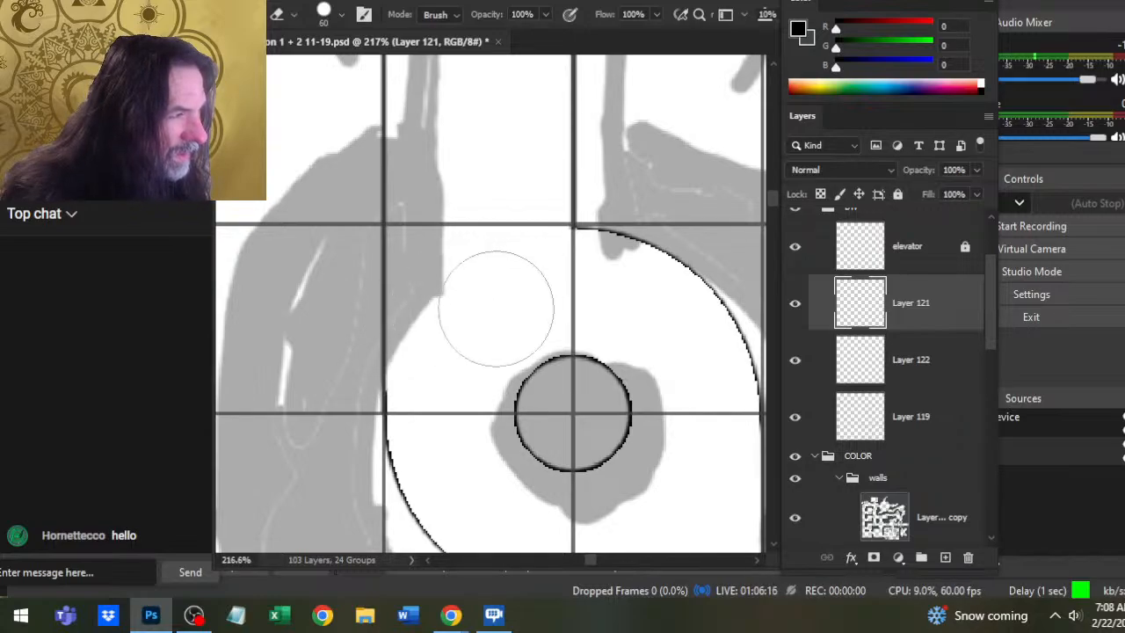
- Collapse the water group, hide Layer 98 to examine the traced passage without the gray sketch, and show the layer again
key("z")
left_click_drag(517, 319, 451, 397)
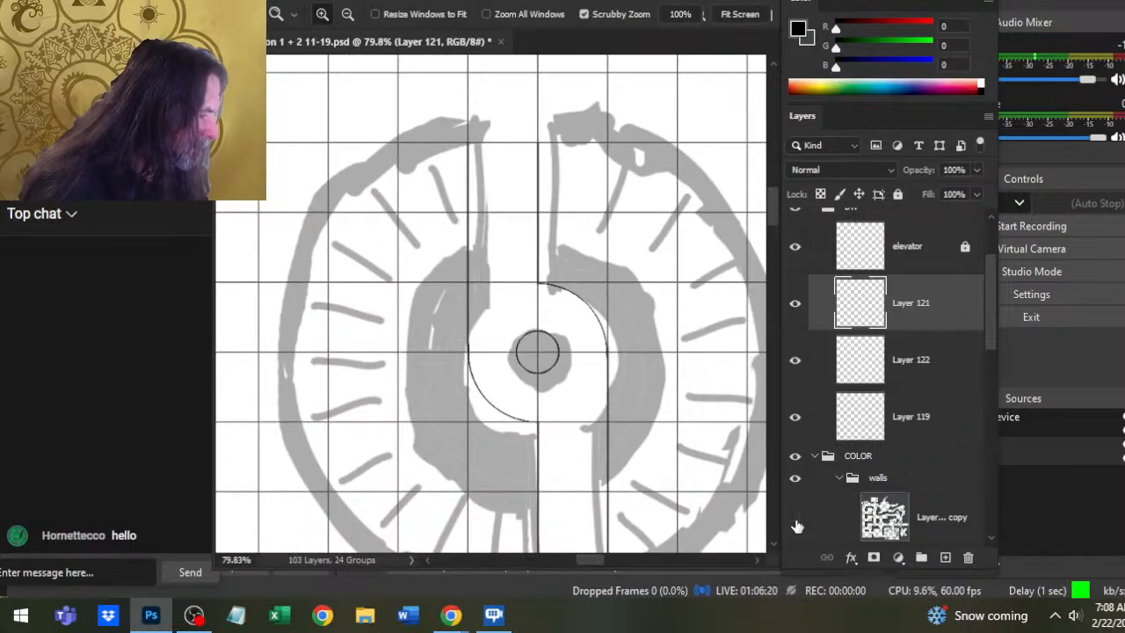
scroll(974, 396, "down", 5)
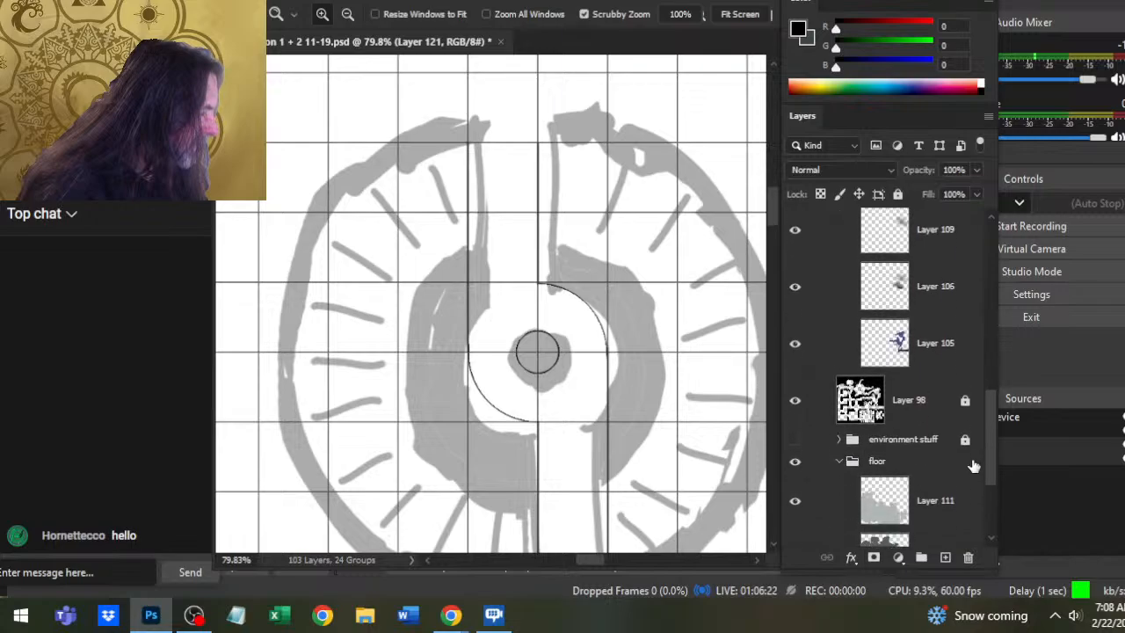
left_click(840, 376)
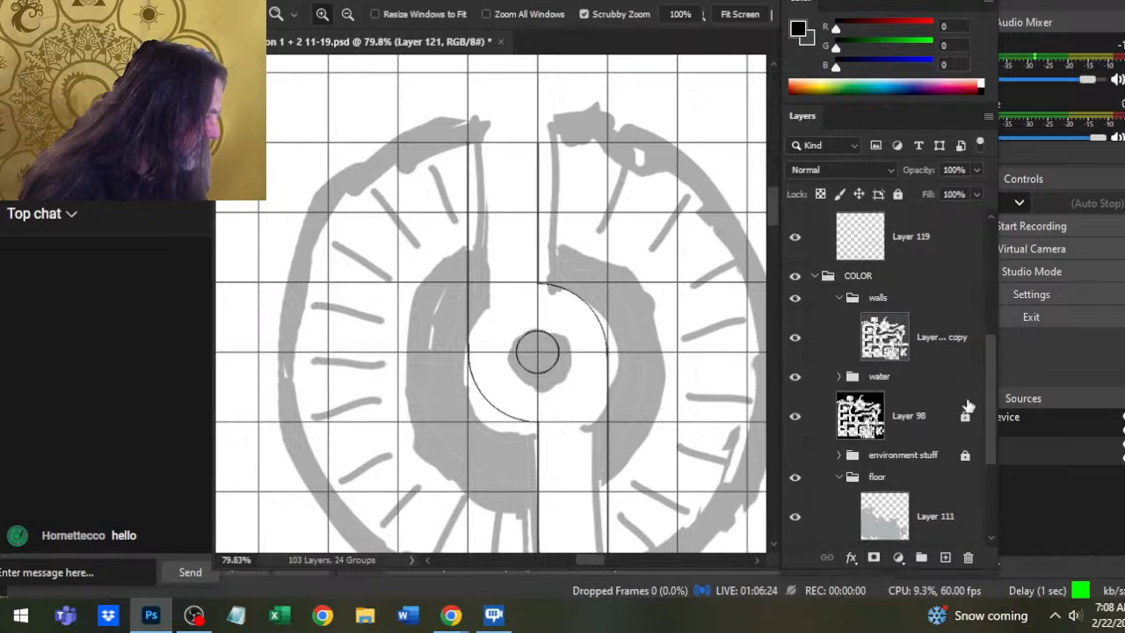
left_click(795, 416)
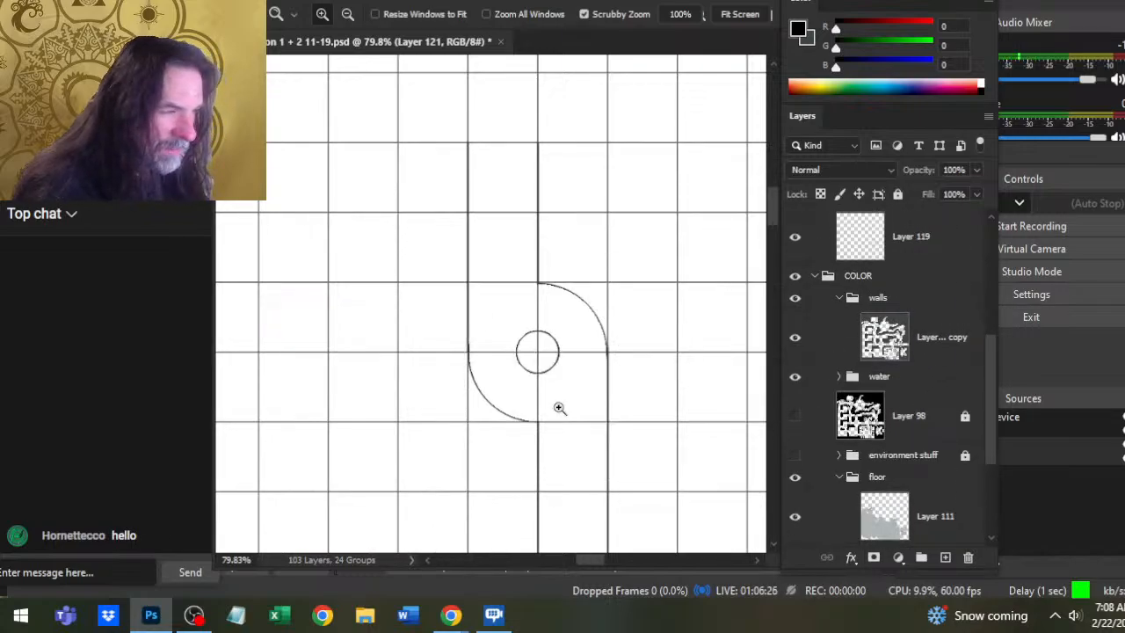
left_click_drag(615, 471, 472, 307)
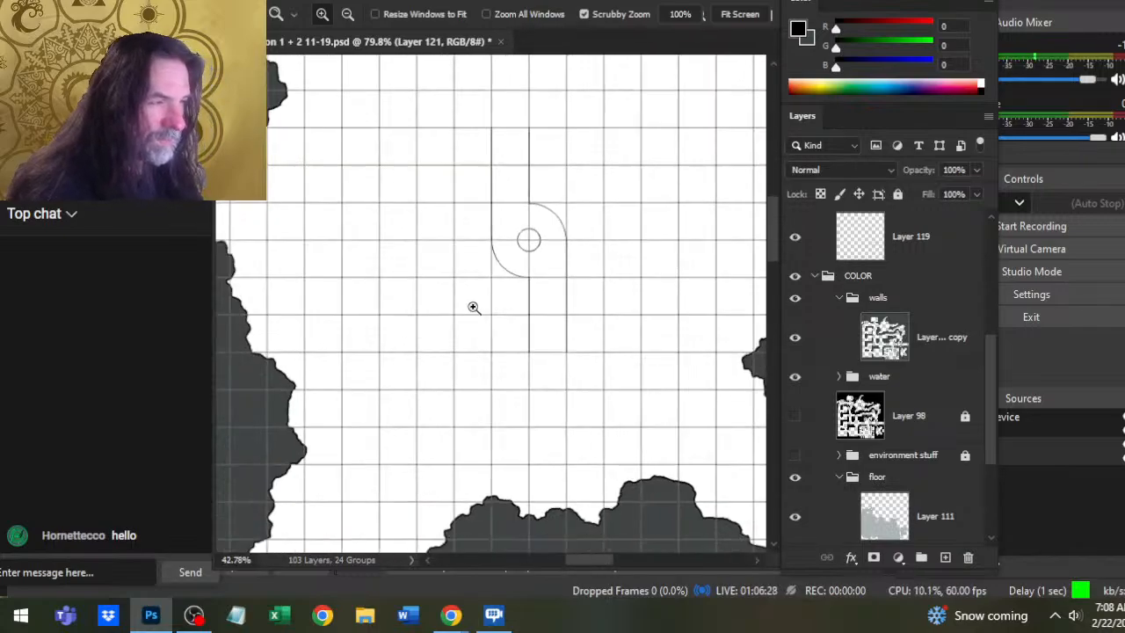
left_click_drag(517, 191, 587, 238)
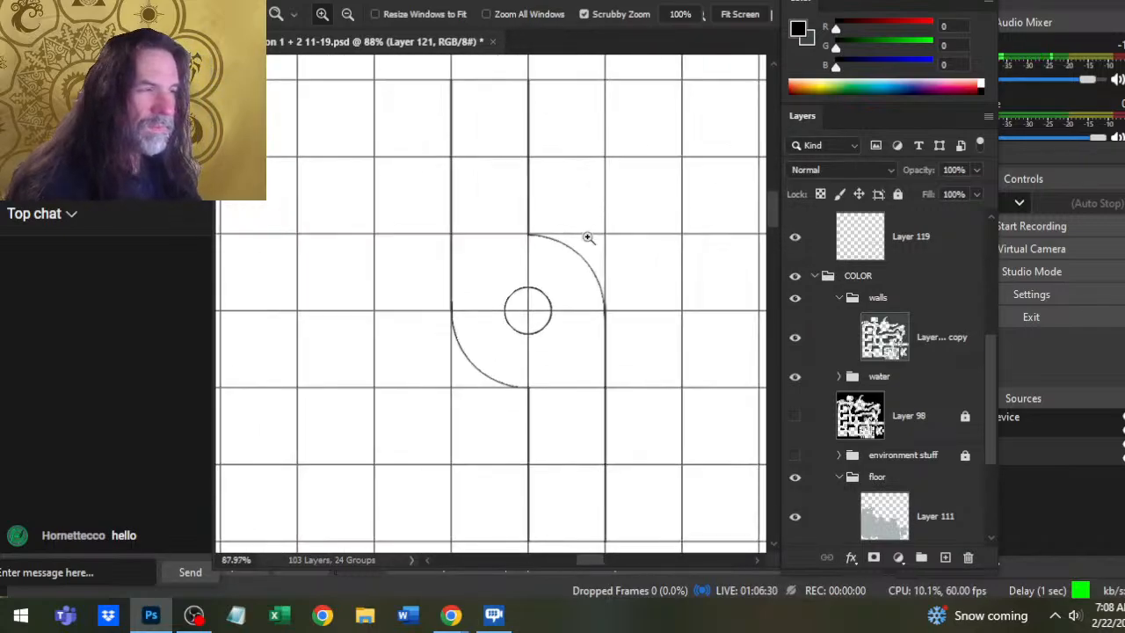
left_click_drag(550, 346, 503, 393)
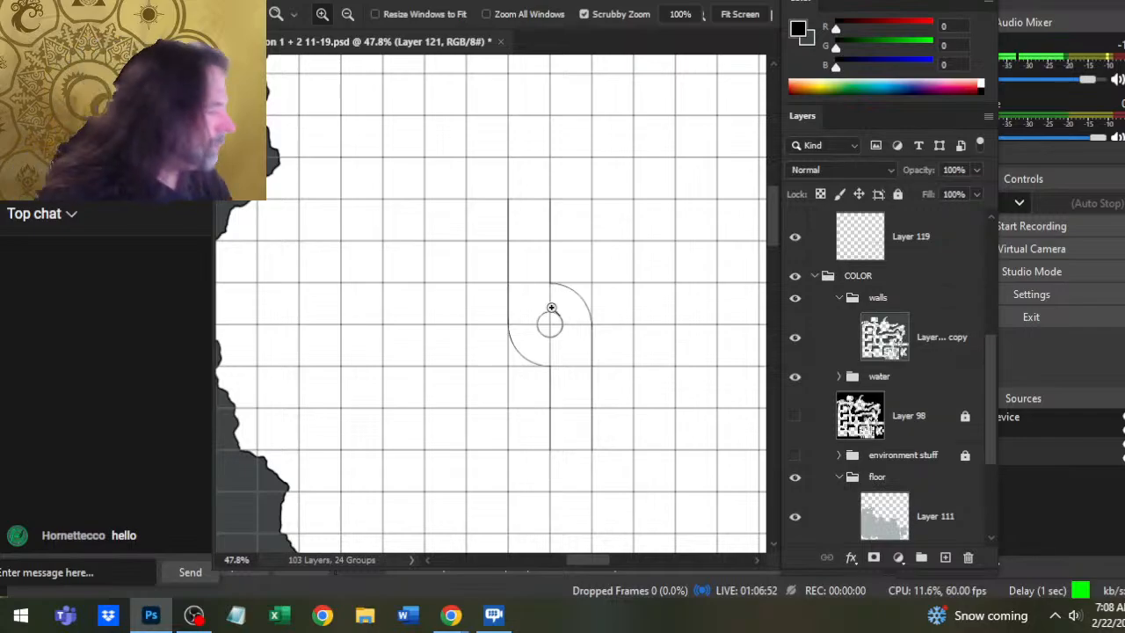
left_click(795, 416)
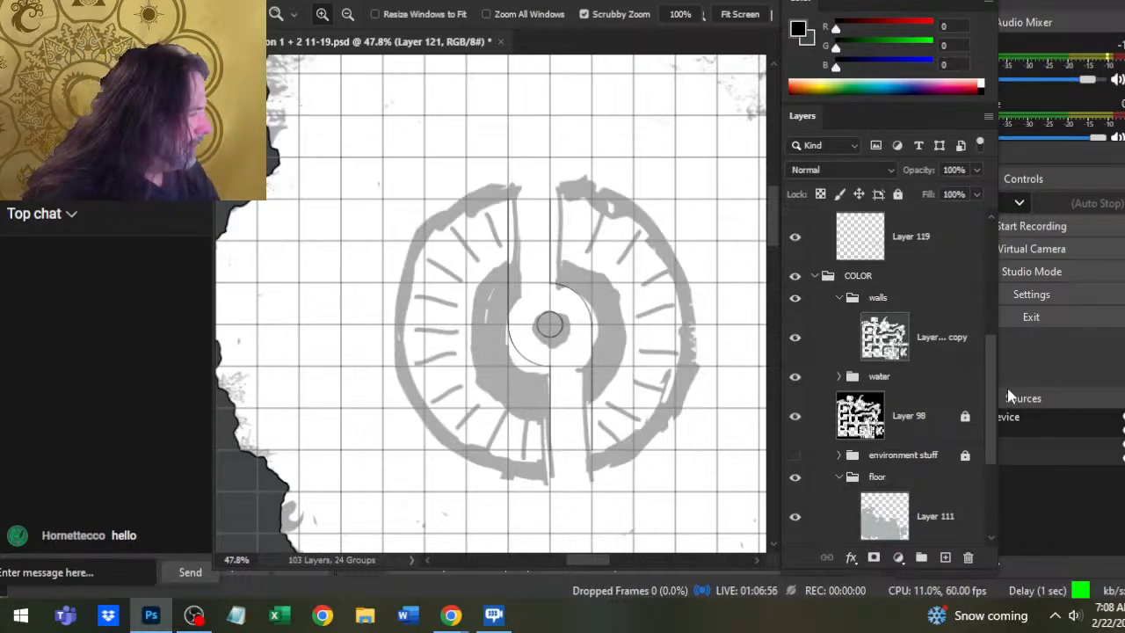
scroll(893, 354, "up", 3)
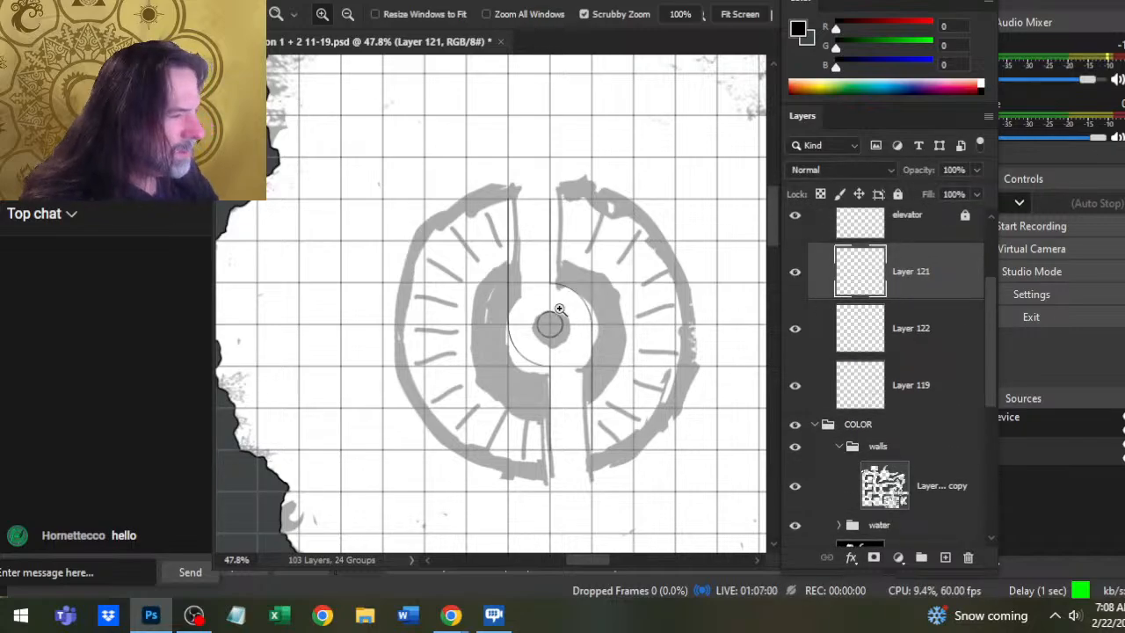
- Lower Layer 121's opacity to 48% and add a new empty layer above it for redrawing the circle lines
left_click_drag(567, 307, 658, 319)
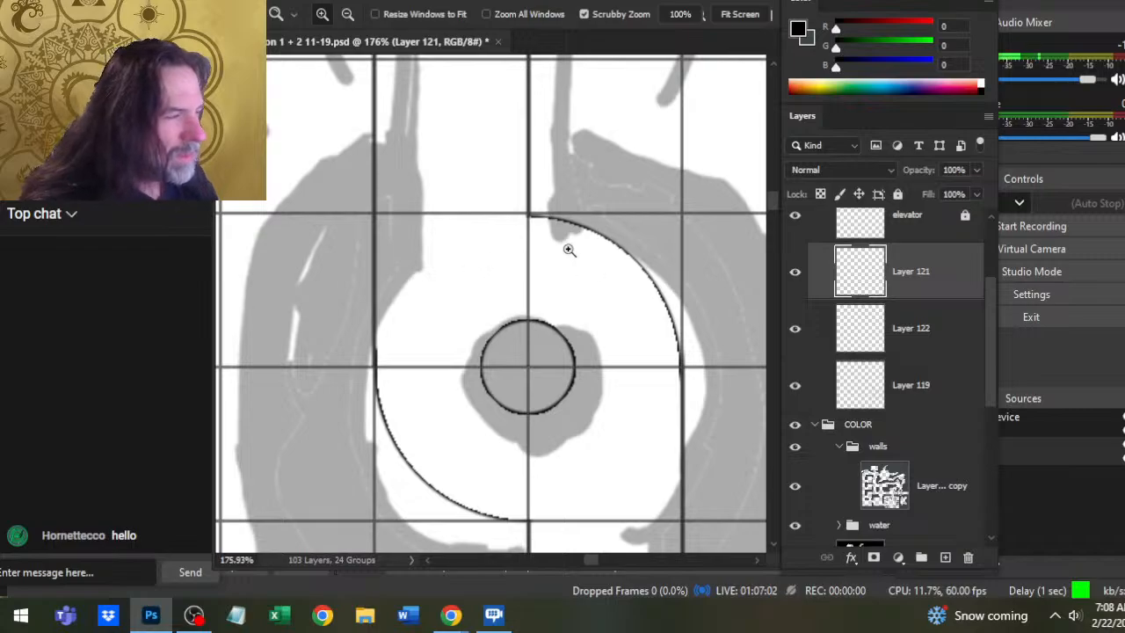
left_click_drag(570, 243, 612, 274)
left_click(803, 283)
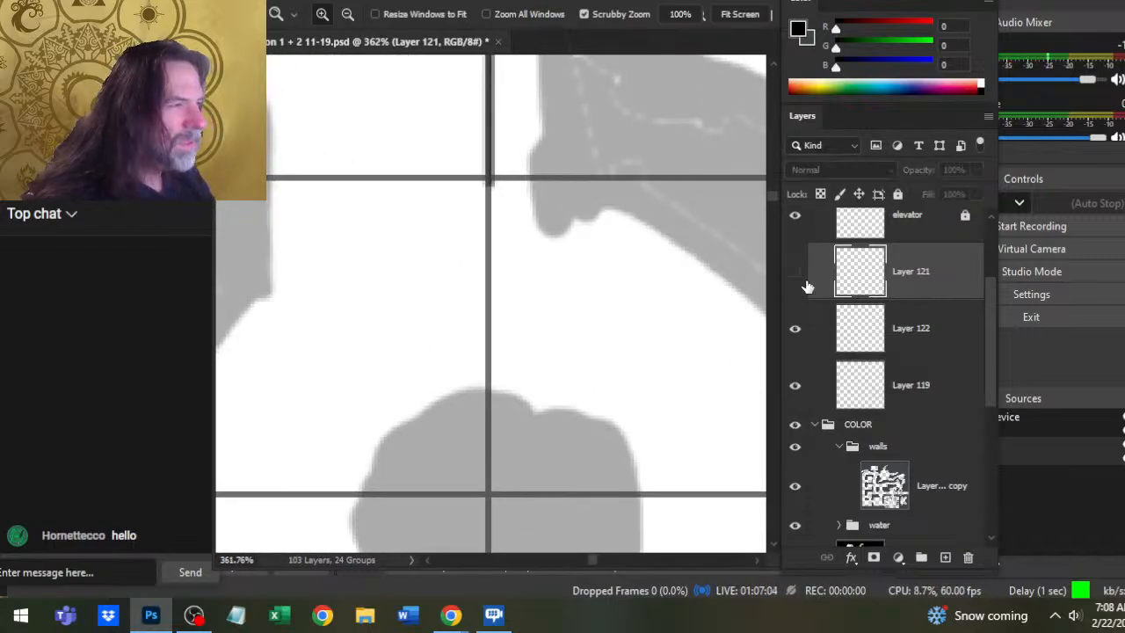
left_click(807, 287)
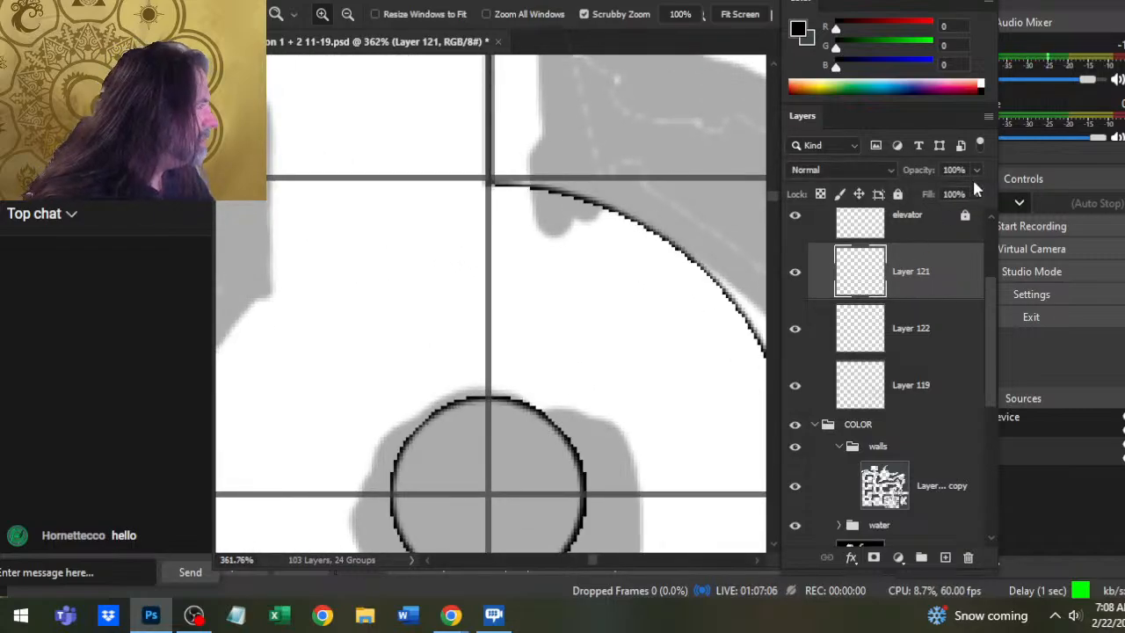
left_click(975, 170)
left_click_drag(981, 190, 937, 193)
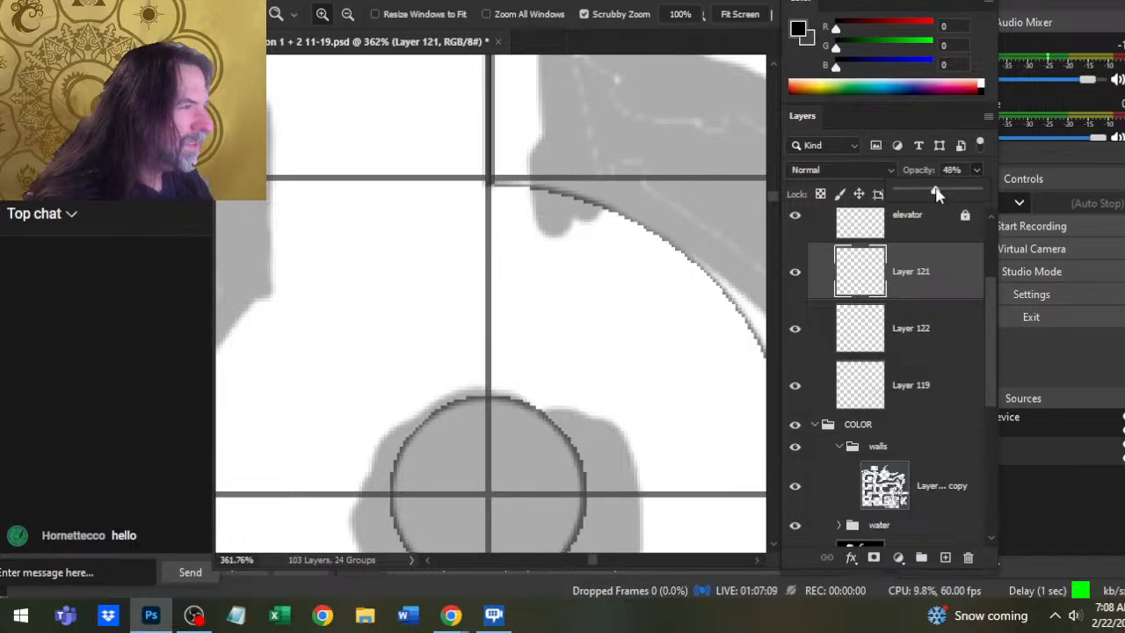
left_click(903, 297)
left_click(945, 559)
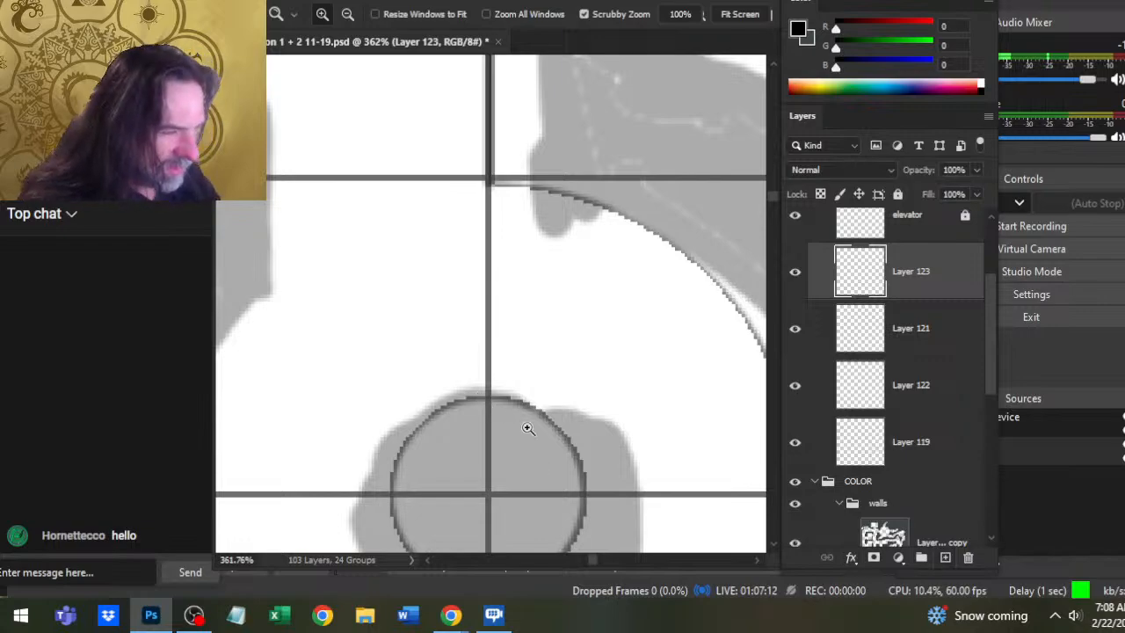
- Try to trace the center circle's upper-right arc on Layer 123 freehand with a 3 px black brush
scroll(536, 378, "down", 2)
key("b")
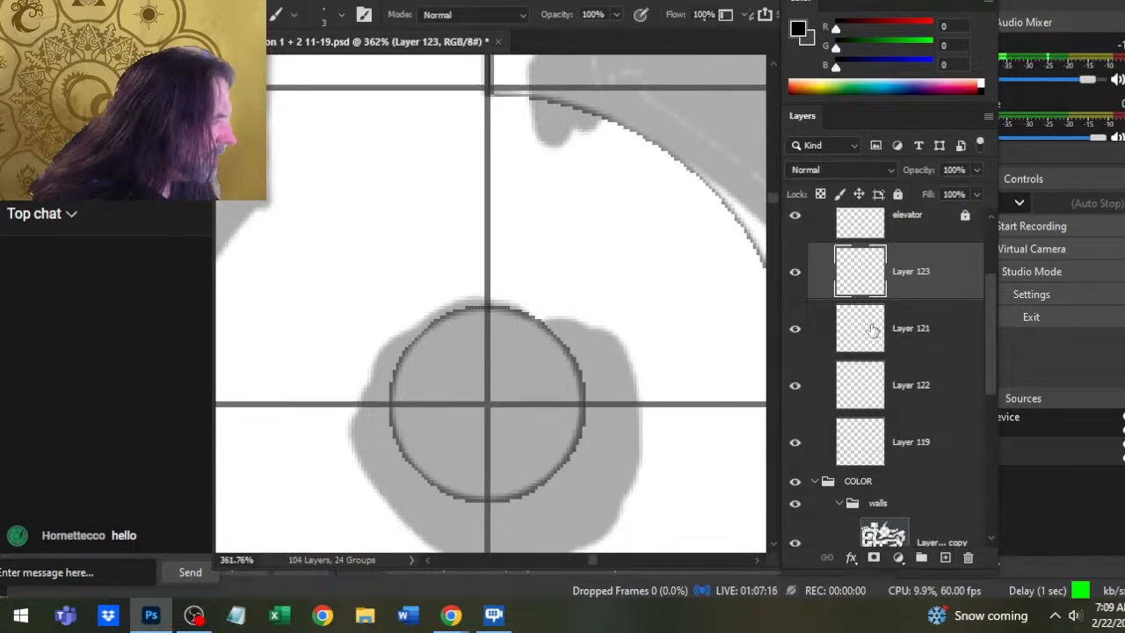
left_click(796, 277)
left_click(798, 280)
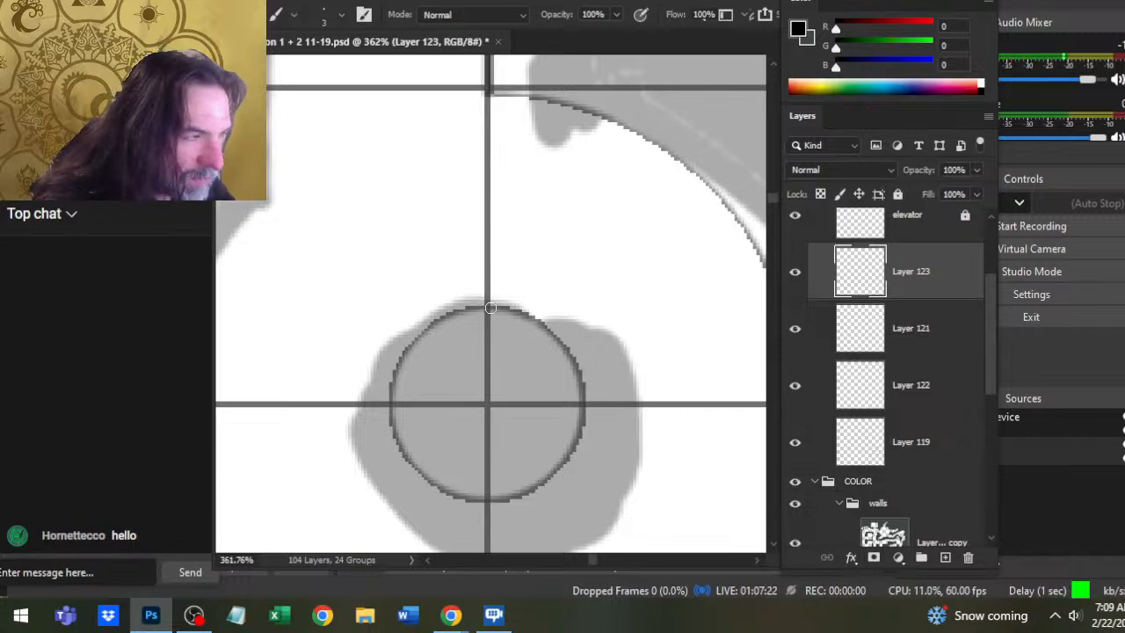
mouse_move(484, 307)
left_mouse_down()
mouse_move(519, 311)
mouse_move(571, 346)
mouse_move(565, 387)
mouse_move(588, 412)
left_mouse_up()
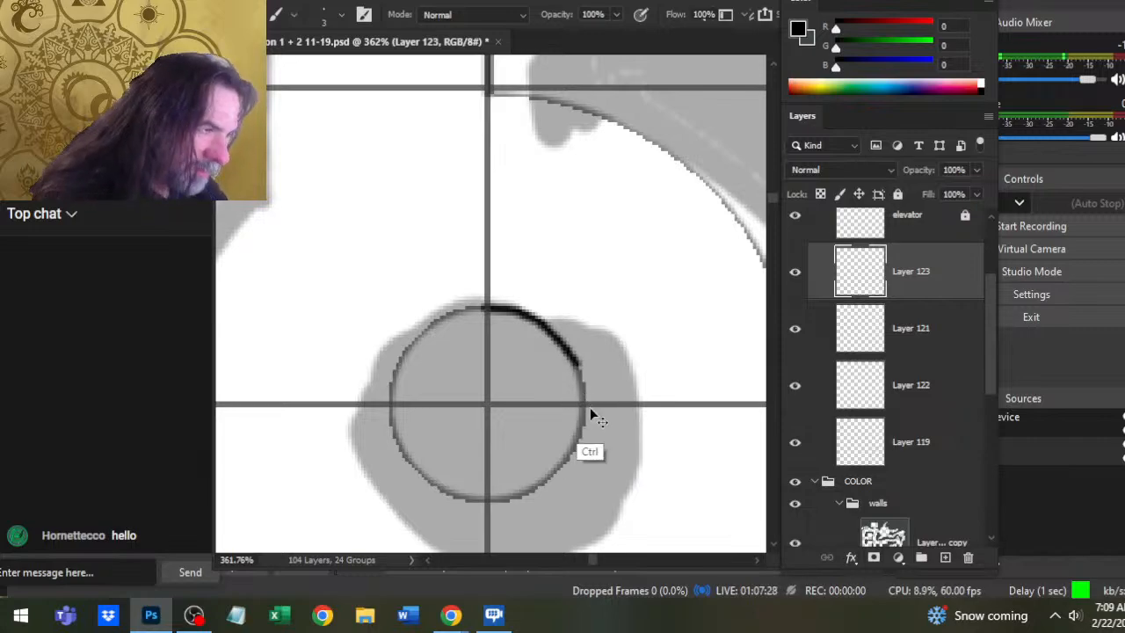
key("ctrl+z")
key("ctrl+z")
key("ctrl+z")
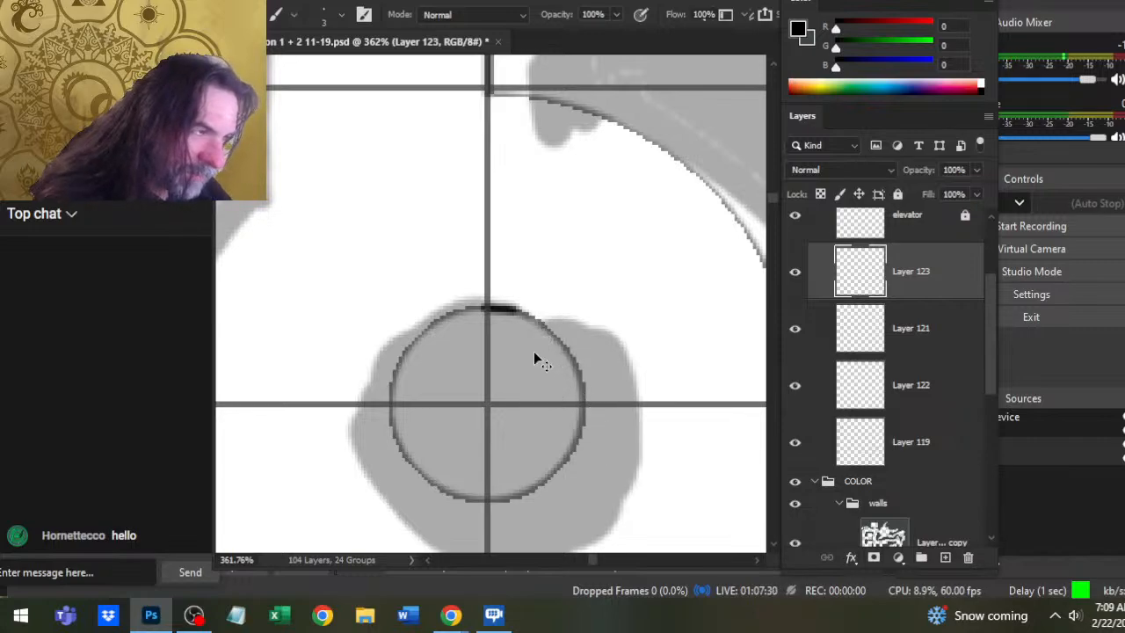
- Try extending the upper-right arc with short black strokes, and erase the trial line with a 60 px eraser
left_click_drag(514, 311, 538, 323)
key("ctrl+z")
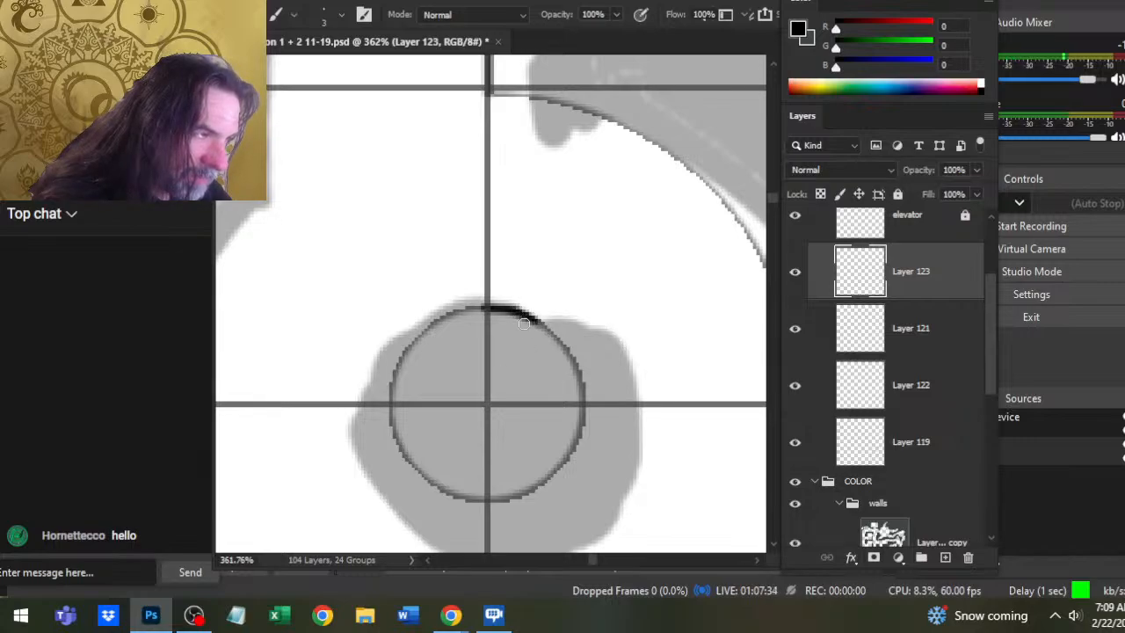
left_click(551, 332, "shift")
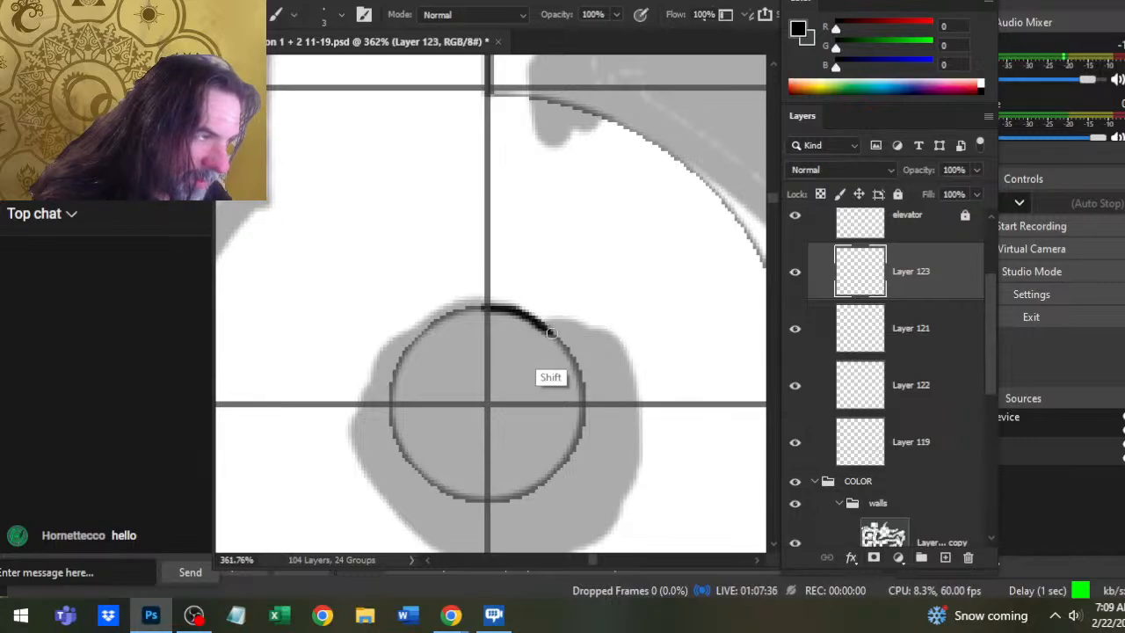
key("ctrl+z")
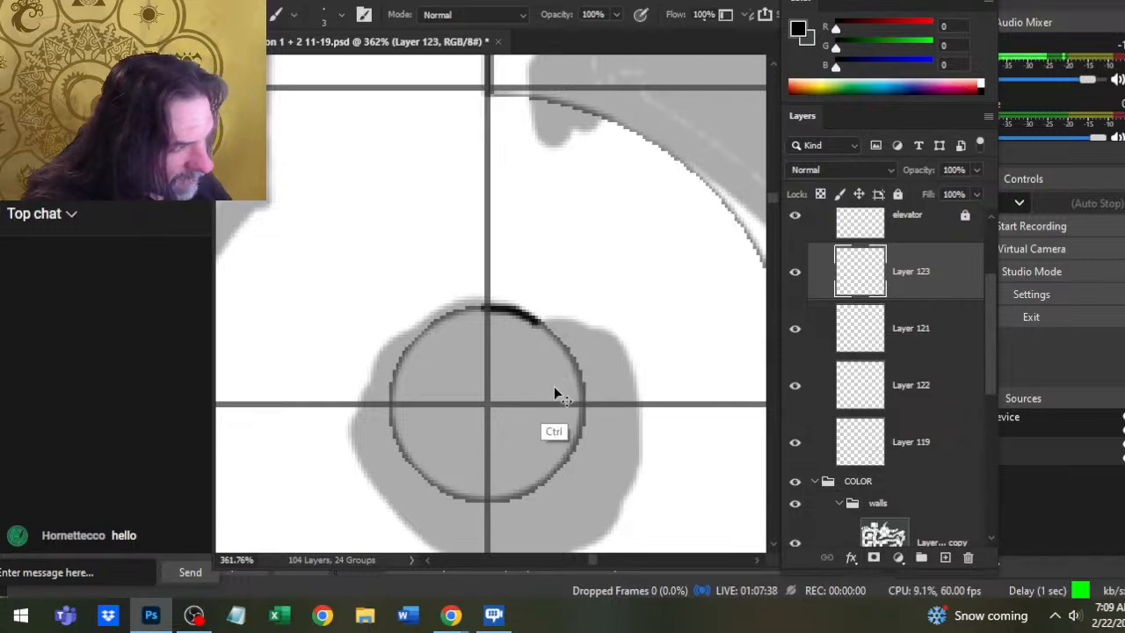
key("e")
left_click(533, 310)
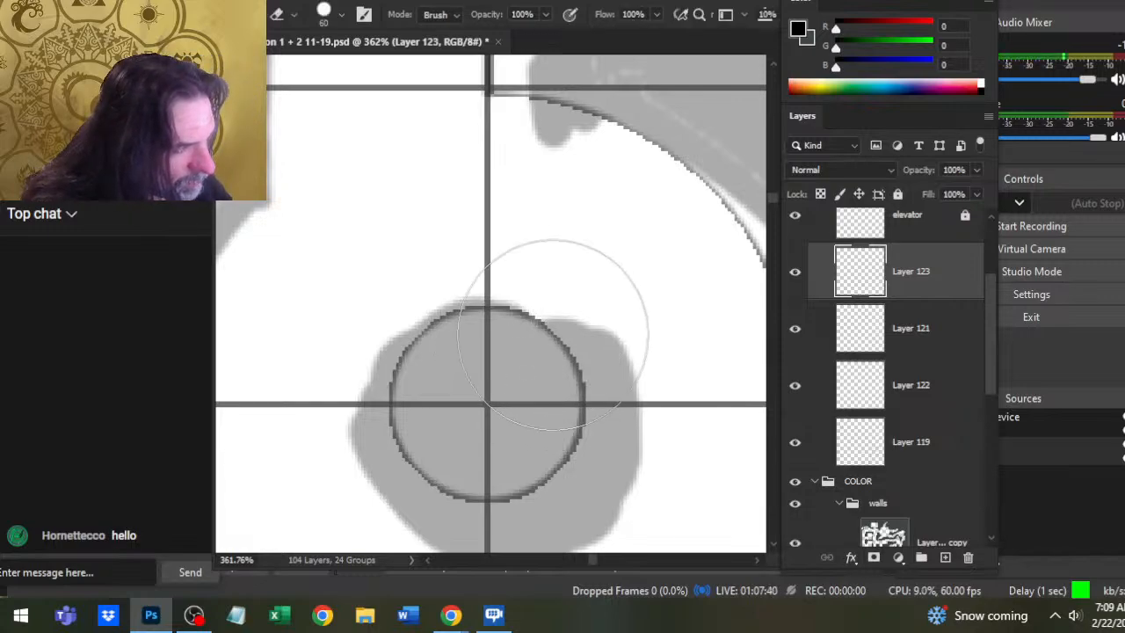
- Place small black guide dots with the 3 px brush along the right half of the center circle's outline on Layer 123
key("b")
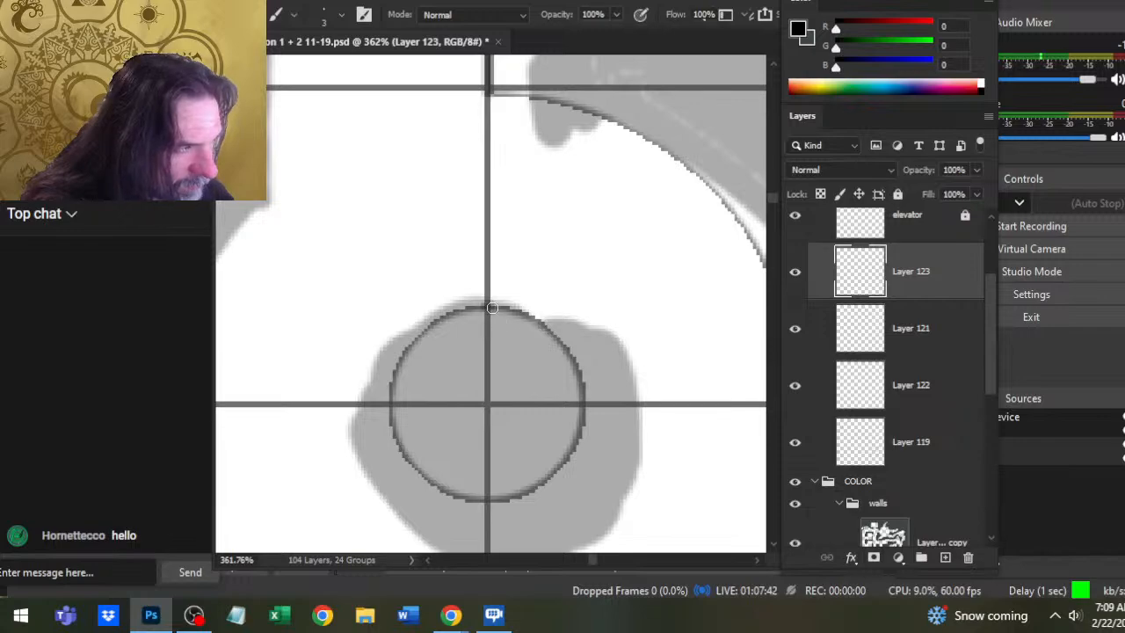
left_click(491, 306)
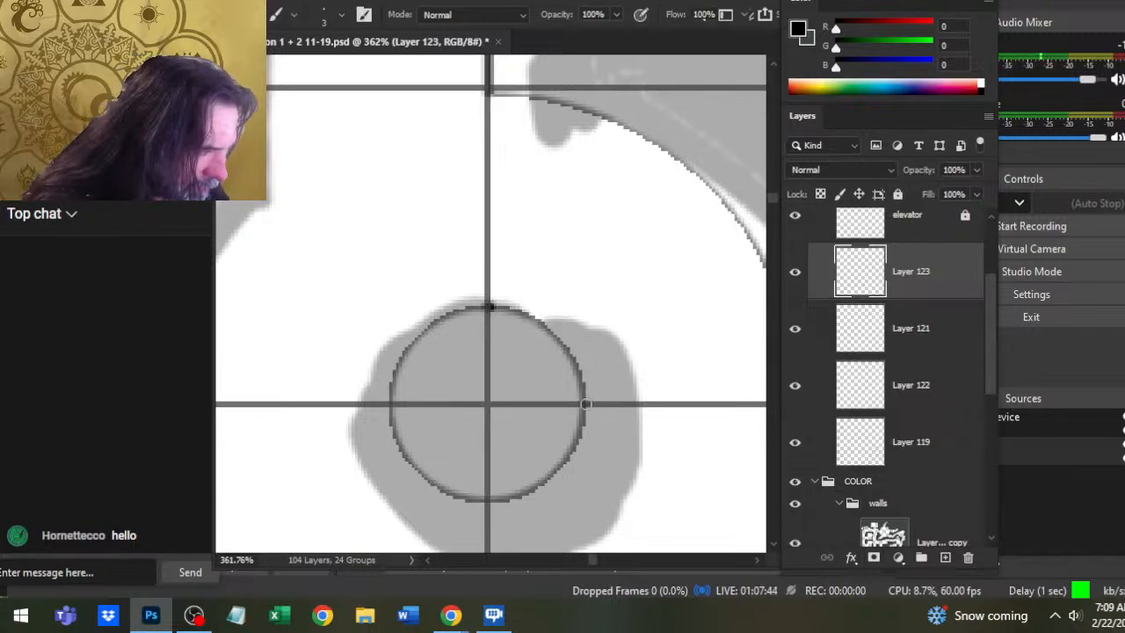
left_click(559, 340)
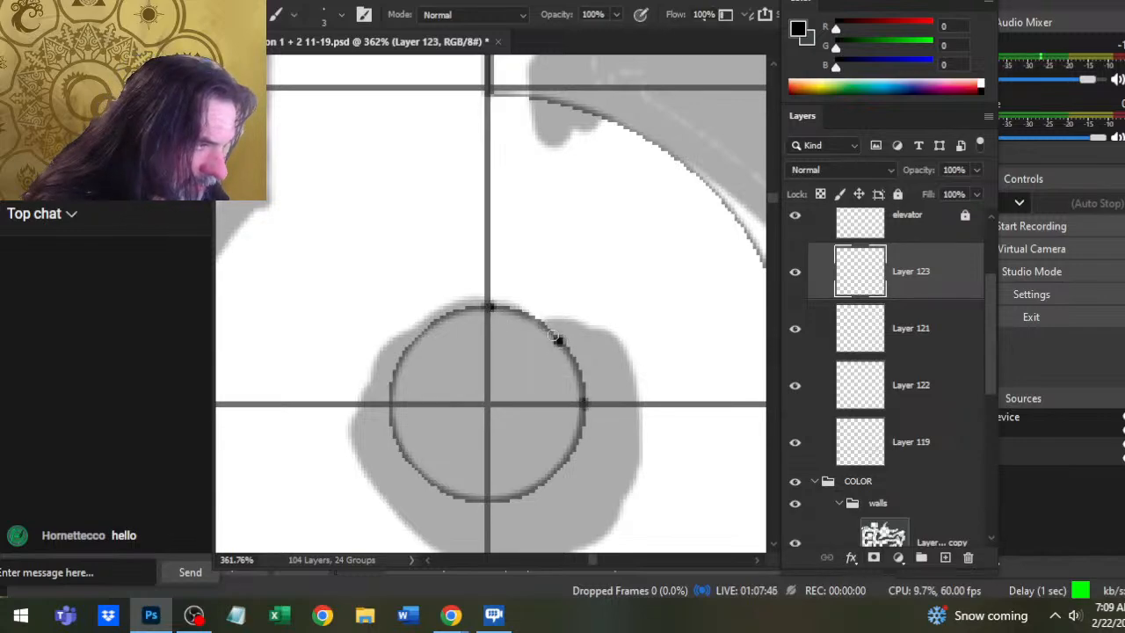
left_click(526, 314)
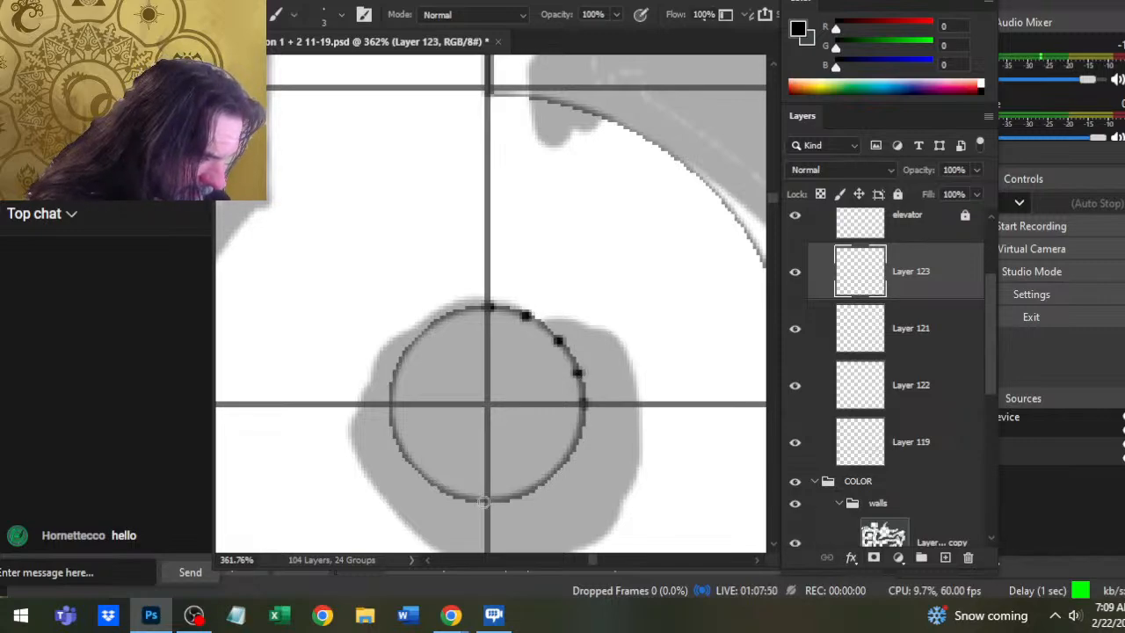
left_click(554, 470)
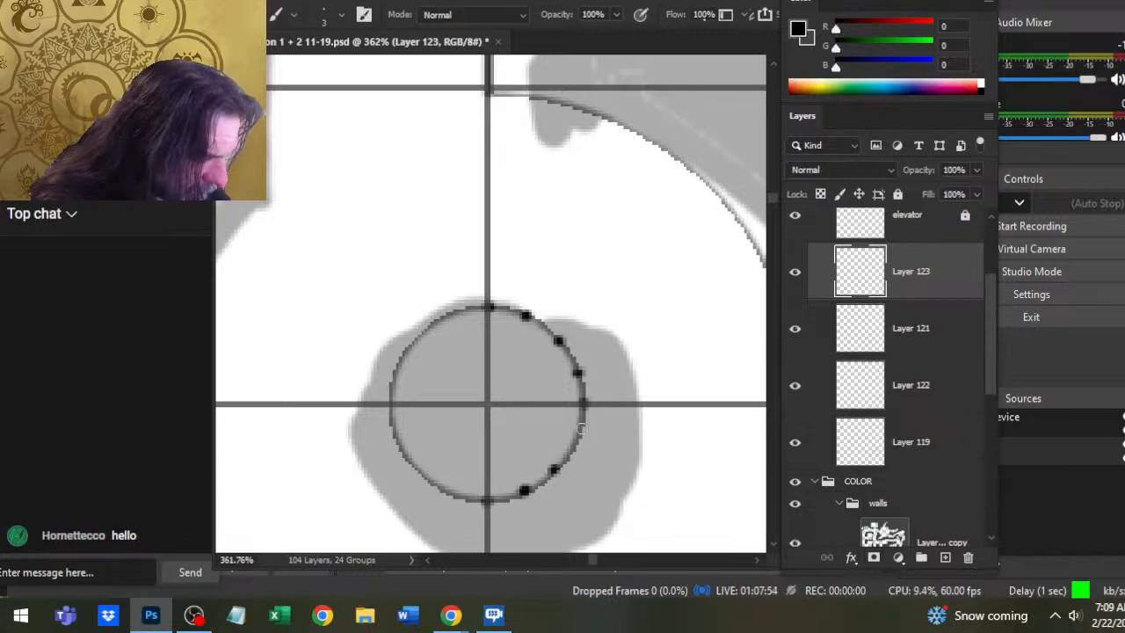
left_click(579, 435)
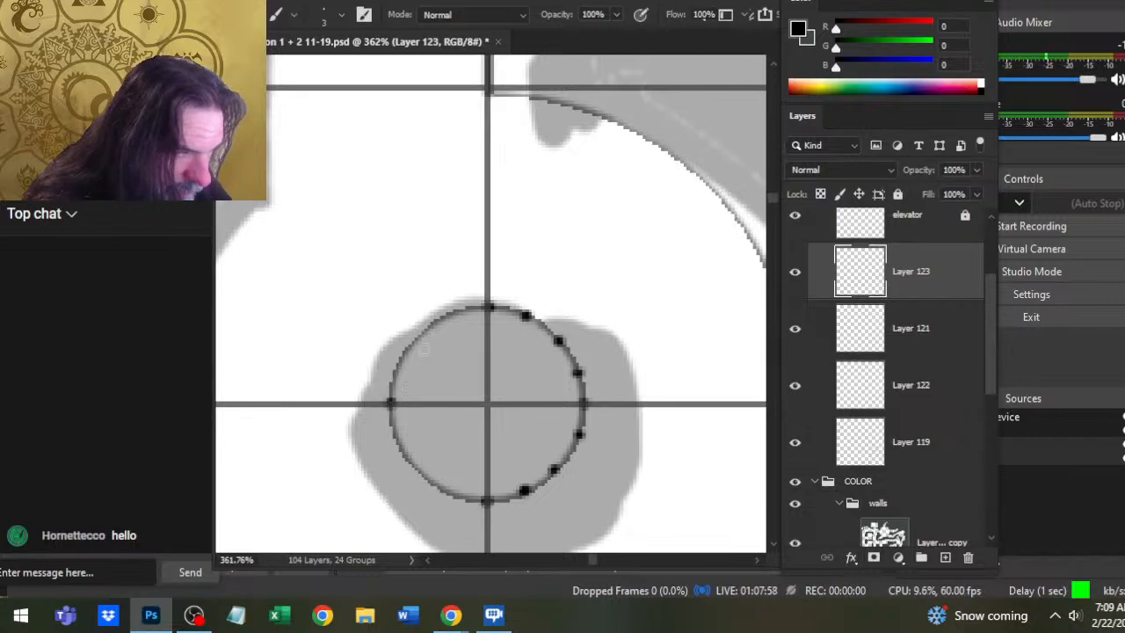
- Mark the left half of the center circle's outline with evenly spaced small black guide dots
left_click(418, 337)
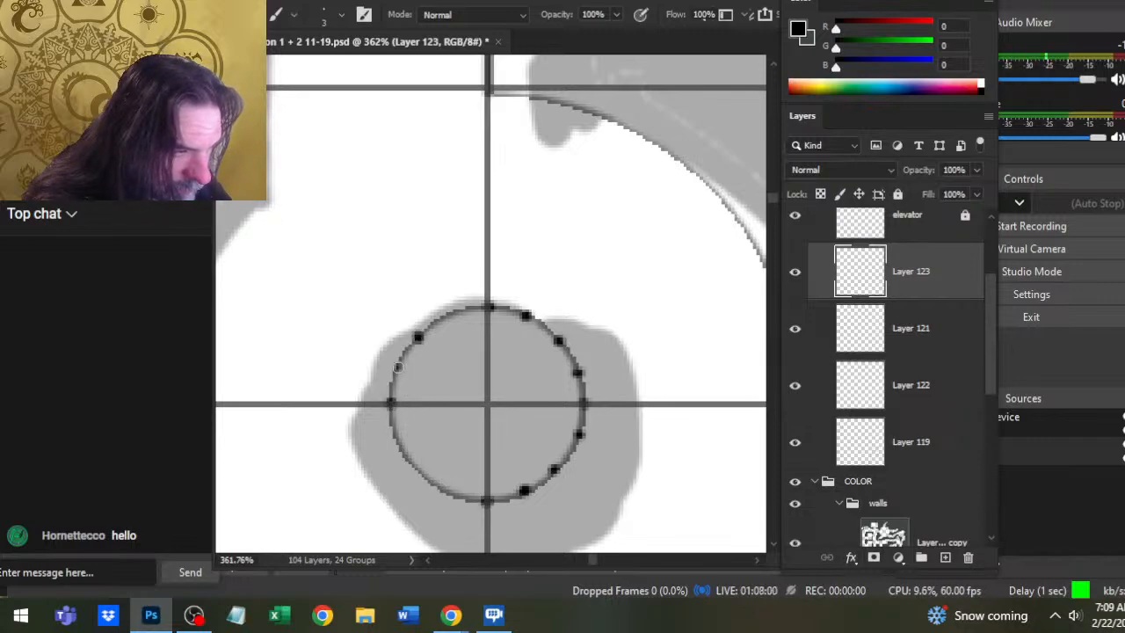
left_click(397, 366)
left_click(447, 316)
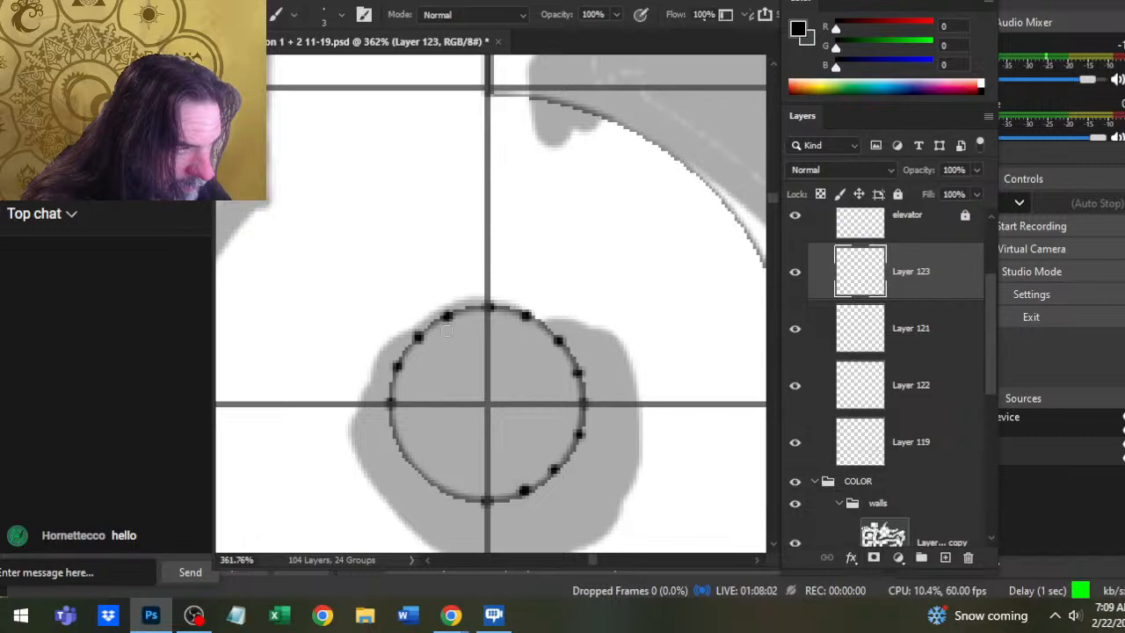
left_click(418, 471)
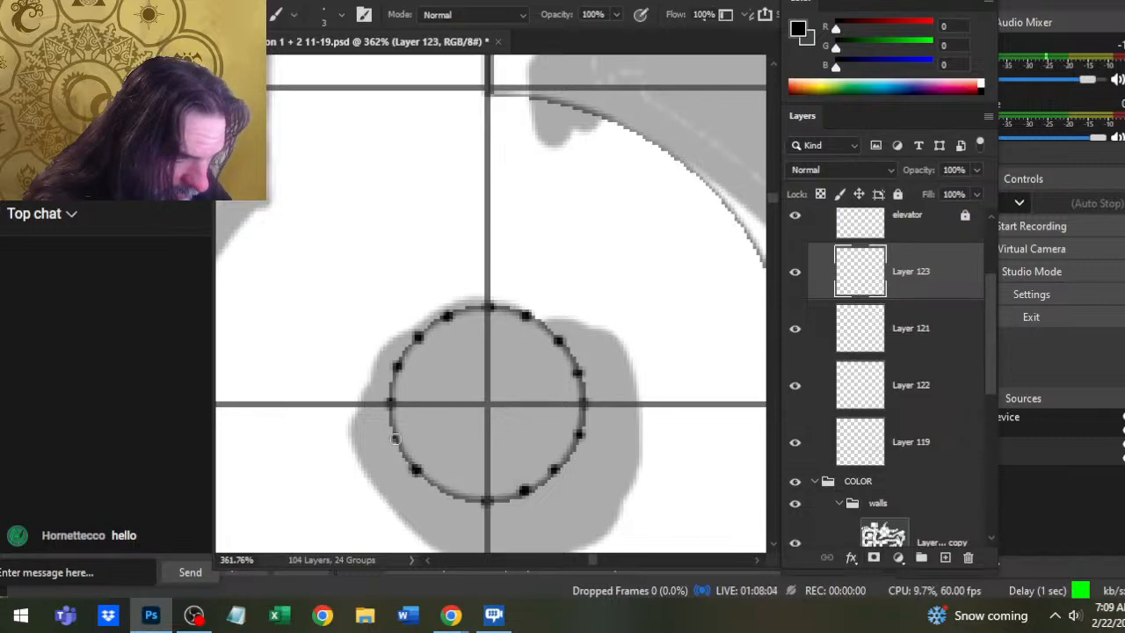
left_click(450, 493)
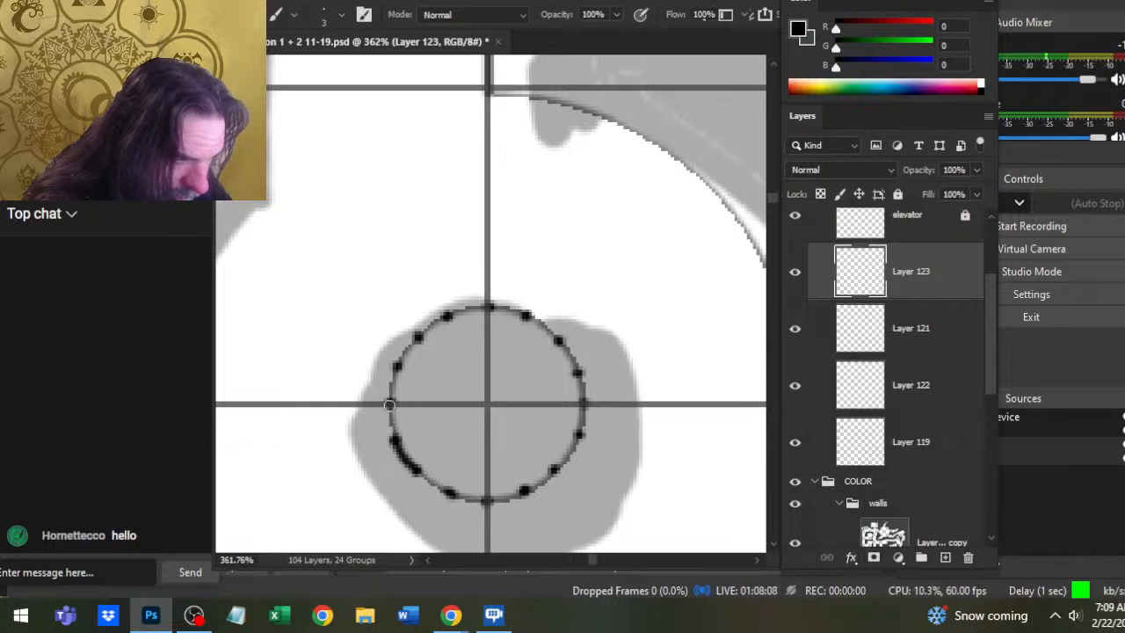
- Connect the guide dots along the center circle's left, upper and right sides with black brush strokes following the traced outline
left_click_drag(389, 405, 399, 449)
left_click_drag(400, 363, 396, 411)
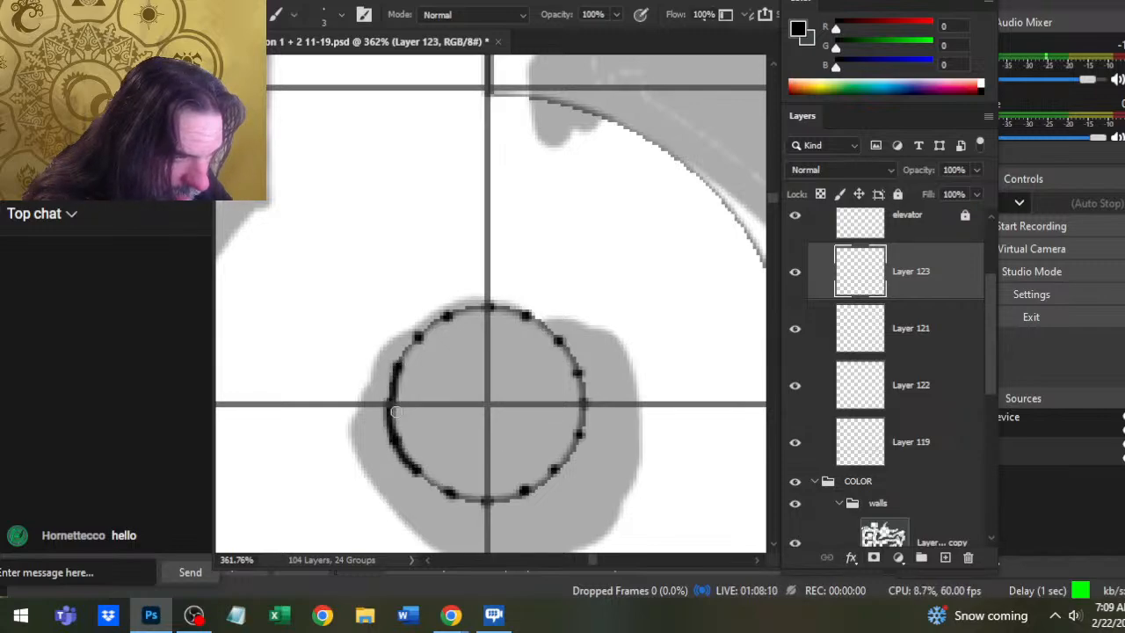
left_click_drag(398, 367, 398, 419)
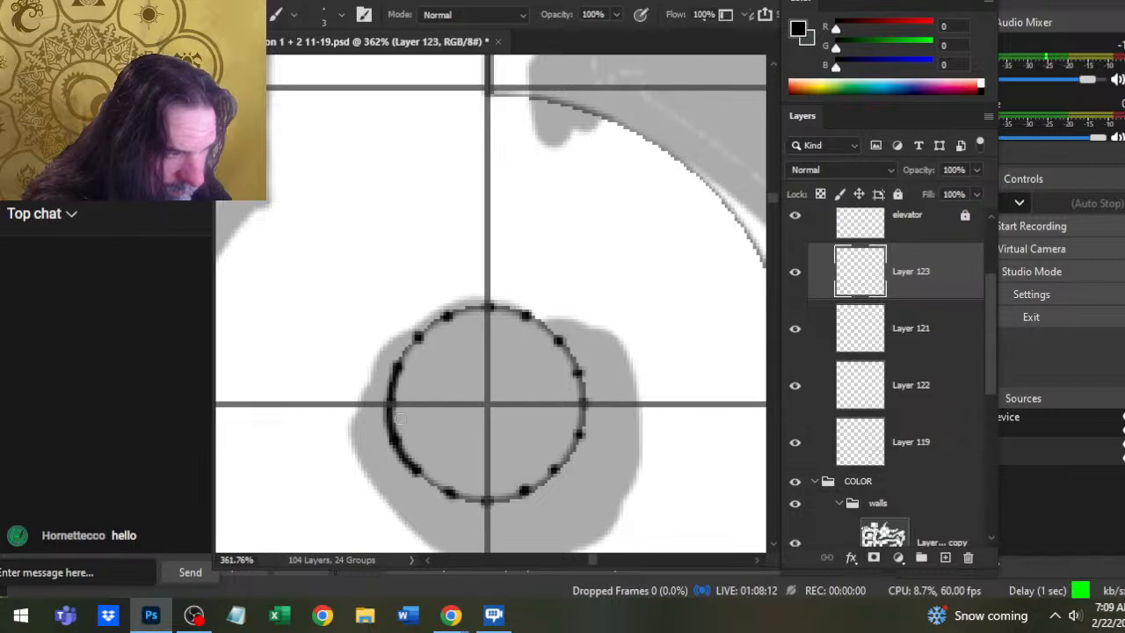
left_click_drag(420, 338, 398, 389)
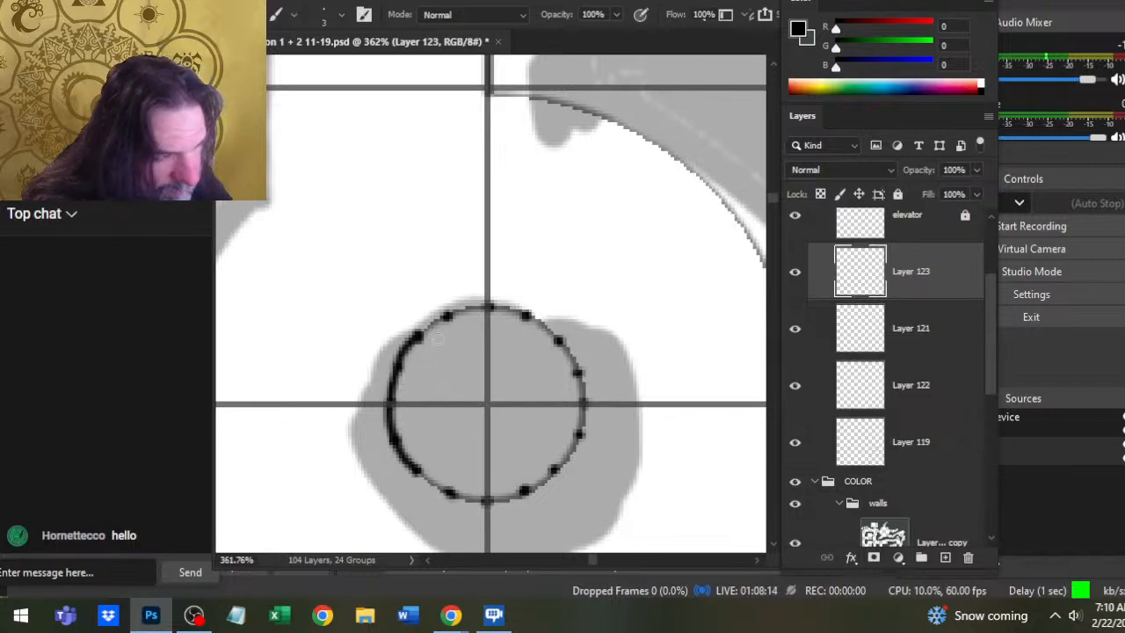
key("ctrl+z")
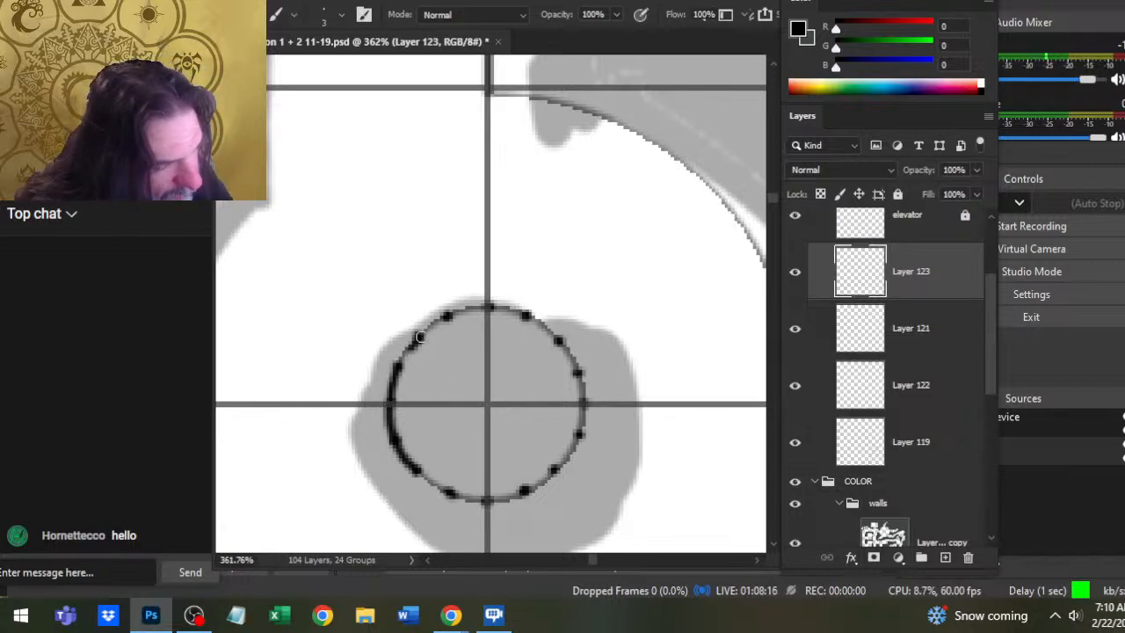
mouse_move(420, 336)
left_mouse_down()
mouse_move(398, 384)
mouse_move(427, 372)
mouse_move(427, 325)
mouse_move(411, 346)
mouse_move(468, 318)
mouse_move(448, 319)
mouse_move(496, 314)
mouse_move(483, 313)
mouse_move(523, 317)
mouse_move(597, 394)
mouse_move(577, 367)
mouse_move(590, 419)
mouse_move(514, 488)
left_mouse_up()
- Close the gaps between the guide dots along the bottom of the center circle with black brush strokes
key("e")
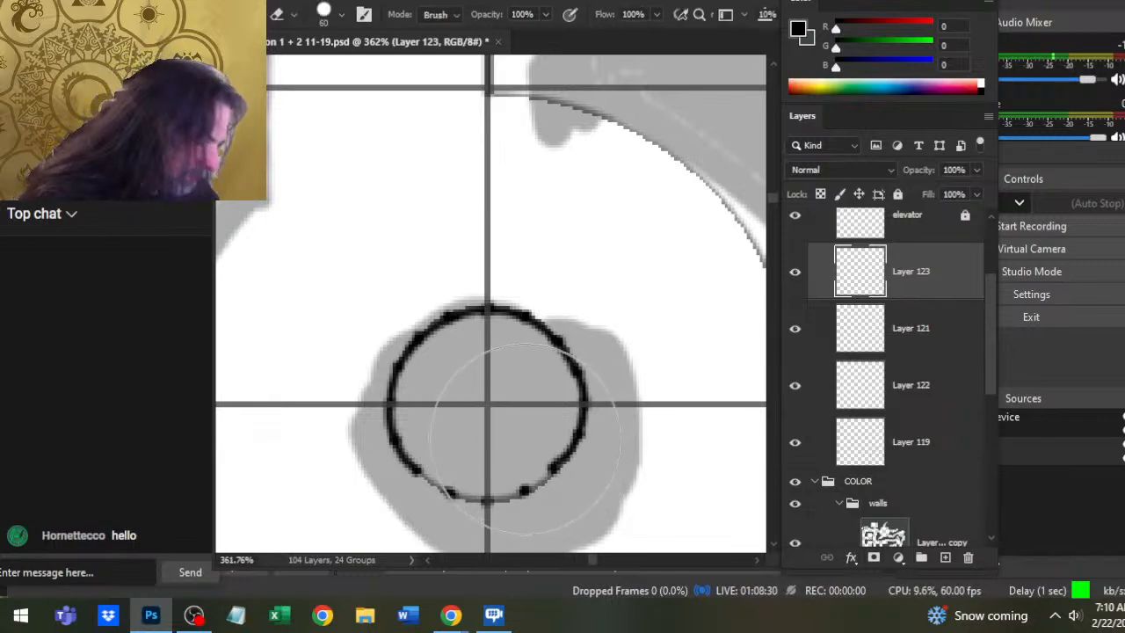
key("b")
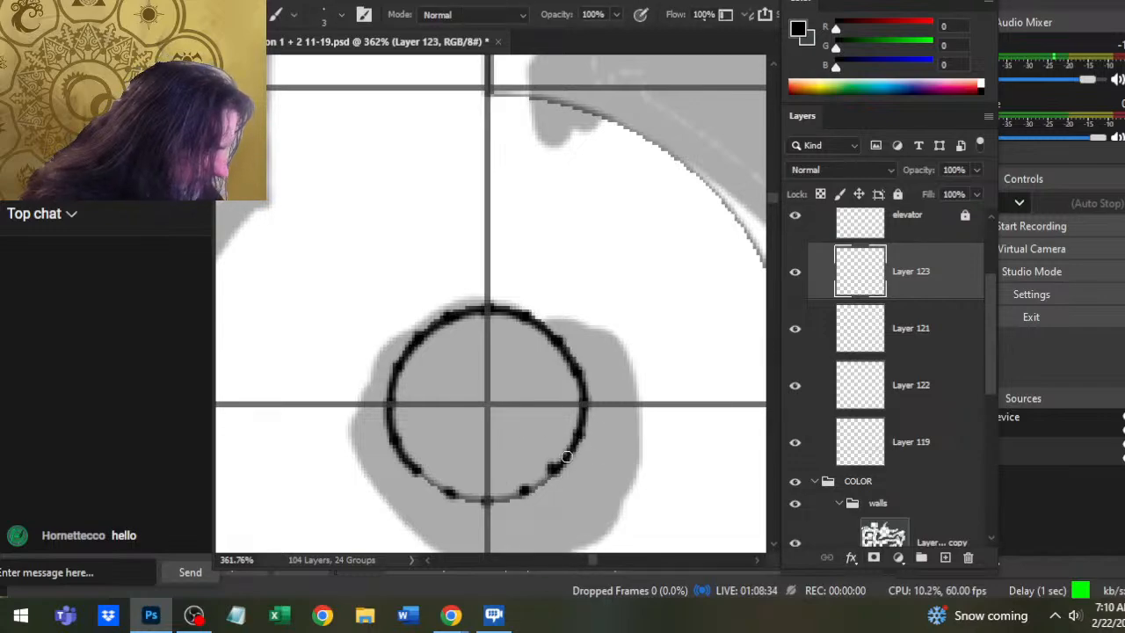
left_click_drag(524, 489, 557, 461)
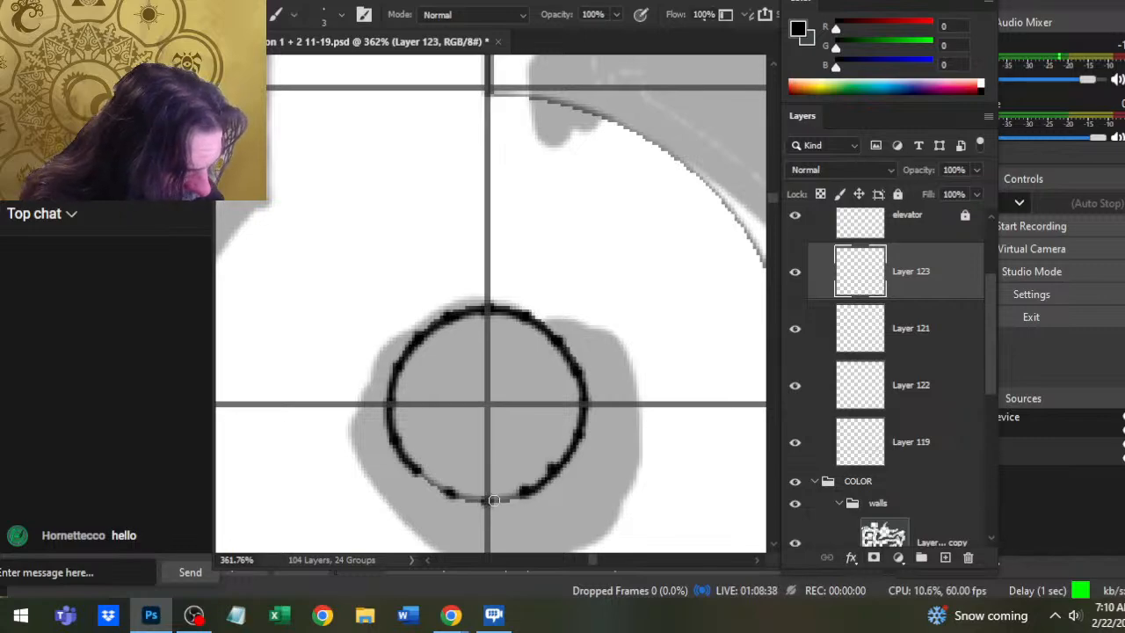
left_click_drag(488, 500, 512, 482)
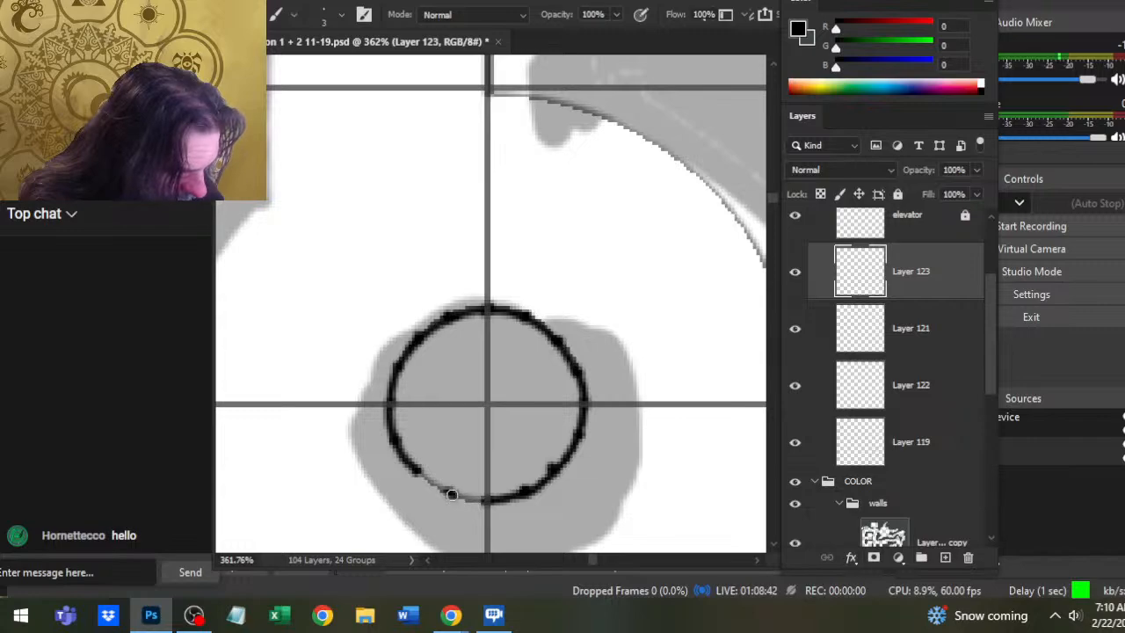
left_click_drag(417, 473, 475, 494)
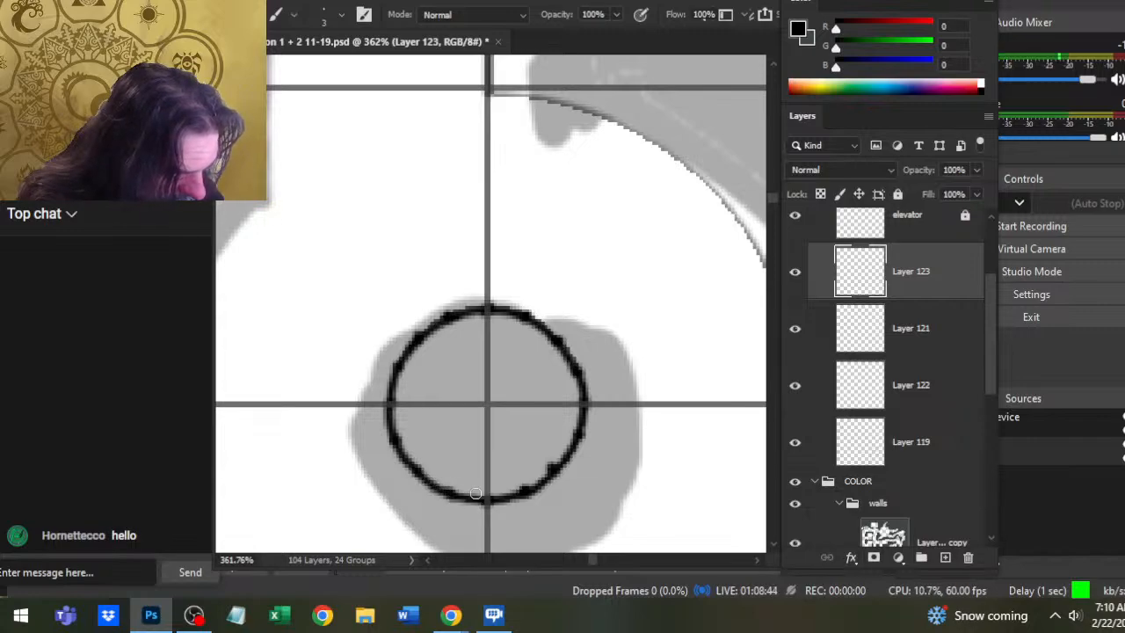
- Reduce the eraser to 7 px and trim the bumps around the center circle's black outline into an even line
key("e")
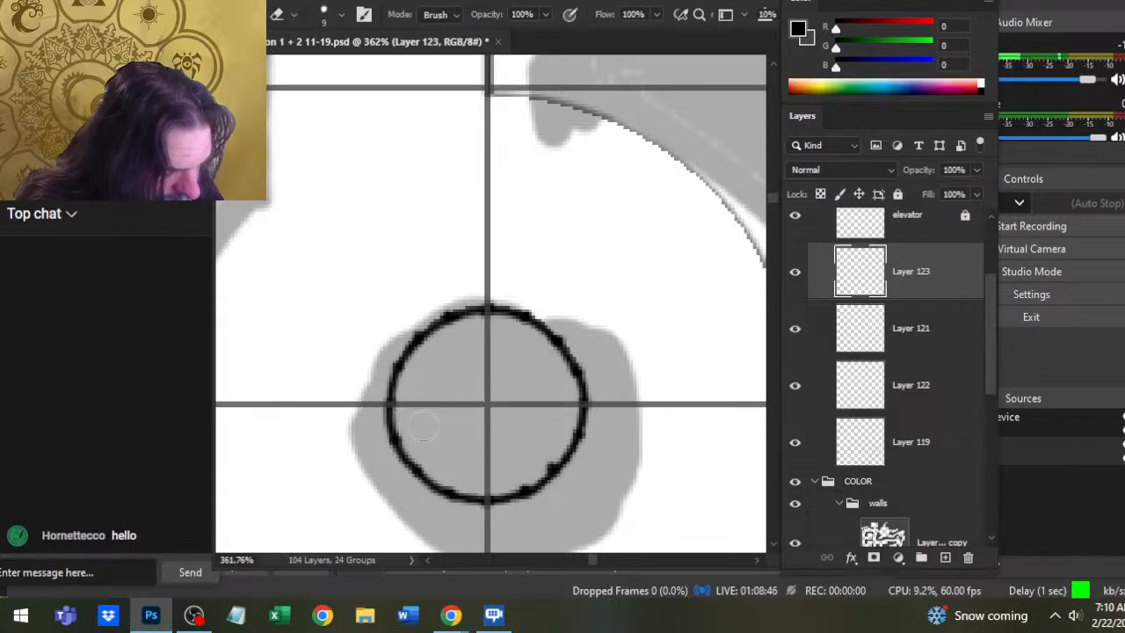
key("bracketleft")
key("bracketleft")
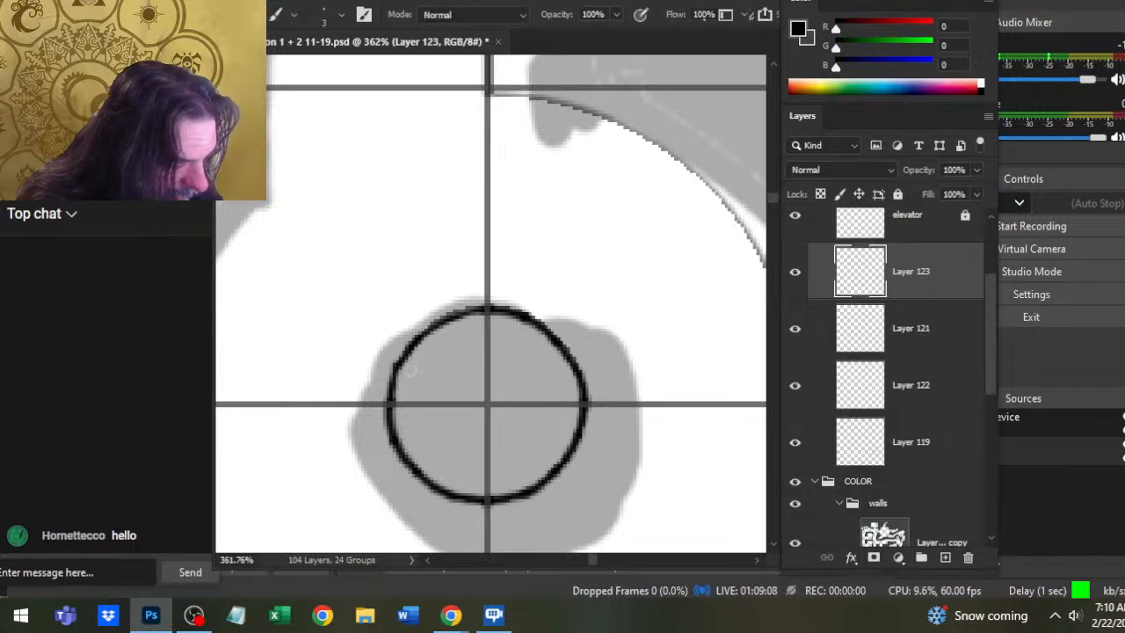
- Retouch the left side of the center circle's outline, adding black with the 3 px brush and trimming excess with the 7 px eraser
key("b")
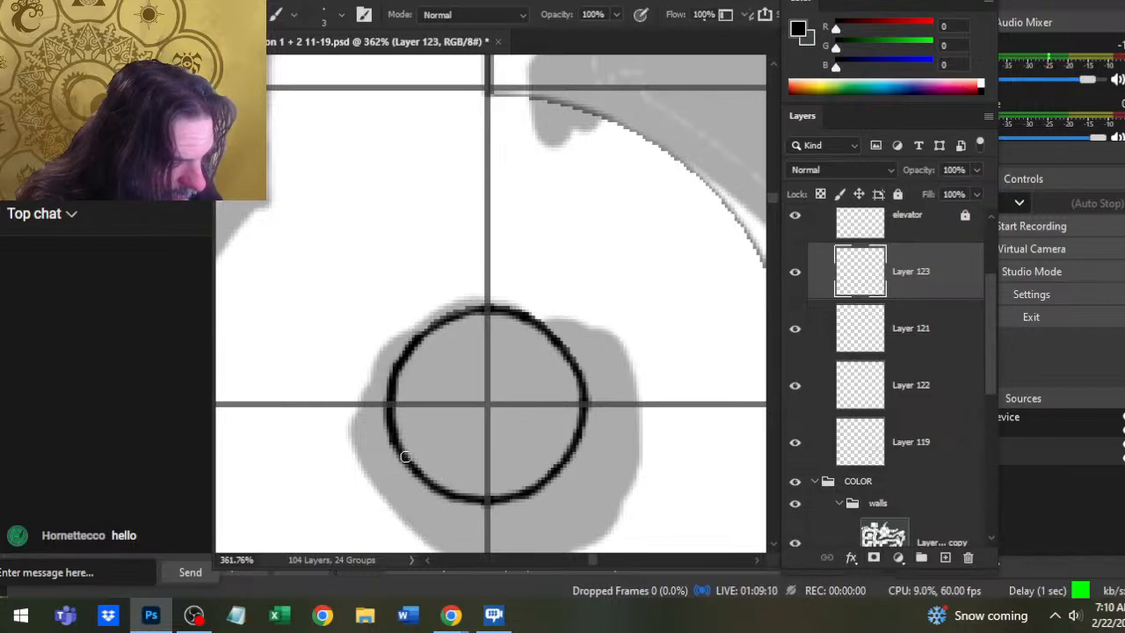
key("e")
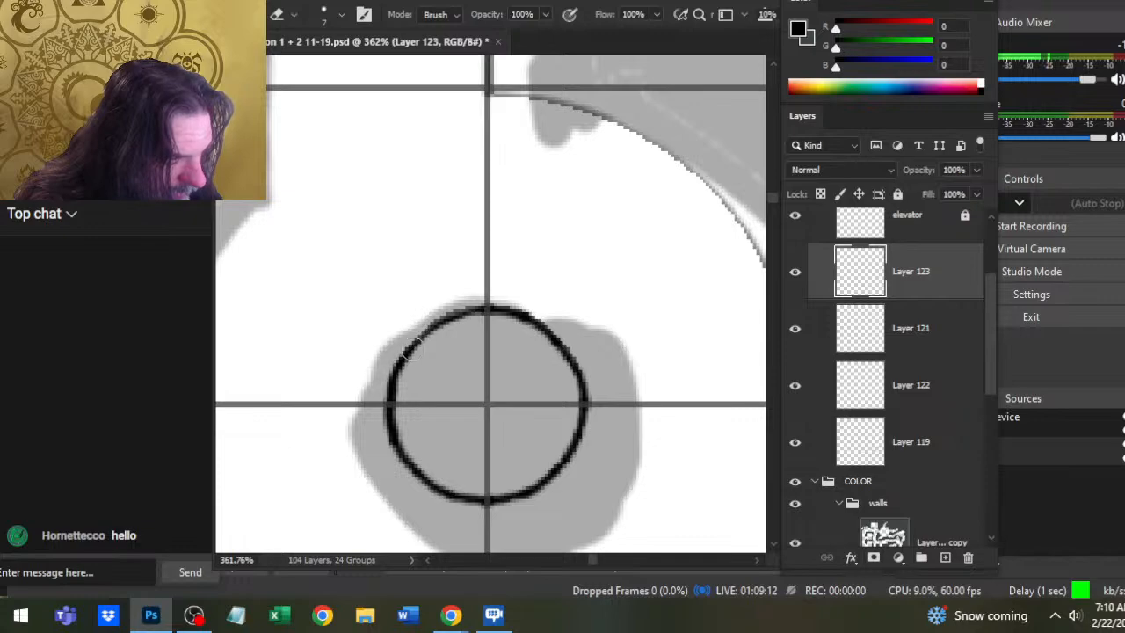
key("b")
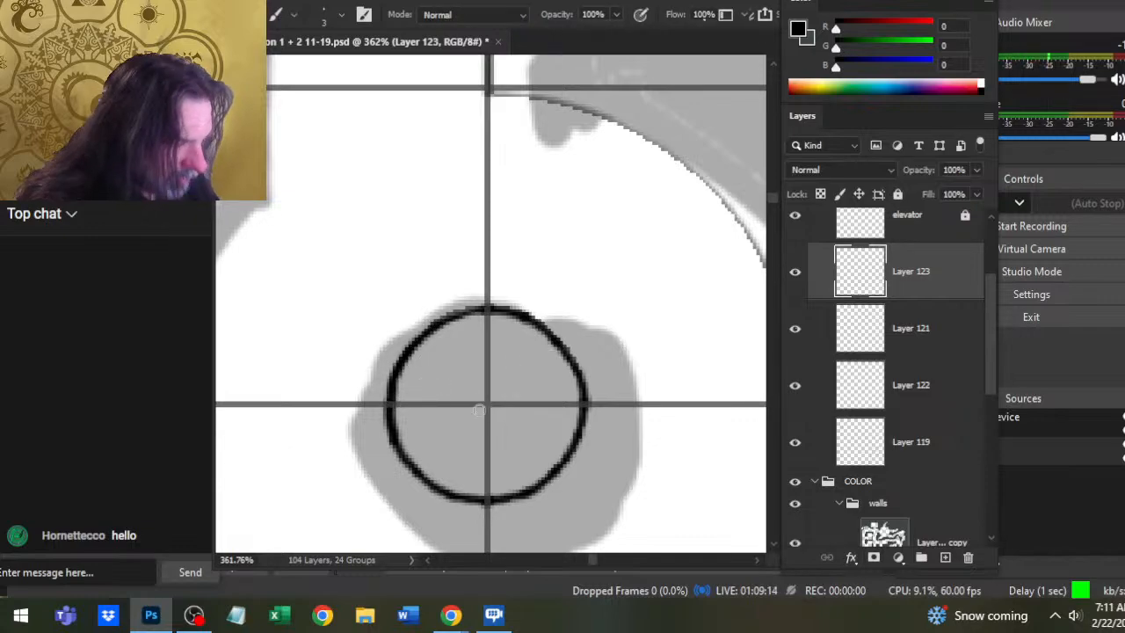
key("e")
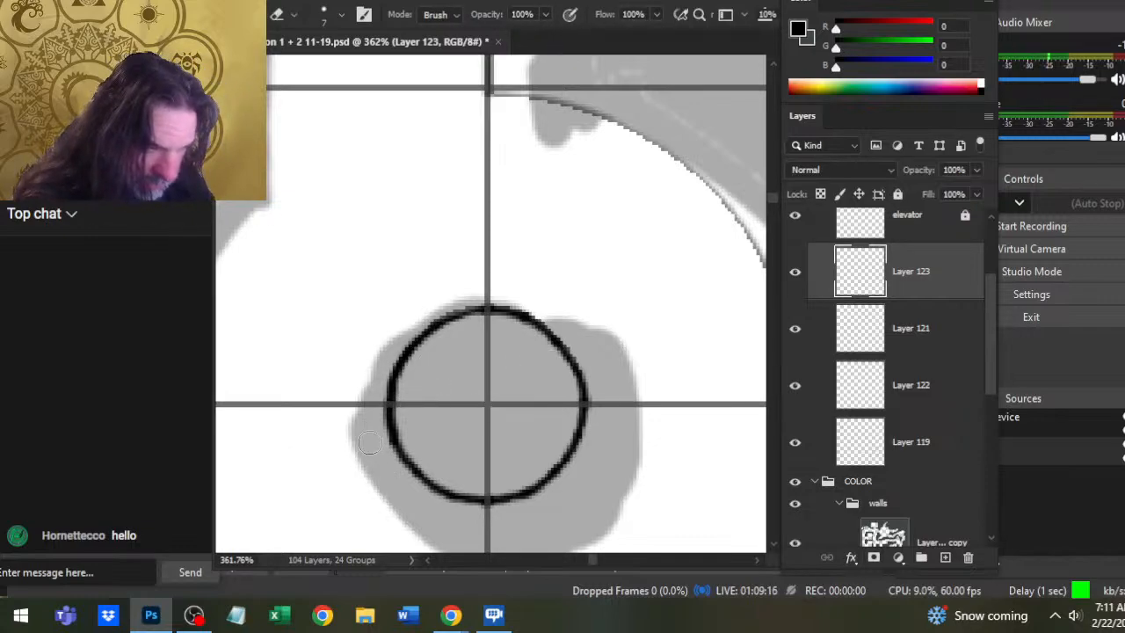
key("b")
left_click_drag(390, 385, 392, 464)
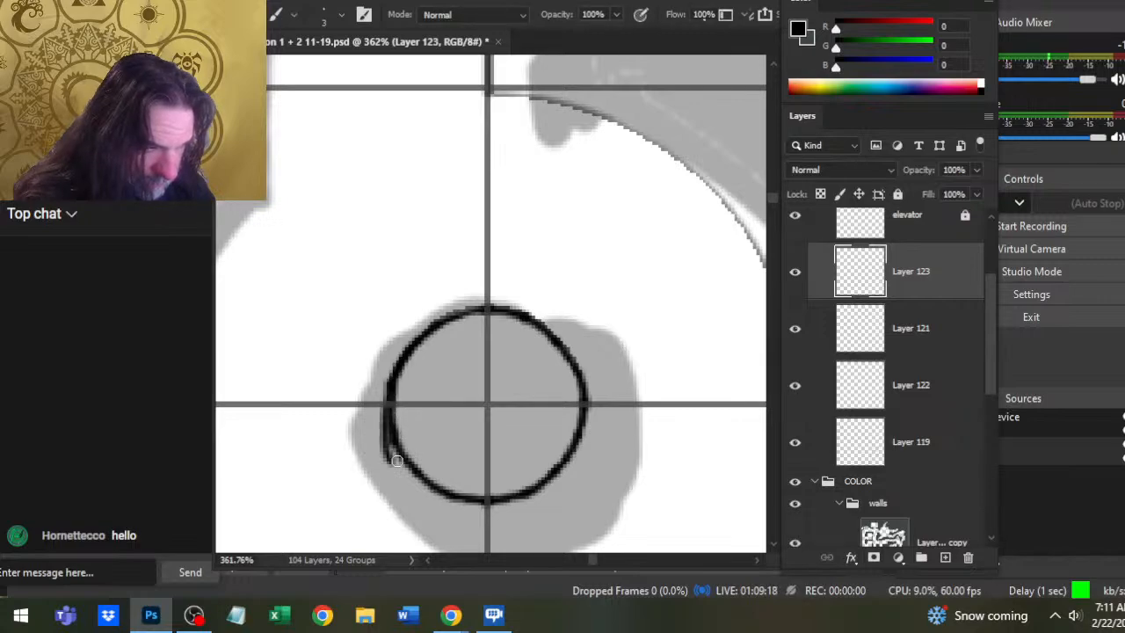
key("e")
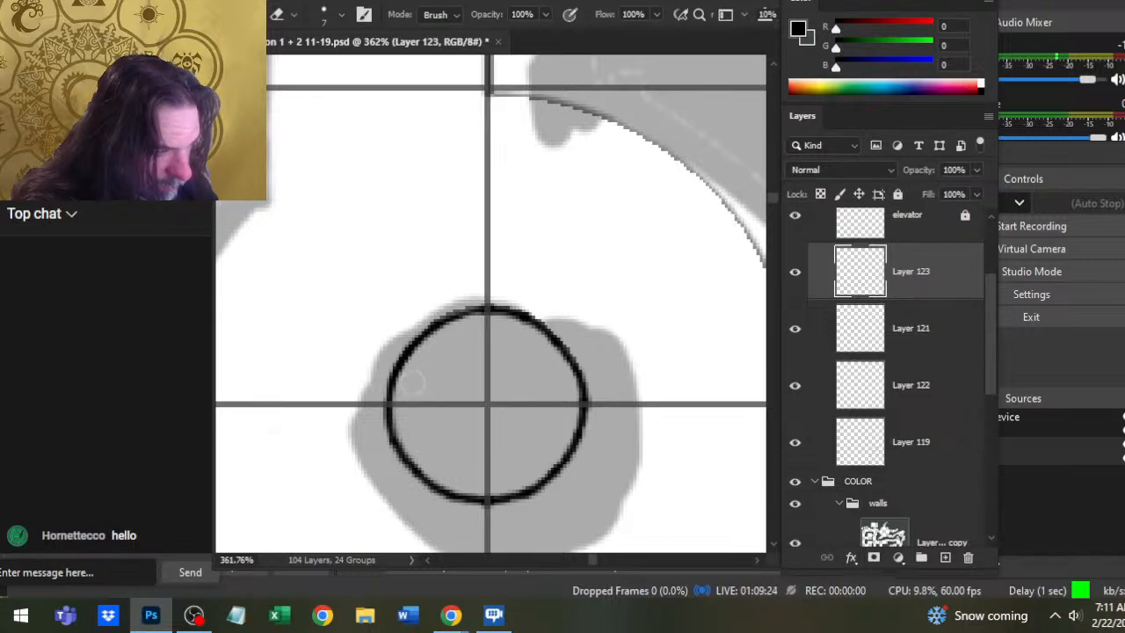
- Touch up the lower-left edge of the center circle's outline with a black 3 px brush stroke
key("b")
left_click_drag(392, 380, 404, 461)
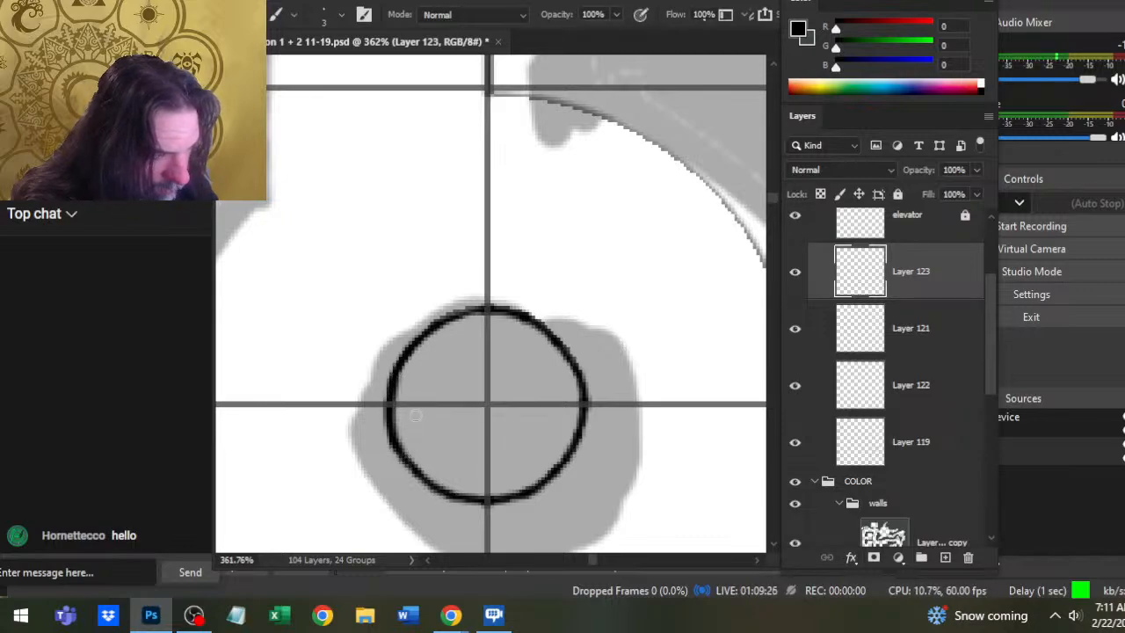
key("e")
- Draw a black vertical line with the 3 px brush along the grid line, upward from the left end of the chamber's lower-left arc
key("ctrl+space")
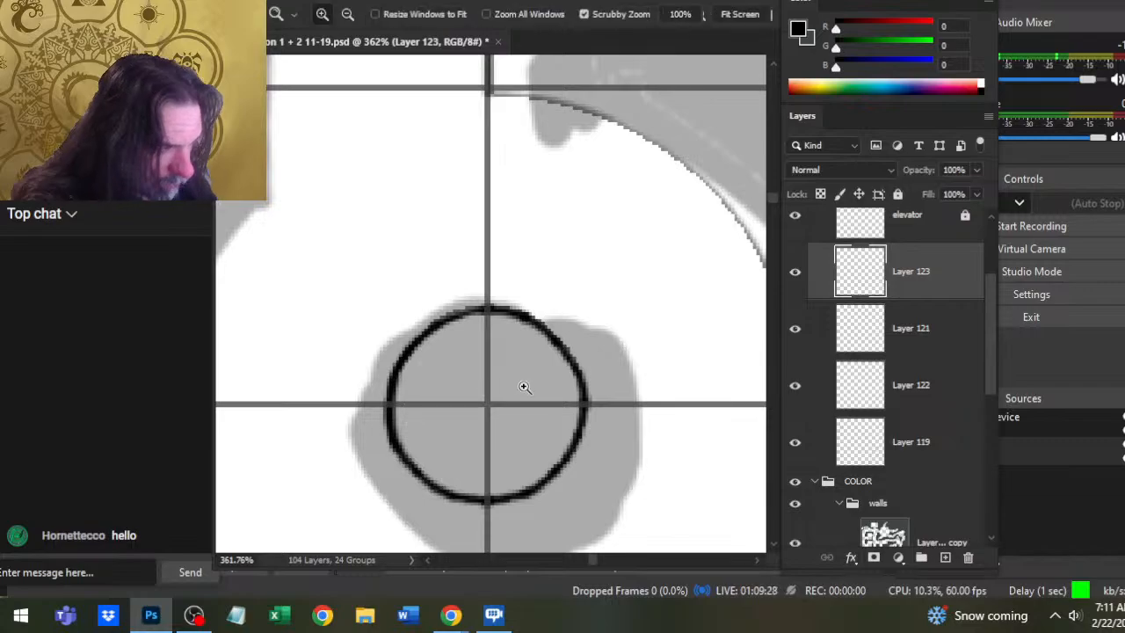
mouse_move(524, 384)
left_mouse_down()
mouse_move(527, 460)
mouse_move(559, 370)
left_mouse_up()
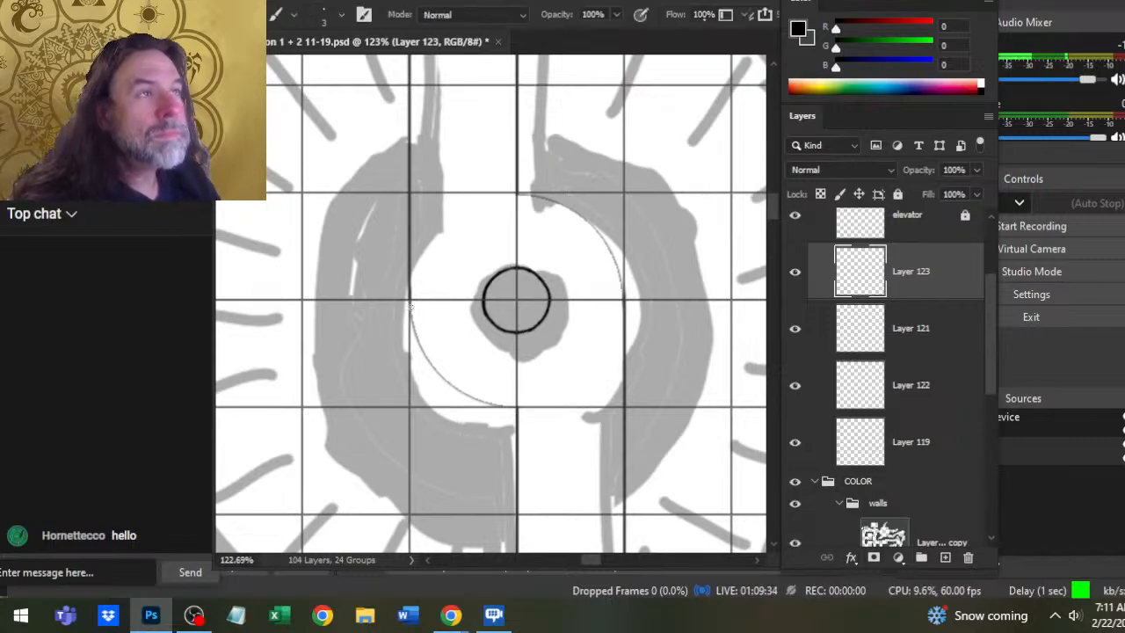
key("ctrl+space")
left_click_drag(456, 312, 487, 344)
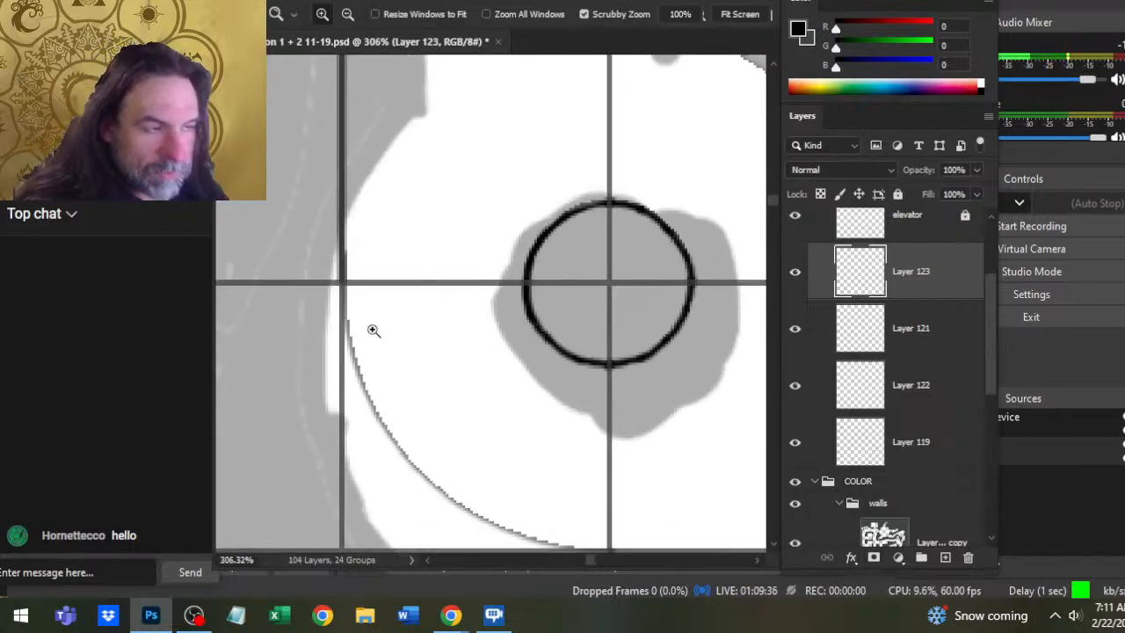
key("b")
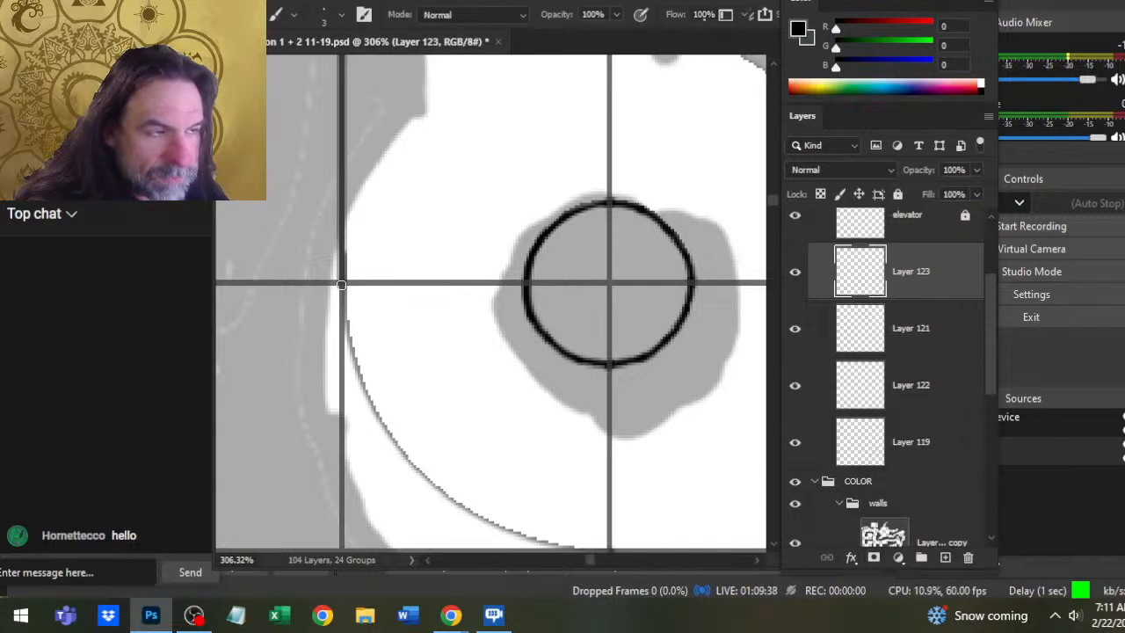
left_click_drag(339, 252, 339, 119)
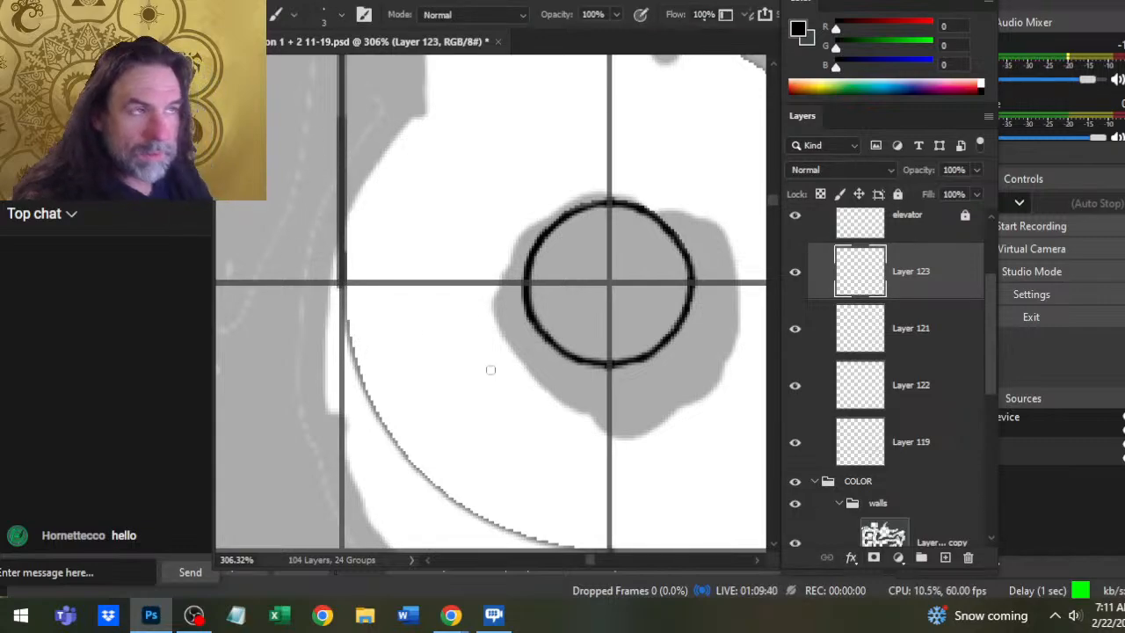
- Place black 3 px guide dots at intervals along the chamber's thin lower-left arc, from its left end toward its bottom end
left_click_drag(495, 377, 551, 208)
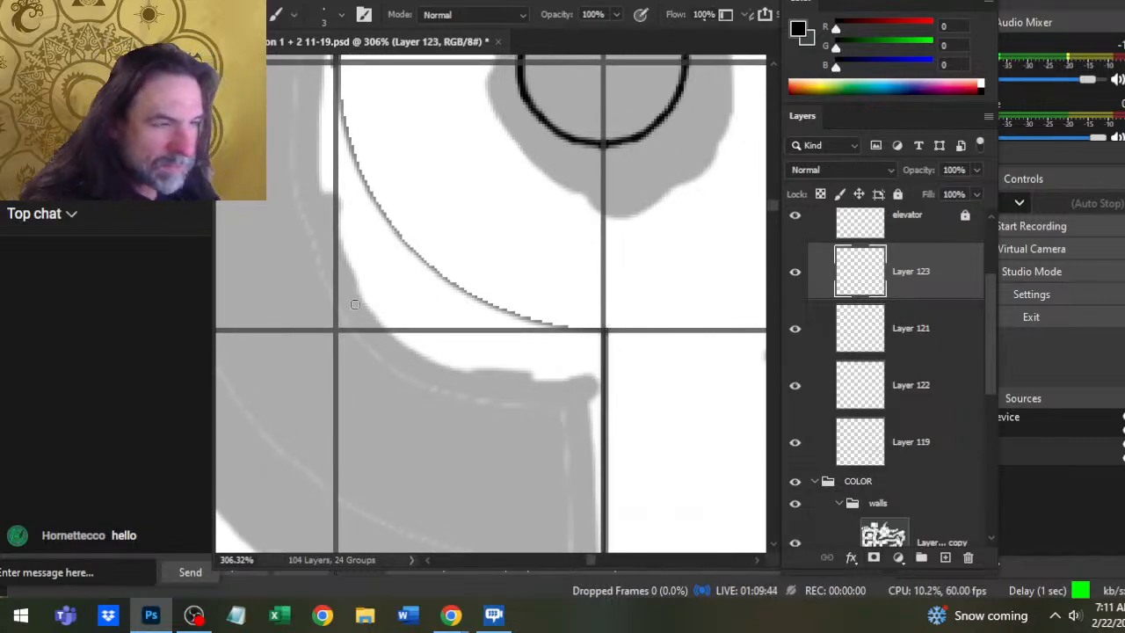
left_click(410, 250)
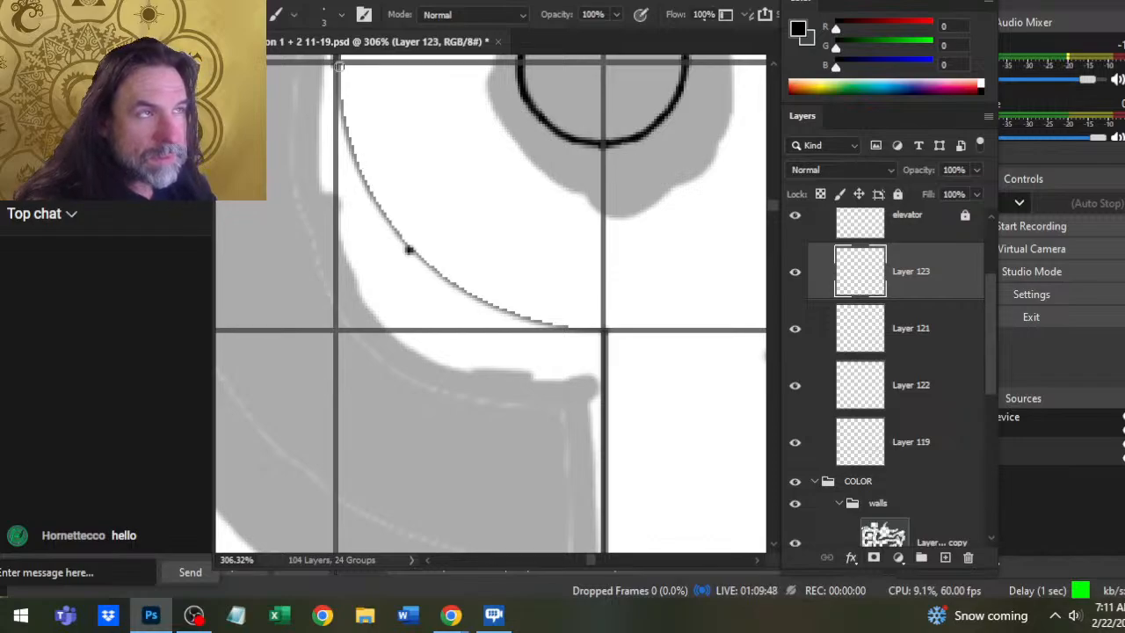
left_click(357, 170)
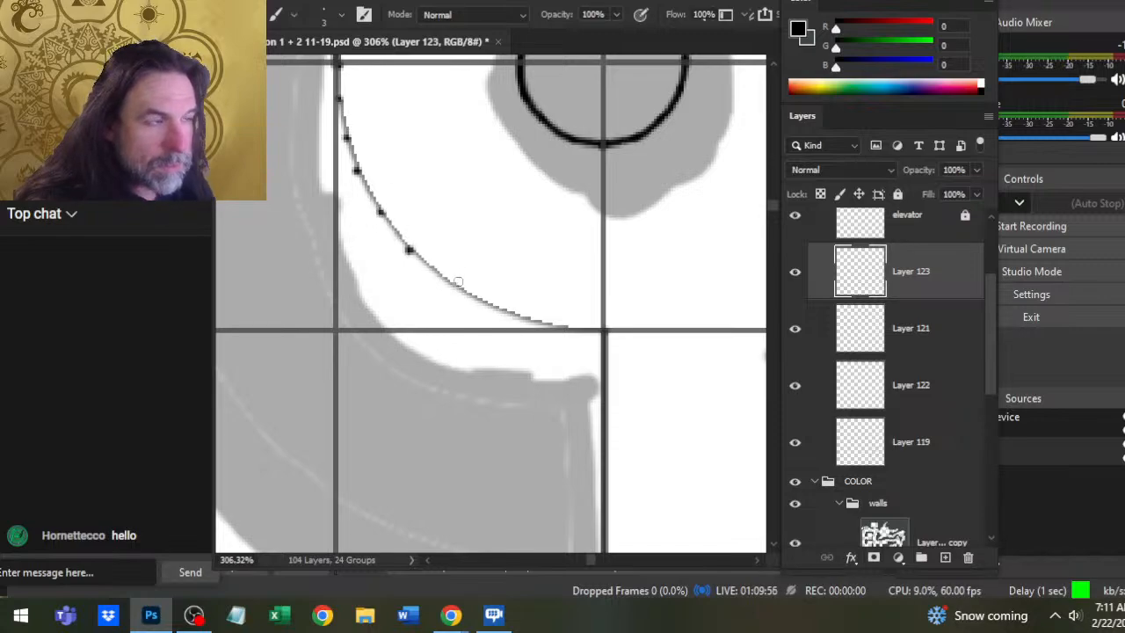
left_click(441, 275)
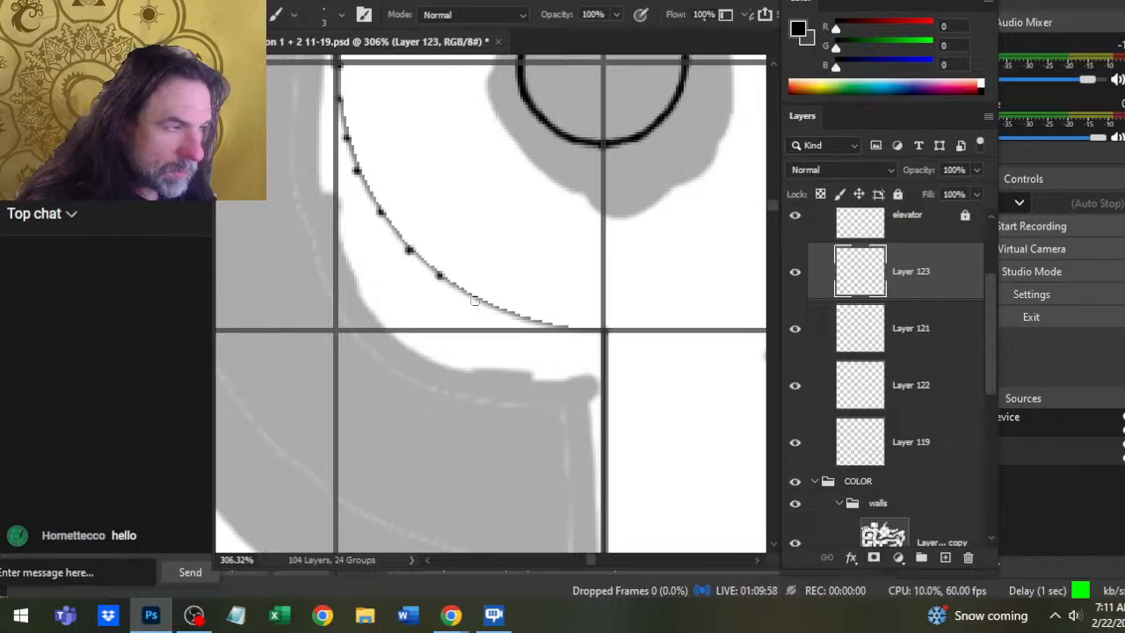
left_click(475, 301)
left_click(520, 319)
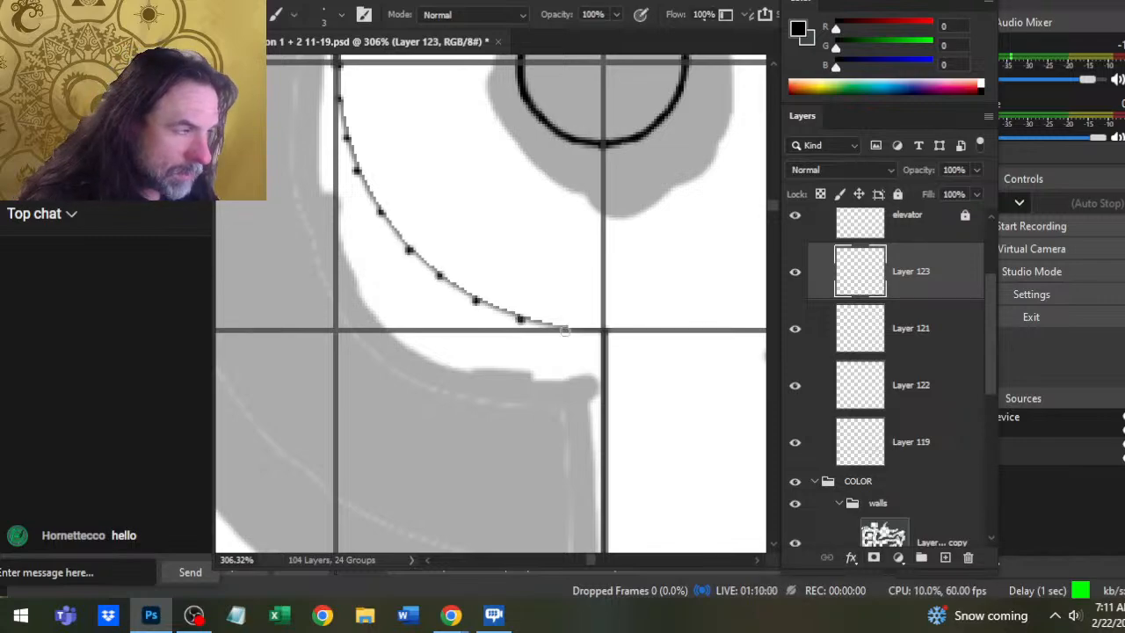
- Brush thick black segments along the dotted lower-left quarter arc, from its bottom end at the grid intersection up to the arc's middle
left_click(565, 330)
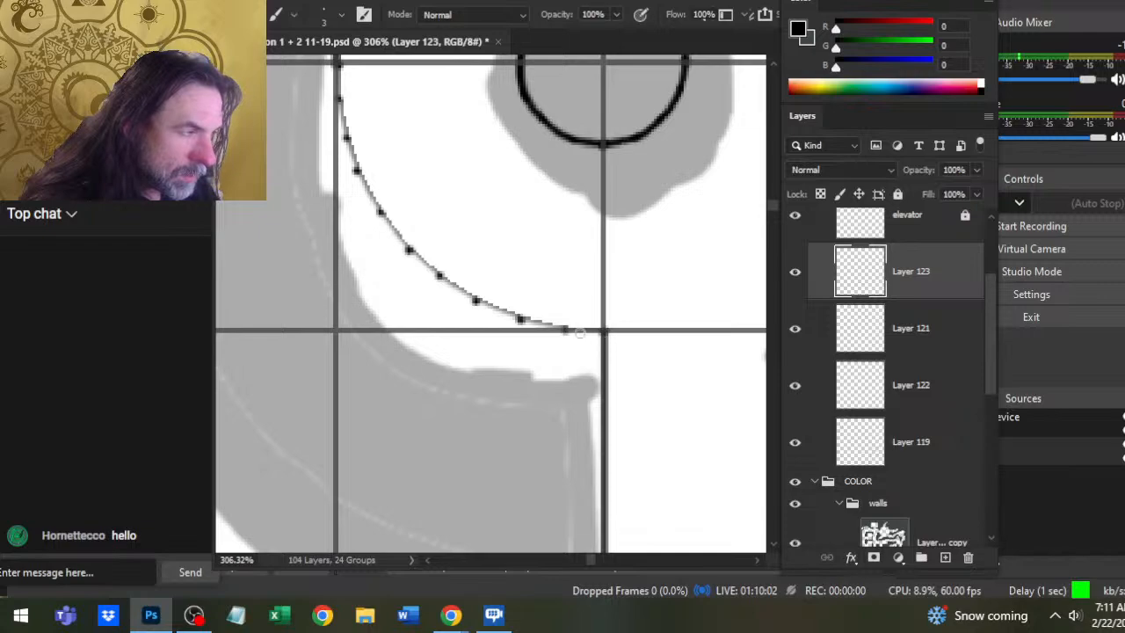
left_click(600, 331)
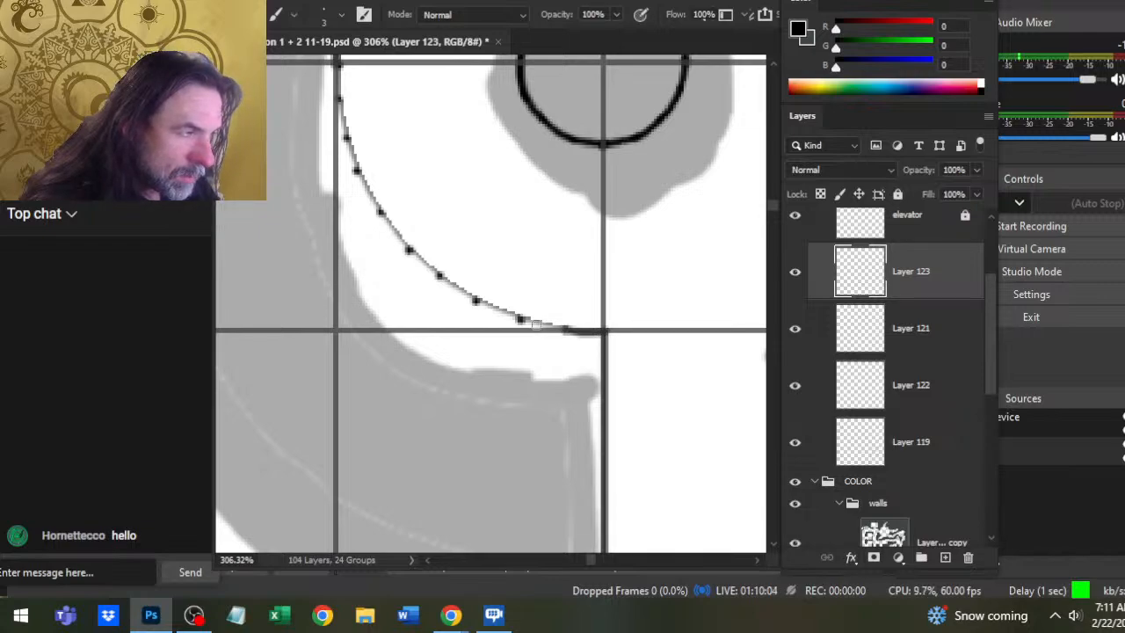
left_click(524, 320, "shift")
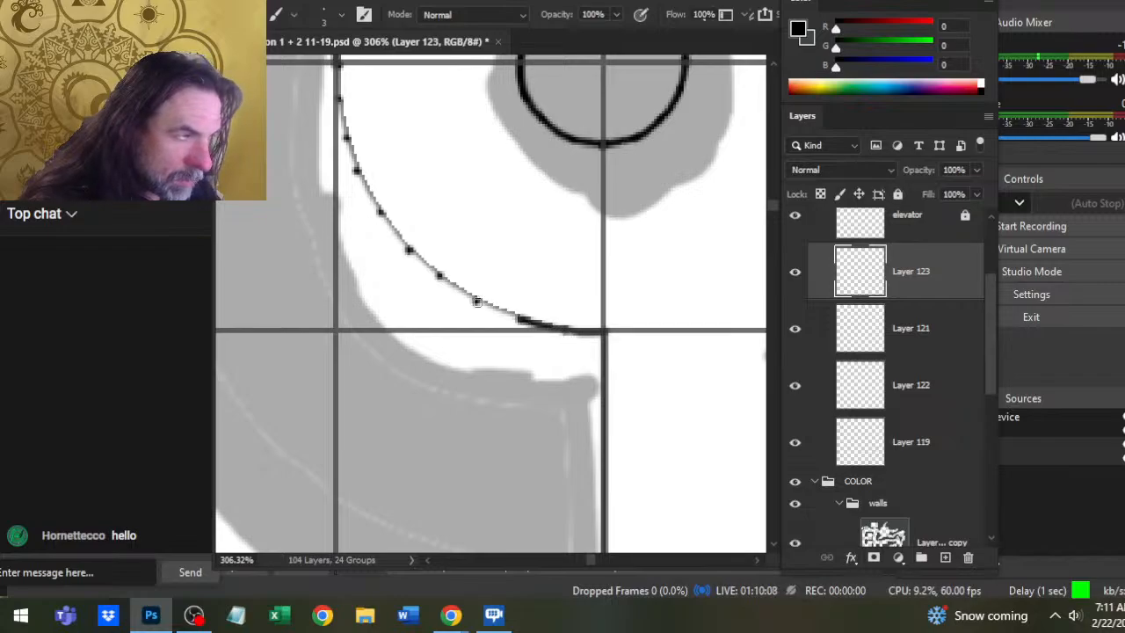
left_click(476, 301, "shift")
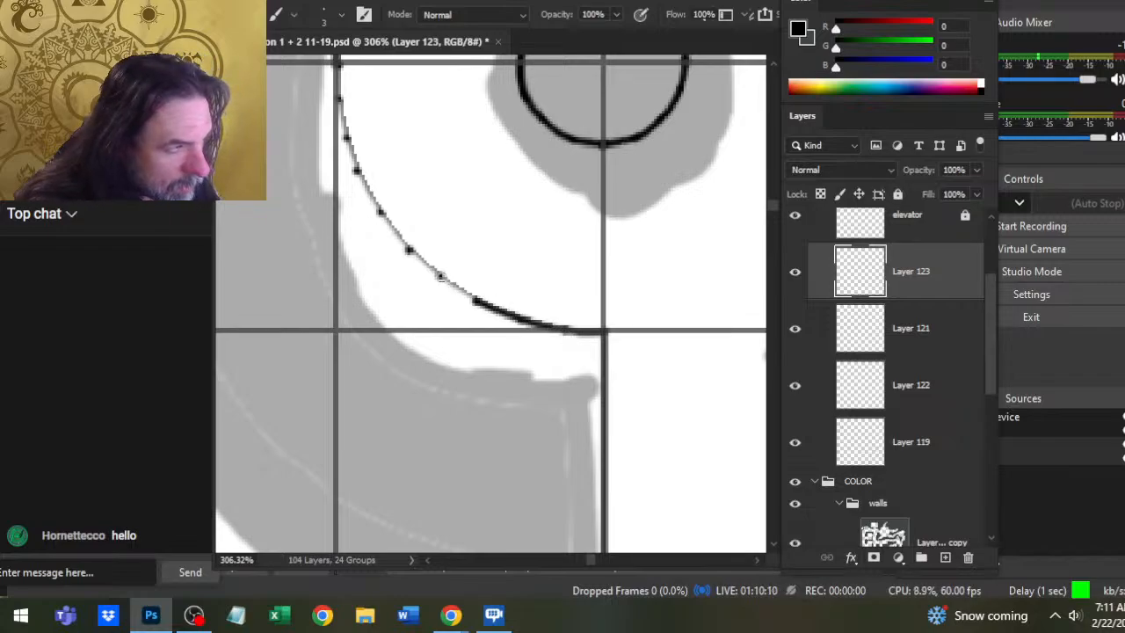
left_click(441, 278, "shift")
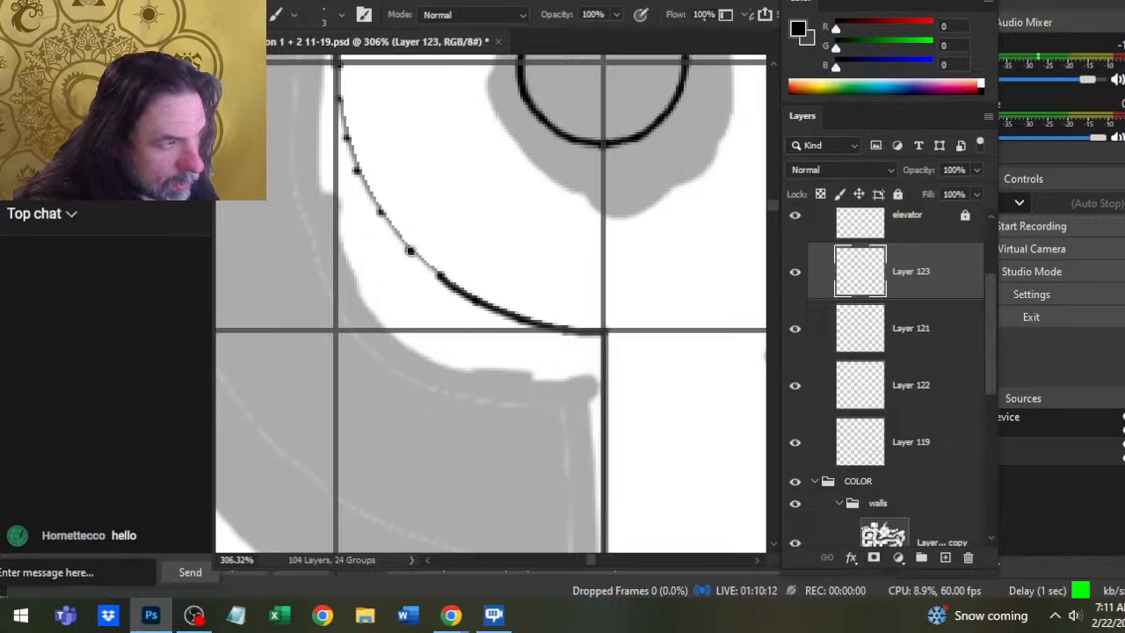
key("ctrl+z")
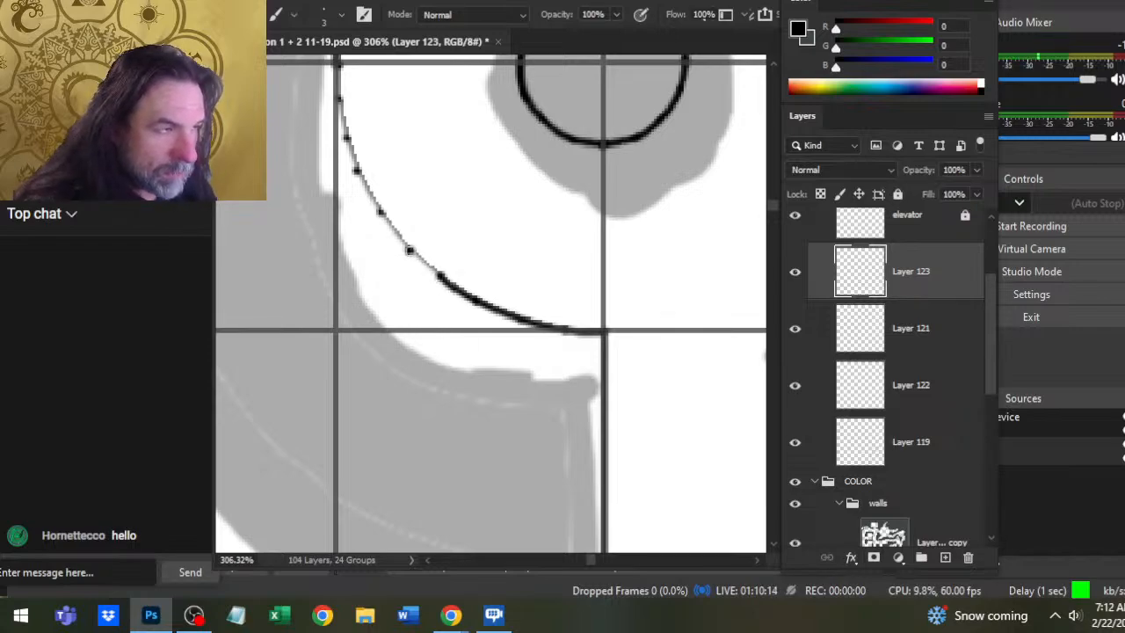
left_click_drag(378, 209, 412, 252)
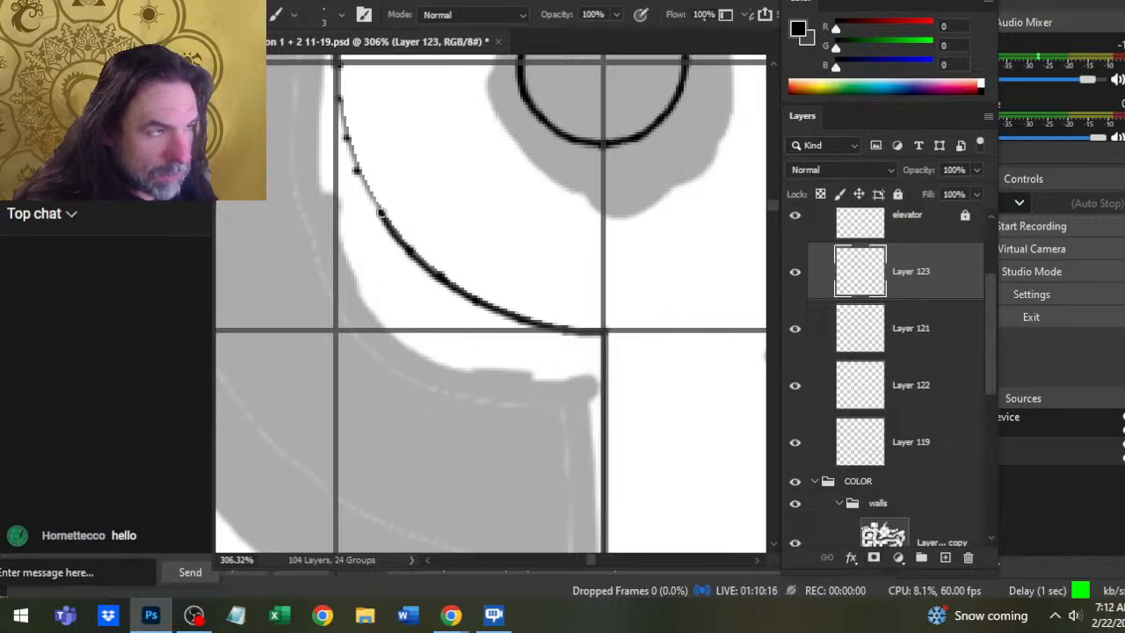
- Continue the thick black brush line along the upper half of the lower-left arc until it meets the vertical wall line
scroll(389, 253, "up", 3)
scroll(390, 253, "left", 1)
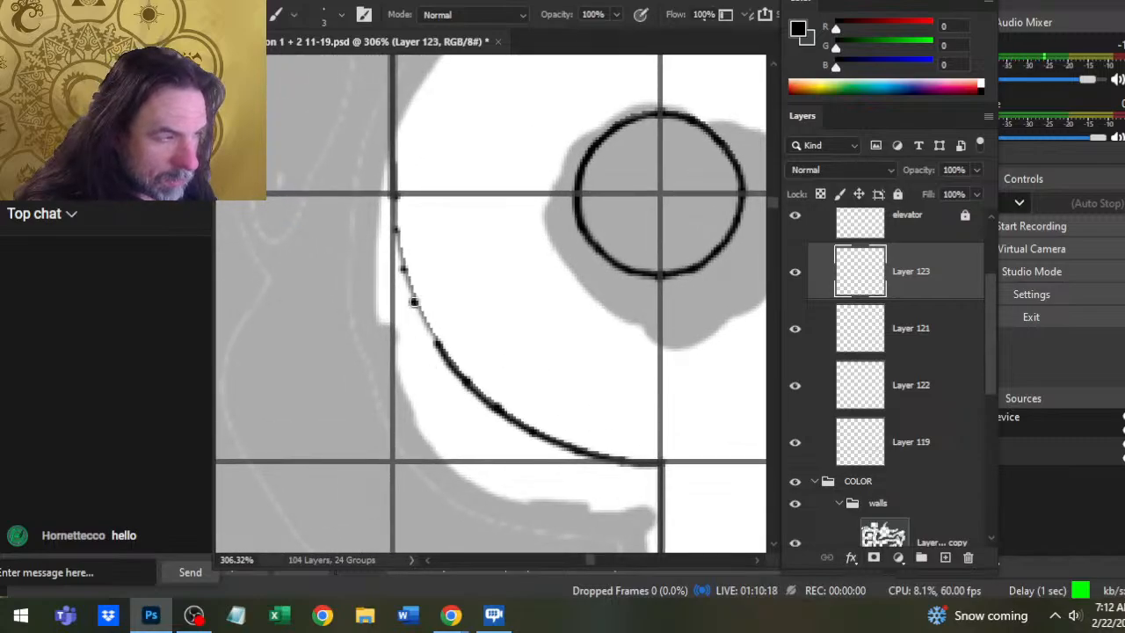
left_click_drag(413, 301, 450, 390)
key("ctrl+z")
mouse_move(434, 339)
left_mouse_down()
mouse_move(414, 302)
mouse_move(420, 310)
left_mouse_up()
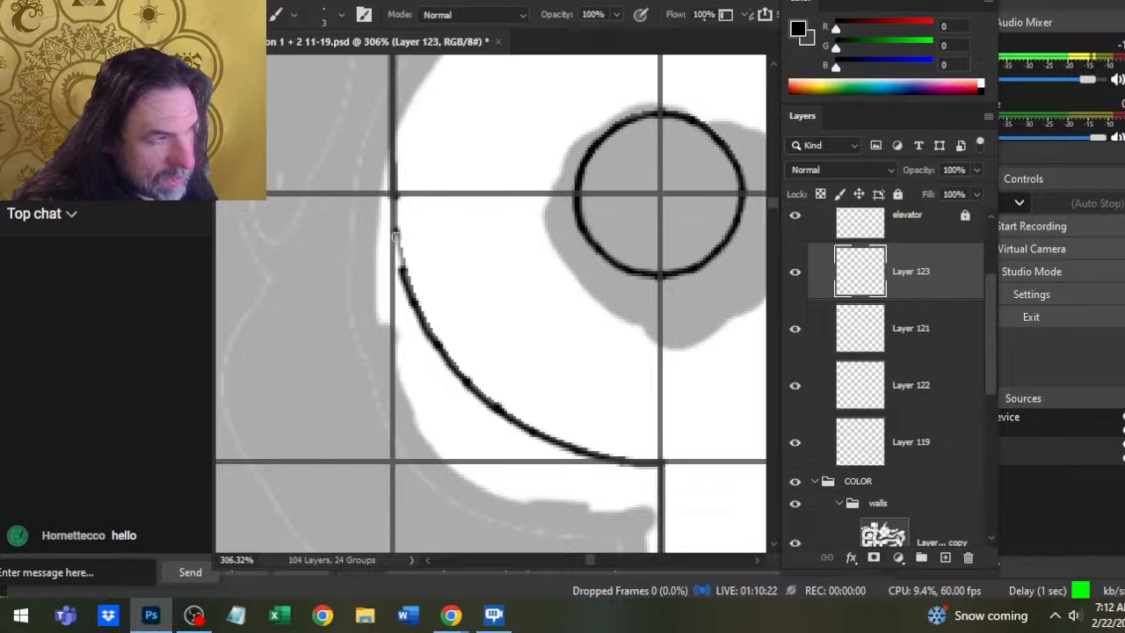
left_click_drag(410, 269, 397, 190)
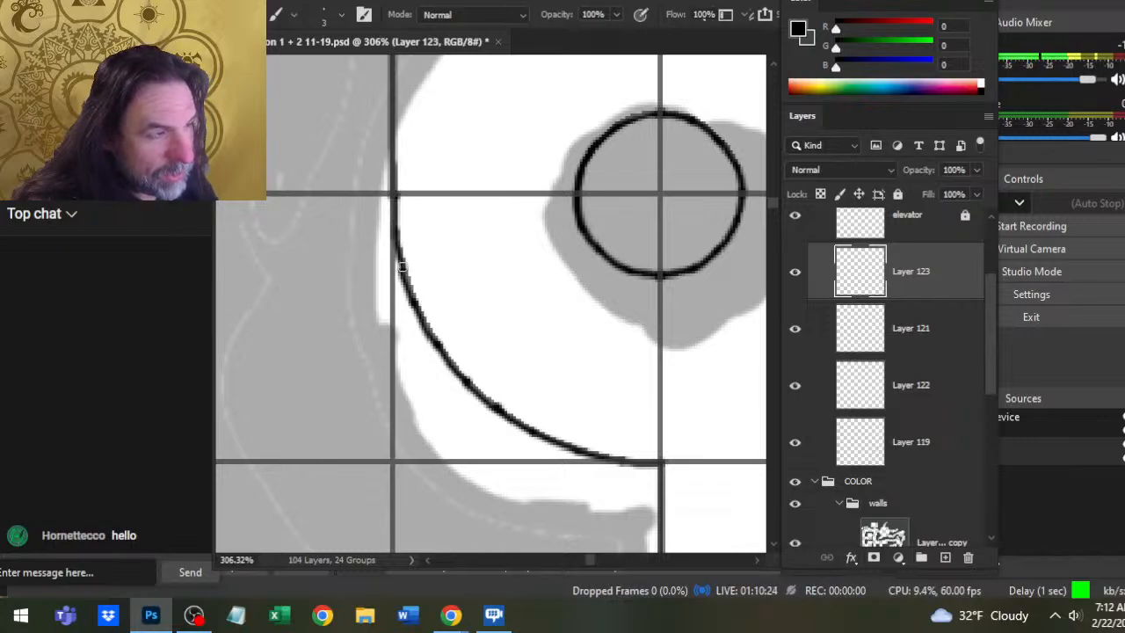
- Even out the lower-left arc's thickness by erasing along its edges and repainting its middle section in black
key("e")
left_click_drag(383, 263, 402, 295)
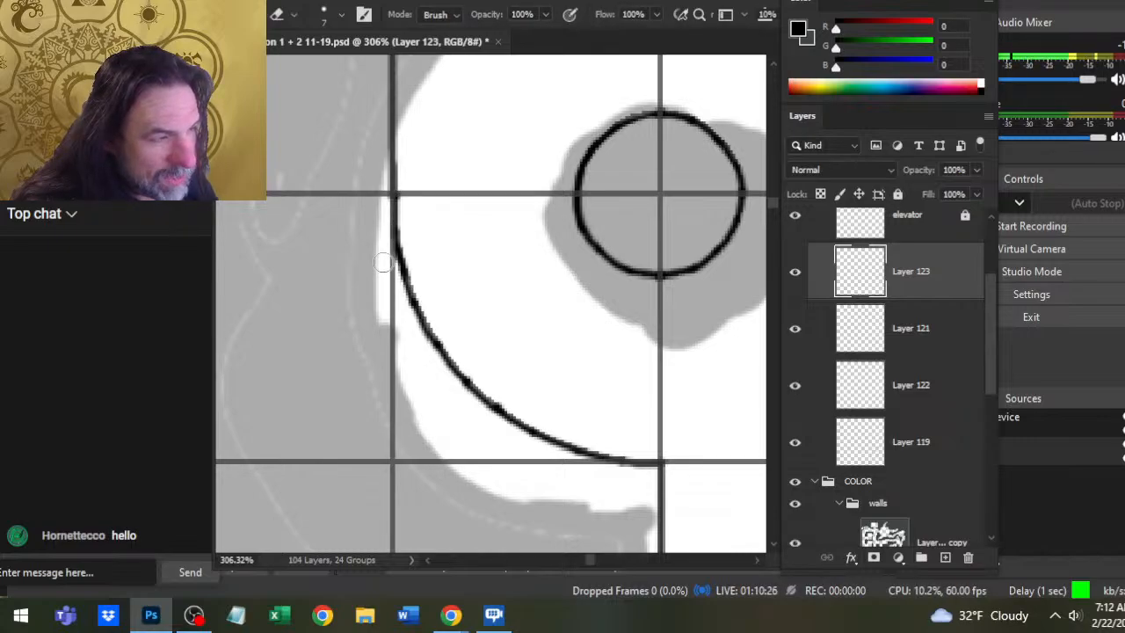
mouse_move(414, 244)
left_mouse_down()
mouse_move(422, 315)
mouse_move(470, 380)
left_mouse_up()
key("b")
mouse_move(422, 323)
left_mouse_down()
mouse_move(450, 369)
mouse_move(501, 400)
left_mouse_up()
key("e")
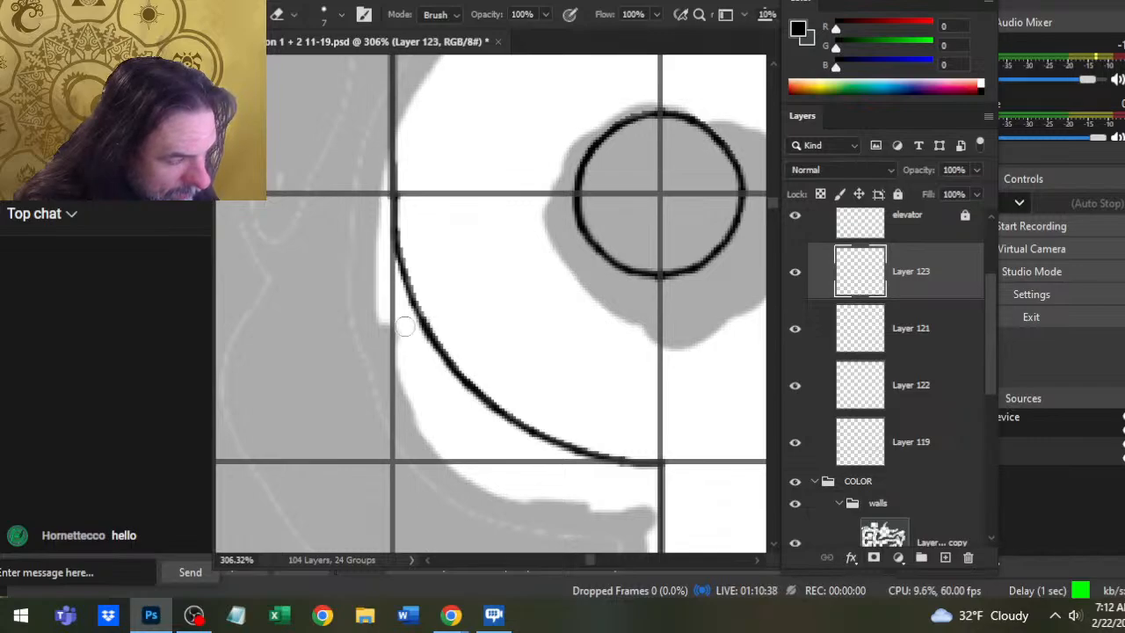
left_click_drag(515, 454, 425, 339)
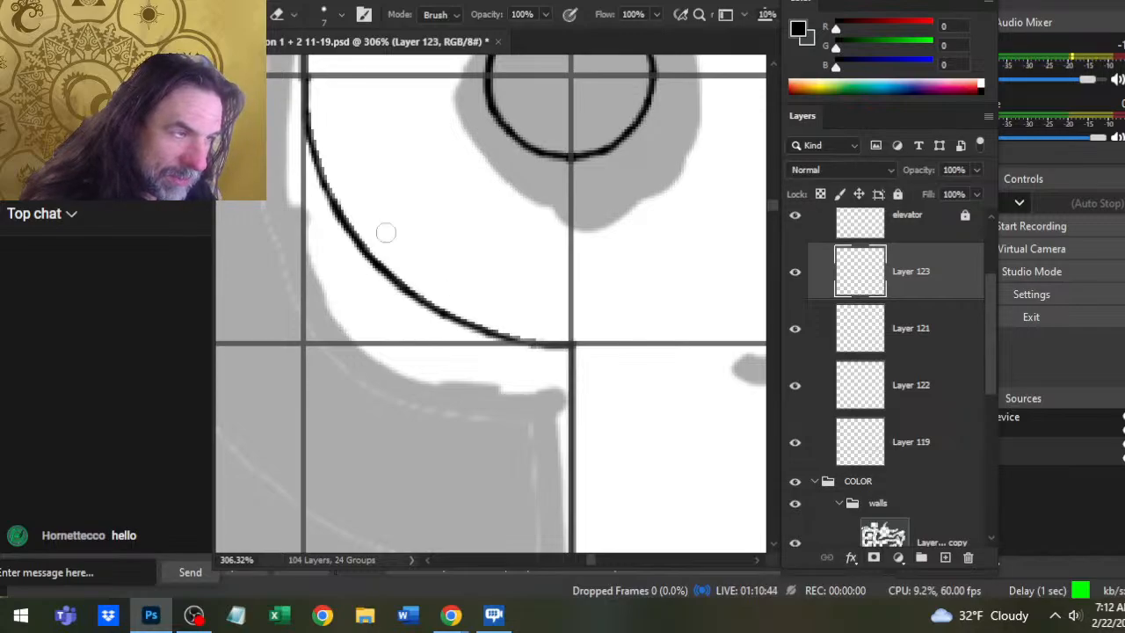
- Lasso the finished lower-left arc and copy it to a new layer
key("z")
left_click_drag(385, 232, 372, 251)
left_click_drag(465, 245, 488, 238)
key("l")
mouse_move(432, 182)
left_mouse_down()
mouse_move(382, 295)
mouse_move(589, 399)
left_mouse_up()
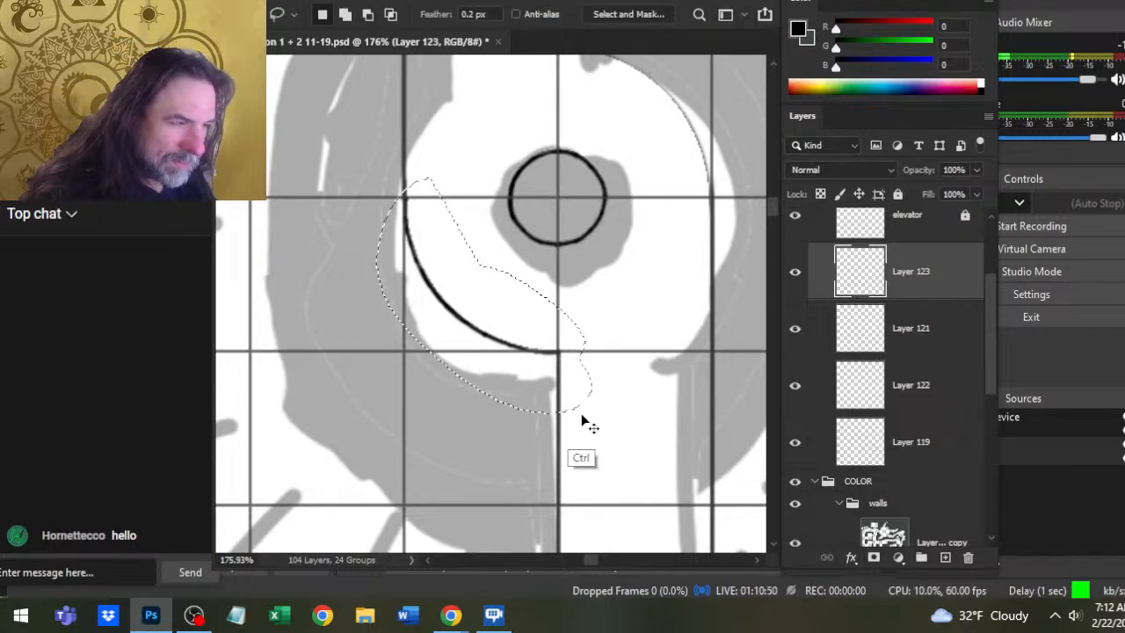
key("ctrl+j")
- Rotate the copied arc 180° with Free Transform
right_click(647, 305)
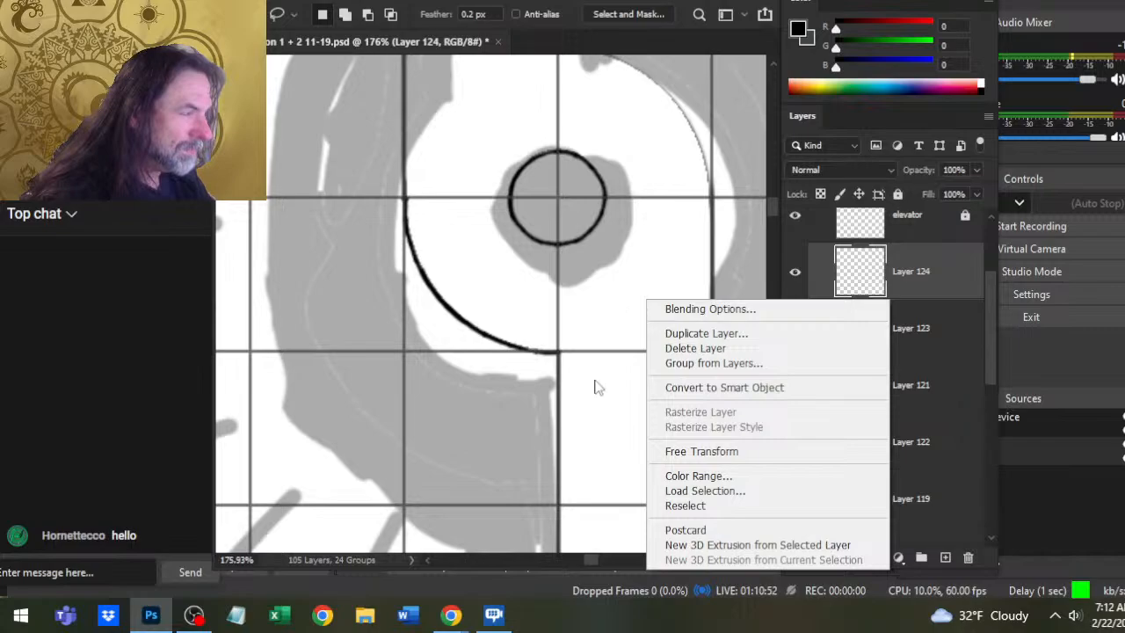
left_click(699, 451)
right_click(609, 304)
left_click(659, 222)
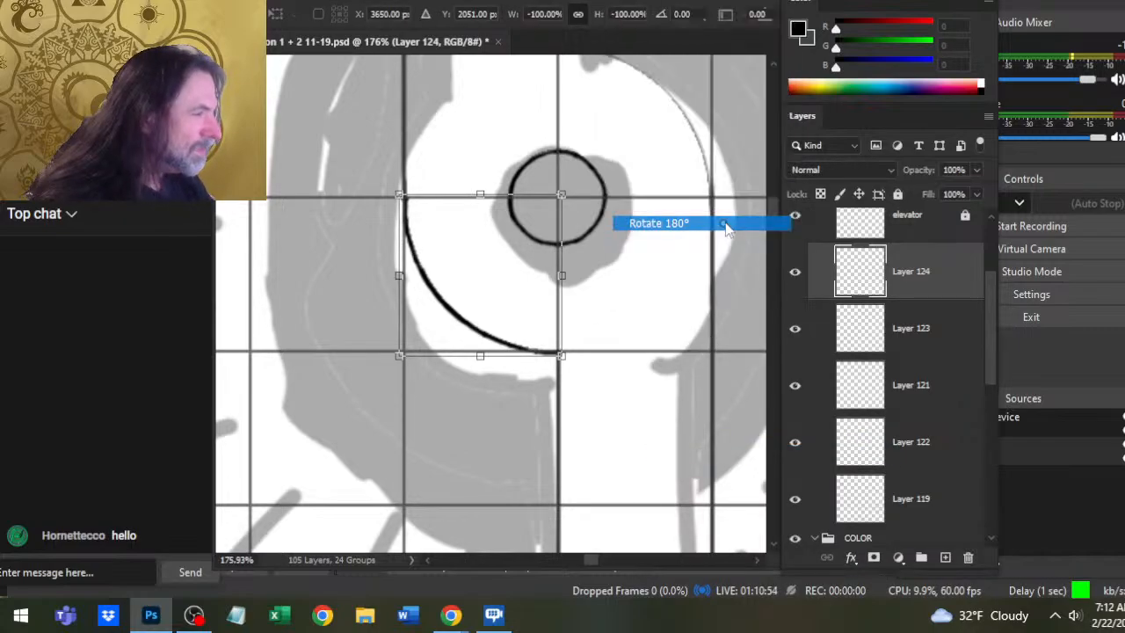
key("Return")
- Move the rotated arc over the thin upper-right guide arc so its ends meet the grid lines
left_click_drag(532, 275, 472, 398)
key("v")
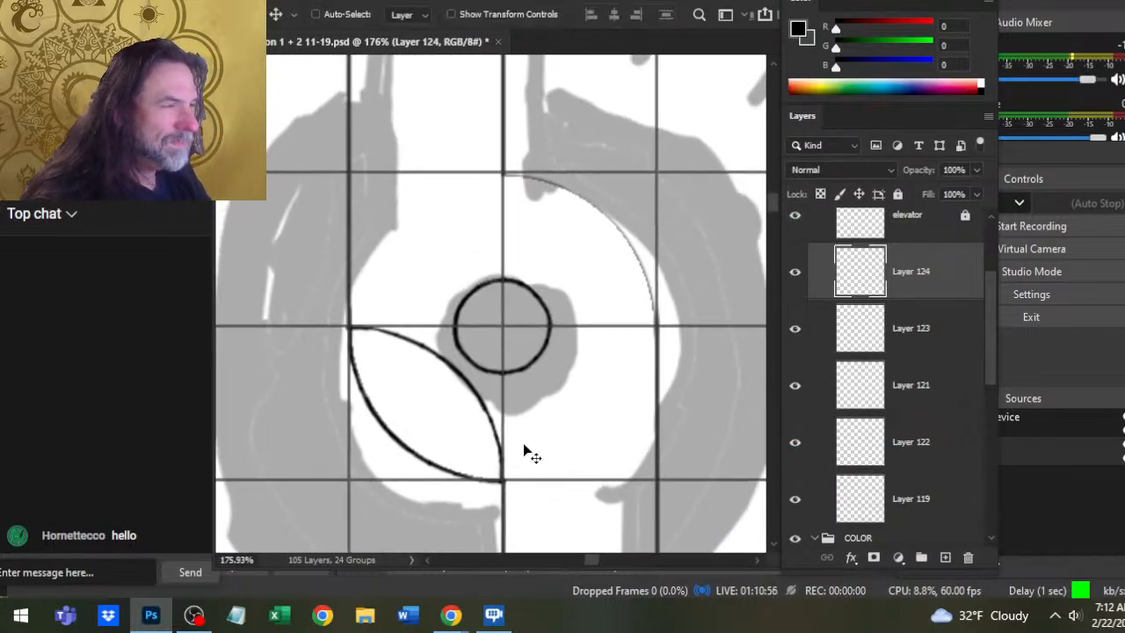
left_click_drag(527, 452, 678, 285)
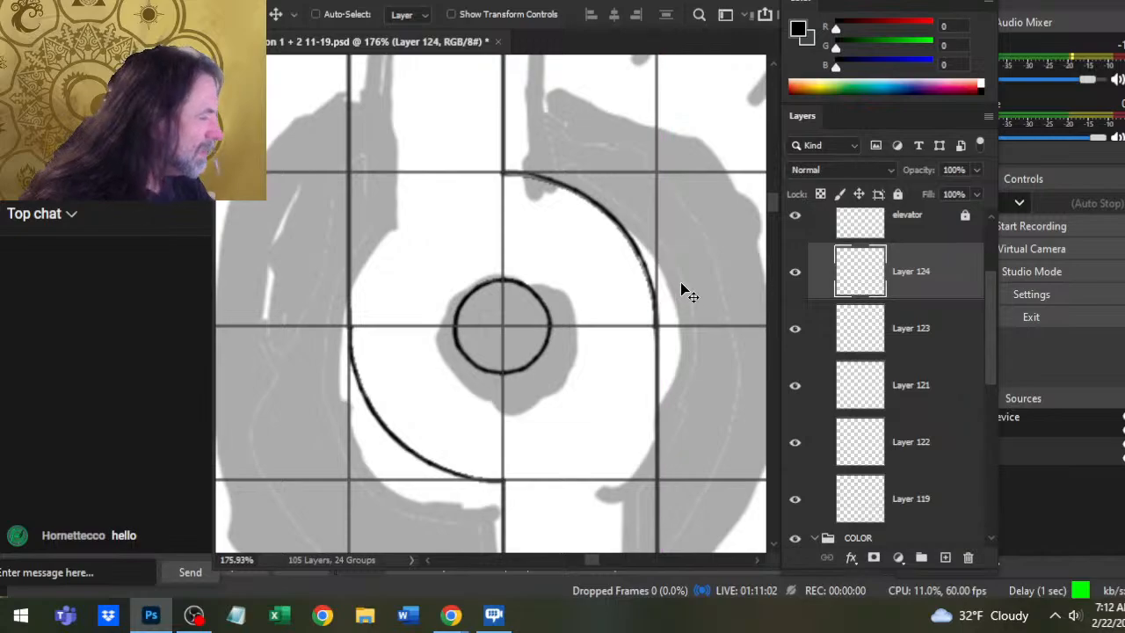
key("Up")
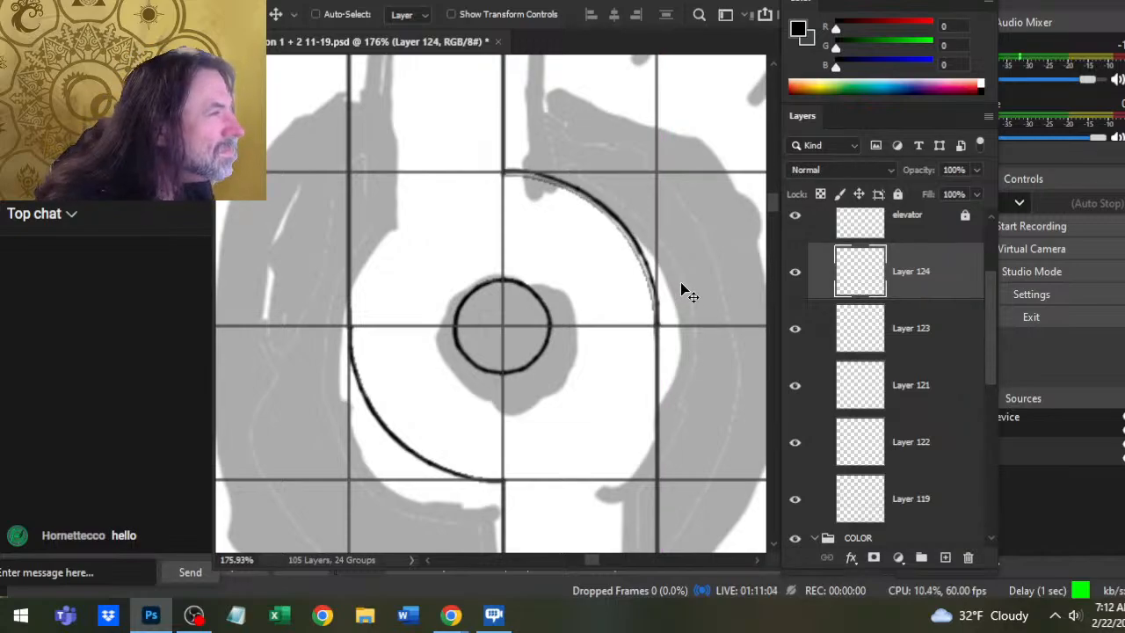
key("Down")
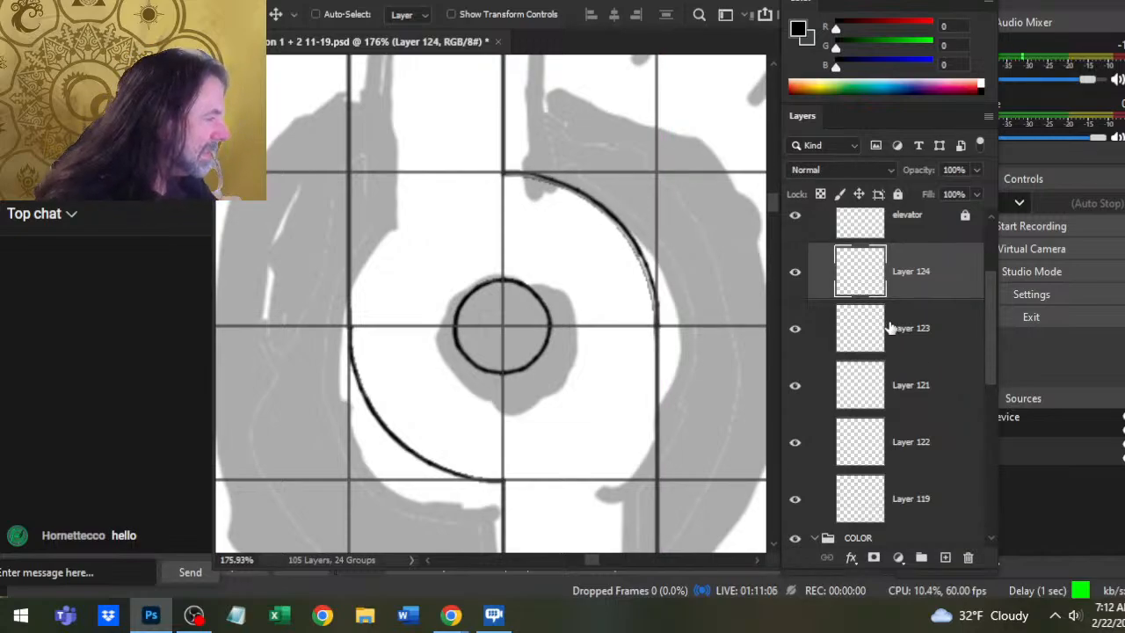
- Find the layer holding the thin upper-right guide arc by toggling Layers 123 and 121, and erase that arc from Layer 121
left_click(796, 334)
left_click(800, 337)
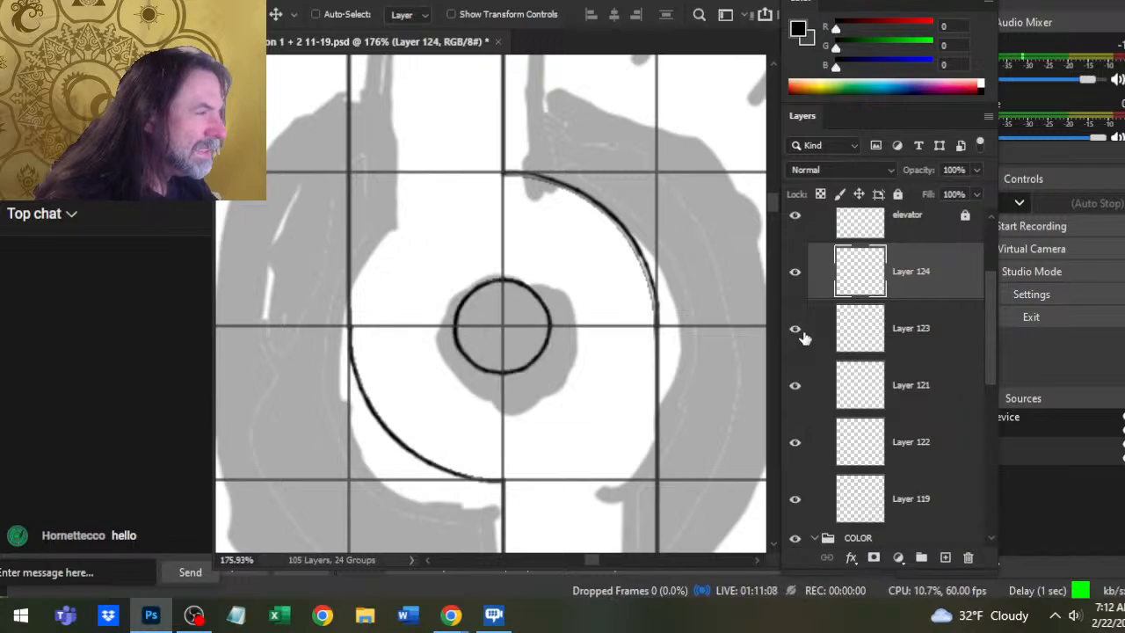
left_click(798, 388)
left_click(797, 387)
left_click(846, 389)
key("e")
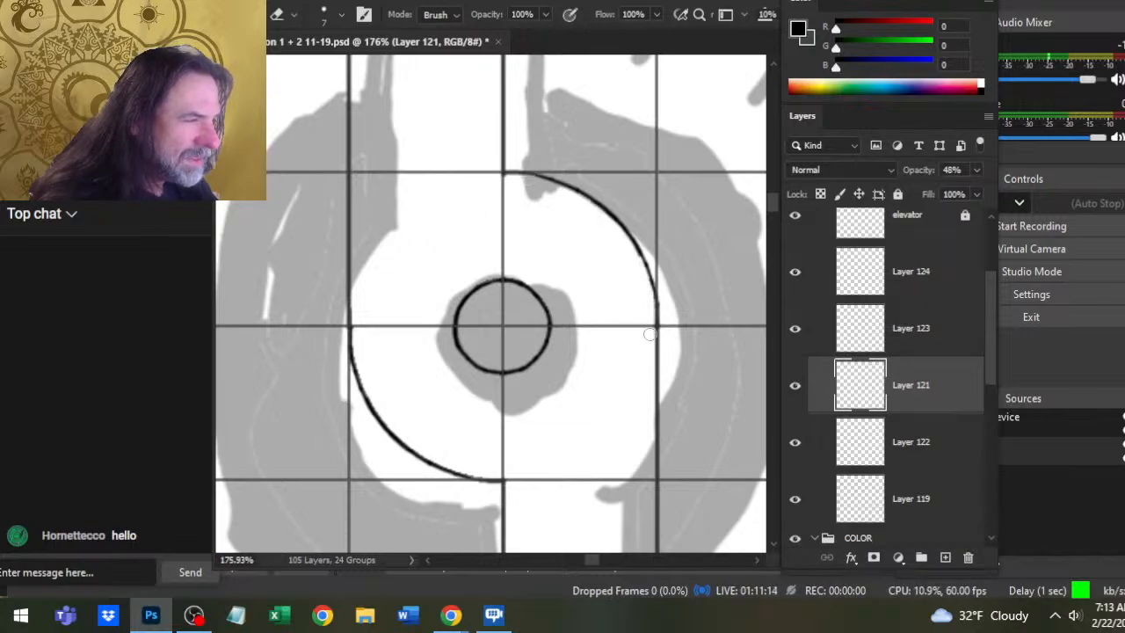
- Examine up close how the upper-right arc joins the wall lines, with Layer 122 selected
key("z")
left_click_drag(571, 245, 615, 226)
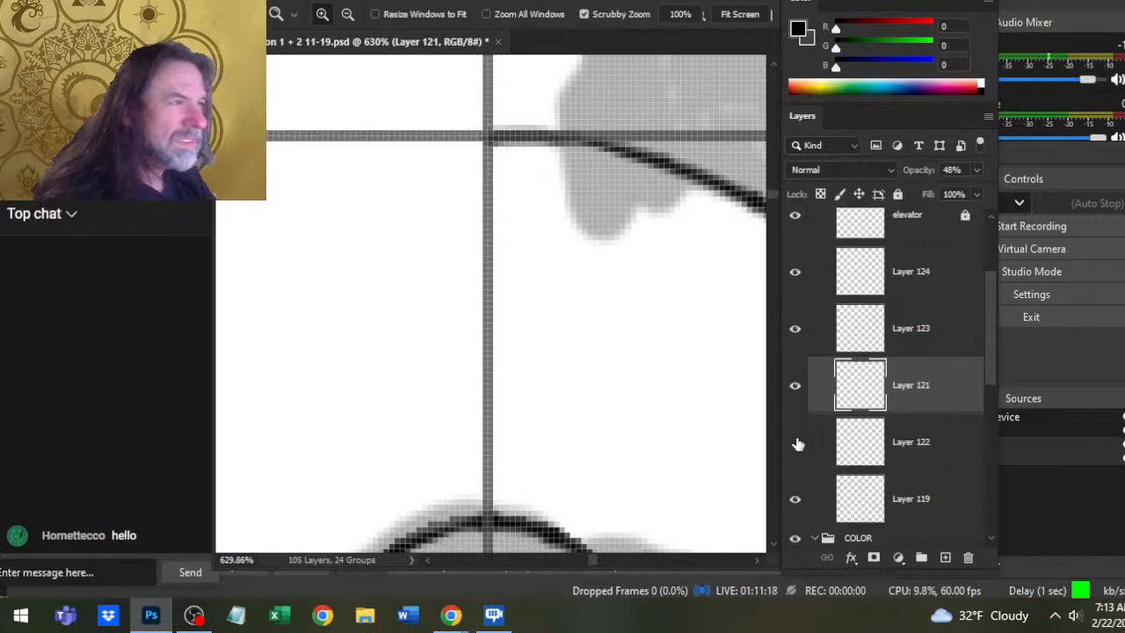
left_click(853, 443)
key("e")
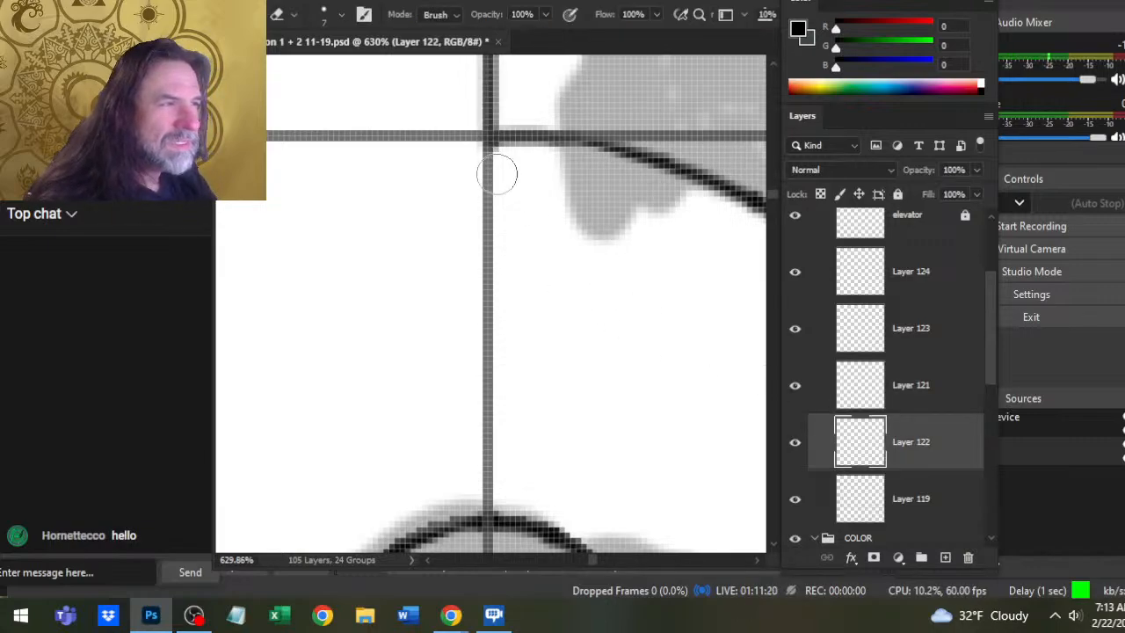
key("z")
scroll(600, 319, "down", 5)
left_click_drag(601, 319, 511, 265)
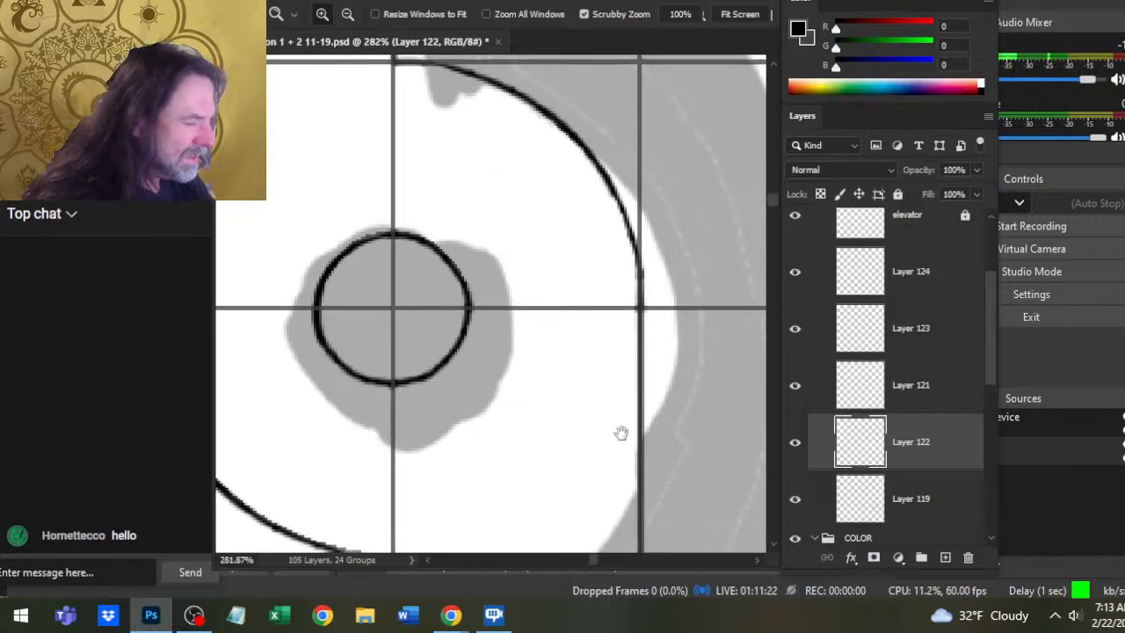
mouse_move(620, 432)
left_mouse_down()
mouse_move(563, 234)
mouse_move(557, 322)
left_mouse_up()
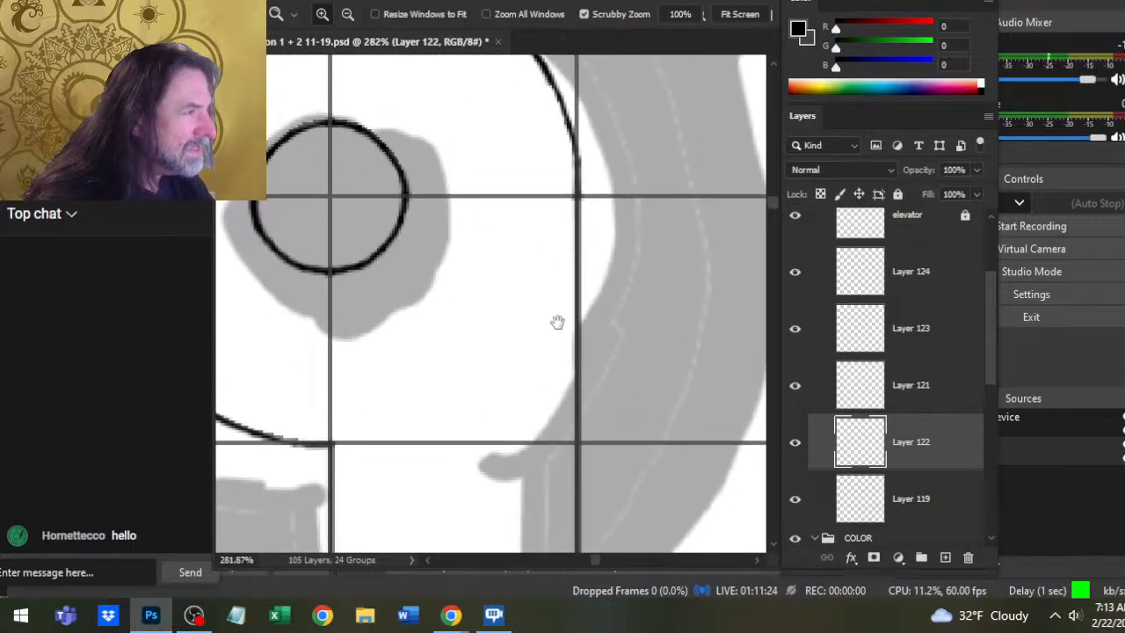
key("e")
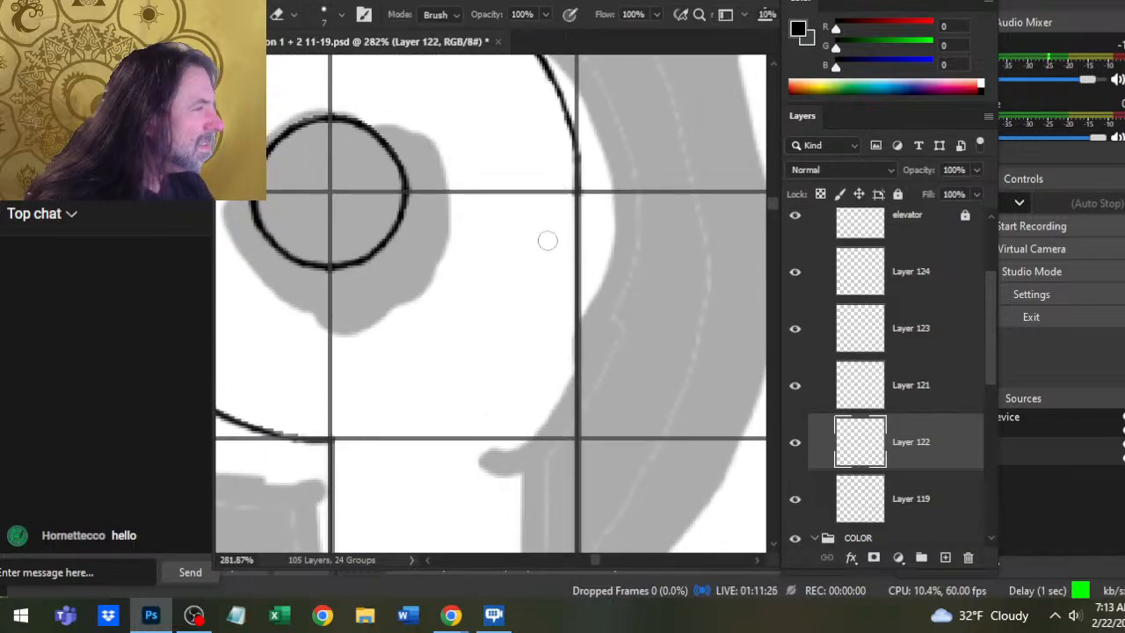
key("z")
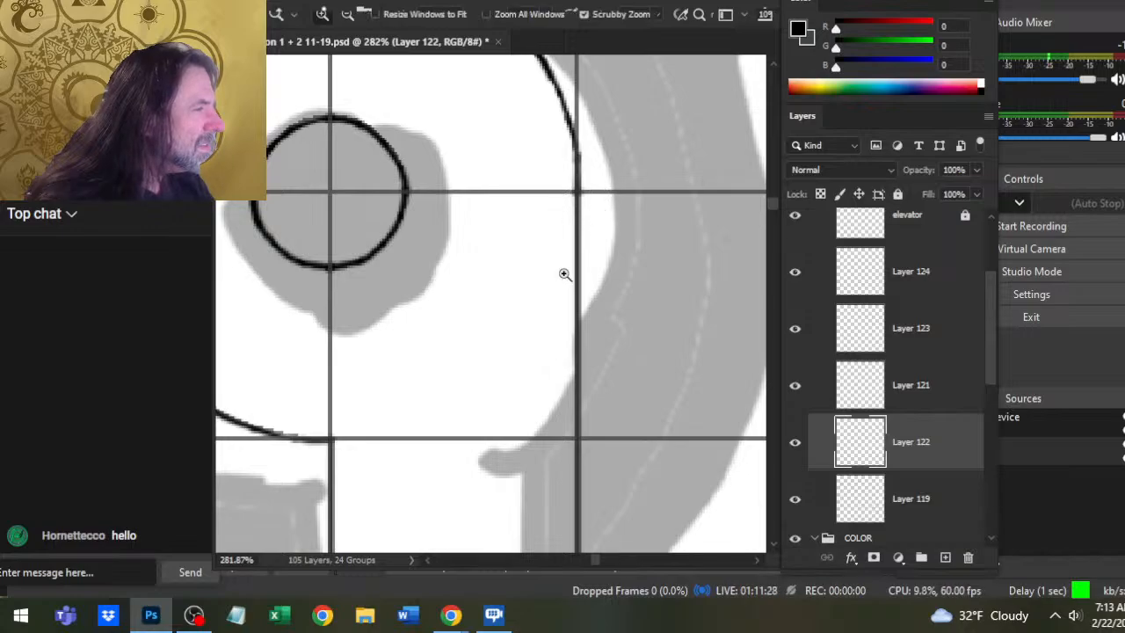
left_click_drag(563, 272, 501, 267)
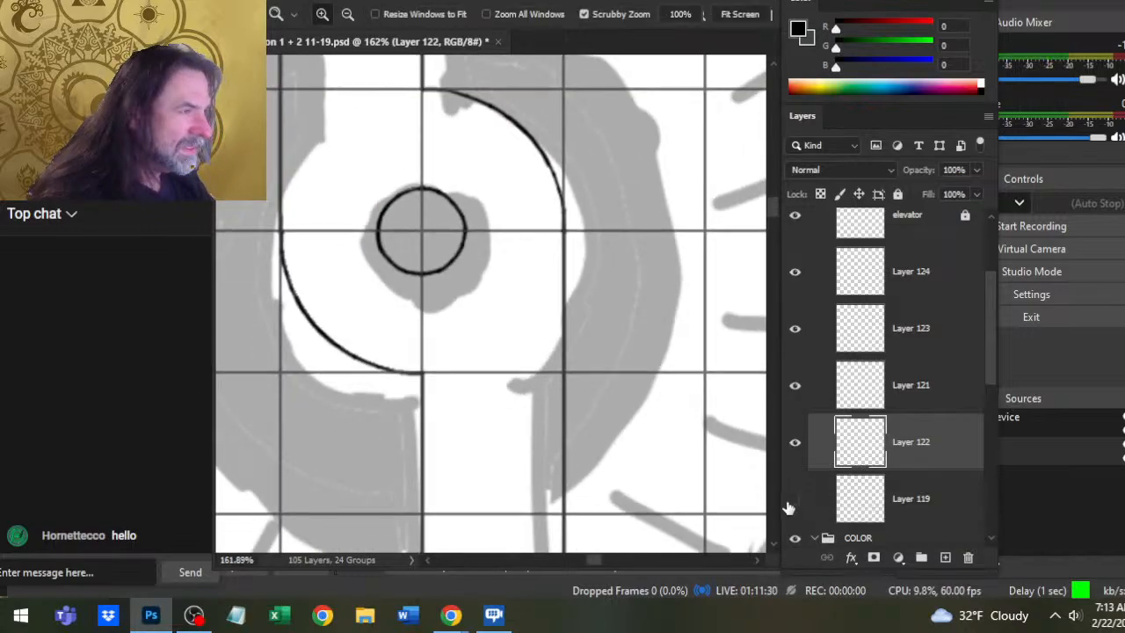
- Check the contents of Layers 121 to 124 by toggling their visibility, and merge Layer 124 down into Layer 123
left_click(795, 387)
left_click(799, 401)
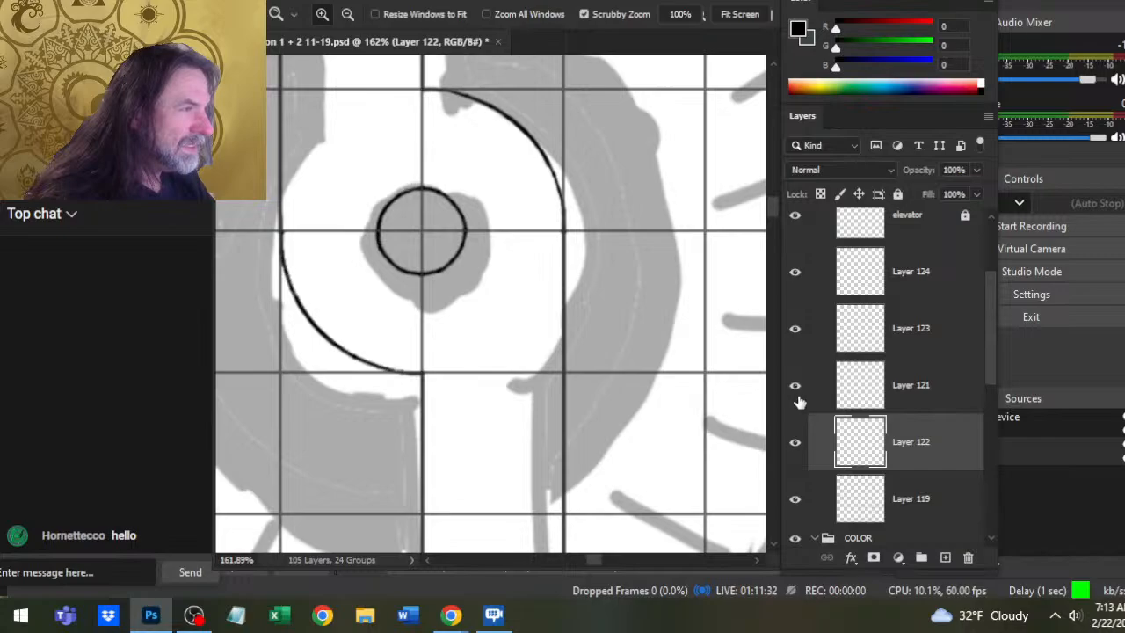
left_click(797, 402)
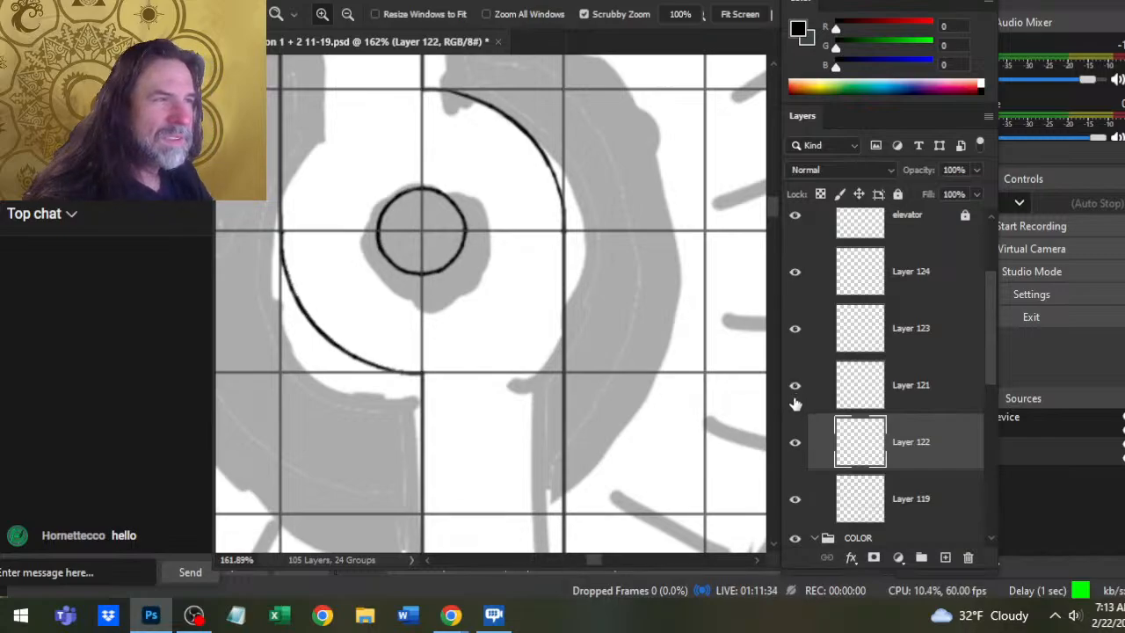
left_click(797, 446)
left_click(796, 447)
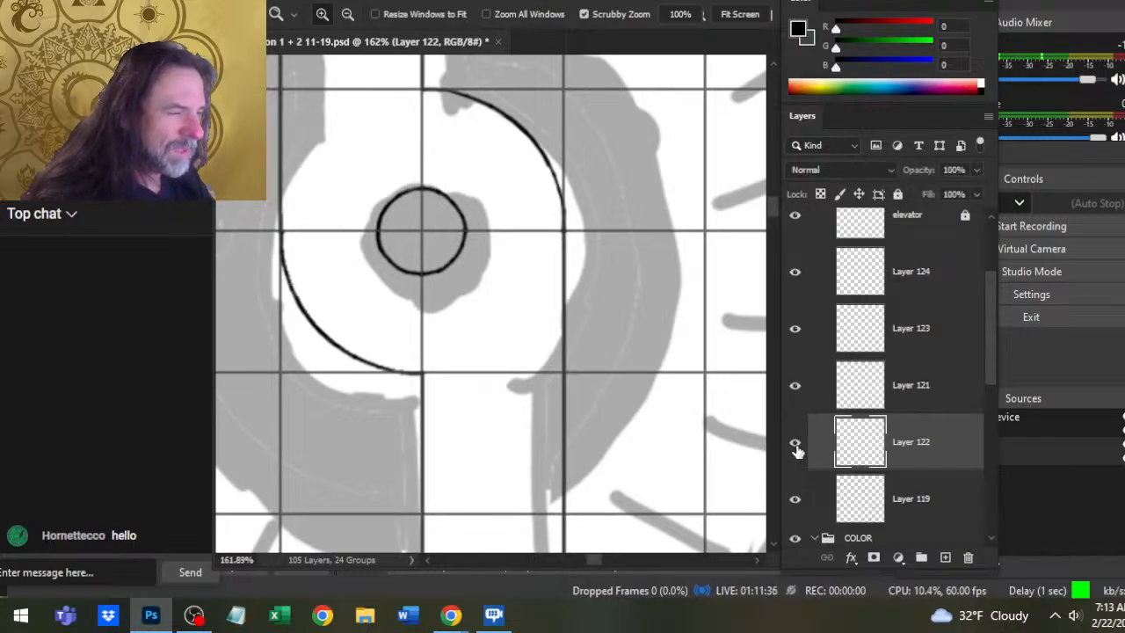
left_click(797, 331)
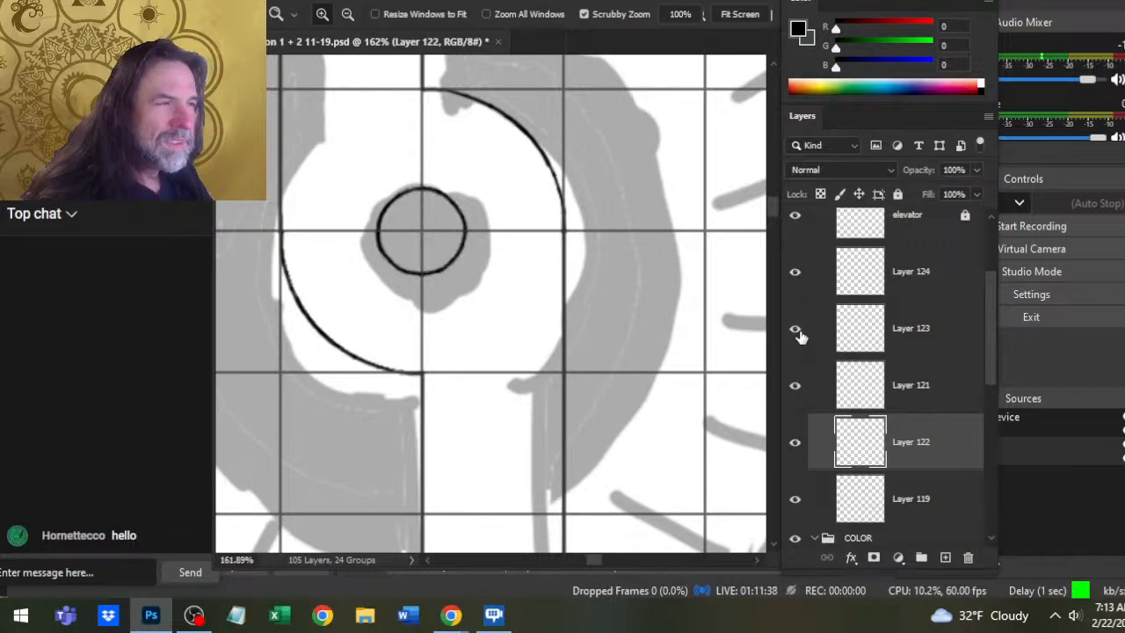
left_click(796, 273)
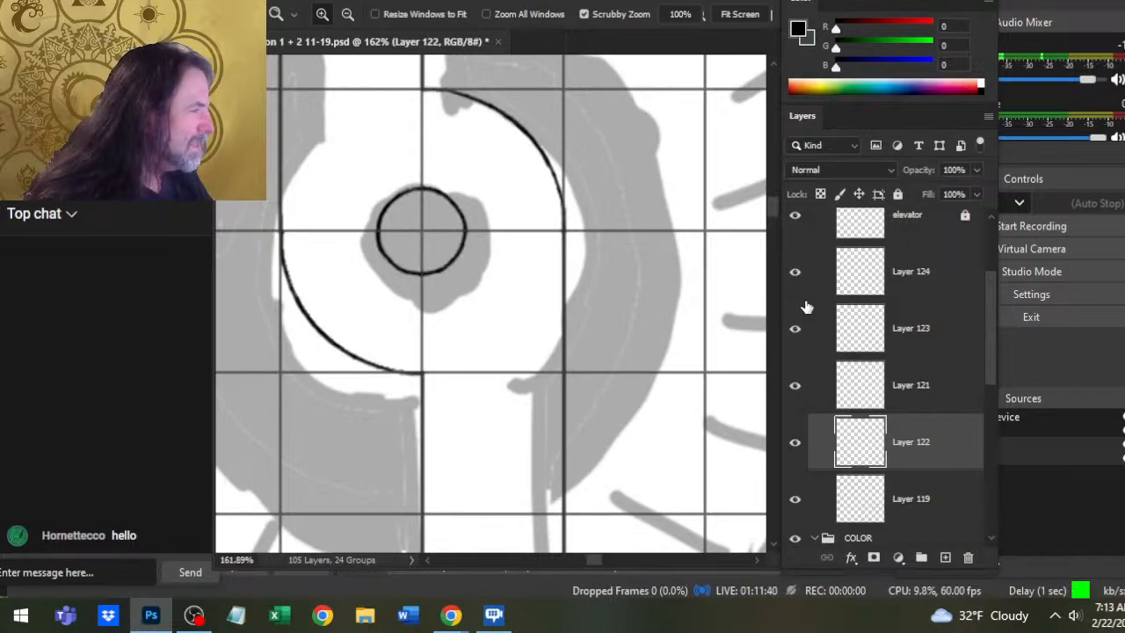
right_click(928, 292)
left_click(978, 478)
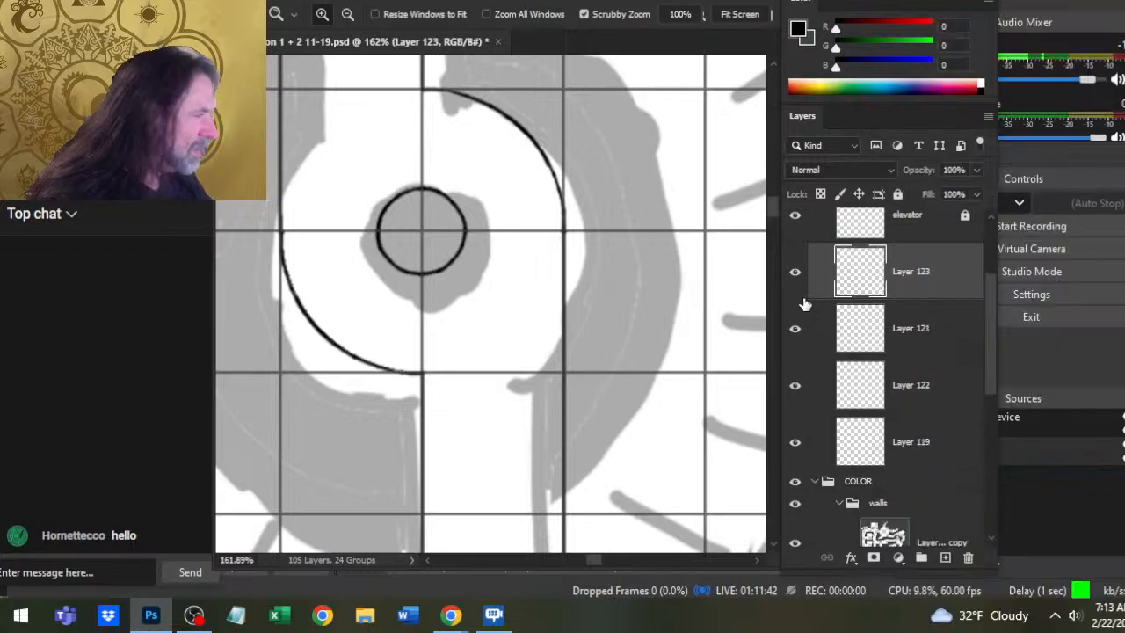
- Check Layers 121 and 122 by toggling their visibility, place Layer 123 directly above Layer 122, and merge it down into Layer 122
left_click(796, 343)
left_click(797, 345)
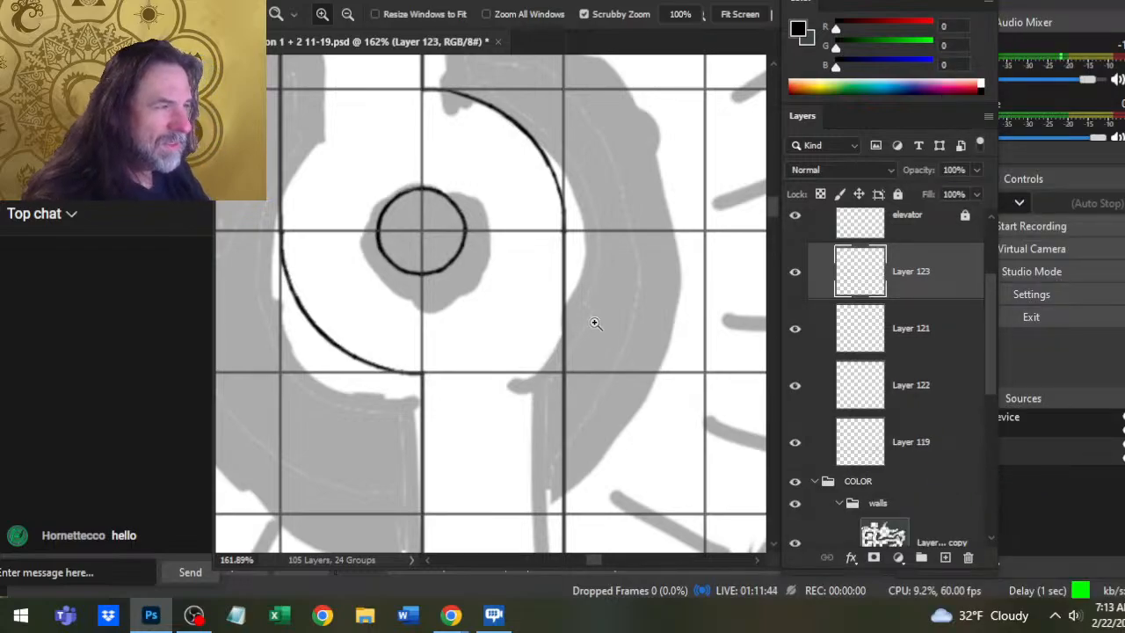
left_click_drag(684, 341, 638, 342)
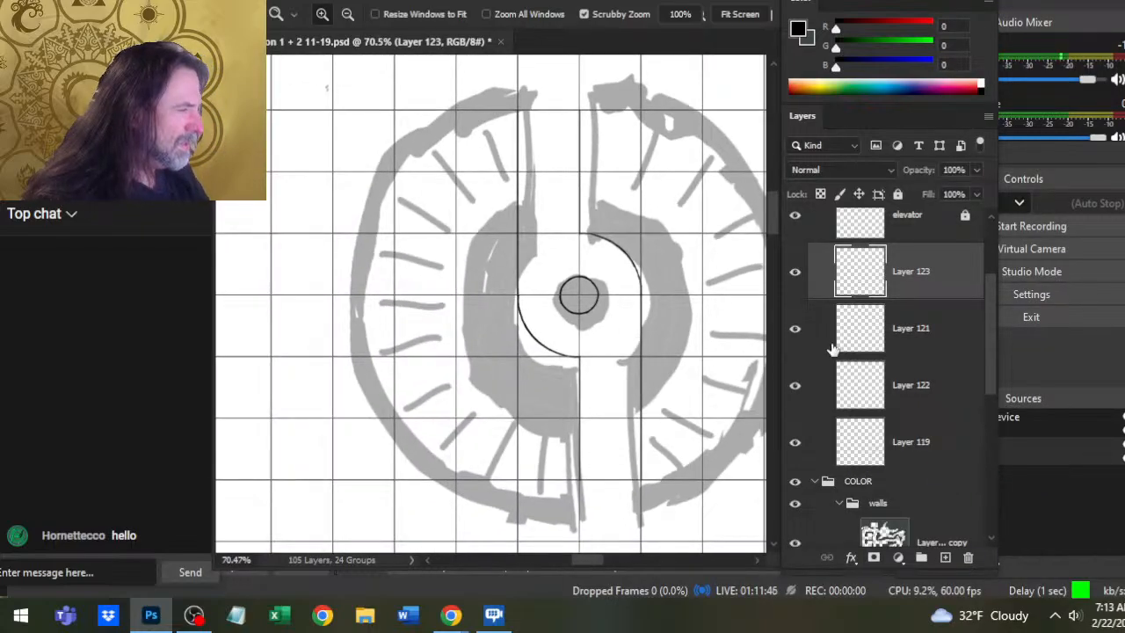
left_click(795, 387)
left_click(796, 387)
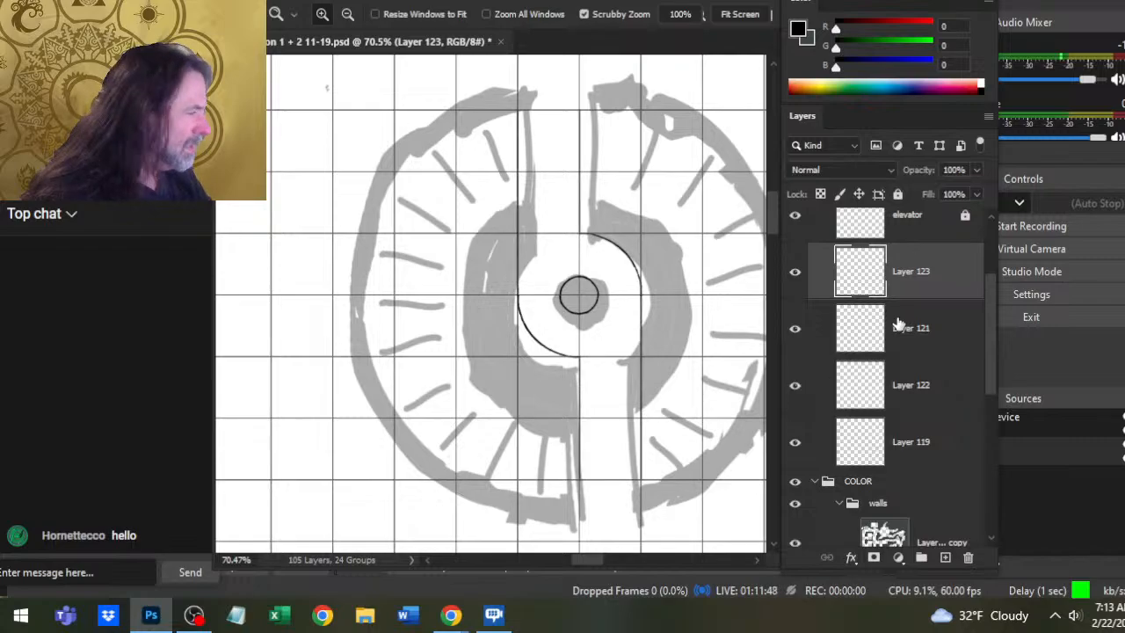
left_click(795, 387)
left_click(796, 388)
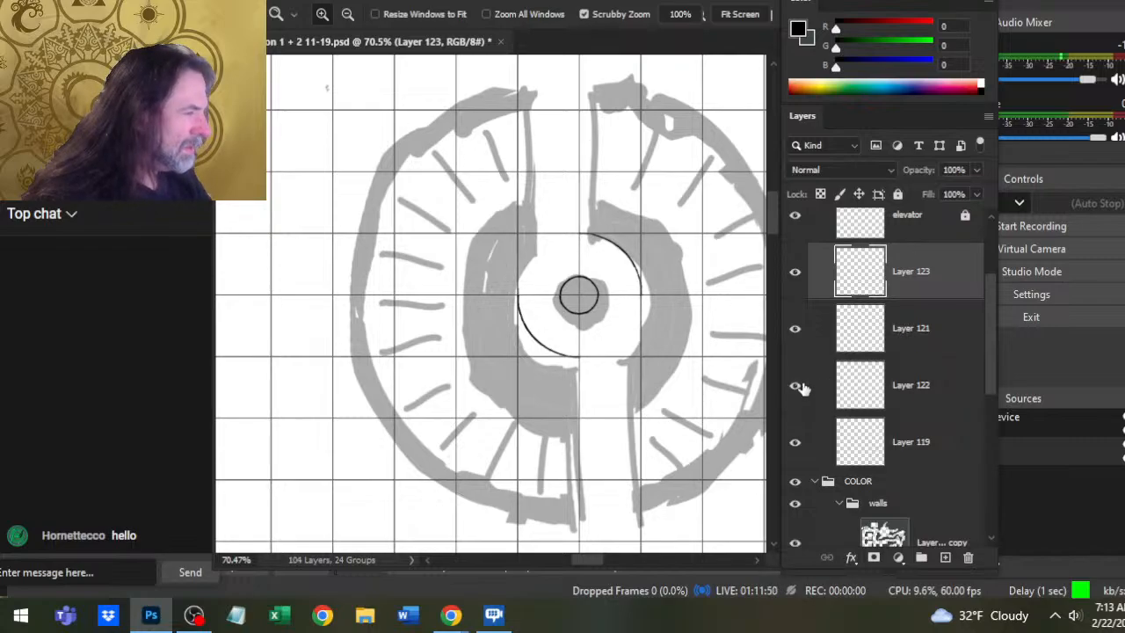
left_click_drag(910, 271, 910, 345)
right_click(910, 346)
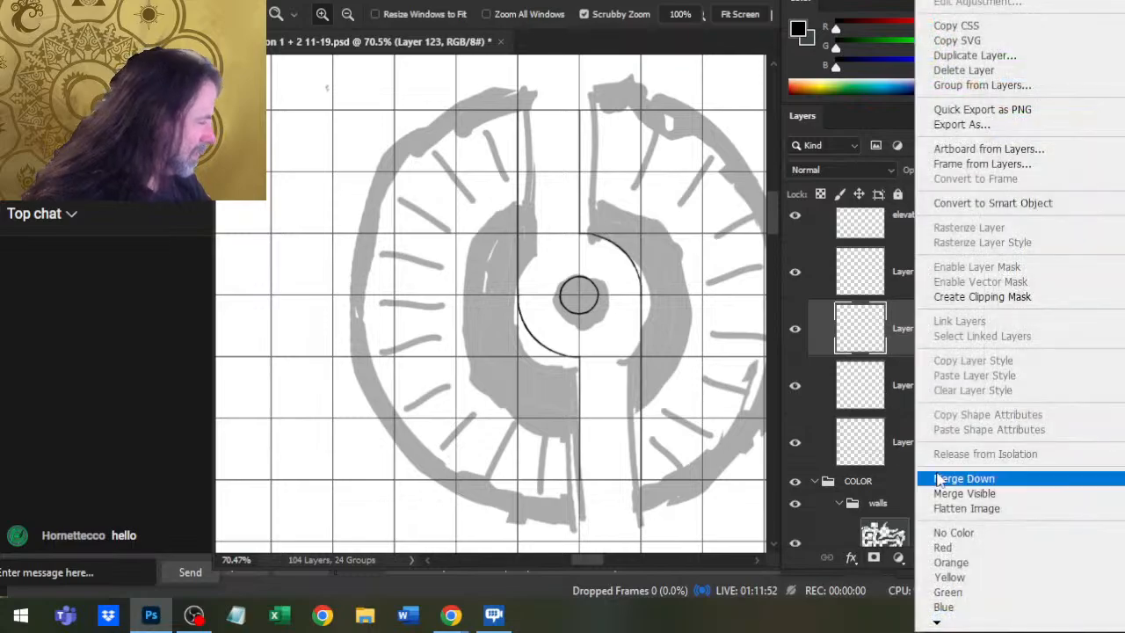
left_click(942, 480)
- Check what Layers 122 and 121 hold by toggling their visibility and briefly loading Layer 122's contents as a selection
left_click(798, 340)
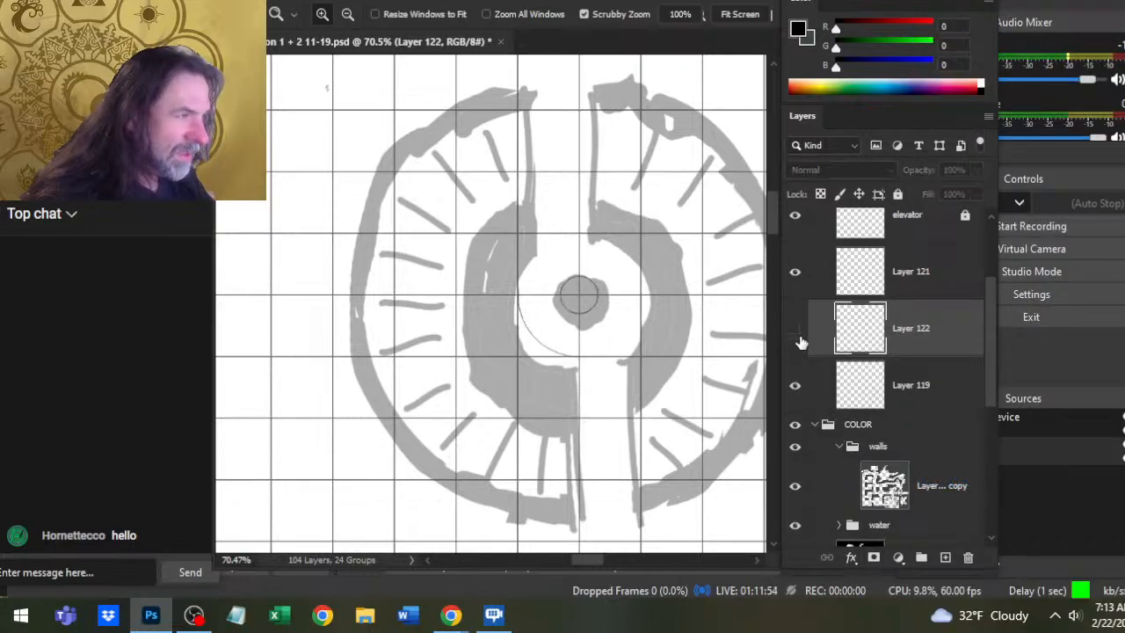
left_click(798, 339)
left_click(798, 340)
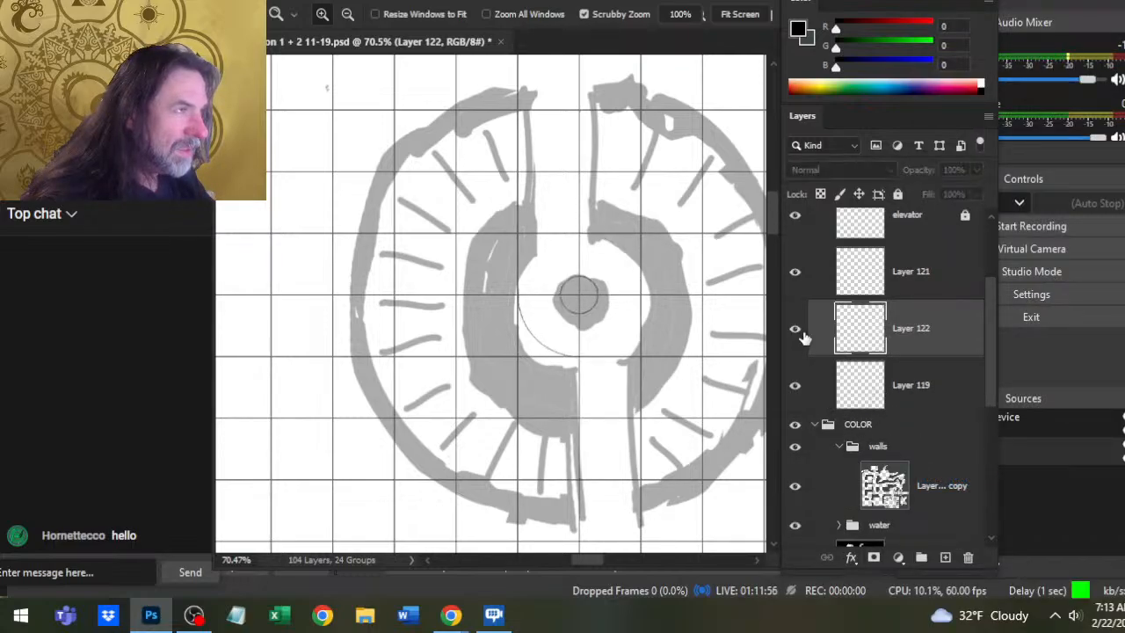
left_click(797, 334)
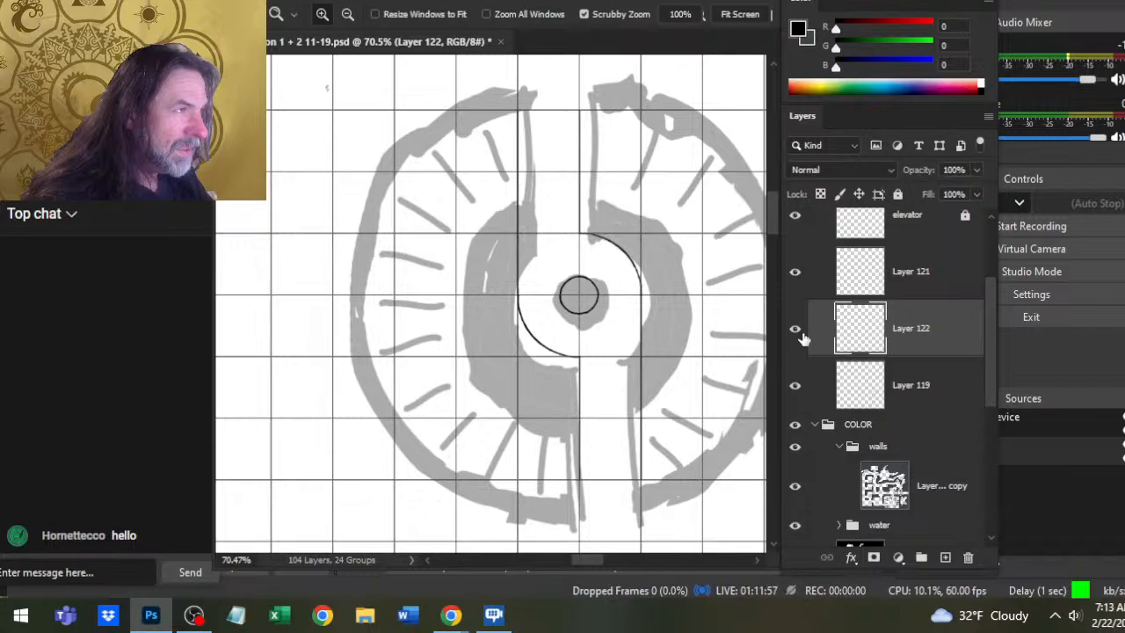
left_click(796, 276)
left_click(861, 324, "ctrl")
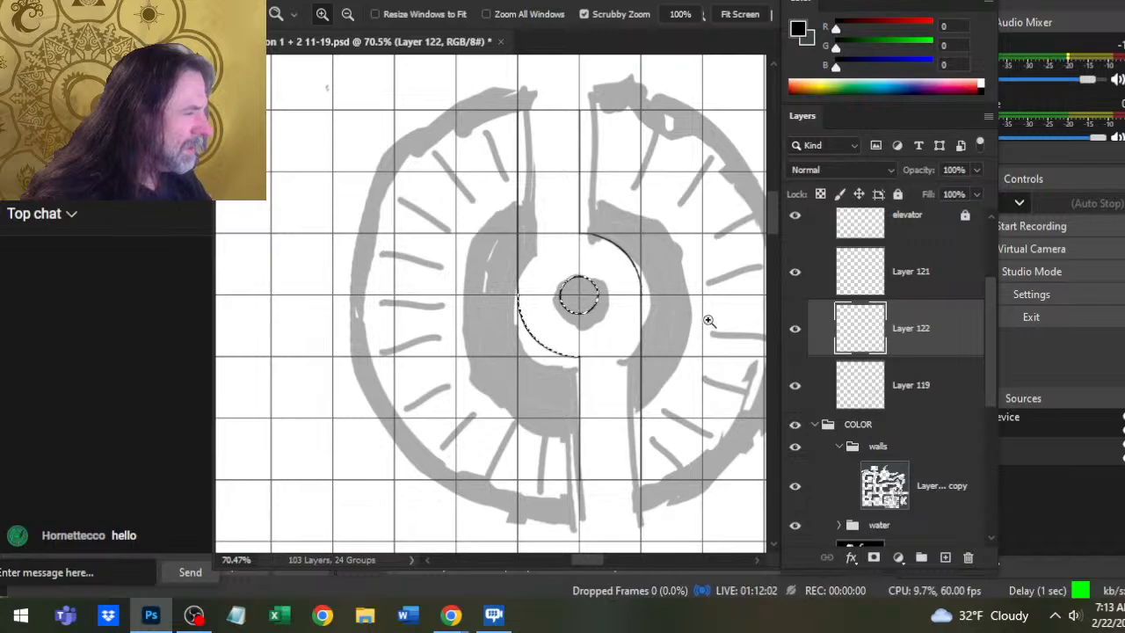
key("l")
key("ctrl+d")
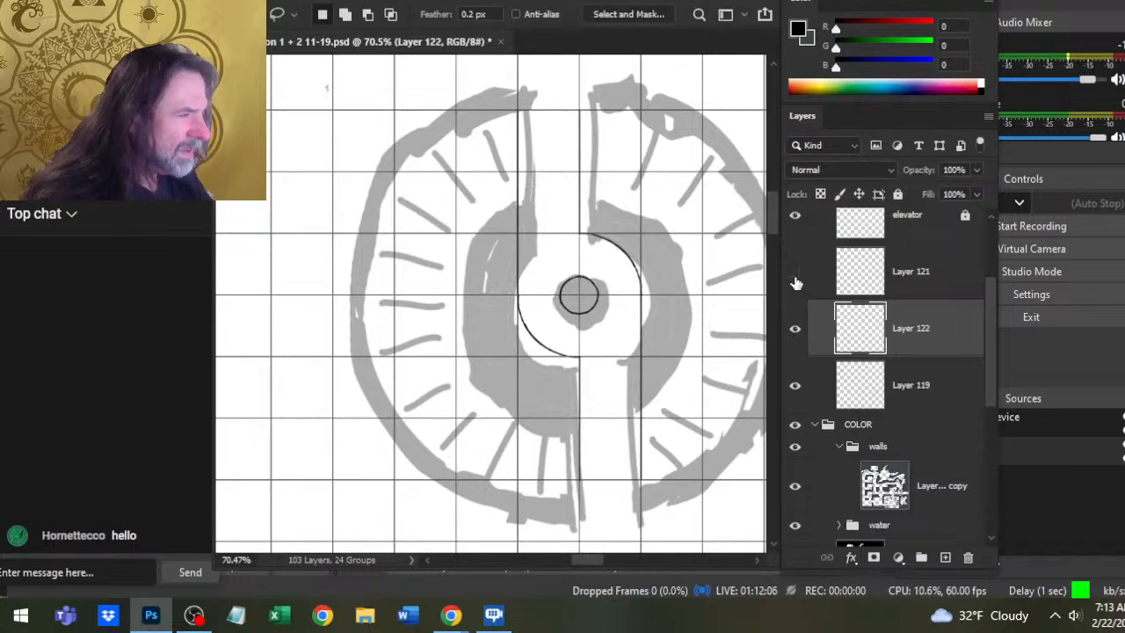
- Inspect the contents of Layer 121 with a temporary Magic Wand selection and by toggling the layer's visibility
left_click(912, 283)
key("w")
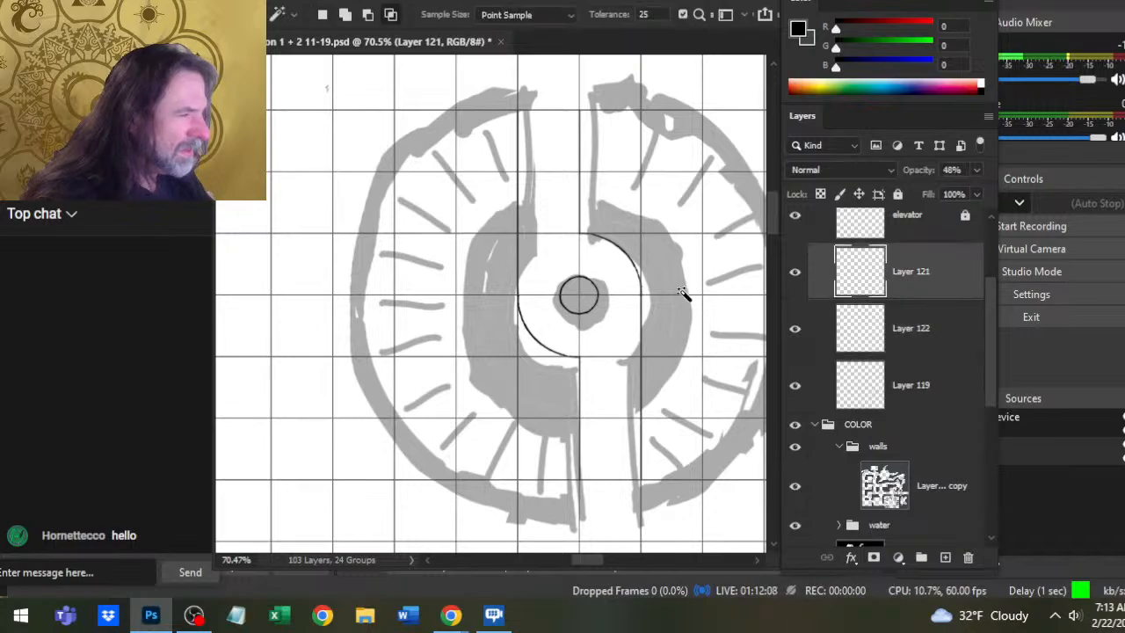
left_click(673, 317)
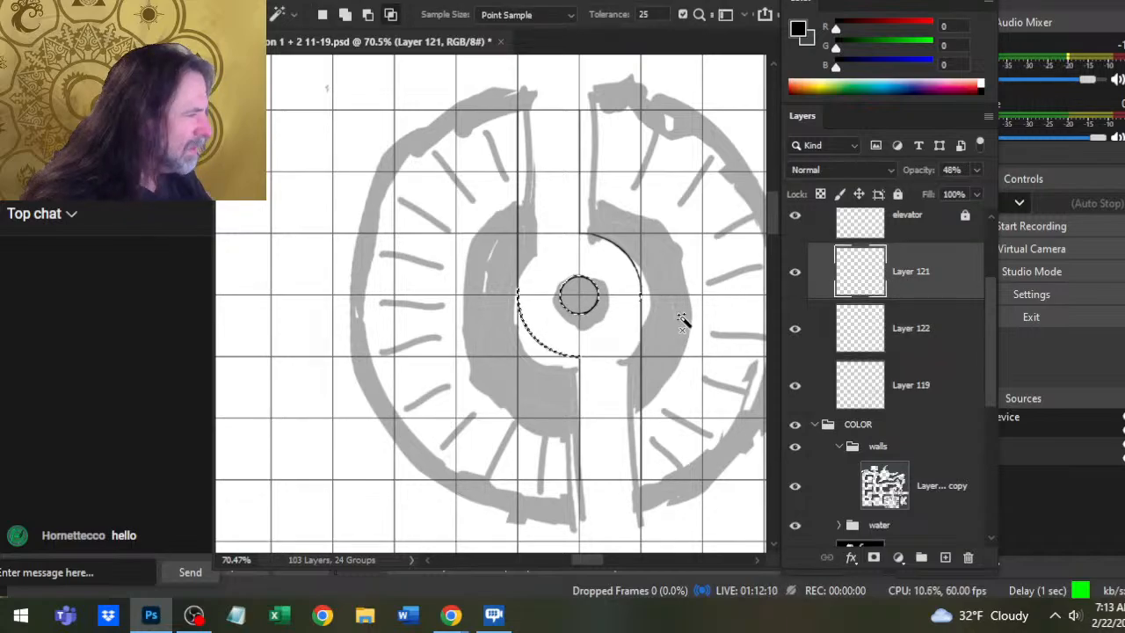
key("l")
key("ctrl+d")
left_click(795, 274)
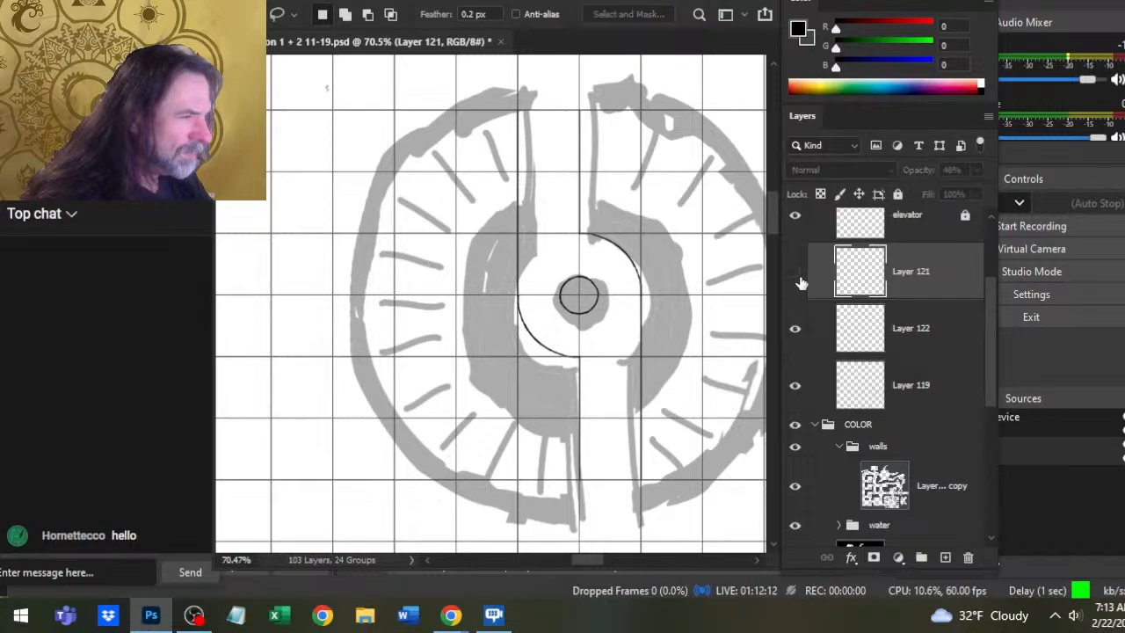
left_click(796, 274)
- Compare the thin guide lines on Layer 121 with the outlines on Layer 122, delete Layer 121, and leave Layer 122 shown
key("z")
left_click_drag(548, 322, 628, 349)
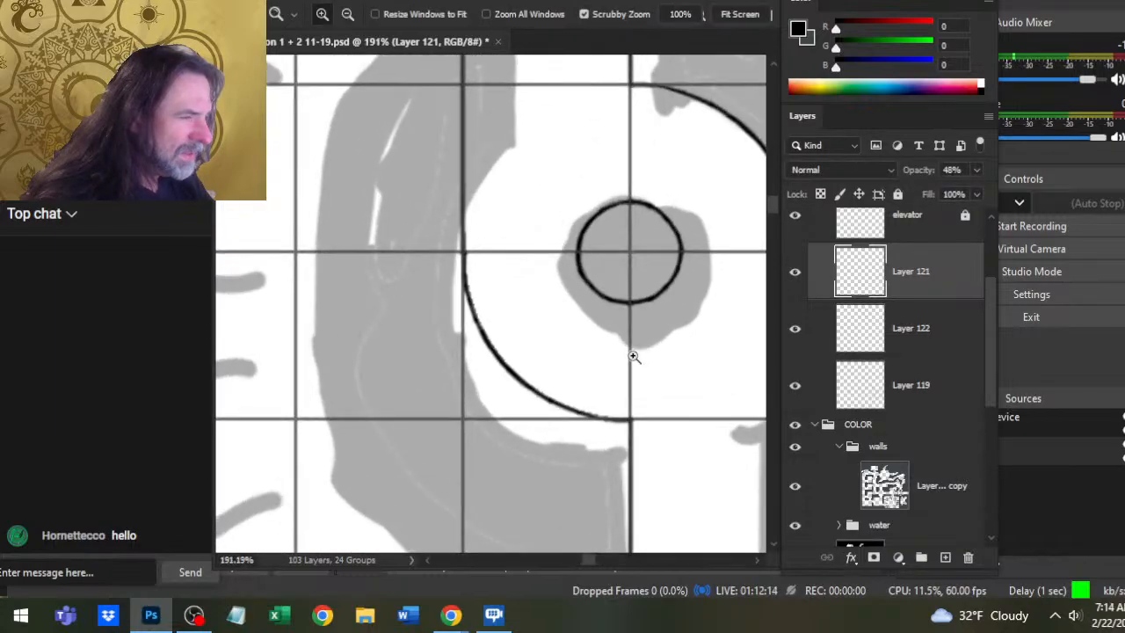
left_click(801, 329)
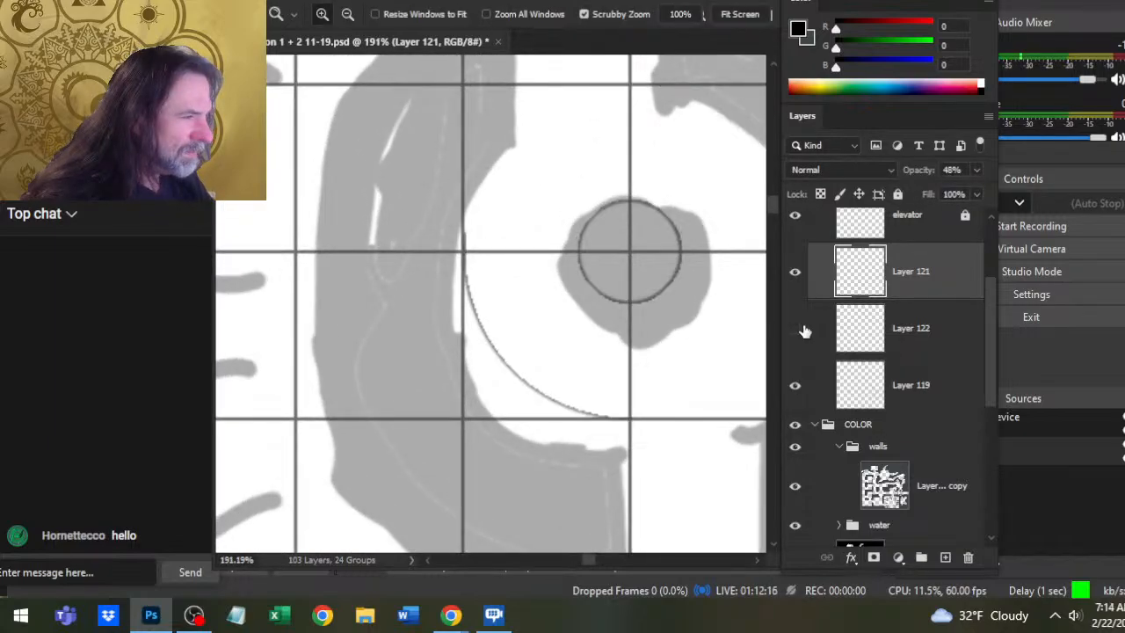
left_click(795, 275)
left_click(795, 275)
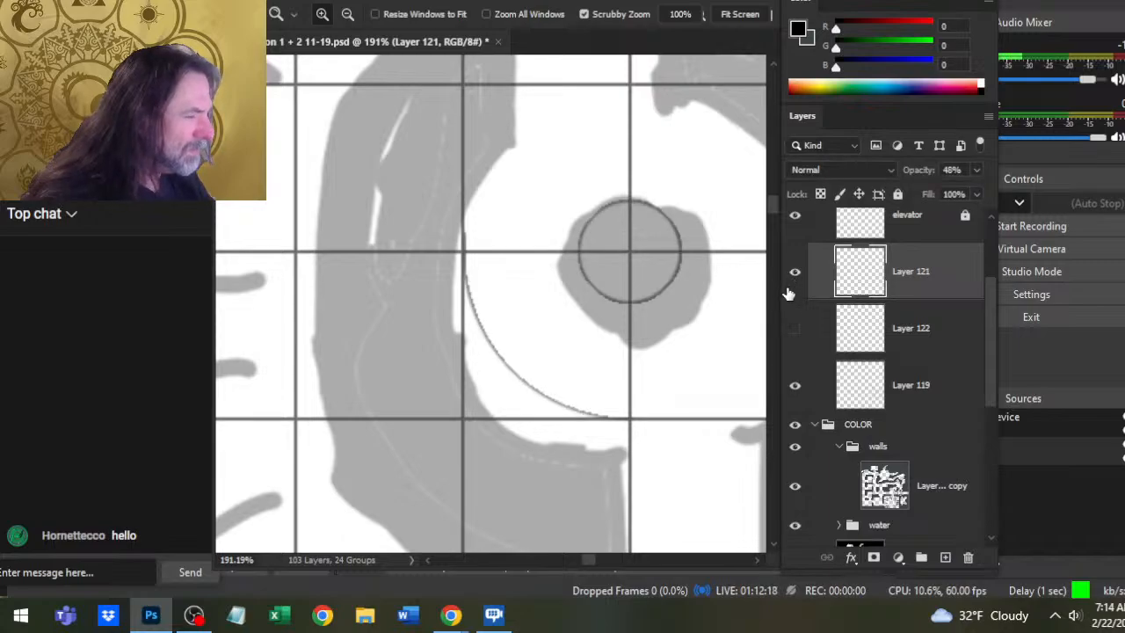
left_click(793, 332)
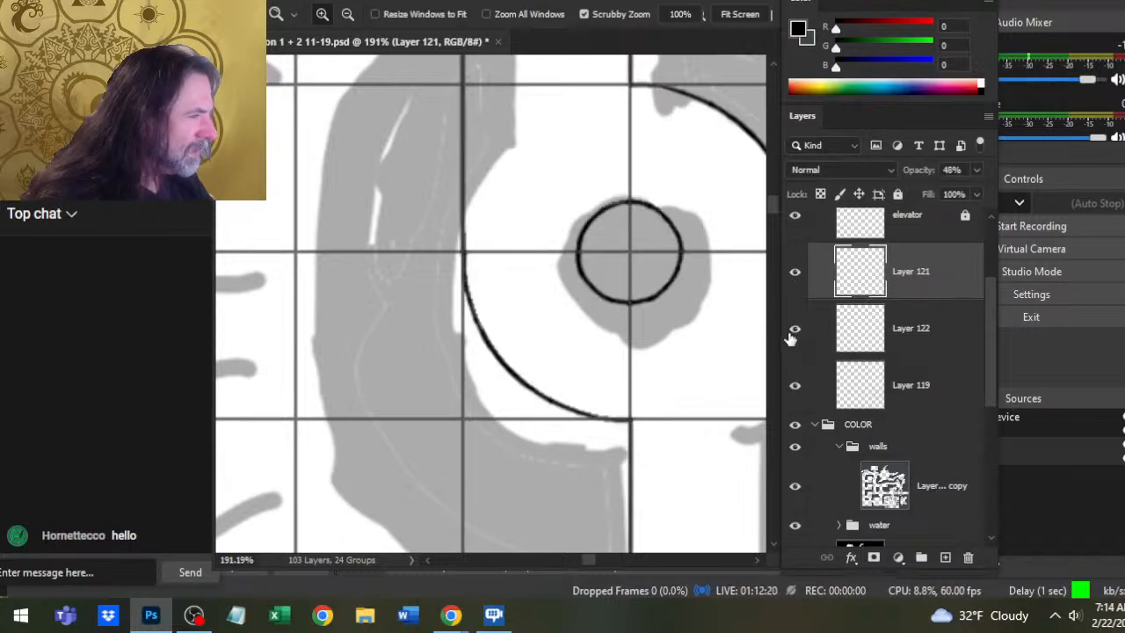
left_click(794, 332)
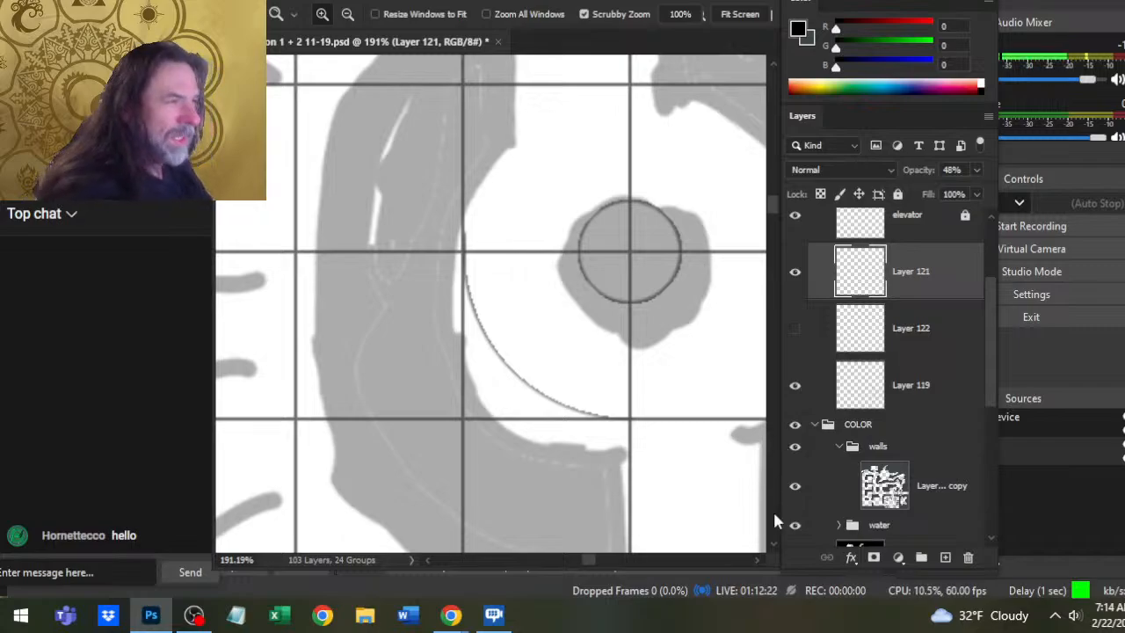
key("Delete")
left_click(794, 297)
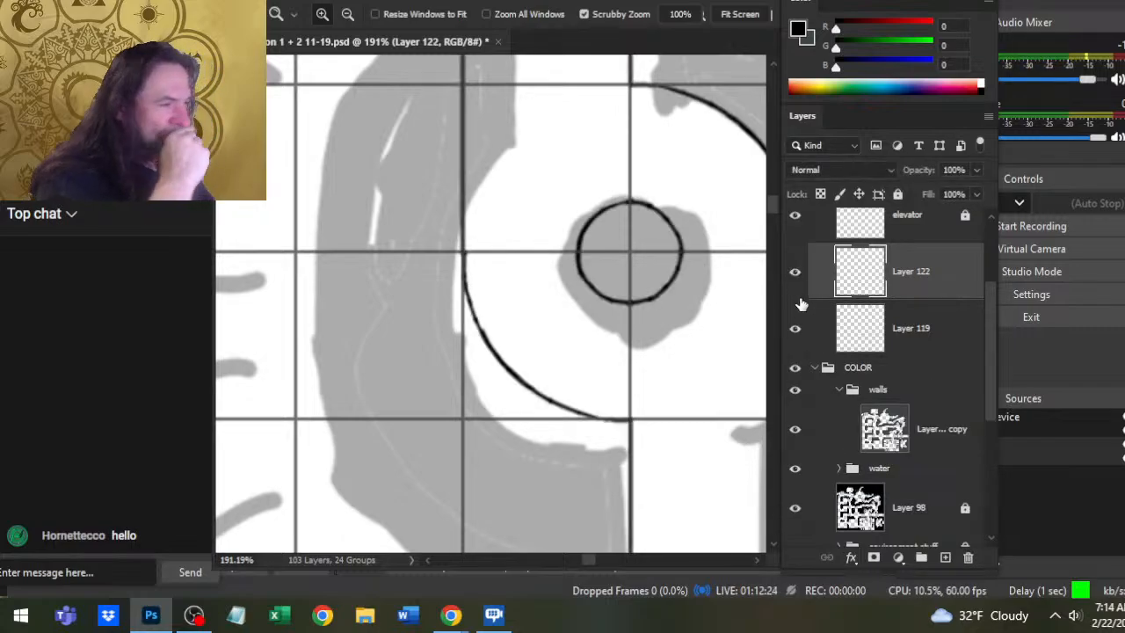
- Stamp a black disc on a new layer with a size 400 brush, centred on the small circle, and compare it with the sketch beneath
left_click_drag(640, 344, 463, 311)
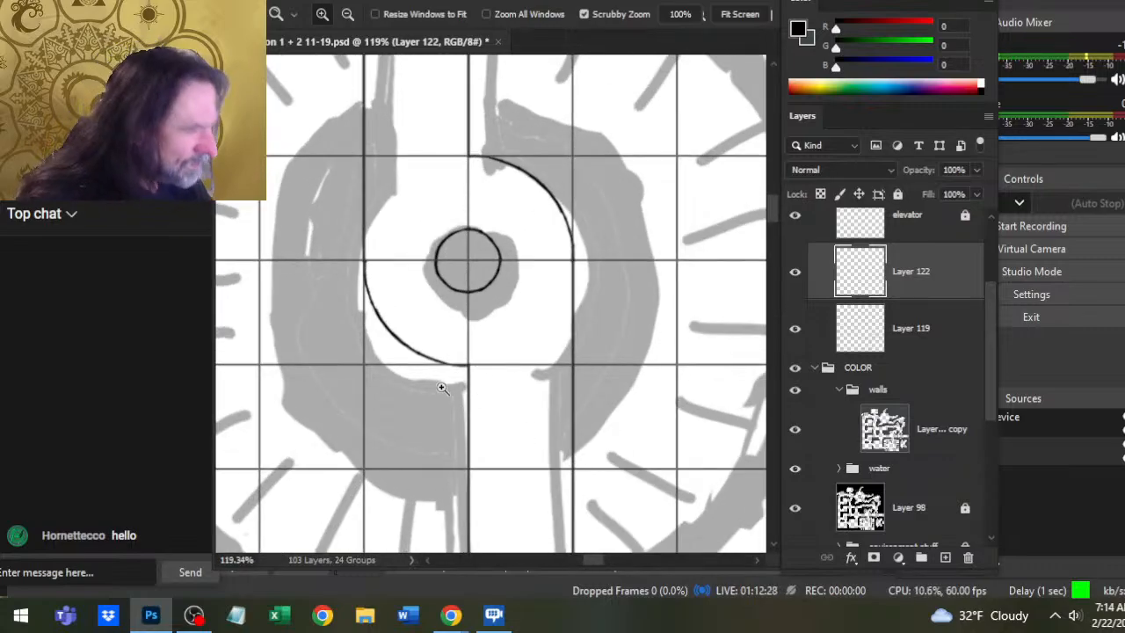
left_click_drag(497, 264, 480, 279)
left_click_drag(584, 311, 540, 313)
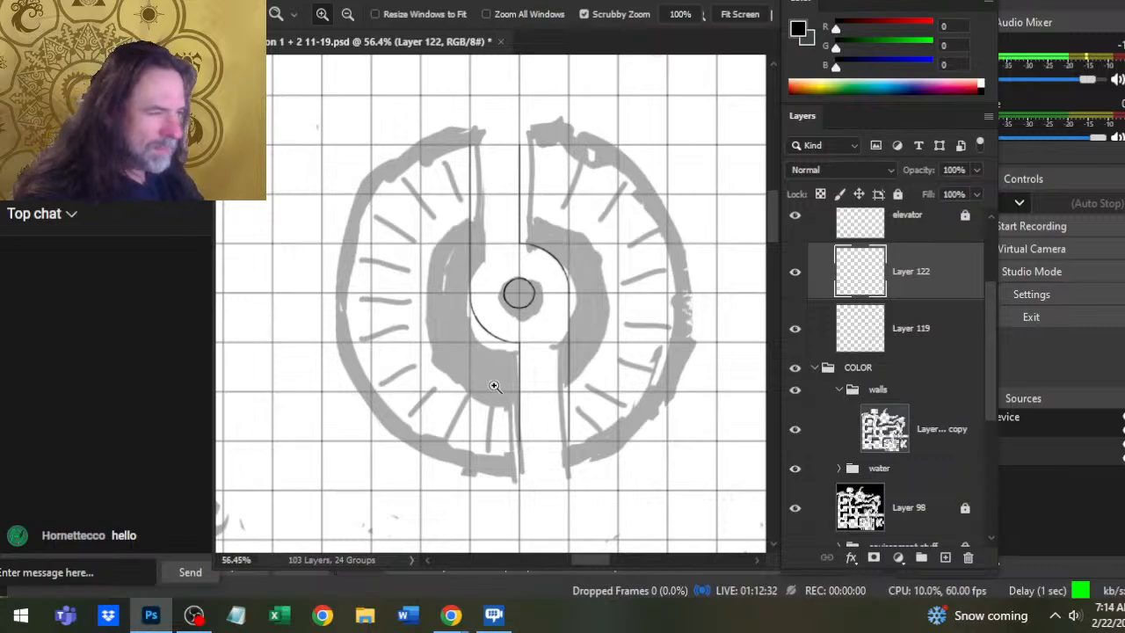
left_click(945, 558)
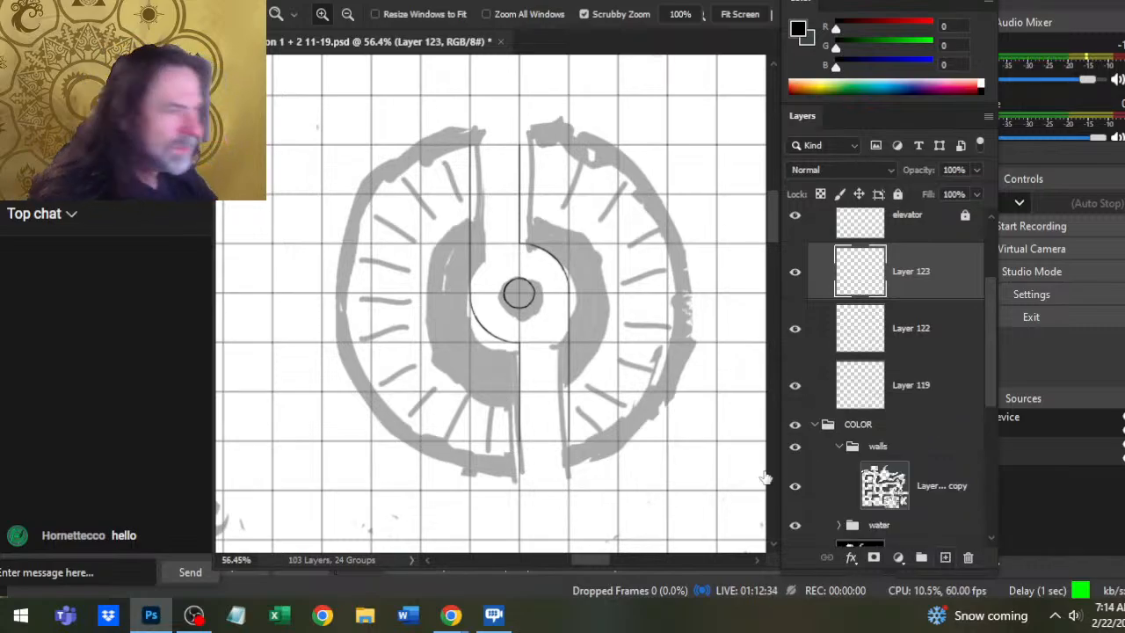
key("b")
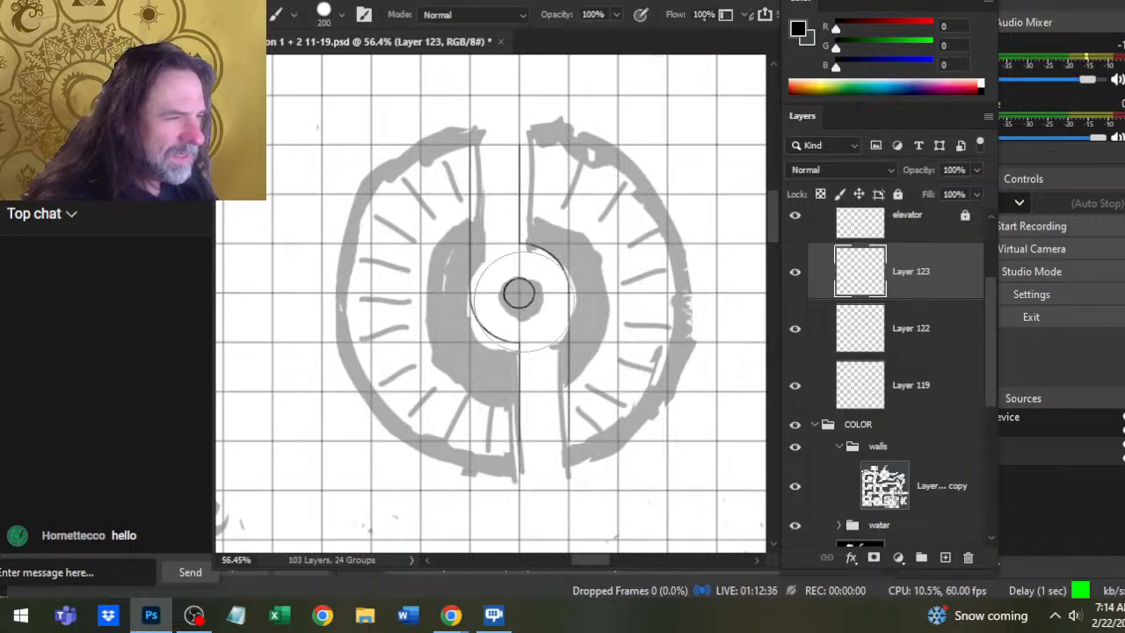
key("bracketright")
key("bracketright")
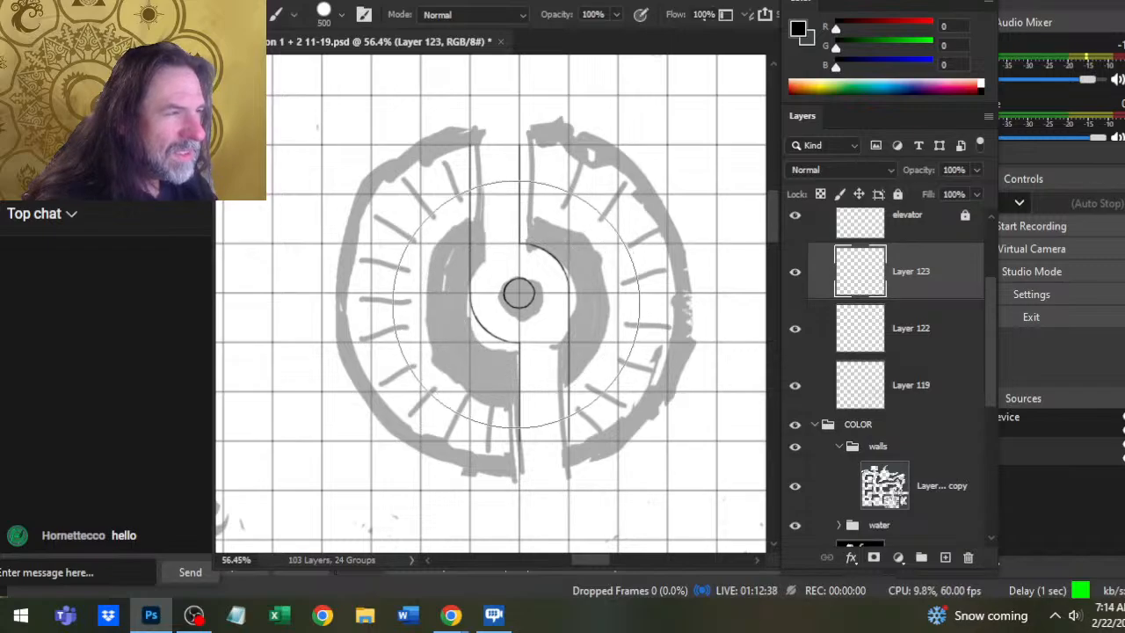
key("bracketleft")
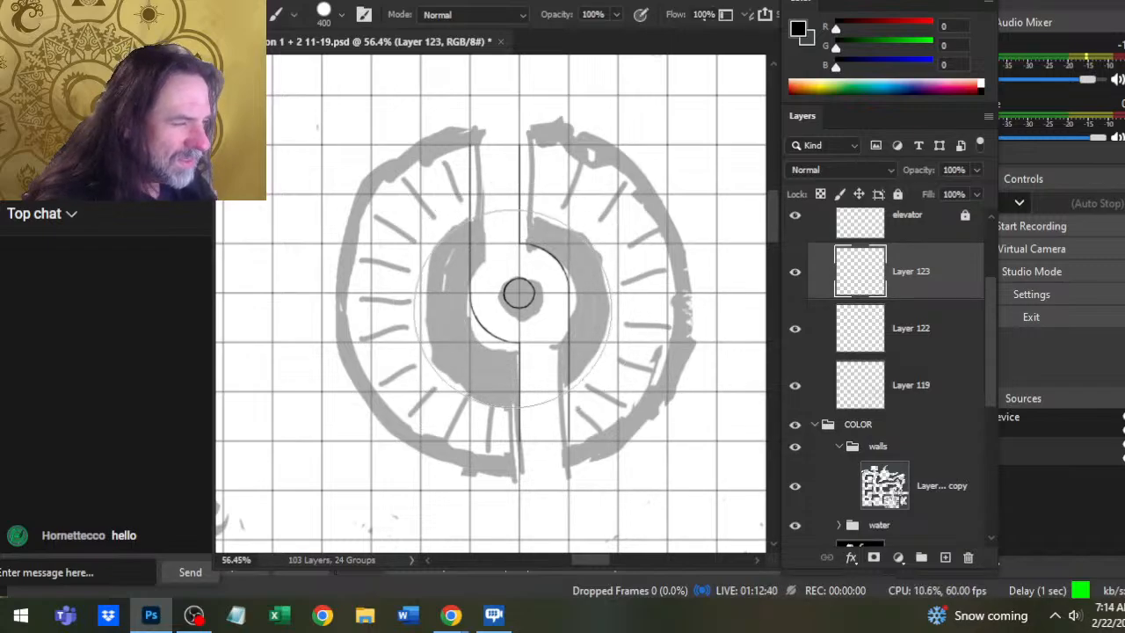
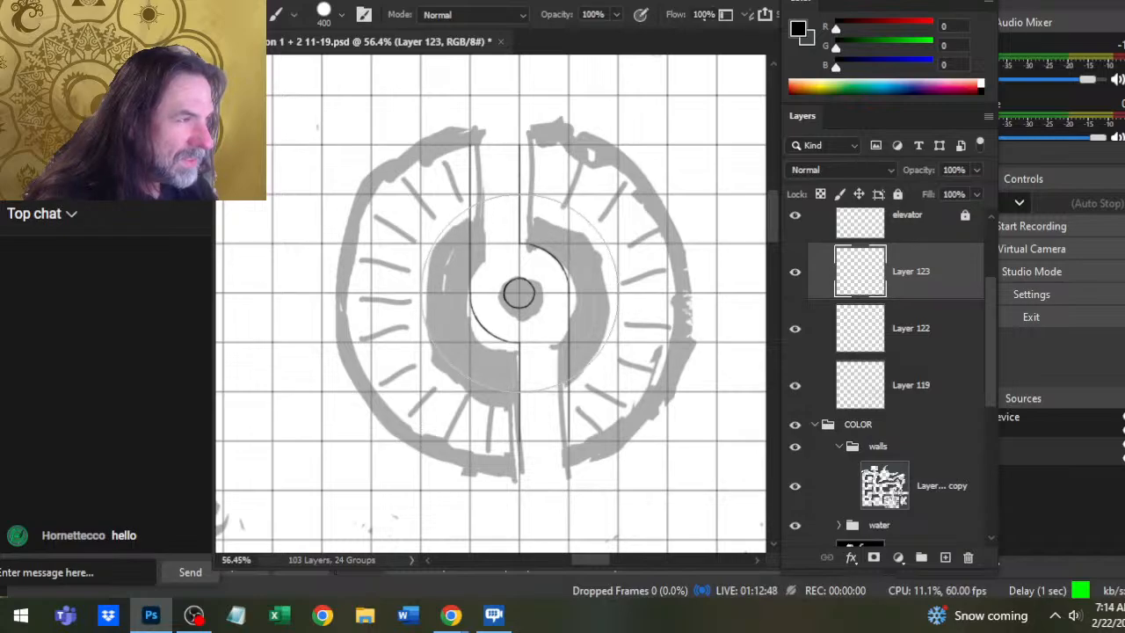
left_click(519, 293)
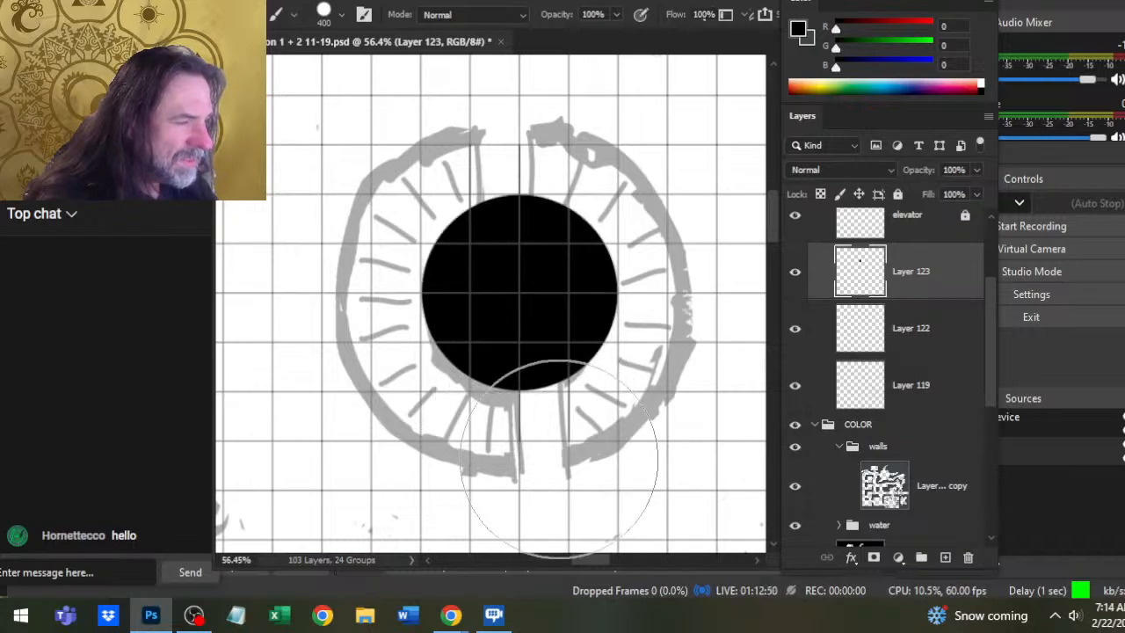
left_click(797, 282)
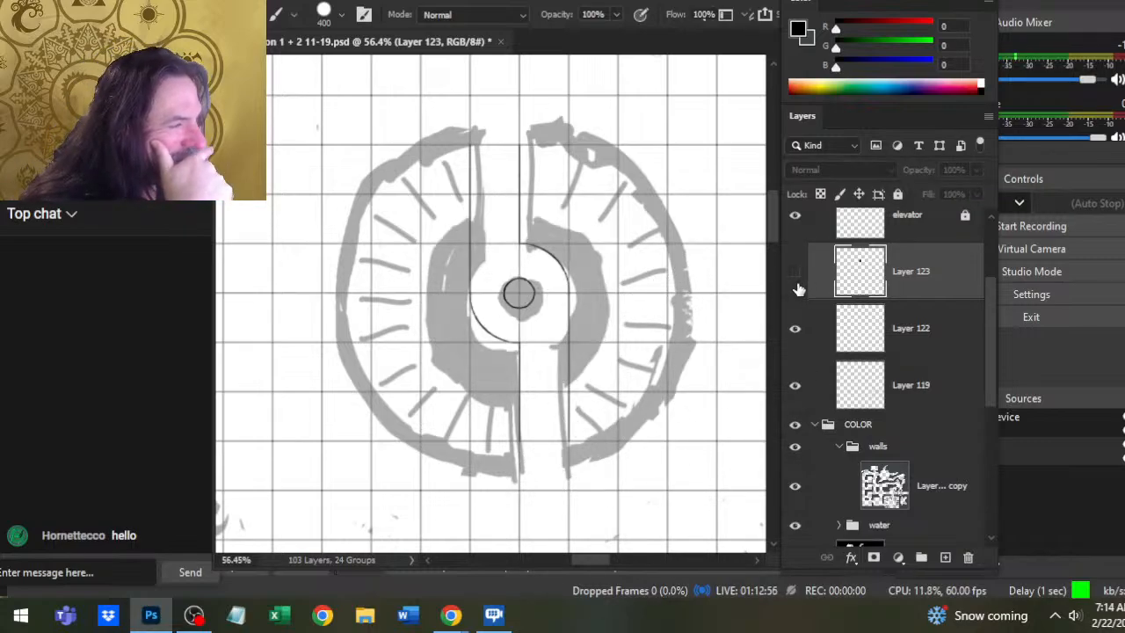
left_click(796, 274)
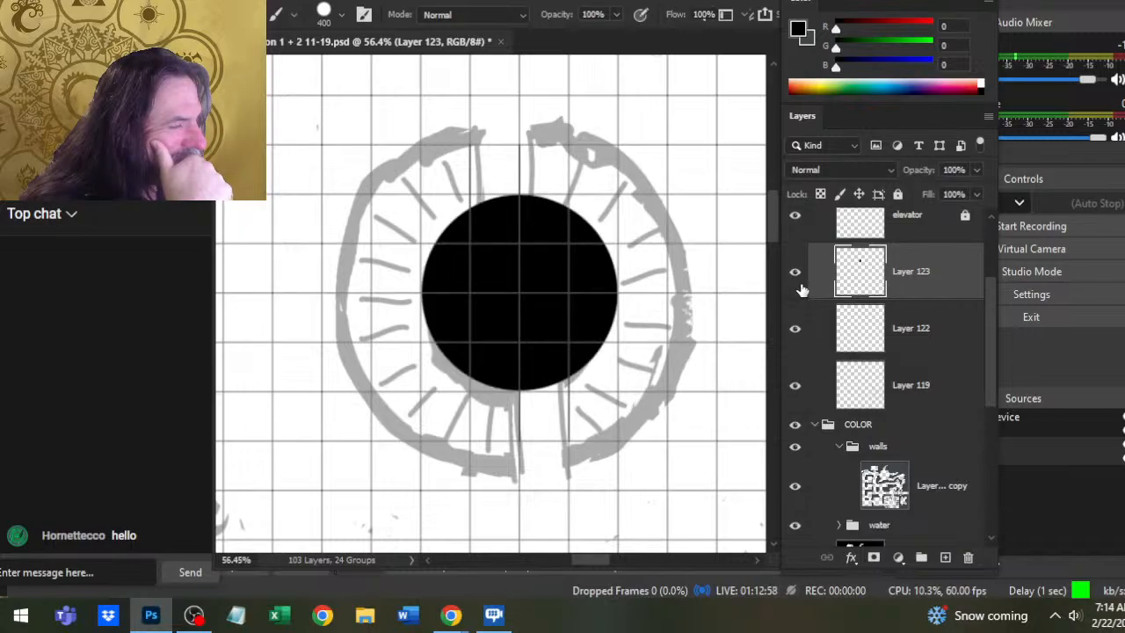
left_click(797, 275)
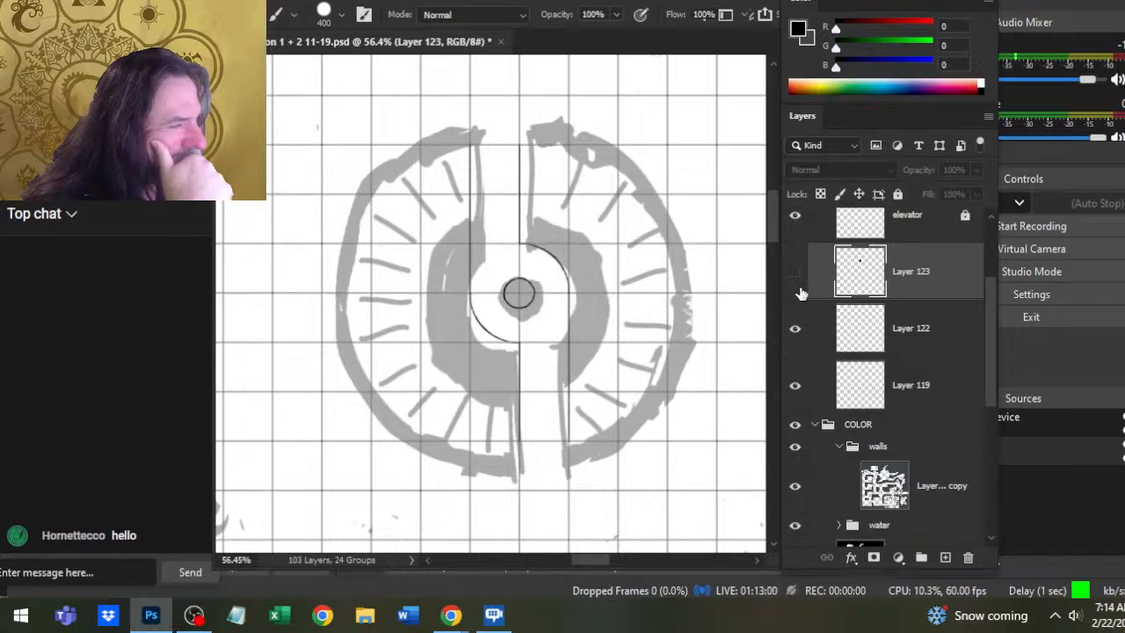
left_click(800, 291)
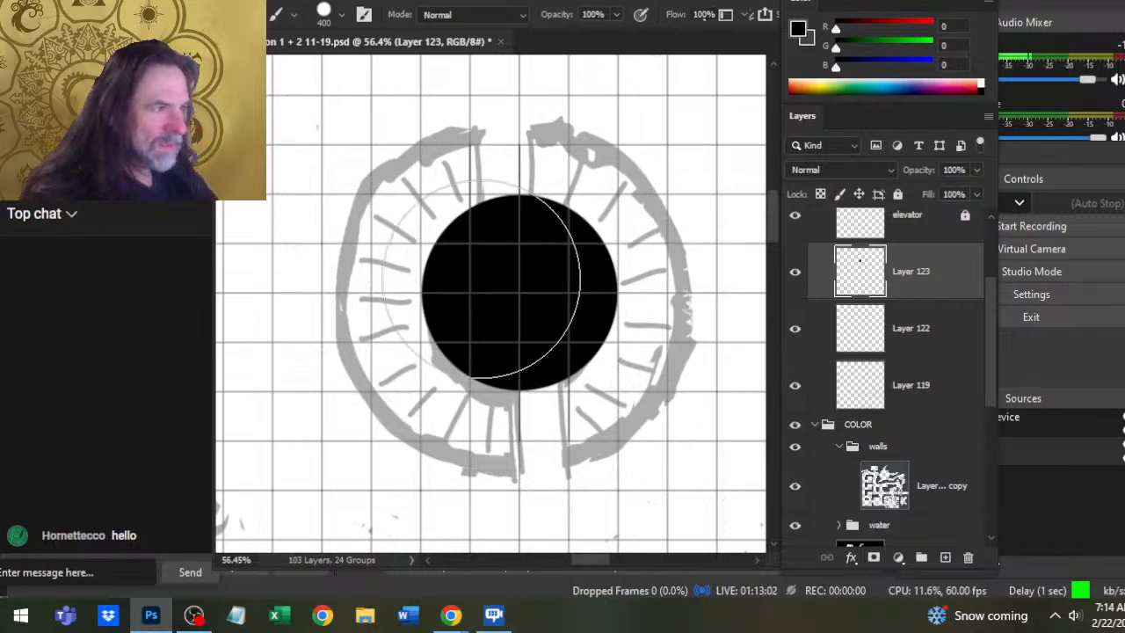
- Select the black disc on Layer 123 with the Magic Wand and contract the selection slightly inside its edge
key("w")
left_click(494, 380)
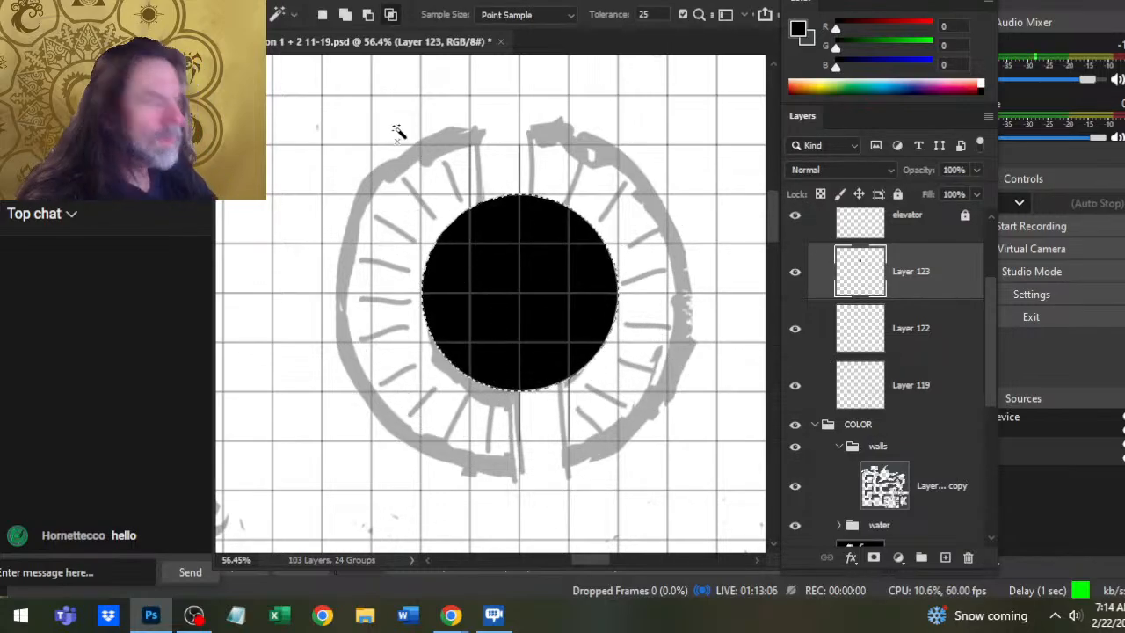
left_click(413, 1)
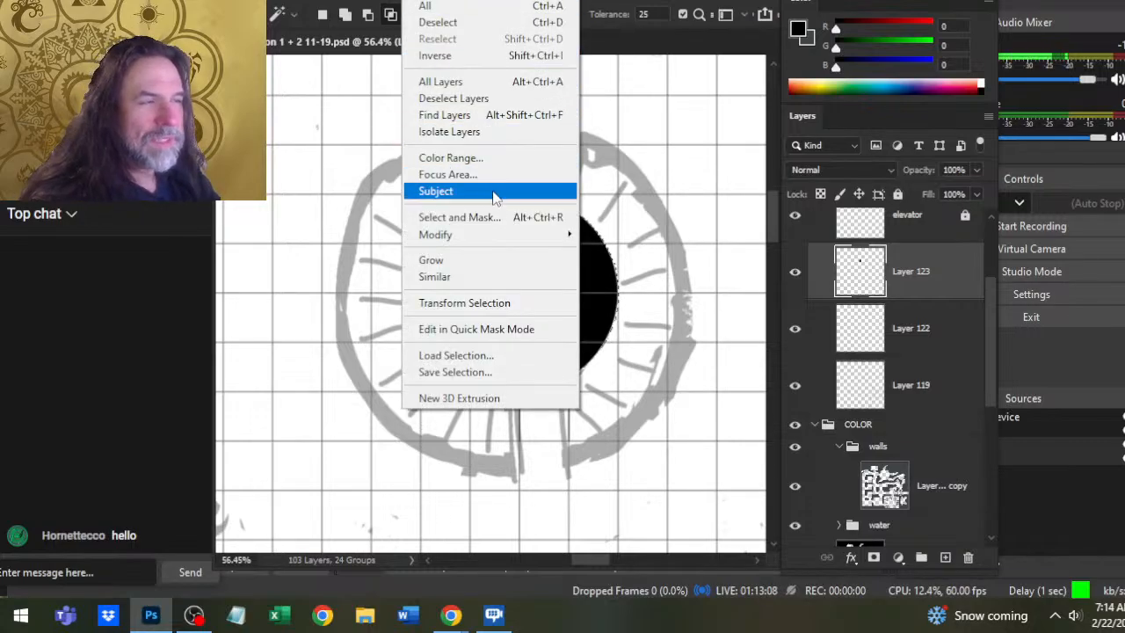
mouse_move(513, 239)
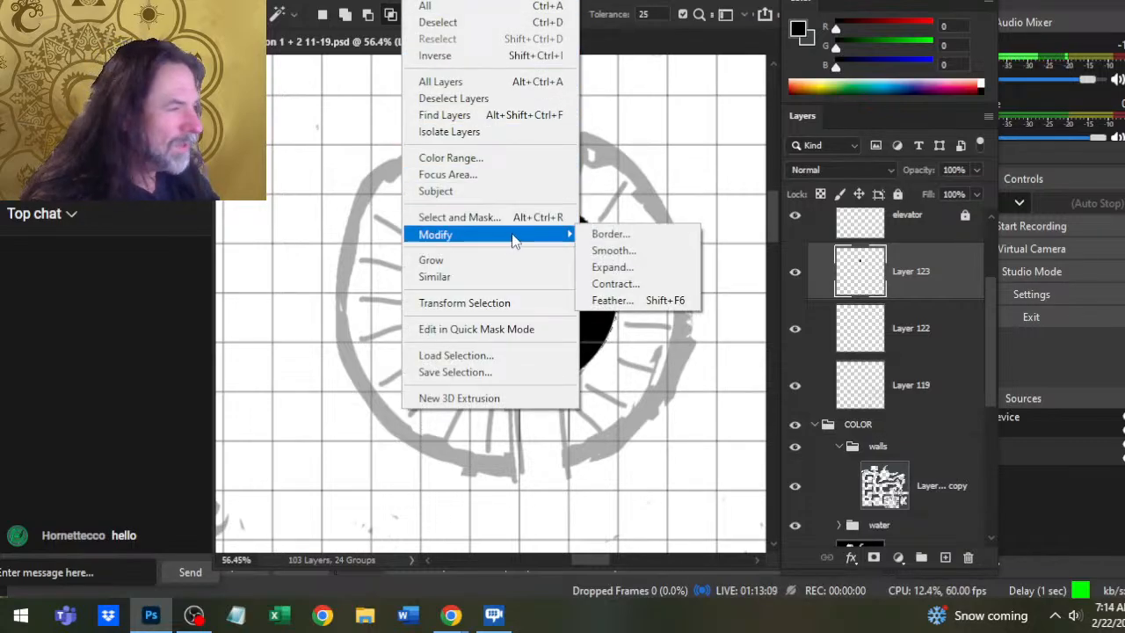
left_click(616, 284)
key("Return")
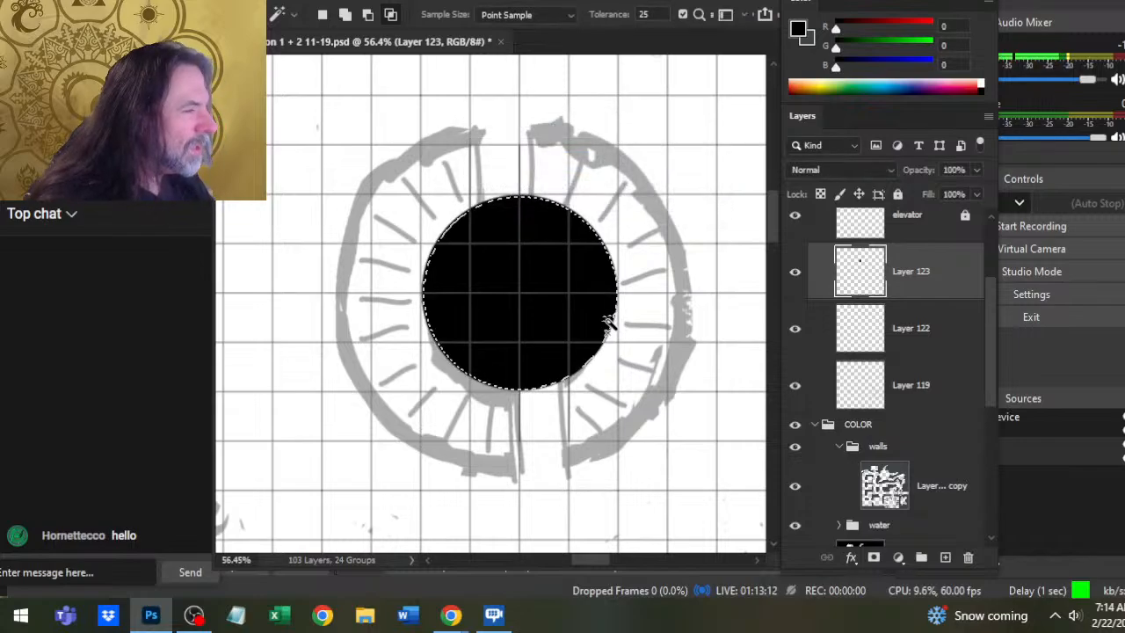
- Clear the inside of the black disc on Layer 123 to leave a thin circular outline, and clear the selection
key("Delete")
key("l")
key("ctrl+d")
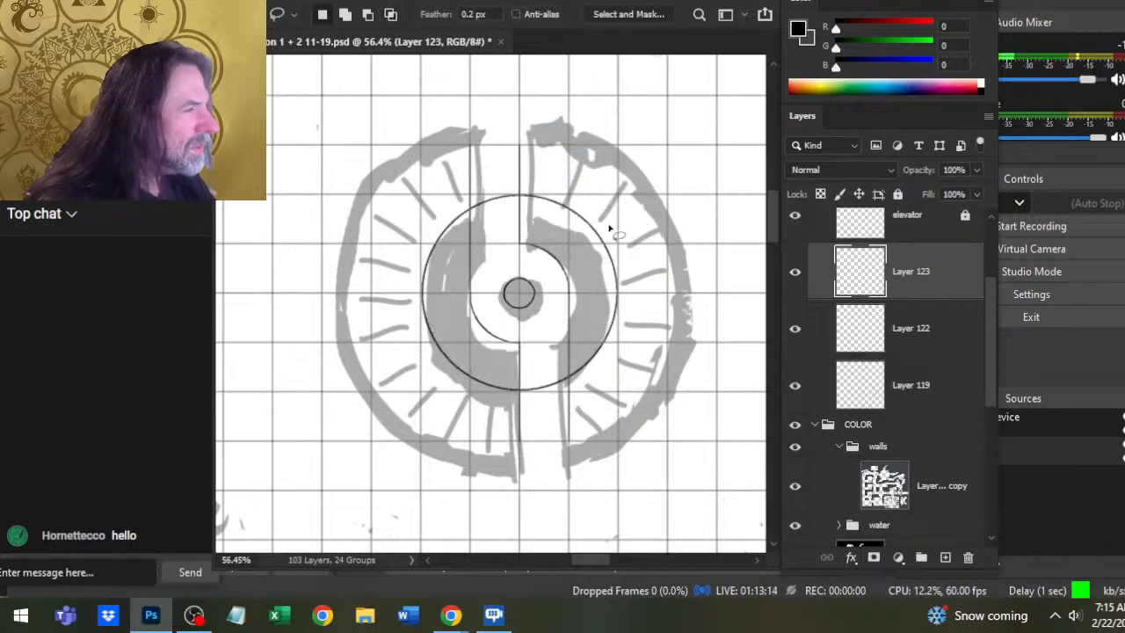
- Erase the parts of the Layer 123 circle outline that cross the one-square-wide passages at its lower and upper openings
key("z")
mouse_move(537, 195)
left_mouse_down()
mouse_move(640, 234)
mouse_move(574, 245)
left_mouse_up()
left_click_drag(549, 404, 613, 428)
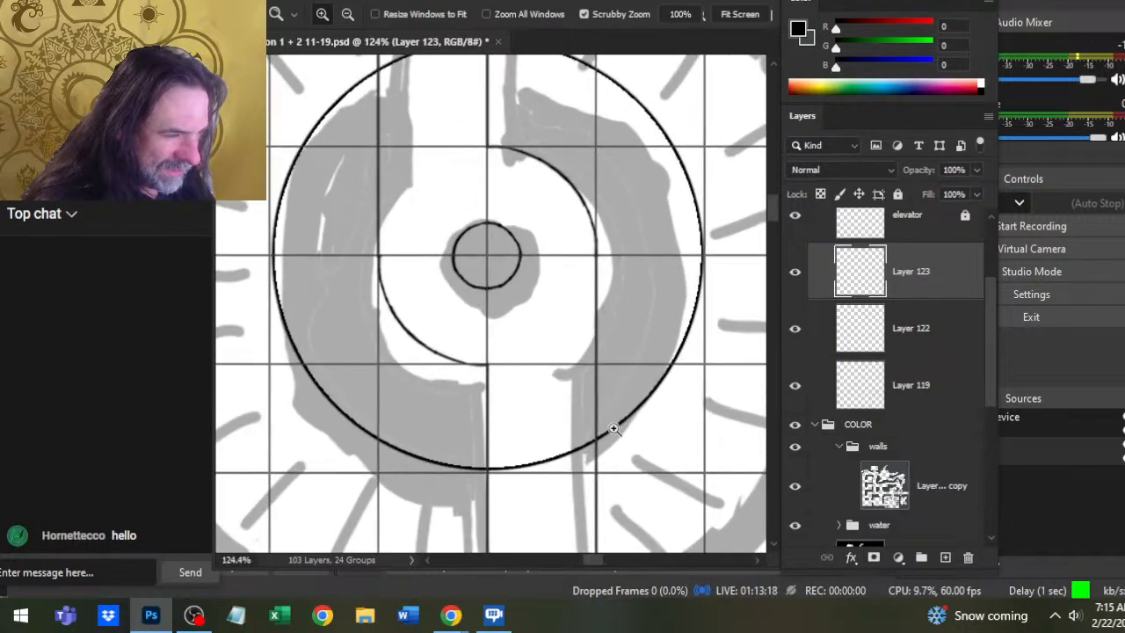
left_click_drag(540, 460, 505, 442)
key("e")
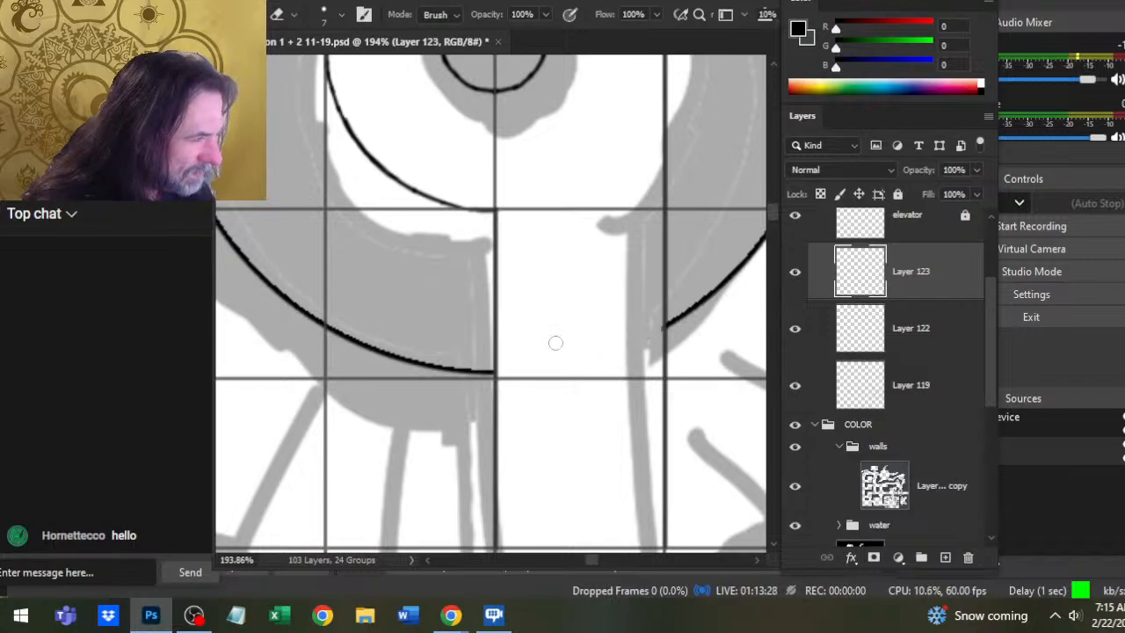
key("z")
mouse_move(581, 298)
left_mouse_down()
mouse_move(545, 303)
mouse_move(581, 328)
left_mouse_up()
scroll(582, 327, "up", 3)
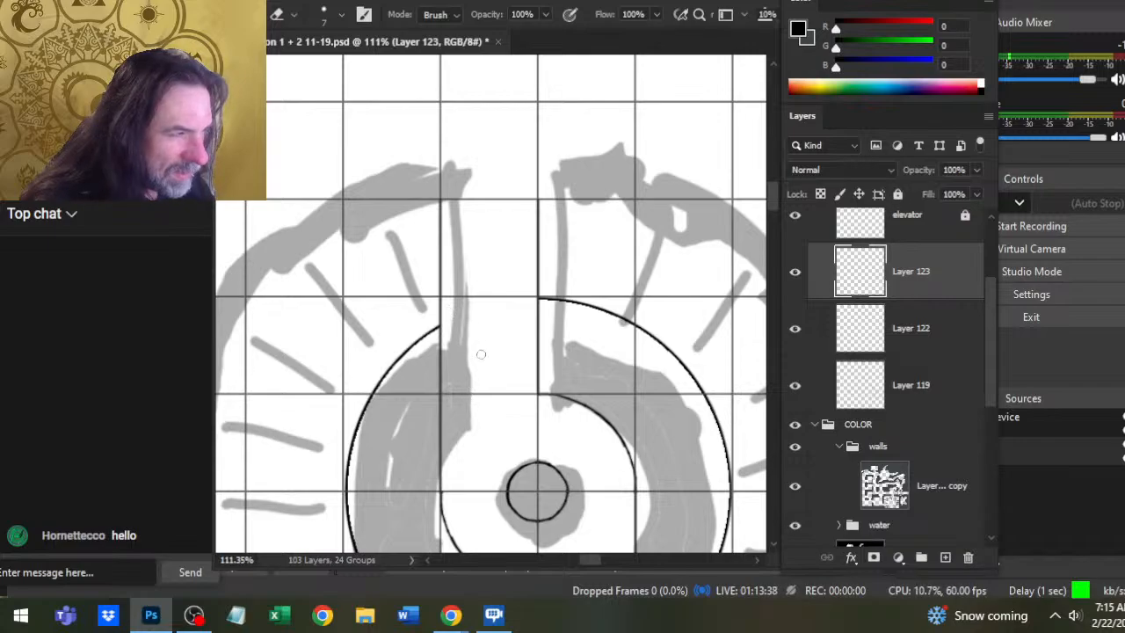
- Add a new layer above Layer 123 and compare a size 700 brush outline with the sketched outer ring
key("z")
left_click_drag(582, 370, 484, 471)
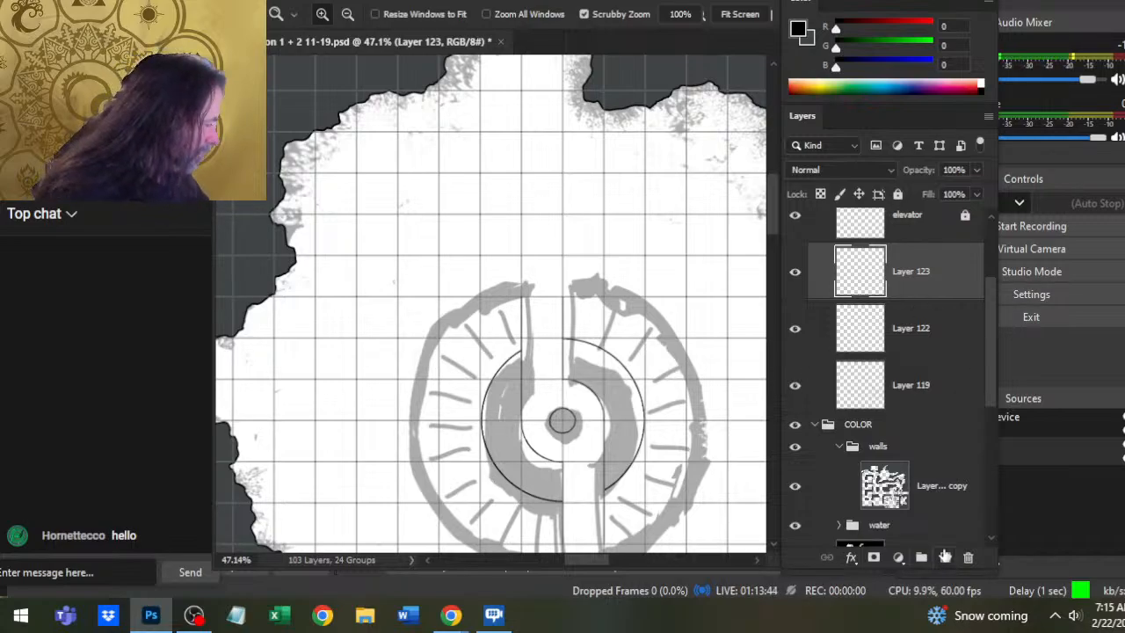
left_click(945, 556)
key("b")
scroll(547, 212, "down", 3)
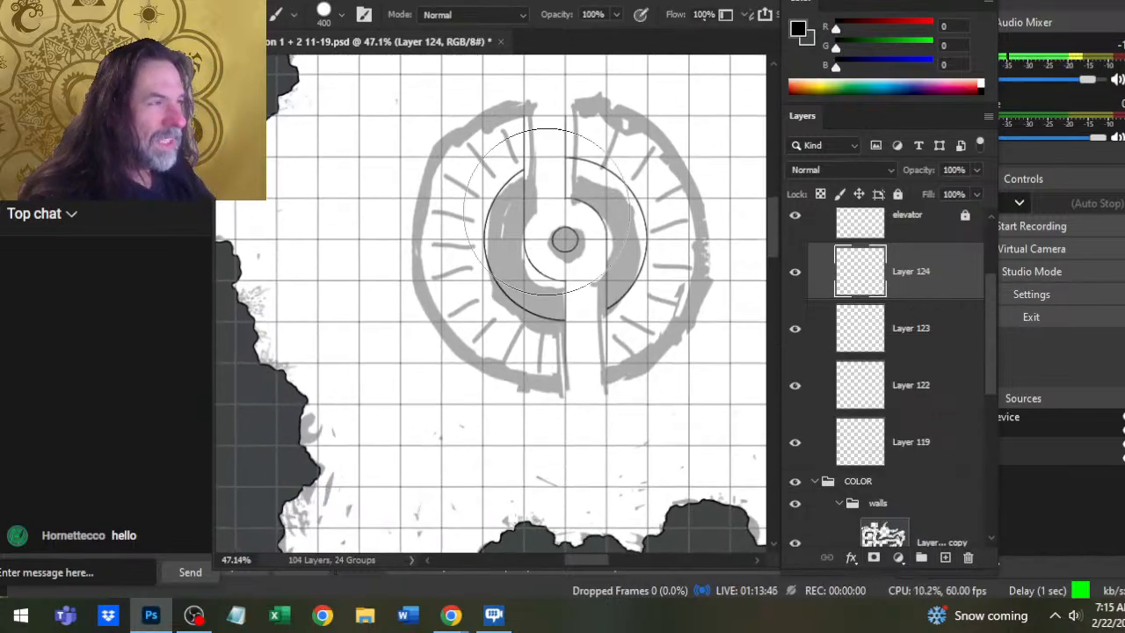
key("bracketright")
key("bracketright")
key("bracketright")
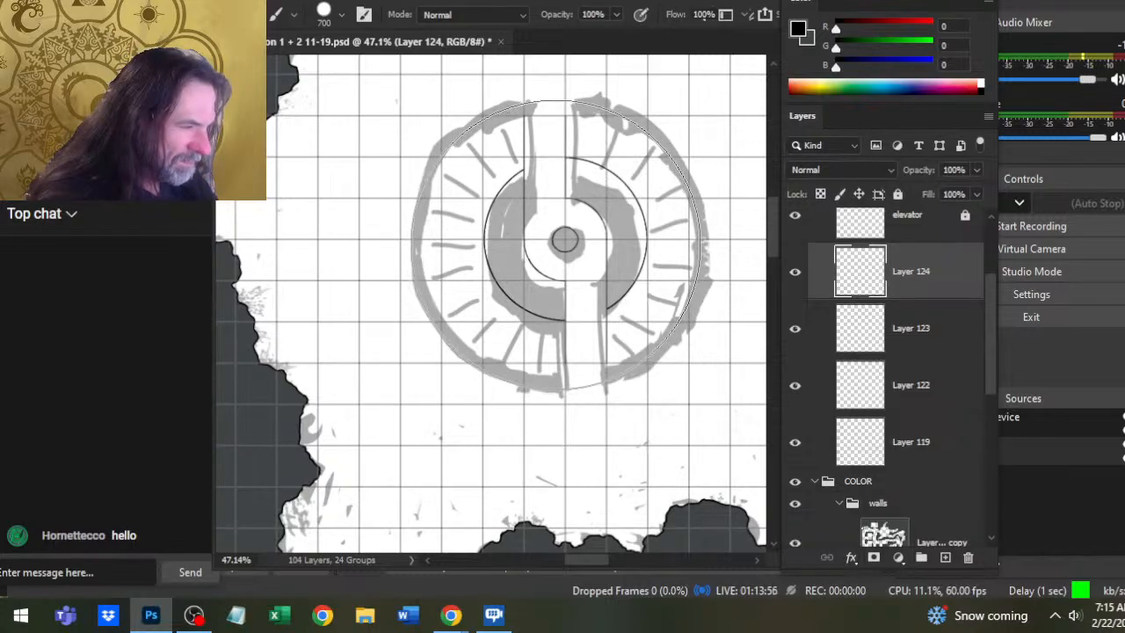
- Compare brush sizes between 500 and 700 around the feature and stamp a black size 600 disc centred on the small circle
key("z")
mouse_move(569, 284)
left_mouse_down()
mouse_move(659, 281)
mouse_move(639, 279)
mouse_move(610, 319)
mouse_move(564, 293)
mouse_move(531, 304)
left_mouse_up()
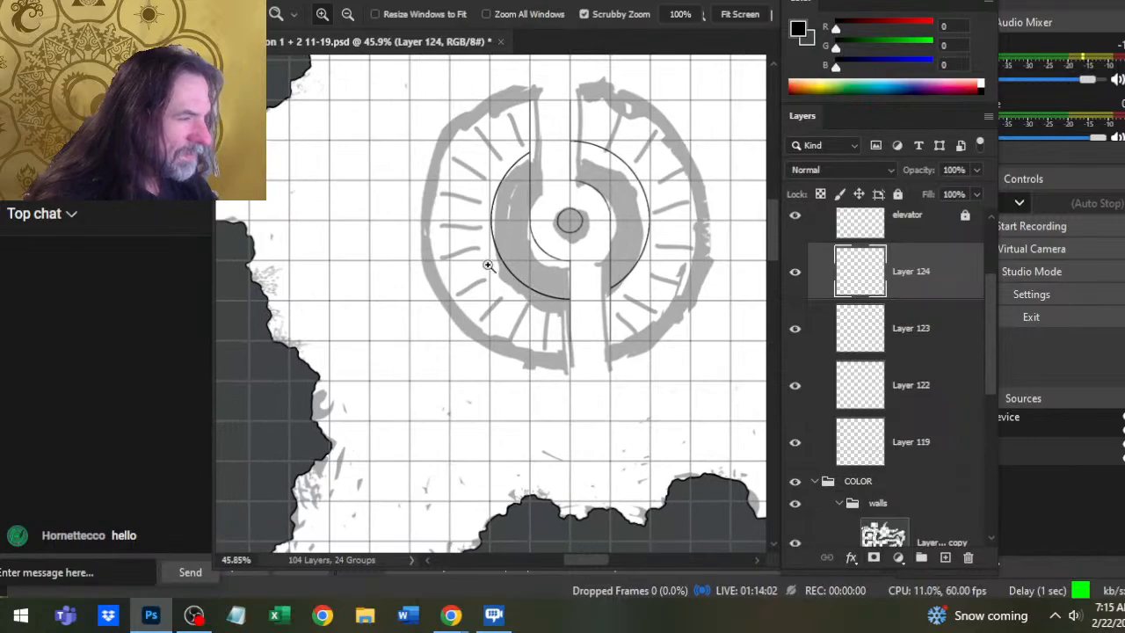
key("b")
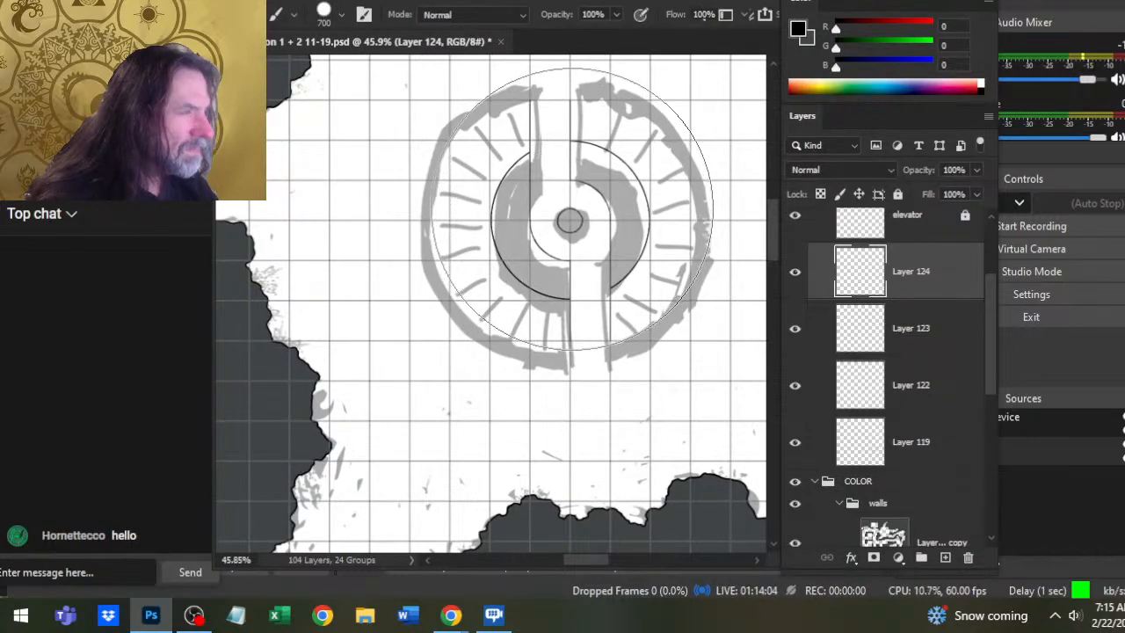
key("bracketleft")
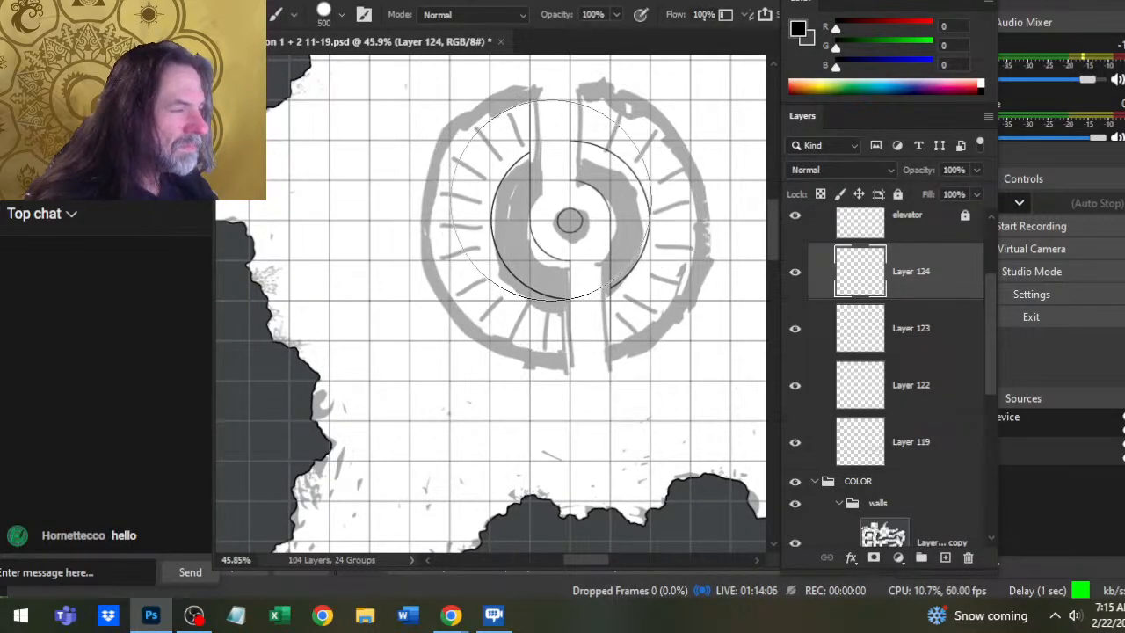
key("bracketright")
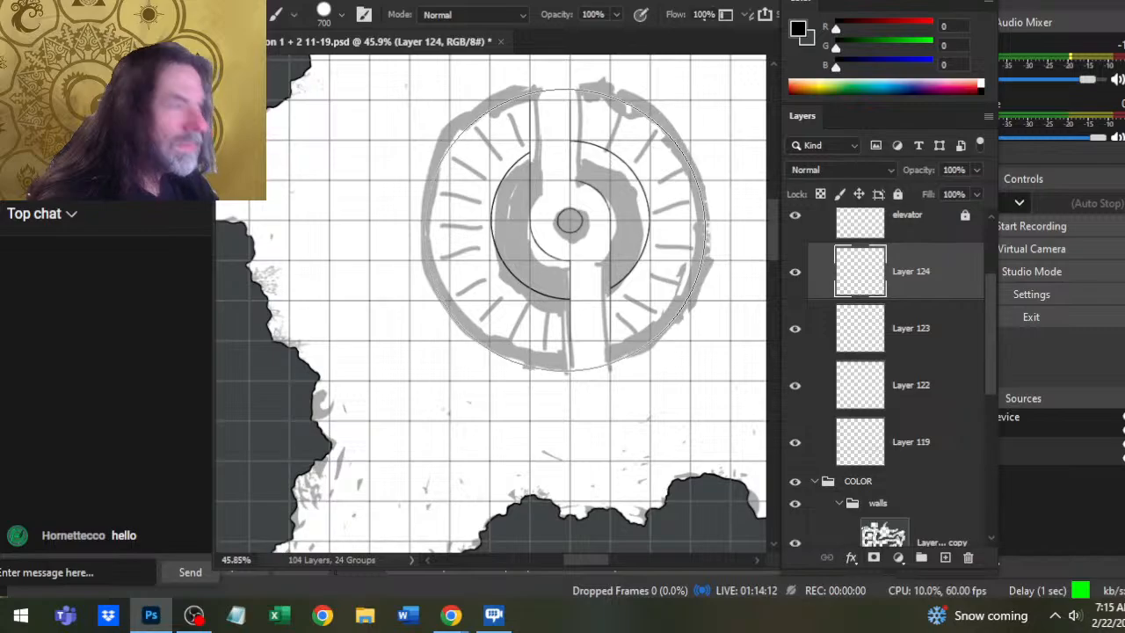
key("bracketleft")
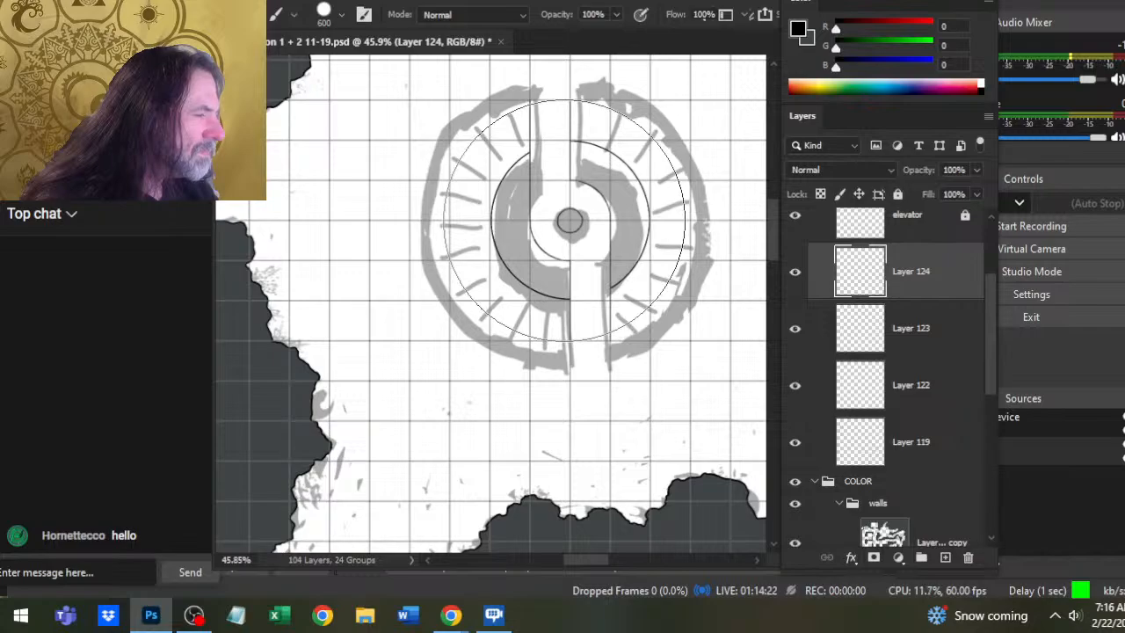
left_click(570, 221)
- Nudge the black disc on Layer 124 sideways to the right so its sides line up with the grid
key("z")
left_click(565, 178)
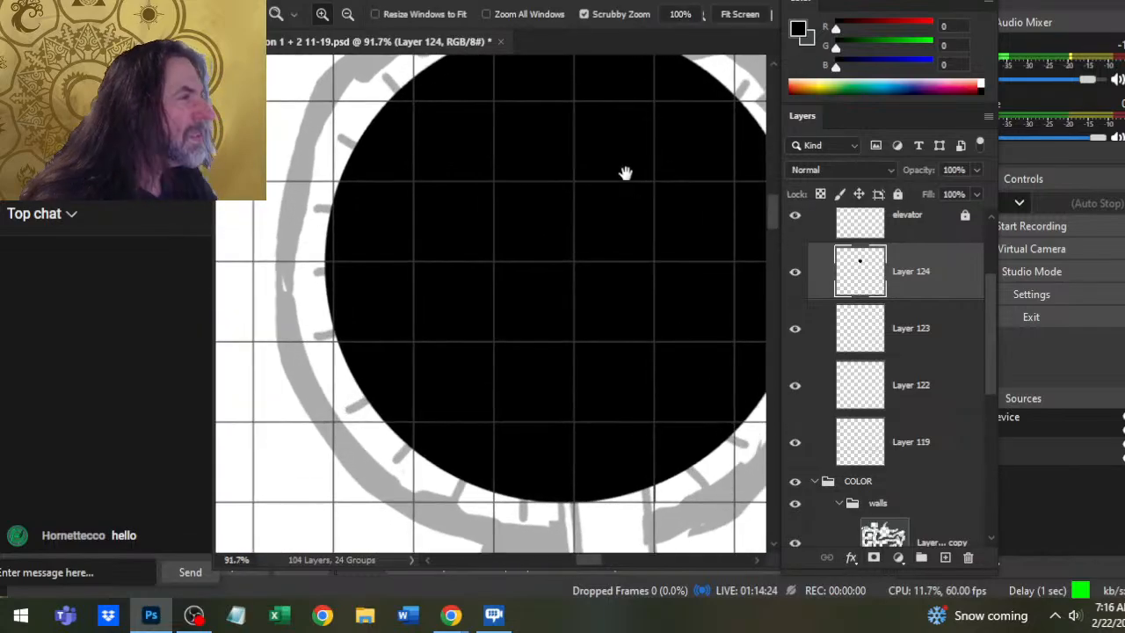
left_click_drag(625, 173, 576, 343)
key("v")
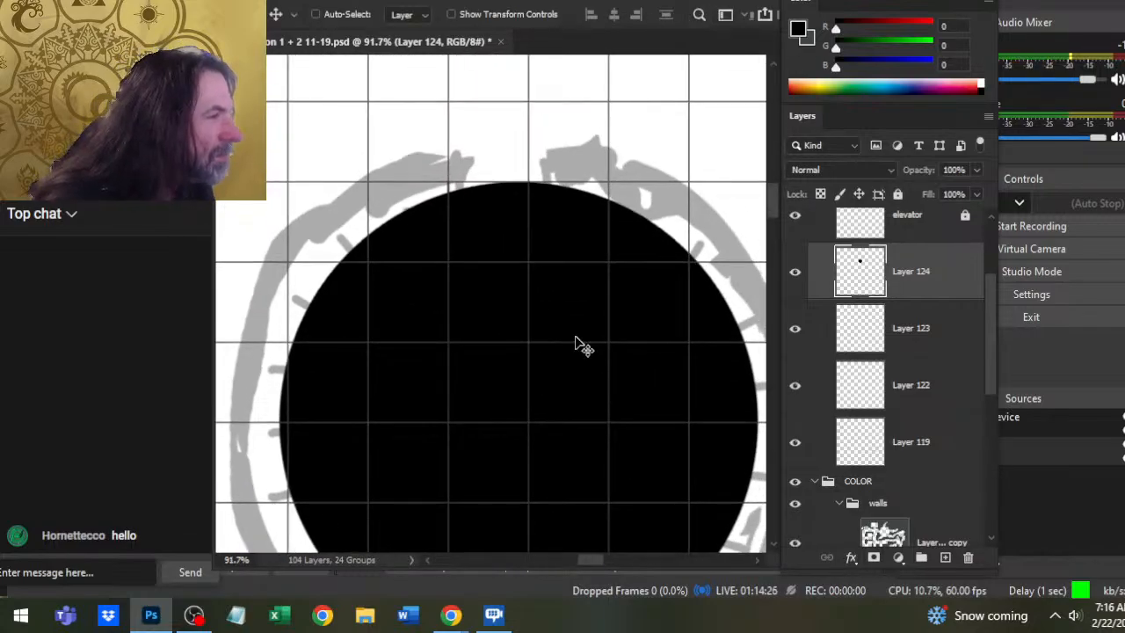
left_click_drag(576, 343, 505, 388)
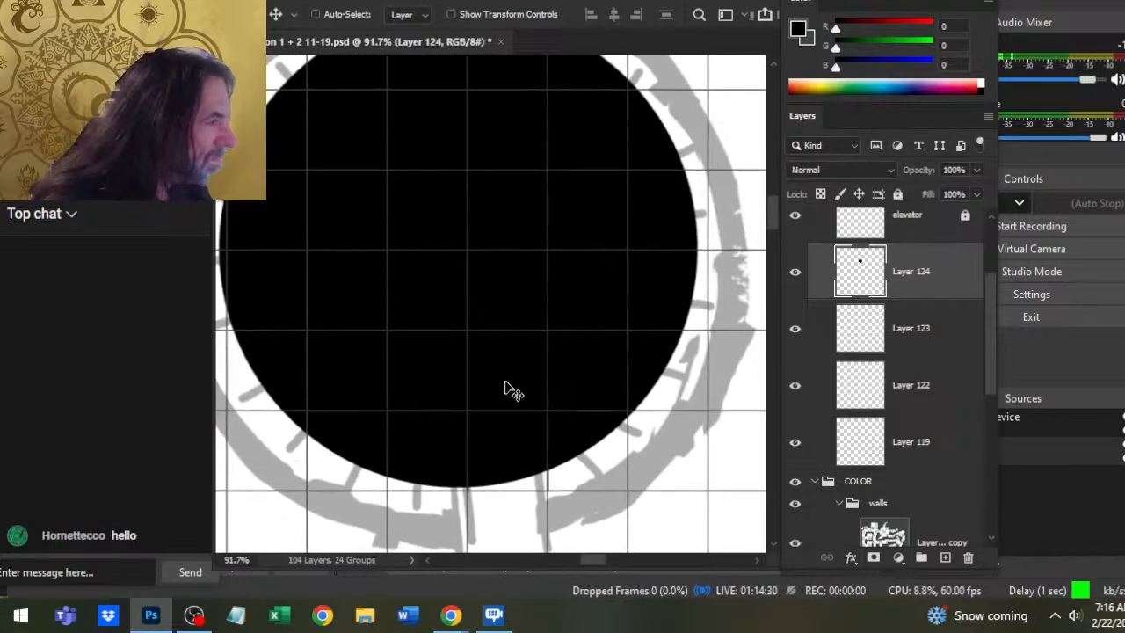
key("Right")
key("Right")
key("Right")
key("Right")
key("Right")
key("Right")
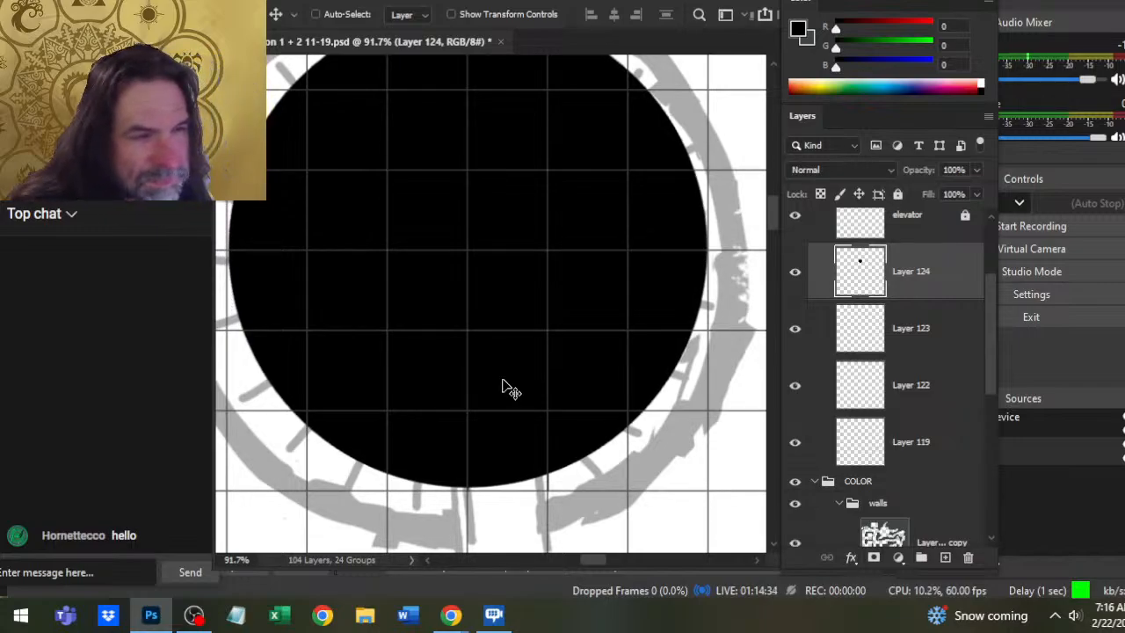
key("Left")
key("Left")
key("Right")
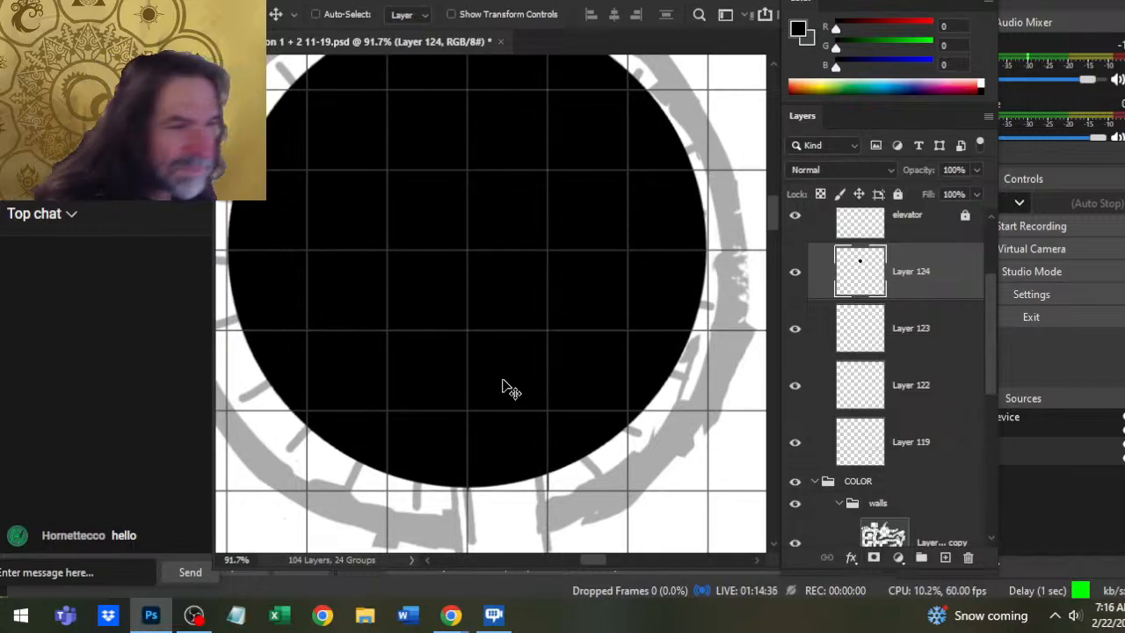
- Nudge the black disc down slightly to meet the horizontal grid line, and check its edges against the grid
left_click_drag(577, 416, 577, 362)
key("Down")
key("Down")
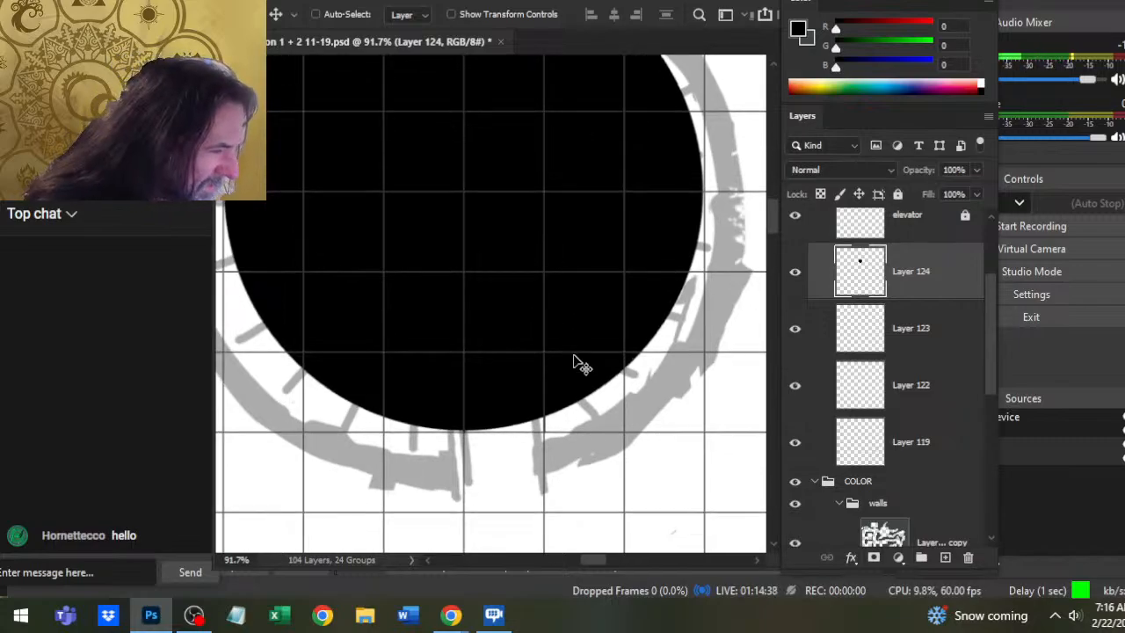
left_click_drag(575, 297, 665, 126)
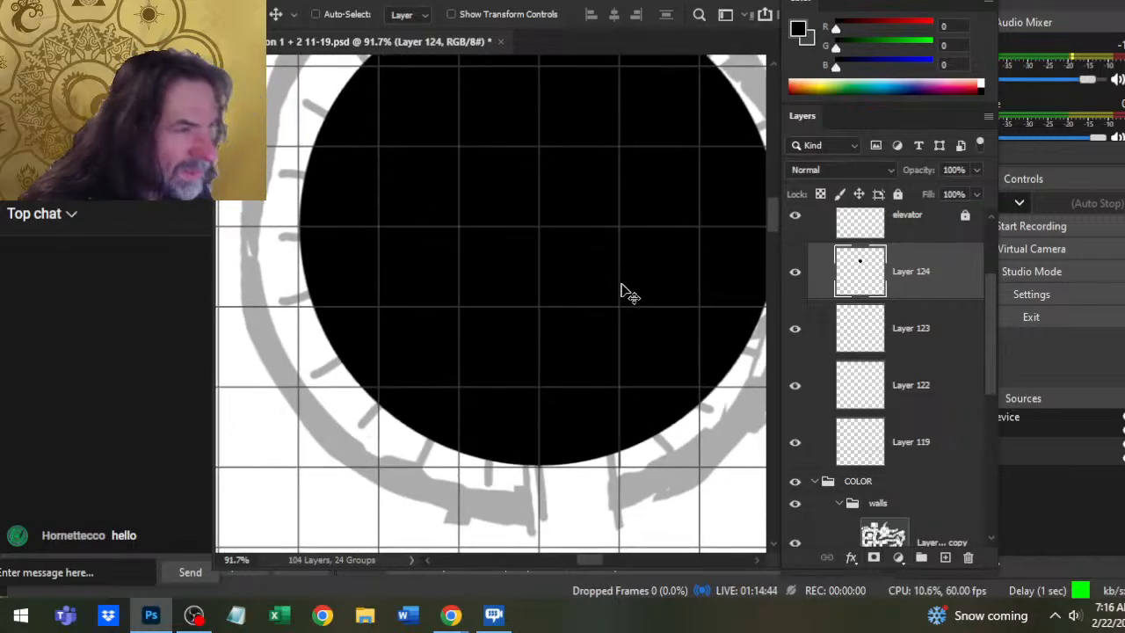
left_click_drag(665, 343, 581, 370)
- Compare the disc with the sketch beneath by toggling Layer 124's visibility, leaving the layer shown
key("z")
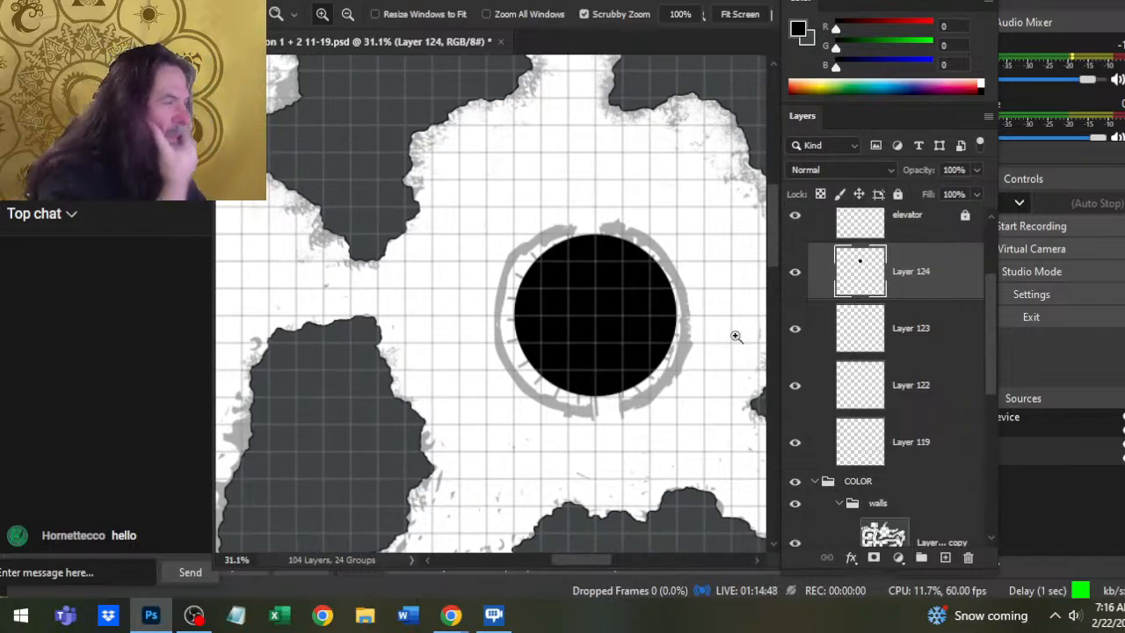
left_click(795, 273)
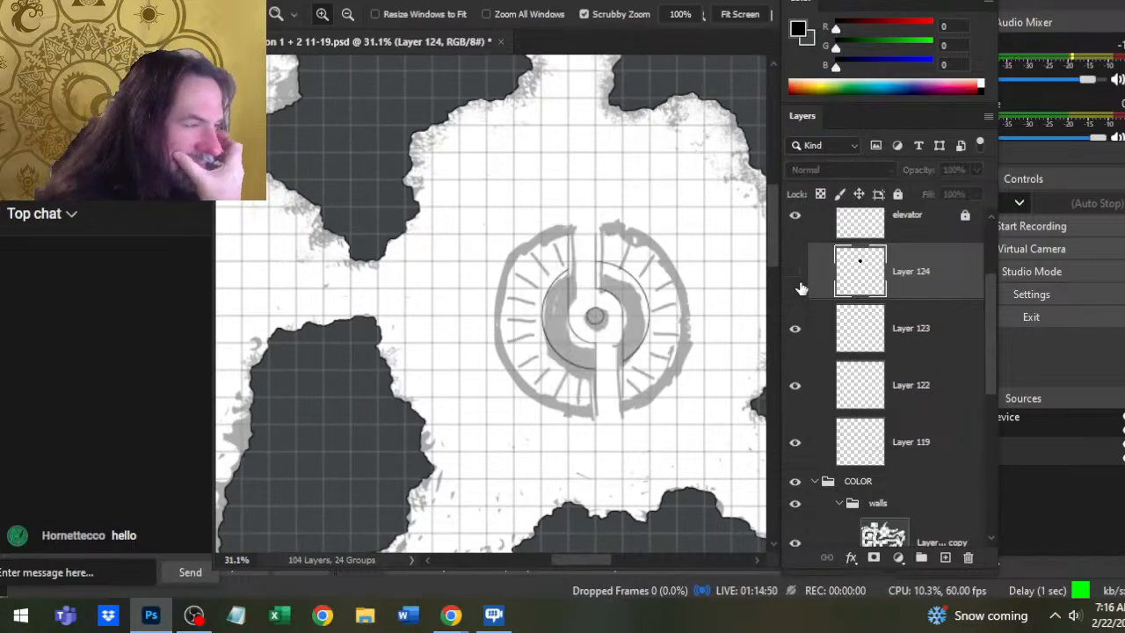
left_click(796, 274)
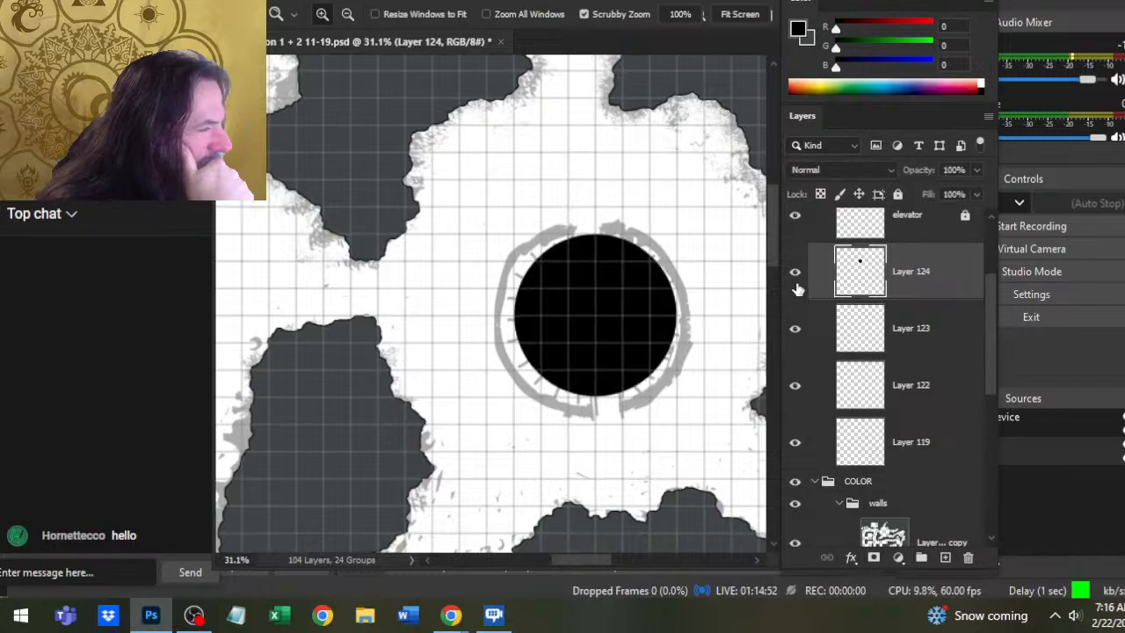
left_click(795, 274)
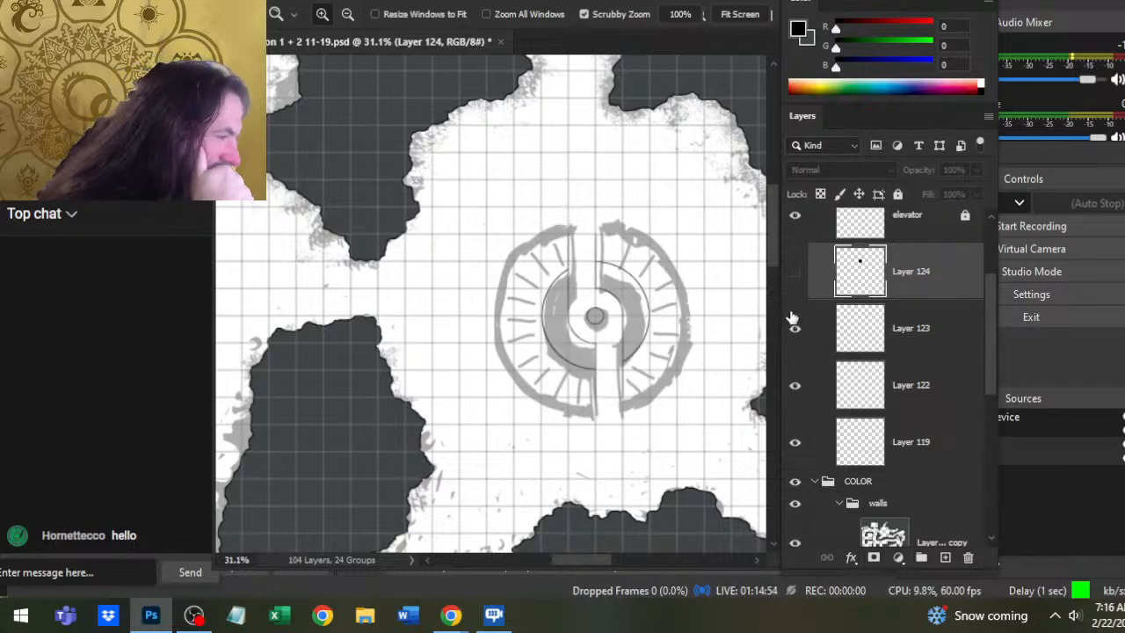
left_click(798, 291)
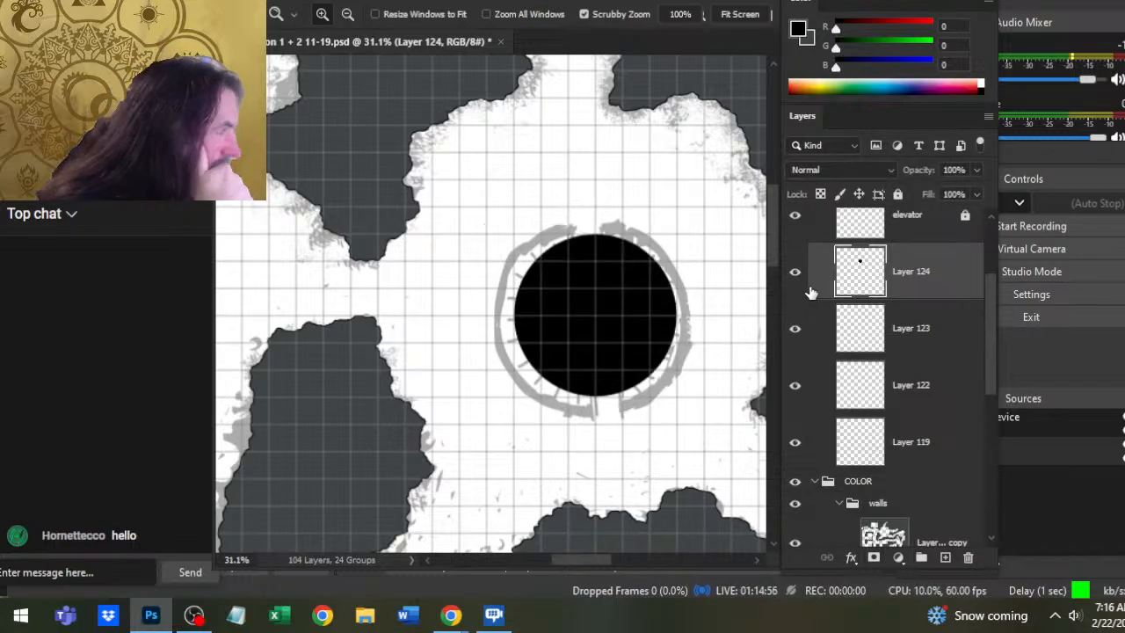
- Lower Layer 124's opacity to 46% and compare the disc's edge with the sketched outer ring
left_click(976, 169)
left_click_drag(967, 187, 934, 186)
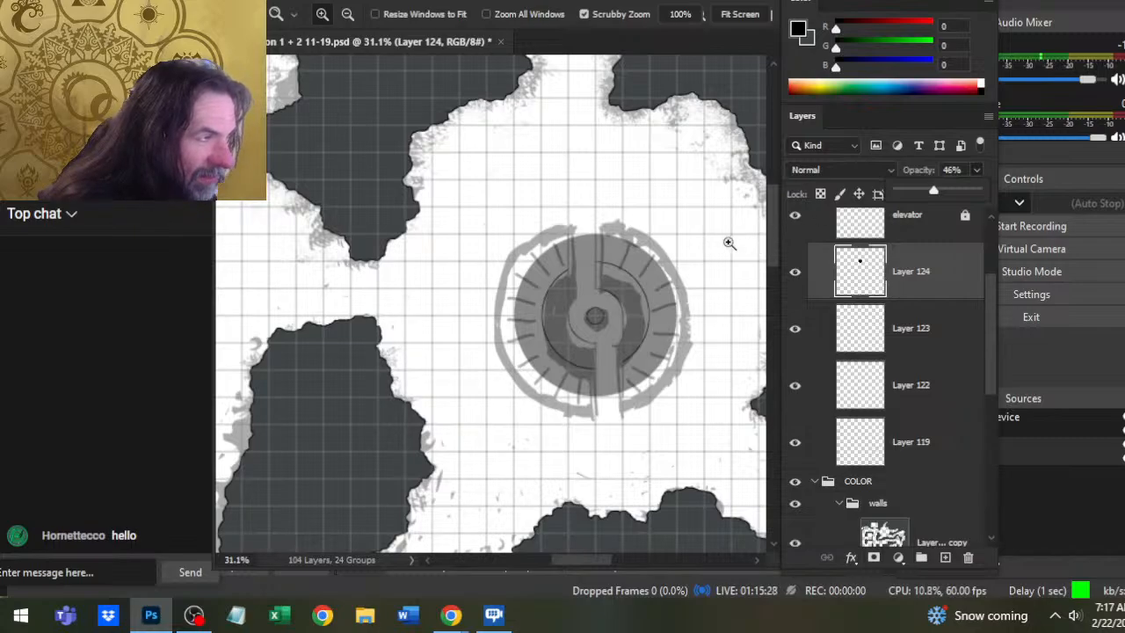
left_click_drag(575, 251, 647, 264)
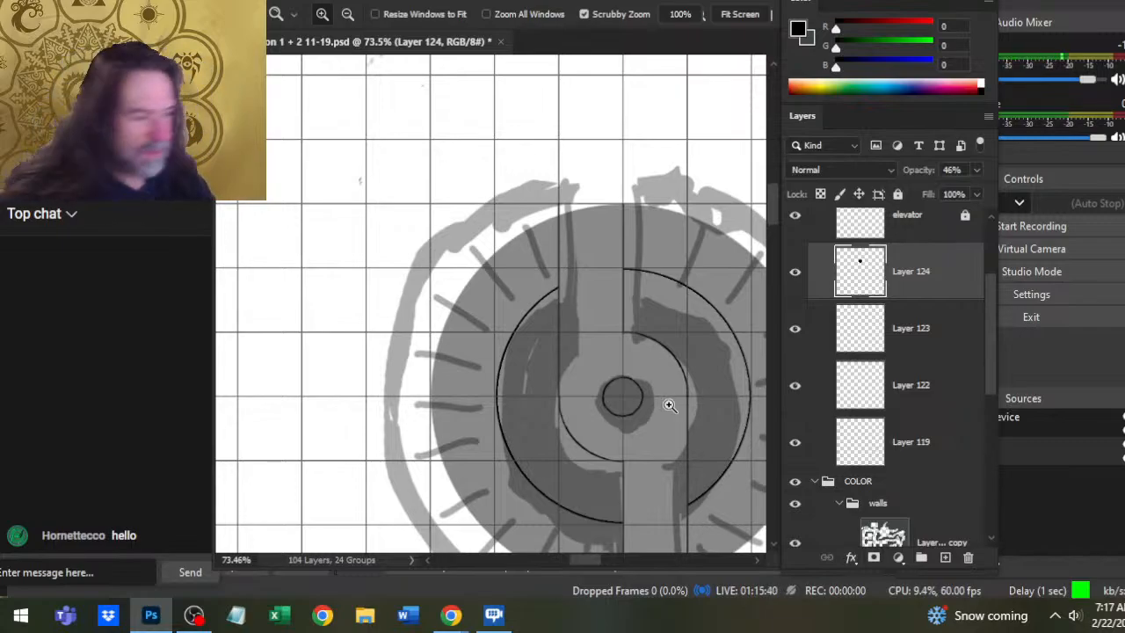
left_click_drag(631, 406, 609, 340)
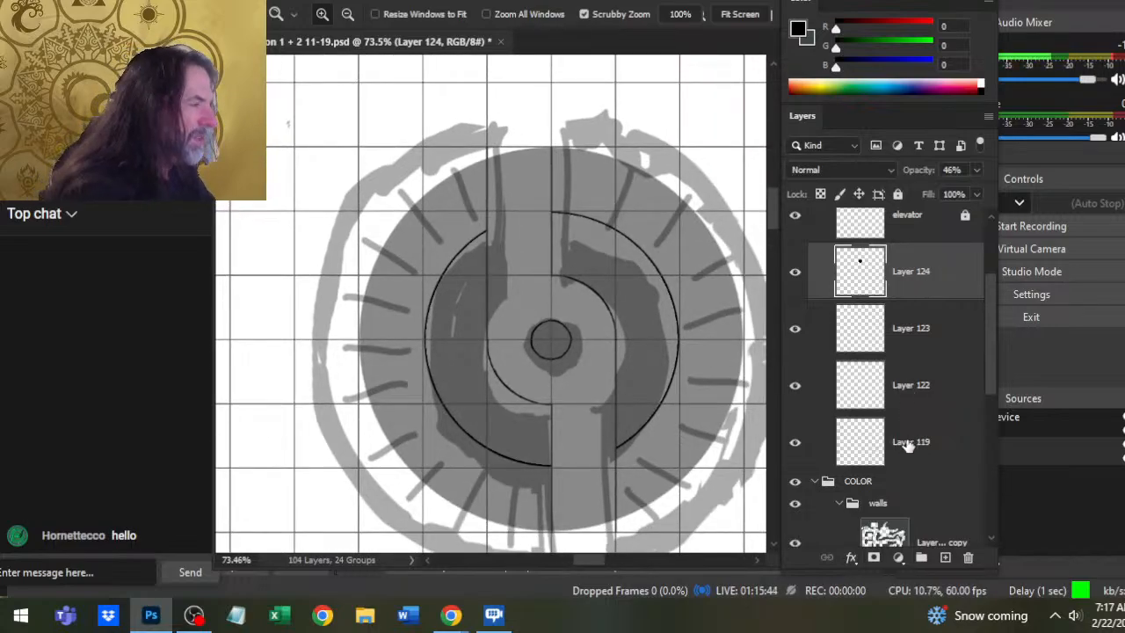
- Delete the layer with the size 600 disc, add a fresh empty layer, and check Layer 123 by toggling its visibility
key("Delete")
left_click(946, 559)
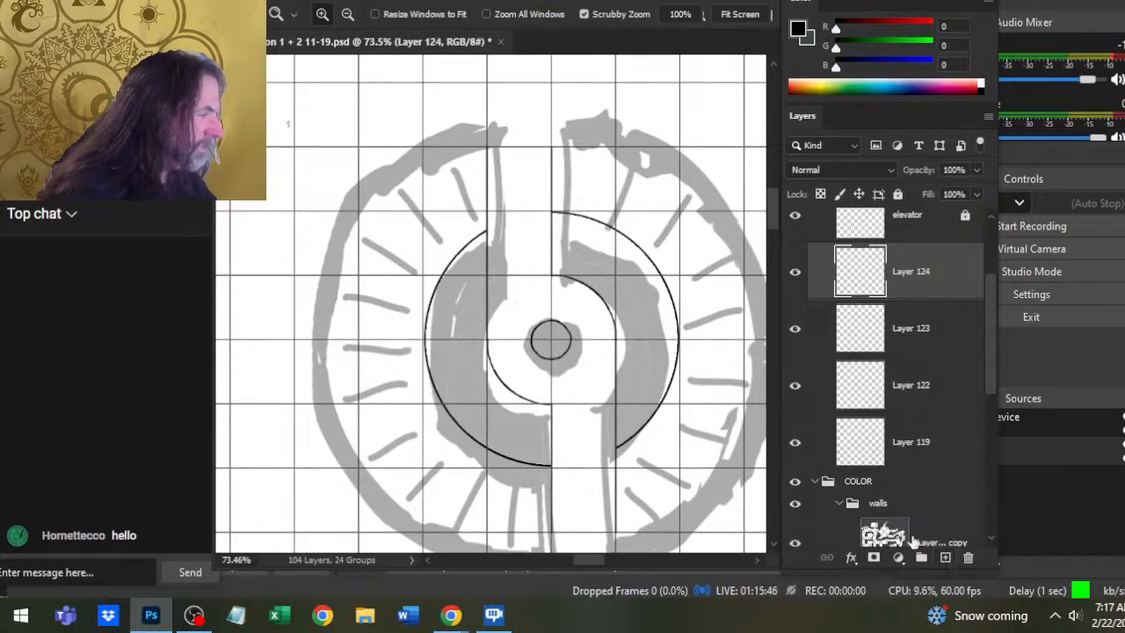
left_click(795, 339)
left_click(795, 341)
- Stamp a black disc on the new layer with a size 800 brush, centred on the small circle
key("b")
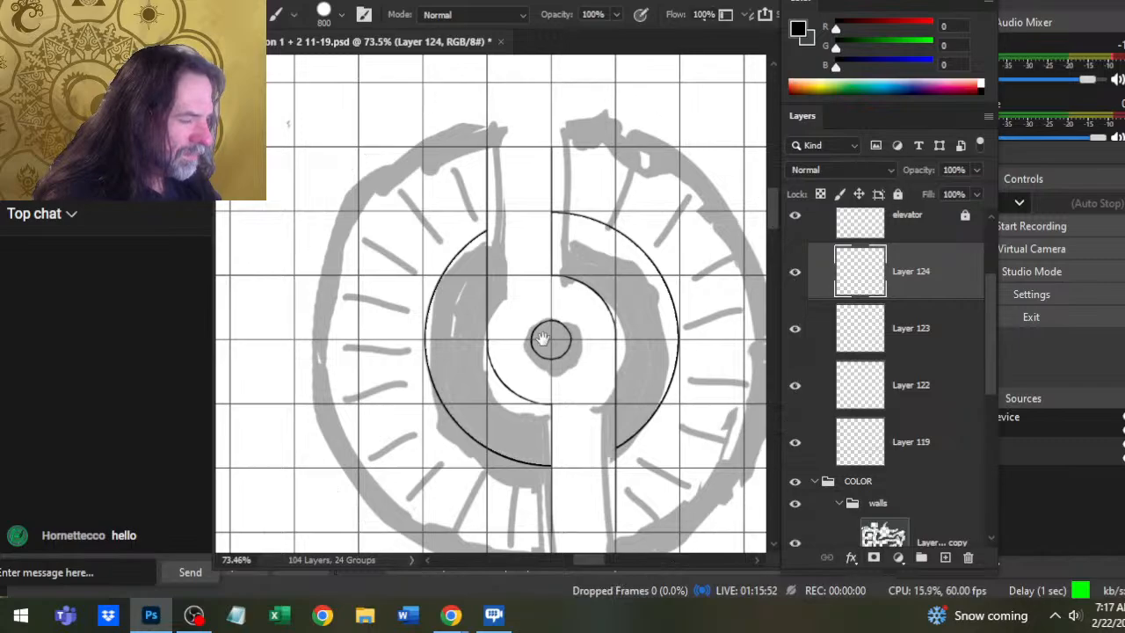
left_click_drag(541, 339, 519, 274)
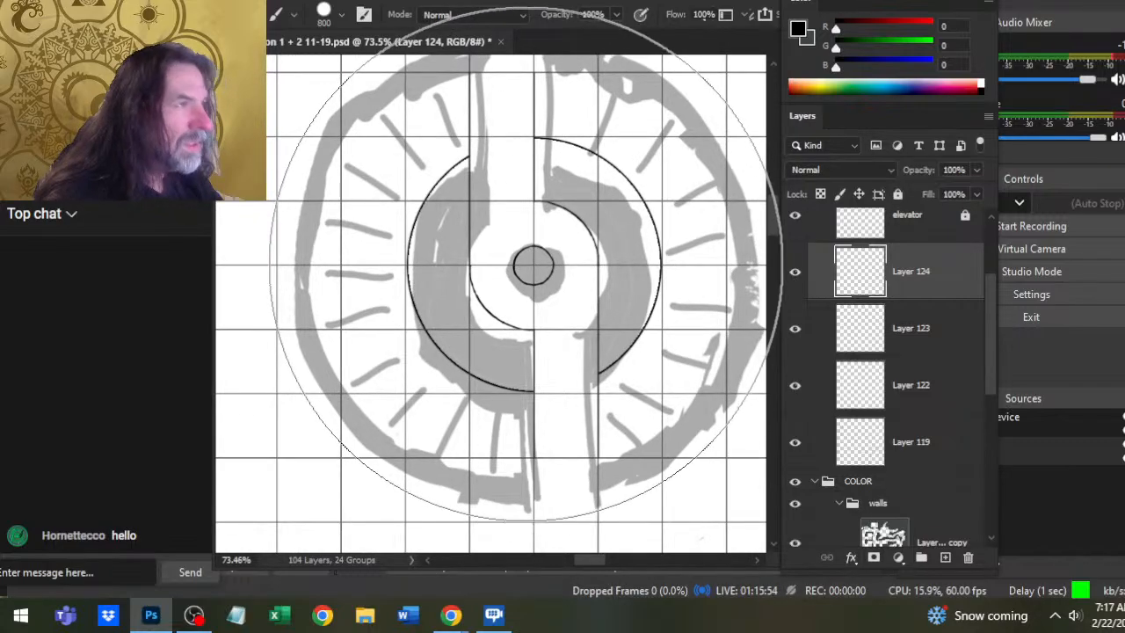
key("z")
left_click_drag(534, 311, 509, 303)
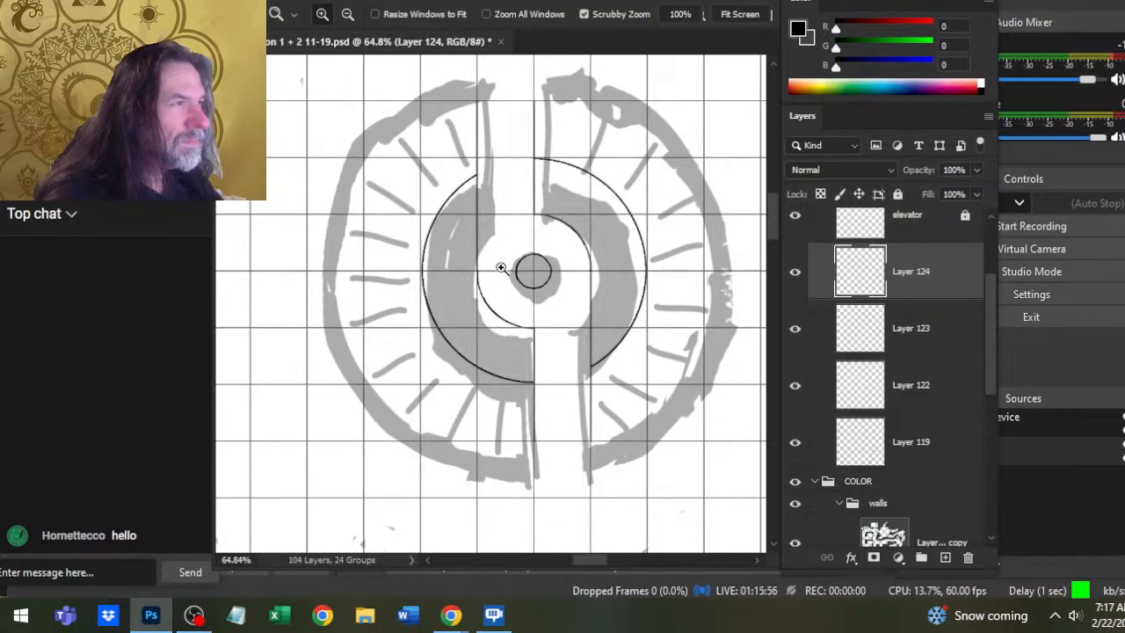
left_click_drag(520, 351, 497, 336)
key("b")
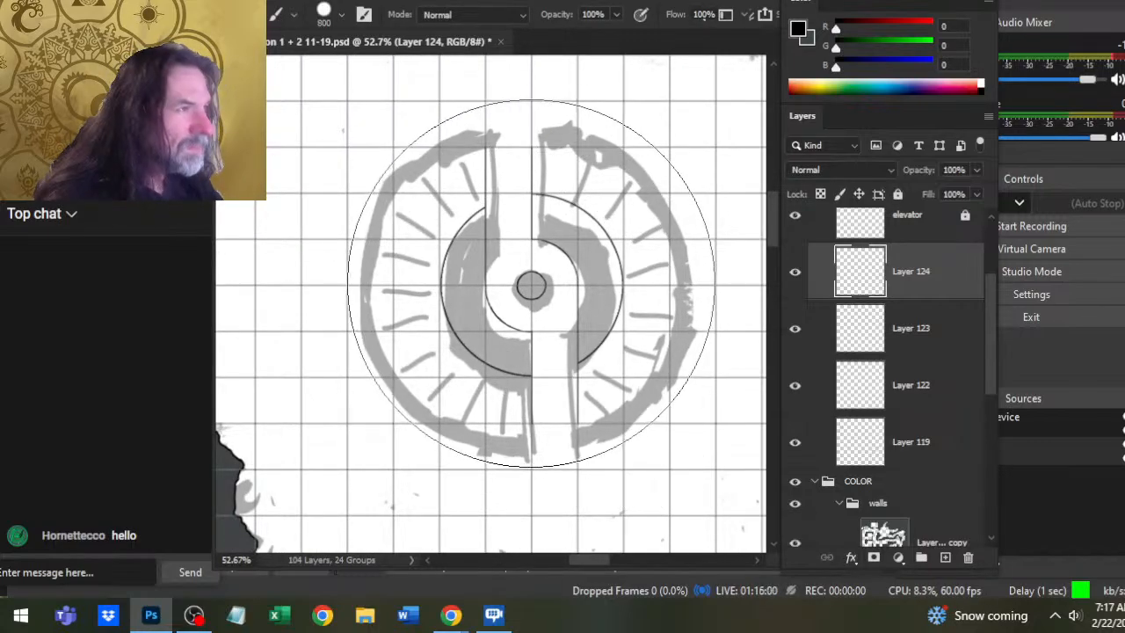
left_click(532, 284)
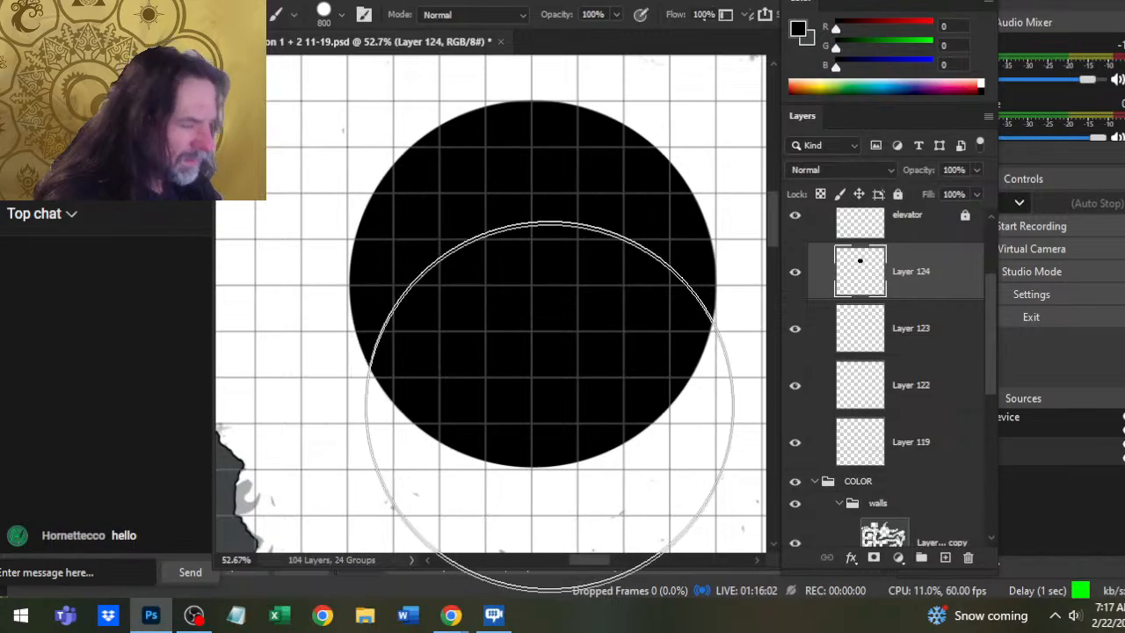
- Shift the size 800 disc slightly to align it with the grid, comparing the positions by undoing and redoing the move
key("v")
left_click_drag(593, 347, 593, 334)
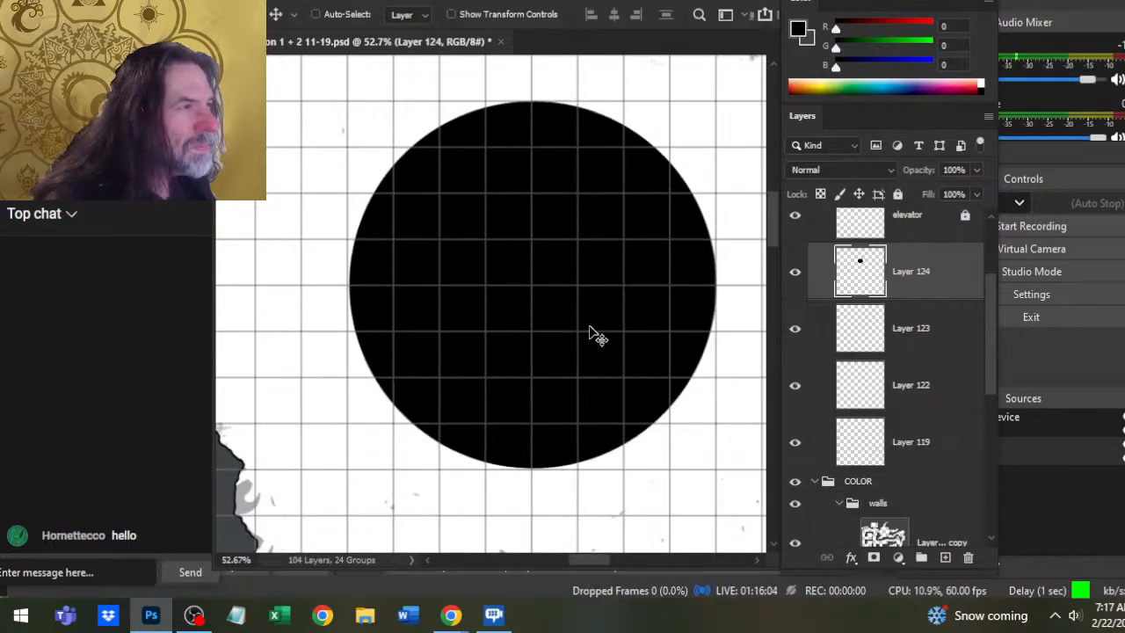
key("ctrl+z")
key("ctrl+shift+z")
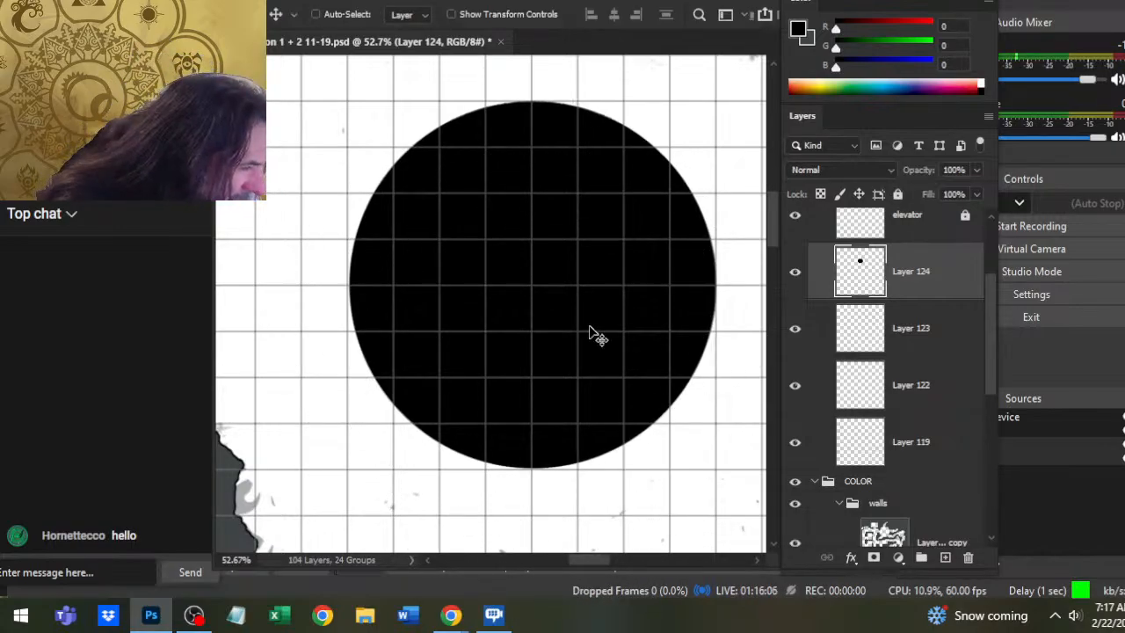
- Nudge the black disc on Layer 124 left and vertically in single-pixel steps to fit it within the surrounding grid lines
key("Left")
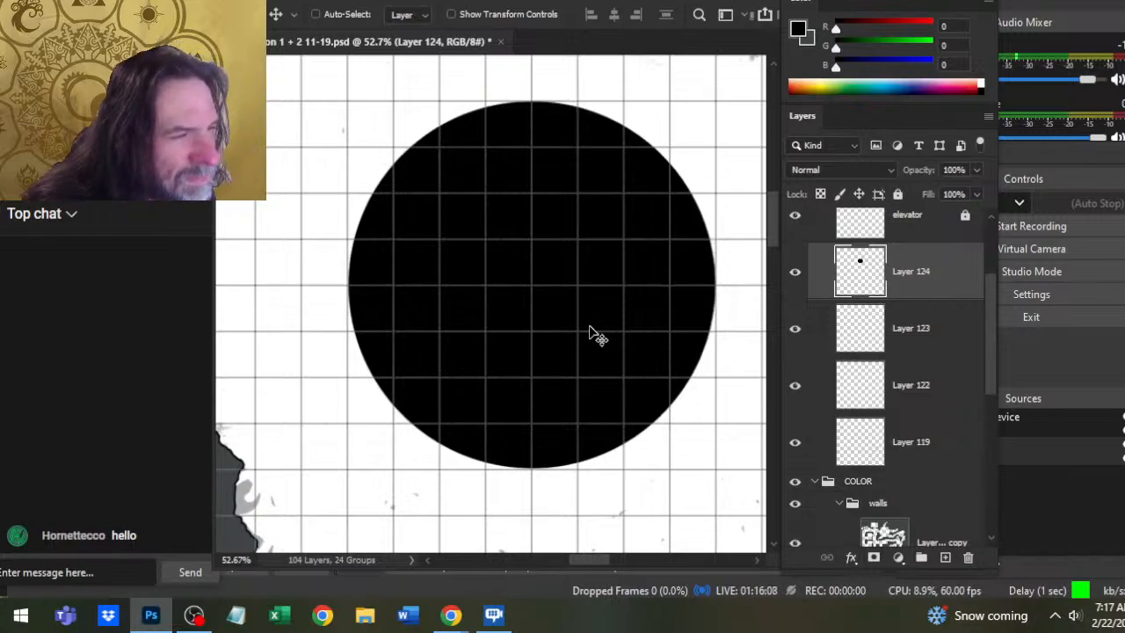
key("Left")
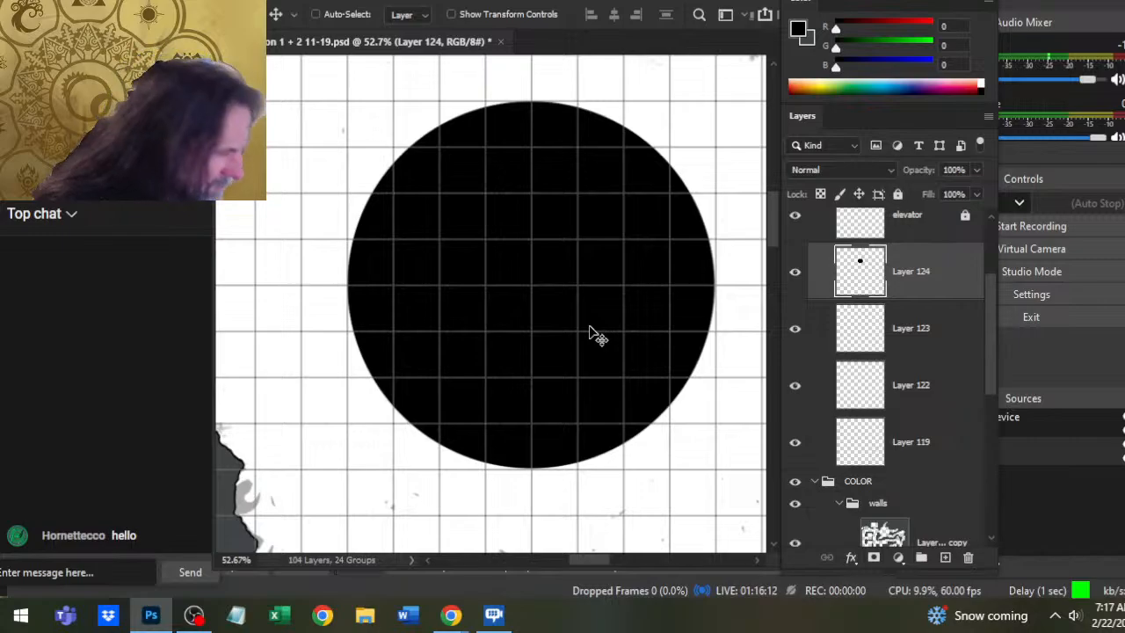
key("Down")
key("Up")
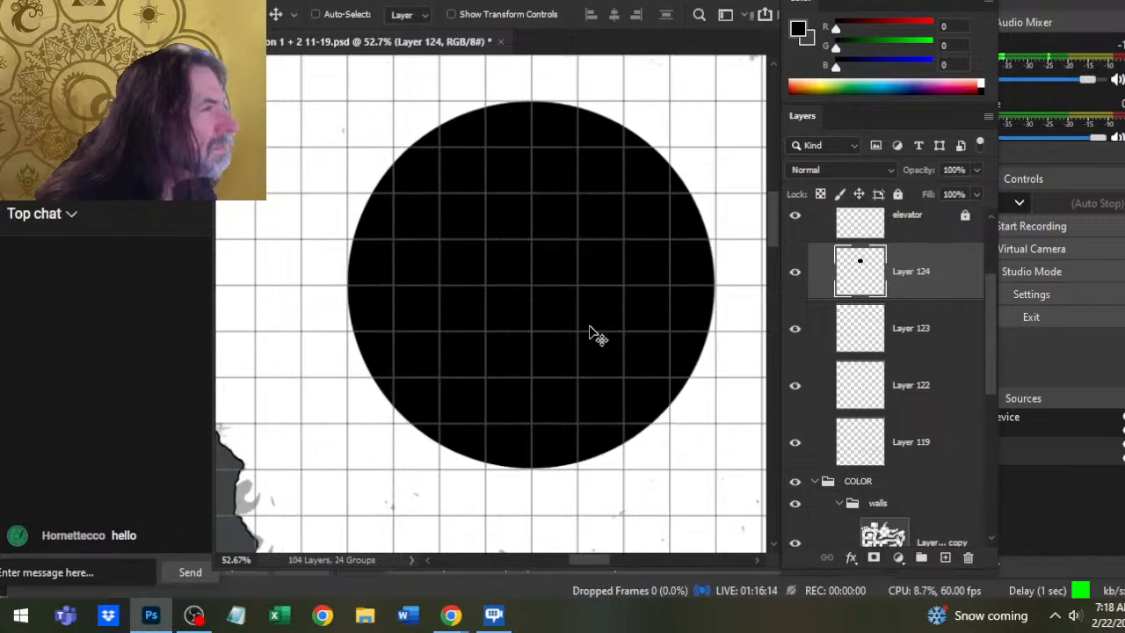
key("z")
left_click_drag(541, 91, 648, 143)
key("Down")
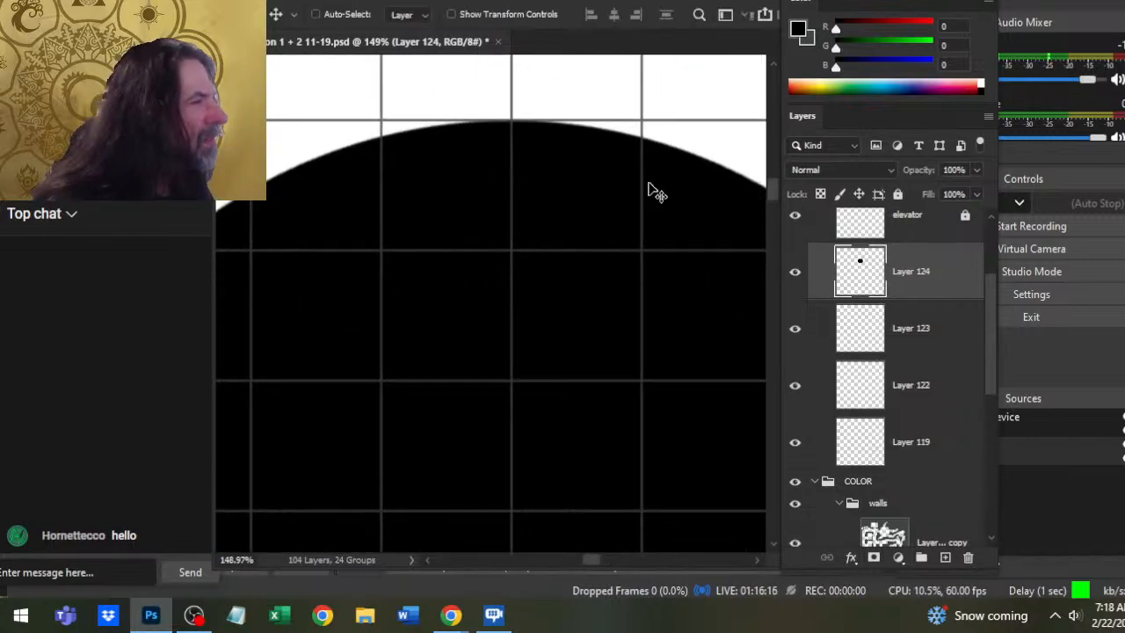
- Examine the disc's upper and lower edges up close against the adjoining grid lines
key("z")
left_click_drag(647, 192, 605, 190)
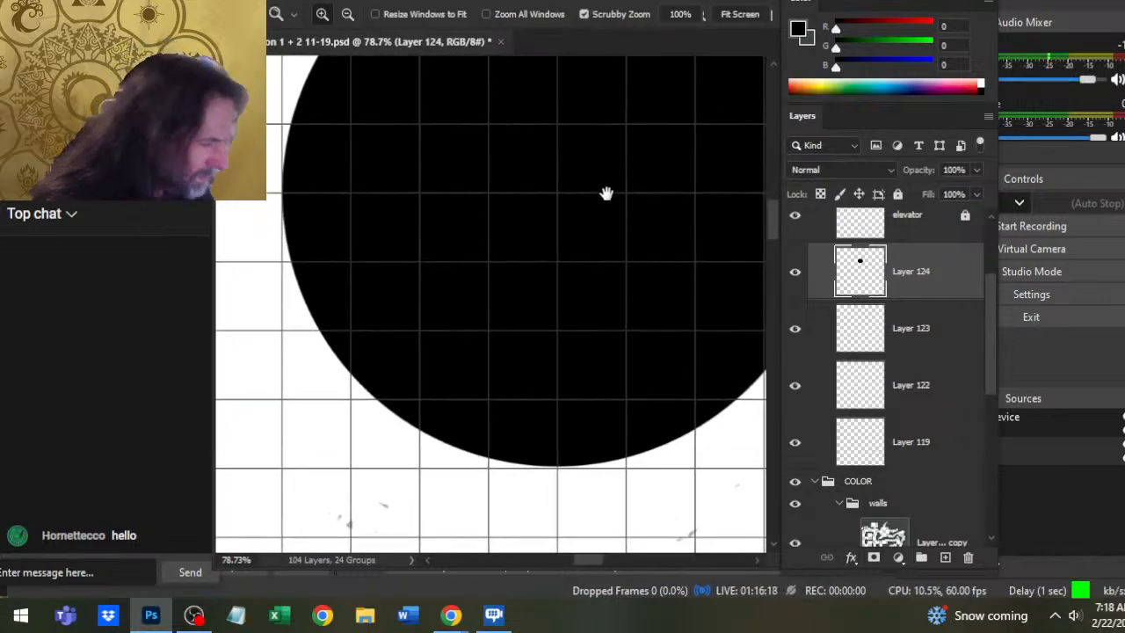
left_click_drag(628, 413, 550, 405)
left_click_drag(550, 196, 590, 229)
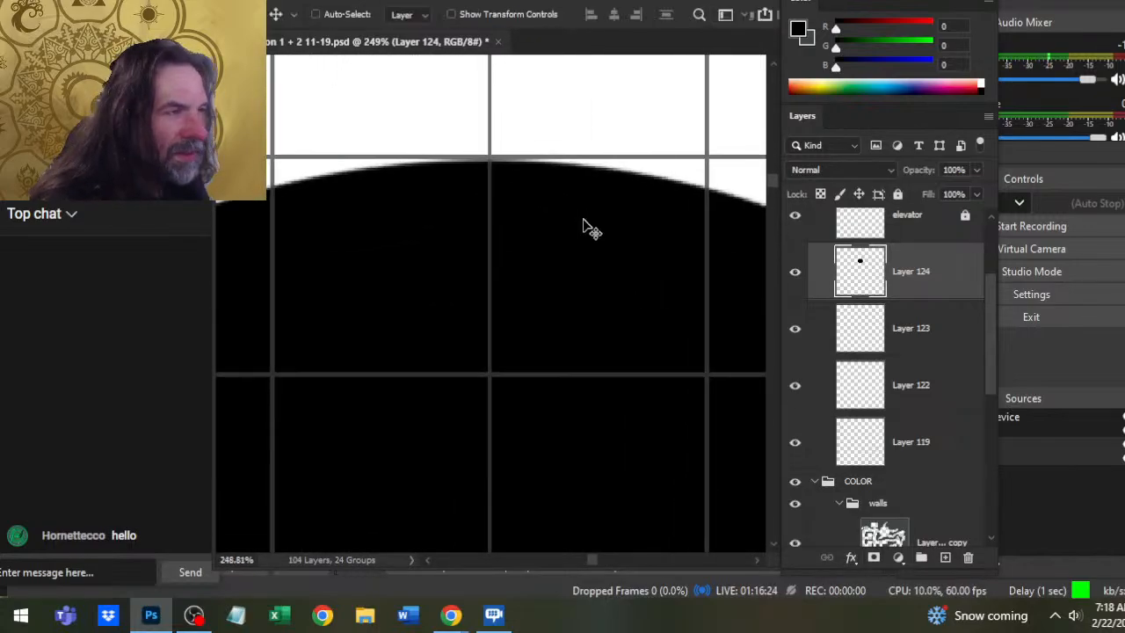
key("z")
left_click_drag(585, 351, 602, 106)
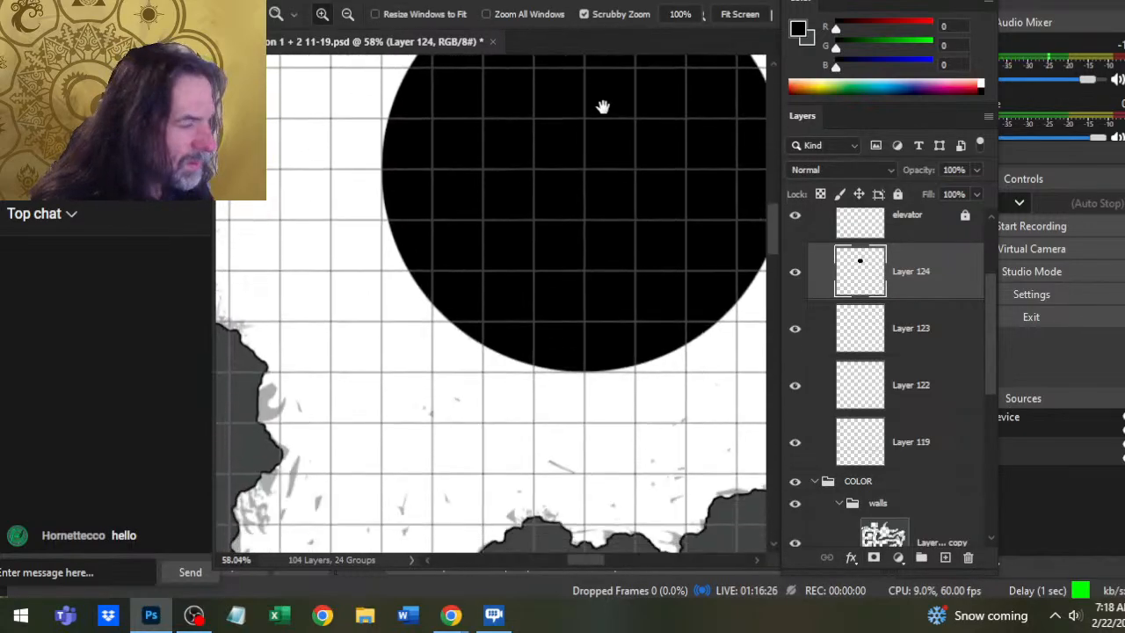
scroll(617, 299, "down", 5)
left_click_drag(706, 381, 706, 382)
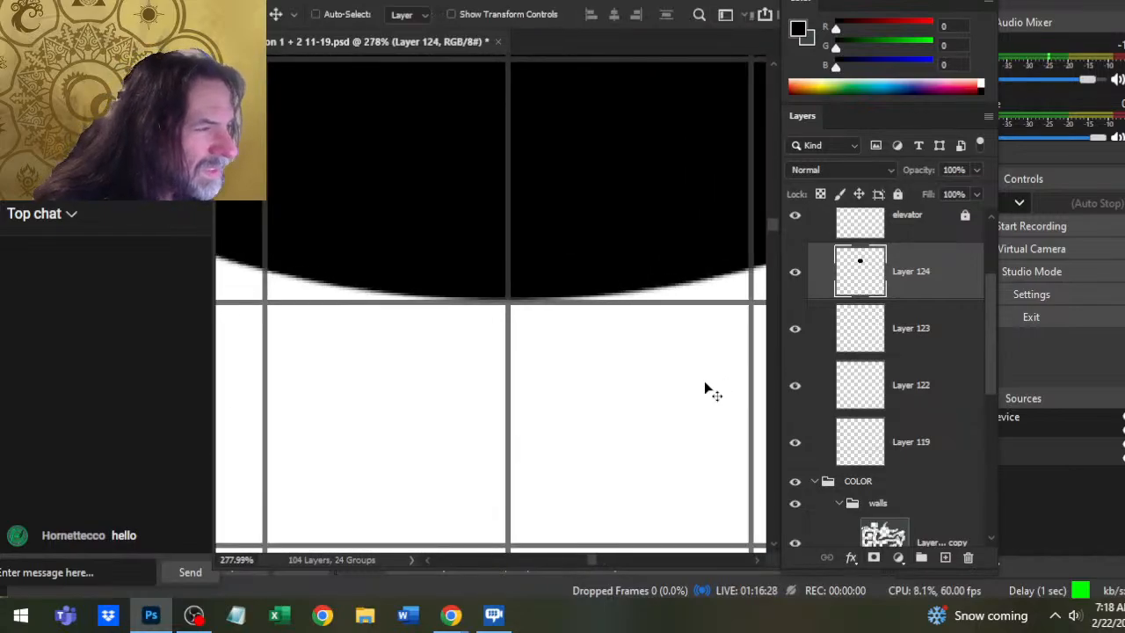
left_click_drag(635, 117, 842, 291)
scroll(615, 512, "up", 5)
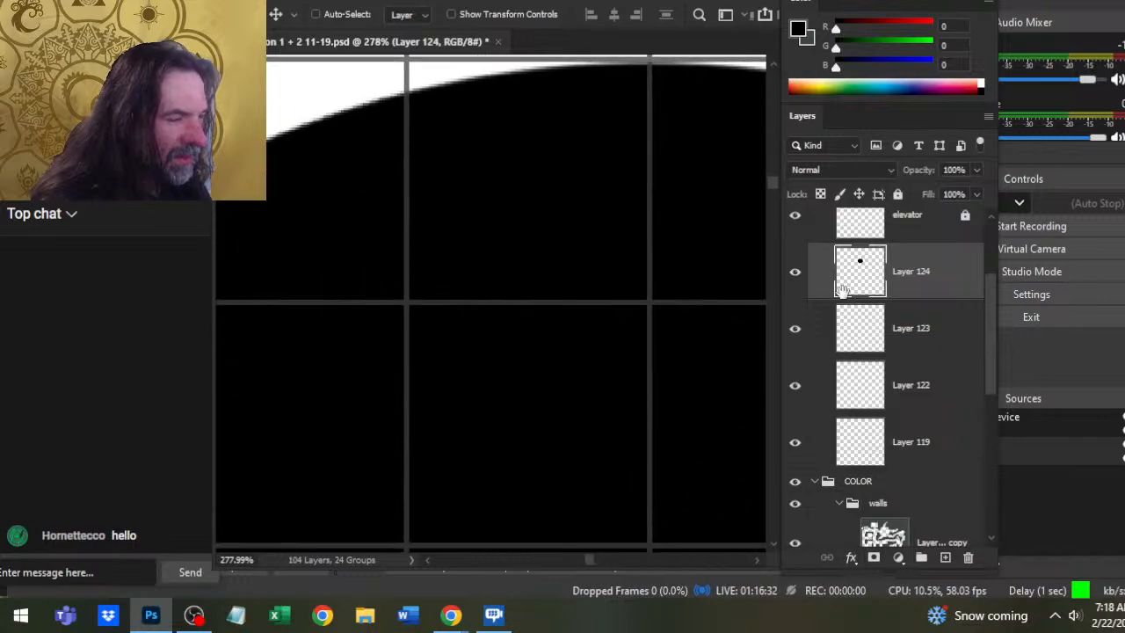
- Nudge the disc one pixel right, comparing its left and right edges with the grid lines
scroll(761, 334, "left", 10)
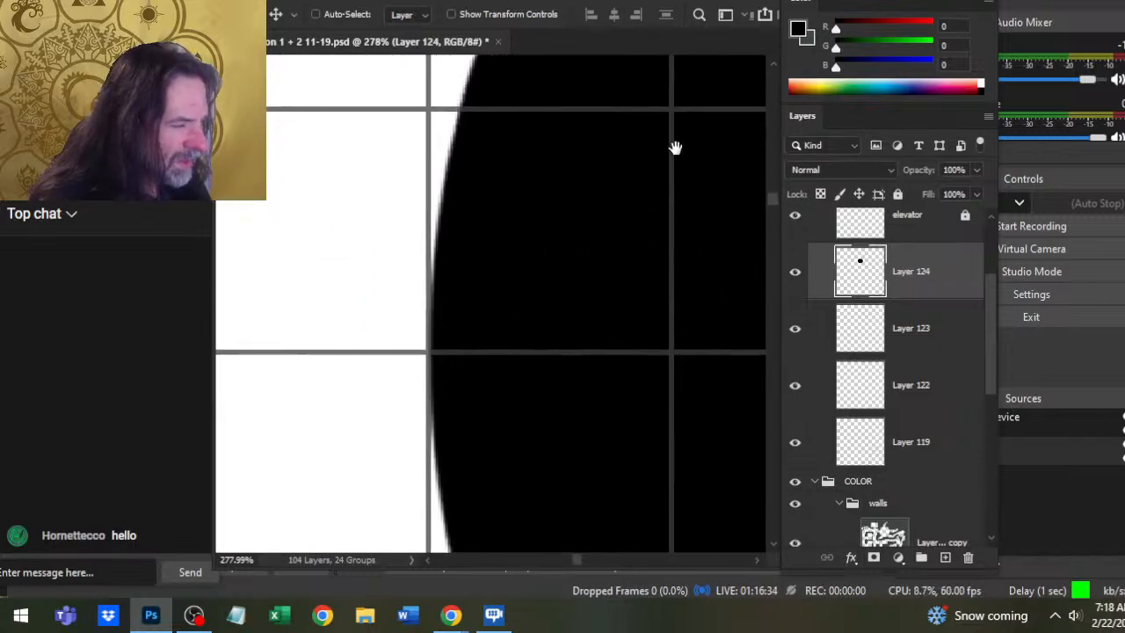
left_click_drag(674, 147, 664, 132)
key("Right")
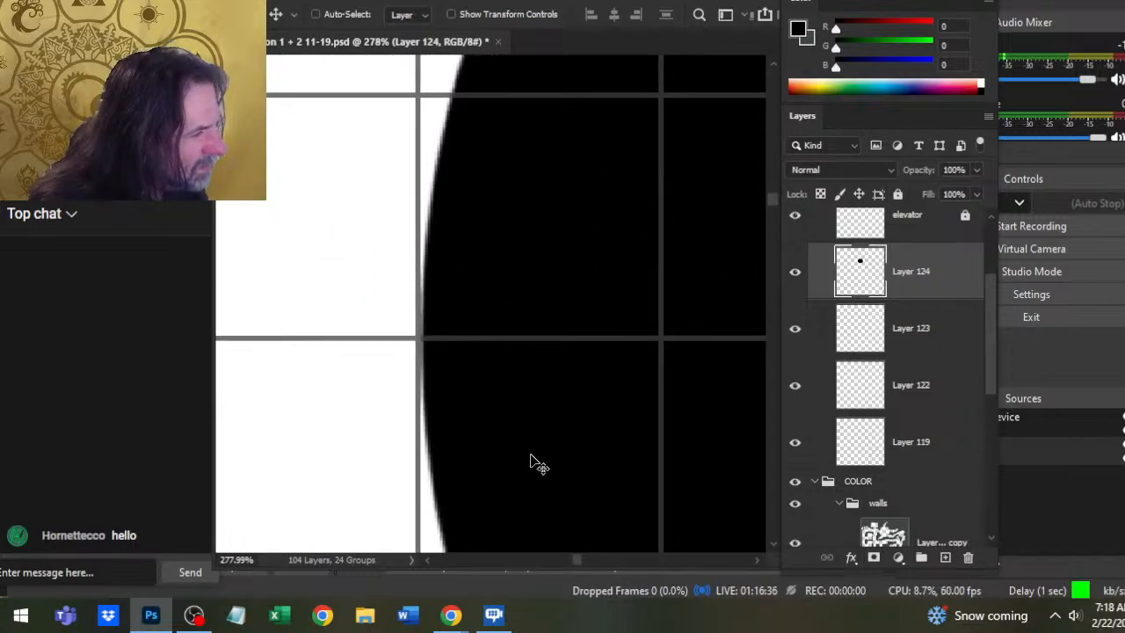
left_click_drag(623, 390, 276, 336)
scroll(276, 382, "right", 3)
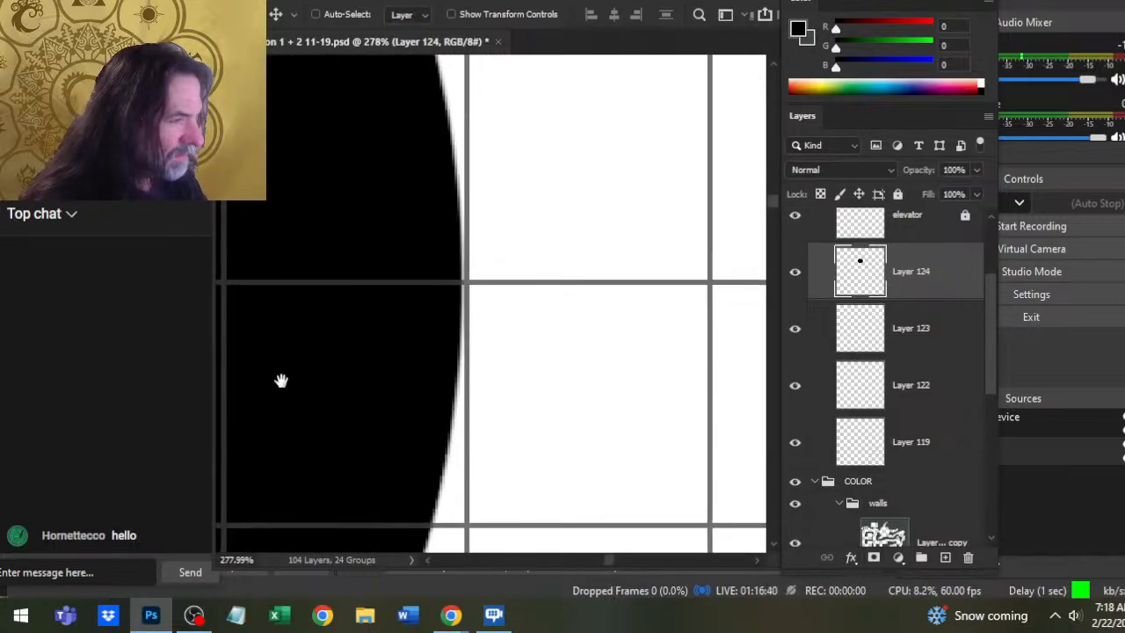
left_click_drag(281, 382, 607, 378)
key("z")
scroll(507, 356, "down", 8)
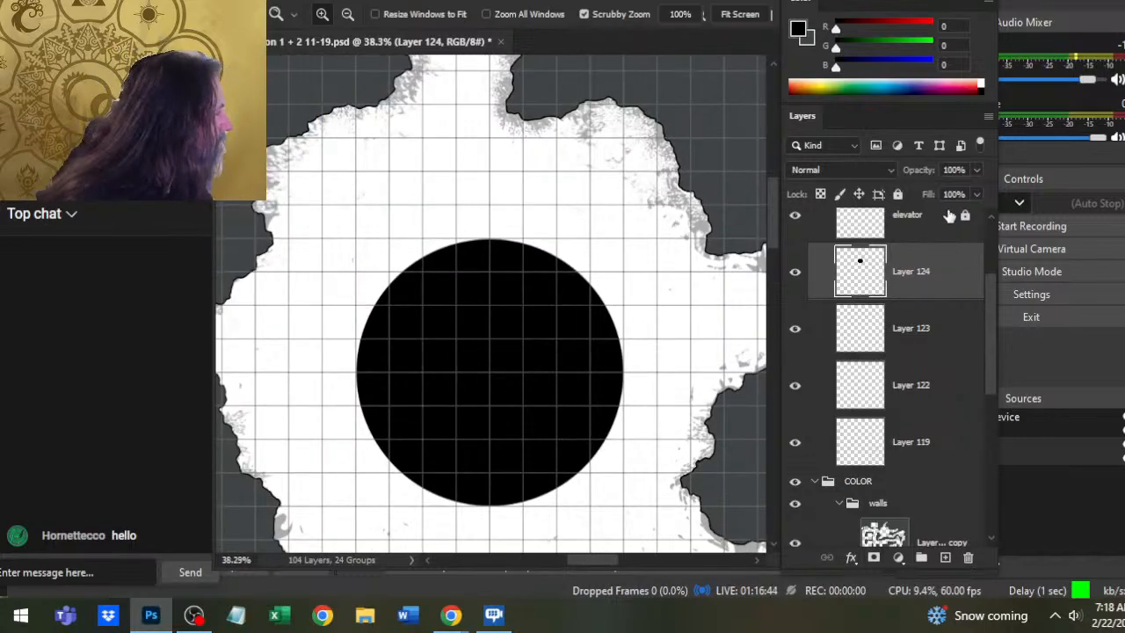
- Lower Layer 124's opacity to 61% and hide Layer 98 to expose the inner wall outlines without the sketch
left_click(976, 170)
left_click_drag(974, 192, 948, 195)
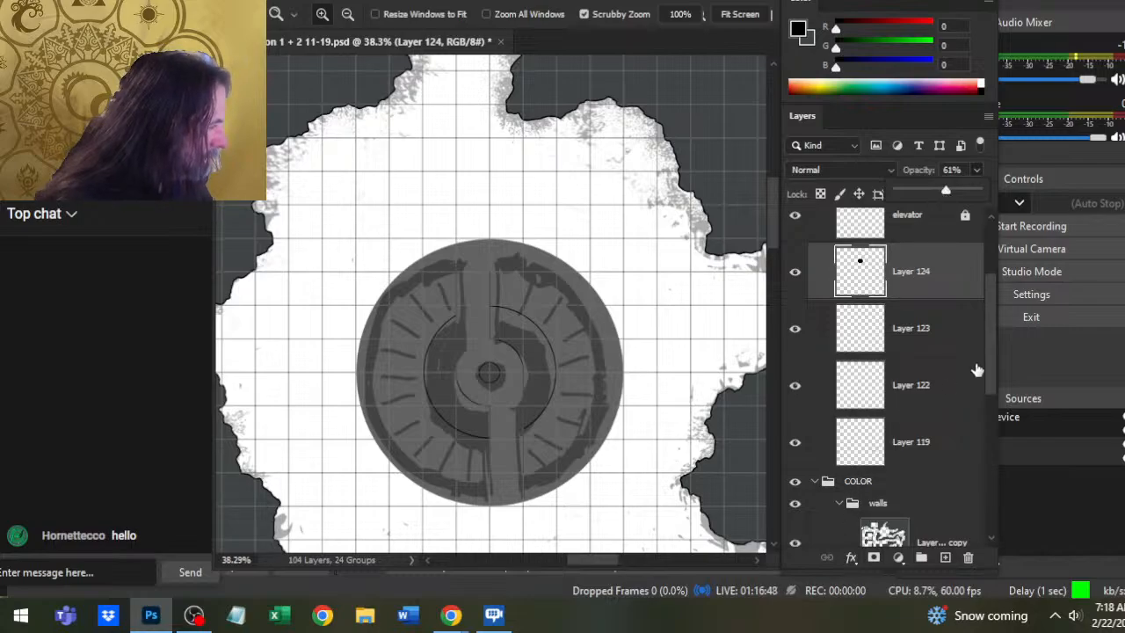
left_click_drag(989, 361, 986, 427)
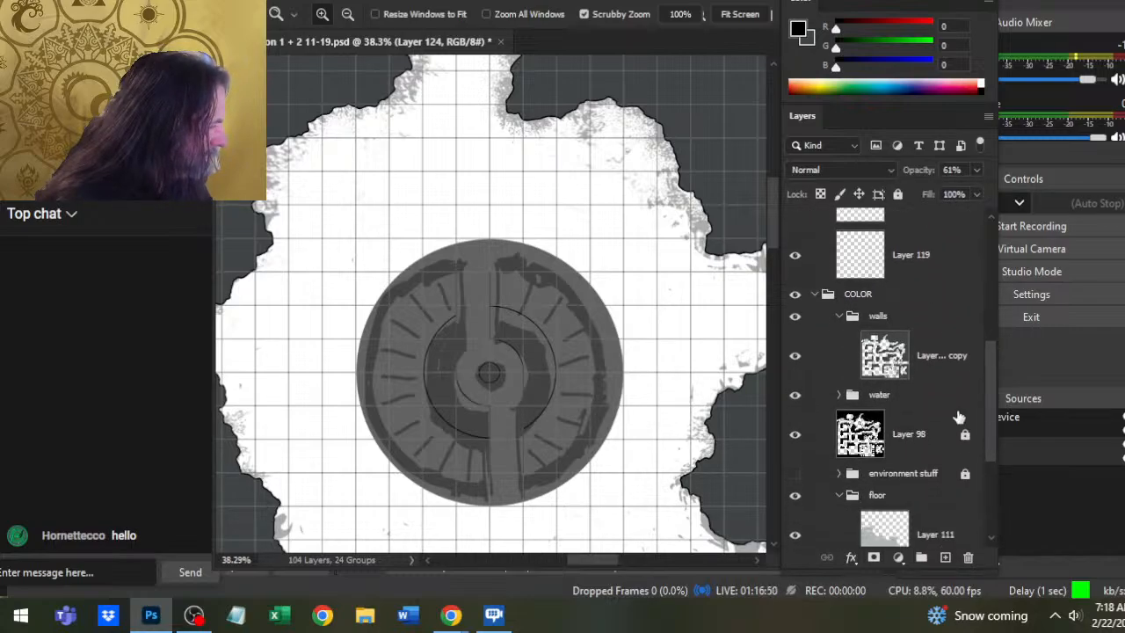
left_click(796, 438)
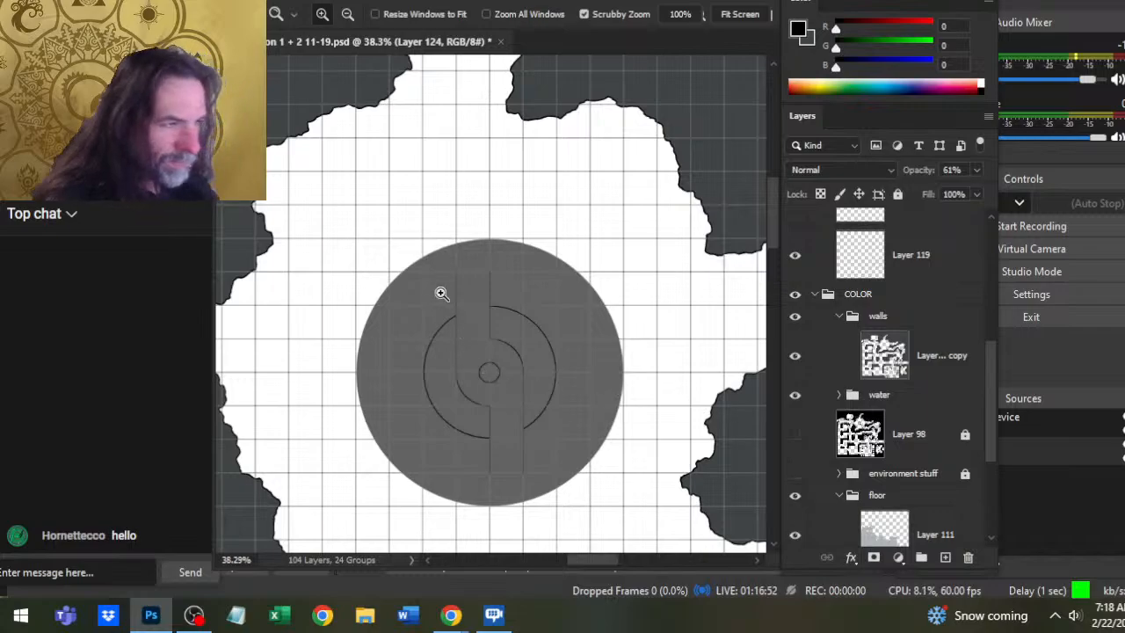
- Identify the layer with the vertical wall lines by toggling Layers 123 and 122, and make Layer 122 active
left_click_drag(441, 293, 416, 264)
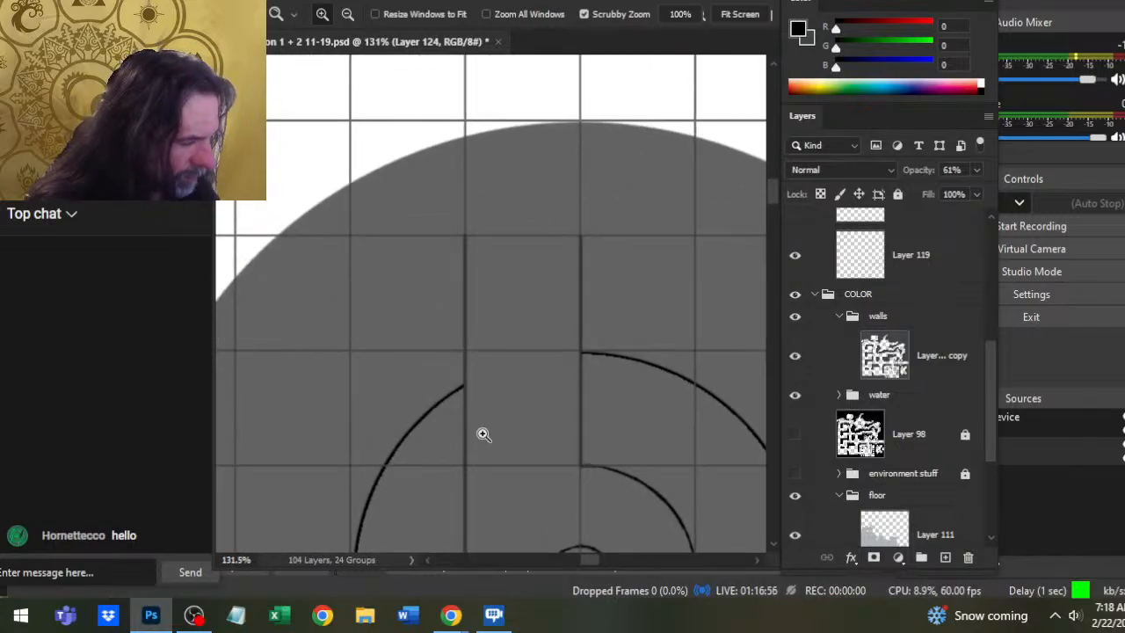
mouse_move(483, 434)
left_mouse_down()
mouse_move(660, 430)
mouse_move(615, 396)
left_mouse_up()
key("b")
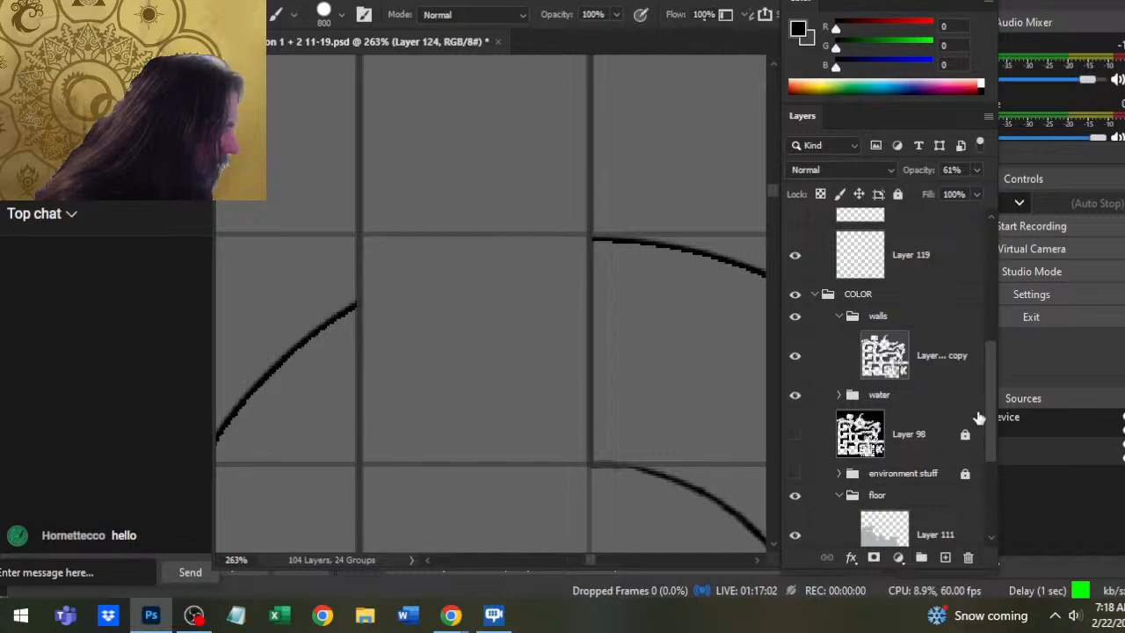
scroll(980, 413, "up", 3)
left_click(792, 313)
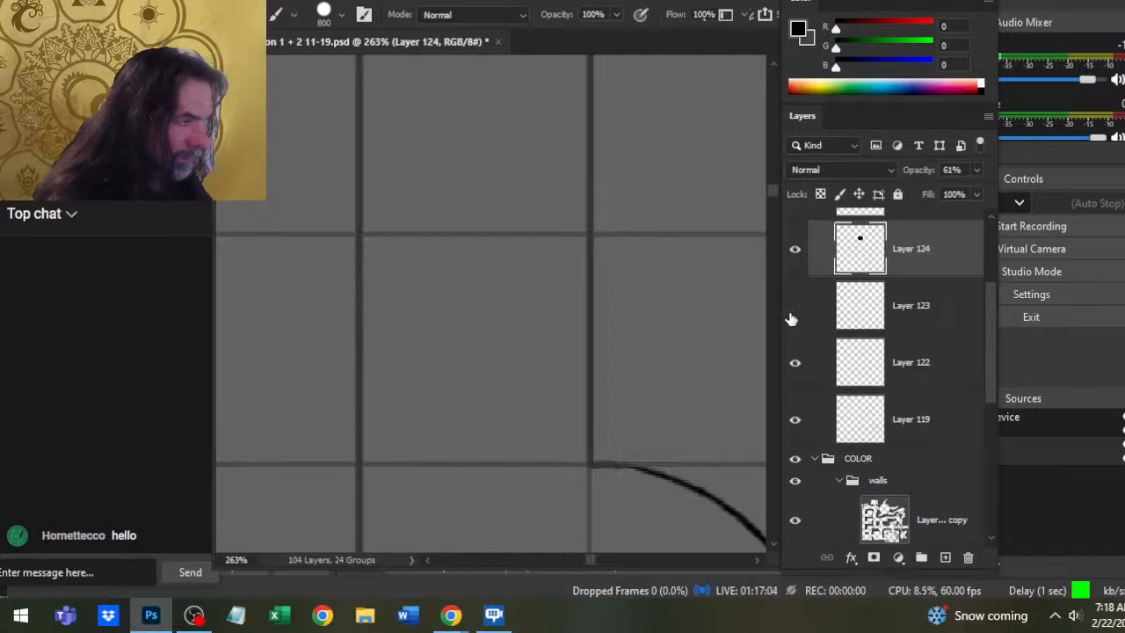
left_click(792, 314)
left_click(801, 374)
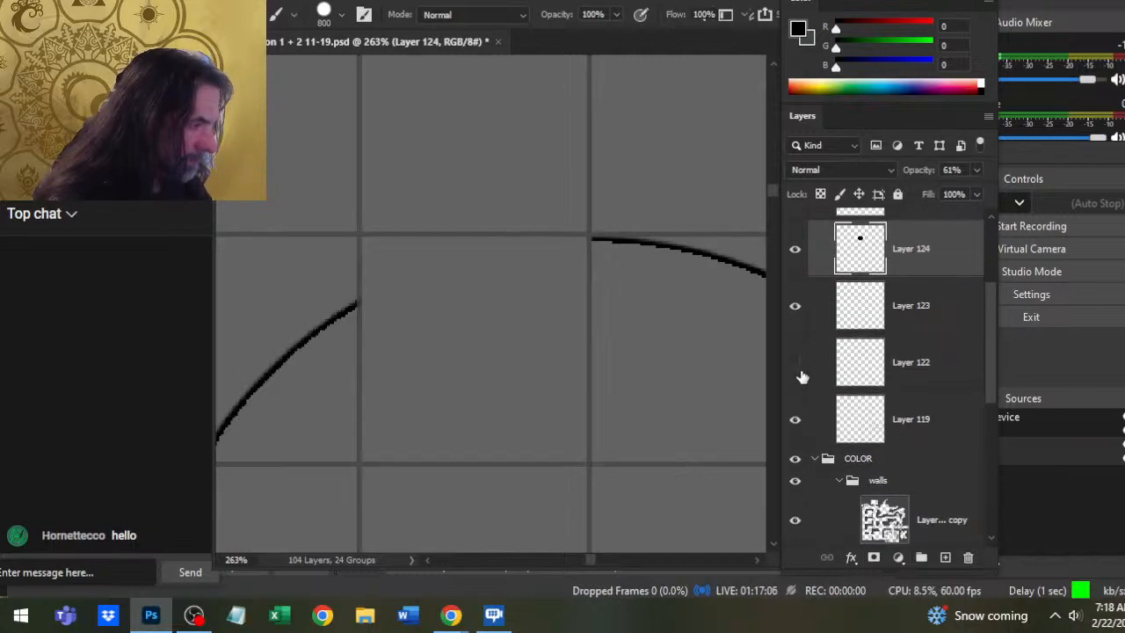
left_click(801, 374)
left_click(874, 380)
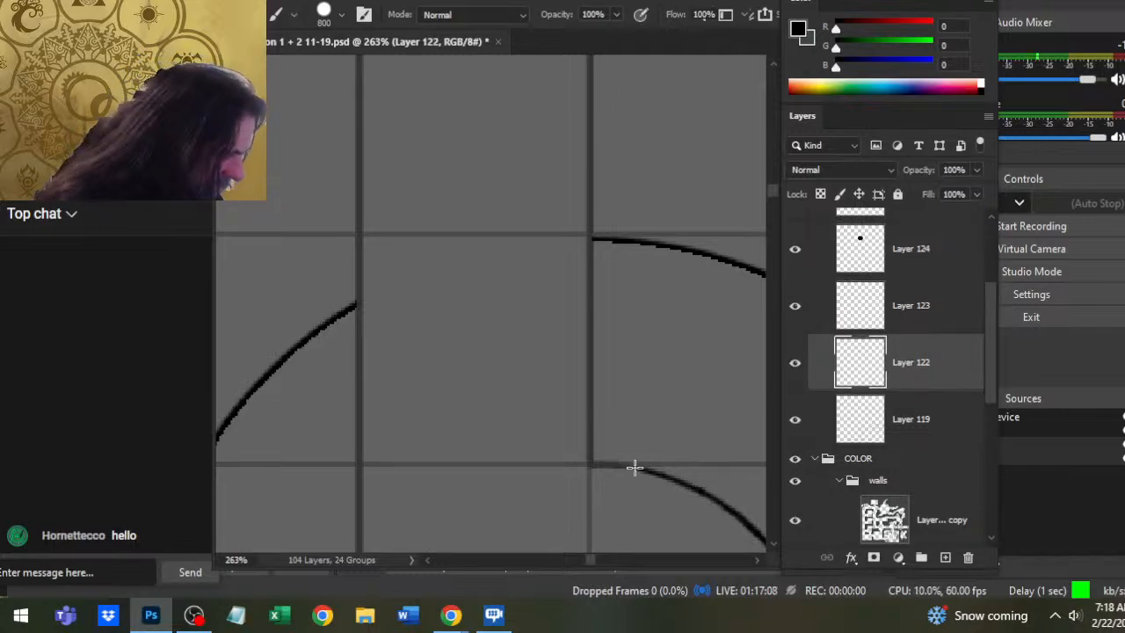
- With a size 3 brush, extend the right vertical wall line from the inner arc up to the disc's upper edge, erasing any overshoot
key("alt+BackSpace")
key("ctrl+z")
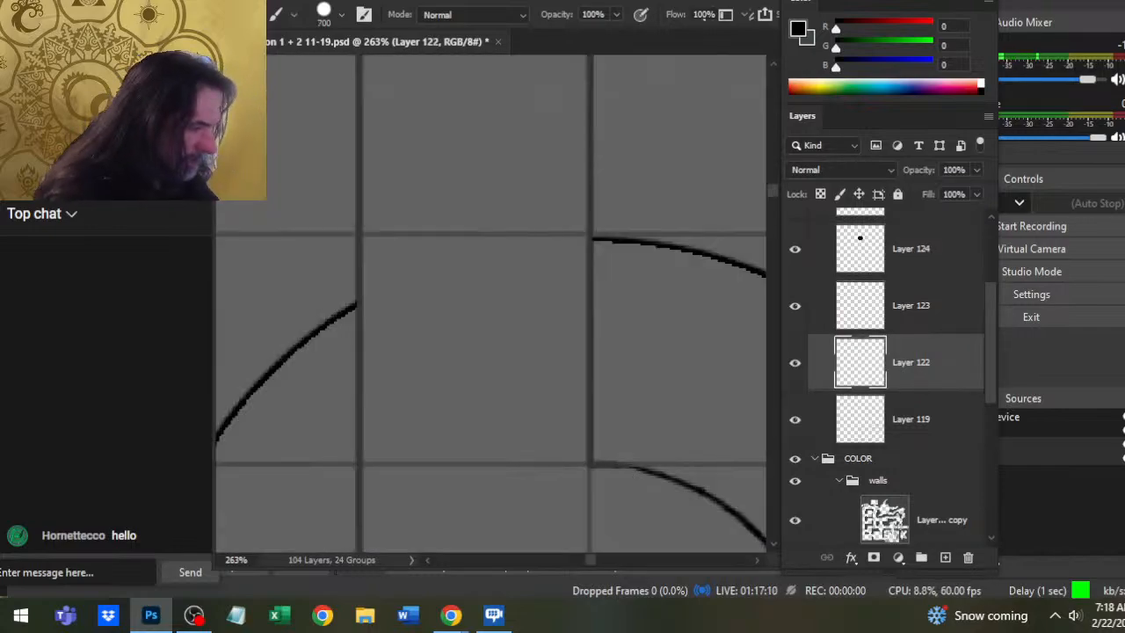
key("bracketleft")
key("bracketleft")
key("bracketleft")
key("bracketleft")
key("bracketleft")
key("bracketleft")
key("bracketleft")
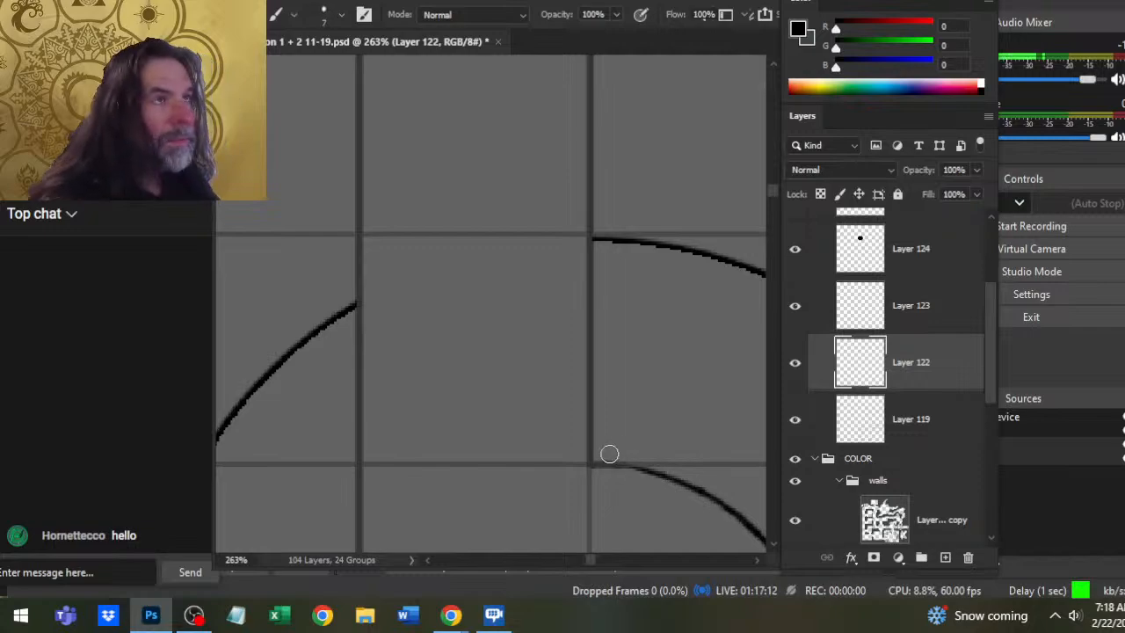
key("bracketleft")
key("bracketleft")
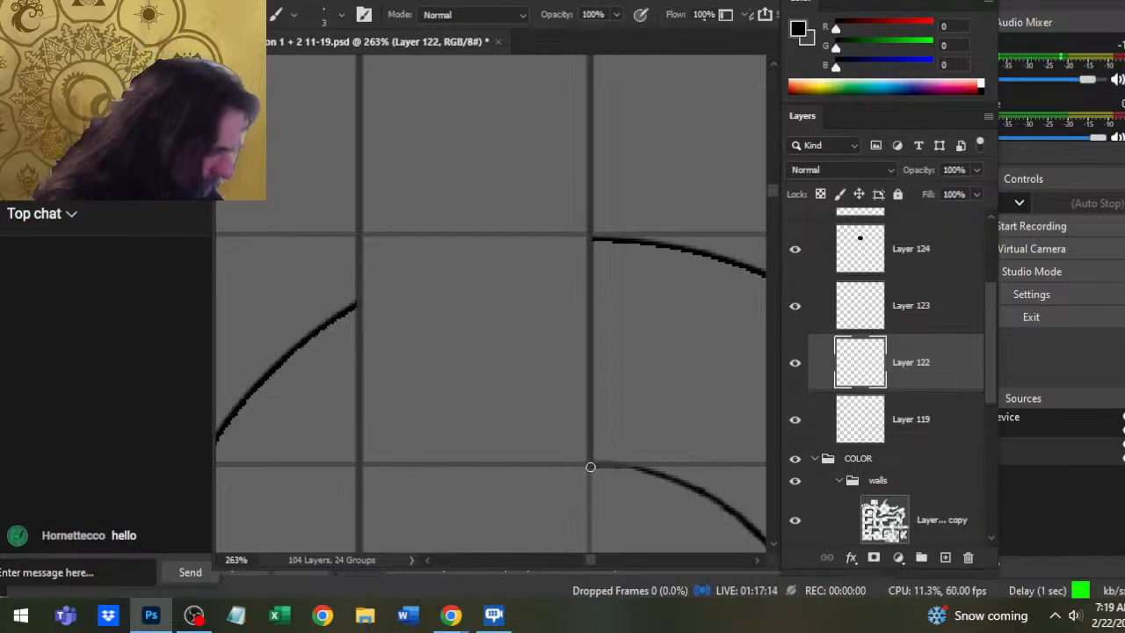
left_click(593, 466, "shift")
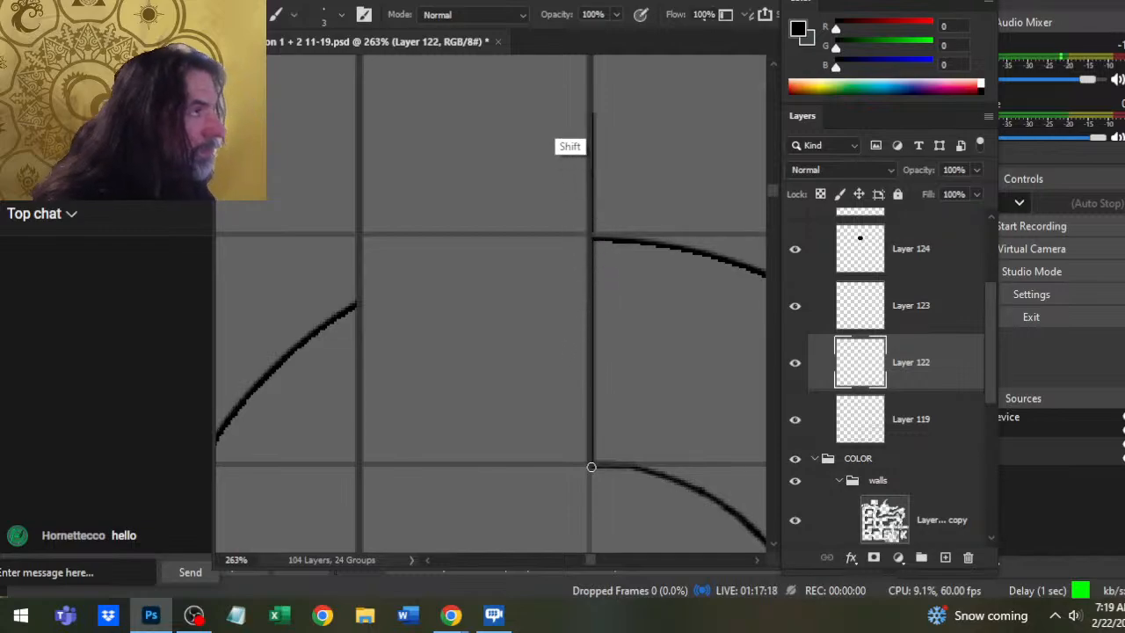
scroll(590, 467, "down", 3)
scroll(591, 467, "up", 5)
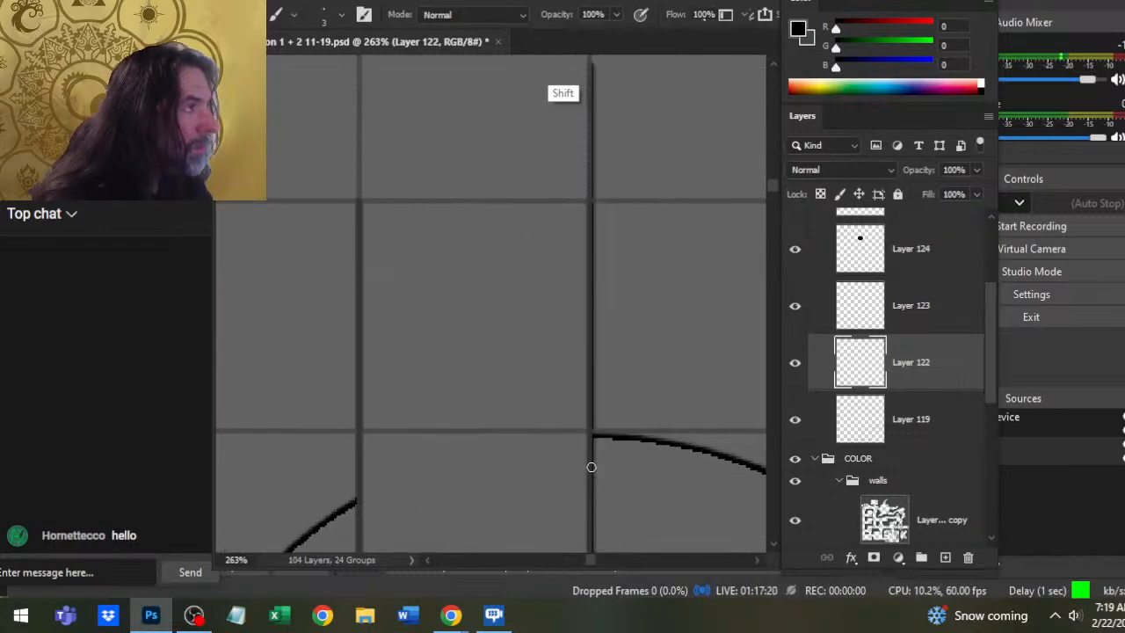
left_click_drag(594, 167, 567, 198)
key("e")
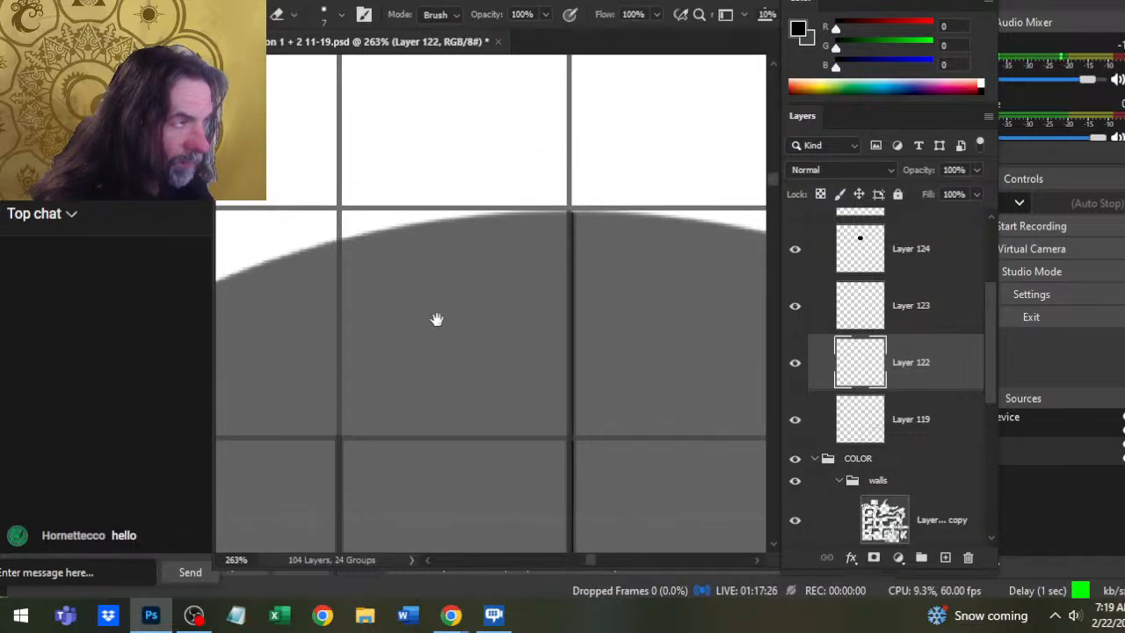
- Draw a straight size 3 line from the disc's upper edge down onto the left vertical wall, undoing the first attempt
left_click_drag(437, 319, 403, 280)
key("b")
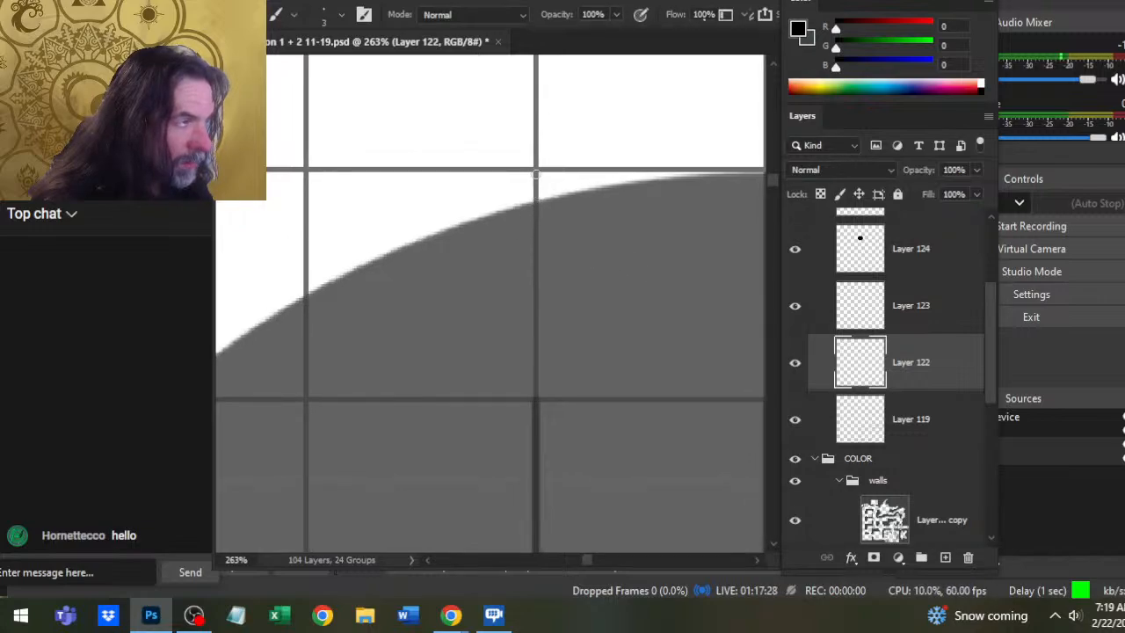
left_click_drag(537, 203, 523, 515)
key("ctrl+z")
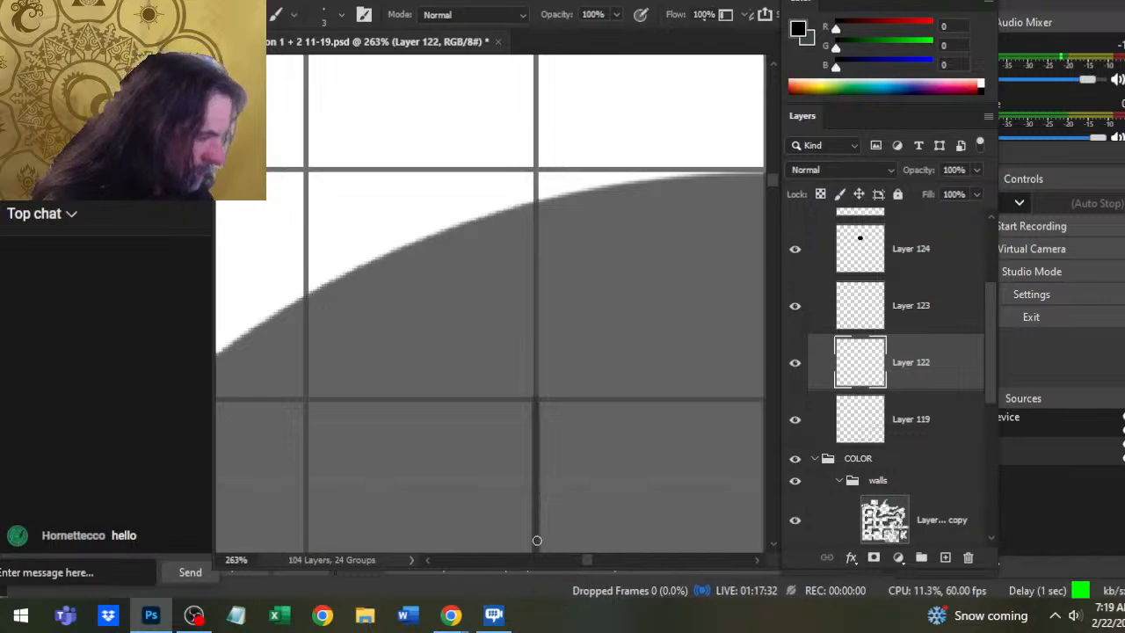
left_click(536, 490, "shift")
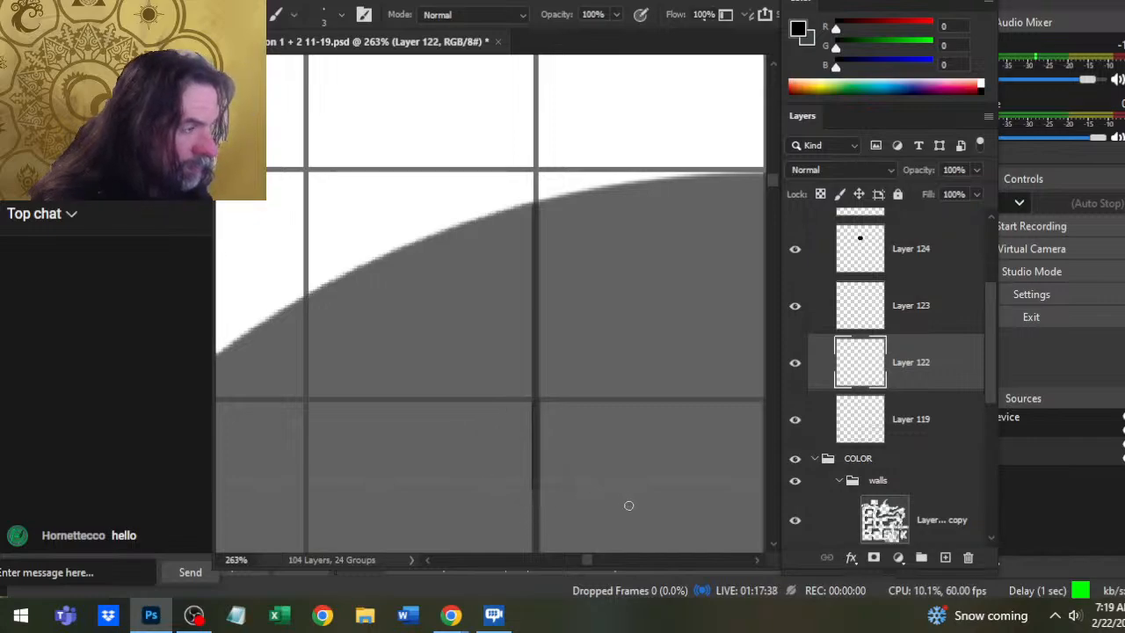
- Extend both lower vertical wall lines down to the disc's lower edge with the Smudge tool, erasing the overshoot
left_click_drag(648, 506, 590, 228)
left_click_drag(631, 331, 576, 324)
left_click_drag(671, 431, 597, 95)
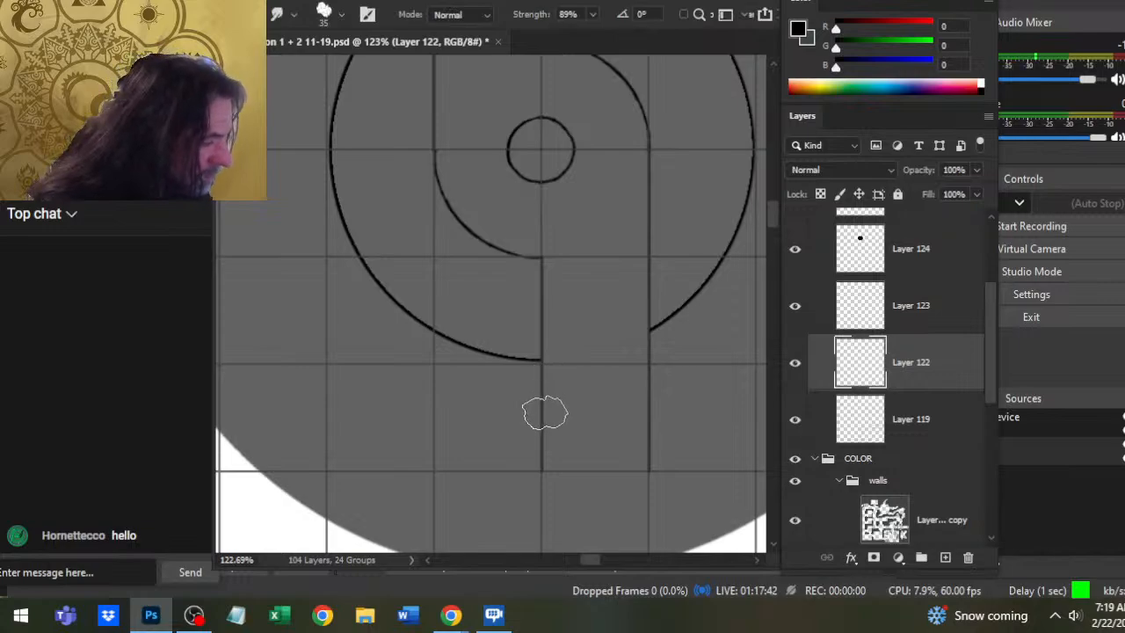
left_click_drag(551, 428, 565, 336)
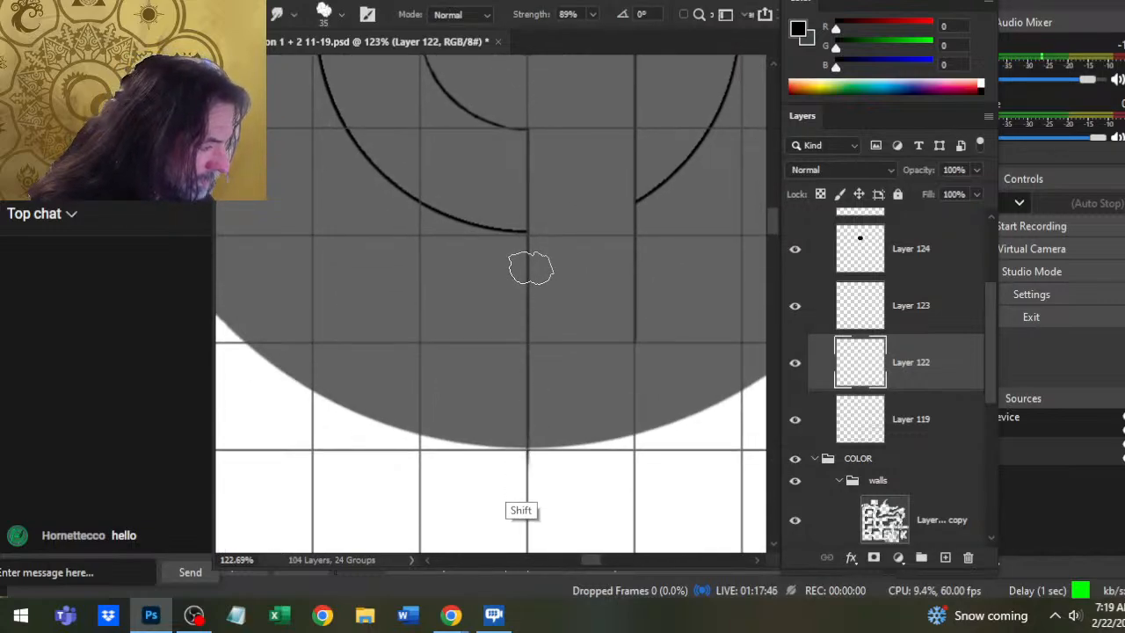
key("e")
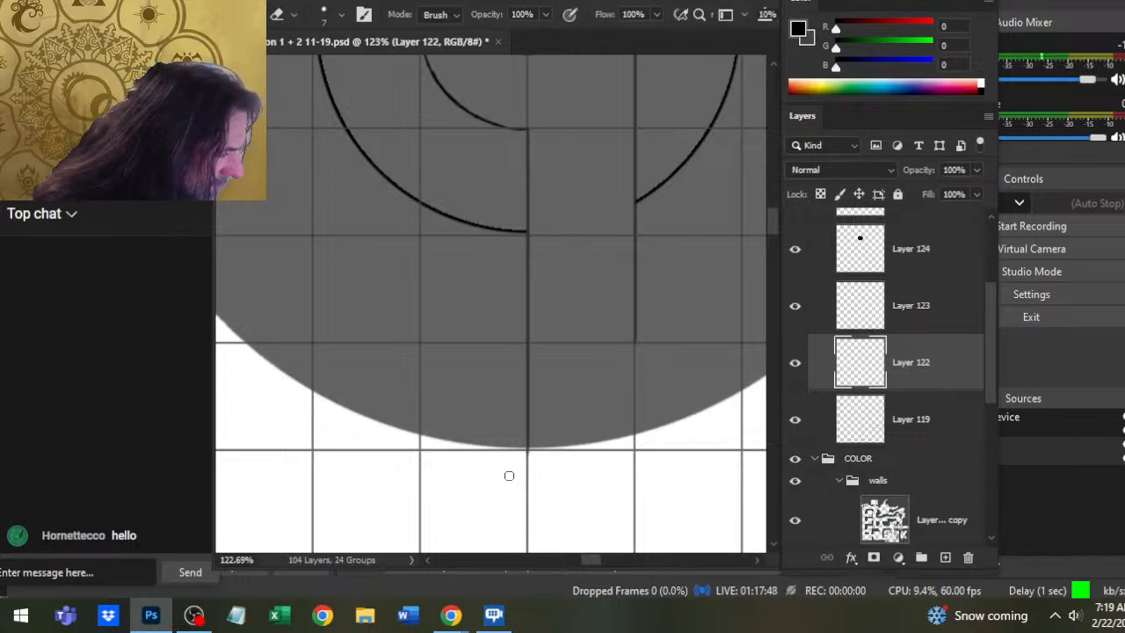
key("r")
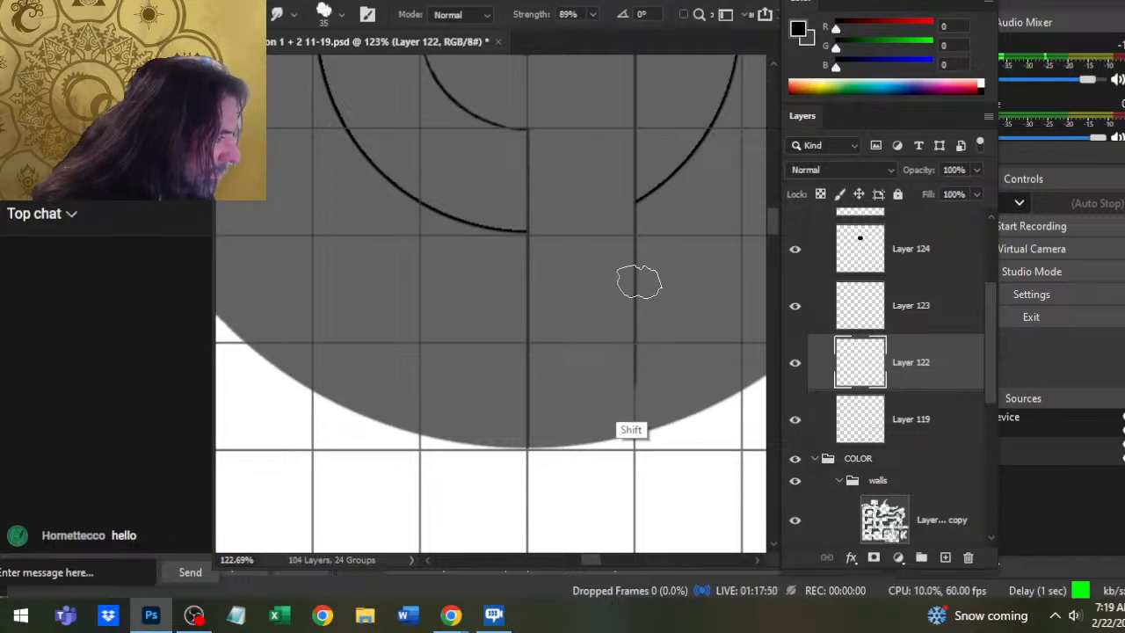
key("e")
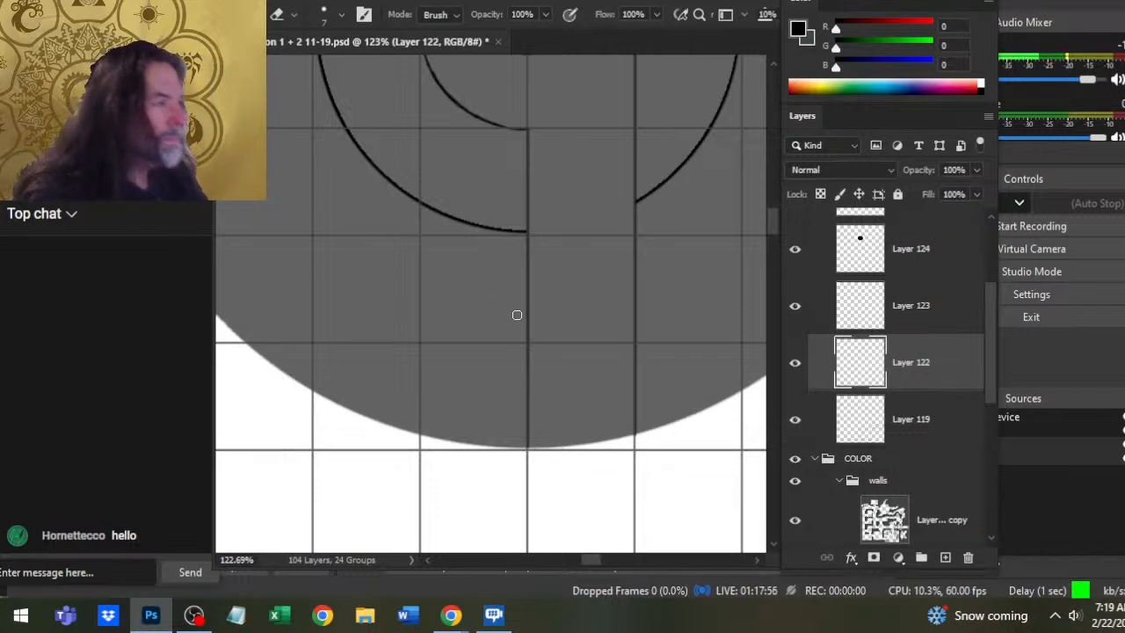
- Make Layer 124, which holds the grey disc, the active layer
key("z")
mouse_move(601, 308)
left_mouse_down()
mouse_move(538, 306)
mouse_move(512, 367)
mouse_move(628, 326)
mouse_move(525, 241)
mouse_move(616, 325)
left_mouse_up()
left_click_drag(638, 443, 577, 477)
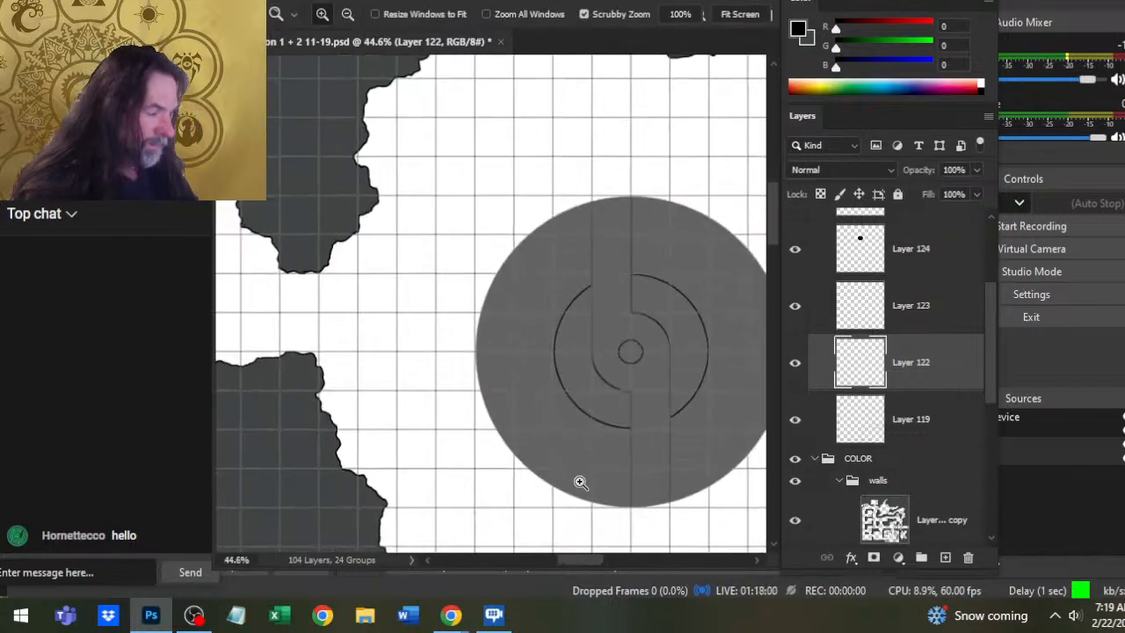
left_click_drag(685, 447, 533, 385)
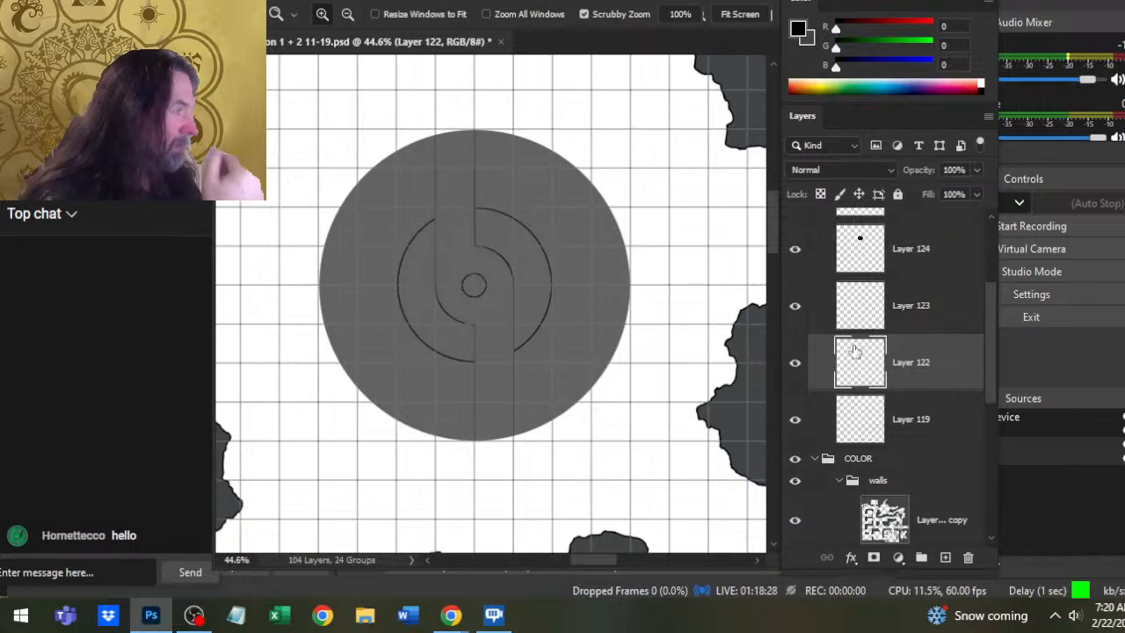
left_click(929, 262)
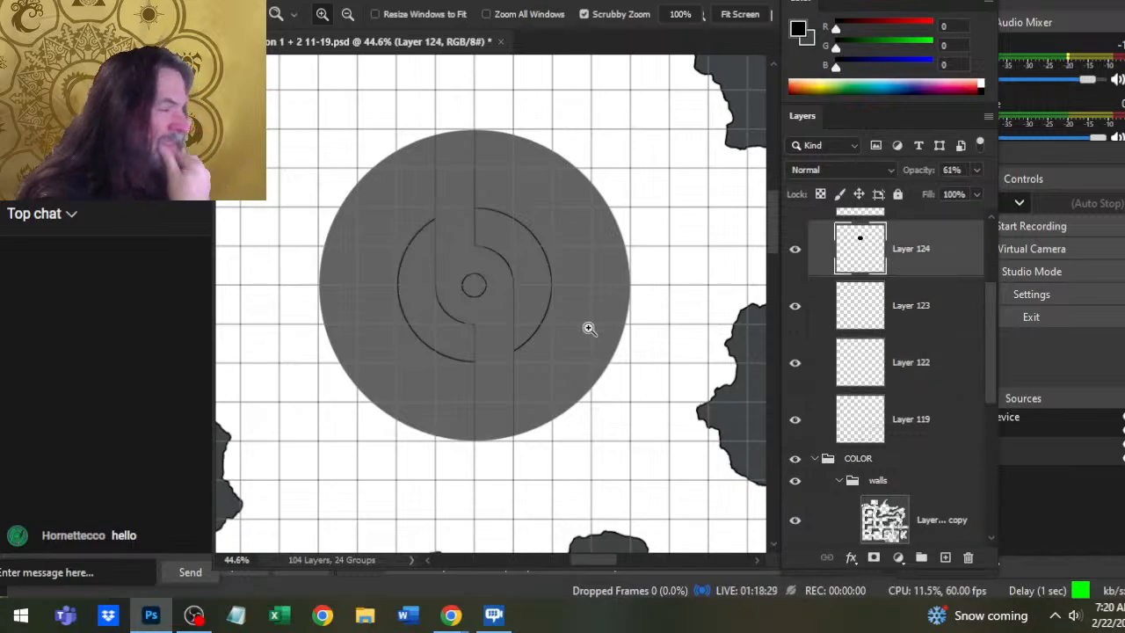
key("w")
left_click(422, 388)
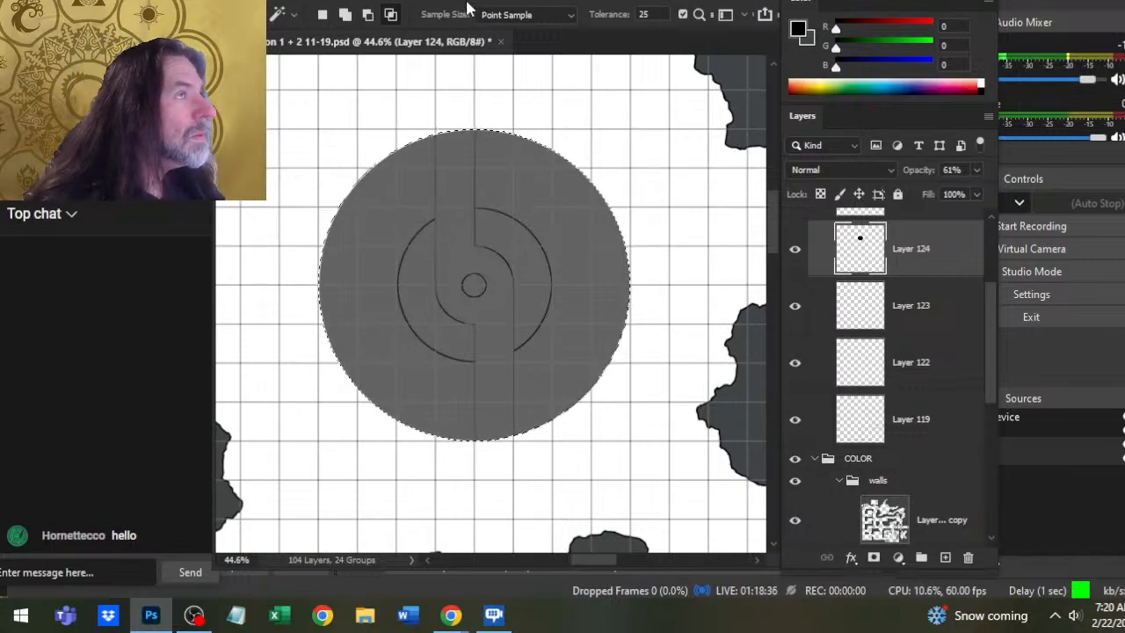
left_click(426, 1)
mouse_move(500, 239)
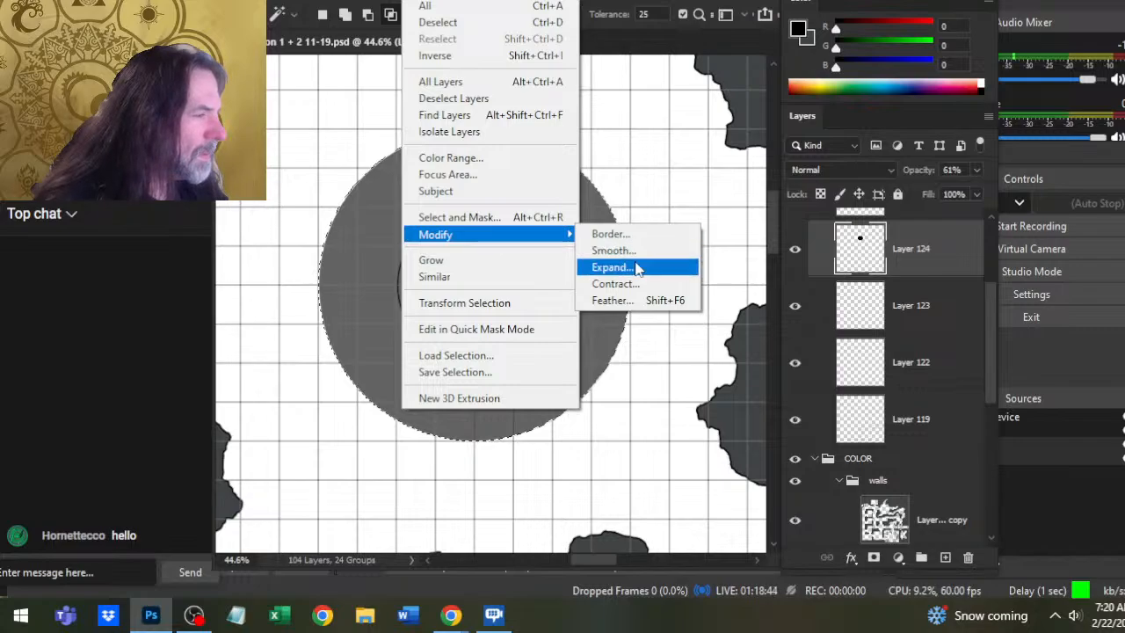
left_click(640, 314)
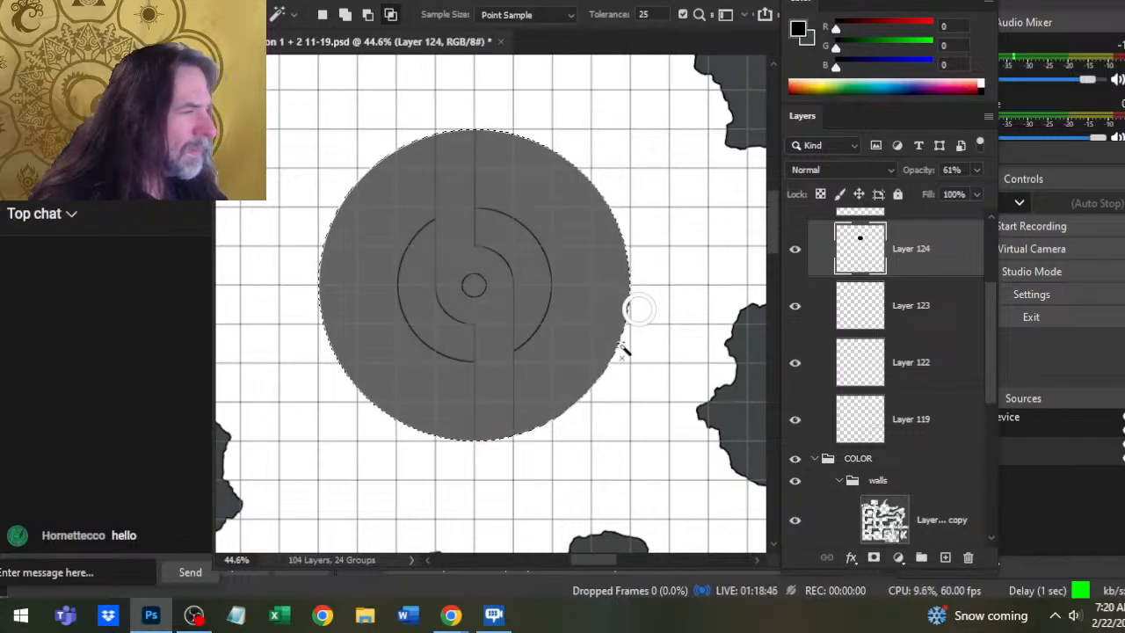
key("ctrl+d")
key("l")
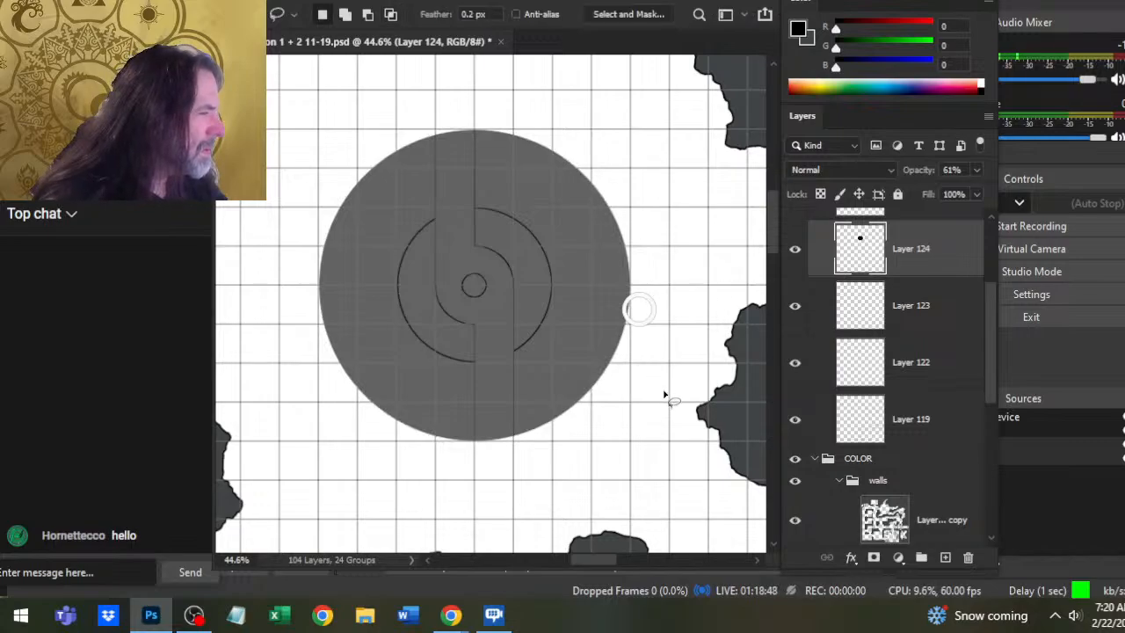
left_click(423, 0)
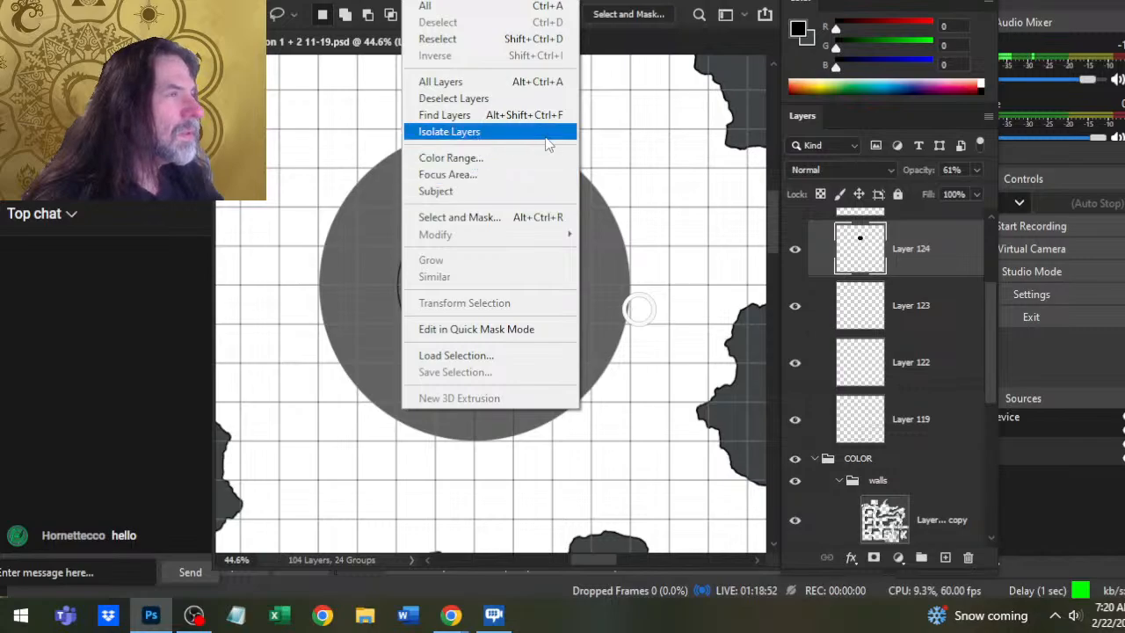
left_click(629, 161)
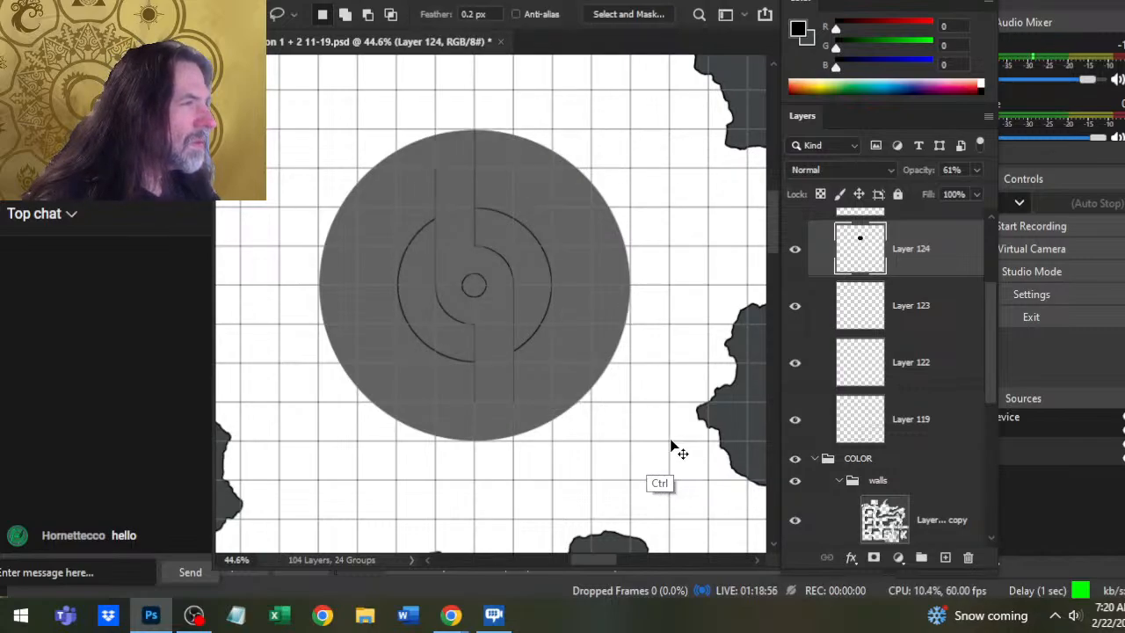
key("shift")
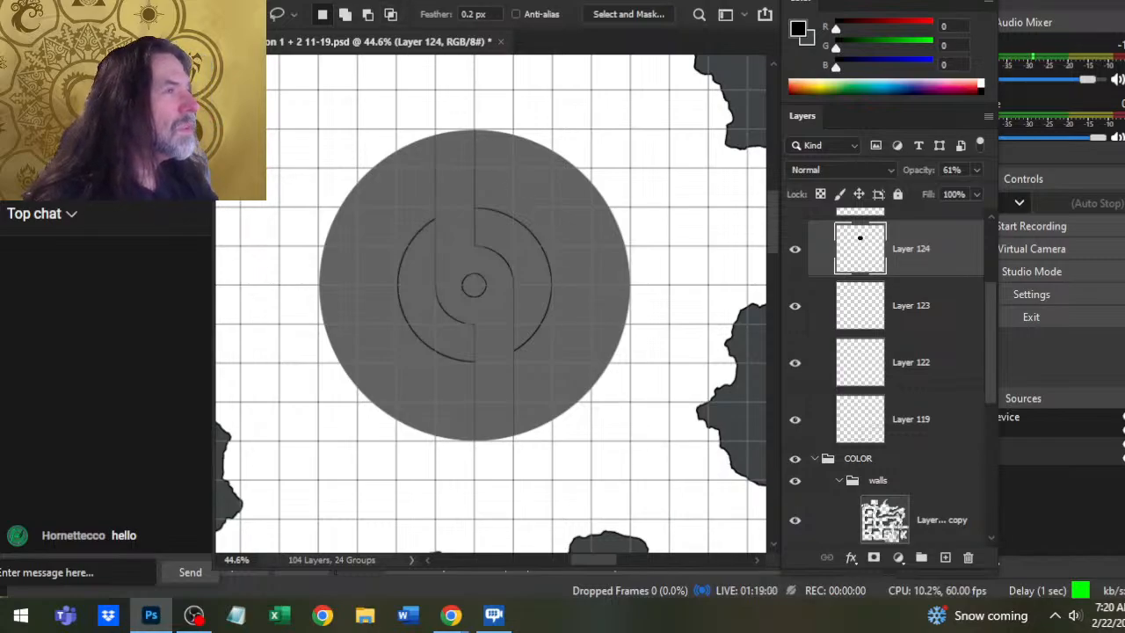
- Select the grey disc on Layer 124 with the Magic Wand at tolerance 25 and smooth the selection by 15 pixels
key("w")
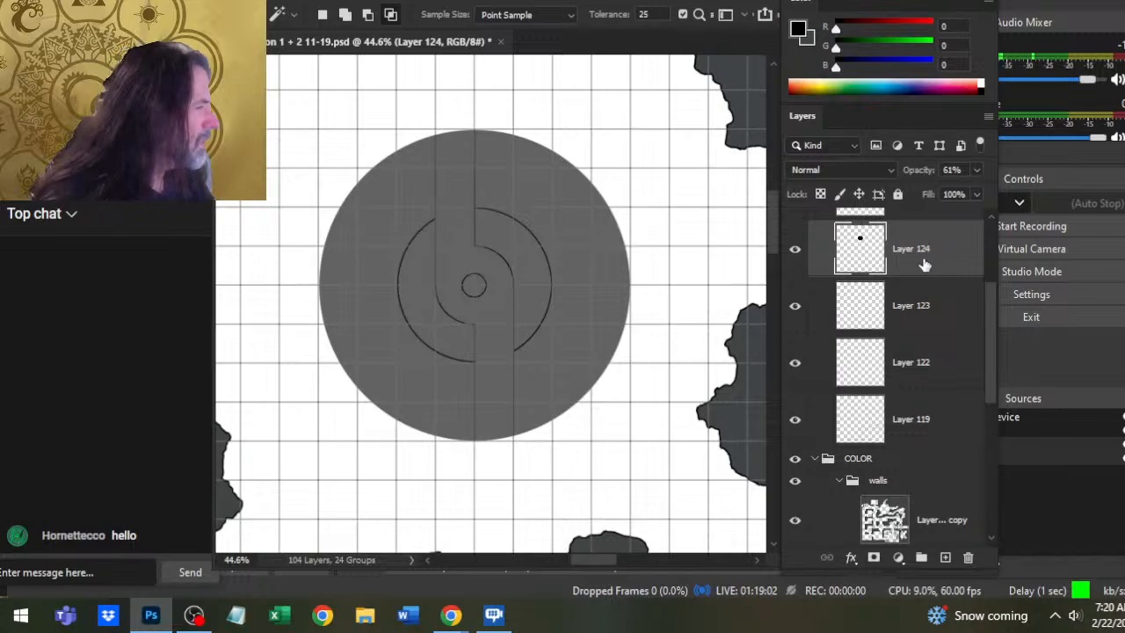
left_click(548, 276)
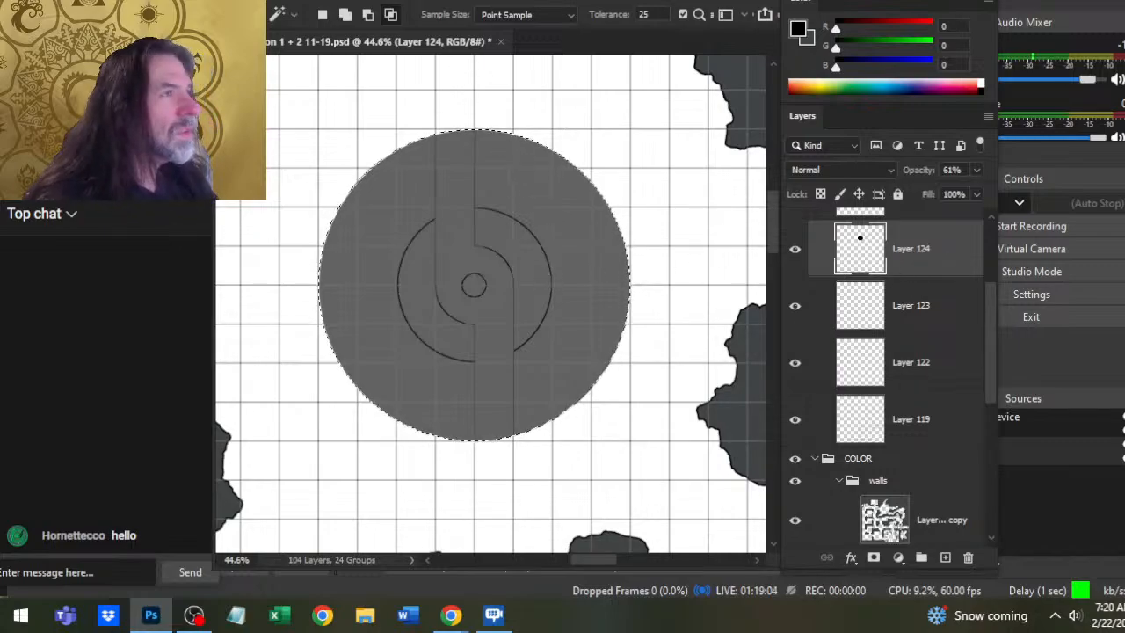
left_click(430, 2)
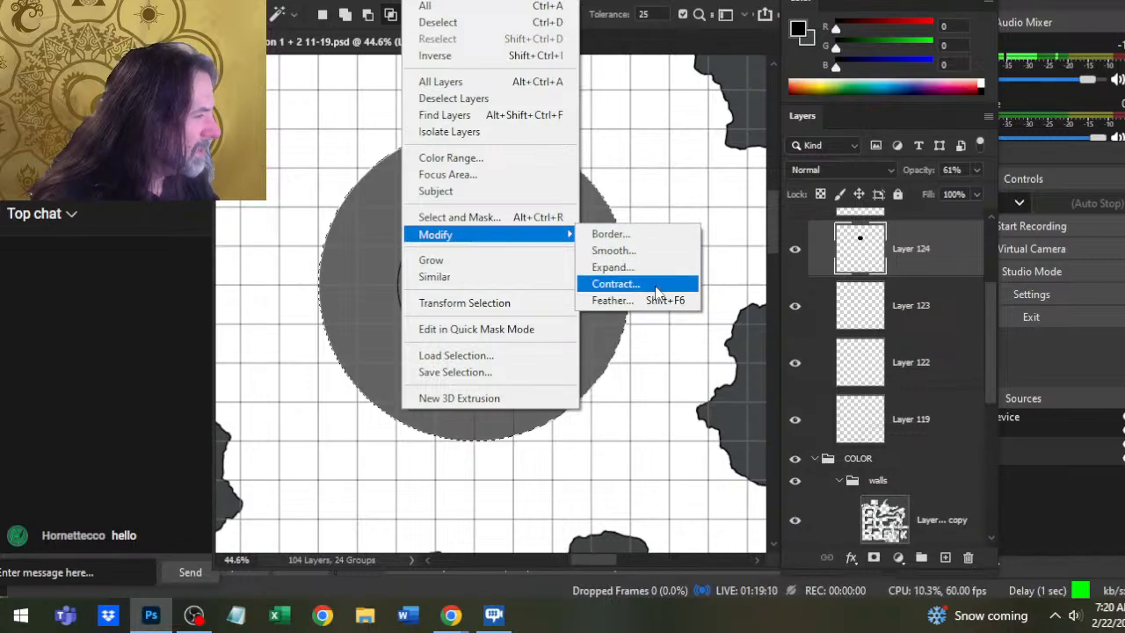
left_click(660, 251)
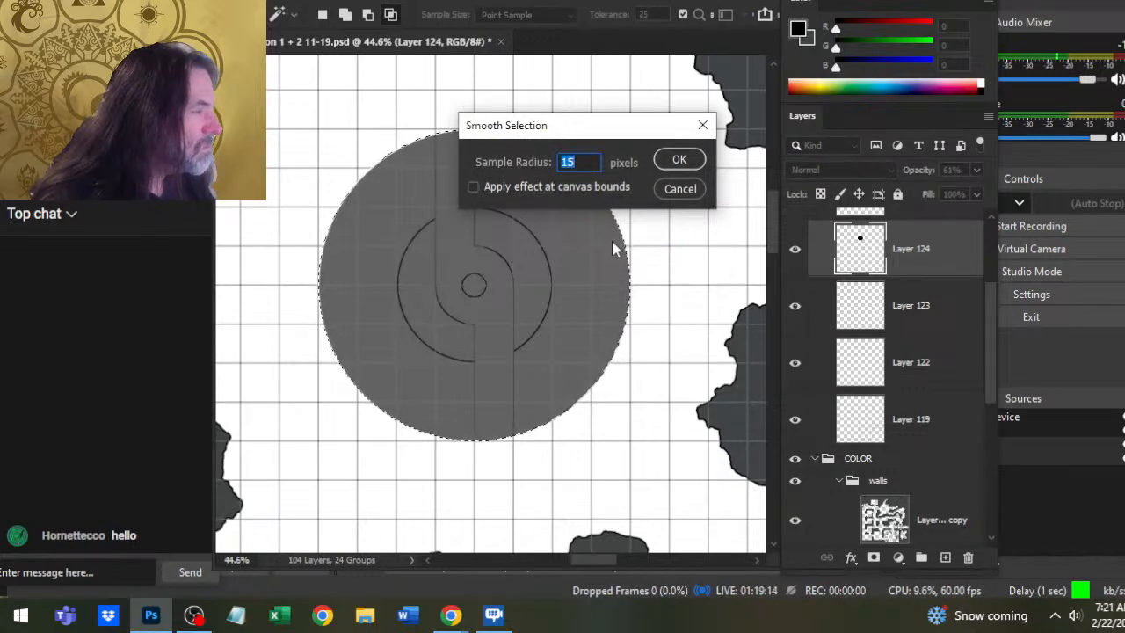
key("Return")
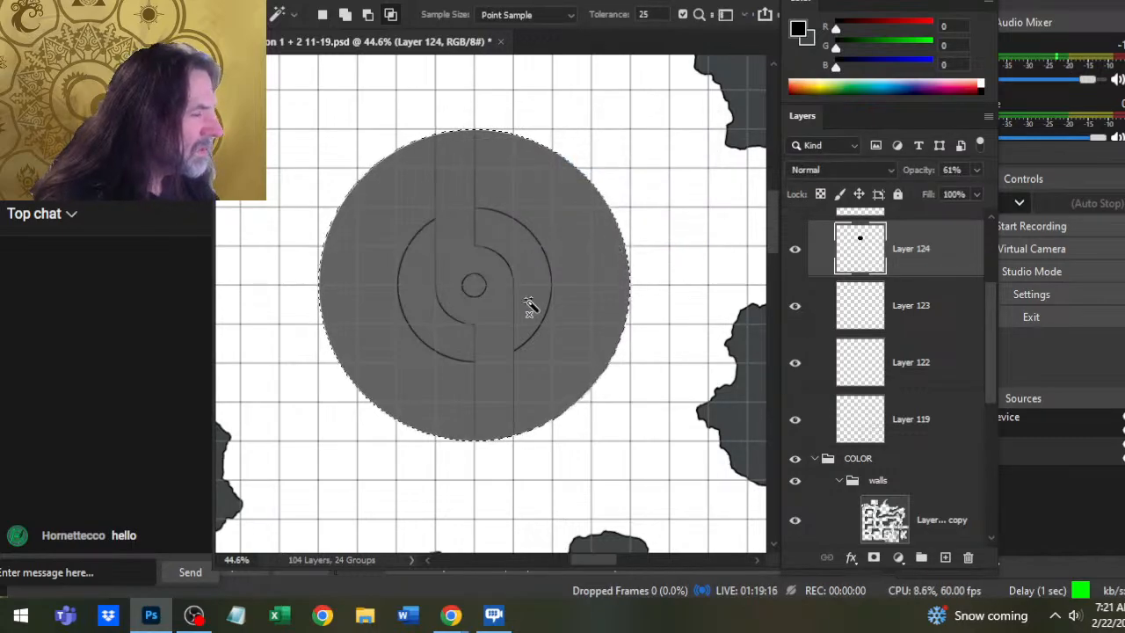
- Contract the disc selection by 3 pixels, with the effect applied at canvas bounds
key("z")
left_click_drag(648, 328, 548, 272)
left_click(424, 4)
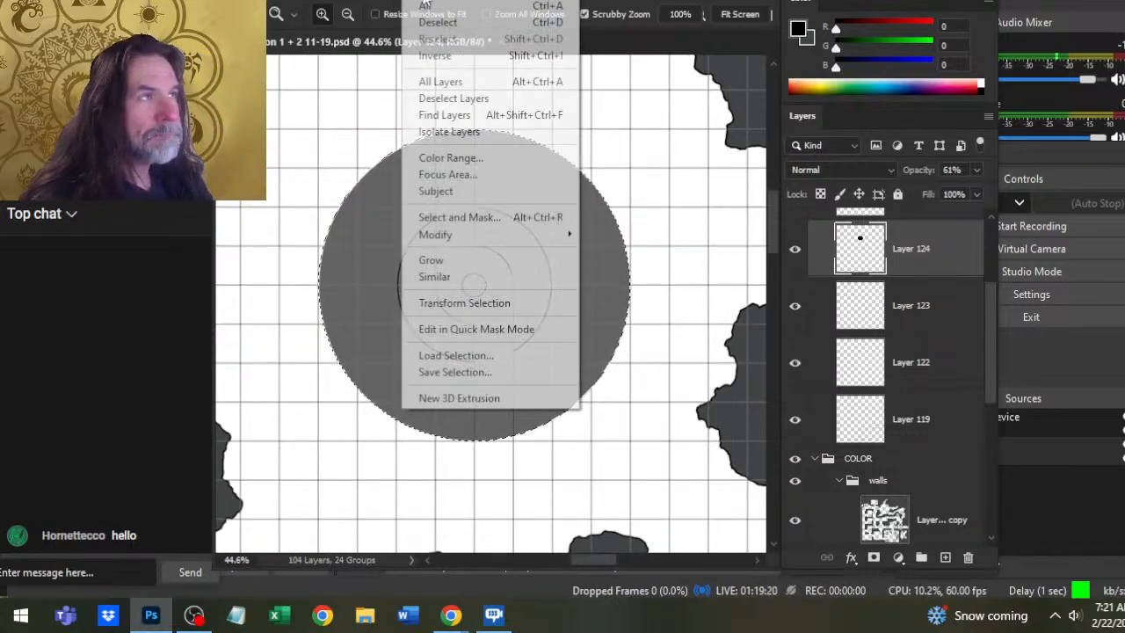
mouse_move(527, 237)
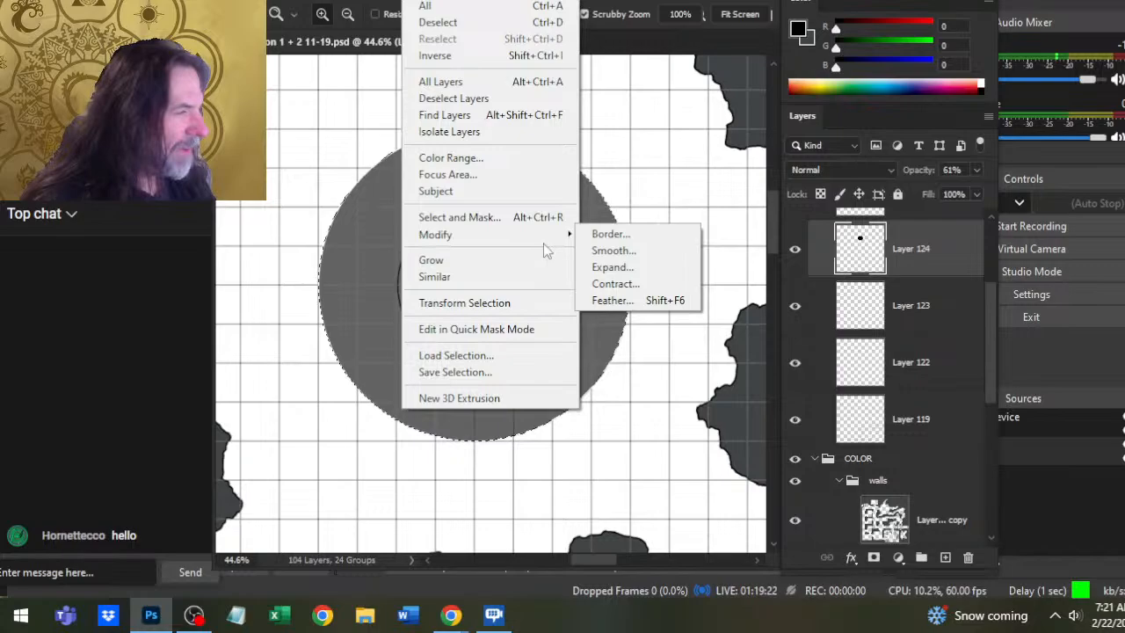
left_click(631, 288)
type("3")
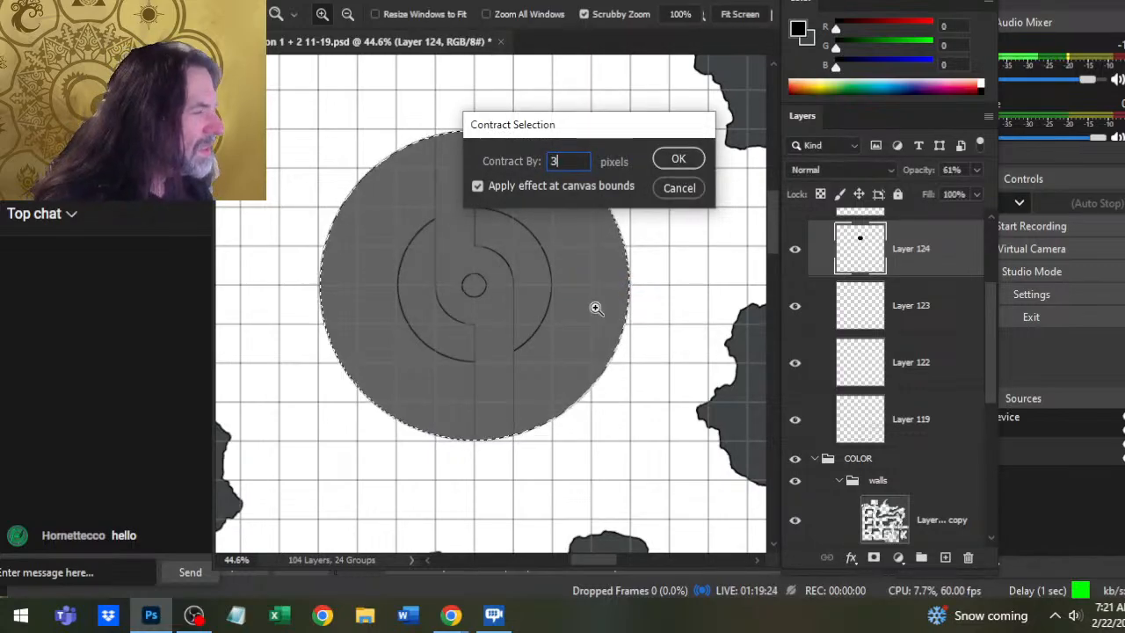
key("Return")
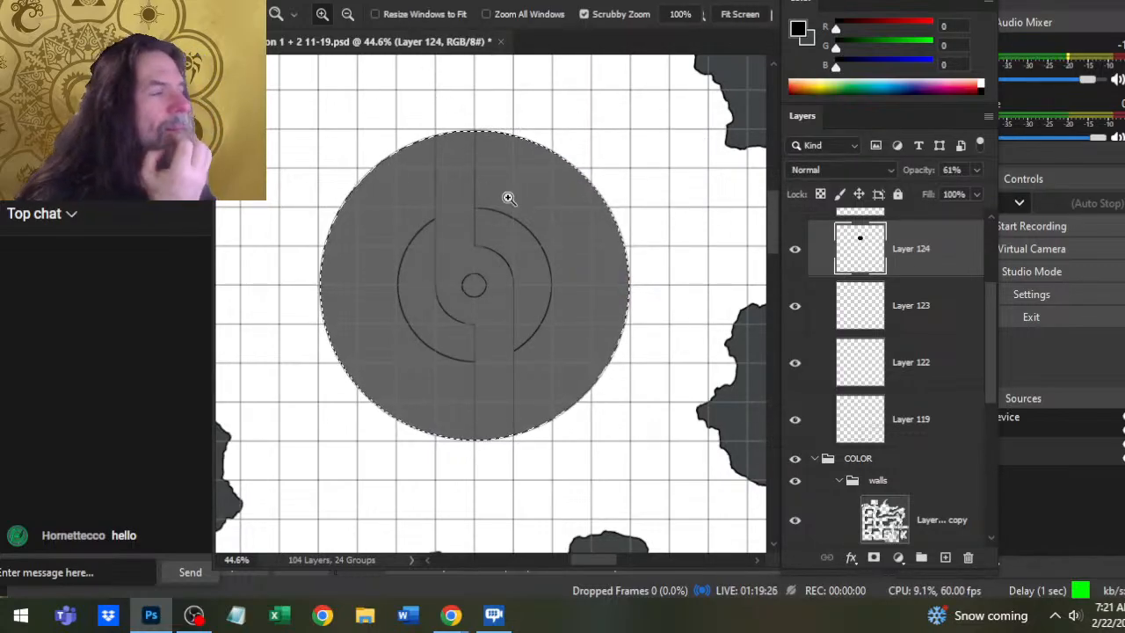
- Check the selection against the disc's edge and contract it by a further 2 pixels
left_click_drag(623, 229, 743, 289)
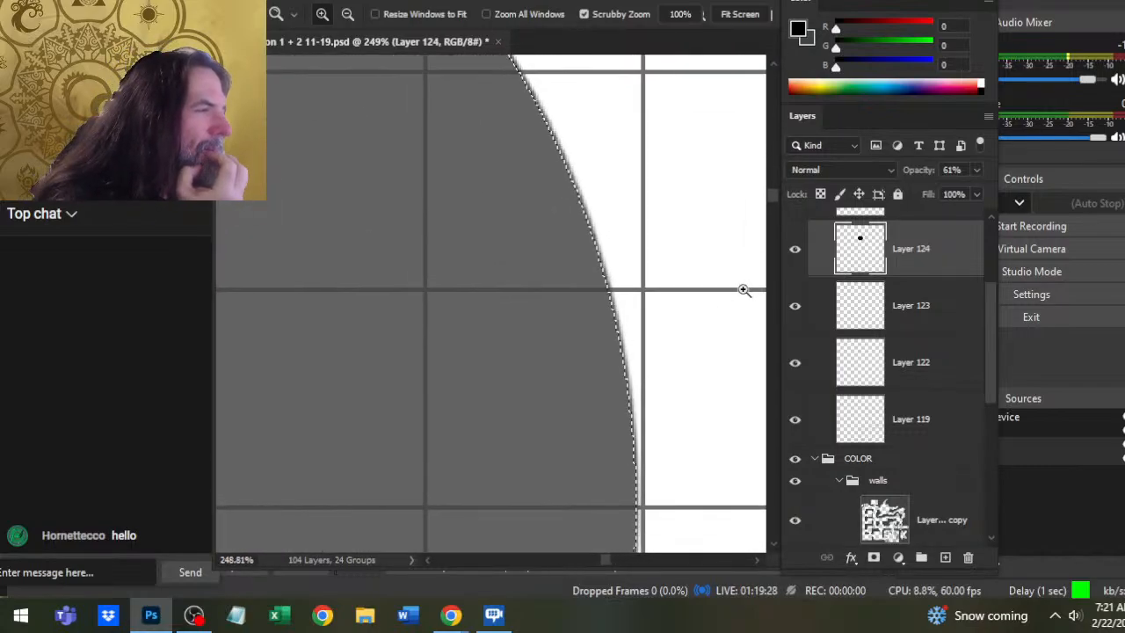
left_click_drag(733, 366, 577, 355)
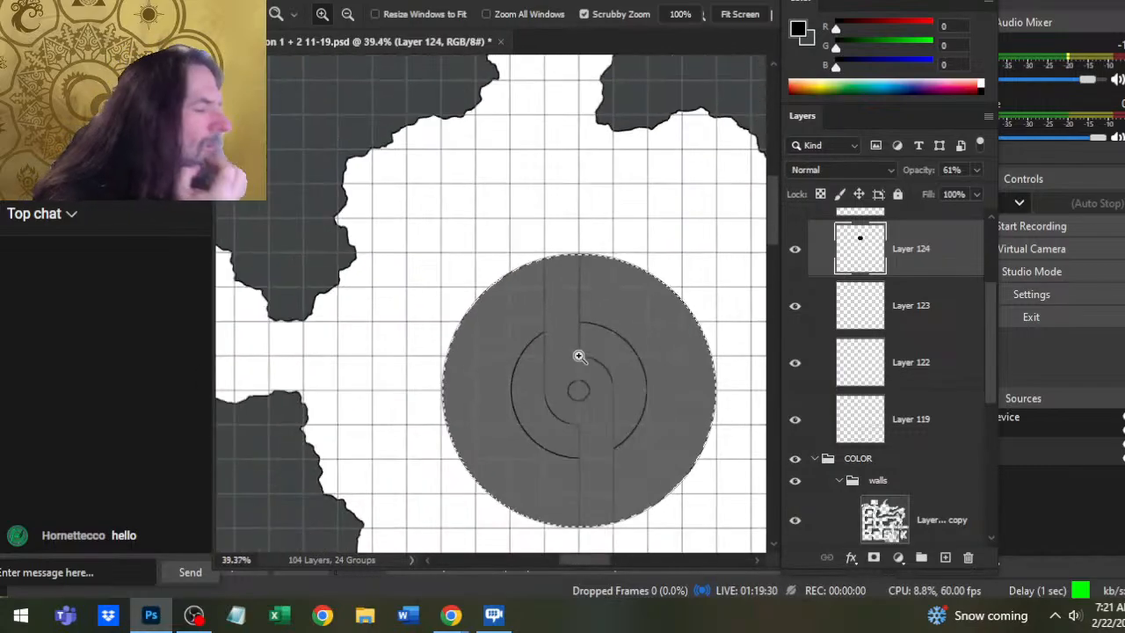
left_click(420, 2)
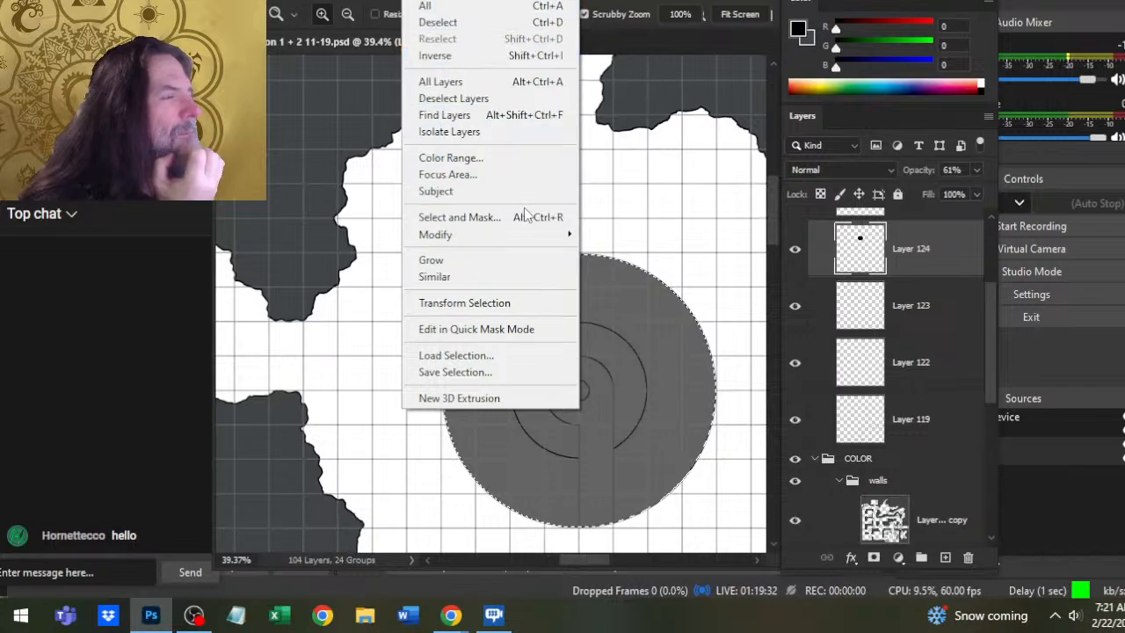
mouse_move(527, 244)
left_click(650, 284)
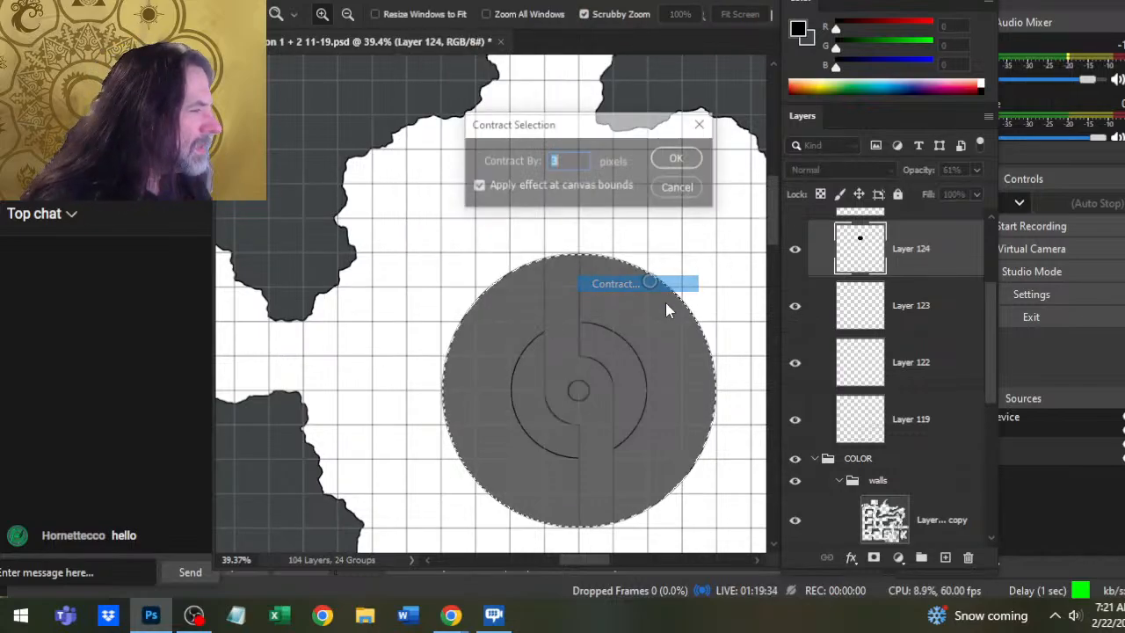
type("3")
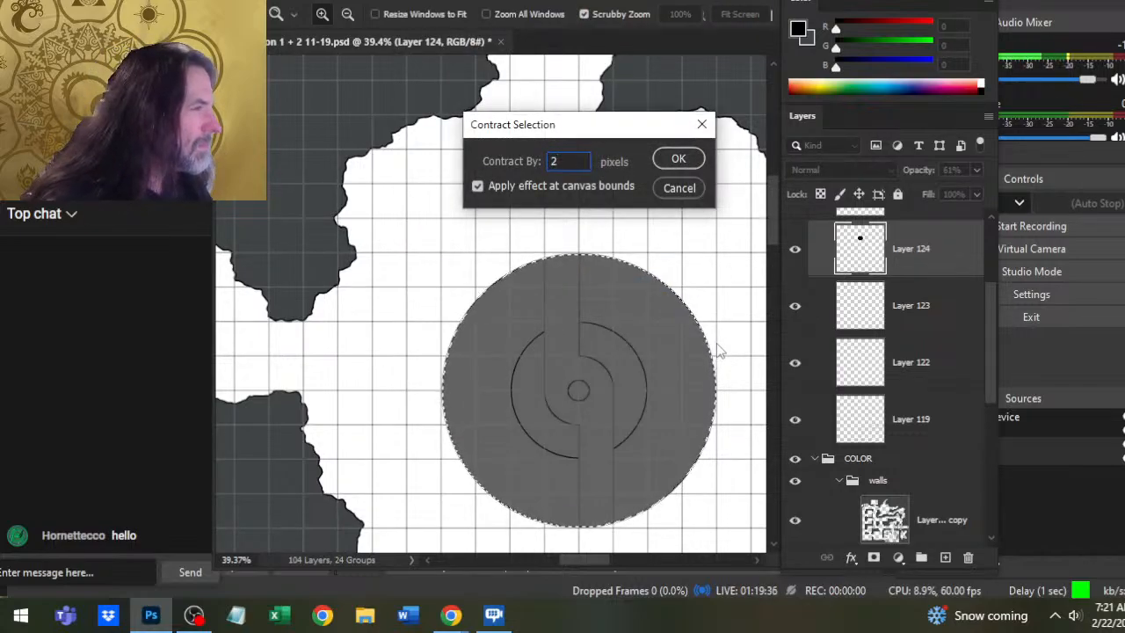
key("Return")
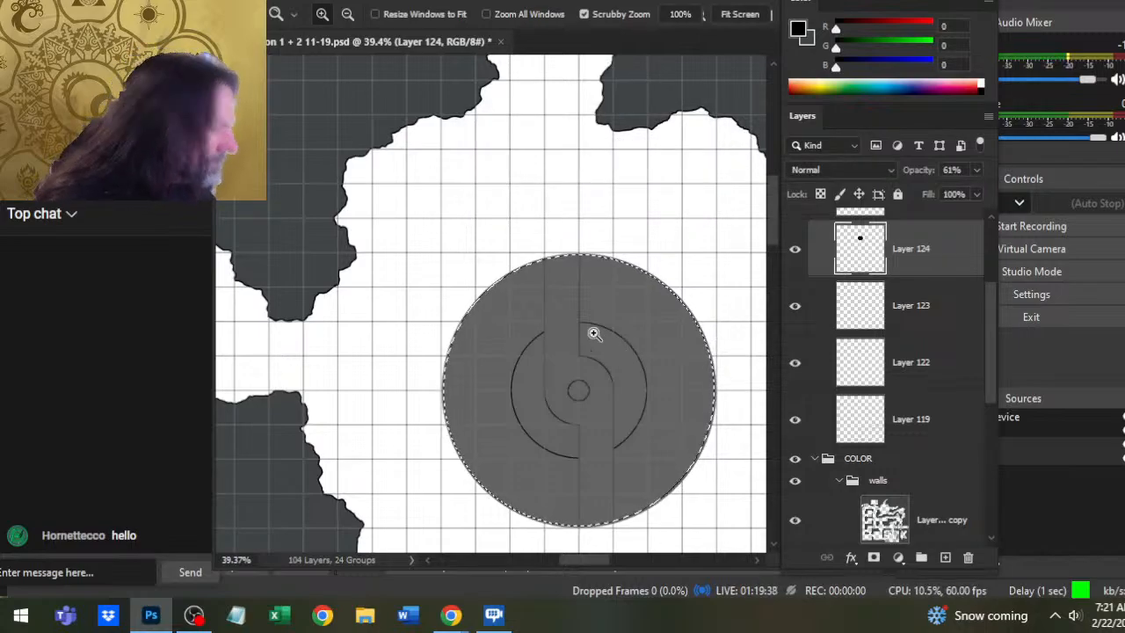
- Smooth the contracted selection by 15 pixels and delete the disc's interior, leaving only a thin outer ring
left_click(420, 0)
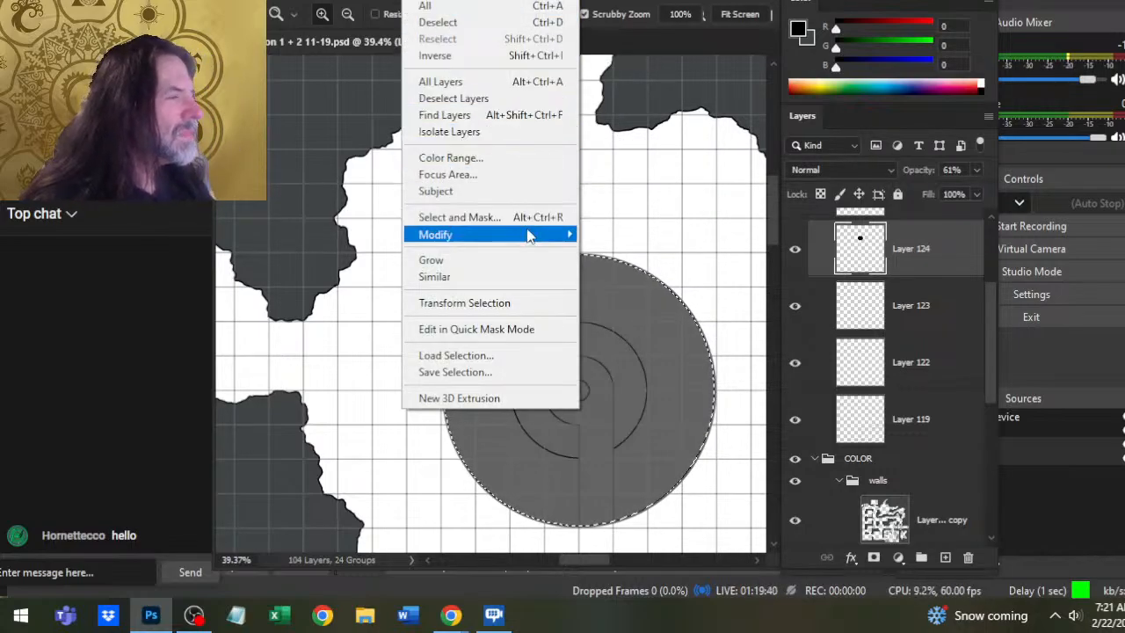
mouse_move(527, 242)
left_click(615, 251)
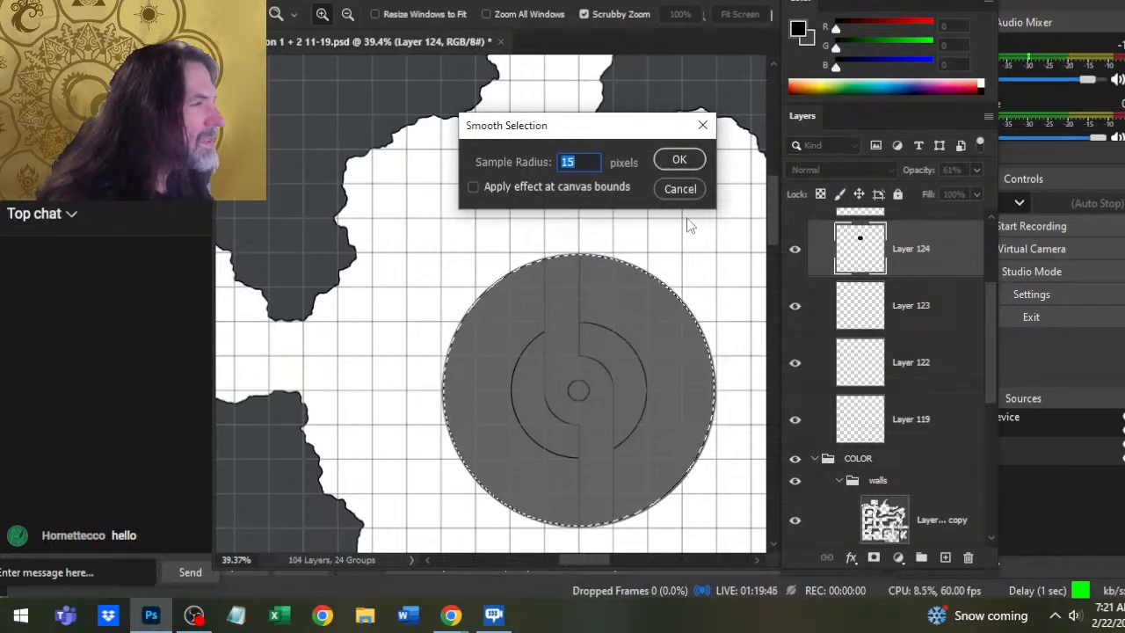
left_click(678, 159)
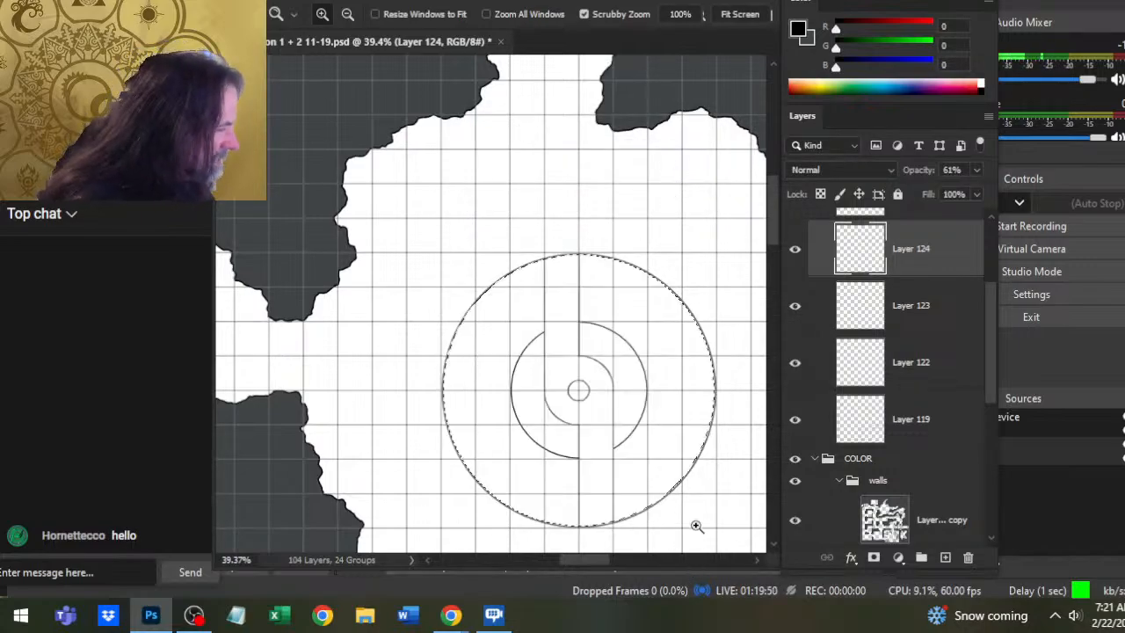
key("Delete")
- Deselect and raise the outer ring layer's opacity to 100%
left_click_drag(675, 525, 548, 502)
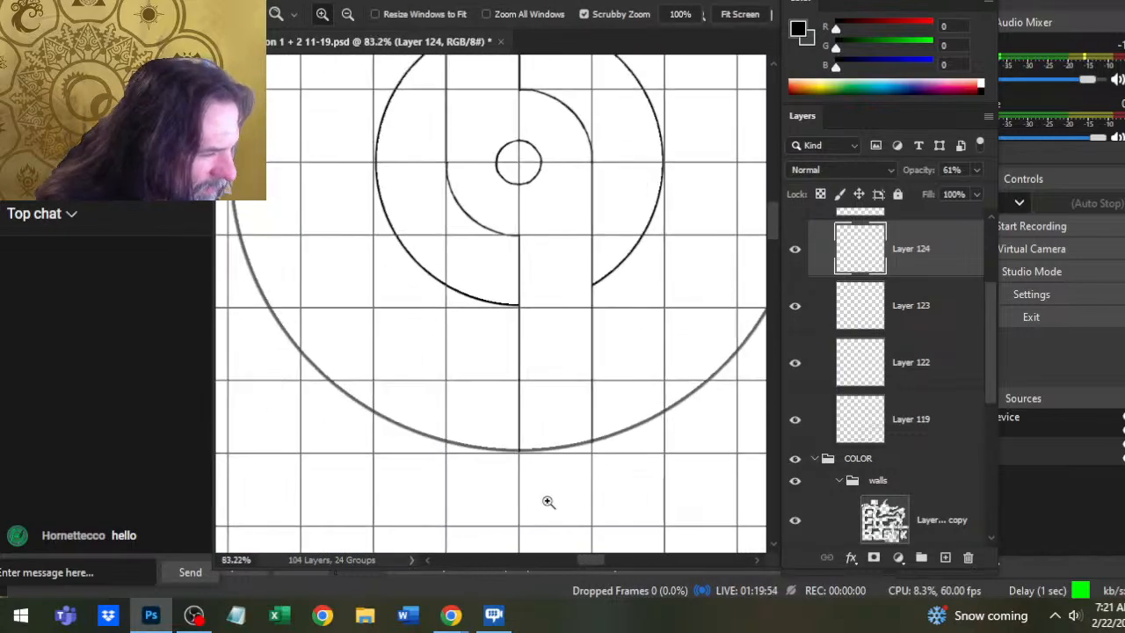
left_click(977, 170)
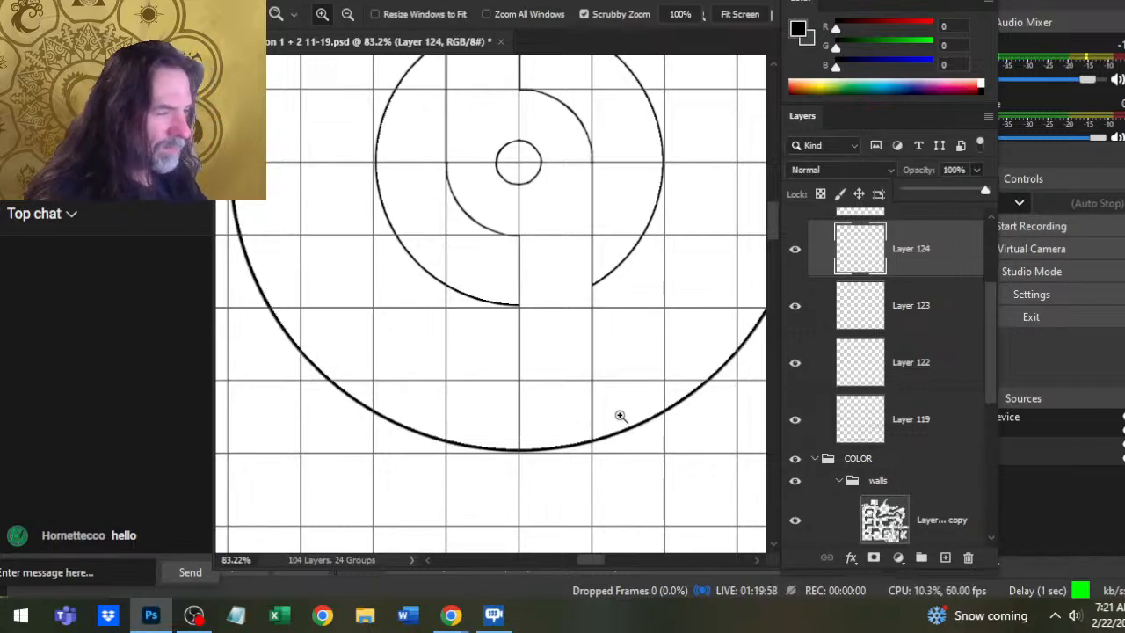
left_click(620, 420)
- Erase the outer ring between the two lower vertical wall lines with a size 7 eraser
left_click(556, 451)
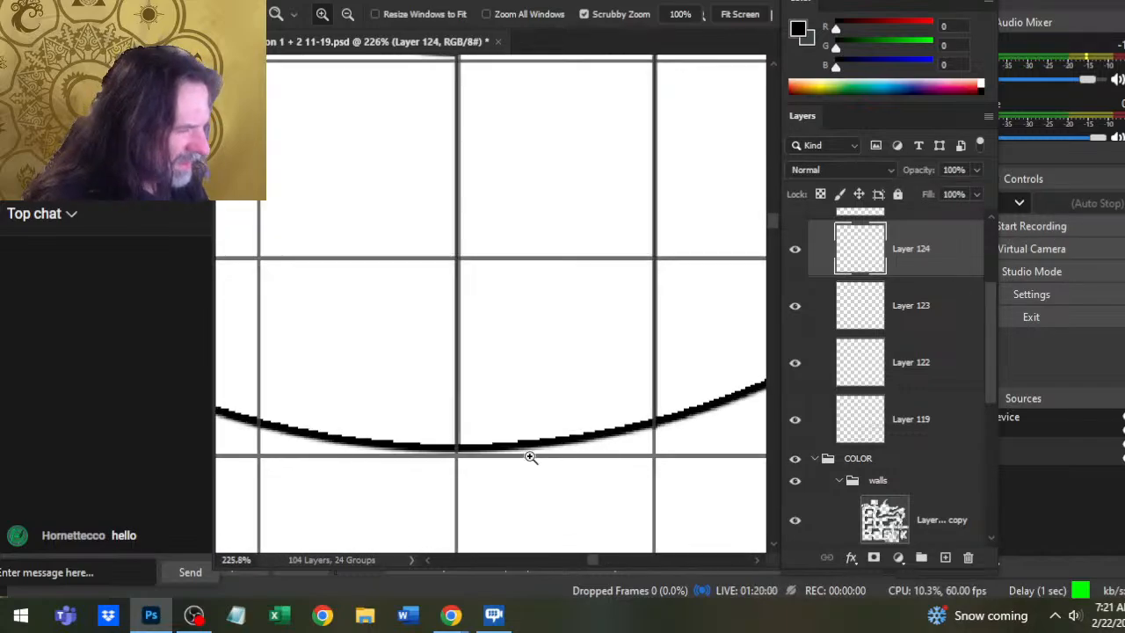
key("e")
left_click(468, 441, "shift")
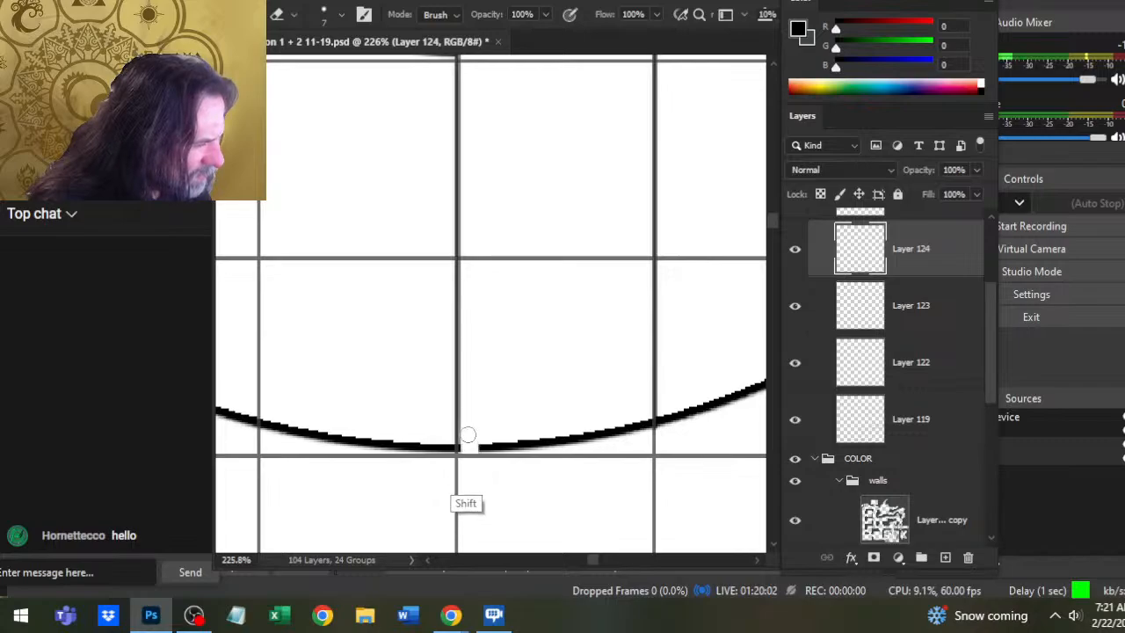
left_click(486, 443)
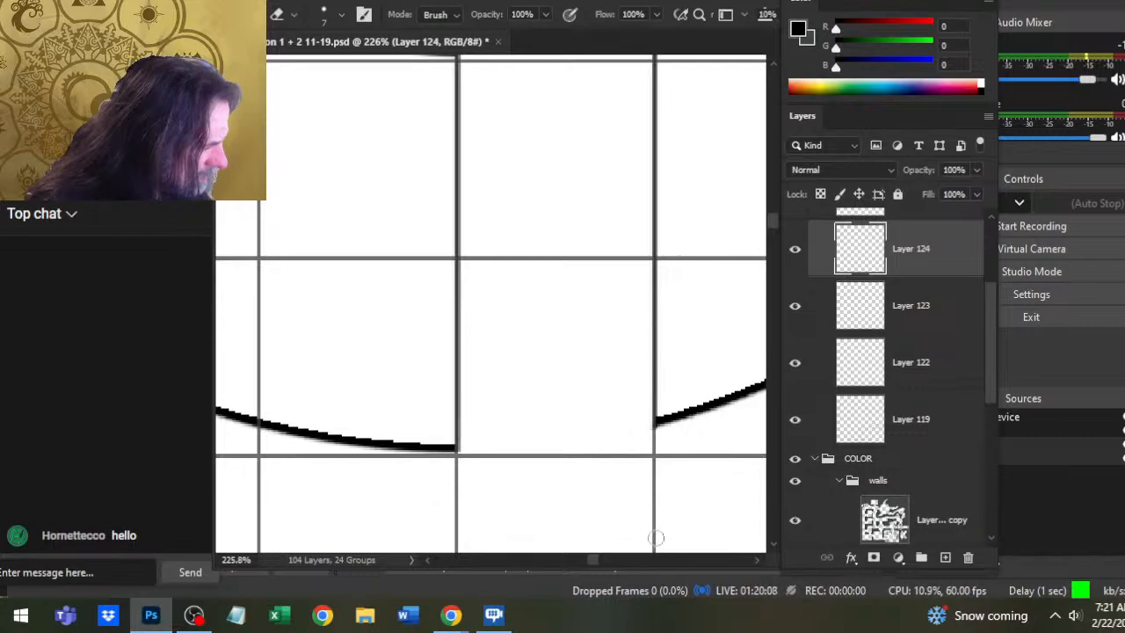
- Erase the outer ring between the two upper vertical wall lines with the size 7 eraser
key("z")
left_click_drag(646, 392, 527, 343)
left_click_drag(613, 213, 528, 443)
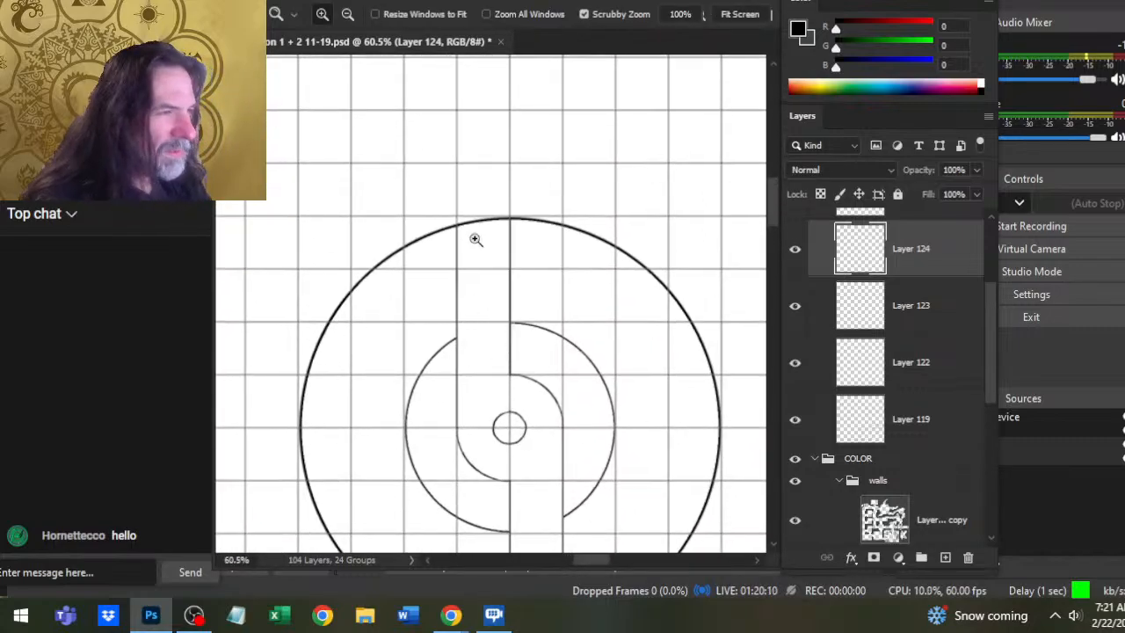
left_click_drag(475, 239, 512, 276)
key("e")
left_click(488, 183)
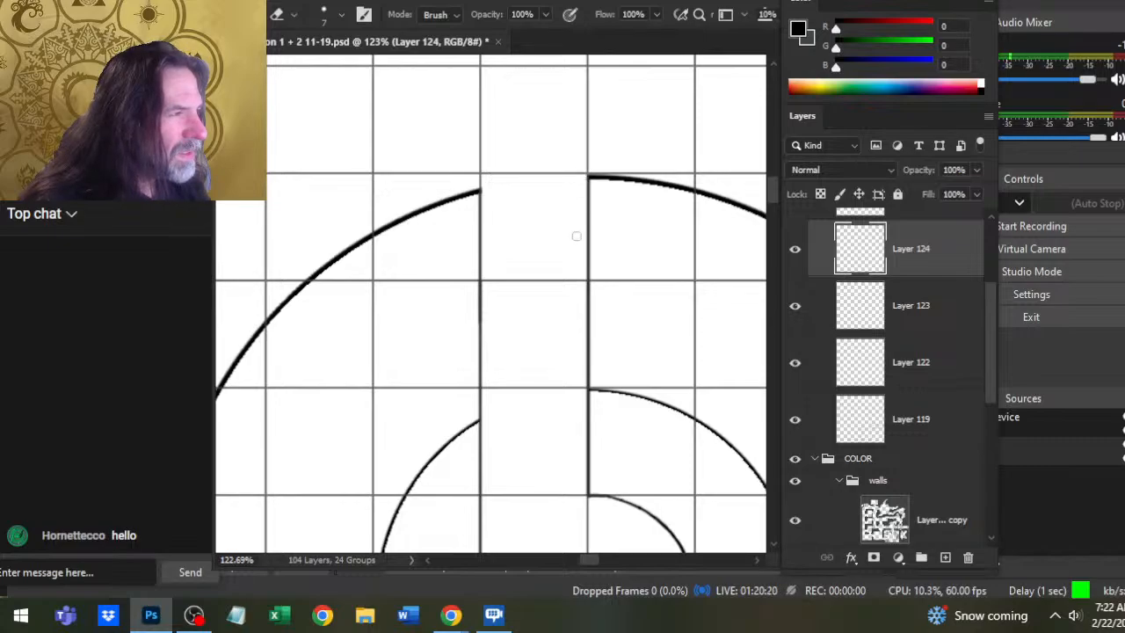
- On a new layer, draw a black horizontal wall line between the outer and middle rings west of the centre with a size 2 brush
key("z")
left_click_drag(598, 276, 585, 367)
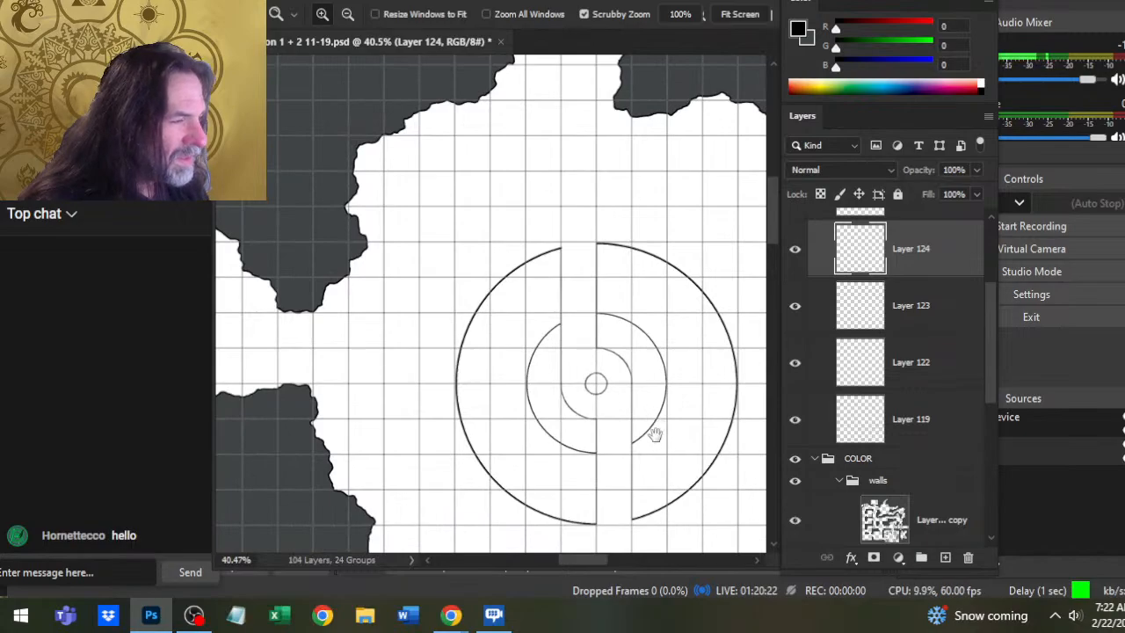
left_click_drag(648, 432, 548, 252)
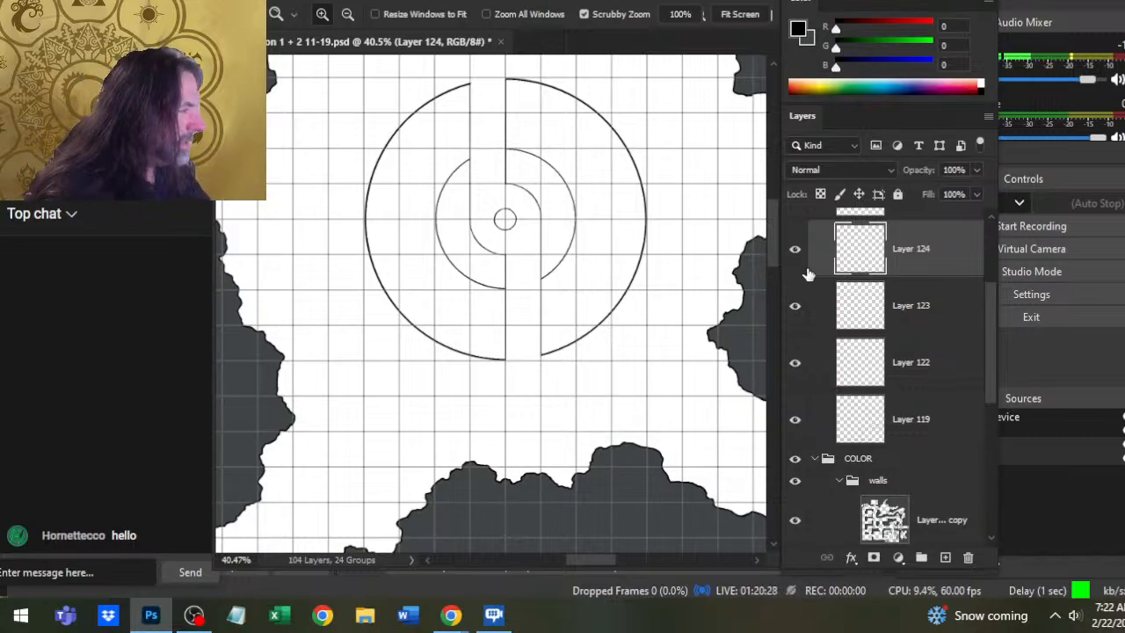
left_click(945, 557)
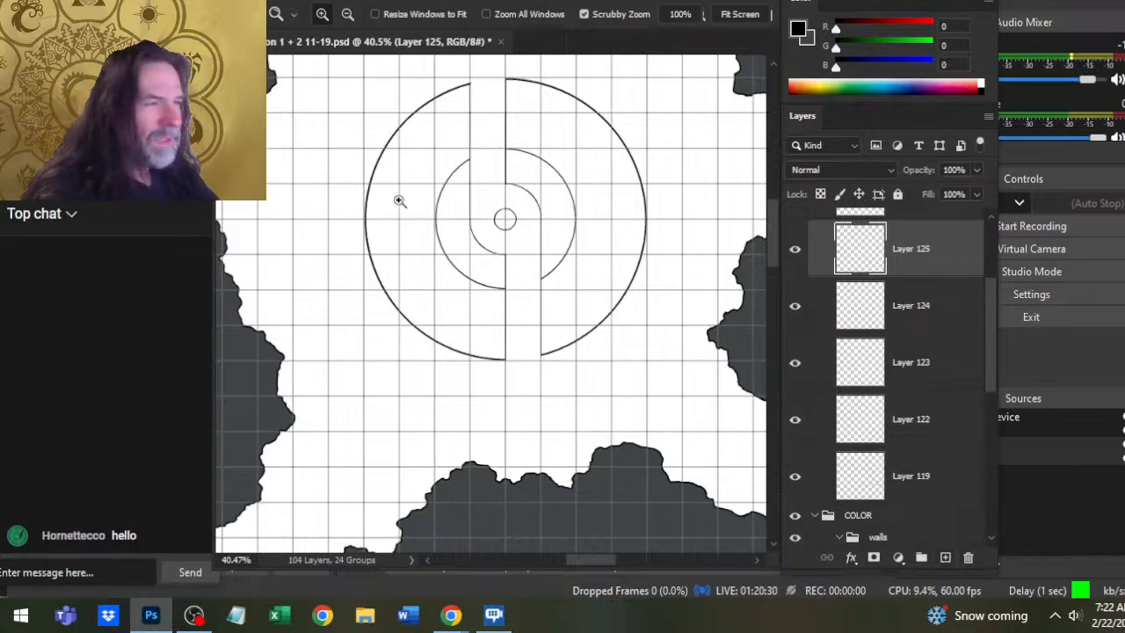
left_click_drag(382, 254, 422, 266)
key("b")
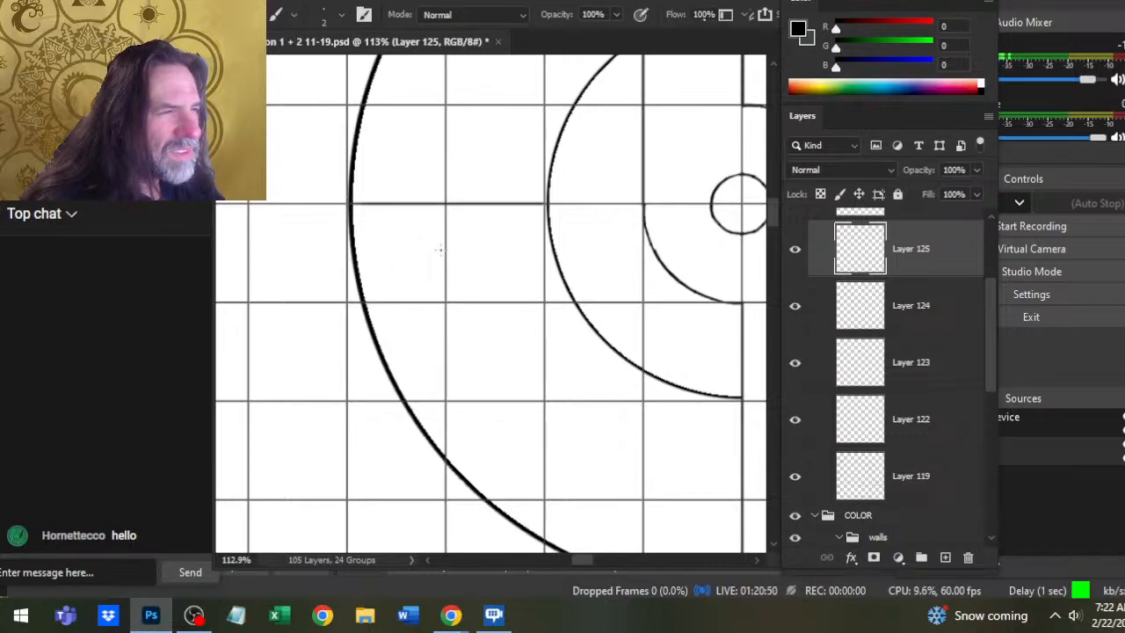
- Draw the matching horizontal wall line between the middle and outer rings east of the centre
left_click_drag(700, 357, 344, 398)
mouse_move(625, 244)
left_mouse_down()
mouse_move(670, 241)
mouse_move(705, 269)
mouse_move(560, 276)
left_mouse_up()
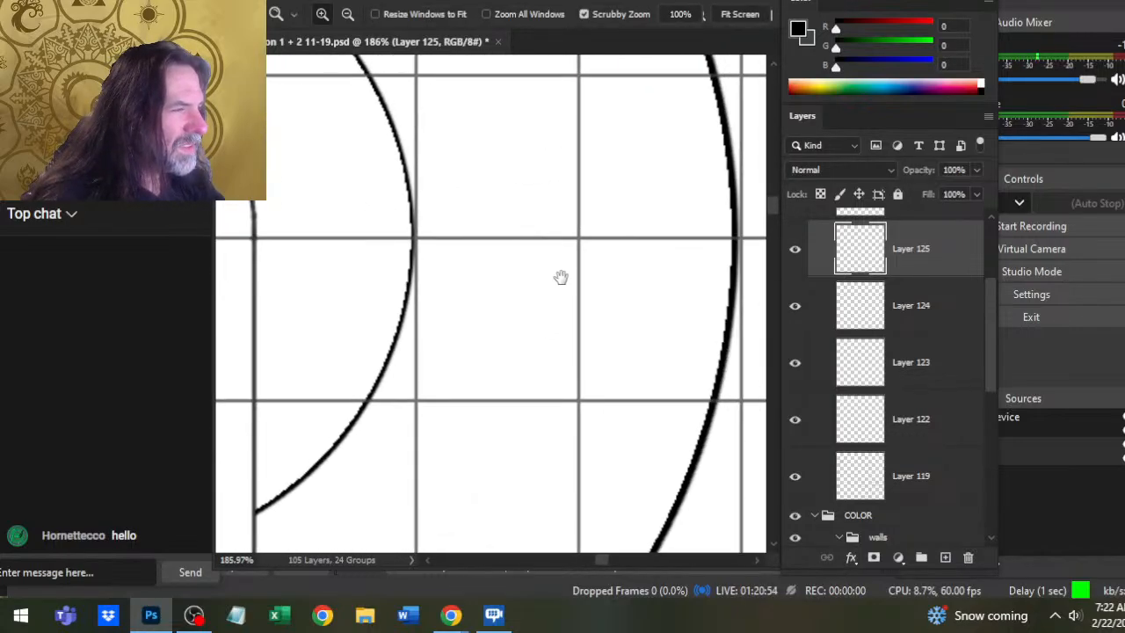
key("b")
left_click_drag(418, 240, 731, 240)
key("z")
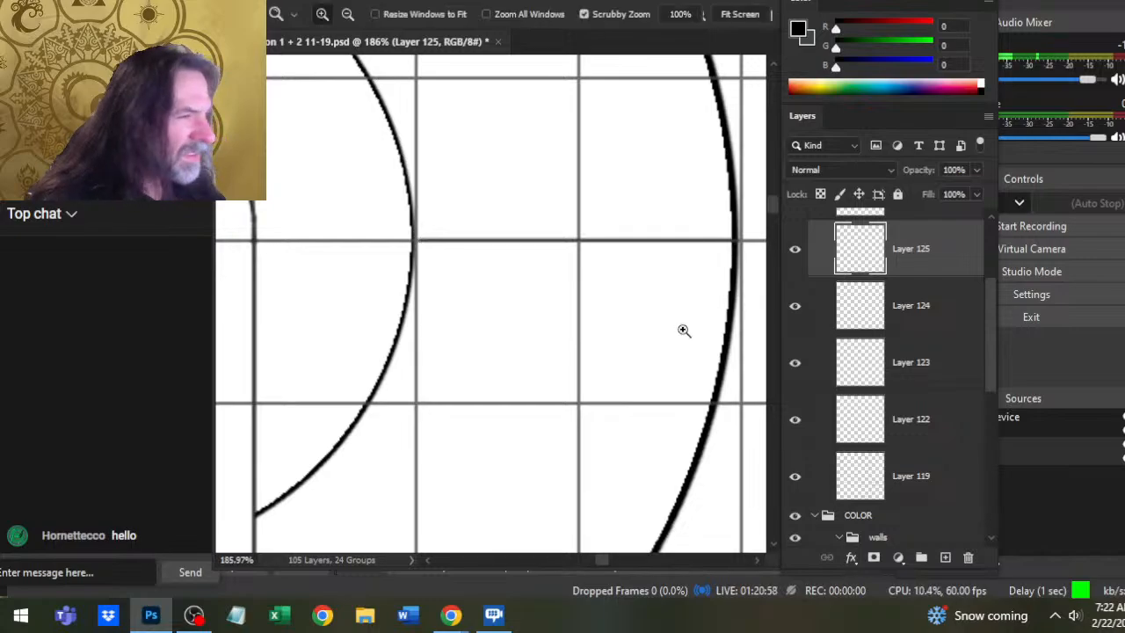
left_click_drag(682, 328, 471, 343)
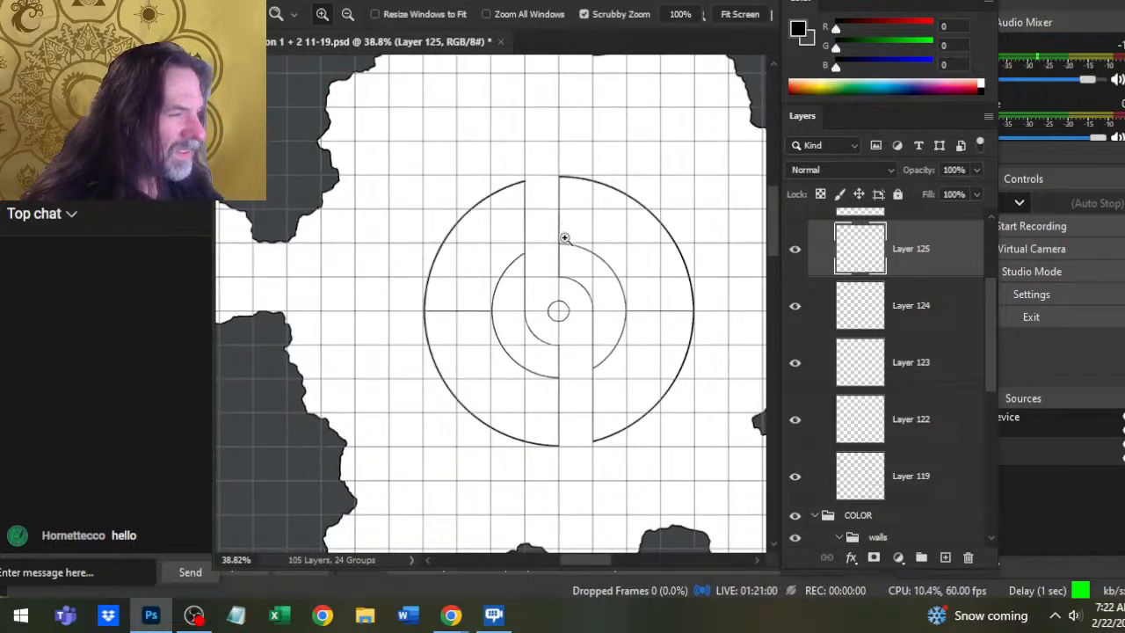
- Duplicate the horizontal line layer with a 90° clockwise rotation and merge the copy down into the original
right_click(931, 257)
left_click(997, 56)
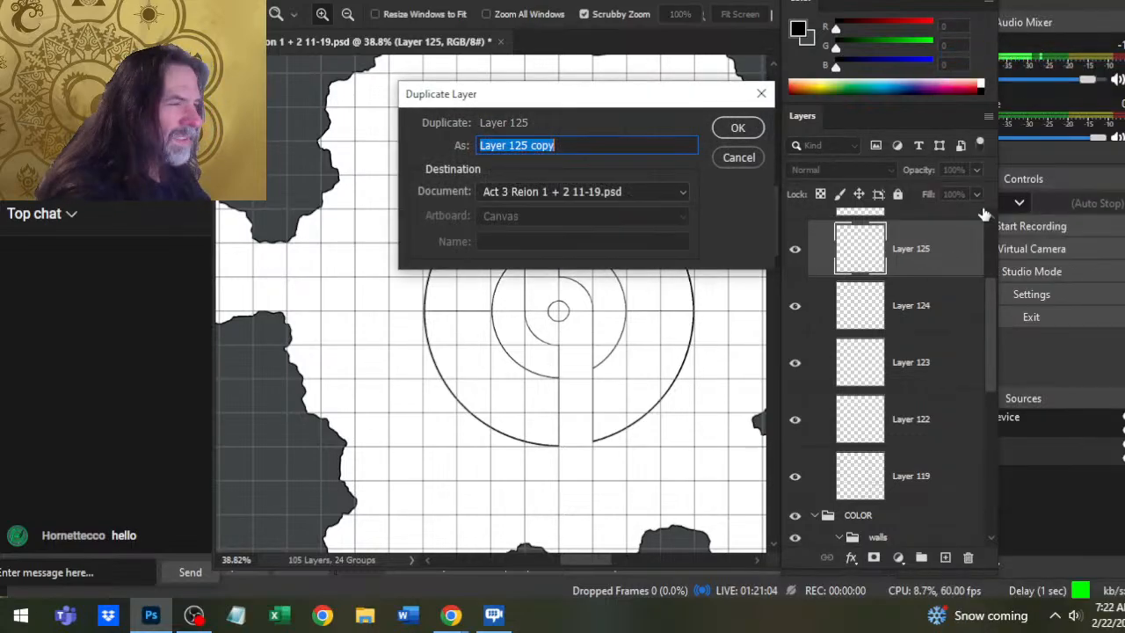
key("Return")
key("l")
right_click(601, 252)
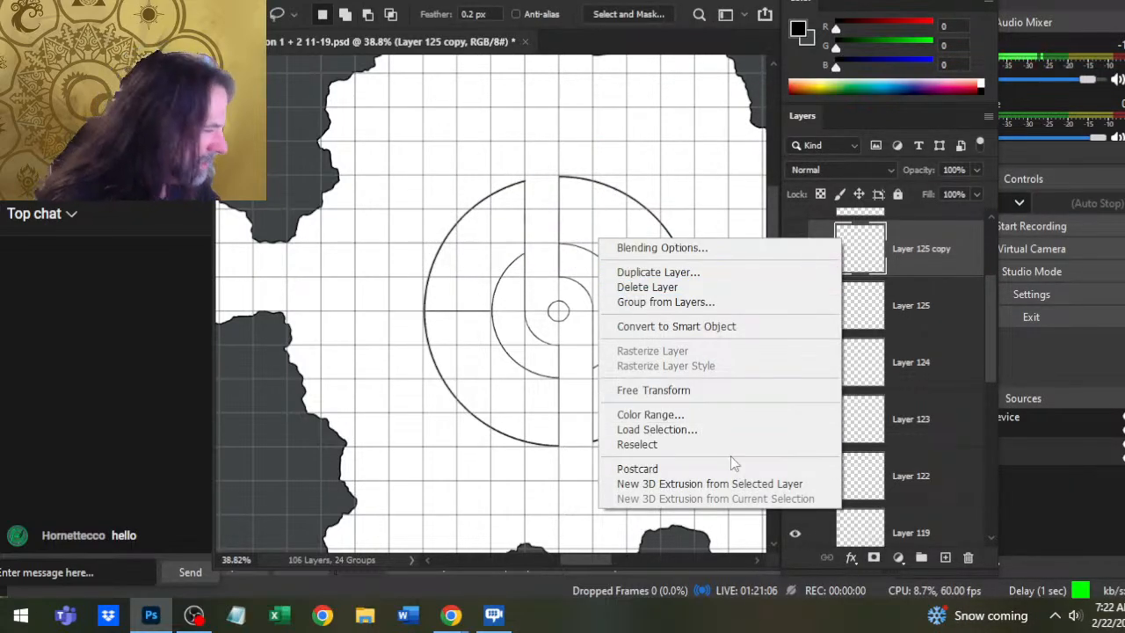
left_click(667, 392)
right_click(622, 332)
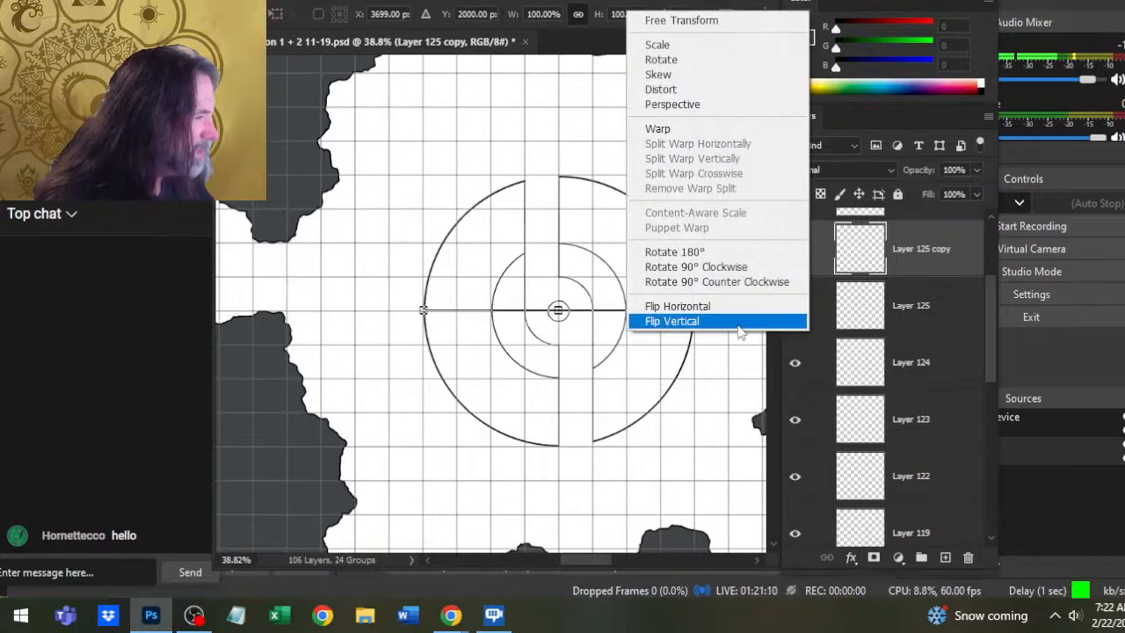
left_click(736, 273)
key("Return")
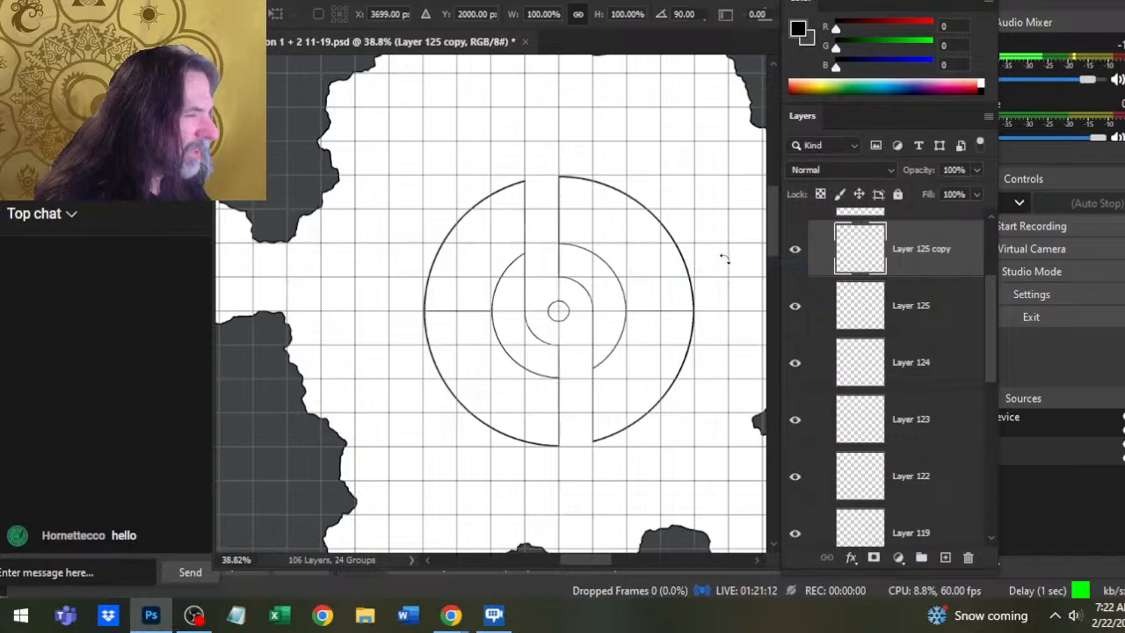
right_click(954, 270)
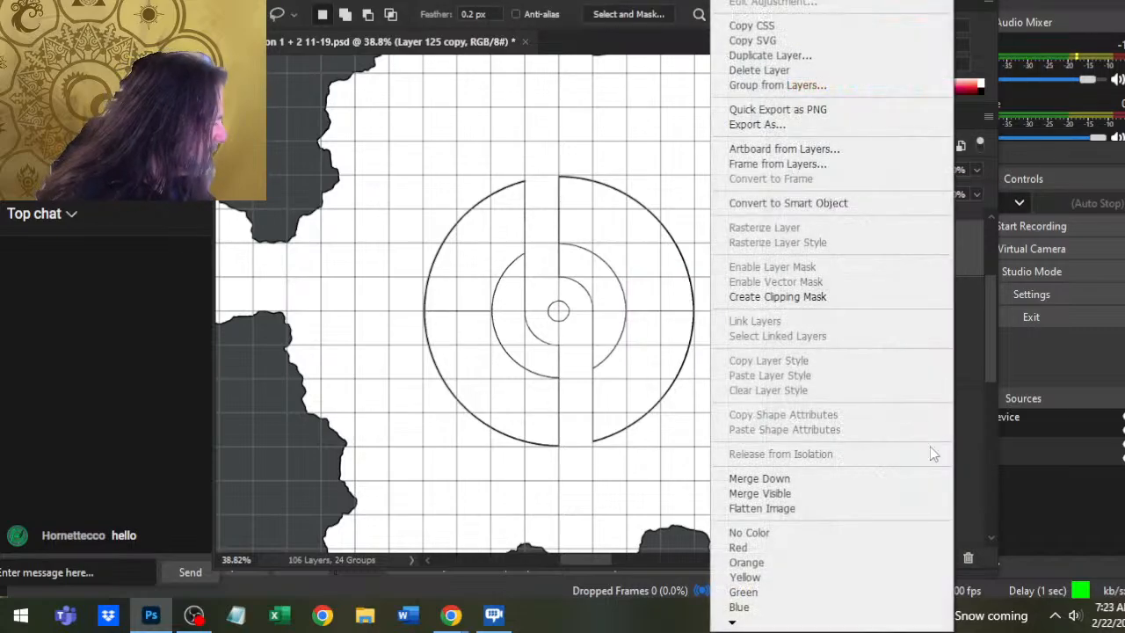
left_click(893, 479)
- Duplicate the merged line layer rotated by -45° to add diagonal spokes, and merge the copy down
right_click(946, 246)
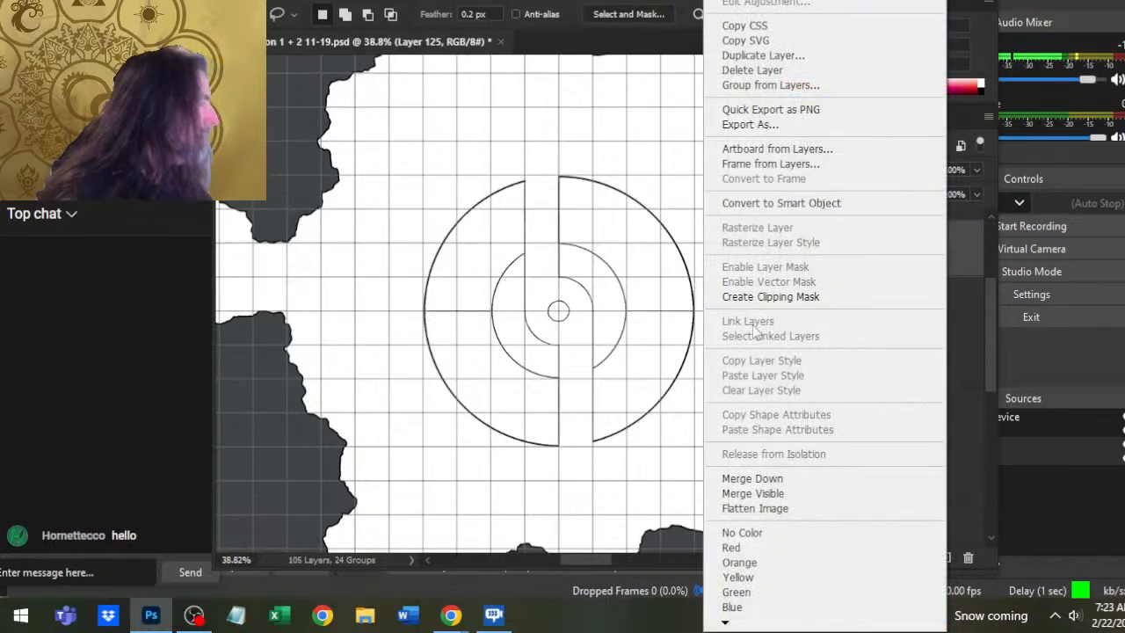
left_click(890, 56)
key("Return")
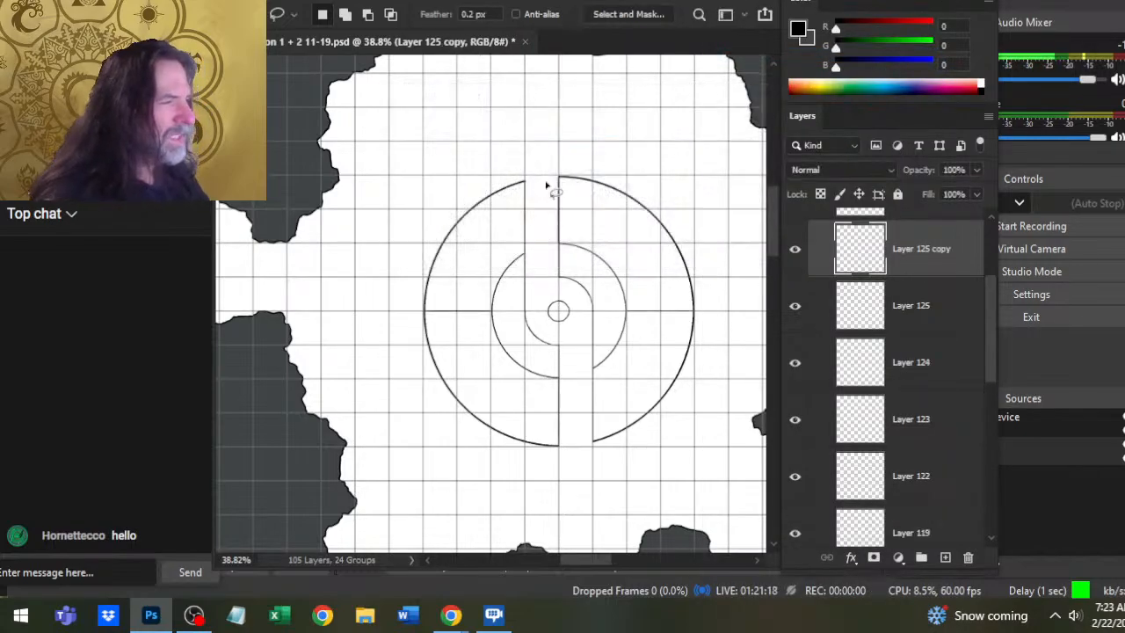
right_click(564, 176)
left_click(670, 330)
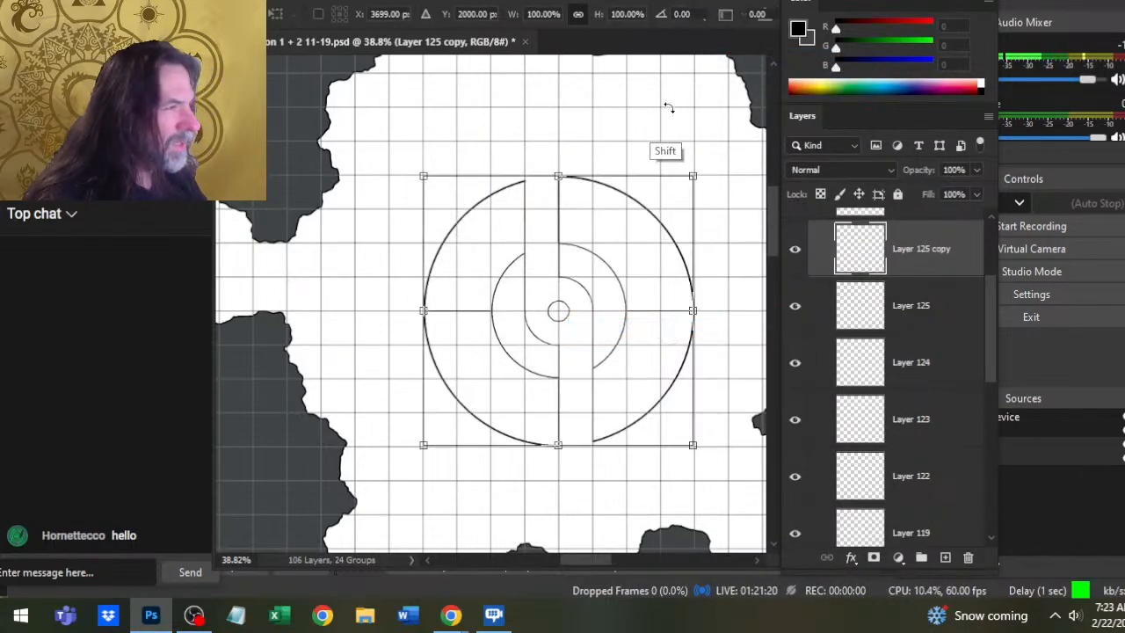
left_click_drag(665, 106, 512, 139)
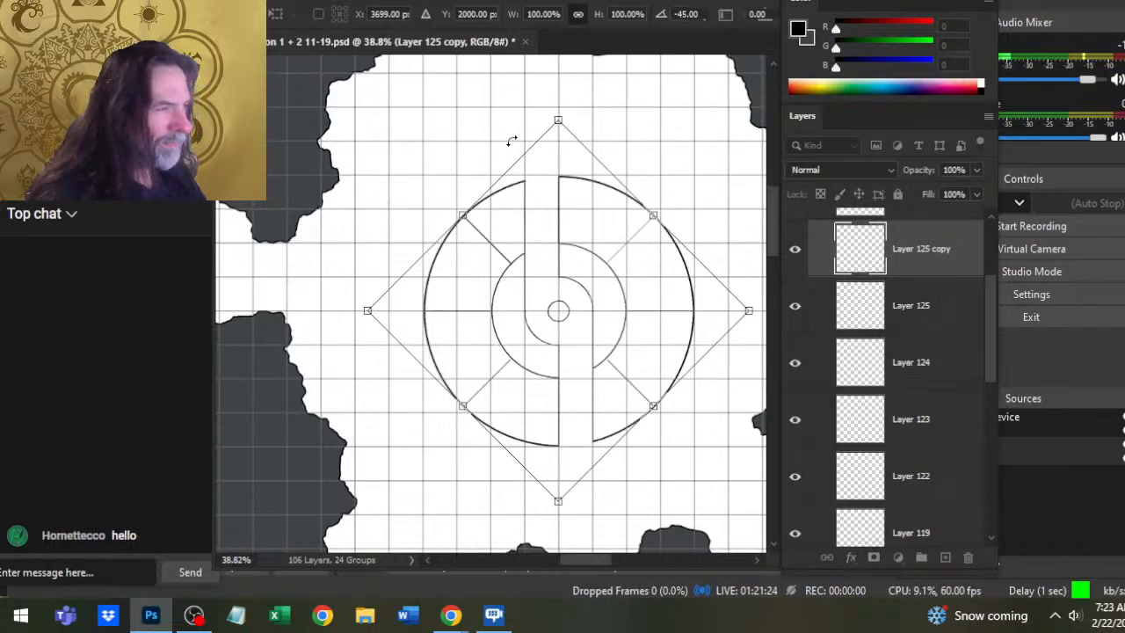
key("Return")
key("l")
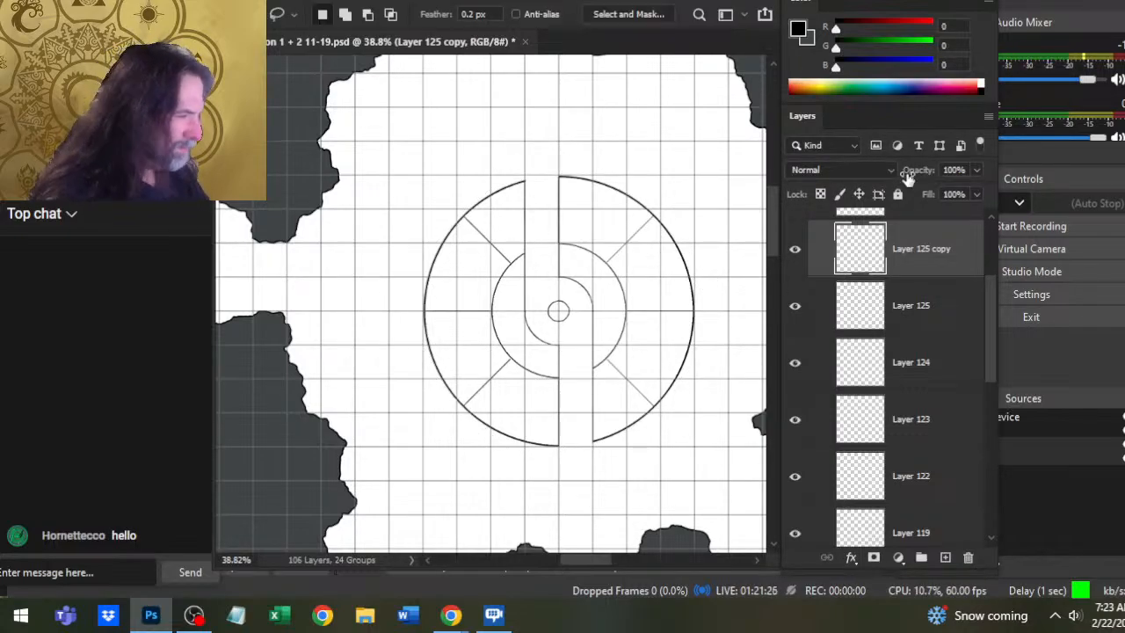
right_click(978, 262)
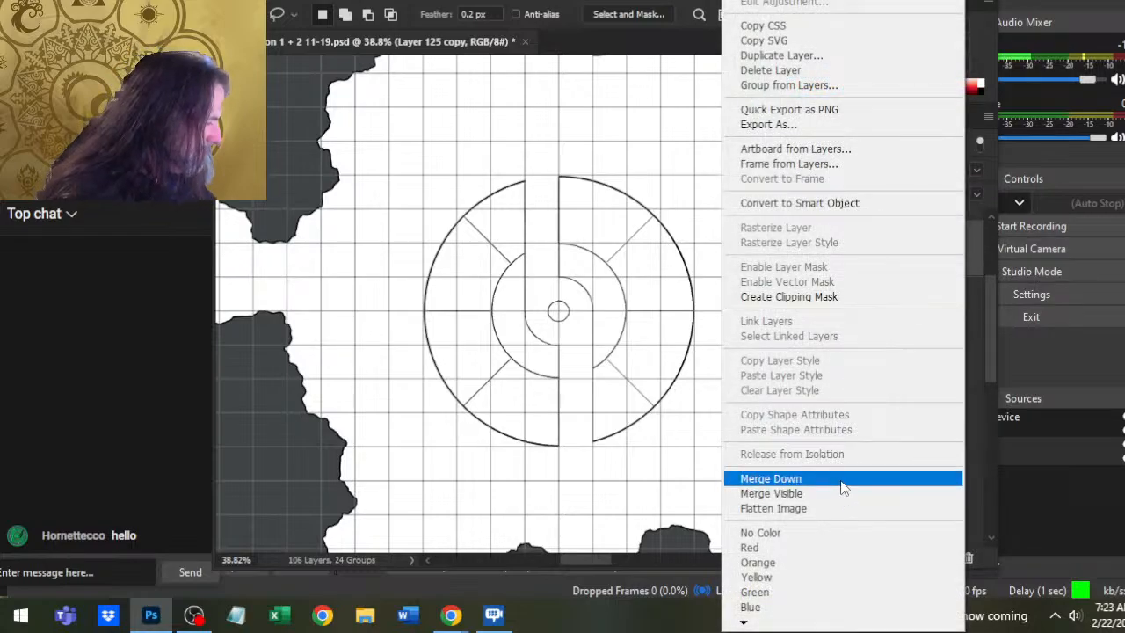
left_click(841, 480)
- Duplicate the spoke layer and rotate the copy by -30° around the circle's centre
right_click(914, 251)
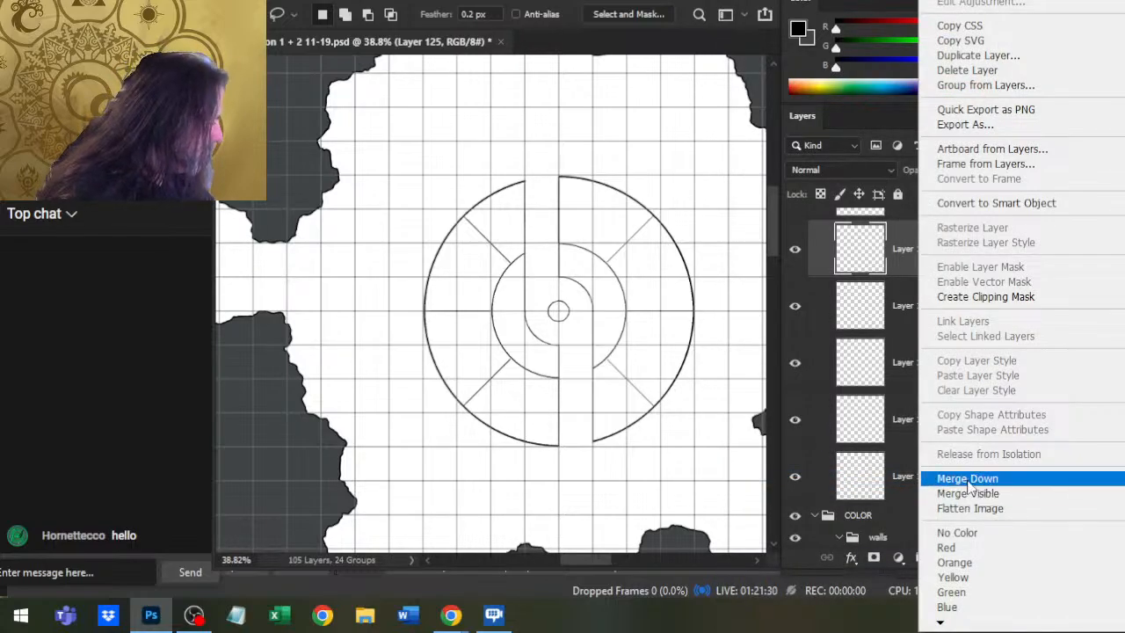
left_click(977, 55)
key("Return")
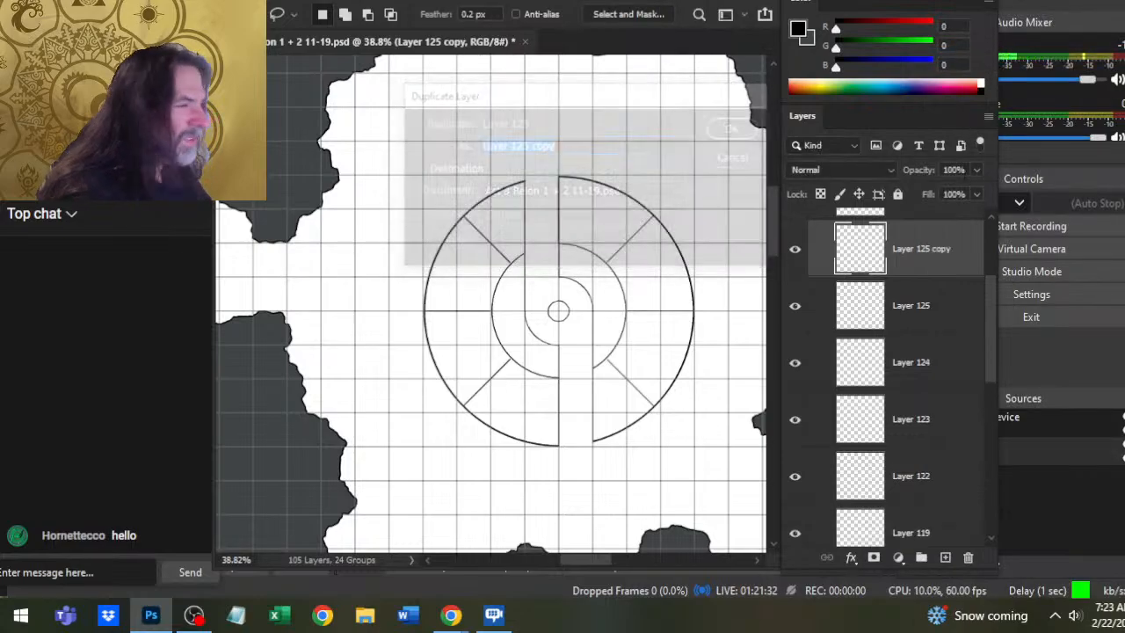
right_click(582, 198)
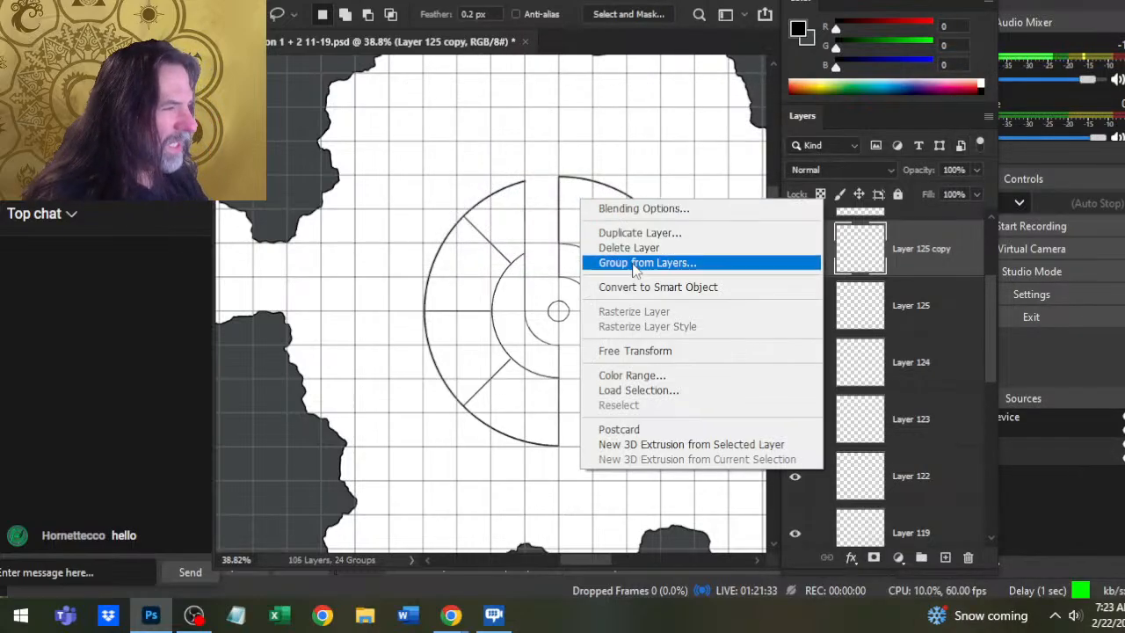
left_click(685, 350)
left_click_drag(566, 132, 479, 118)
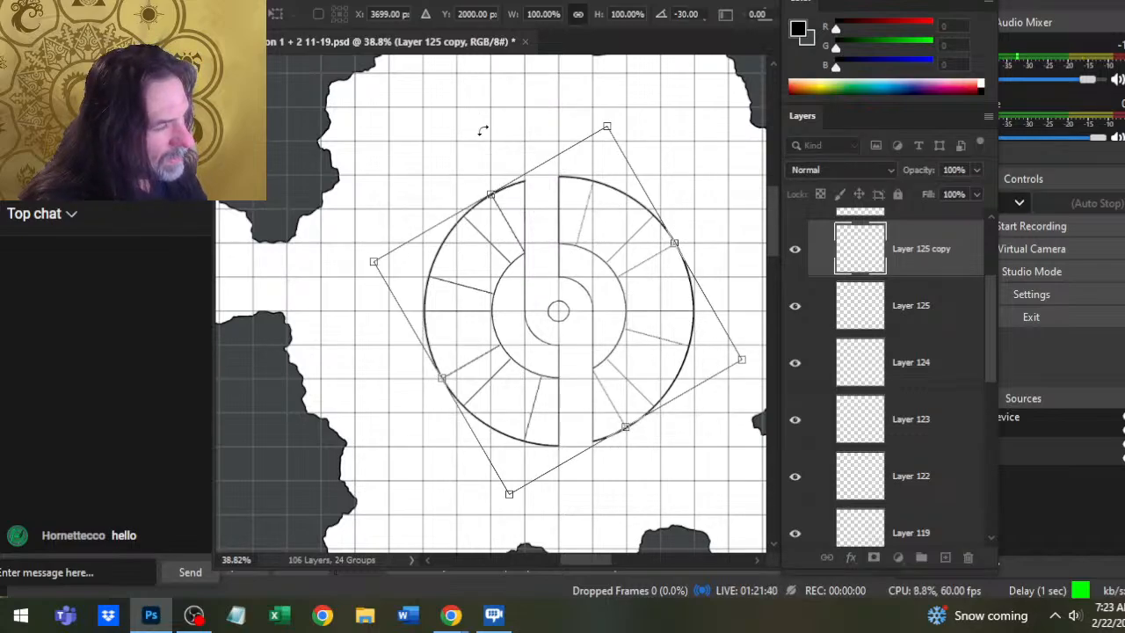
key("Return")
key("l")
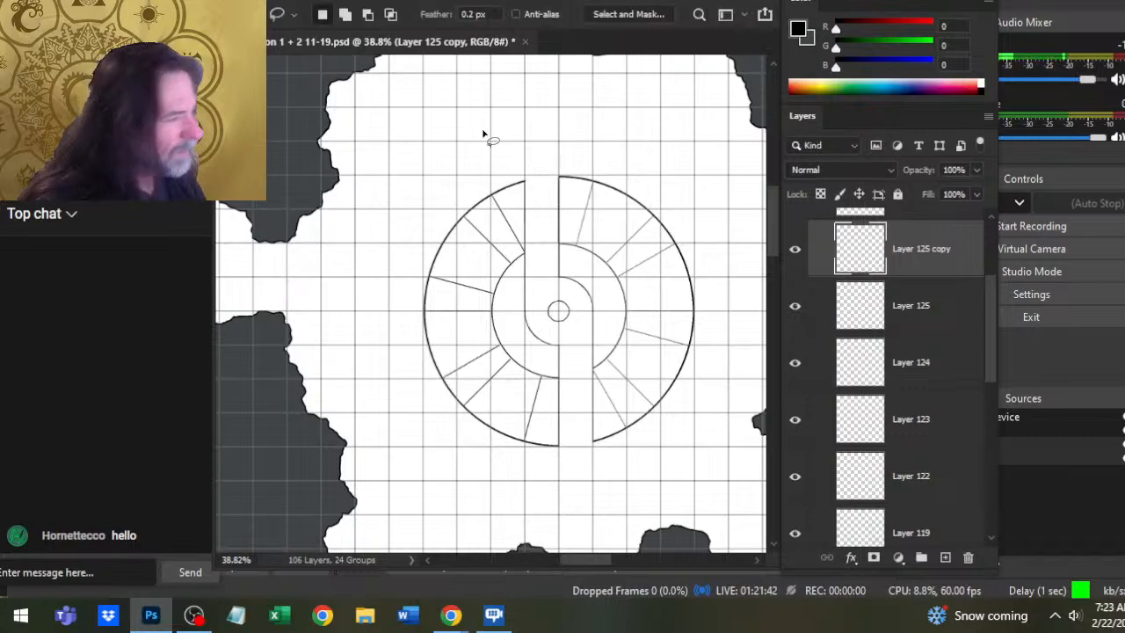
- Duplicate Layer 125 again and rotate the copy counterclockwise to fill the remaining wide gaps between the spokes
right_click(914, 299)
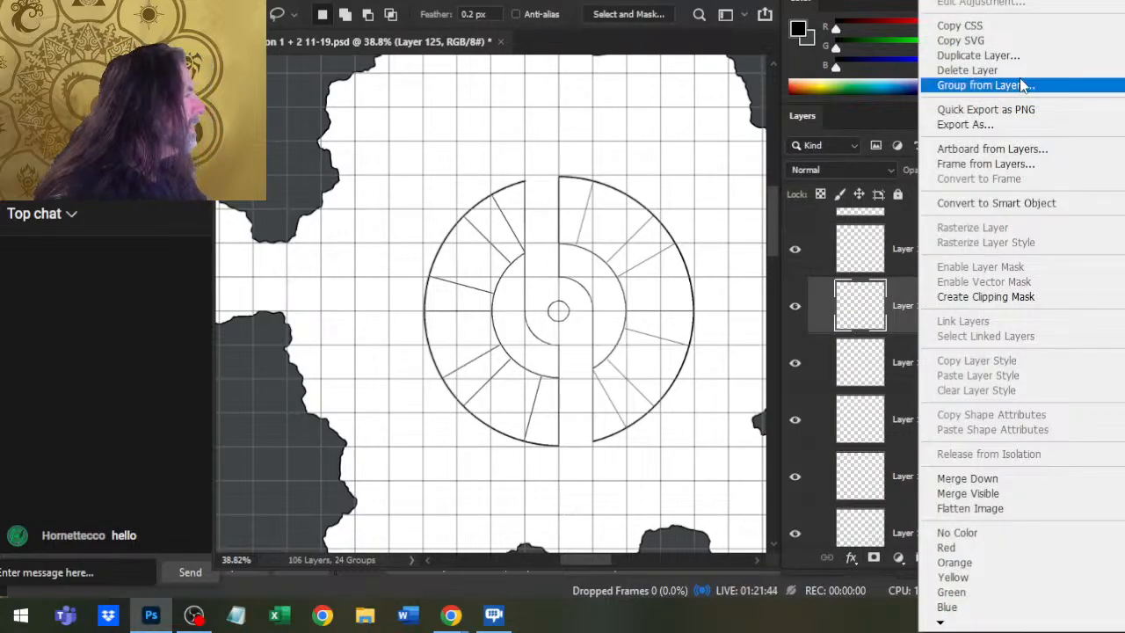
left_click(1018, 54)
key("Return")
right_click(536, 215)
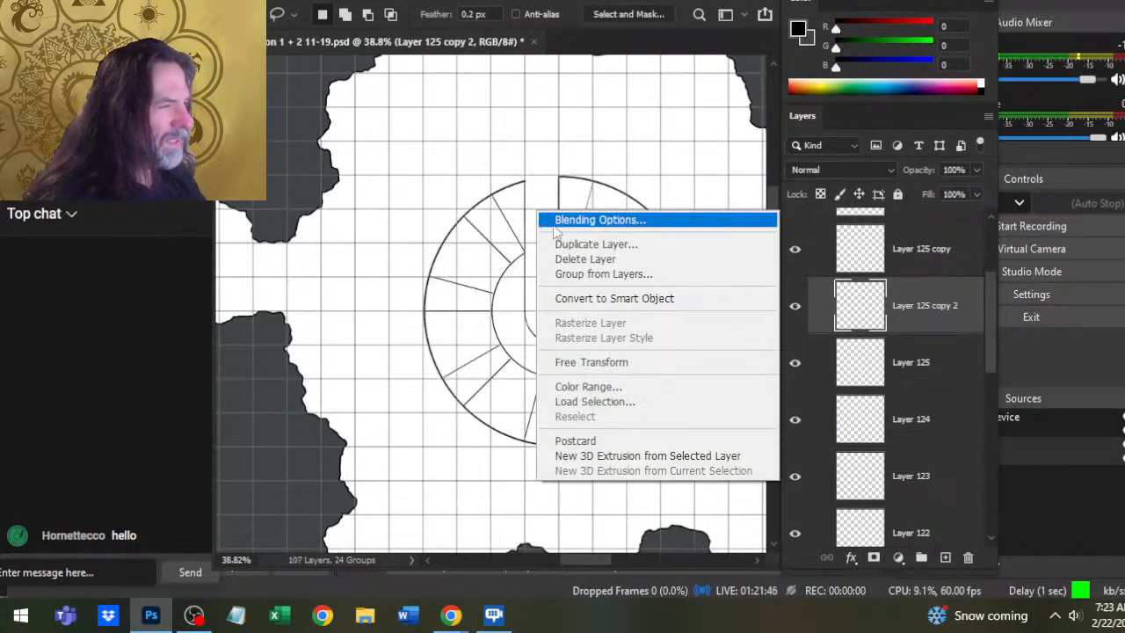
left_click(633, 364)
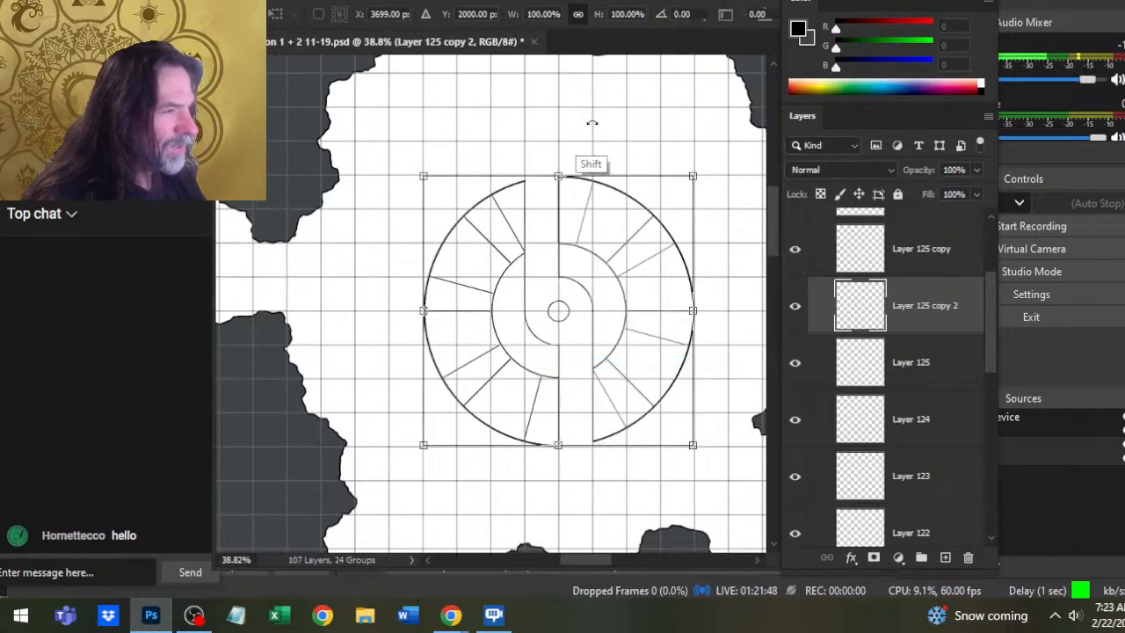
left_click_drag(592, 122, 553, 119)
key("Return")
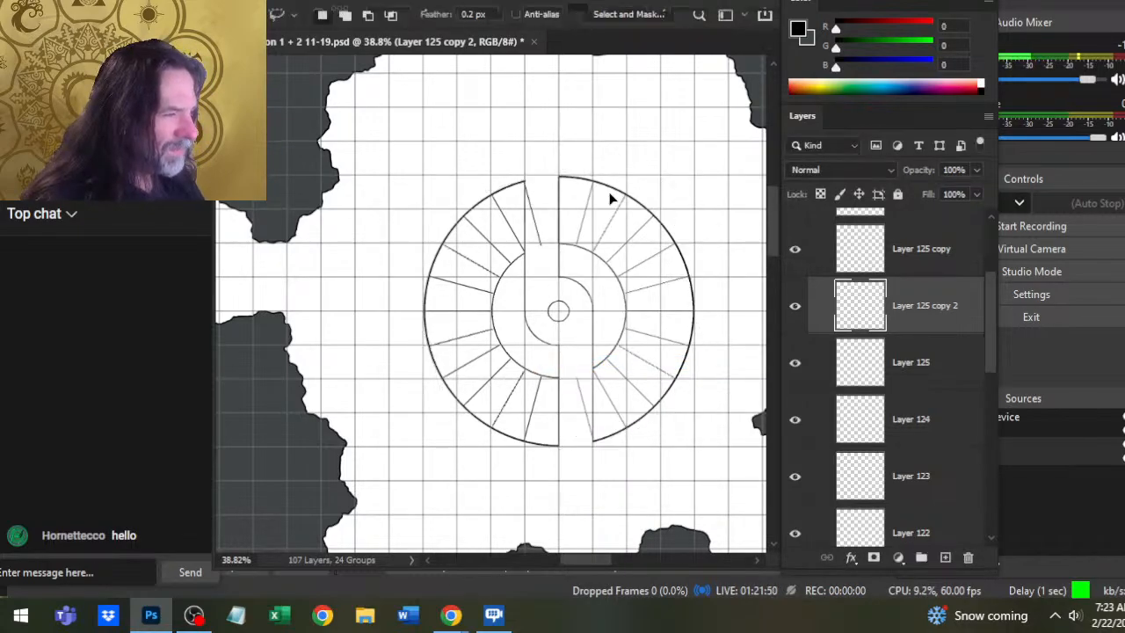
- Erase the spokes crossing the upper and lower passage openings on the second copy with a size 25 eraser
key("z")
left_click_drag(645, 381, 608, 375)
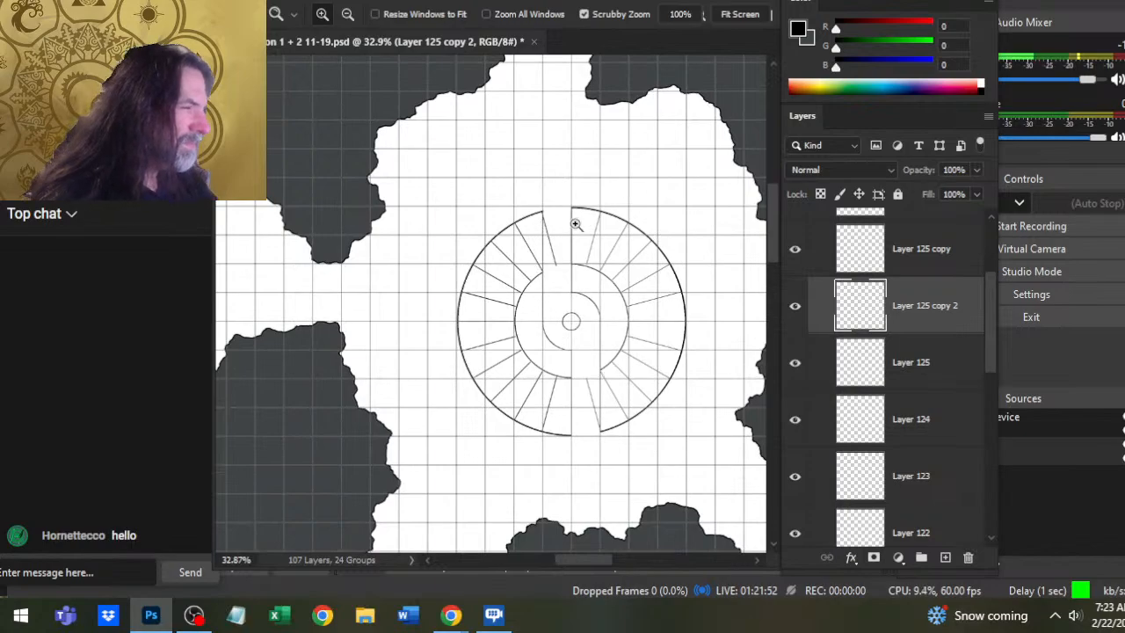
left_click_drag(573, 223, 565, 255)
key("b")
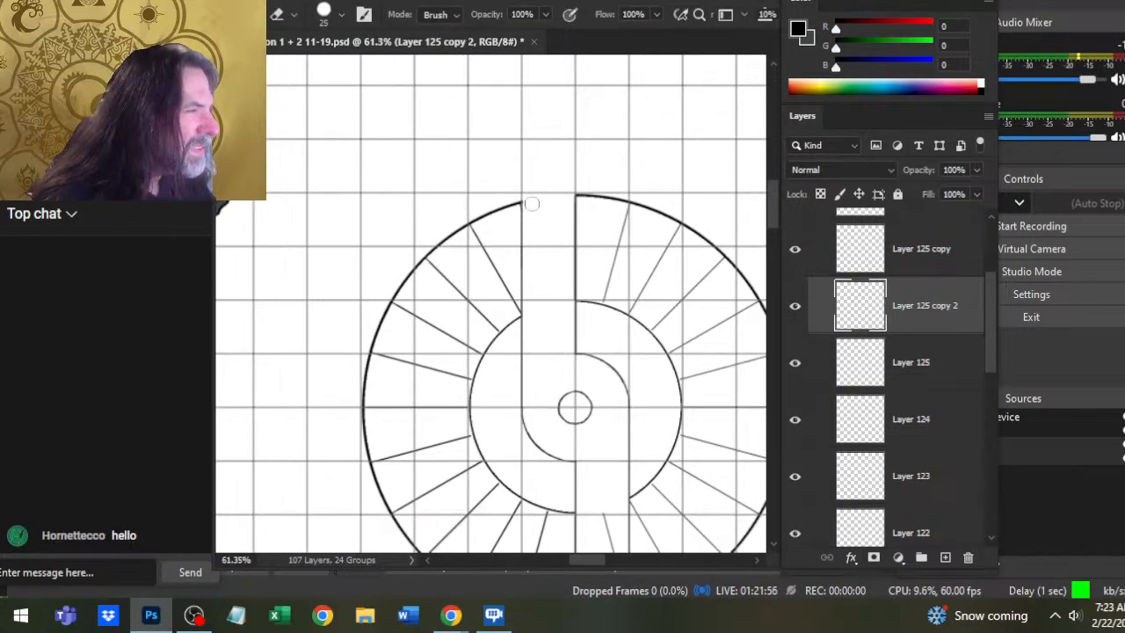
left_click_drag(611, 461, 576, 199)
left_click_drag(566, 267, 554, 251)
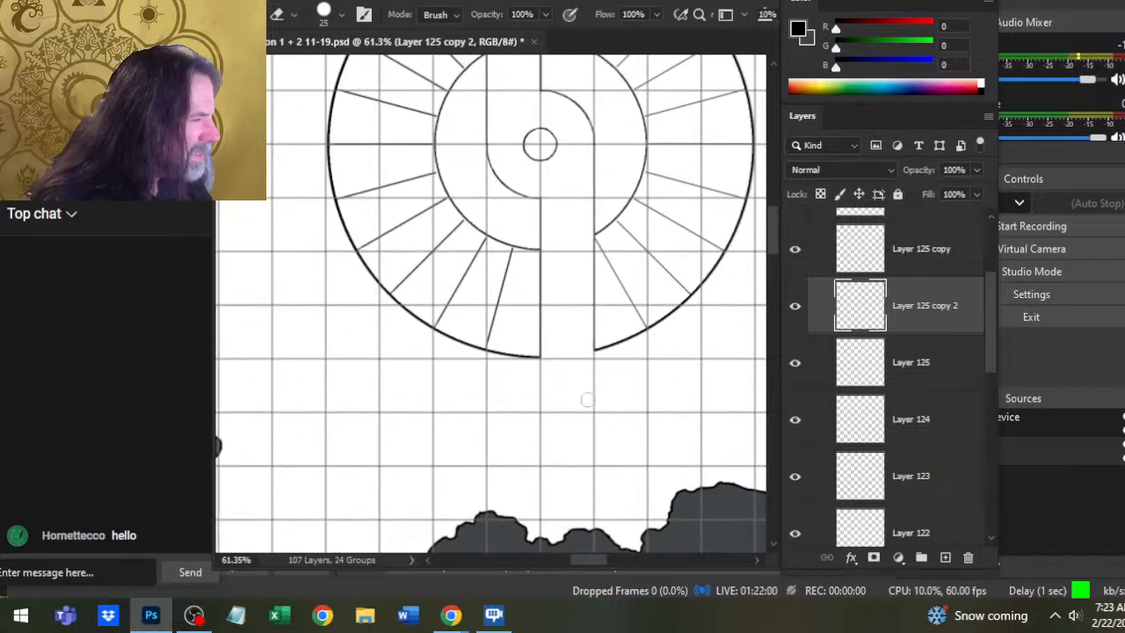
- Hide and reshow the spoke and ring layers one by one to check which lines each contains
key("z")
scroll(570, 354, "down", 4)
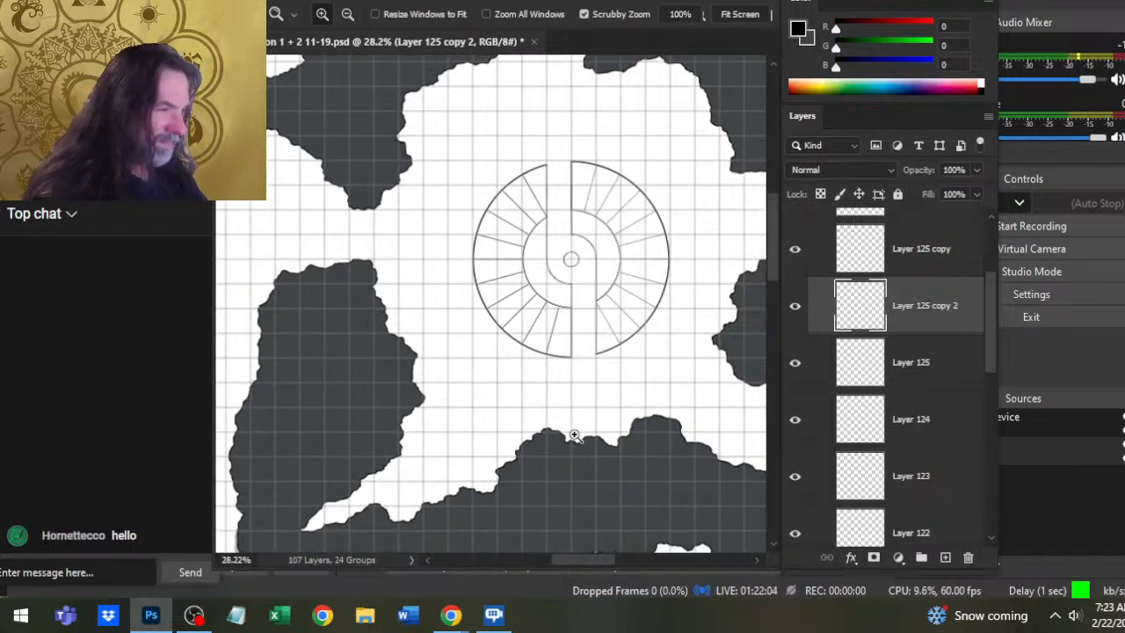
left_click(795, 251)
left_click(796, 251)
left_click(795, 308)
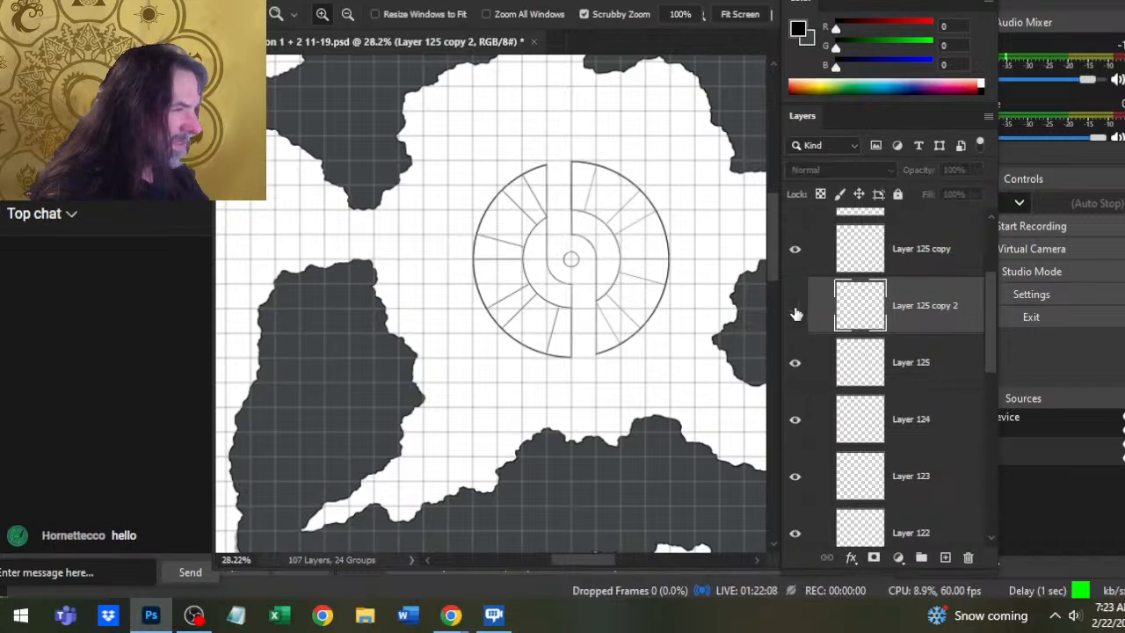
left_click(795, 308)
left_click(795, 368)
left_click(795, 367)
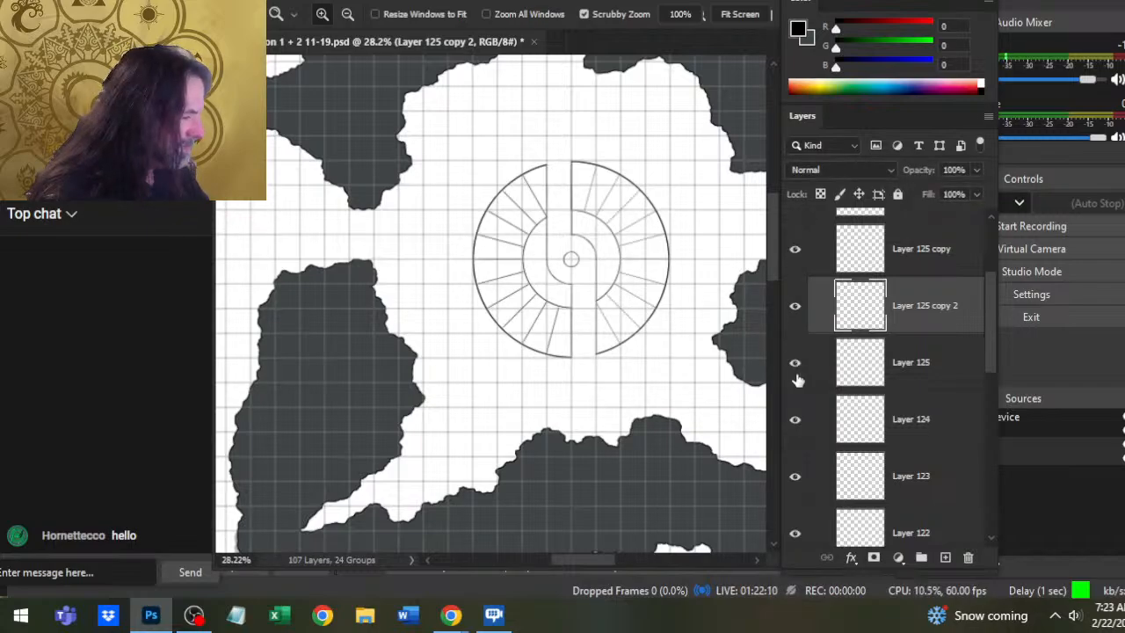
left_click(797, 433)
left_click(797, 433)
left_click(794, 480)
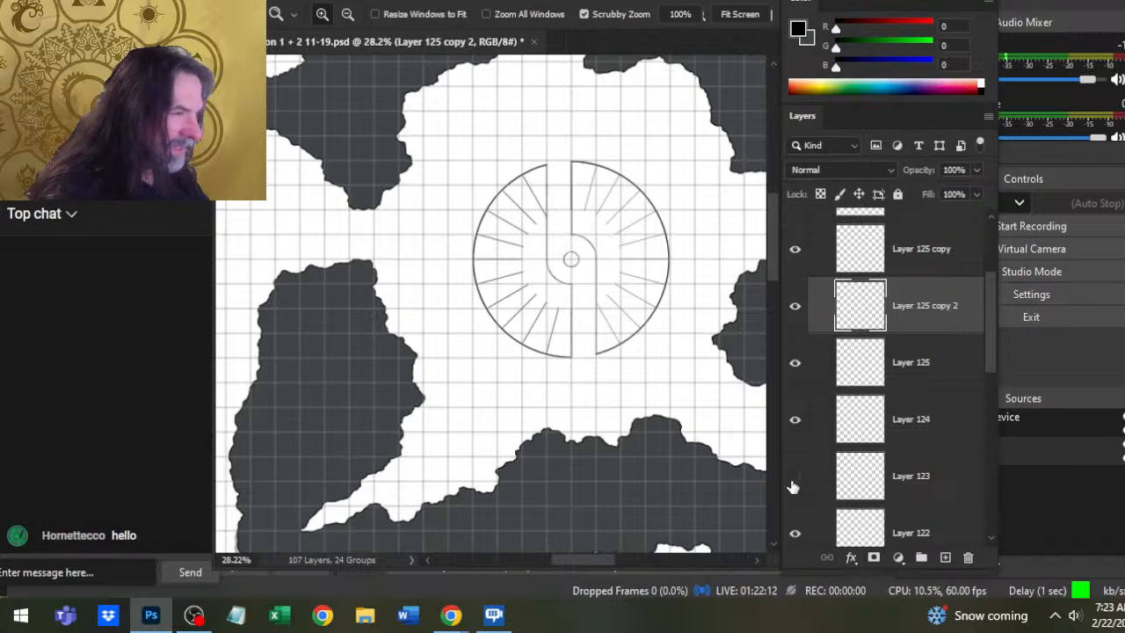
left_click(796, 479)
scroll(991, 290, "up", 2)
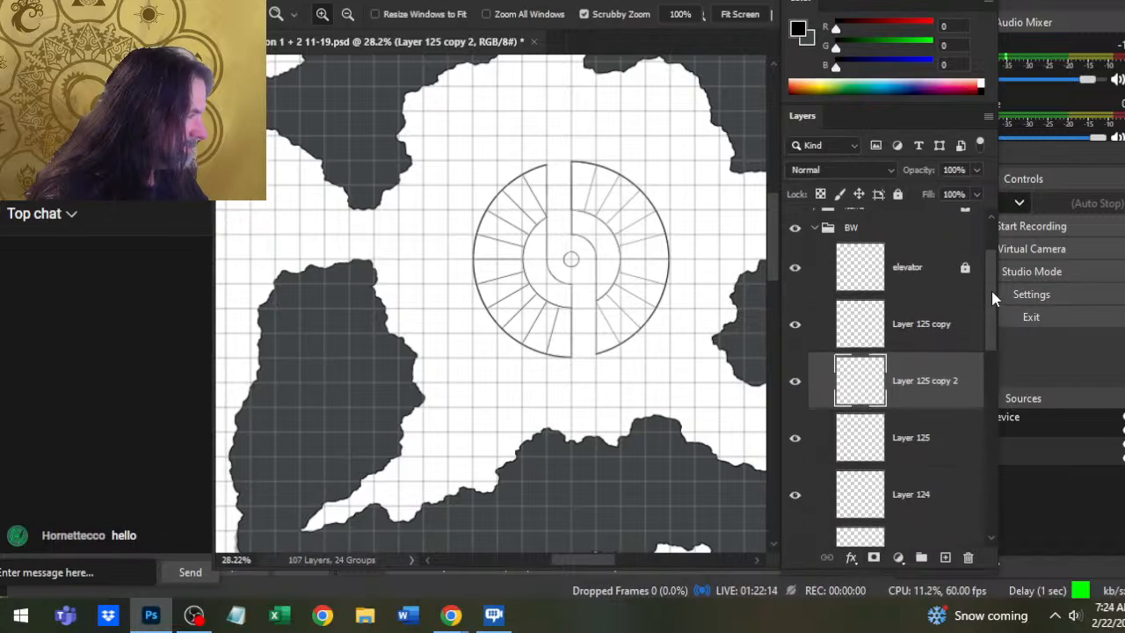
- Group the spoke, ring and passage layers from Layer 125 copy down to Layer 122, and toggle the group's visibility to check its contents
left_click(961, 310)
scroll(961, 334, "down", 4)
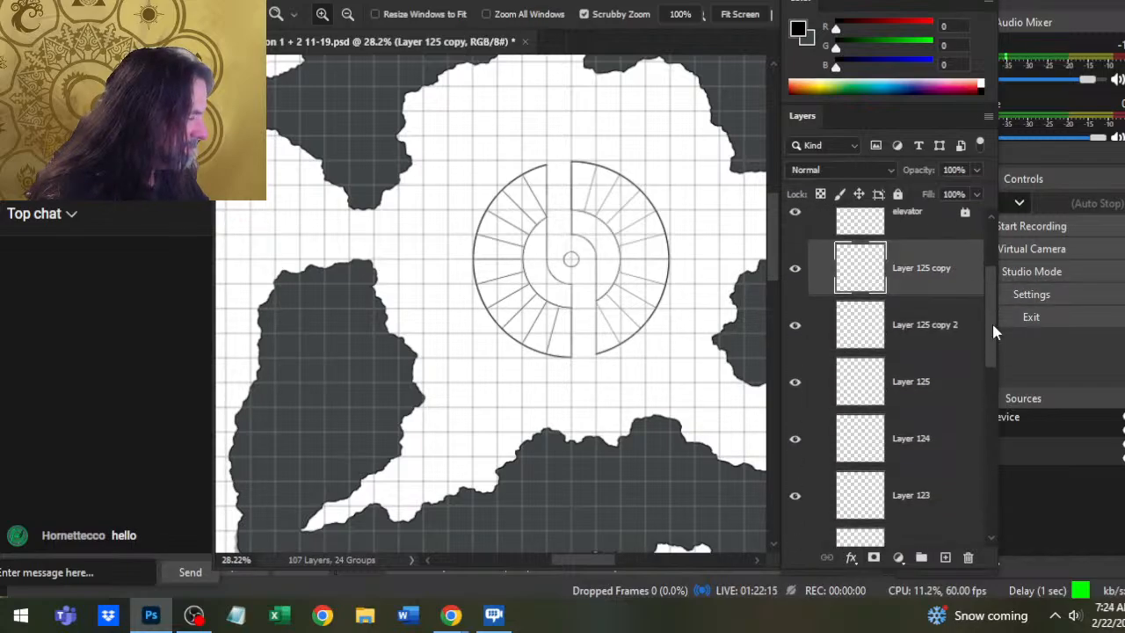
left_click(796, 387)
left_click(795, 387)
left_click(919, 400, "shift")
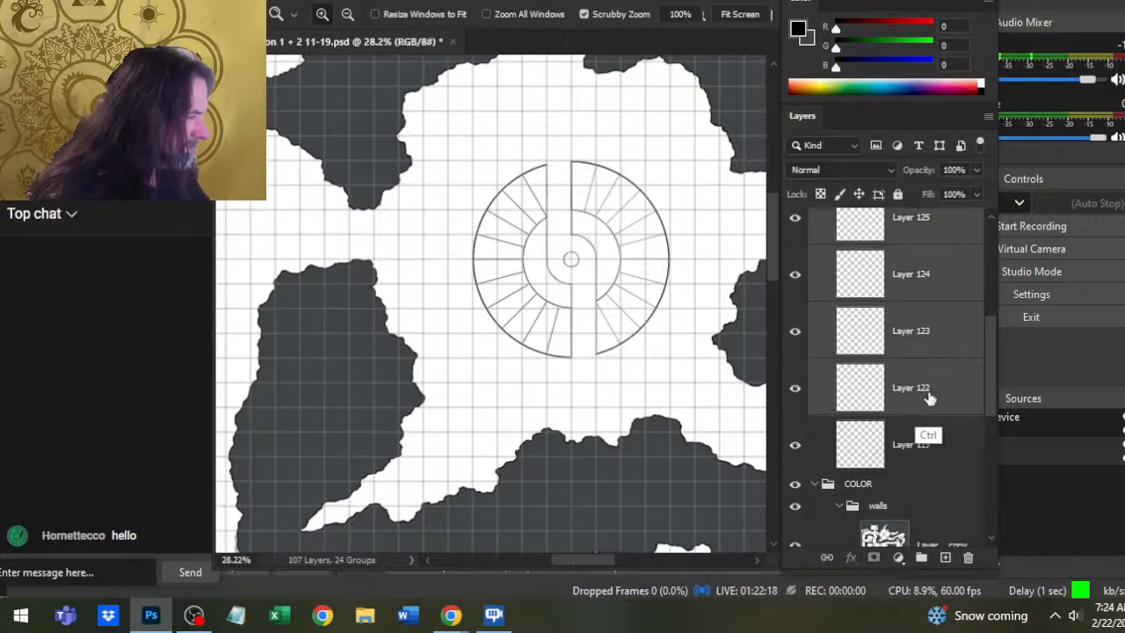
key("ctrl+g")
left_click(794, 260)
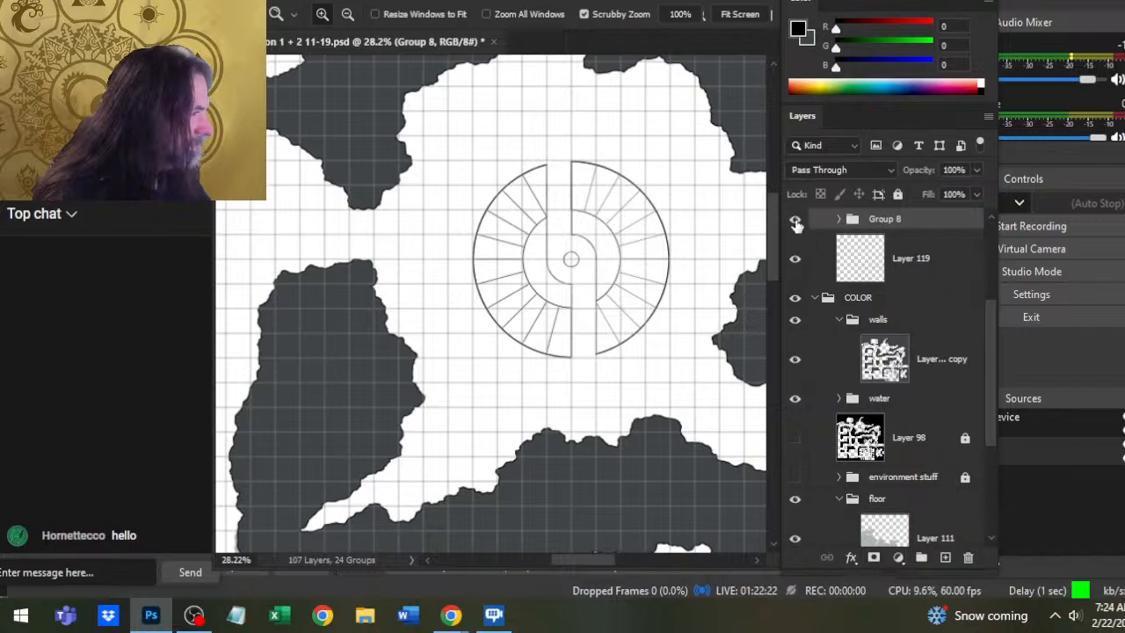
left_click(794, 220)
left_click(794, 220)
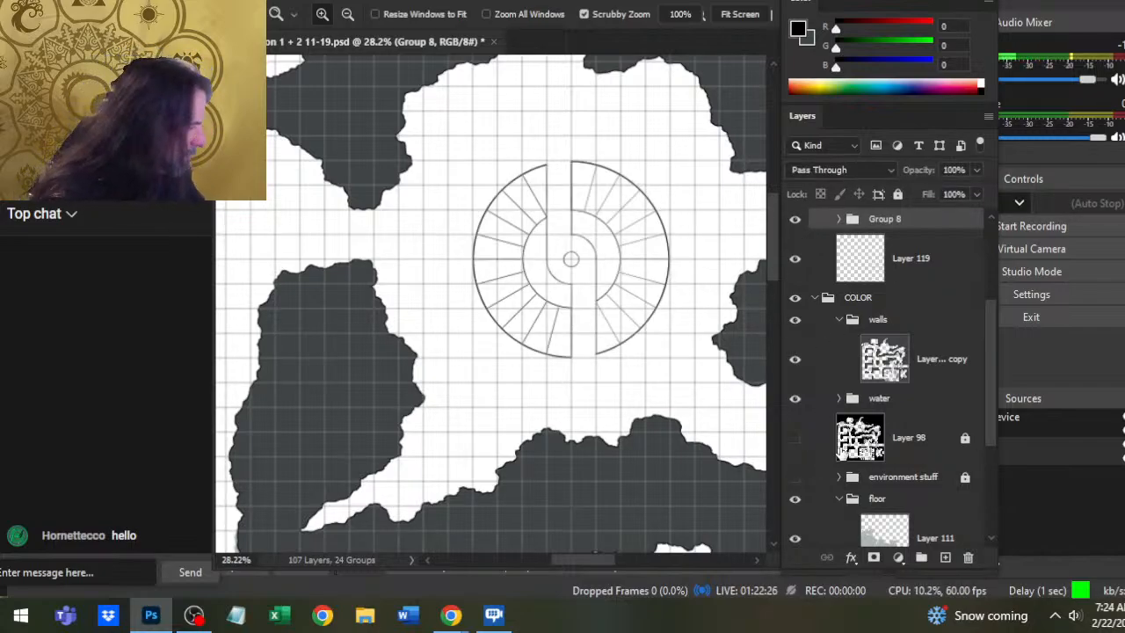
- Show the dark floor on Layer 110 and collapse the floor group, toggling the group's visibility to check it
left_click_drag(995, 360, 981, 437)
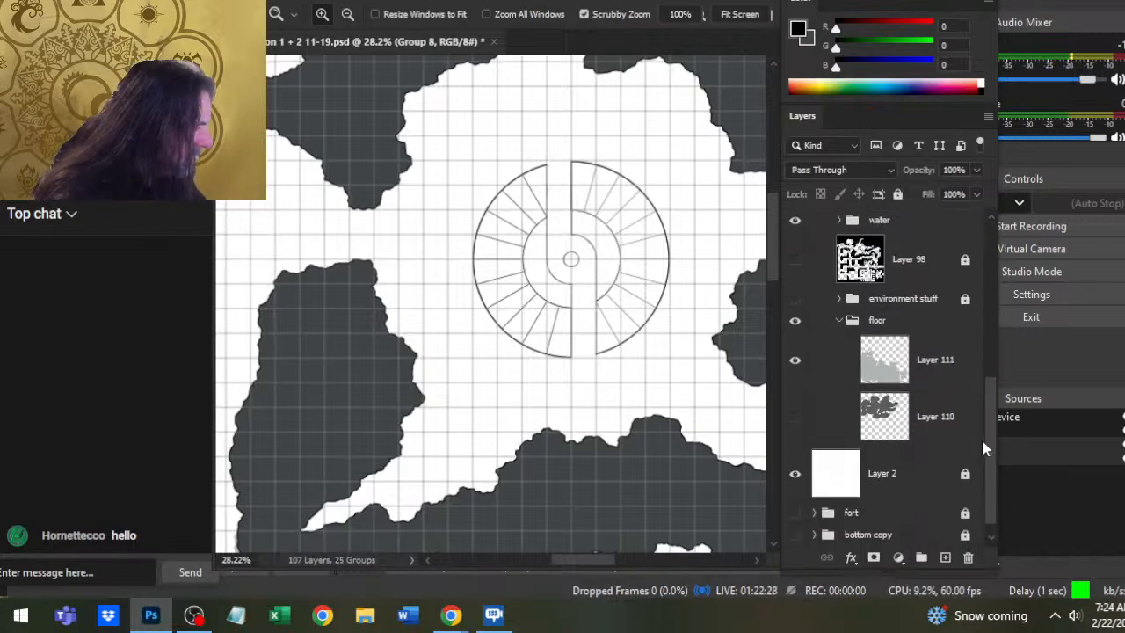
left_click(796, 418)
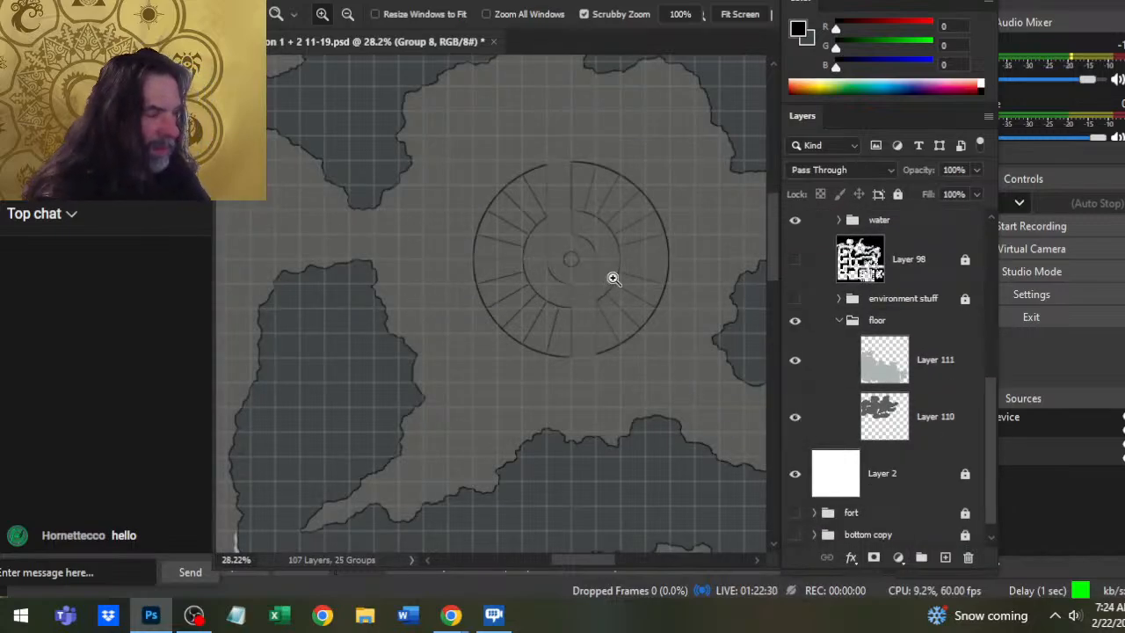
left_click_drag(613, 278, 700, 304)
left_click_drag(656, 425, 625, 466)
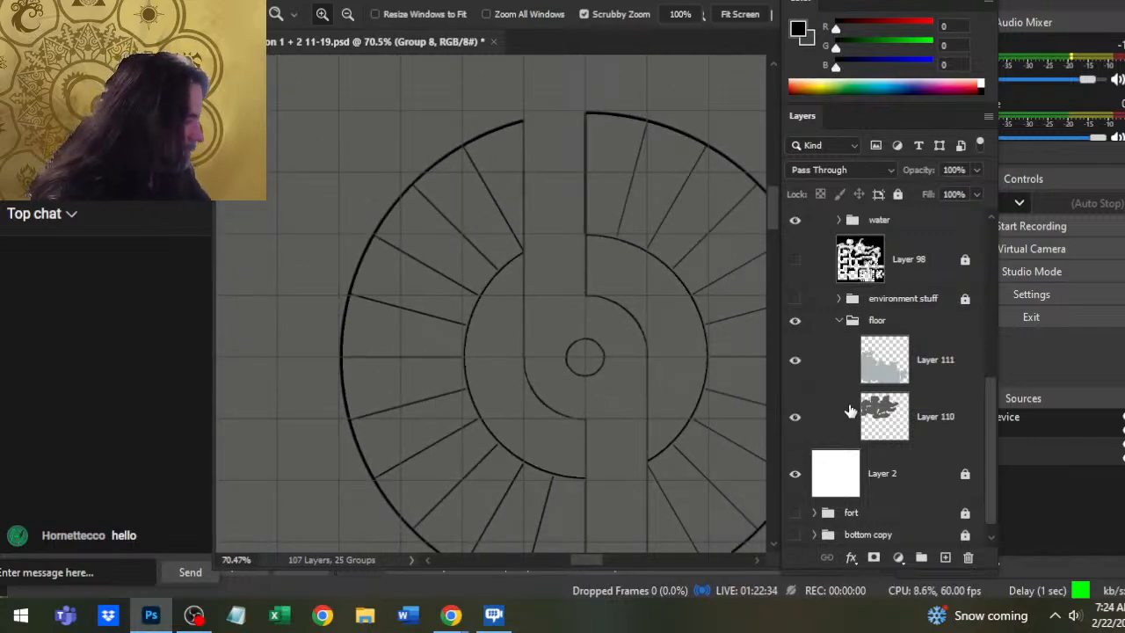
left_click(838, 321)
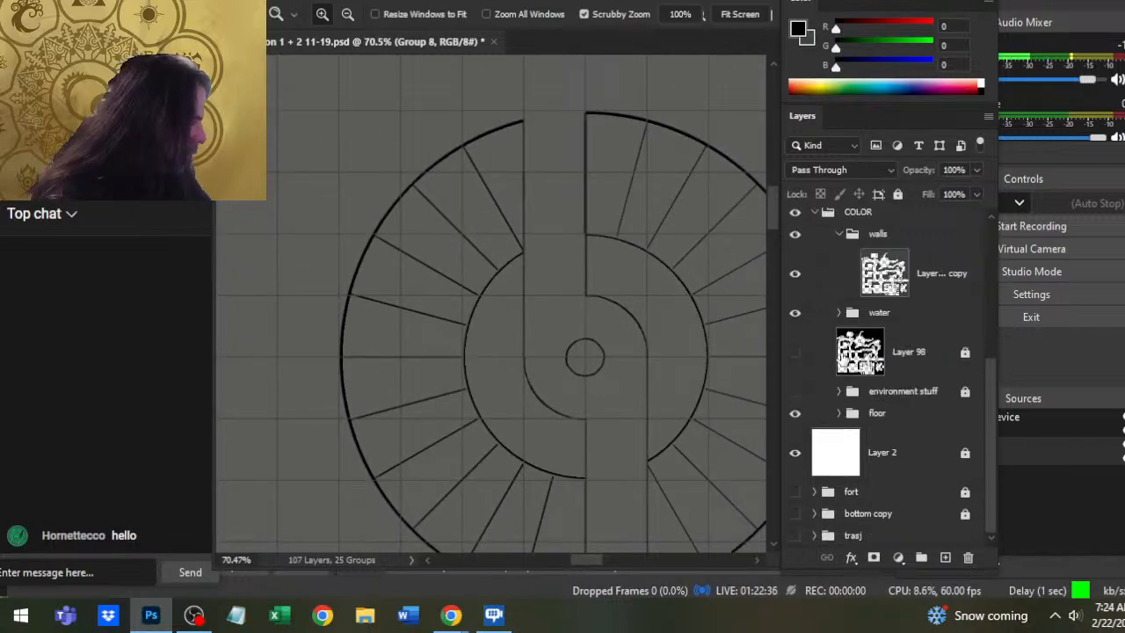
left_click(795, 414)
left_click(796, 414)
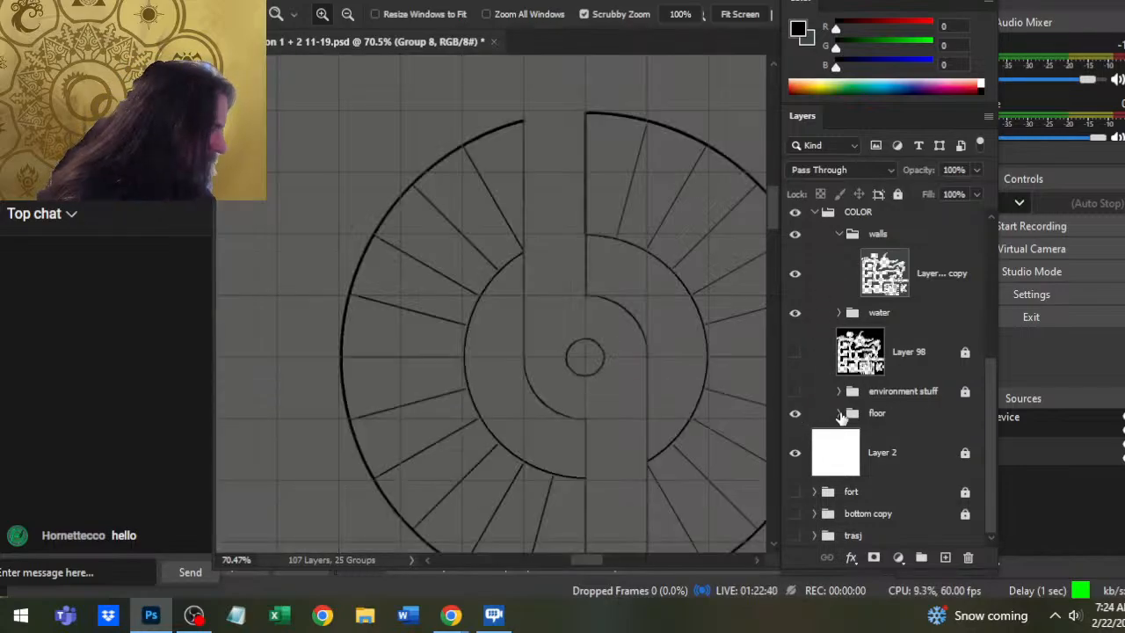
- Expand Group 8 and hide and reshow its layers one by one to check which wall lines each contains
left_click(840, 413)
scroll(987, 349, "up", 4)
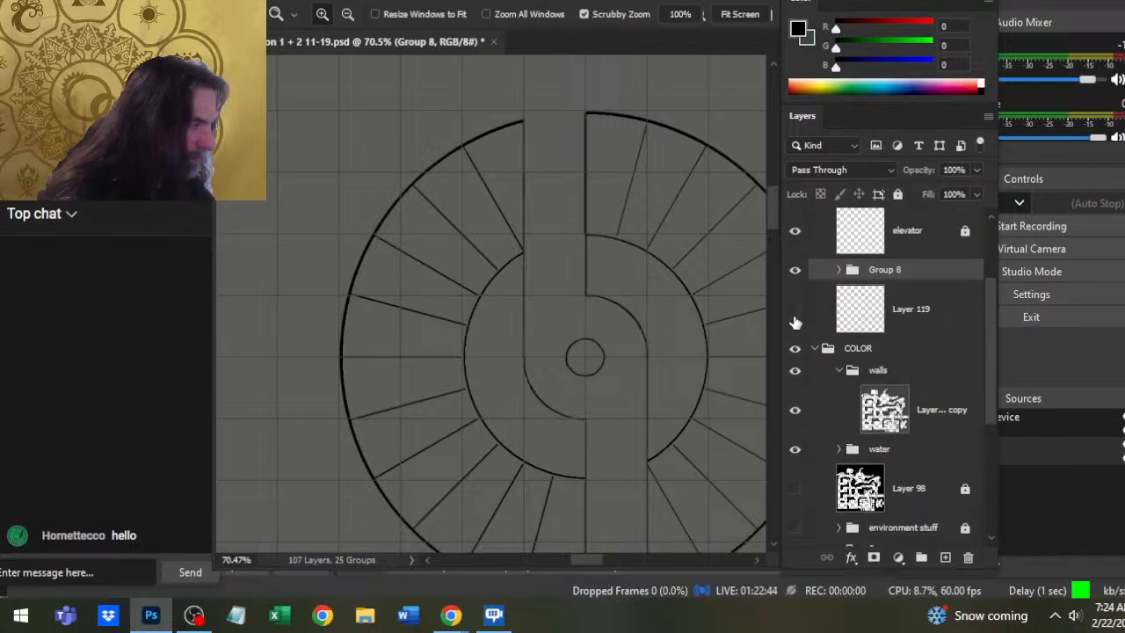
left_click(838, 270)
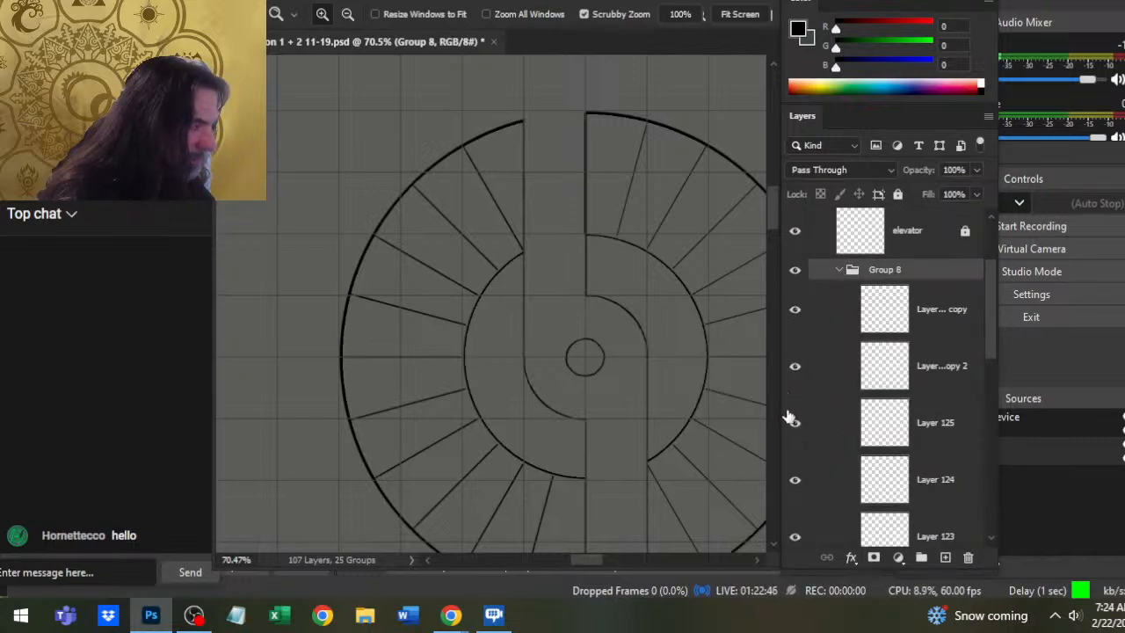
left_click(796, 495)
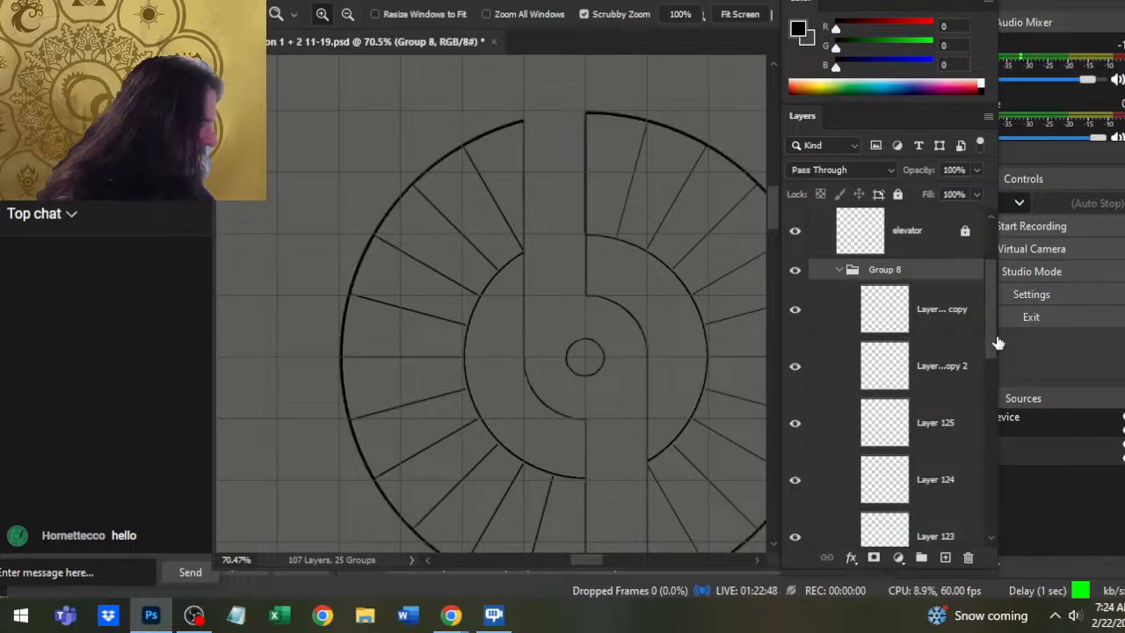
scroll(940, 405, "down", 5)
left_click(796, 318)
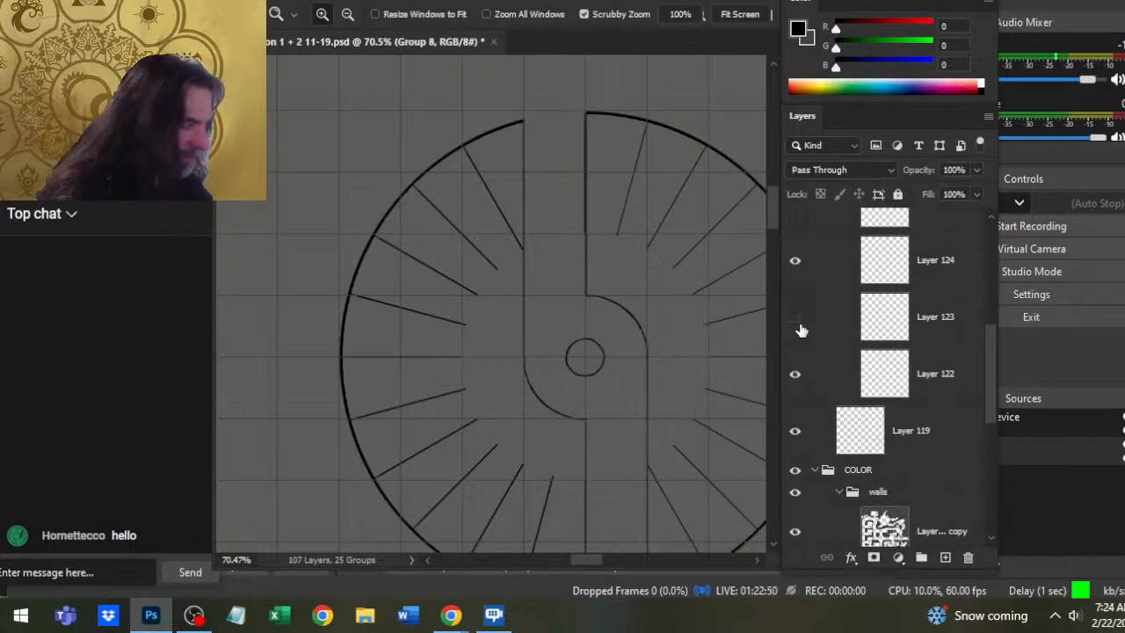
left_click(798, 324)
left_click(795, 382)
left_click(794, 381)
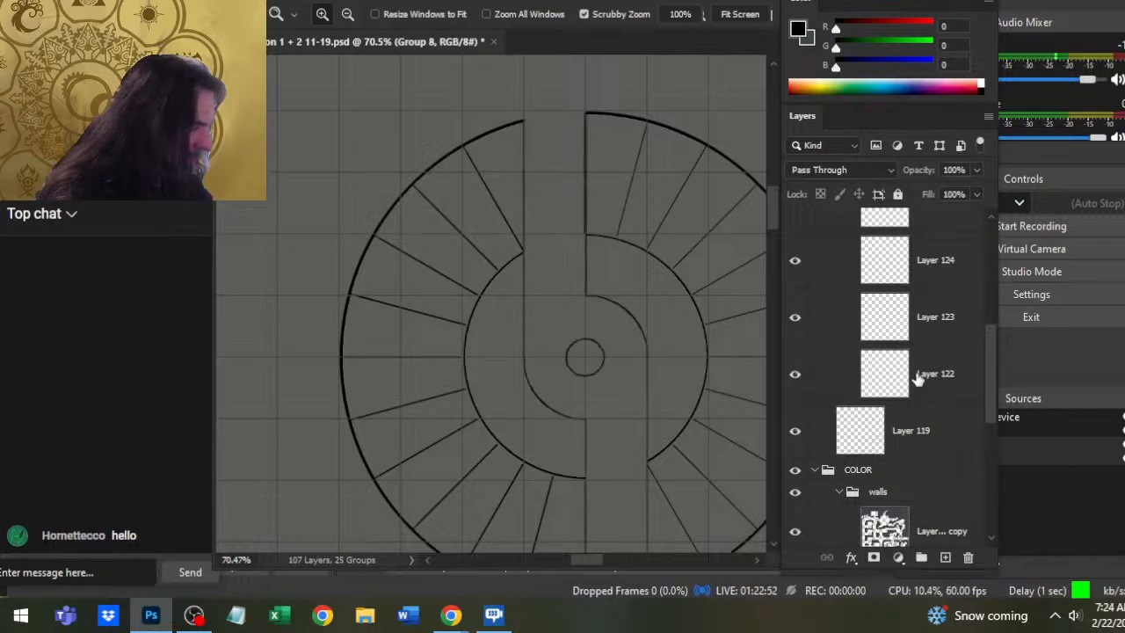
- Add a new layer directly above Layer 122 and ready the Brush for thickening the upper passage walls
left_click(916, 378)
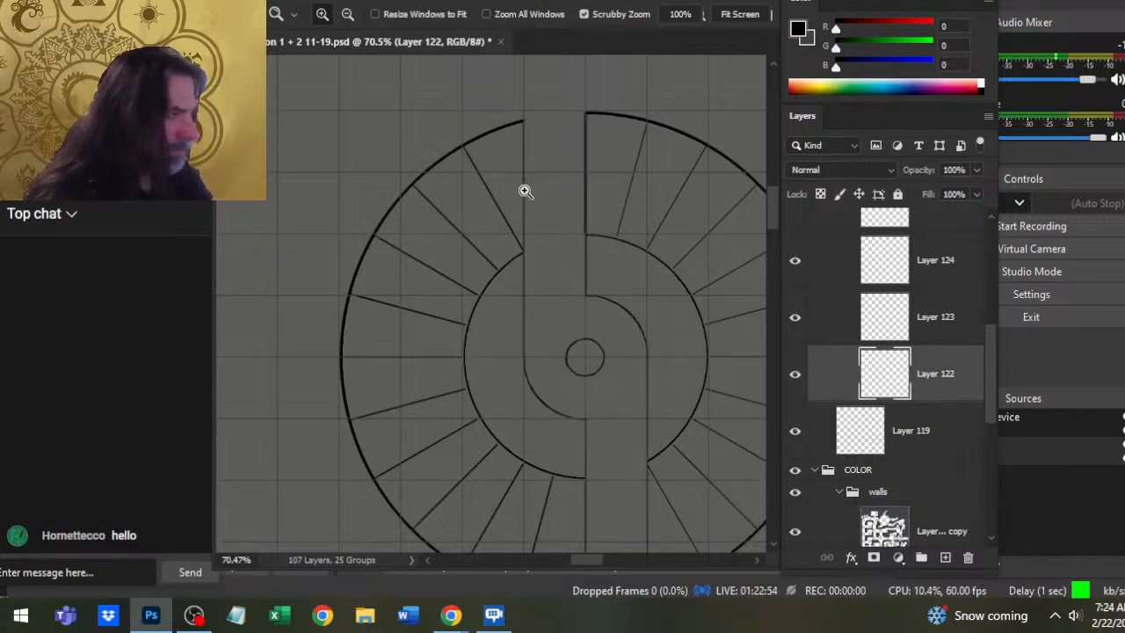
left_click_drag(525, 191, 555, 165)
left_click(945, 558)
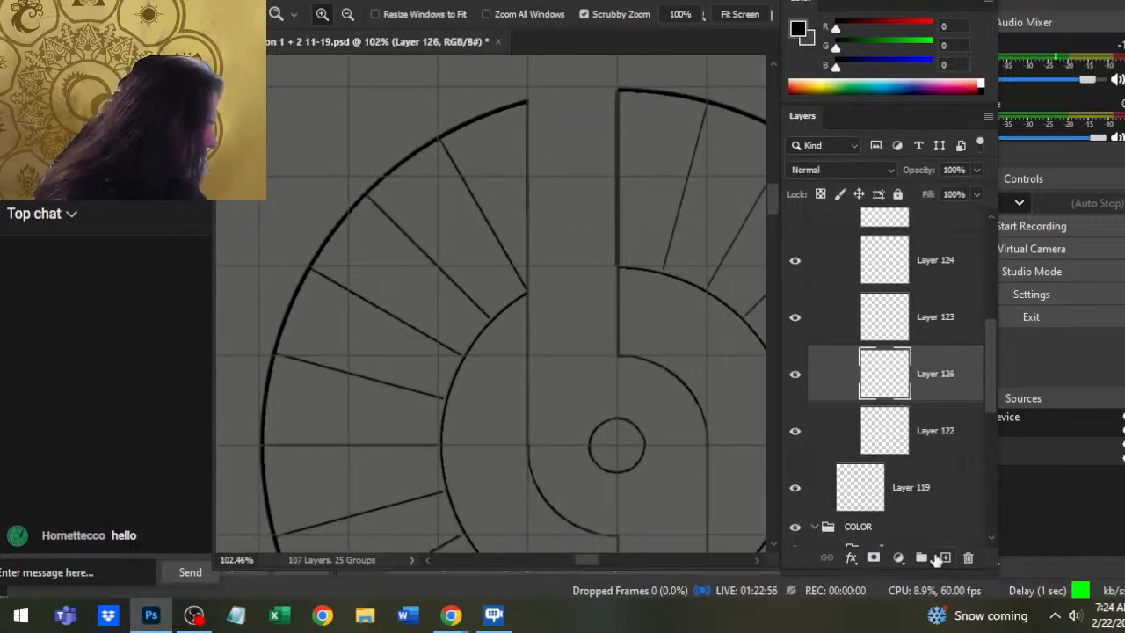
left_click_drag(530, 214, 550, 291)
key("b")
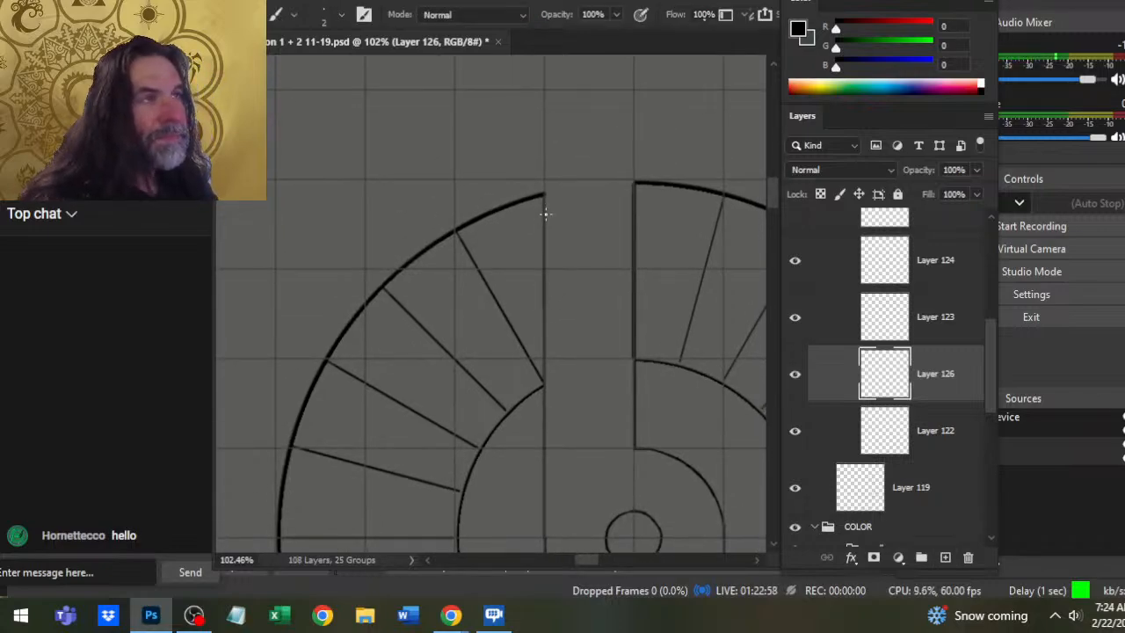
left_click_drag(544, 197, 543, 514)
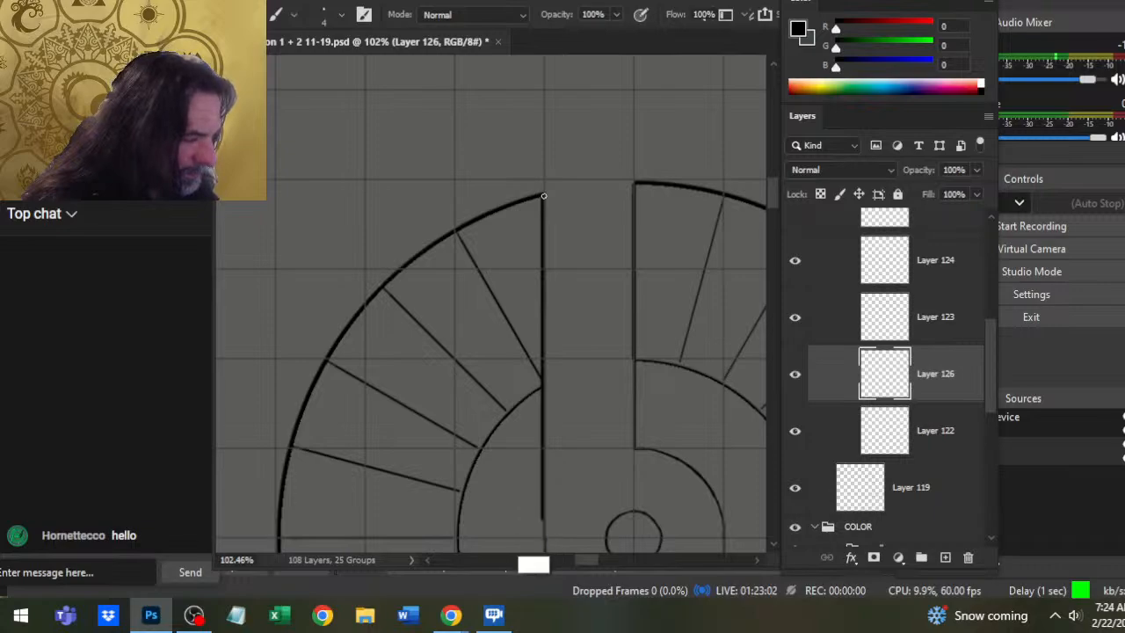
left_click_drag(621, 469, 615, 260)
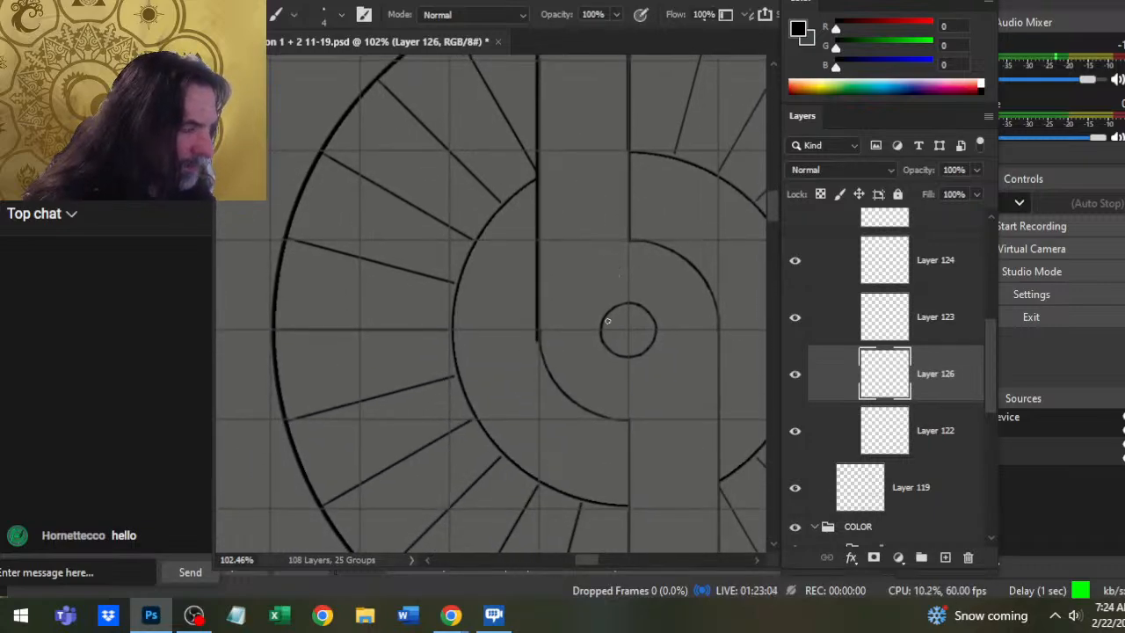
key("ctrl+z")
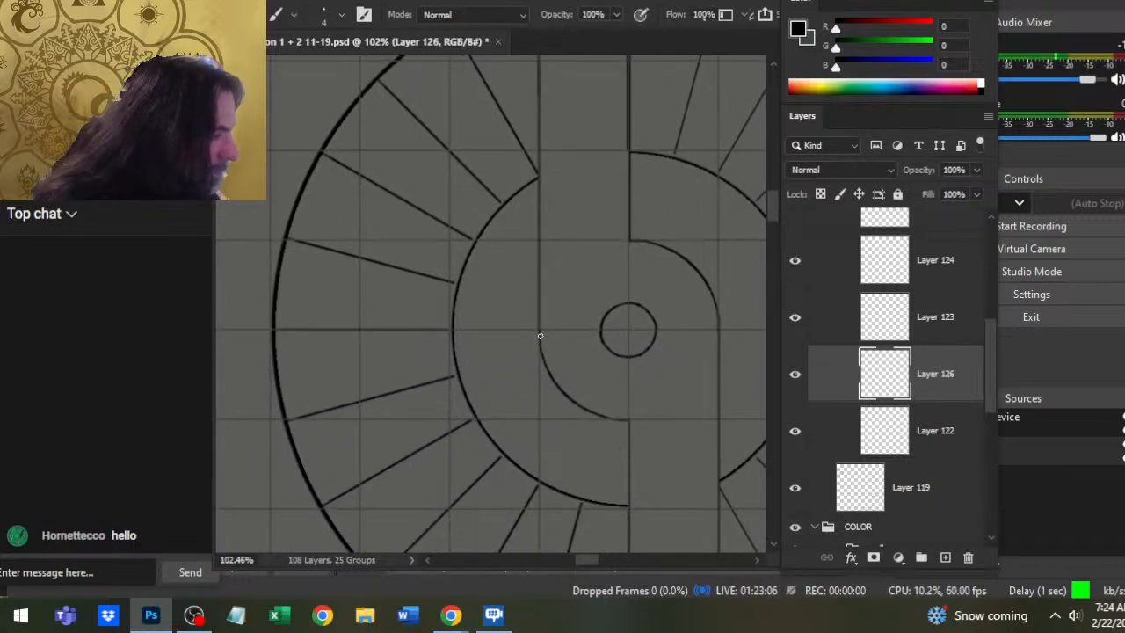
- Paint the upper passage's left wall straight up from the inner arc with a size 4 brush, and erase the overshoot beyond the outer ring
mouse_move(538, 335)
left_mouse_down()
mouse_move(541, 97)
mouse_move(538, 335)
left_mouse_up()
scroll(537, 132, "up", 4)
key("e")
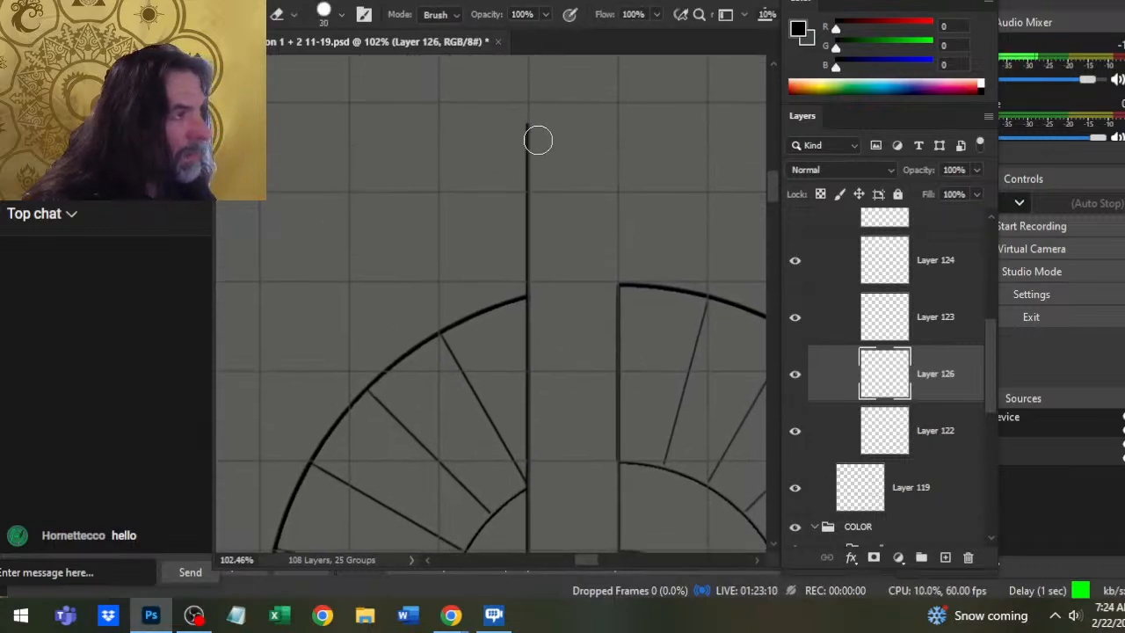
left_click_drag(530, 145, 528, 251)
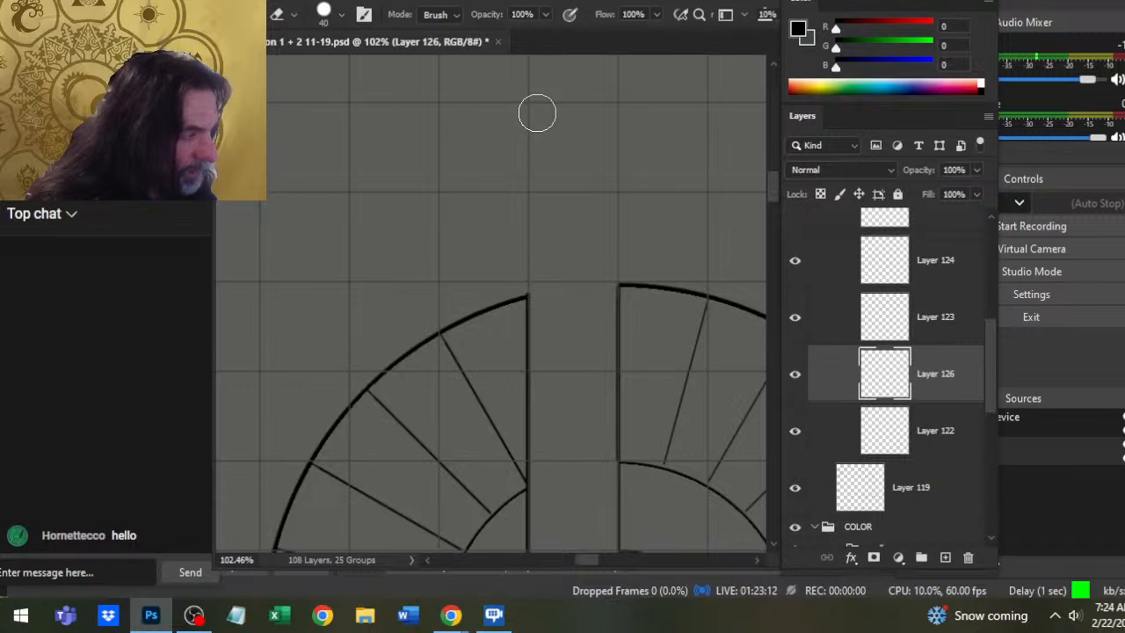
- Paint the upper passage's right wall straight up from the inner arc with the size 4 brush, and trim it at the outer ring
left_click_drag(651, 424, 627, 173)
key("b")
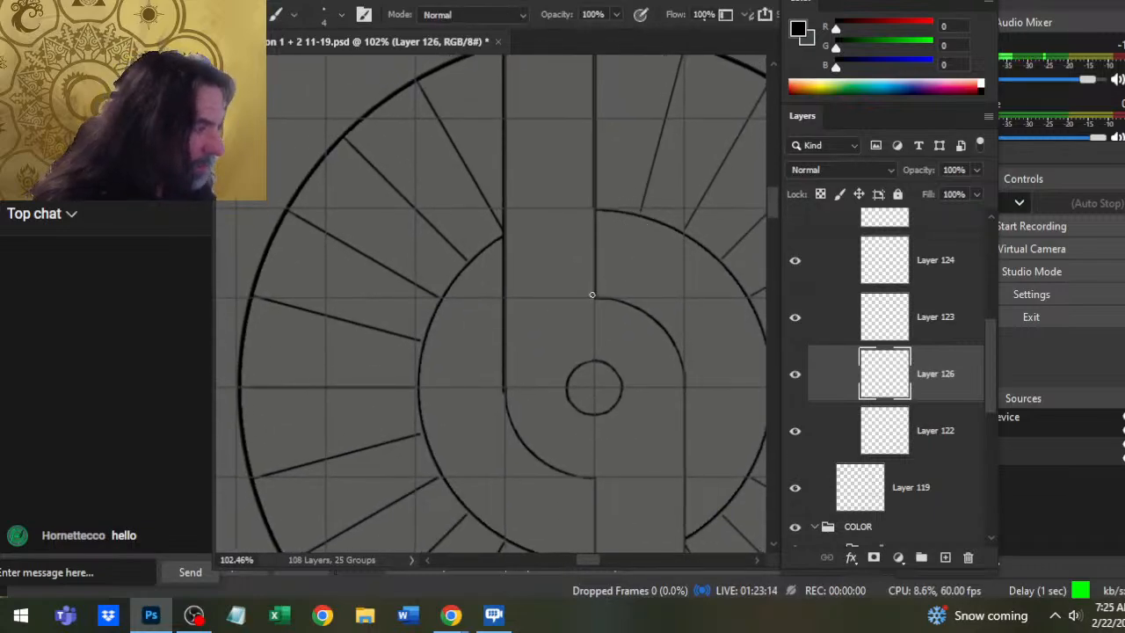
key("ctrl+z")
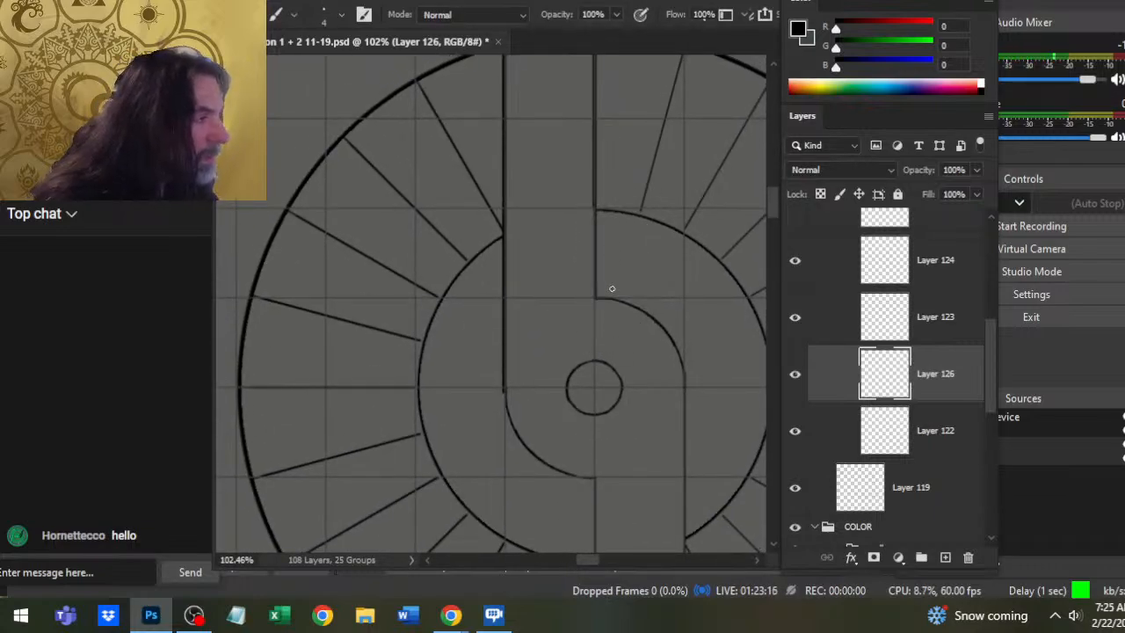
left_click_drag(596, 304, 595, 97)
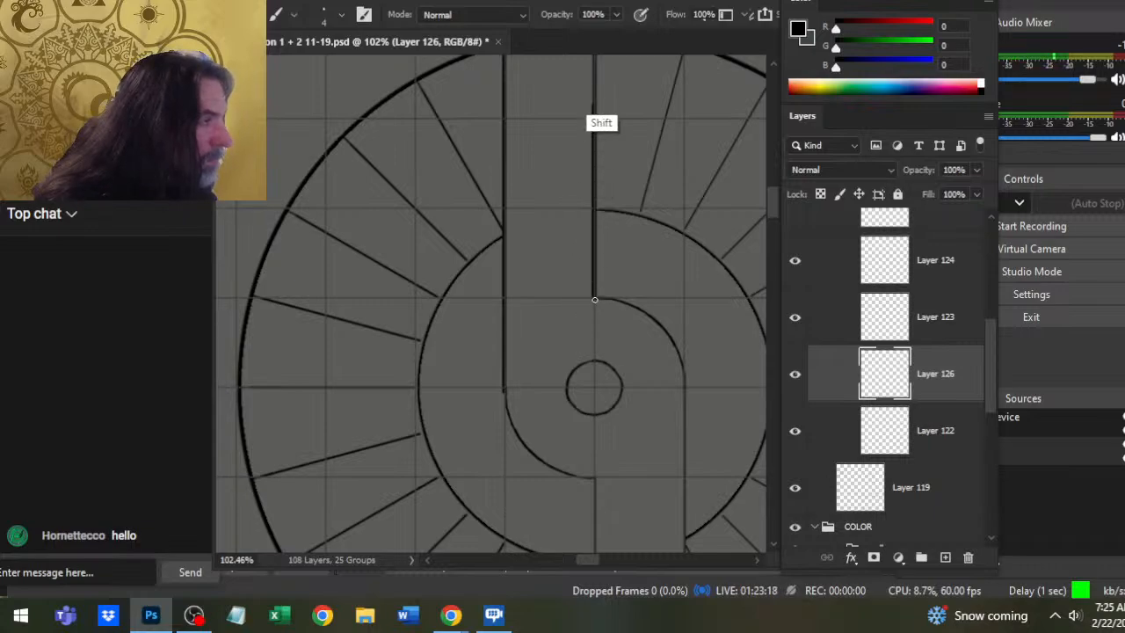
scroll(594, 132, "up", 2)
scroll(594, 290, "up", 5)
key("e")
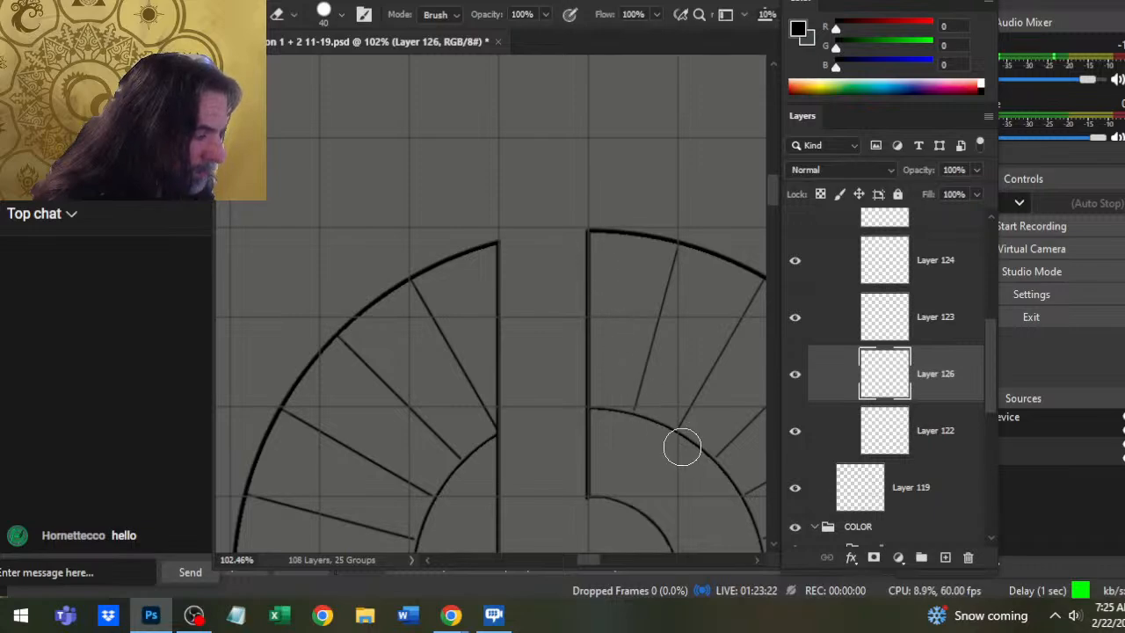
- Lasso the upper passage's thickened right wall, nudge it slightly left to align with the ring's end, and deselect
key("l")
mouse_move(624, 206)
left_mouse_down()
mouse_move(603, 511)
mouse_move(650, 196)
left_mouse_up()
key("v")
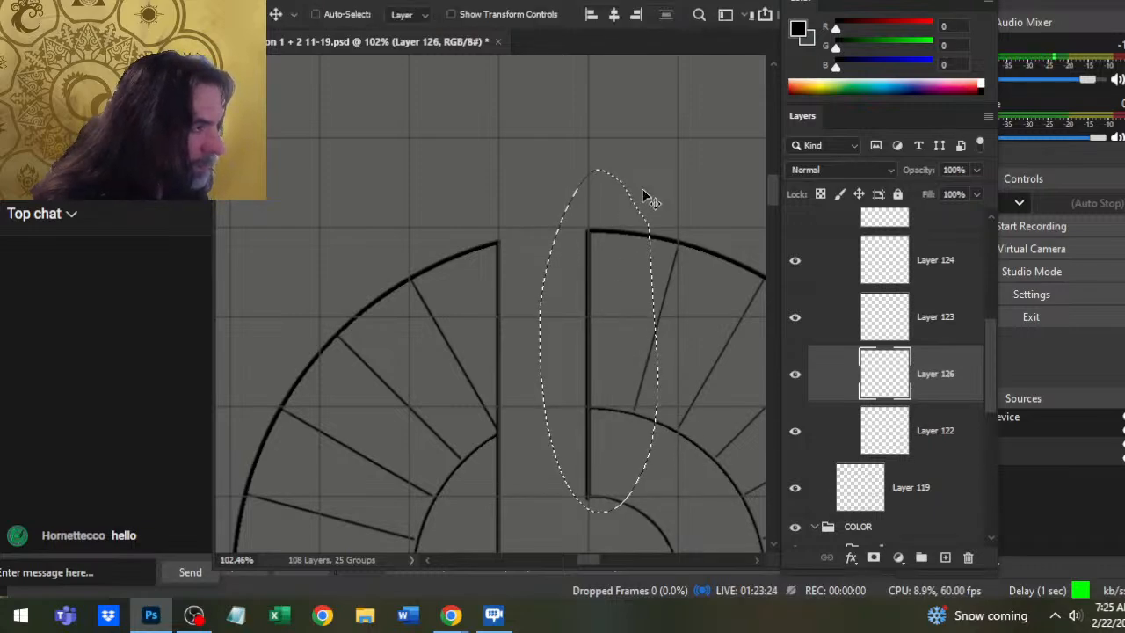
key("Left")
key("l")
key("ctrl+d")
scroll(676, 422, "down", 3)
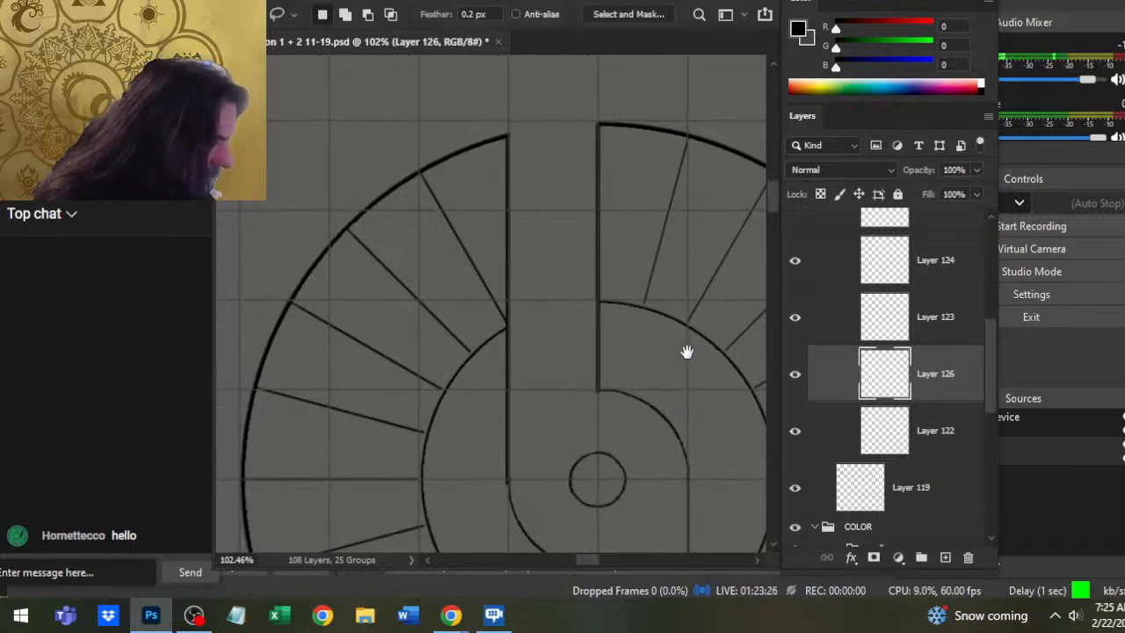
- Lasso the upper passage's thickened left wall, nudge it slightly right onto the thin line, and deselect
key("e")
left_click_drag(658, 467, 635, 282)
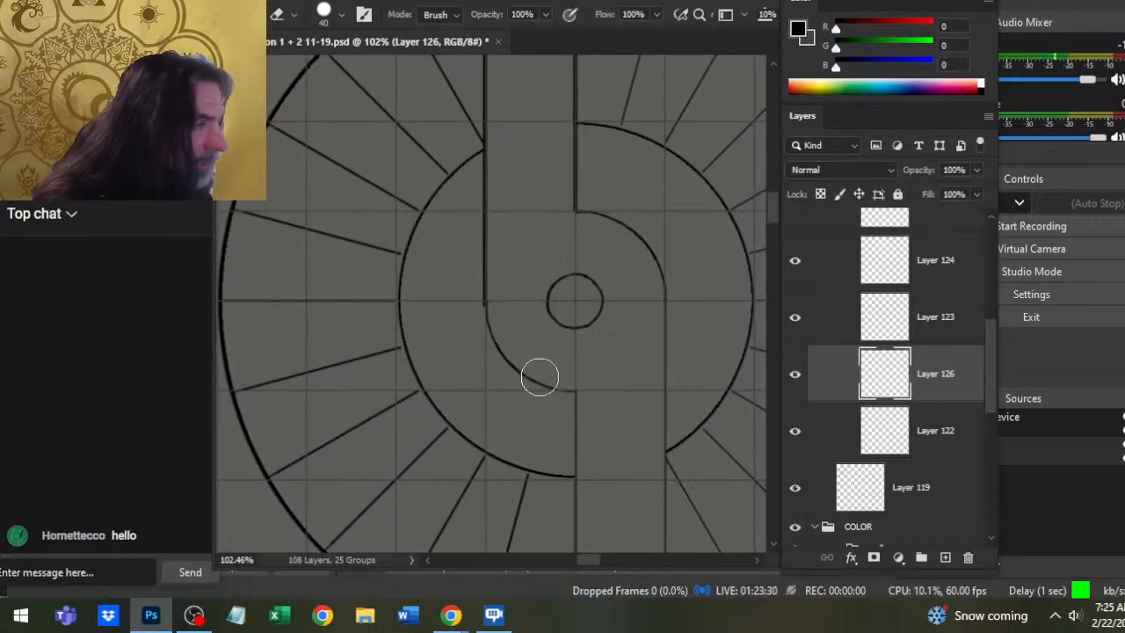
key("ctrl+space")
mouse_move(562, 374)
left_mouse_down()
mouse_move(539, 355)
mouse_move(565, 399)
left_mouse_up()
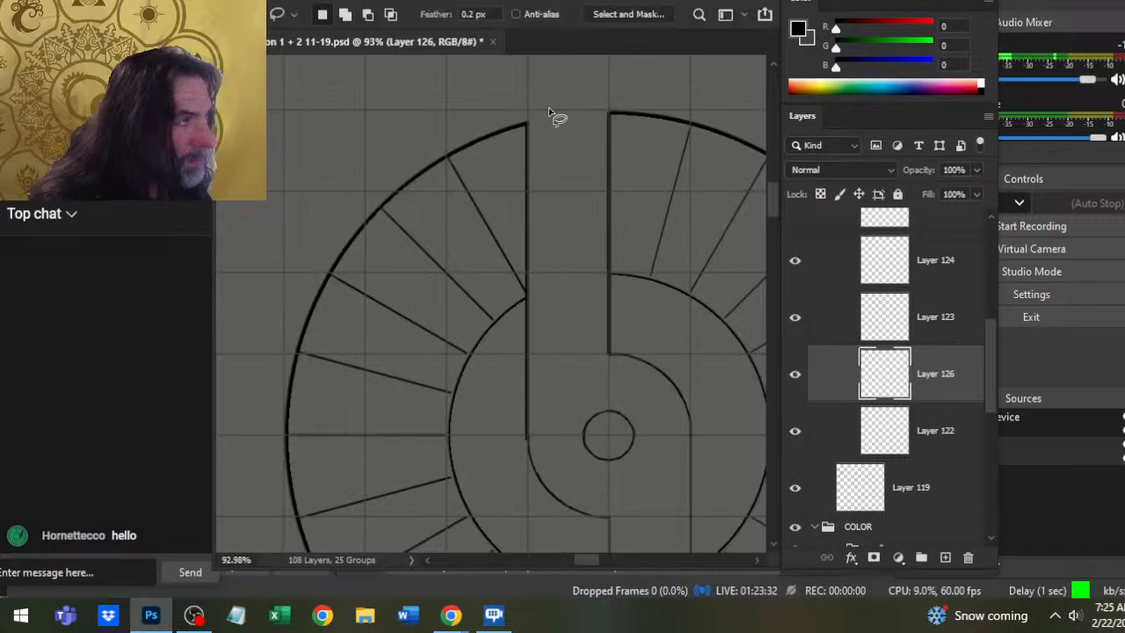
mouse_move(535, 91)
left_mouse_down()
mouse_move(464, 427)
mouse_move(553, 110)
mouse_move(533, 91)
left_mouse_up()
key("v")
key("Right")
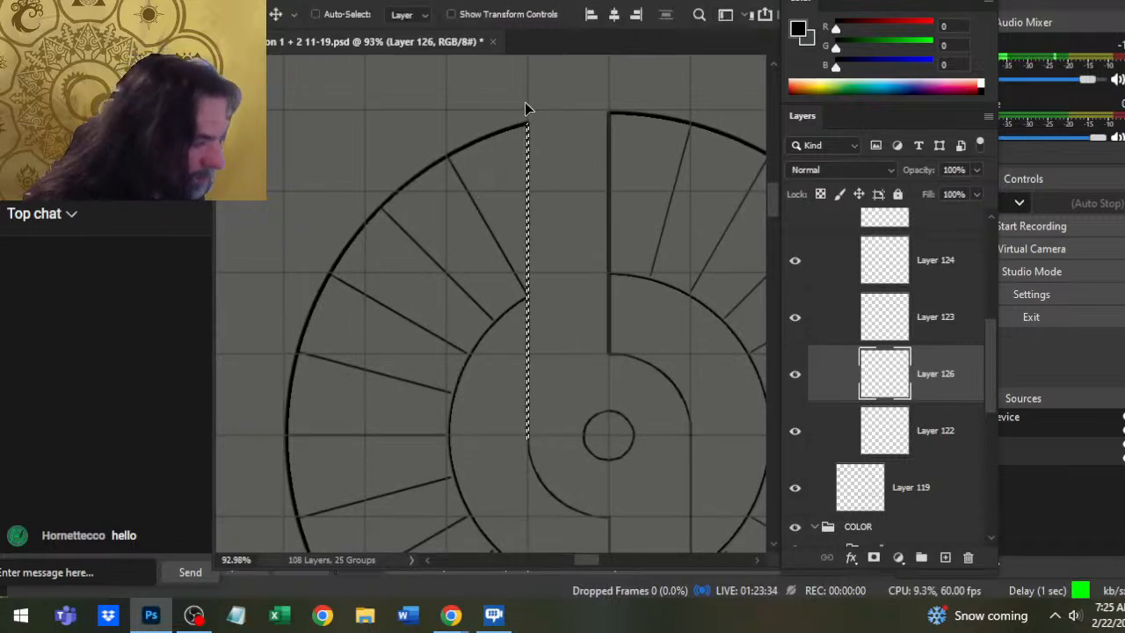
key("l")
key("ctrl+d")
scroll(646, 485, "down", 2)
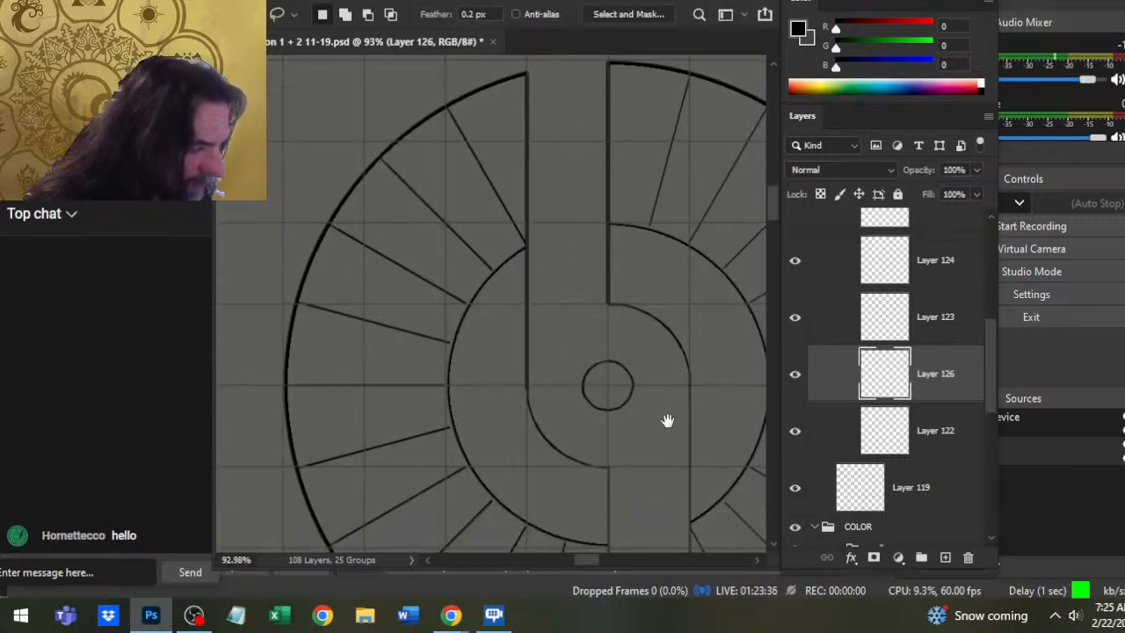
- Smudge the lower ends of both thickened passage walls into the inner arcs, and erase the excess with a size 40 eraser
key("r")
key("b")
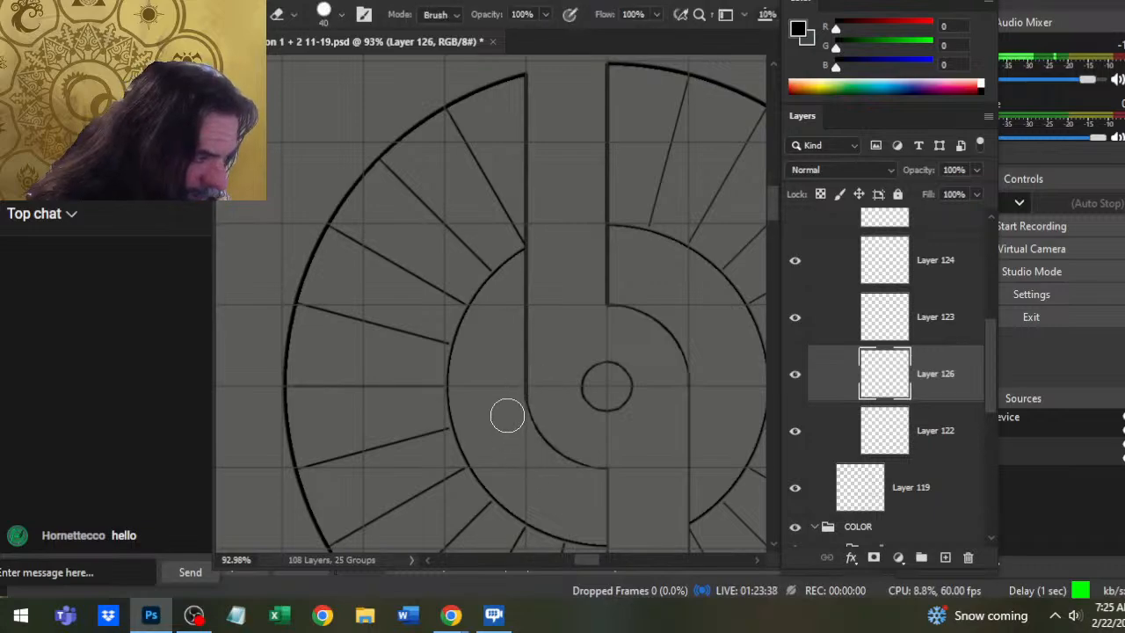
key("r")
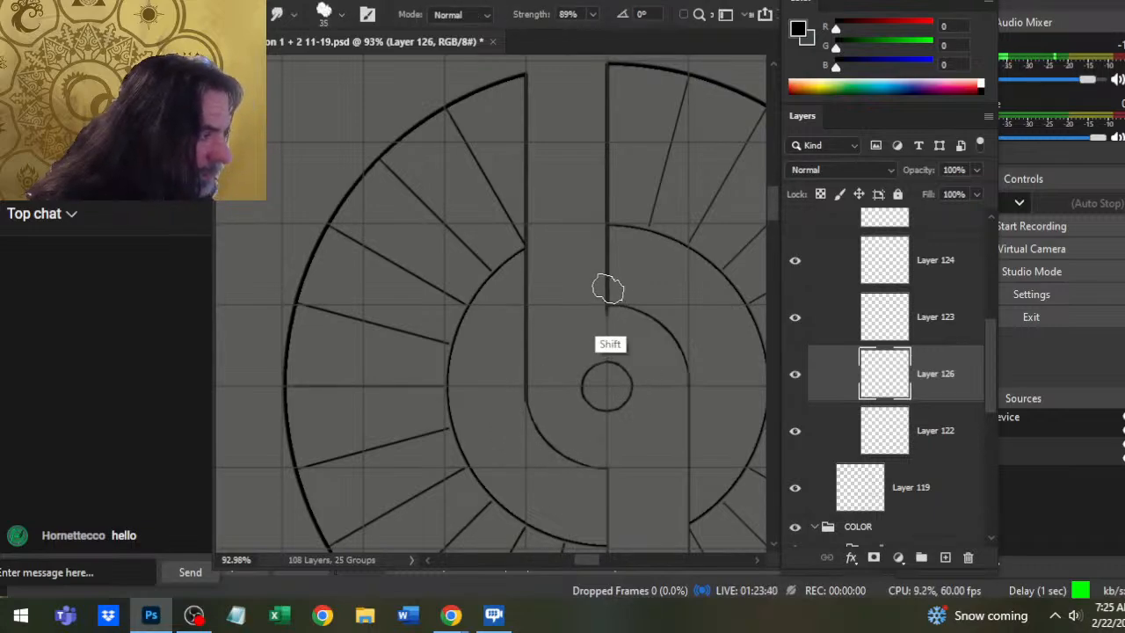
key("e")
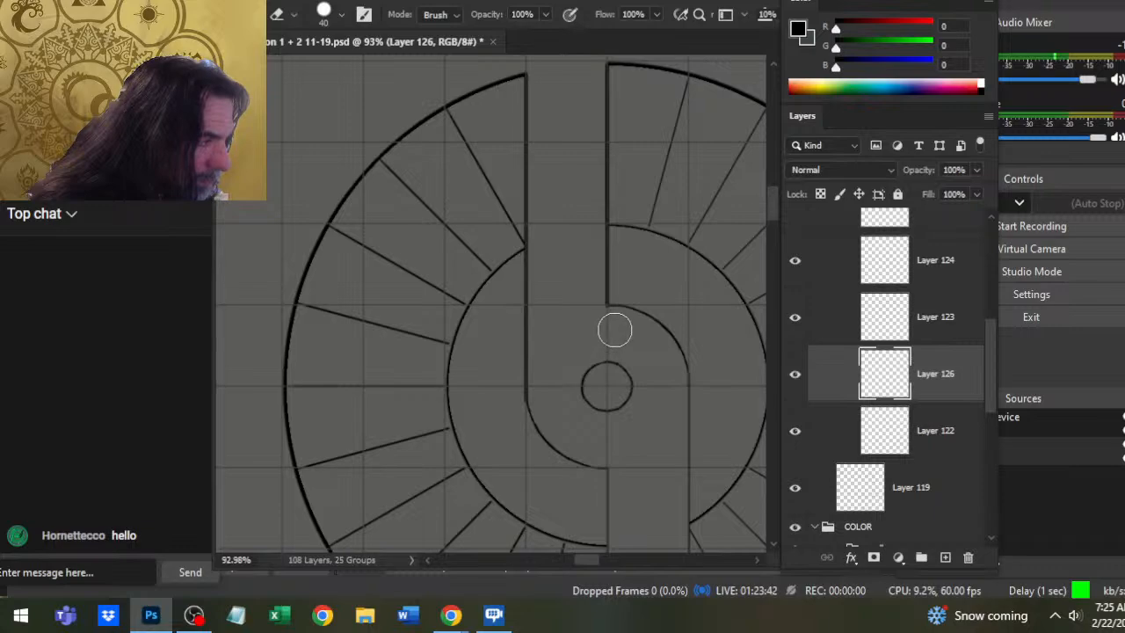
- Erase the stub of the upper passage's right wall that extends above the outer ring with the size 40 eraser
key("r")
scroll(635, 322, "up", 5)
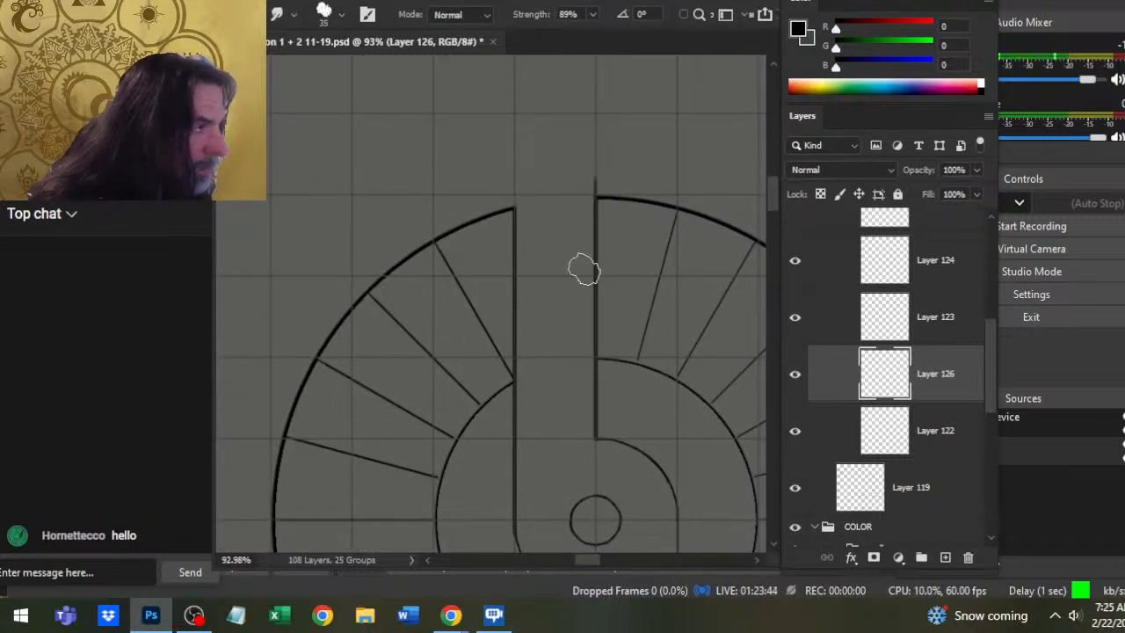
key("e")
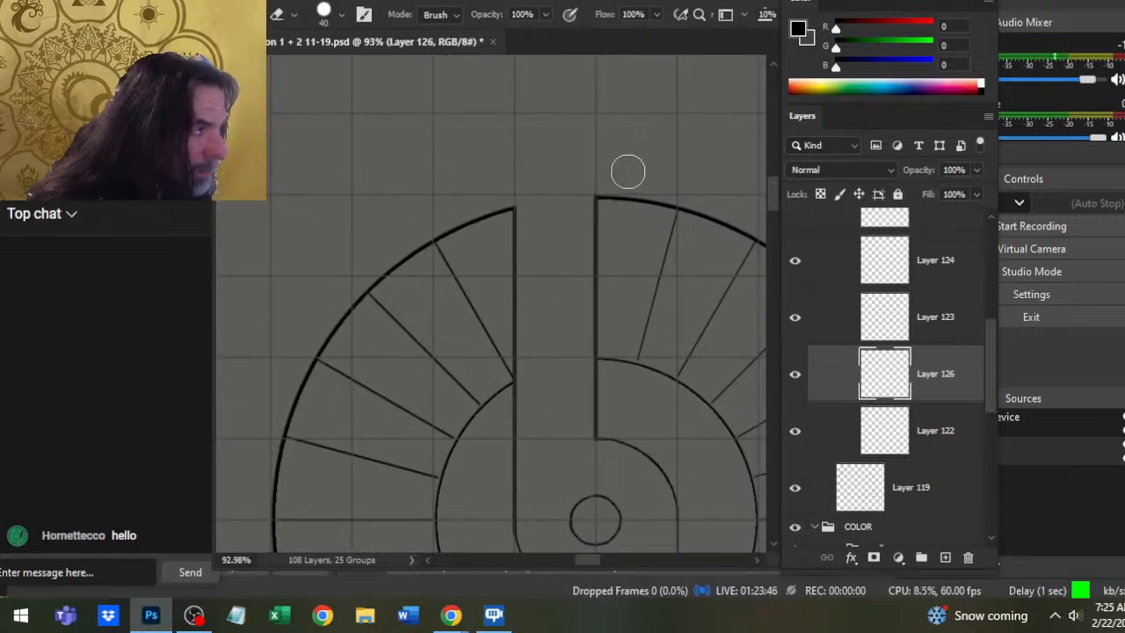
- Paint the lower passage's left wall straight from the inner arc to the outer ring with the size 4 brush, and trim its lower end
left_click_drag(656, 431, 545, 155)
scroll(568, 360, "down", 2)
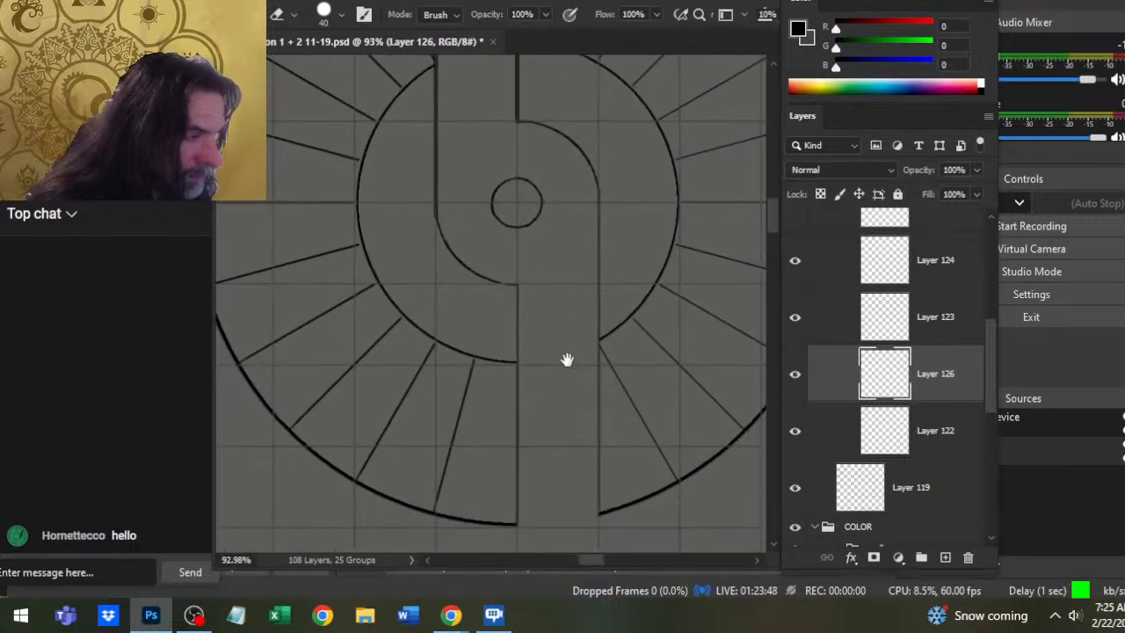
key("b")
left_click(538, 260, "shift")
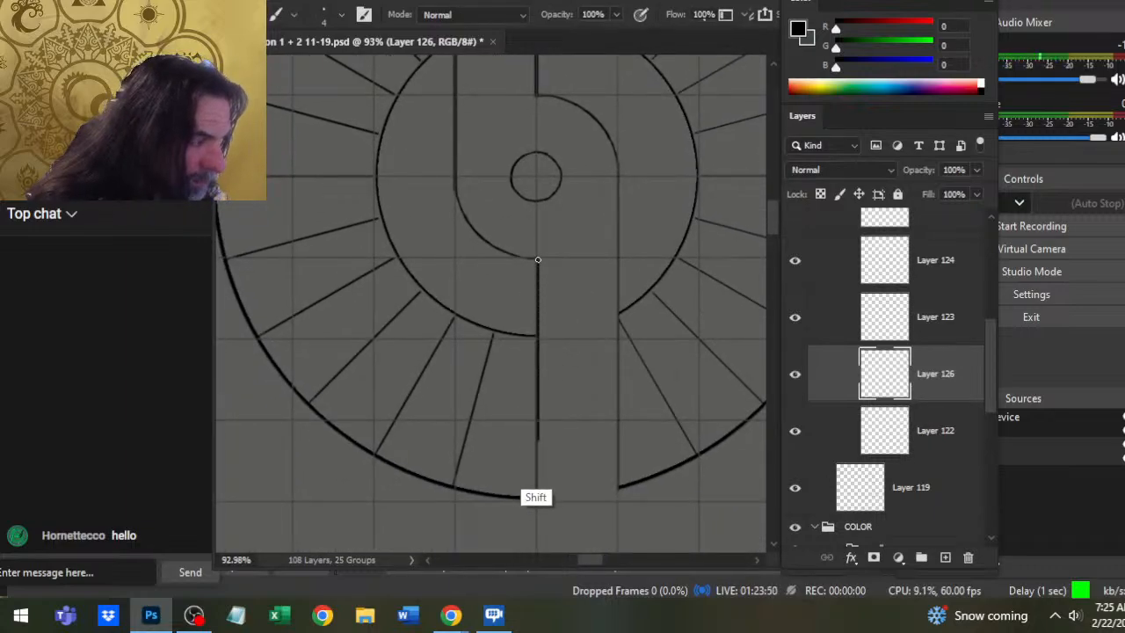
key("e")
left_click(535, 519)
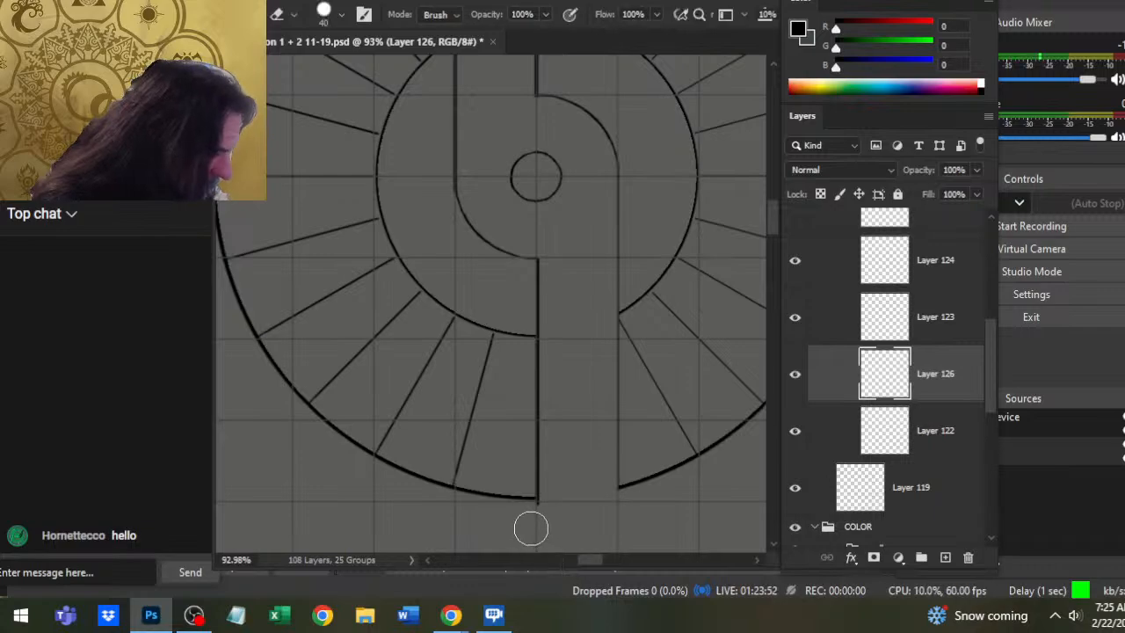
- Paint the lower passage's right wall from the outer ring up to the inner arc, nudge it onto the thin line, and deselect
key("b")
mouse_move(618, 487)
left_mouse_down()
mouse_move(618, 167)
mouse_move(653, 138)
mouse_move(685, 166)
left_mouse_up()
key("e")
key("l")
key("v")
key("ctrl+d")
key("l")
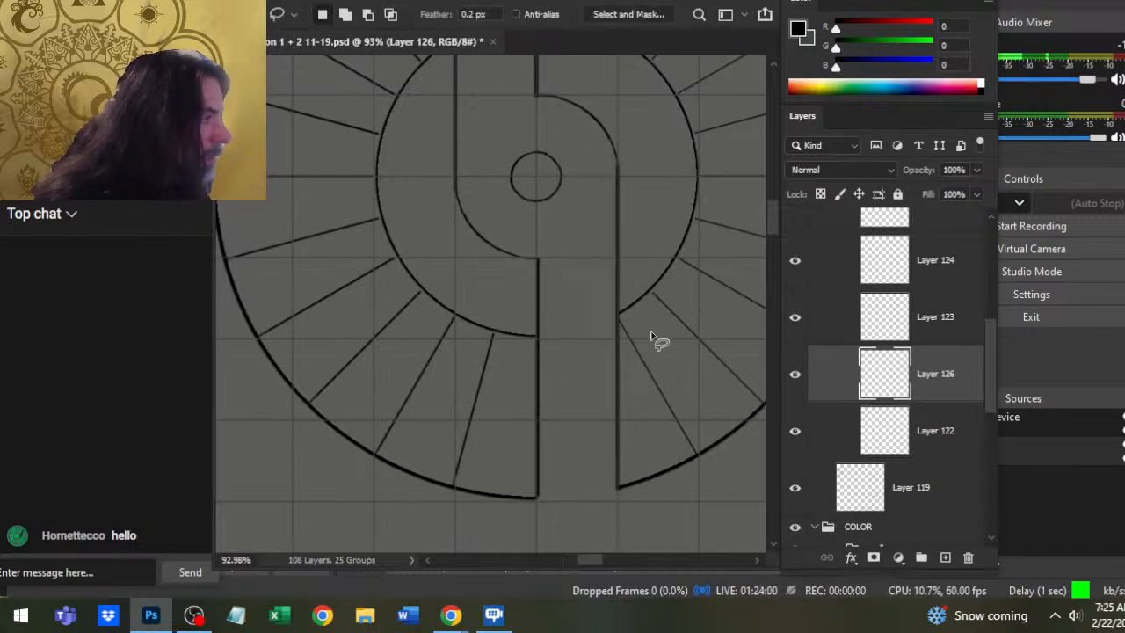
- Smudge the upper end of the lower passage's right wall into the inner arc, and erase the excess
key("z")
key("e")
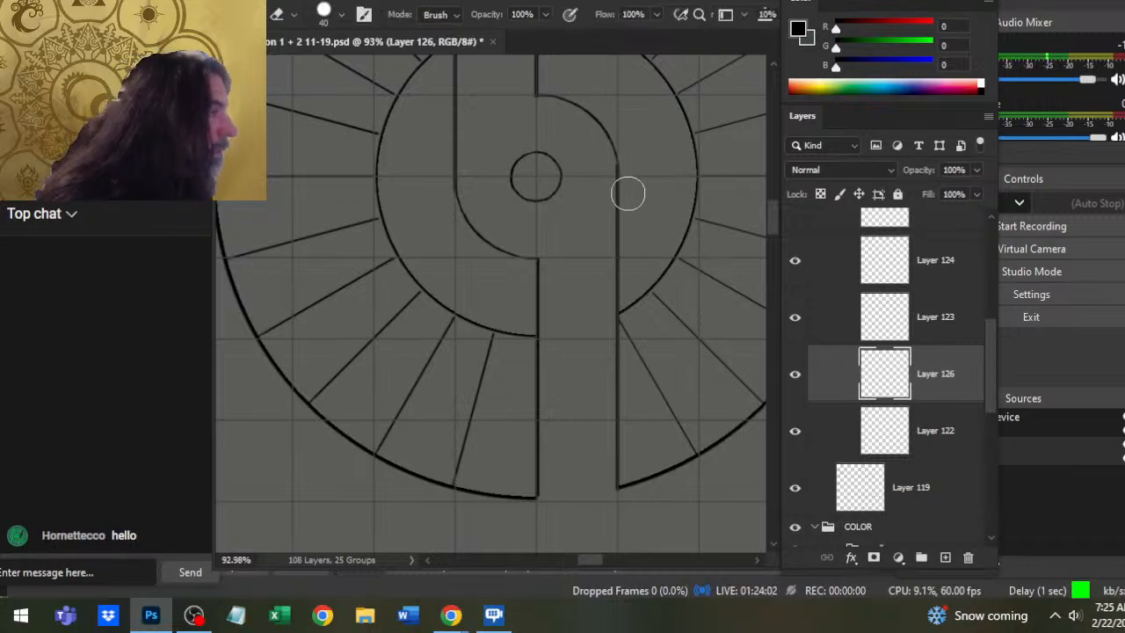
key("r")
key("e")
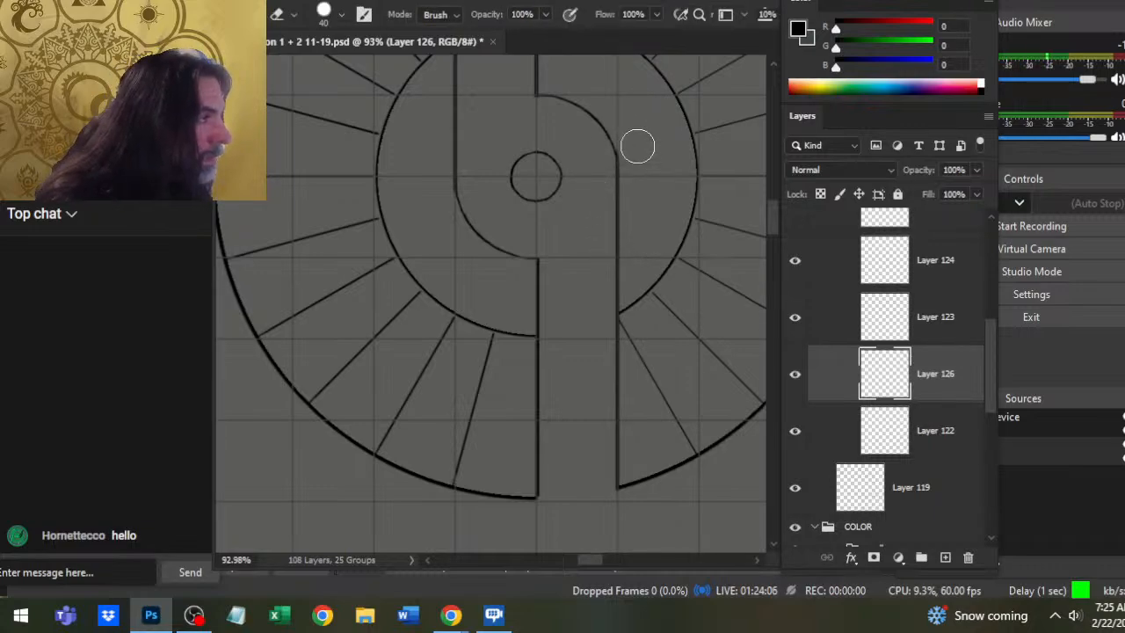
- Examine the finished circular feature's walls as a whole and against the surrounding cavern map
key("z")
scroll(665, 281, "down", 2)
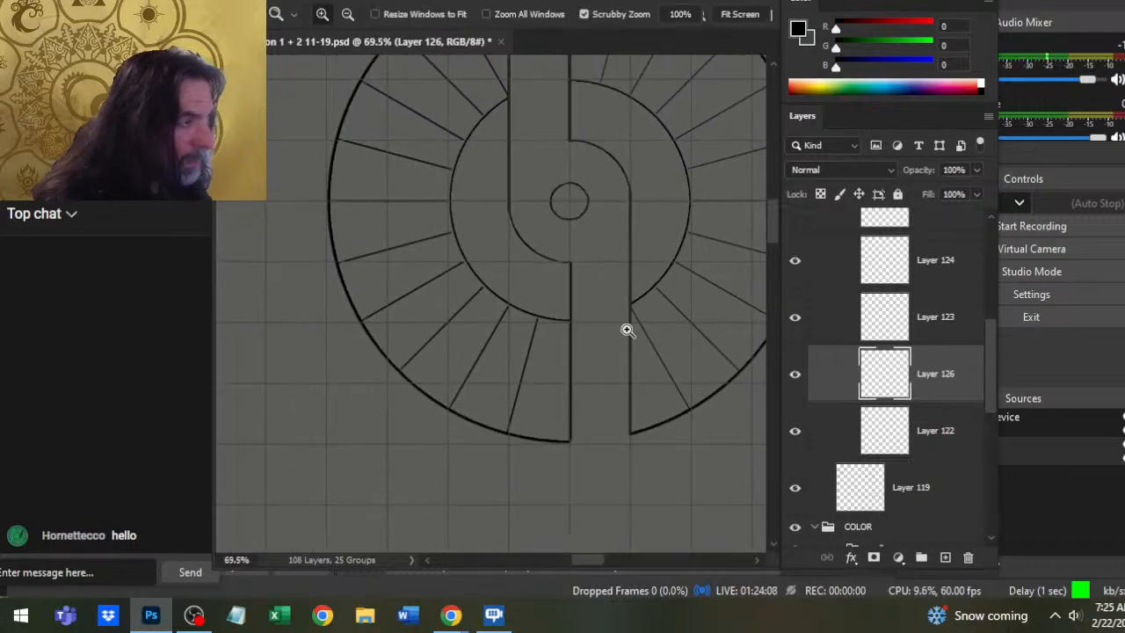
scroll(670, 372, "down", 5)
left_click_drag(694, 441, 562, 374)
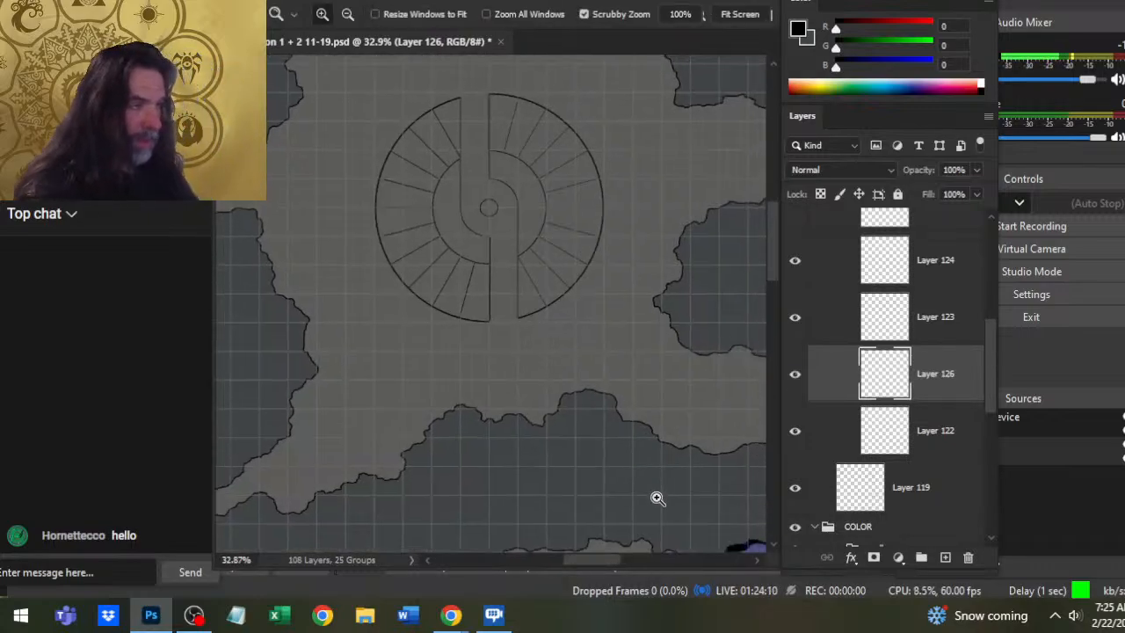
scroll(390, 211, "up", 6)
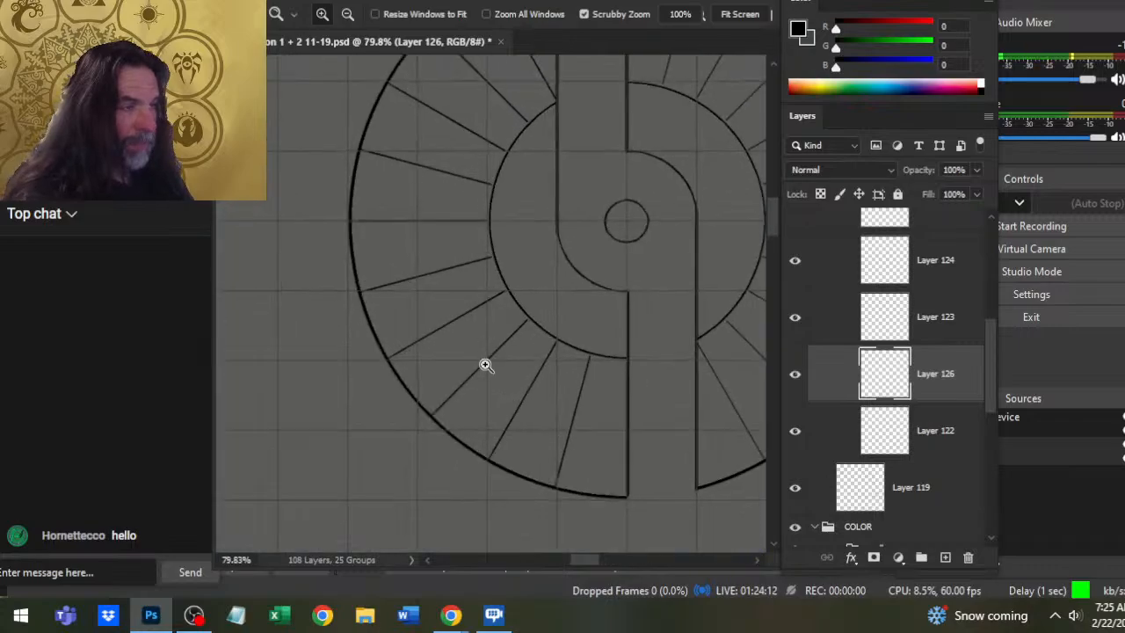
scroll(577, 394, "down", 3)
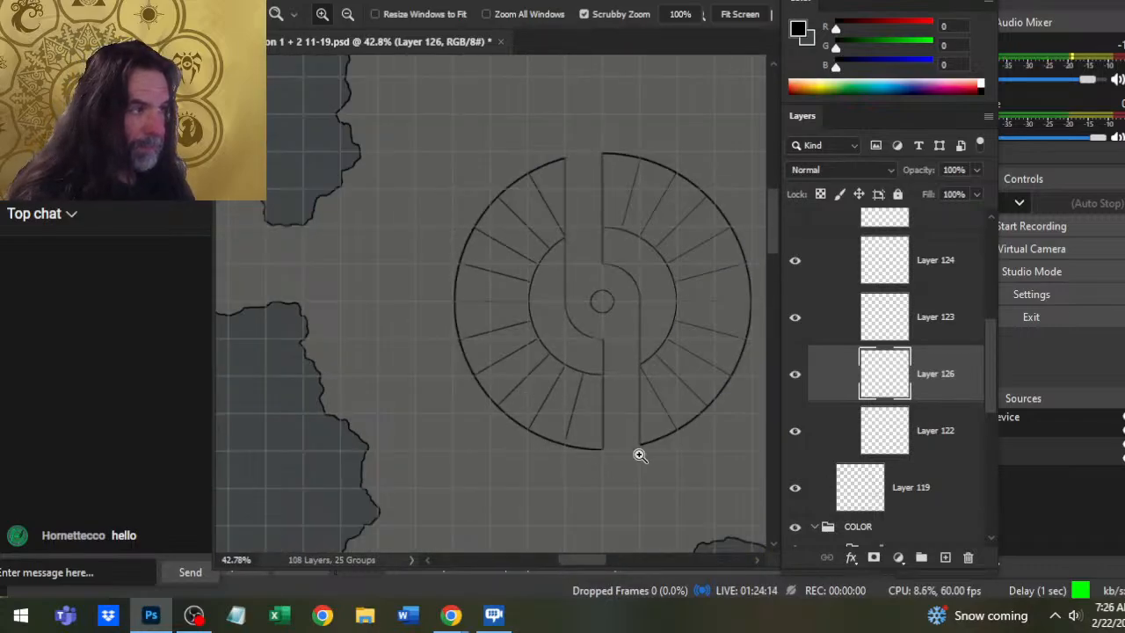
left_click_drag(640, 455, 552, 398)
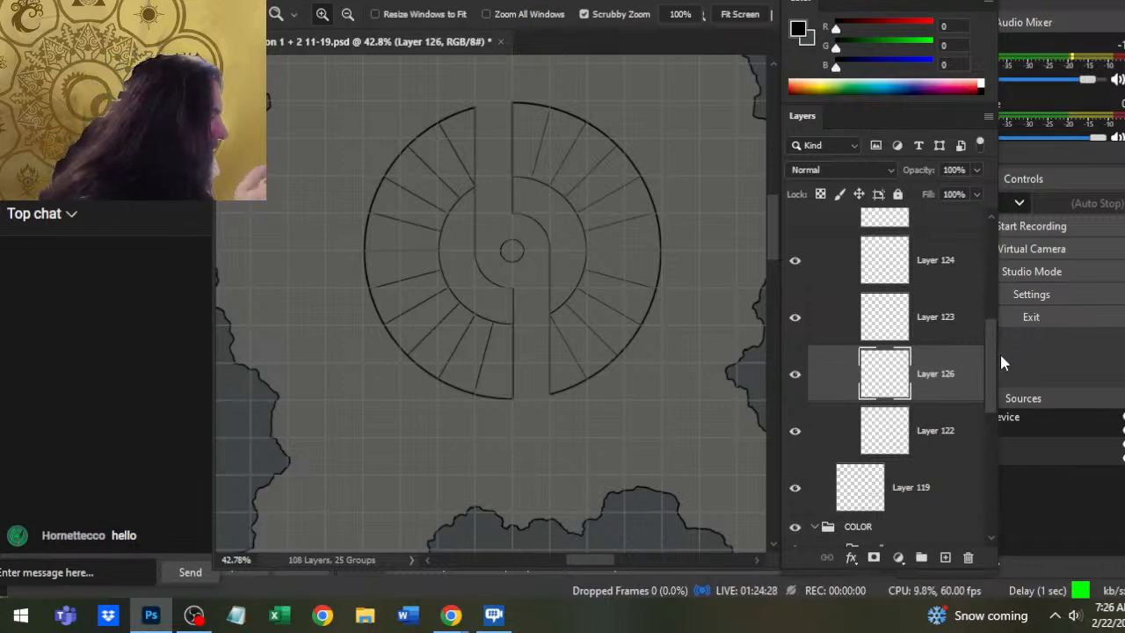
- Collapse the Group 8 layer group and select Layer 111 in the floor group
scroll(991, 316, "up", 4)
left_click(840, 288)
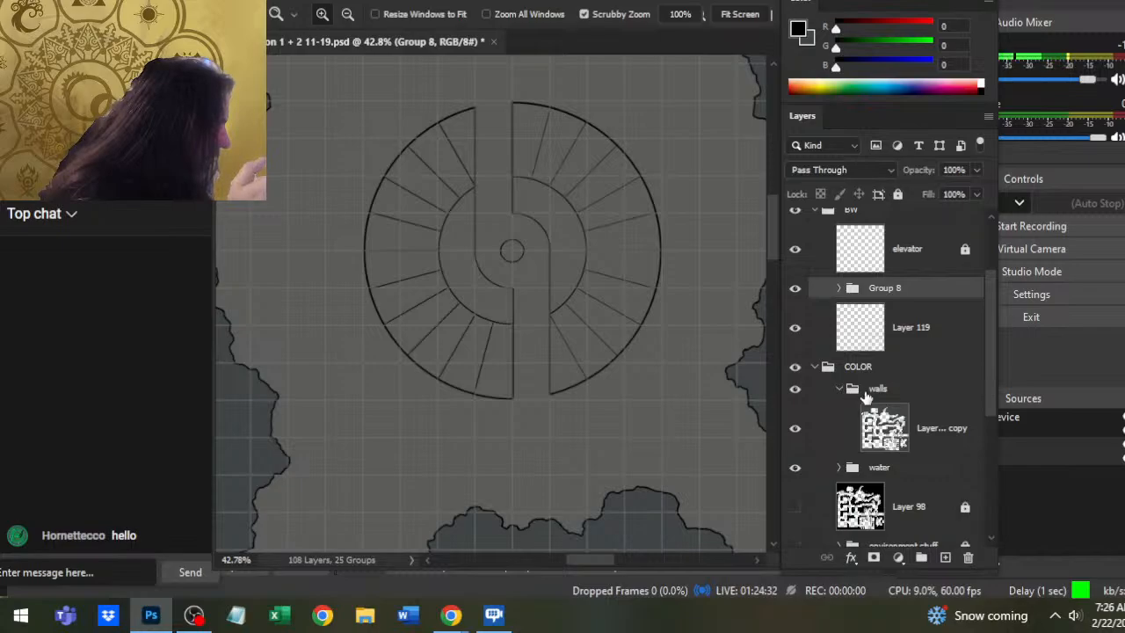
left_click_drag(989, 378, 993, 471)
left_click(914, 422)
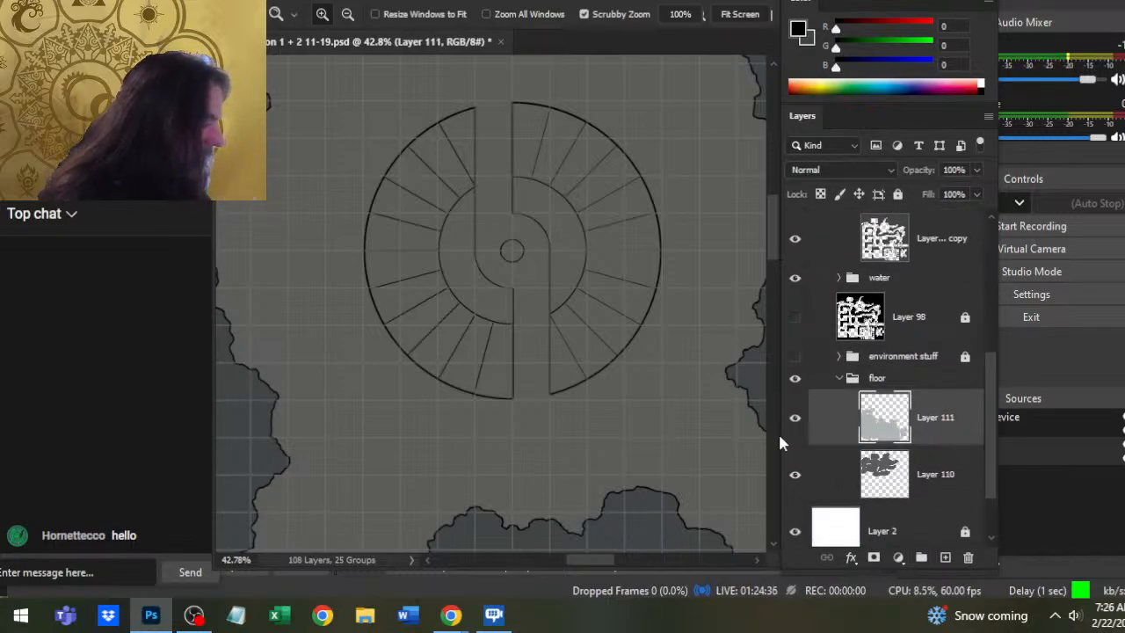
- Sample the light grey floor colour (171, 181, 182) from the map area below the cavern as the brush colour
scroll(528, 434, "down", 5)
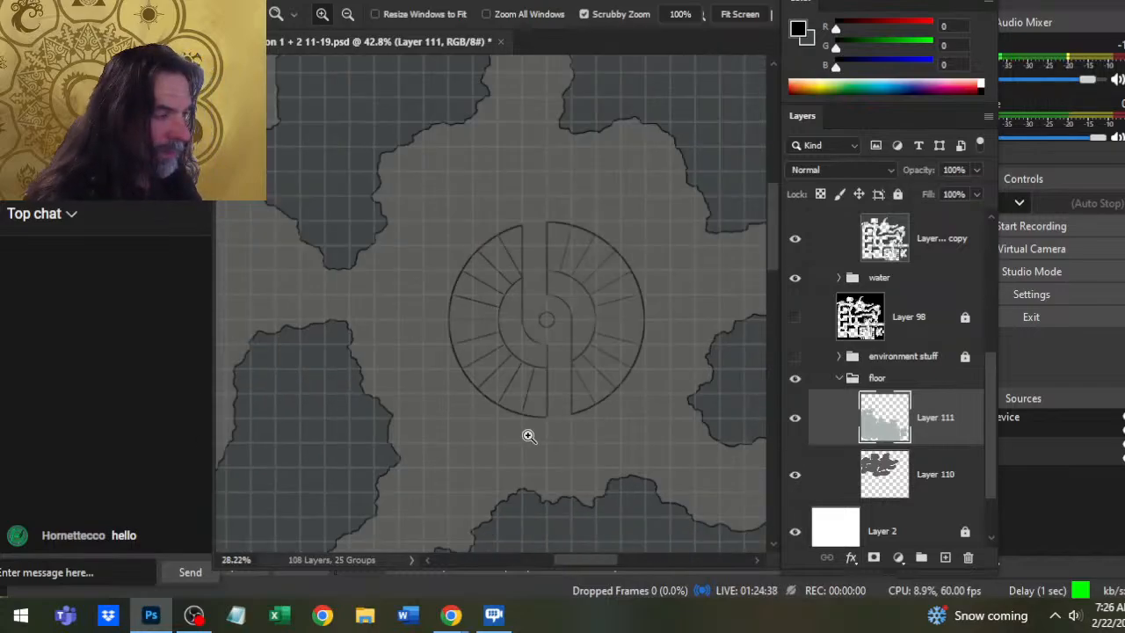
mouse_move(557, 493)
left_mouse_down()
mouse_move(588, 312)
mouse_move(528, 338)
left_mouse_up()
key("b")
left_click(502, 348, "alt")
- Paint light grey floor along the lower passage's left wall down to the outer ring with a size 35 brush, and start filling its middle
key("z")
scroll(746, 234, "down", 3)
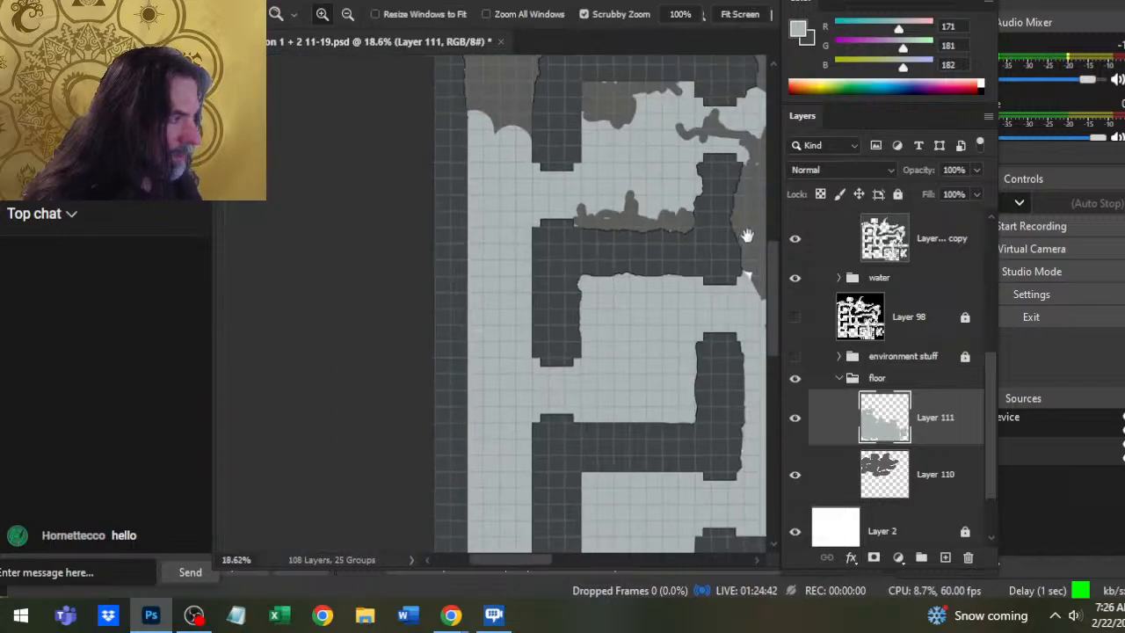
left_click_drag(746, 234, 272, 431)
left_click_drag(642, 269, 536, 330)
key("b")
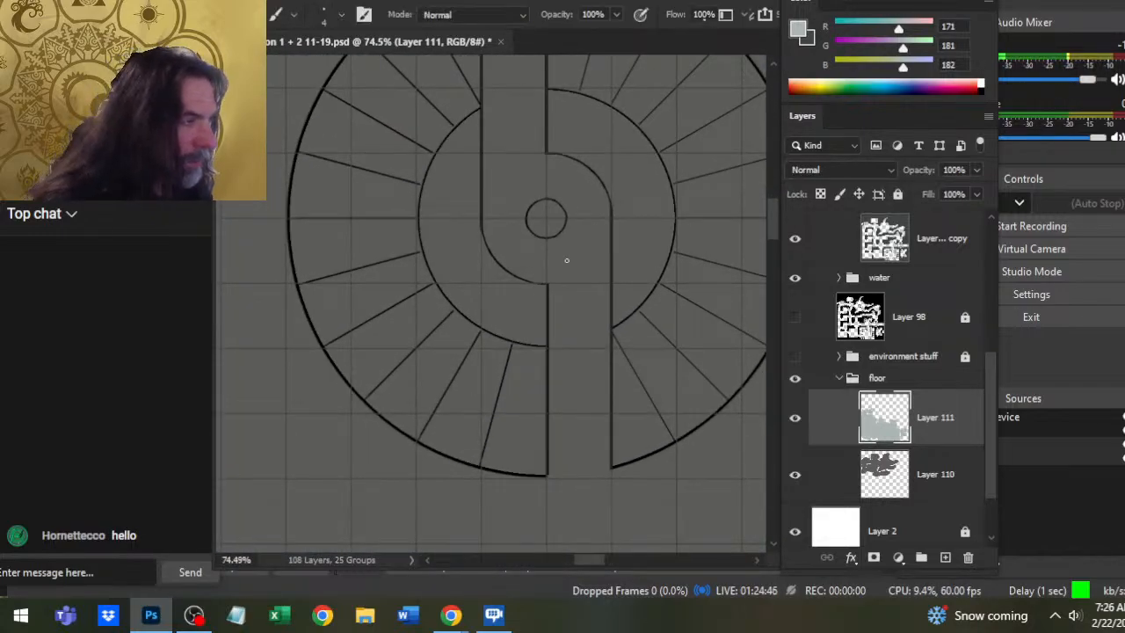
key("bracketright")
key("bracketright")
key("bracketright")
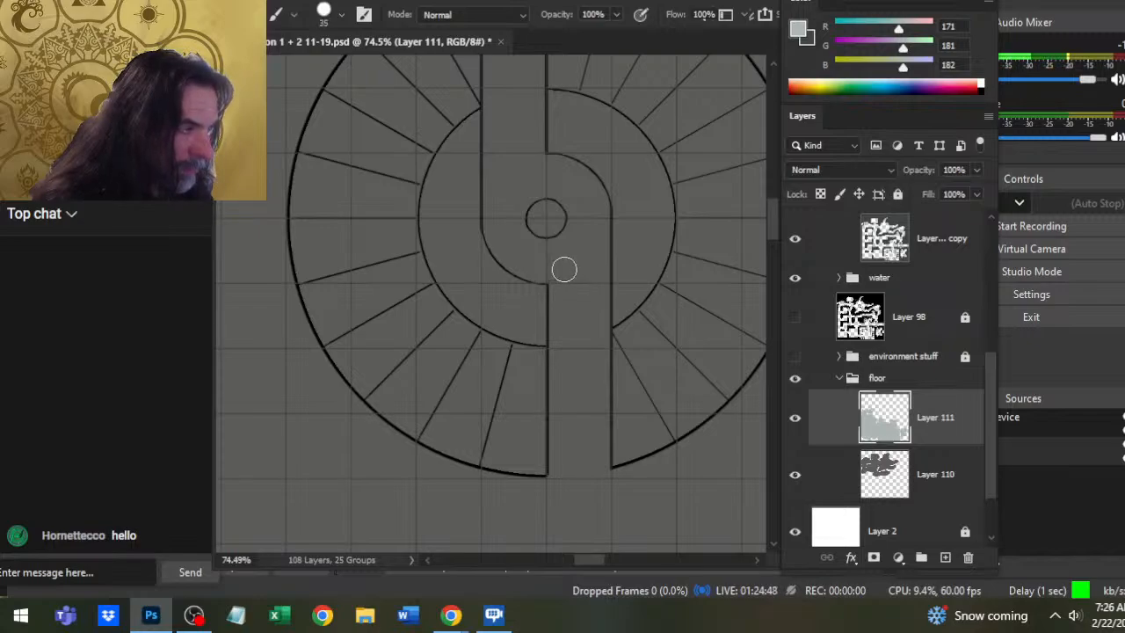
left_click_drag(564, 269, 564, 356)
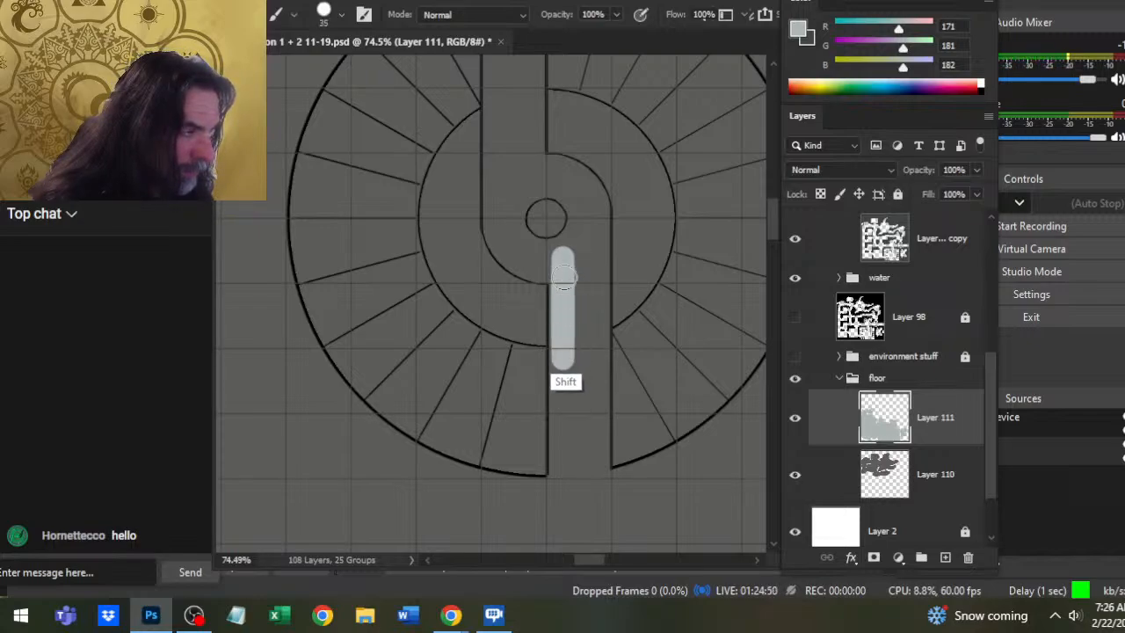
mouse_move(565, 277)
left_mouse_down()
mouse_move(559, 307)
mouse_move(588, 309)
mouse_move(595, 330)
left_mouse_up()
left_click(560, 479, "shift")
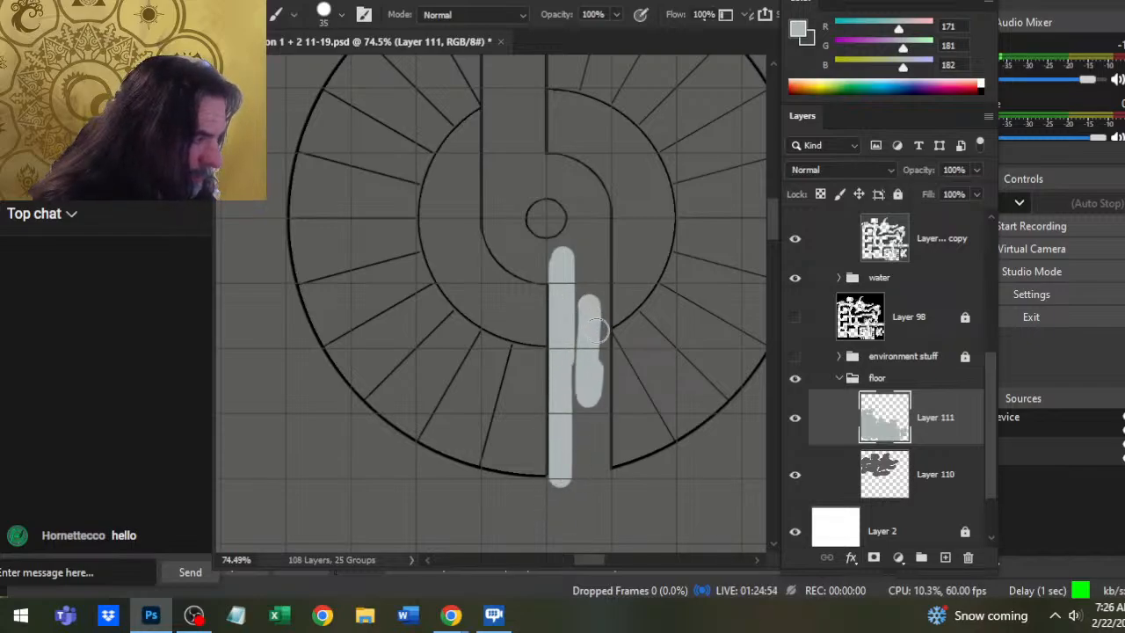
- Paint the lower passage's floor along its right wall, fill the gap down the middle, and erase paint outside the walls
left_click(600, 239, "shift")
left_click(601, 493, "shift")
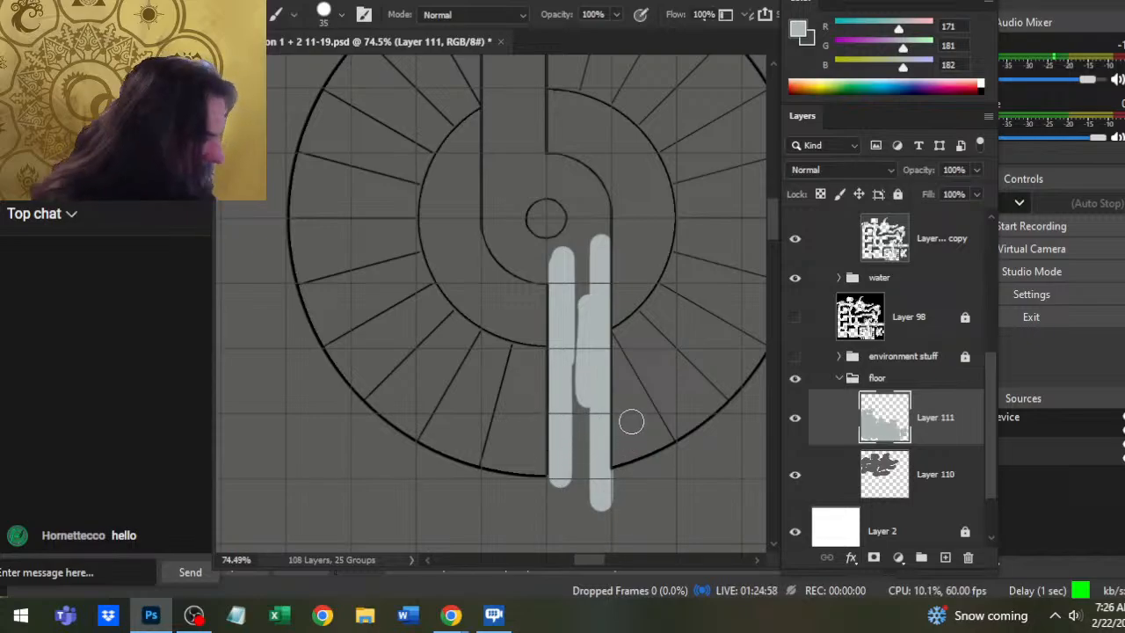
key("e")
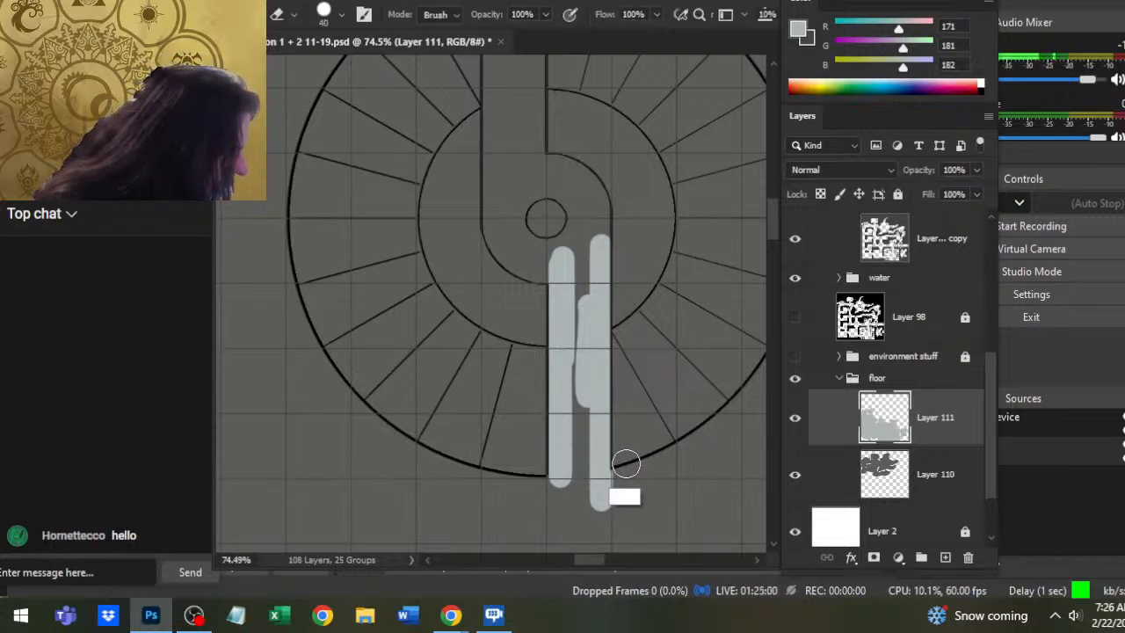
key("b")
left_click_drag(580, 255, 580, 479)
key("e")
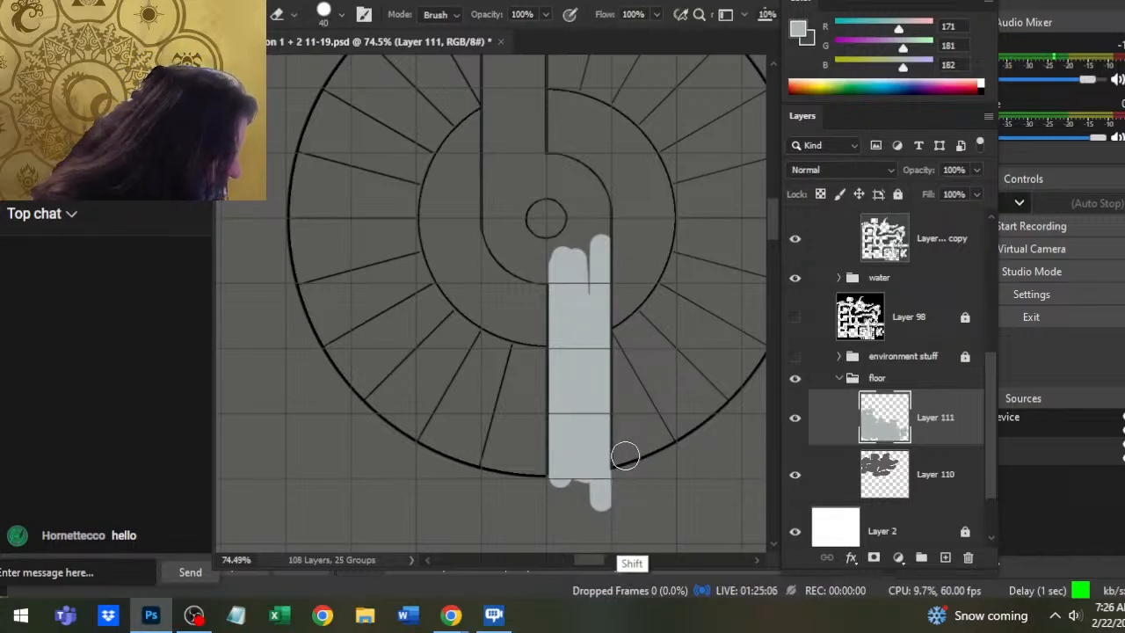
- Fill the upper passage and the inside of the left inner arc with light grey floor, and erase paint outside the arc
left_click_drag(605, 299, 592, 441)
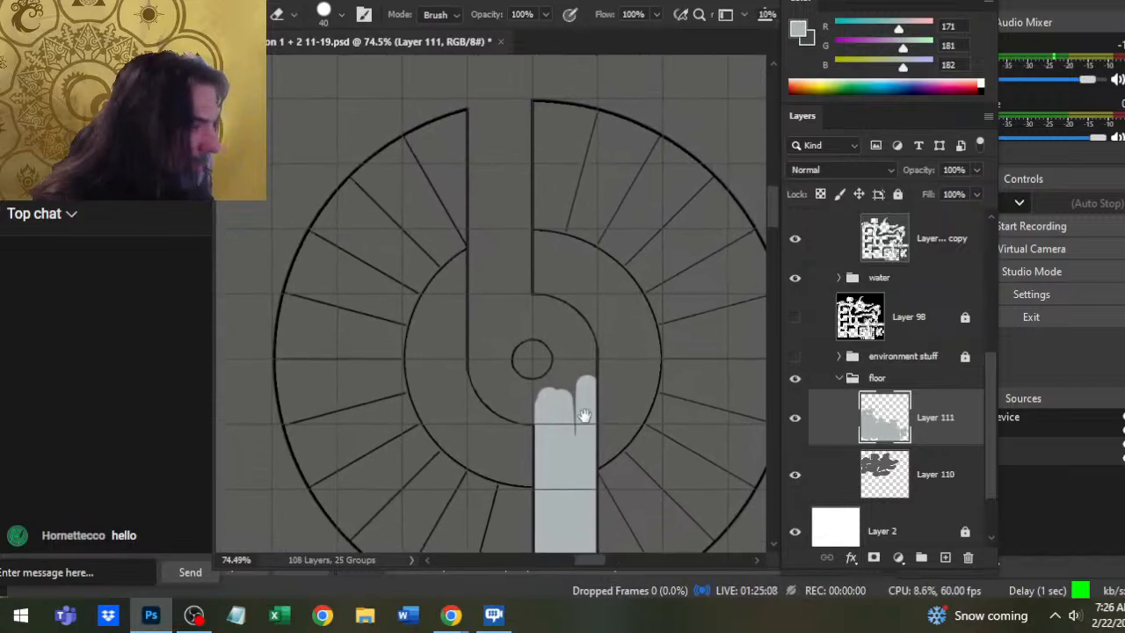
key("b")
key("shift")
mouse_move(478, 290)
left_mouse_down()
mouse_move(479, 107)
mouse_move(521, 255)
mouse_move(521, 301)
mouse_move(493, 286)
mouse_move(497, 123)
mouse_move(480, 391)
mouse_move(510, 422)
mouse_move(532, 420)
left_mouse_up()
key("e")
left_click_drag(477, 318, 460, 380)
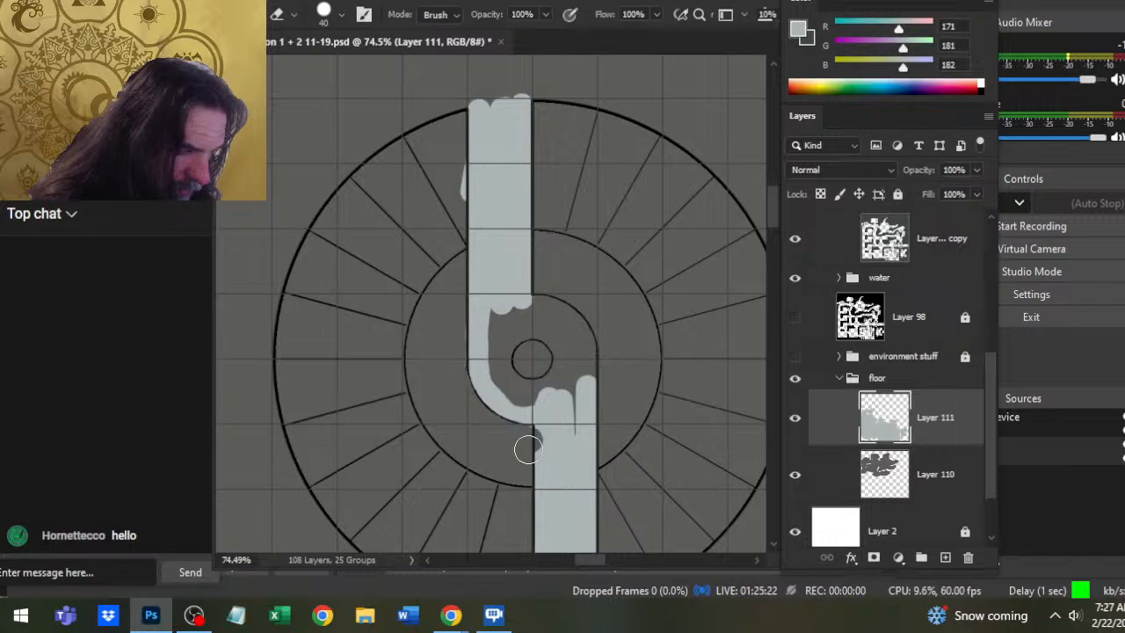
- Clean the lower passage's upper-left corner with a size 15 eraser, and extend the floor paint at both passage junctions around the central circle
key("b")
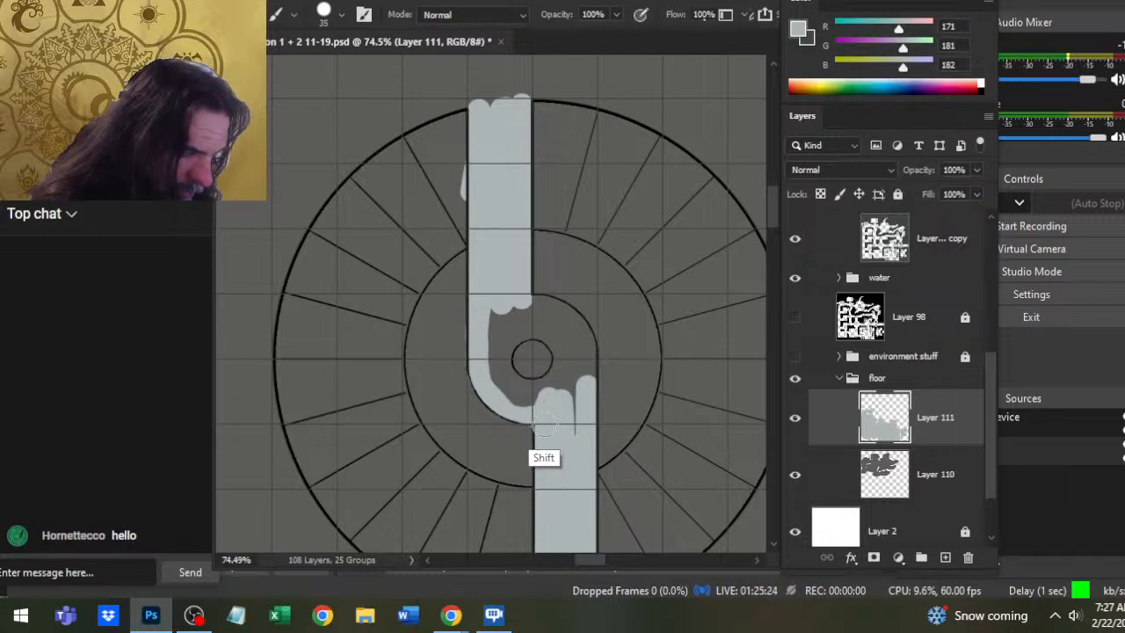
key("e")
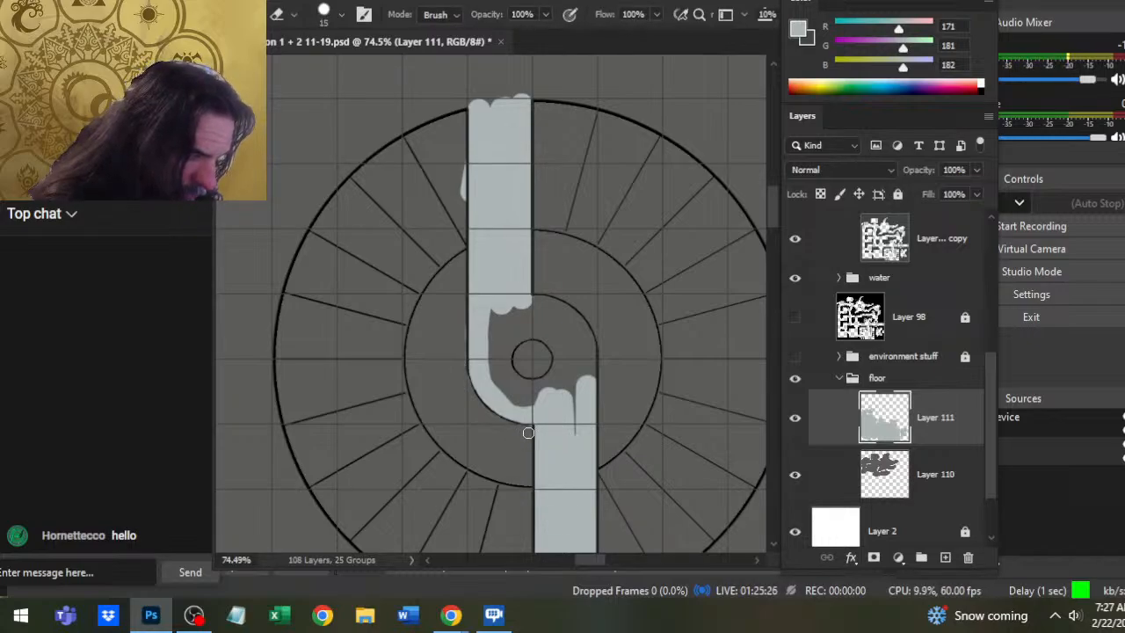
key("b")
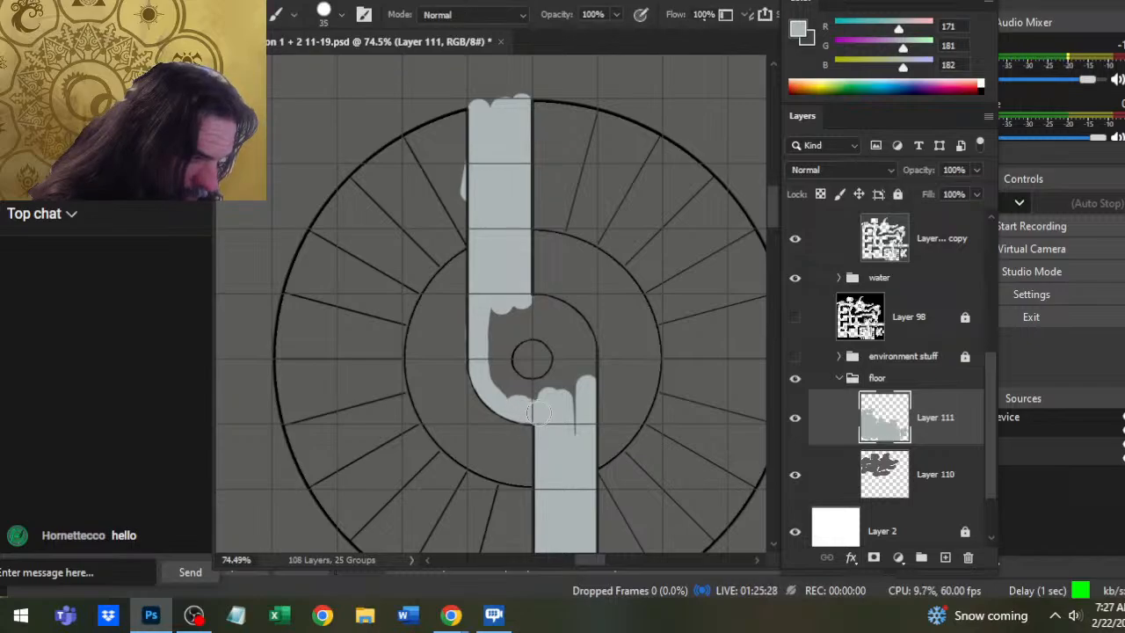
left_click_drag(538, 413, 569, 406)
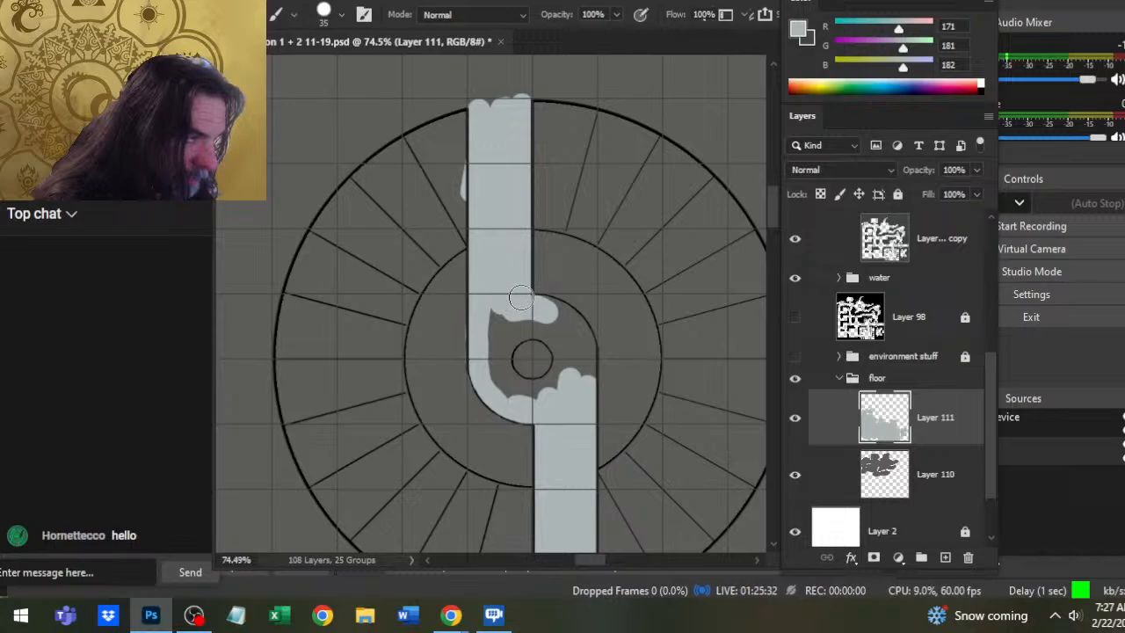
- Erase the floor paint spilling outside the upper passage's left wall with the size 15 eraser
key("shift")
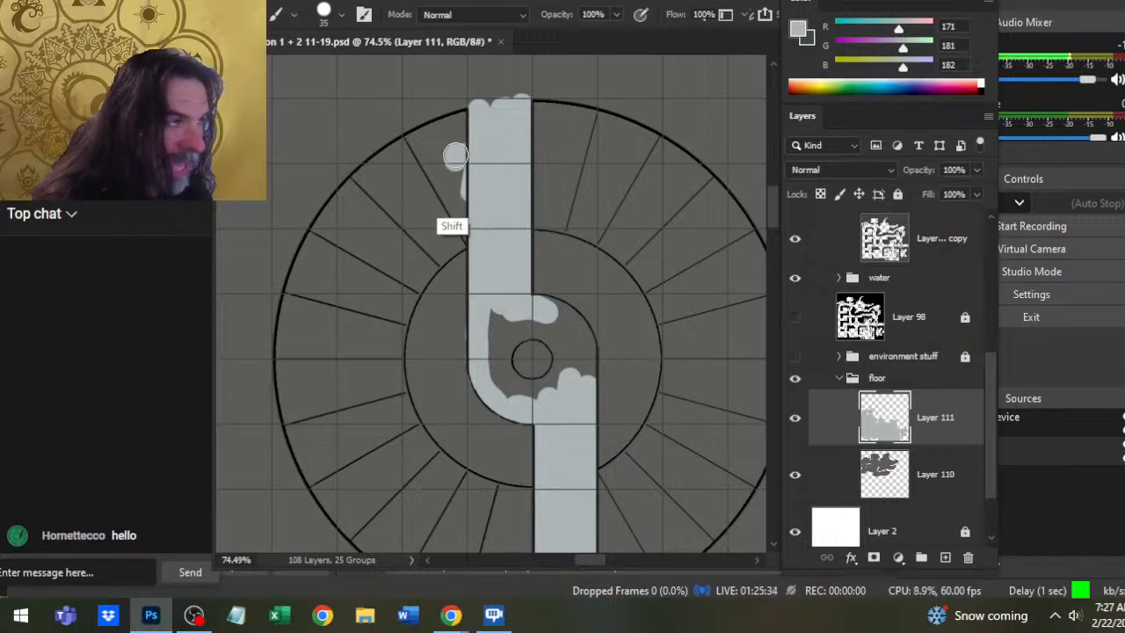
mouse_move(455, 156)
left_mouse_down()
mouse_move(448, 224)
mouse_move(449, 144)
mouse_move(467, 124)
left_mouse_up()
key("e")
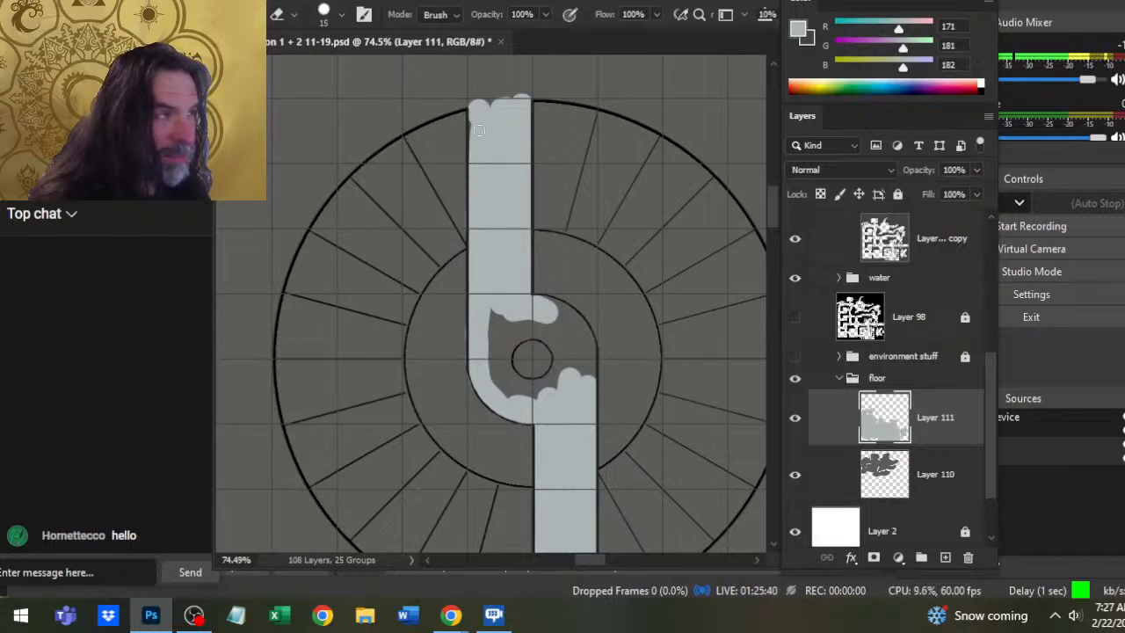
- Fill the remaining floor around the small central circle with the size 35 brush and erase the spill outside the left wall
key("b")
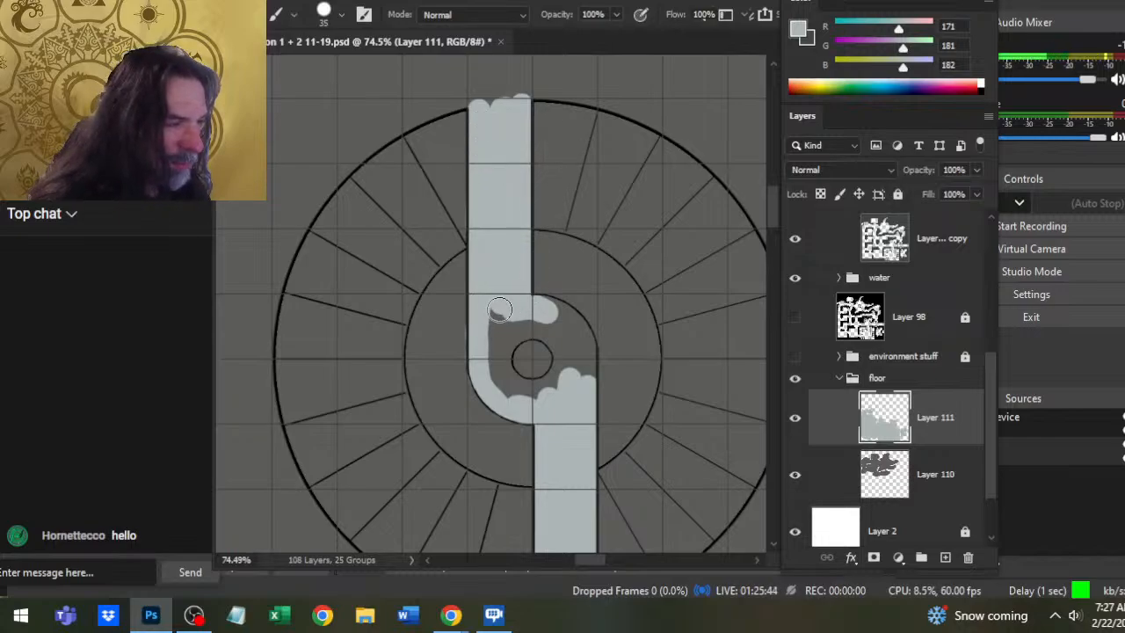
mouse_move(500, 310)
left_mouse_down()
mouse_move(562, 327)
mouse_move(573, 319)
mouse_move(577, 347)
mouse_move(587, 327)
left_mouse_up()
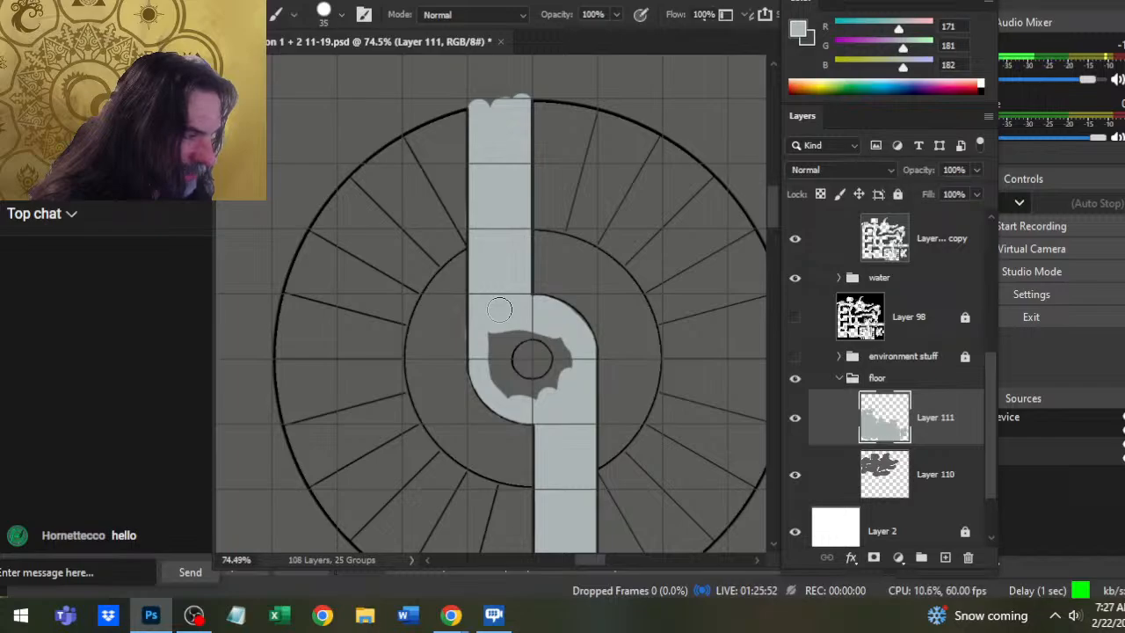
key("e")
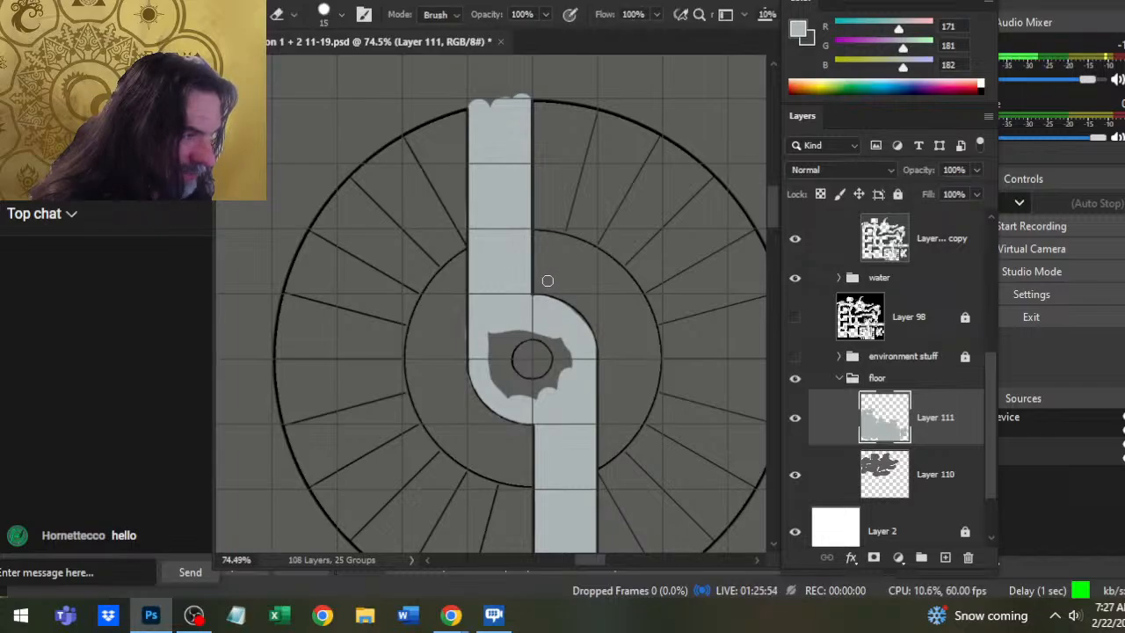
key("b")
left_click_drag(567, 362, 546, 325)
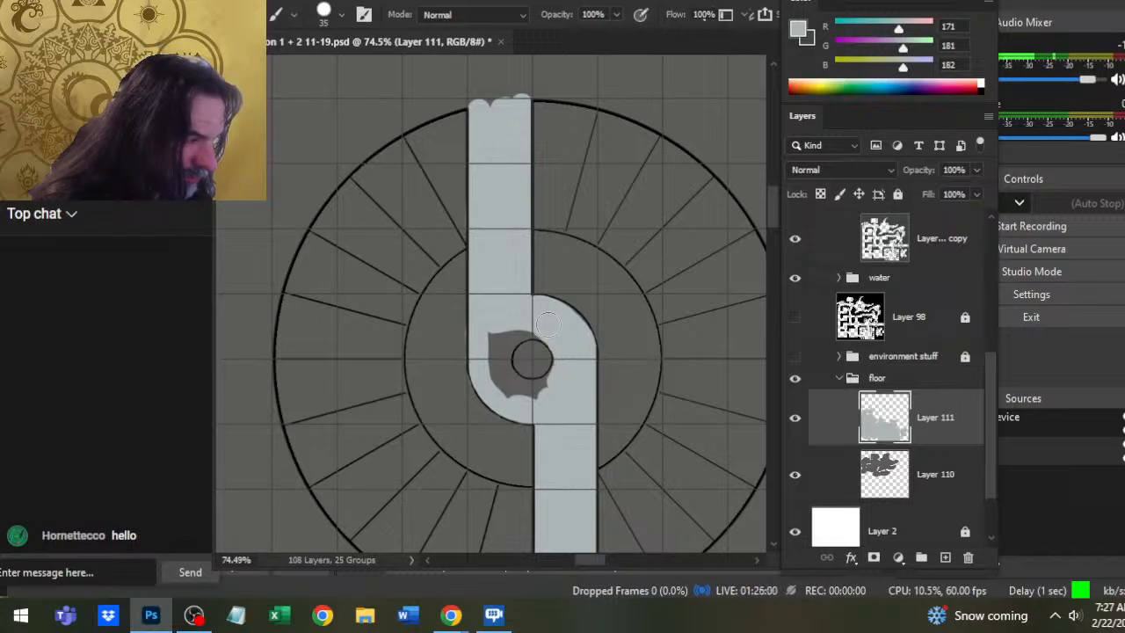
left_click_drag(543, 378, 503, 387)
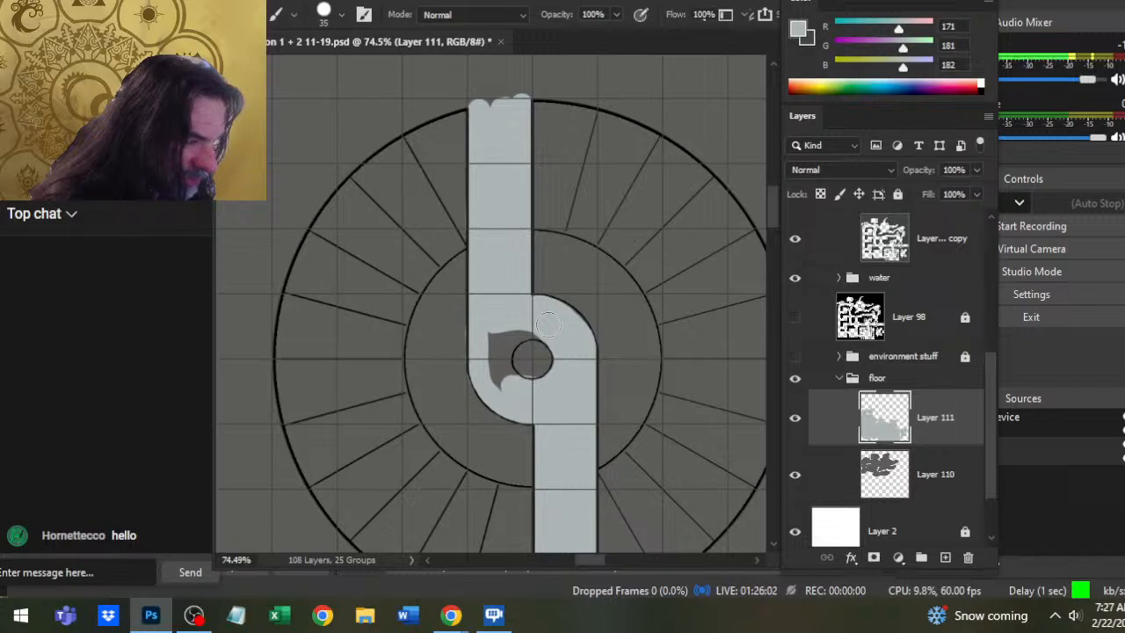
key("e")
key("b")
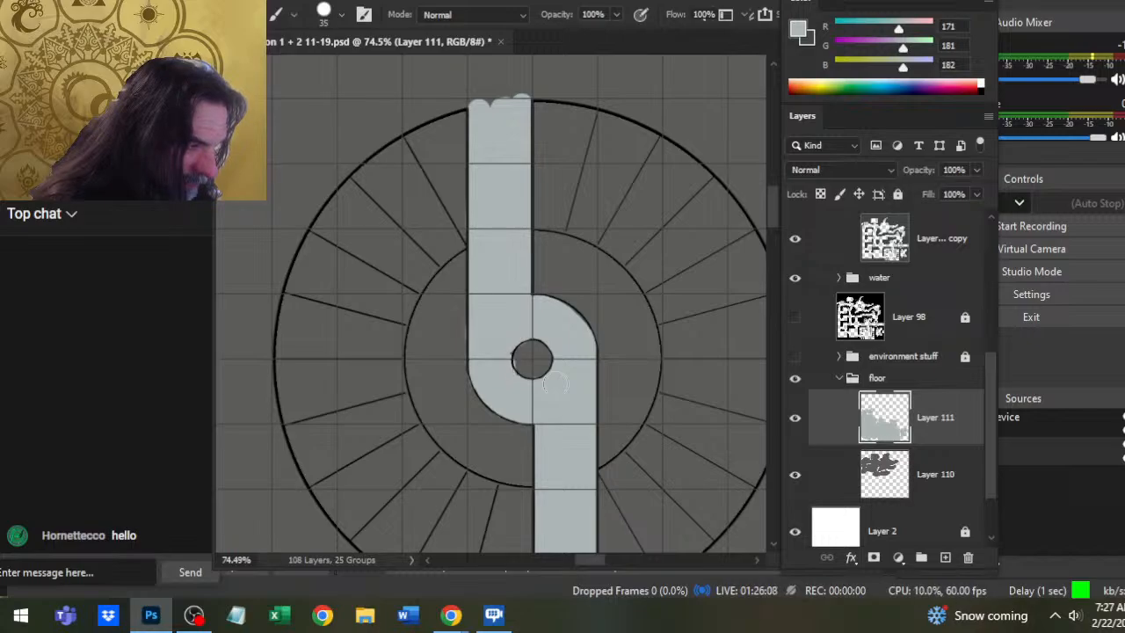
key("e")
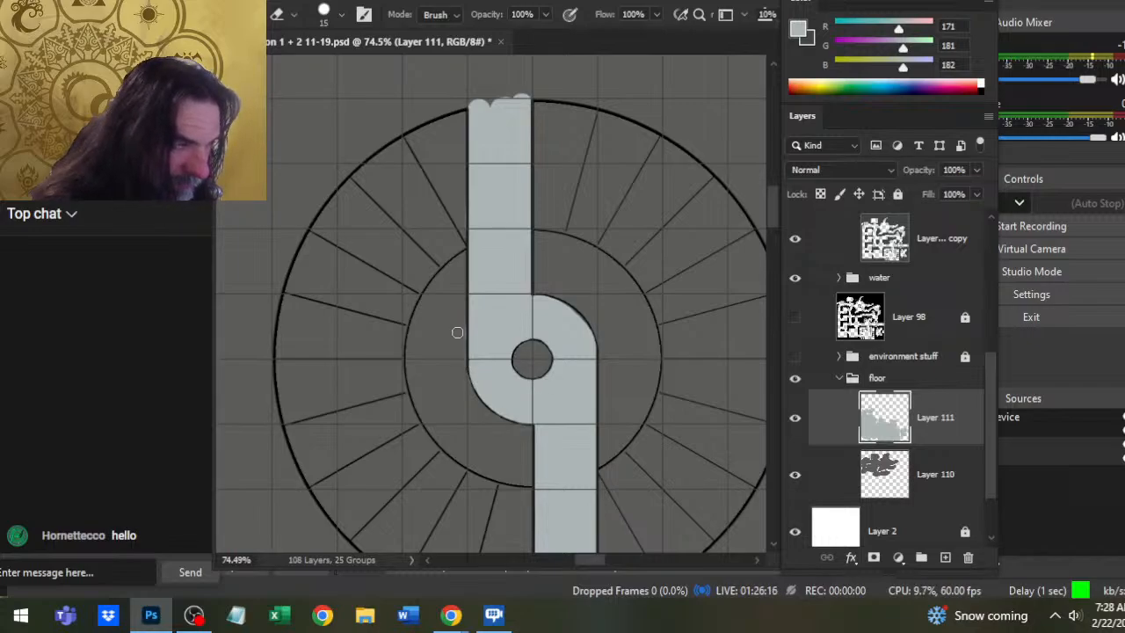
mouse_move(472, 234)
left_mouse_down()
mouse_move(511, 333)
mouse_move(508, 322)
left_mouse_up()
- Extend the light grey floor past the outer circle at the open ends of the upper and lower passages
key("b")
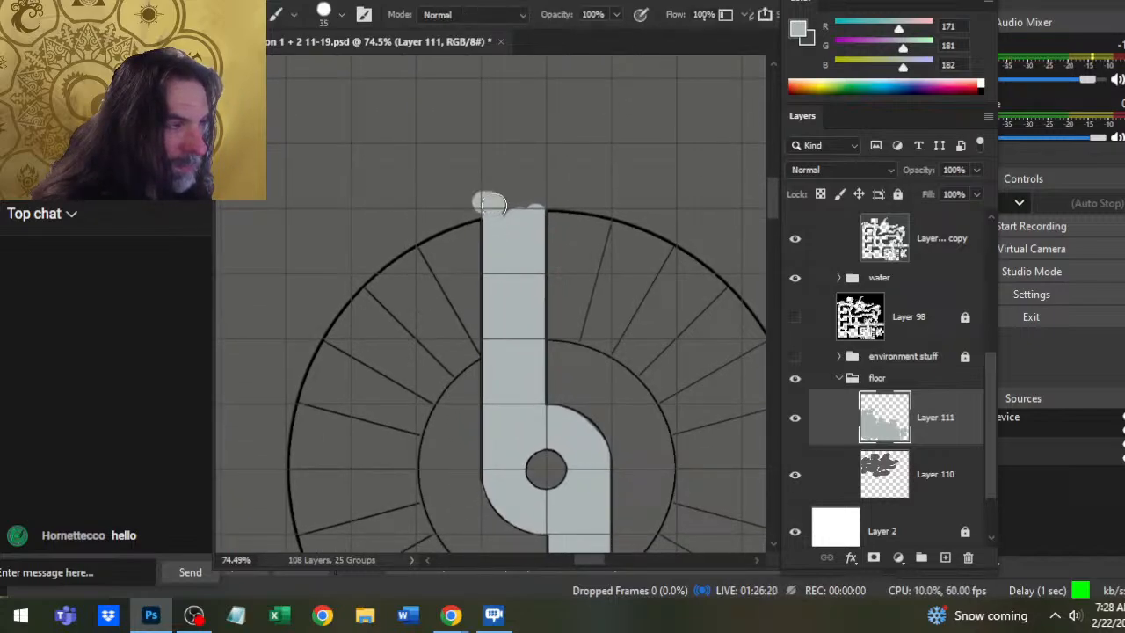
left_click_drag(494, 205, 493, 206)
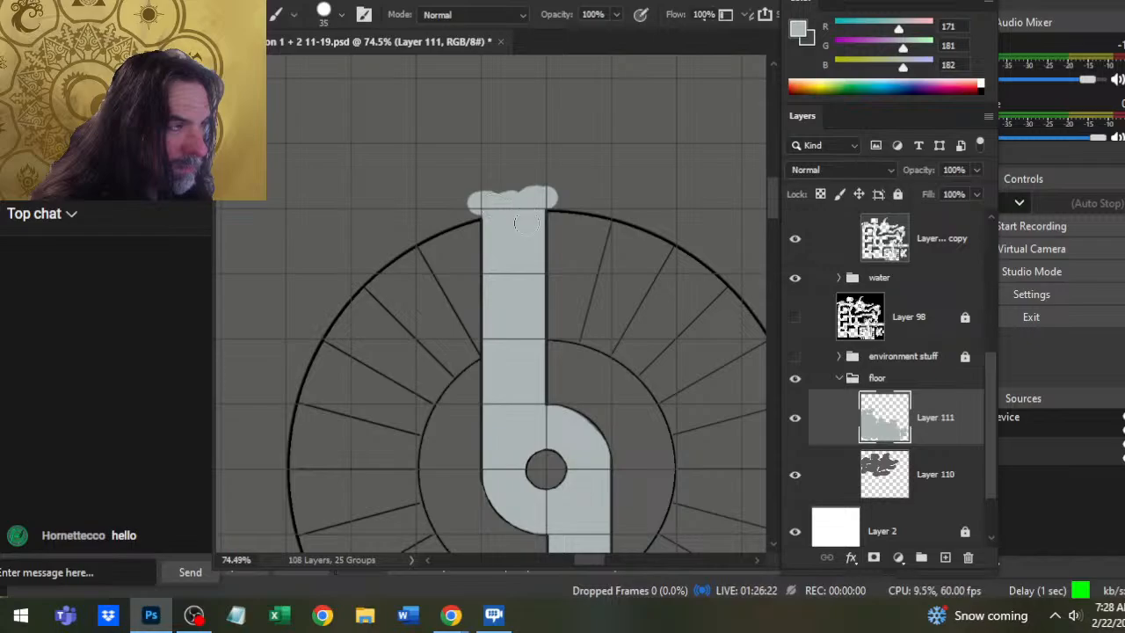
scroll(583, 181, "down", 5)
mouse_move(541, 456)
left_mouse_down()
mouse_move(553, 466)
mouse_move(631, 452)
mouse_move(613, 457)
mouse_move(681, 420)
mouse_move(615, 464)
mouse_move(527, 466)
mouse_move(549, 459)
left_mouse_up()
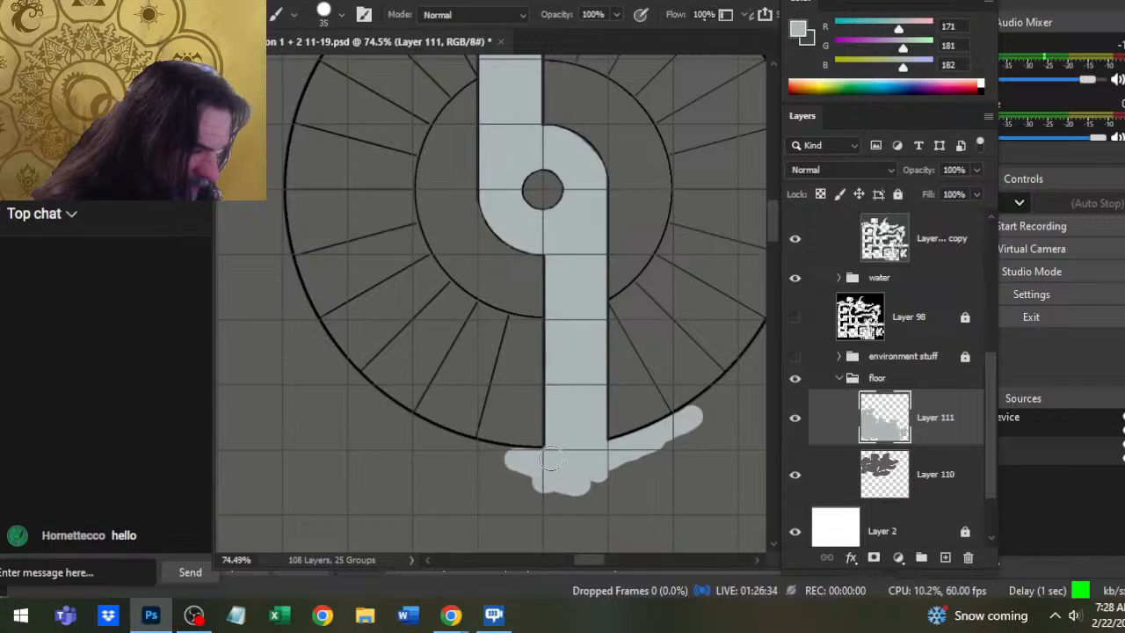
- Paint a light grey band along the outside of the outer circle, across its top and down its upper-left curve
key("ctrl+shift+v")
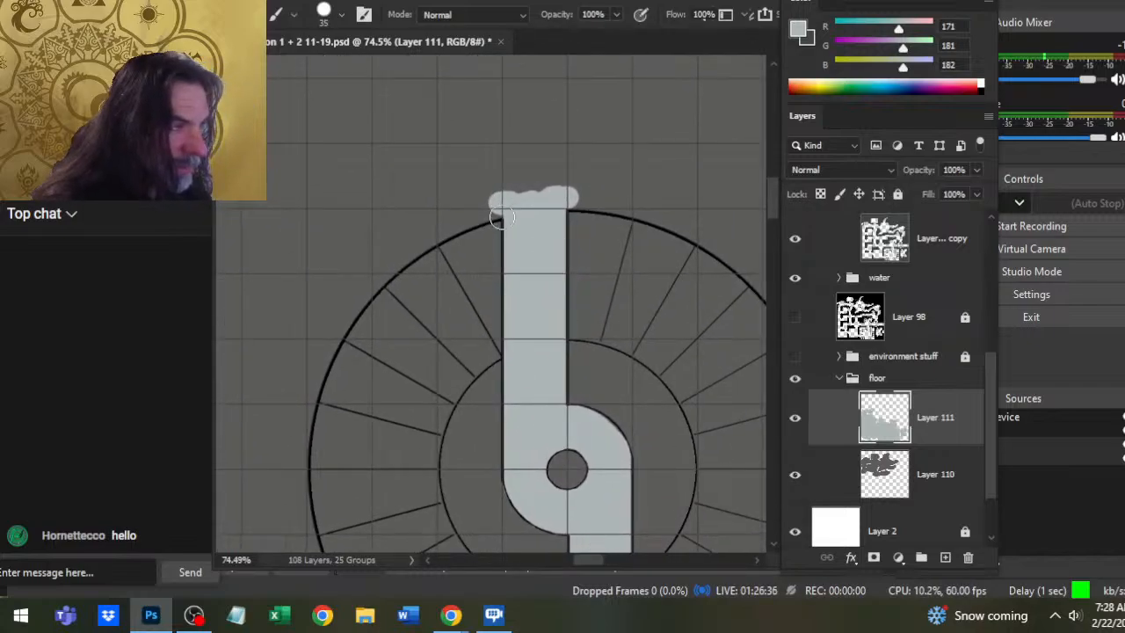
mouse_move(492, 211)
left_mouse_down()
mouse_move(477, 219)
mouse_move(503, 200)
left_mouse_up()
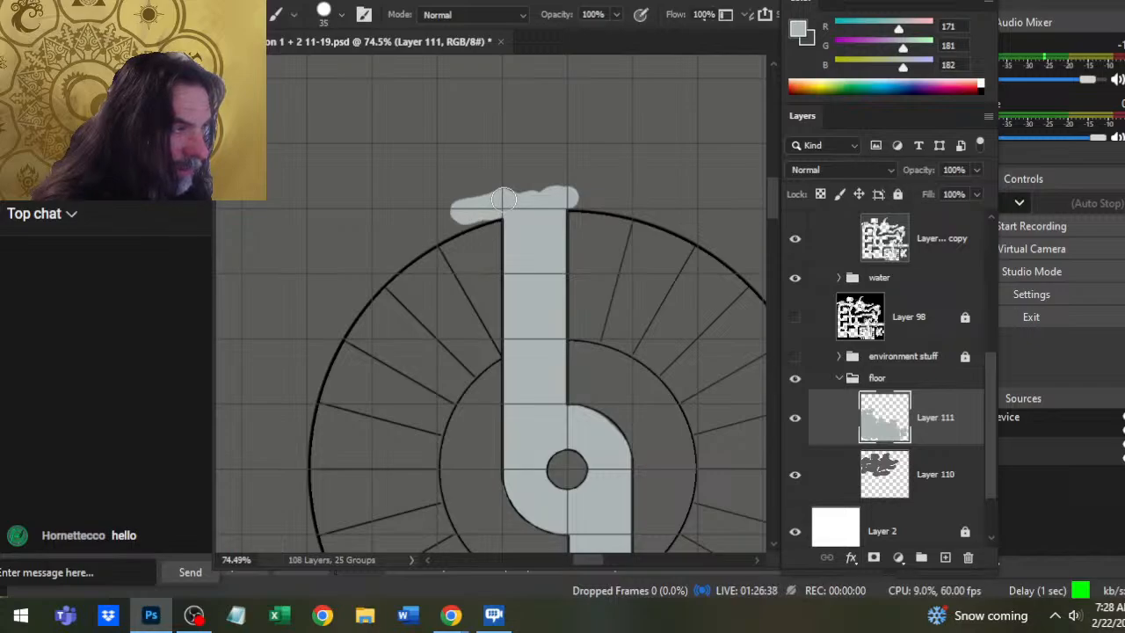
left_click_drag(613, 194, 565, 198)
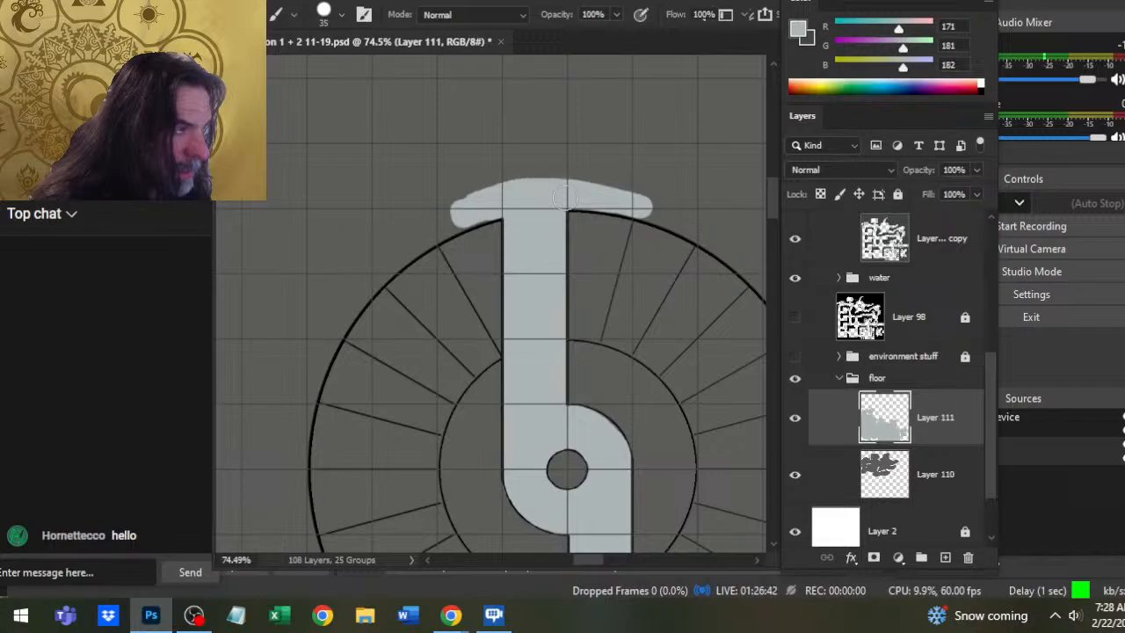
left_click_drag(457, 215, 410, 248)
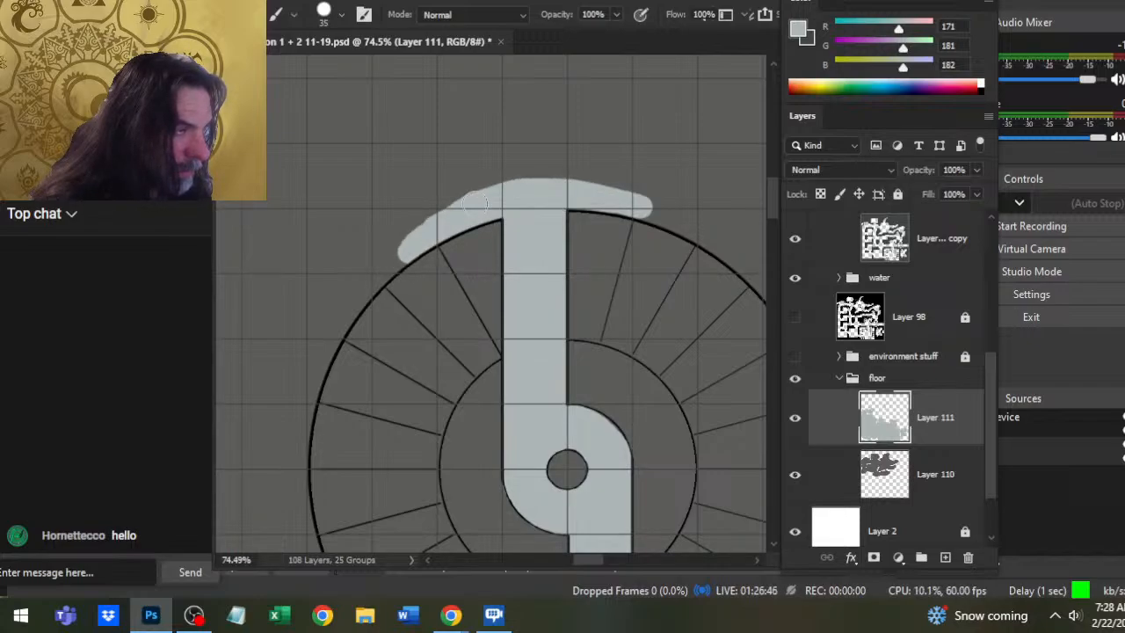
mouse_move(403, 249)
left_mouse_down()
mouse_move(386, 260)
mouse_move(377, 304)
left_mouse_up()
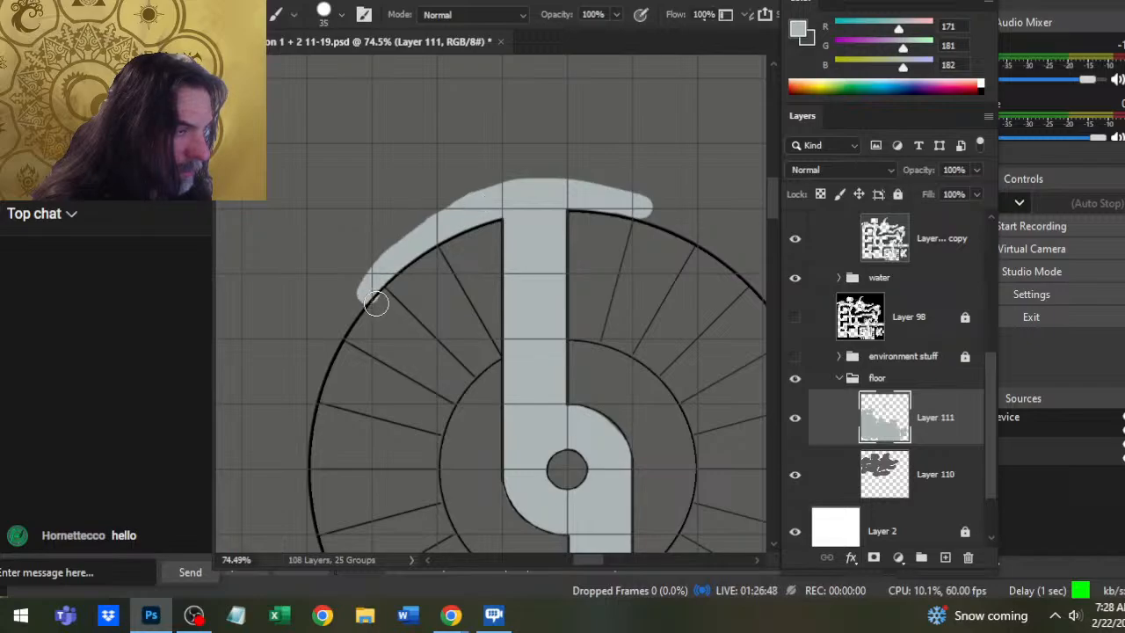
key("e")
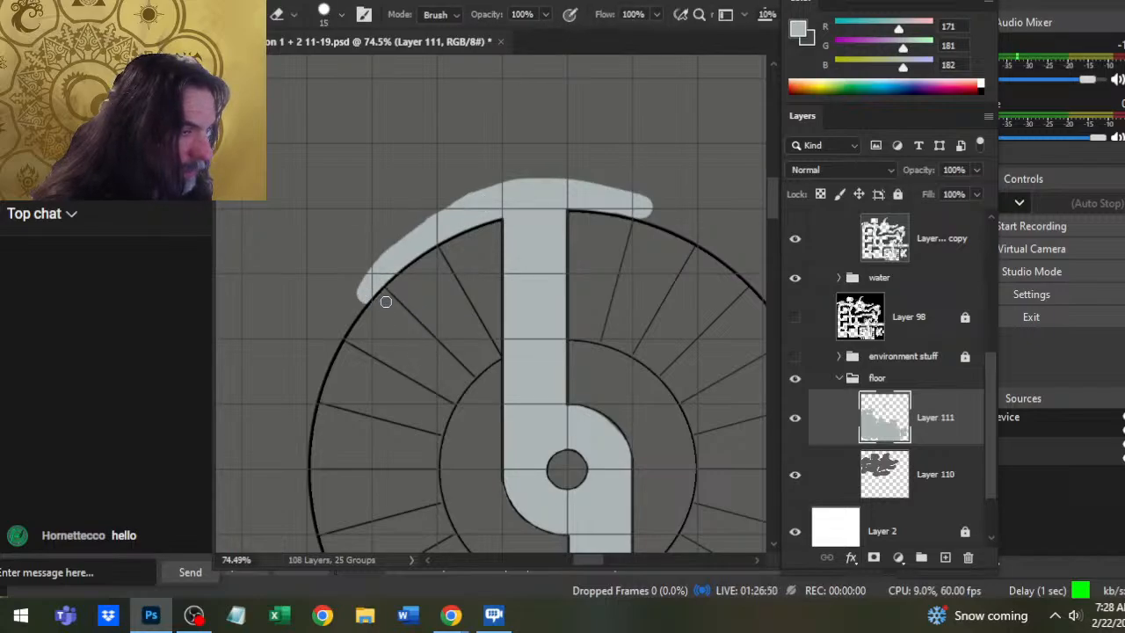
- Continue the light grey band down the outer circle's left side and cover the outer parts of the upper-left spoke segments
key("z")
left_click(470, 348, "alt")
left_click_drag(484, 300, 477, 289)
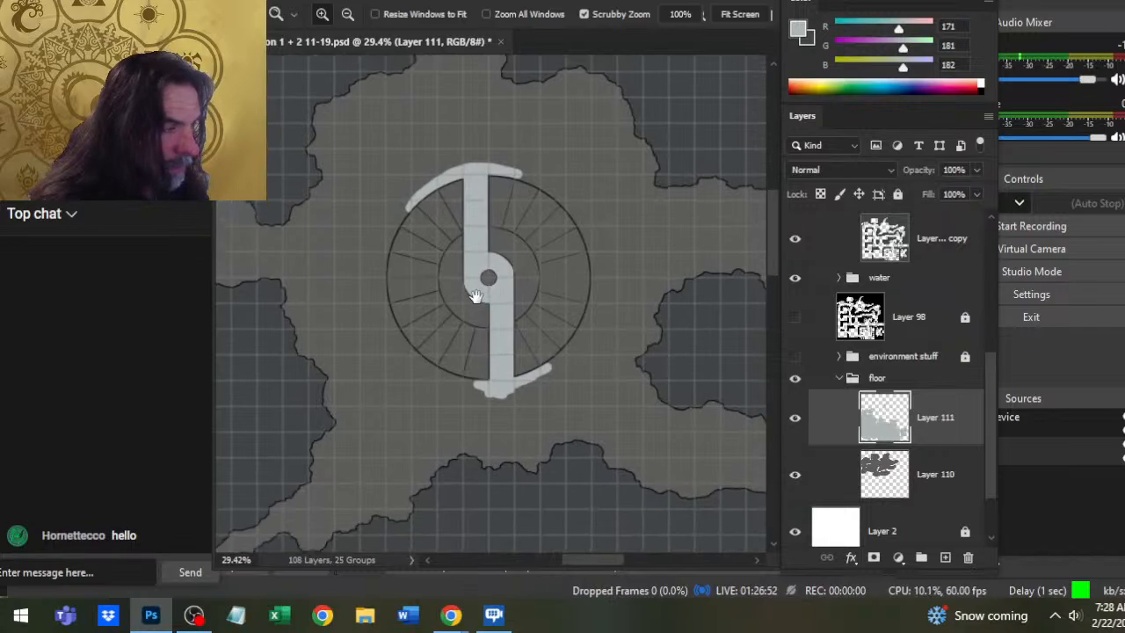
left_click(442, 304)
key("b")
mouse_move(384, 272)
left_mouse_down()
mouse_move(358, 255)
mouse_move(383, 237)
mouse_move(410, 251)
mouse_move(395, 189)
mouse_move(369, 215)
mouse_move(387, 227)
mouse_move(353, 242)
mouse_move(405, 143)
left_mouse_up()
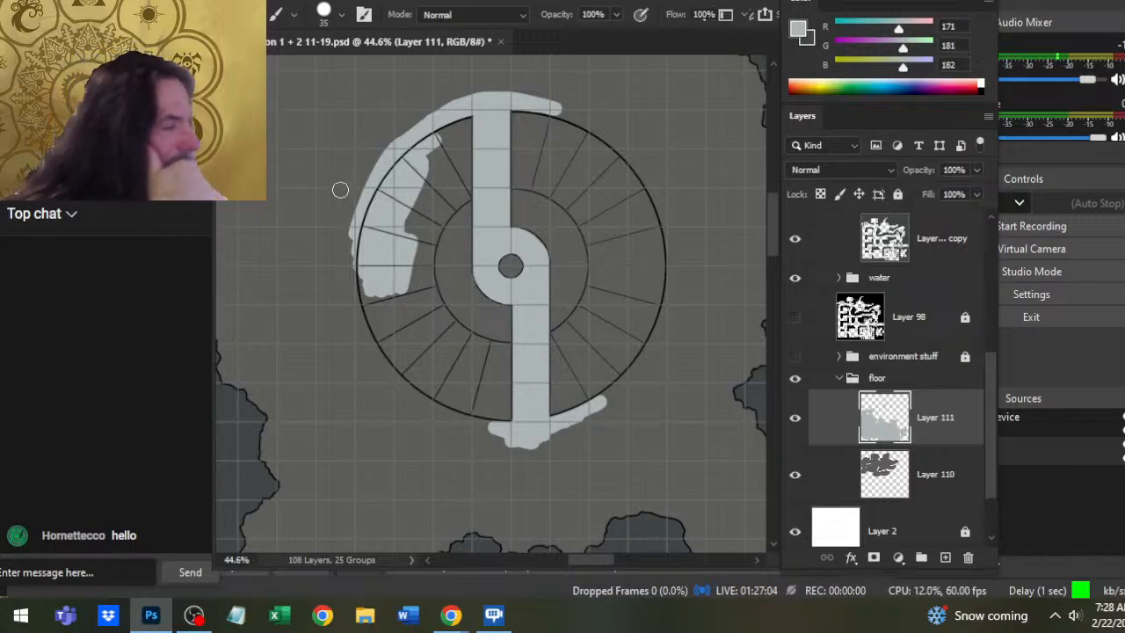
- Erase the floor paint spilling over the curved right wall near the central circle with the size 15 eraser
key("z")
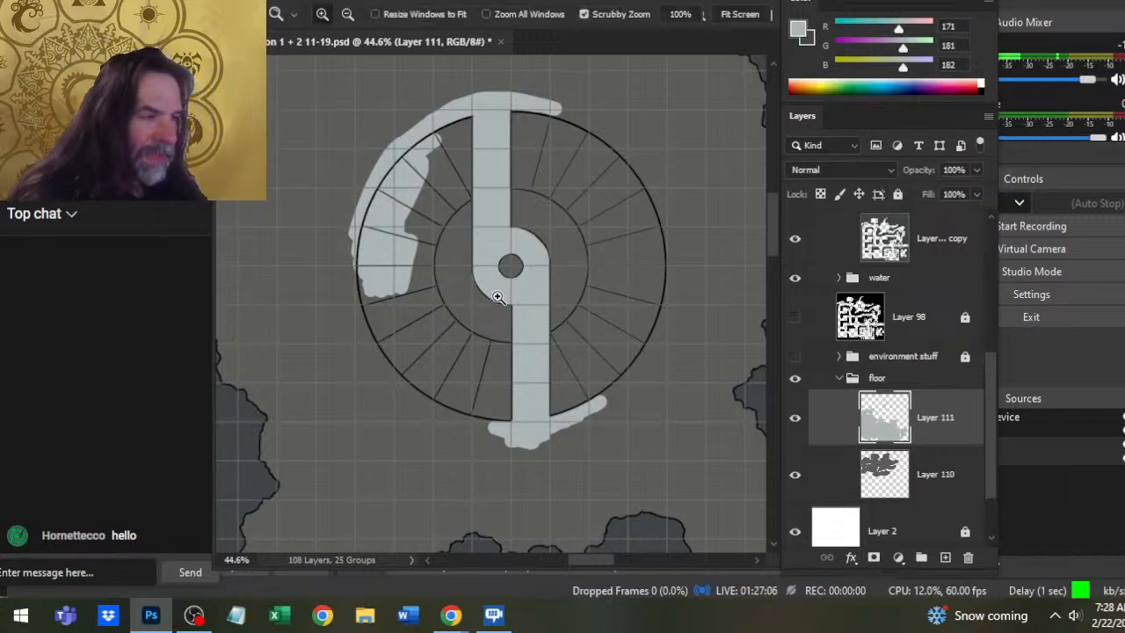
left_click_drag(475, 280, 545, 281)
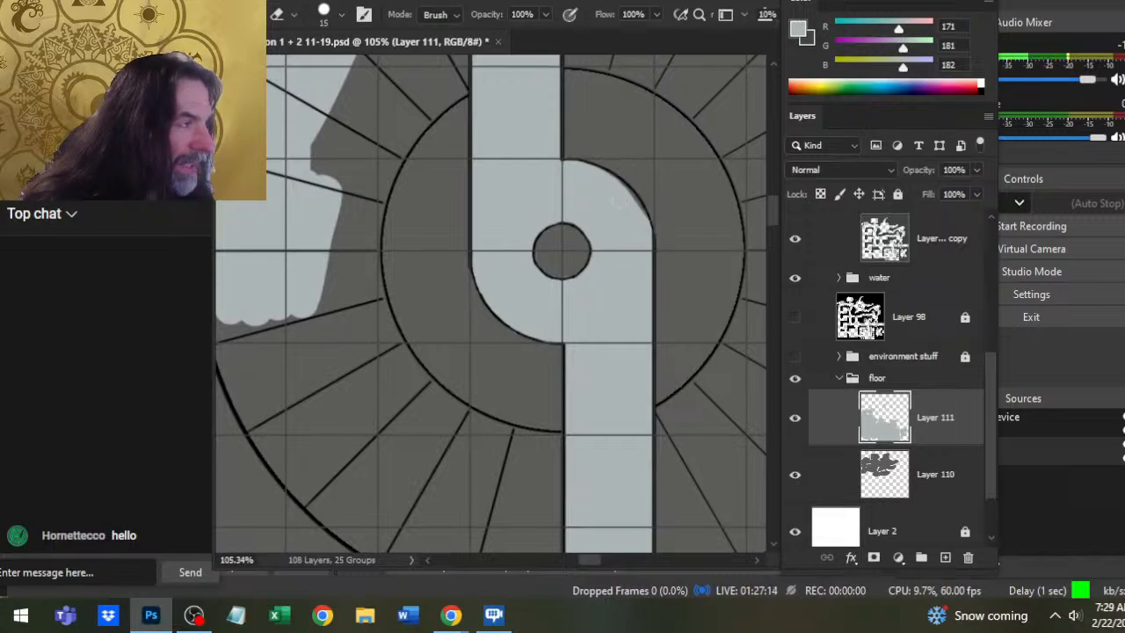
key("b")
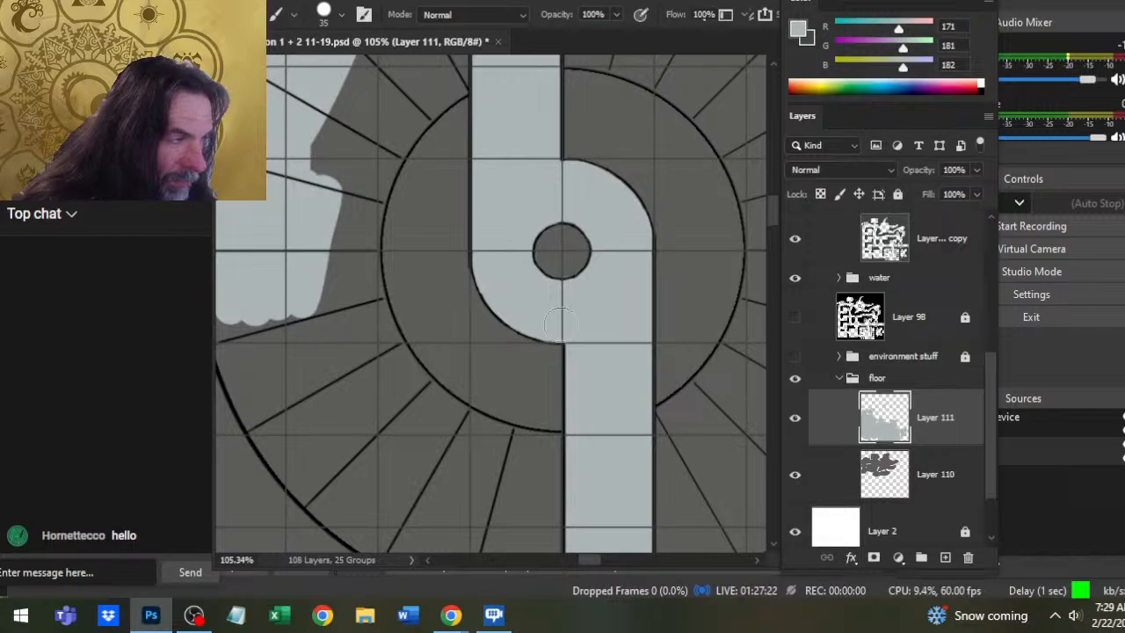
- Enlarge the brush to size 60 and paint the light grey band all the way around the outer circle
key("z")
left_click_drag(555, 391, 495, 505)
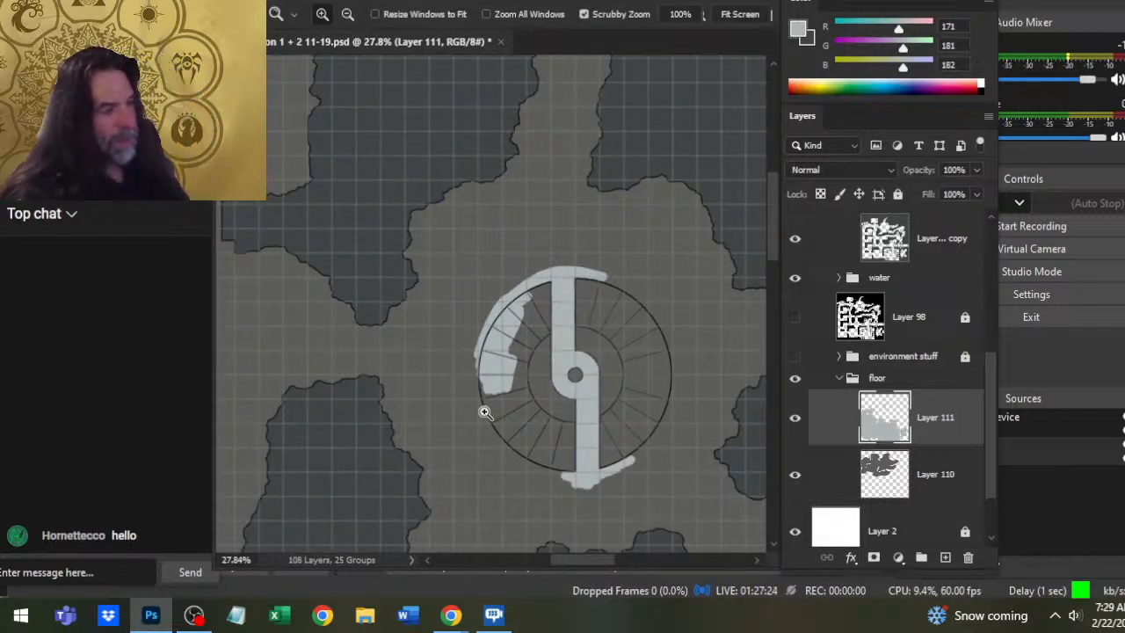
key("b")
left_click_drag(497, 392, 497, 429)
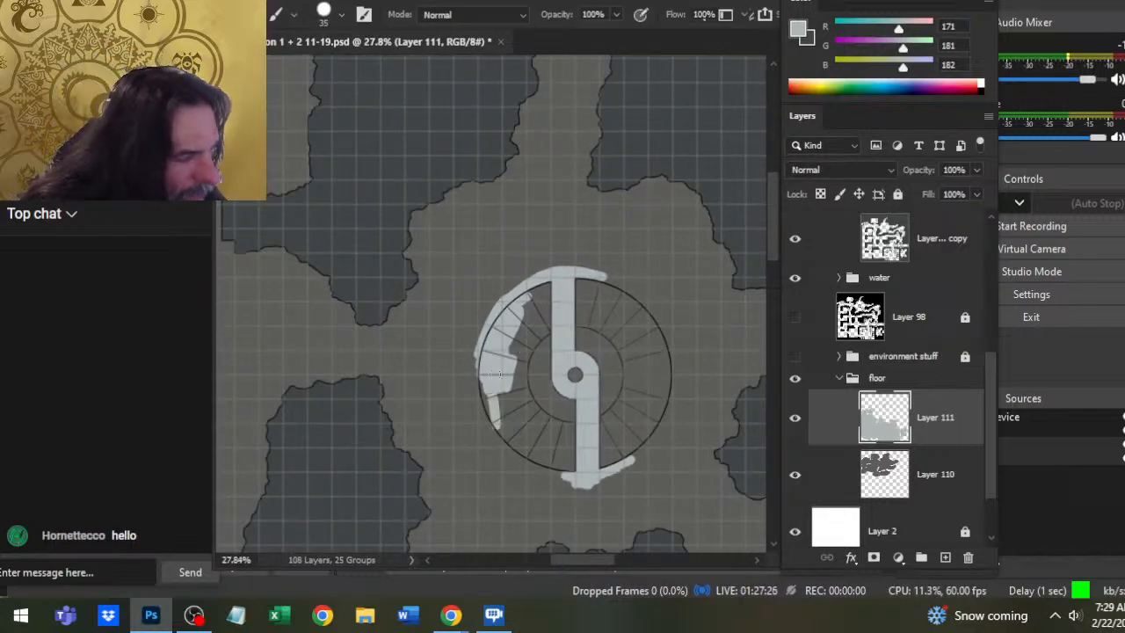
key("bracketright")
key("bracketright")
mouse_move(479, 356)
left_mouse_down()
mouse_move(494, 439)
mouse_move(571, 481)
mouse_move(611, 484)
mouse_move(648, 450)
mouse_move(598, 475)
mouse_move(659, 426)
mouse_move(633, 448)
mouse_move(668, 411)
mouse_move(672, 370)
left_mouse_up()
mouse_move(659, 409)
left_mouse_down()
mouse_move(657, 294)
mouse_move(596, 268)
mouse_move(605, 274)
left_mouse_up()
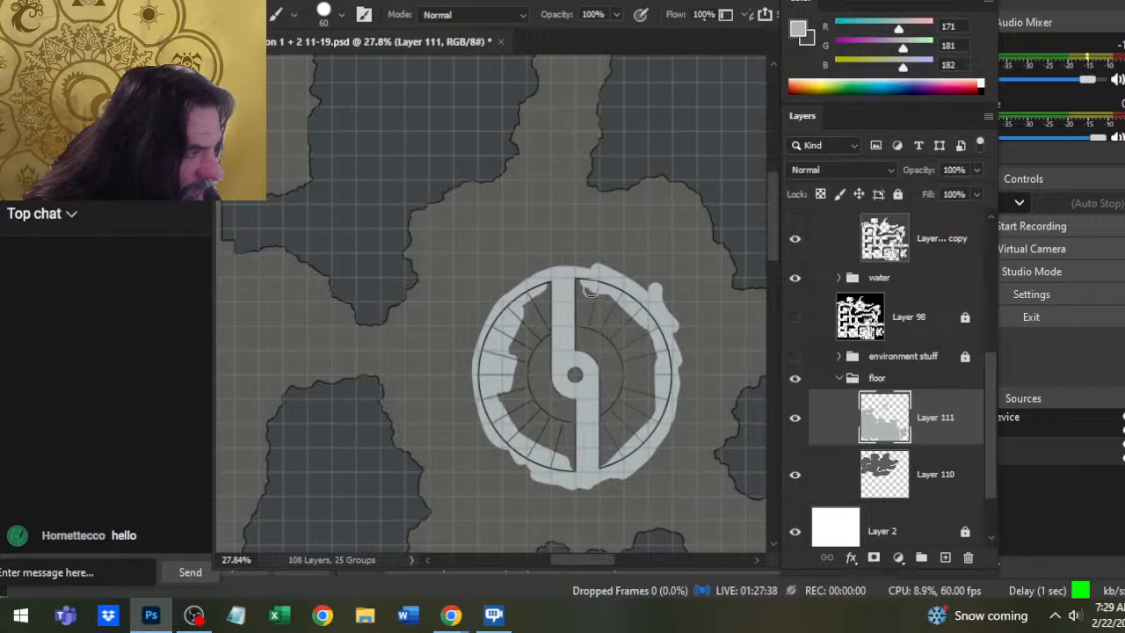
- Smudge the upper-left part of the grey ring inward at 89% strength with a size 35 tip
key("r")
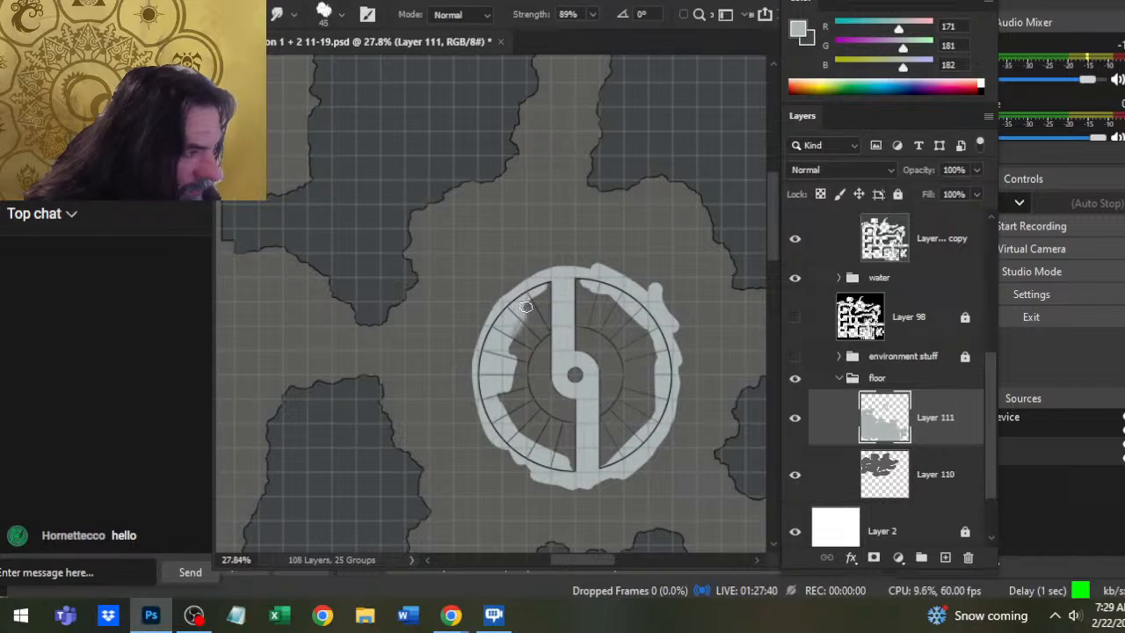
left_click_drag(514, 317, 534, 296)
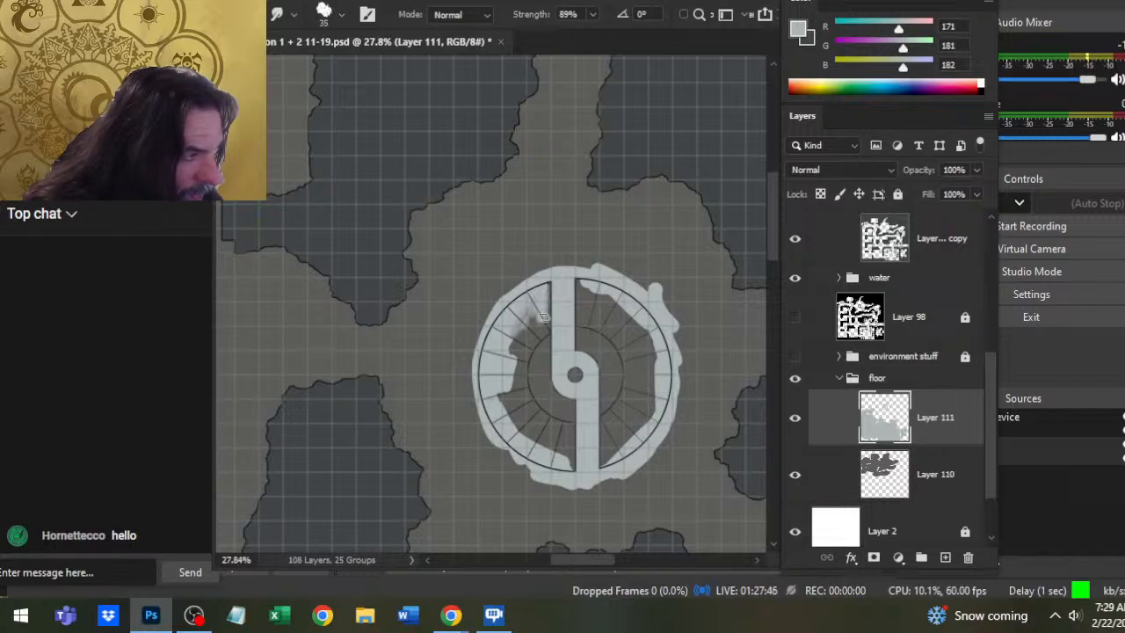
mouse_move(542, 316)
left_mouse_down()
mouse_move(514, 343)
mouse_move(531, 318)
mouse_move(542, 327)
left_mouse_up()
- Delete the painted ring around the outer circle on both sides of the passages, leaving only the passage floor
key("l")
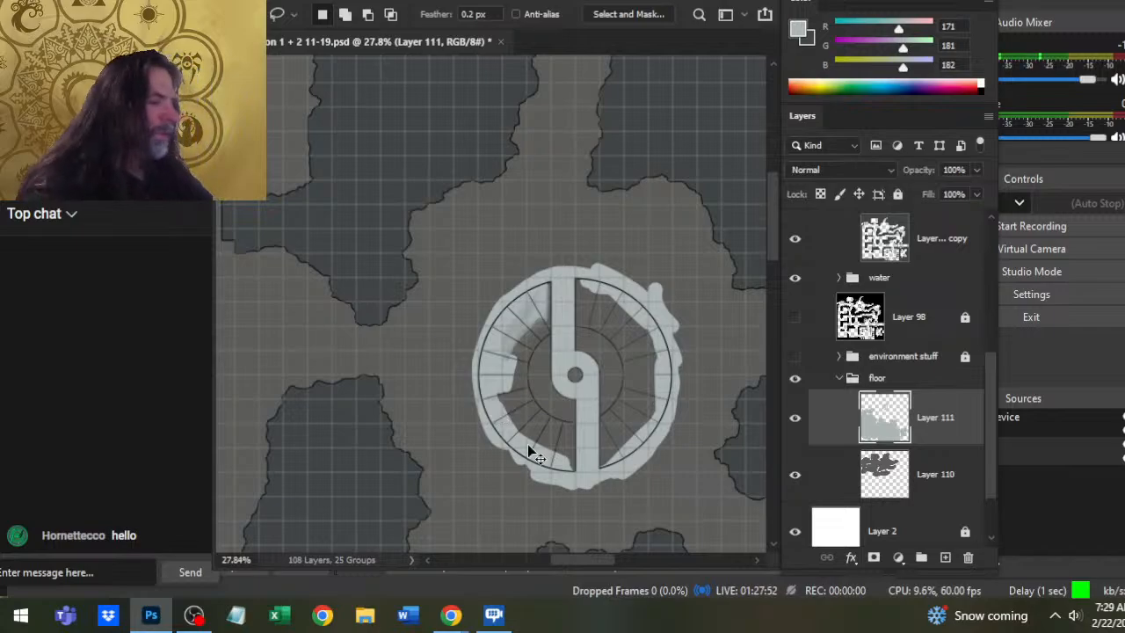
key("Delete")
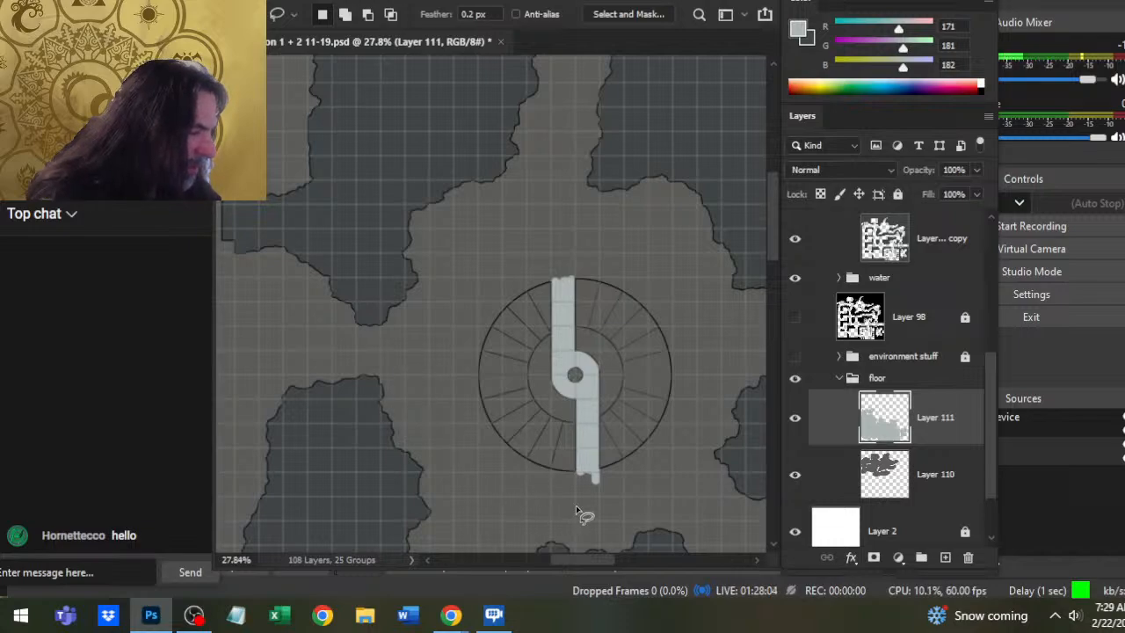
- Select the passage floor with the Magic Wand and move it from Layer 111 onto its own layer
key("e")
key("w")
left_click(587, 443)
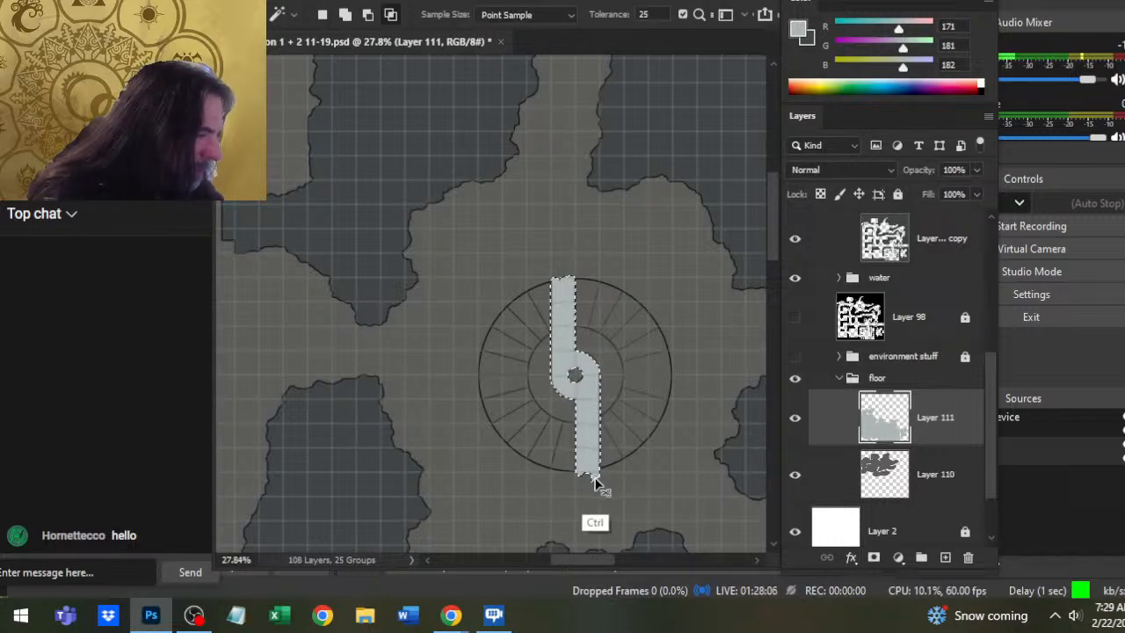
key("ctrl+j")
- Add an empty layer directly above Layer 111 and paint a light grey ring along the outer circle with the size 60 brush
left_click(929, 491)
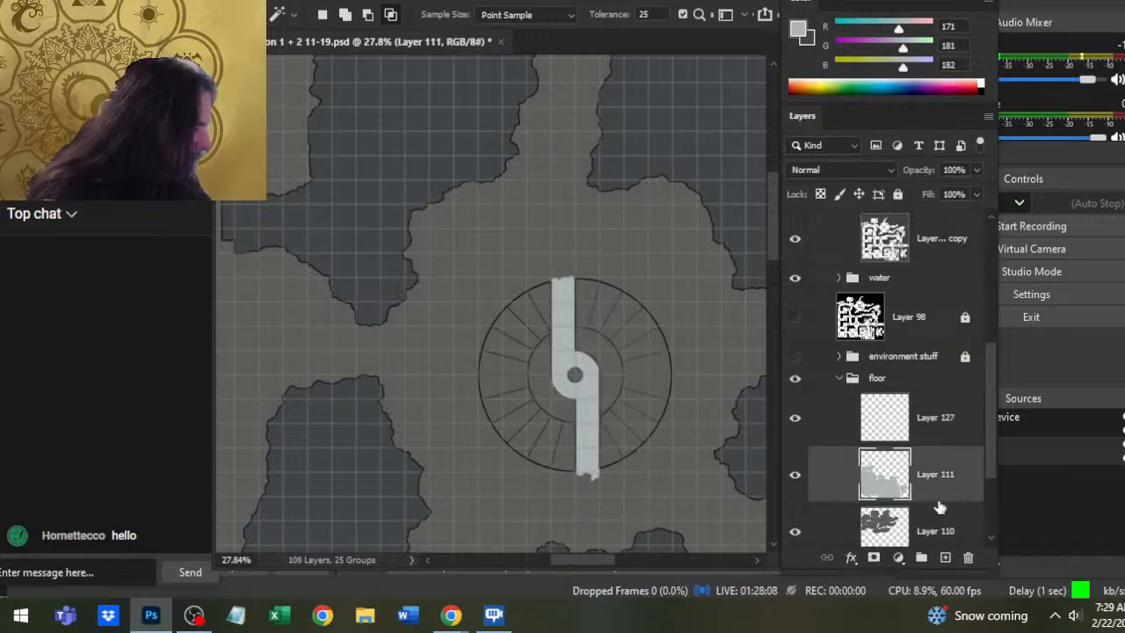
left_click(945, 557)
key("b")
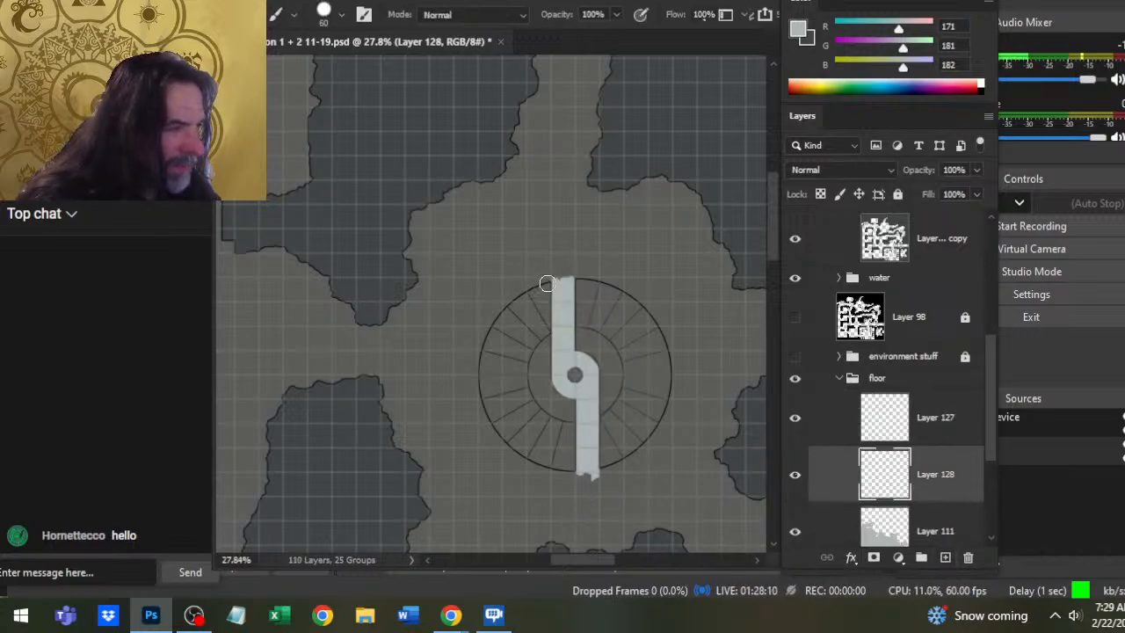
mouse_move(546, 280)
left_mouse_down()
mouse_move(497, 321)
mouse_move(474, 389)
mouse_move(516, 445)
mouse_move(590, 476)
mouse_move(640, 464)
mouse_move(671, 369)
mouse_move(651, 318)
mouse_move(548, 280)
left_mouse_up()
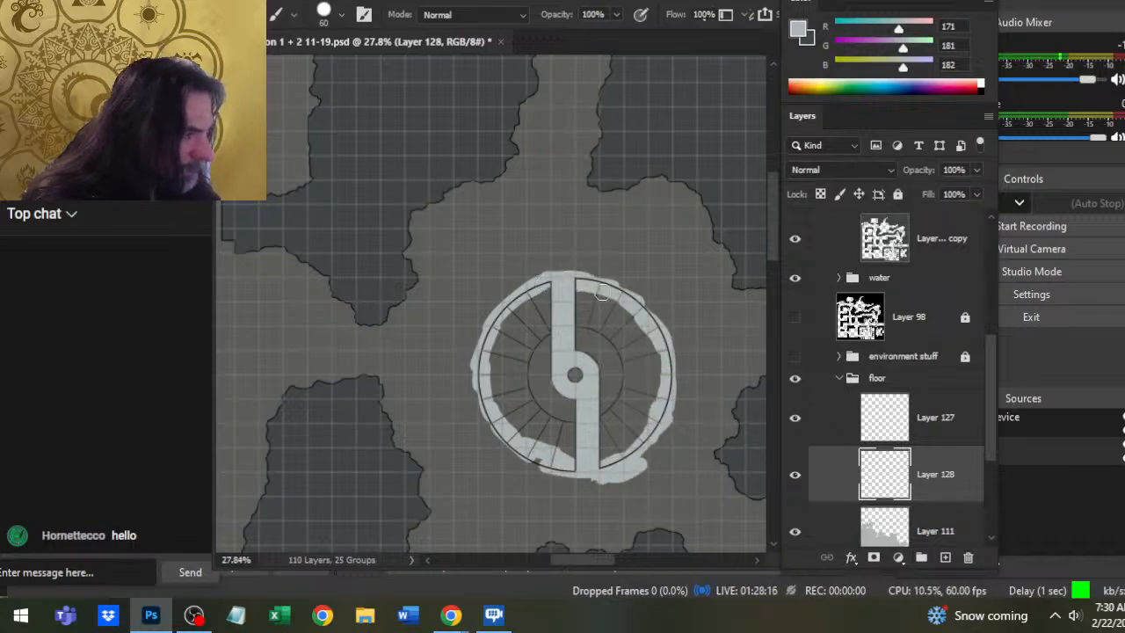
- Hide the passage floor layer and smudge the grey ring inward all around, using 40% strength and a size 80 tip
left_click(794, 418)
key("r")
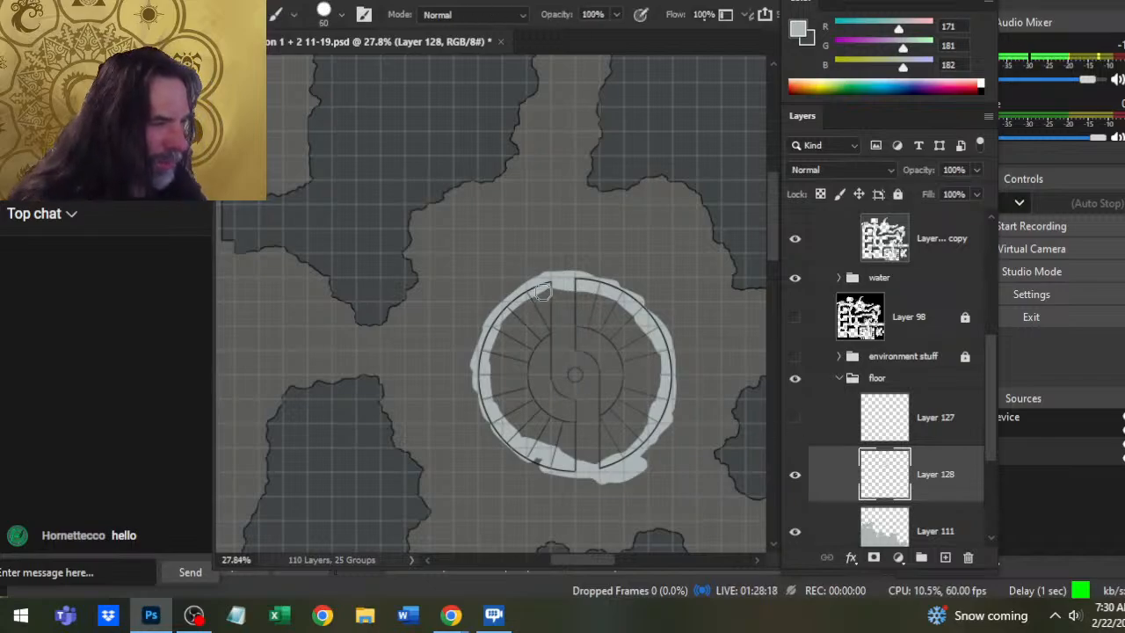
key("]")
mouse_move(510, 313)
left_mouse_down()
mouse_move(554, 289)
mouse_move(522, 344)
mouse_move(533, 305)
mouse_move(534, 328)
mouse_move(512, 330)
mouse_move(559, 295)
mouse_move(529, 316)
mouse_move(537, 325)
mouse_move(548, 313)
mouse_move(579, 330)
left_mouse_up()
key("4")
key("]")
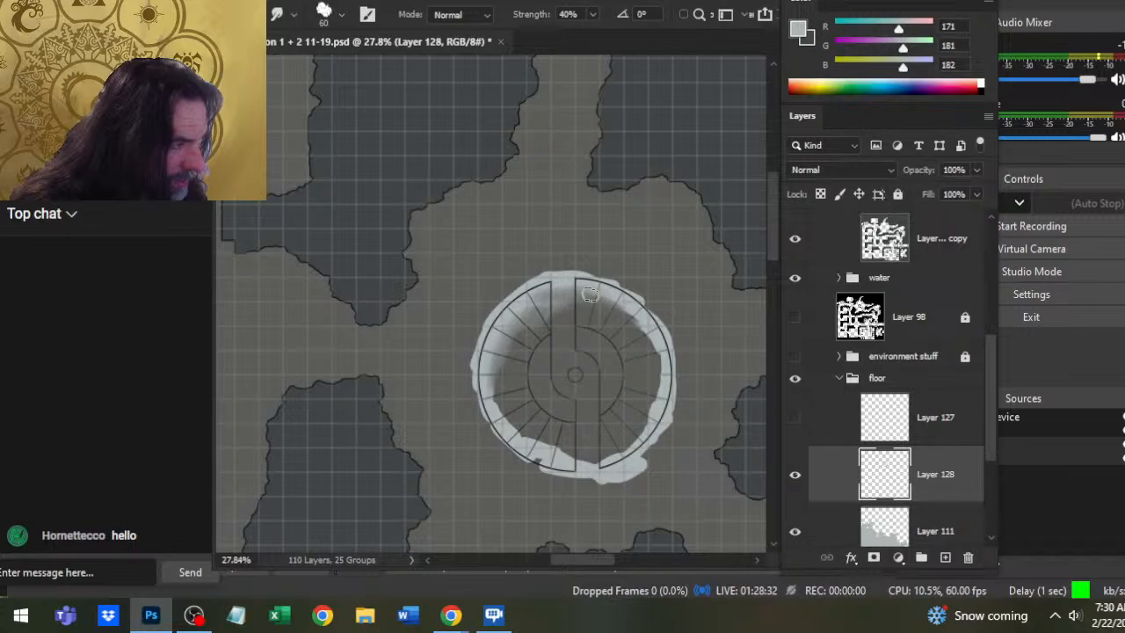
mouse_move(590, 295)
left_mouse_down()
mouse_move(548, 314)
mouse_move(556, 308)
mouse_move(487, 363)
mouse_move(494, 414)
mouse_move(526, 455)
mouse_move(513, 438)
mouse_move(571, 450)
mouse_move(512, 429)
mouse_move(509, 384)
mouse_move(495, 368)
mouse_move(520, 435)
mouse_move(501, 398)
mouse_move(504, 339)
mouse_move(495, 379)
left_mouse_up()
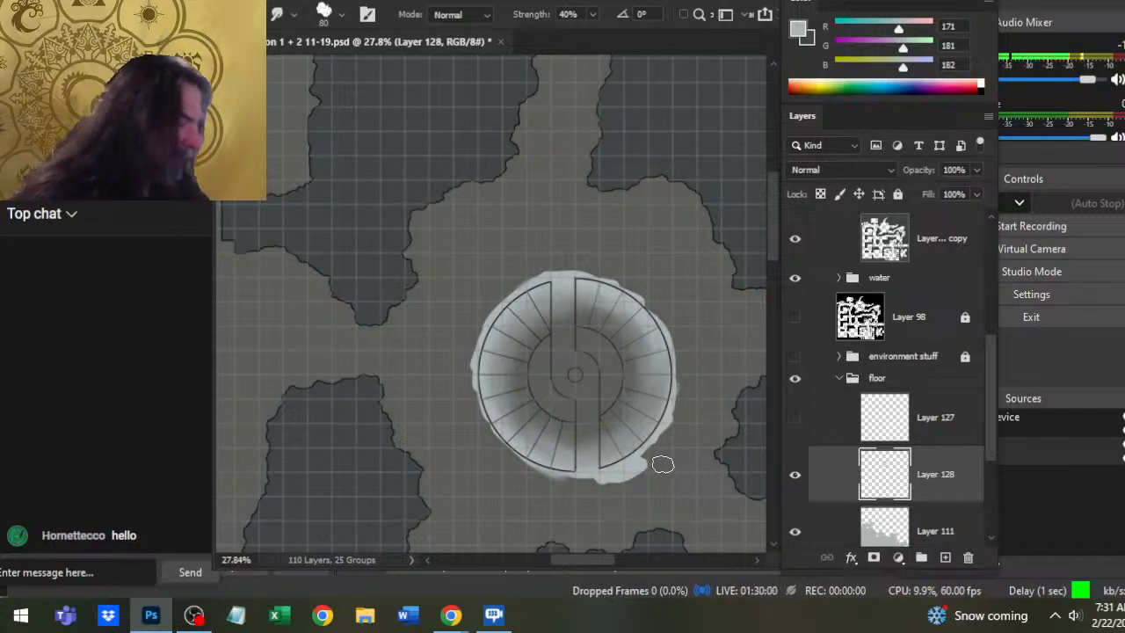
- Fill the gap in the grey ring's lower-right outer edge on Layer 128 with the size 60 brush
key("b")
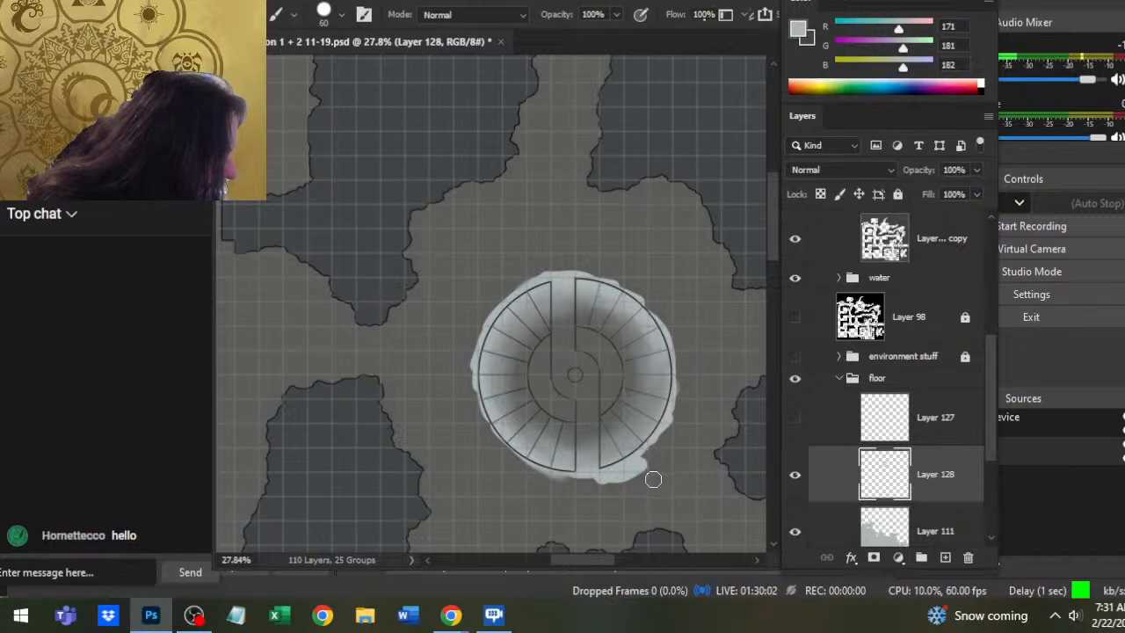
key("e")
key("b")
left_click_drag(643, 455, 643, 472)
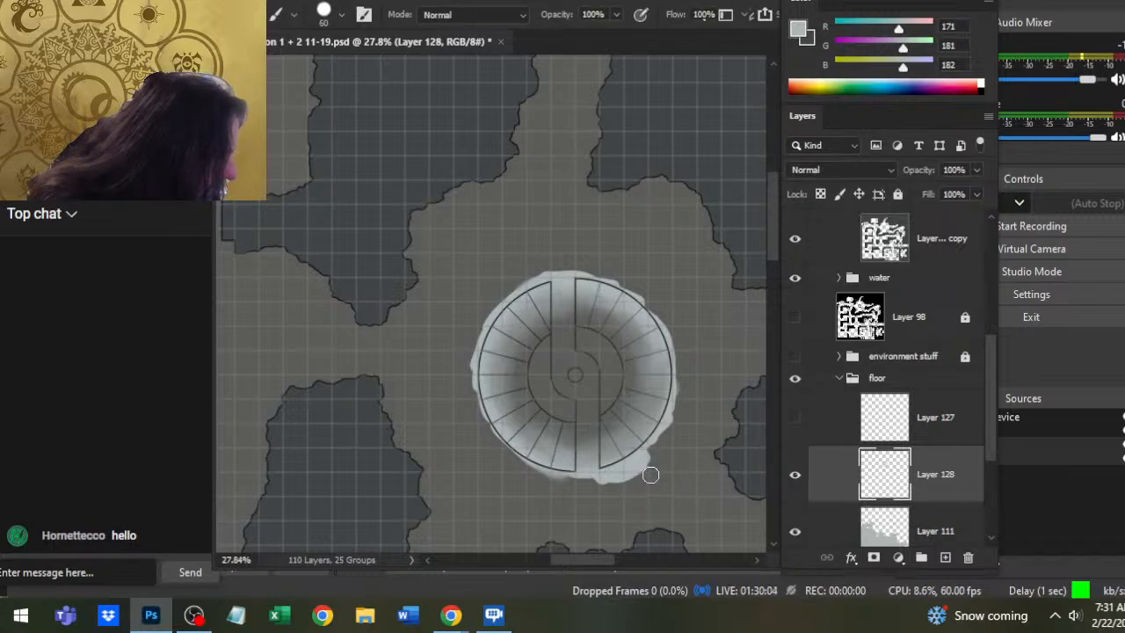
key("r")
key("e")
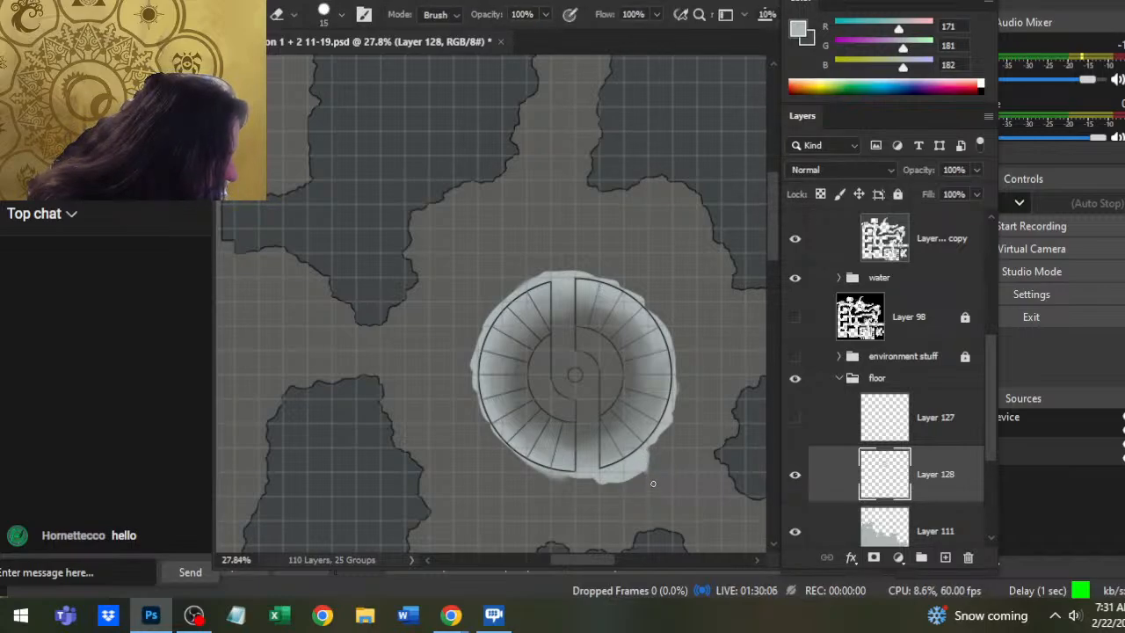
- Widen the grey ring outward all around the circle with the size 30 brush, giving it an irregular, spiky outer edge
key("b")
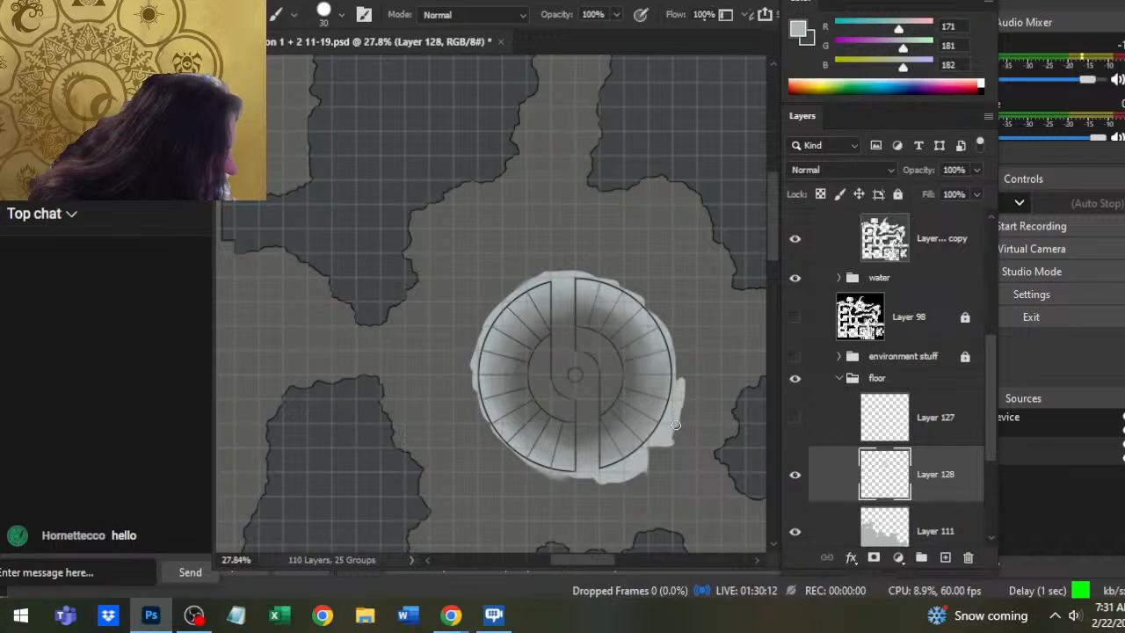
left_click_drag(680, 385, 663, 311)
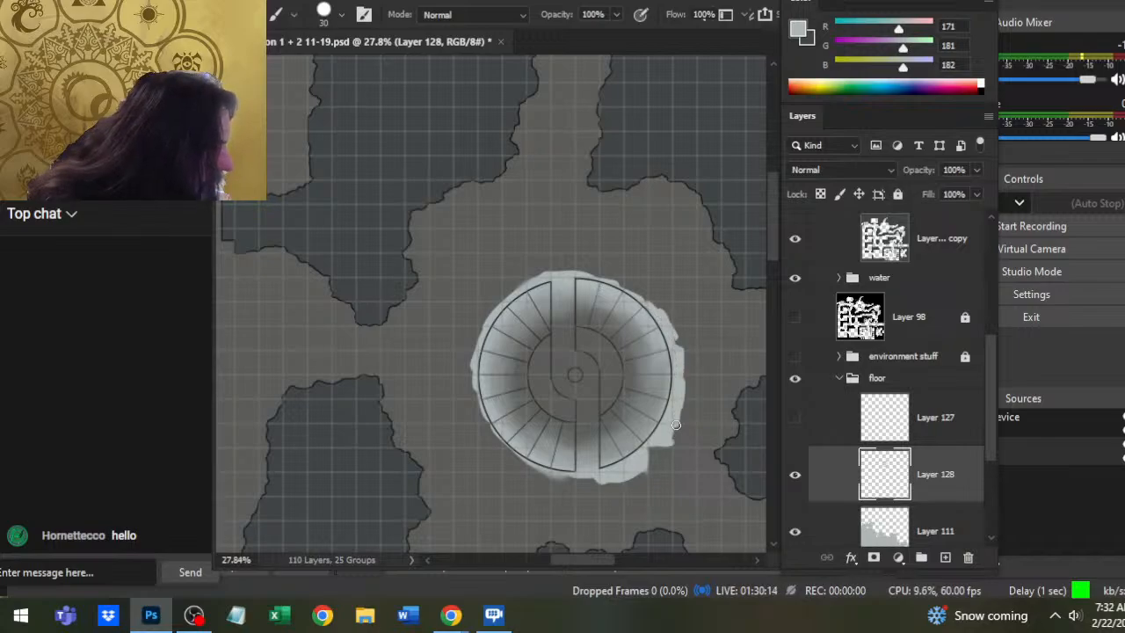
mouse_move(676, 426)
left_mouse_down()
mouse_move(564, 271)
mouse_move(579, 296)
mouse_move(604, 274)
left_mouse_up()
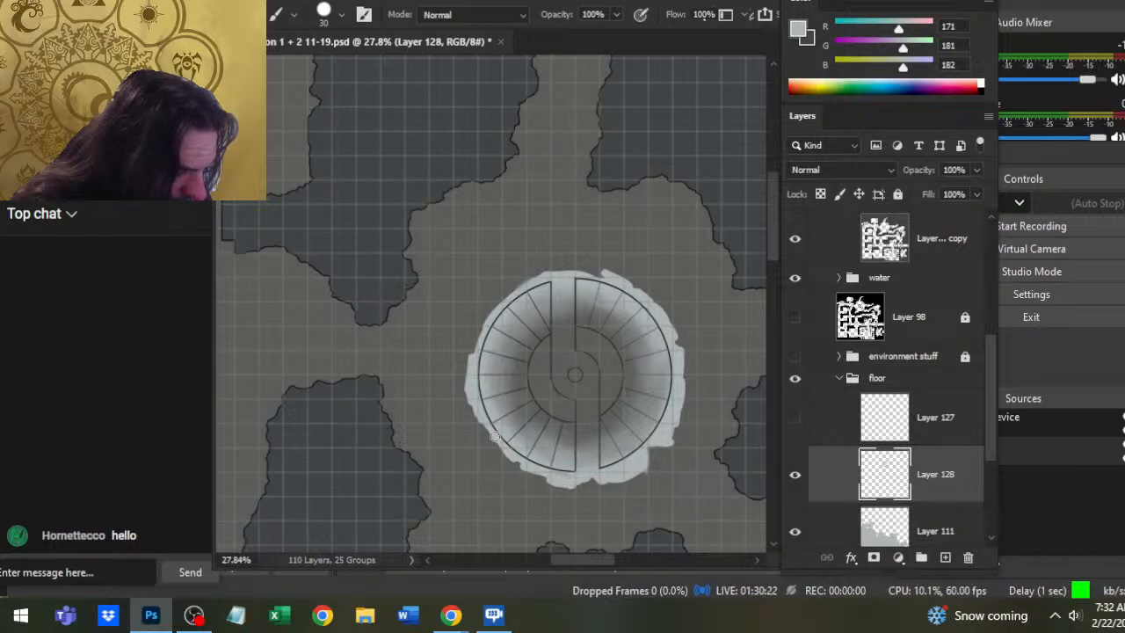
key("r")
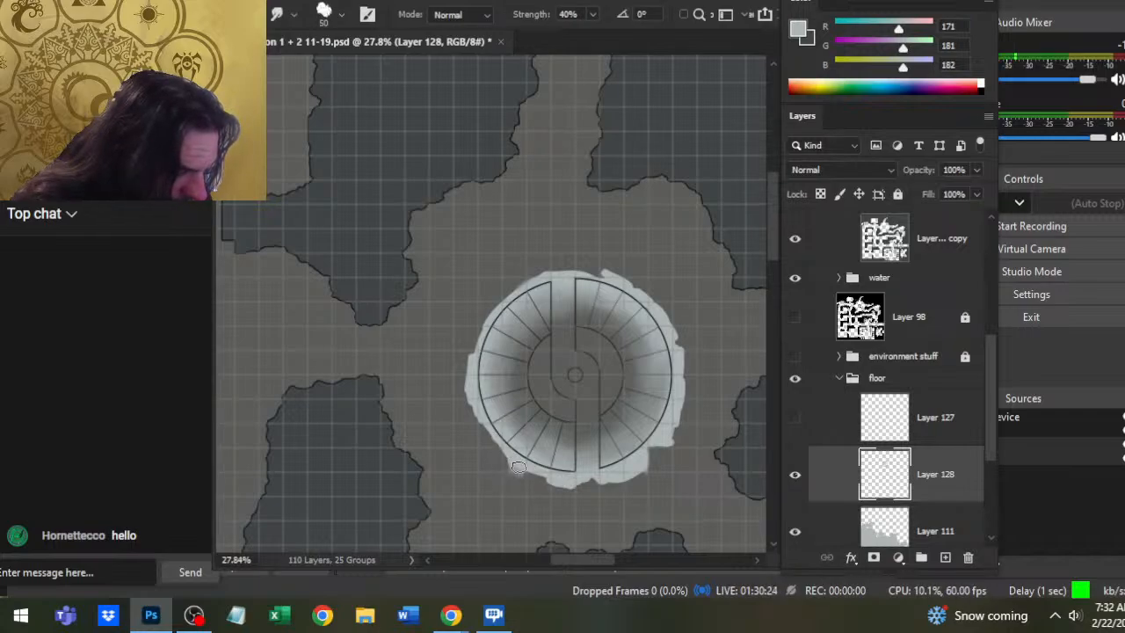
key("b")
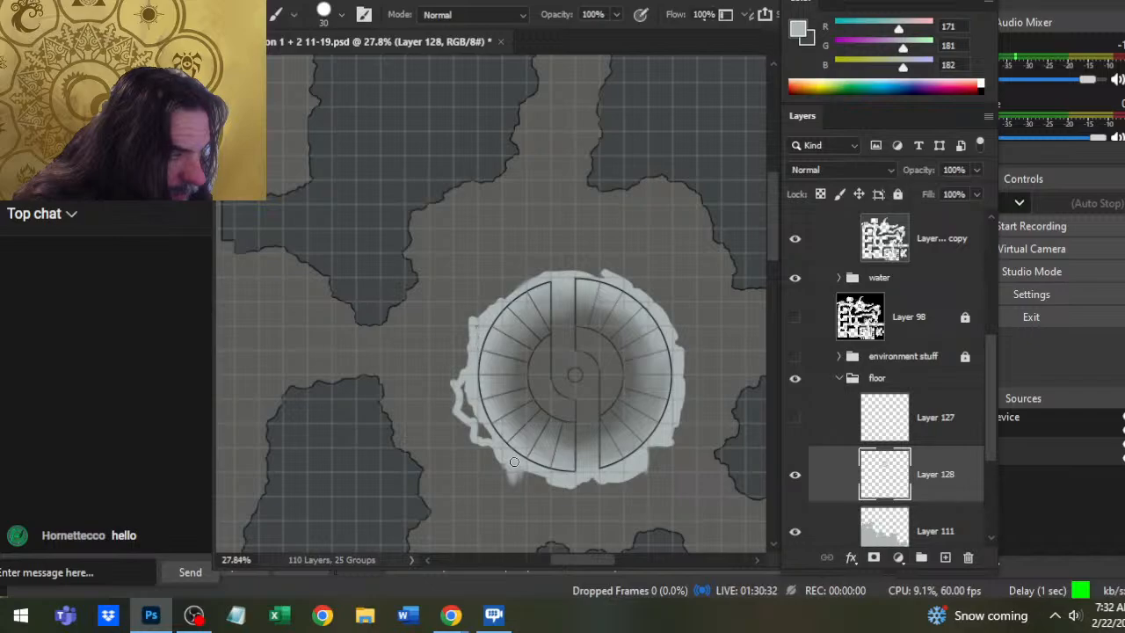
left_click_drag(503, 312, 511, 279)
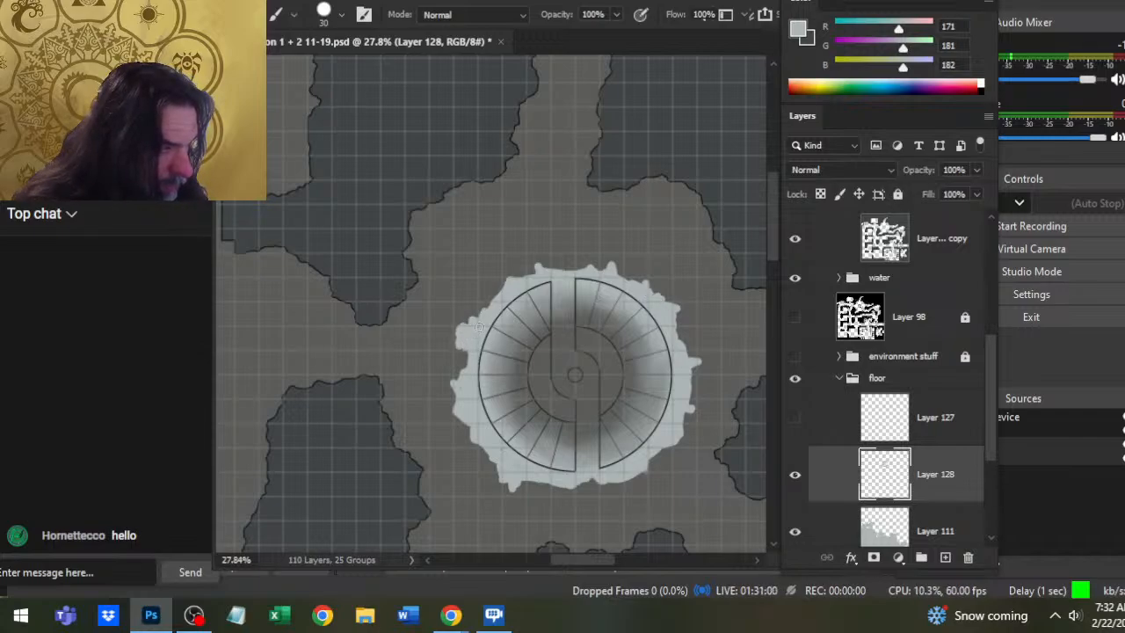
- Show Layer 127 and clean up the passage floor's edges around the central curves with the size 15 eraser
left_click(795, 418)
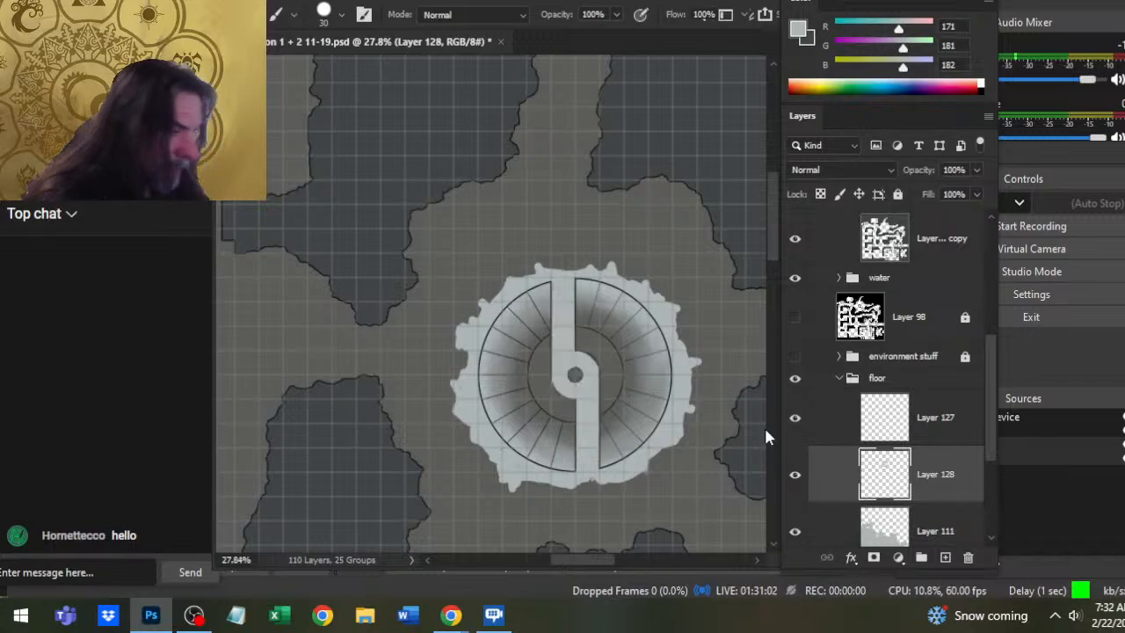
key("z")
left_click_drag(613, 413, 685, 413)
left_click(910, 429)
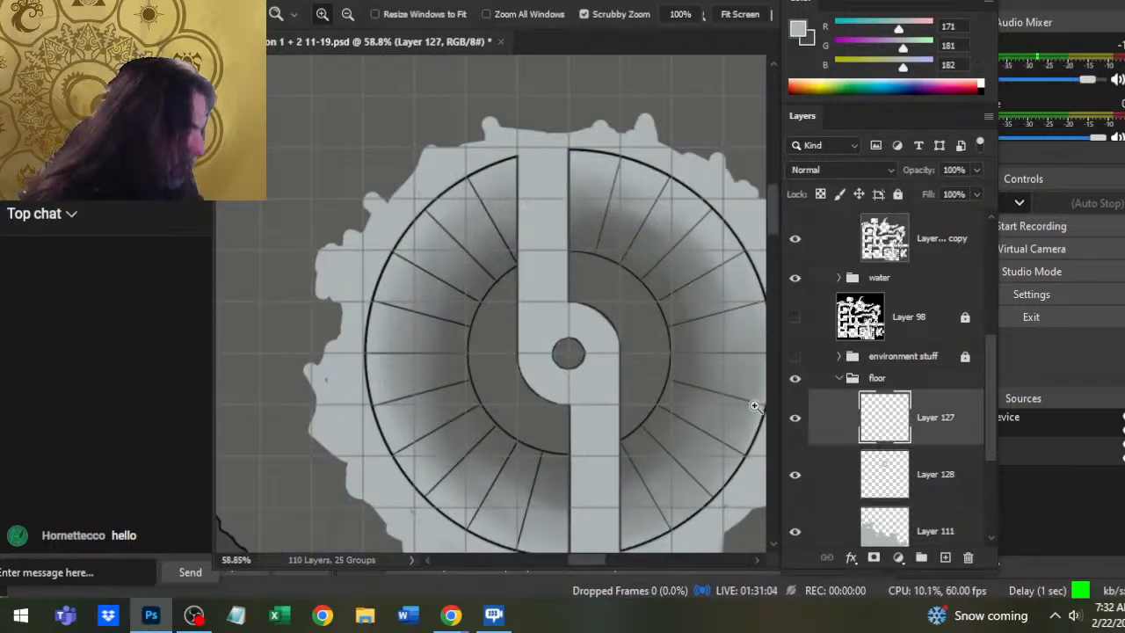
key("e")
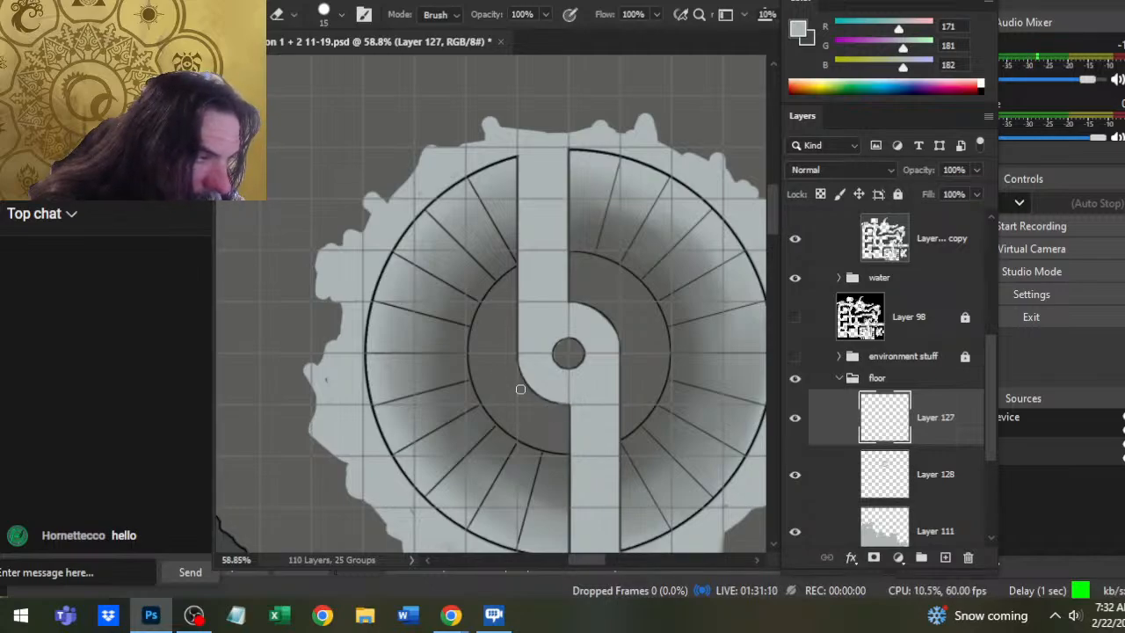
mouse_move(588, 303)
left_mouse_down()
mouse_move(573, 301)
mouse_move(613, 322)
left_mouse_up()
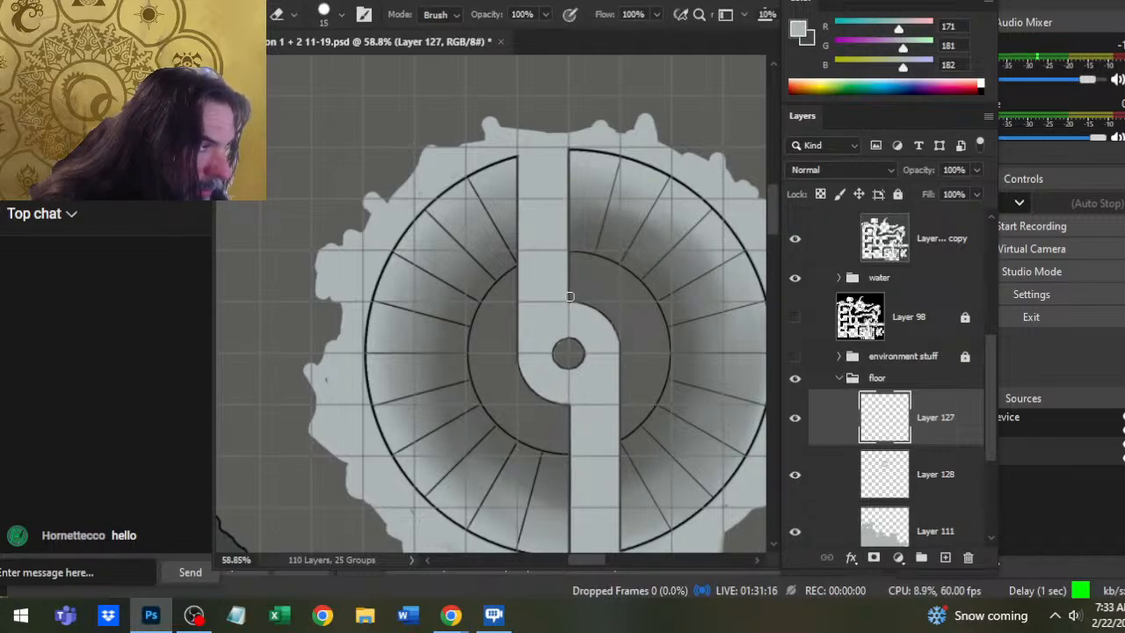
- Smudge the ring's outer edge on Layer 128 into a rougher outline, using a ragged size 50 tip at 90% strength
left_click_drag(635, 325, 524, 332)
left_click_drag(596, 421, 478, 374)
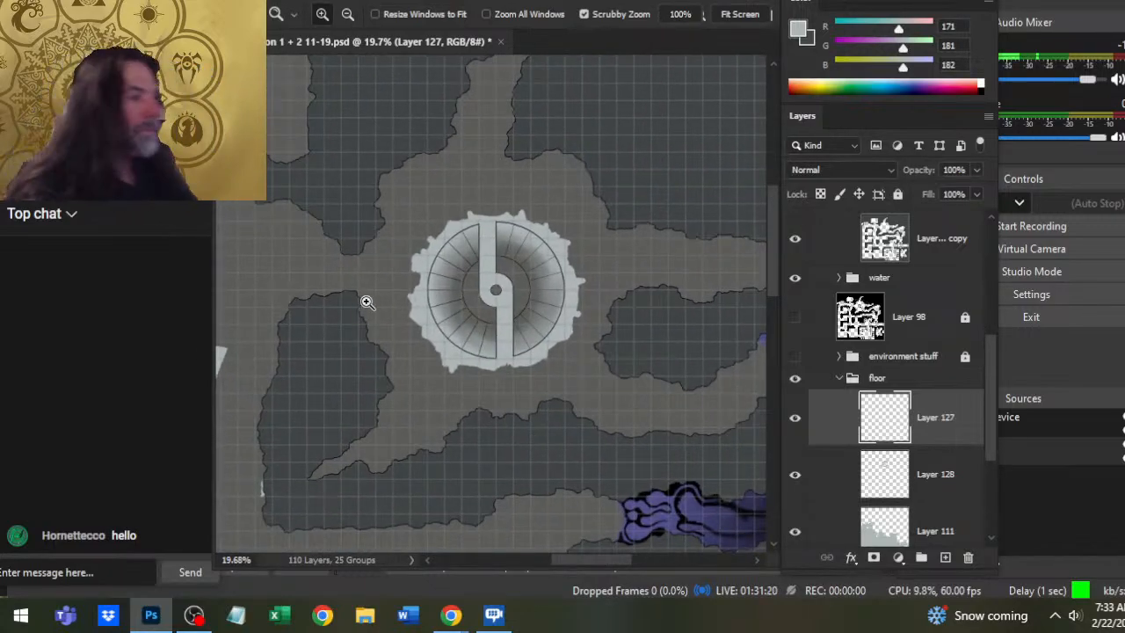
left_click(424, 308)
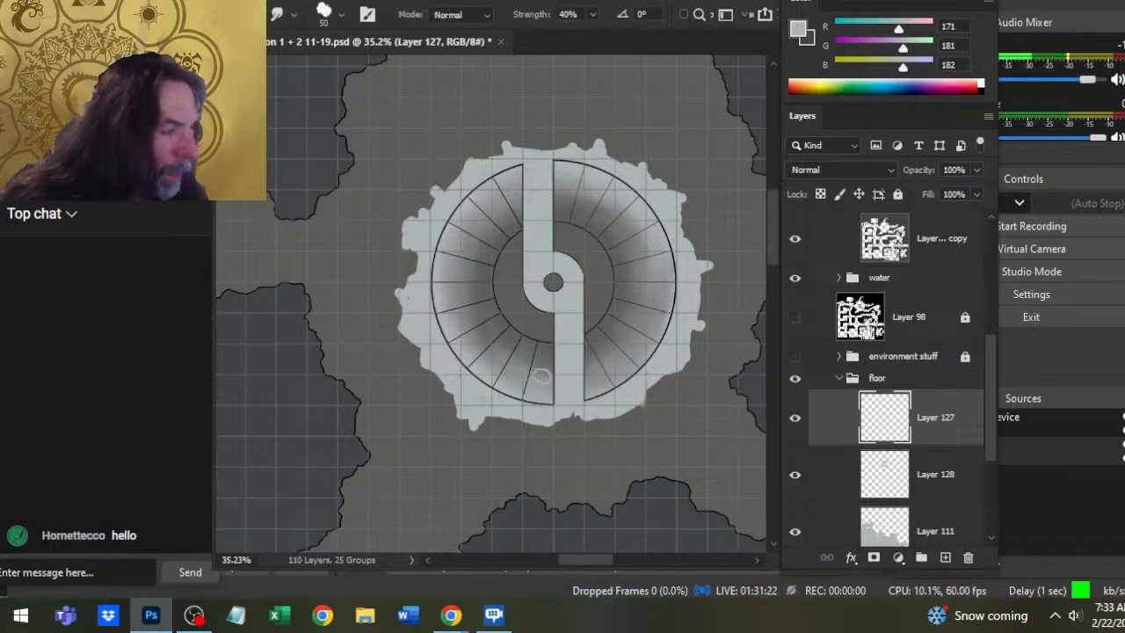
left_click(828, 472)
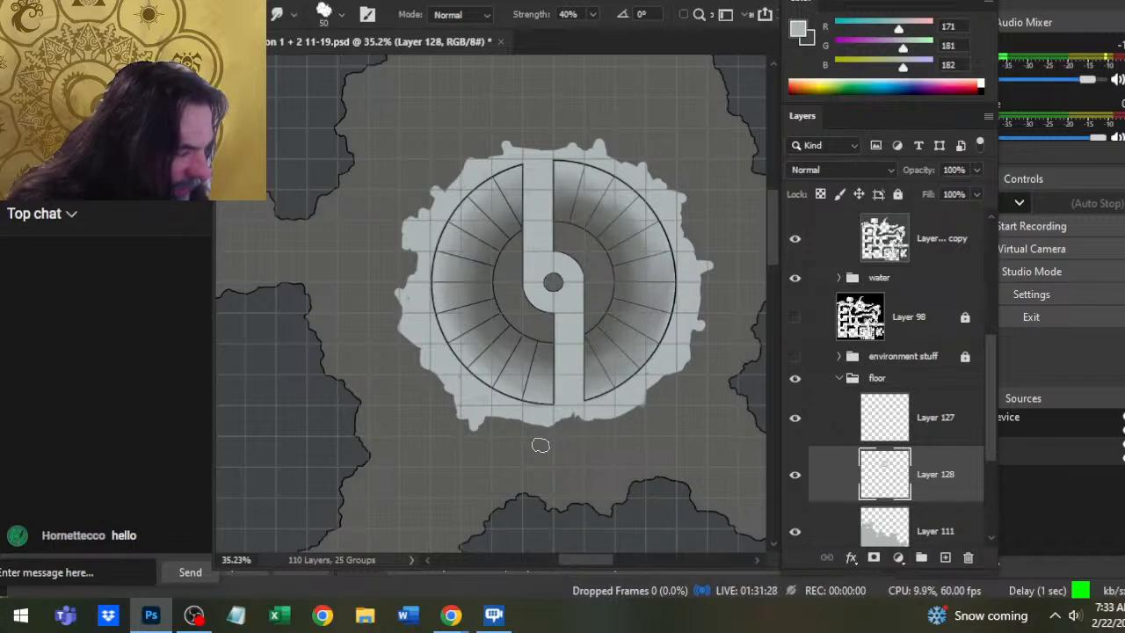
key("e")
key("r")
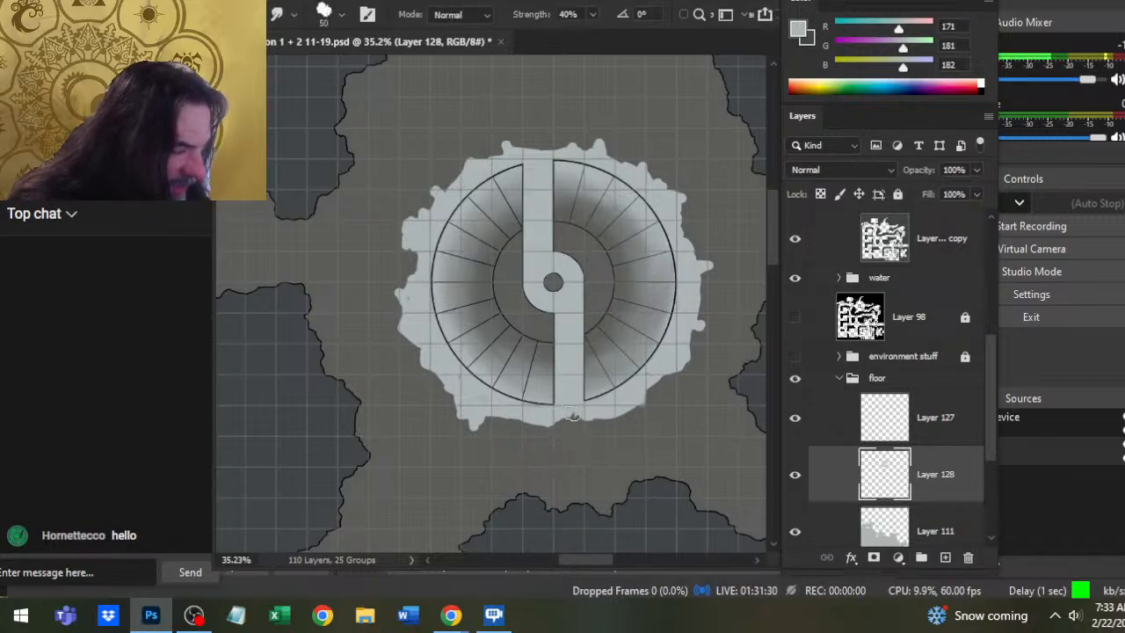
key("e")
key("r")
right_click(596, 378)
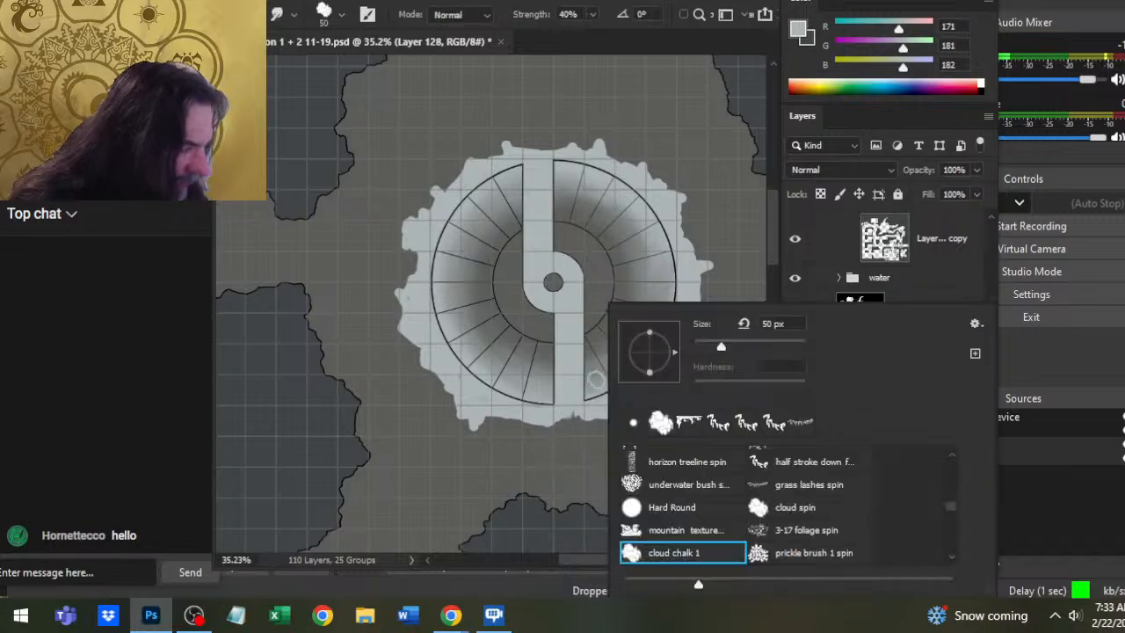
left_click(688, 437)
left_click(530, 466)
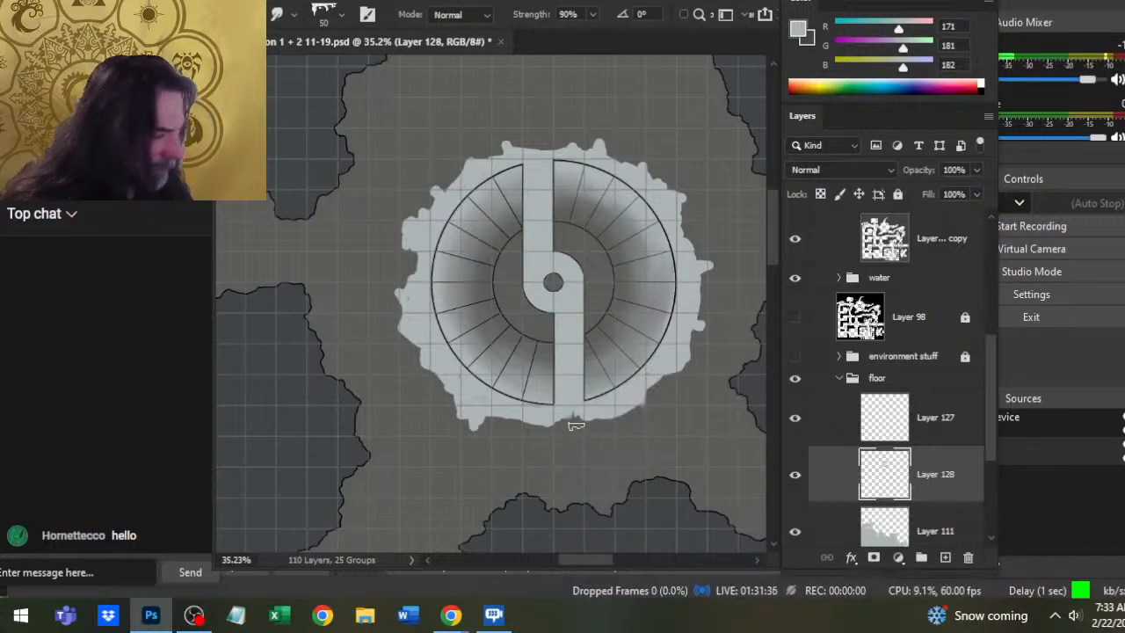
mouse_move(489, 433)
left_mouse_down()
mouse_move(508, 423)
mouse_move(523, 441)
mouse_move(508, 423)
left_mouse_up()
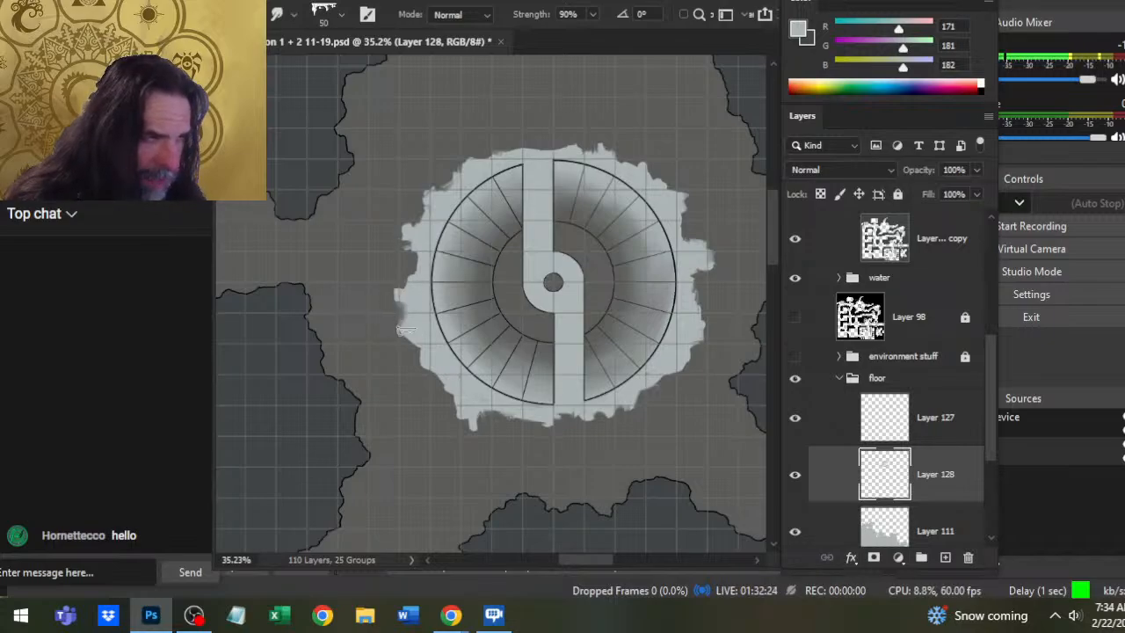
- Save the map, roughen the ring's lower-left edge with the same smudge tip, and save again
key("ctrl+s")
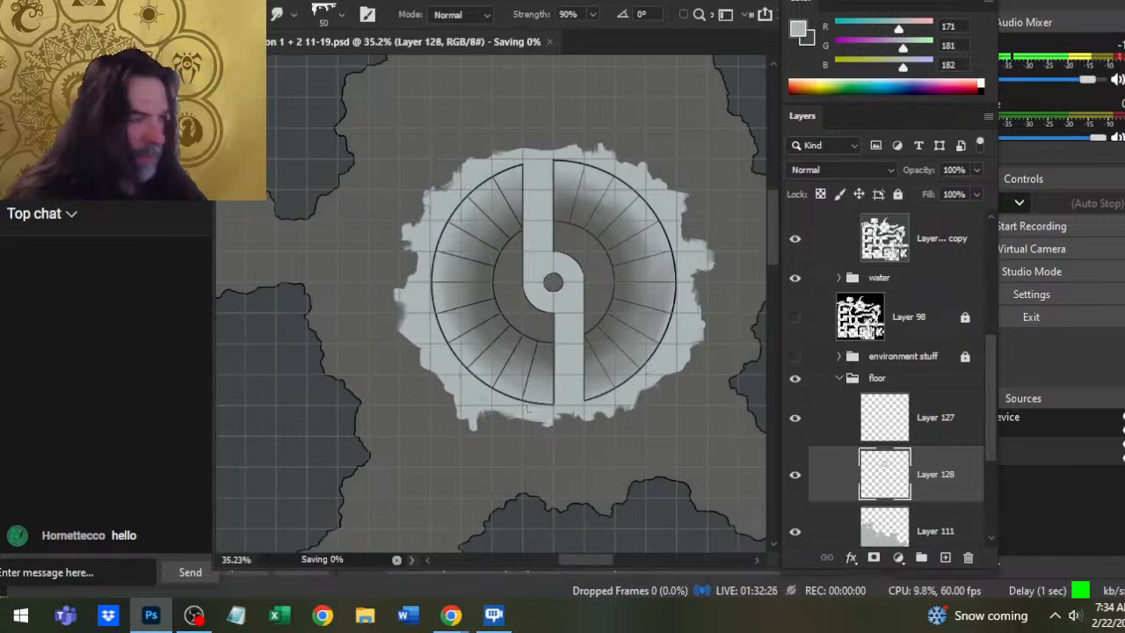
mouse_move(372, 314)
left_mouse_down()
mouse_move(395, 308)
mouse_move(390, 328)
mouse_move(424, 380)
left_mouse_up()
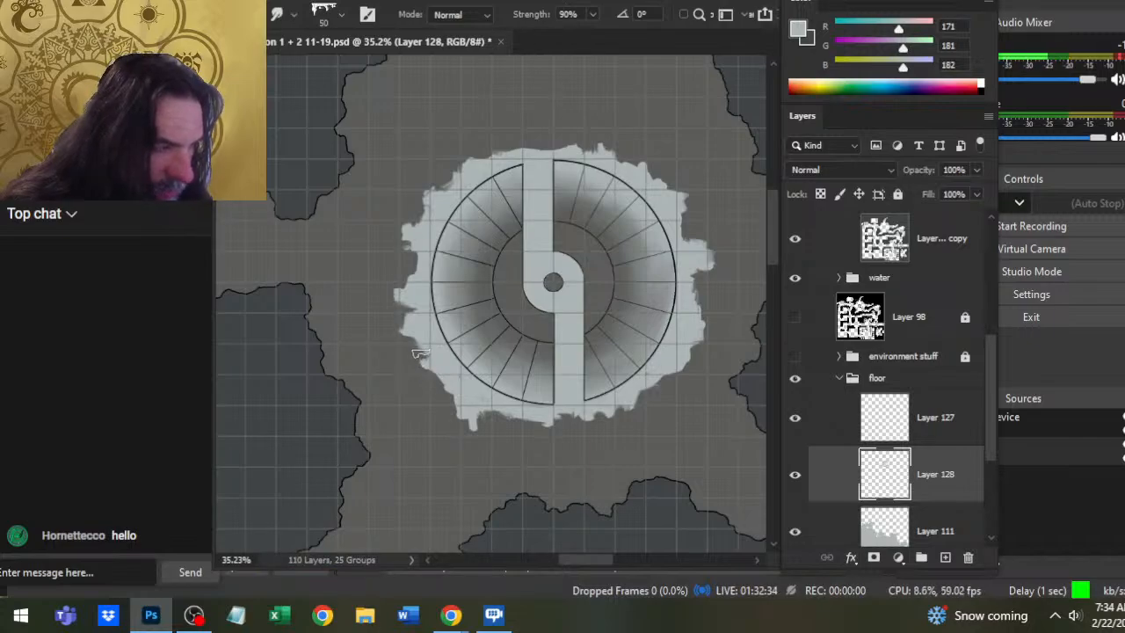
key("z")
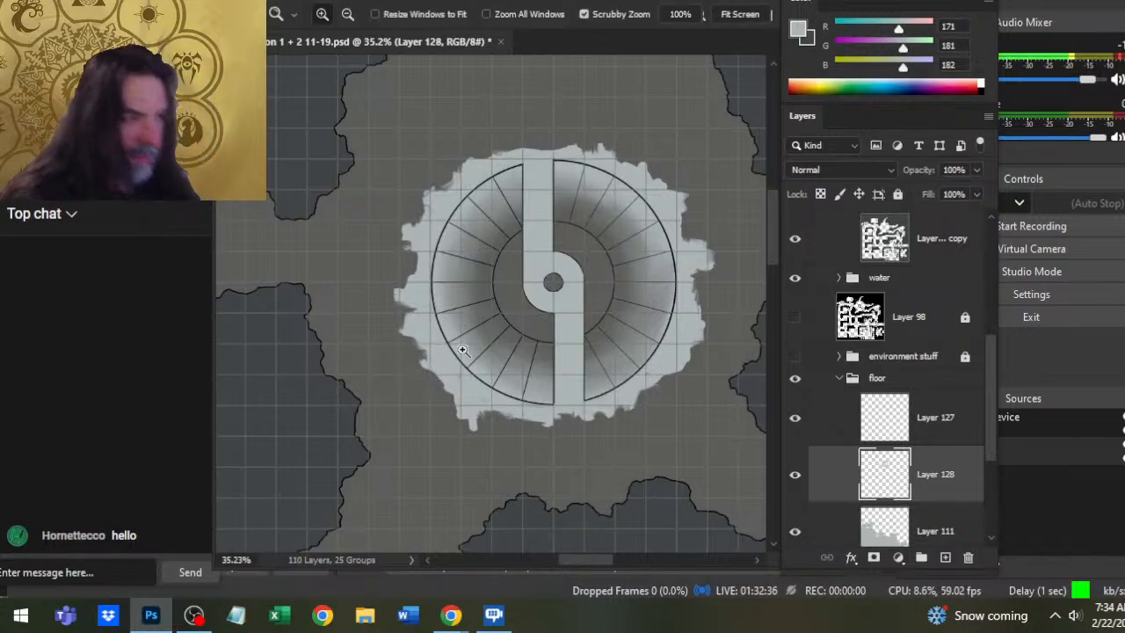
scroll(460, 349, "down", 5)
key("ctrl+s")
- Examine the rest of the map, from the purple channels and lower rooms to the caves and the small round room
left_click_drag(500, 431, 603, 326)
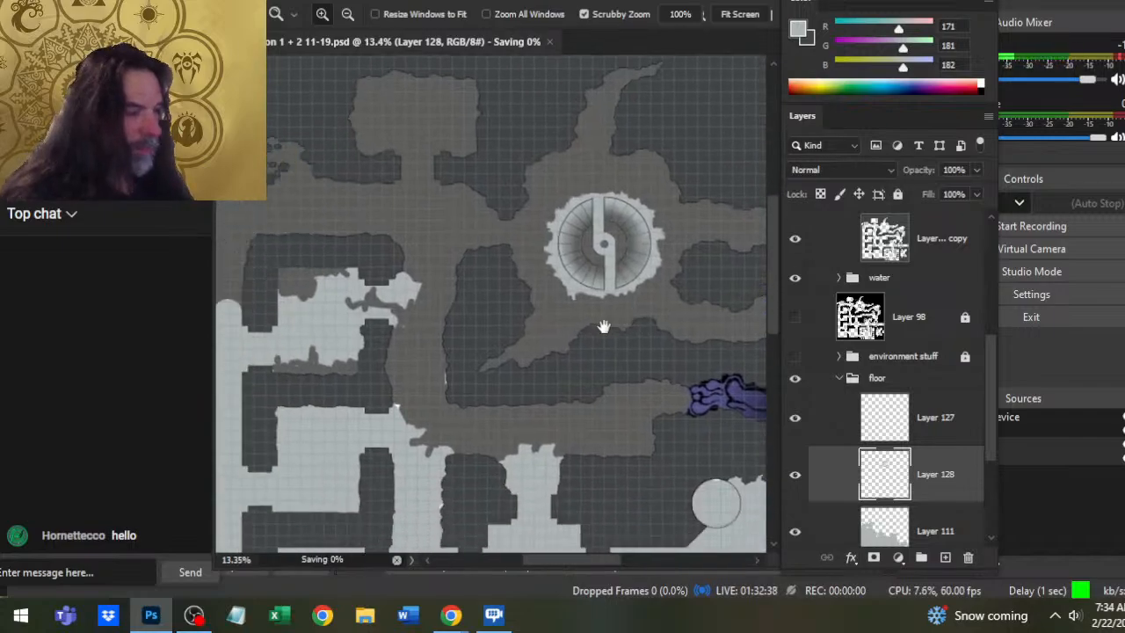
scroll(522, 369, "down", 3)
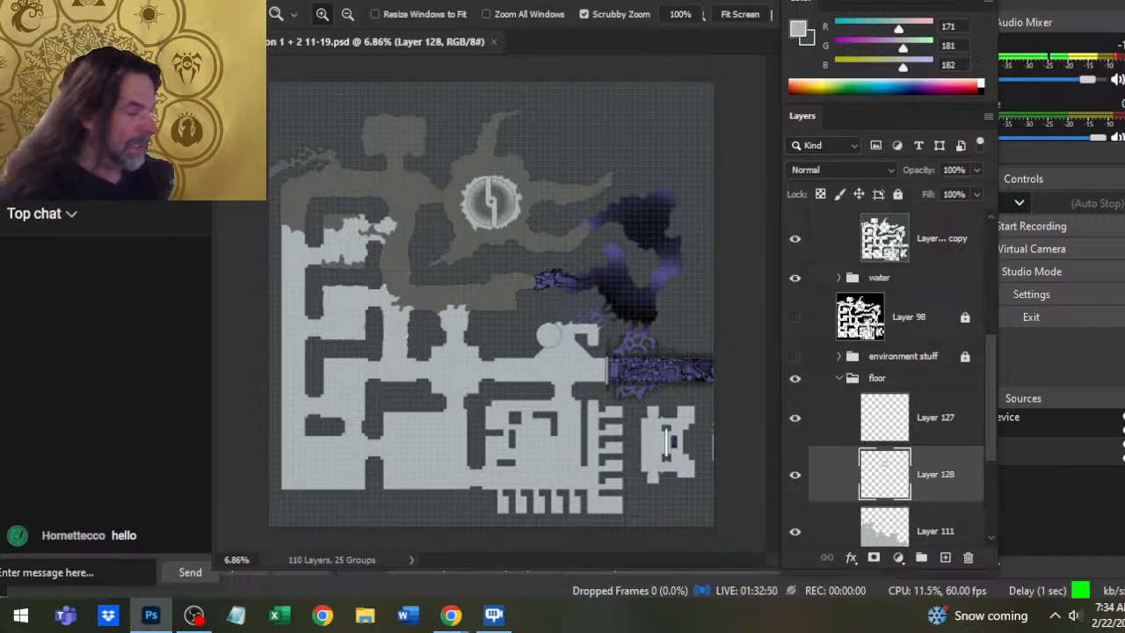
left_click_drag(653, 435, 576, 340)
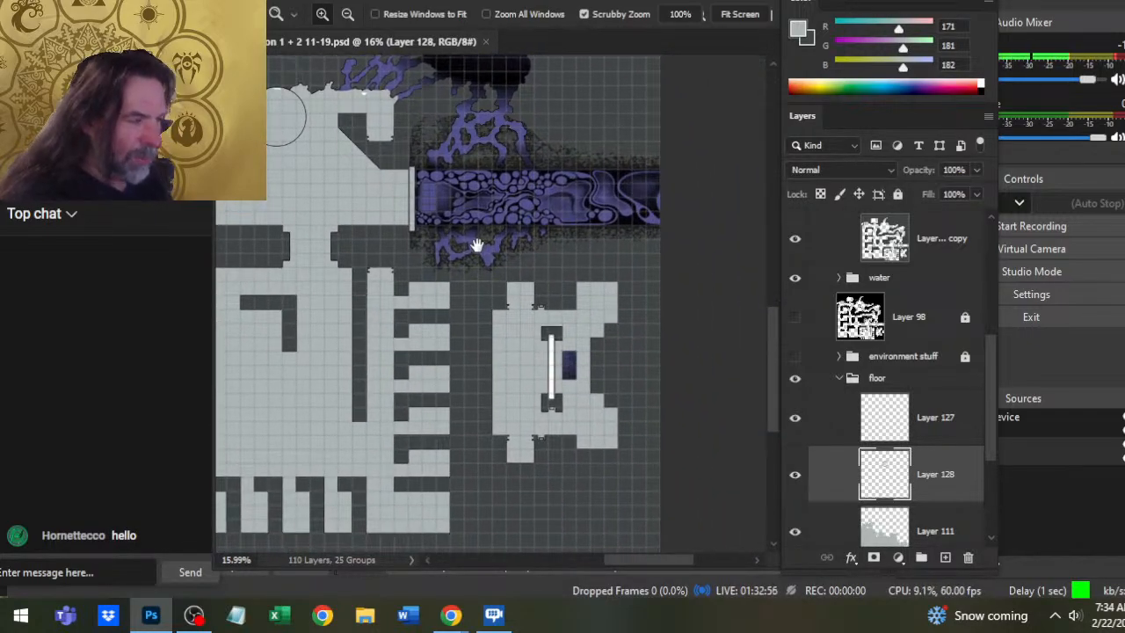
left_click_drag(475, 244, 560, 357)
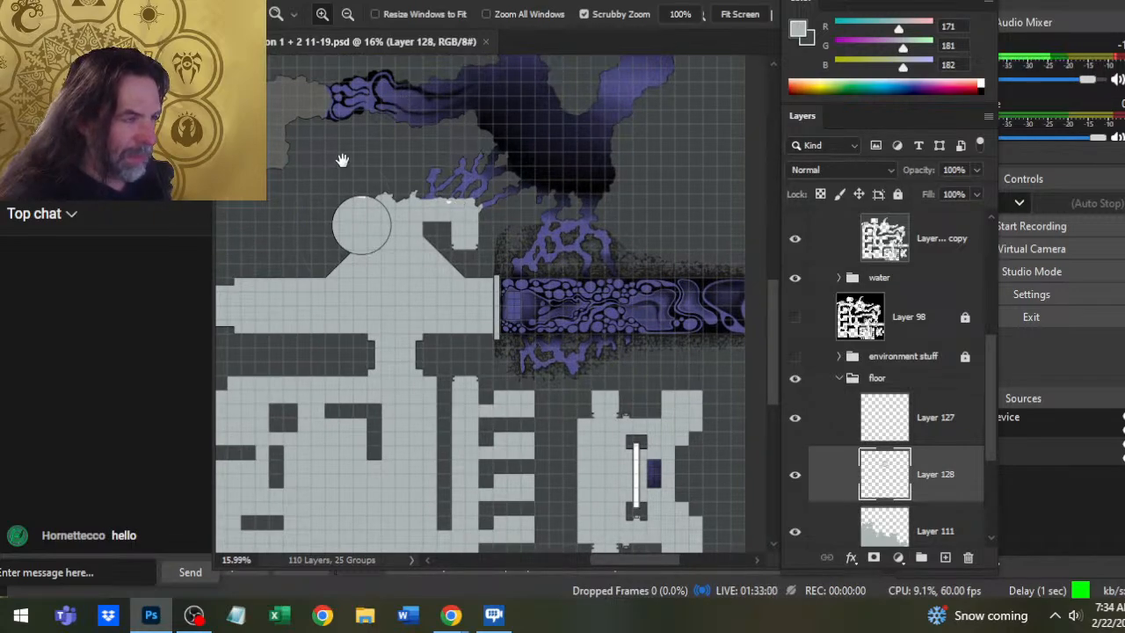
left_click_drag(343, 160, 555, 357)
left_click_drag(453, 131, 471, 276)
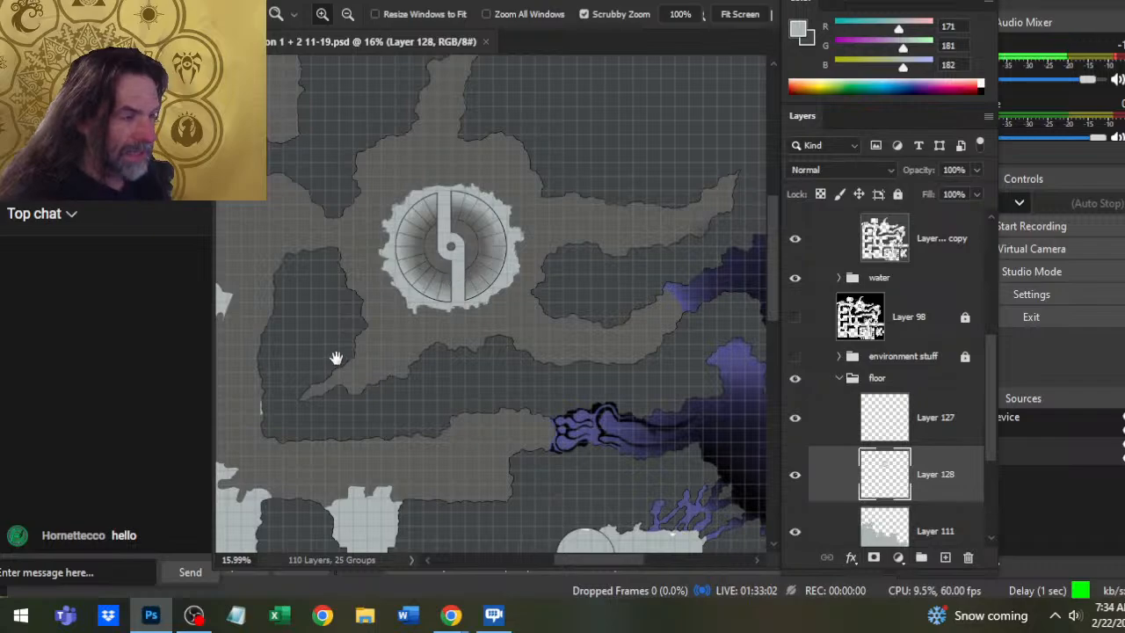
left_click_drag(336, 357, 524, 487)
left_click_drag(306, 372, 472, 372)
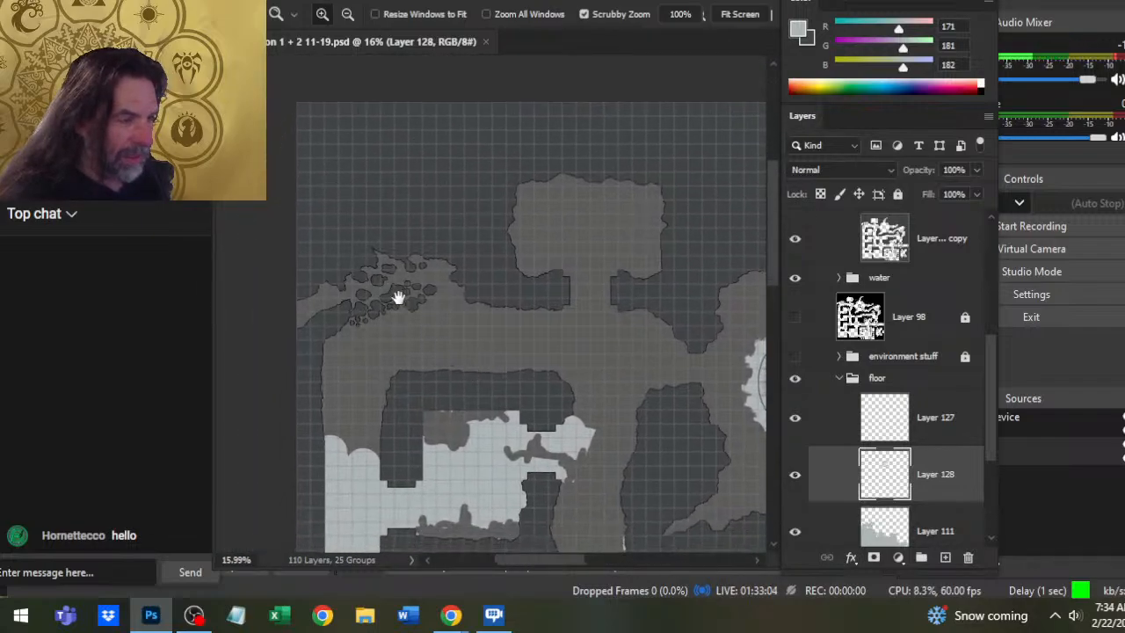
left_click_drag(628, 447, 577, 294)
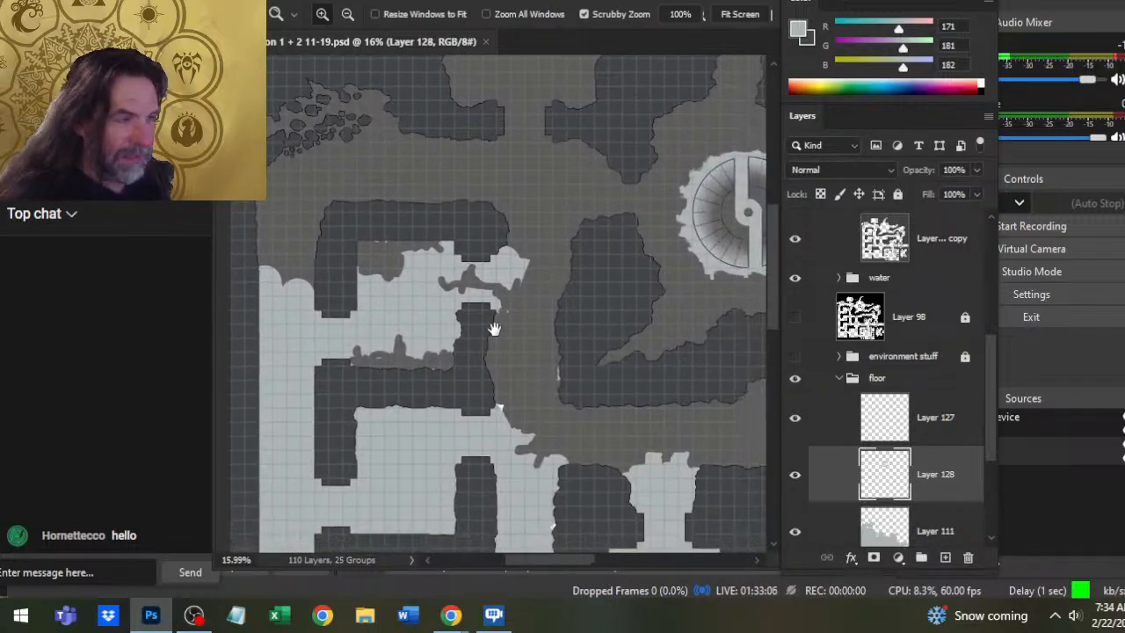
left_click_drag(632, 399, 406, 175)
left_click_drag(646, 380, 491, 362)
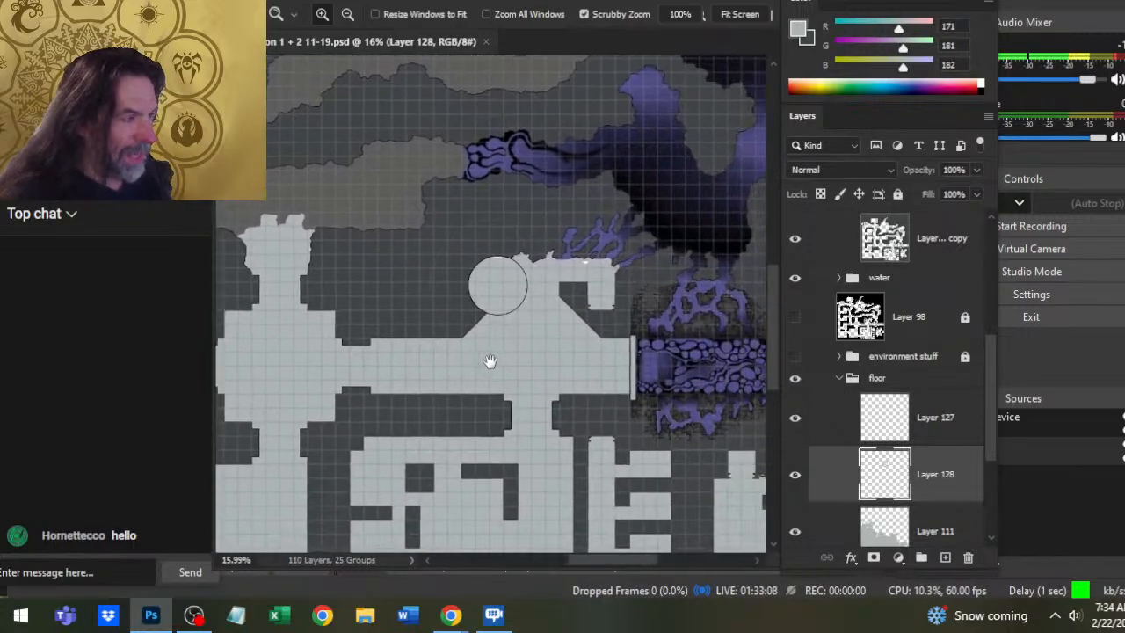
- Show Layer 98 and check the area around the small round room with the walls layer hidden, leaving that layer shown
left_click(794, 317)
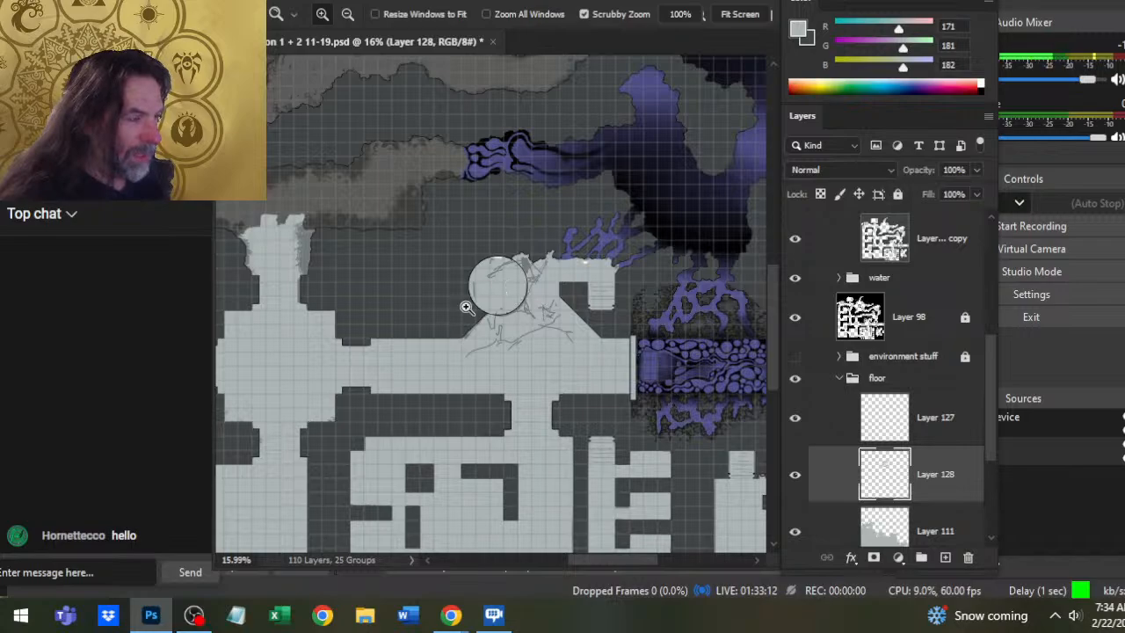
left_click_drag(519, 299, 523, 261)
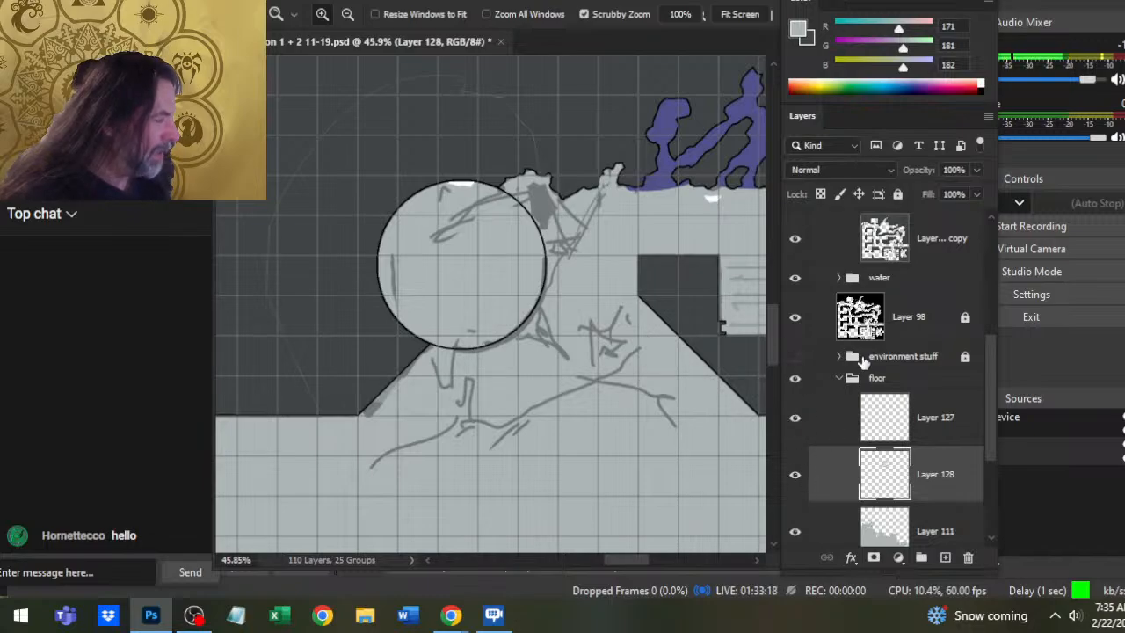
scroll(863, 360, "up", 3)
left_click(801, 364)
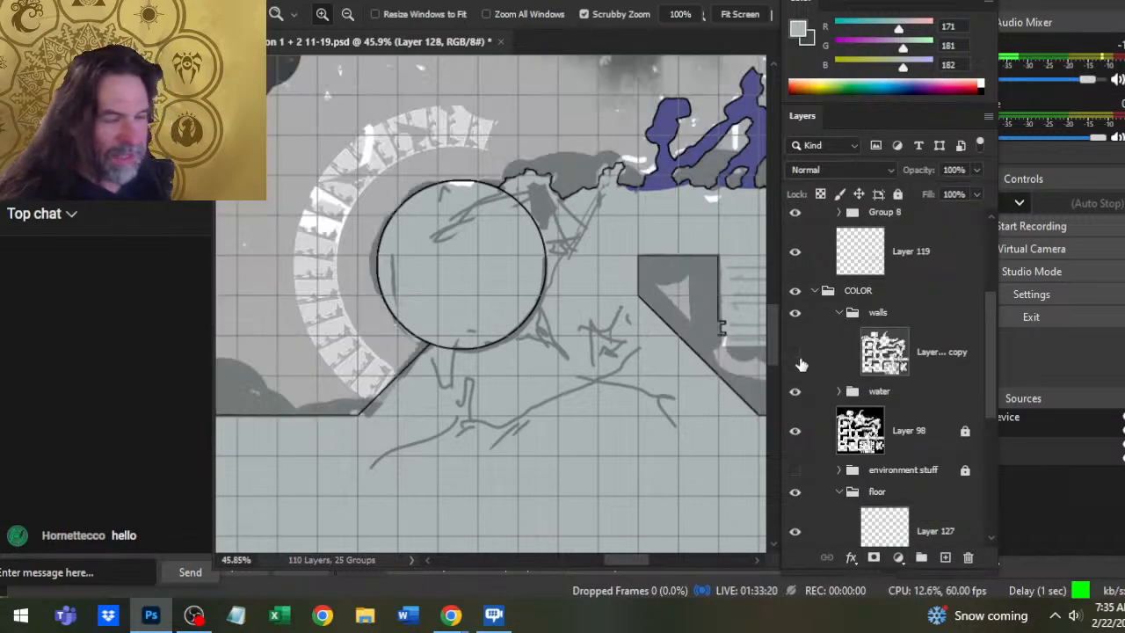
left_click(800, 362)
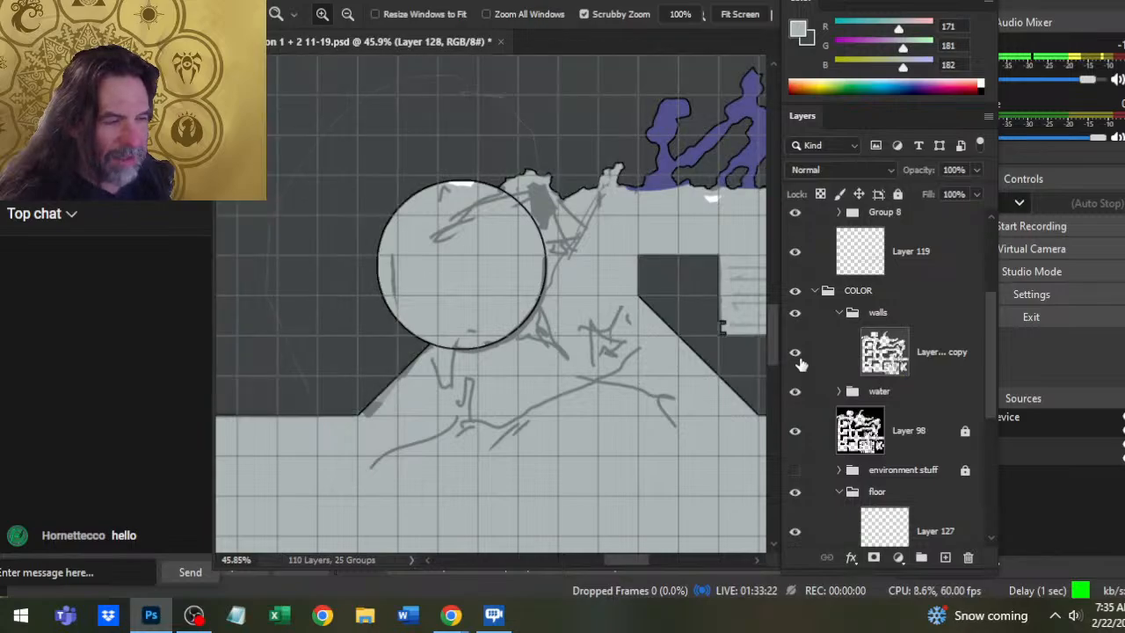
left_click(800, 364)
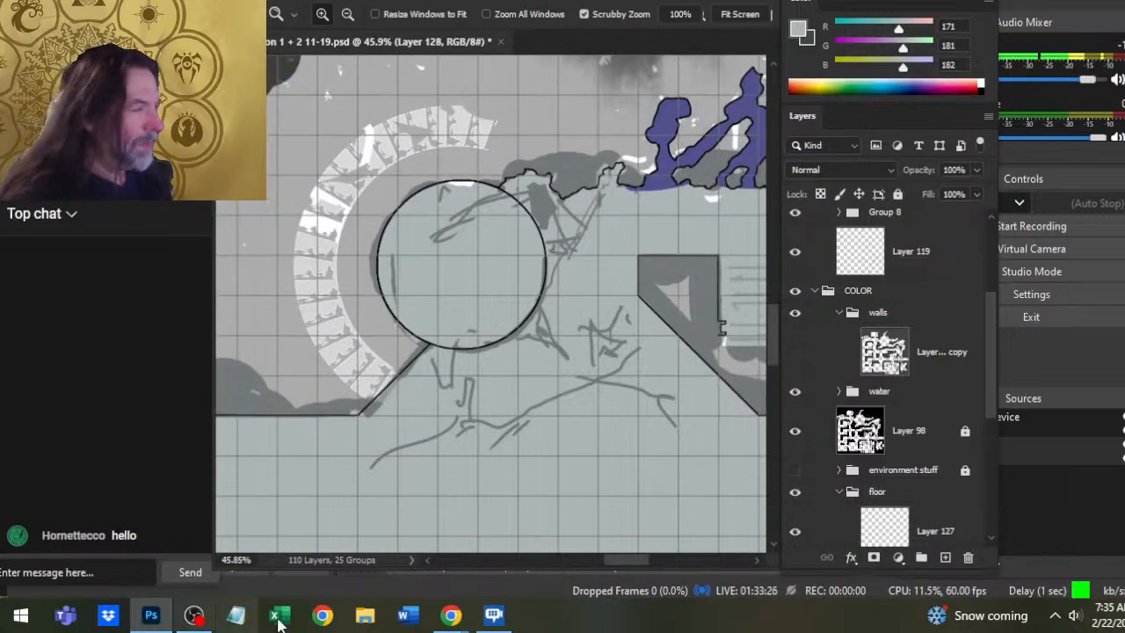
left_click_drag(580, 356, 507, 366)
left_click_drag(631, 328, 482, 337)
left_click(796, 356)
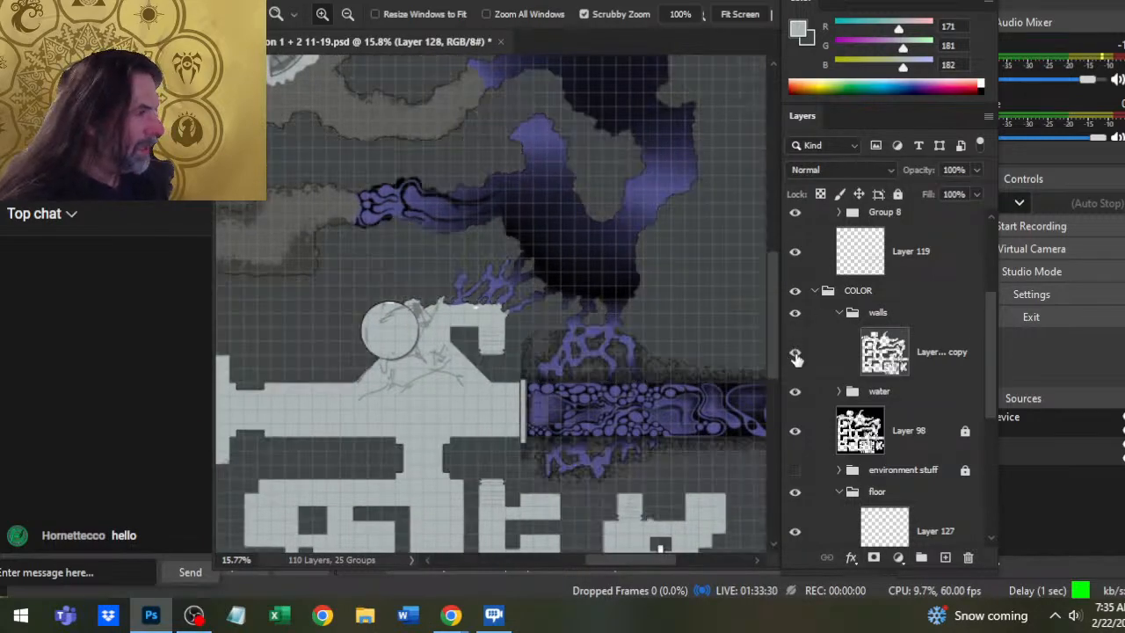
- Look over the purple channels and the whole map, and switch to OBS
left_click_drag(593, 261, 501, 316)
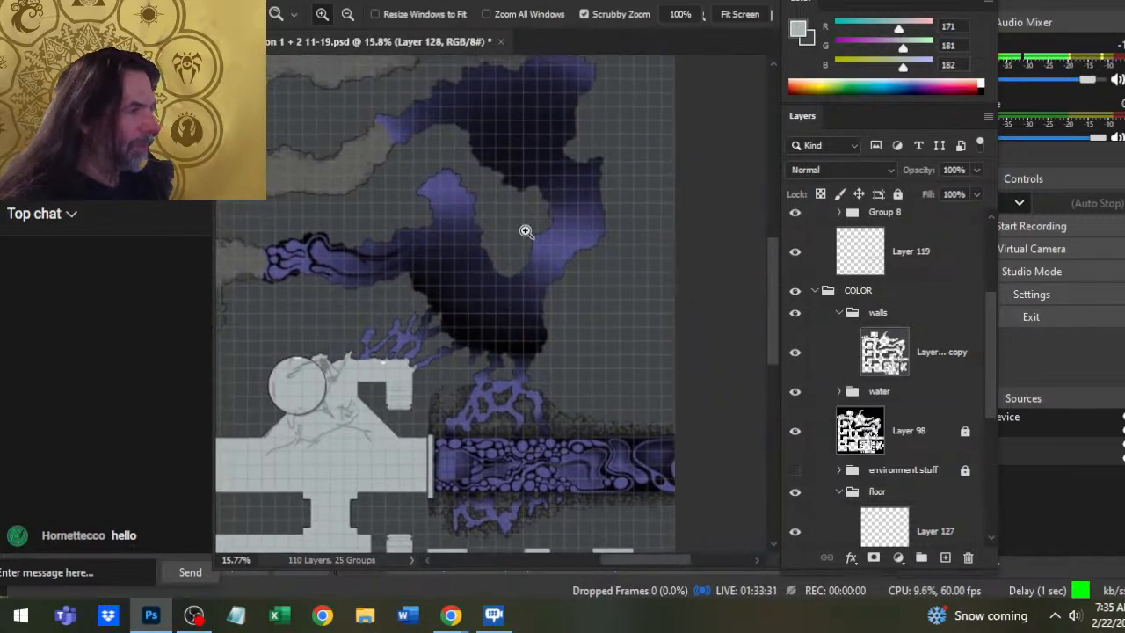
left_click(603, 301, "alt")
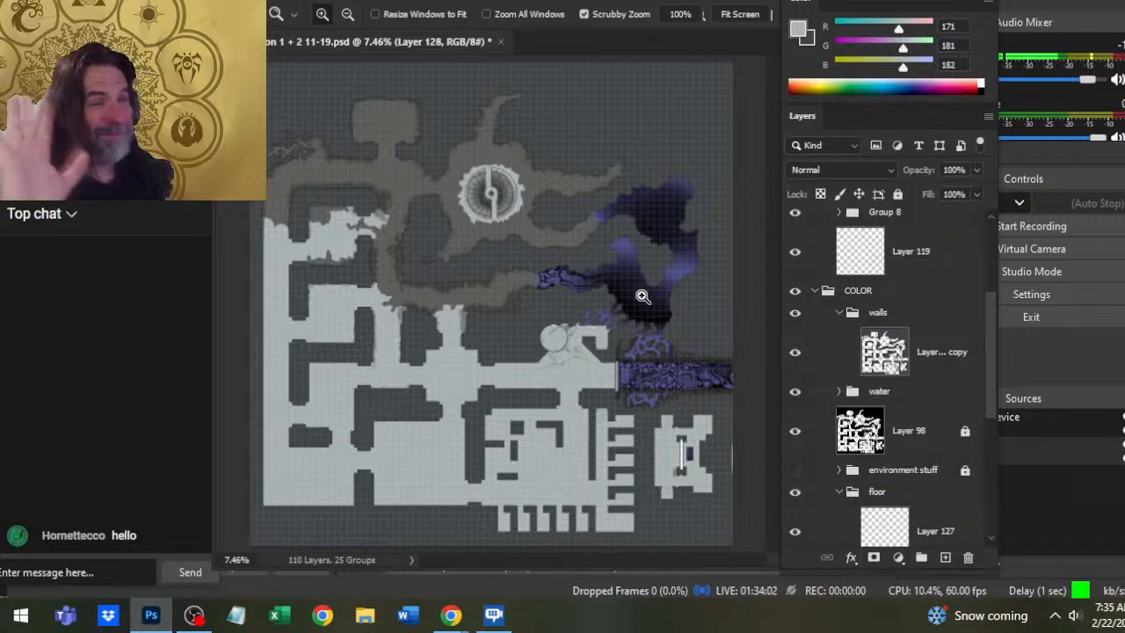
key("alt+Tab")
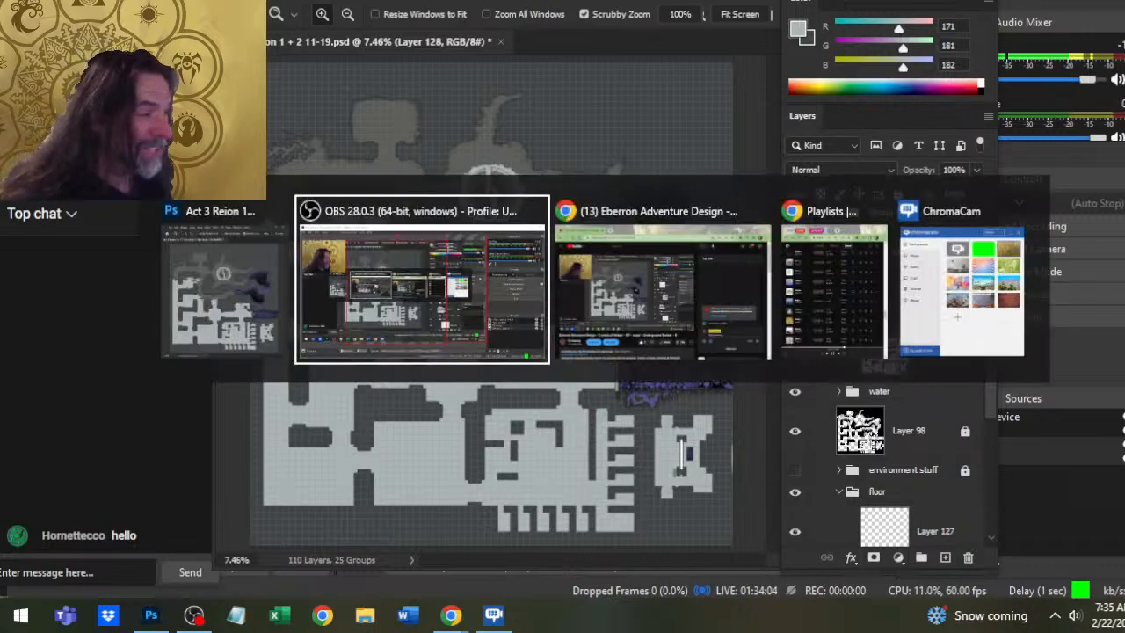